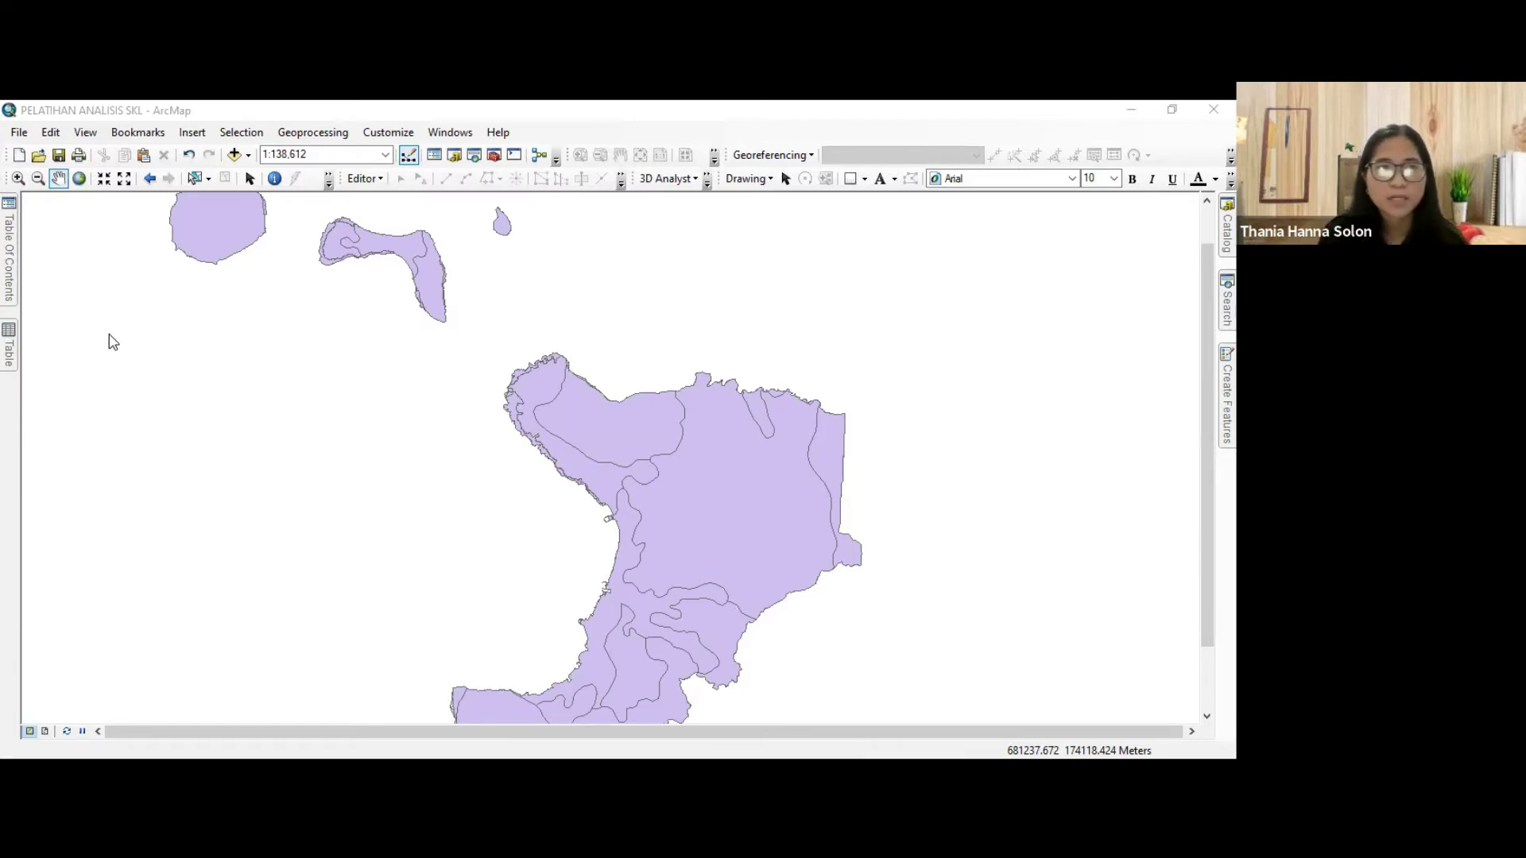
Turn off and collapse the Data Tematik group layer, and select the Morfologi_Manado layer.
{"action": "mouse_move", "coordinate": [2, 256]}
{"action": "left_click", "coordinate": [65, 372]}
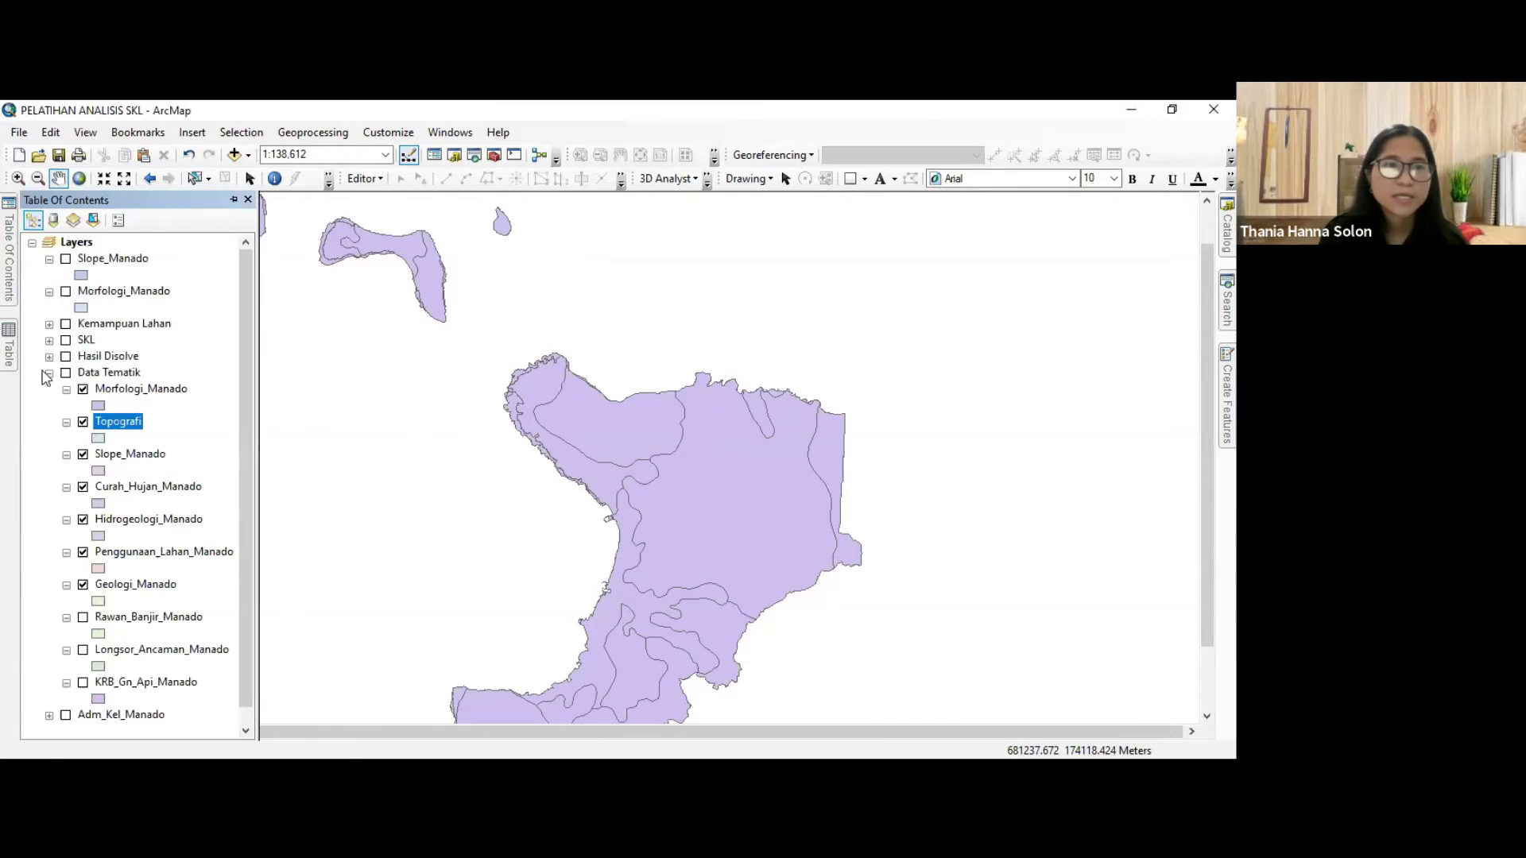
{"action": "left_click", "coordinate": [49, 373]}
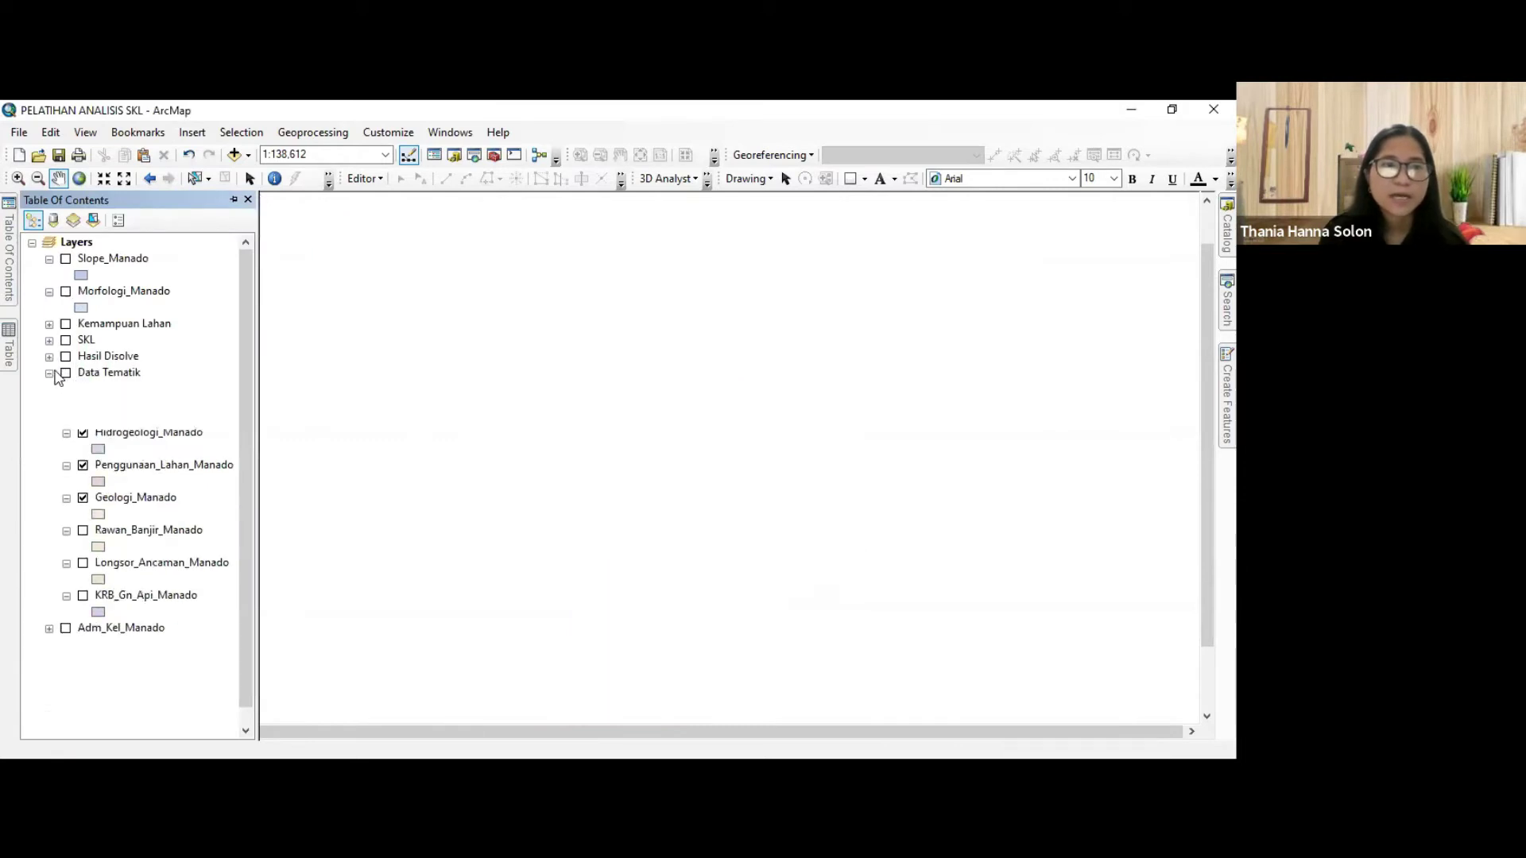
{"action": "left_click", "coordinate": [111, 291]}
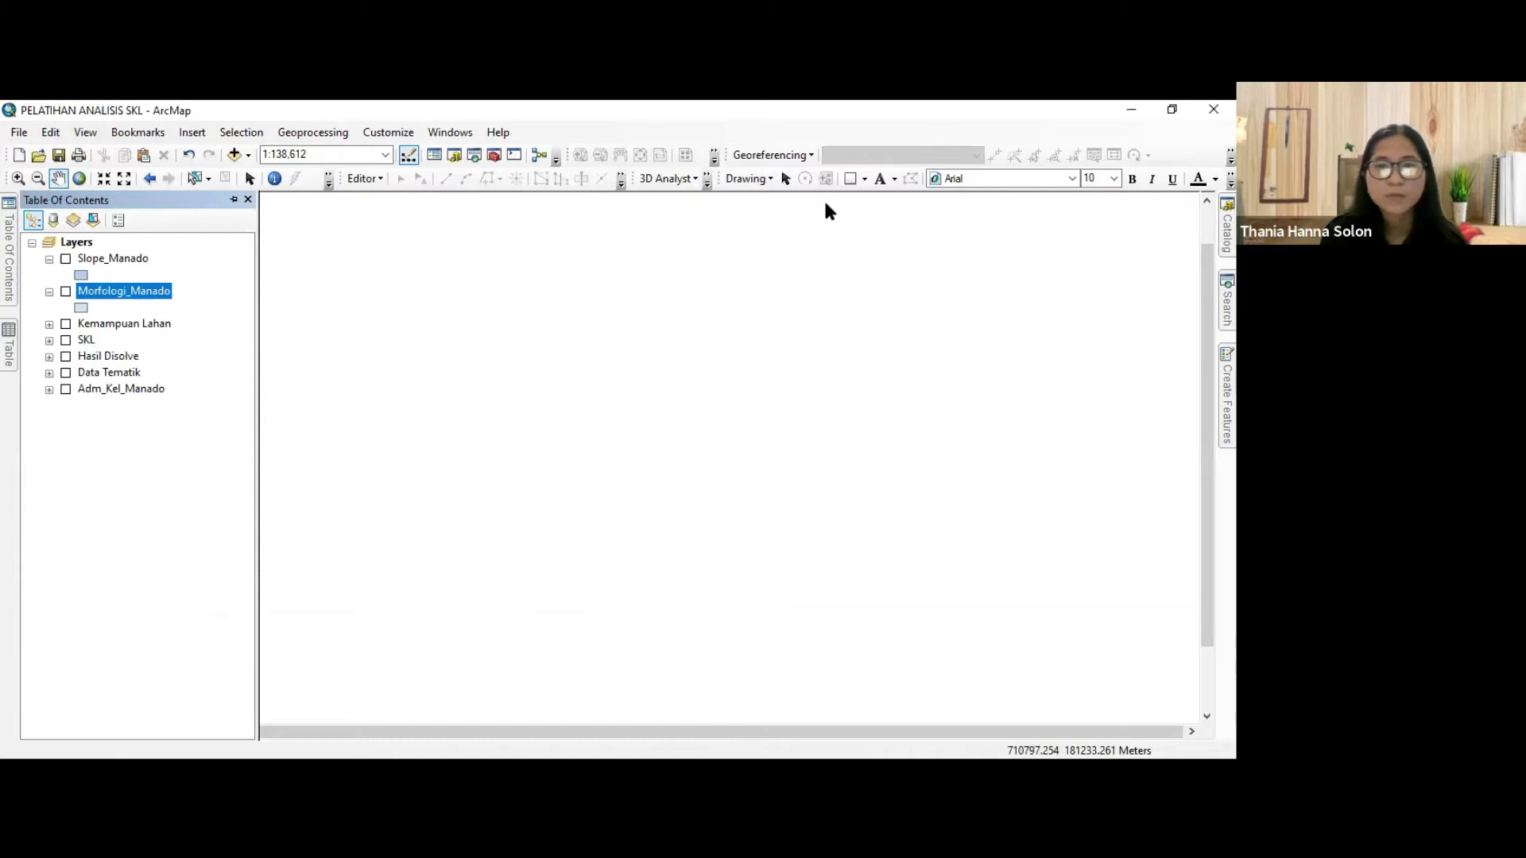
Switch to TABEL ANALISIS SKL.pdf in the browser and examine the Peta Morfologi and Peta Kelerengan columns of the Analisis SKL Morfologi table.
{"action": "key", "text": "alt+Tab"}
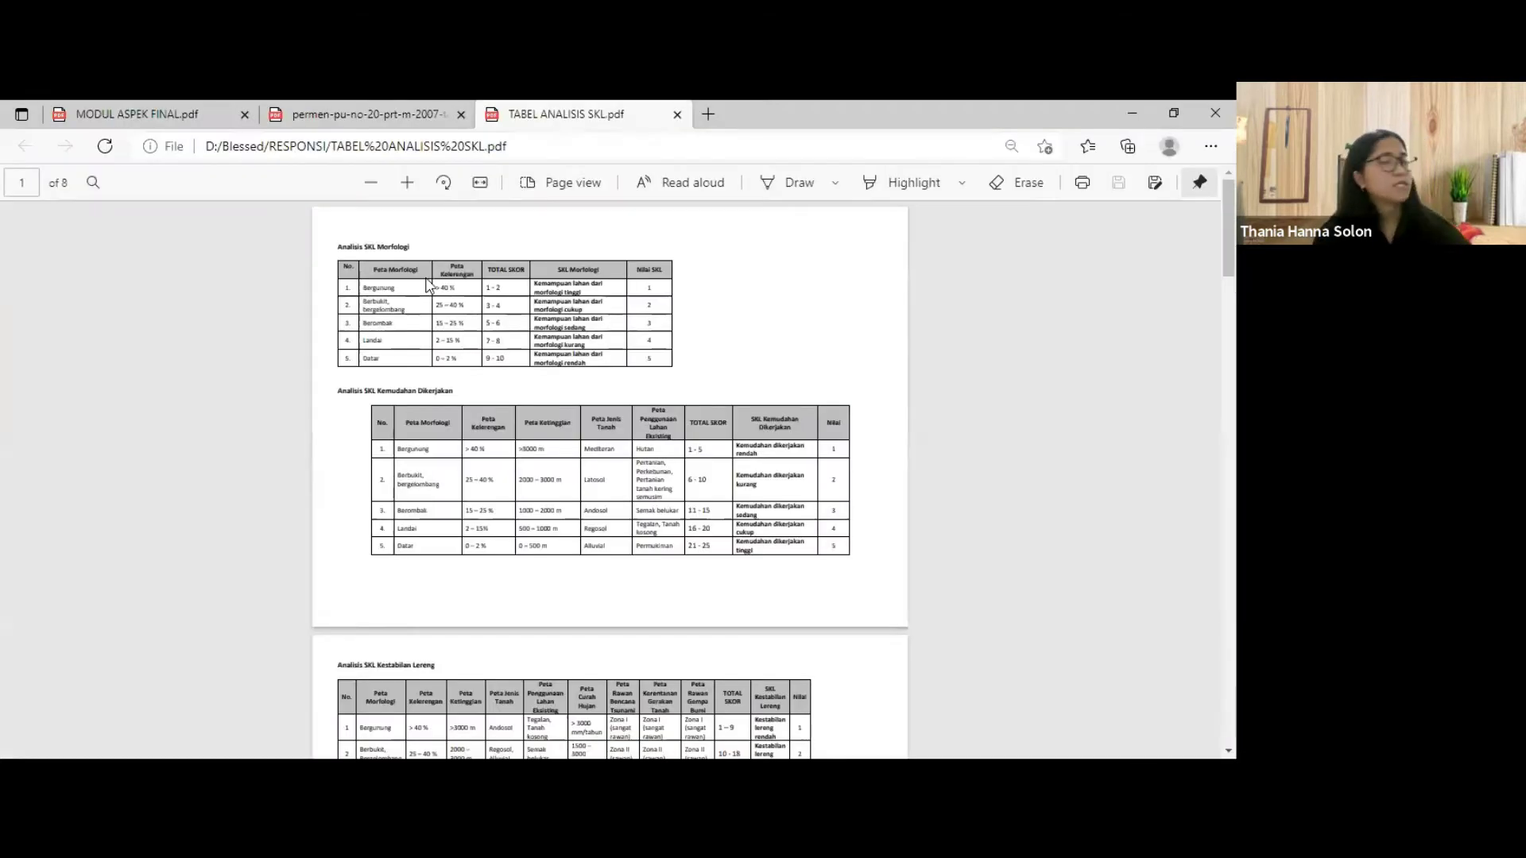
{"action": "scroll", "coordinate": [422, 257], "scroll_direction": "up", "scroll_amount": 2}
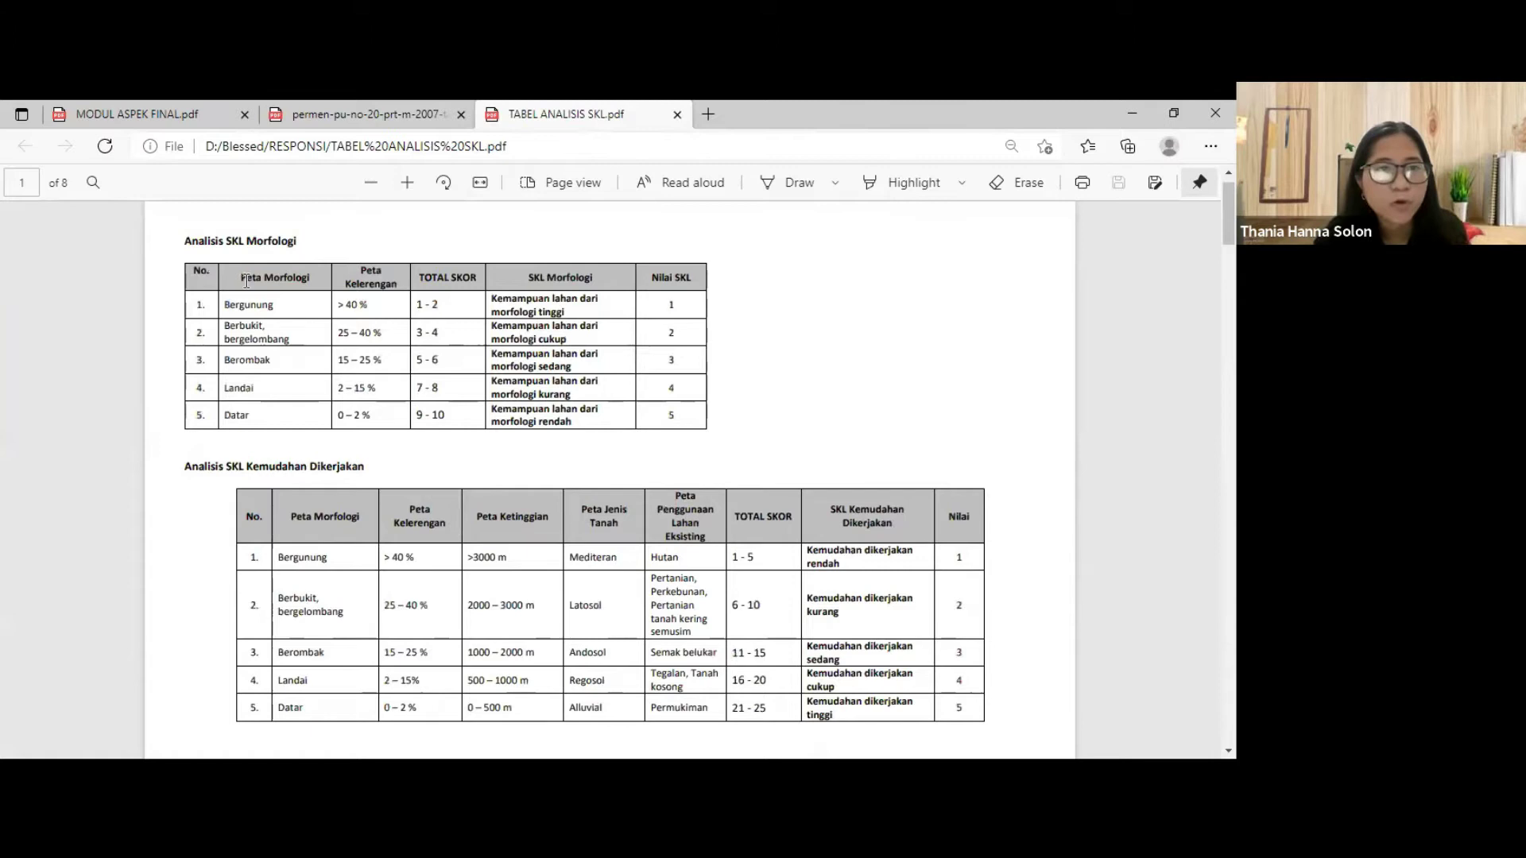
{"action": "left_click_drag", "start_coordinate": [246, 280], "coordinate": [246, 324]}
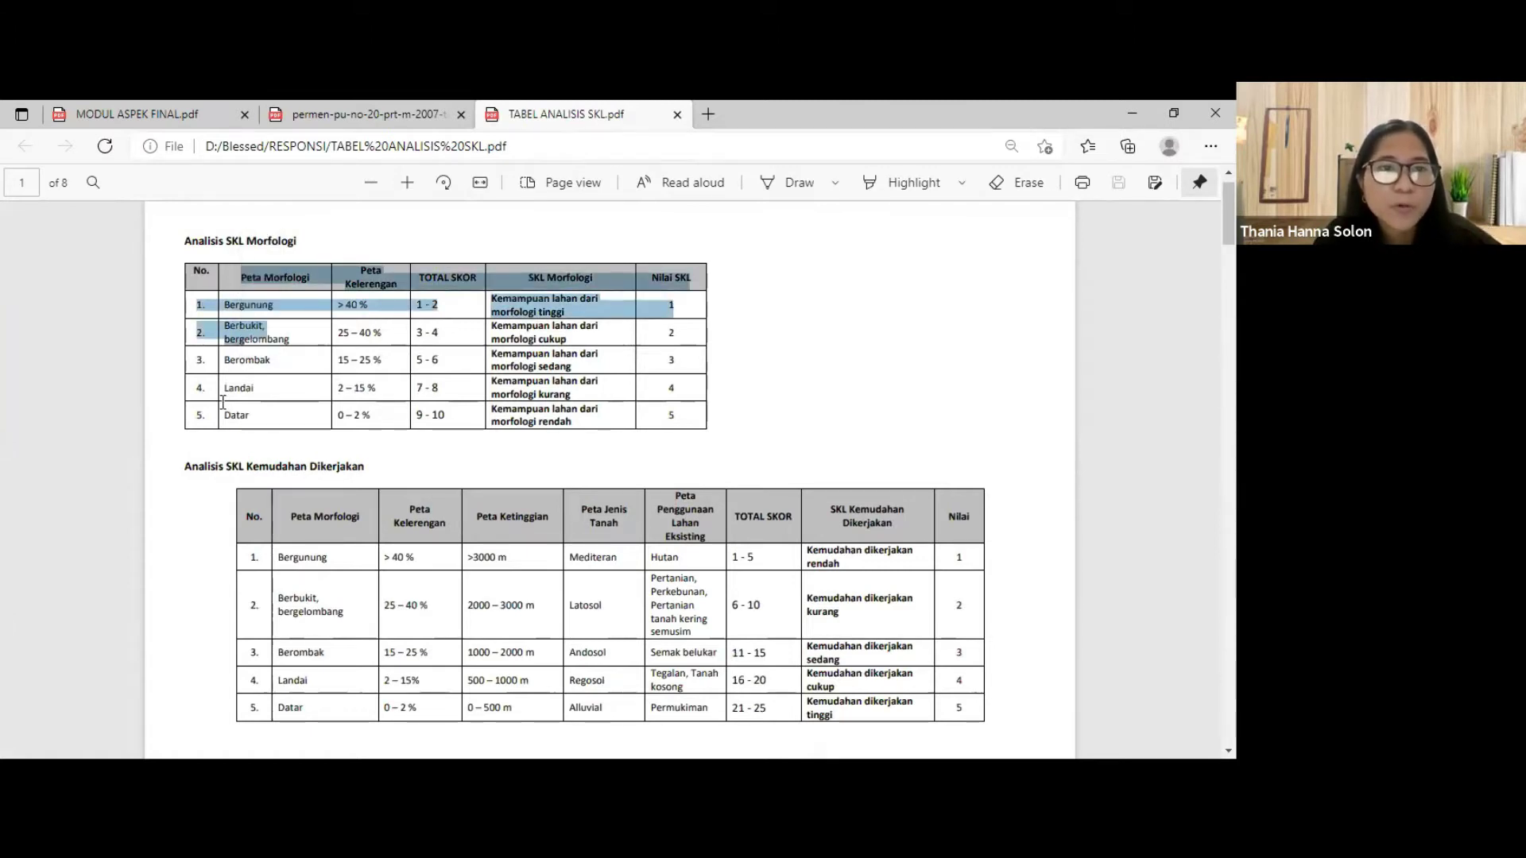
{"action": "left_click", "coordinate": [269, 327], "text": "shift"}
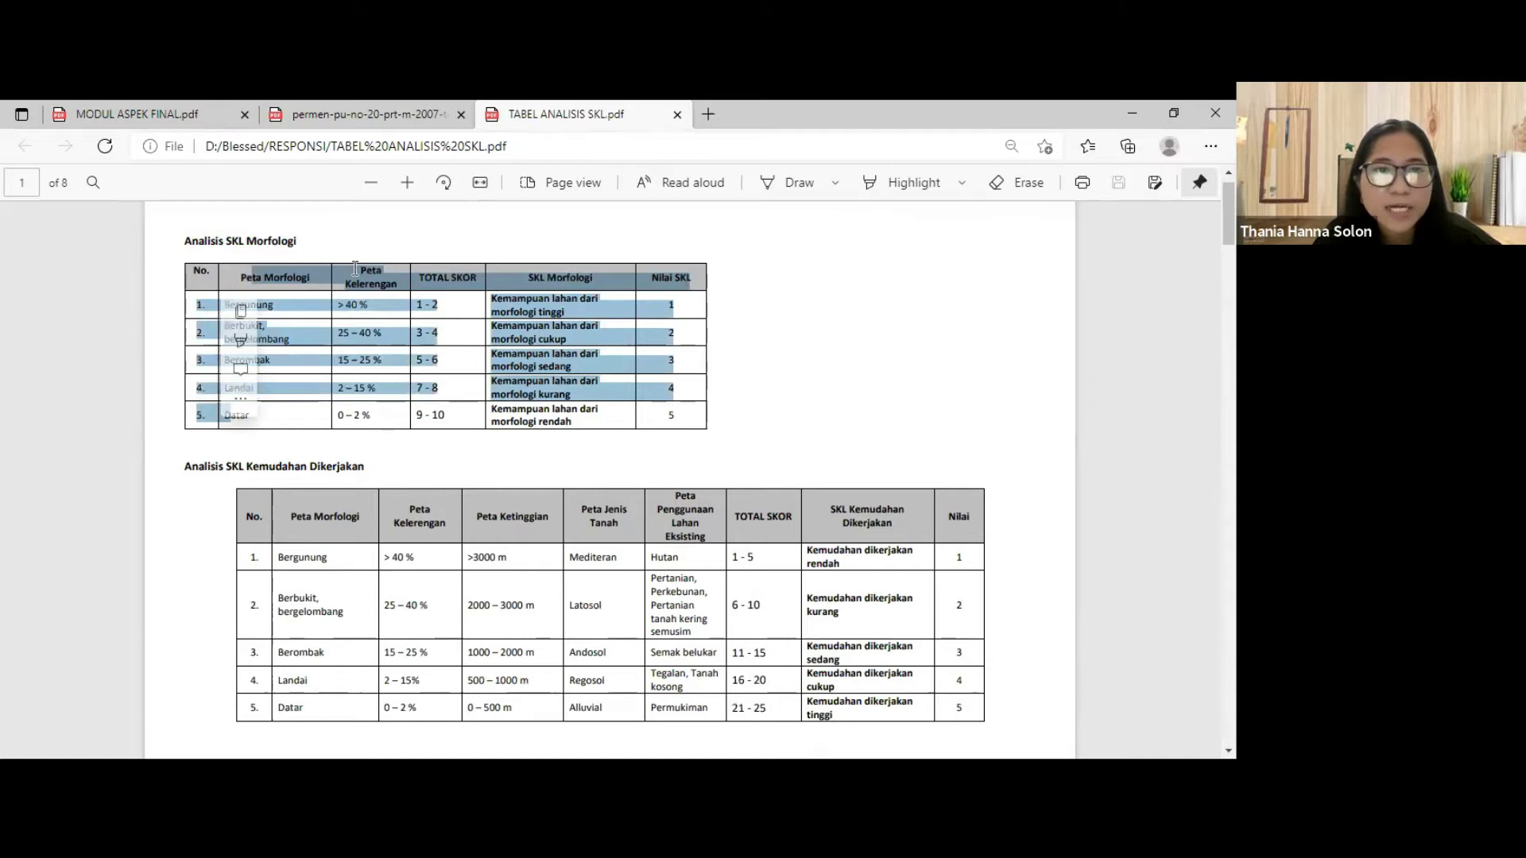
{"action": "left_click", "coordinate": [351, 409]}
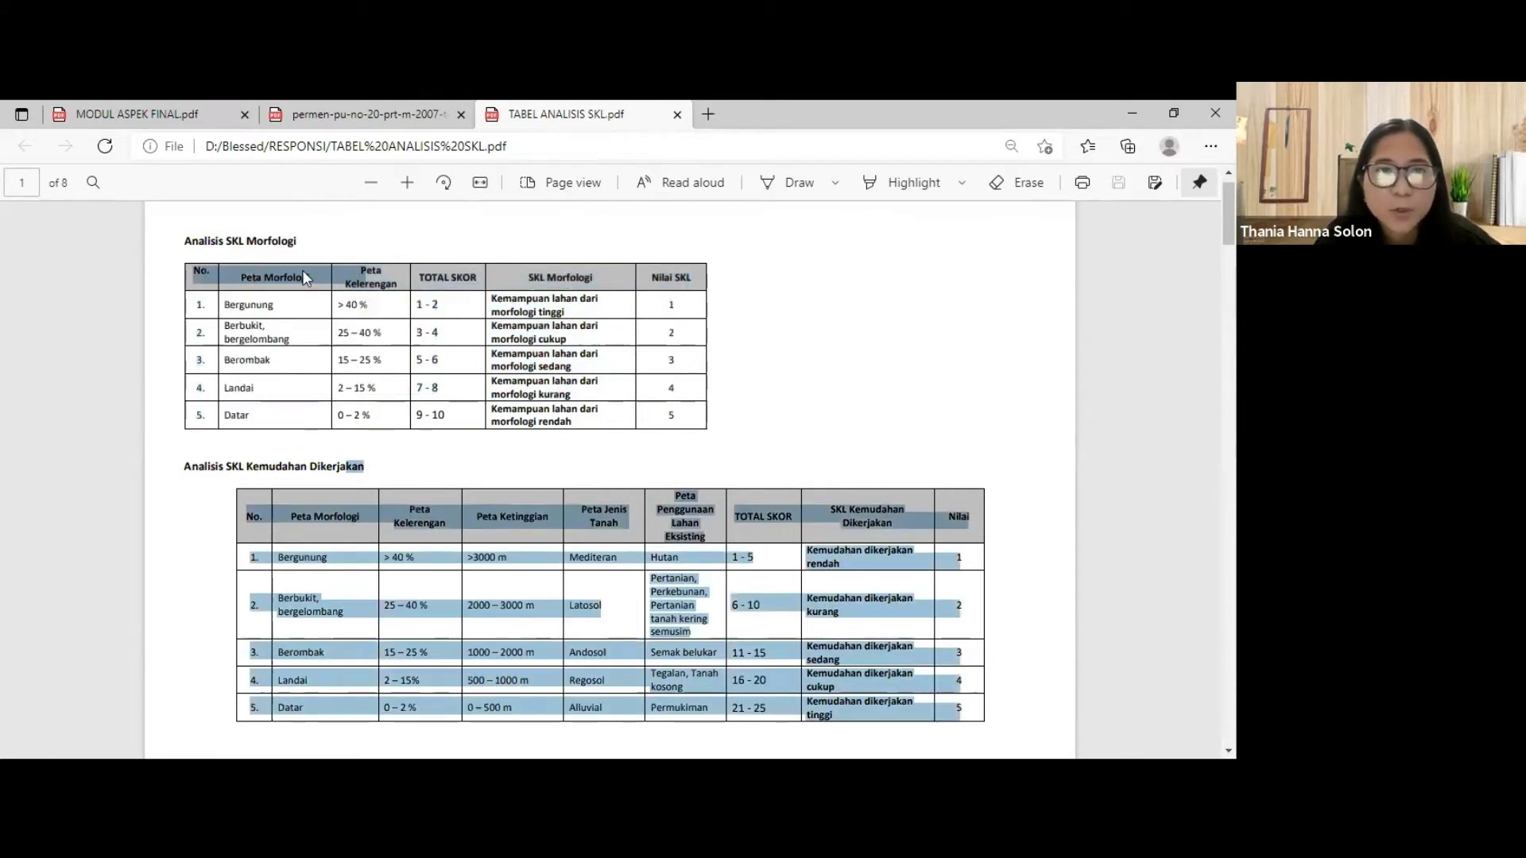
{"action": "left_click", "coordinate": [542, 249]}
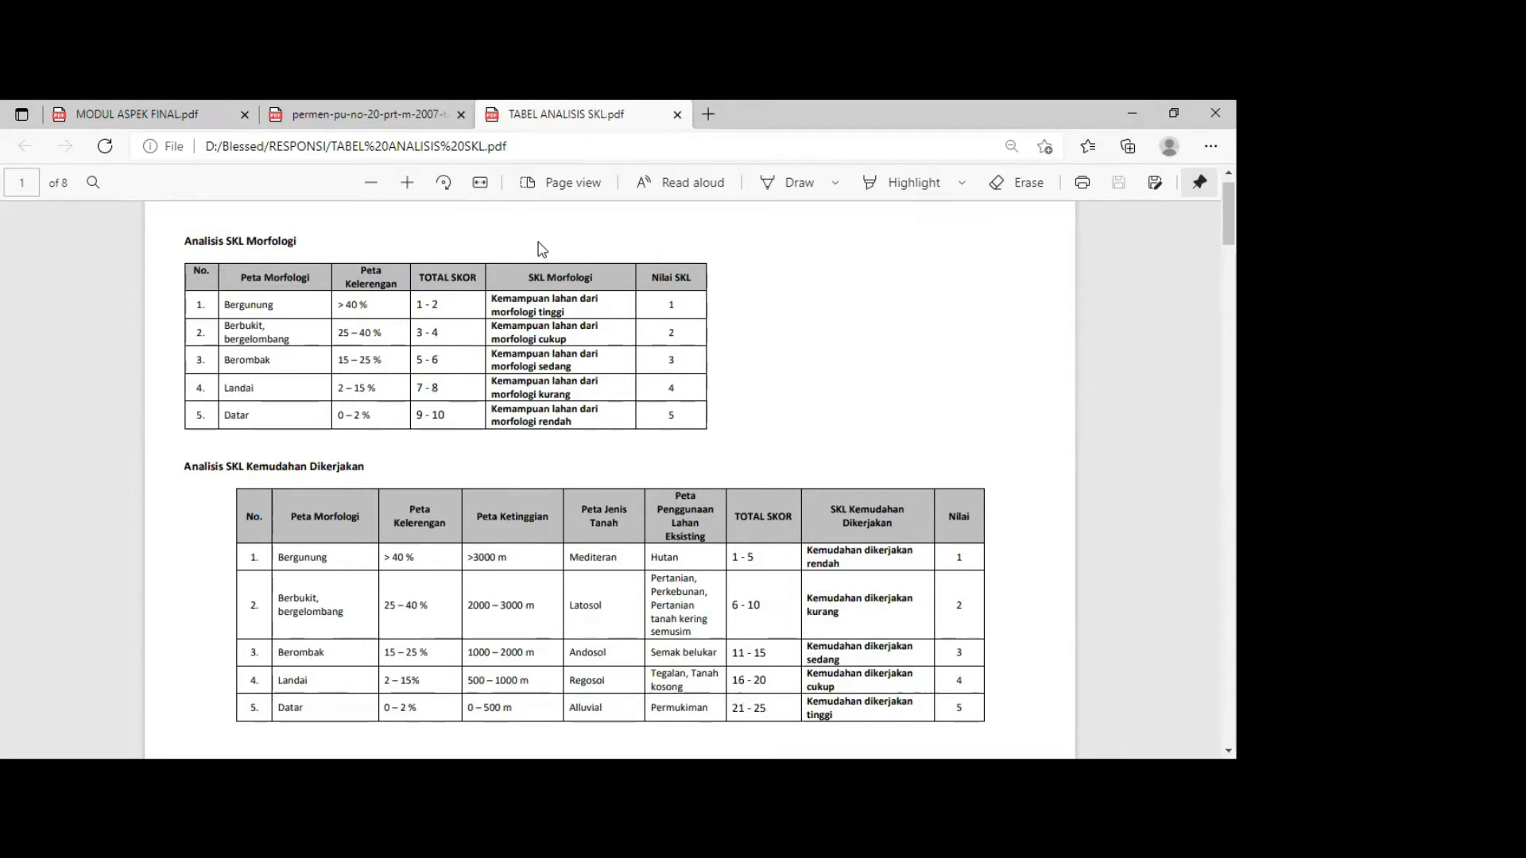
Switch back to ArcMap, show the Morfologi_Manado layer on the map and open its attribute table.
{"action": "key", "text": "alt+Tab"}
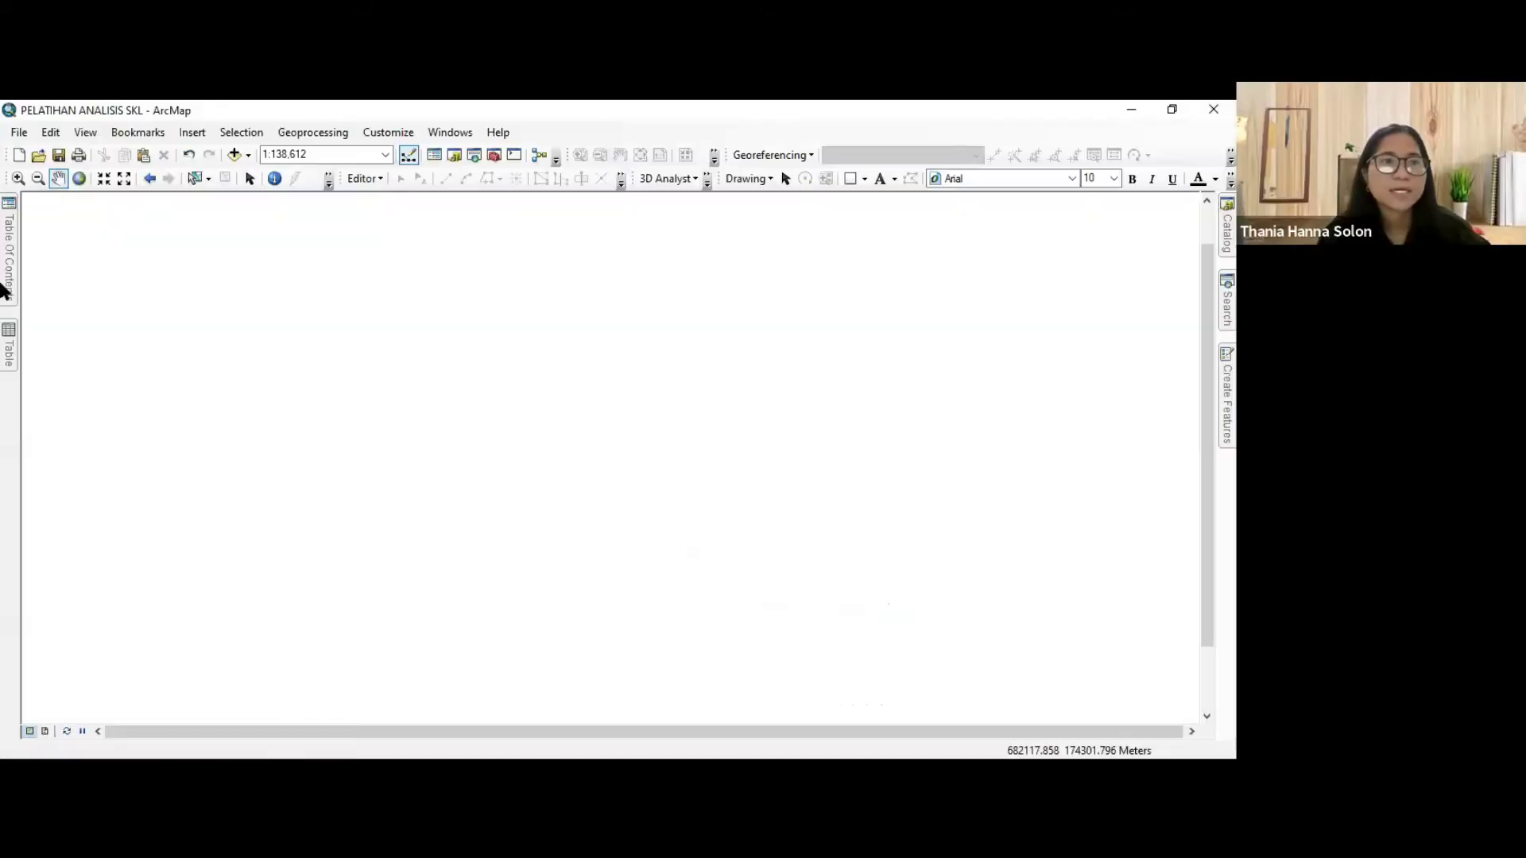
{"action": "mouse_move", "coordinate": [4, 290]}
{"action": "left_click", "coordinate": [65, 292]}
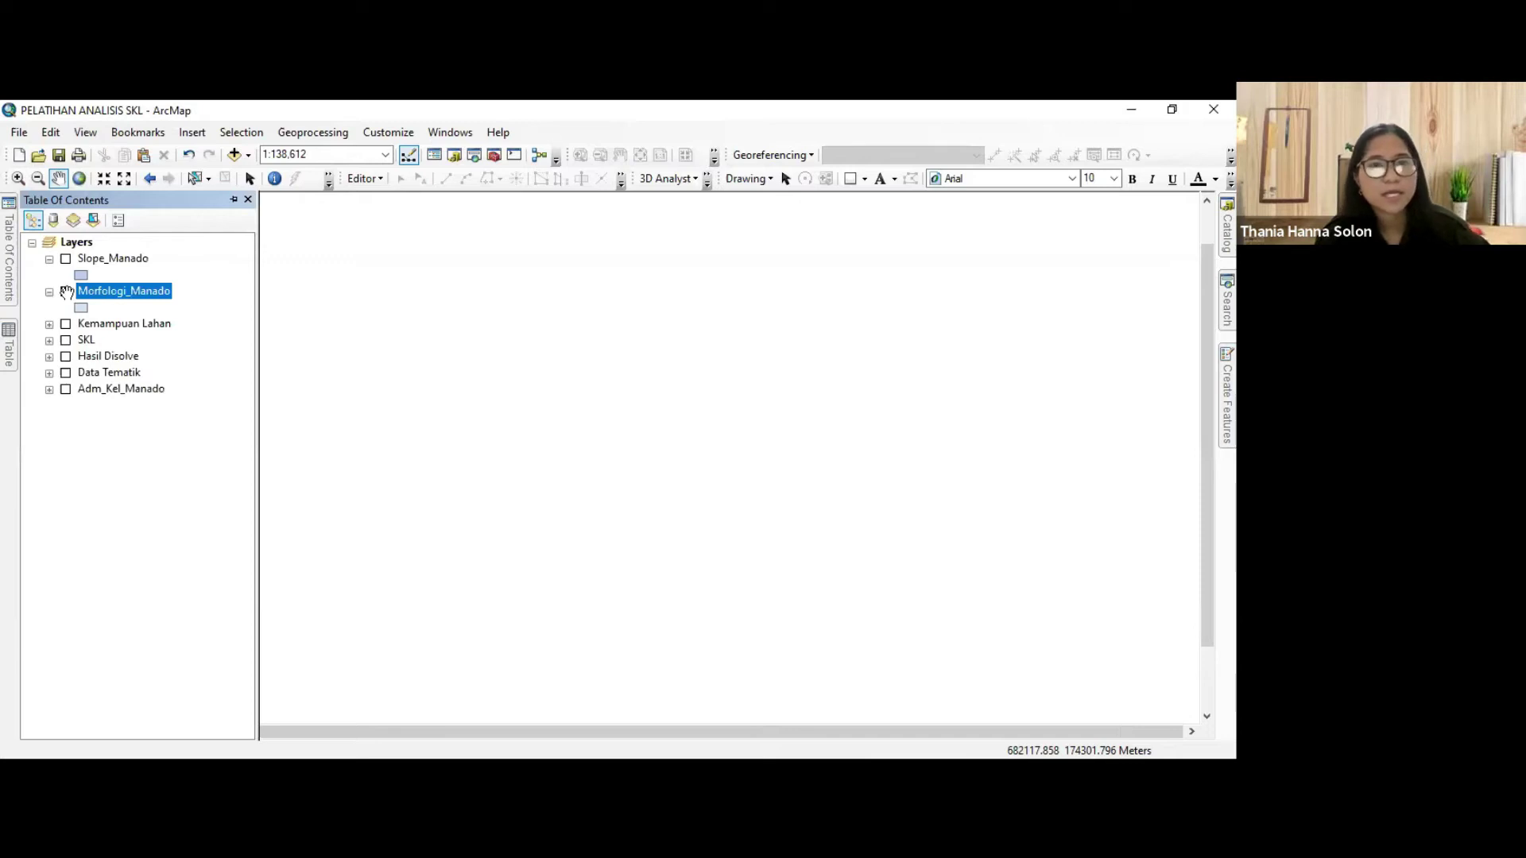
{"action": "left_click_drag", "start_coordinate": [449, 444], "coordinate": [574, 408]}
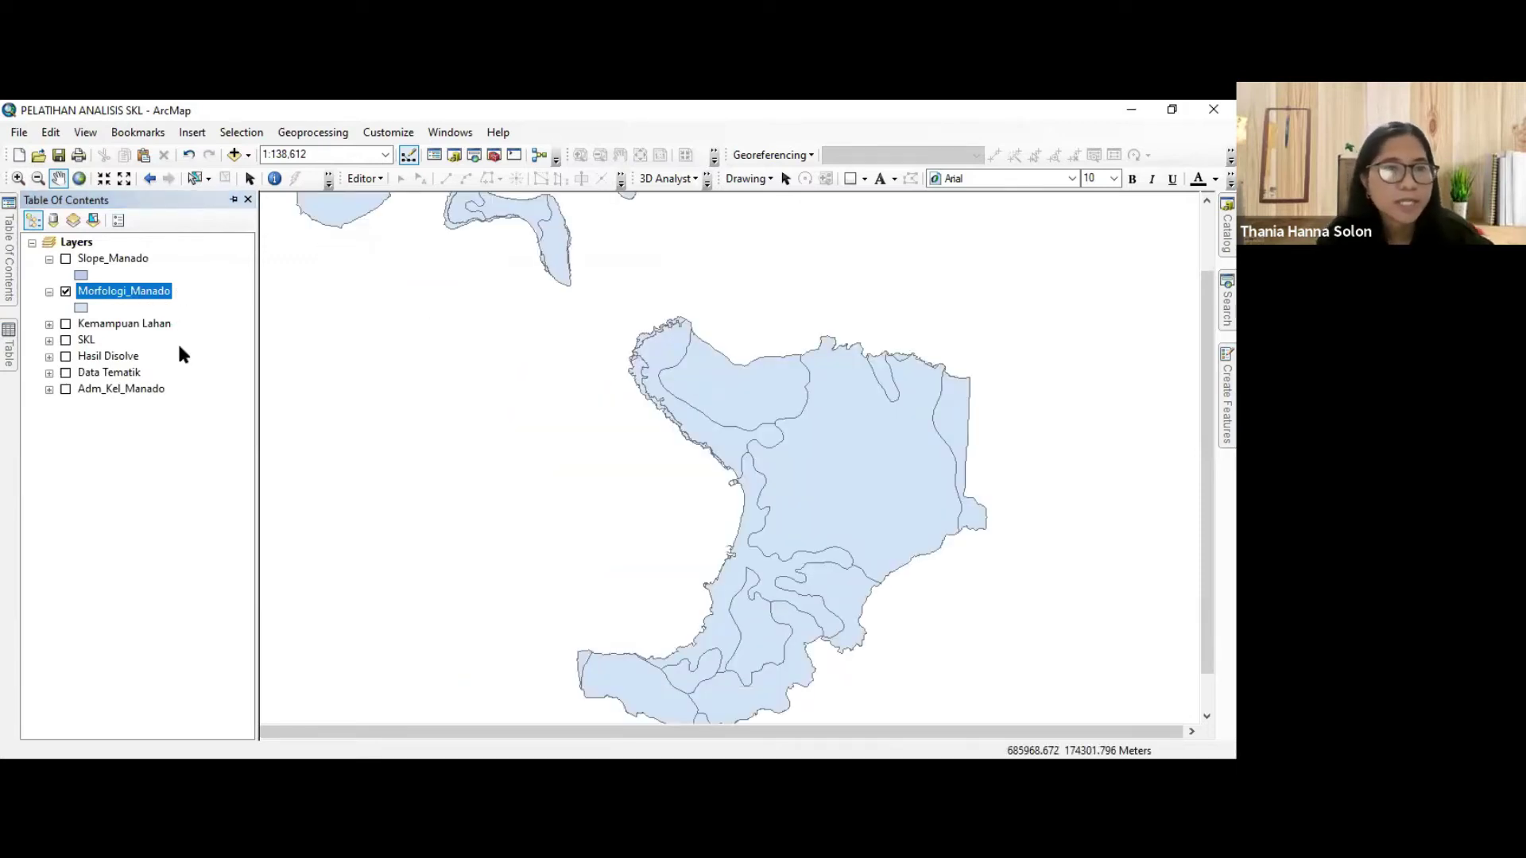
{"action": "right_click", "coordinate": [140, 296]}
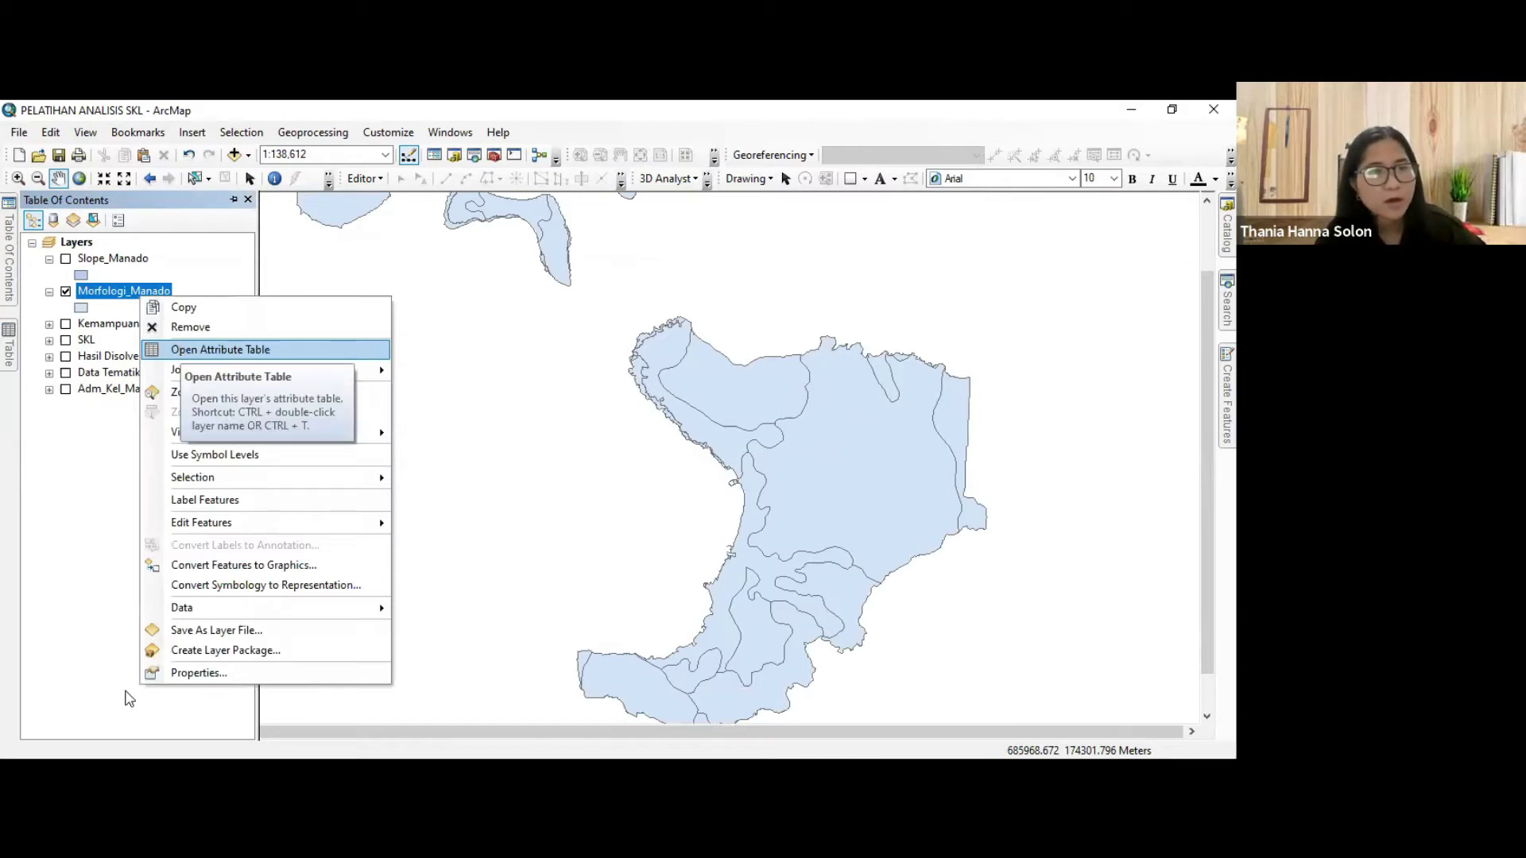
{"action": "key", "text": "Return"}
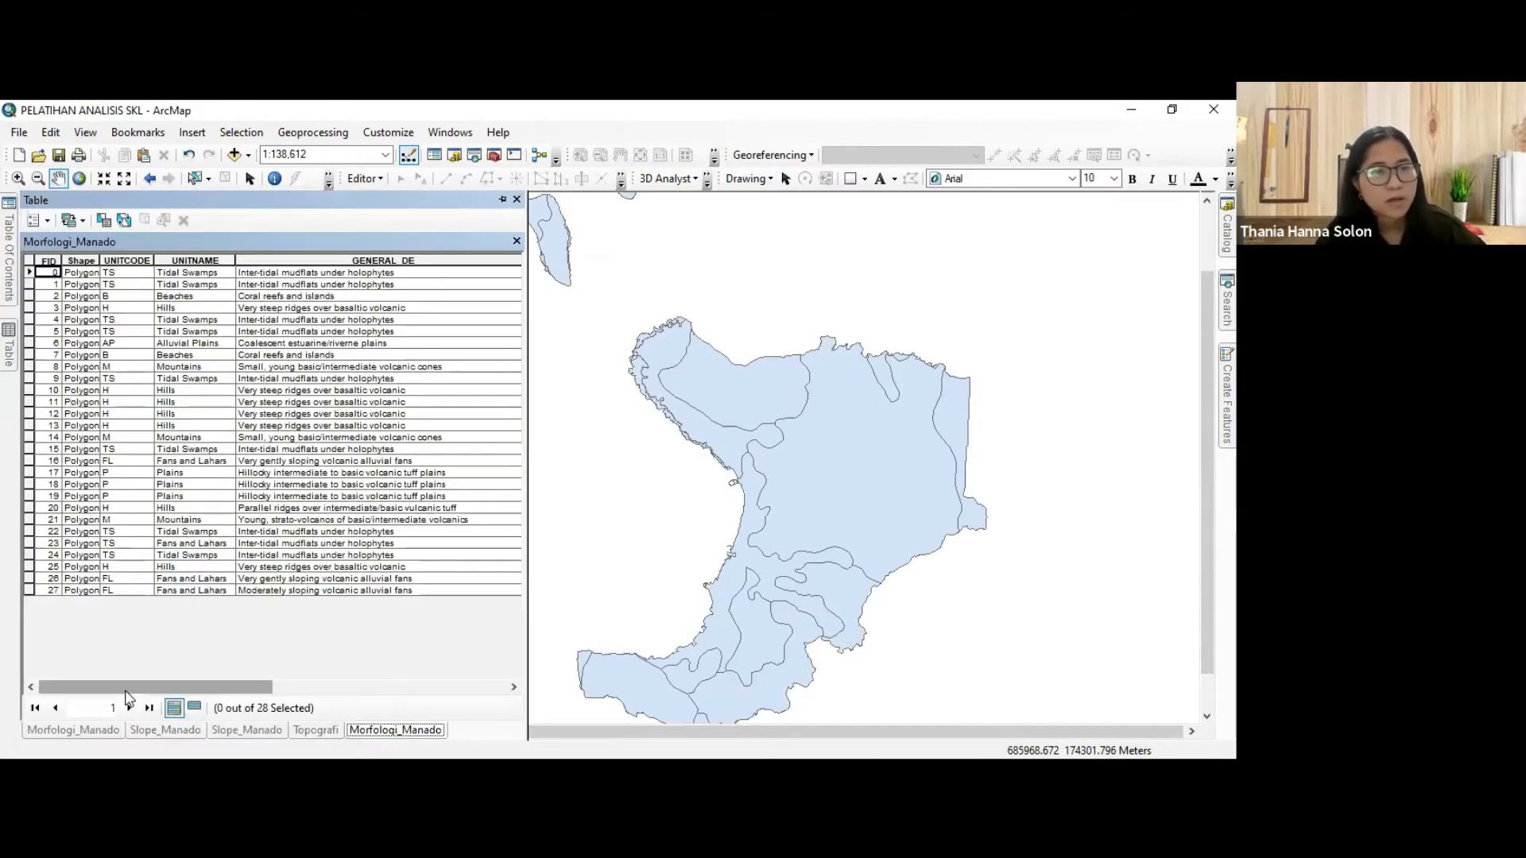
Look through all the fields of the Morfologi_Manado attribute table, from the unit codes to the area column.
{"action": "left_click", "coordinate": [386, 687]}
{"action": "left_click_drag", "start_coordinate": [1, 669], "coordinate": [335, 663]}
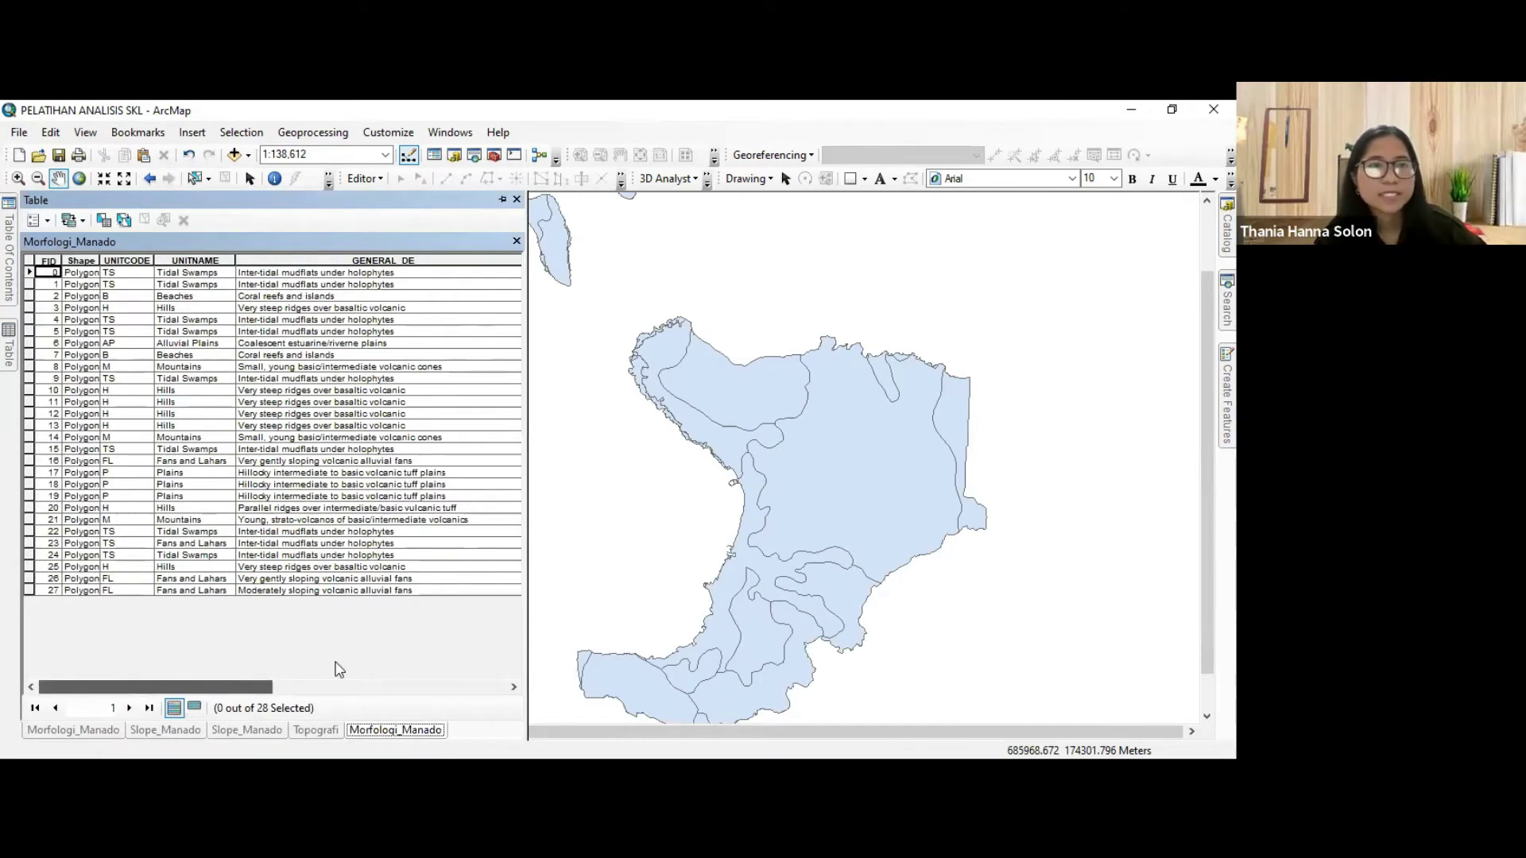
{"action": "left_click_drag", "start_coordinate": [33, 248], "coordinate": [497, 286]}
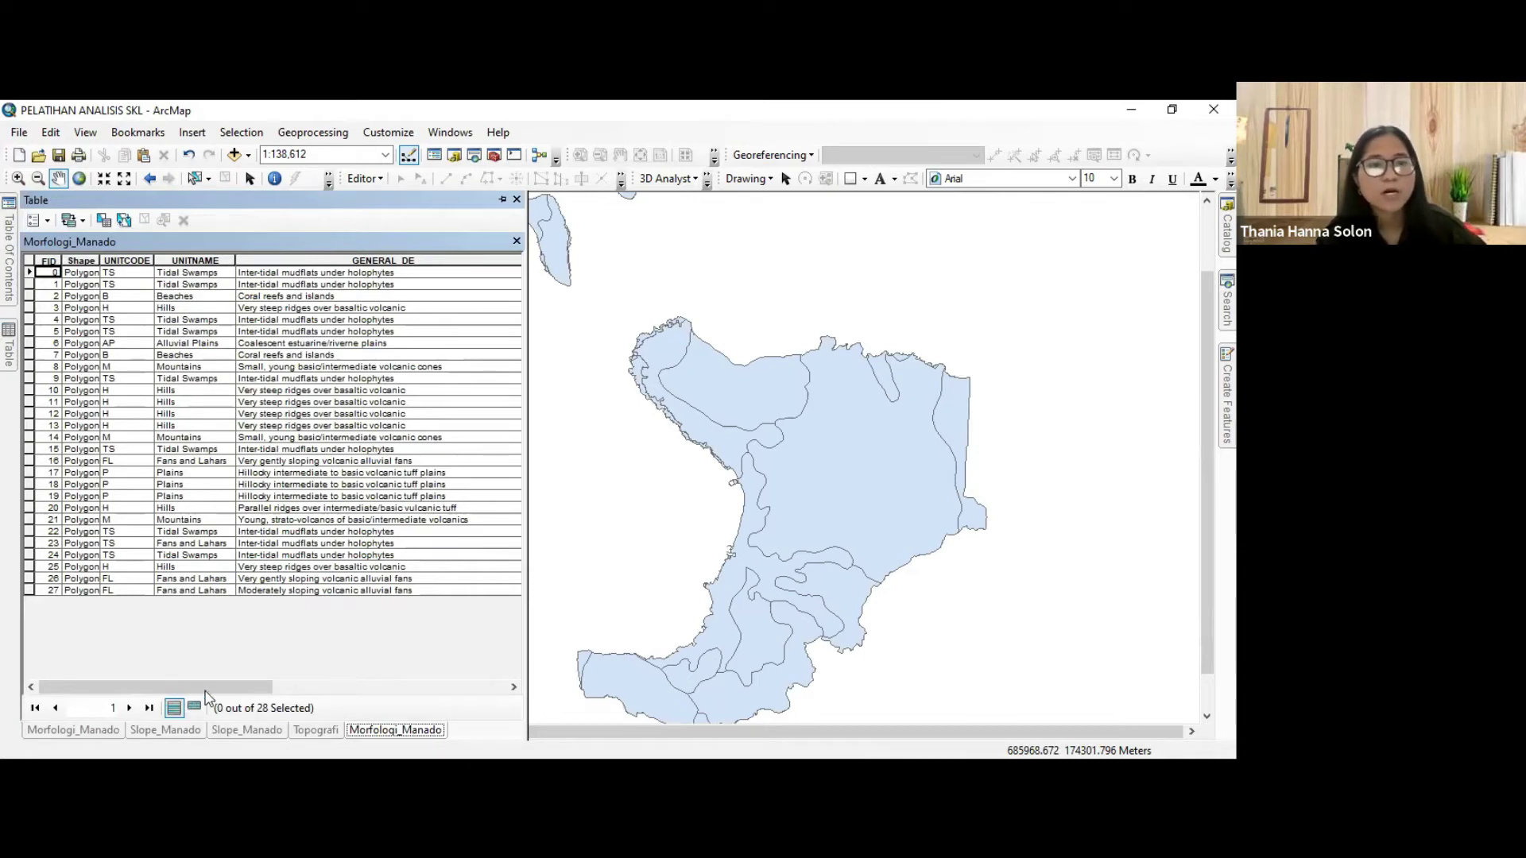
{"action": "left_click", "coordinate": [314, 686]}
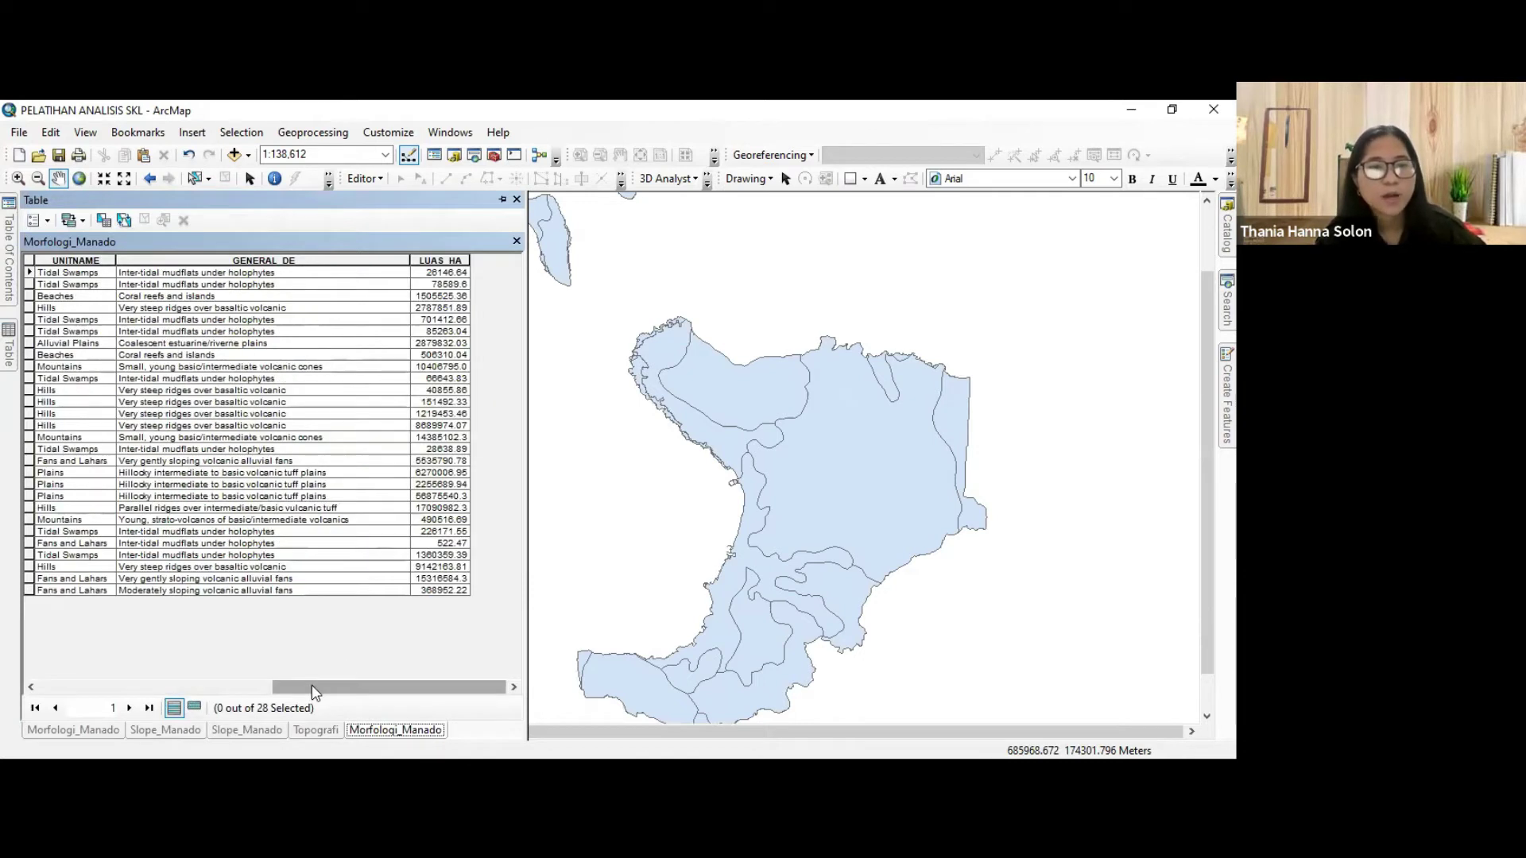
{"action": "left_click", "coordinate": [133, 689]}
{"action": "left_click_drag", "start_coordinate": [207, 687], "coordinate": [211, 687]}
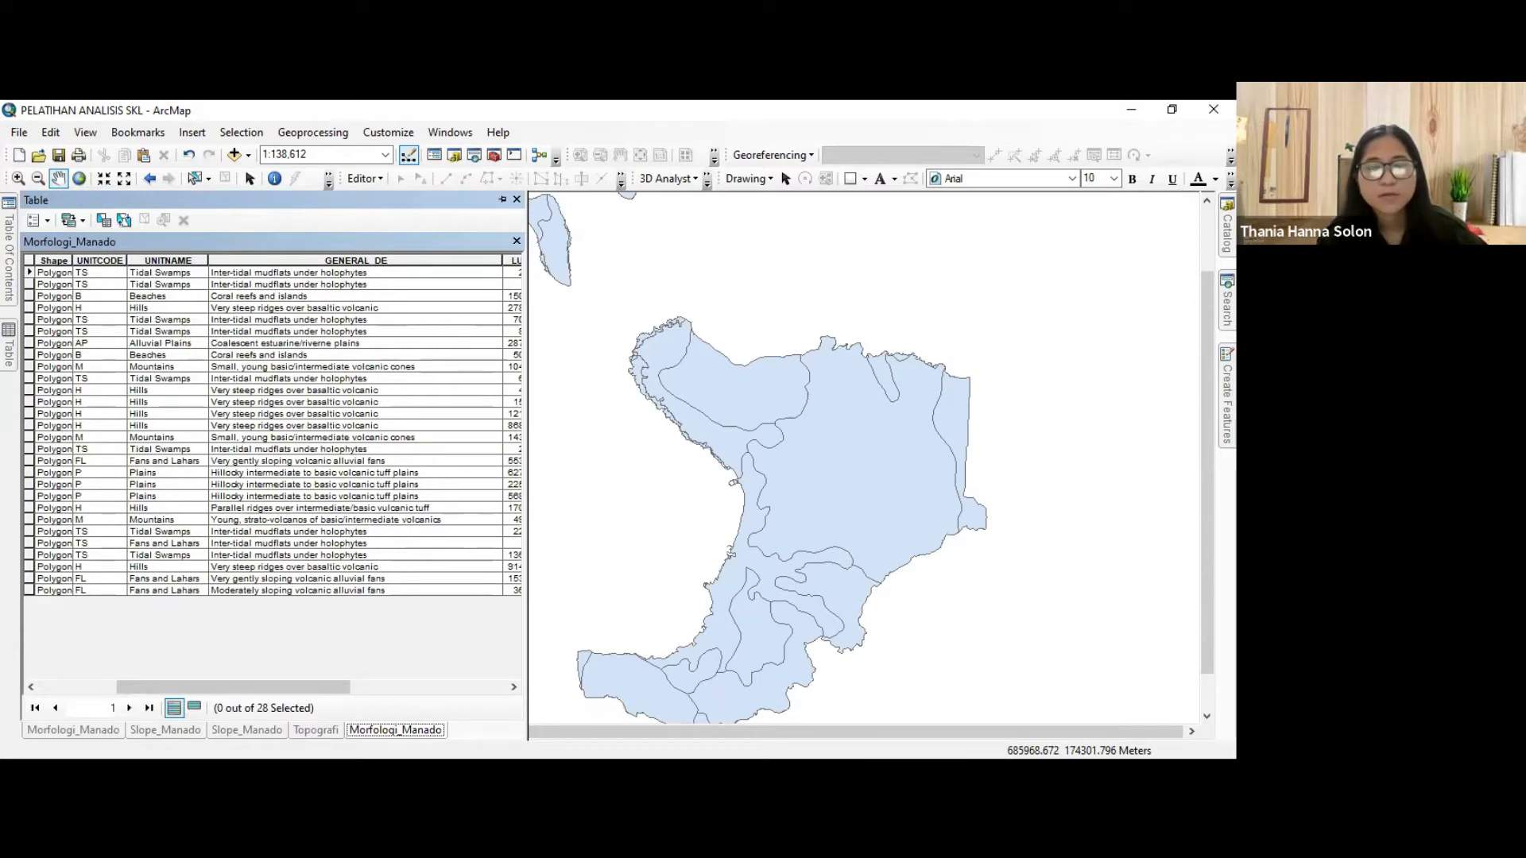
Switch to the PDF to check the Nilai SKL scores in the Analisis SKL Morfologi table, and return to ArcMap.
{"action": "key", "text": "alt+Tab"}
{"action": "left_click_drag", "start_coordinate": [313, 270], "coordinate": [671, 288]}
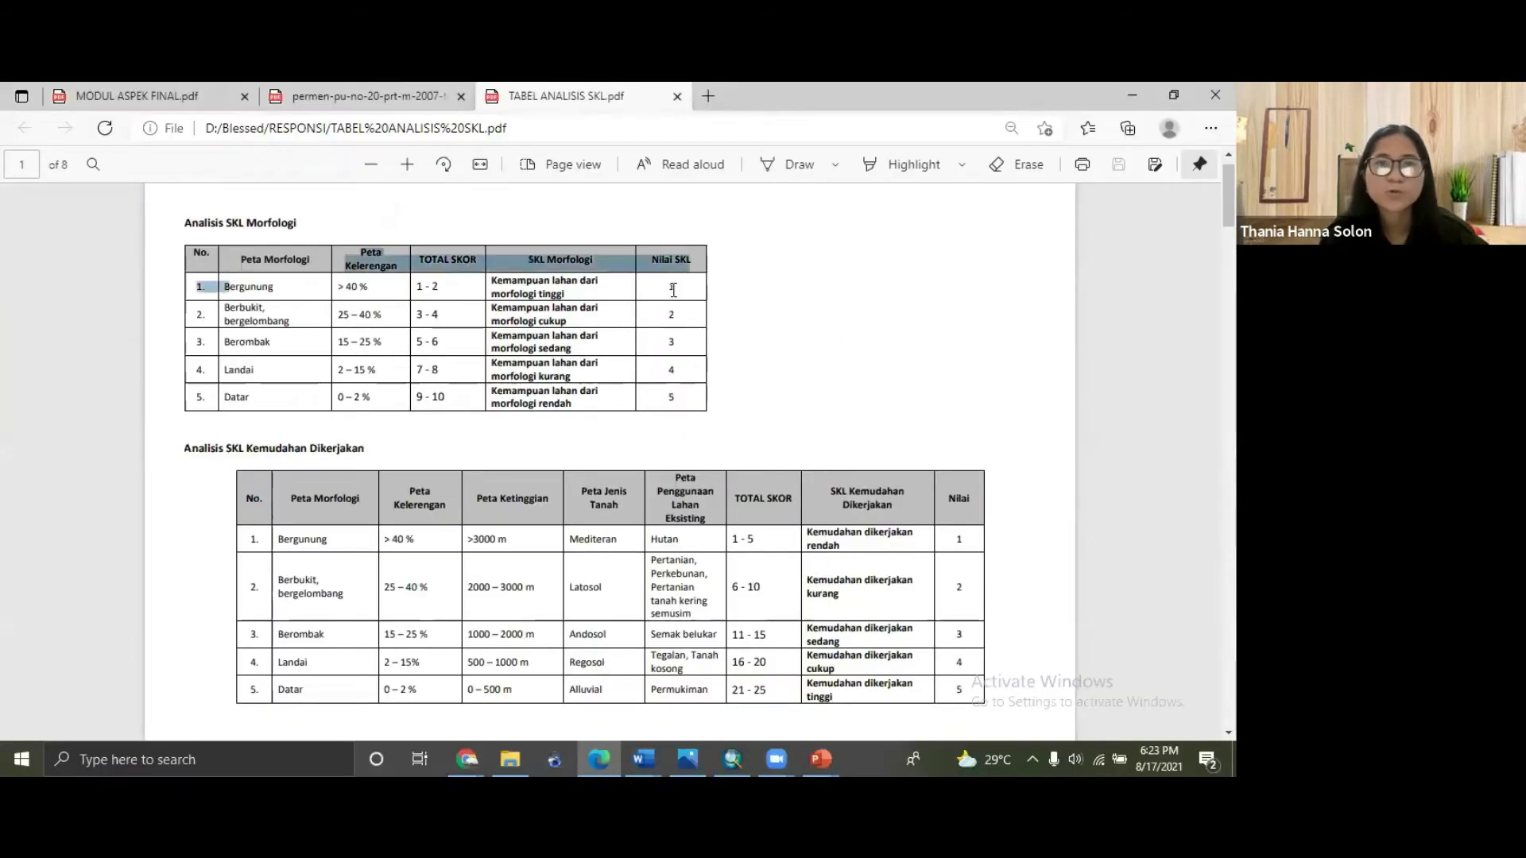
{"action": "left_click", "coordinate": [726, 755]}
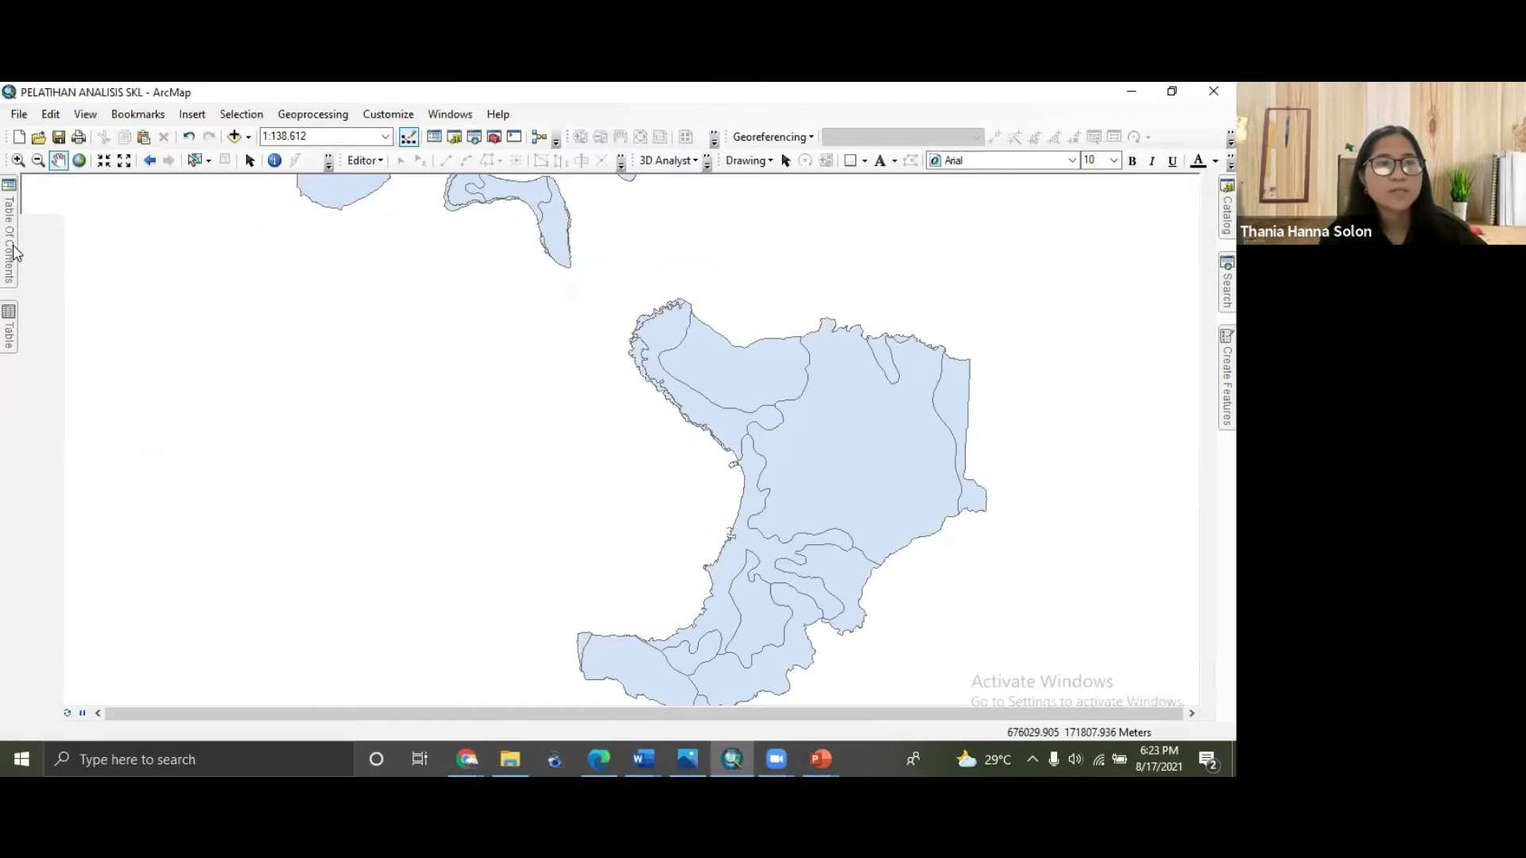
Start a new field in the Morfologi_Manado attribute table and name it NilaiMor.
{"action": "left_click", "coordinate": [14, 326]}
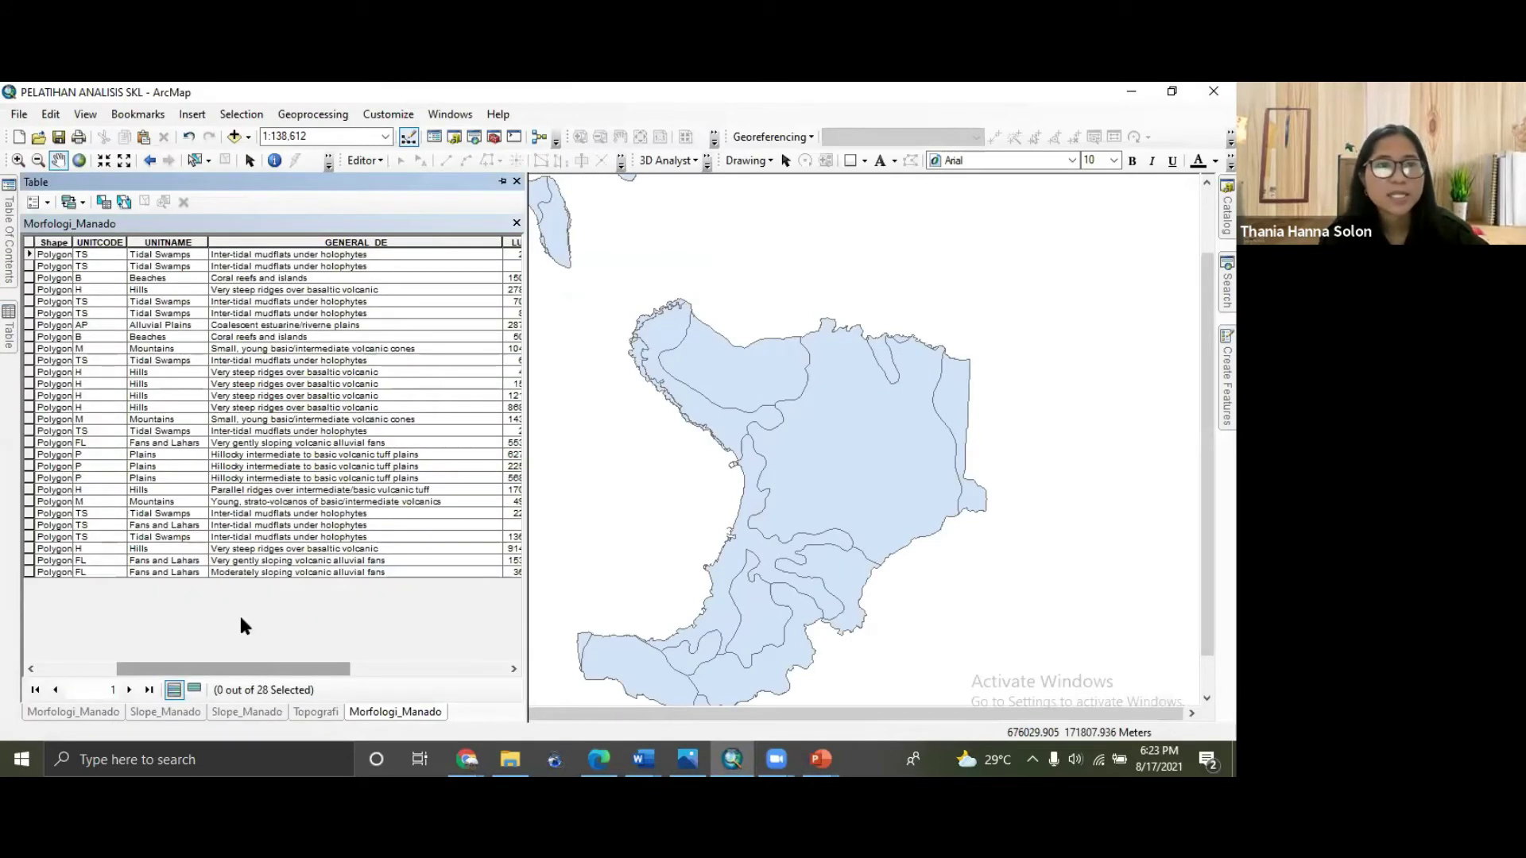
{"action": "scroll", "coordinate": [489, 571], "scroll_direction": "right", "scroll_amount": 2}
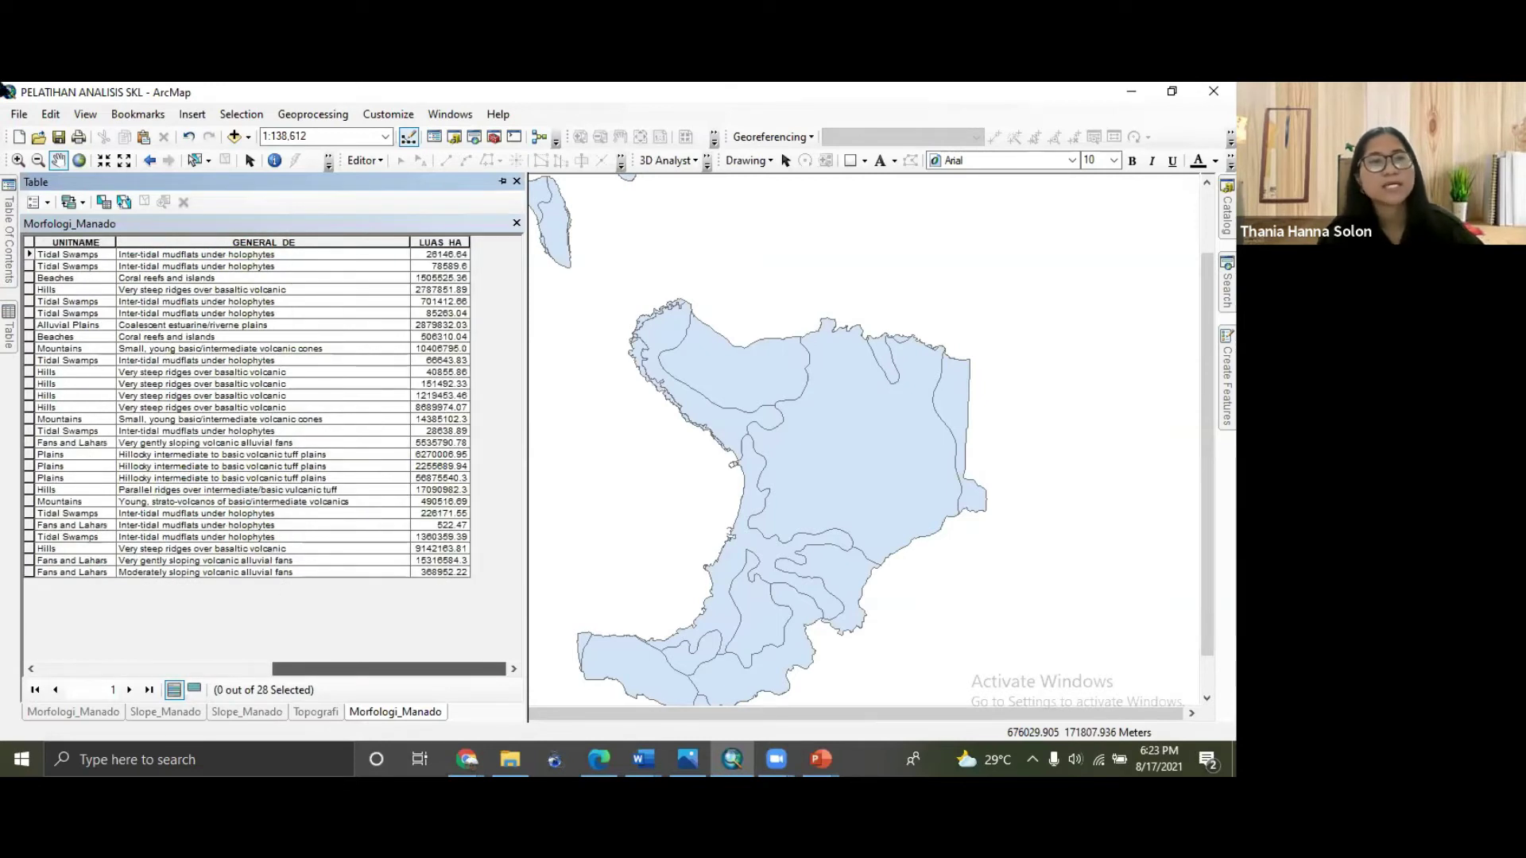
{"action": "left_click", "coordinate": [34, 203]}
{"action": "left_click", "coordinate": [31, 204]}
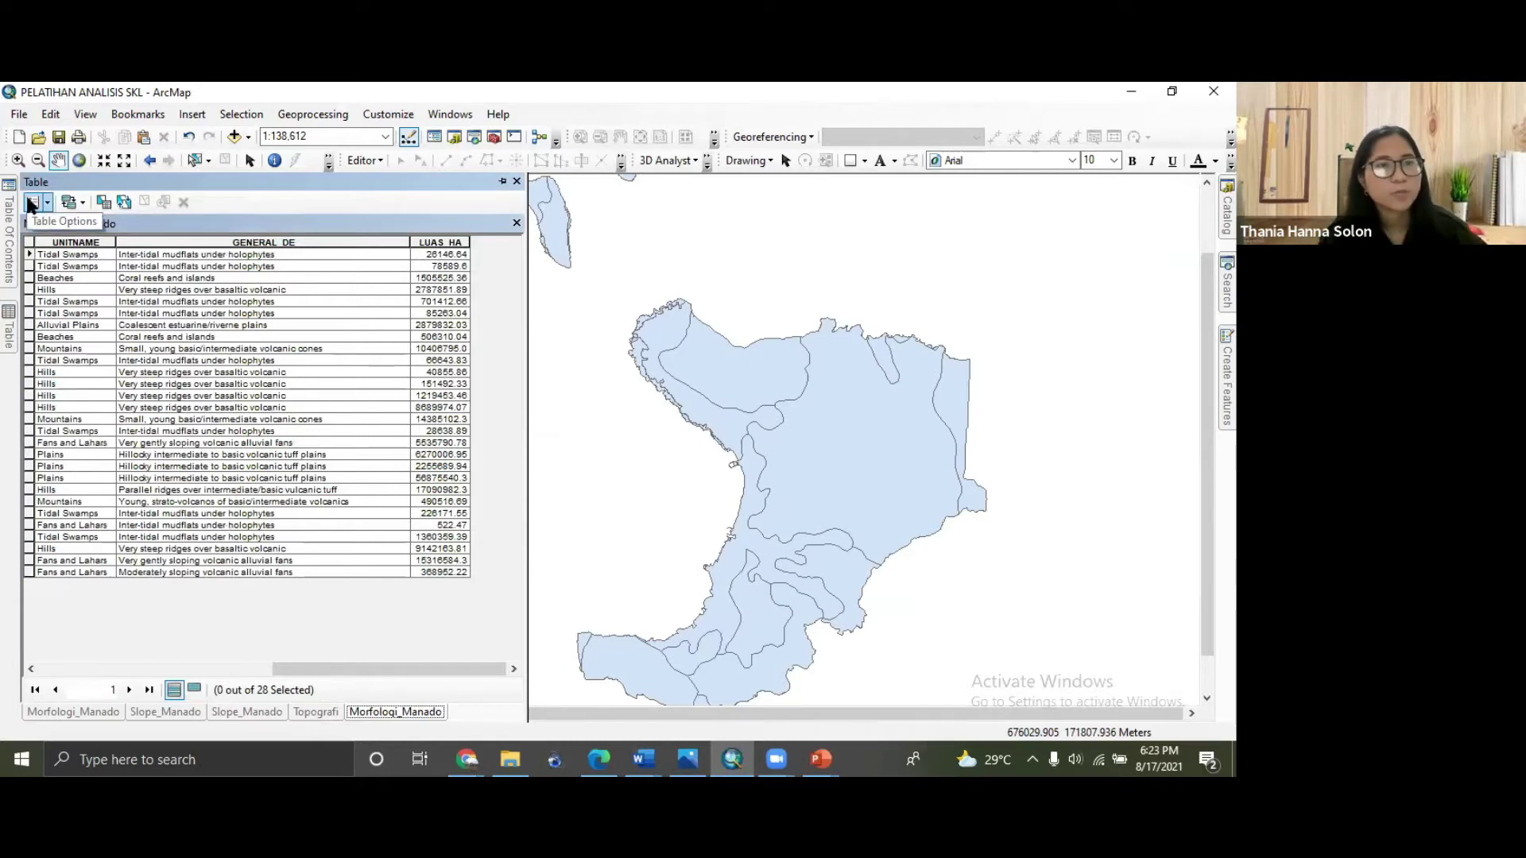
{"action": "left_click", "coordinate": [31, 204]}
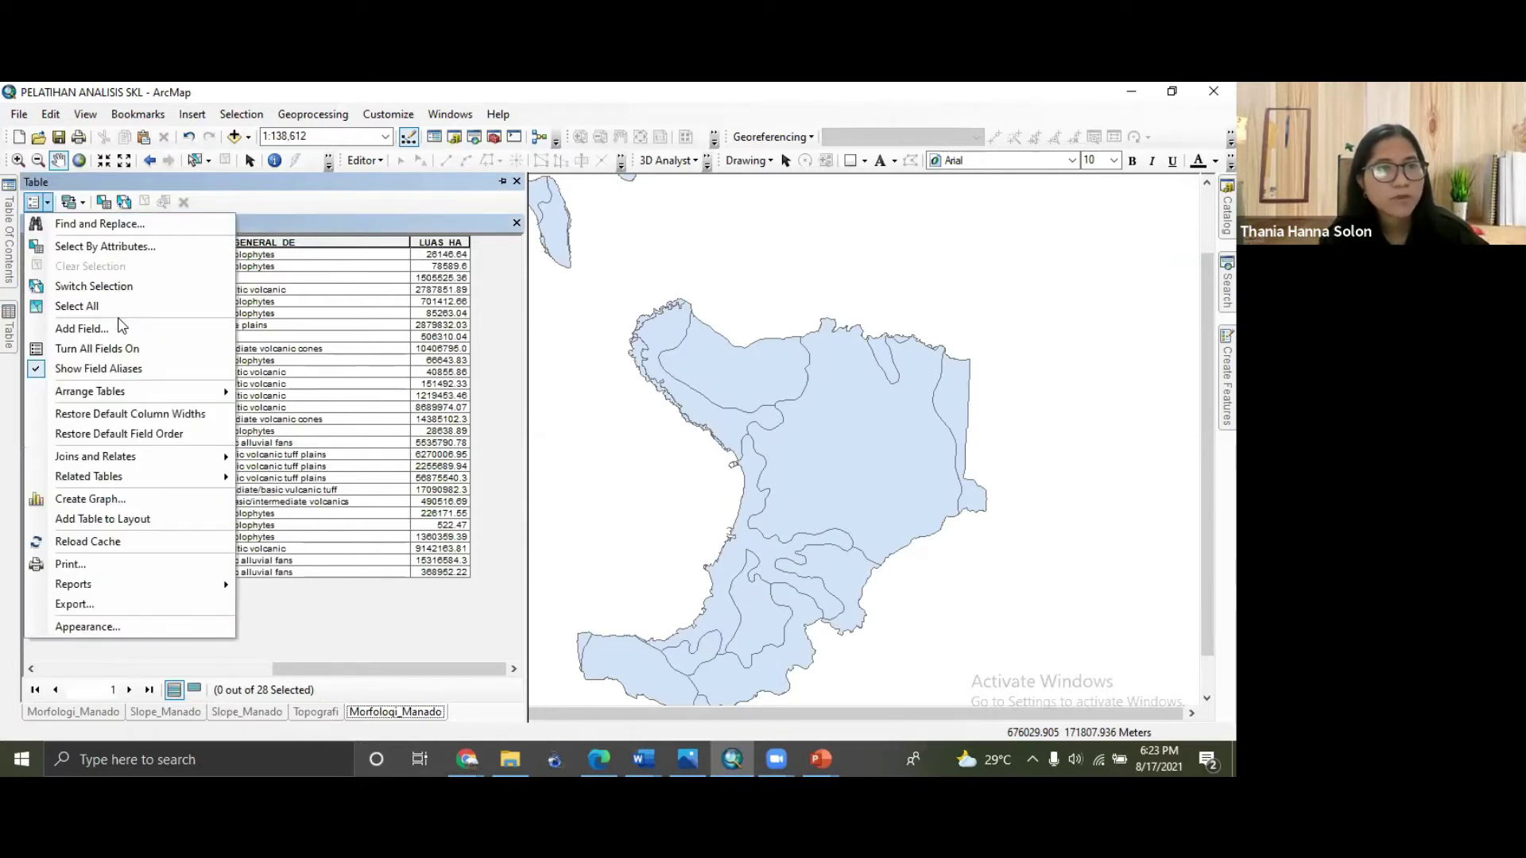
{"action": "left_click", "coordinate": [121, 331]}
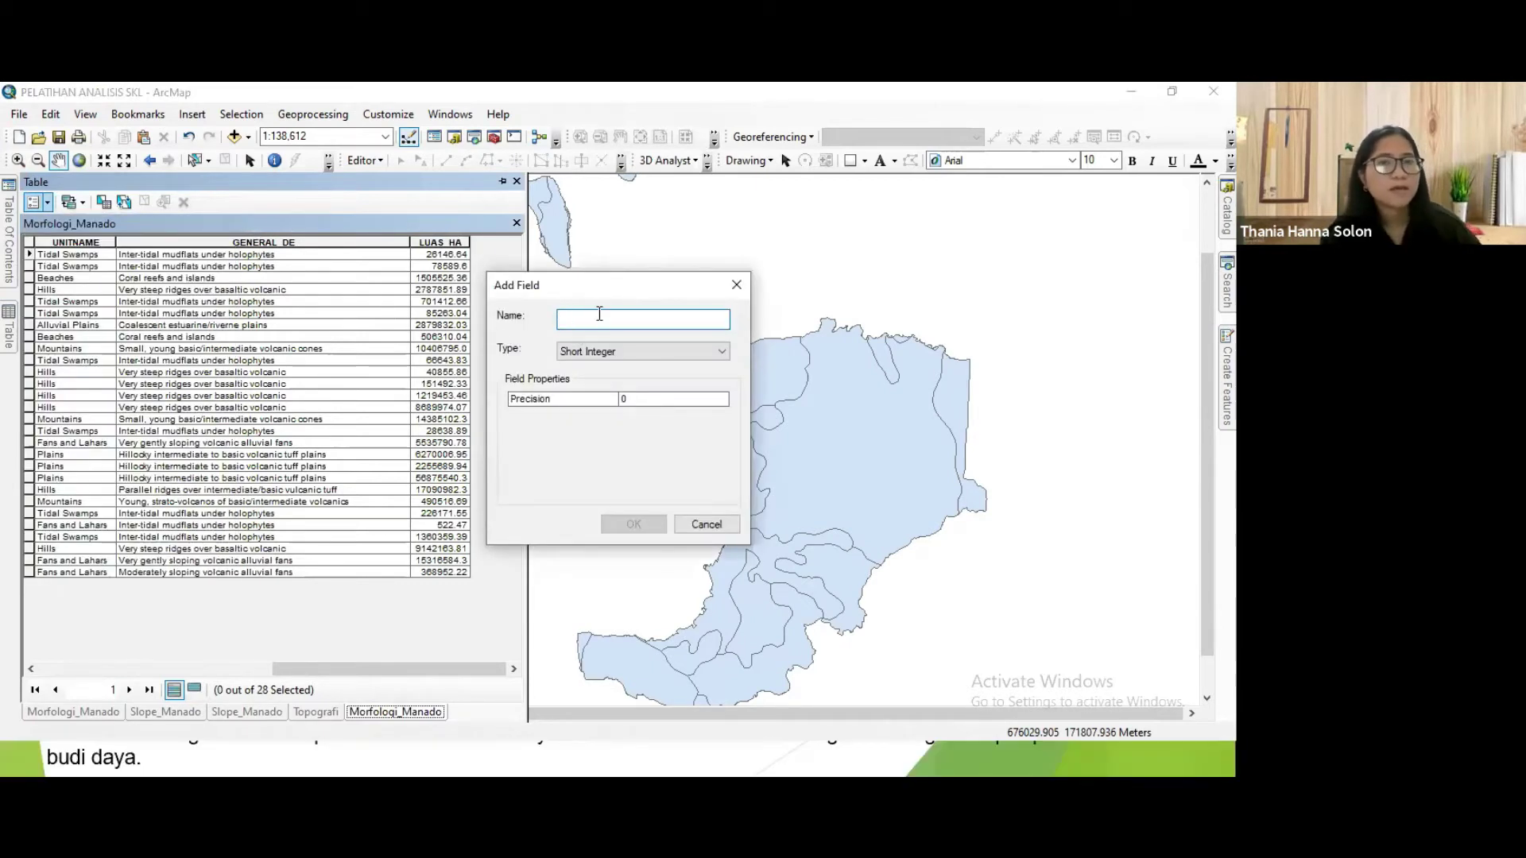
{"action": "type", "text": "Nilai"}
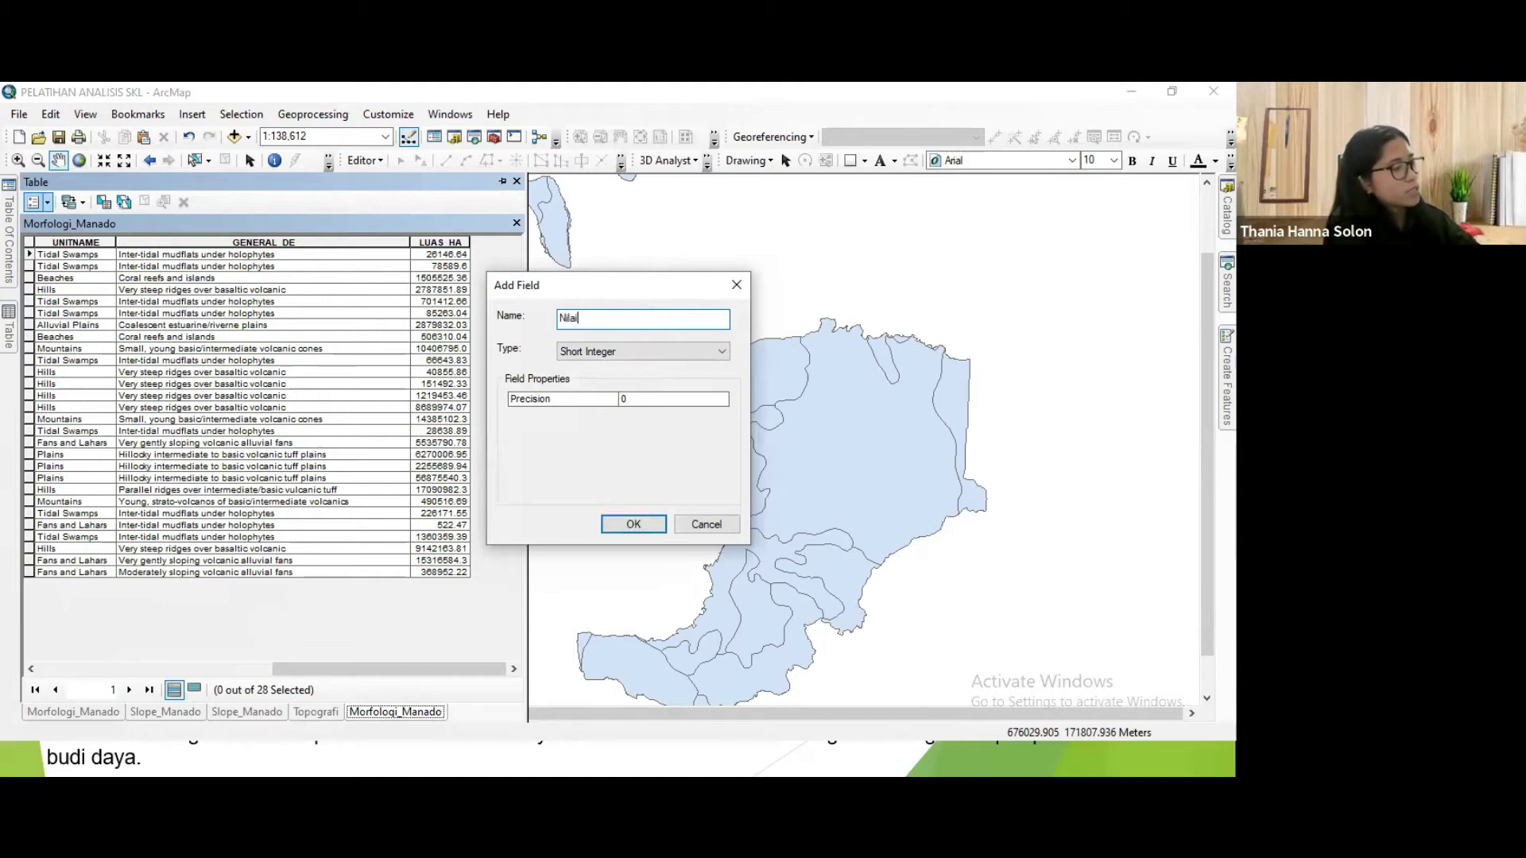
{"action": "type", "text": "MOr"}
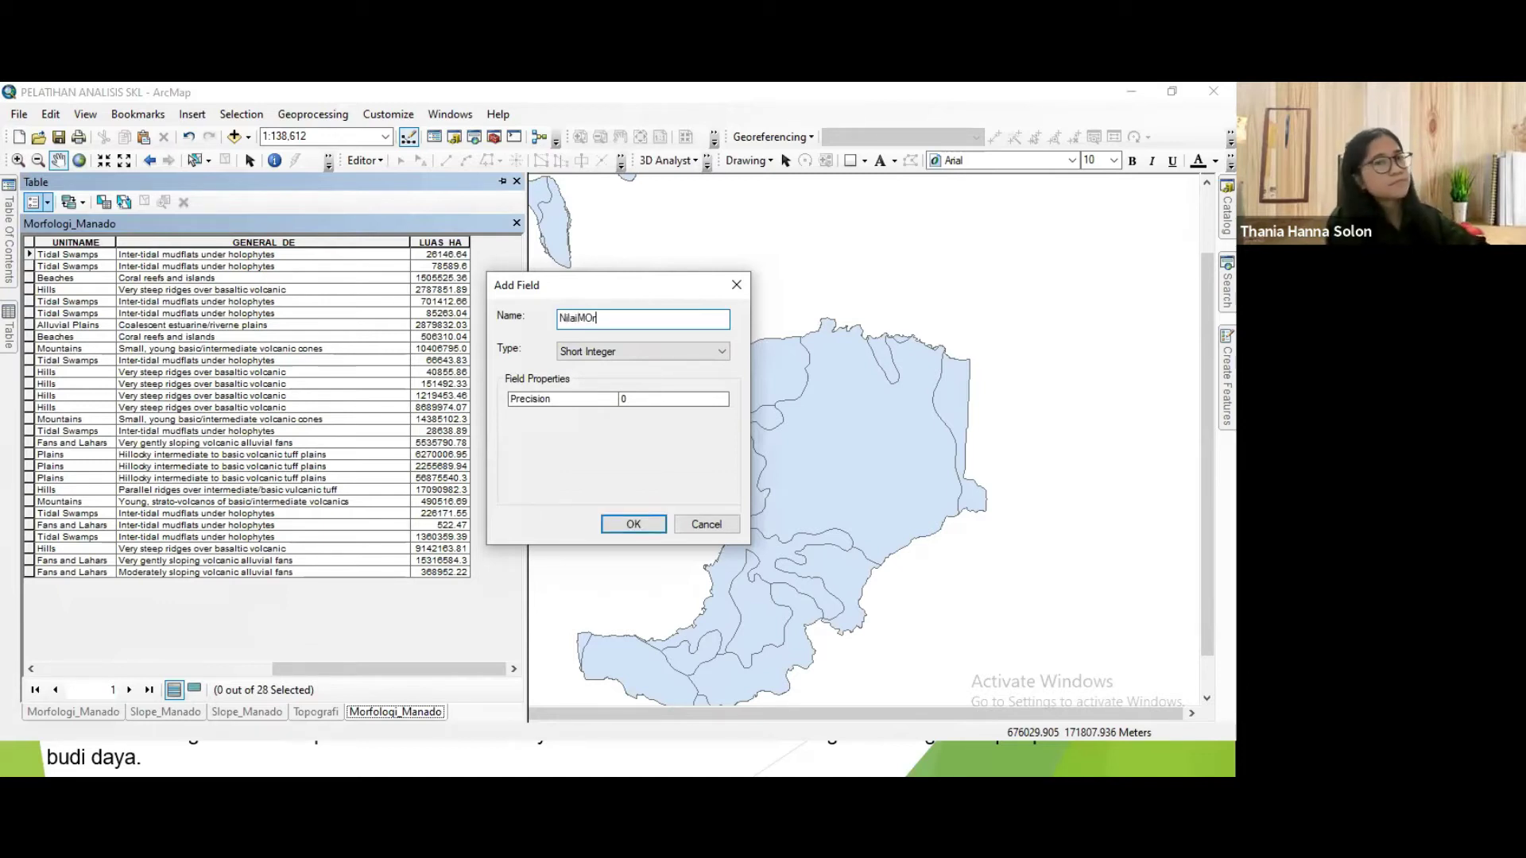
{"action": "type", "text": "f"}
{"action": "key", "text": "BackSpace"}
{"action": "key", "text": "BackSpace"}
{"action": "key", "text": "BackSpace"}
{"action": "type", "text": "or"}
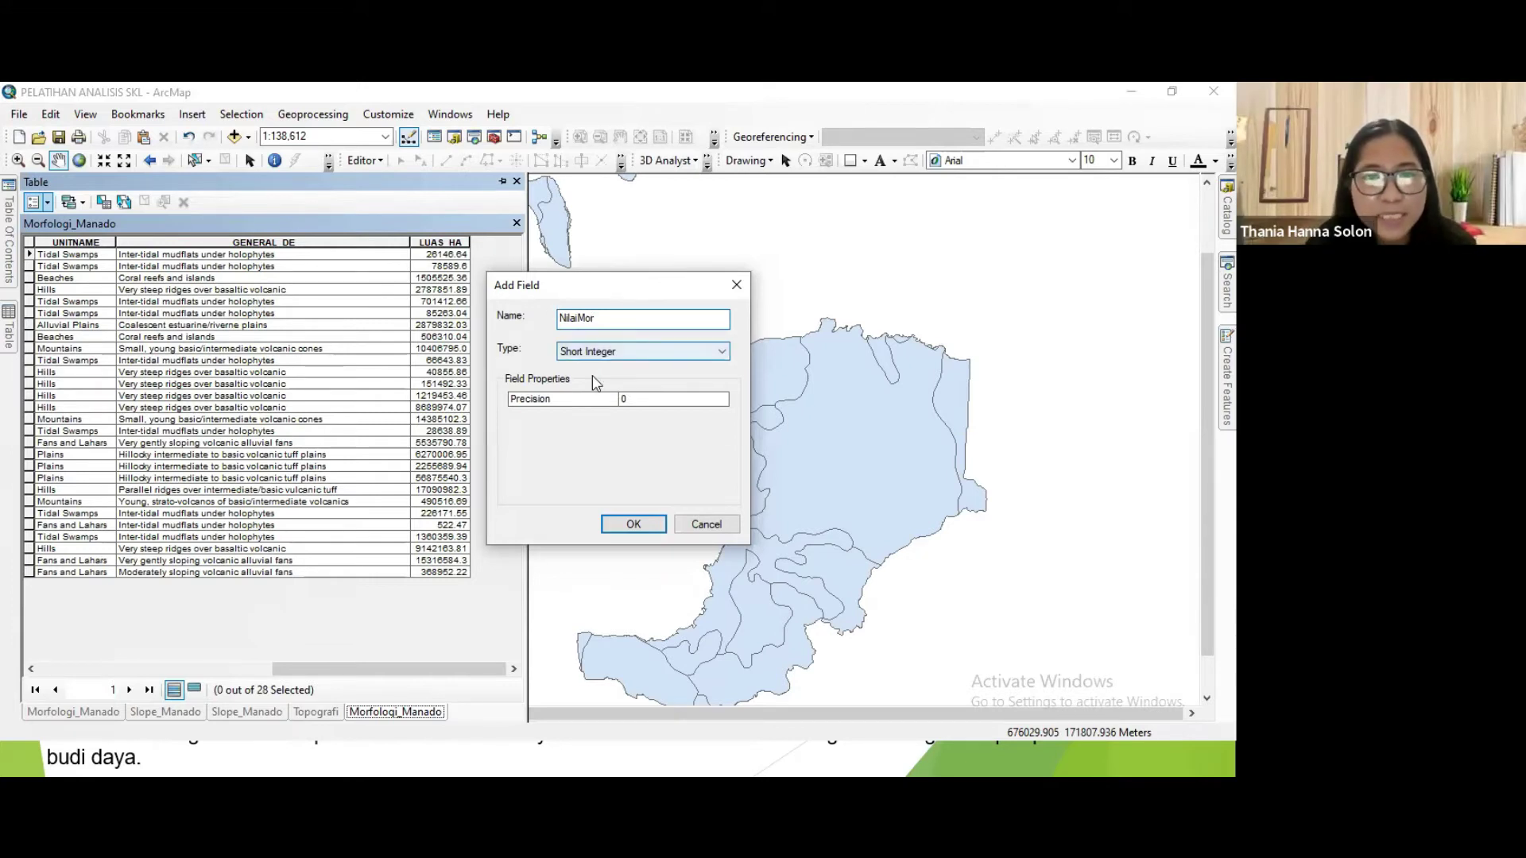
Set the NilaiMor field's type to Double and create the field.
{"action": "left_click", "coordinate": [593, 351]}
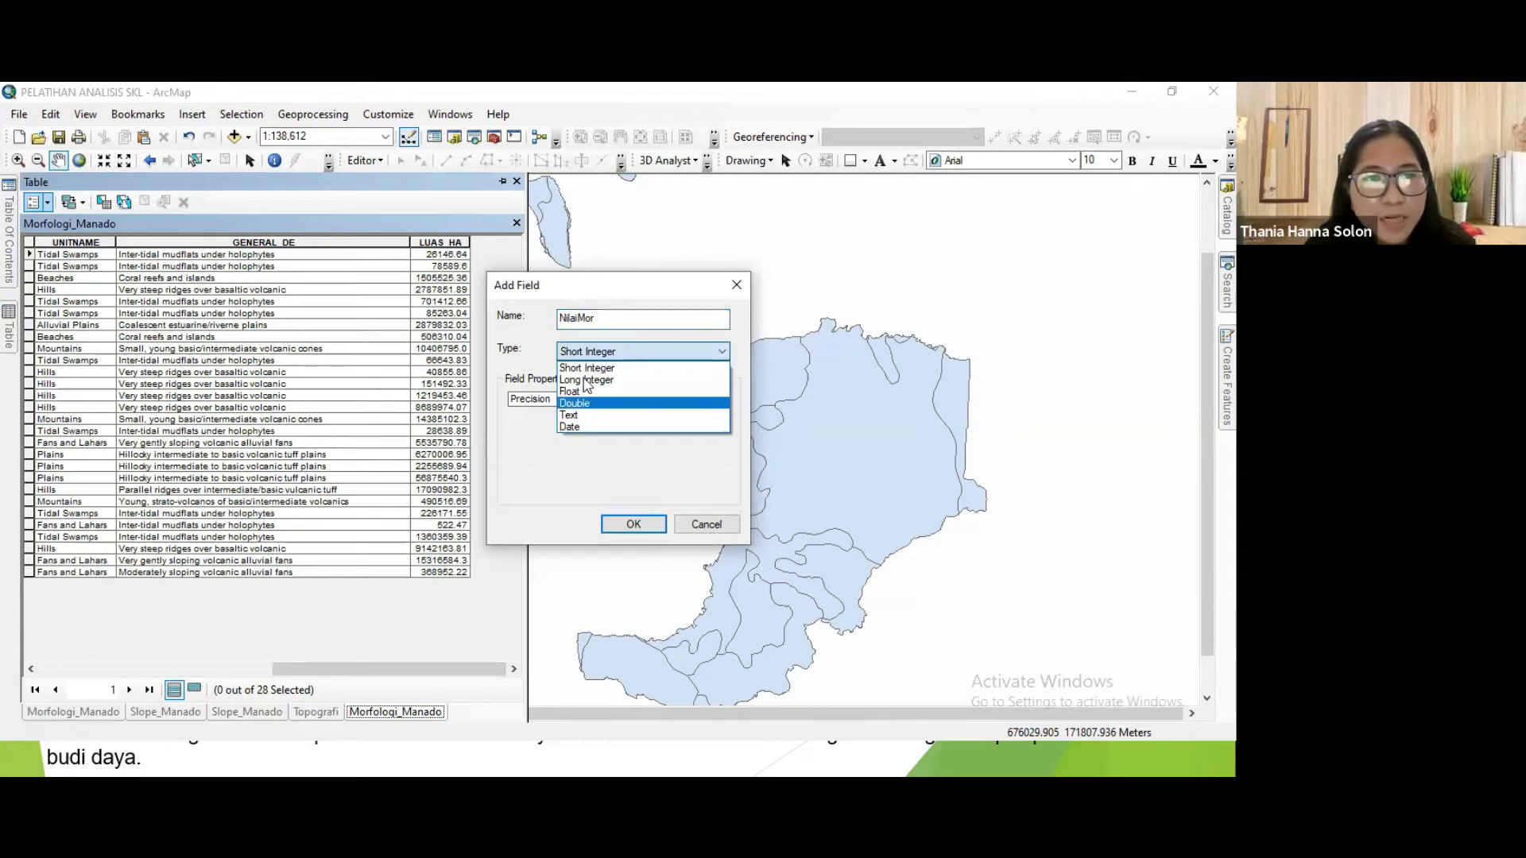
{"action": "left_click", "coordinate": [586, 402]}
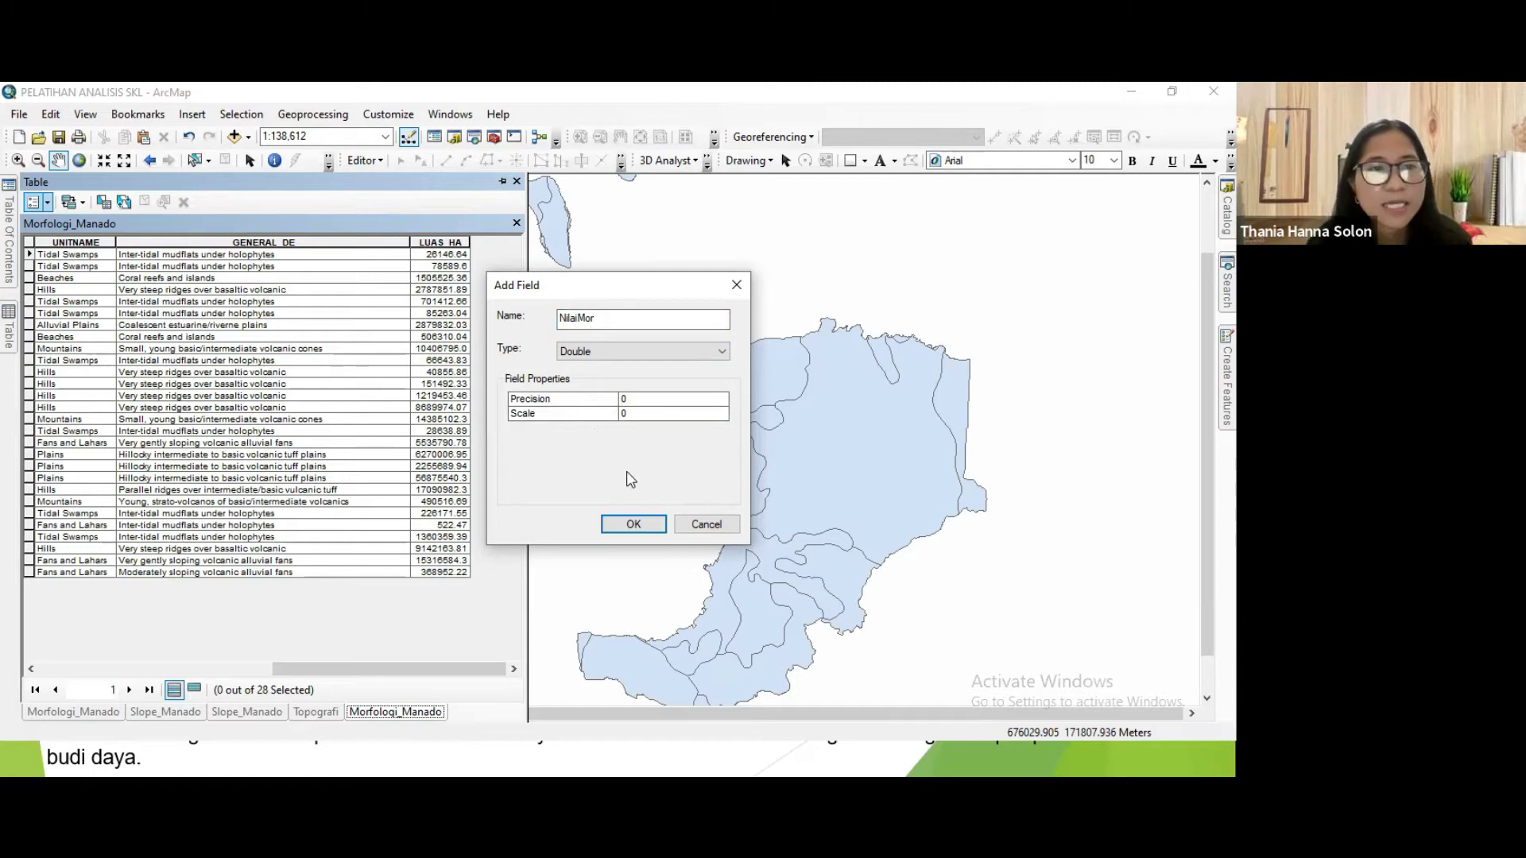
{"action": "left_click", "coordinate": [633, 524]}
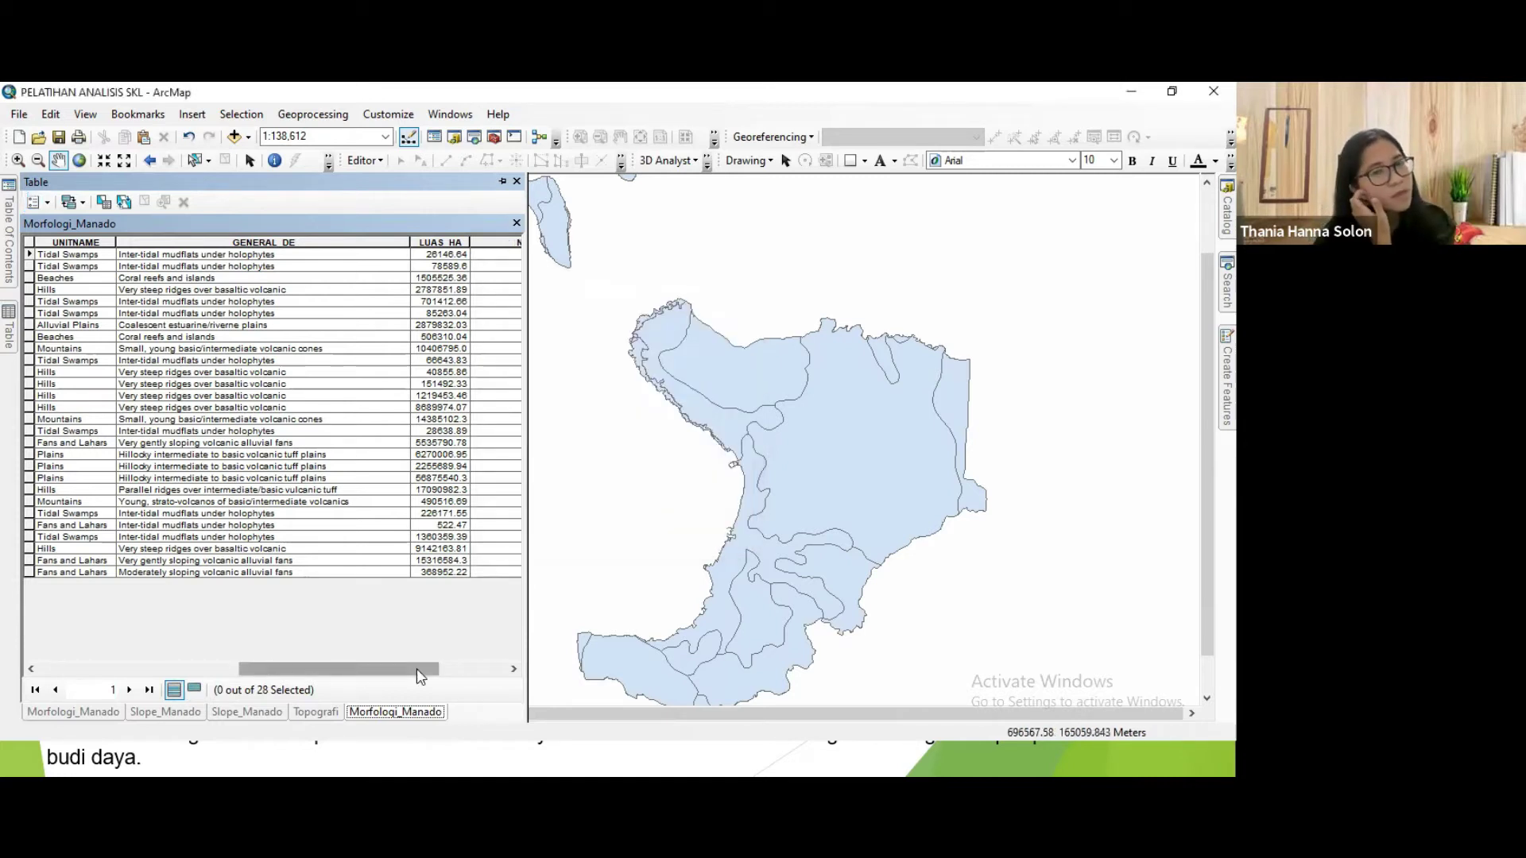
Arrange the scoring-table PDF and the ArcMap window side by side, with the PDF on the left half of the screen.
{"action": "left_click_drag", "start_coordinate": [292, 668], "coordinate": [228, 668]}
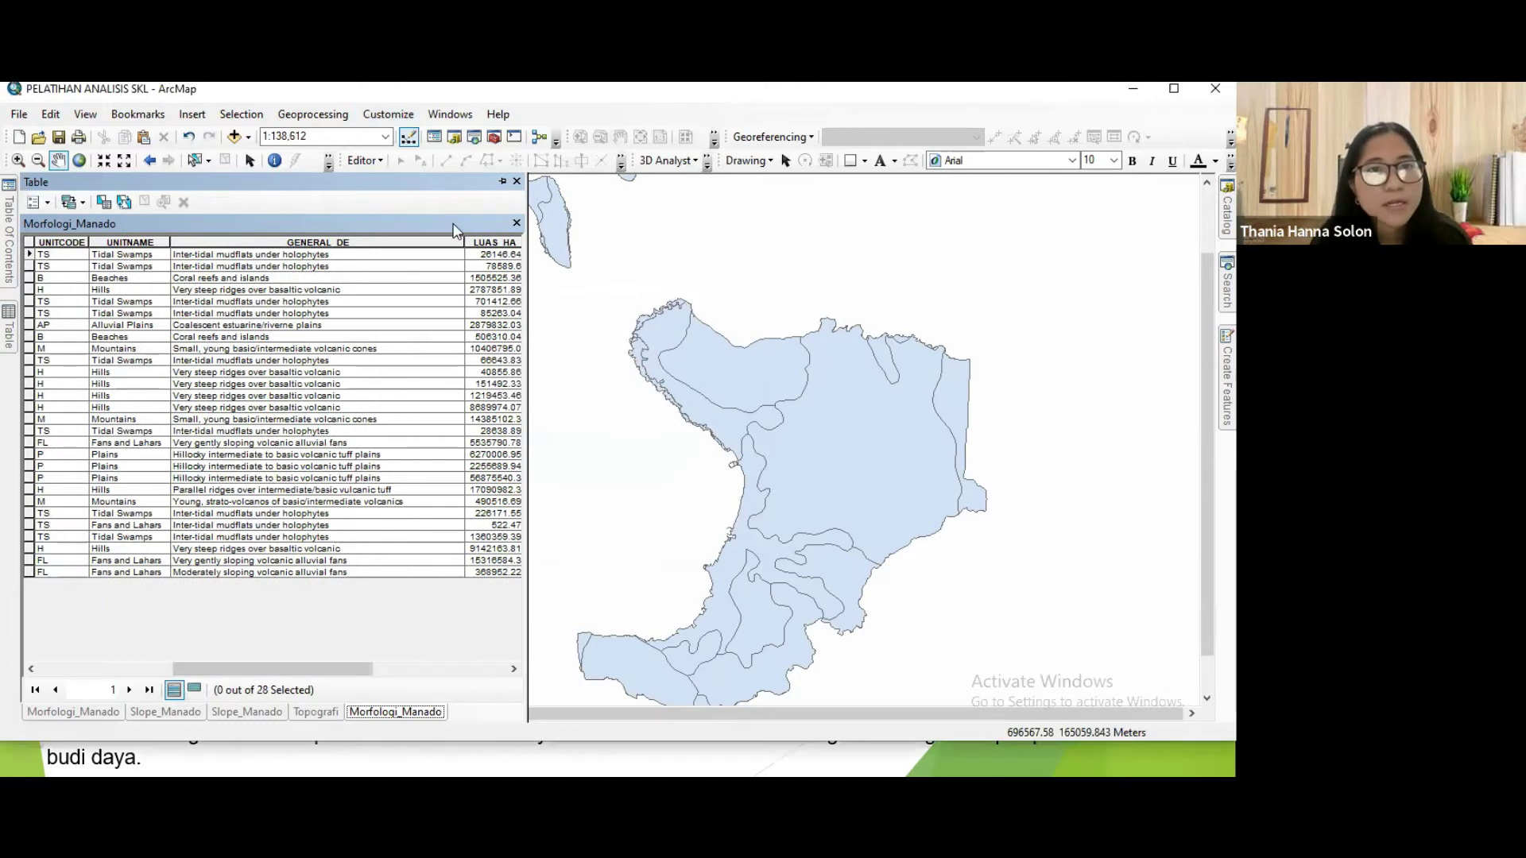
{"action": "key", "text": "super+Right"}
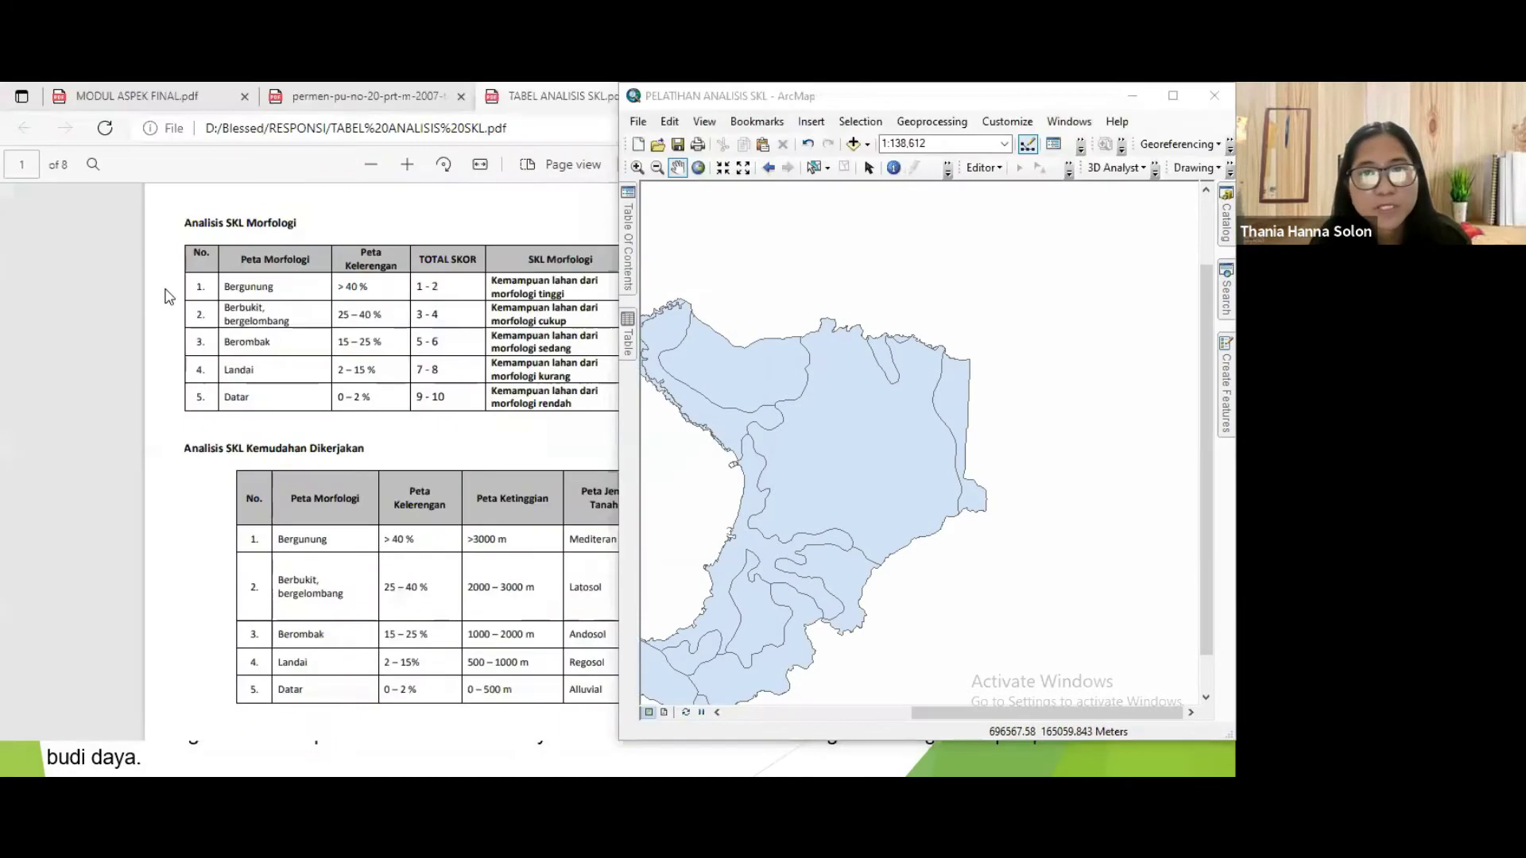
{"action": "left_click", "coordinate": [495, 434]}
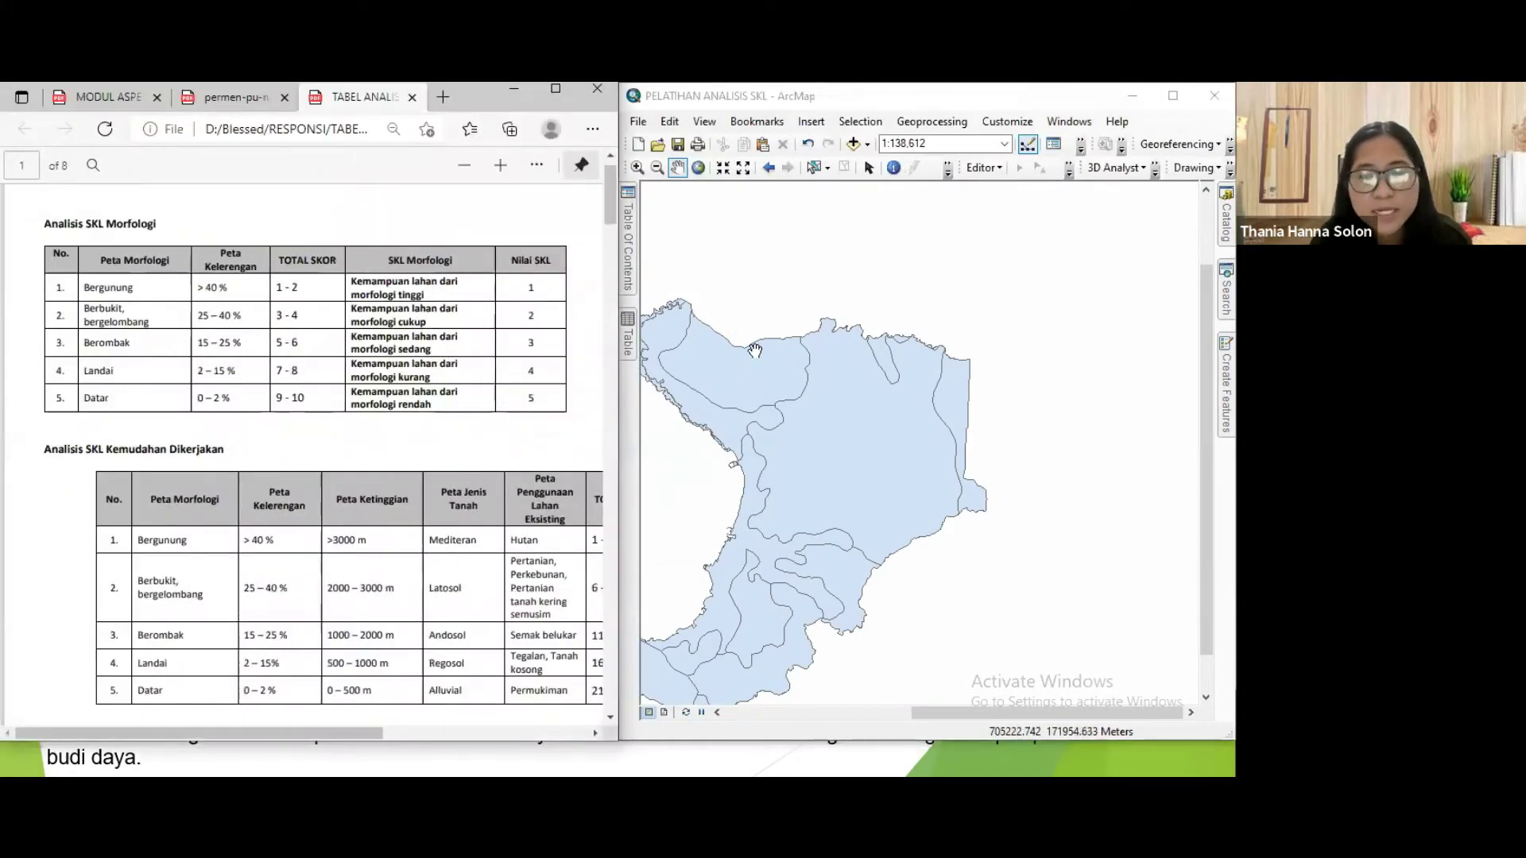
{"action": "left_click", "coordinate": [939, 353]}
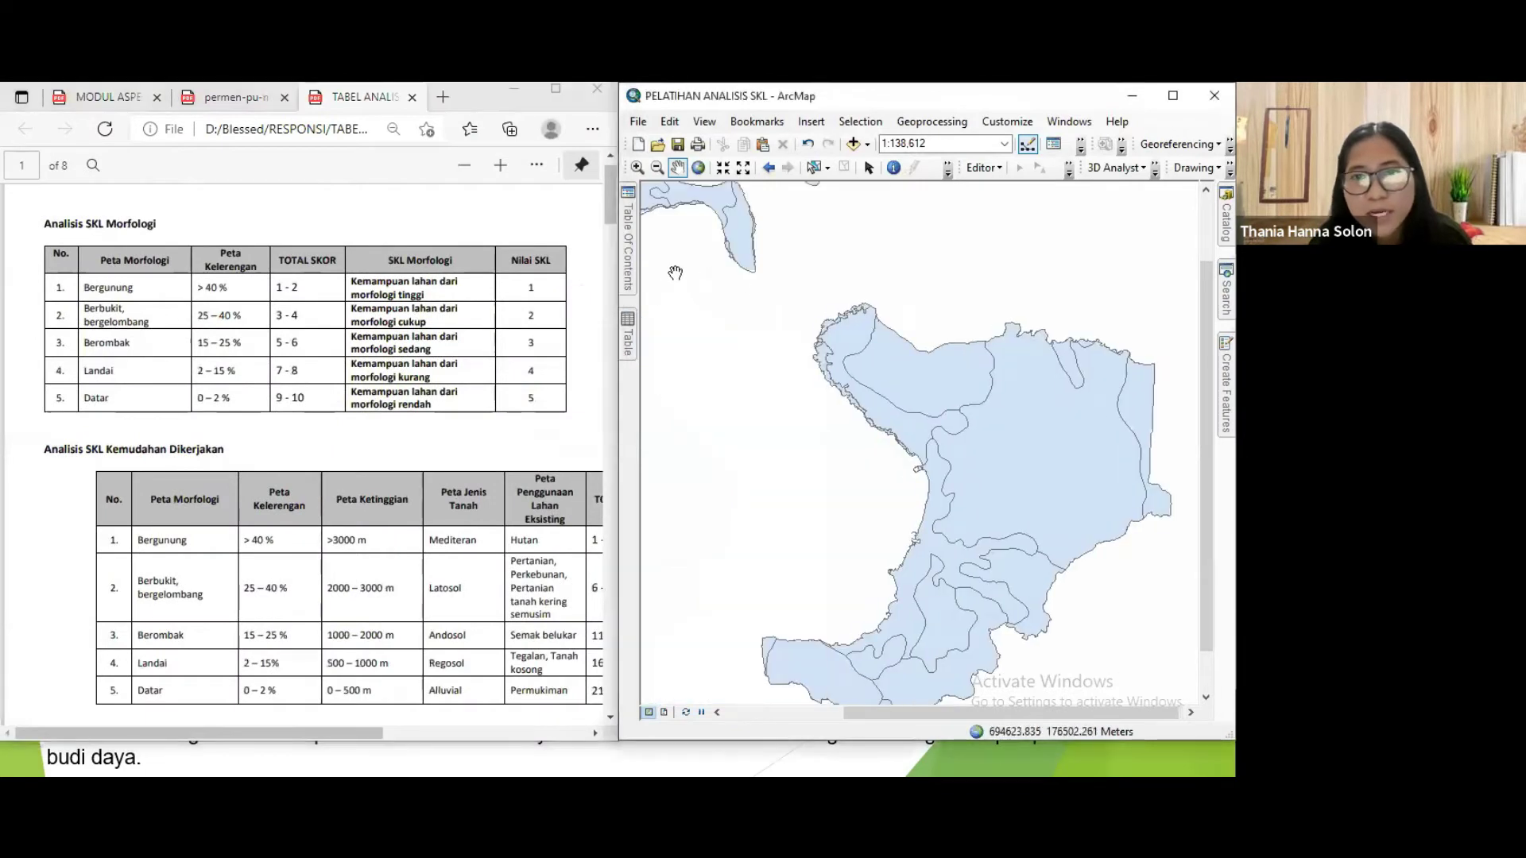
Bring up the Morfologi_Manado attribute table beside the scoring PDF, with the UNITNAME column in view.
{"action": "left_click", "coordinate": [624, 239]}
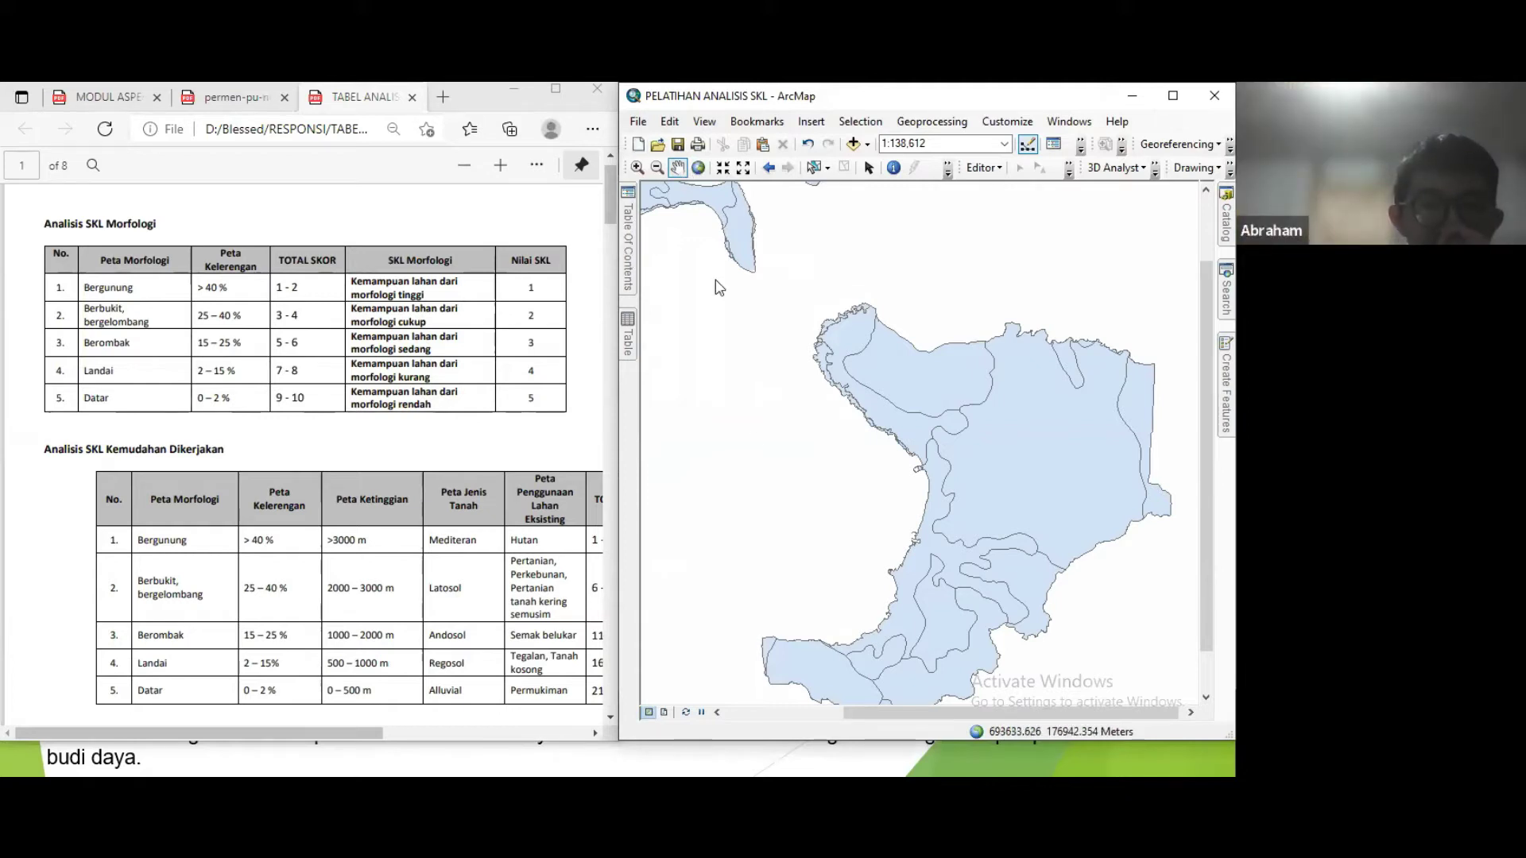
{"action": "mouse_move", "coordinate": [628, 282]}
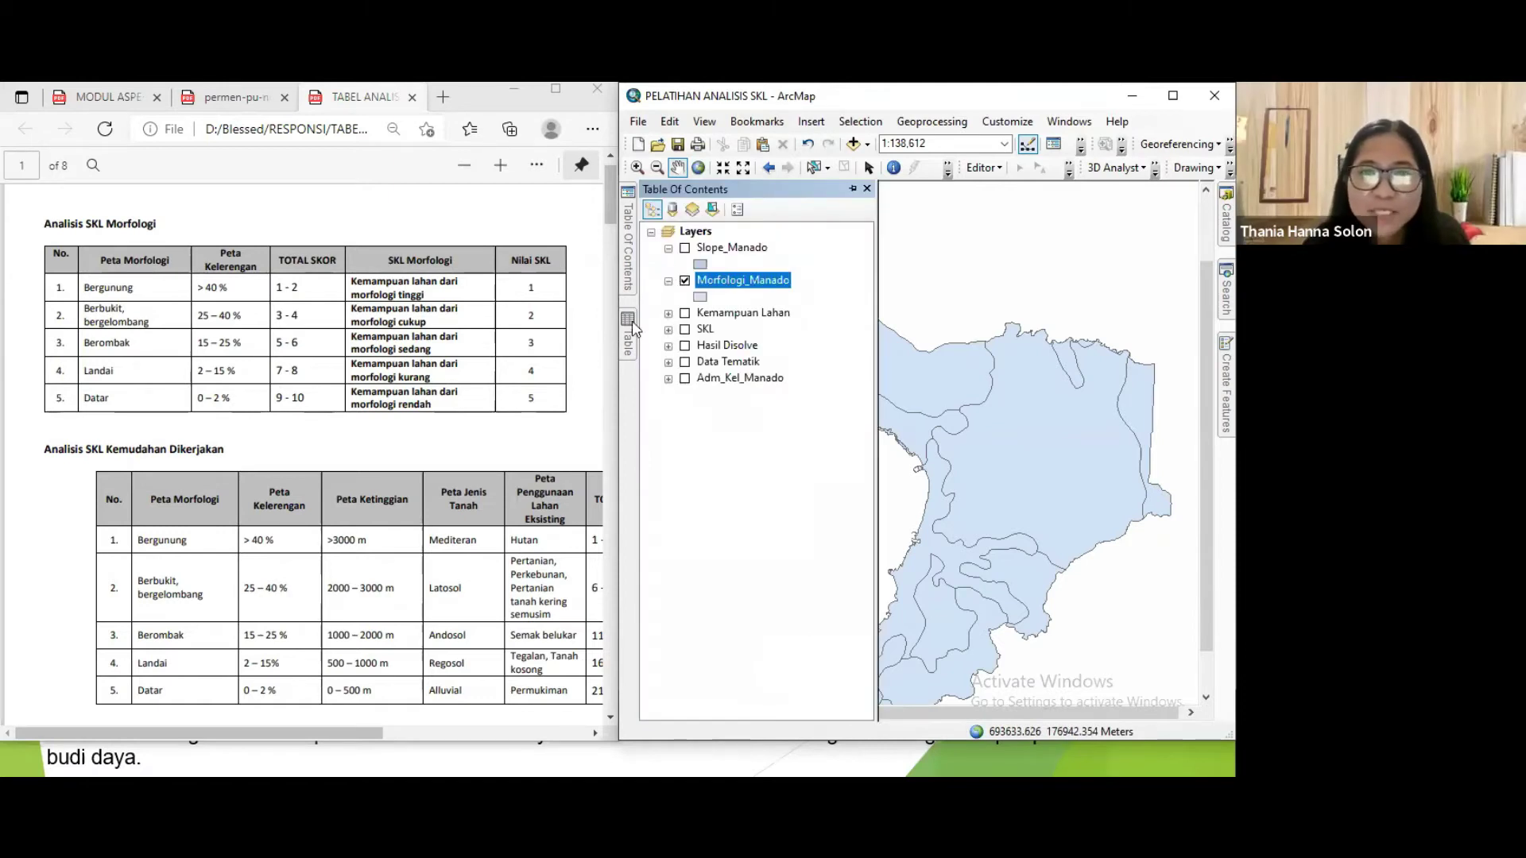
{"action": "mouse_move", "coordinate": [628, 333]}
{"action": "left_click_drag", "start_coordinate": [970, 669], "coordinate": [1044, 668]}
{"action": "left_click", "coordinate": [1075, 250]}
{"action": "left_click_drag", "start_coordinate": [938, 668], "coordinate": [798, 668]}
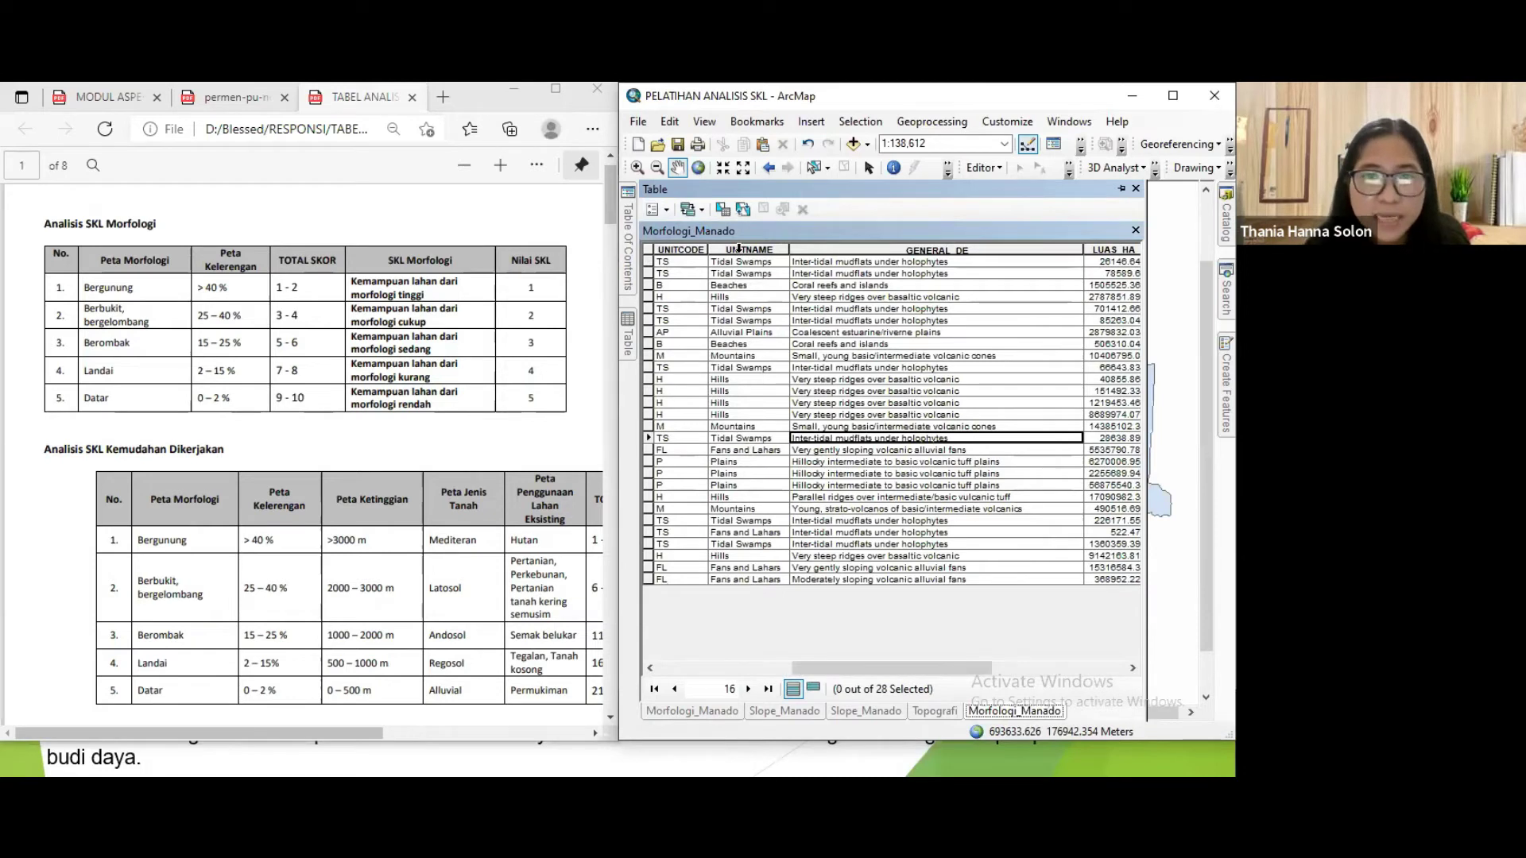
Sort the Morfologi_Manado records in ascending order by UNITNAME.
{"action": "left_click", "coordinate": [747, 249]}
{"action": "left_click", "coordinate": [765, 321]}
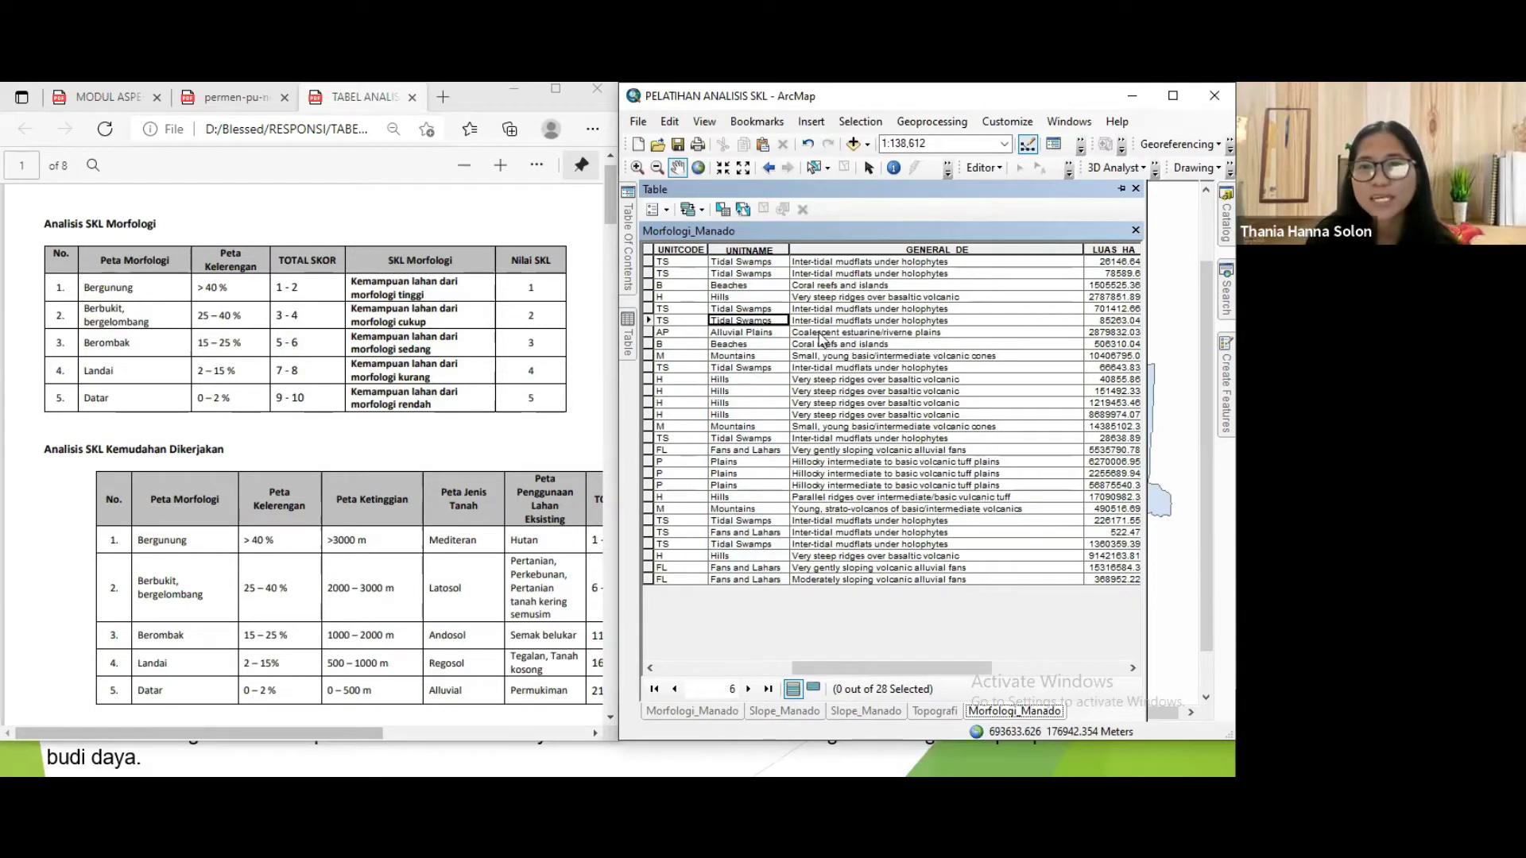
{"action": "left_click", "coordinate": [747, 263]}
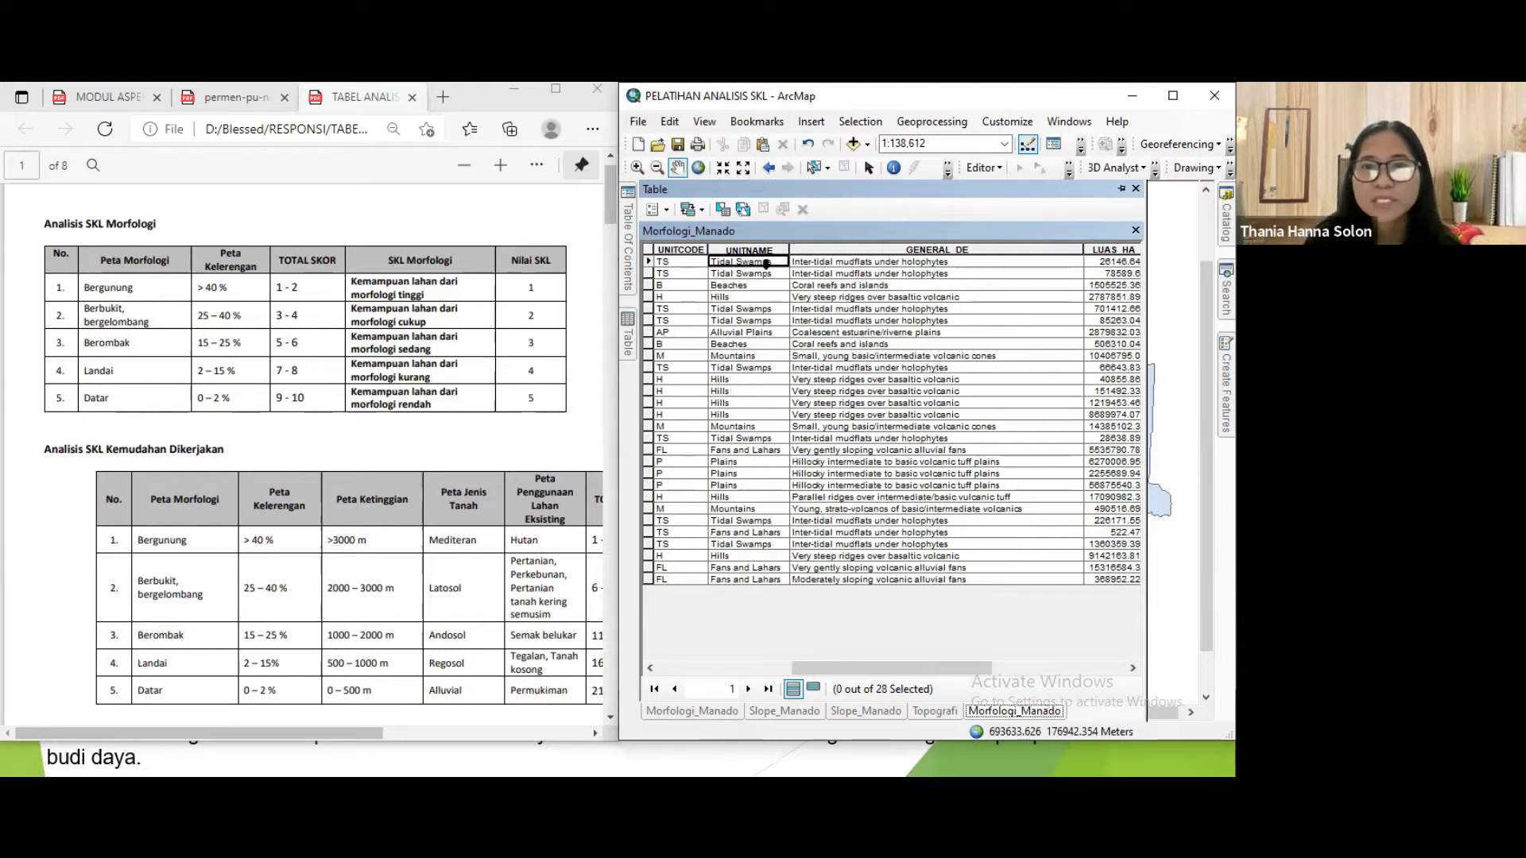
{"action": "left_click", "coordinate": [750, 367]}
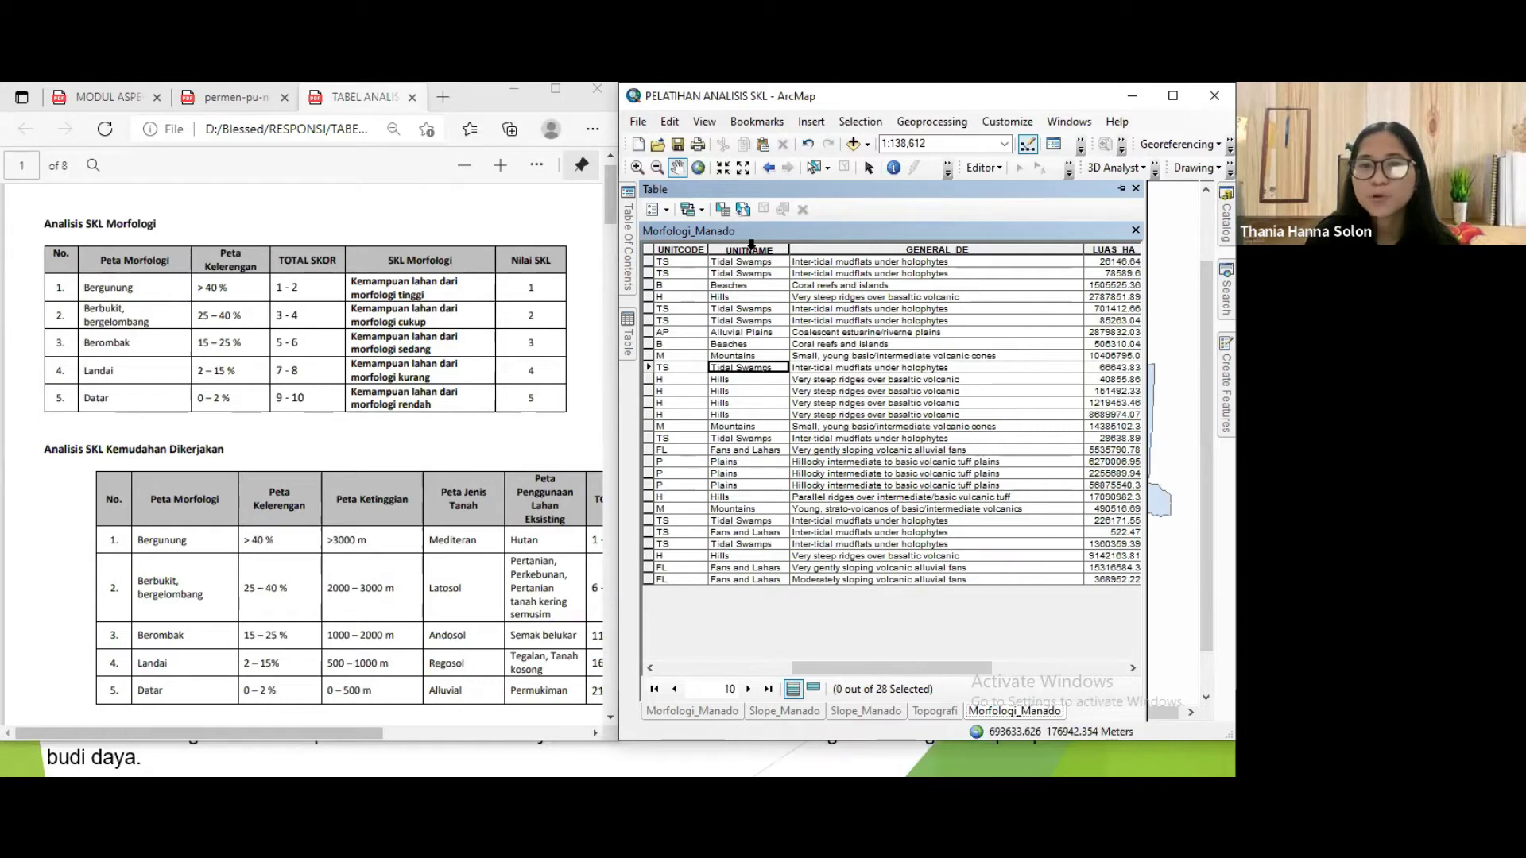
{"action": "left_click", "coordinate": [751, 246]}
{"action": "double_click", "coordinate": [751, 247]}
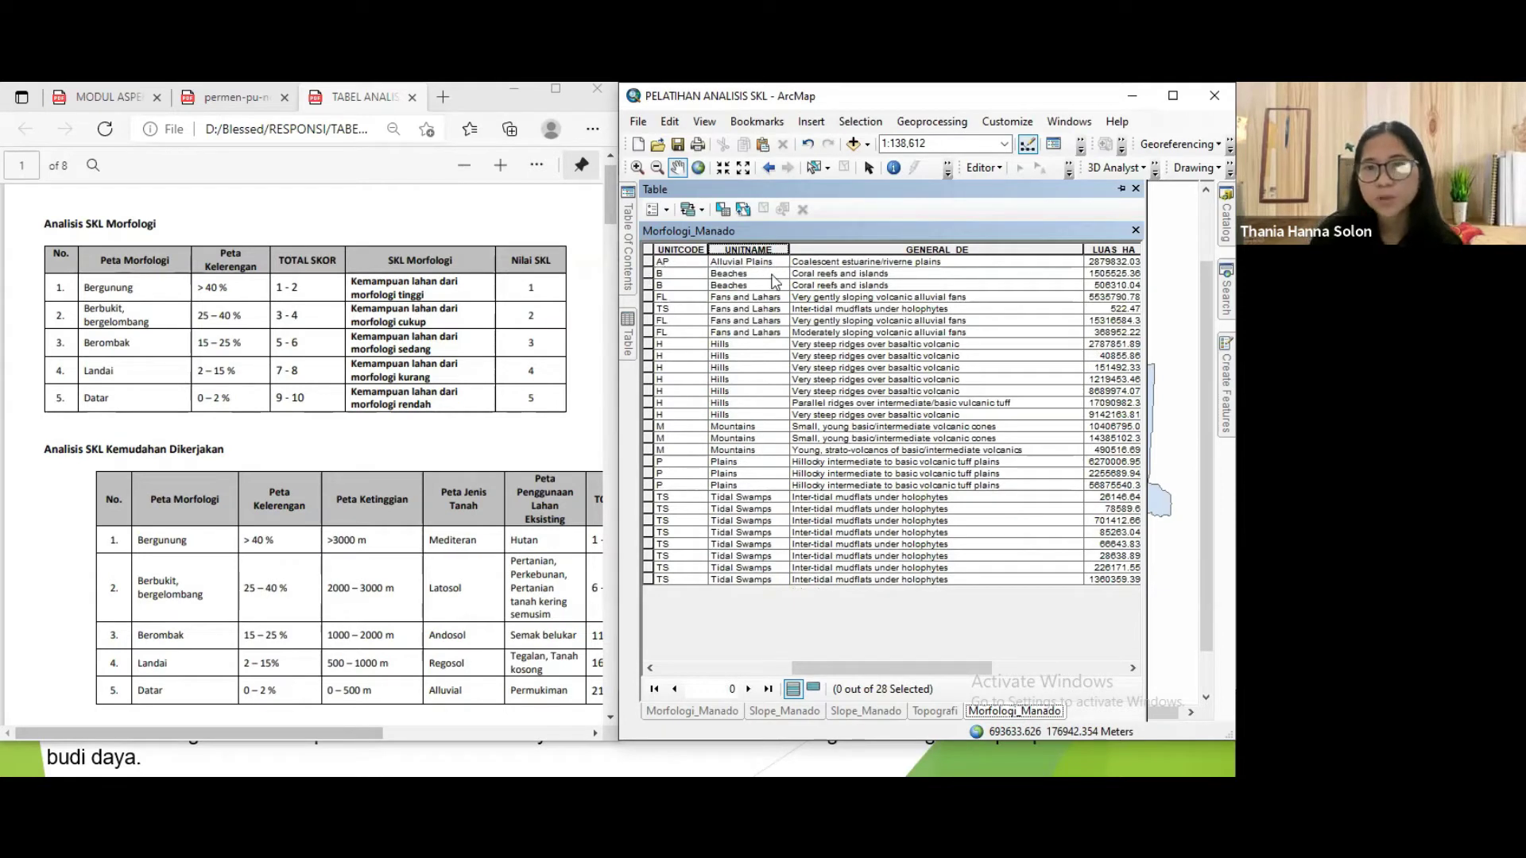
Review the sorted unit names and select the Alluvial Plains record.
{"action": "left_click", "coordinate": [751, 284]}
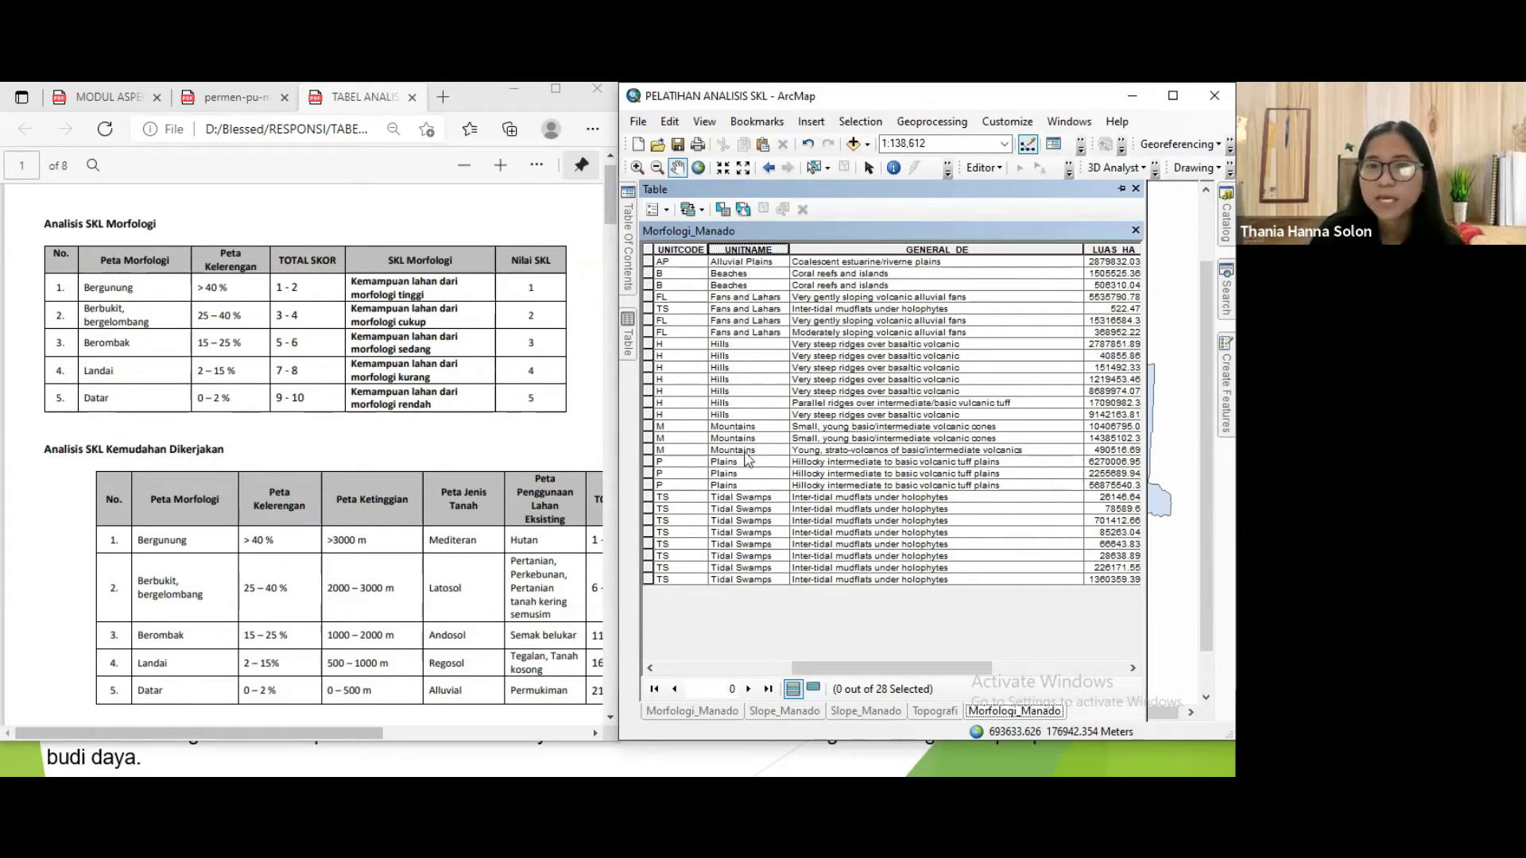
{"action": "left_click", "coordinate": [759, 355]}
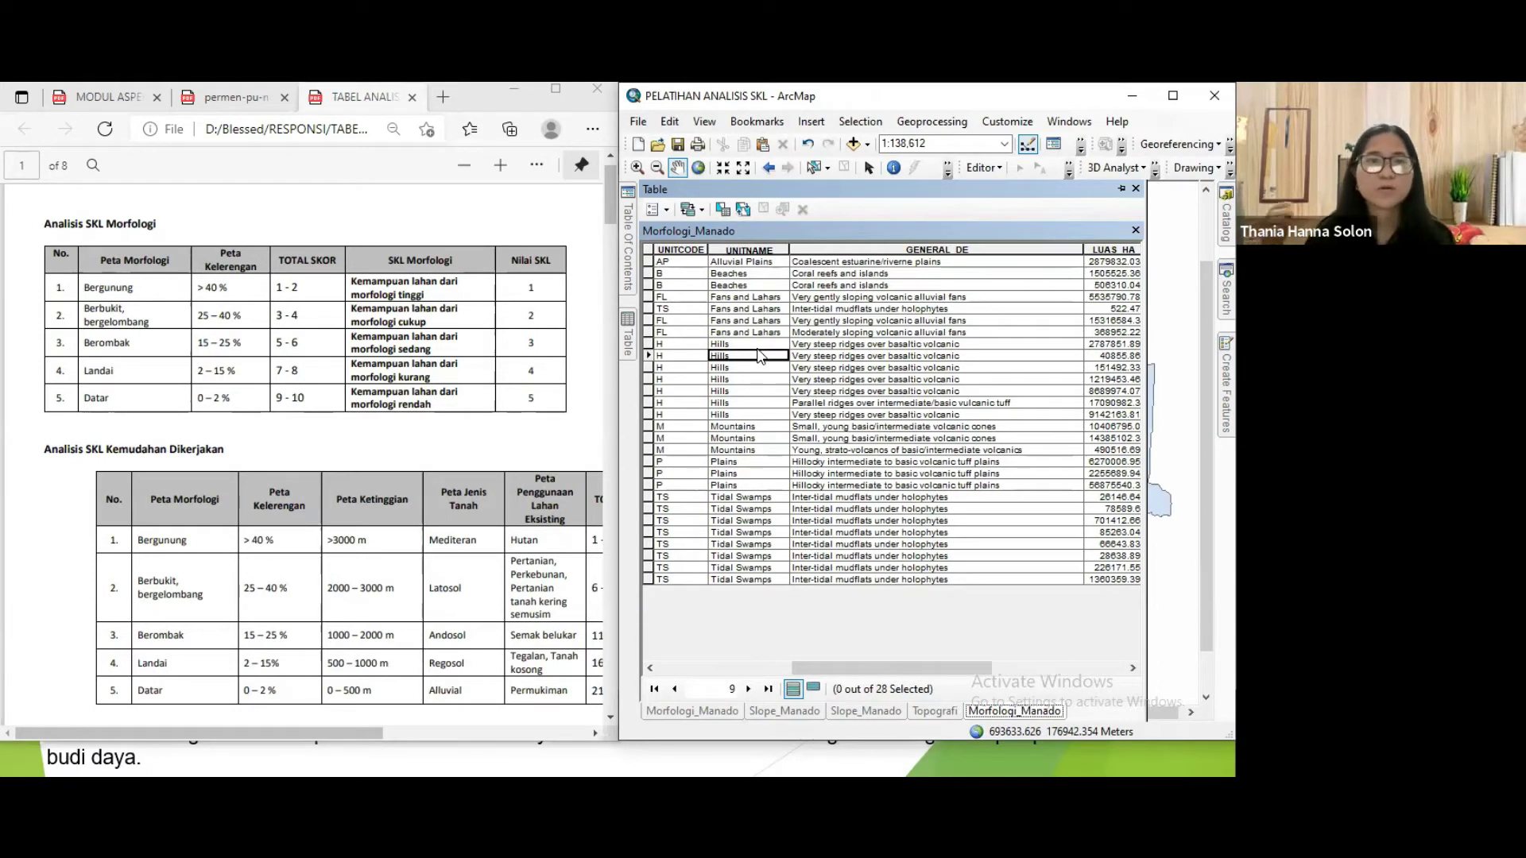
{"action": "left_click", "coordinate": [751, 262]}
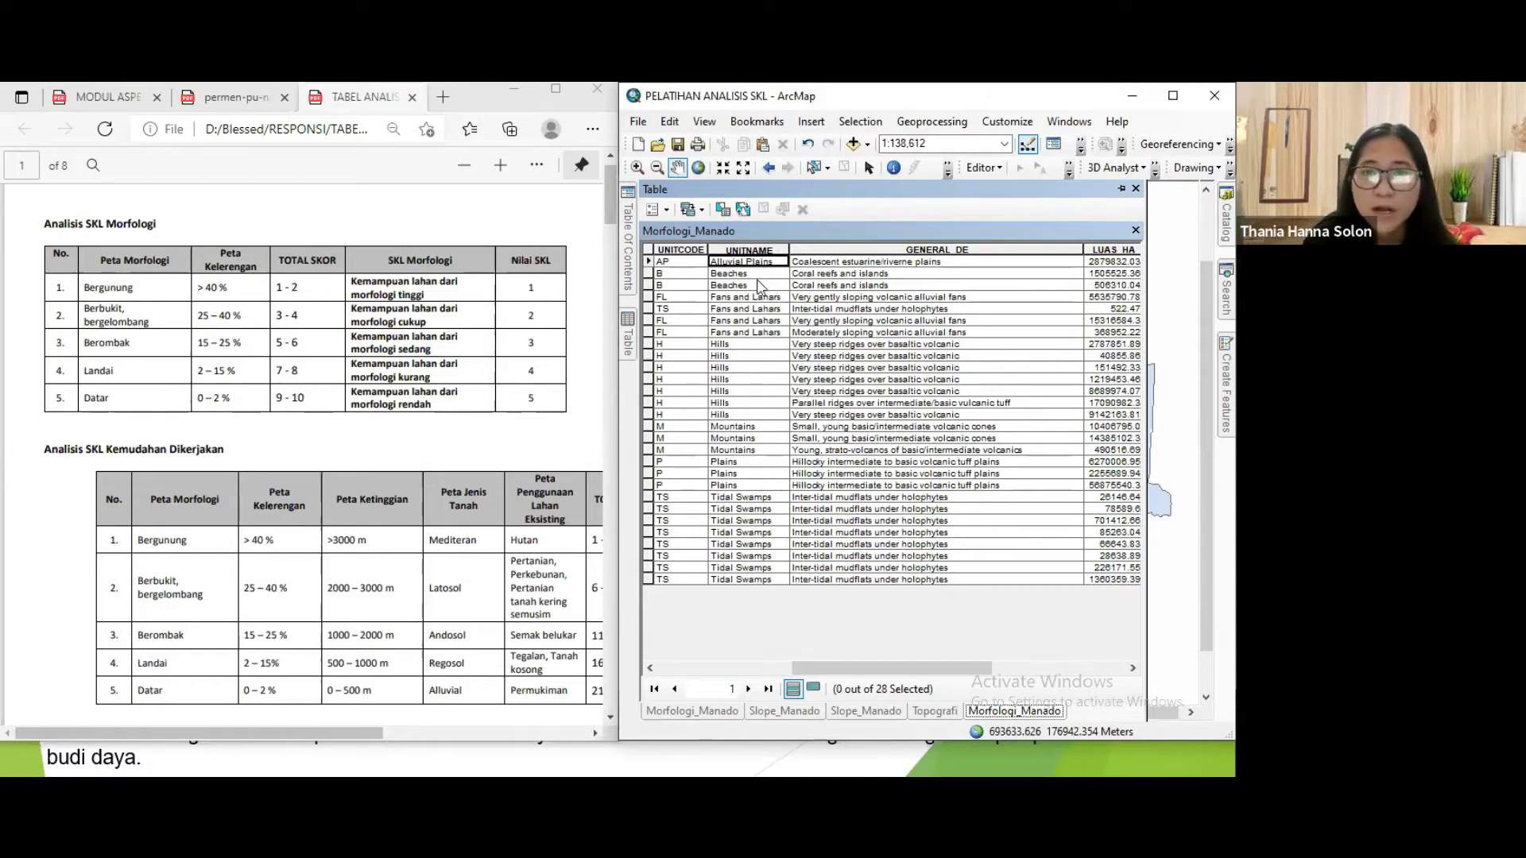
{"action": "left_click_drag", "start_coordinate": [849, 669], "coordinate": [696, 681]}
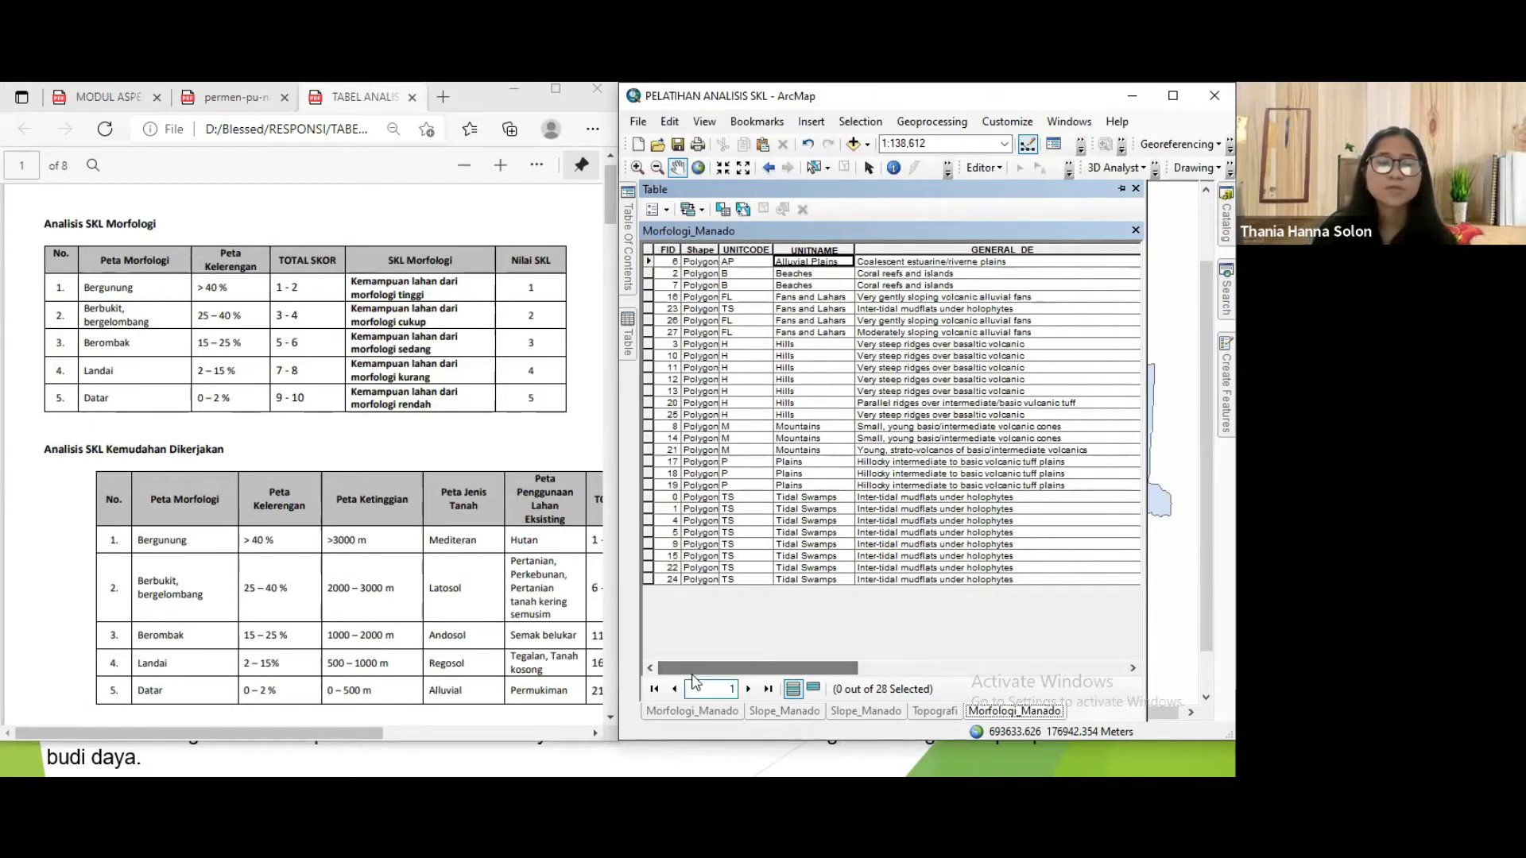
{"action": "left_click", "coordinate": [920, 666]}
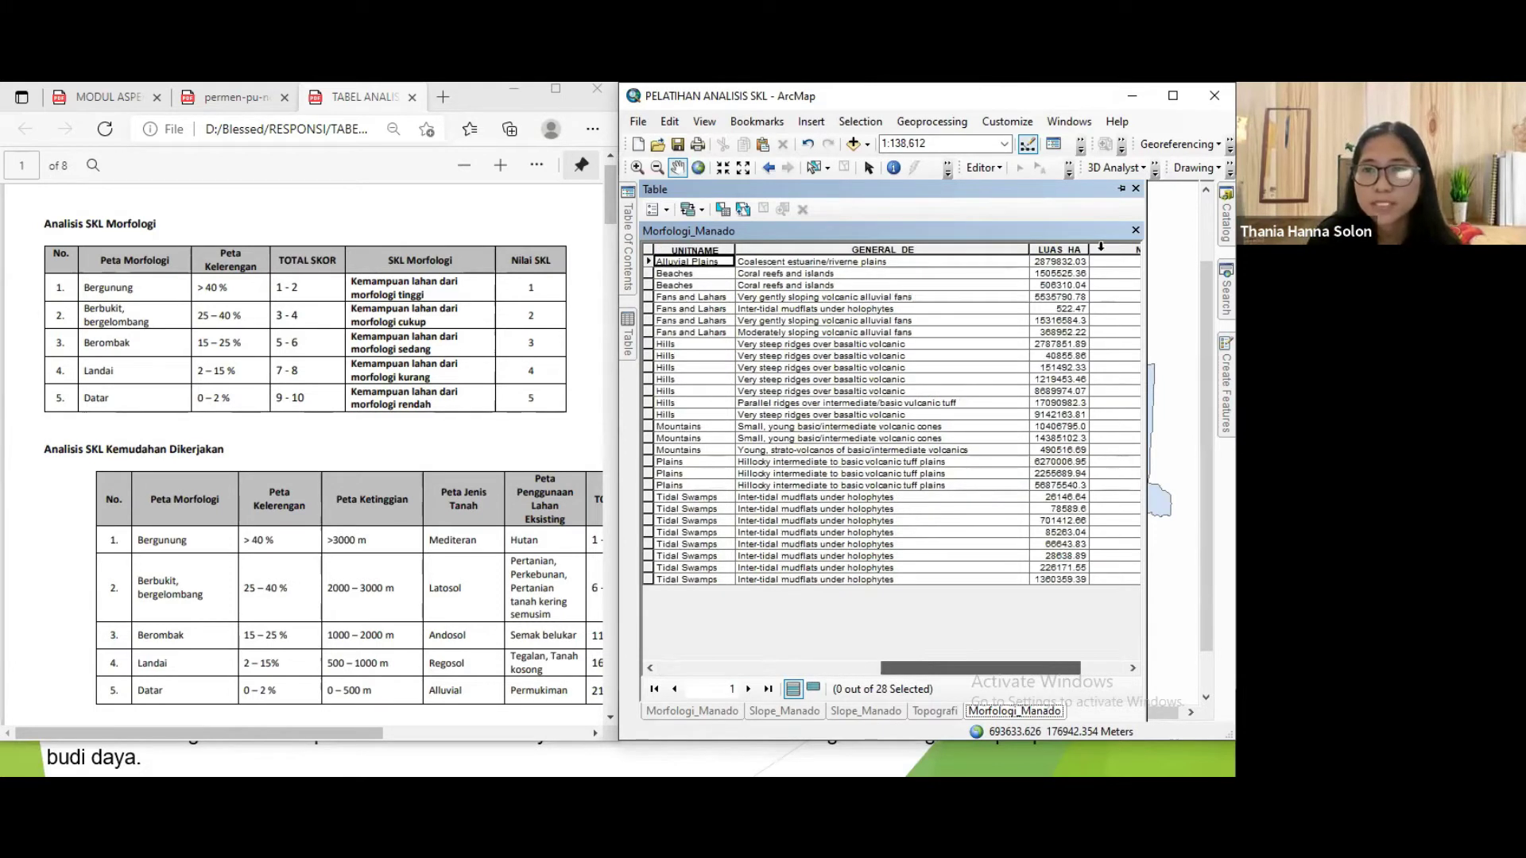
{"action": "left_click", "coordinate": [654, 264]}
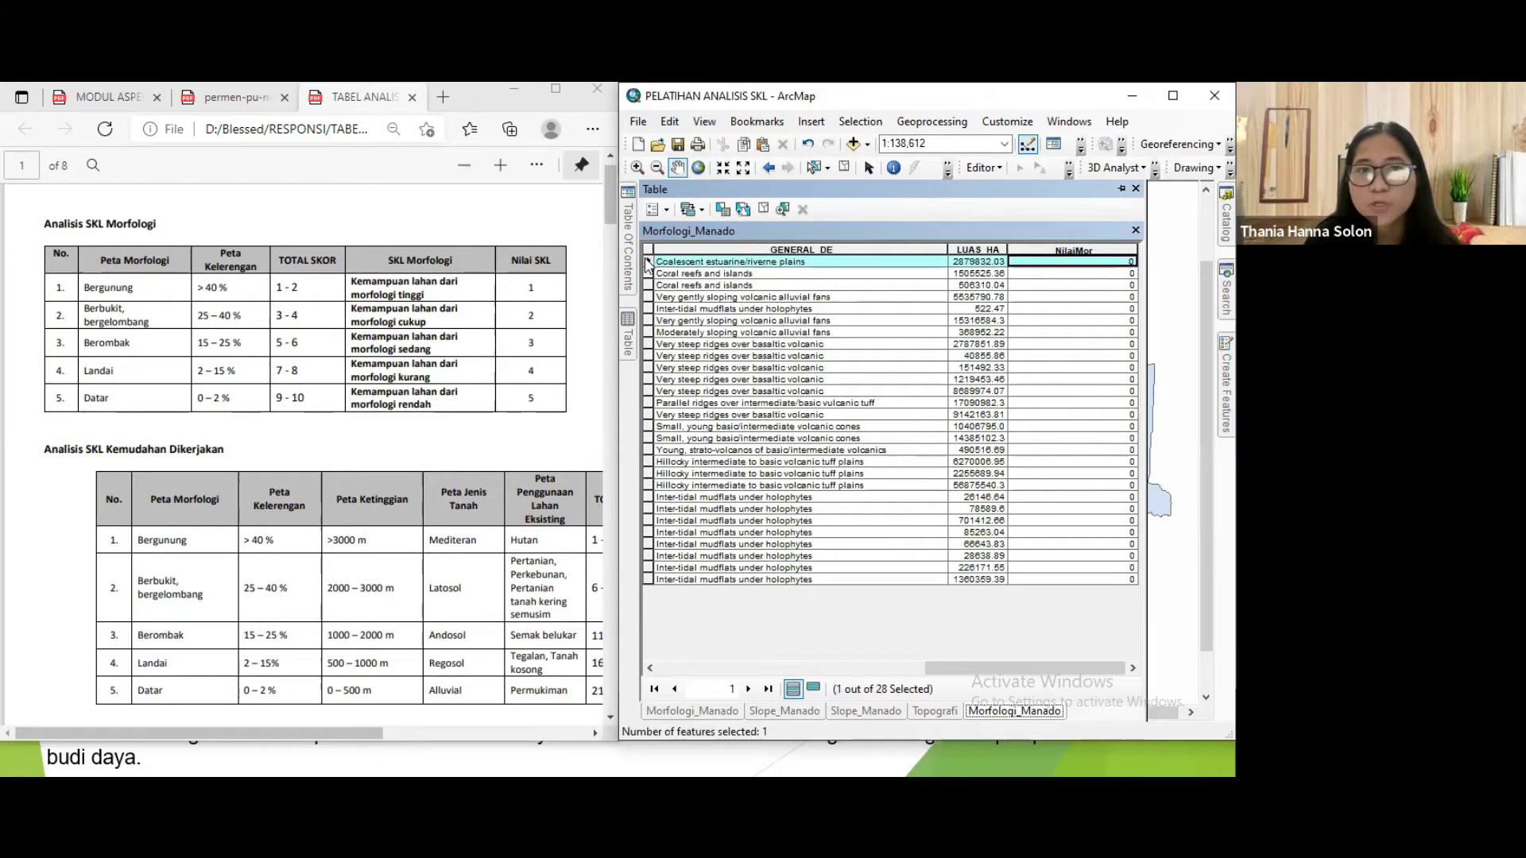
{"action": "right_click", "coordinate": [1040, 252]}
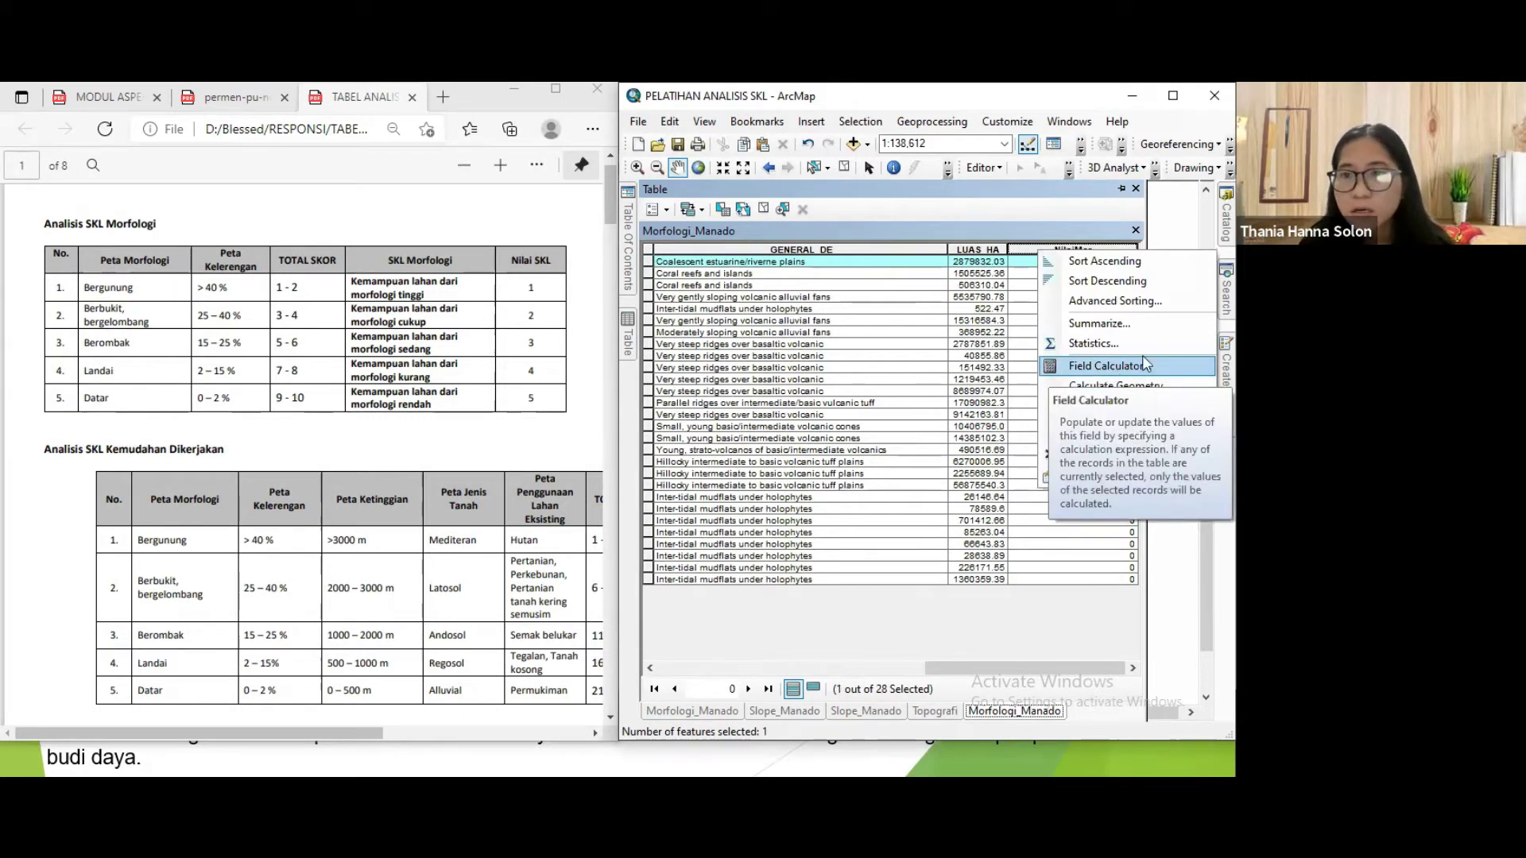
{"action": "left_click", "coordinate": [1087, 367]}
{"action": "left_click", "coordinate": [874, 467]}
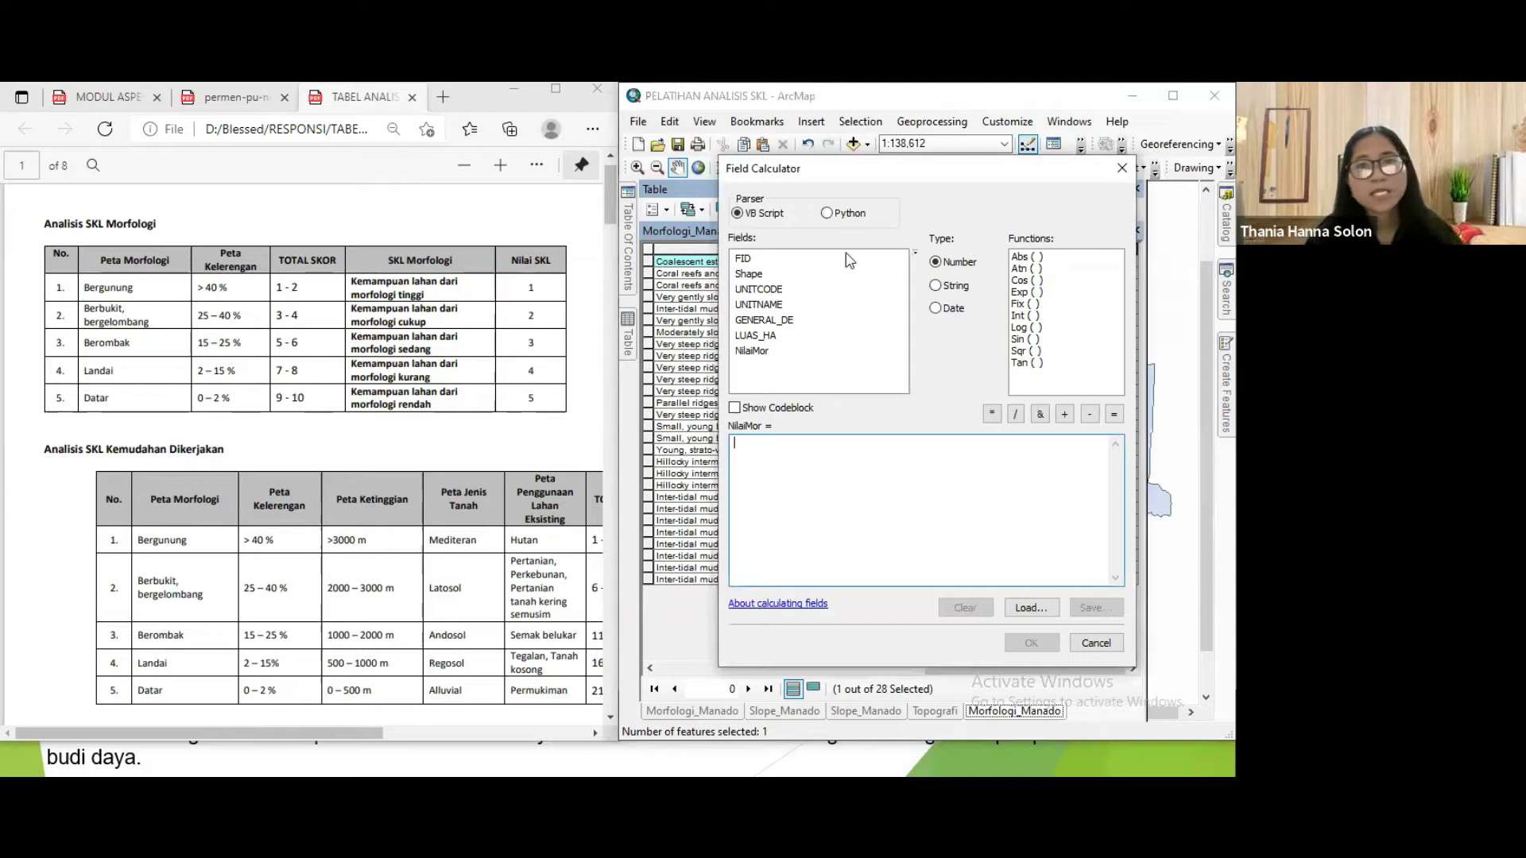
{"action": "left_click_drag", "start_coordinate": [795, 168], "coordinate": [671, 412]}
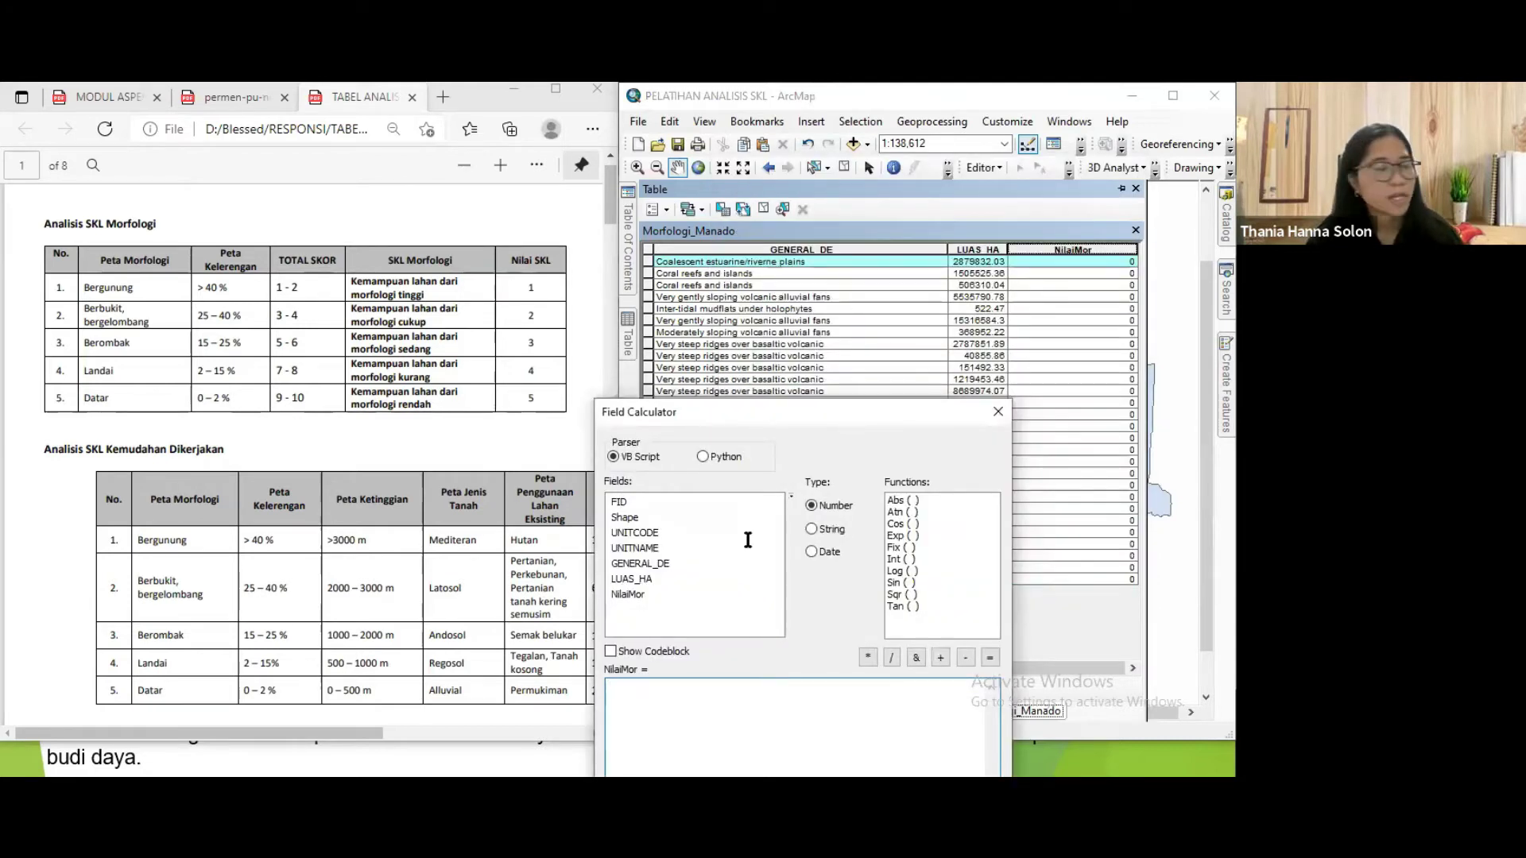
{"action": "left_click_drag", "start_coordinate": [795, 412], "coordinate": [844, 217]}
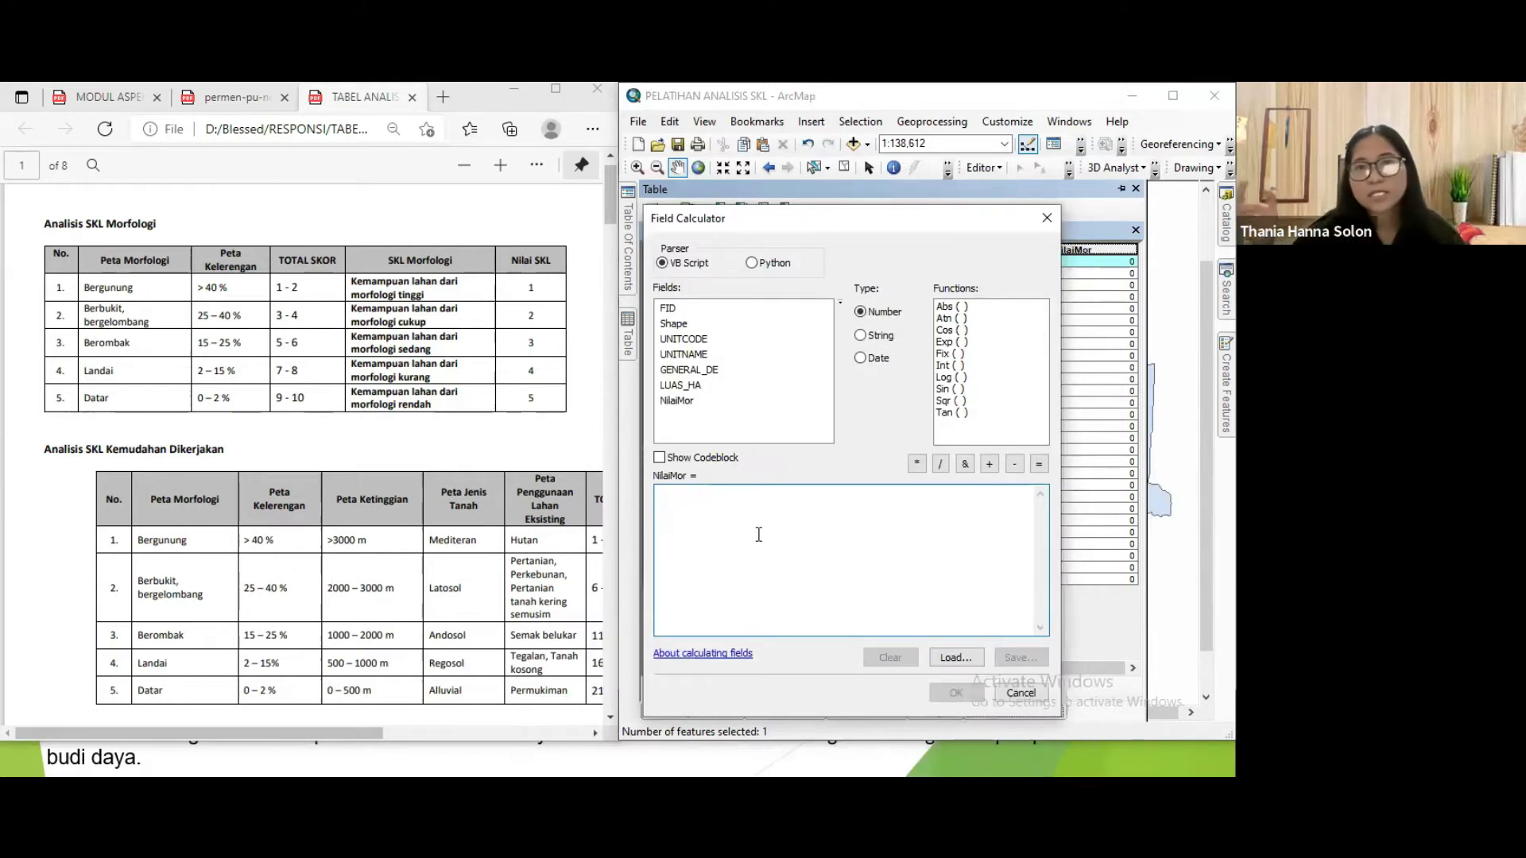
{"action": "left_click", "coordinate": [1047, 217]}
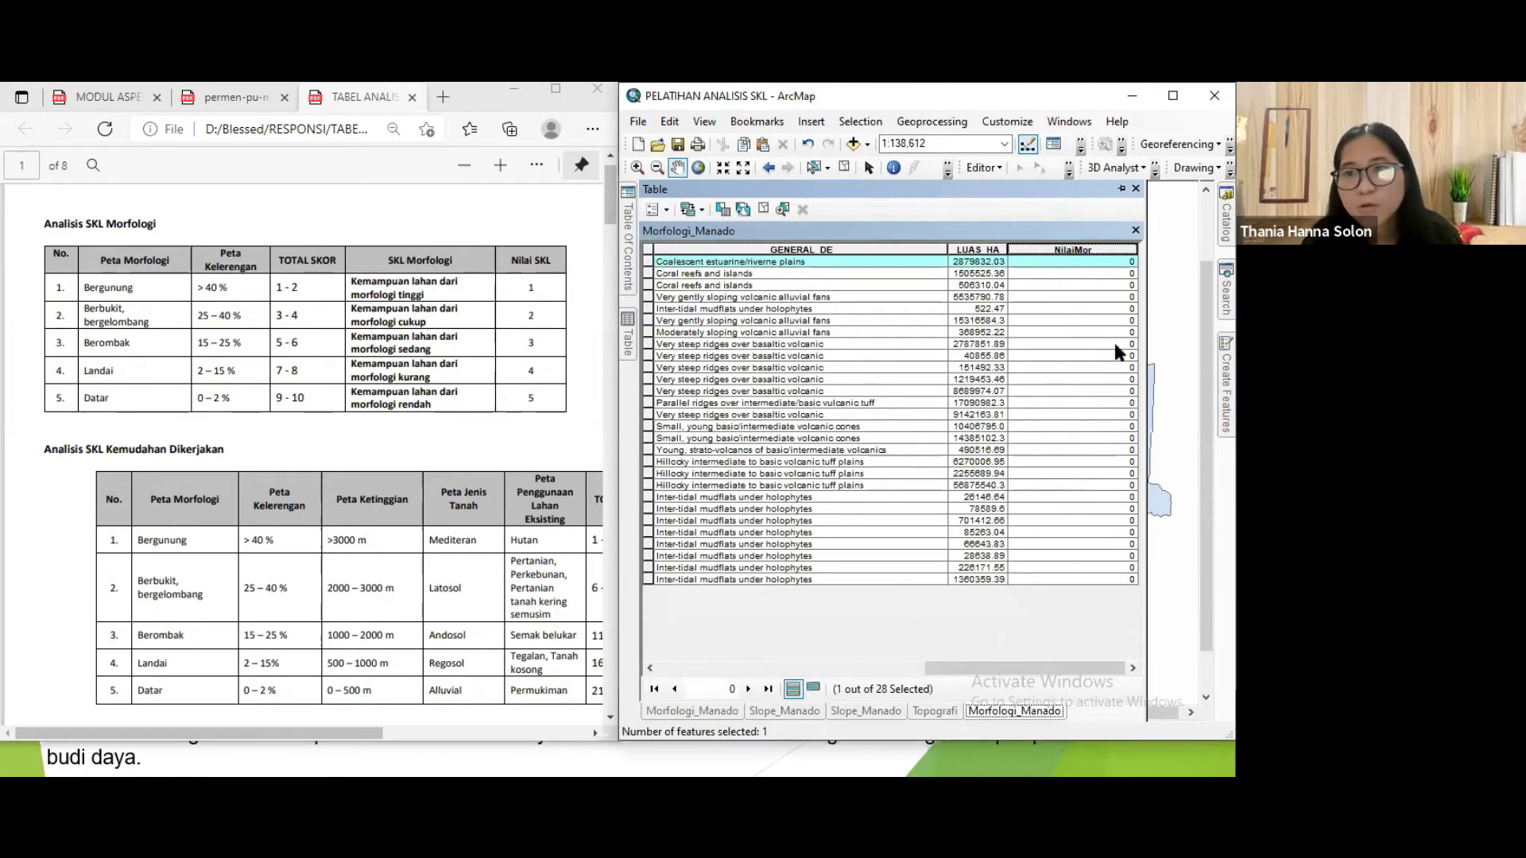
Use the Field Calculator to set NilaiMor to "5" for the selected Alluvial Plains record.
{"action": "right_click", "coordinate": [1050, 252]}
{"action": "left_click", "coordinate": [1107, 364]}
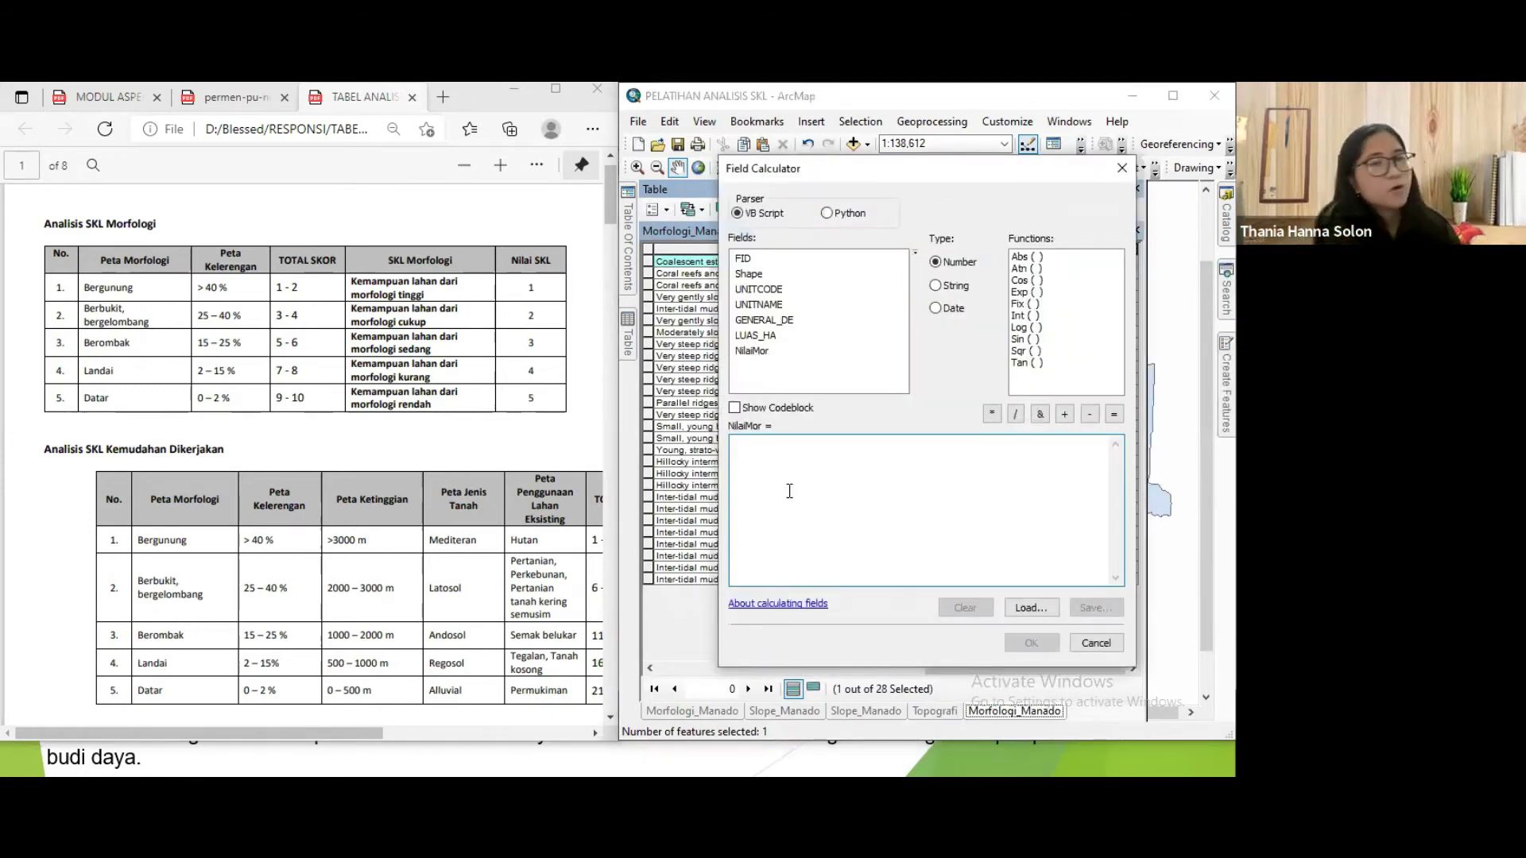
{"action": "left_click", "coordinate": [789, 491]}
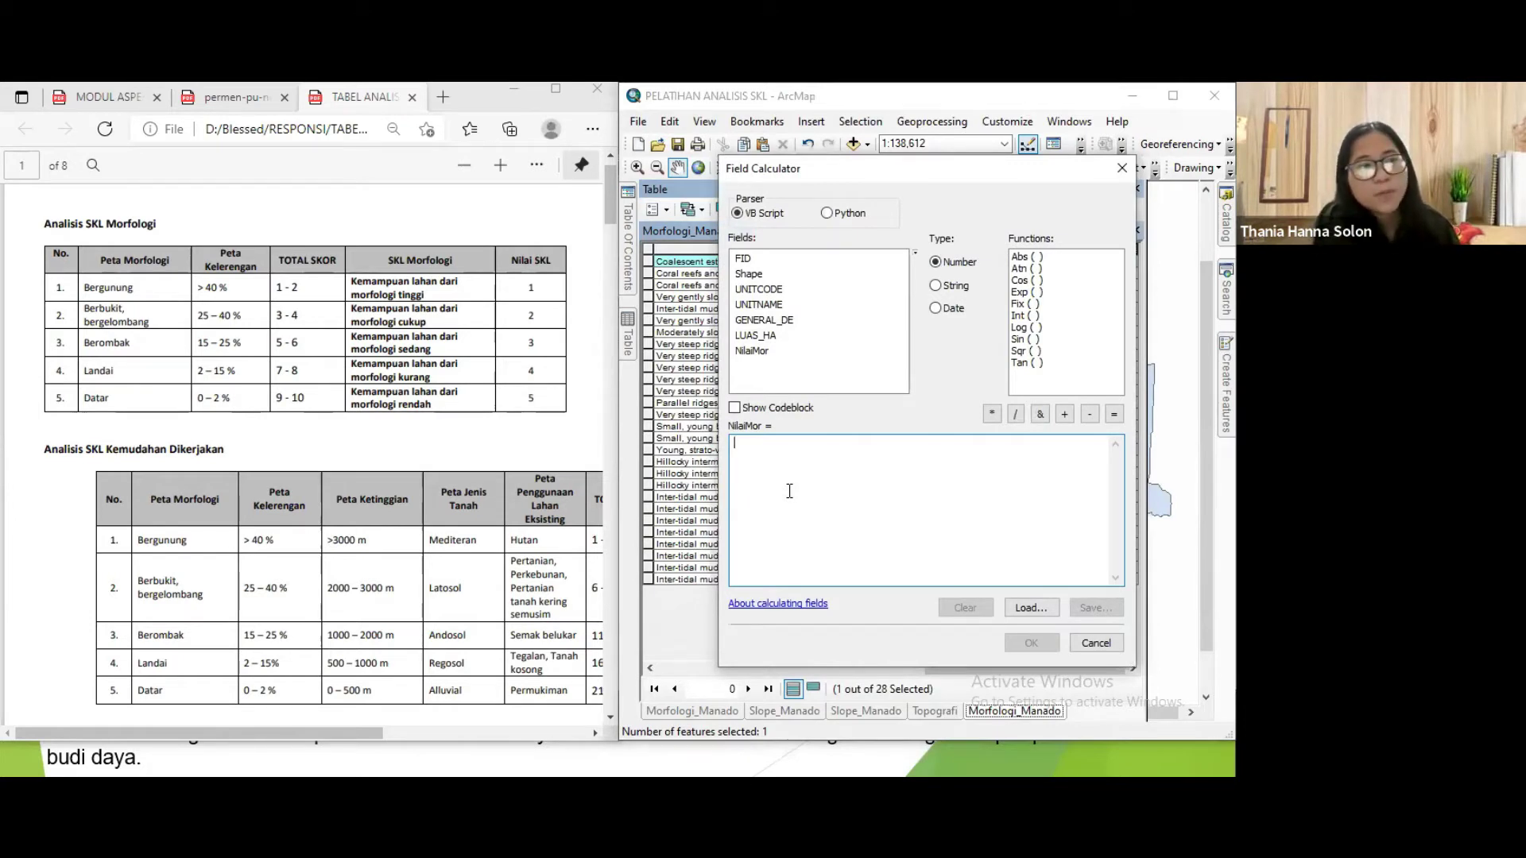
{"action": "type", "text": "\"5"}
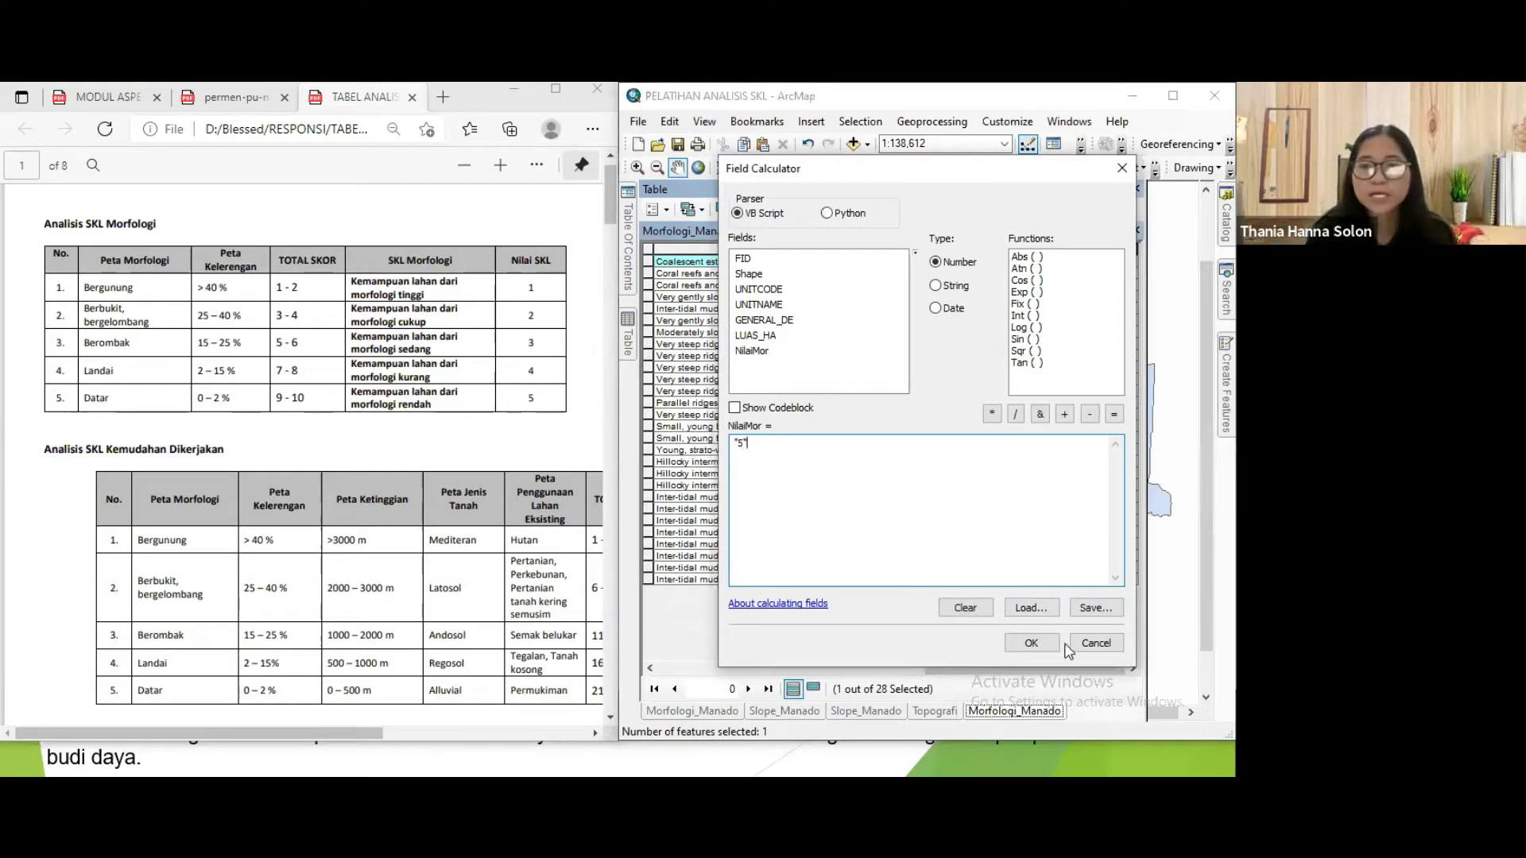
{"action": "left_click", "coordinate": [1027, 642]}
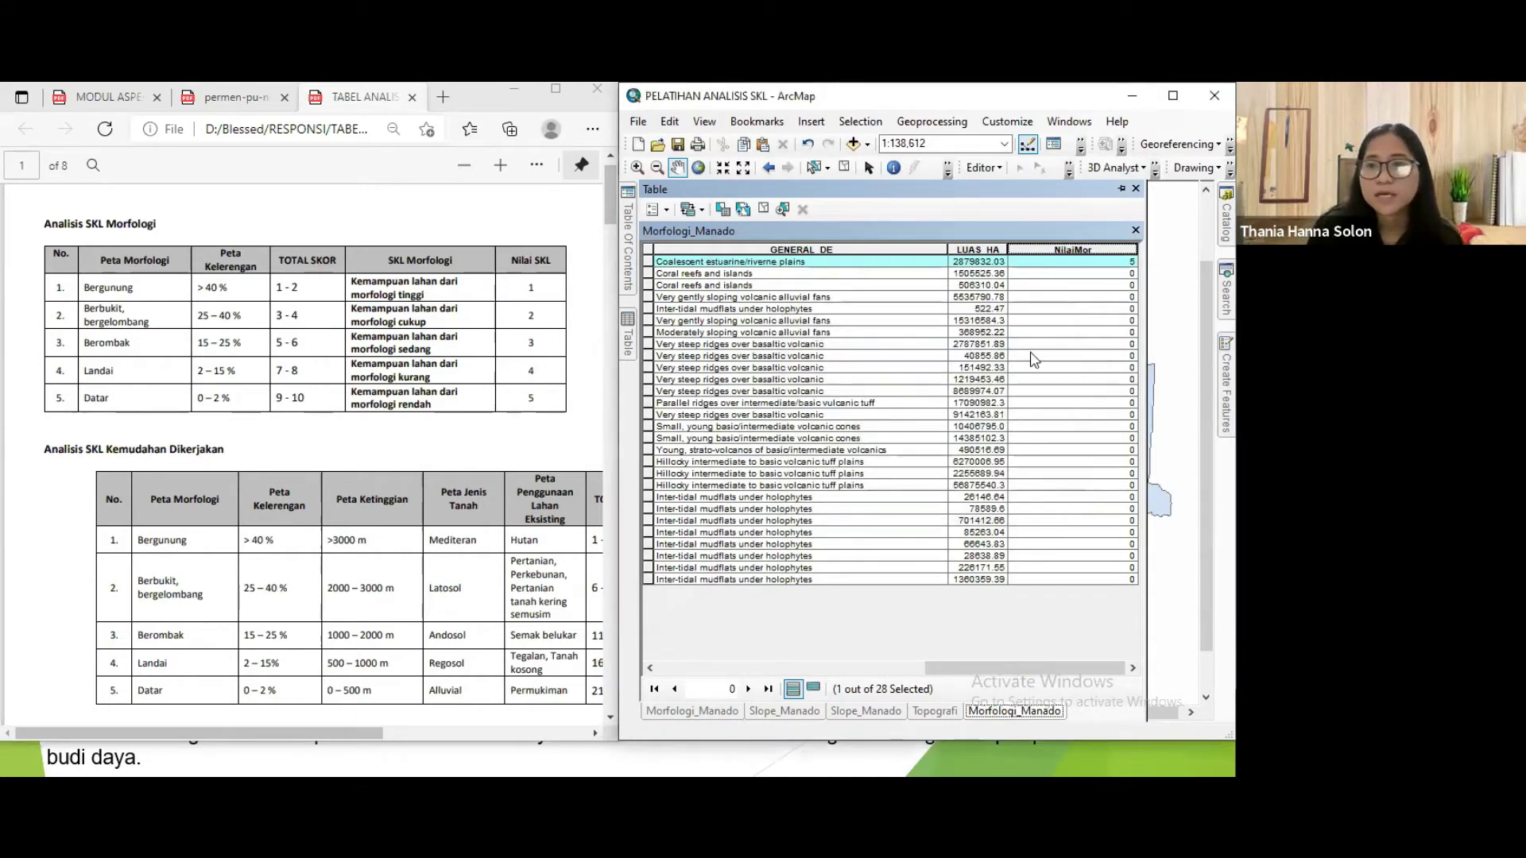
{"action": "left_click_drag", "start_coordinate": [929, 667], "coordinate": [744, 668]}
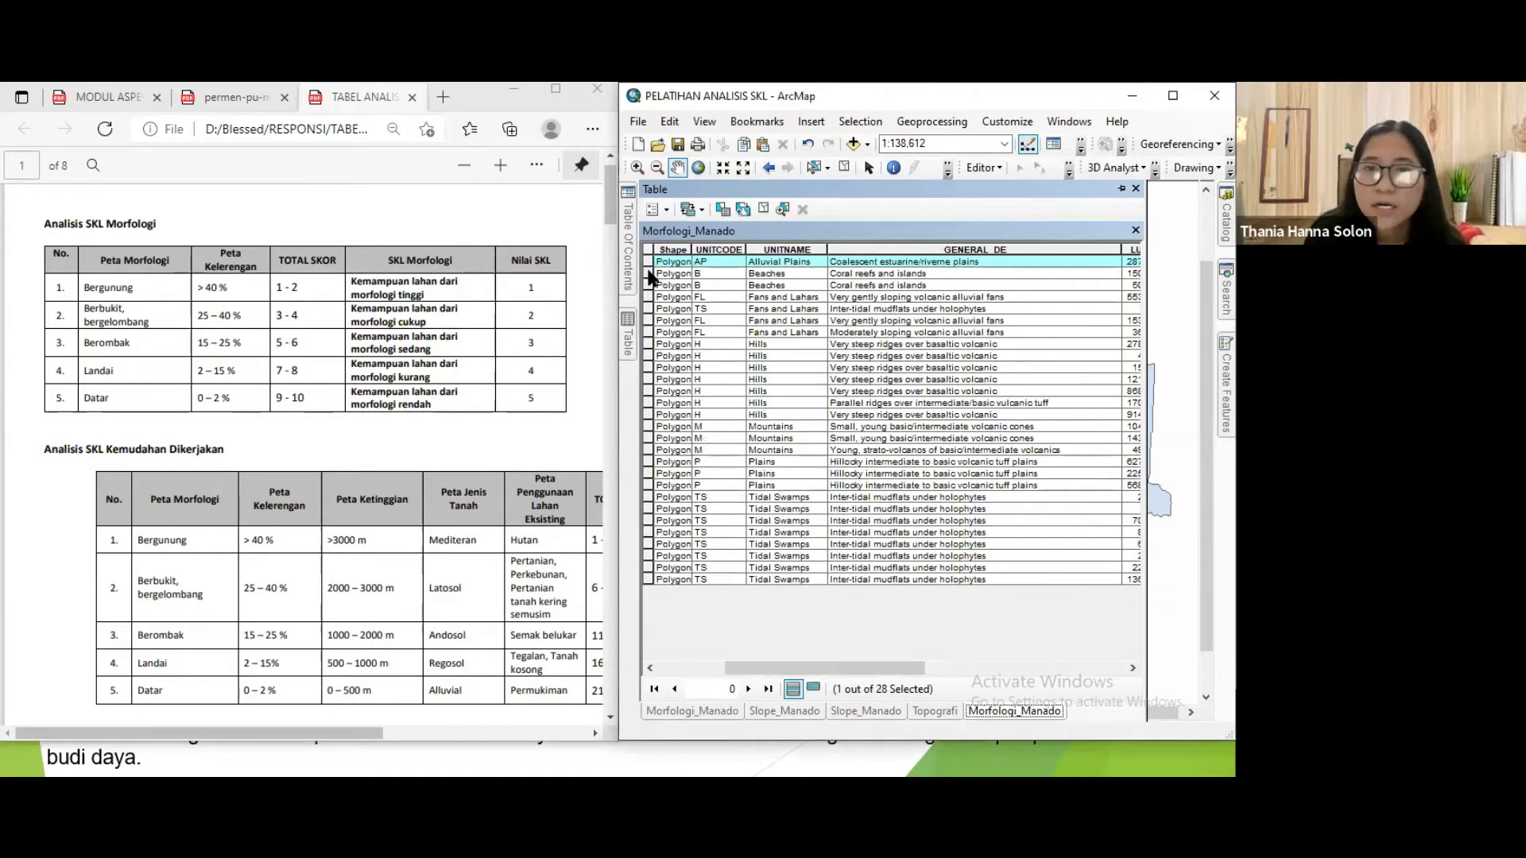
{"action": "left_click", "coordinate": [648, 275]}
{"action": "left_click_drag", "start_coordinate": [648, 277], "coordinate": [648, 283]}
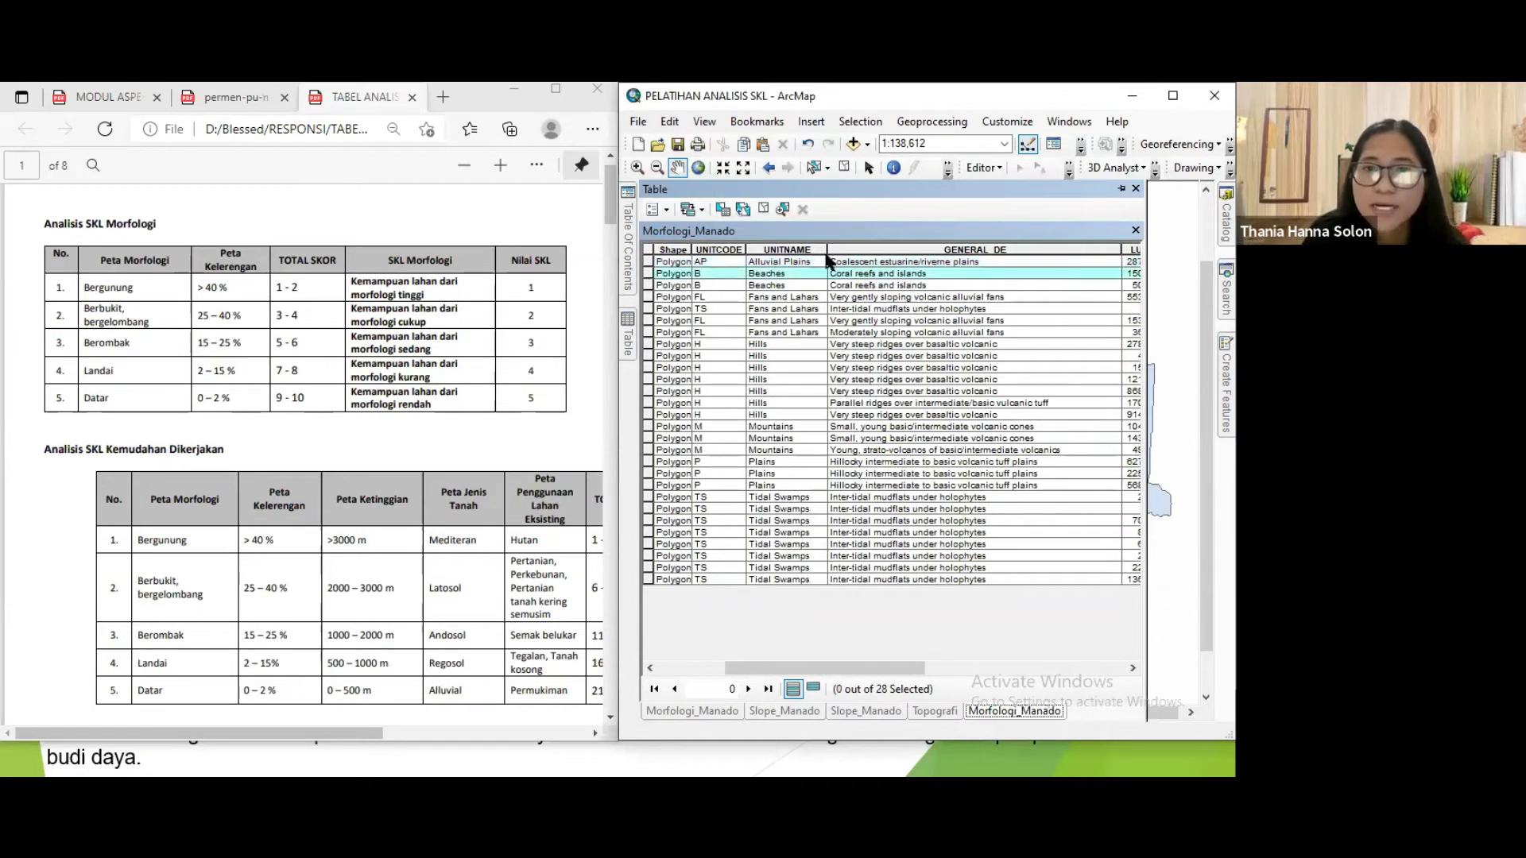
{"action": "left_click", "coordinate": [778, 275]}
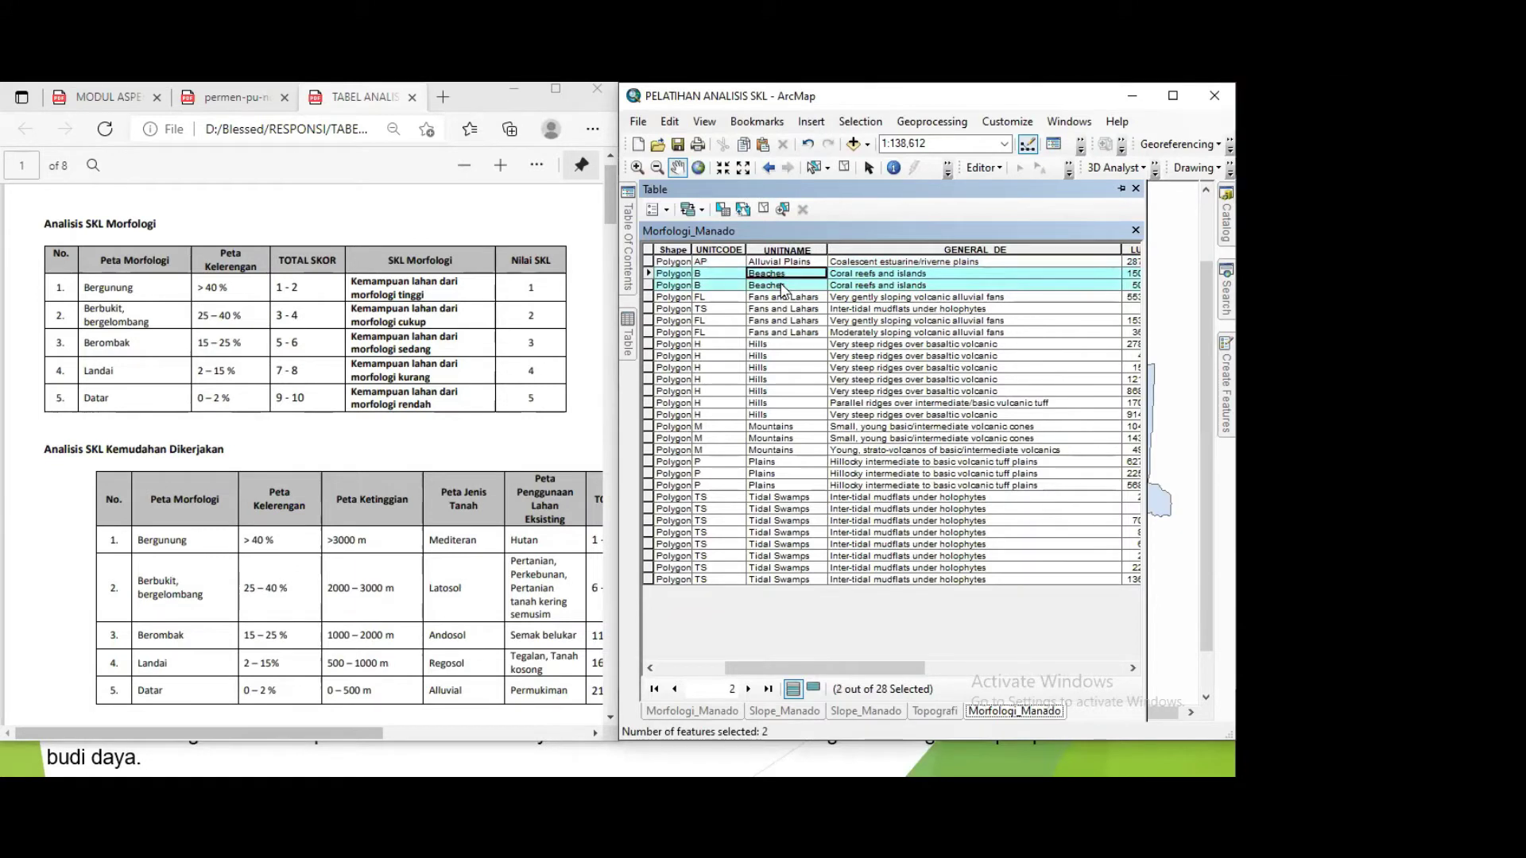
{"action": "left_click", "coordinate": [783, 286]}
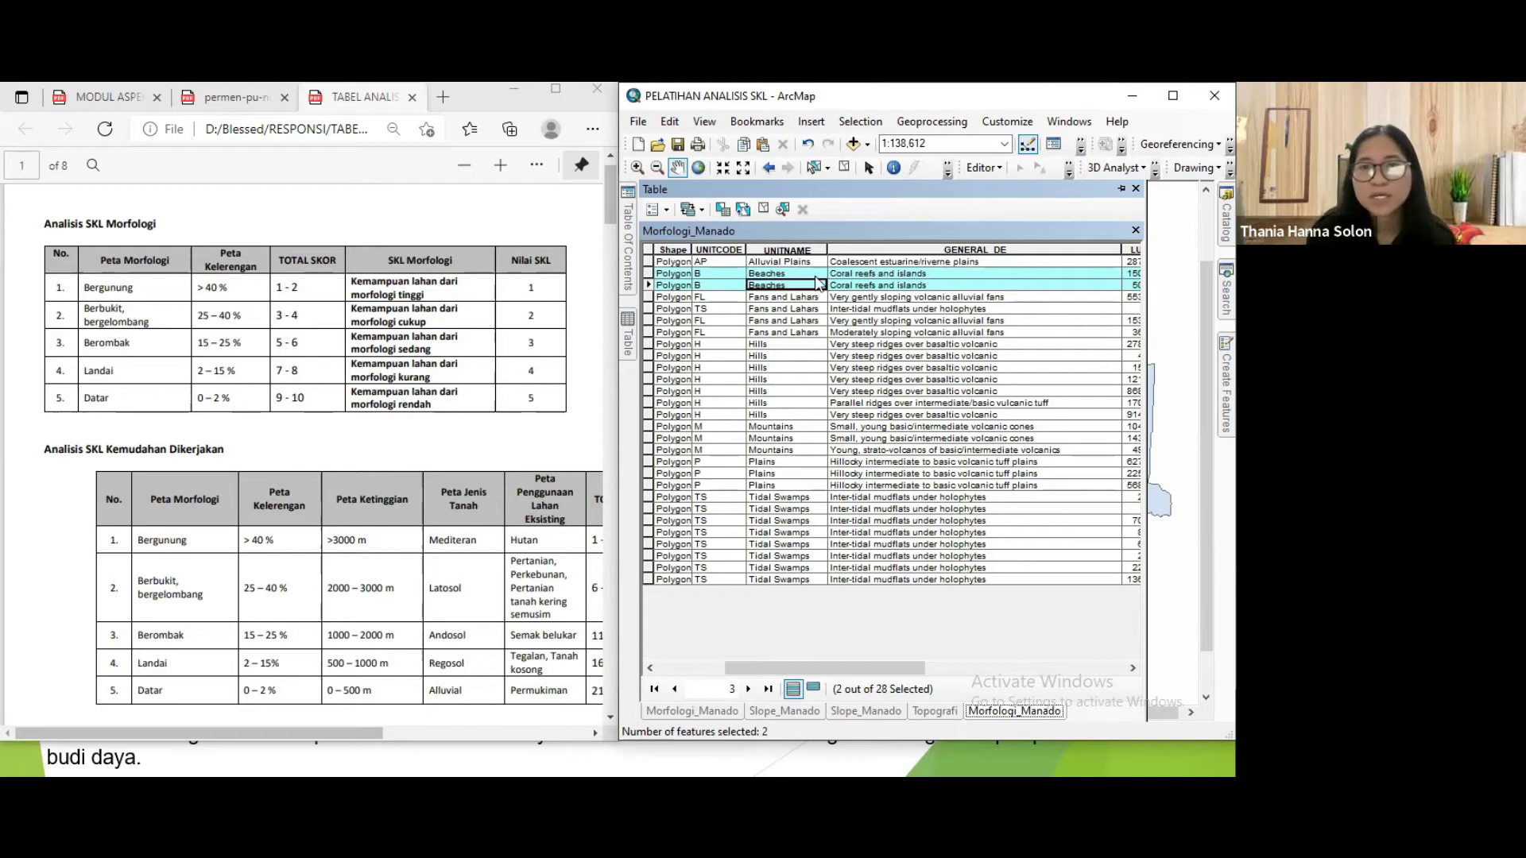
{"action": "left_click", "coordinate": [944, 669]}
{"action": "left_click_drag", "start_coordinate": [833, 676], "coordinate": [846, 666]}
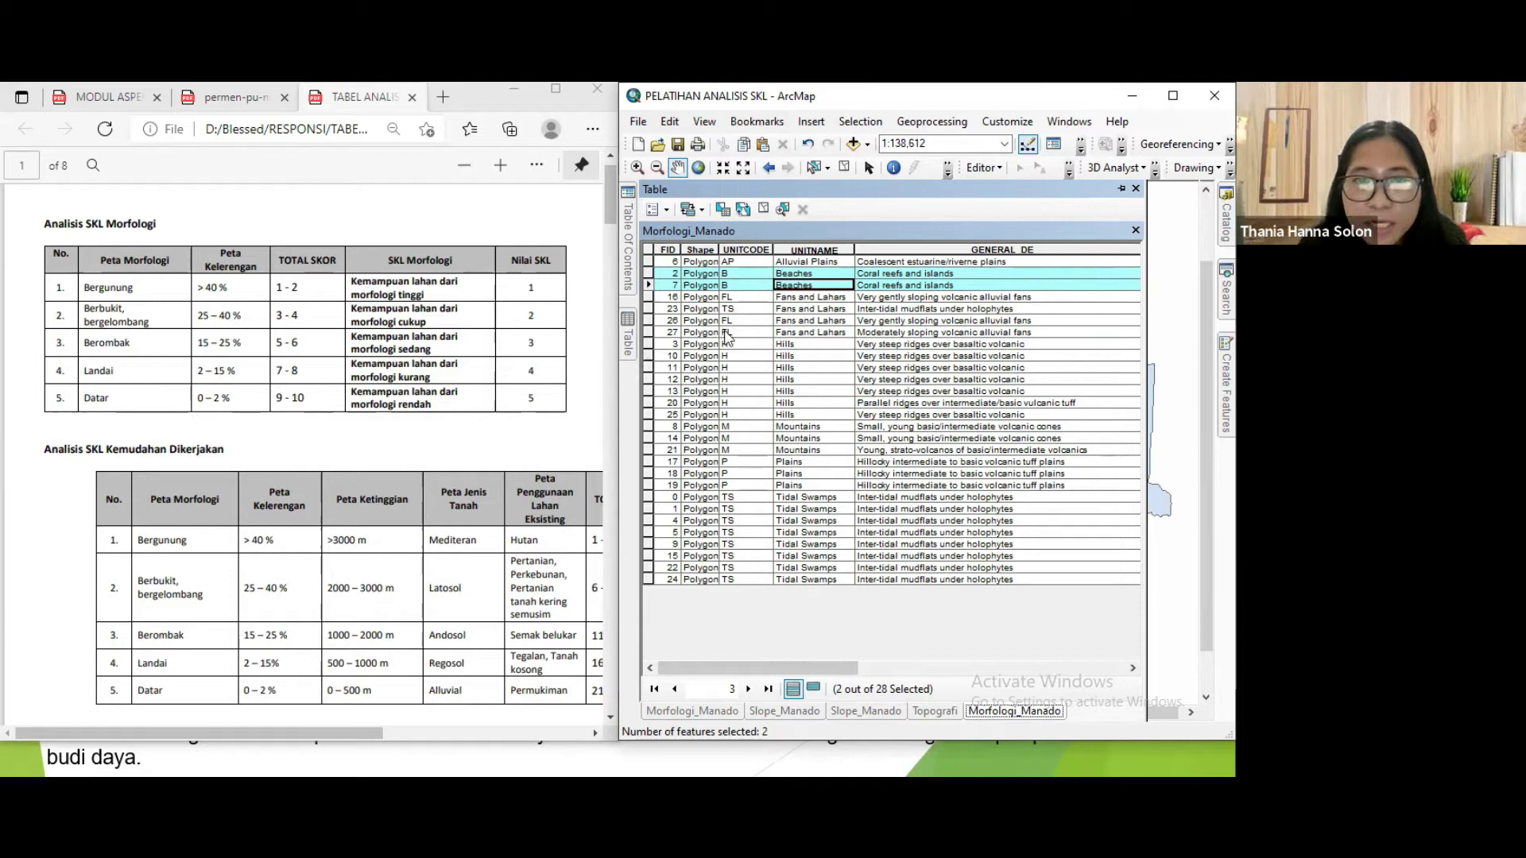
{"action": "left_click", "coordinate": [741, 210]}
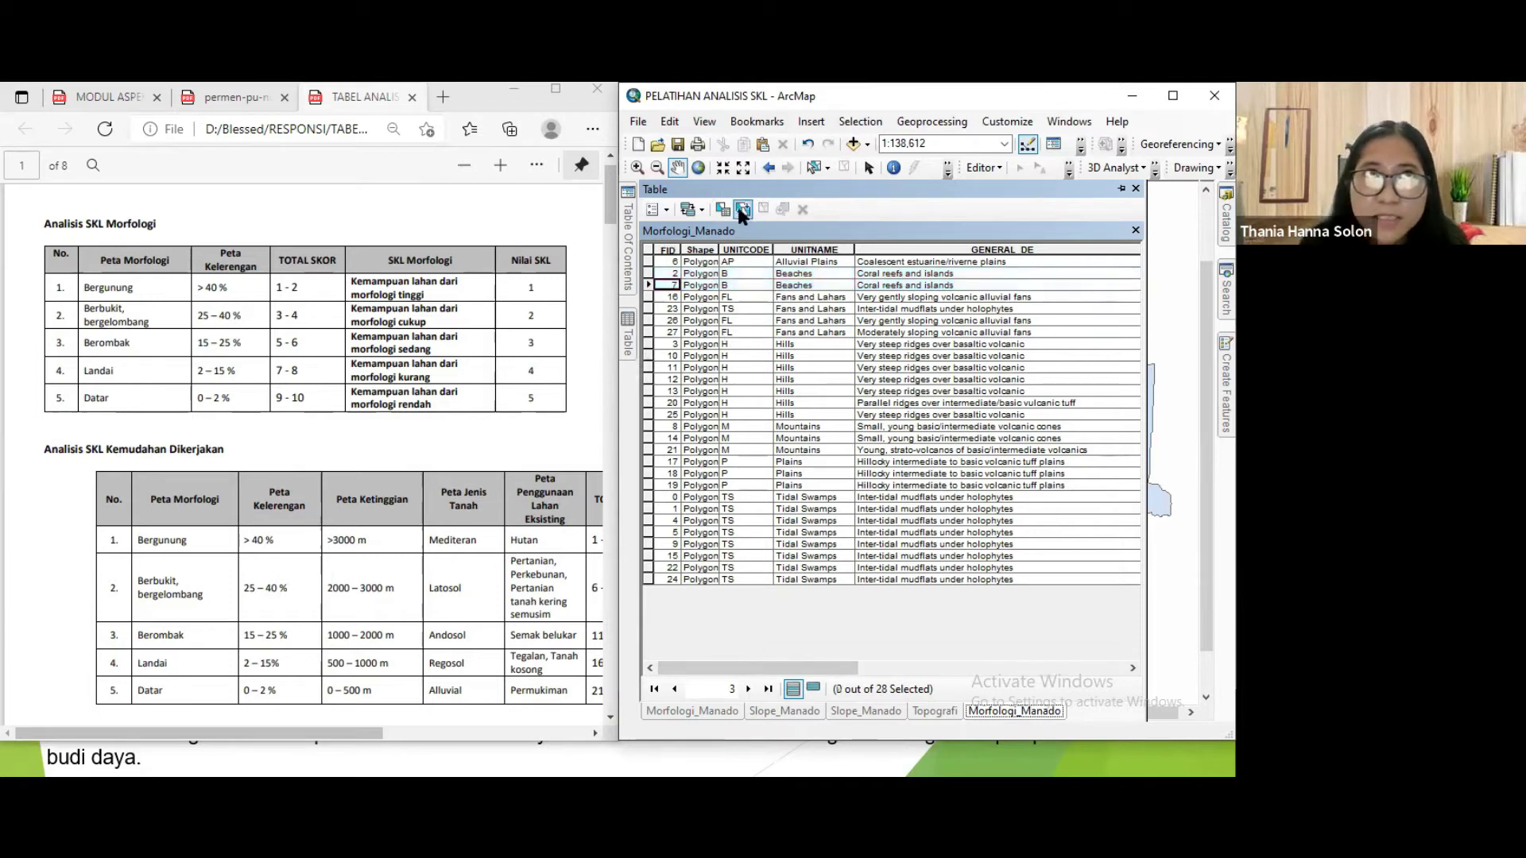
Select the two Beaches records and show only the selected records in the table.
{"action": "left_click", "coordinate": [648, 273]}
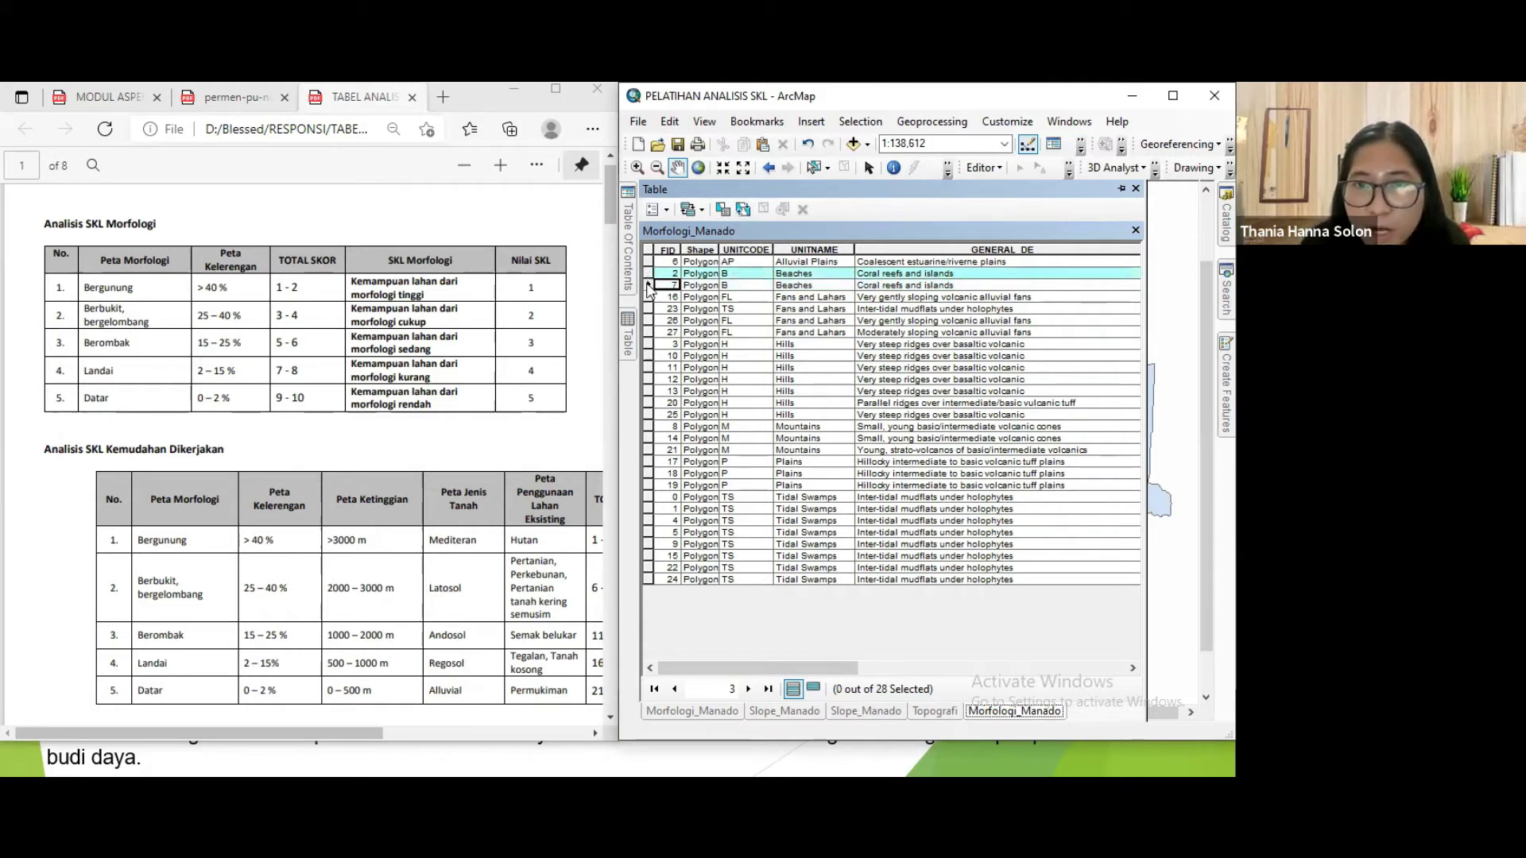
{"action": "left_click", "coordinate": [648, 285], "text": "ctrl"}
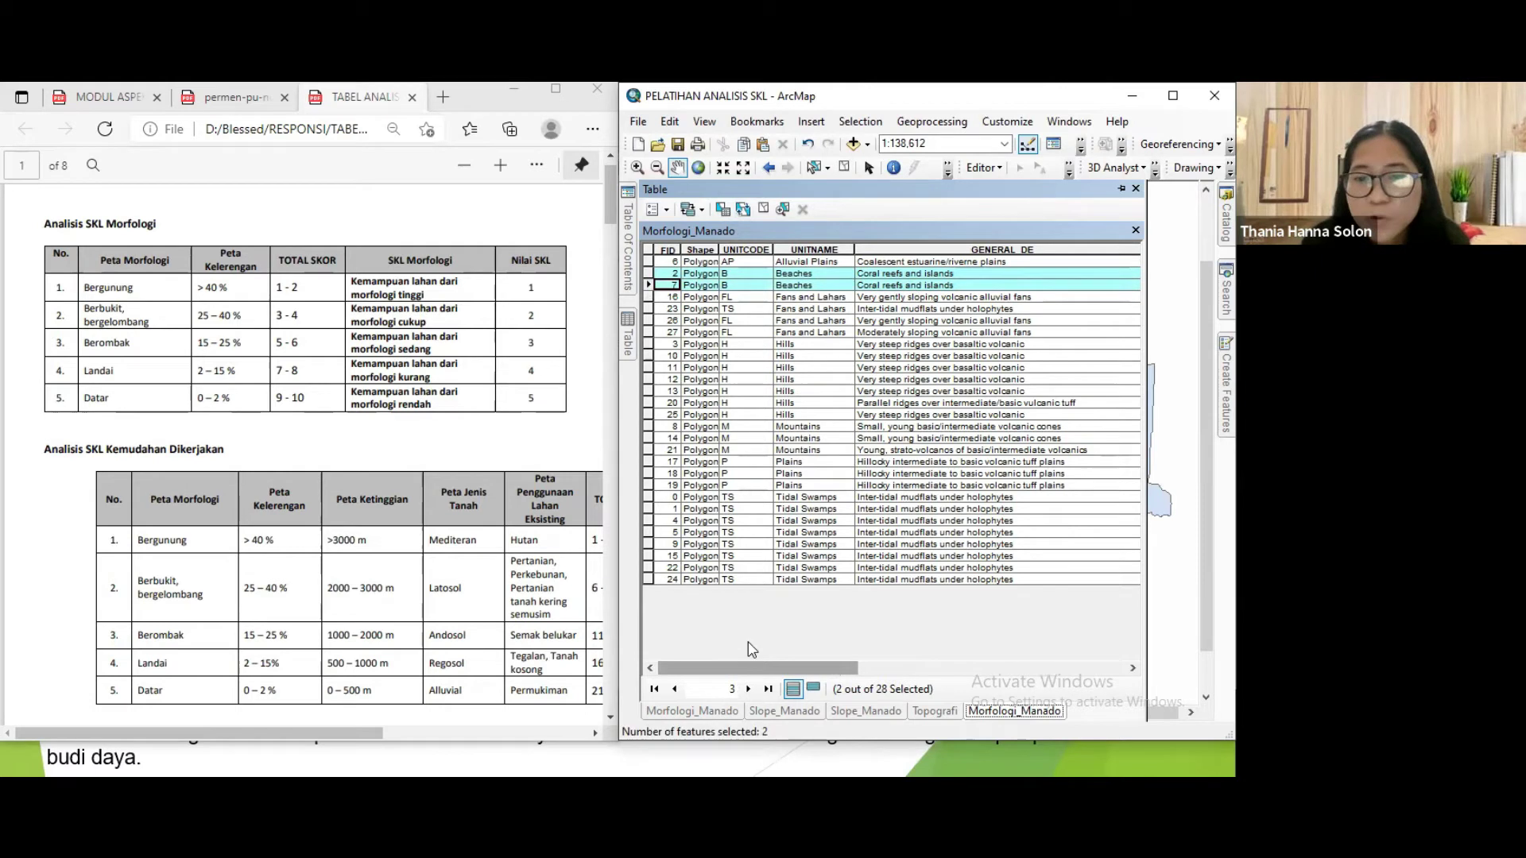
{"action": "left_click", "coordinate": [819, 690]}
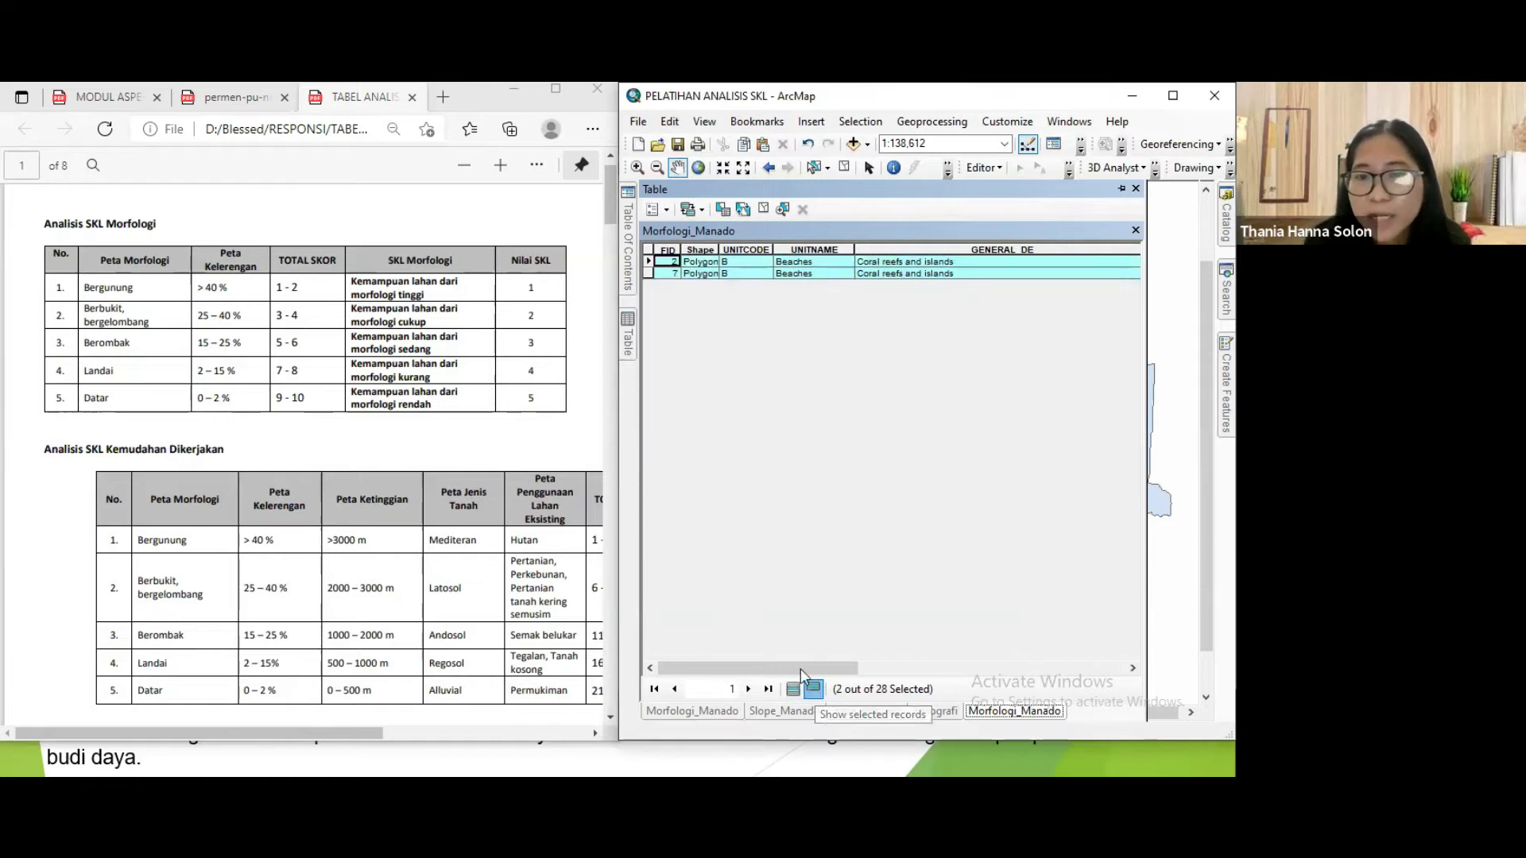
{"action": "left_click_drag", "start_coordinate": [784, 668], "coordinate": [1123, 561]}
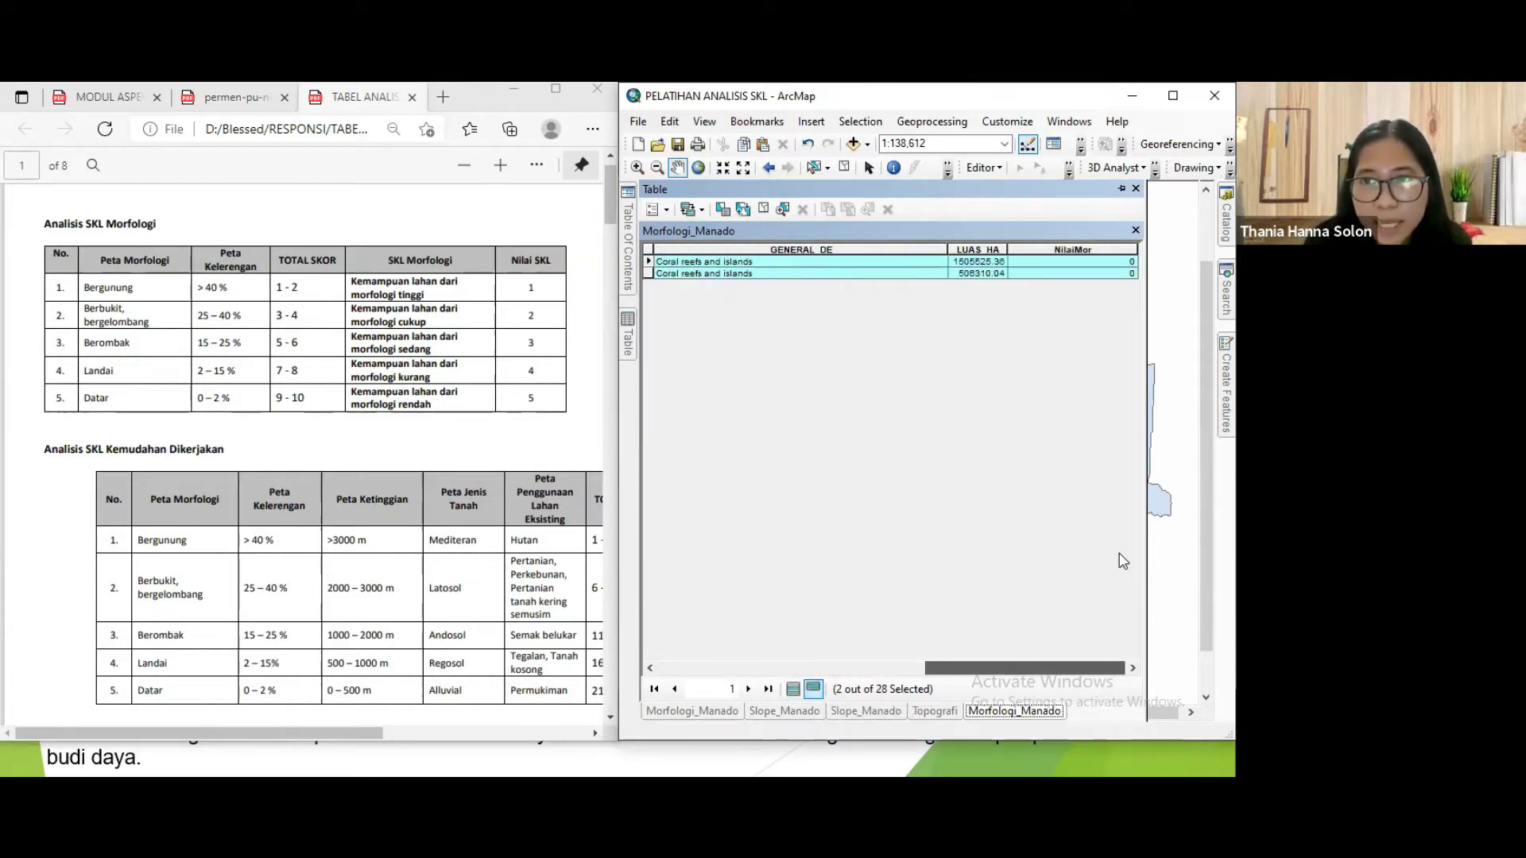
Use the Field Calculator to set NilaiMor to "5" for the two selected Beaches records.
{"action": "right_click", "coordinate": [1027, 253]}
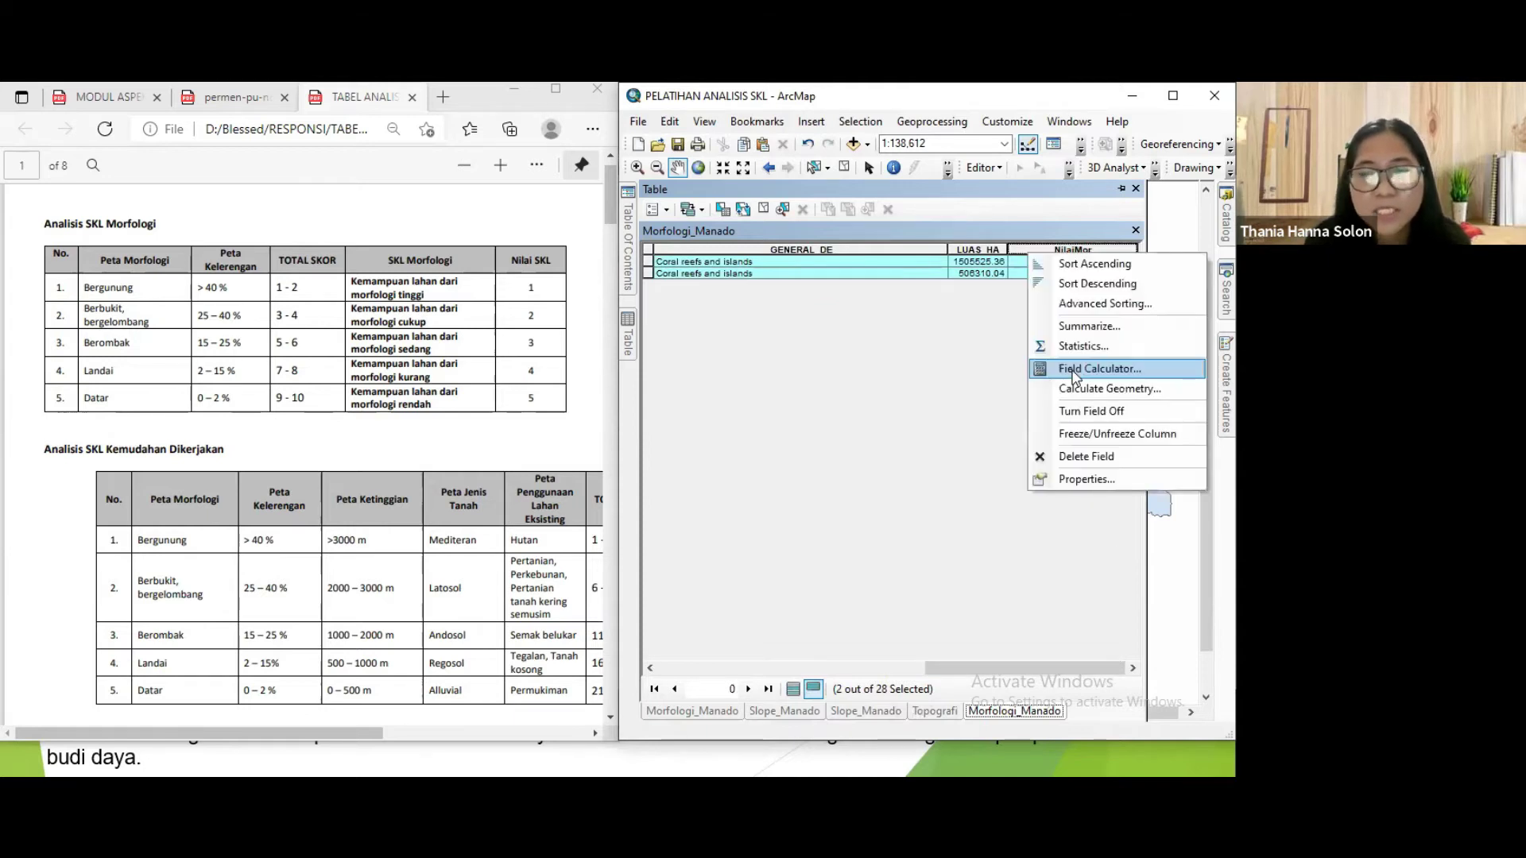
{"action": "left_click", "coordinate": [1073, 369]}
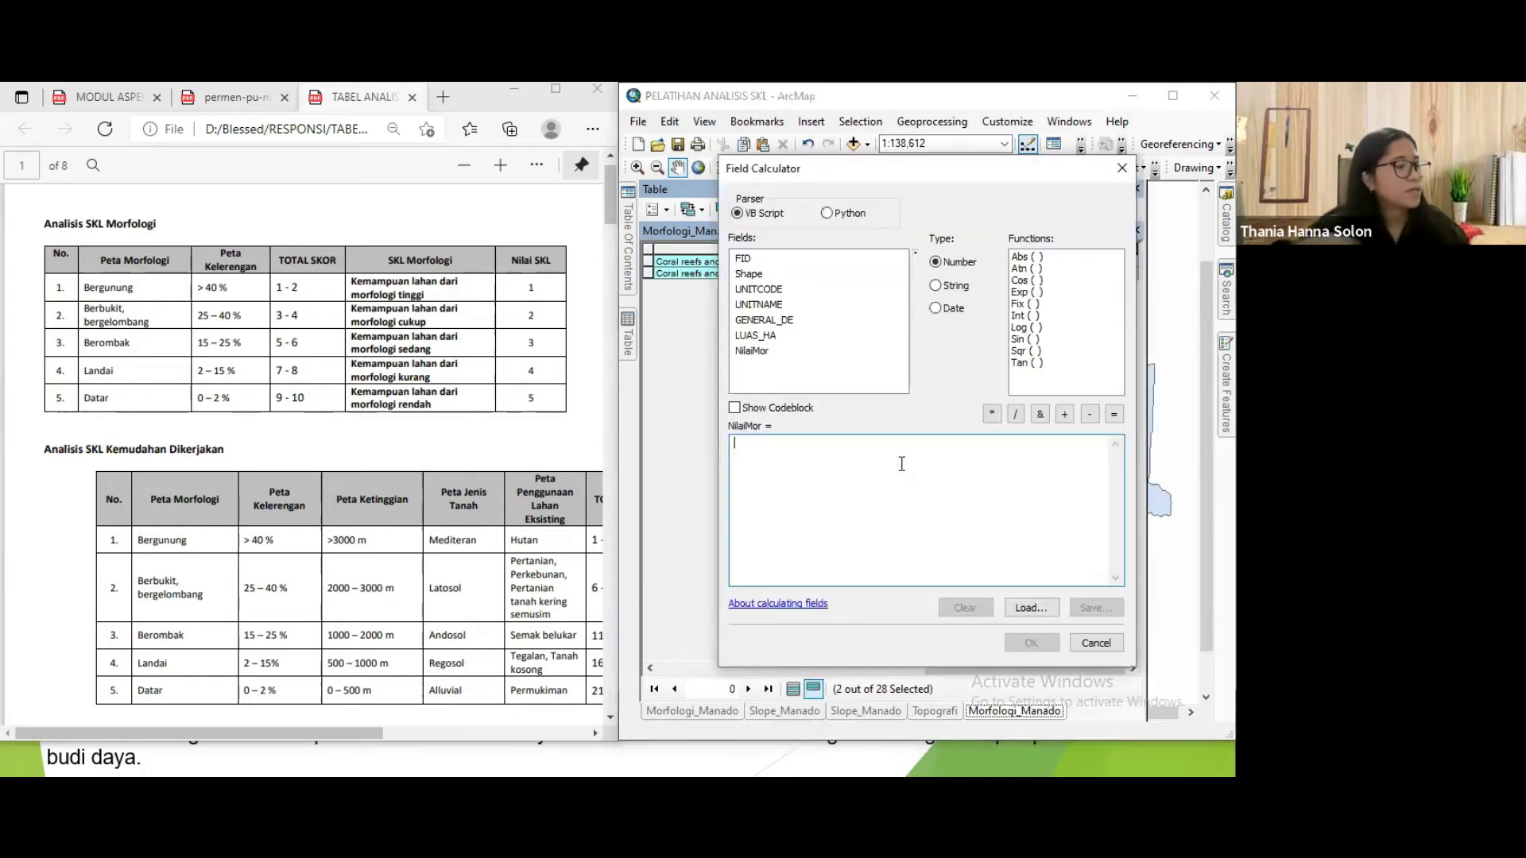
{"action": "type", "text": "\"S"}
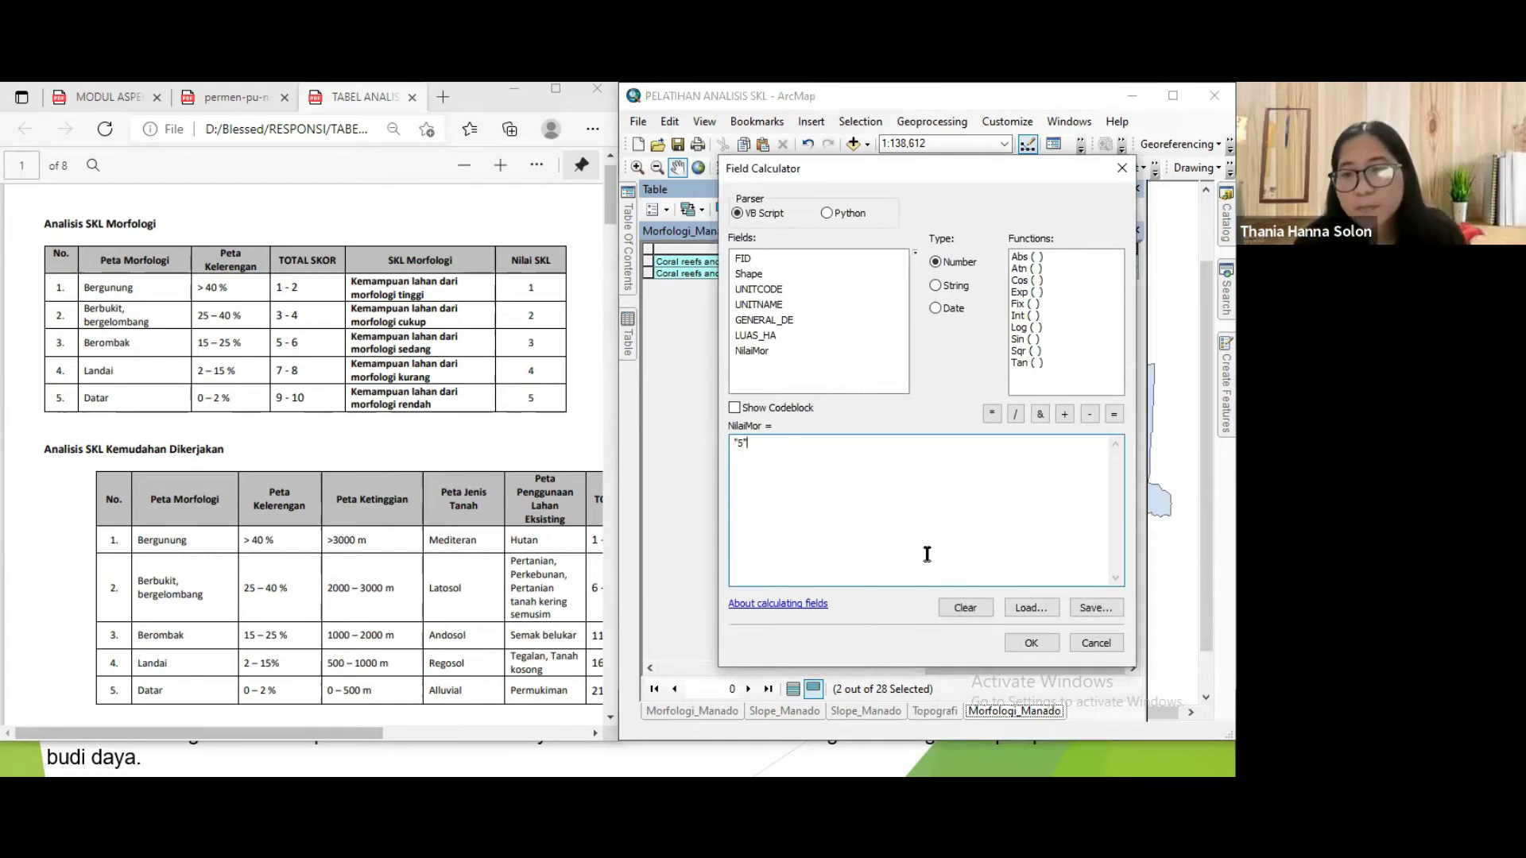
{"action": "left_click", "coordinate": [1014, 645]}
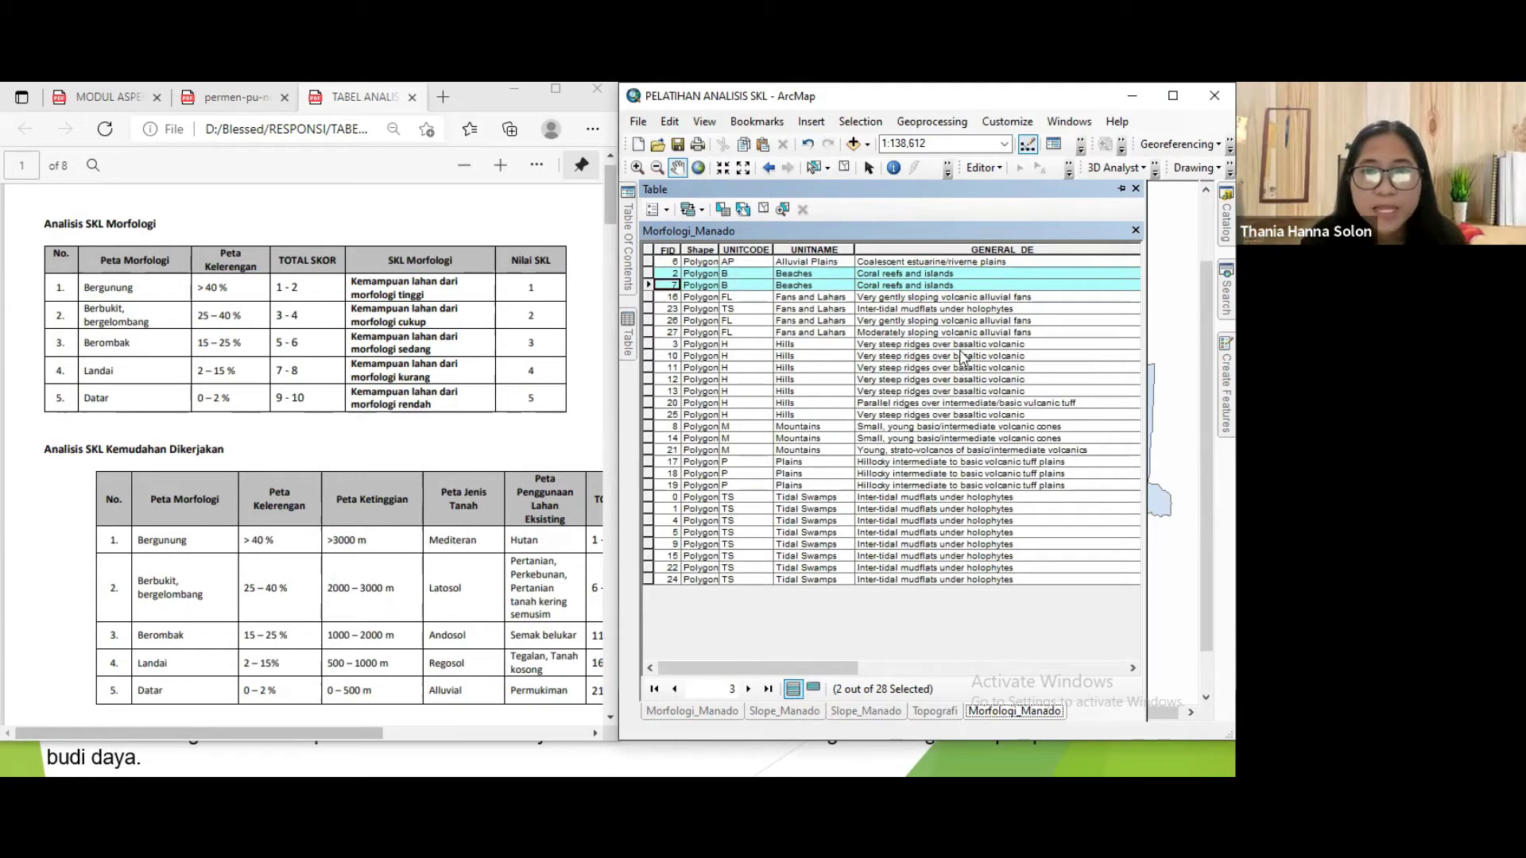
Select the seven Hills records in the full Morfologi_Manado table and check the Bergunung score in the PDF.
{"action": "left_click", "coordinate": [736, 298]}
{"action": "left_click_drag", "start_coordinate": [649, 345], "coordinate": [648, 415]}
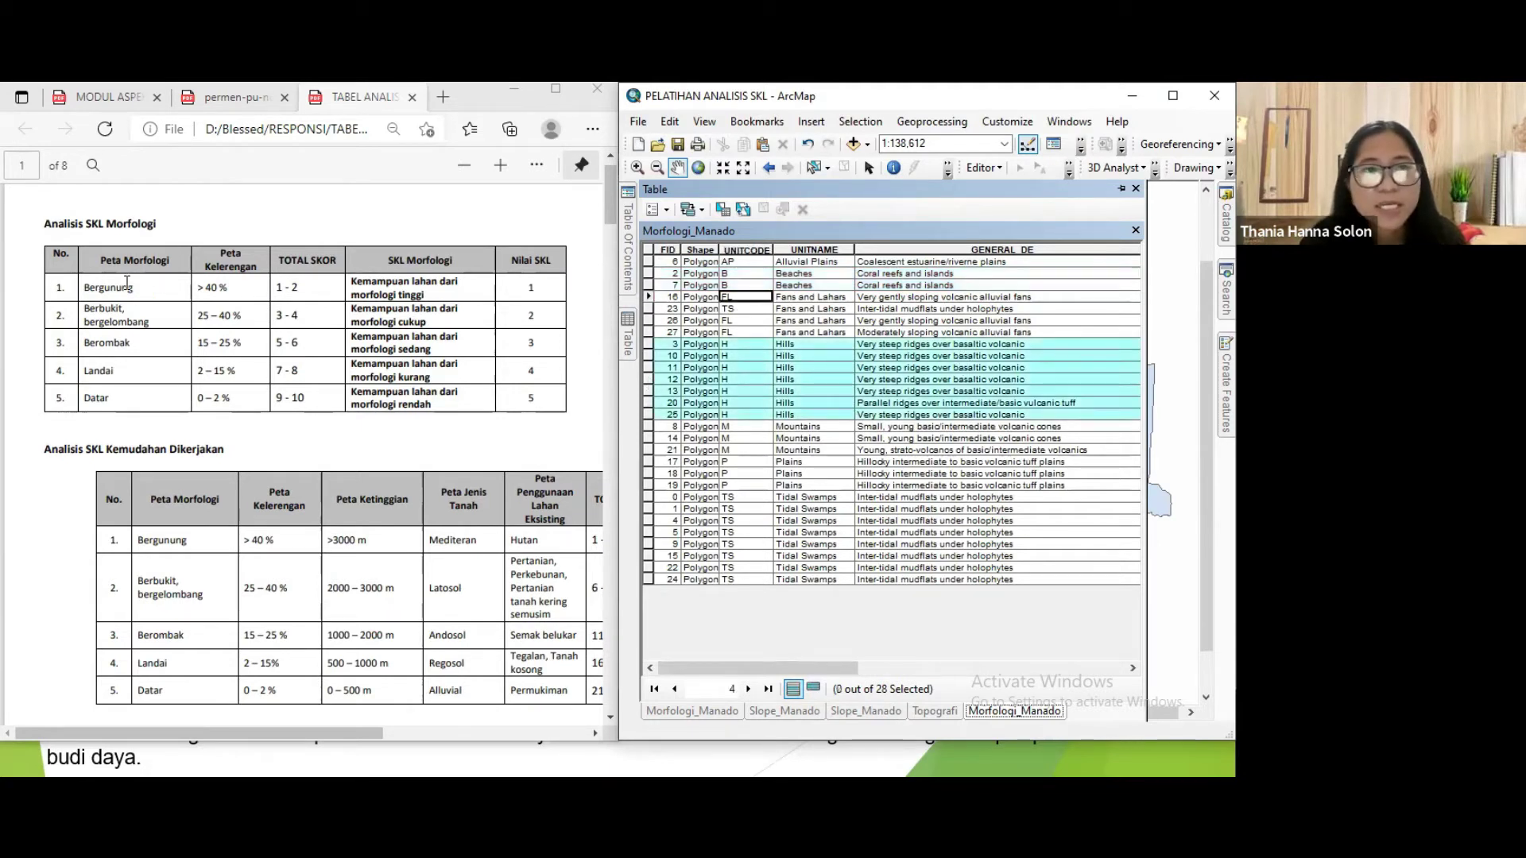
{"action": "left_click", "coordinate": [520, 269]}
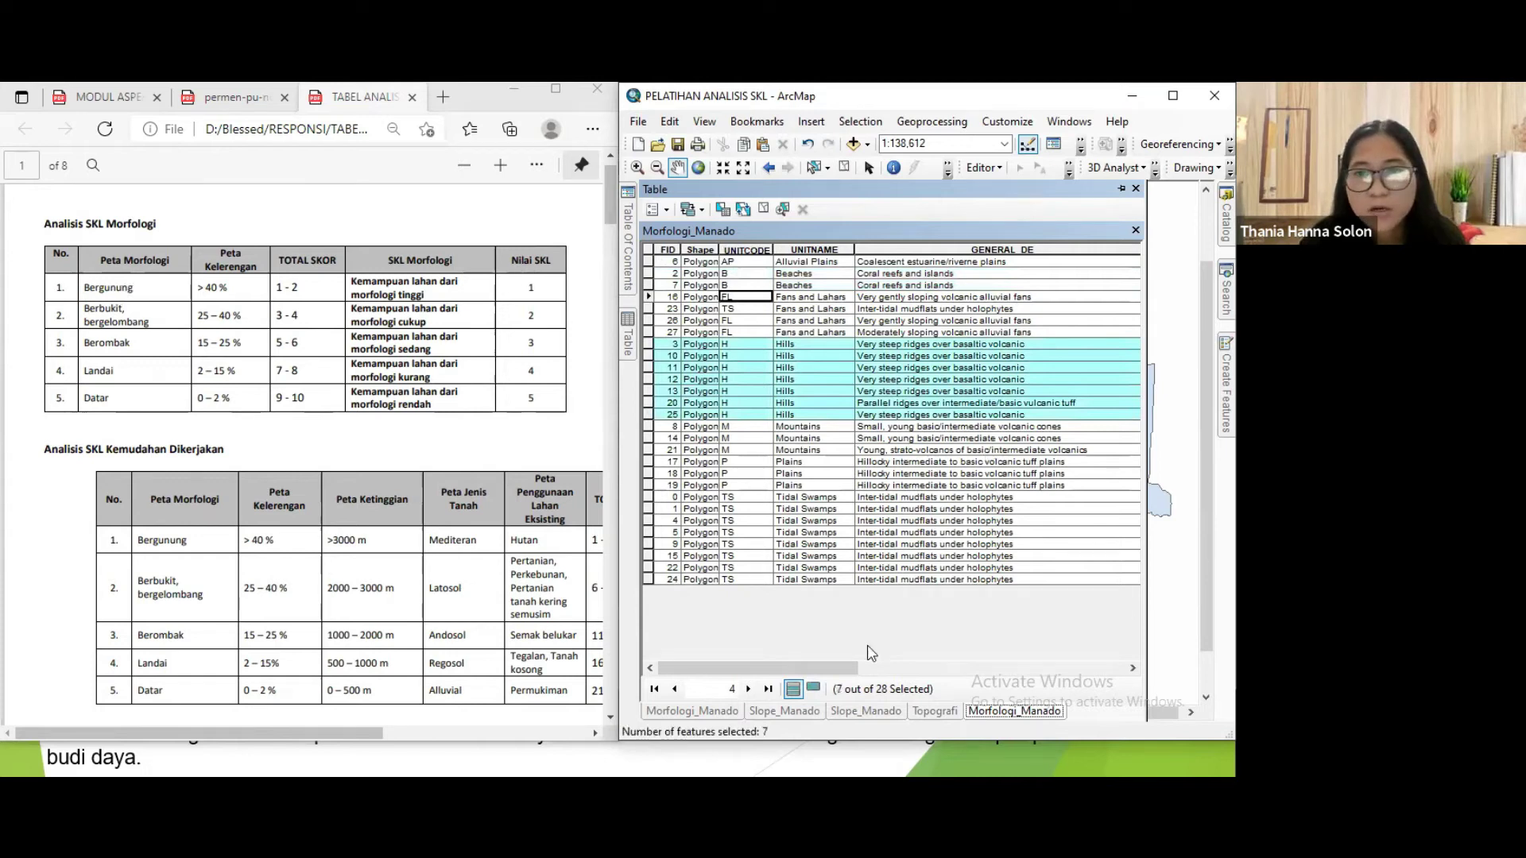
{"action": "left_click", "coordinate": [716, 370]}
{"action": "left_click_drag", "start_coordinate": [650, 345], "coordinate": [655, 410]}
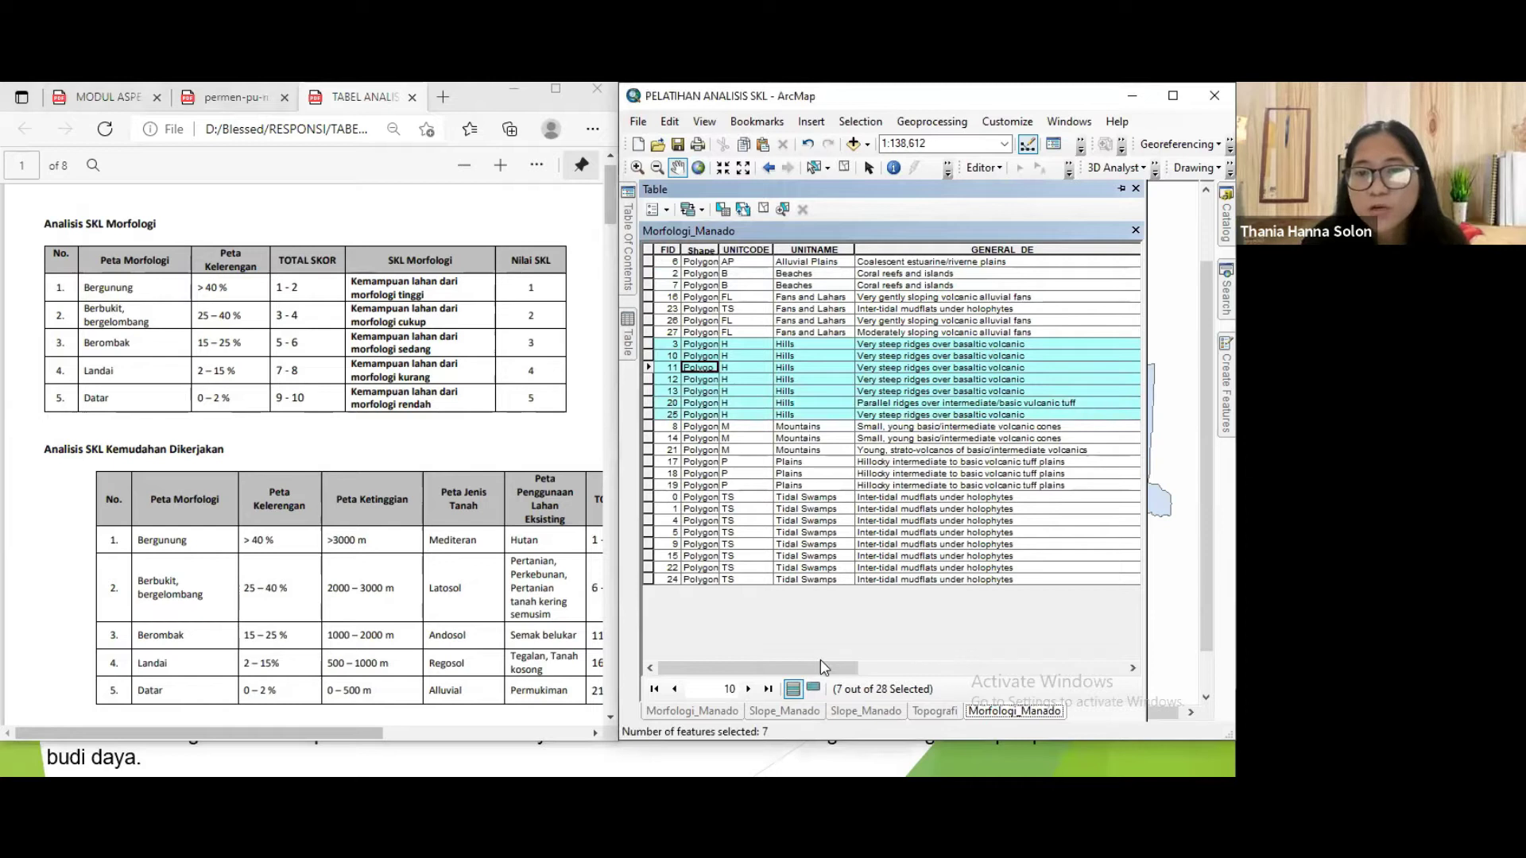
Use the Field Calculator to set NilaiMor to "1" for the selected Hills records.
{"action": "left_click_drag", "start_coordinate": [820, 665], "coordinate": [1086, 646]}
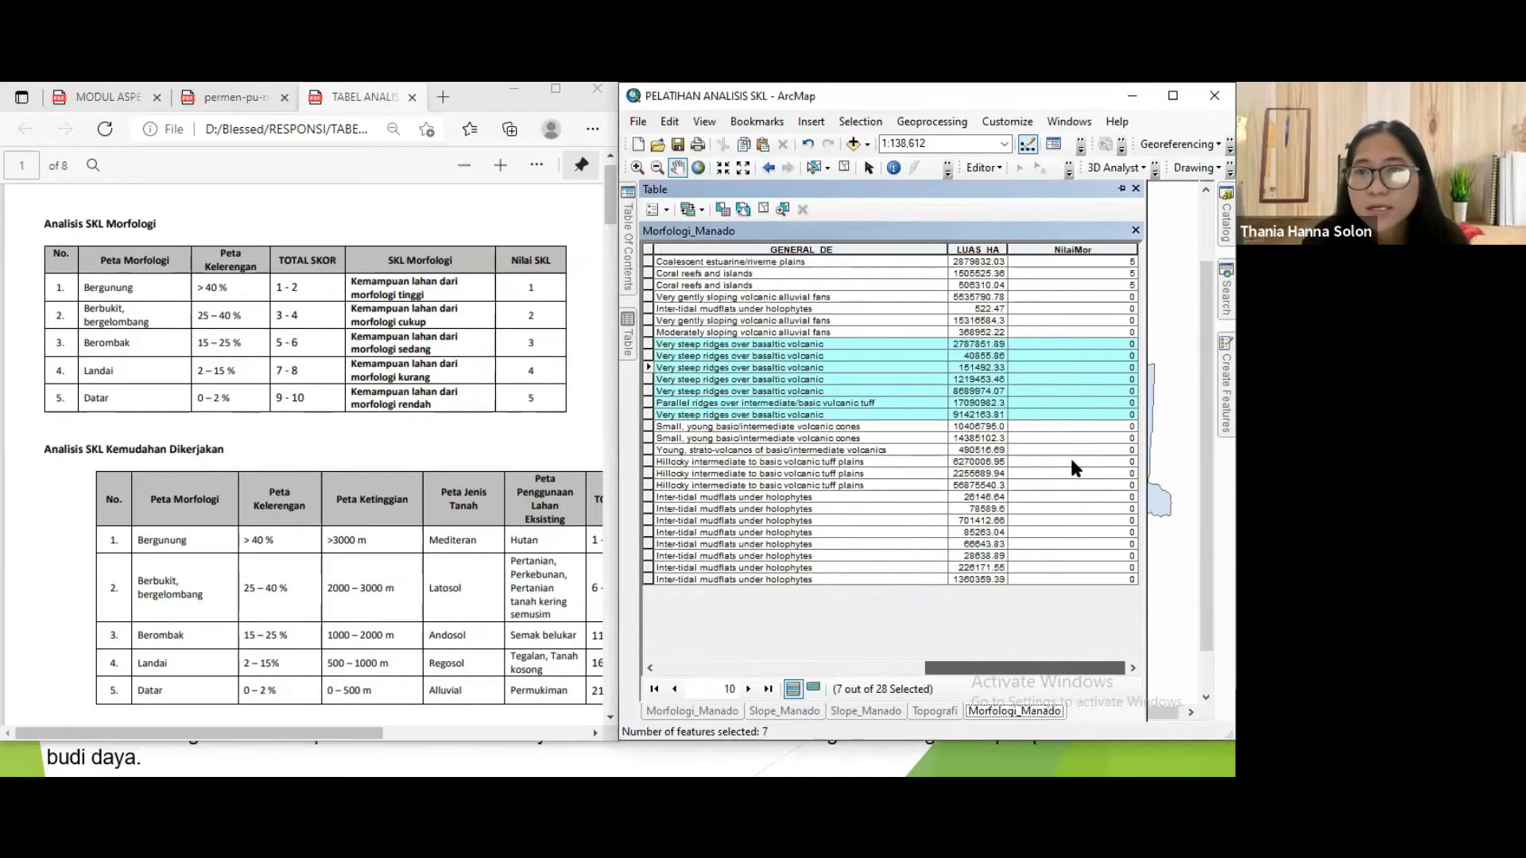
{"action": "right_click", "coordinate": [1051, 249]}
{"action": "left_click", "coordinate": [1093, 359]}
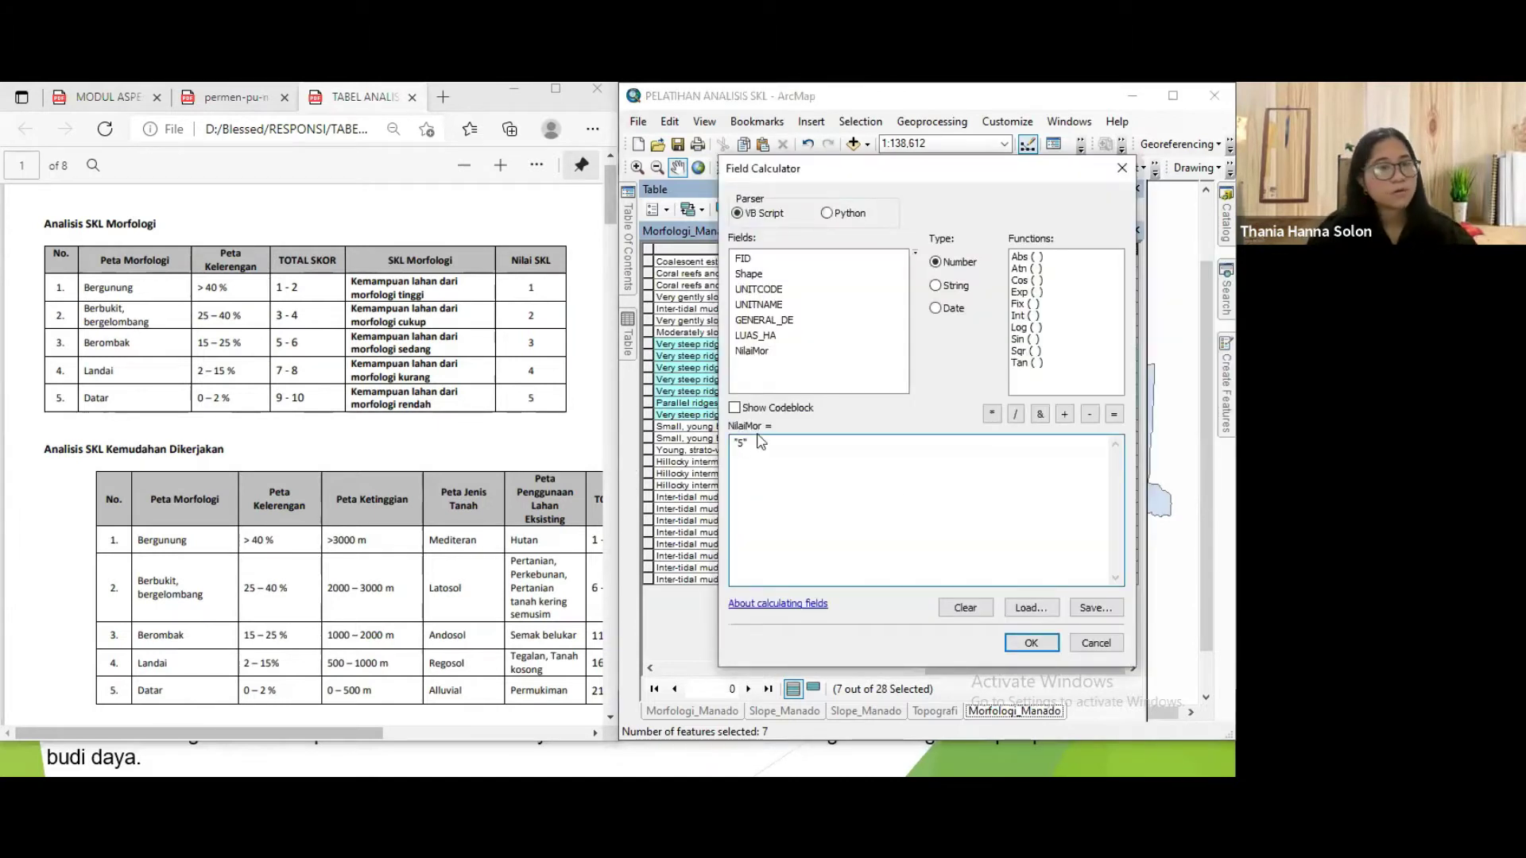
{"action": "key", "text": "Delete"}
{"action": "type", "text": "1"}
{"action": "left_click", "coordinate": [1028, 642]}
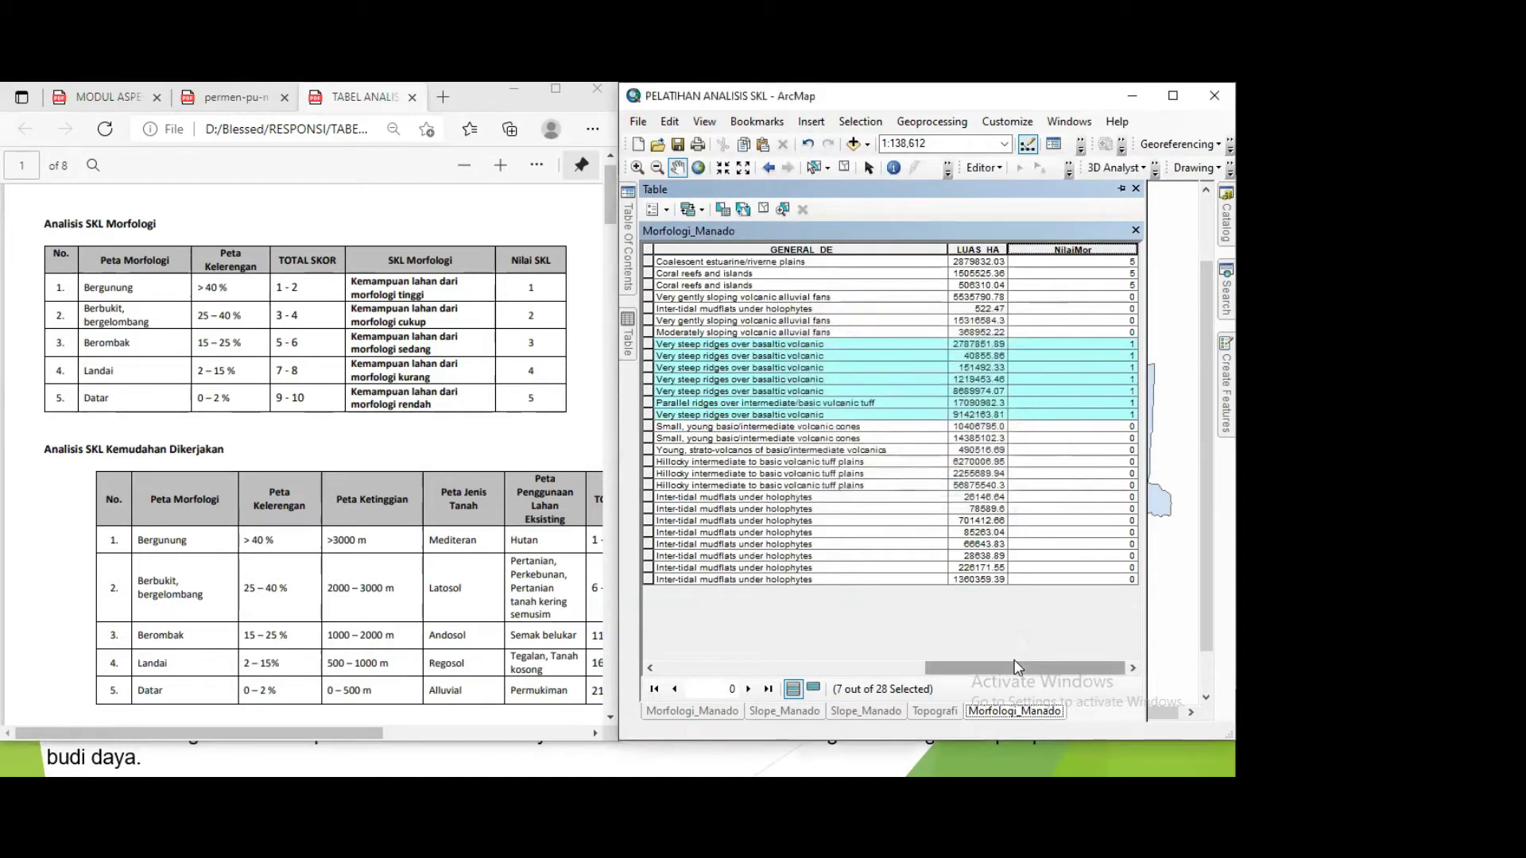
Select the three Mountains records in the Morfologi_Manado table.
{"action": "left_click_drag", "start_coordinate": [927, 672], "coordinate": [728, 641]}
{"action": "left_click", "coordinate": [767, 427]}
{"action": "left_click", "coordinate": [648, 450], "text": "shift"}
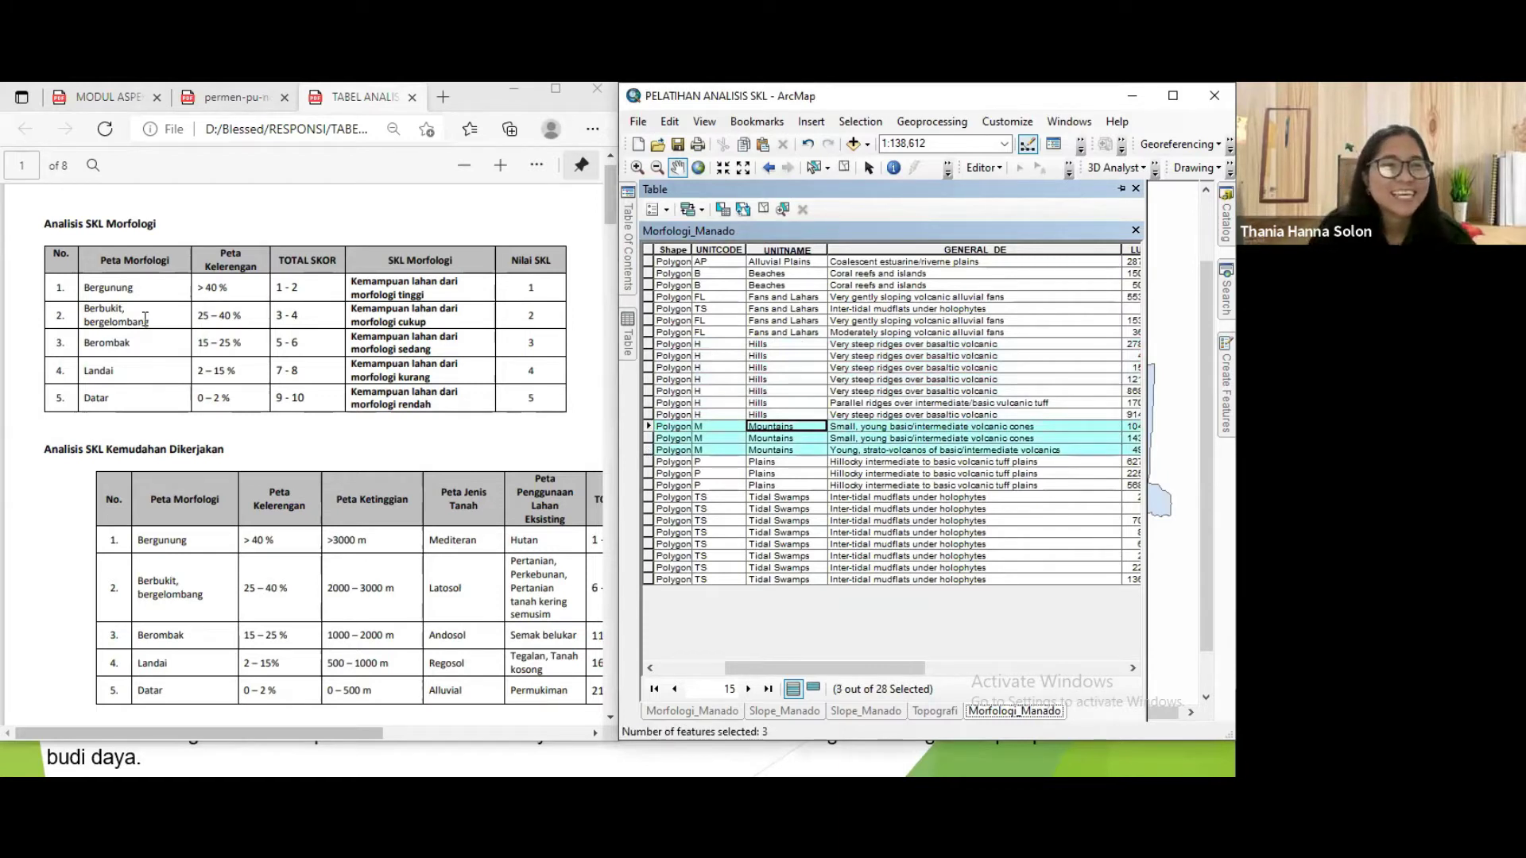
Look up the Nilai SKL of the "Berbukit, bergelombang" class by highlighting its row in the PDF's SKL Morfologi table.
{"action": "triple_click", "coordinate": [106, 307]}
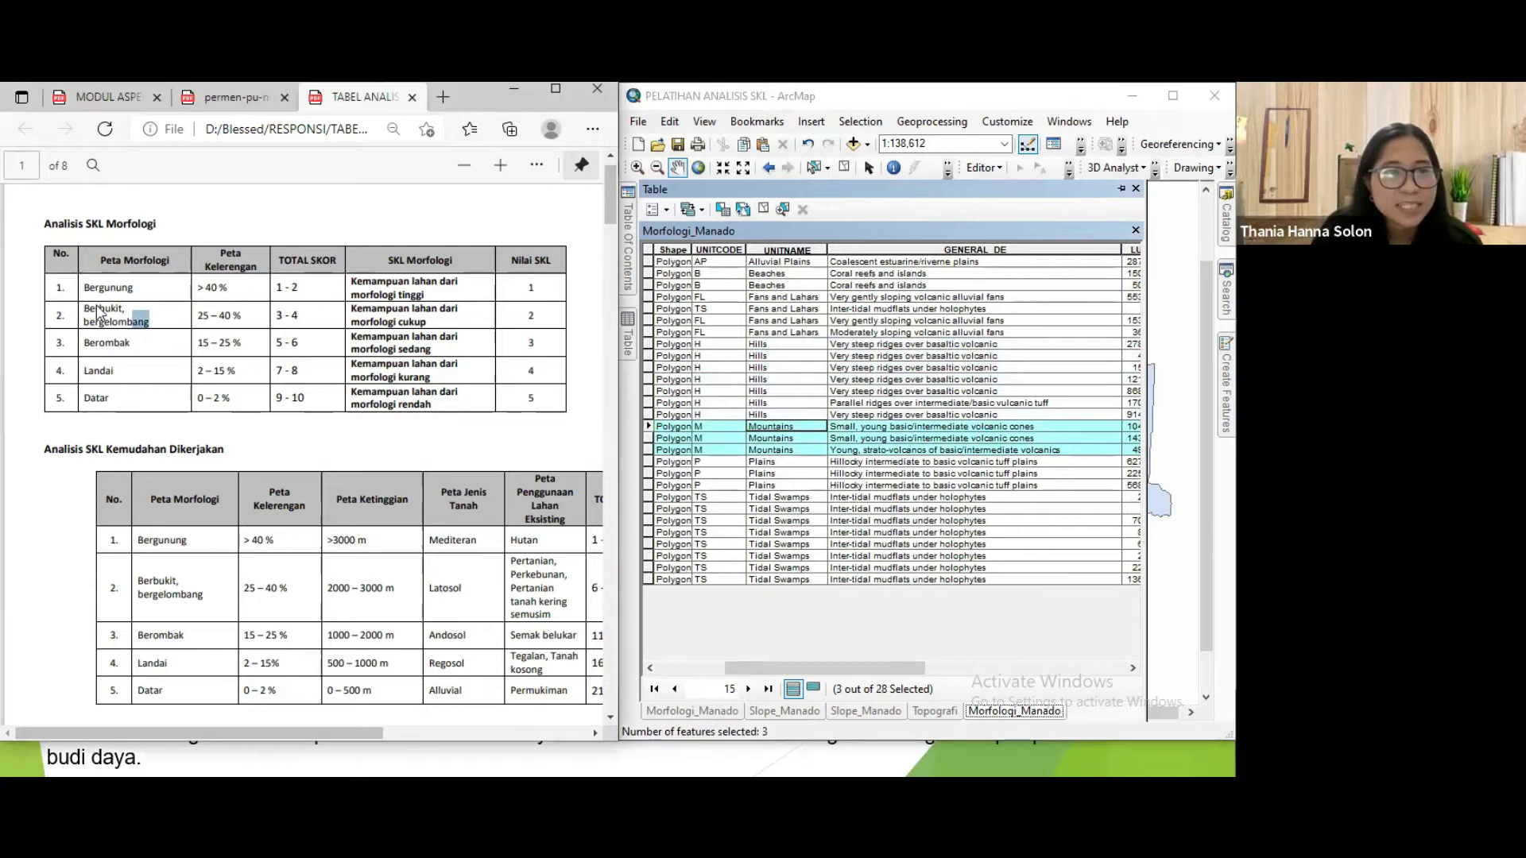
{"action": "left_click", "coordinate": [630, 346]}
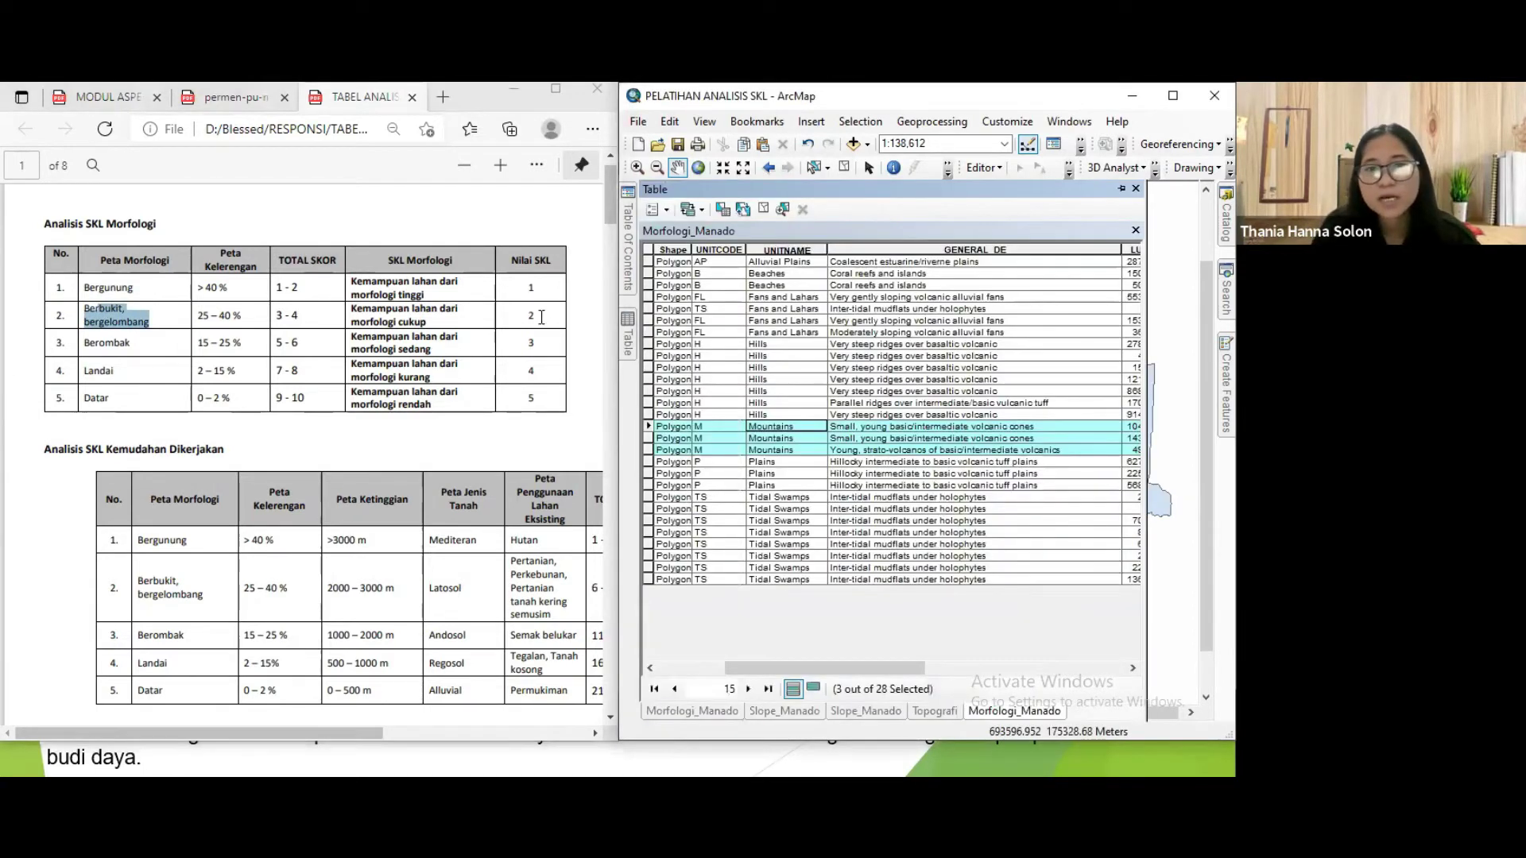
{"action": "left_click", "coordinate": [60, 320]}
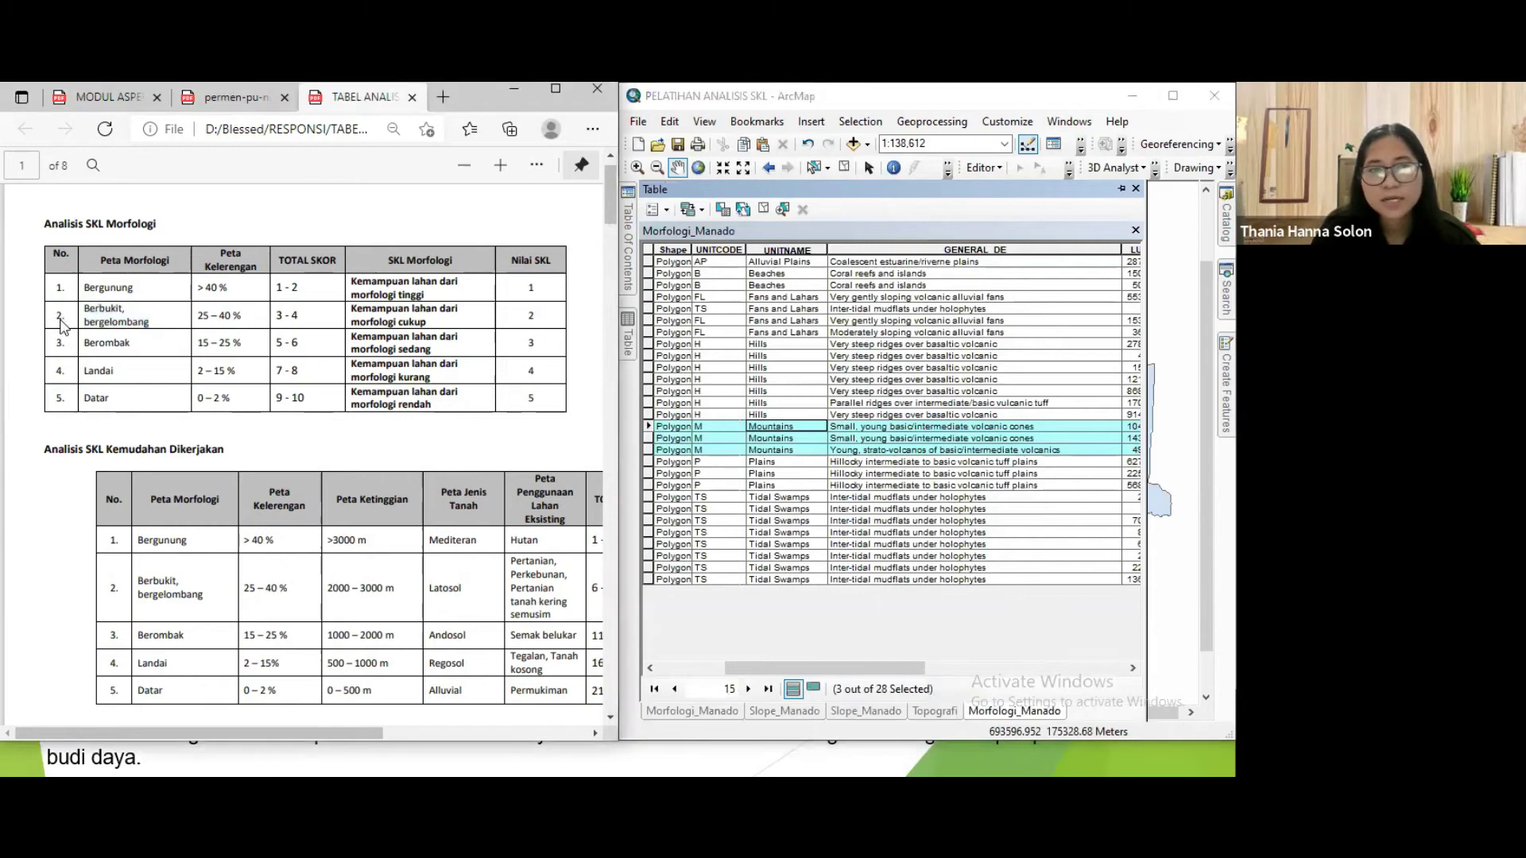
{"action": "left_click", "coordinate": [628, 326]}
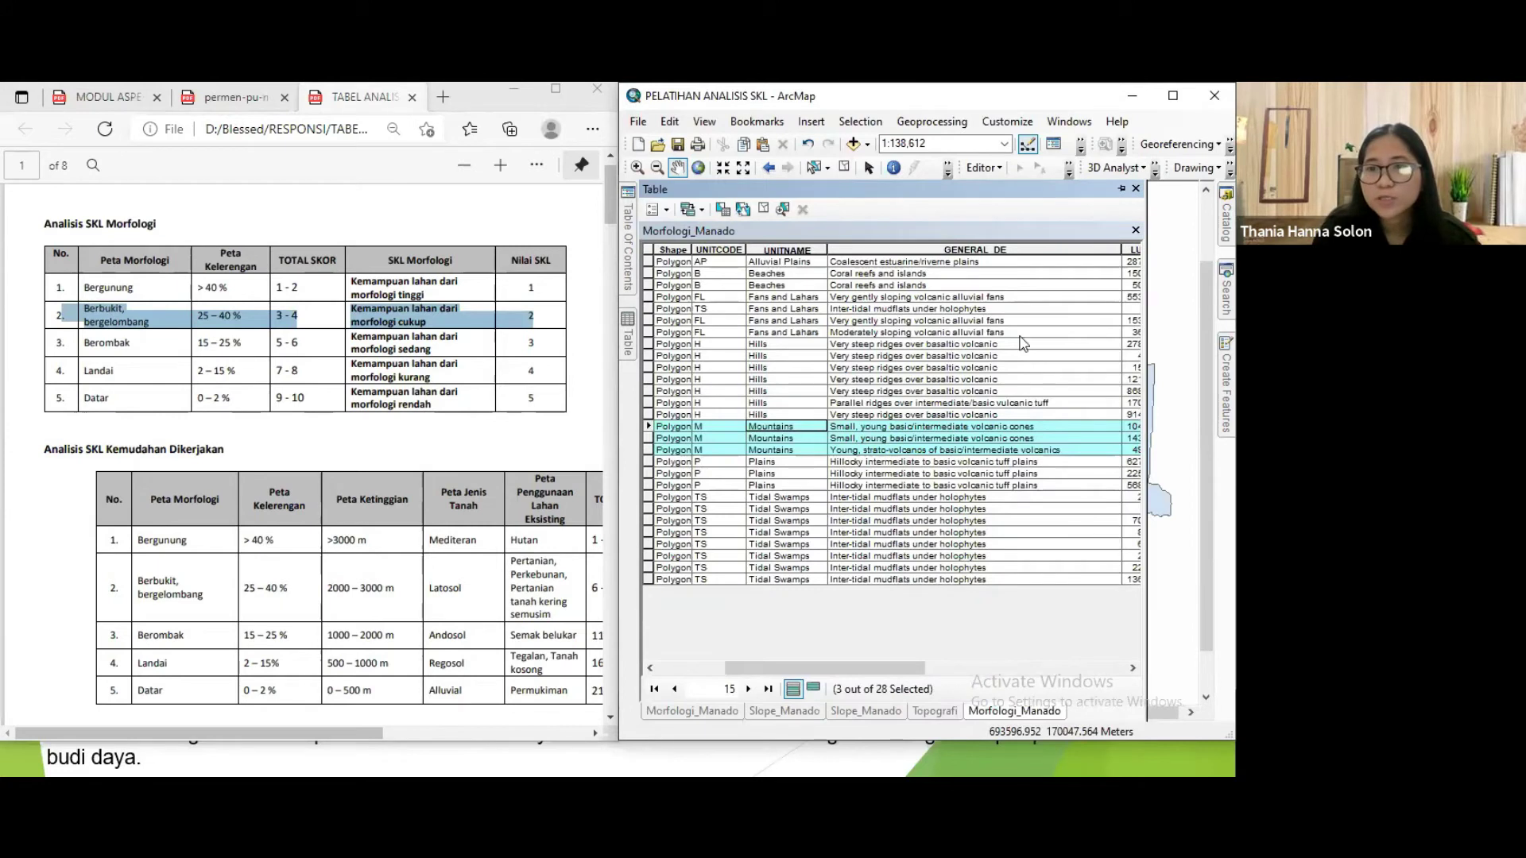
Use the Field Calculator to set NilaiMor to "2" for the selected Mountains records.
{"action": "right_click", "coordinate": [1043, 251]}
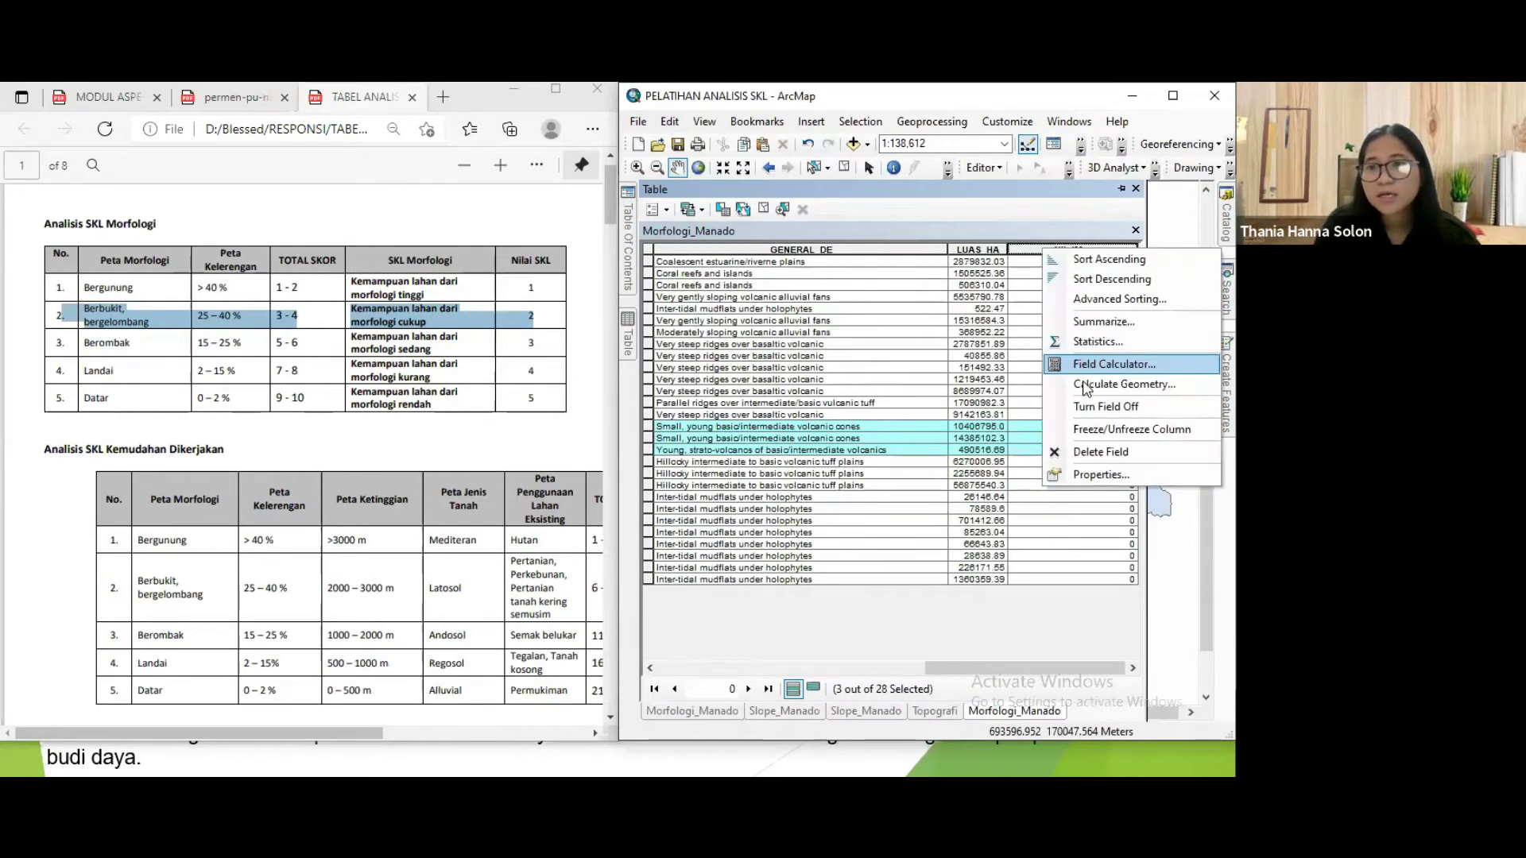
{"action": "left_click", "coordinate": [1074, 365]}
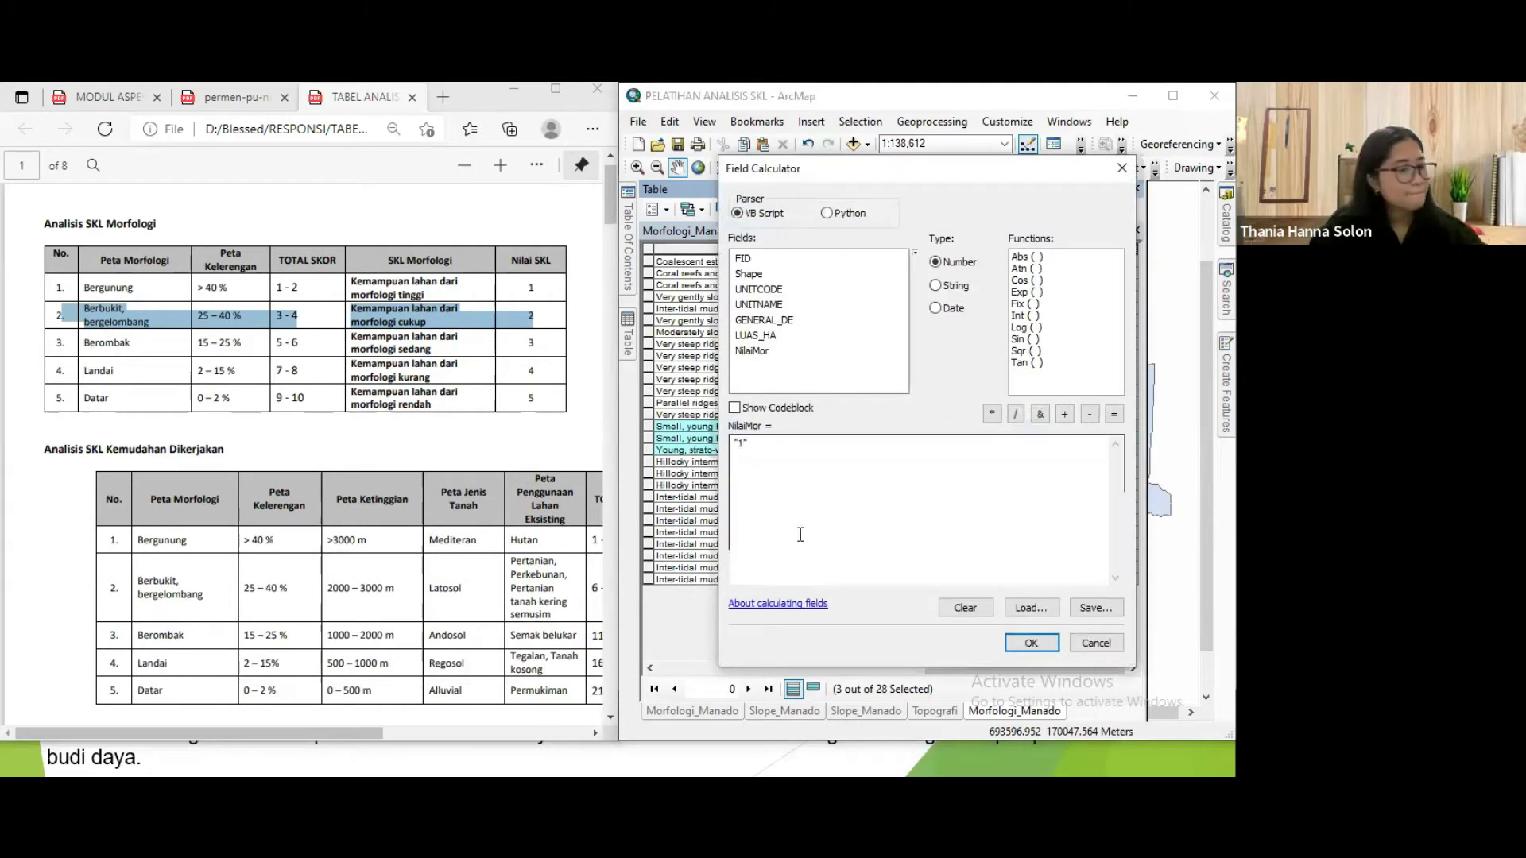
{"action": "left_click", "coordinate": [824, 545]}
{"action": "key", "text": "Left"}
{"action": "key", "text": "BackSpace"}
{"action": "type", "text": "2"}
{"action": "left_click", "coordinate": [1032, 645]}
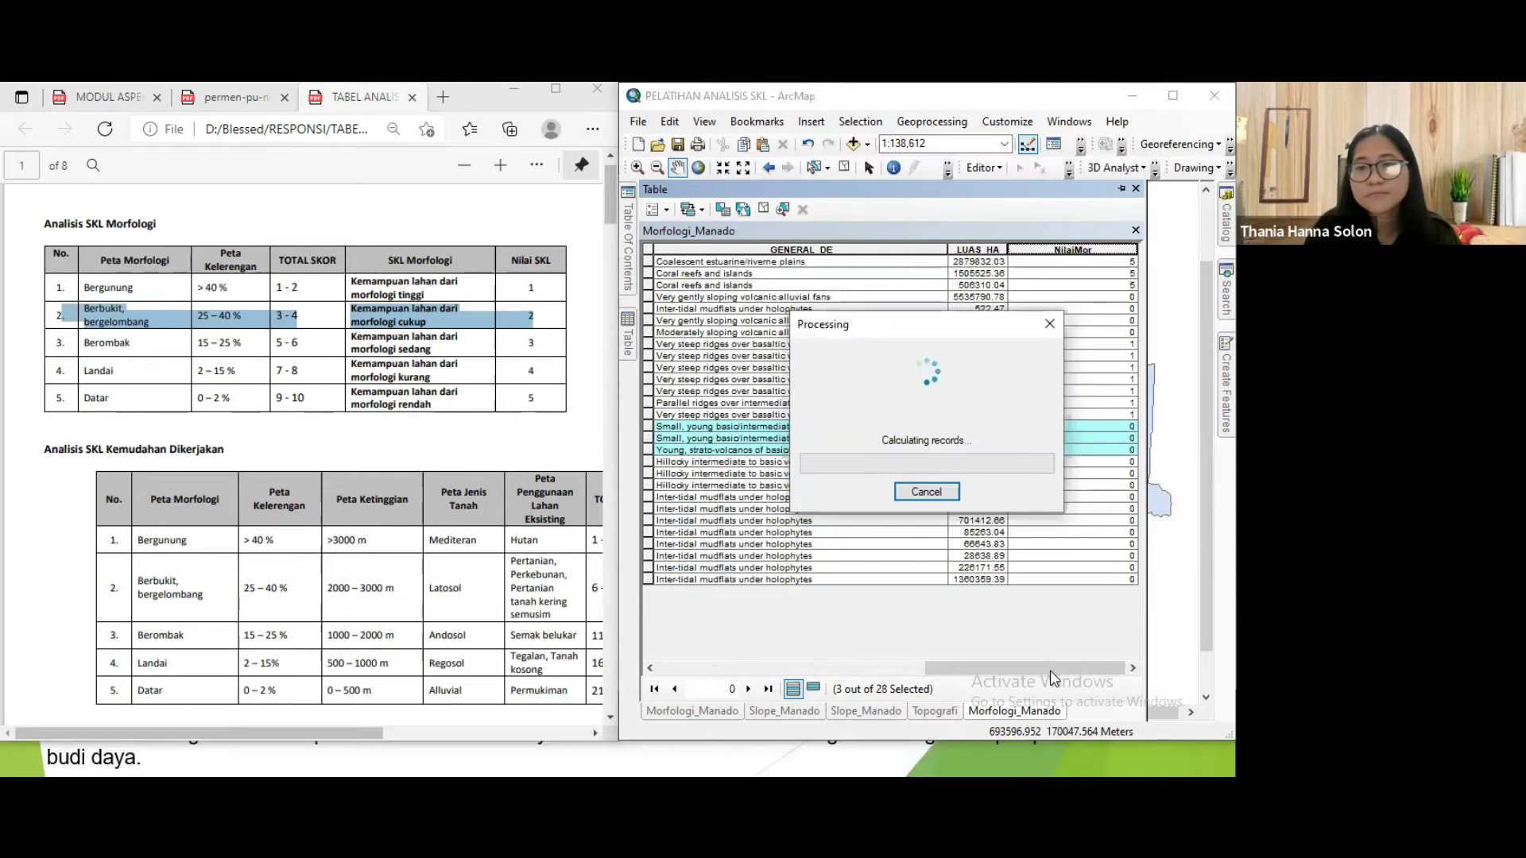
Select the eight Tidal Swamps records and check the Datar row in the PDF's SKL Morfologi table.
{"action": "left_click_drag", "start_coordinate": [1025, 669], "coordinate": [704, 691]}
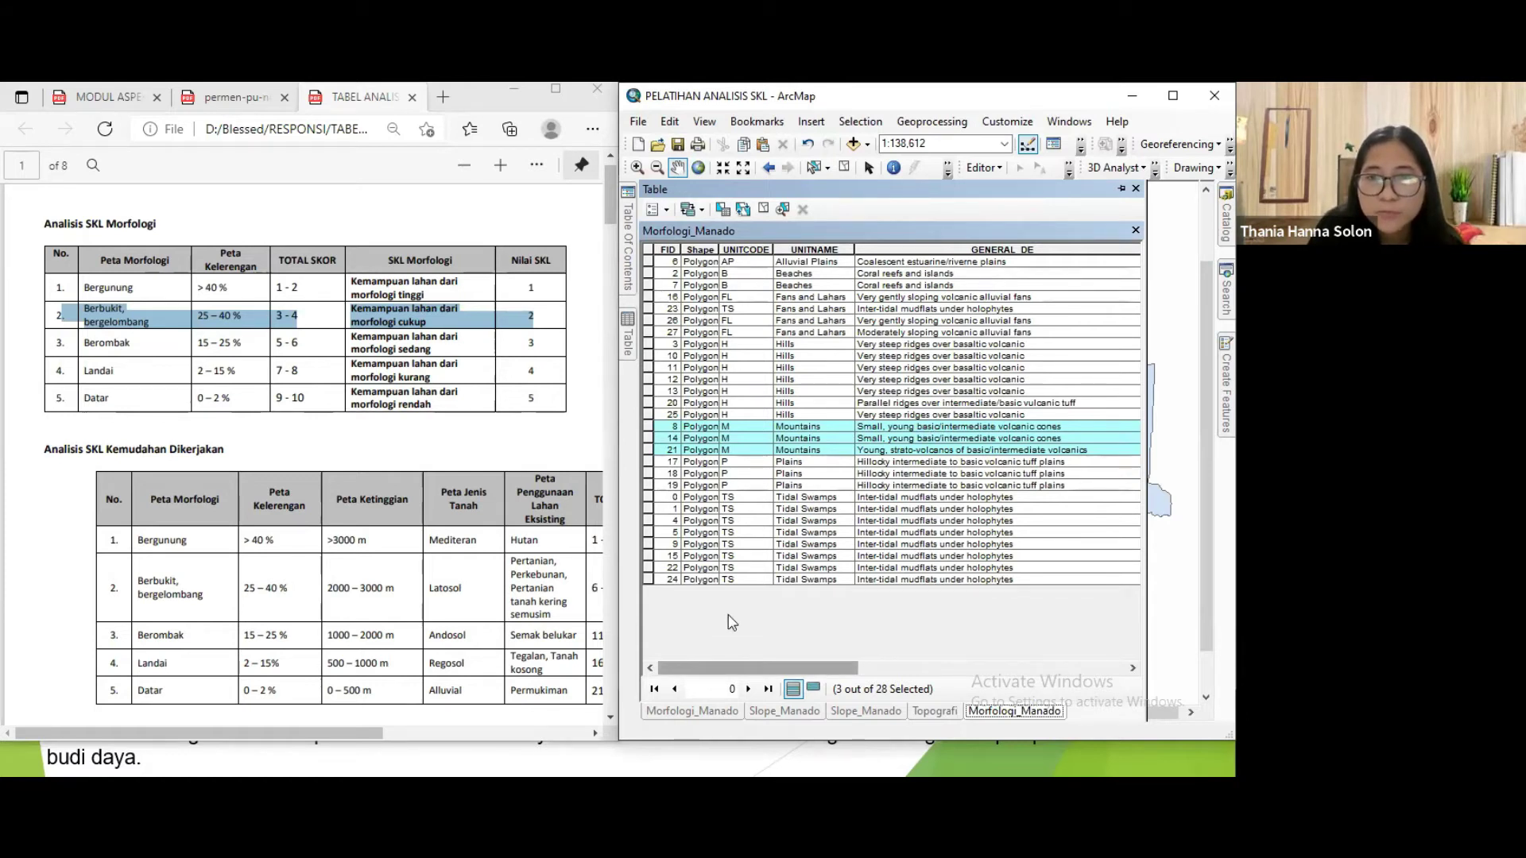
{"action": "left_click", "coordinate": [780, 499]}
{"action": "scroll", "coordinate": [780, 500], "scroll_direction": "right", "scroll_amount": 5}
{"action": "scroll", "coordinate": [786, 561], "scroll_direction": "left", "scroll_amount": 5}
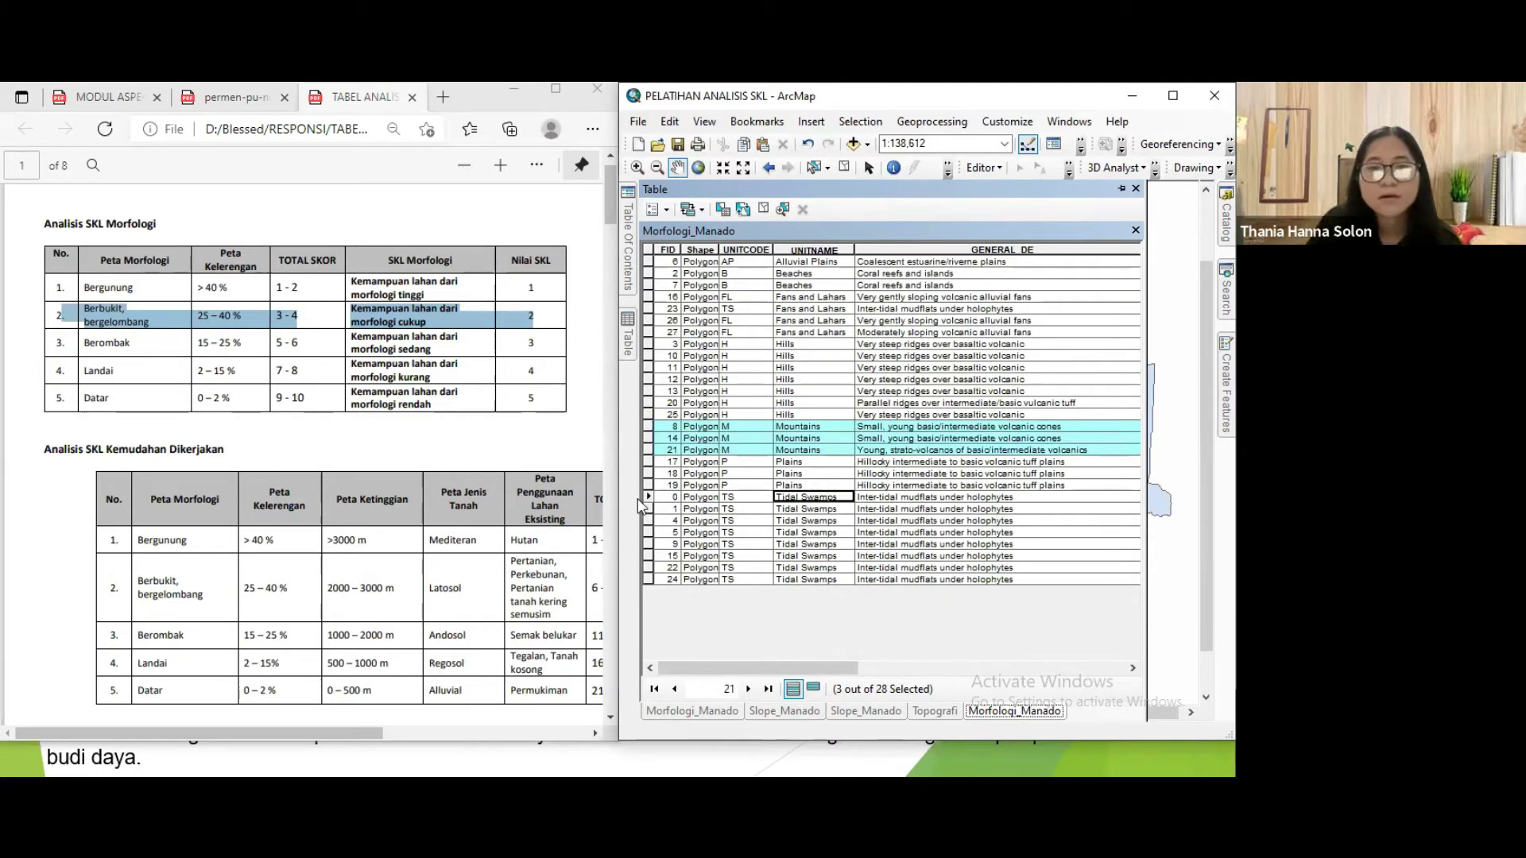
{"action": "left_click", "coordinate": [648, 579], "text": "shift"}
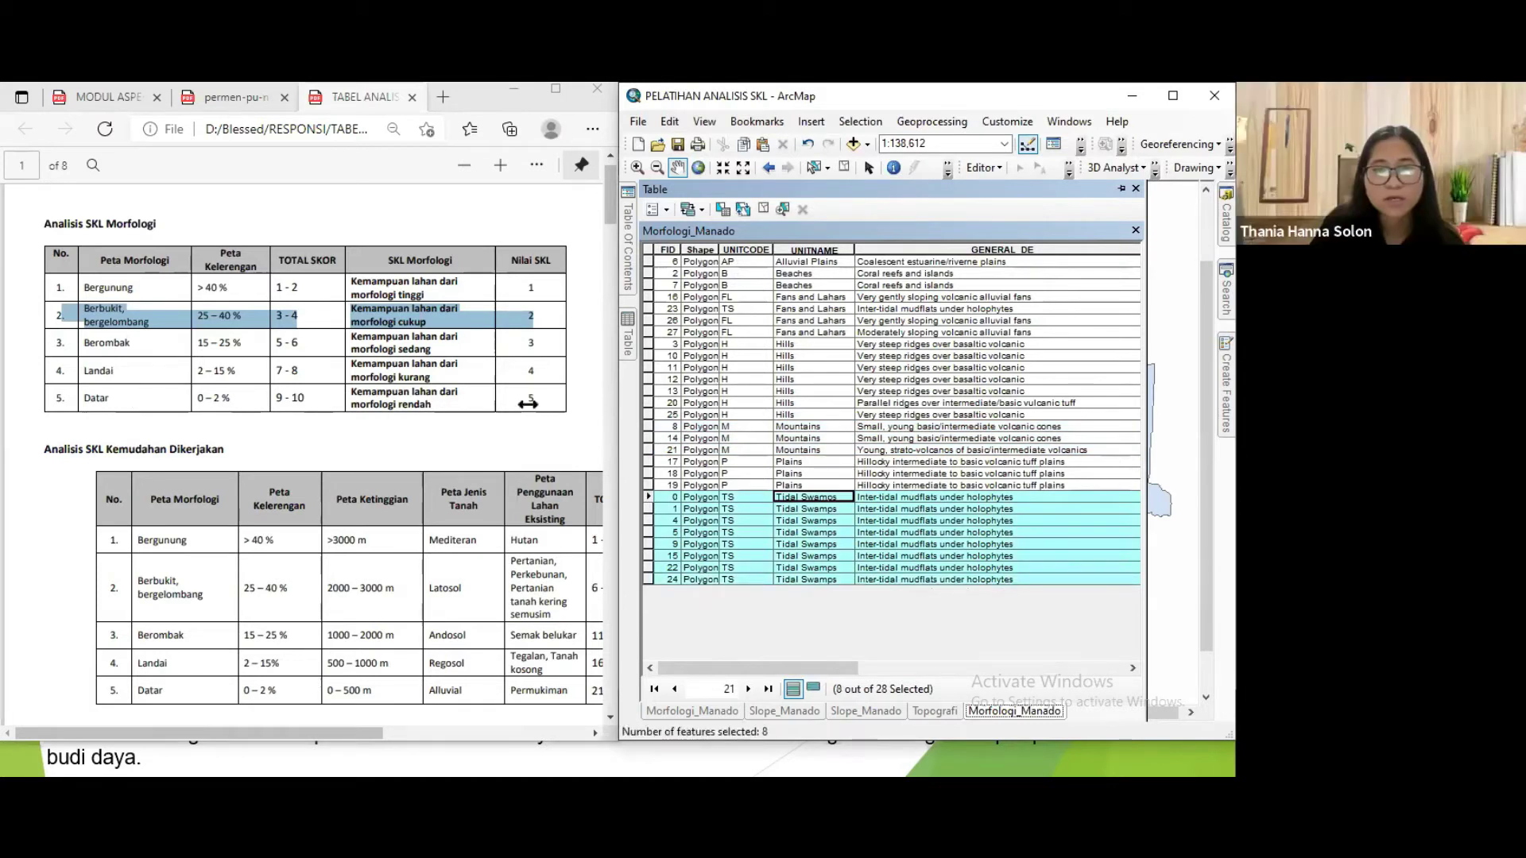
{"action": "left_click_drag", "start_coordinate": [528, 404], "coordinate": [84, 397]}
{"action": "left_click", "coordinate": [631, 327]}
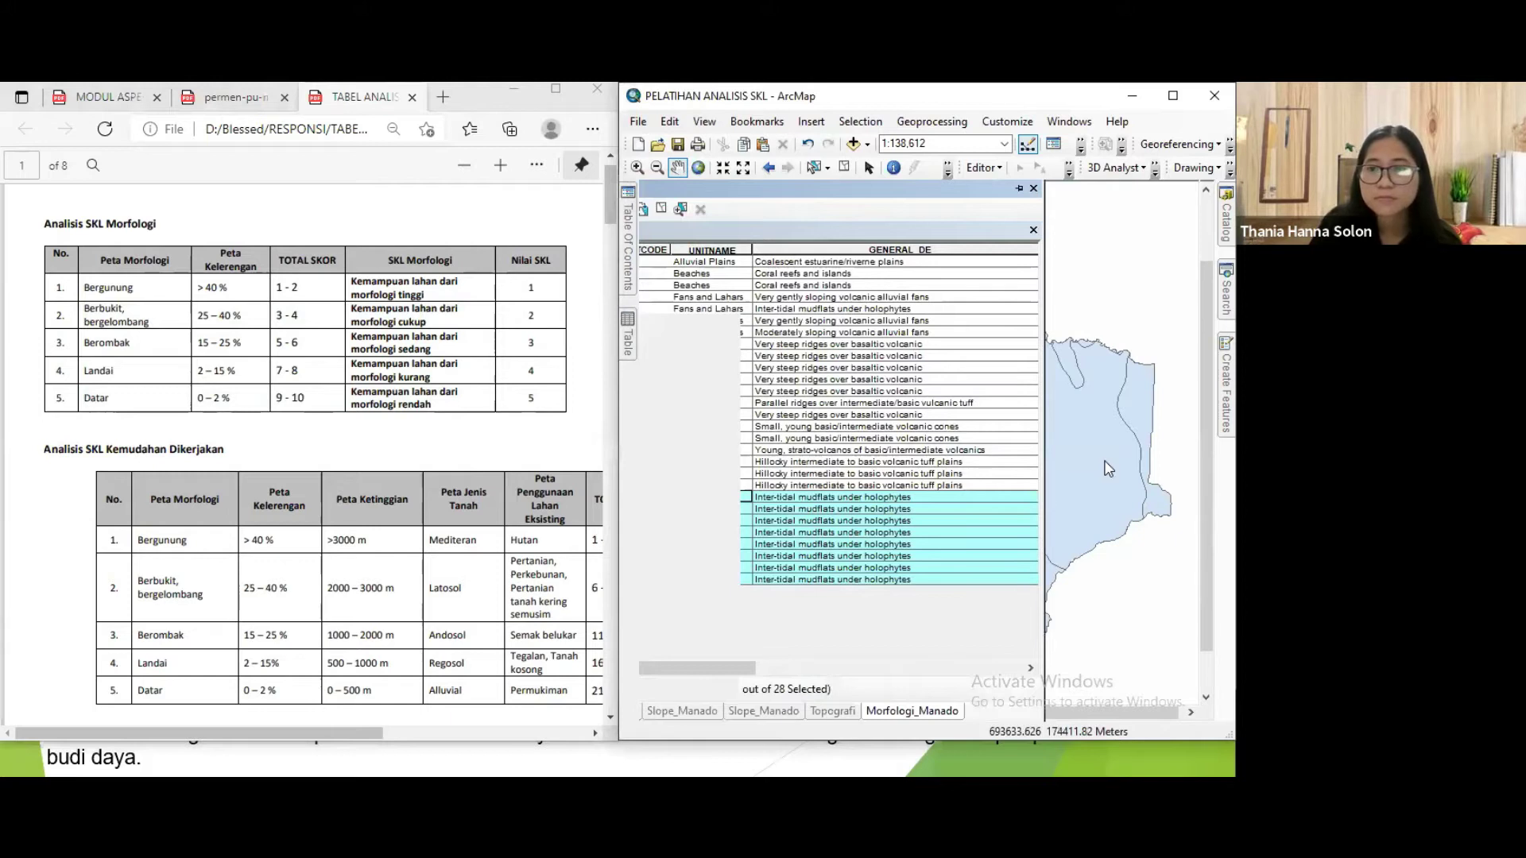
Use the Field Calculator to set NilaiMor to "5" for the selected Tidal Swamps records.
{"action": "left_click", "coordinate": [1112, 359]}
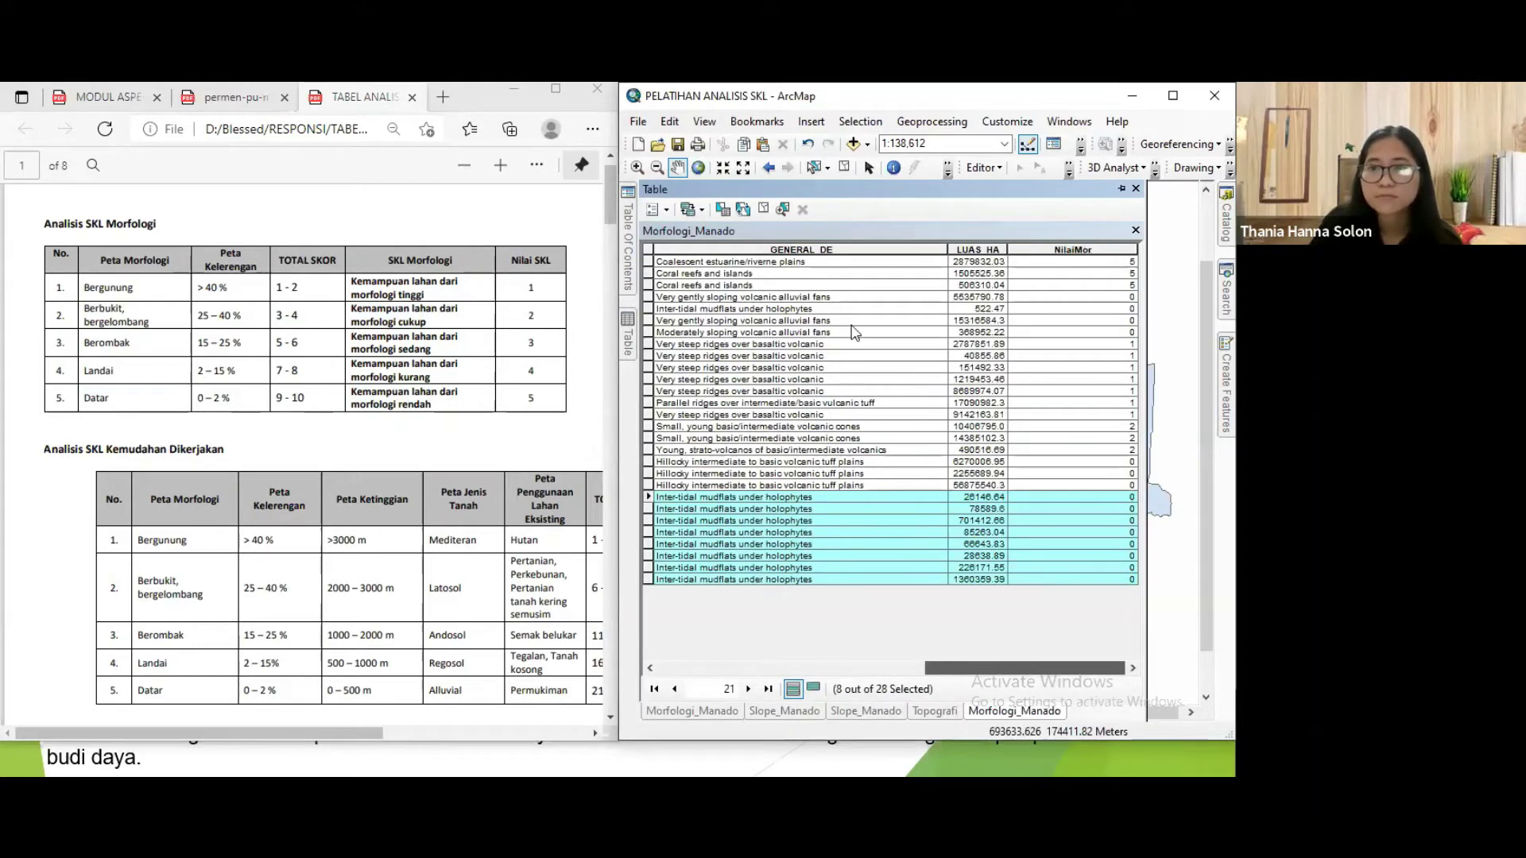
{"action": "left_click", "coordinate": [807, 463]}
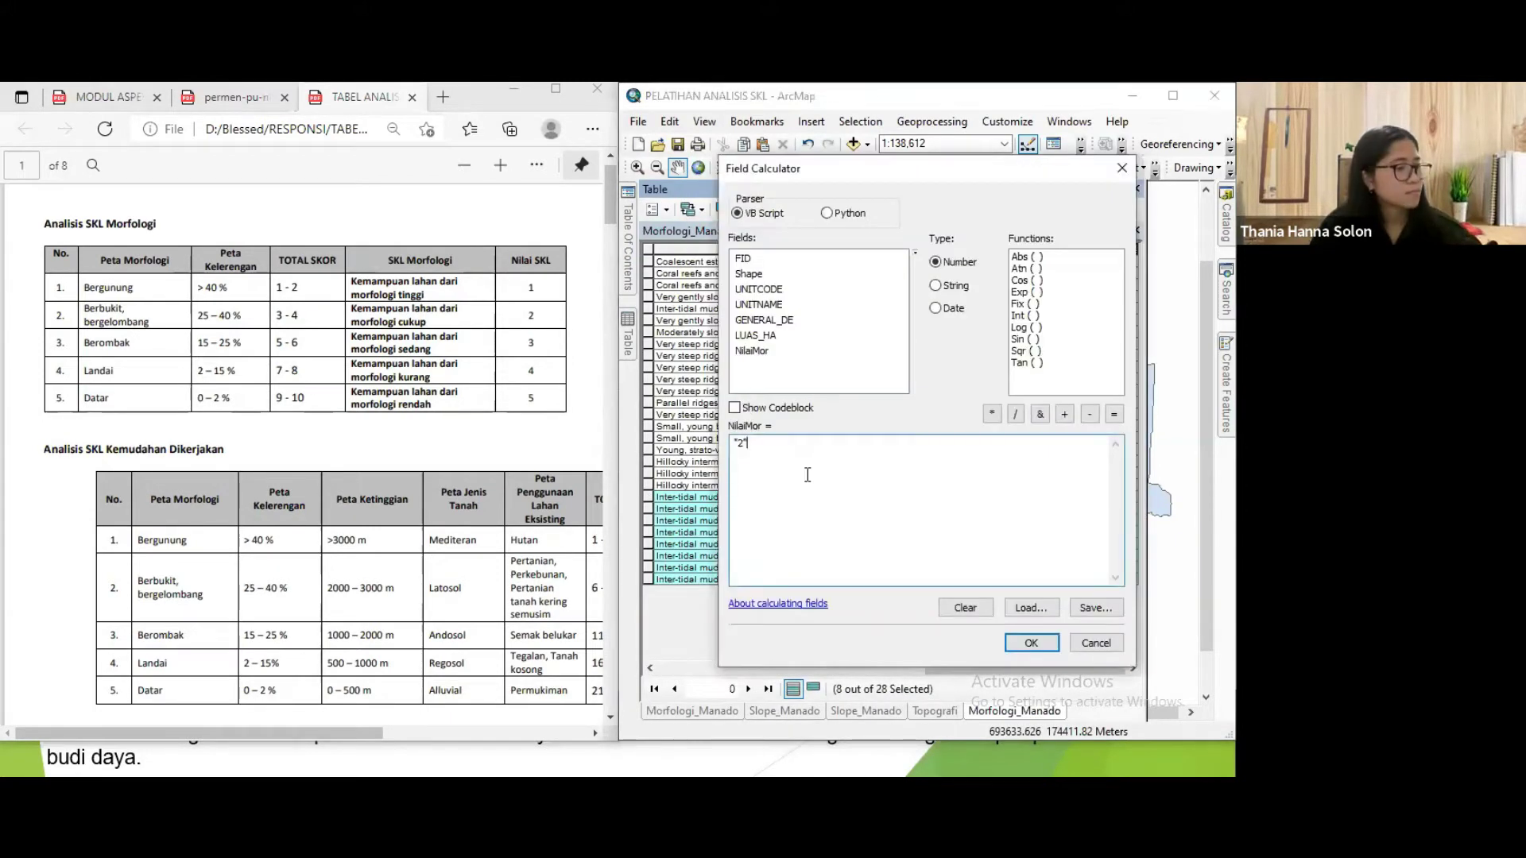
{"action": "key", "text": "Left"}
{"action": "key", "text": "BackSpace"}
{"action": "type", "text": "5"}
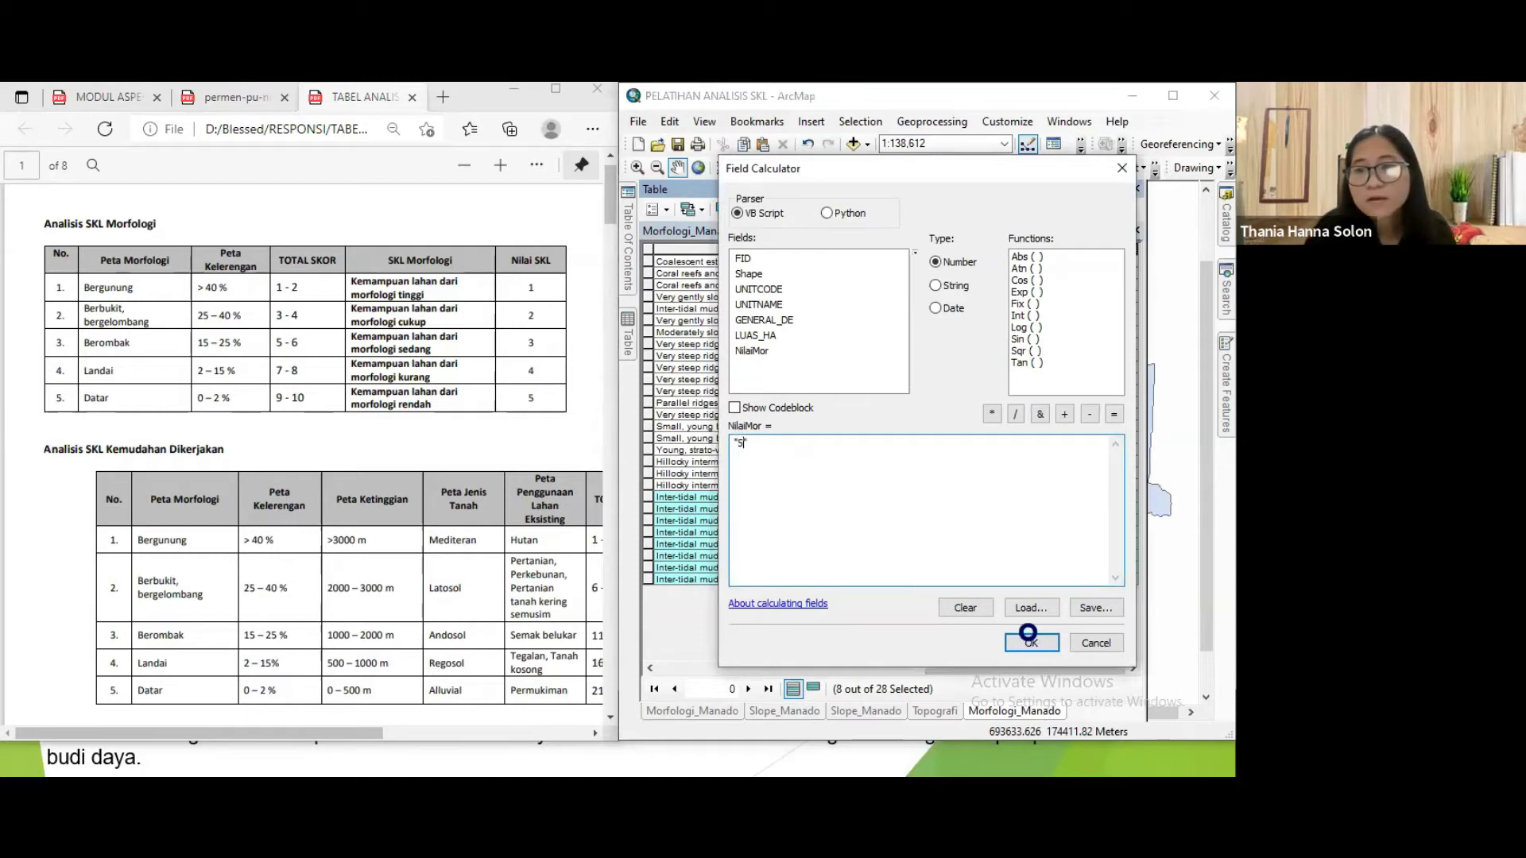
{"action": "left_click", "coordinate": [1030, 640]}
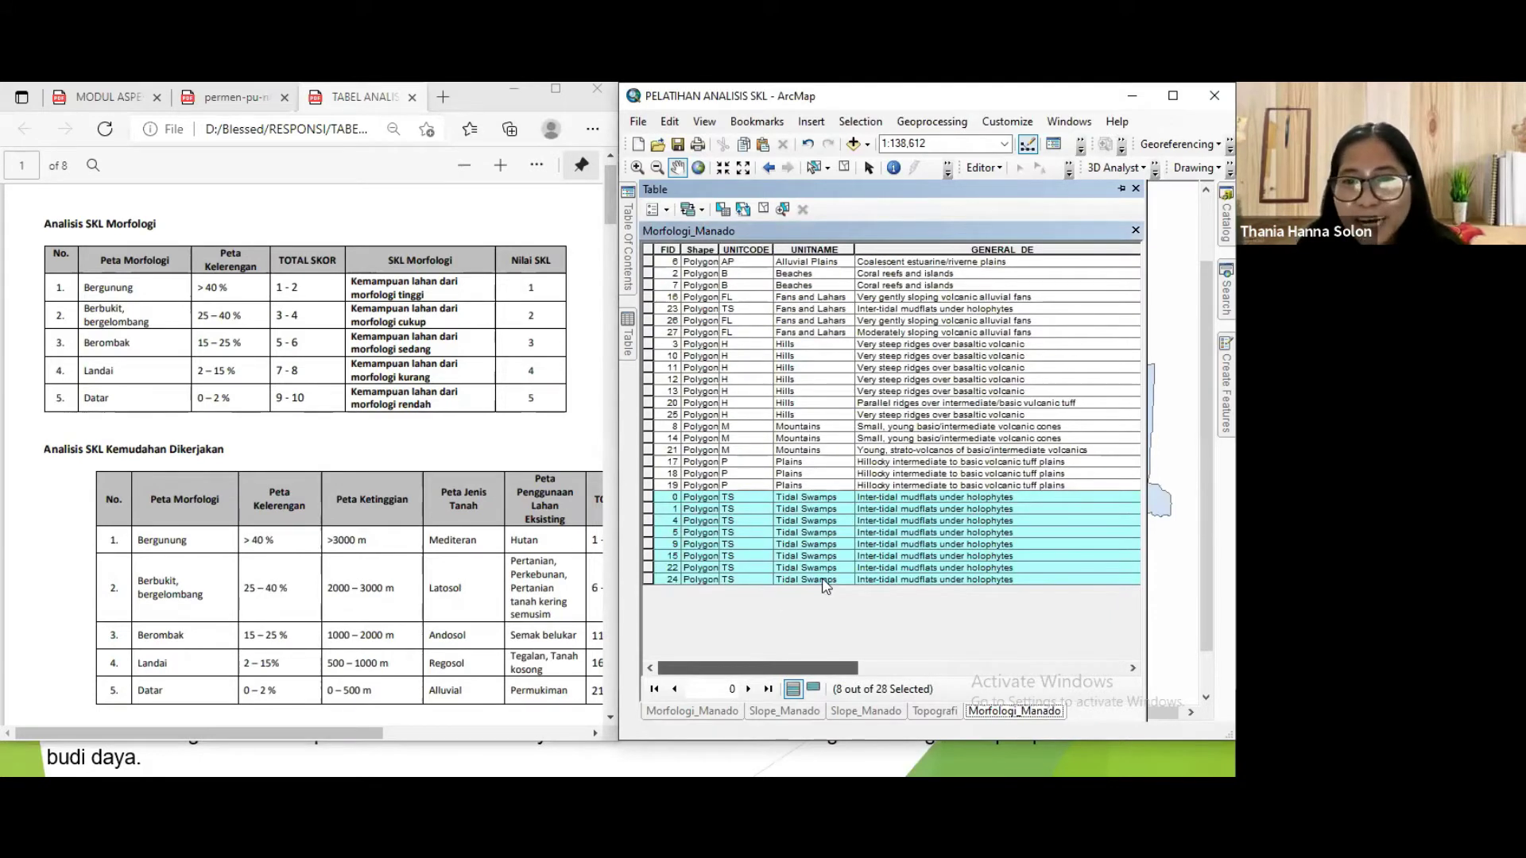
Review the Fans and Lahars and Plains records, comparing their unit names and general descriptions.
{"action": "scroll", "coordinate": [822, 586], "scroll_direction": "right", "scroll_amount": 5}
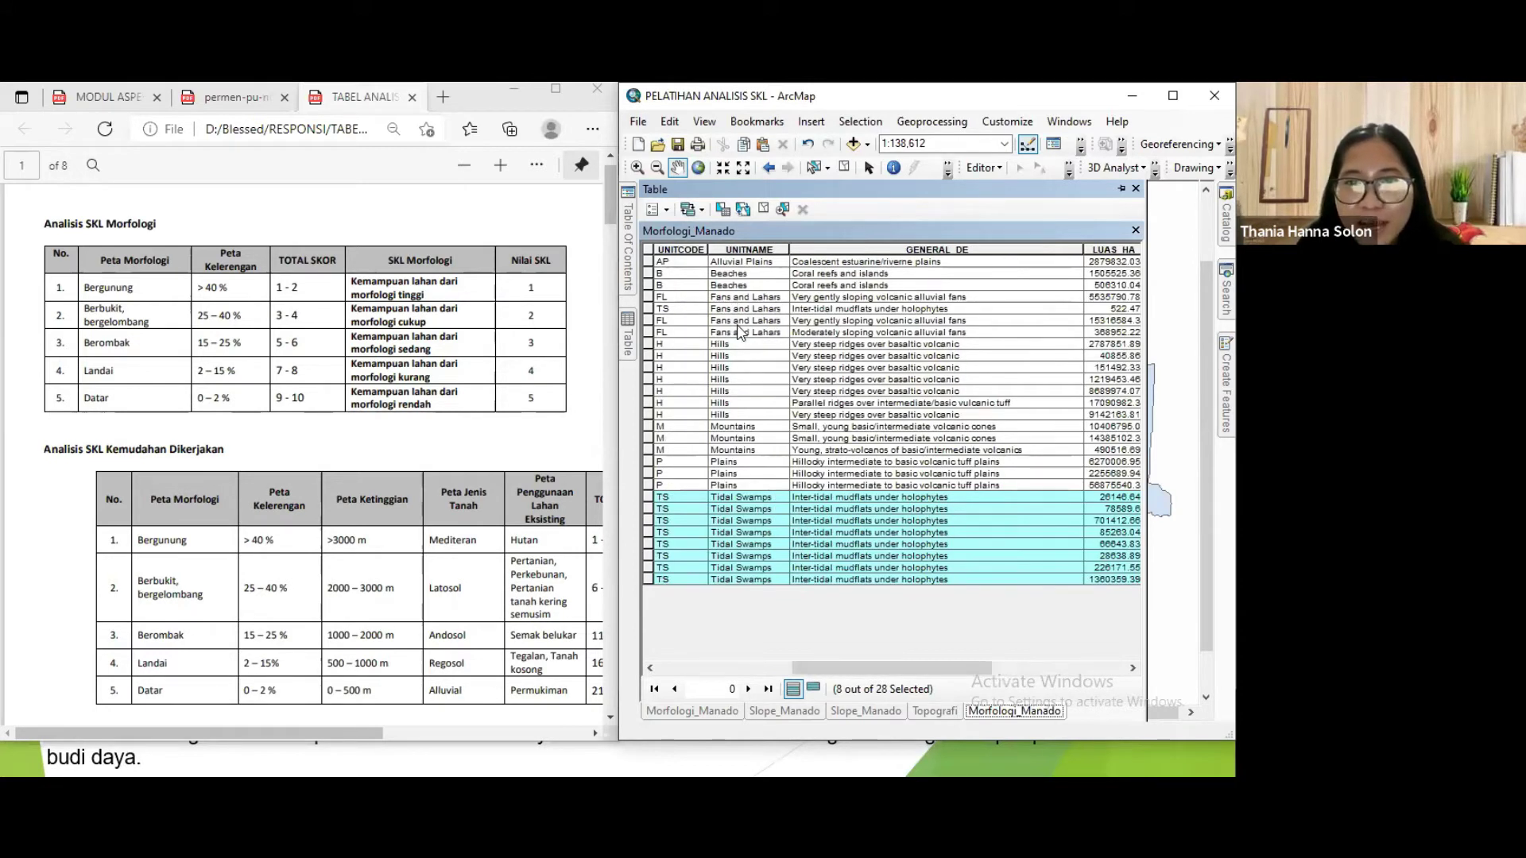
{"action": "left_click", "coordinate": [739, 329]}
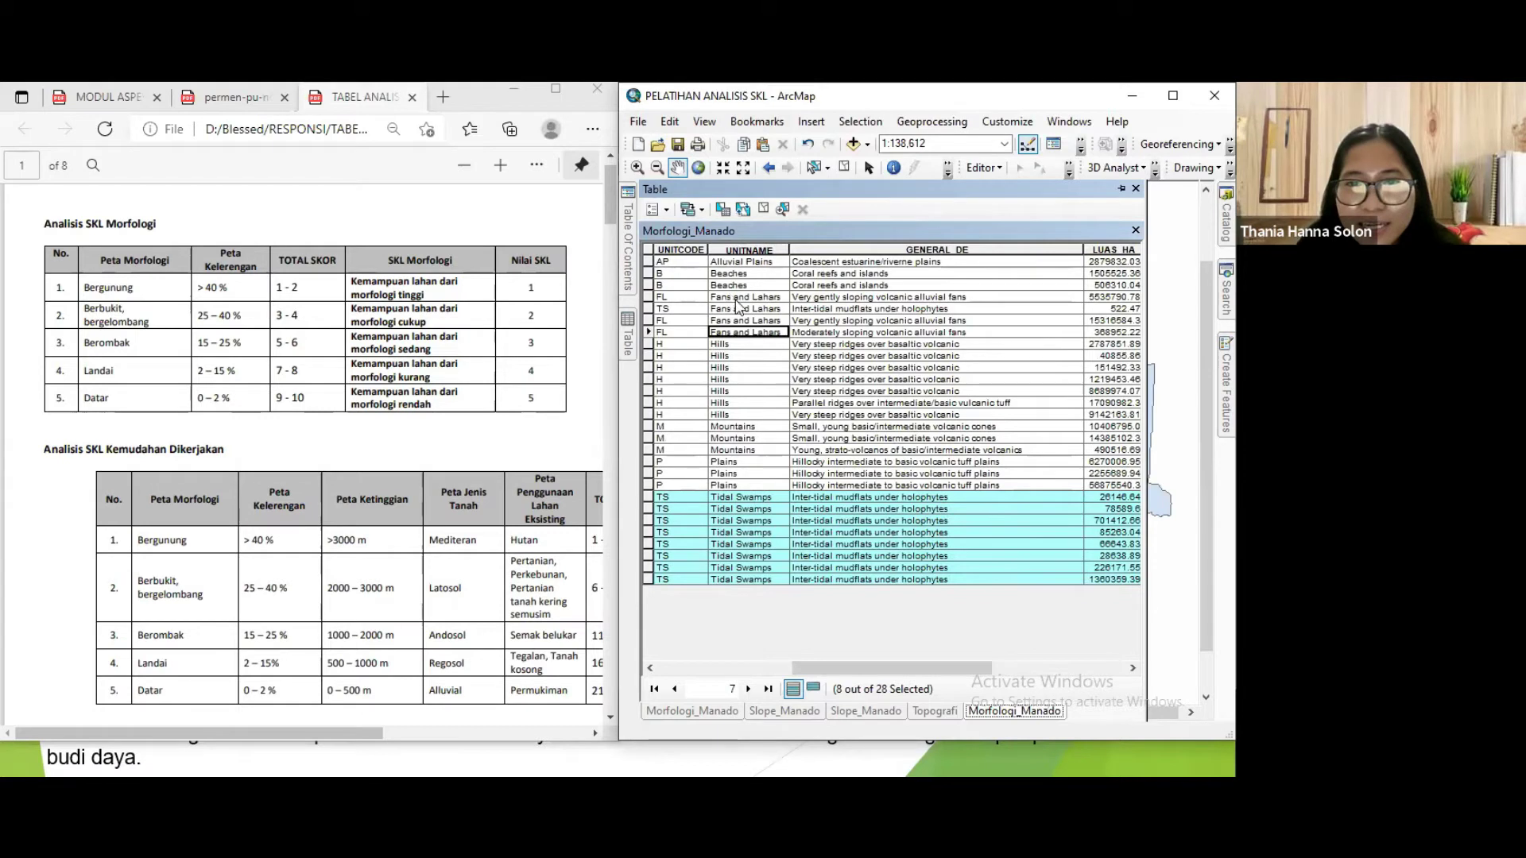
{"action": "left_click", "coordinate": [715, 486]}
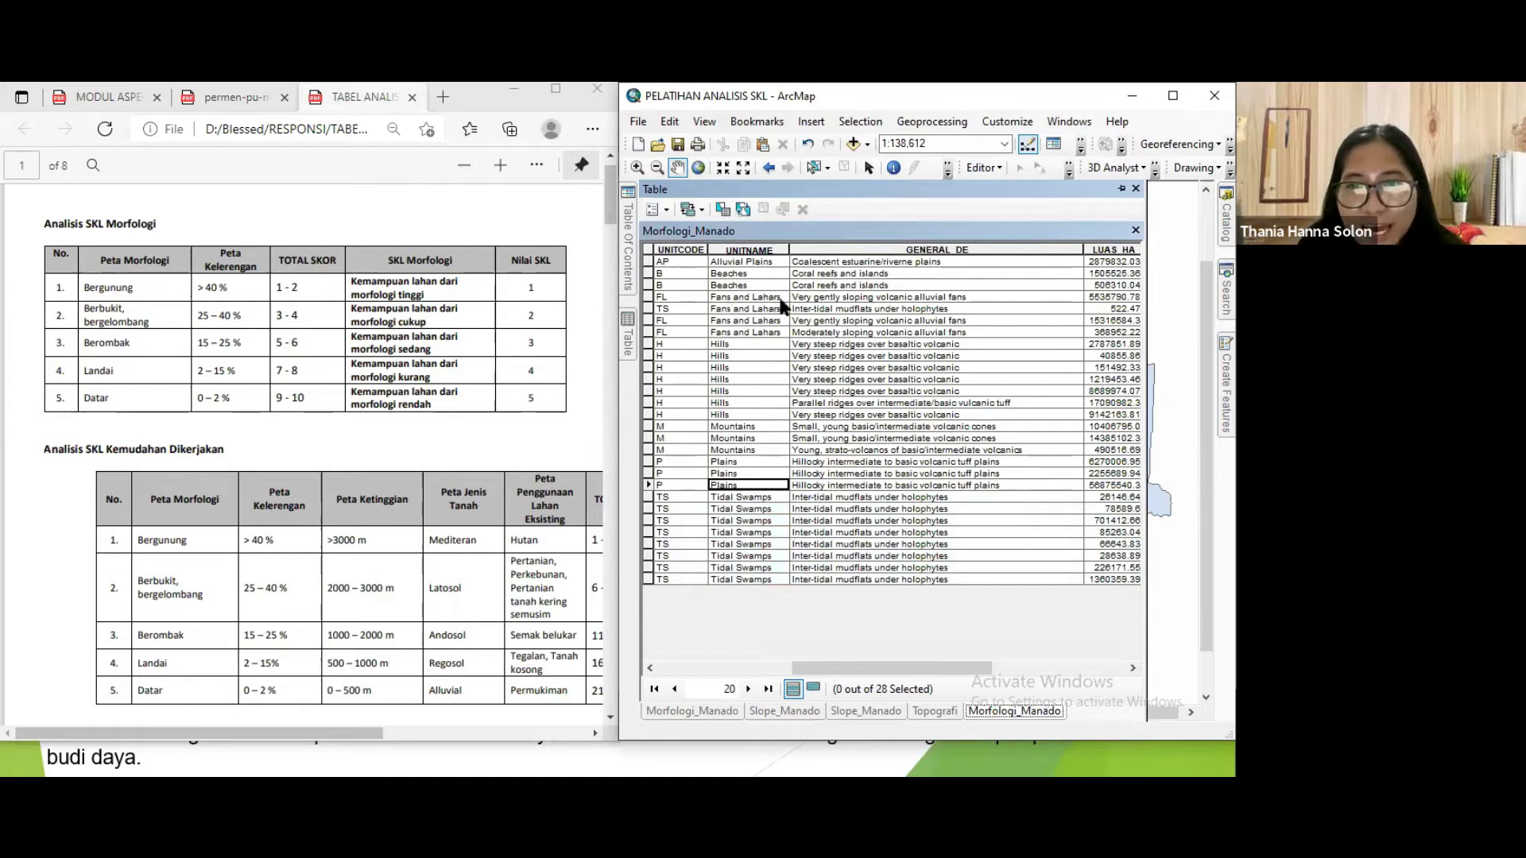
{"action": "left_click", "coordinate": [781, 298]}
{"action": "mouse_move", "coordinate": [881, 674]}
{"action": "left_mouse_down"}
{"action": "mouse_move", "coordinate": [1107, 638]}
{"action": "mouse_move", "coordinate": [1042, 668]}
{"action": "mouse_move", "coordinate": [874, 676]}
{"action": "left_mouse_up"}
{"action": "scroll", "coordinate": [739, 475], "scroll_direction": "left", "scroll_amount": 3}
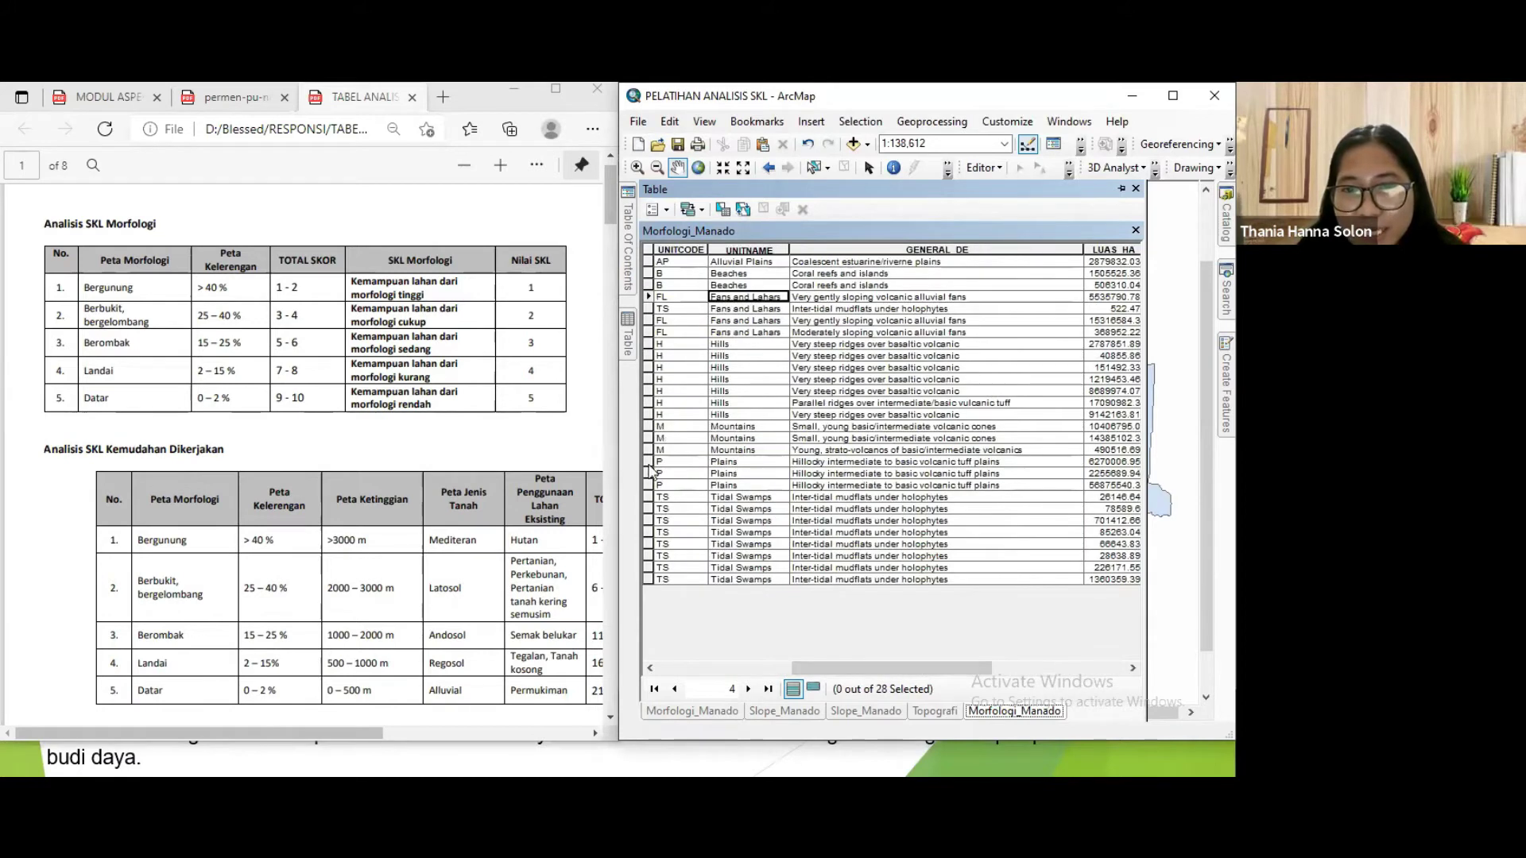
{"action": "left_click_drag", "start_coordinate": [648, 462], "coordinate": [650, 477]}
{"action": "left_click_drag", "start_coordinate": [971, 668], "coordinate": [1126, 651]}
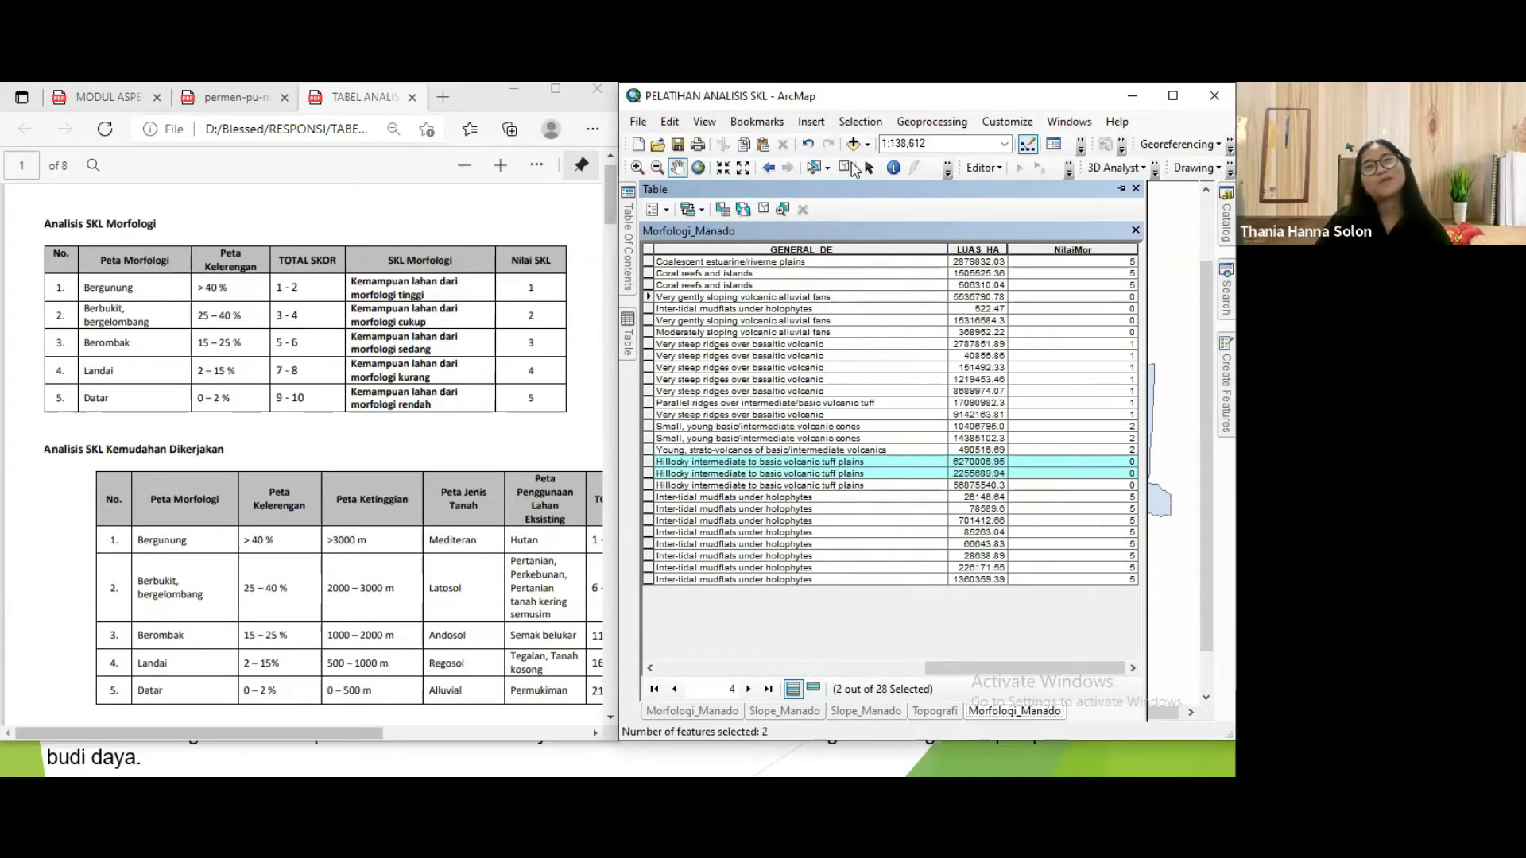
{"action": "left_click_drag", "start_coordinate": [1003, 669], "coordinate": [798, 669]}
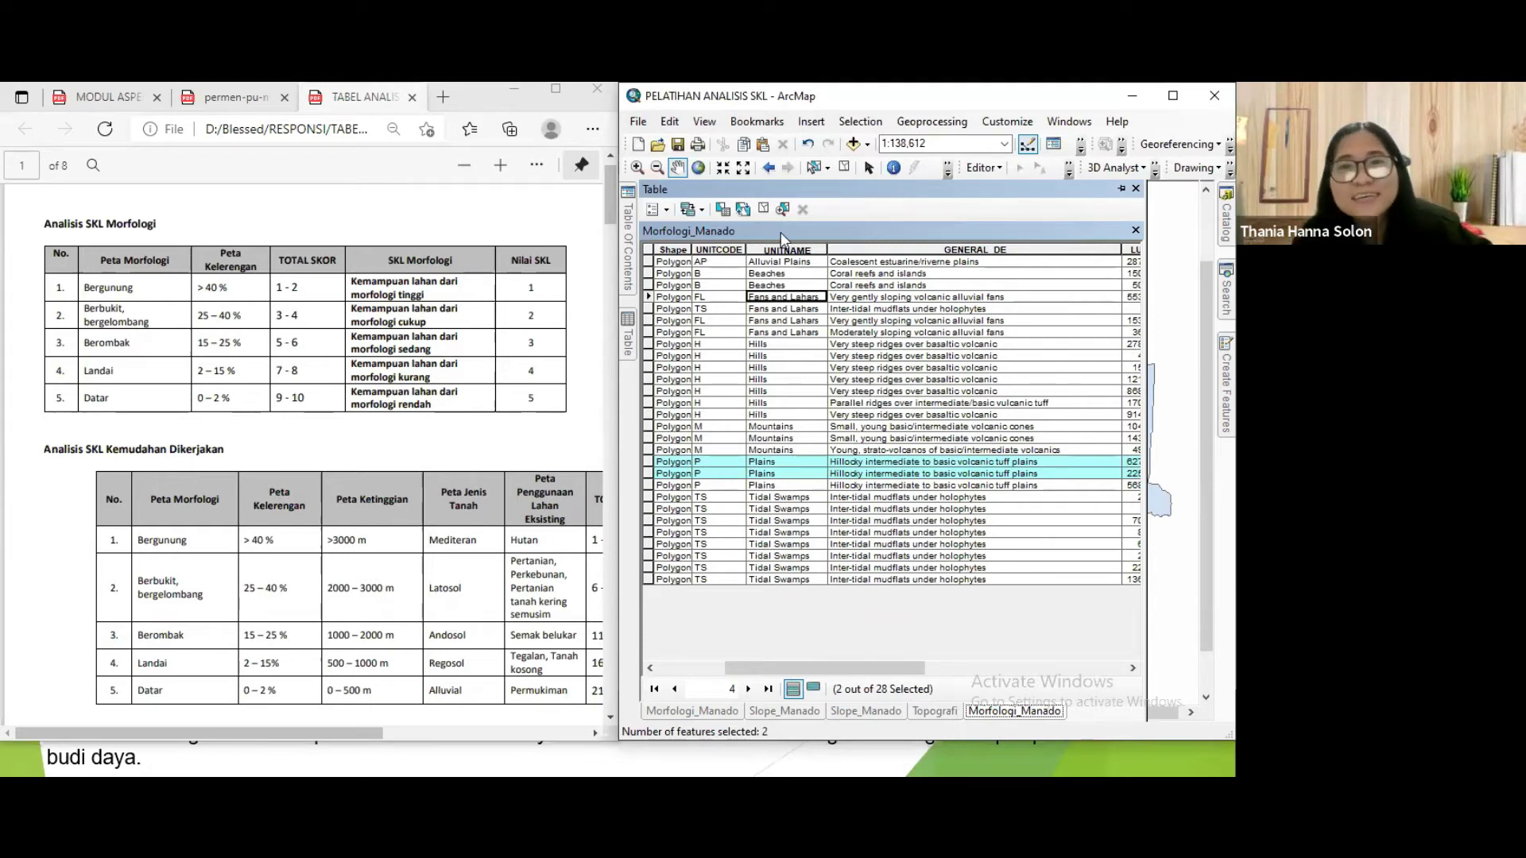
{"action": "left_click", "coordinate": [775, 556]}
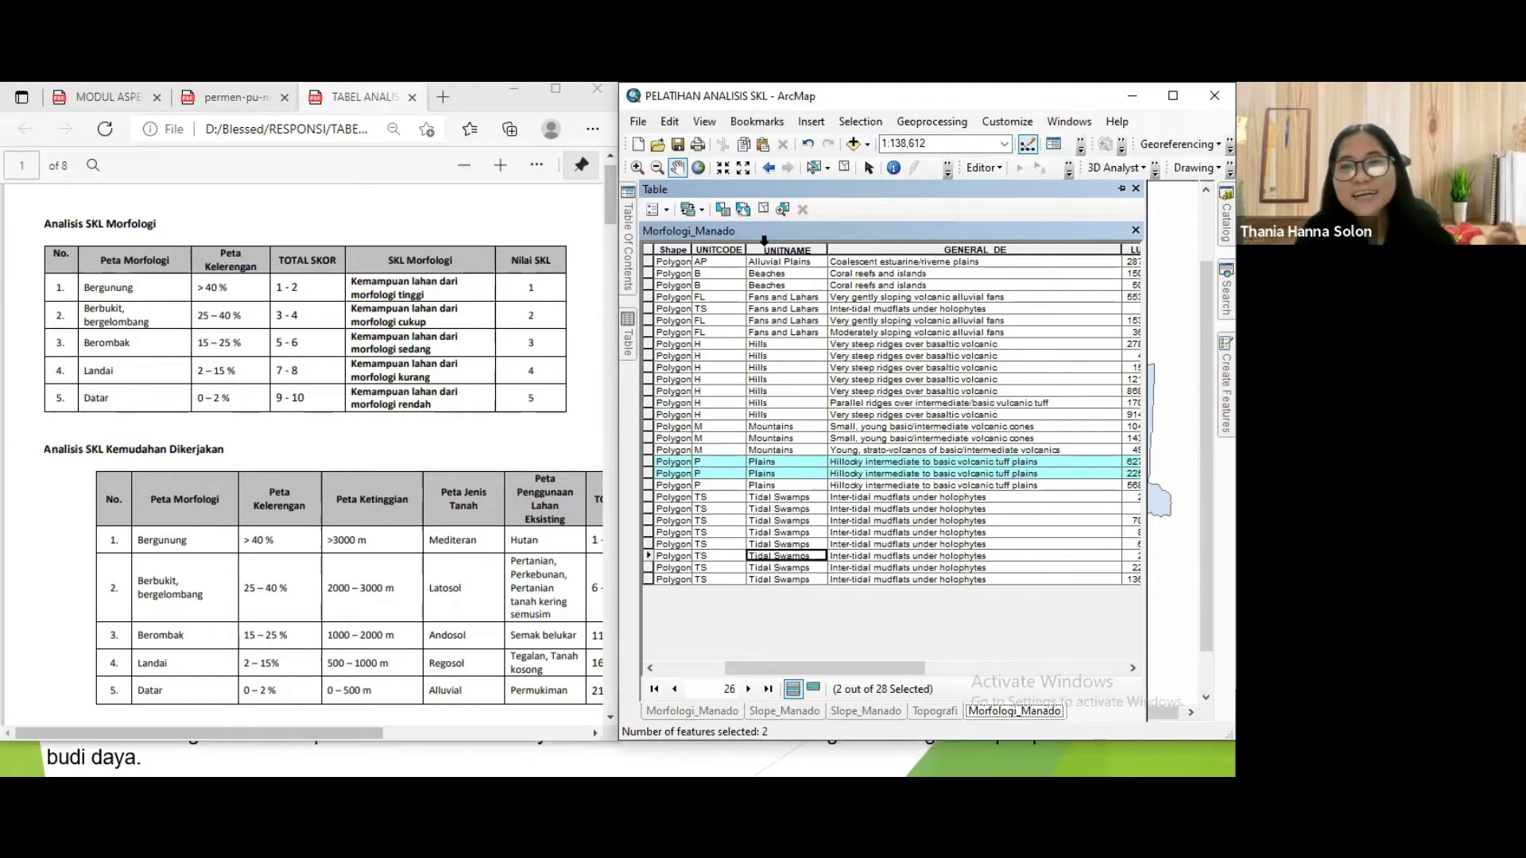
{"action": "left_click", "coordinate": [763, 209]}
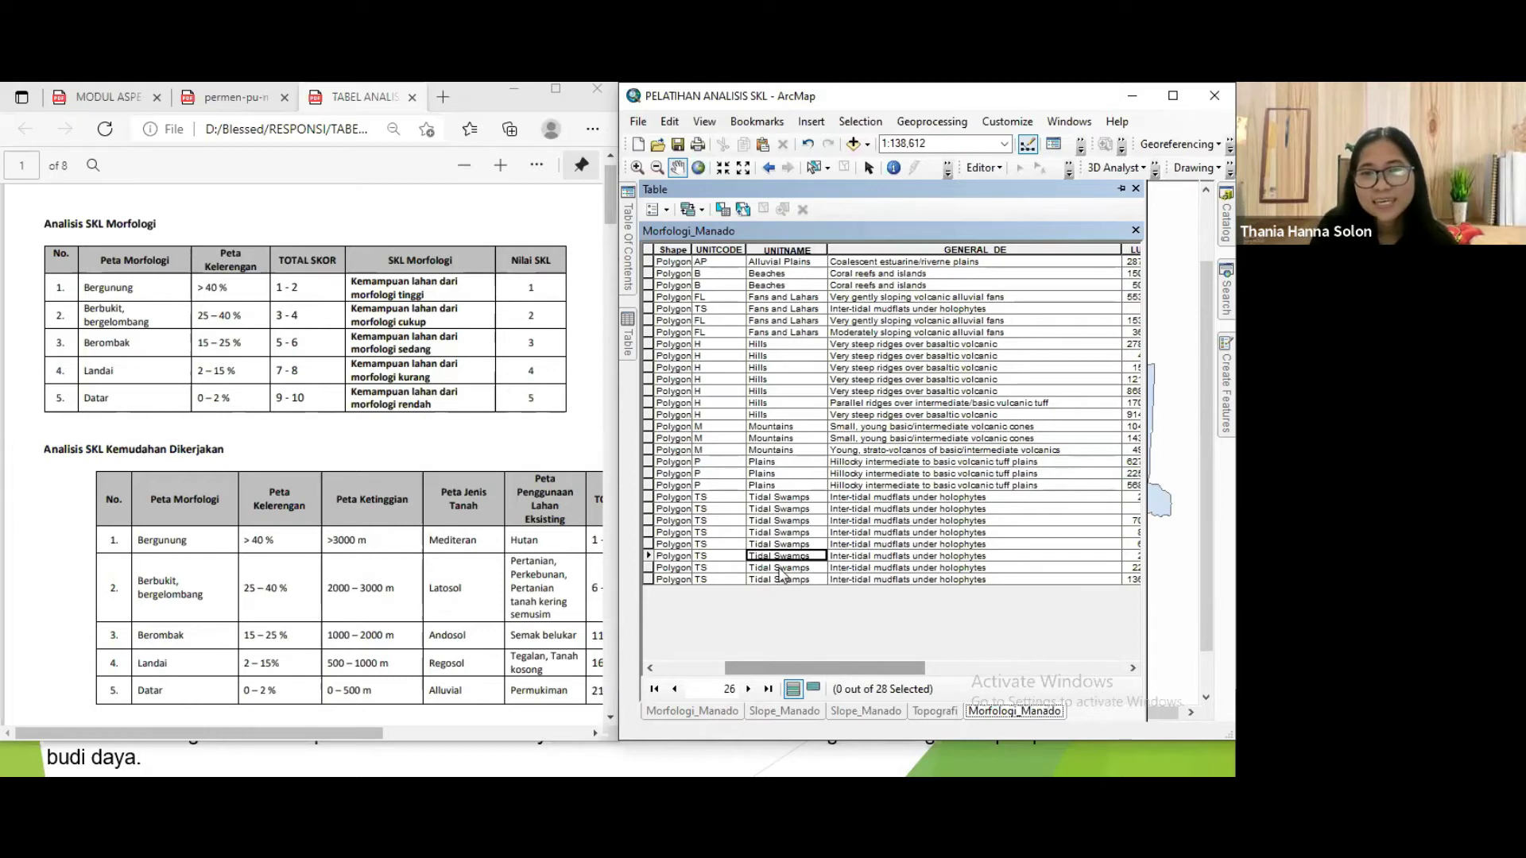
Select all Fans and Lahars and Plains records in the Morfologi_Manado table.
{"action": "left_click_drag", "start_coordinate": [650, 297], "coordinate": [650, 333]}
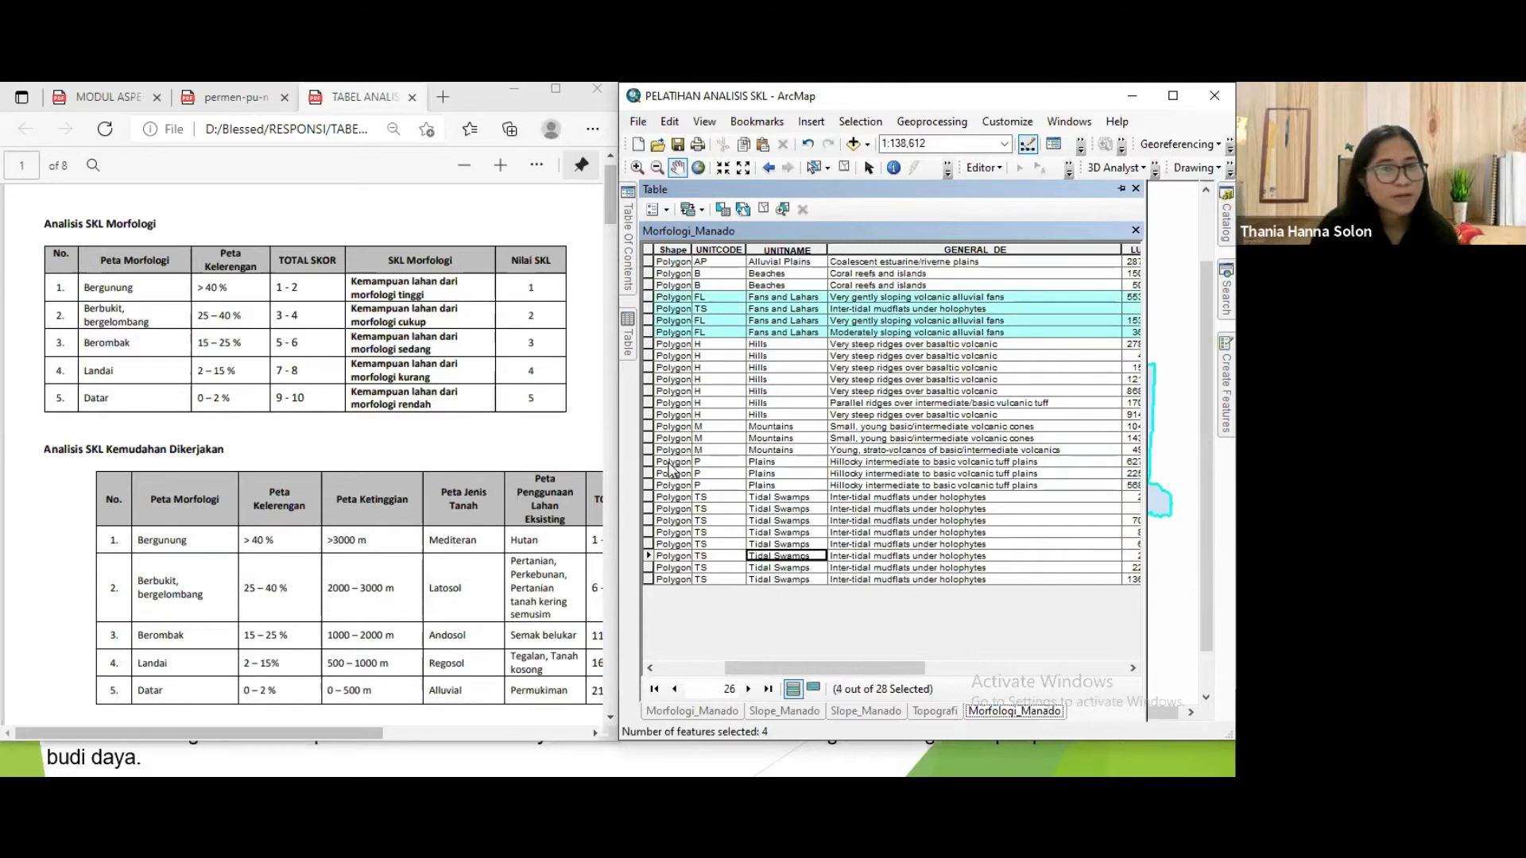
{"action": "left_click_drag", "start_coordinate": [648, 466], "coordinate": [649, 485]}
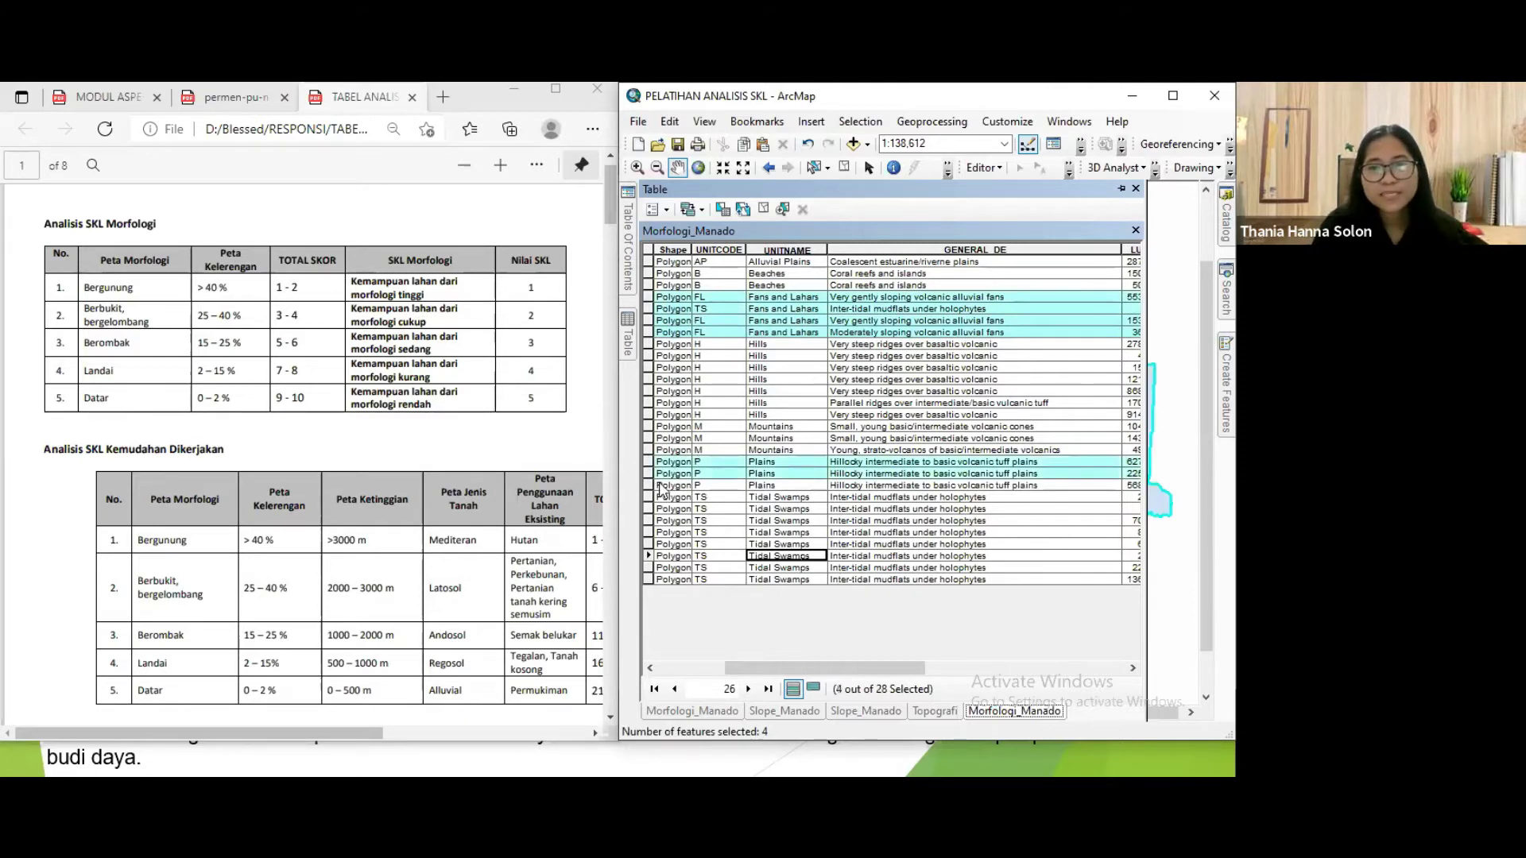
{"action": "left_click", "coordinate": [980, 670]}
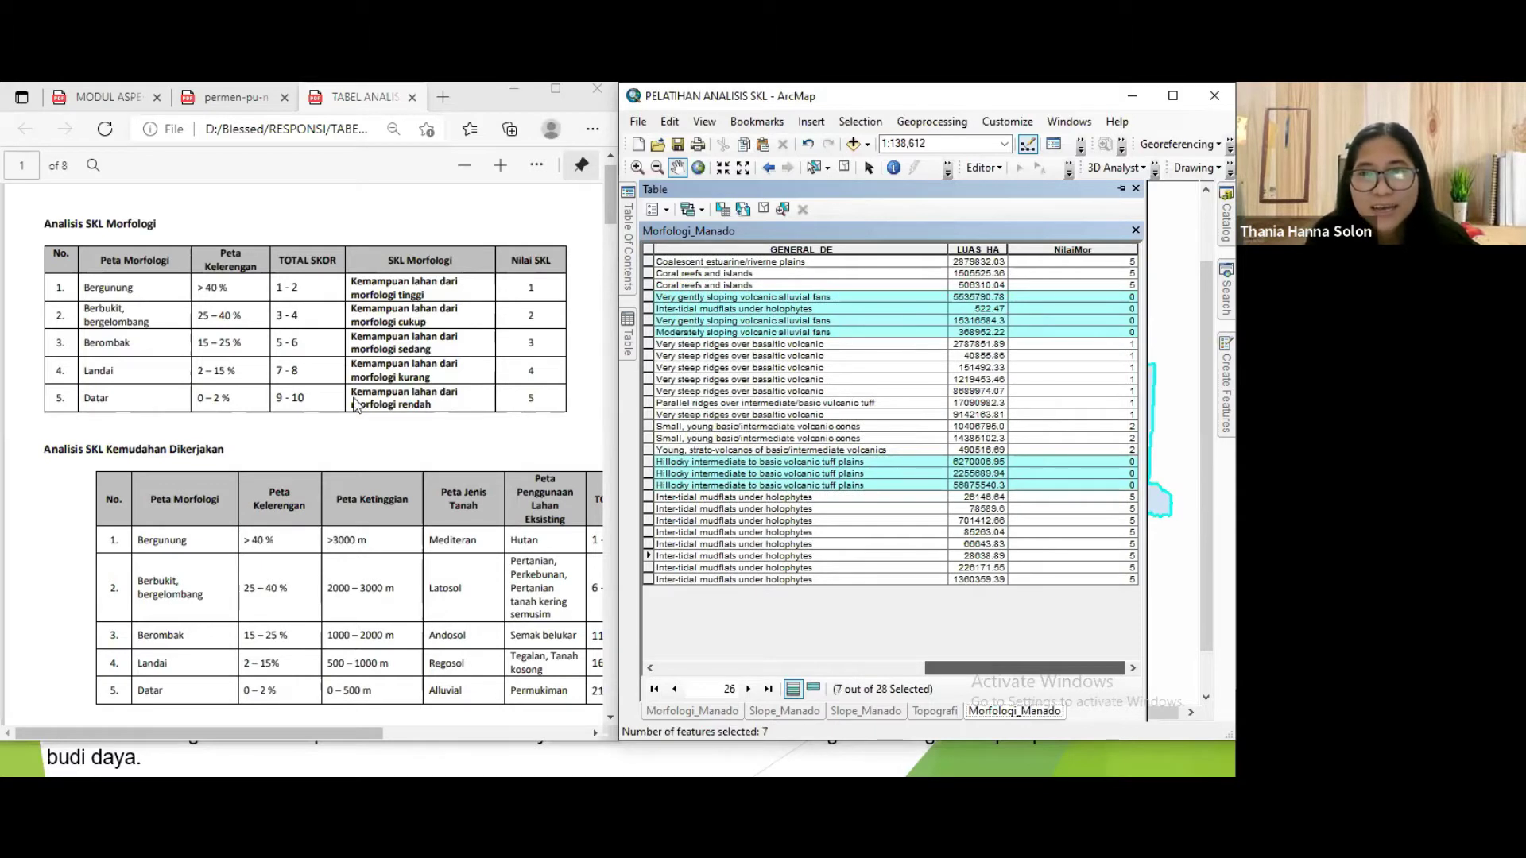
Use the Field Calculator to set NilaiMor to "5" for the selected Fans and Lahars and Plains records.
{"action": "right_click", "coordinate": [1065, 250]}
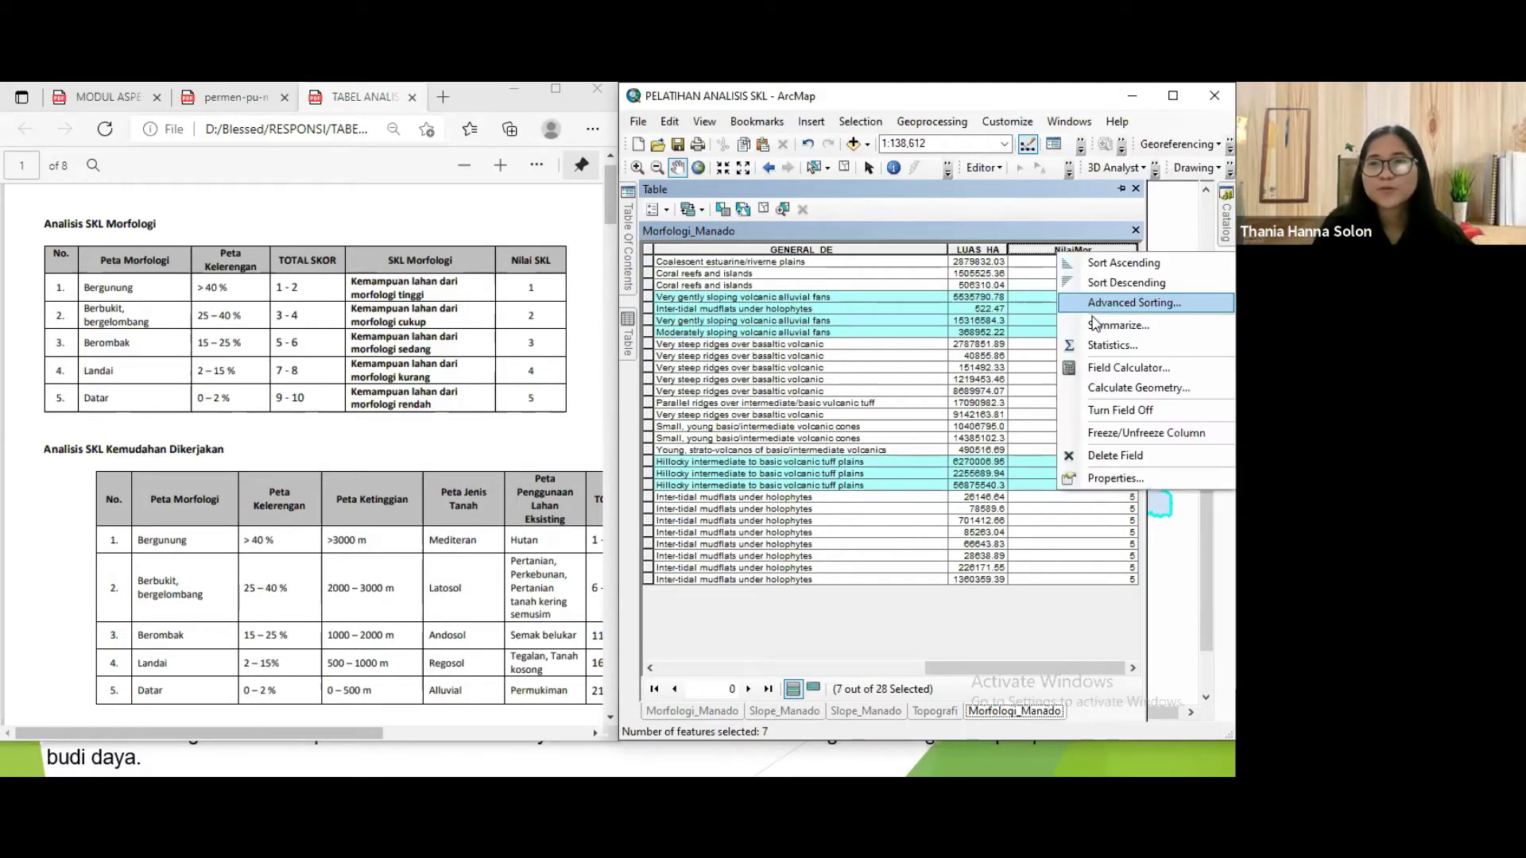
{"action": "key", "text": "Down"}
{"action": "key", "text": "Down"}
{"action": "key", "text": "Down"}
{"action": "key", "text": "Return"}
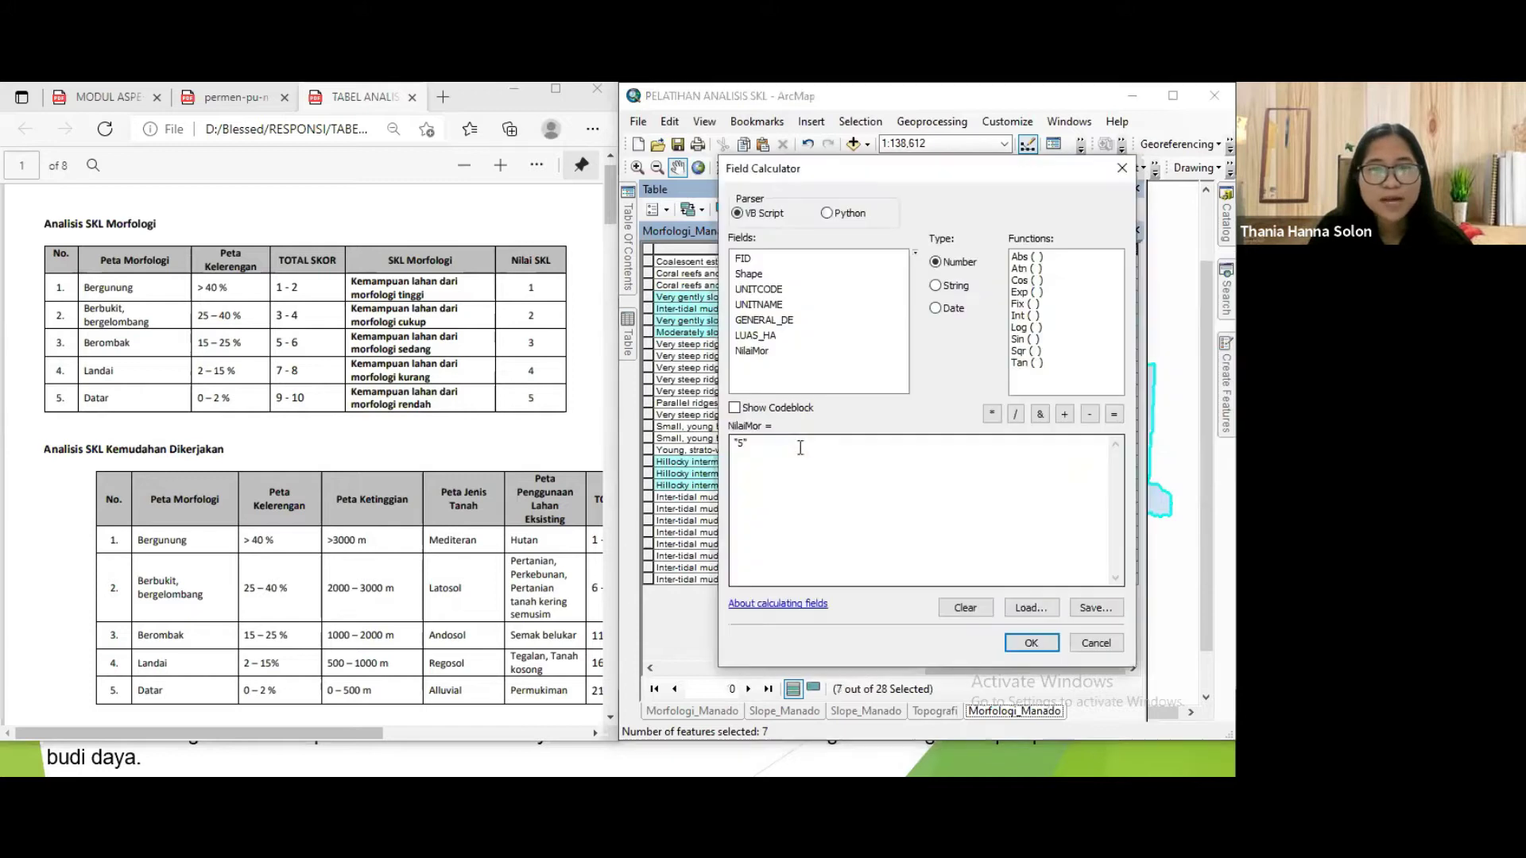
{"action": "left_click", "coordinate": [1031, 643]}
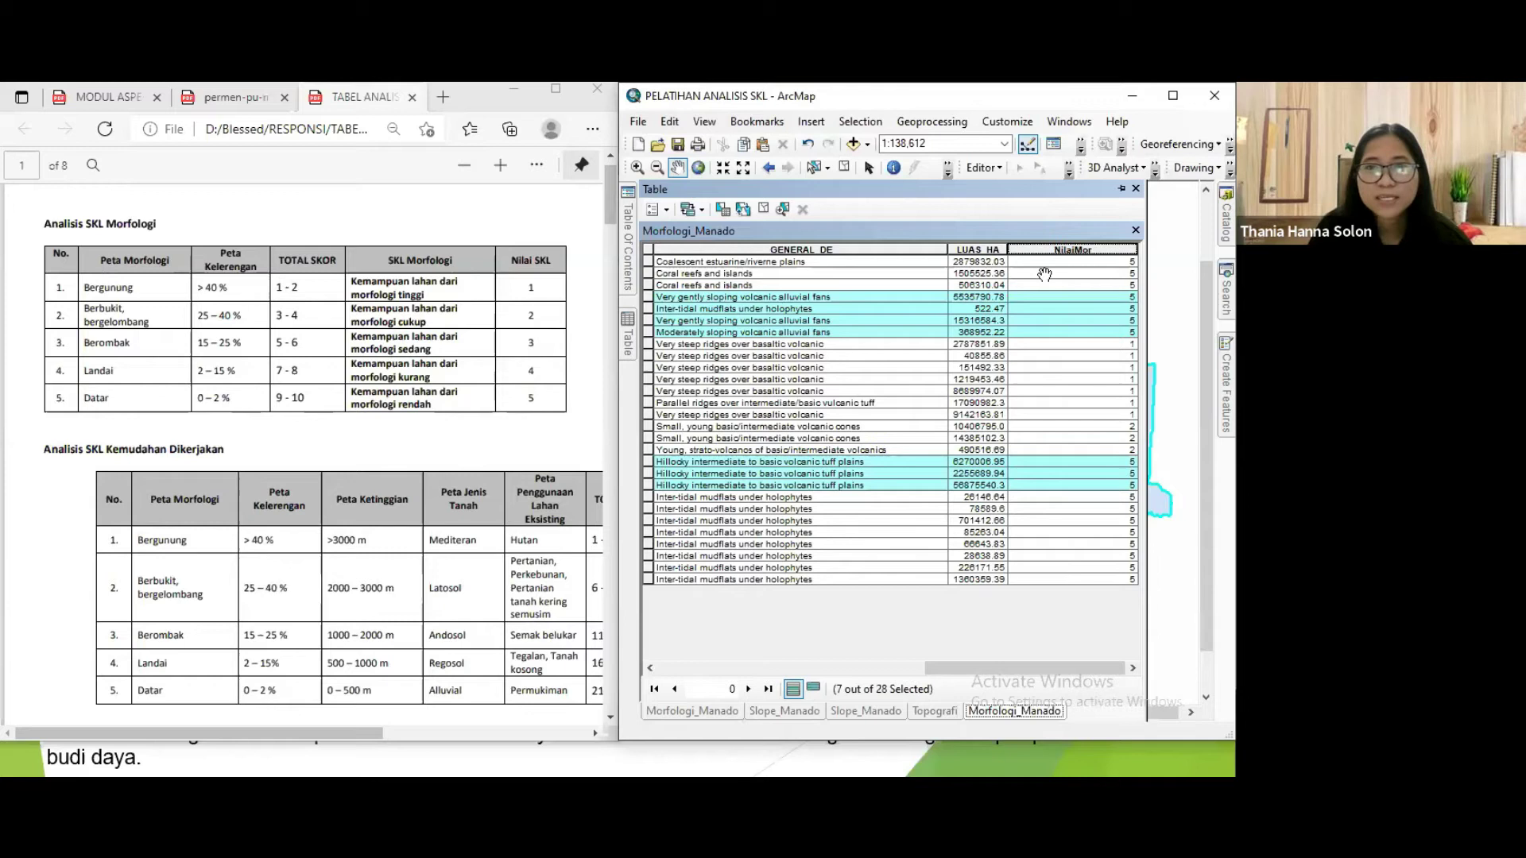
Clear the record selection in the Morfologi_Manado table and collapse the table window to reveal the map.
{"action": "left_click", "coordinate": [624, 320]}
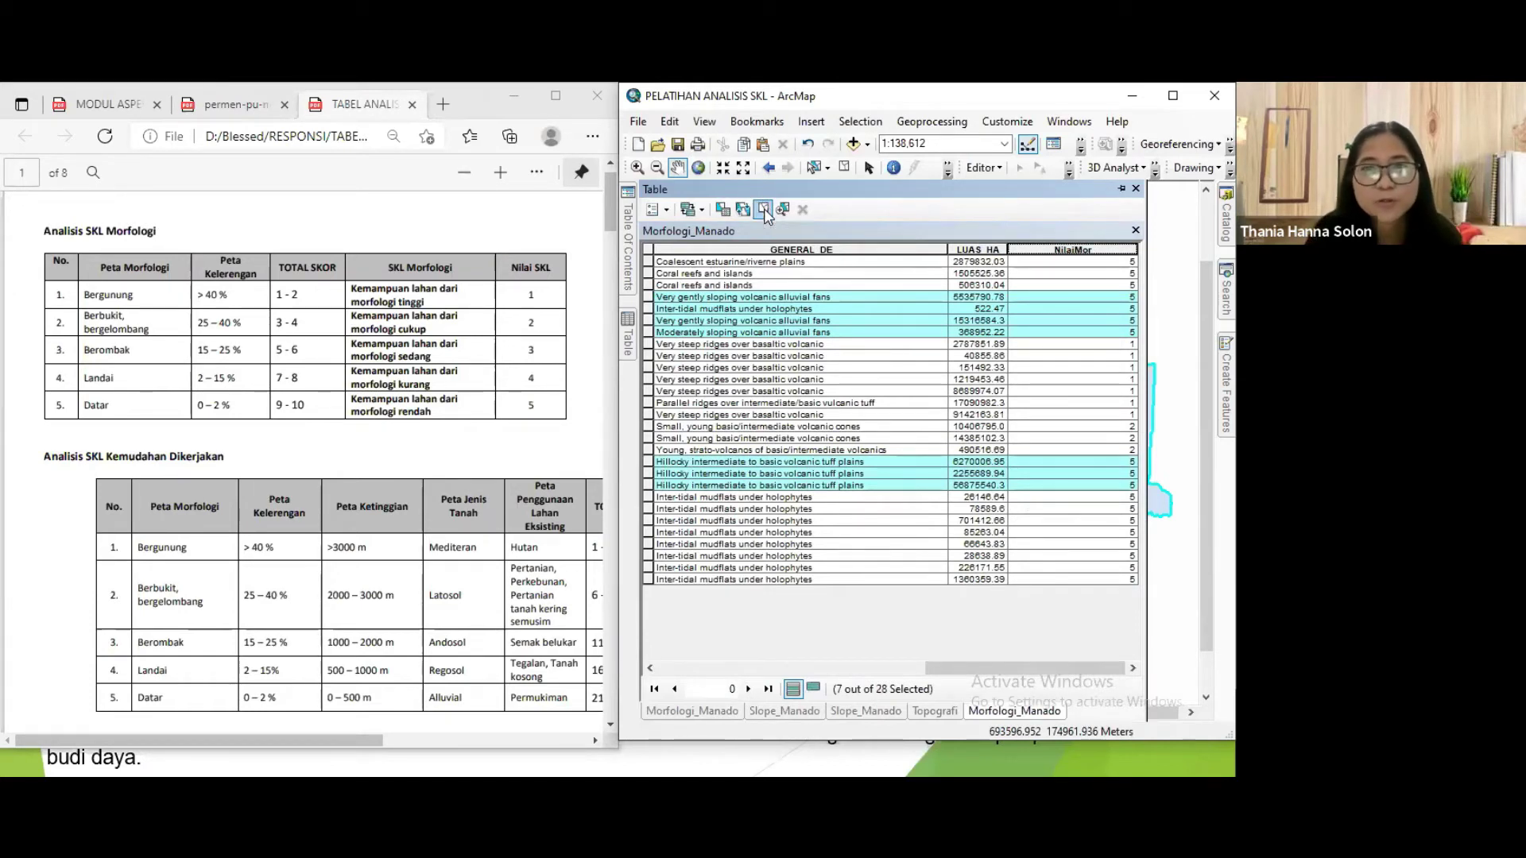
{"action": "left_click", "coordinate": [764, 210]}
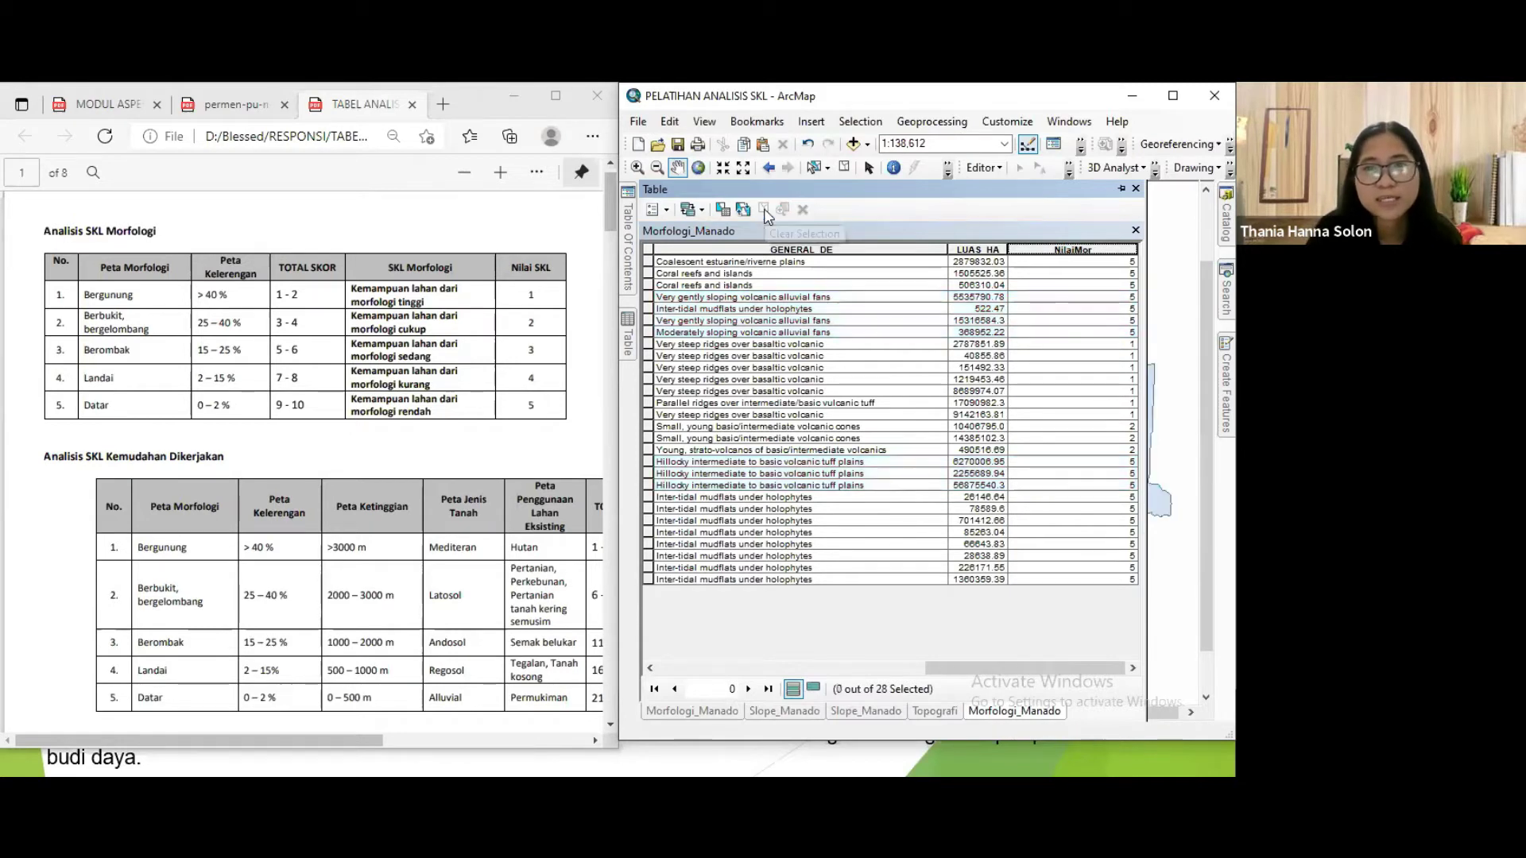
{"action": "left_click", "coordinate": [1122, 189]}
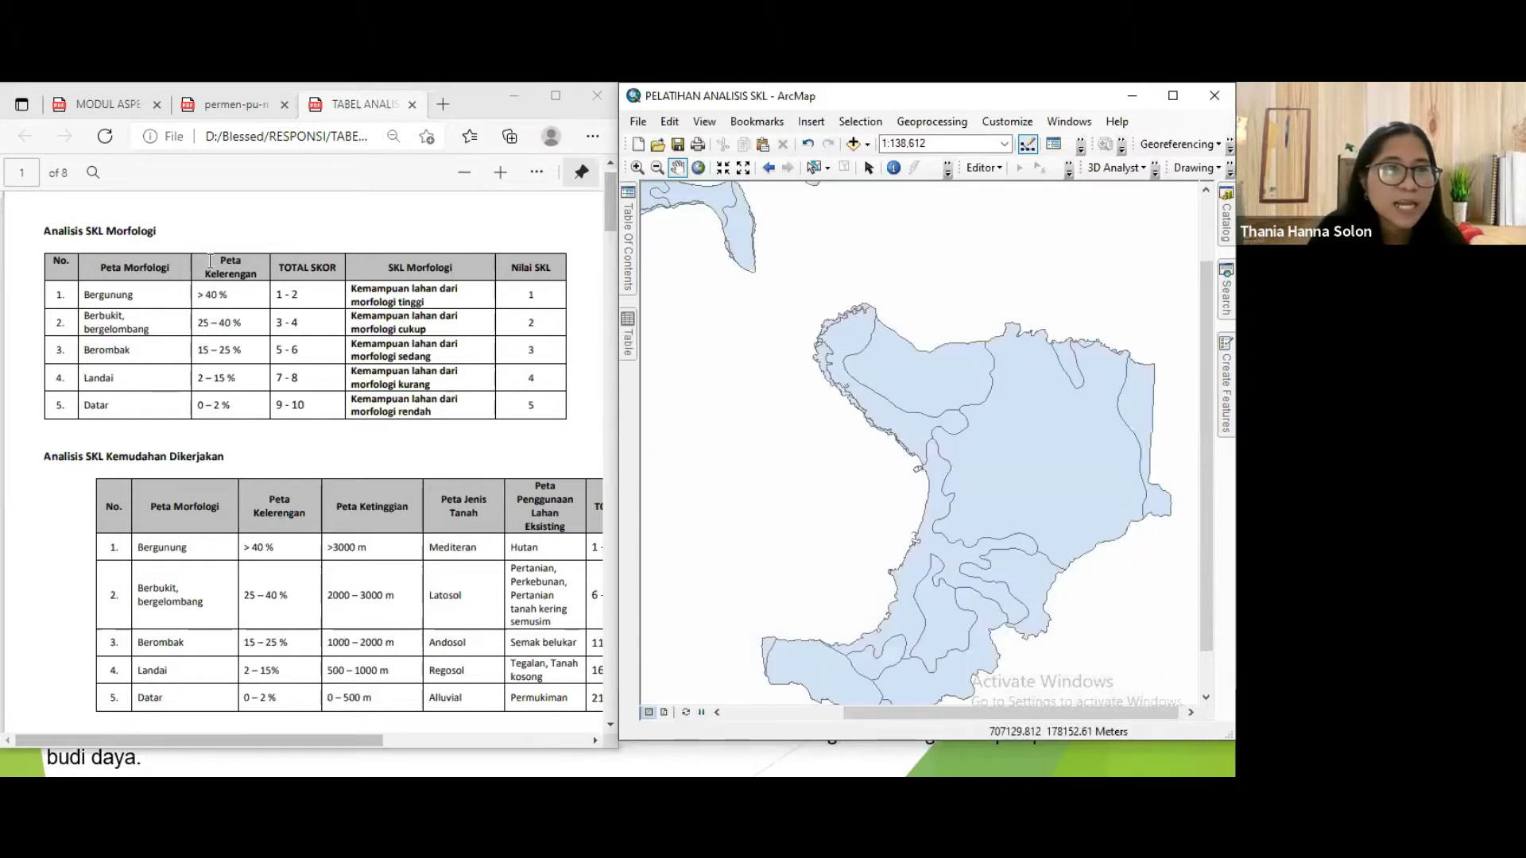
Turn on the Slope_Manado layer and open its attribute table.
{"action": "triple_click", "coordinate": [191, 239]}
{"action": "left_click", "coordinate": [224, 334]}
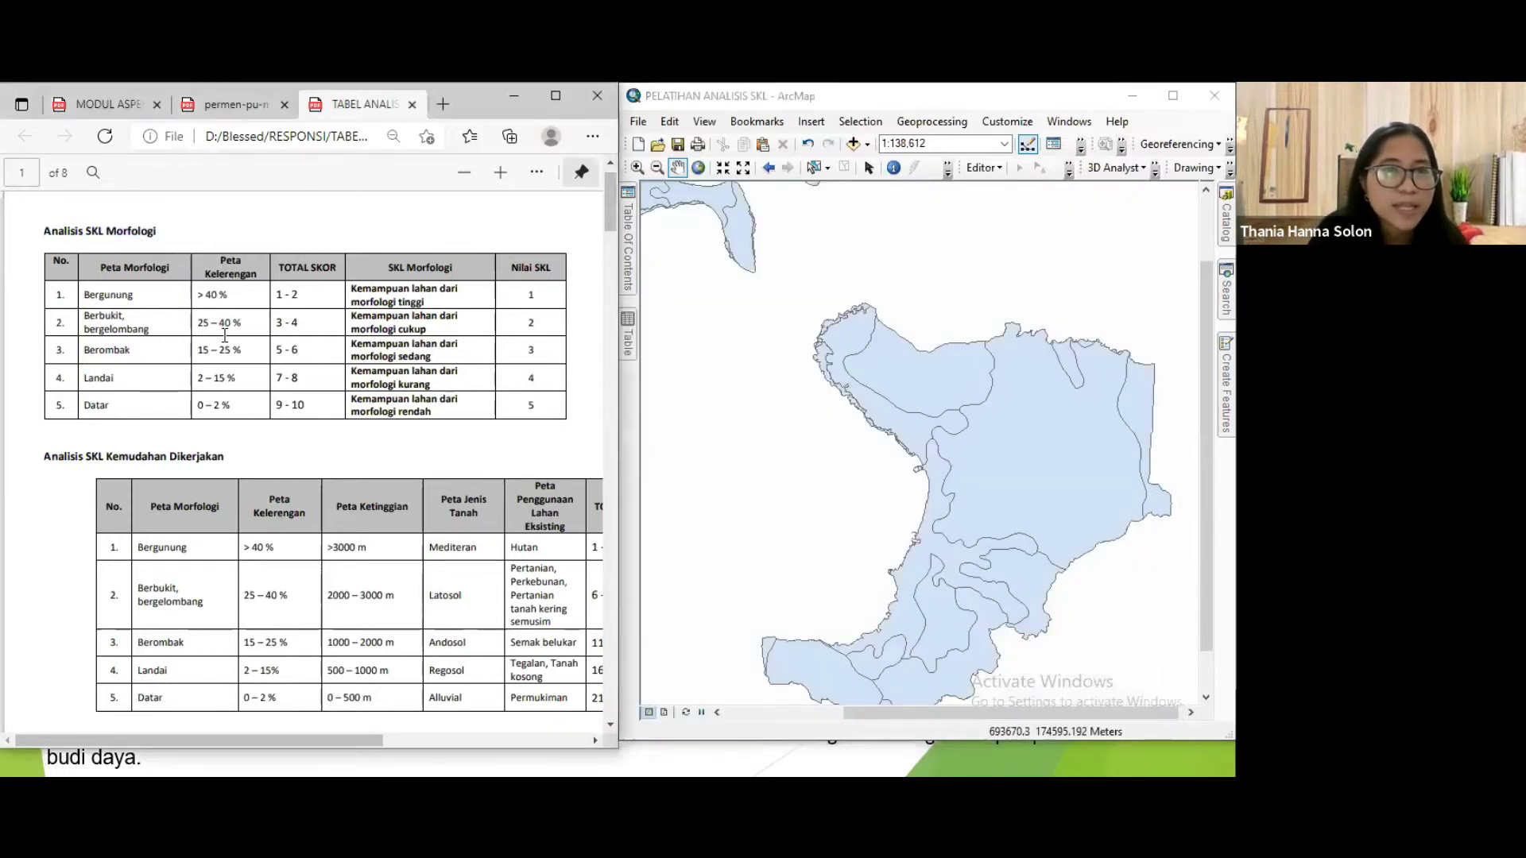
{"action": "left_click", "coordinate": [629, 290]}
{"action": "left_click", "coordinate": [684, 249]}
{"action": "left_click", "coordinate": [684, 248]}
{"action": "left_click", "coordinate": [735, 249]}
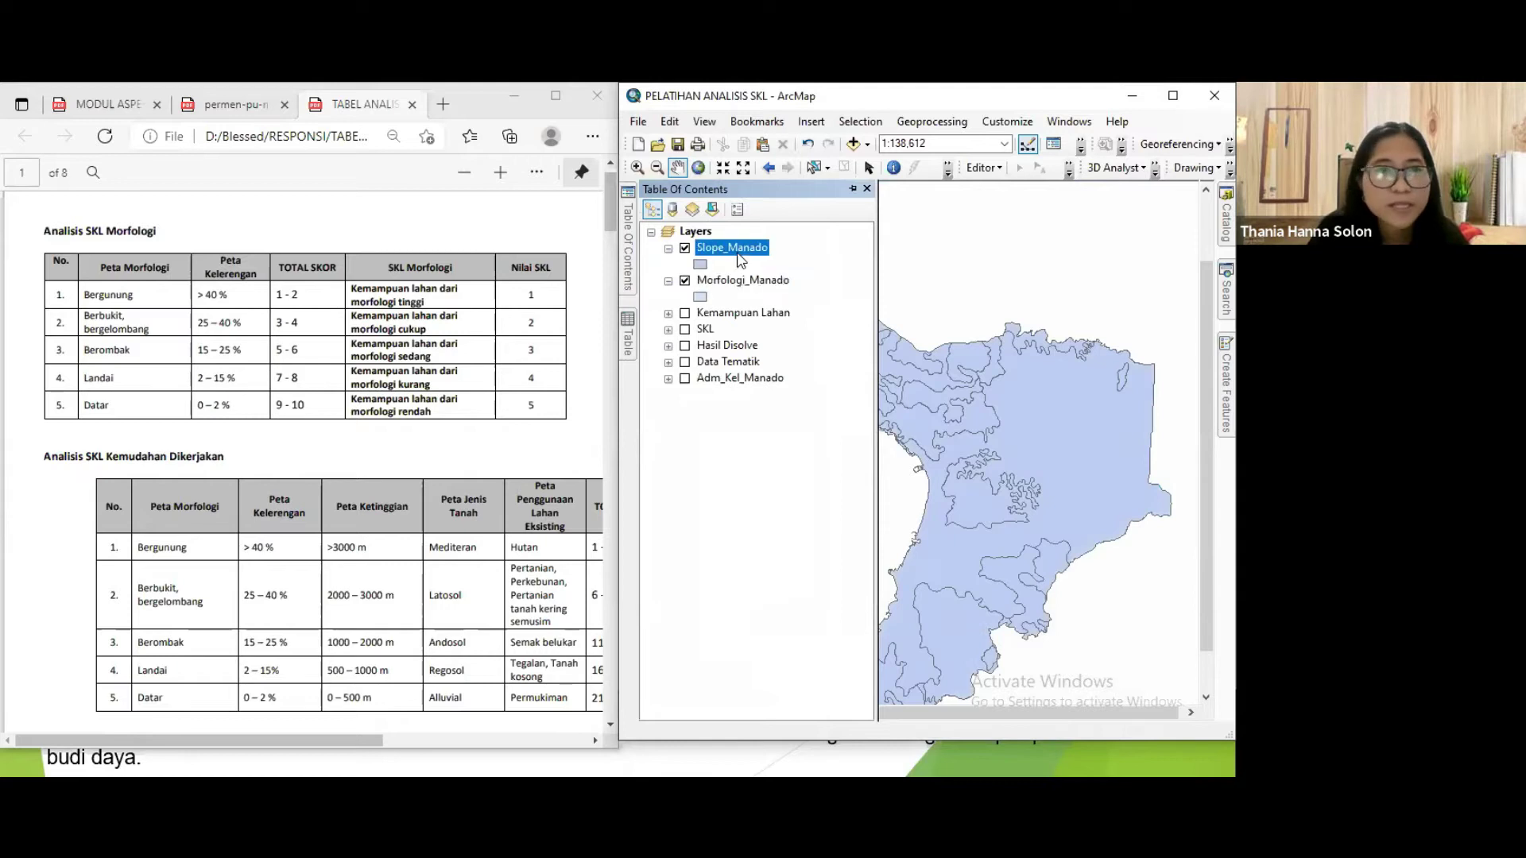
{"action": "right_click", "coordinate": [737, 252]}
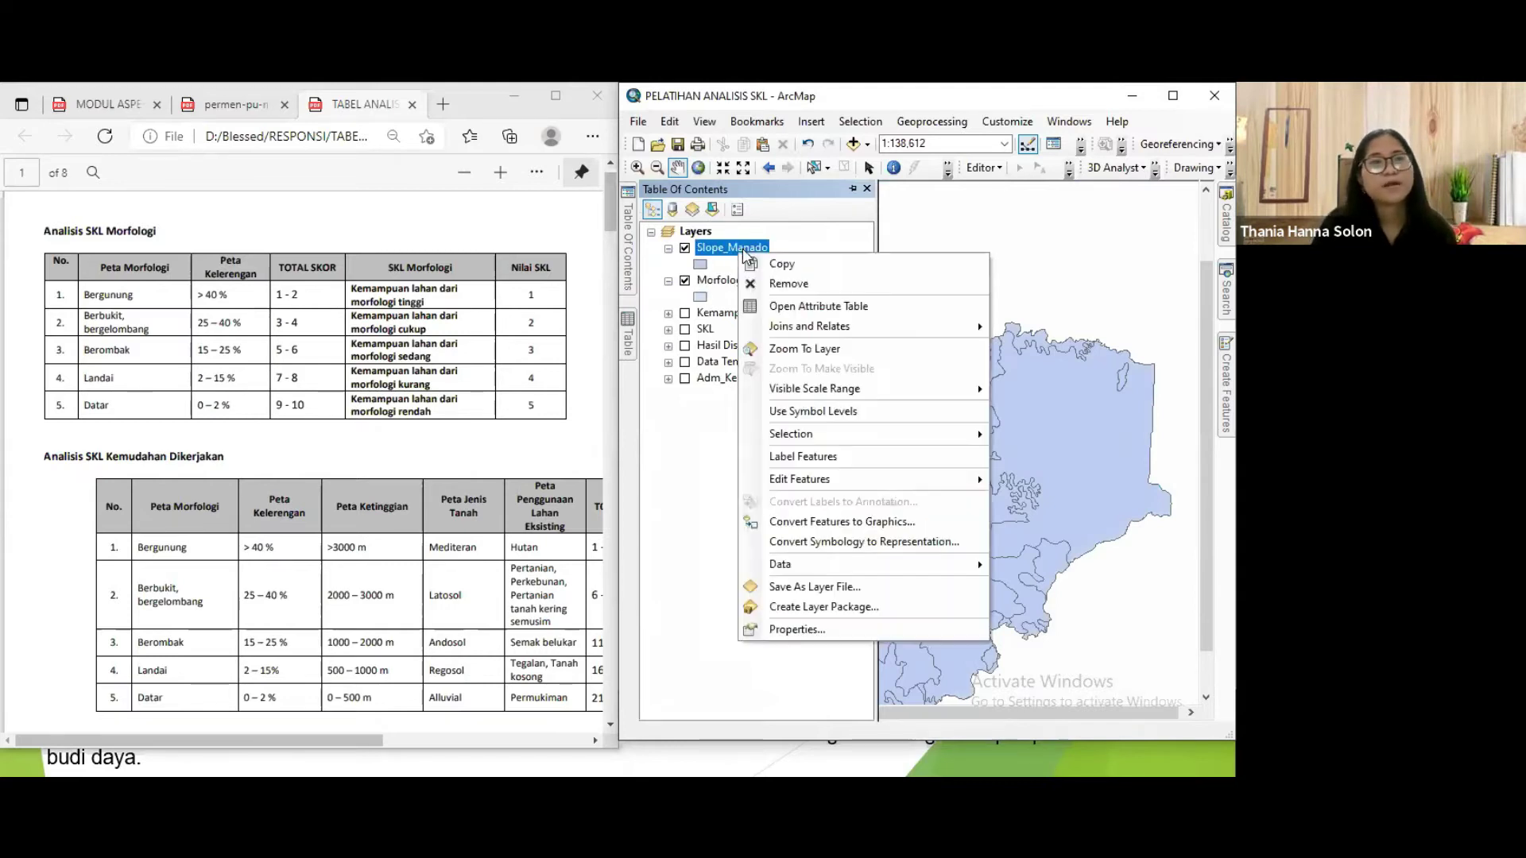
{"action": "left_click", "coordinate": [807, 306]}
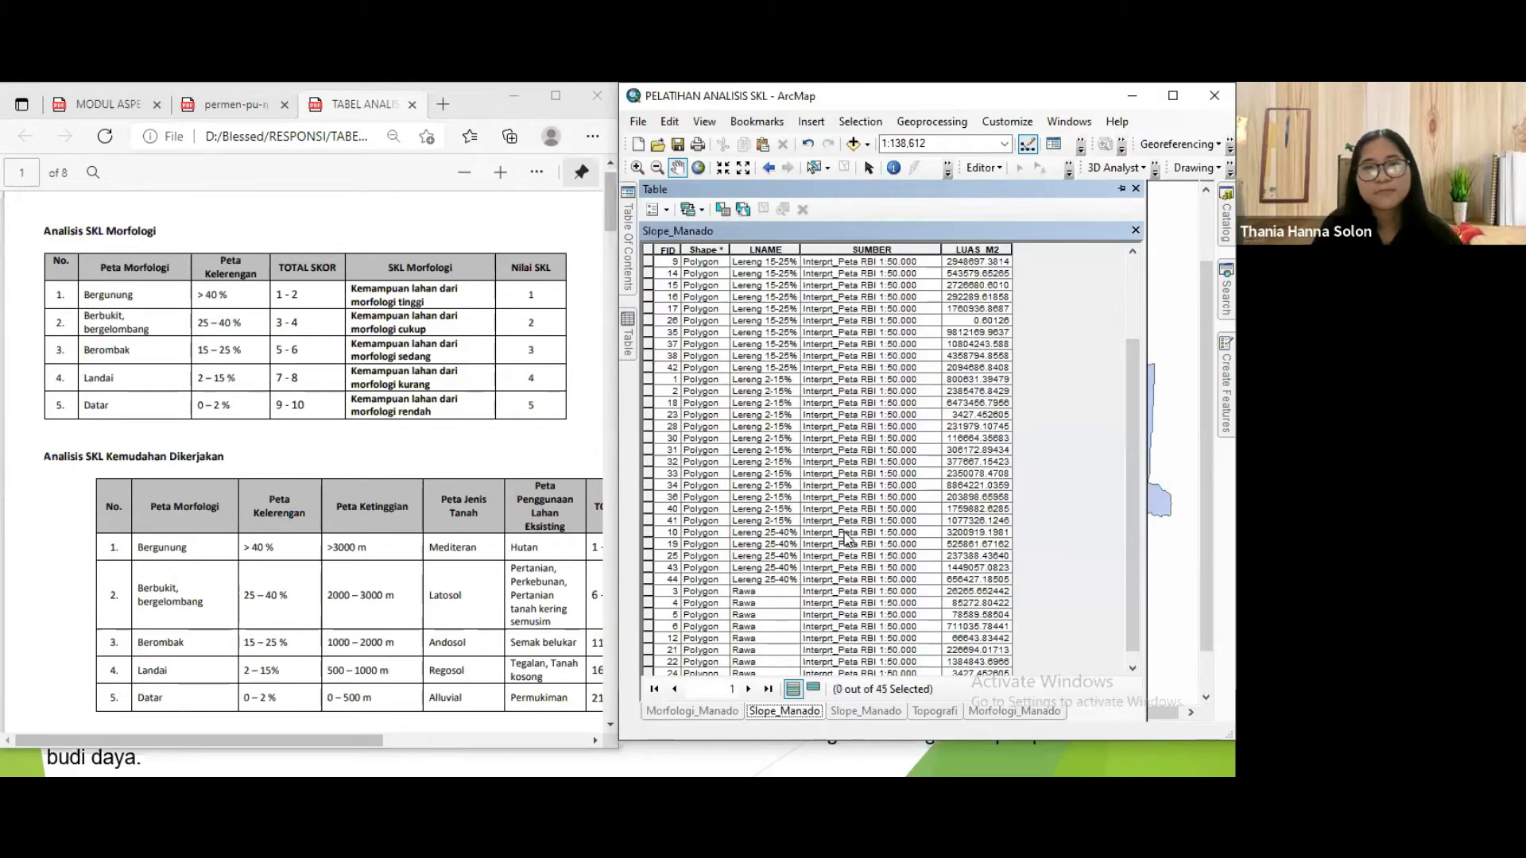
Add a field named NilaiLer of type Double to the Slope_Manado table.
{"action": "left_click", "coordinate": [656, 210]}
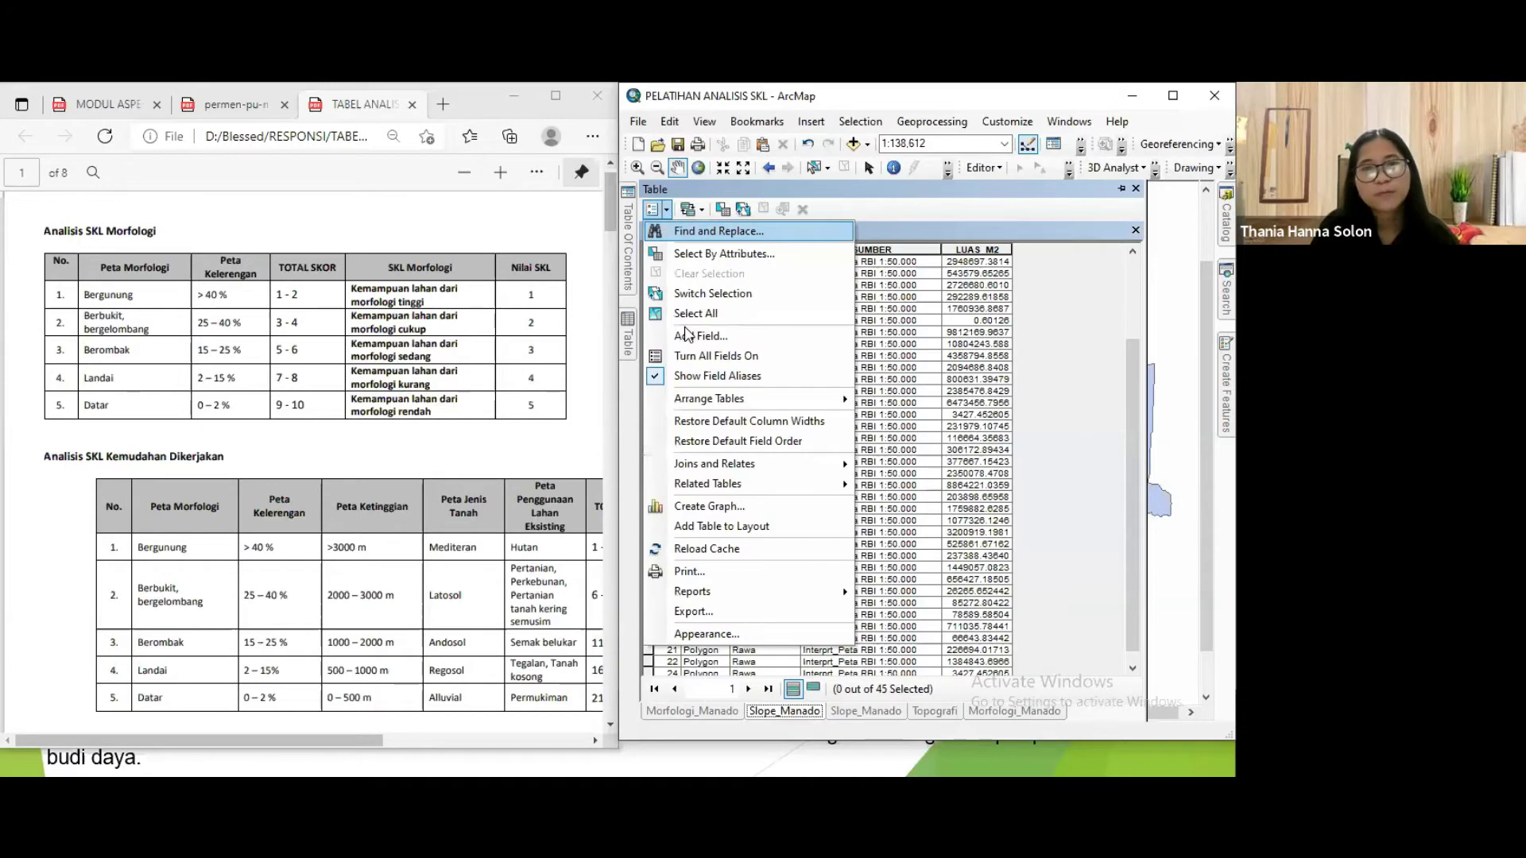
{"action": "left_click", "coordinate": [688, 335]}
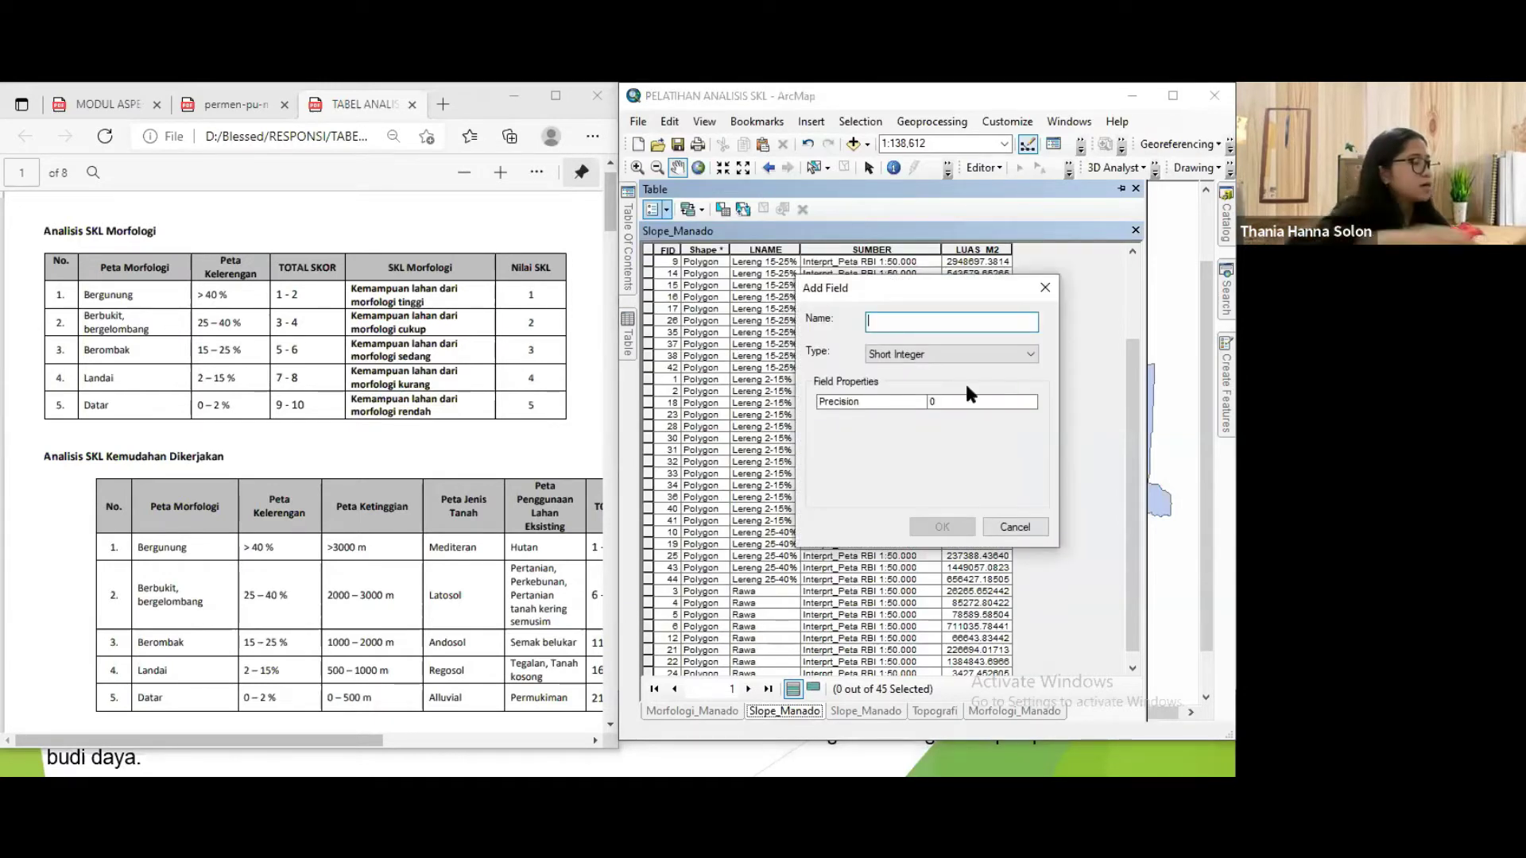
{"action": "type", "text": "NilaiL"}
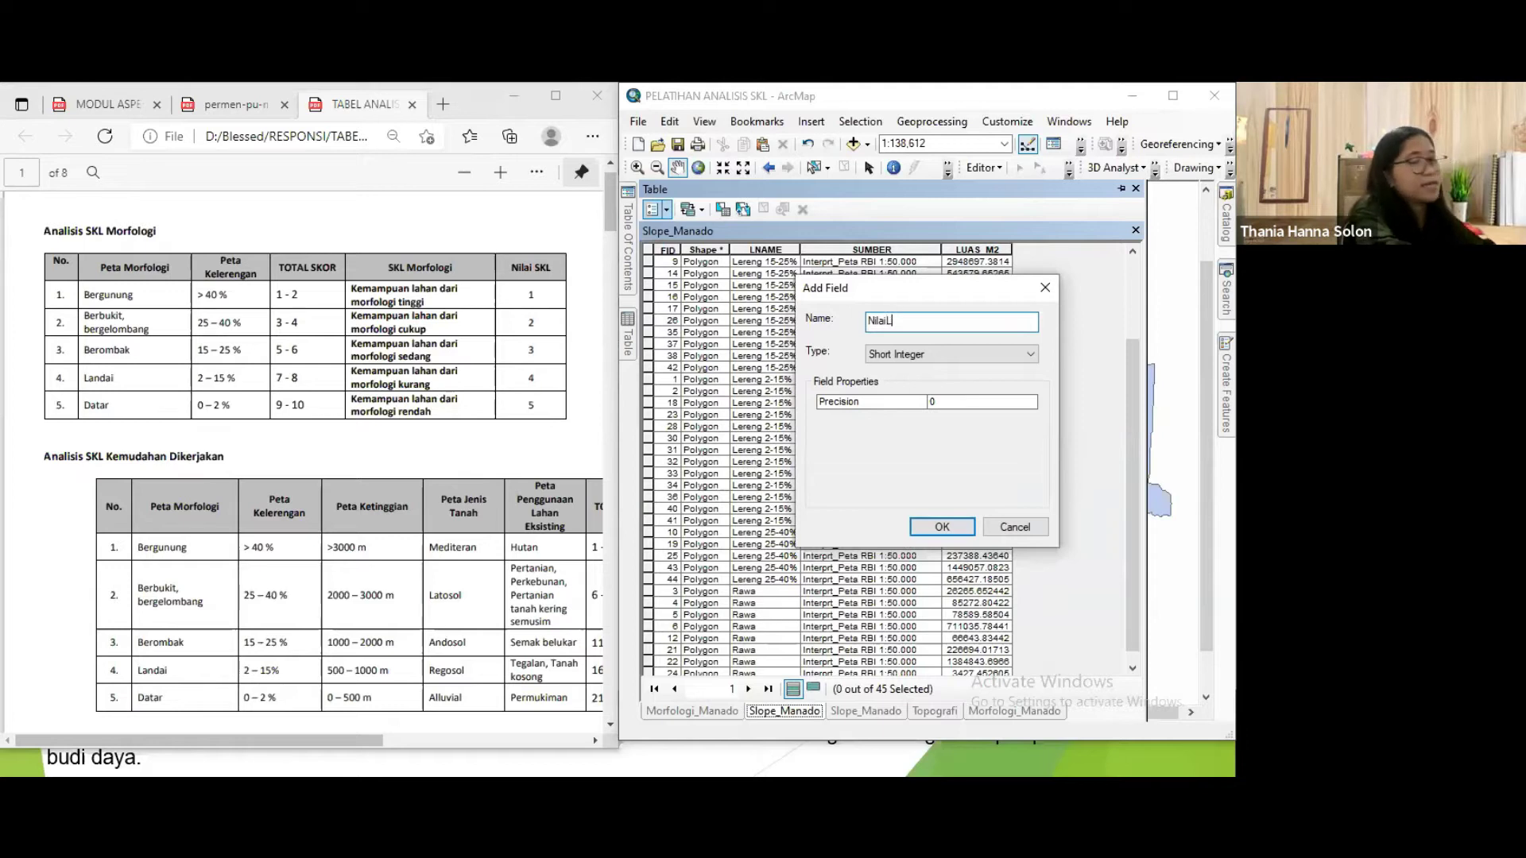
{"action": "left_click", "coordinate": [962, 352]}
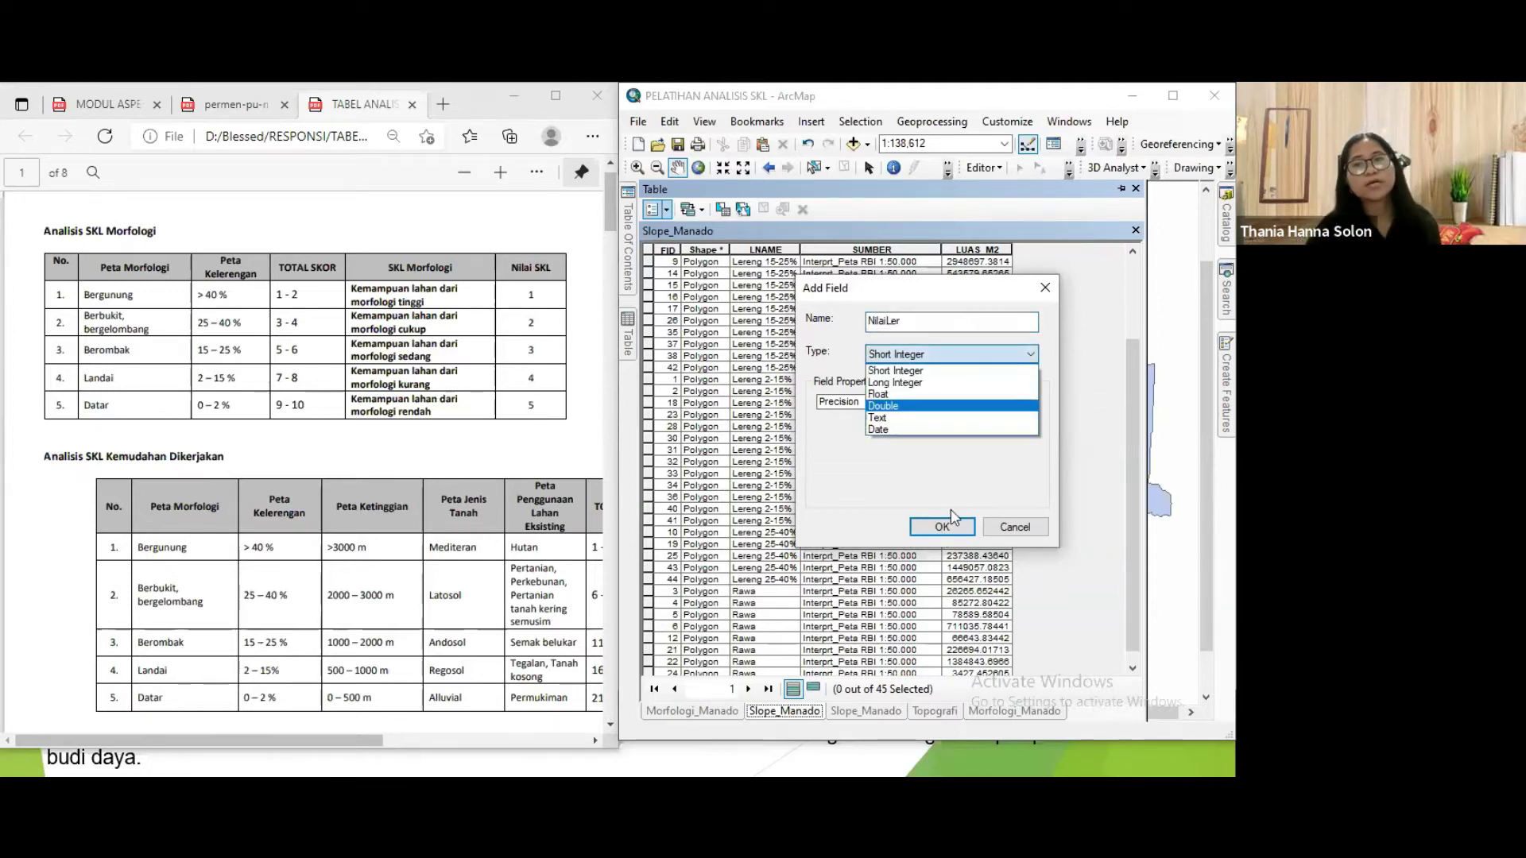
{"action": "left_click", "coordinate": [941, 527]}
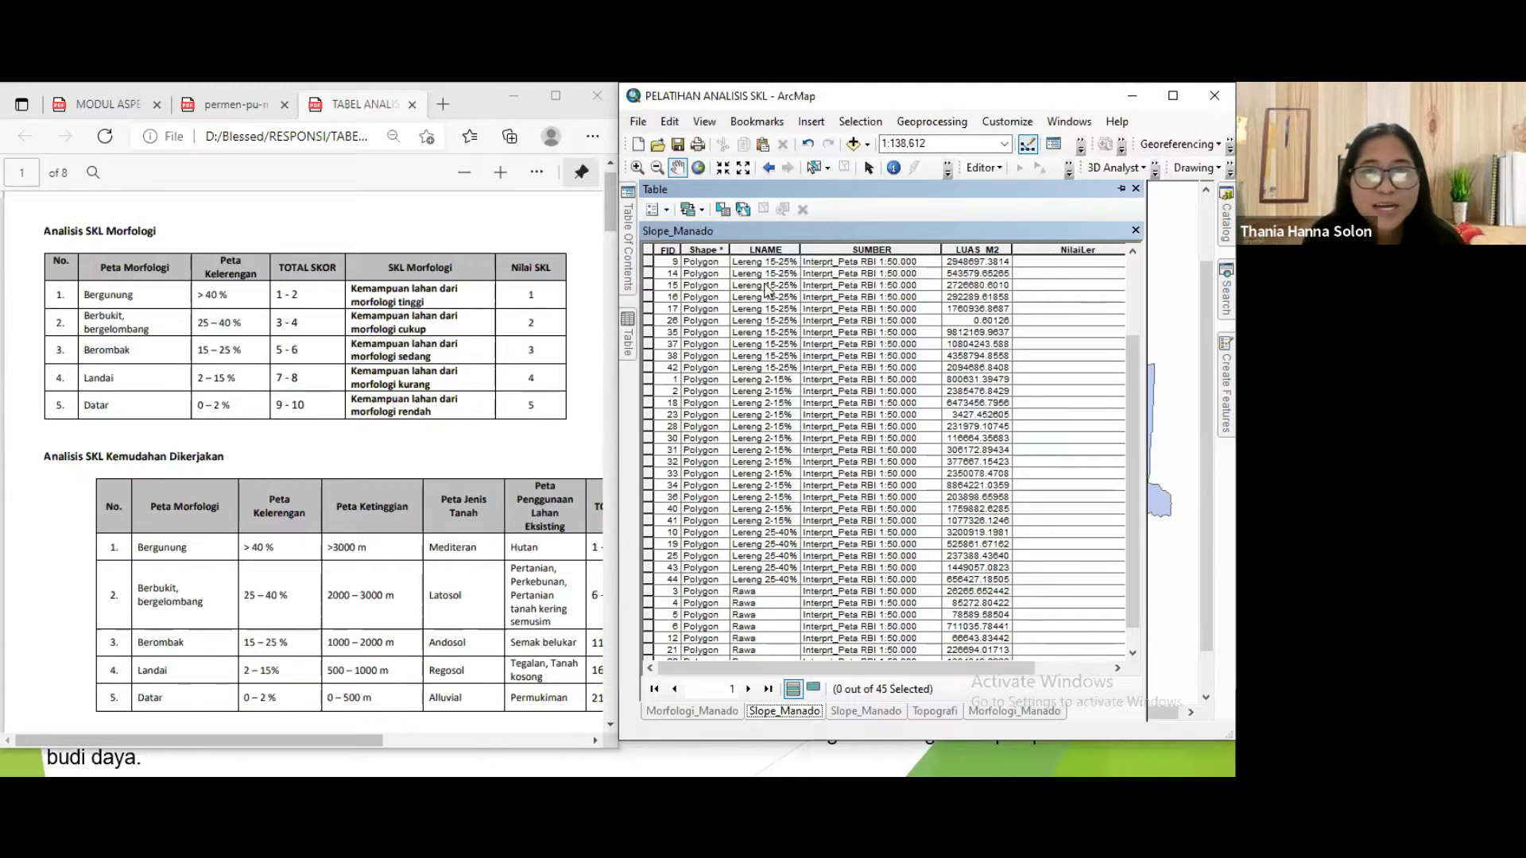
Sort the Slope_Manado records by LNAME in descending order.
{"action": "left_click_drag", "start_coordinate": [649, 261], "coordinate": [649, 285]}
{"action": "left_click", "coordinate": [878, 450]}
{"action": "double_click", "coordinate": [751, 248]}
{"action": "left_click", "coordinate": [812, 311]}
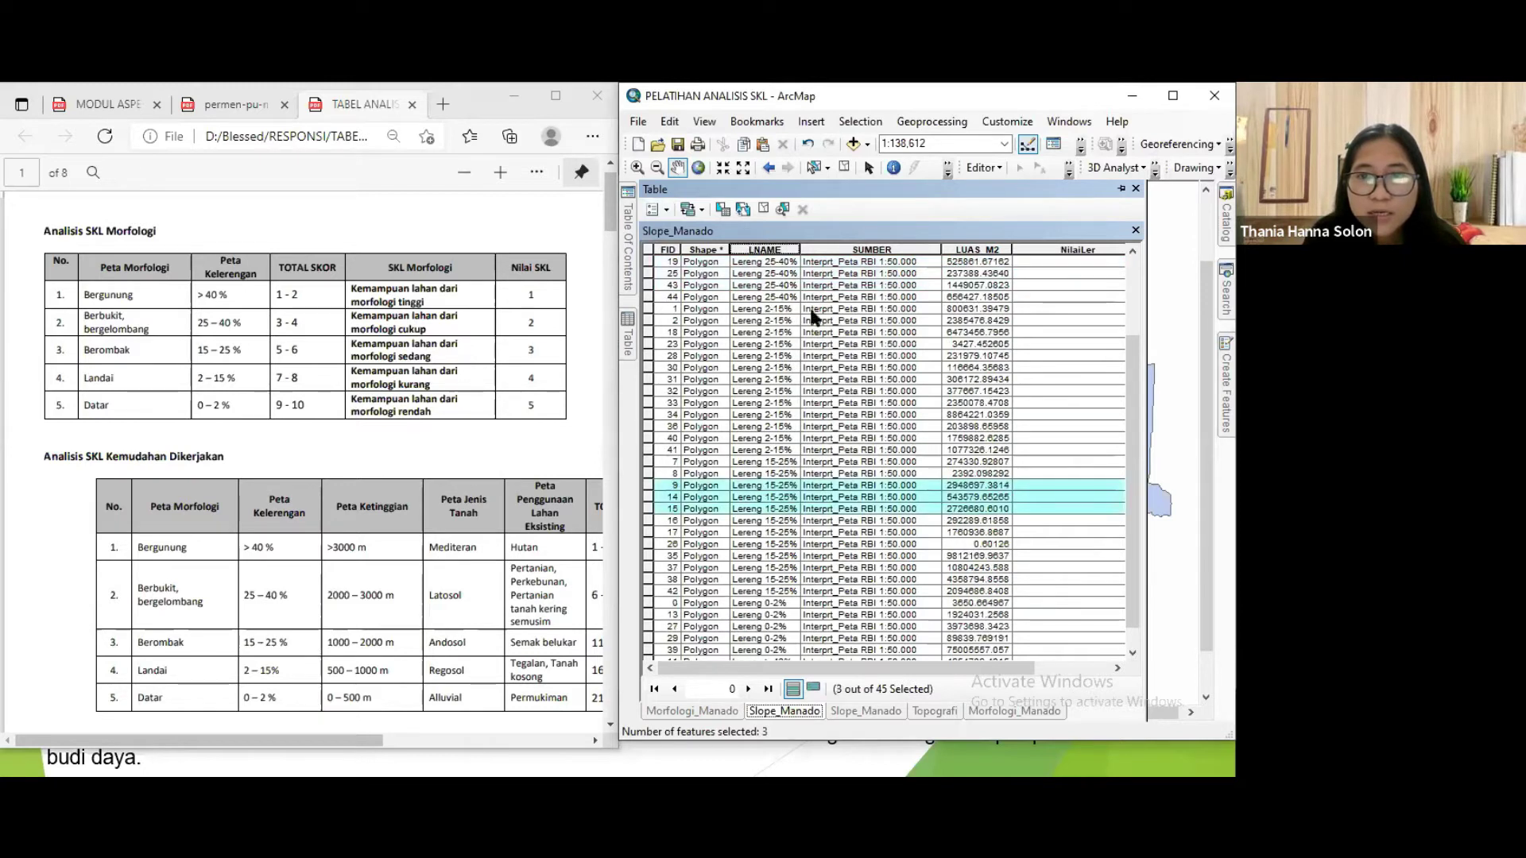
Select the Lereng 25-40% records with FID 19, 25, 43 and 44 and check their Nilai SKL in the PDF's SKL Morfologi table.
{"action": "left_click", "coordinate": [767, 297]}
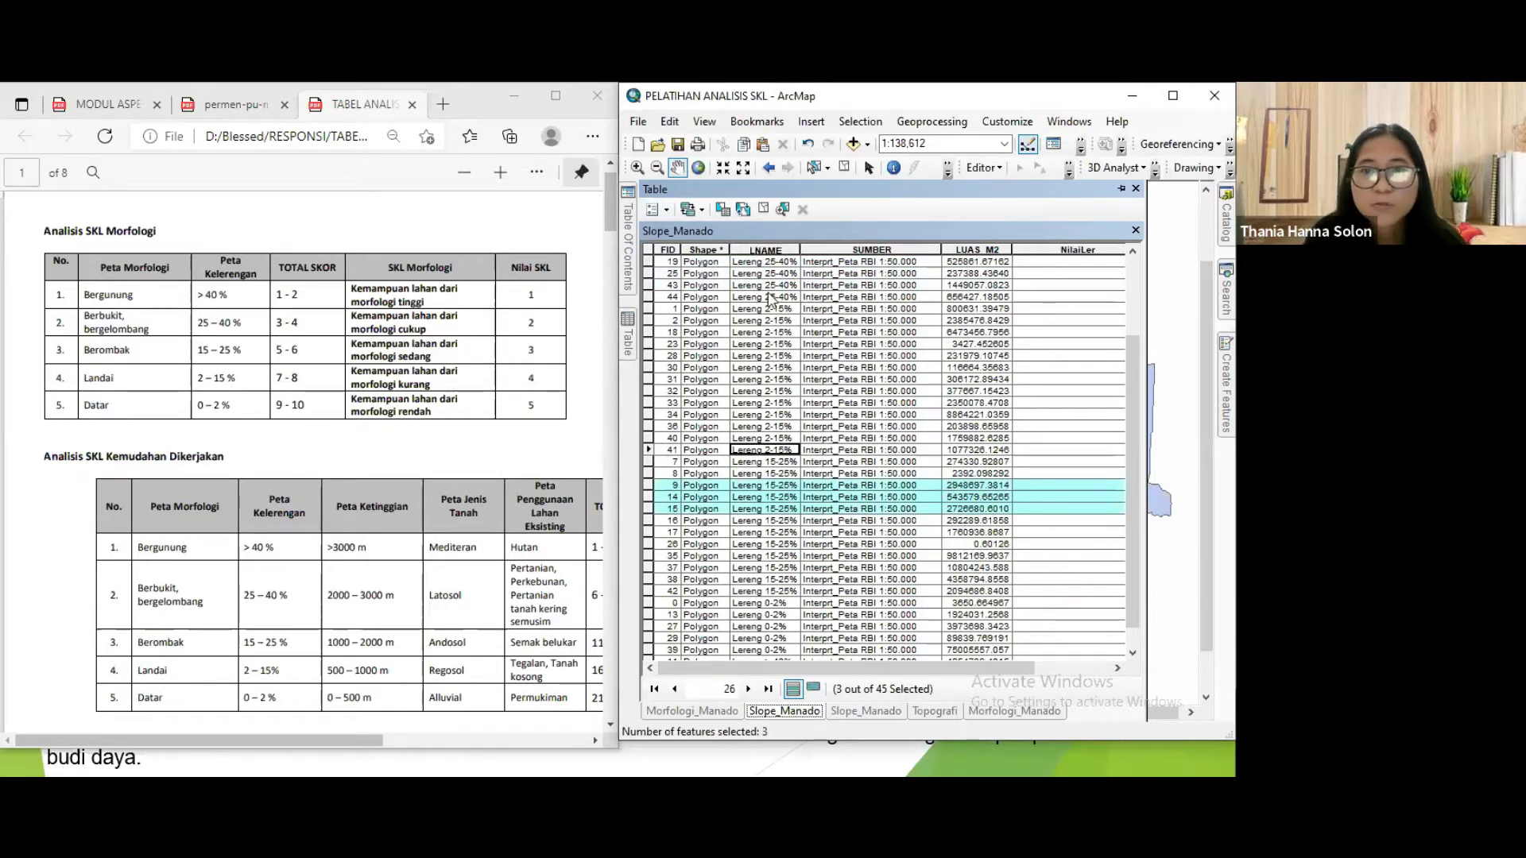
{"action": "left_click_drag", "start_coordinate": [647, 277], "coordinate": [648, 299]}
{"action": "left_click", "coordinate": [188, 314]}
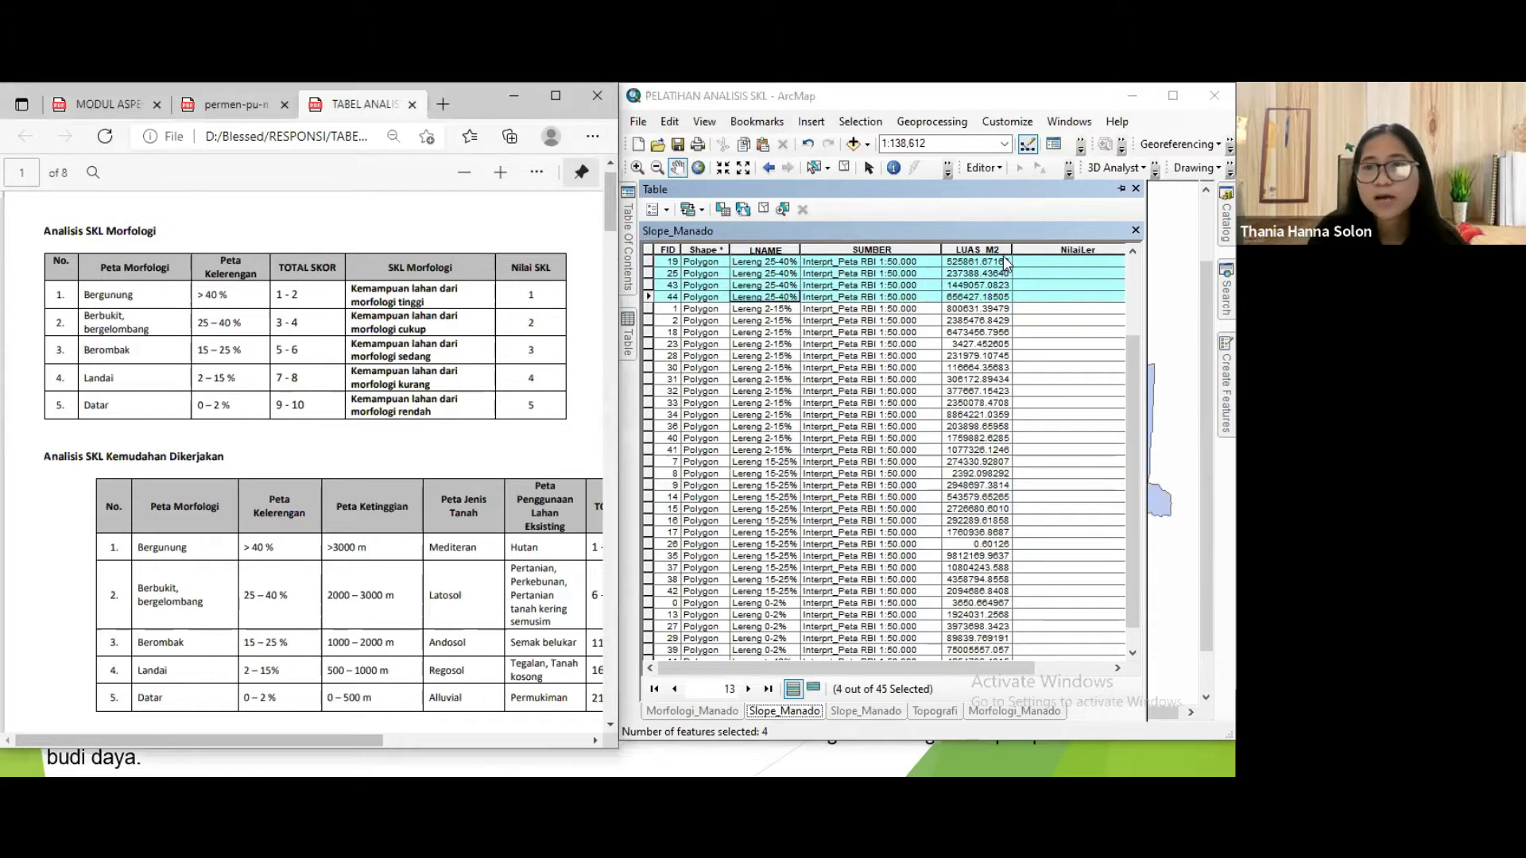
{"action": "double_click", "coordinate": [531, 323]}
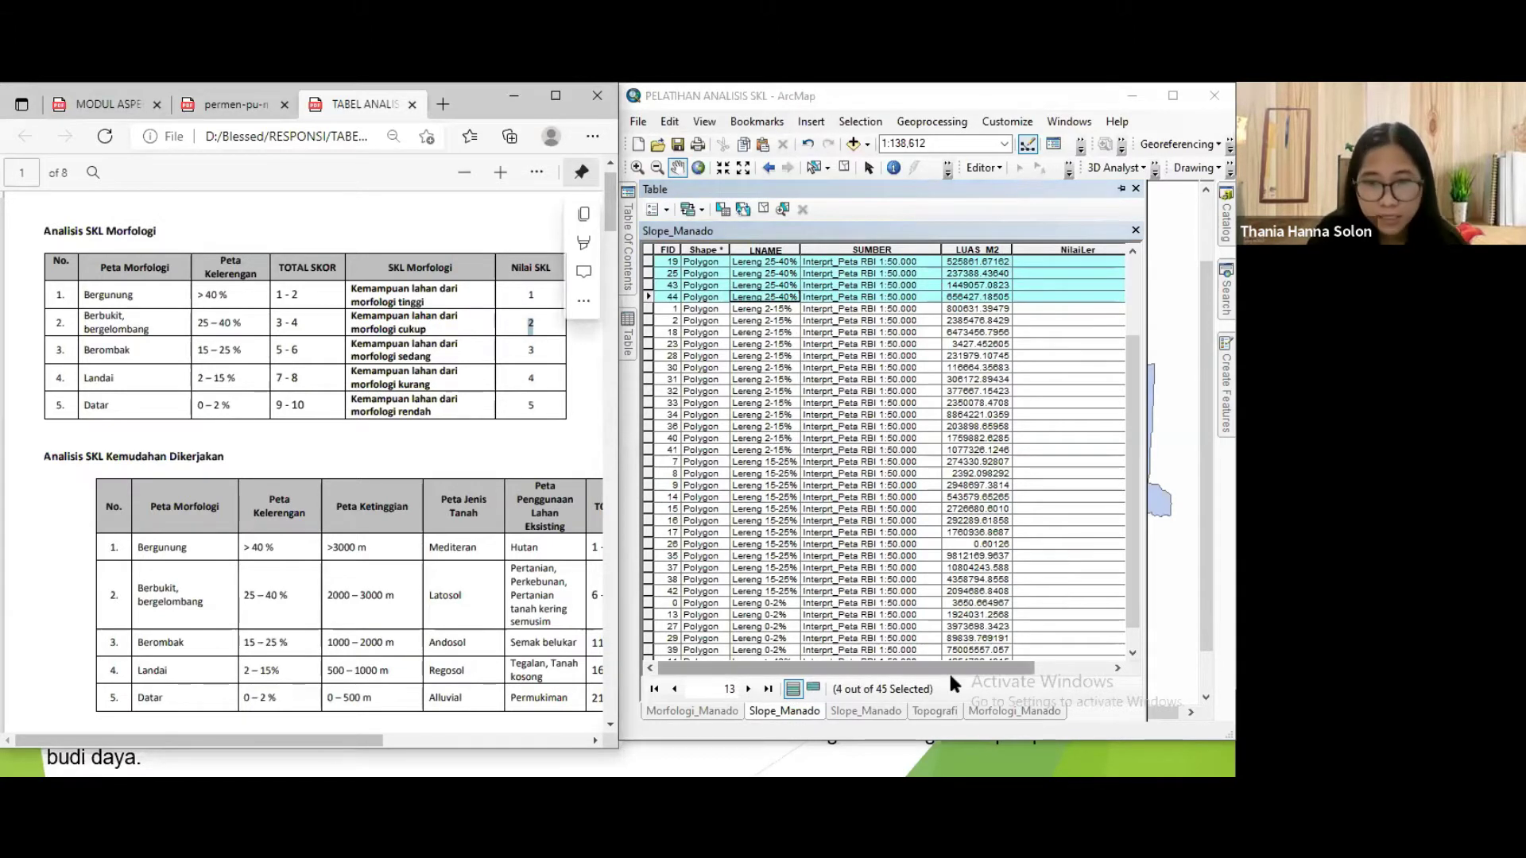
Use the Field Calculator to set NilaiLer to "2" for the selected Lereng 25-40% records.
{"action": "left_click", "coordinate": [1025, 296]}
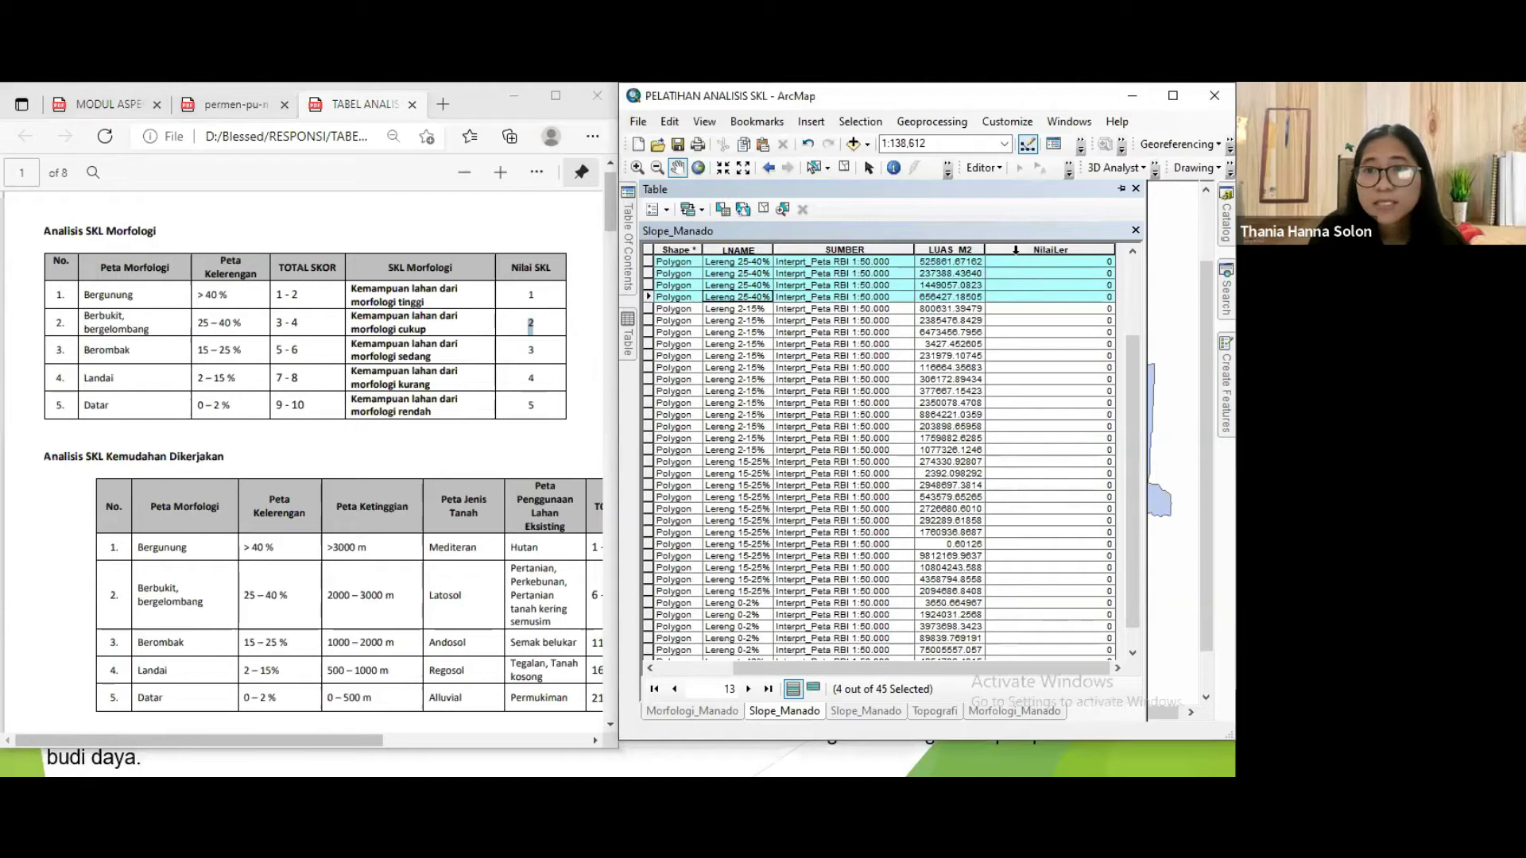
{"action": "right_click", "coordinate": [1020, 250]}
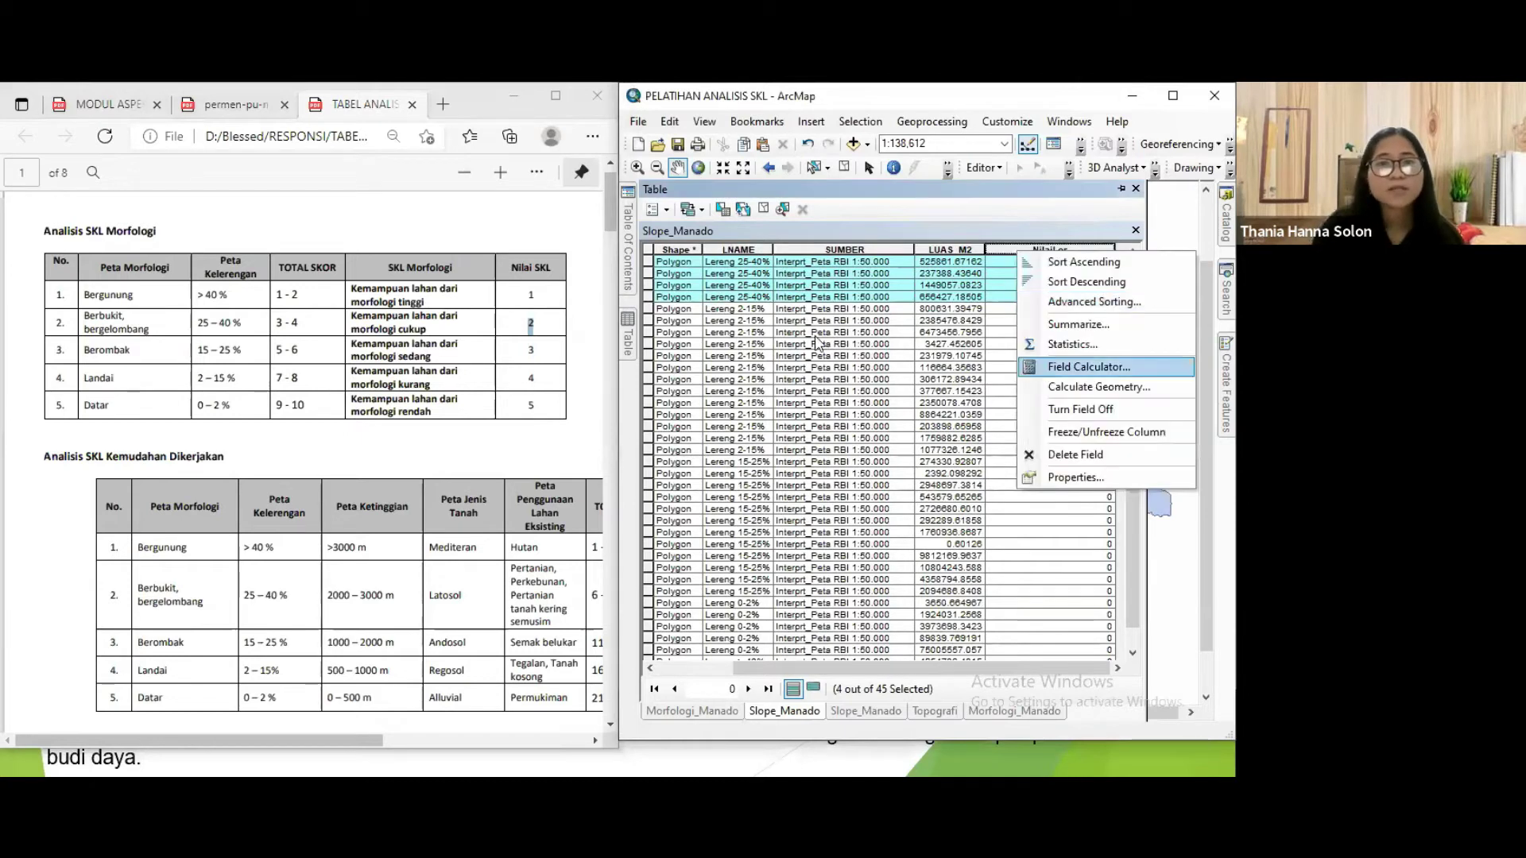
{"action": "left_click", "coordinate": [1089, 366]}
{"action": "type", "text": "\"2\""}
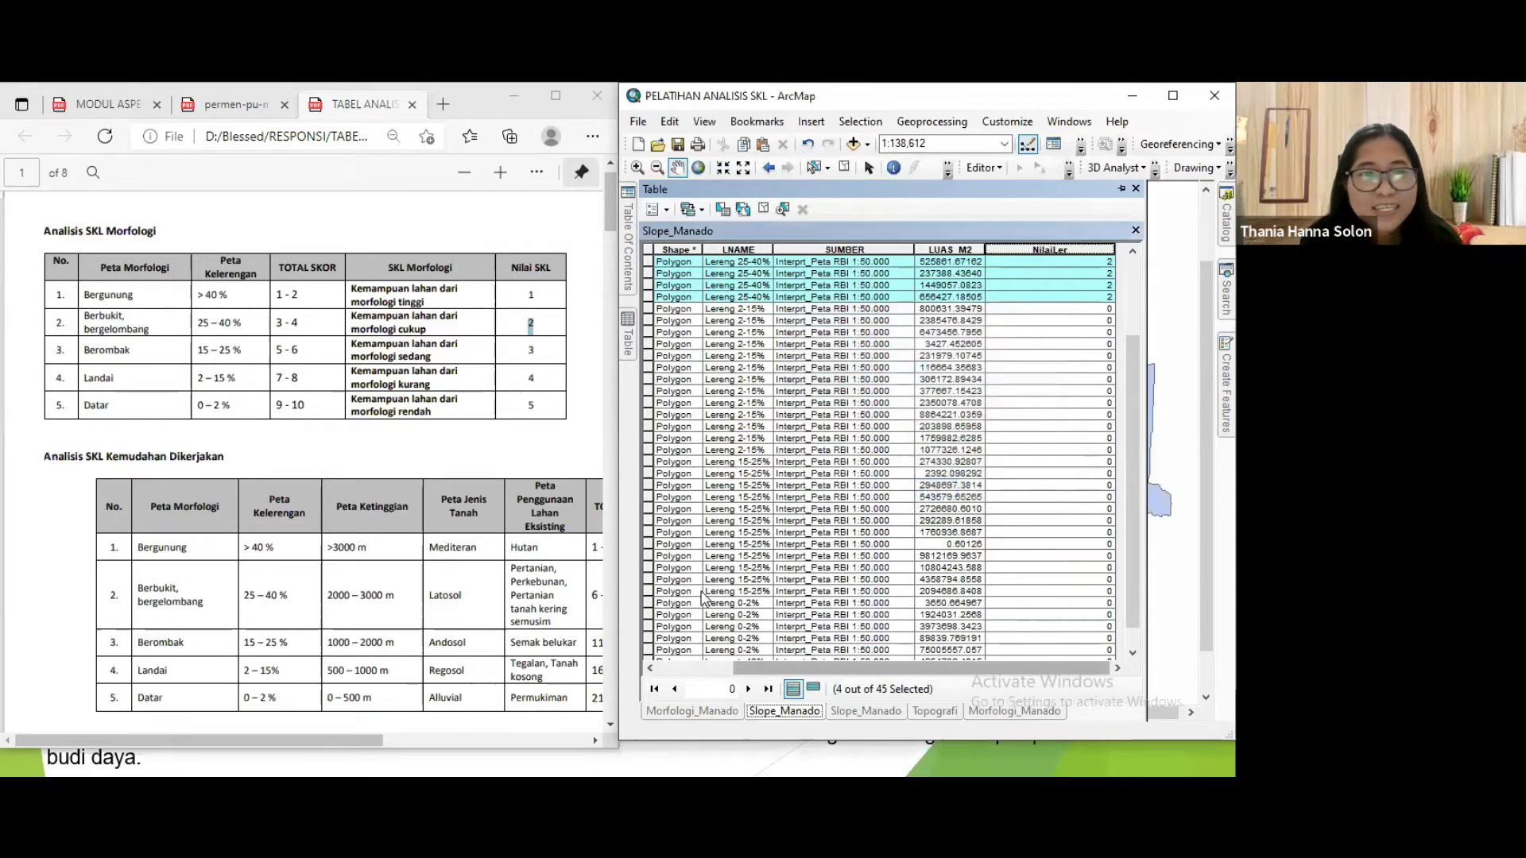
Check the 2–15% row in the PDF's SKL Morfologi table and select all Lereng 2-15% records in the Slope_Manado table.
{"action": "scroll", "coordinate": [702, 597], "scroll_direction": "left", "scroll_amount": 3}
{"action": "left_click", "coordinate": [763, 309]}
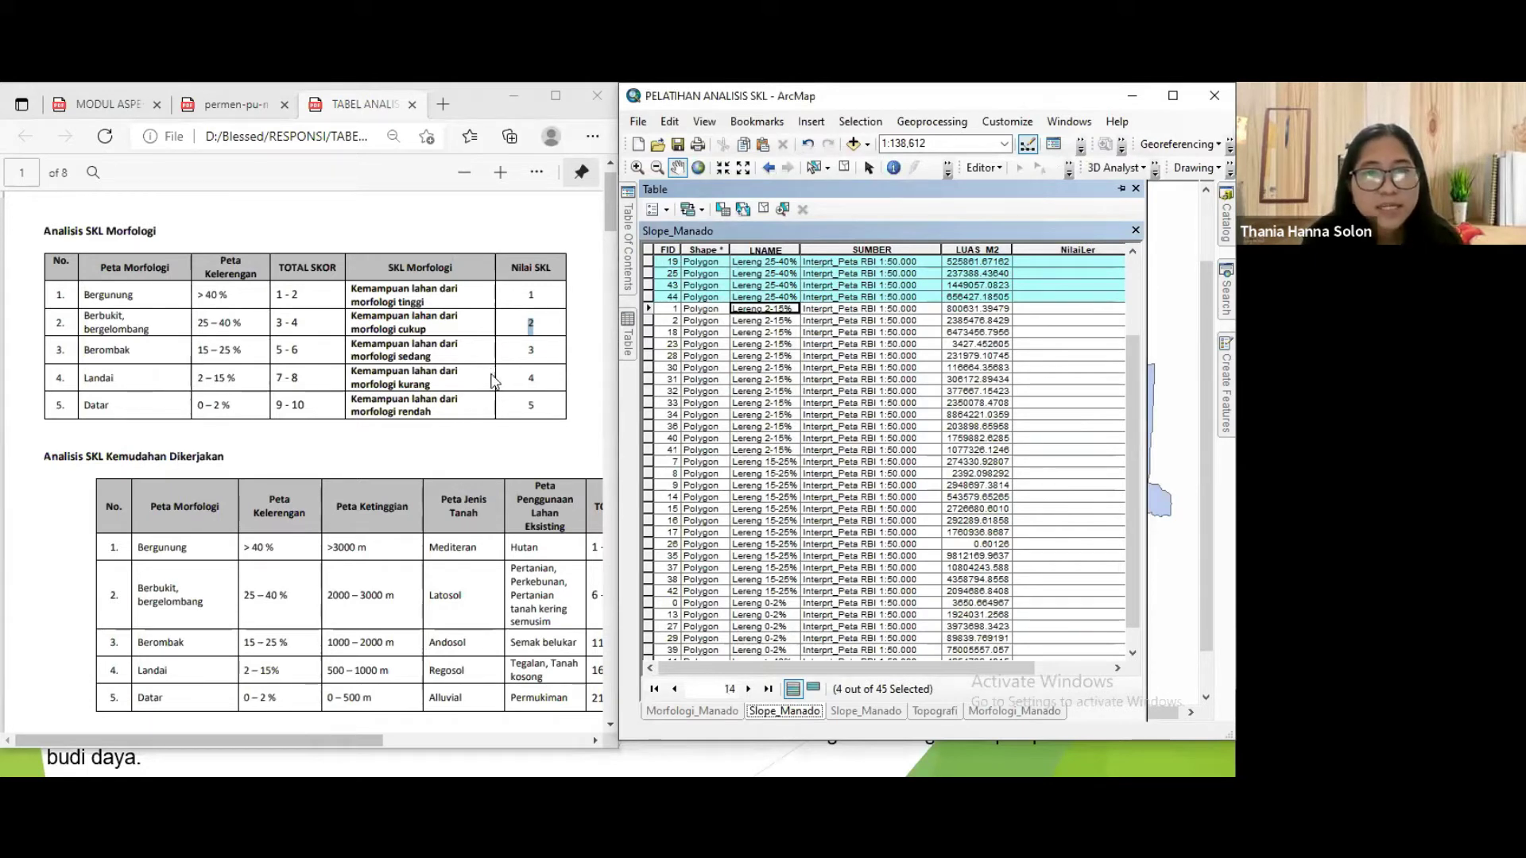
{"action": "left_click_drag", "start_coordinate": [197, 379], "coordinate": [554, 380]}
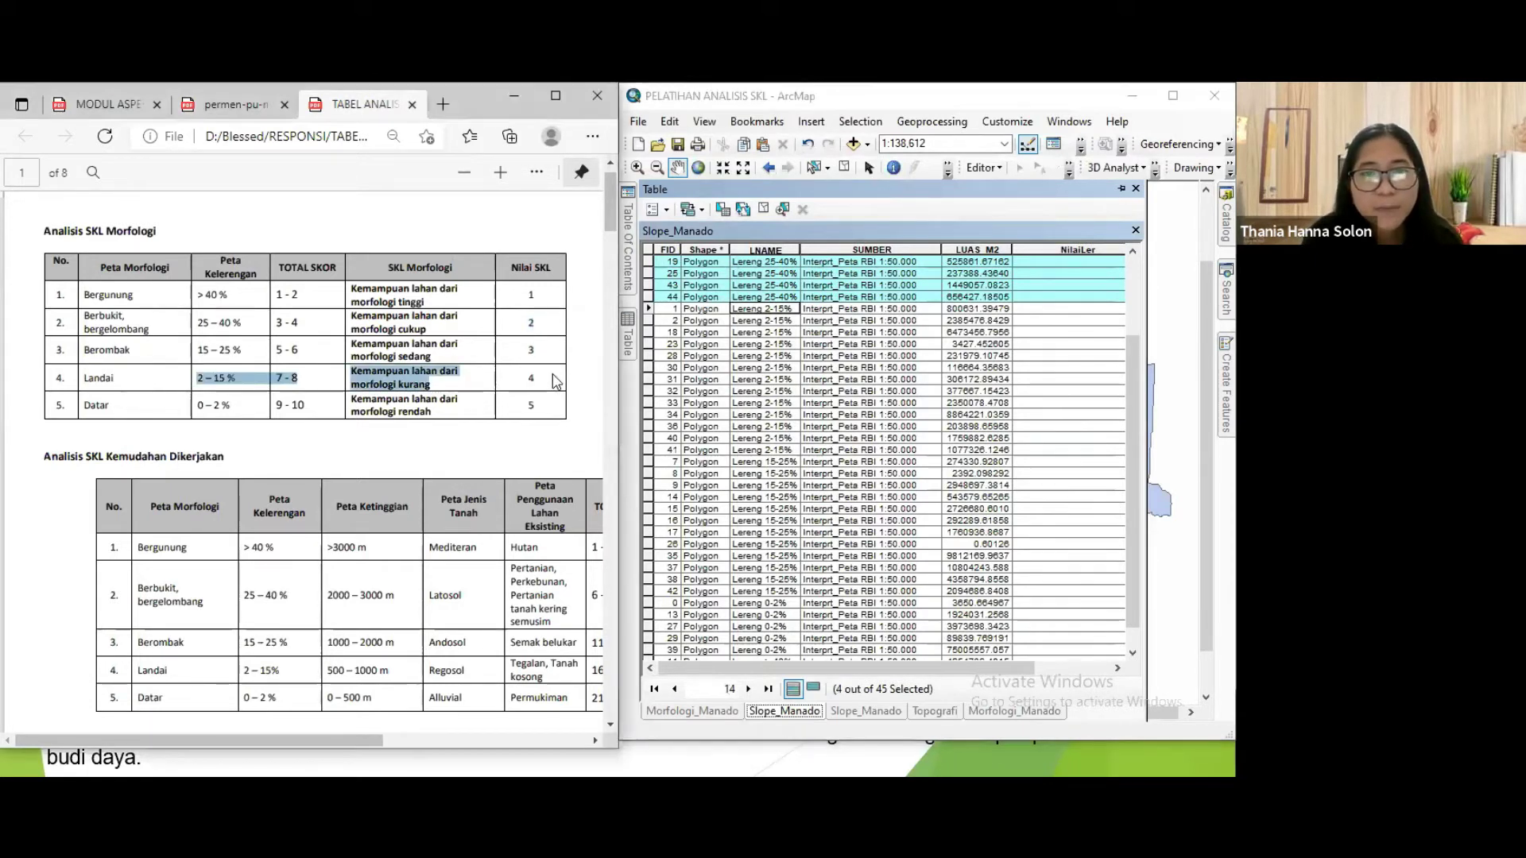
{"action": "left_click", "coordinate": [649, 309]}
{"action": "left_click_drag", "start_coordinate": [650, 309], "coordinate": [660, 450]}
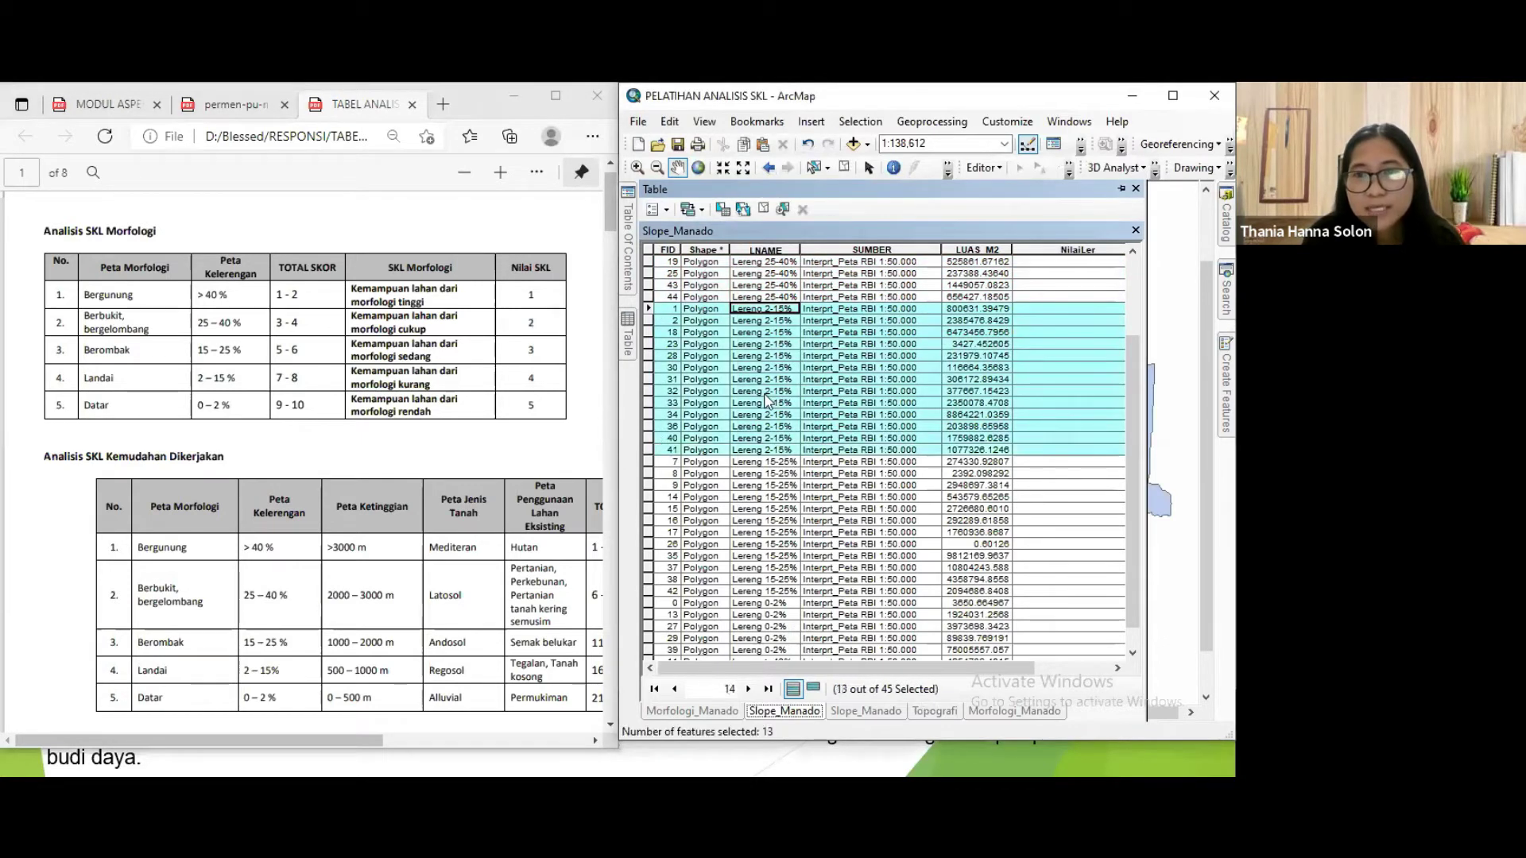
Use the Field Calculator to set NilaiLer to "4" for the selected Lereng 2-15% records.
{"action": "left_click_drag", "start_coordinate": [825, 668], "coordinate": [956, 655]}
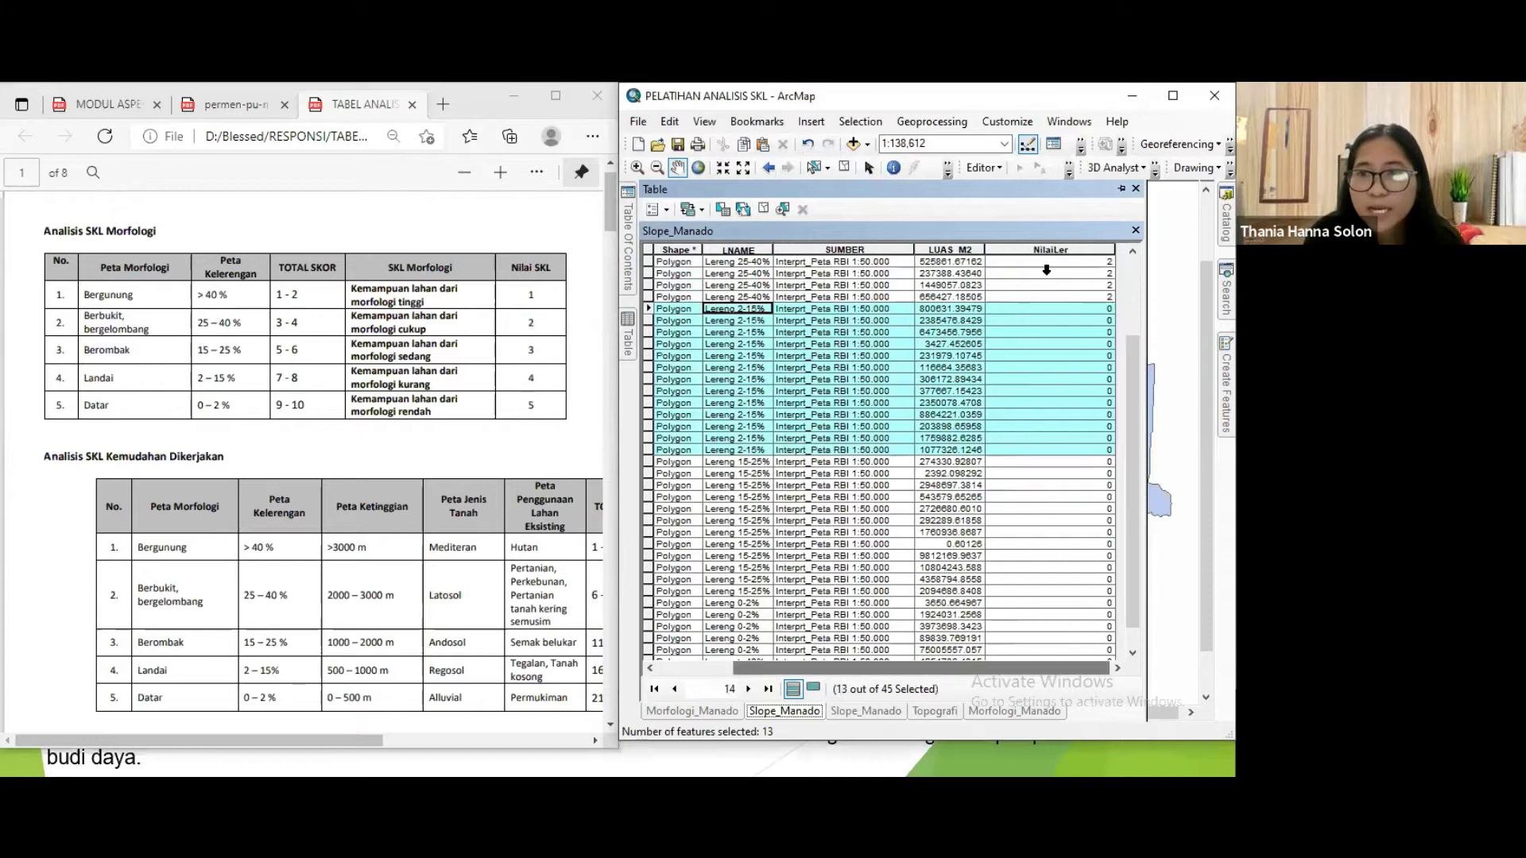
{"action": "right_click", "coordinate": [1020, 250]}
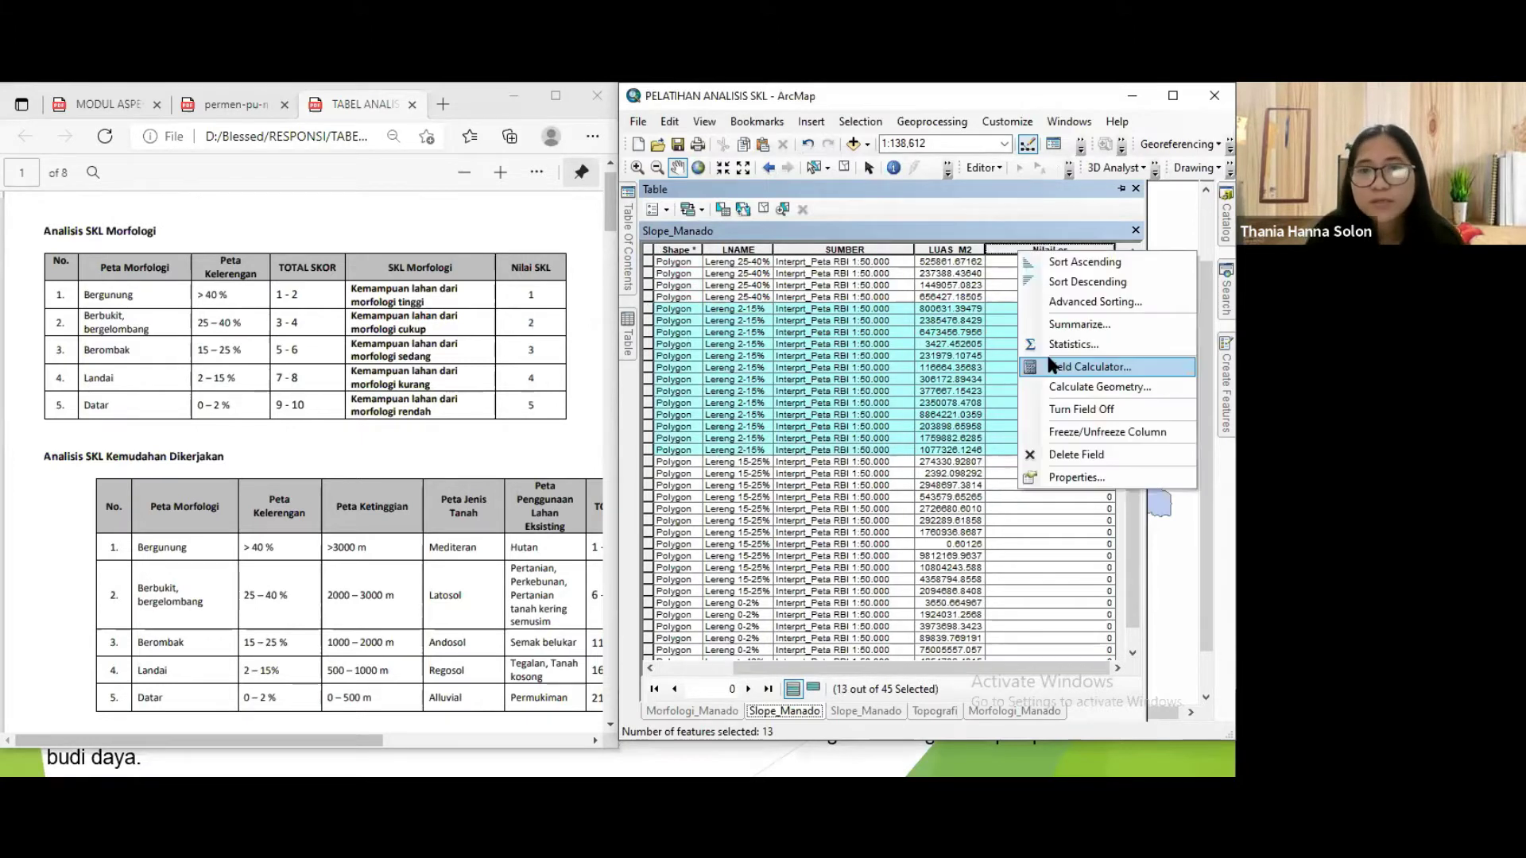
{"action": "left_click", "coordinate": [1052, 365]}
{"action": "left_click", "coordinate": [743, 453]}
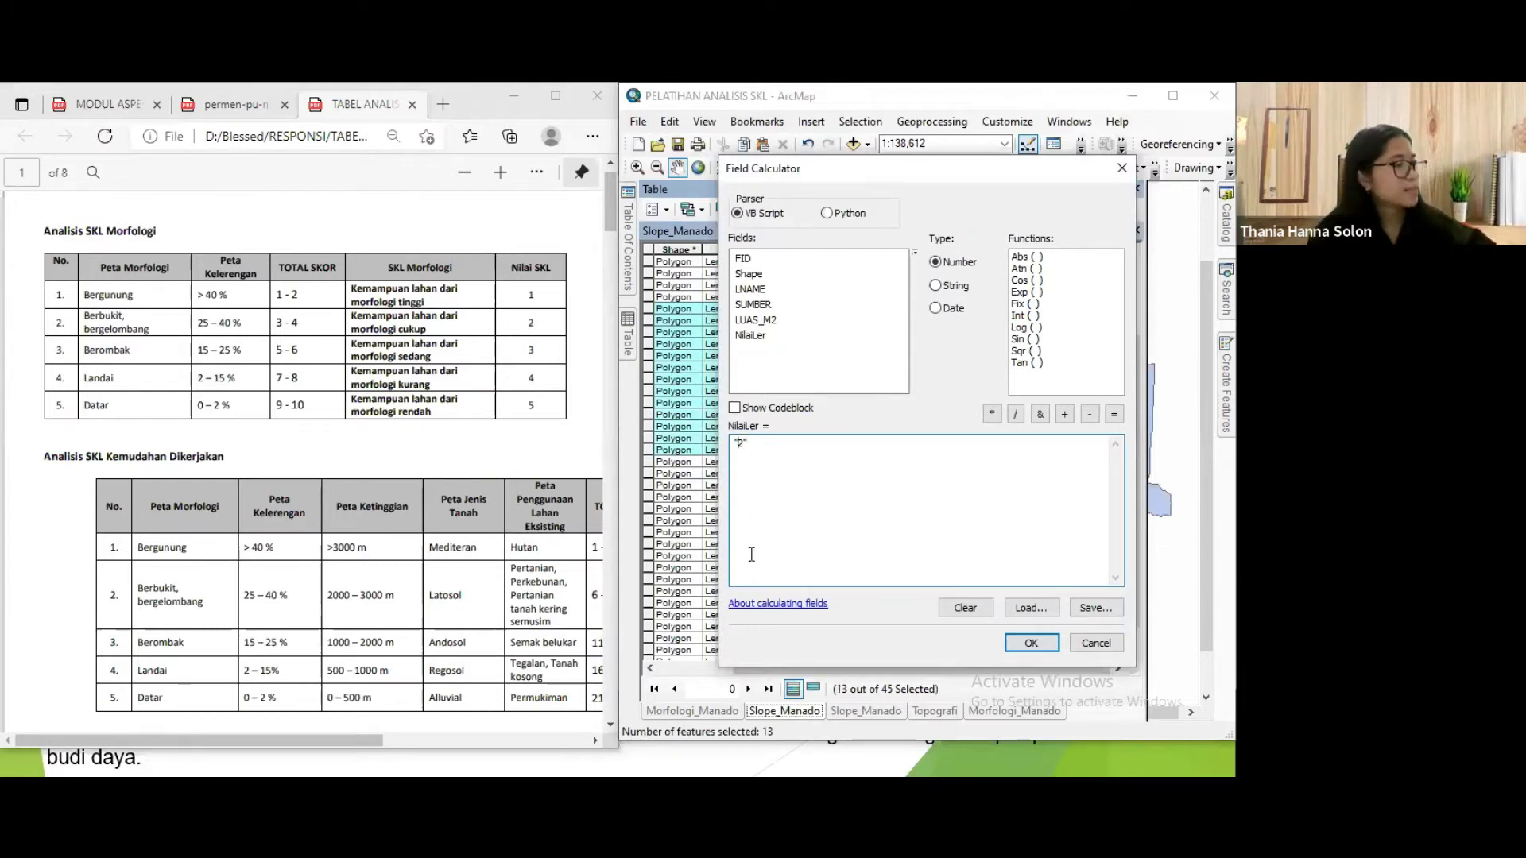
{"action": "key", "text": "BackSpace"}
{"action": "type", "text": "4"}
{"action": "left_click", "coordinate": [1025, 642]}
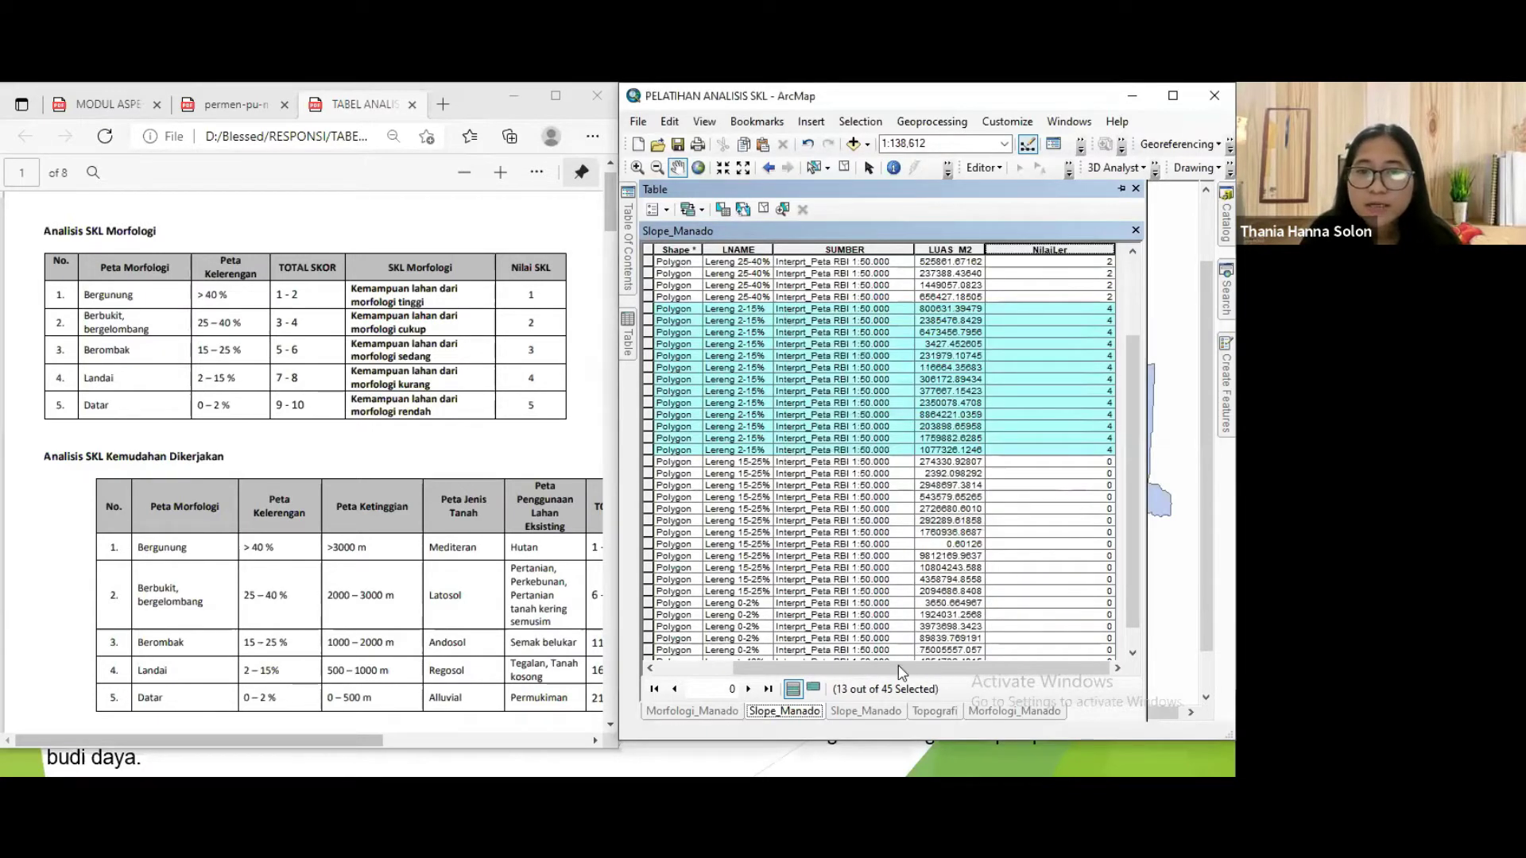
Select all Lereng 15-25% records in the Slope_Manado table and set their NilaiLer to "3" with the Field Calculator.
{"action": "left_click_drag", "start_coordinate": [647, 461], "coordinate": [645, 595]}
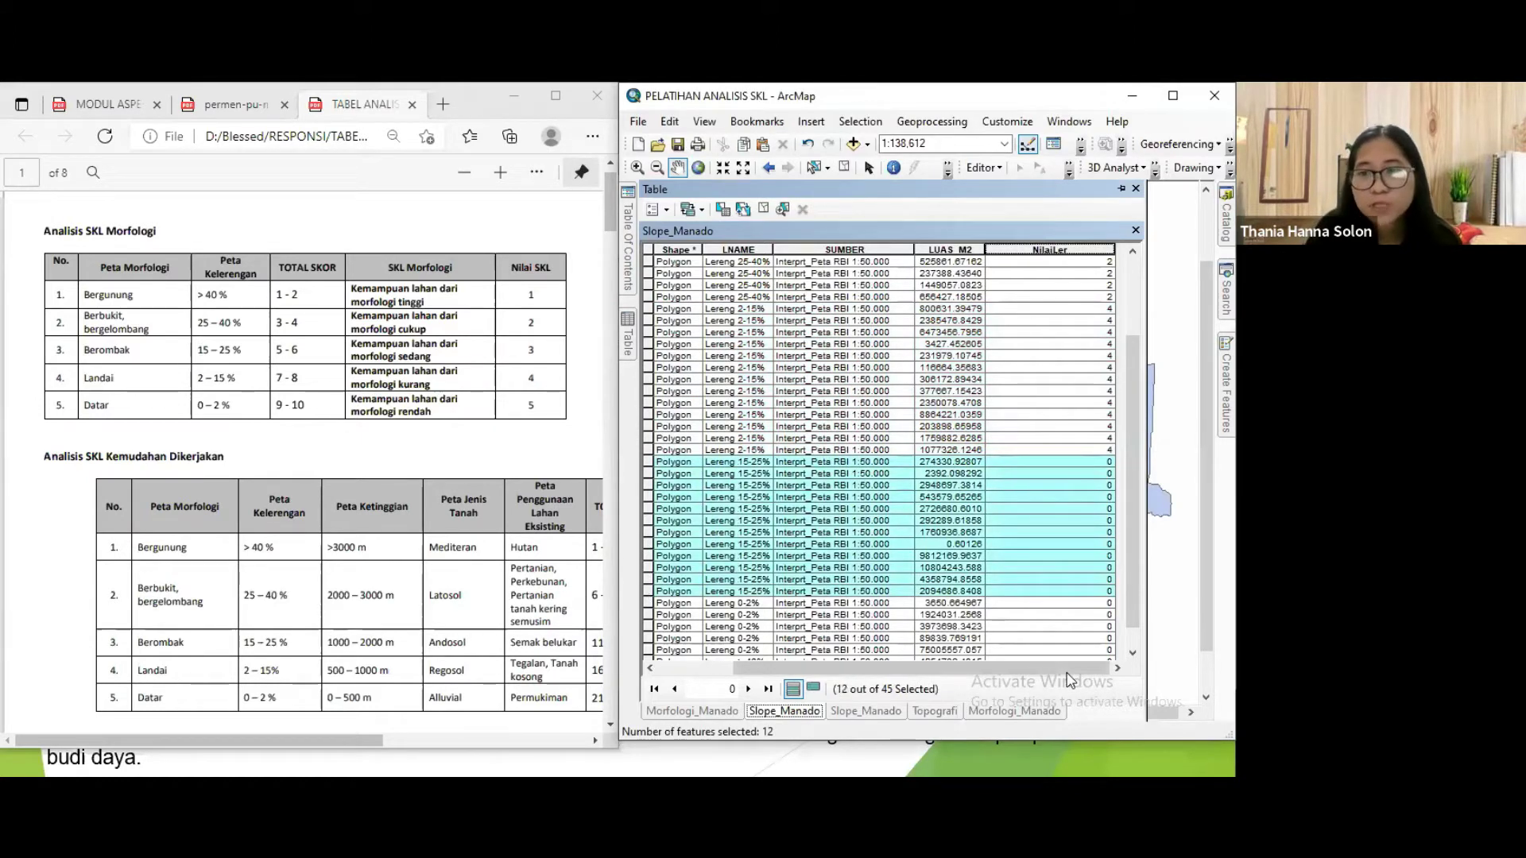
{"action": "right_click", "coordinate": [991, 251]}
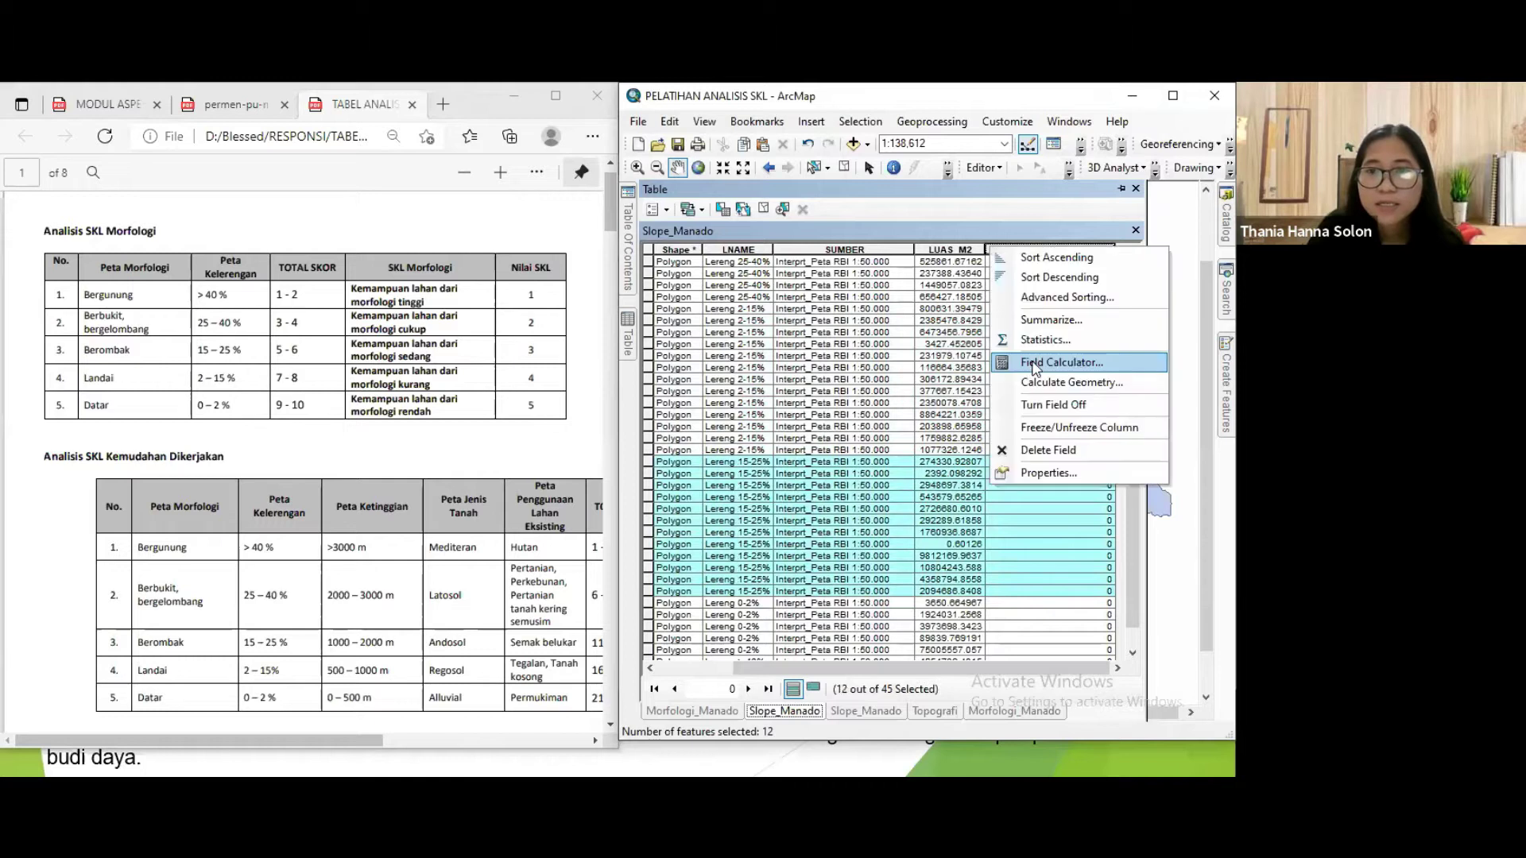
{"action": "left_click", "coordinate": [1034, 364]}
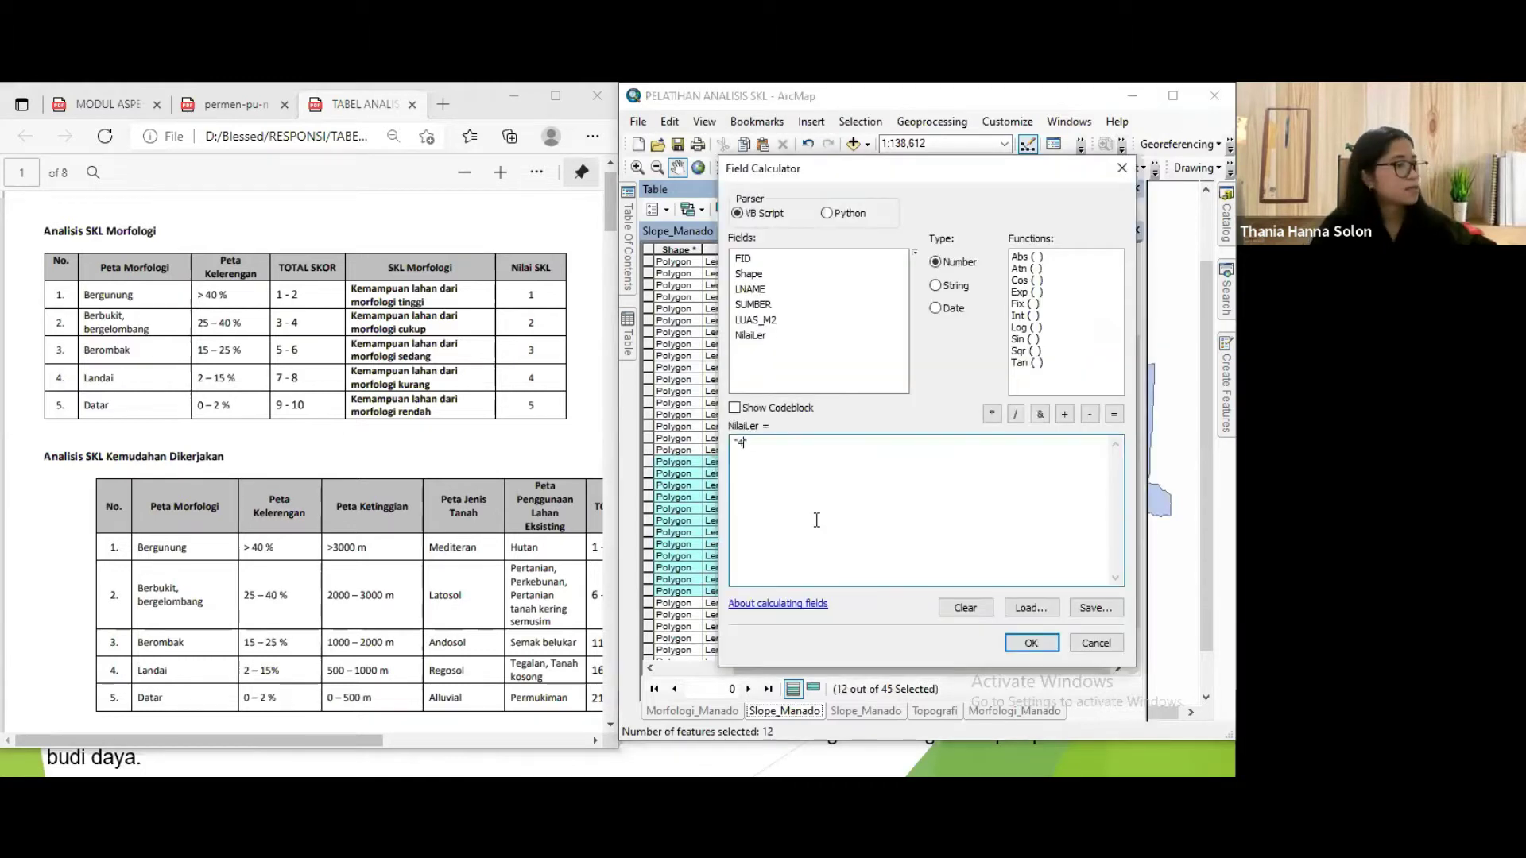
{"action": "key", "text": "BackSpace"}
{"action": "type", "text": "3"}
{"action": "left_click", "coordinate": [1033, 642]}
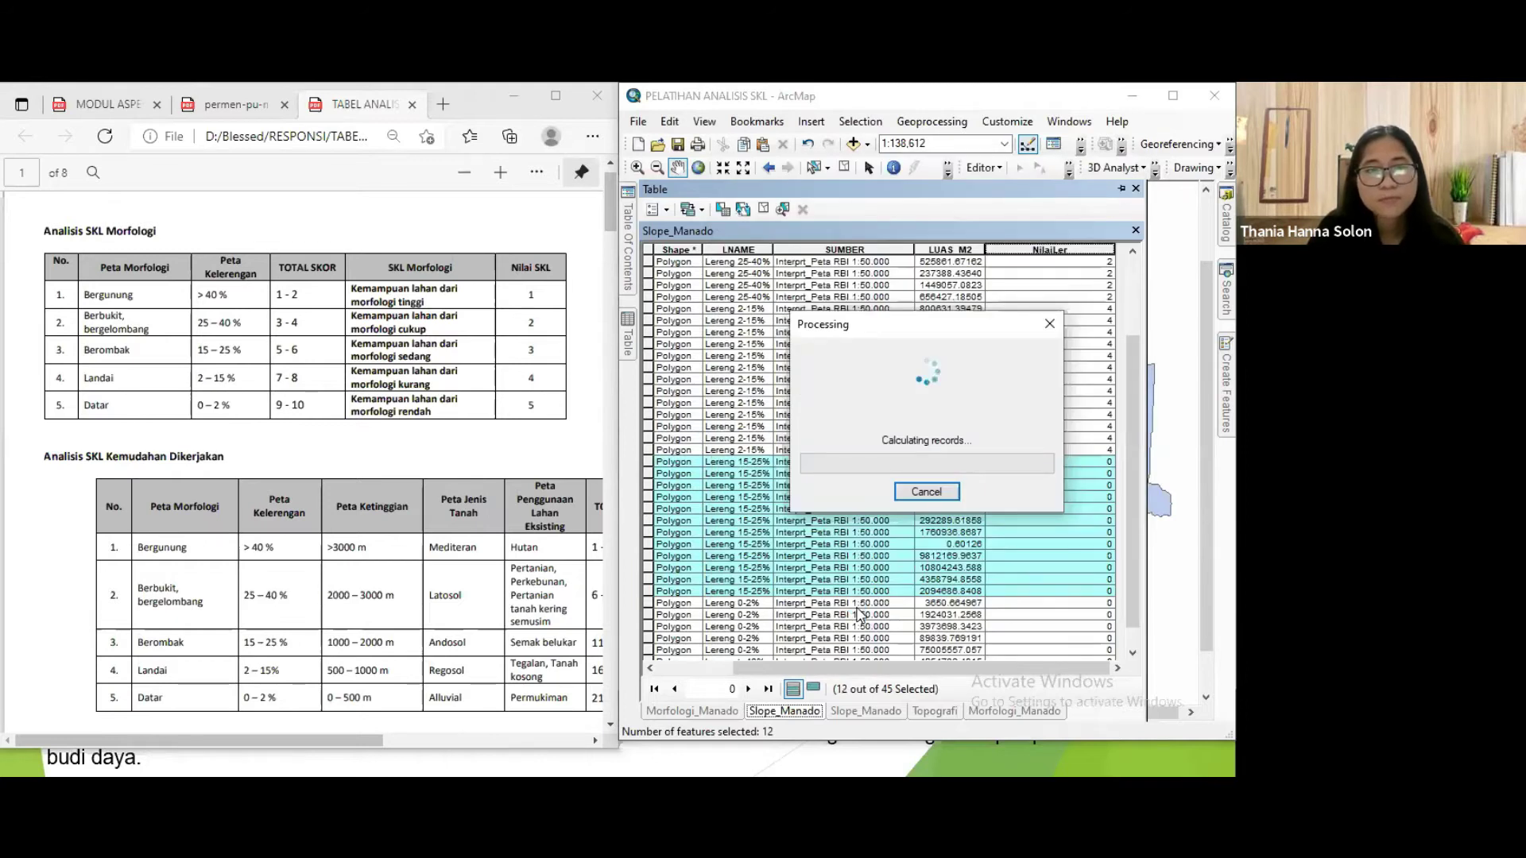
Select all Lereng 0-2% records and set their NilaiLer to "5" with the Field Calculator.
{"action": "scroll", "coordinate": [853, 604], "scroll_direction": "down", "scroll_amount": 1}
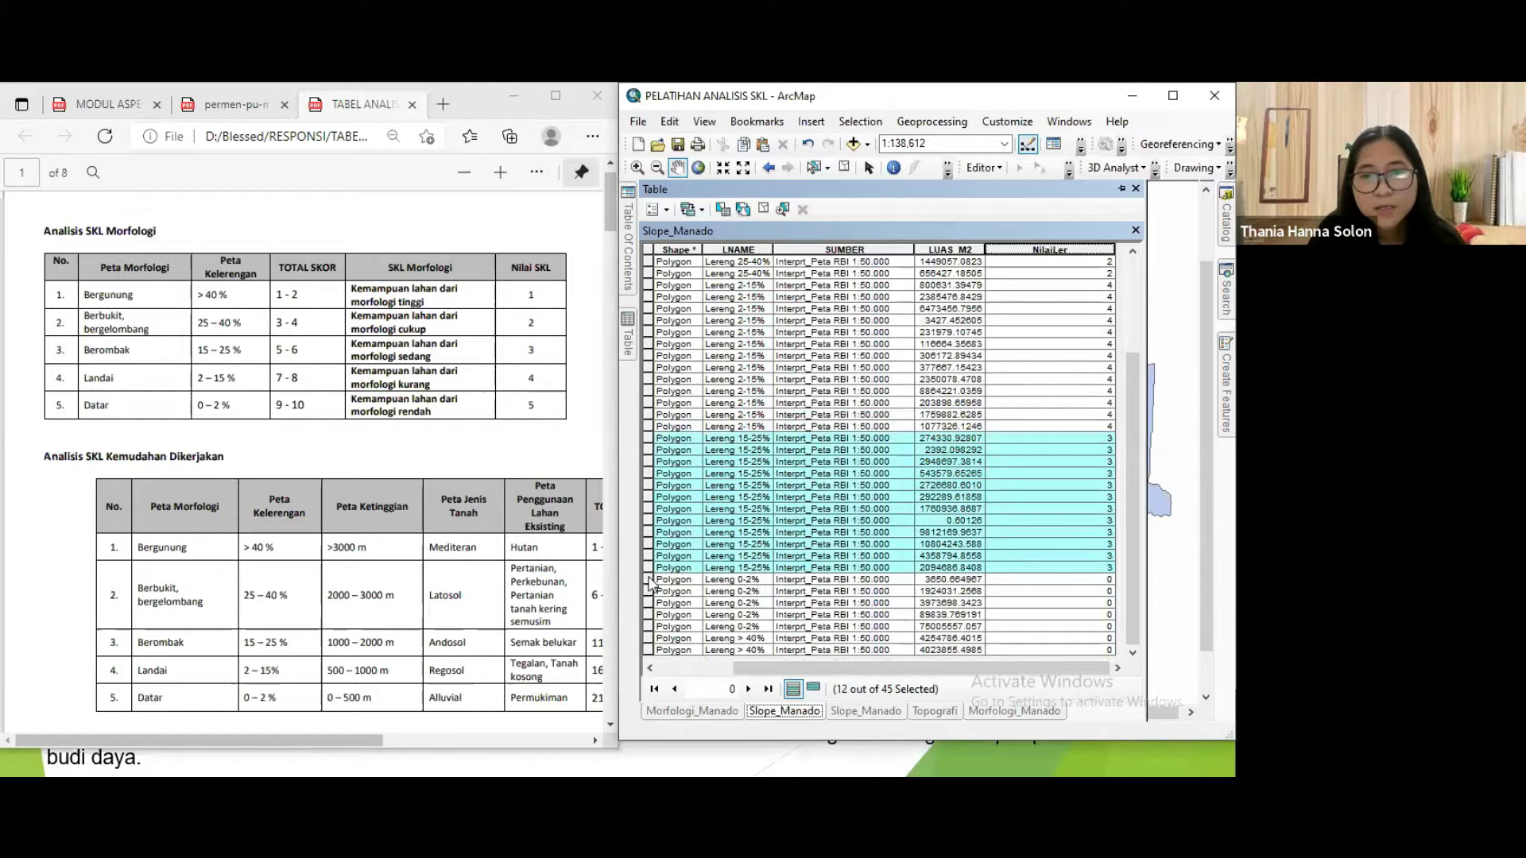
{"action": "left_click", "coordinate": [648, 581]}
{"action": "left_click", "coordinate": [648, 627], "text": "shift"}
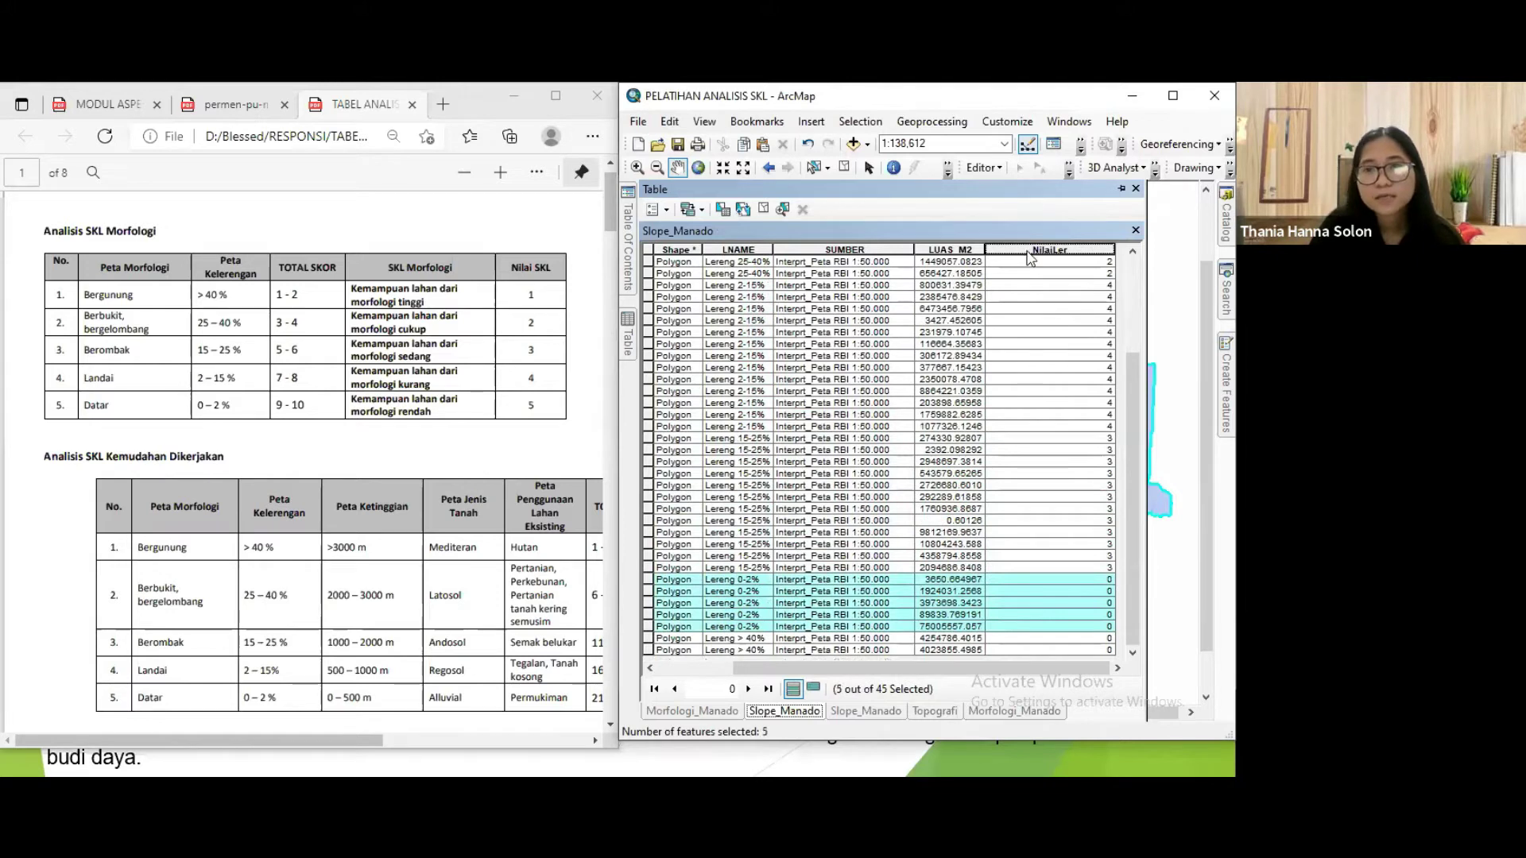
{"action": "right_click", "coordinate": [1057, 249]}
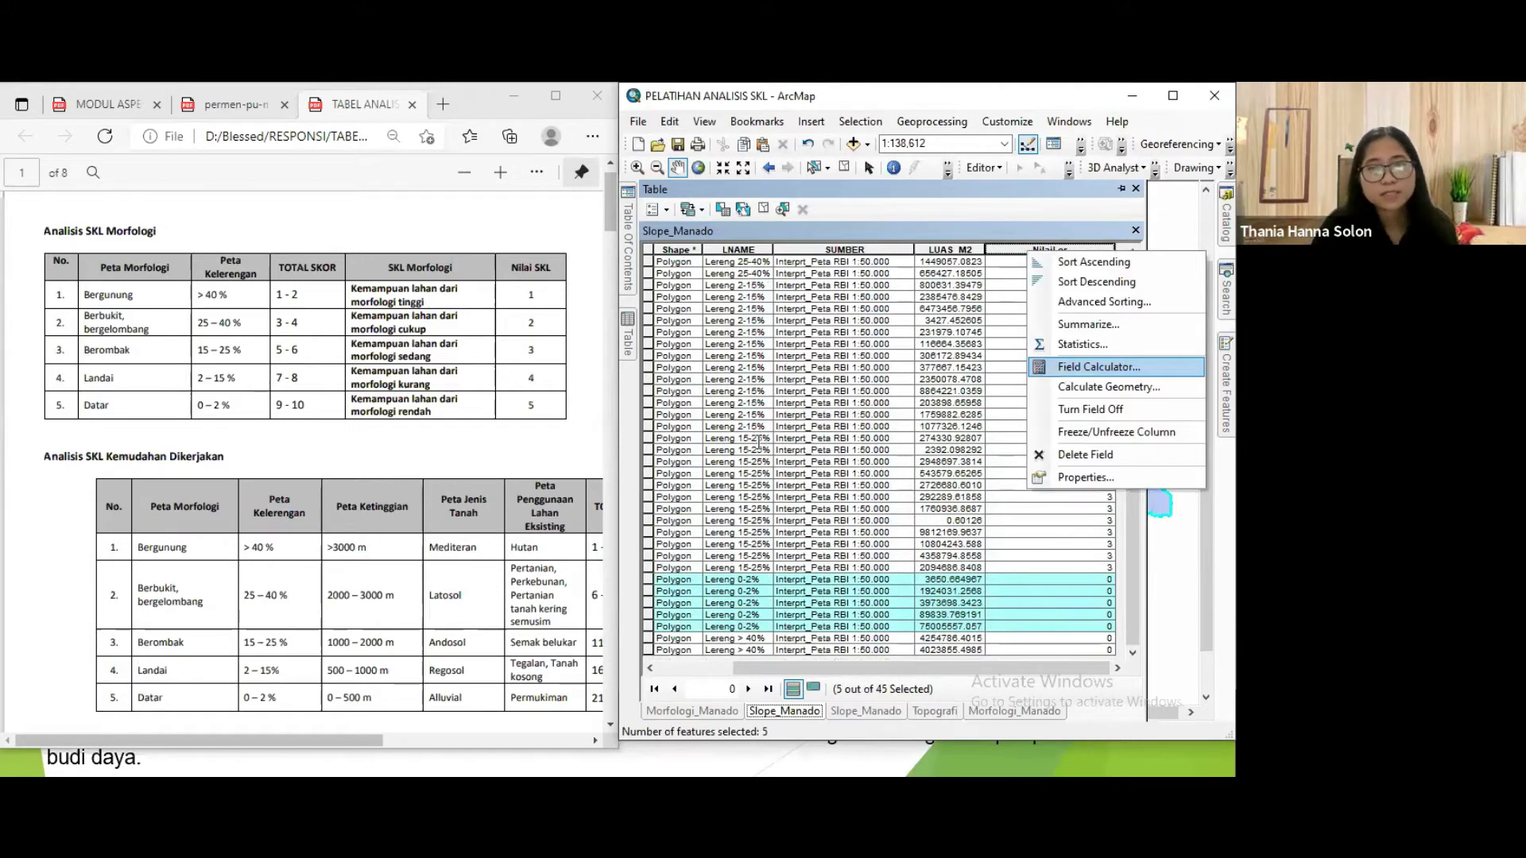
{"action": "left_click", "coordinate": [1184, 364]}
{"action": "double_click", "coordinate": [740, 443]}
{"action": "type", "text": "5"}
{"action": "left_click", "coordinate": [1014, 643]}
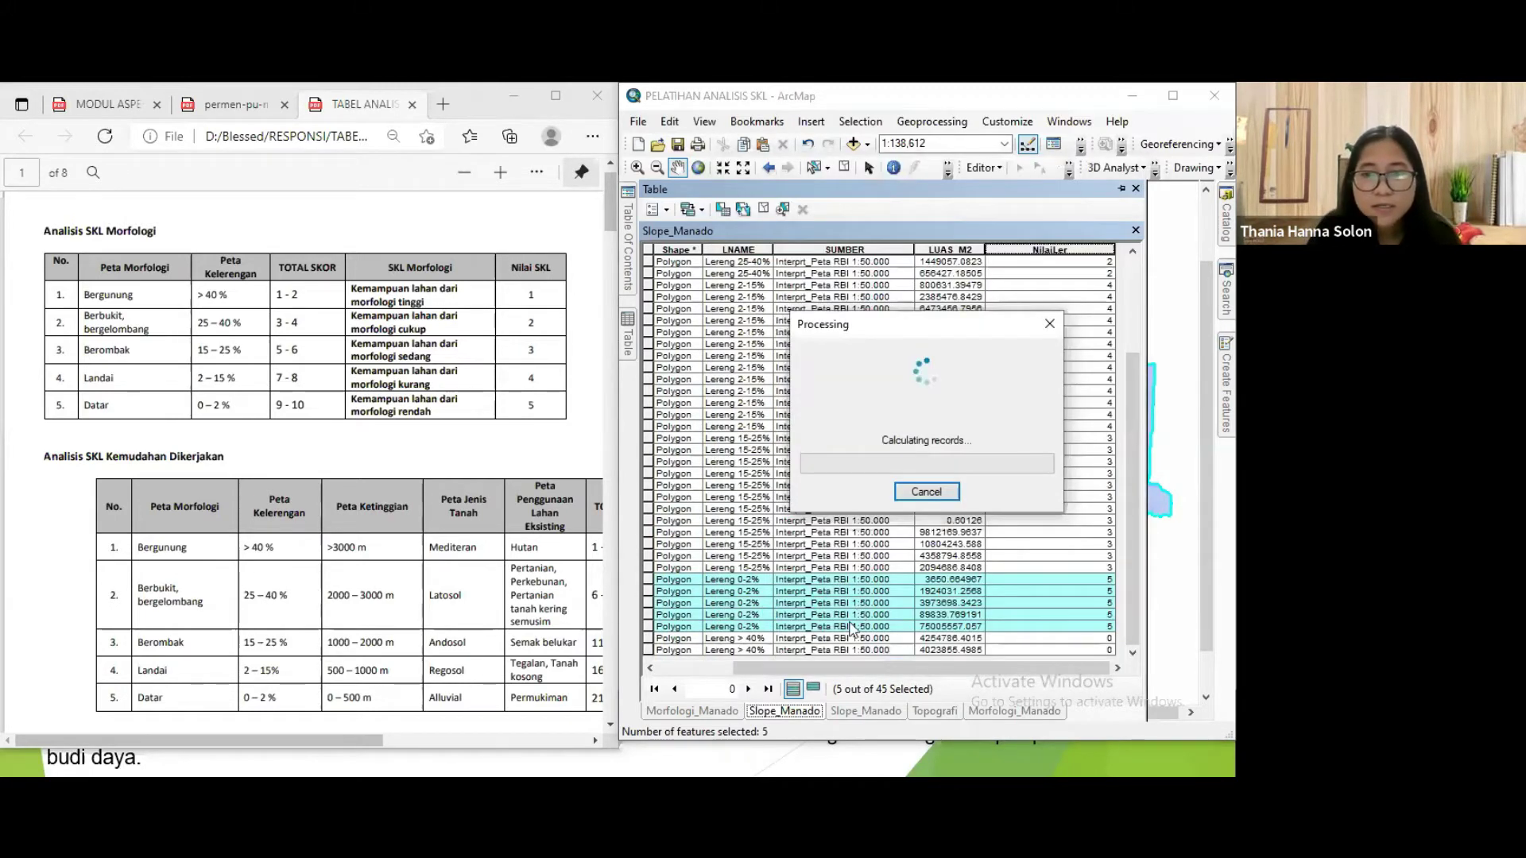
Select the Lereng > 40% records and set their NilaiLer to "1" with the Field Calculator.
{"action": "left_click_drag", "start_coordinate": [648, 639], "coordinate": [648, 651]}
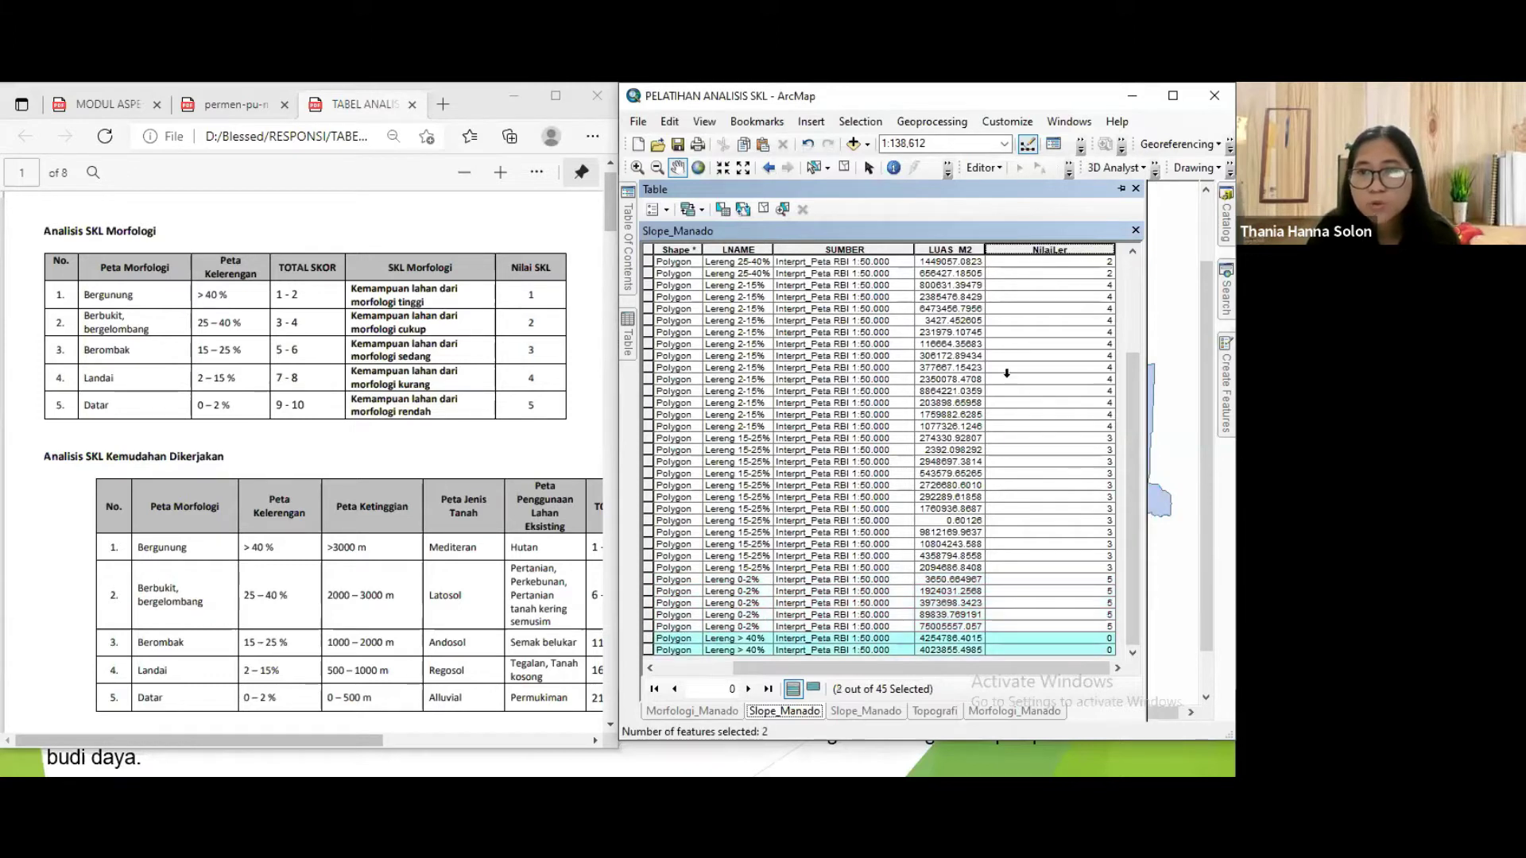
{"action": "left_click", "coordinate": [1103, 372]}
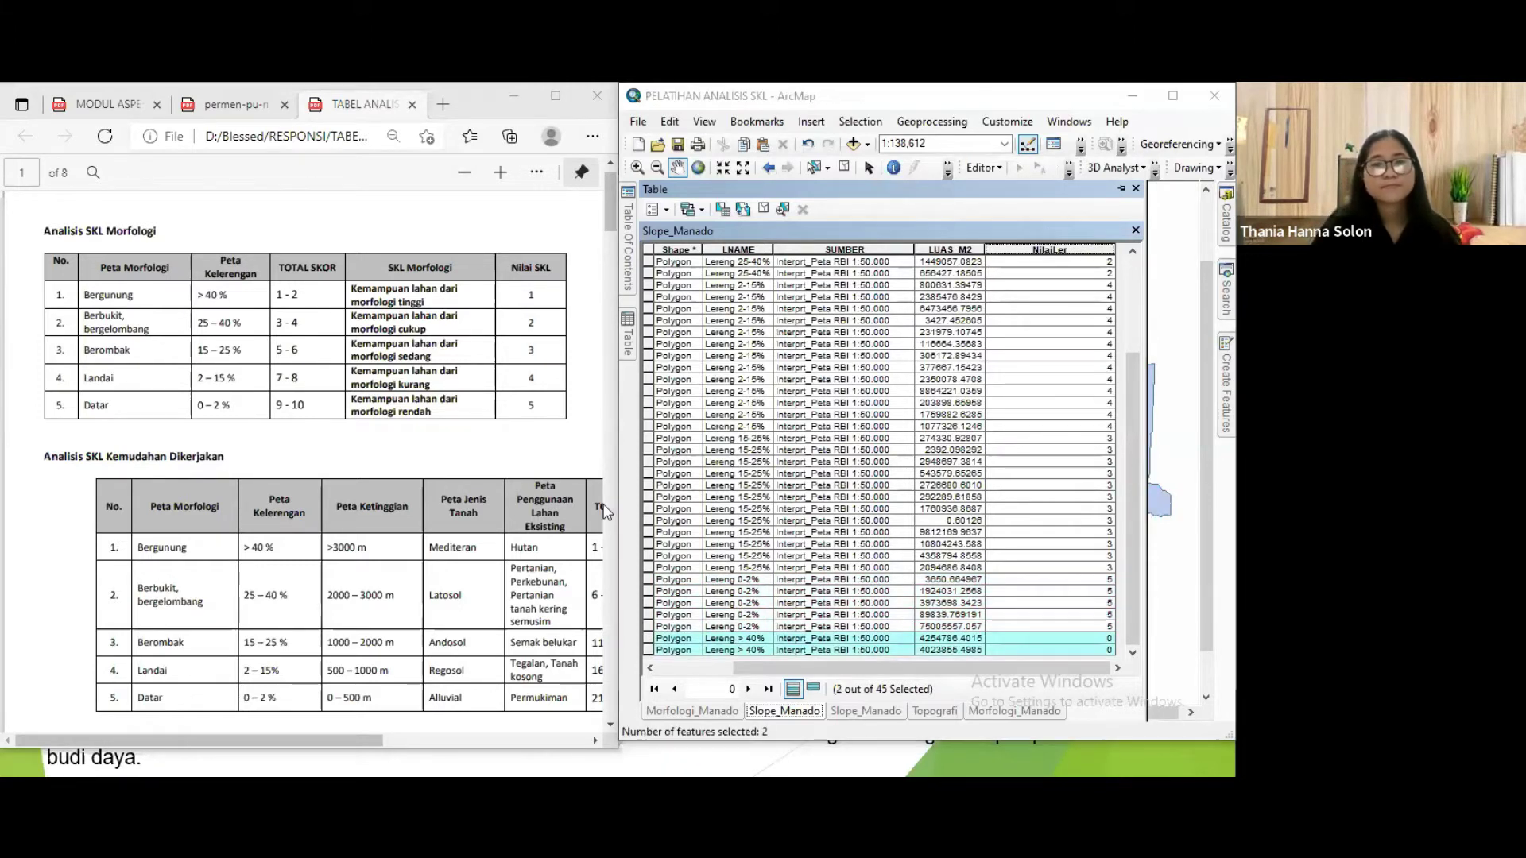
{"action": "left_click", "coordinate": [749, 461]}
{"action": "key", "text": "Left"}
{"action": "key", "text": "BackSpace"}
{"action": "type", "text": "1"}
{"action": "left_click", "coordinate": [1035, 647]}
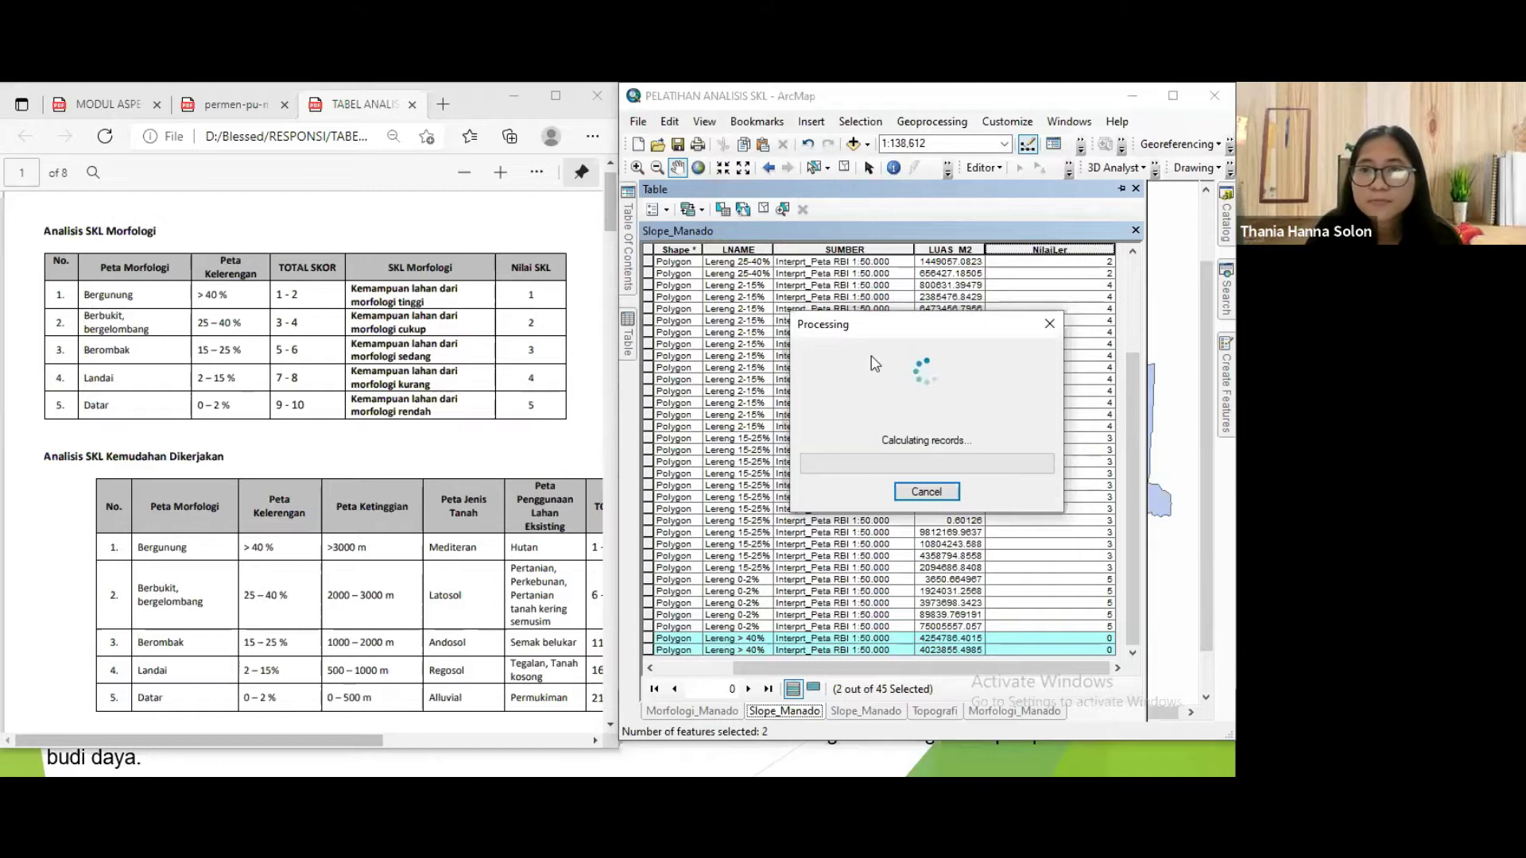
Select all Rawa records in the Slope_Manado table and set their NilaiLer to "5" with the Field Calculator.
{"action": "left_click_drag", "start_coordinate": [647, 261], "coordinate": [664, 346]}
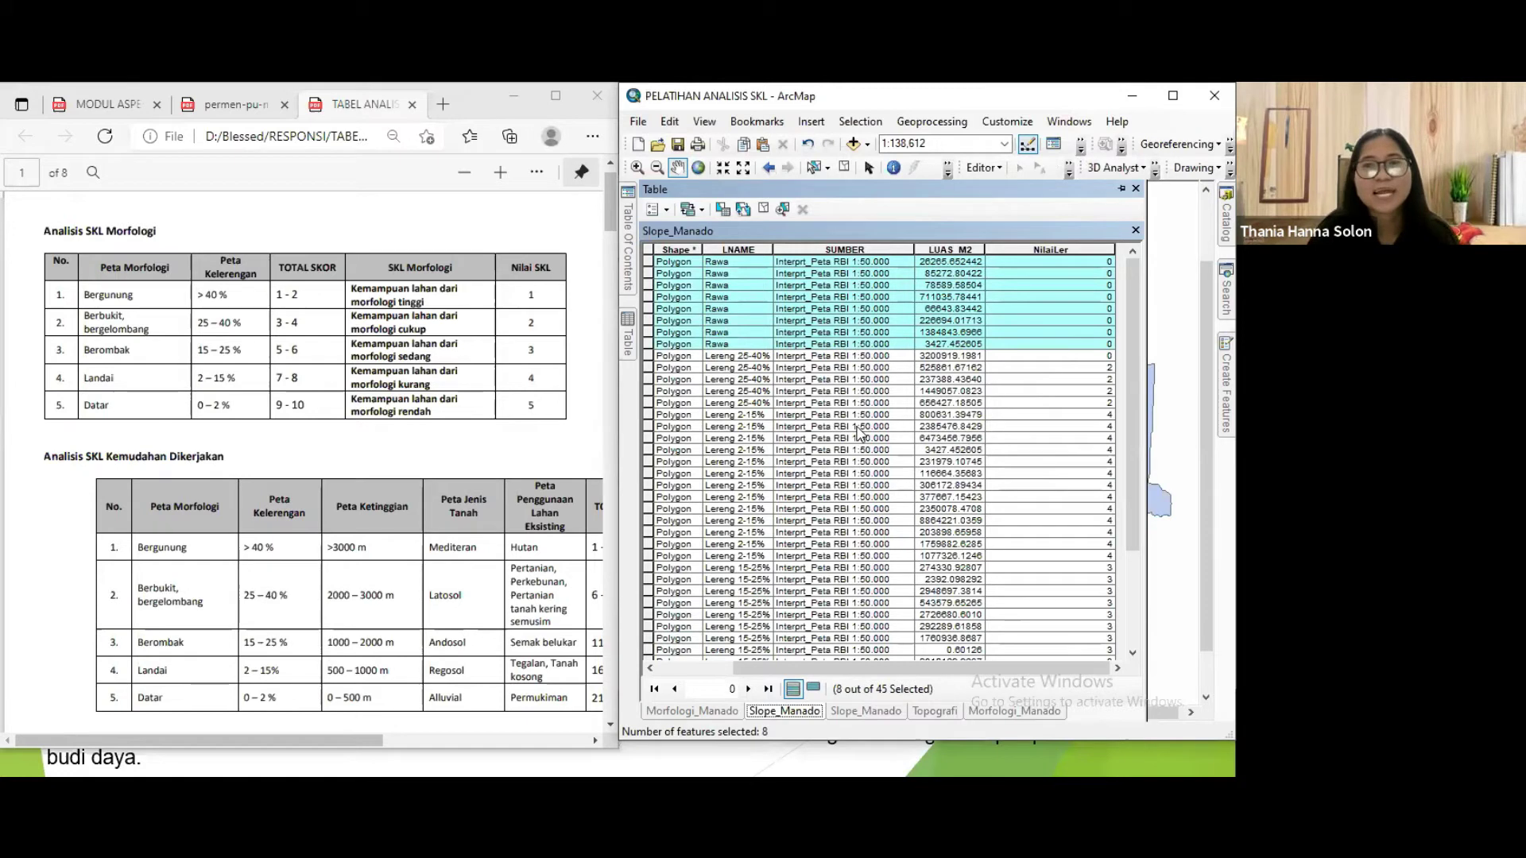
{"action": "right_click", "coordinate": [1027, 249]}
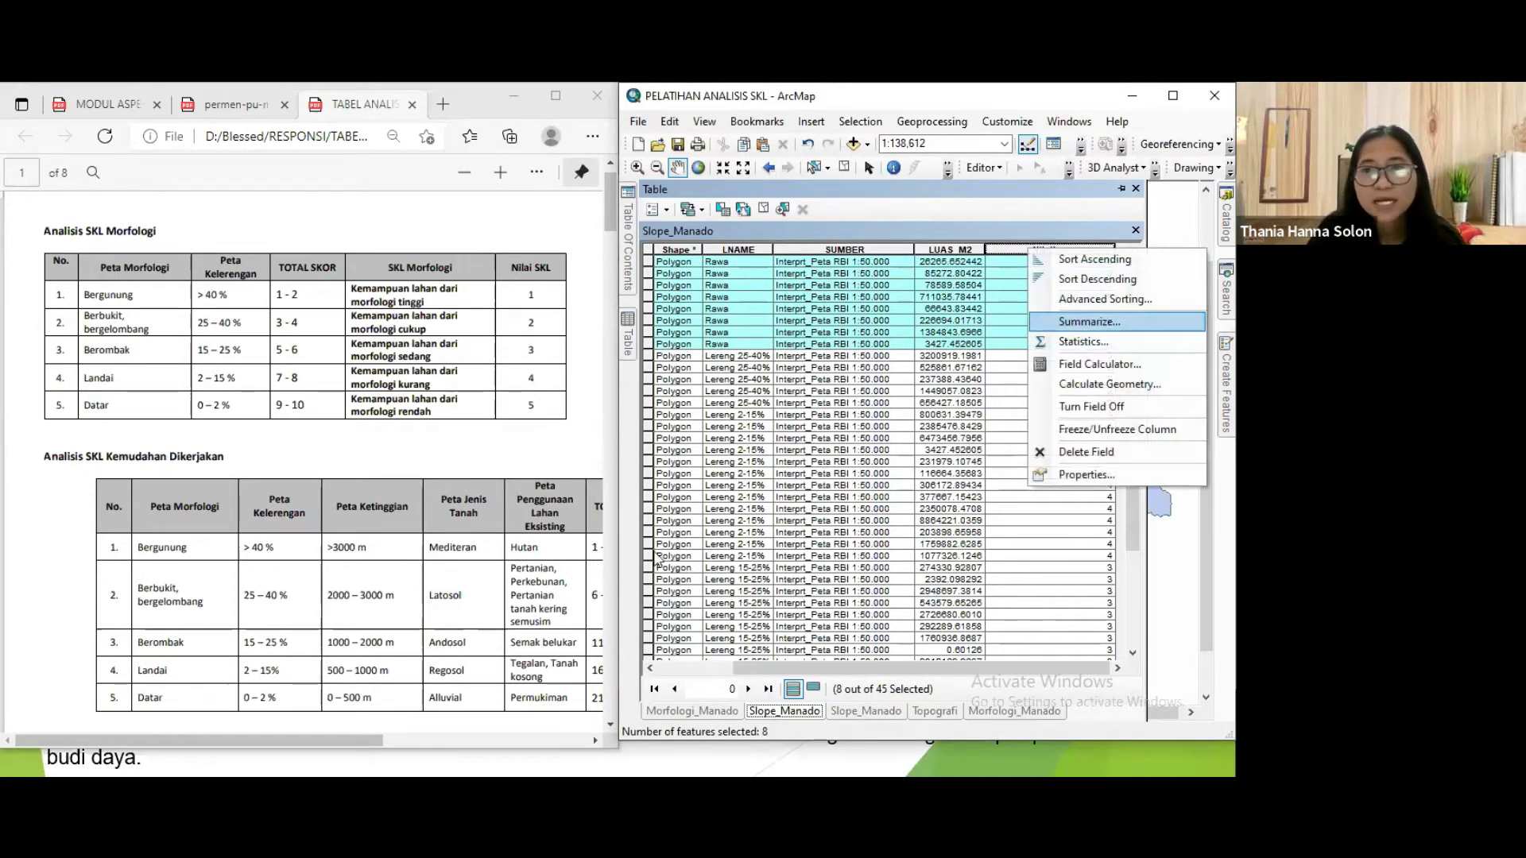
{"action": "left_click", "coordinate": [1099, 363]}
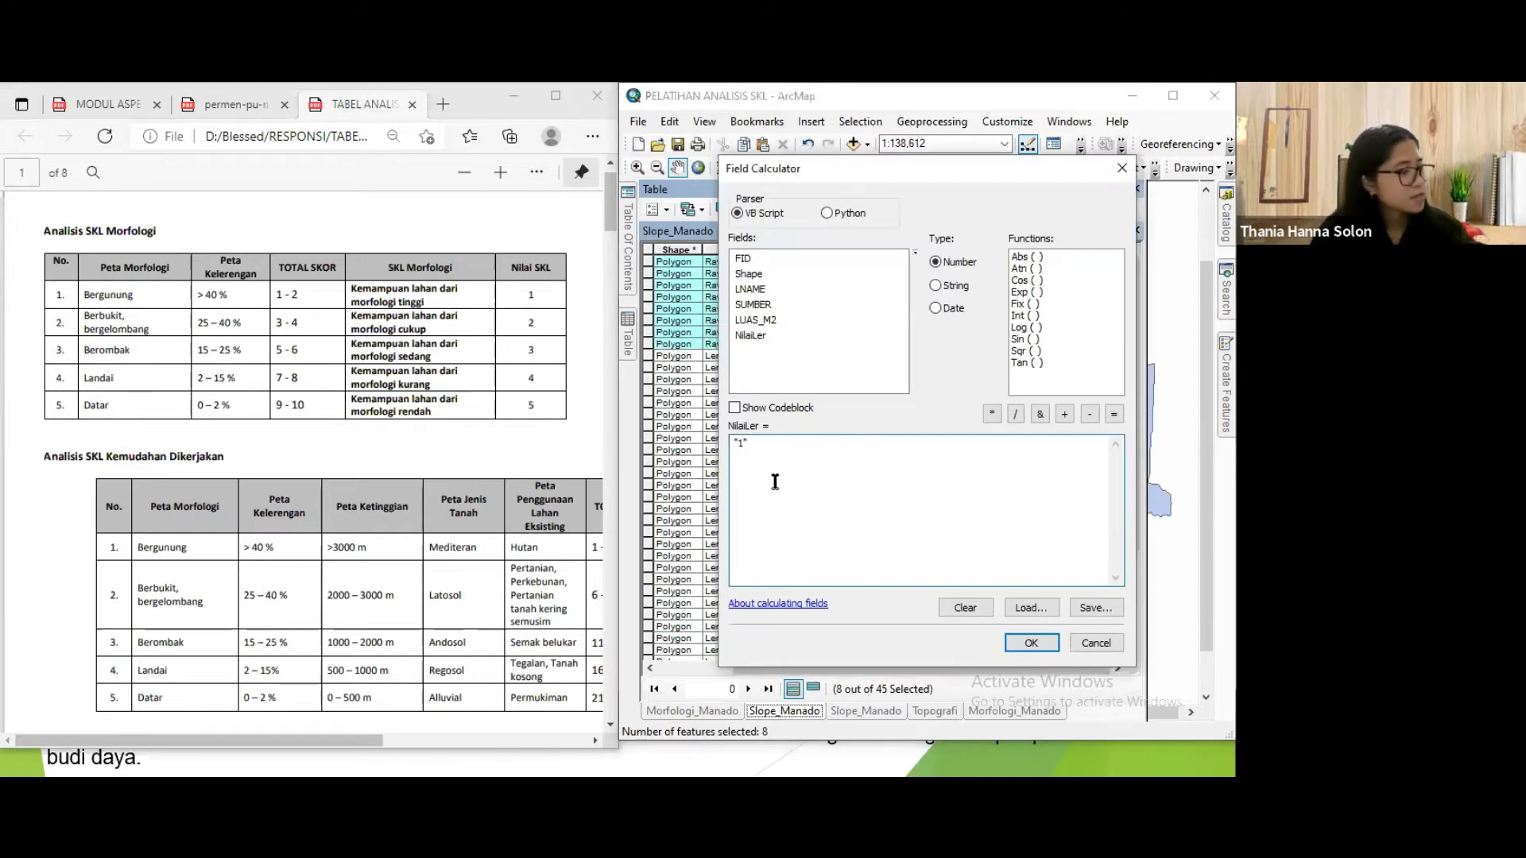
{"action": "left_click", "coordinate": [1029, 640]}
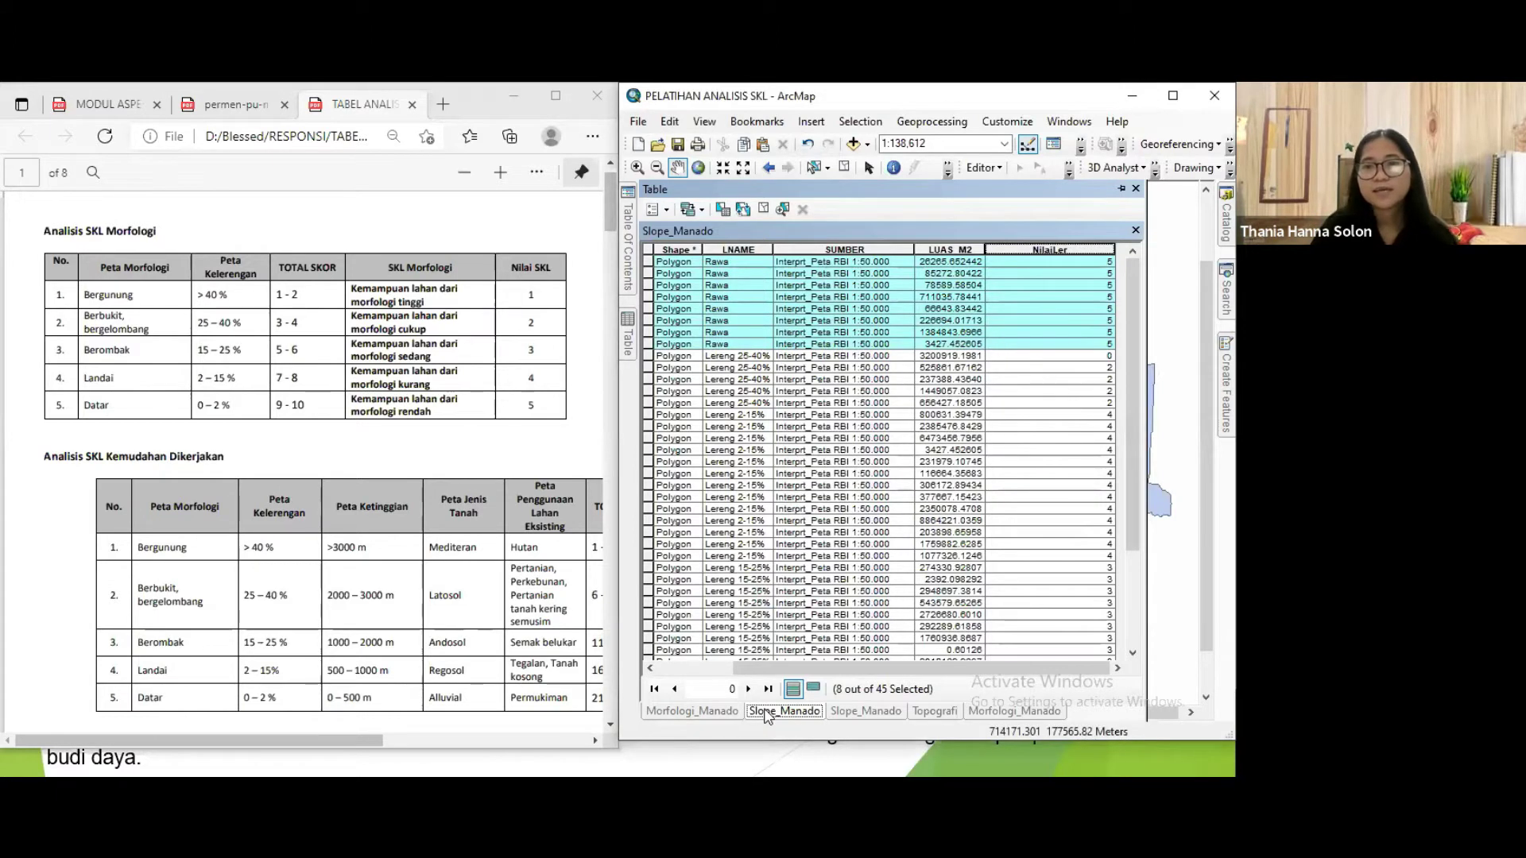
Hide the attribute table and examine where the selected Rawa polygons lie along the mainland and island coasts.
{"action": "left_click", "coordinate": [1121, 189]}
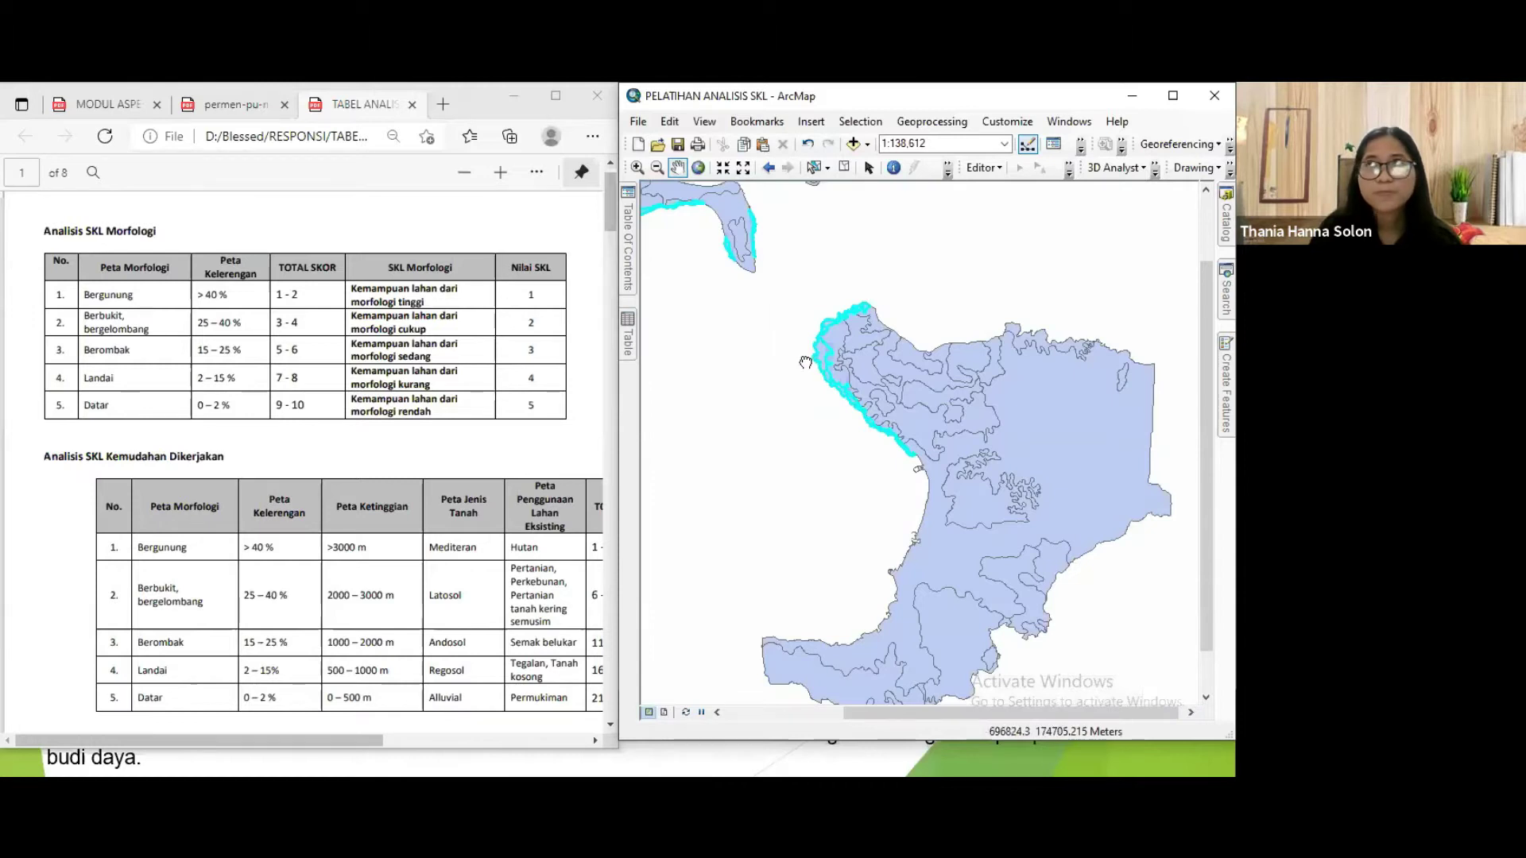
{"action": "left_click_drag", "start_coordinate": [805, 373], "coordinate": [891, 421]}
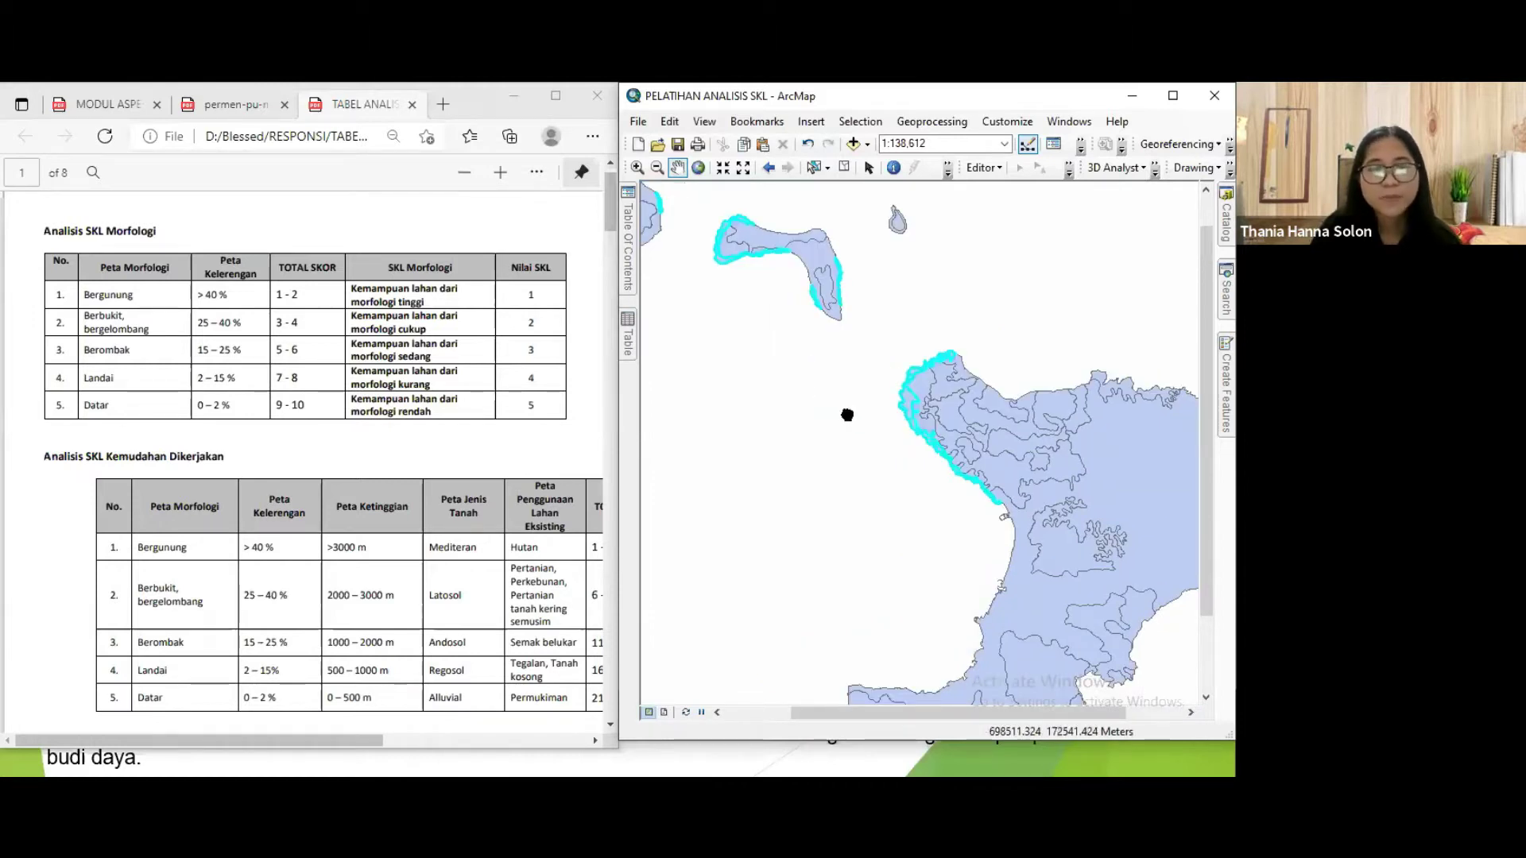
{"action": "left_click_drag", "start_coordinate": [758, 445], "coordinate": [794, 436]}
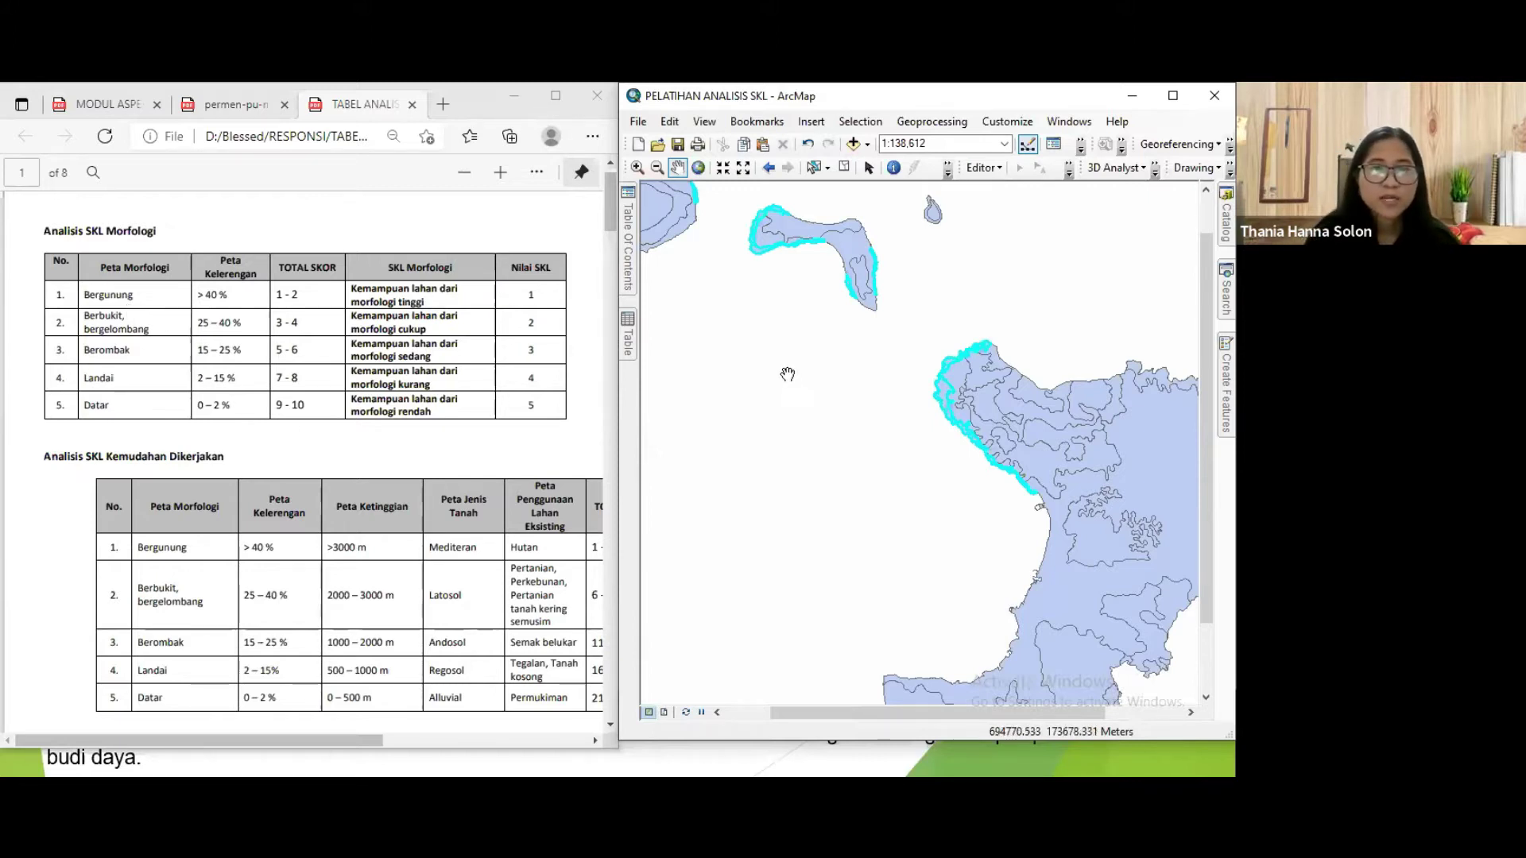
{"action": "left_click_drag", "start_coordinate": [692, 309], "coordinate": [723, 309]}
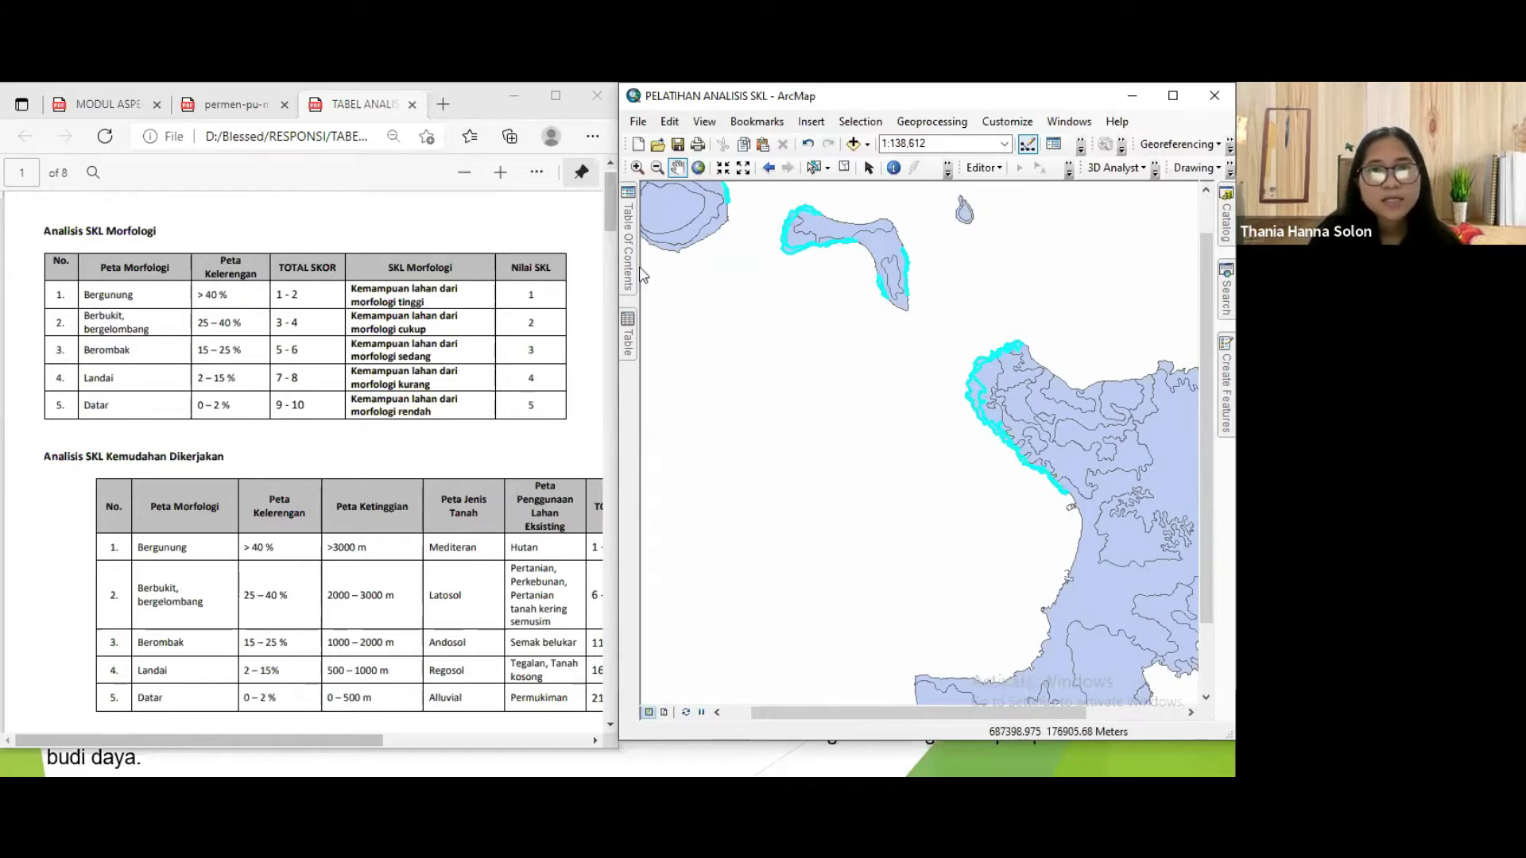
{"action": "left_click_drag", "start_coordinate": [794, 370], "coordinate": [821, 417]}
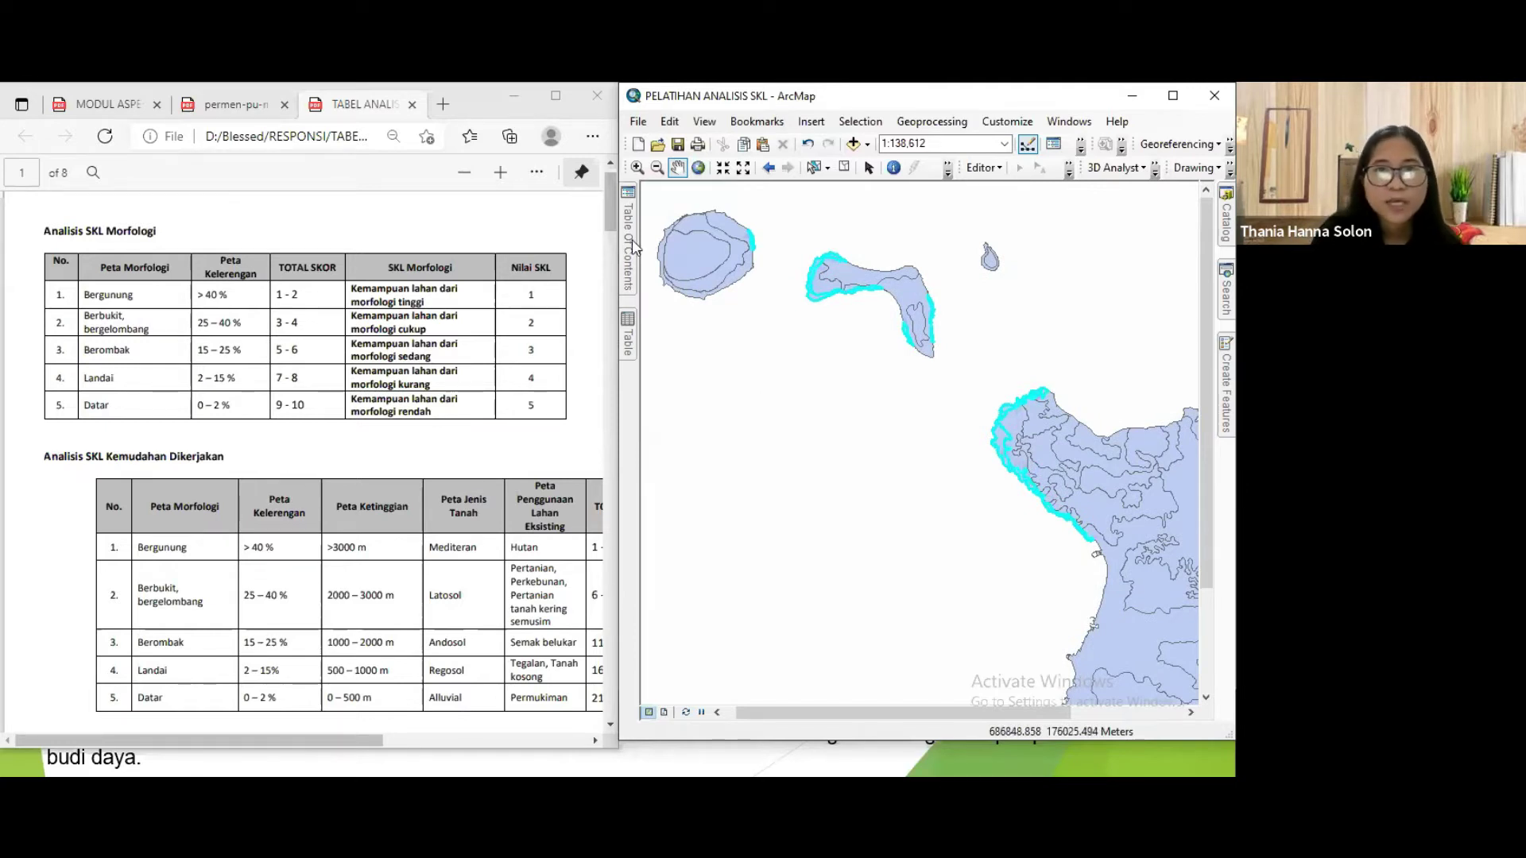
{"action": "scroll", "coordinate": [300, 469], "scroll_direction": "up", "scroll_amount": 1}
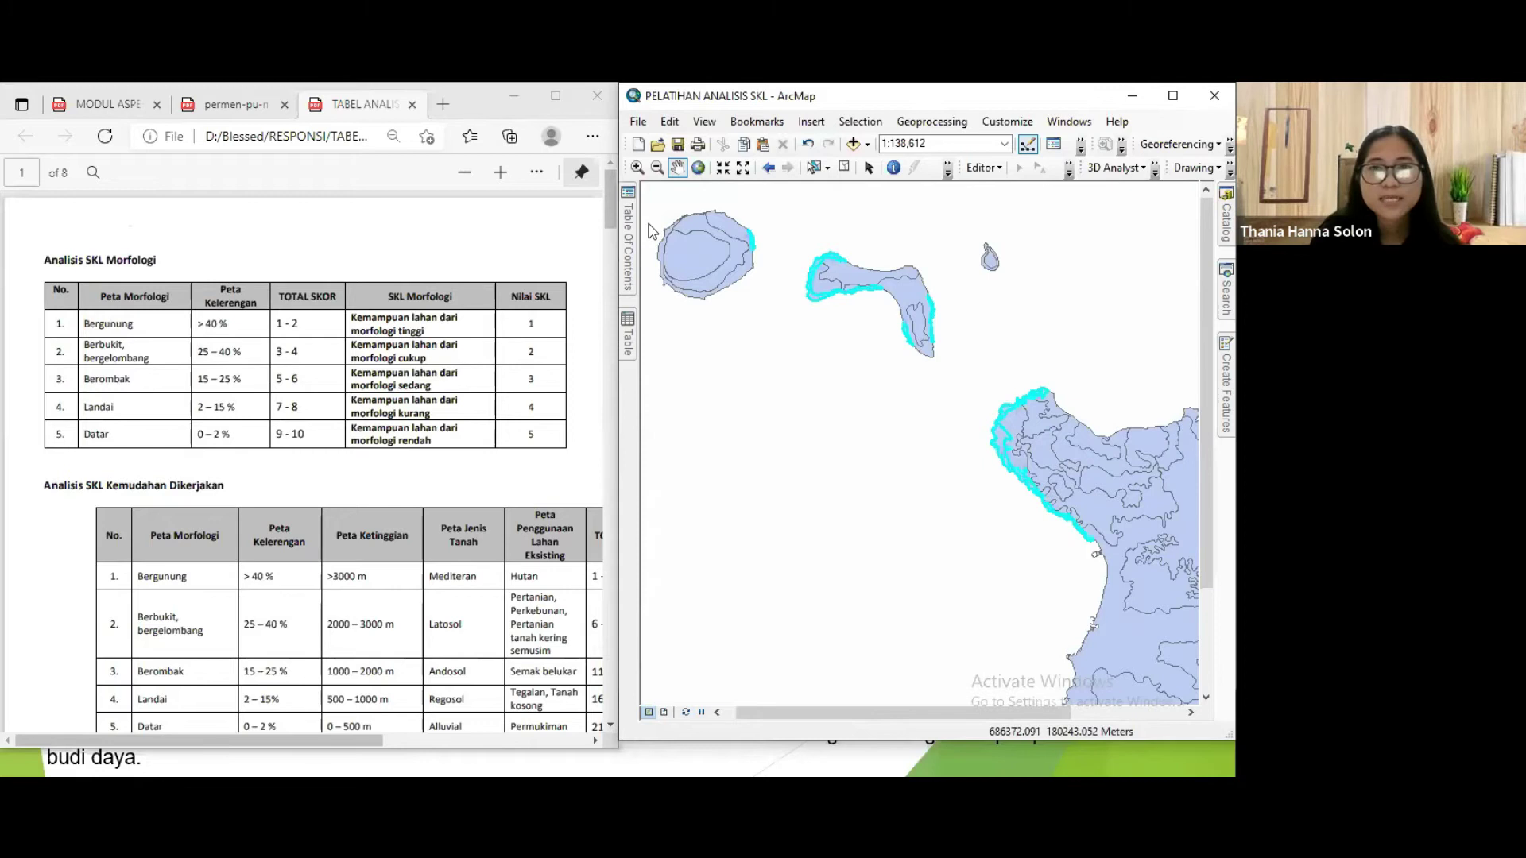
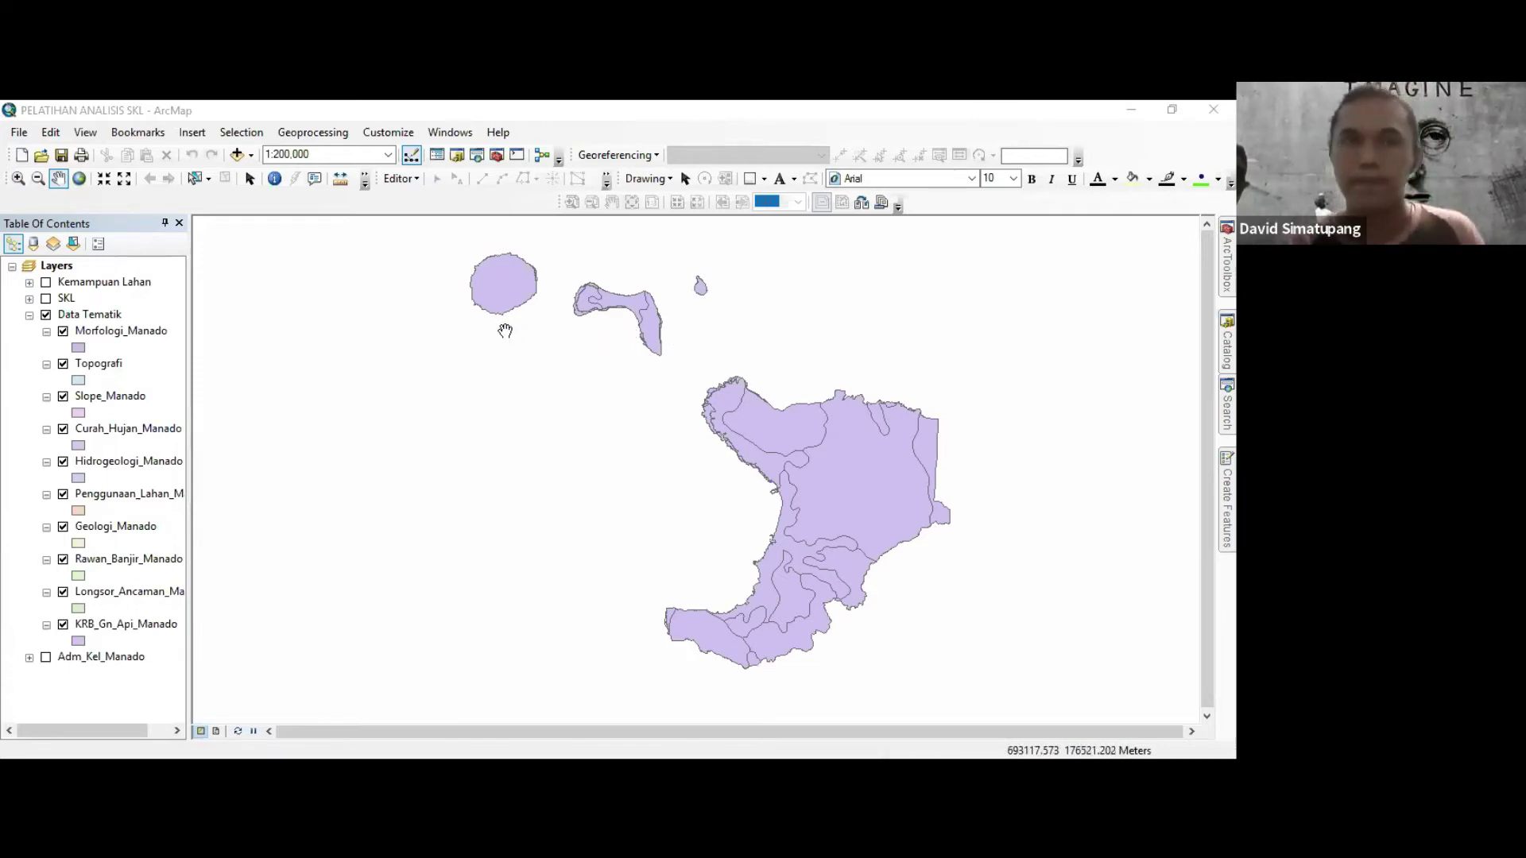
Start the Intersect geoprocessing tool and add Morfologi_Manado and Slope_Manado as its input features.
{"action": "left_click_drag", "start_coordinate": [506, 330], "coordinate": [507, 332]}
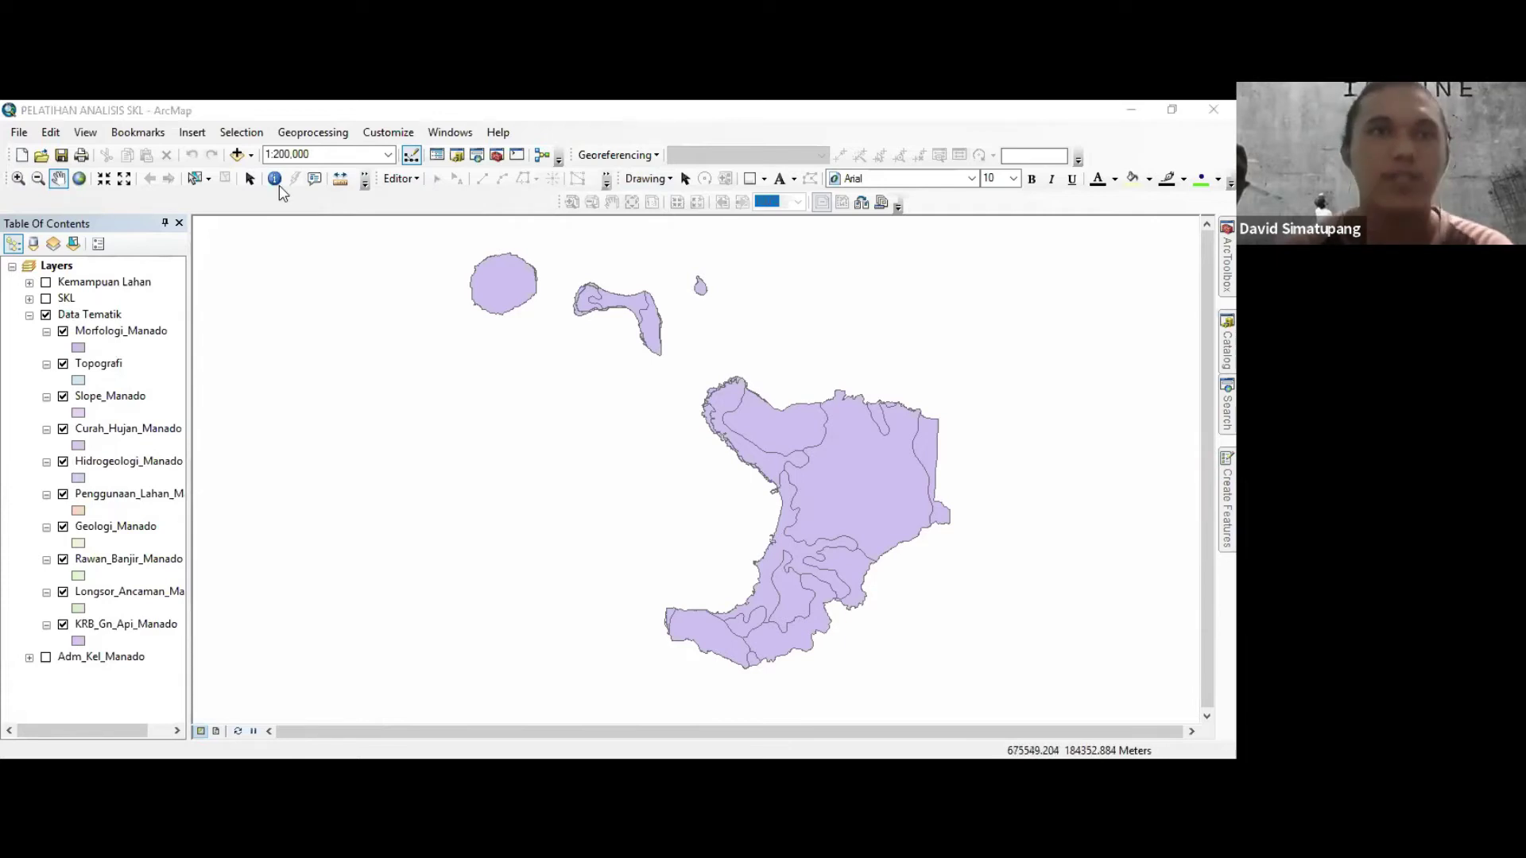
{"action": "left_click", "coordinate": [242, 111]}
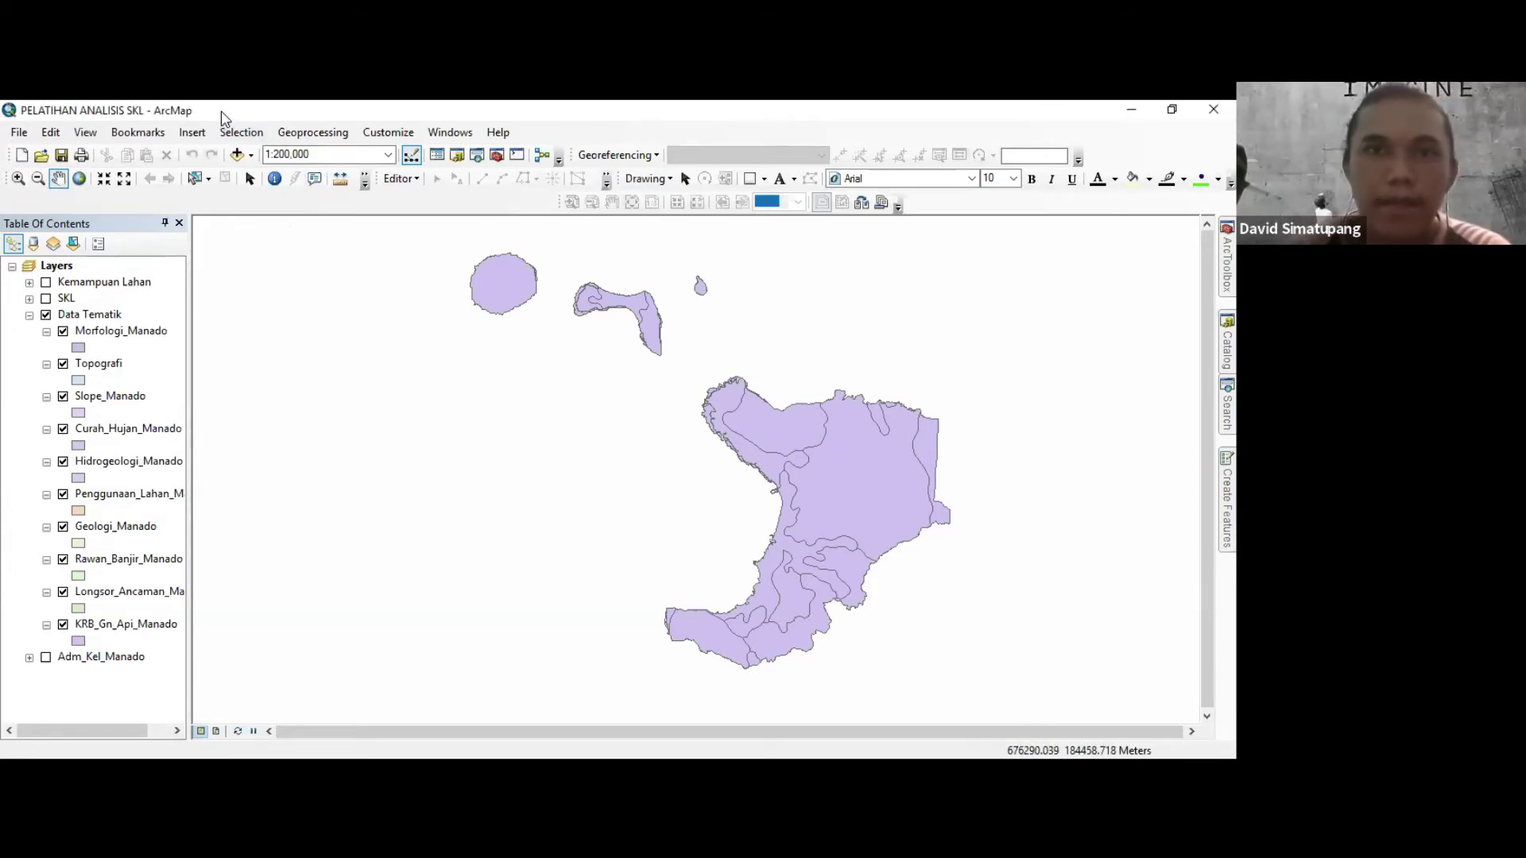
{"action": "left_click", "coordinate": [326, 131]}
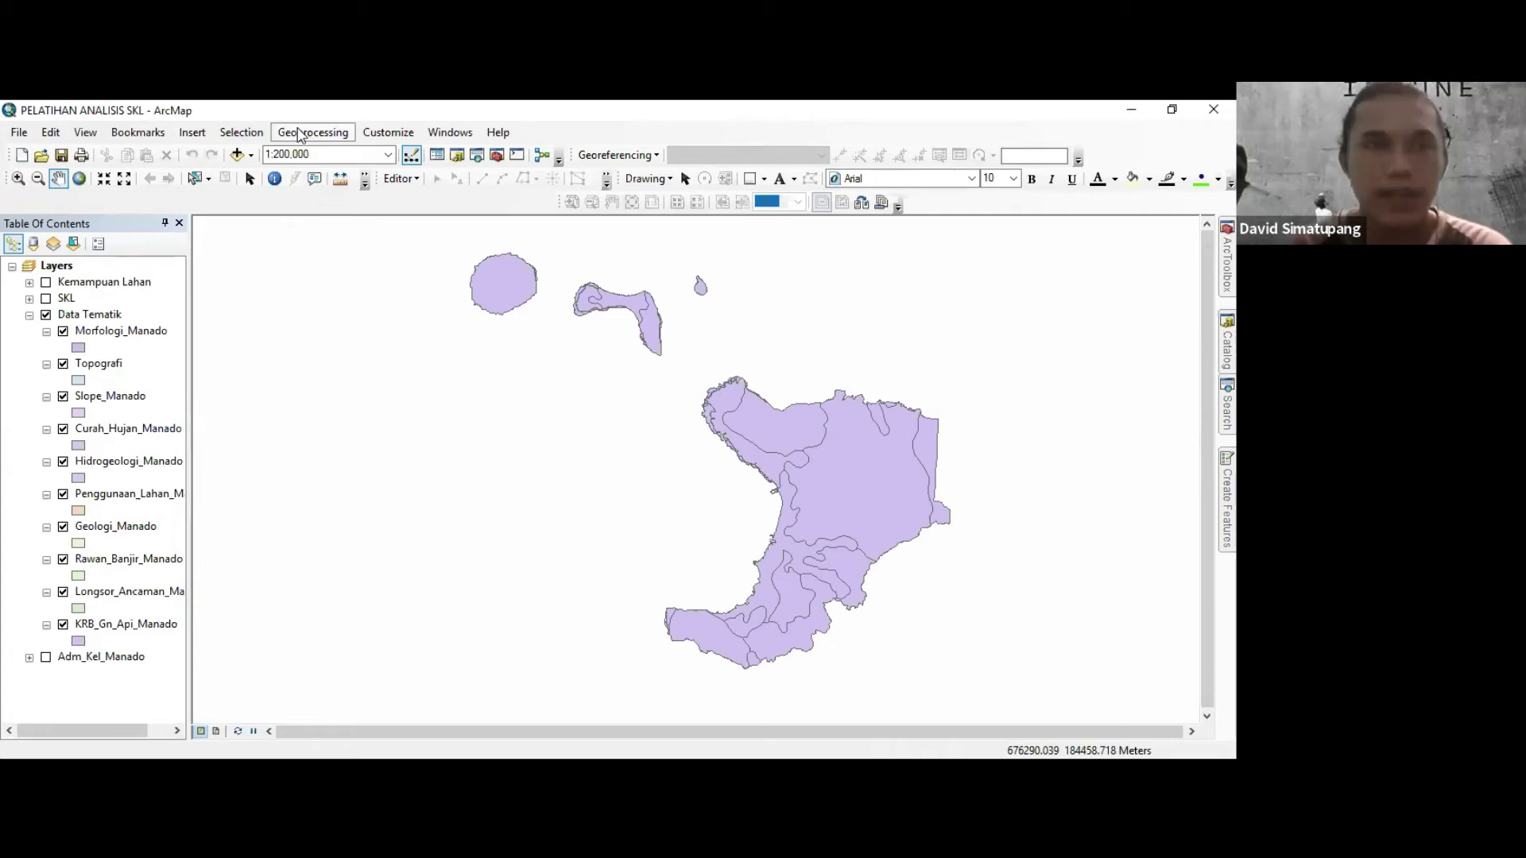
{"action": "left_click", "coordinate": [301, 133]}
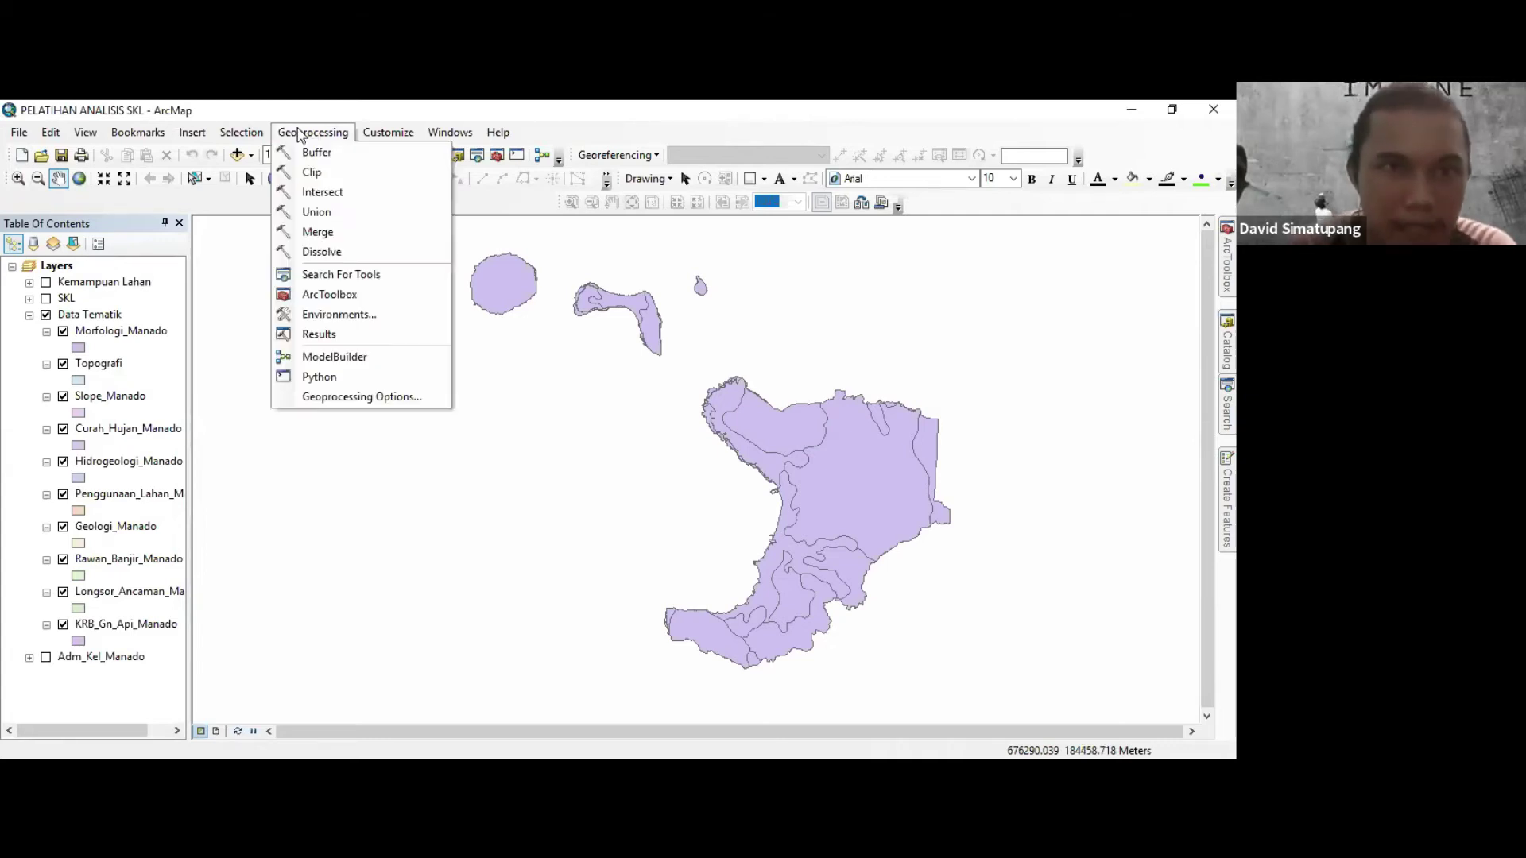
{"action": "left_click", "coordinate": [338, 197]}
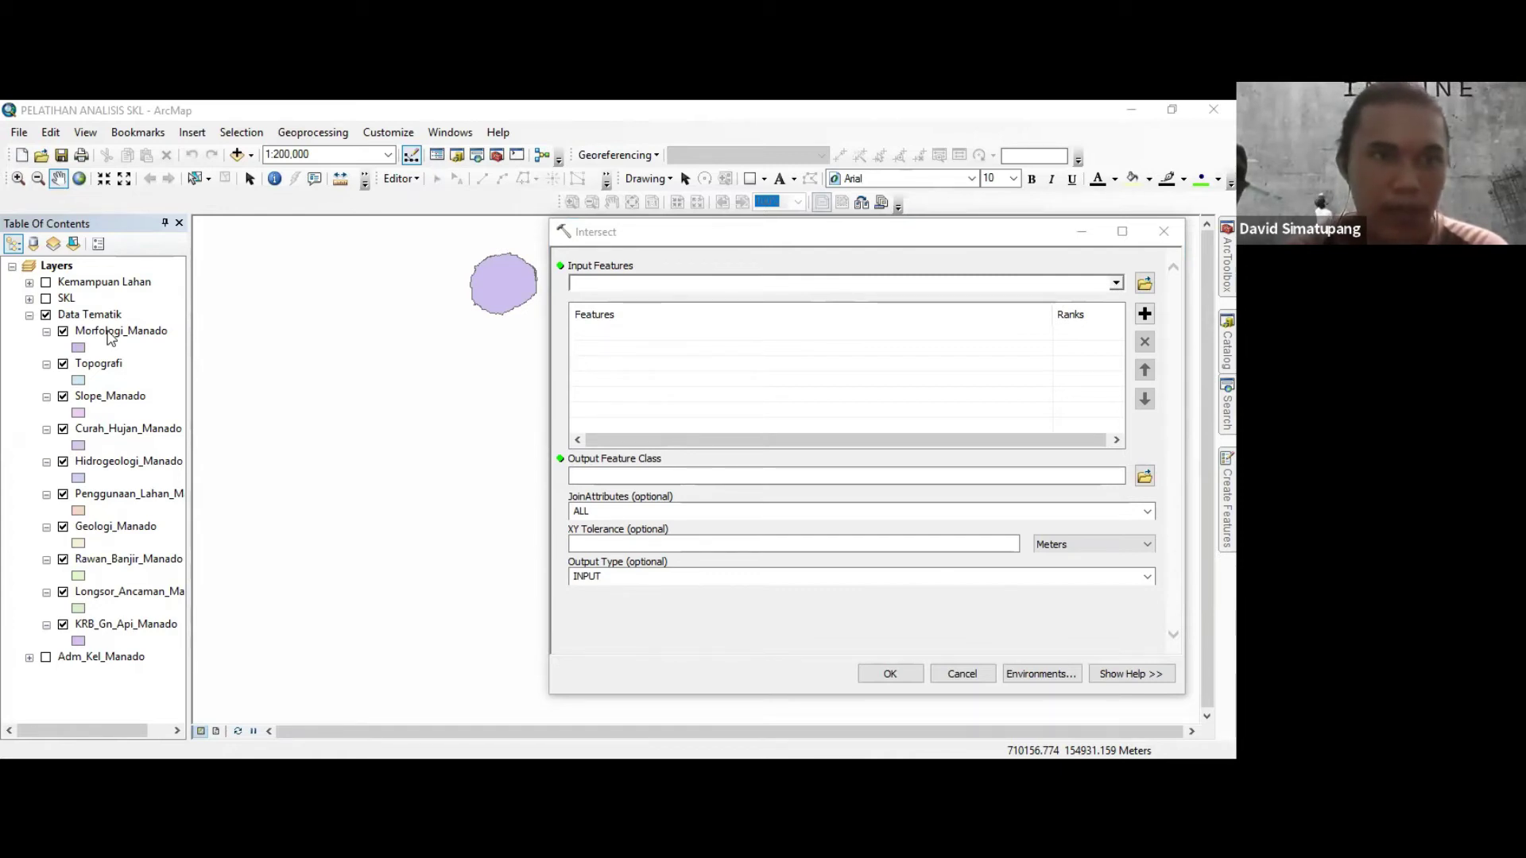
{"action": "left_click_drag", "start_coordinate": [111, 338], "coordinate": [645, 335]}
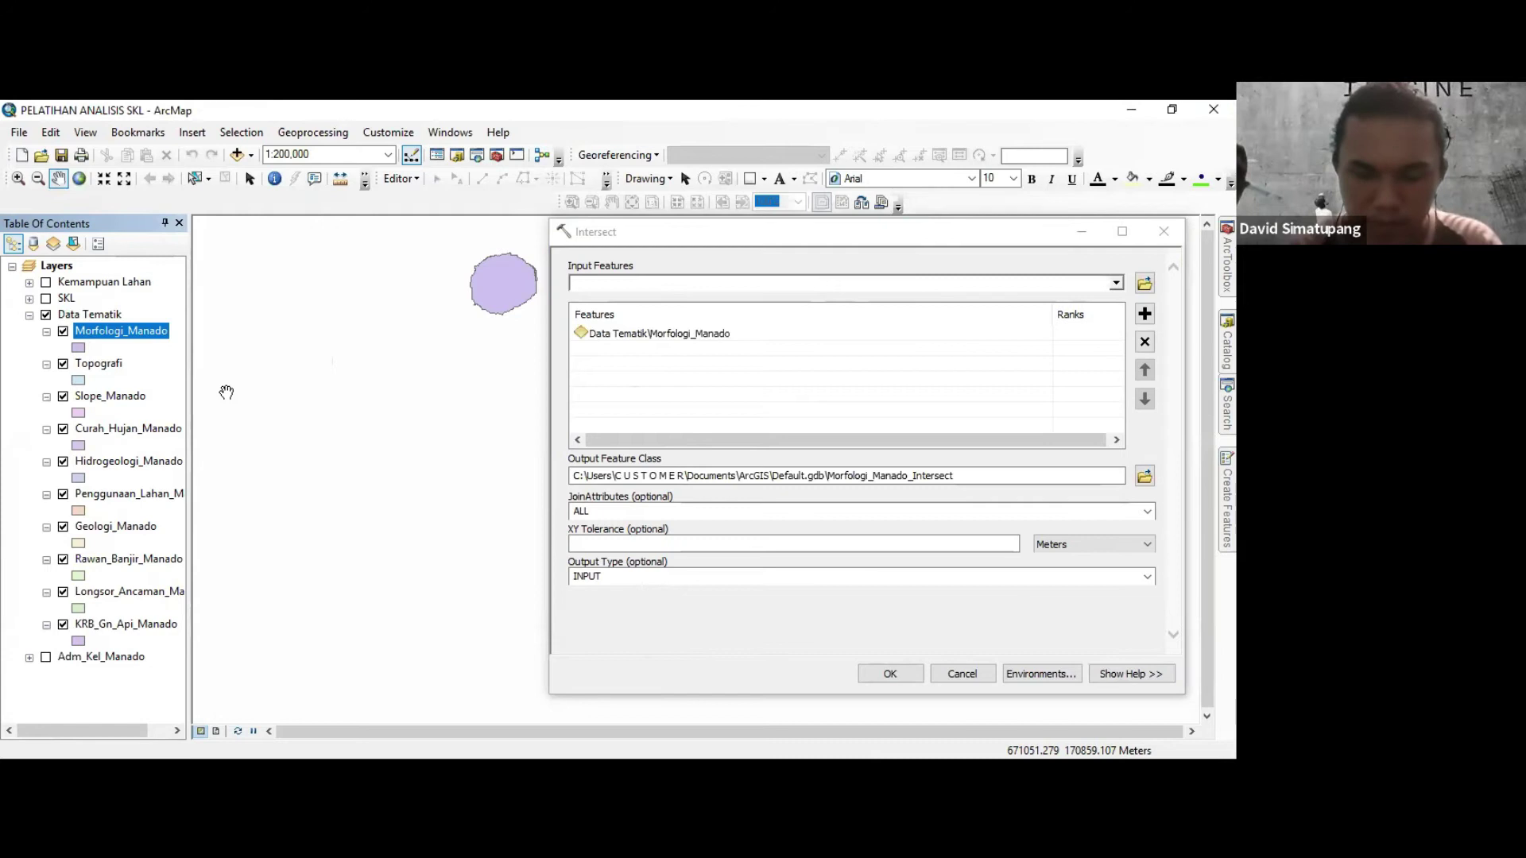
{"action": "left_click", "coordinate": [119, 398]}
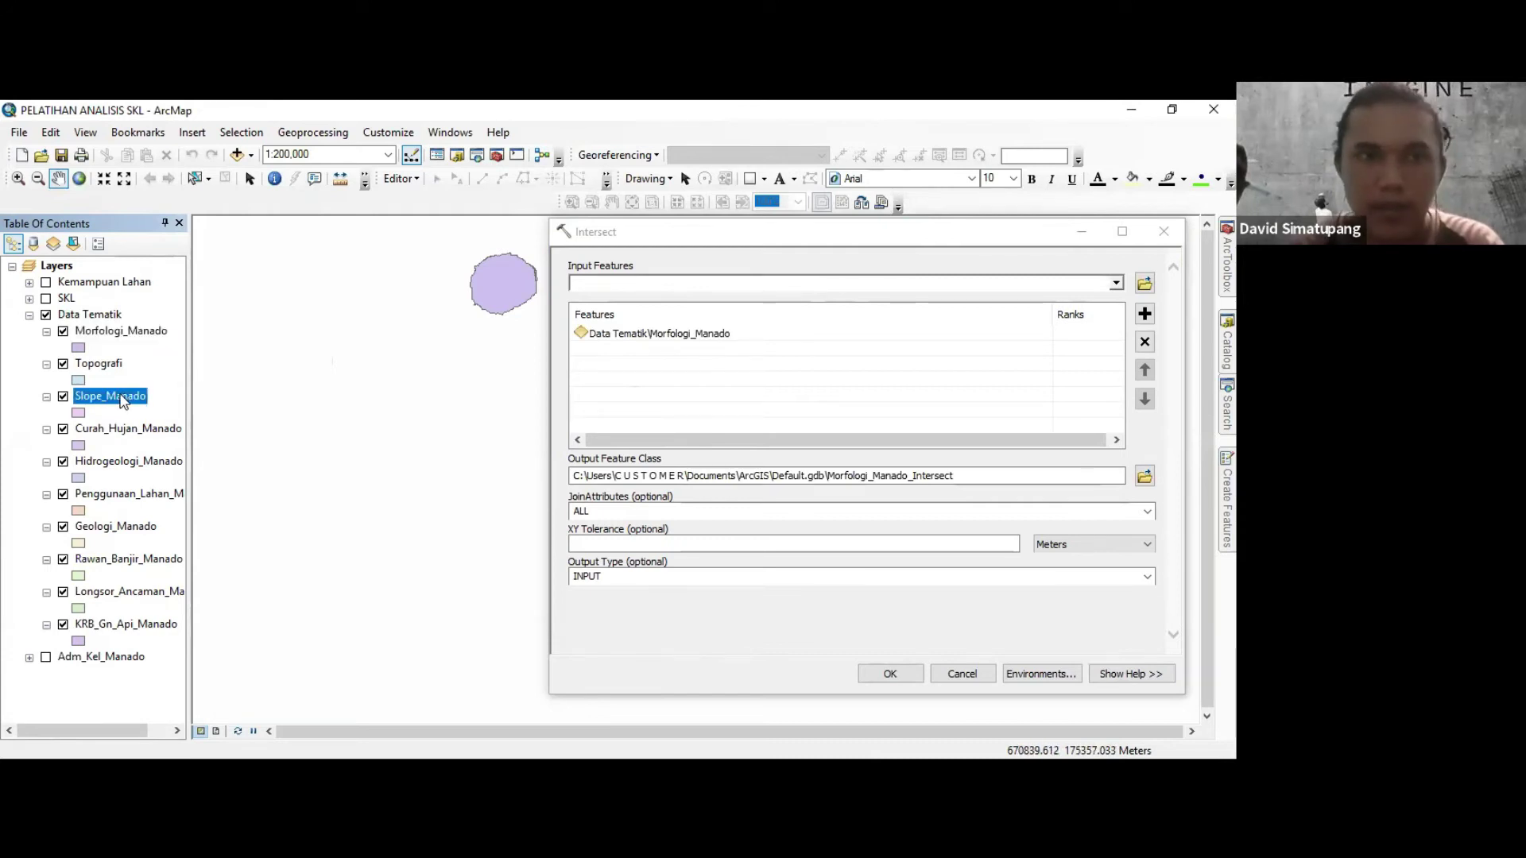
{"action": "left_click_drag", "start_coordinate": [123, 400], "coordinate": [639, 363]}
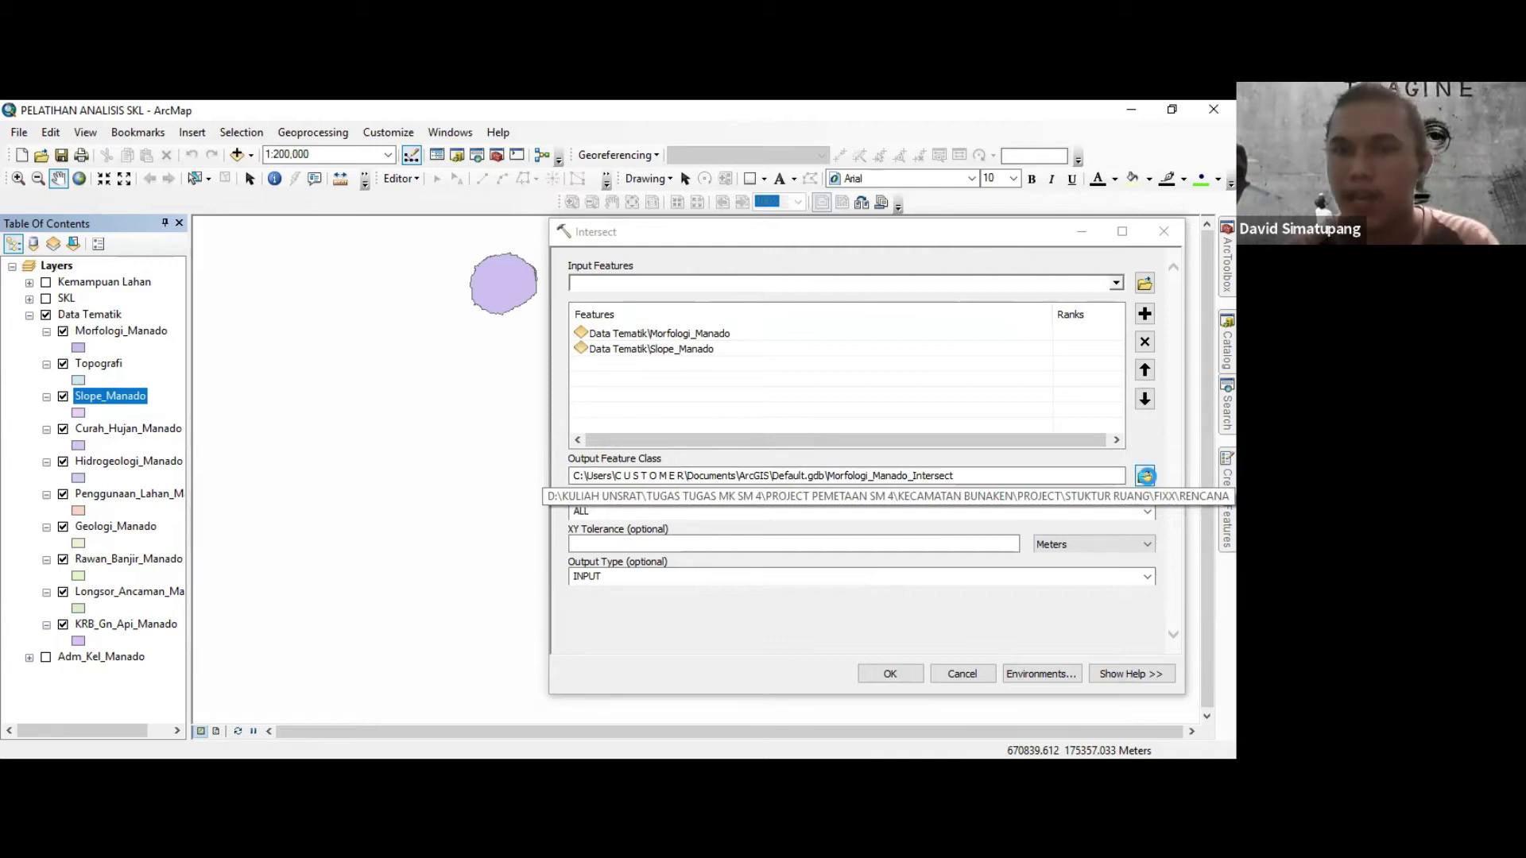
Set the Intersect output location to the folder D:\PELDUP\PELATIHAN ANALISIS SKL\VEKTOR\SKL.
{"action": "left_click", "coordinate": [1147, 480]}
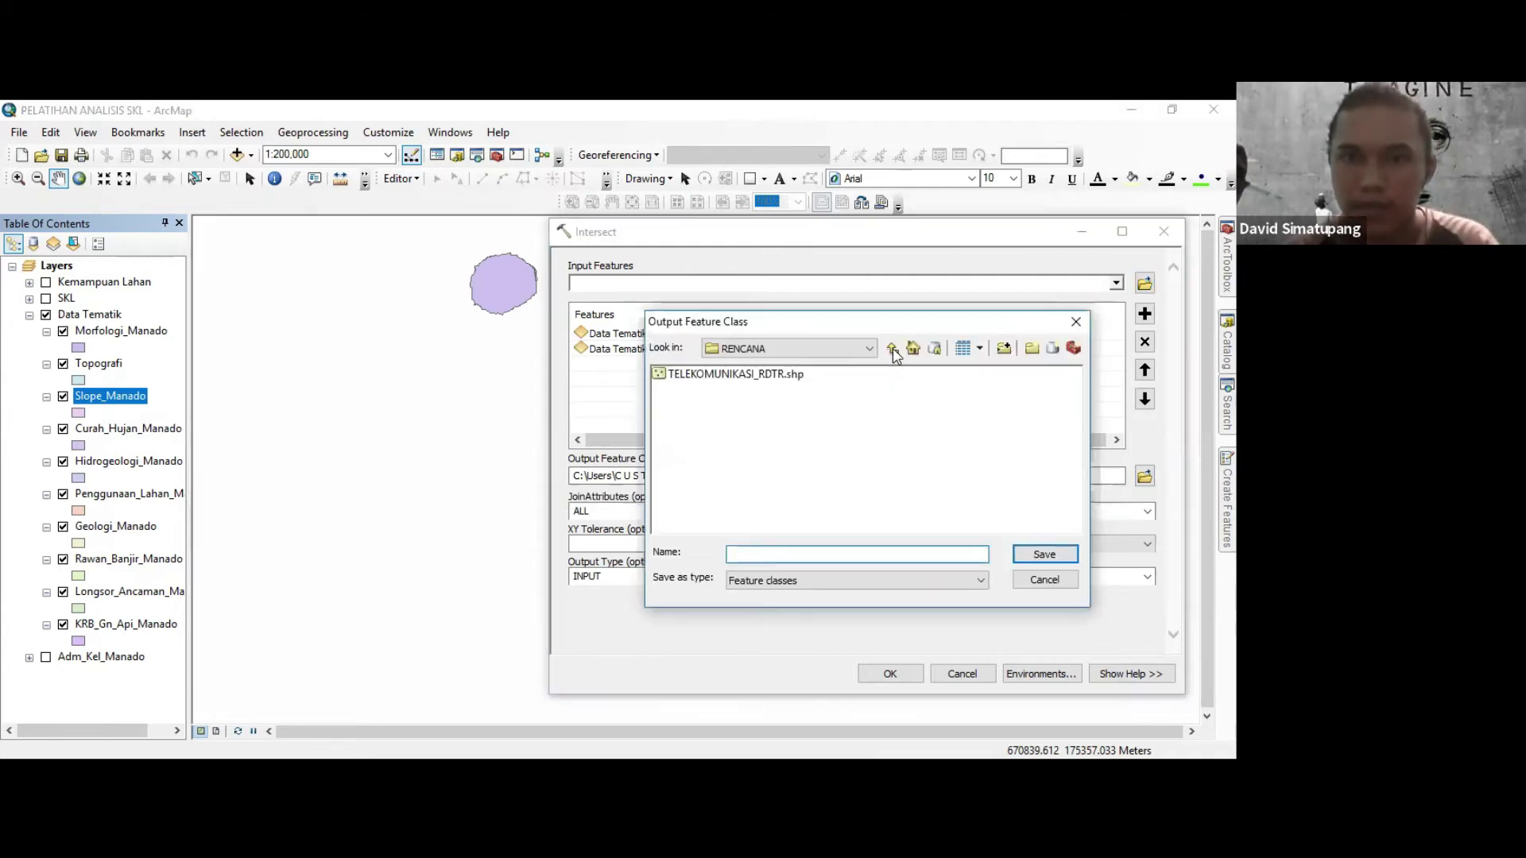
{"action": "left_click", "coordinate": [892, 348]}
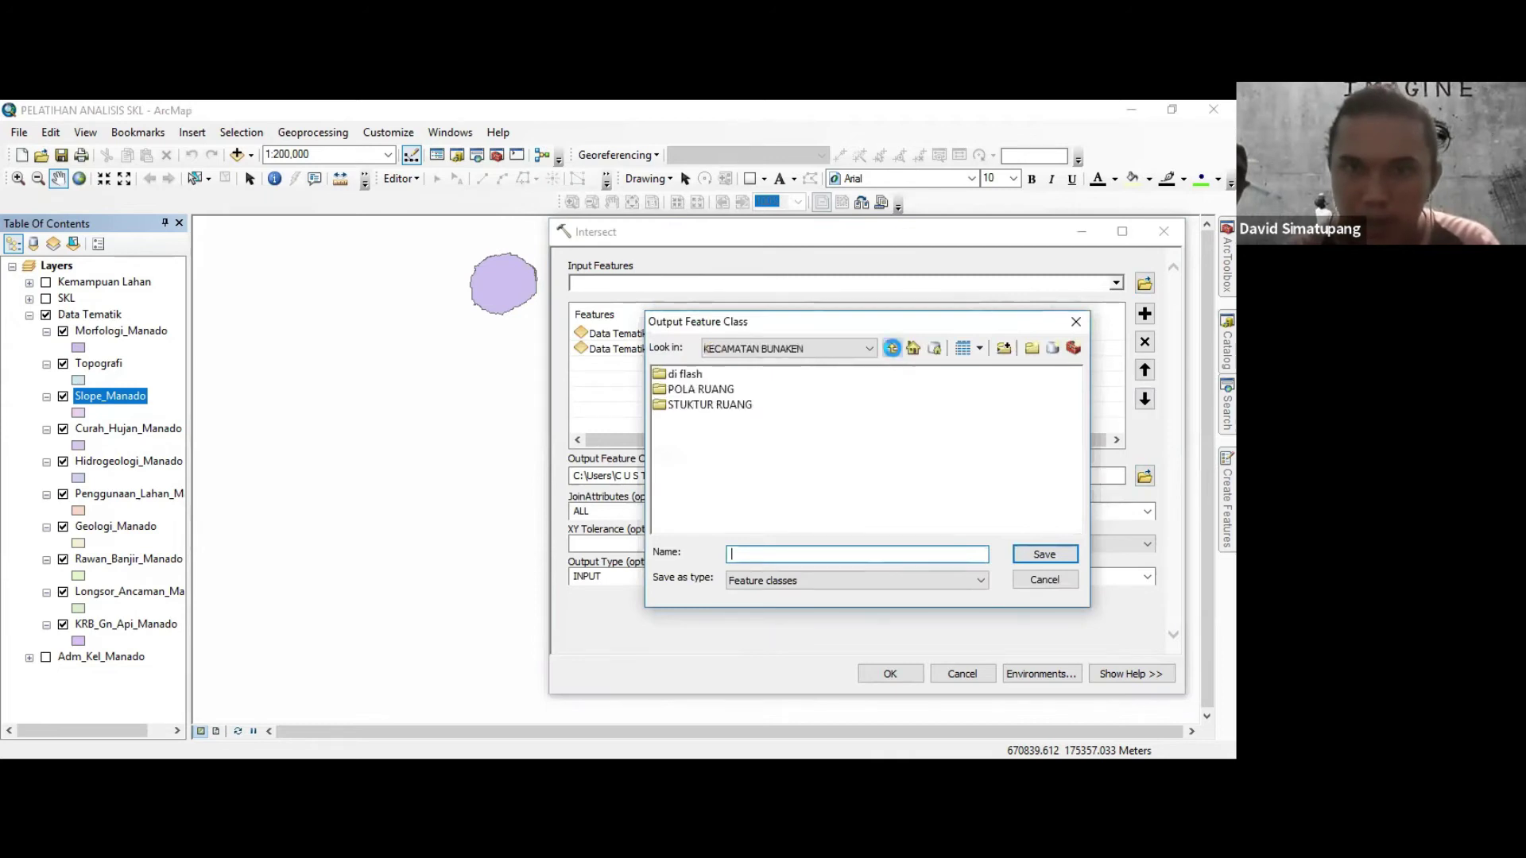
{"action": "left_click", "coordinate": [891, 348]}
{"action": "left_click", "coordinate": [892, 348]}
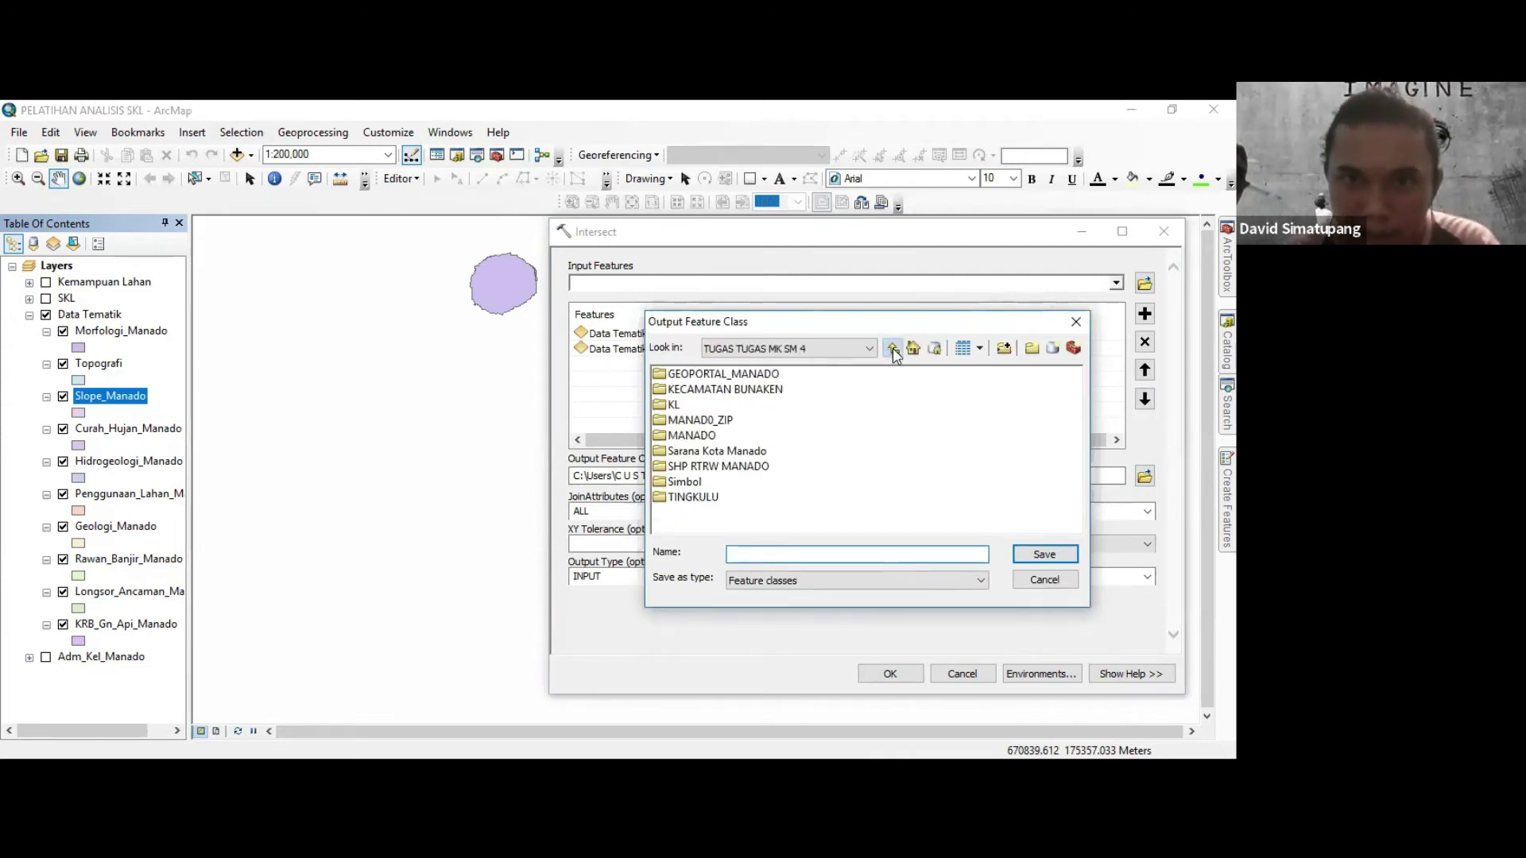
{"action": "left_click", "coordinate": [893, 348]}
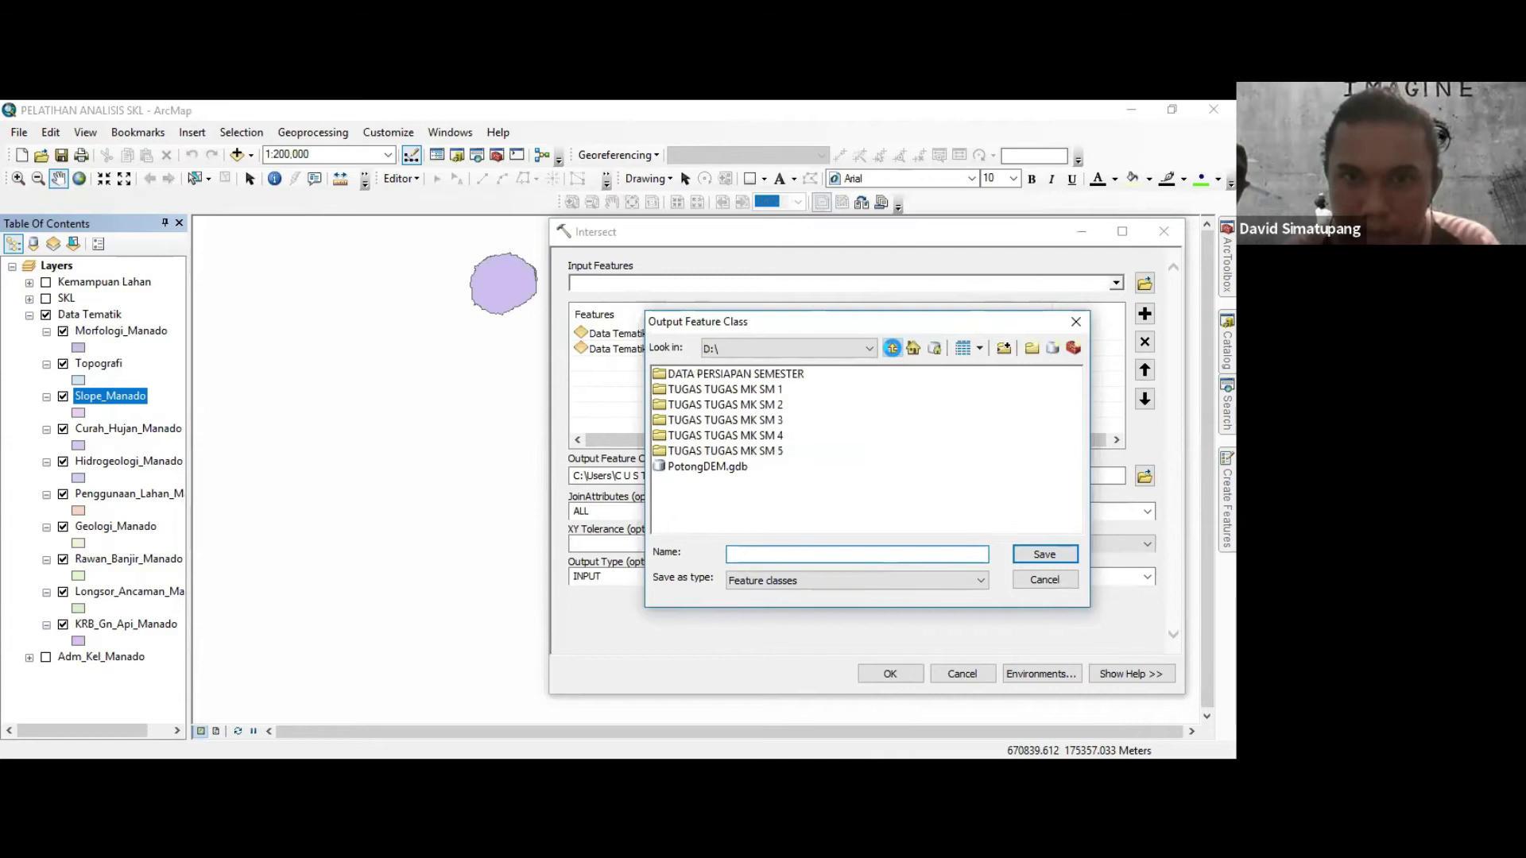
{"action": "left_click", "coordinate": [892, 348]}
{"action": "double_click", "coordinate": [906, 465]}
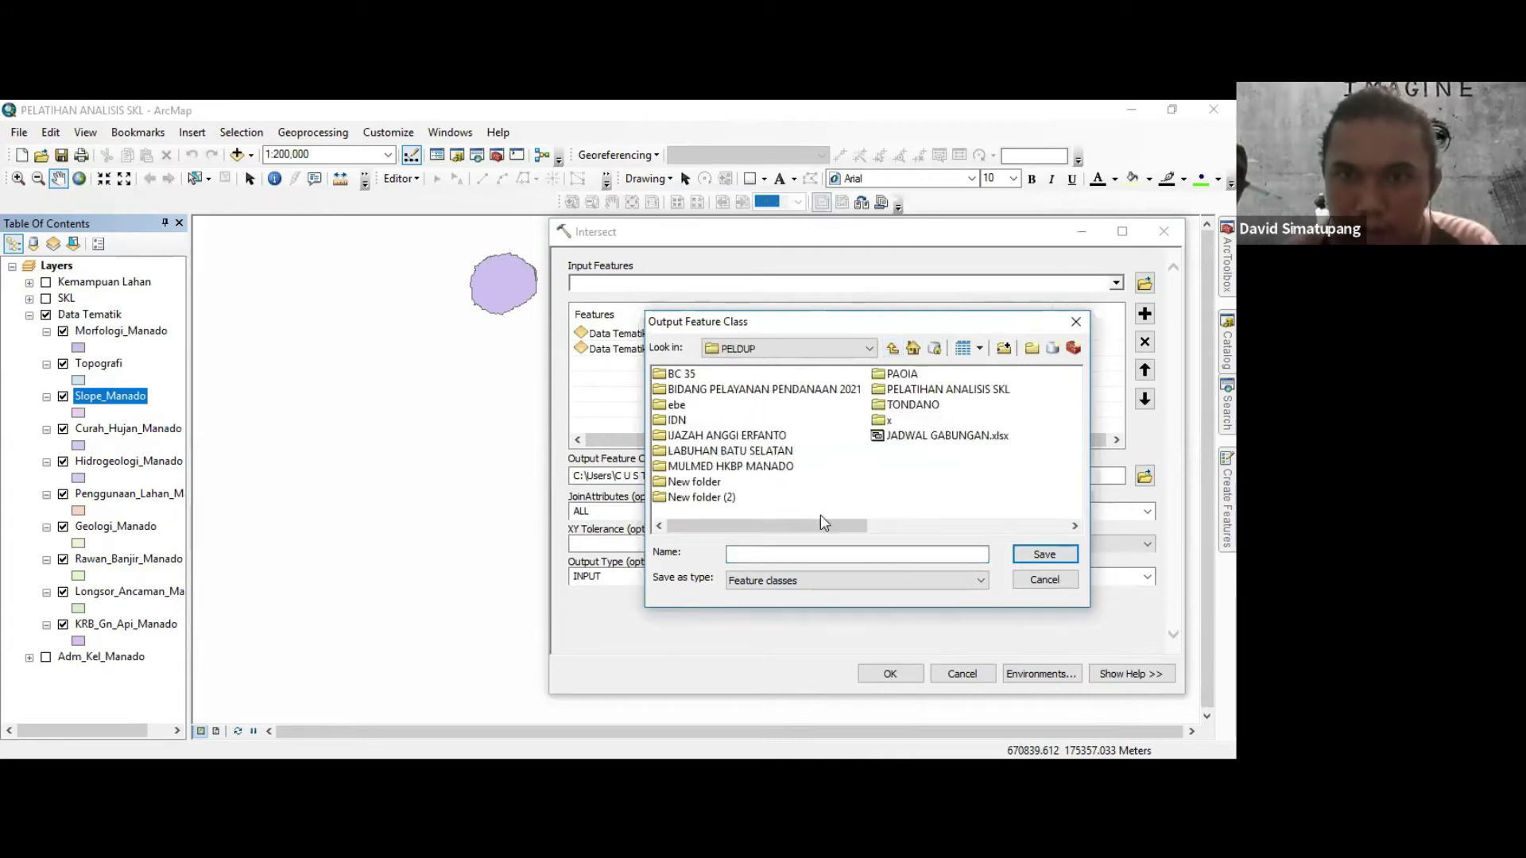
{"action": "double_click", "coordinate": [914, 389]}
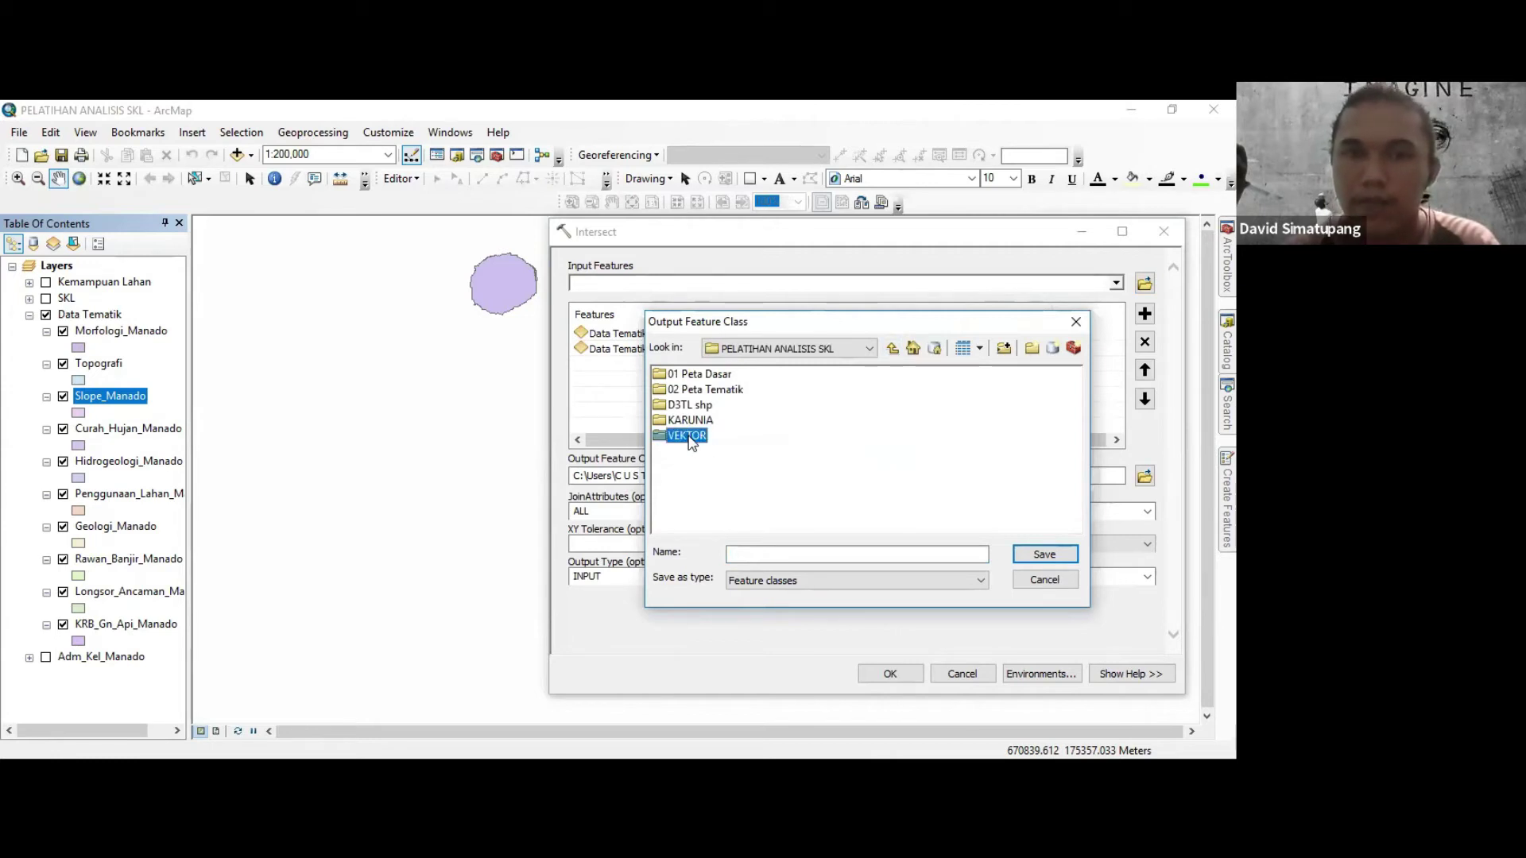
{"action": "double_click", "coordinate": [687, 435]}
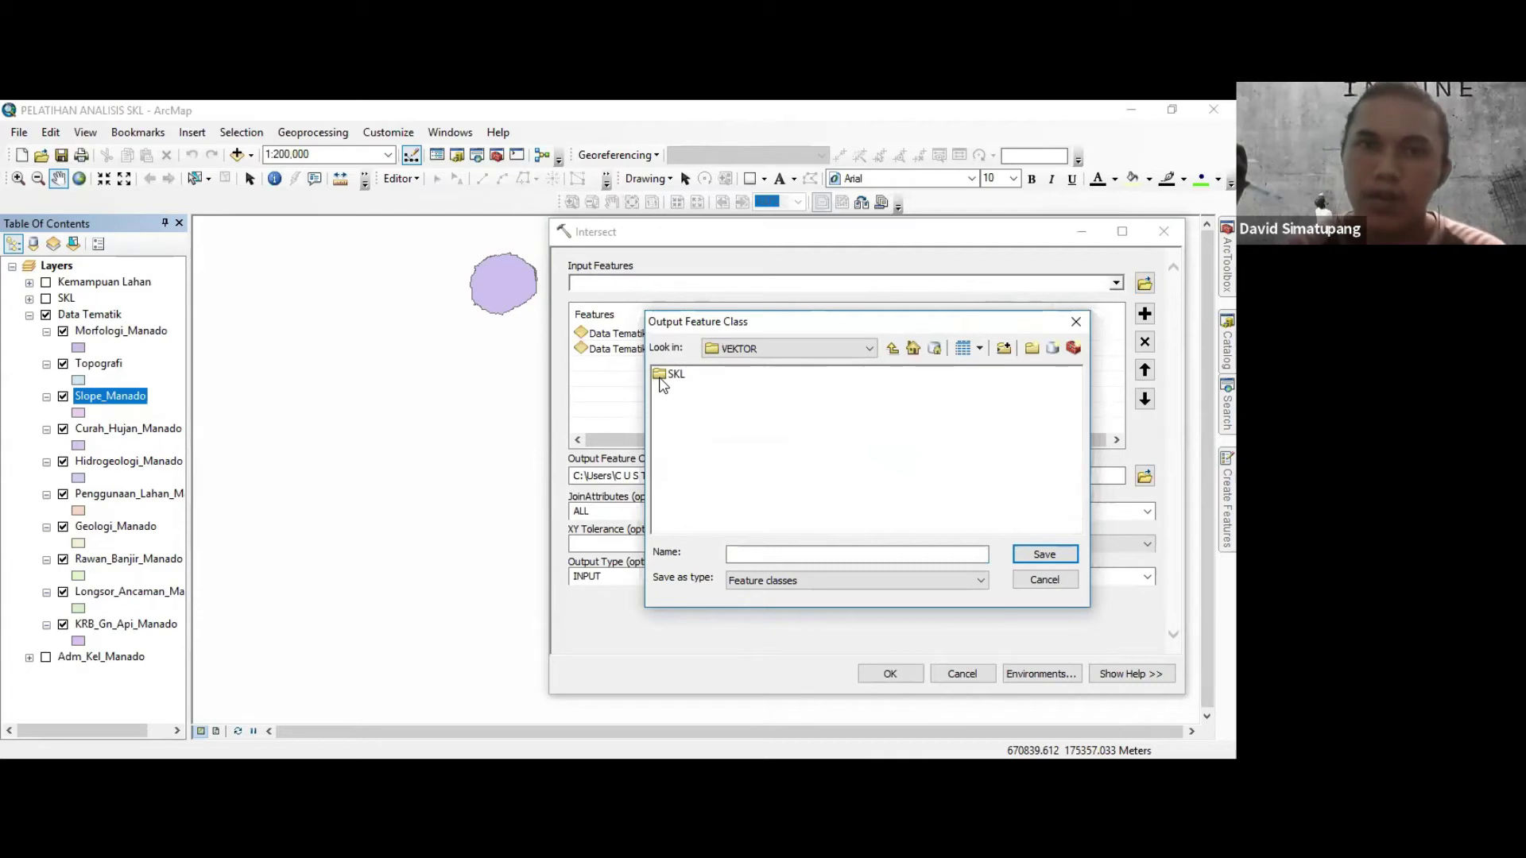
{"action": "double_click", "coordinate": [666, 375]}
Name the output SKL_Morfologi.shp, then run the Intersect and save the map document.
{"action": "left_click", "coordinate": [766, 550]}
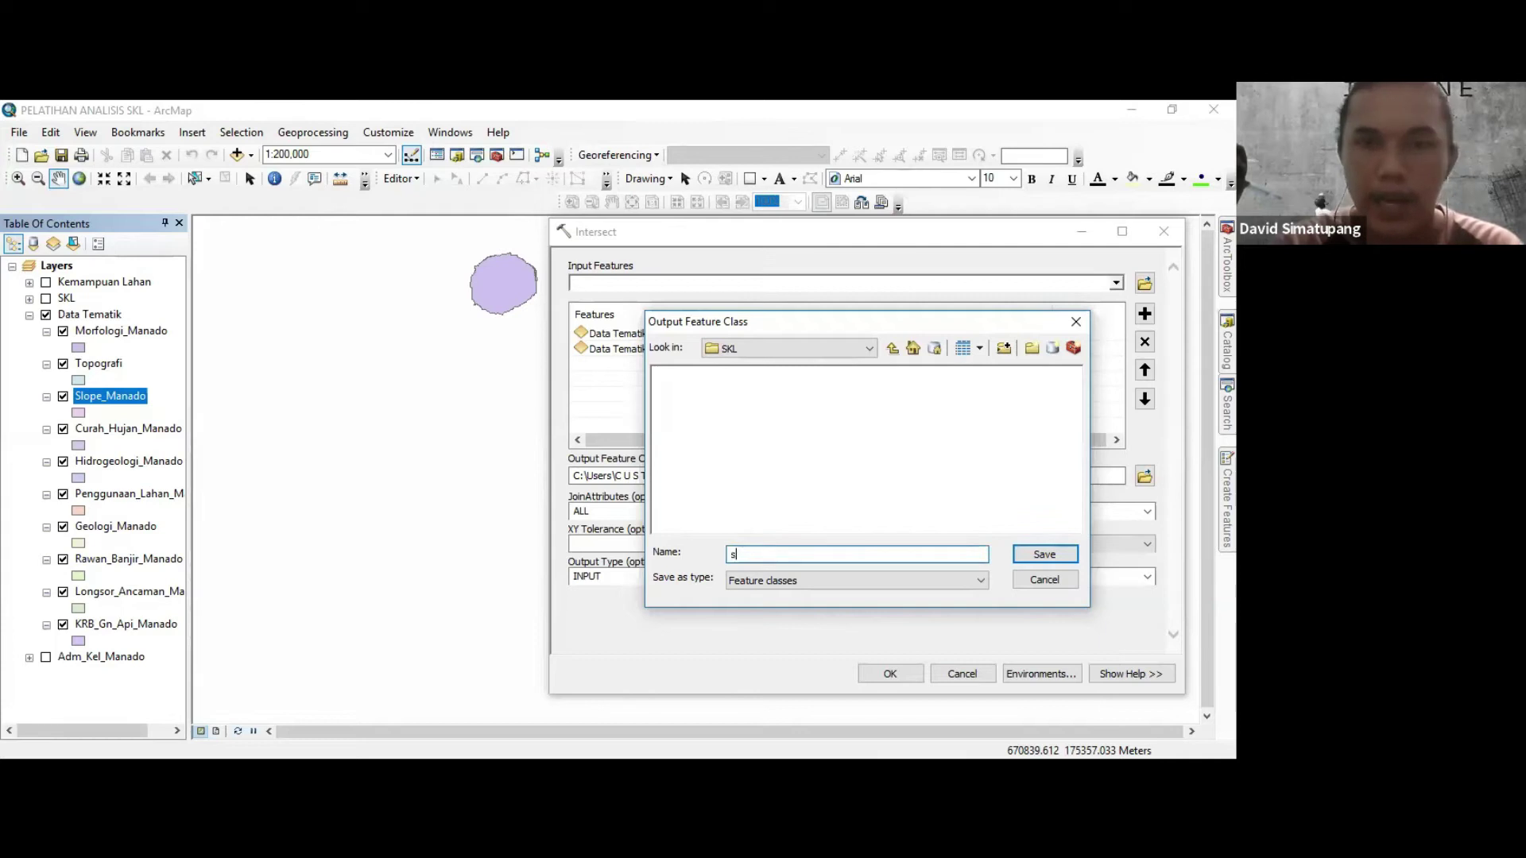
{"action": "type", "text": "sk"}
{"action": "key", "text": "BackSpace"}
{"action": "key", "text": "BackSpace"}
{"action": "type", "text": "SK"}
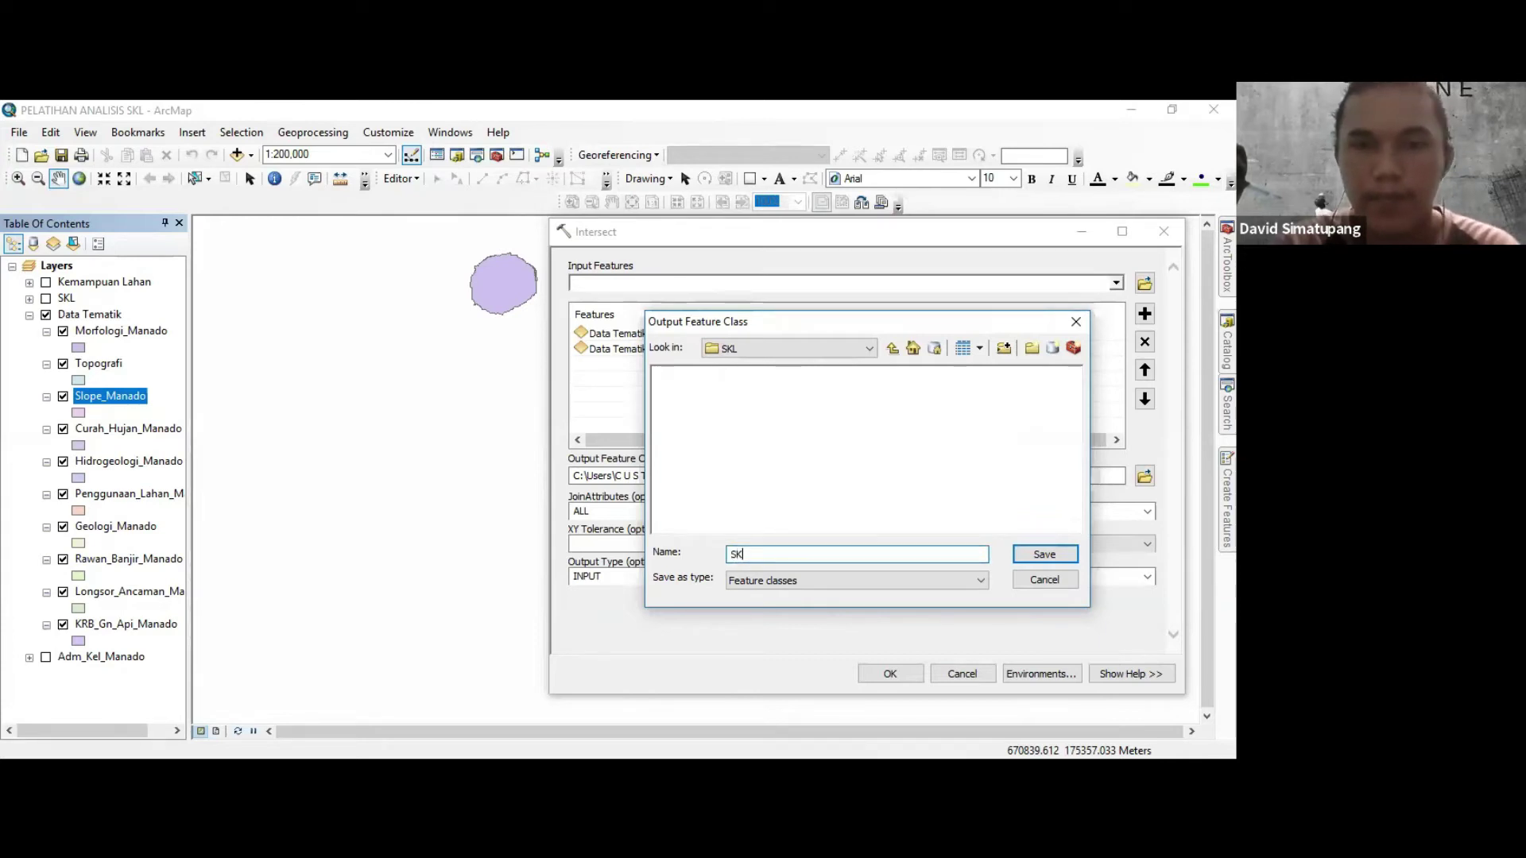
{"action": "type", "text": "L_M"}
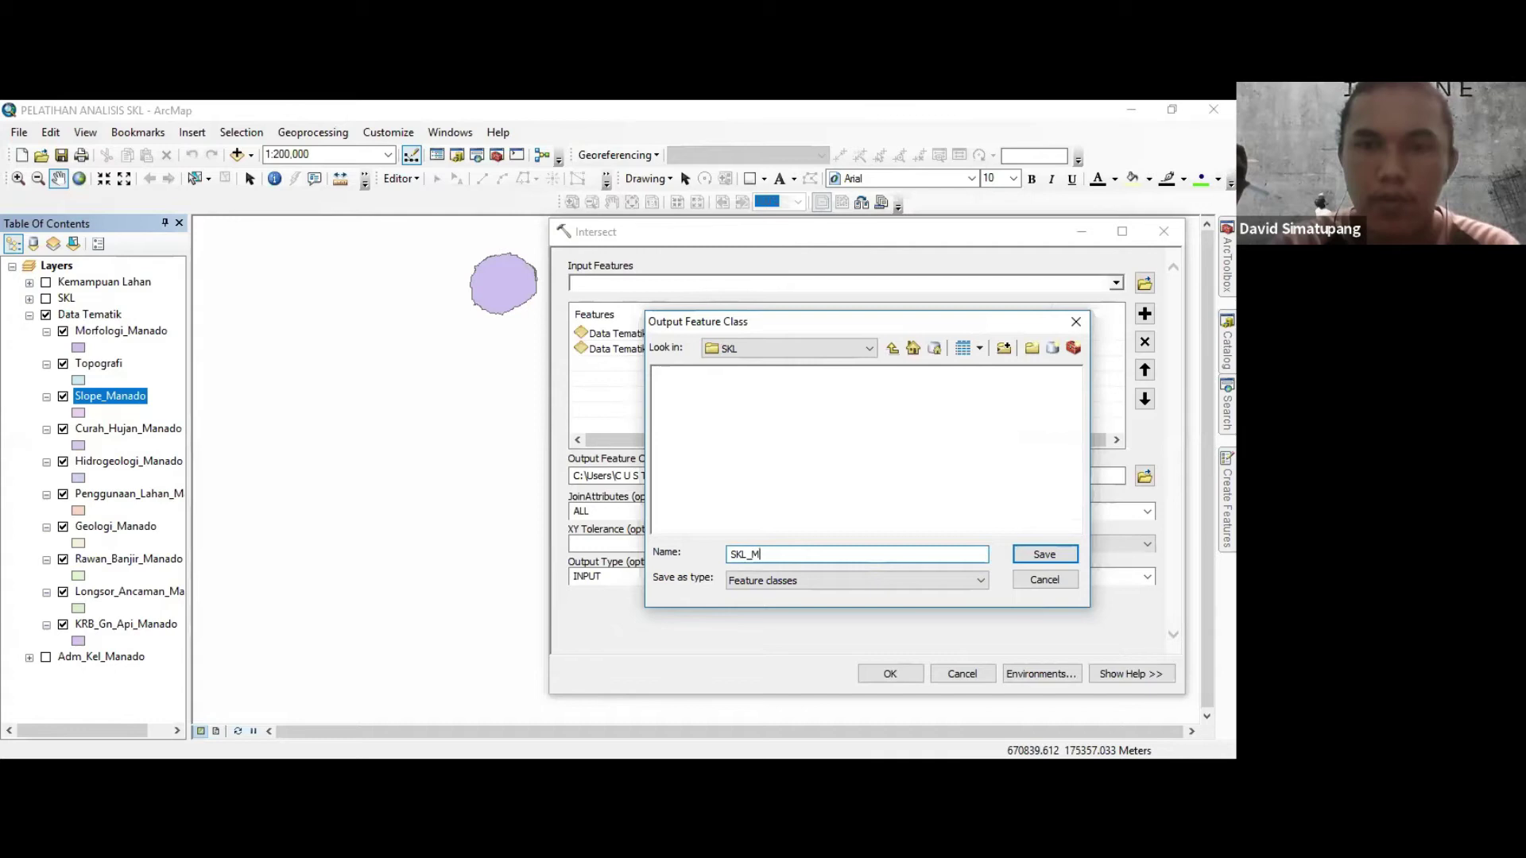
{"action": "type", "text": "orf"}
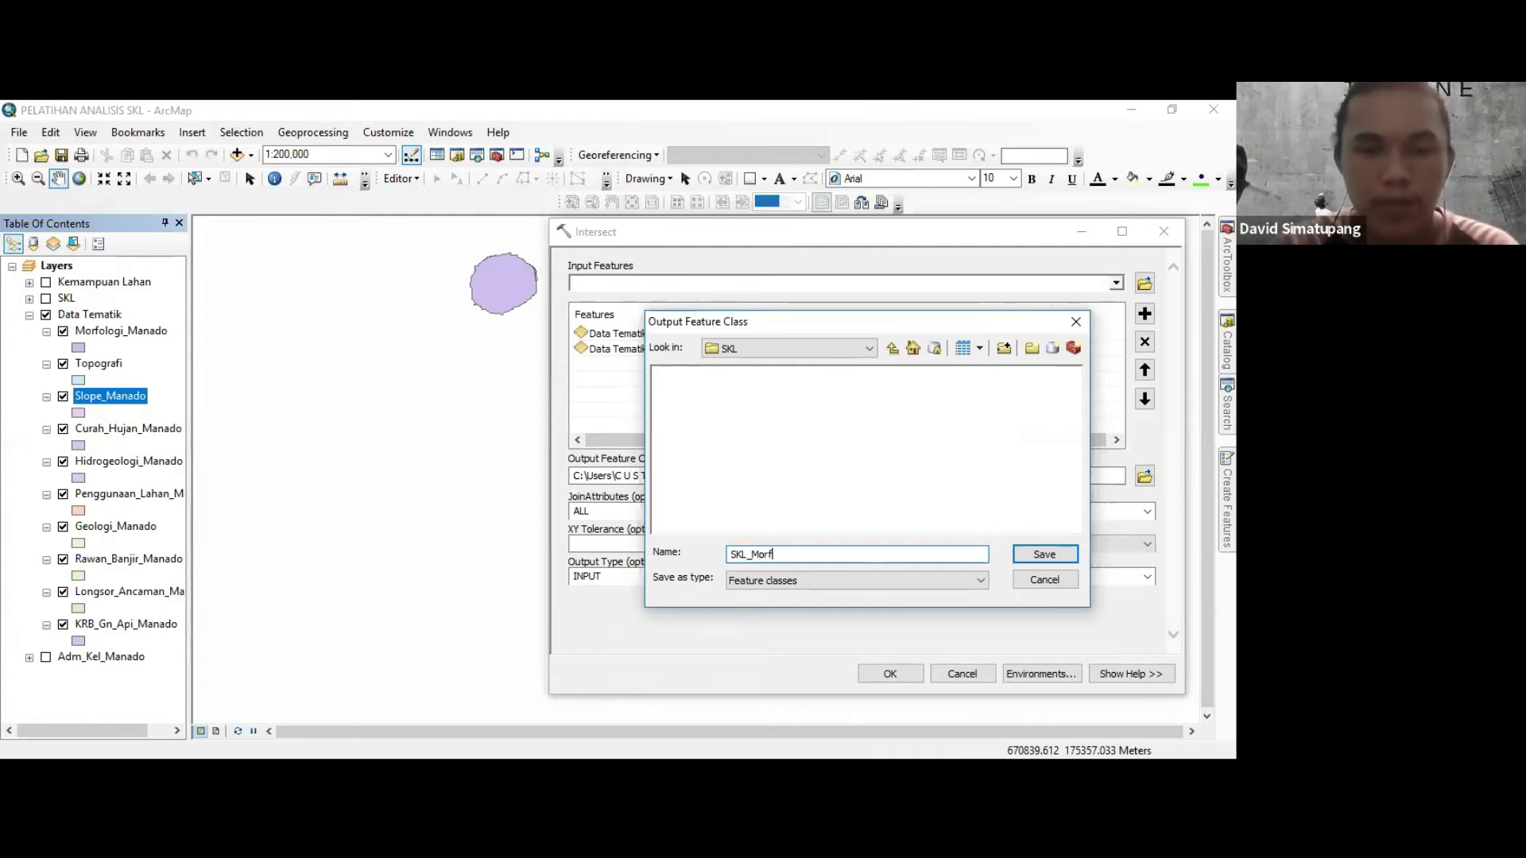
{"action": "type", "text": "ologi"}
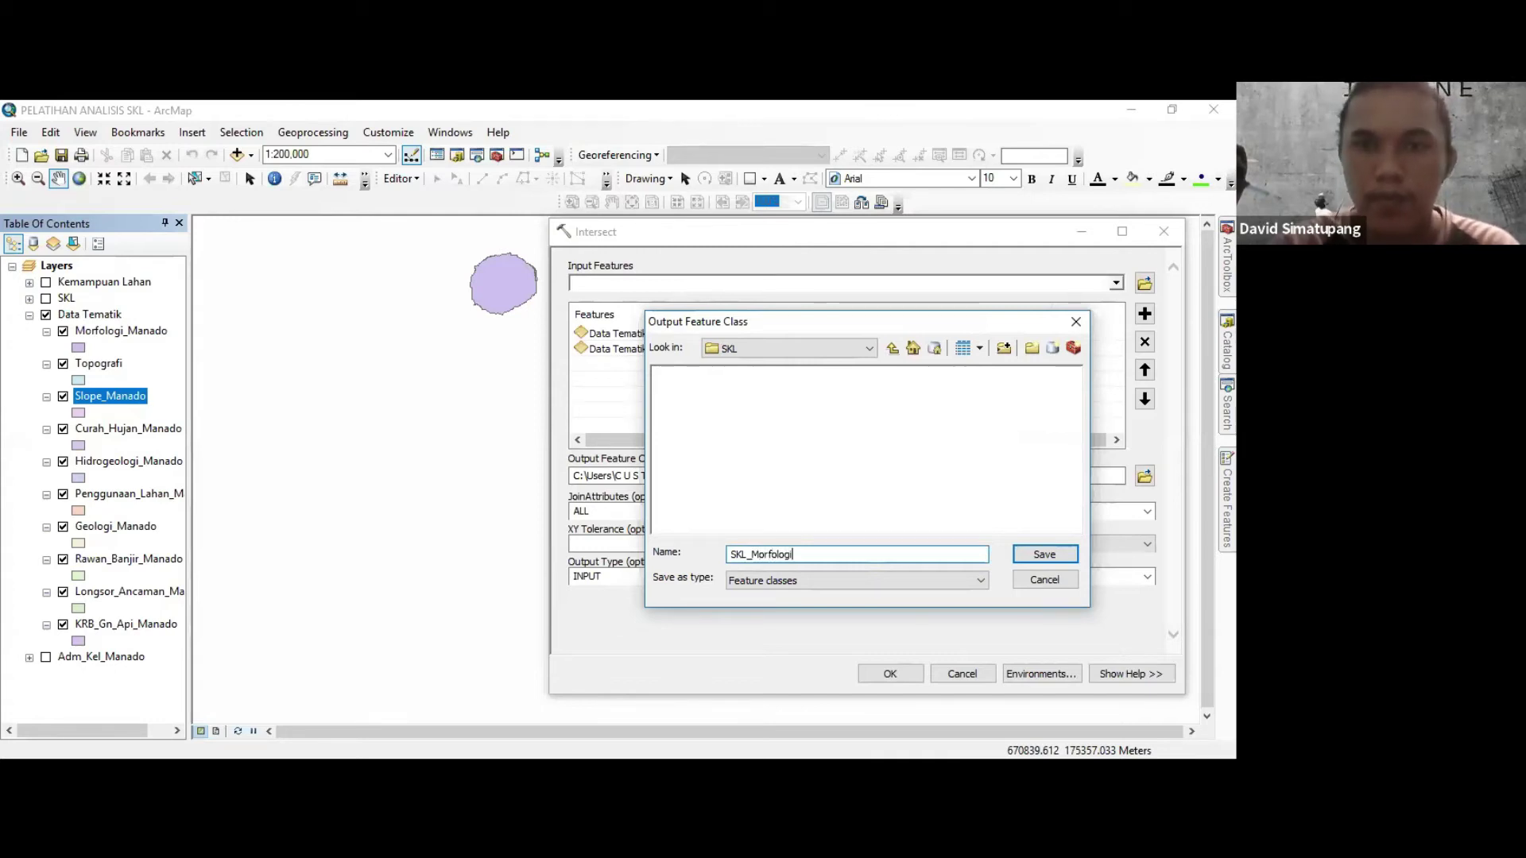
{"action": "type", "text": "."}
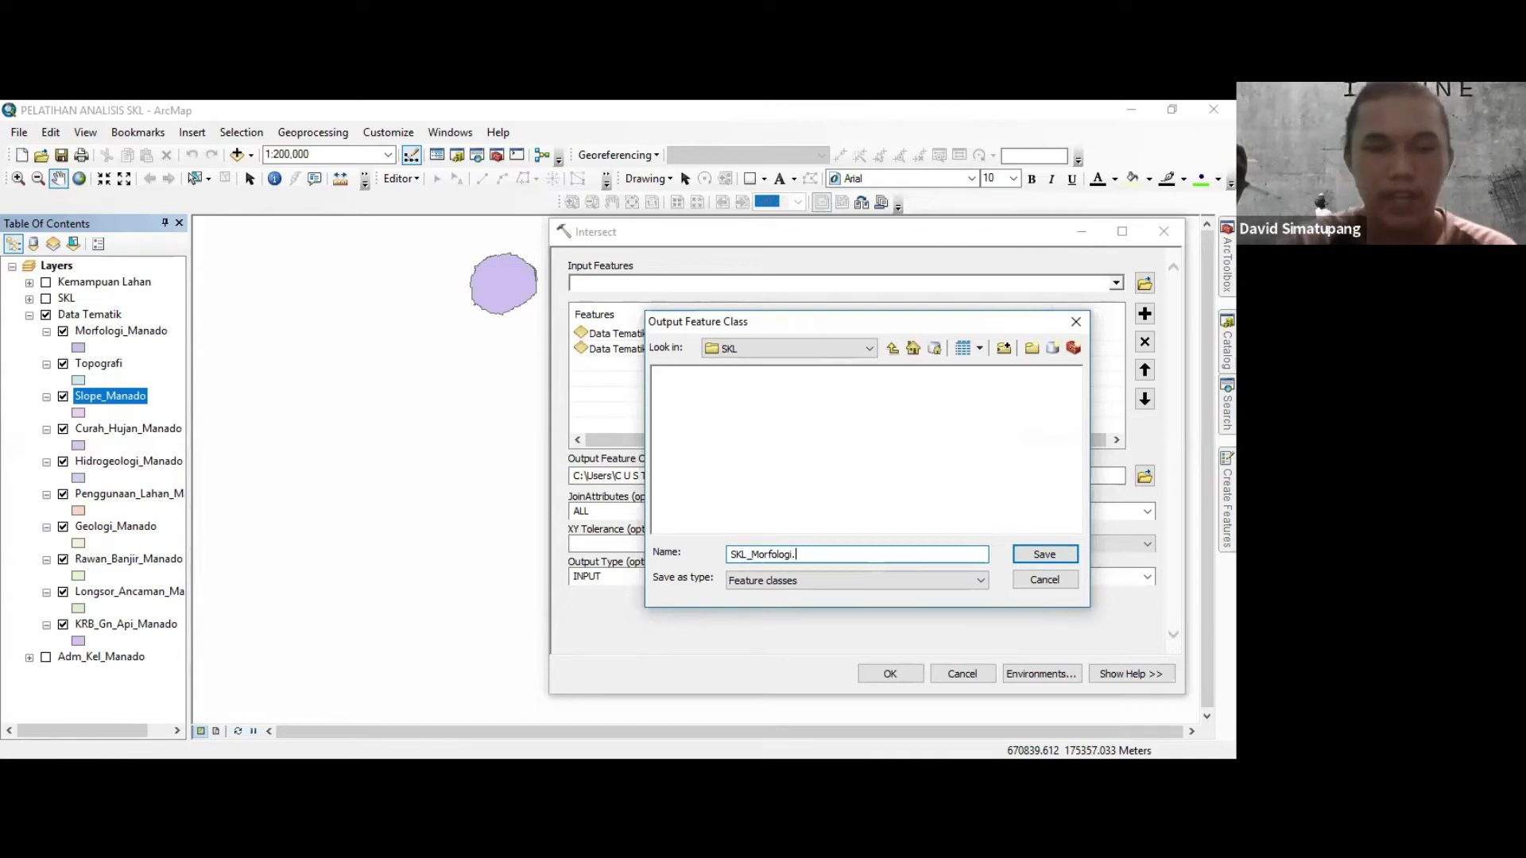
{"action": "type", "text": "shp"}
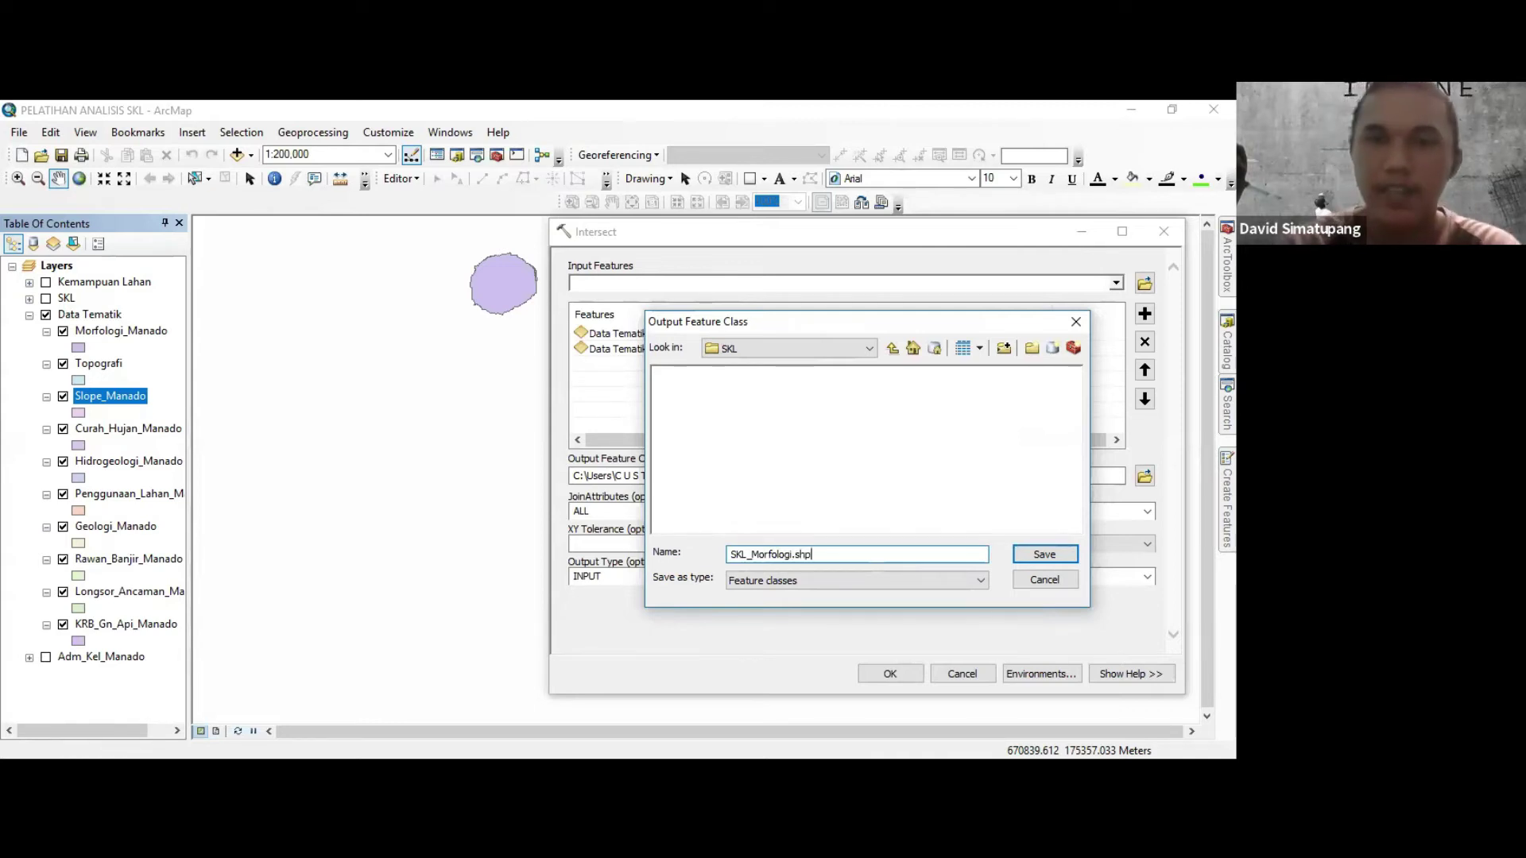
{"action": "left_click", "coordinate": [1070, 556]}
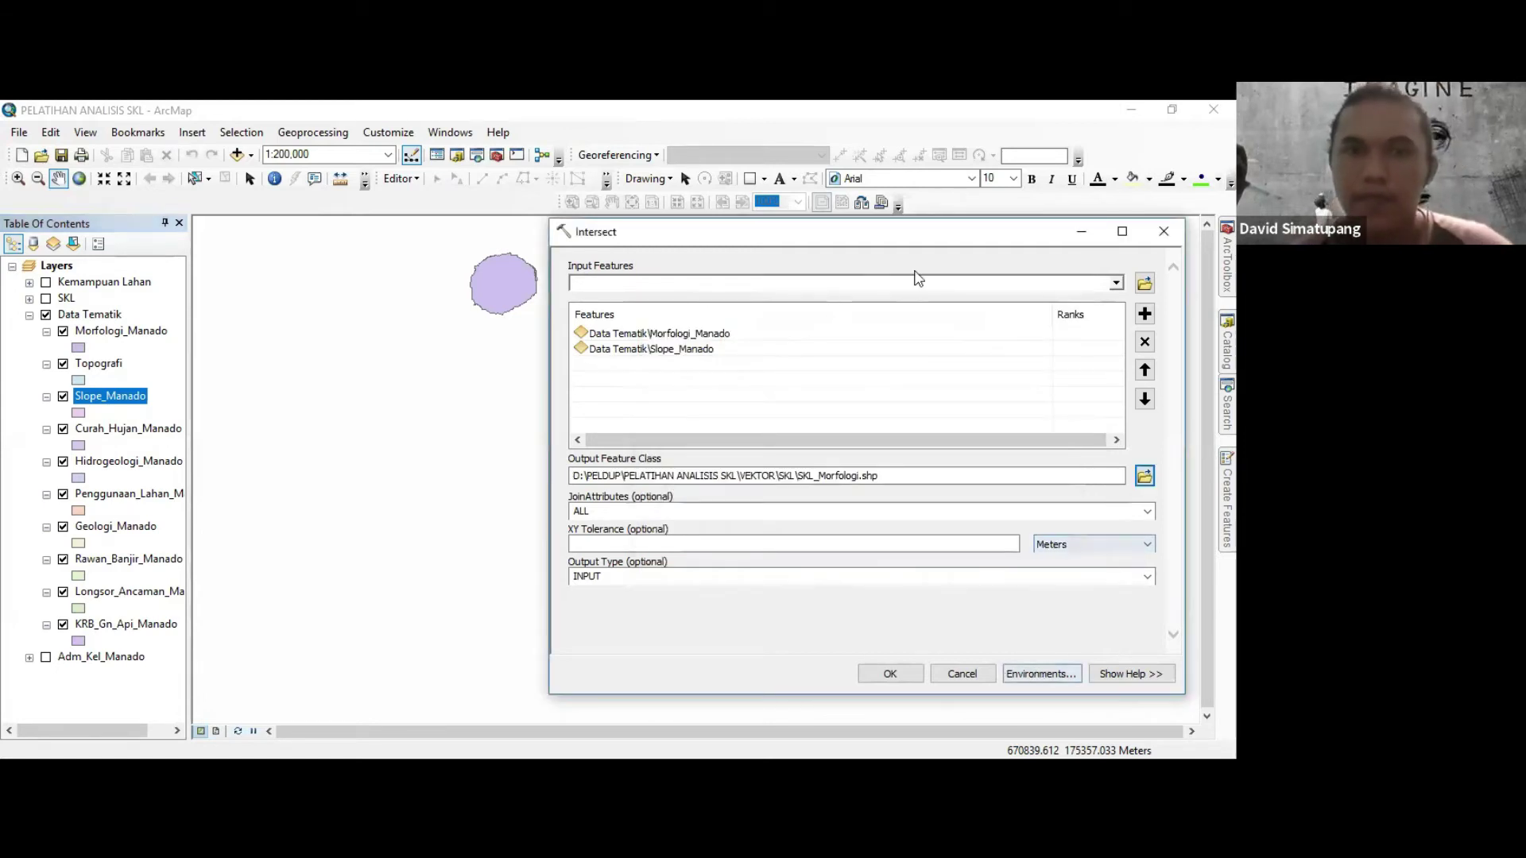
{"action": "left_click", "coordinate": [896, 676]}
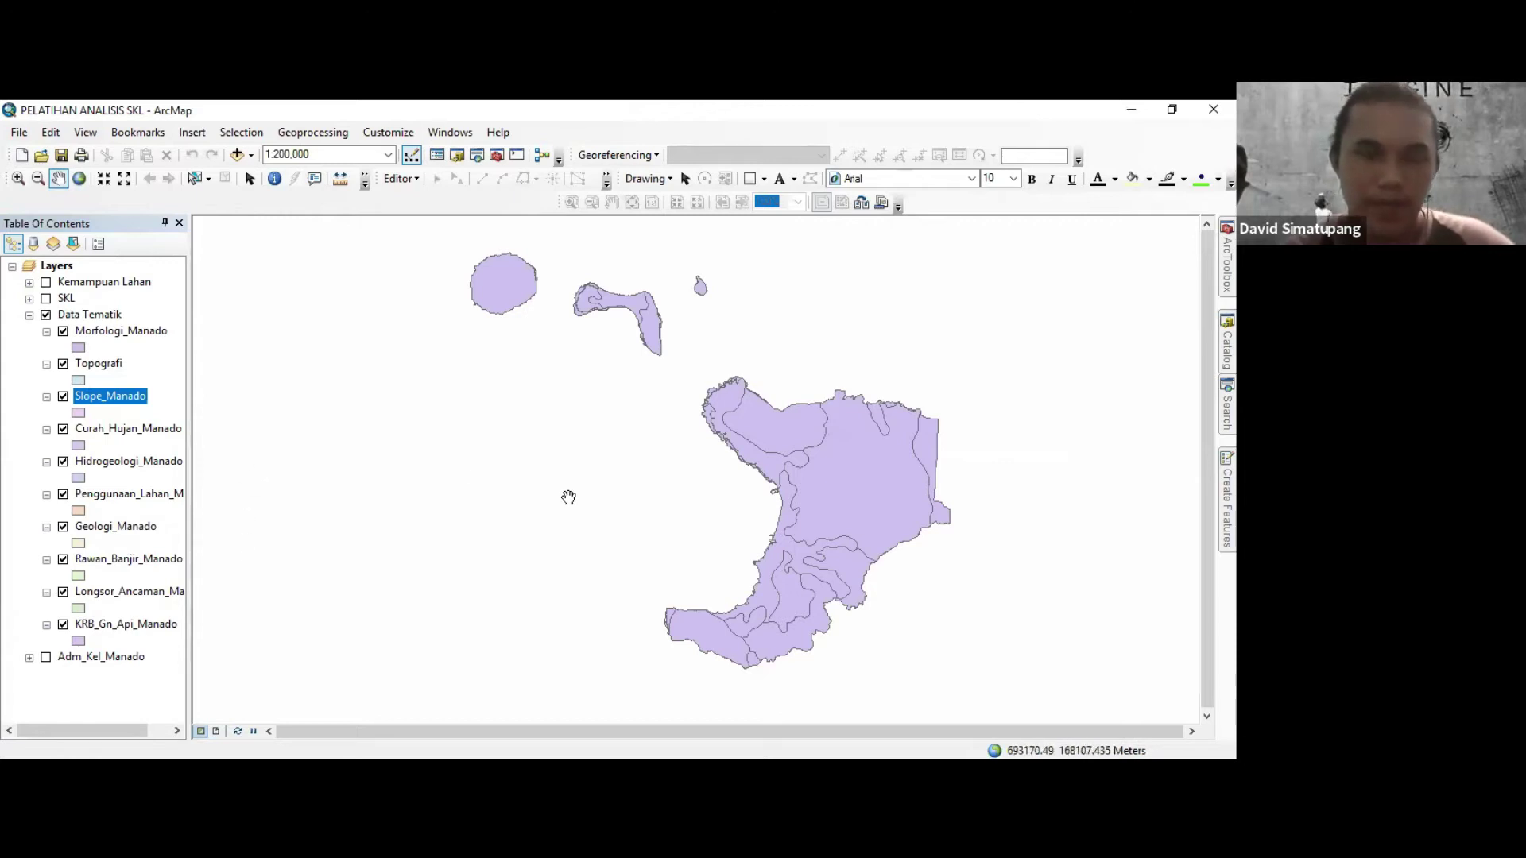
{"action": "key", "text": "ctrl+s"}
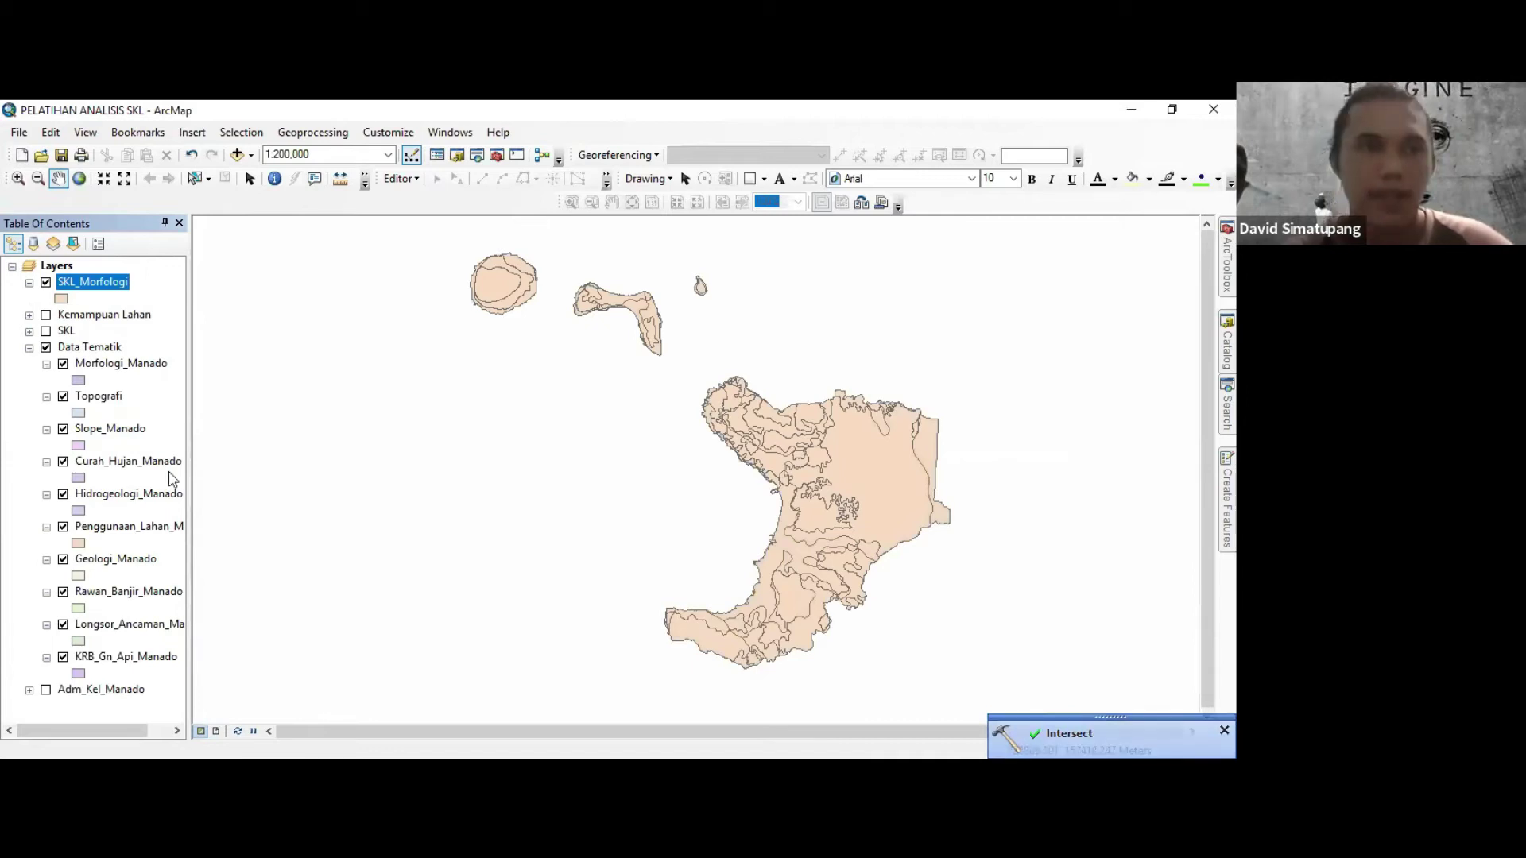
Open the SKL_Morfologi attribute table and add a Double field named Skor_Morfologi, accepting the shortened name Skor_Morfo.
{"action": "right_click", "coordinate": [117, 289]}
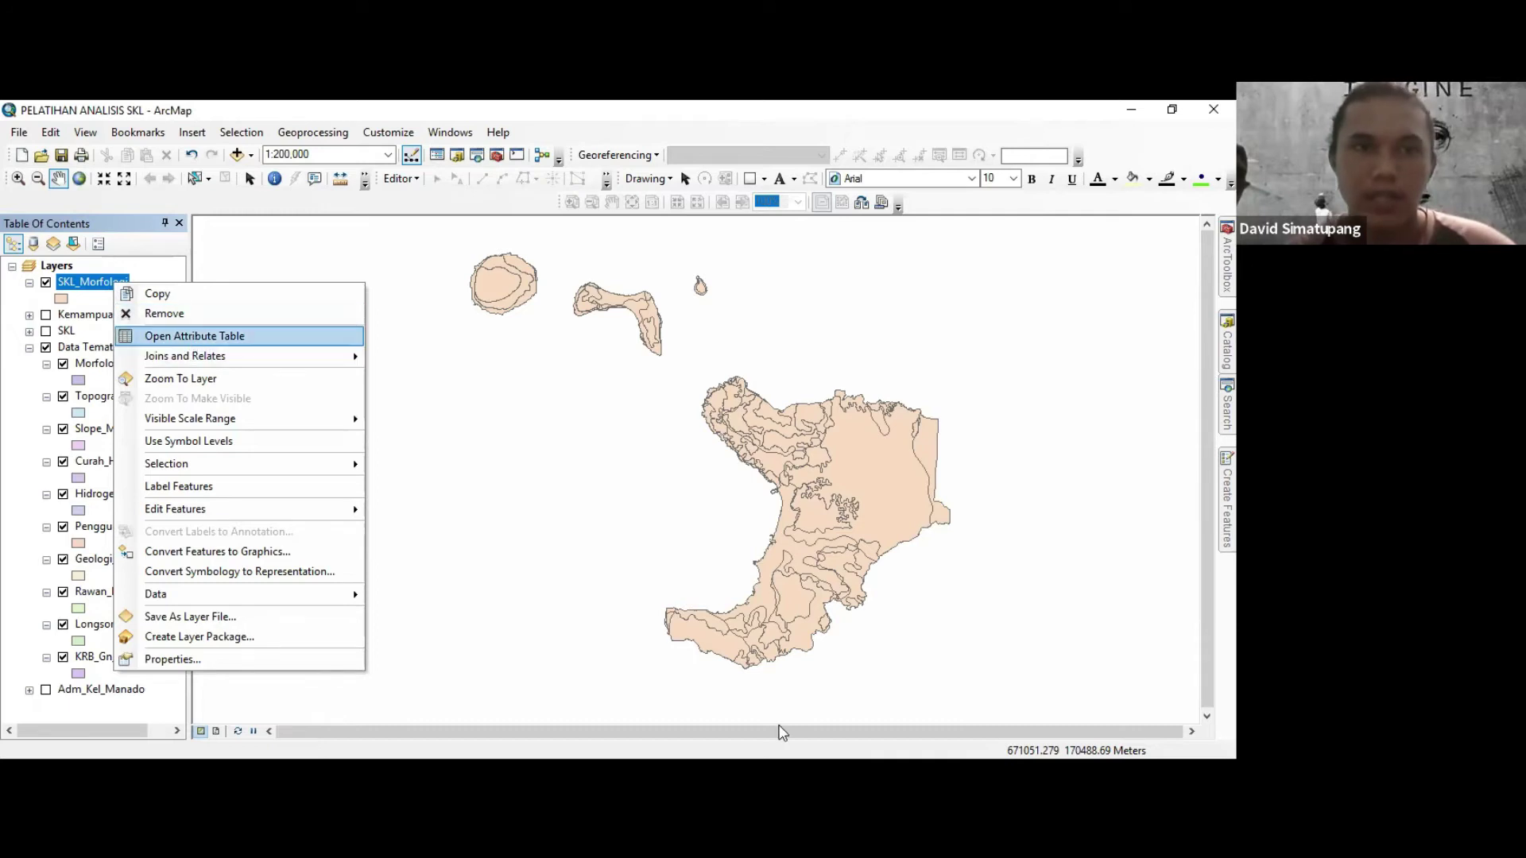
{"action": "key", "text": "Return"}
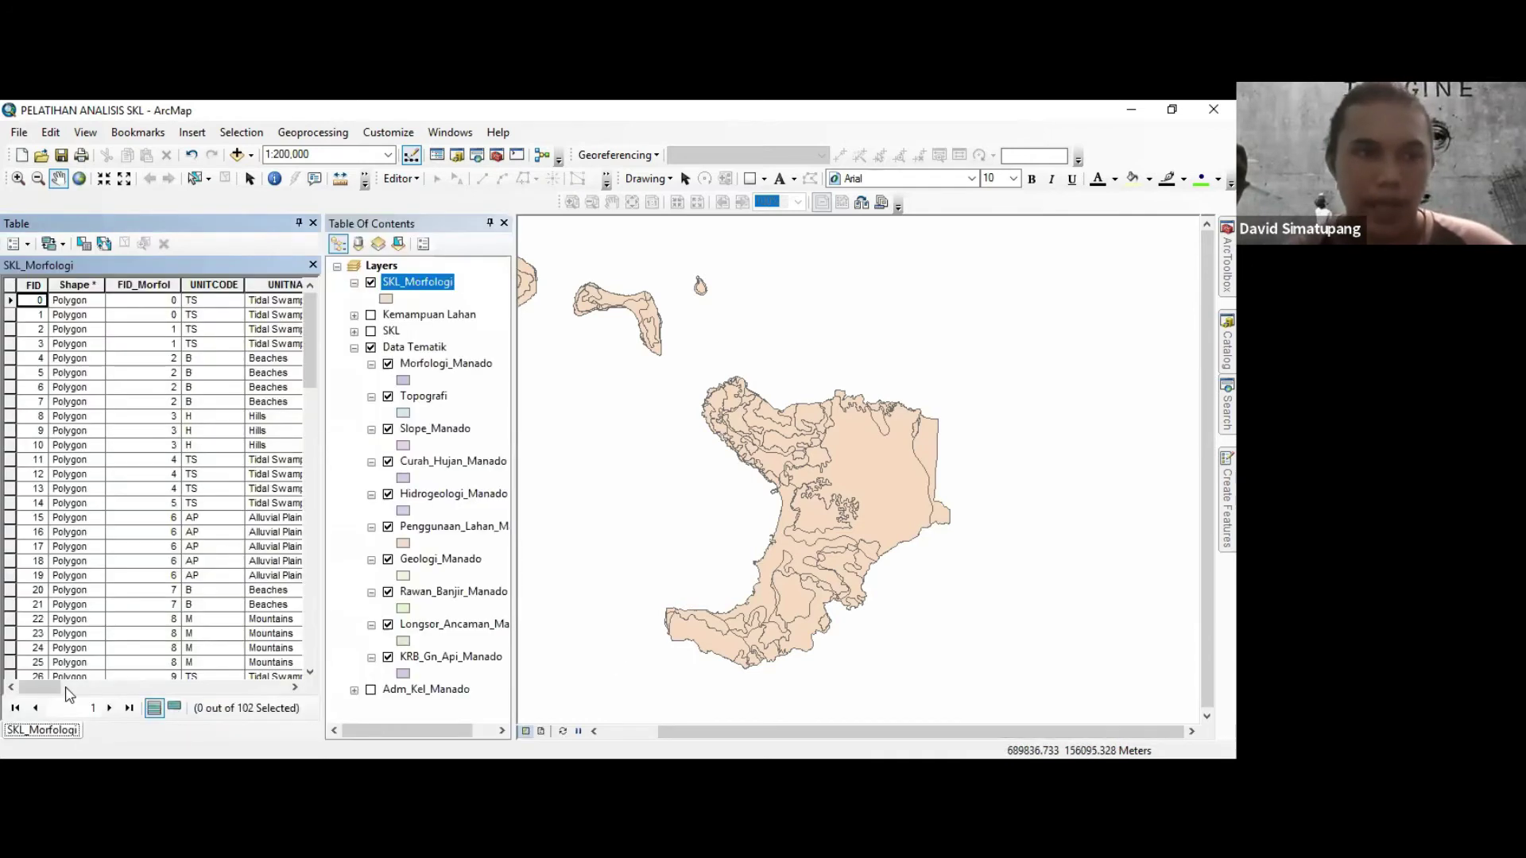
{"action": "left_click_drag", "start_coordinate": [56, 688], "coordinate": [277, 601]}
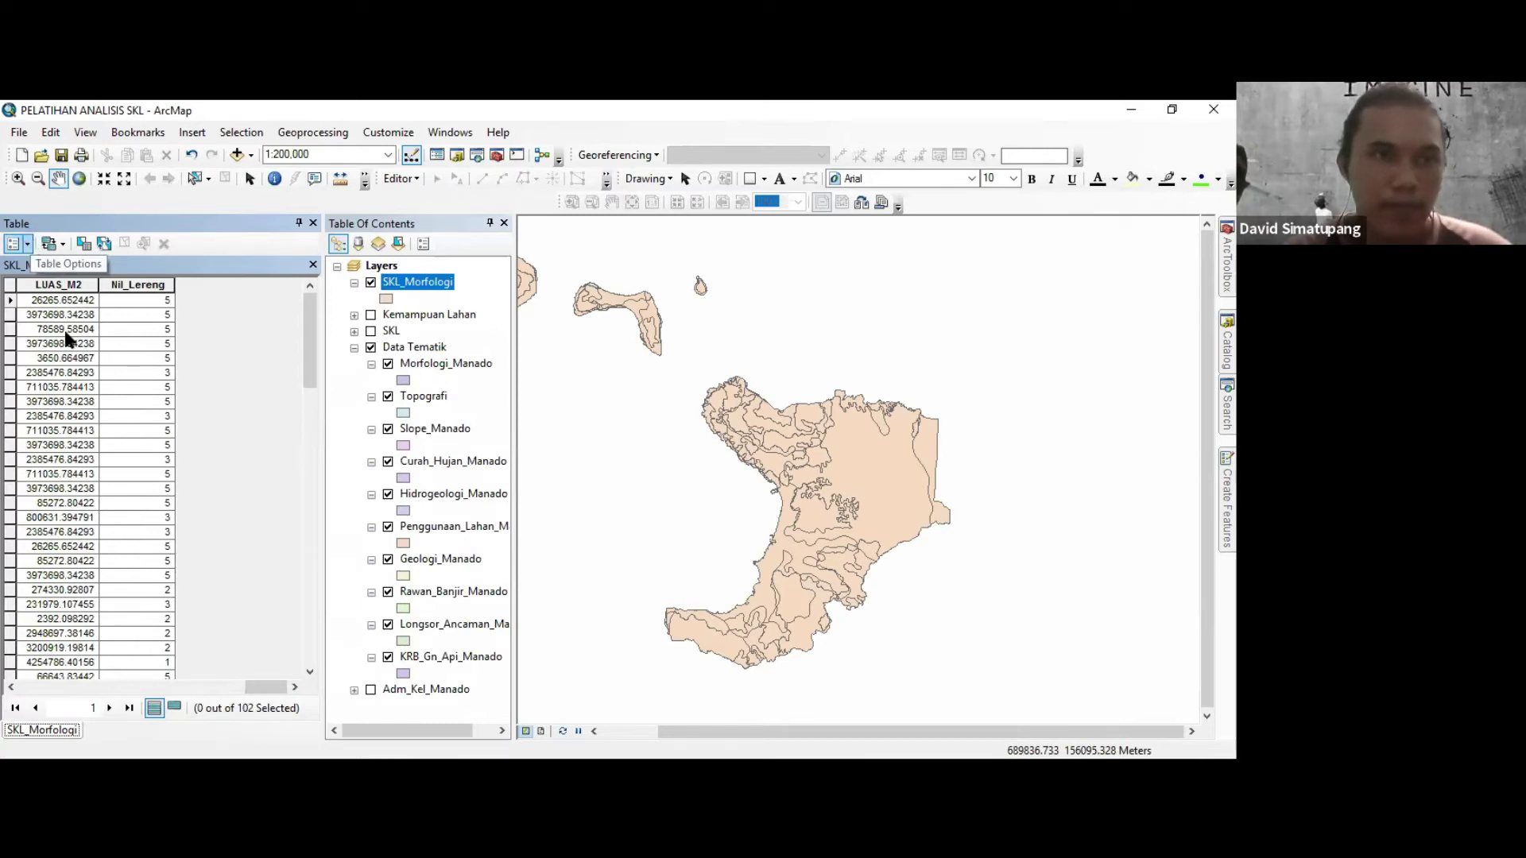
{"action": "left_click", "coordinate": [13, 243]}
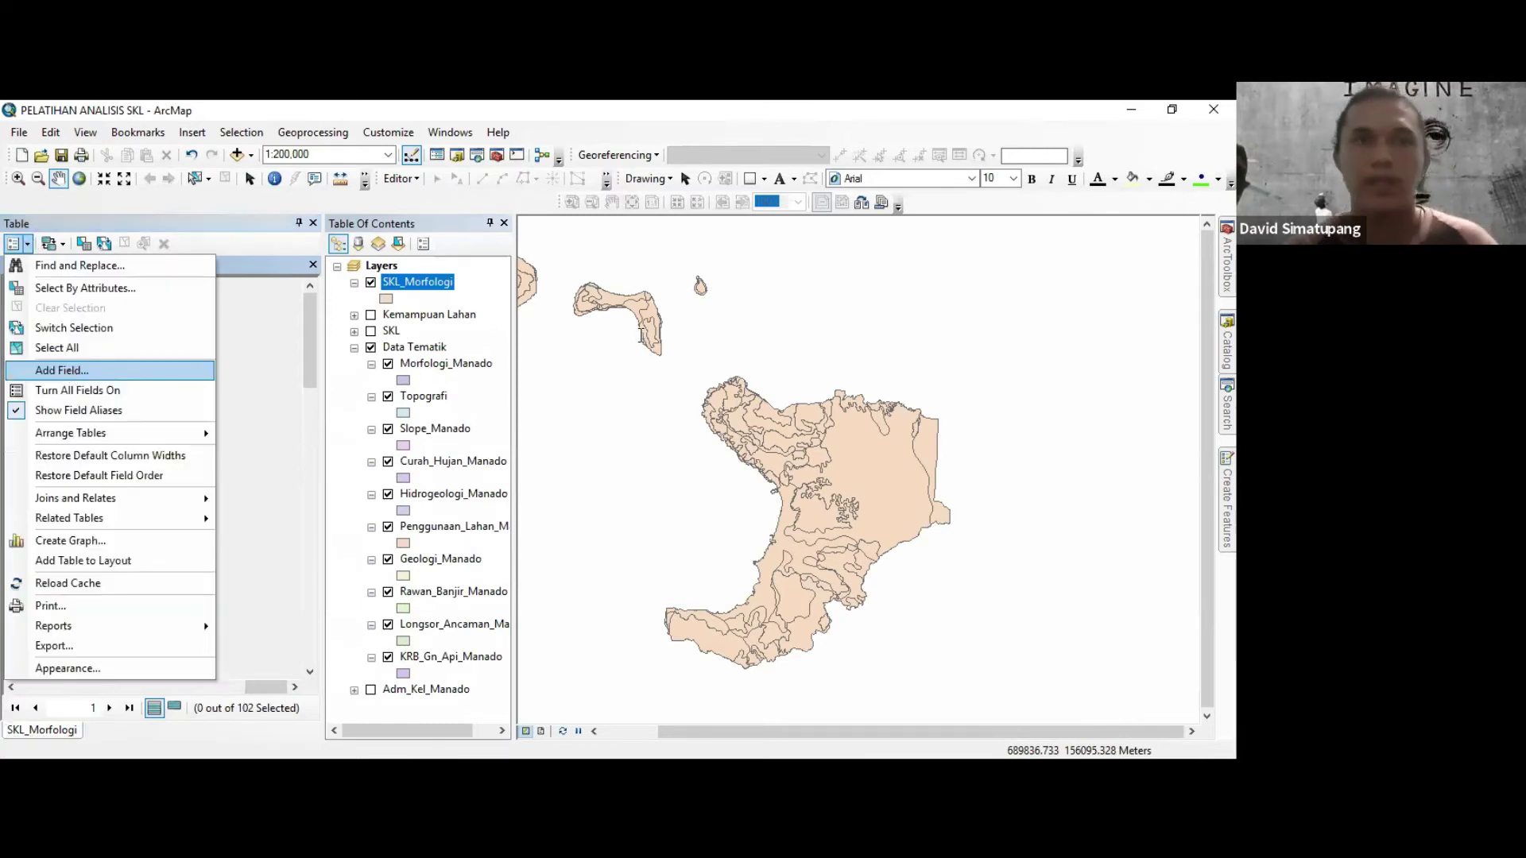
{"action": "key", "text": "Return"}
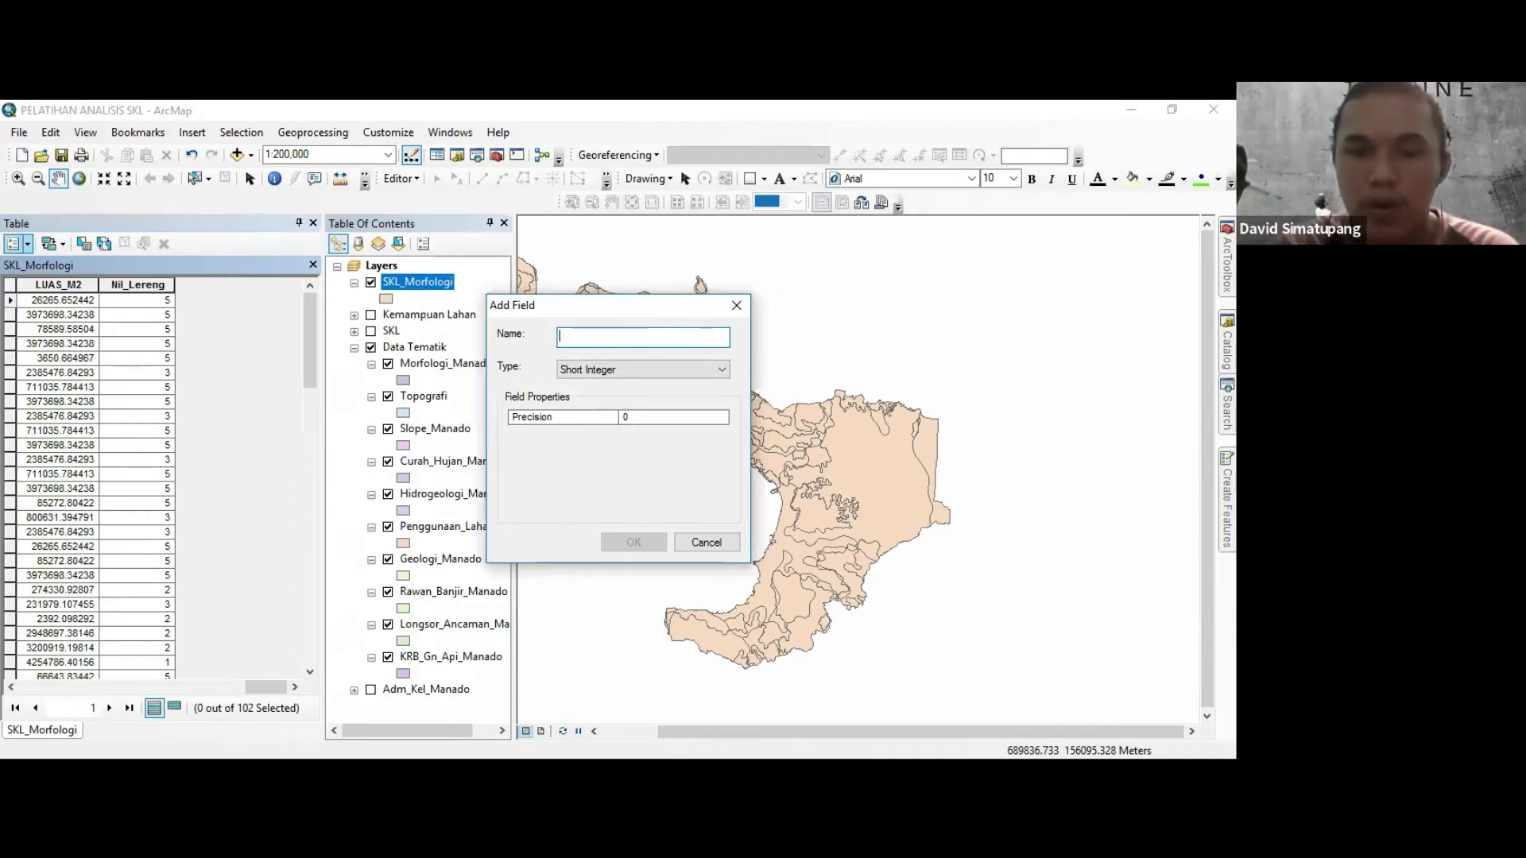
{"action": "type", "text": "Skor"}
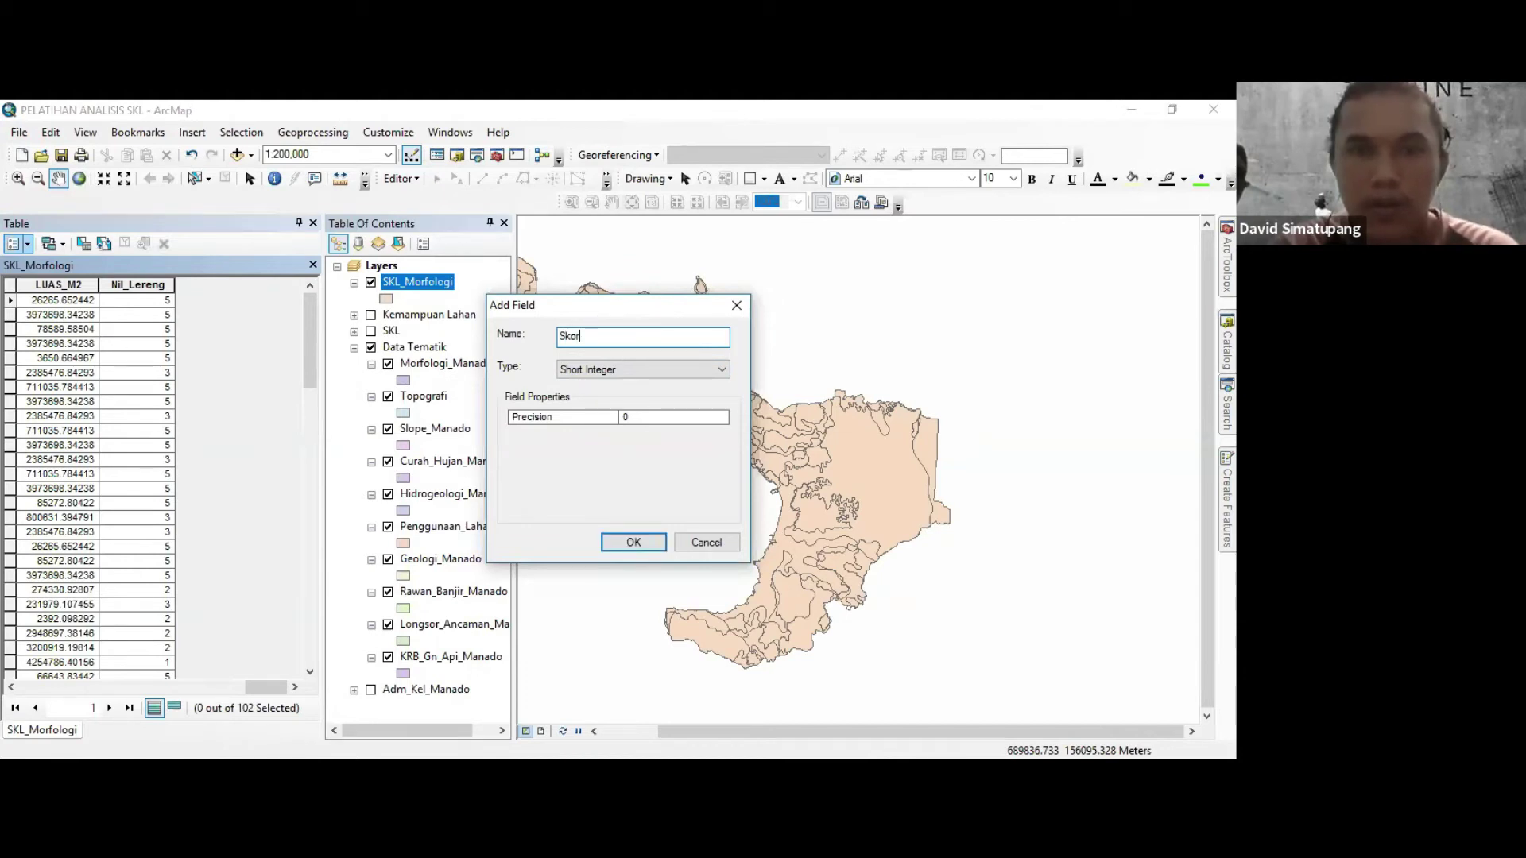
{"action": "type", "text": "_Mo"}
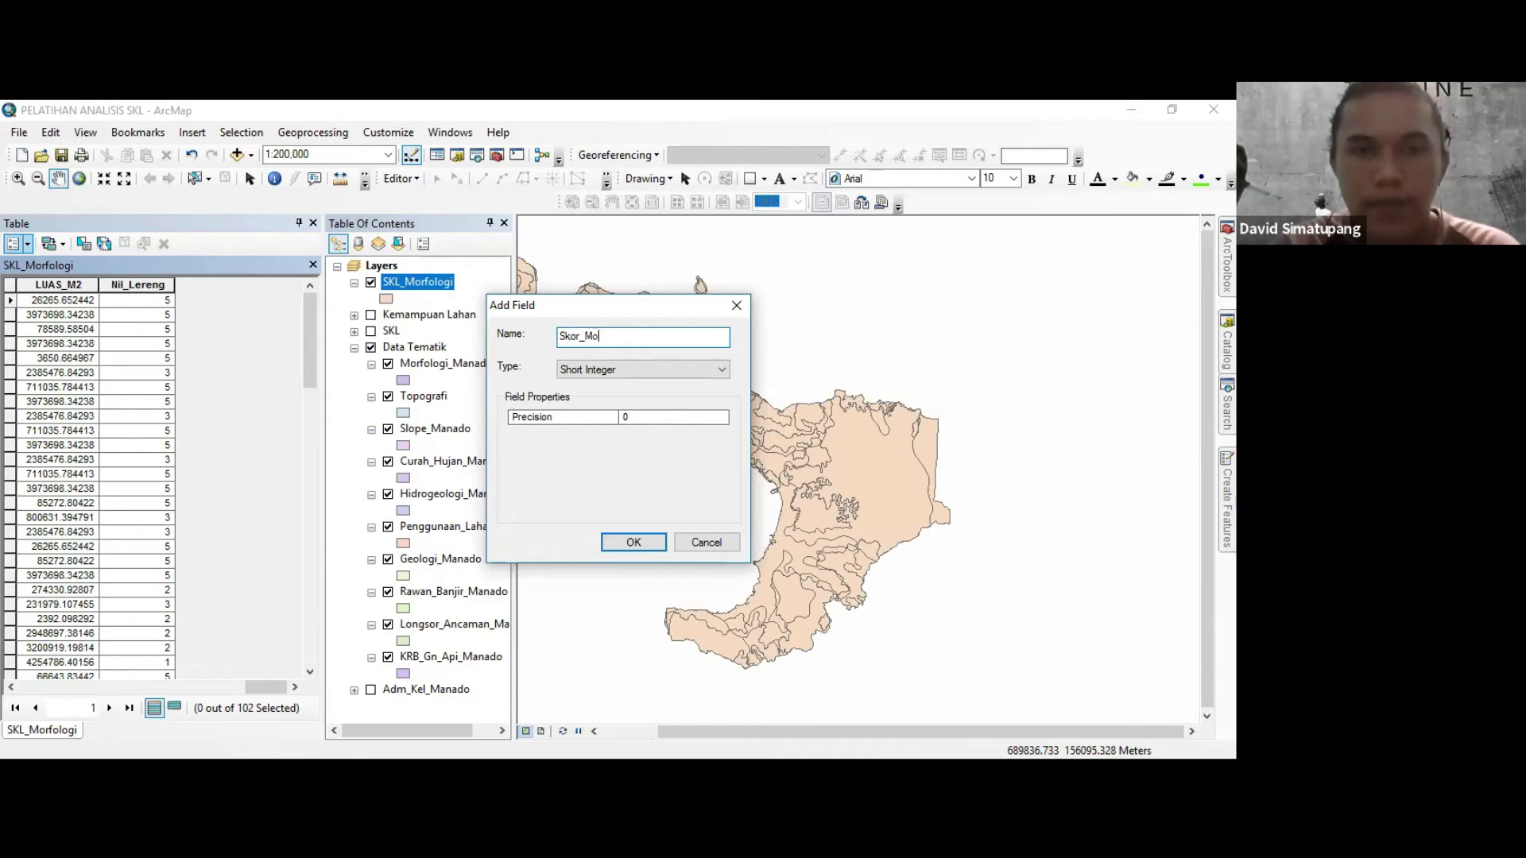
{"action": "type", "text": "rf"}
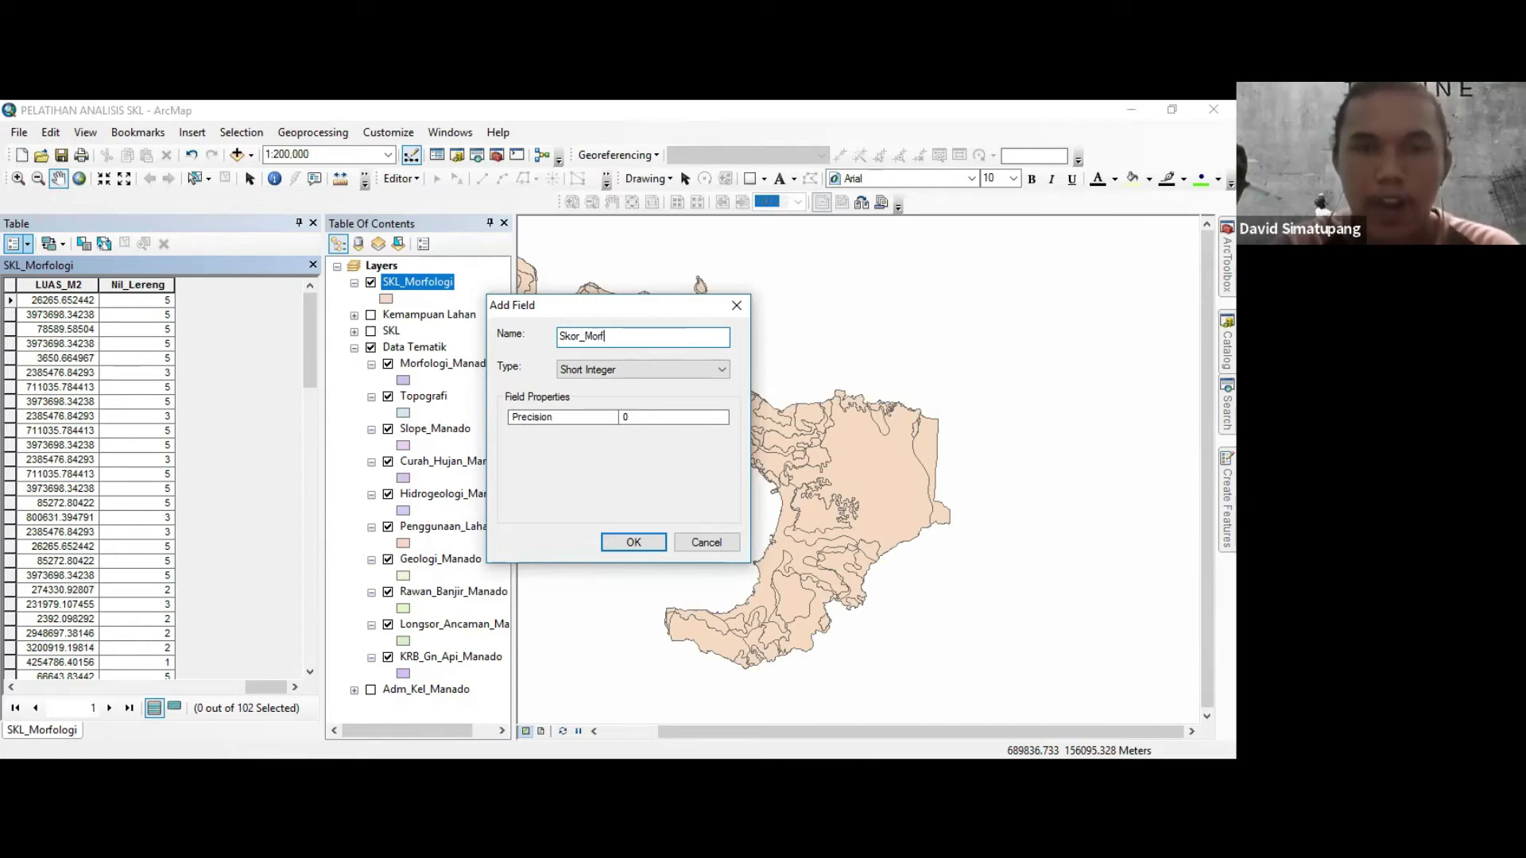
{"action": "type", "text": "ologi"}
{"action": "left_click", "coordinate": [709, 370]}
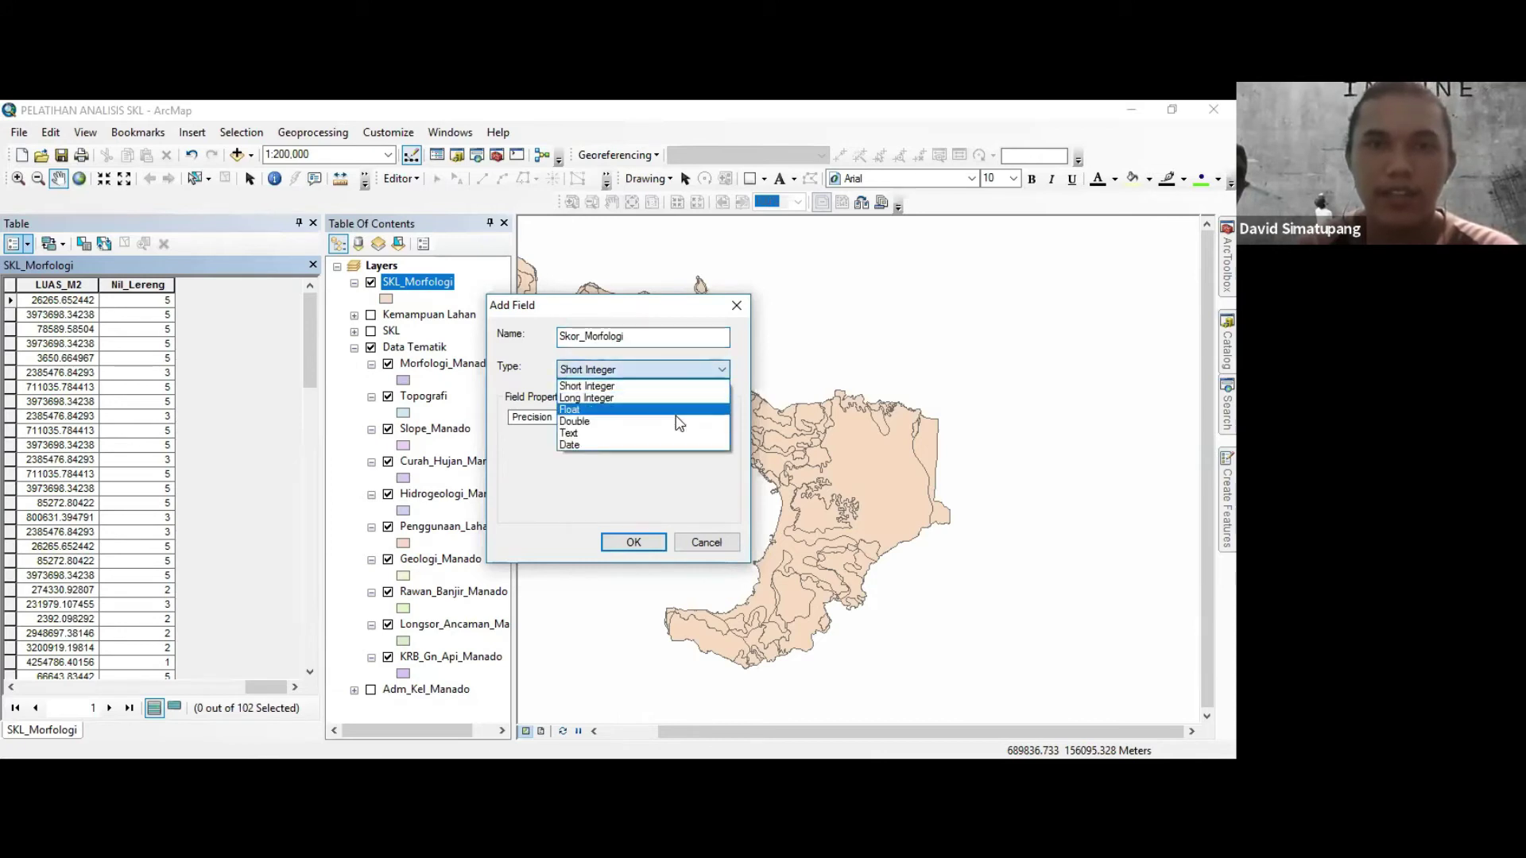
{"action": "left_click", "coordinate": [678, 422]}
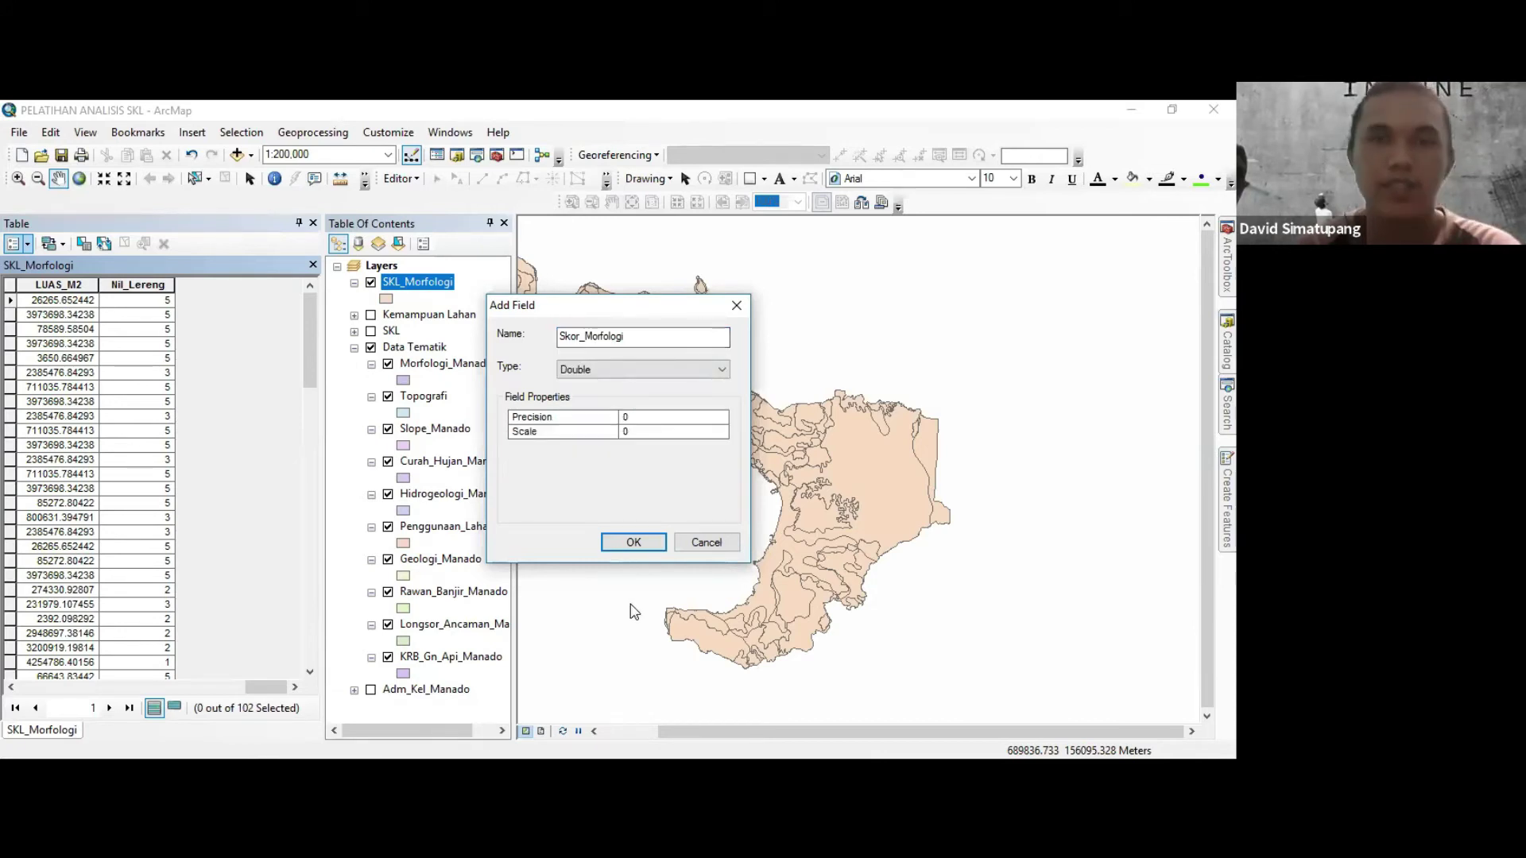
{"action": "left_click", "coordinate": [634, 543]}
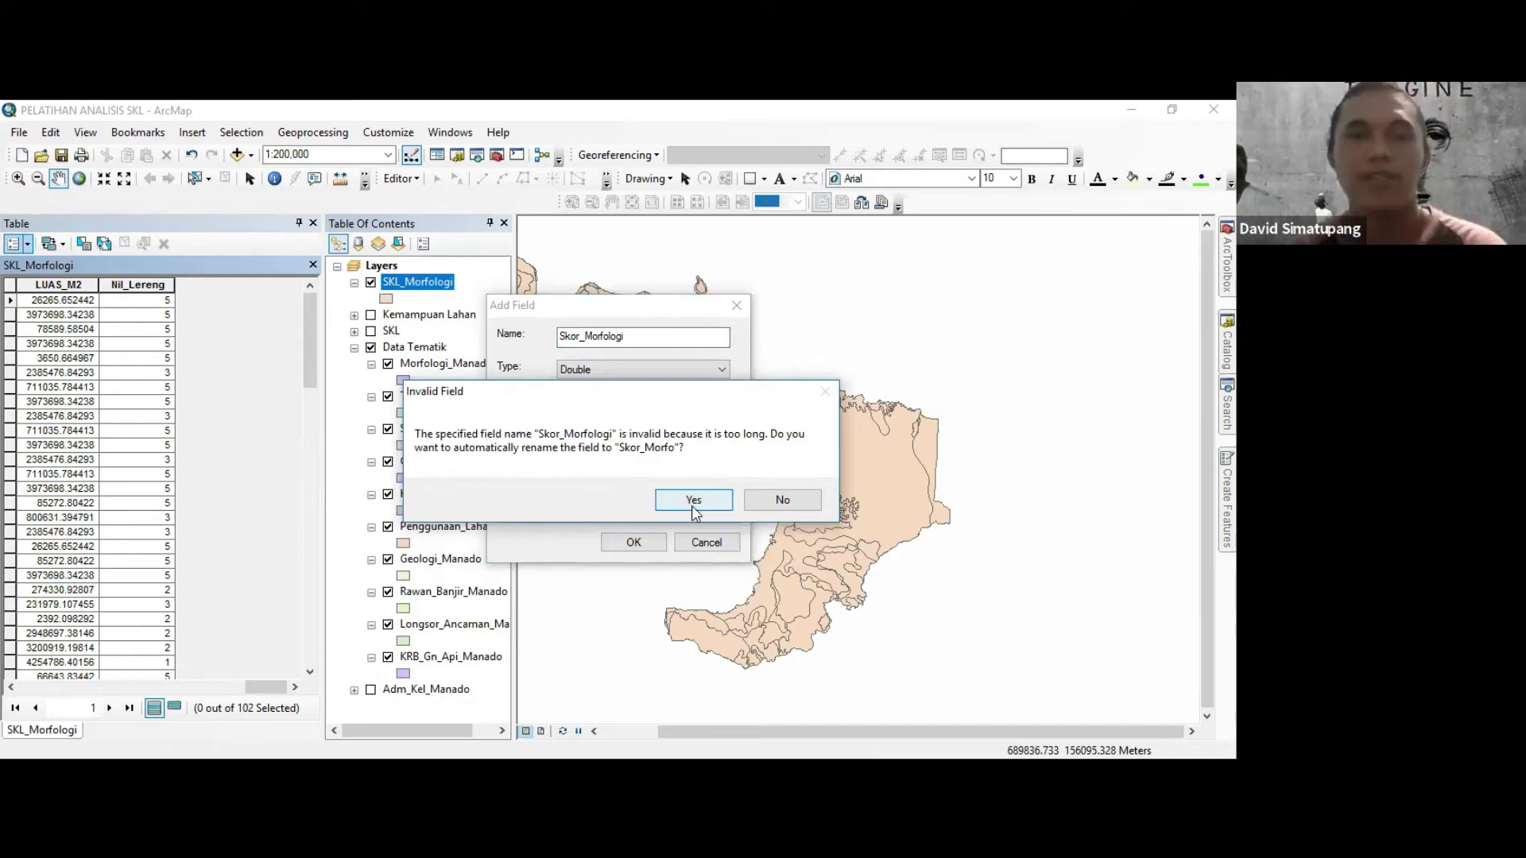
{"action": "key", "text": "Return"}
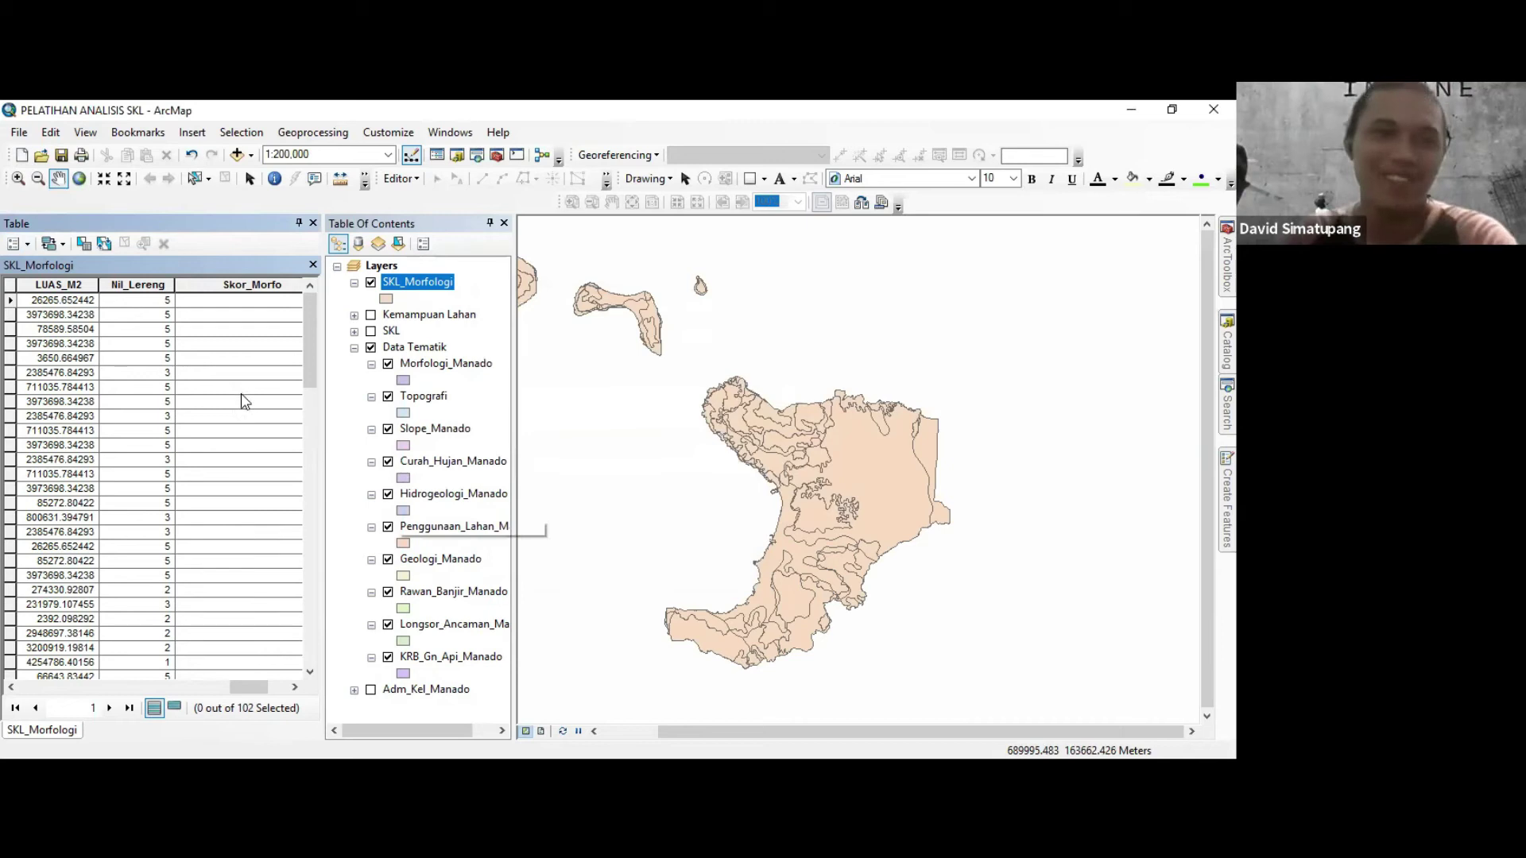
Calculate the Skor_Morfo field as [Nil_Morfo] + [Nil_Lereng] with the Field Calculator and check the values down the table.
{"action": "left_click", "coordinate": [259, 288]}
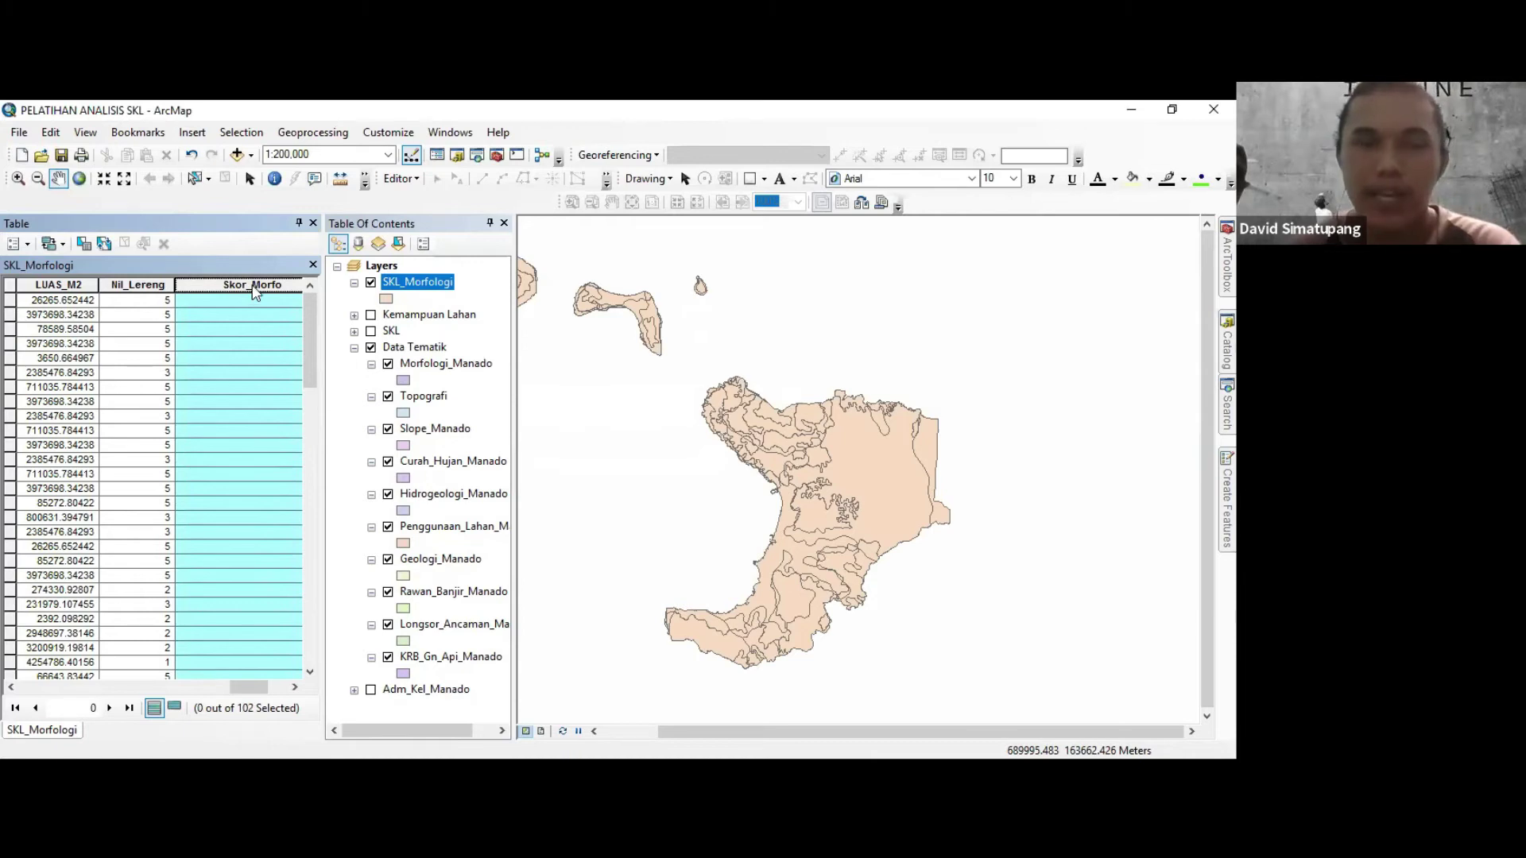
{"action": "right_click", "coordinate": [254, 291]}
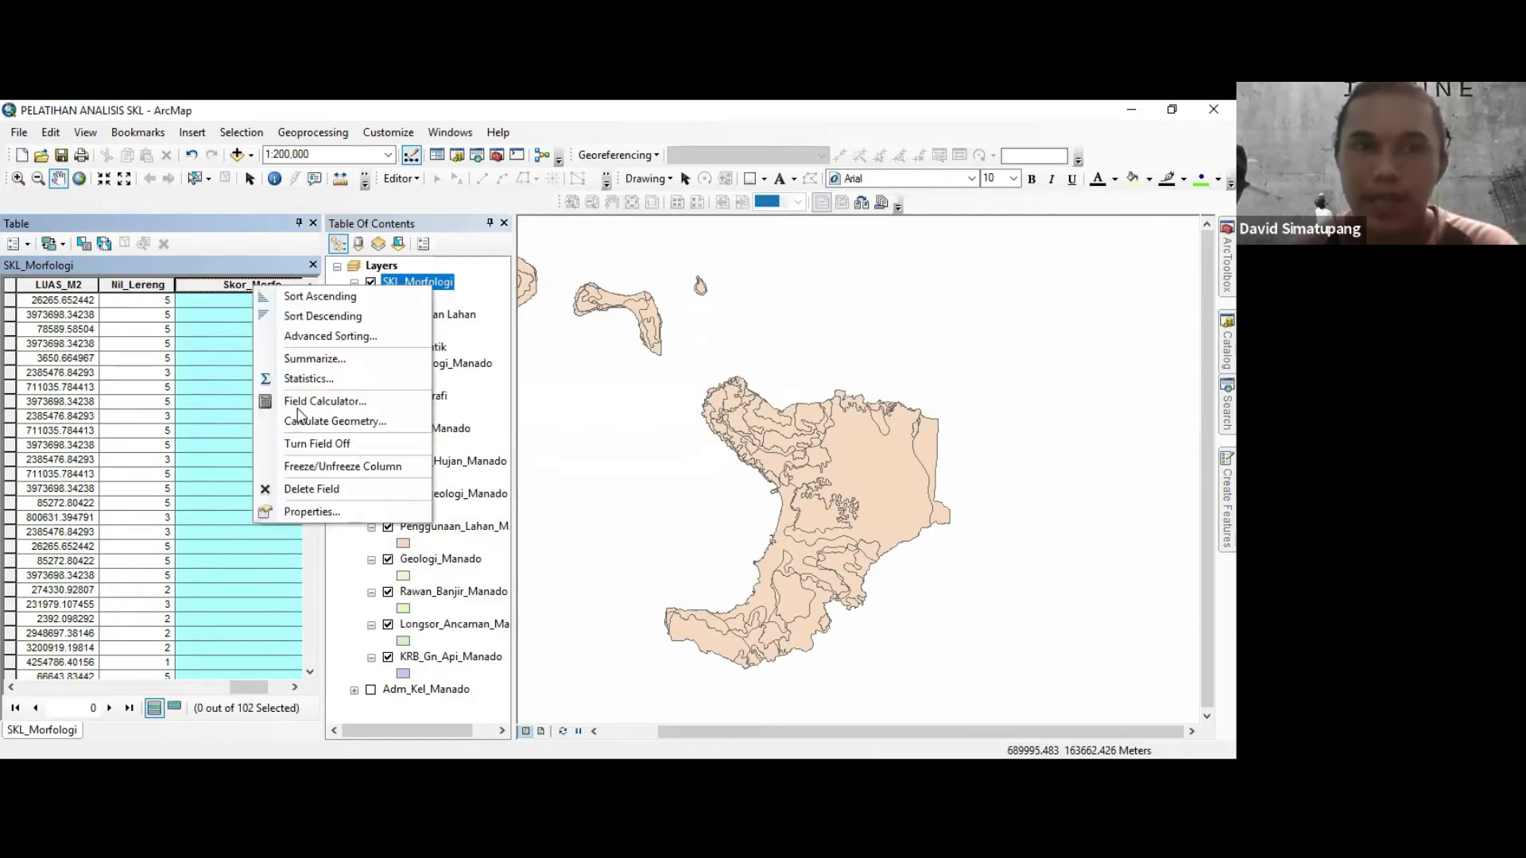
{"action": "left_click", "coordinate": [298, 409]}
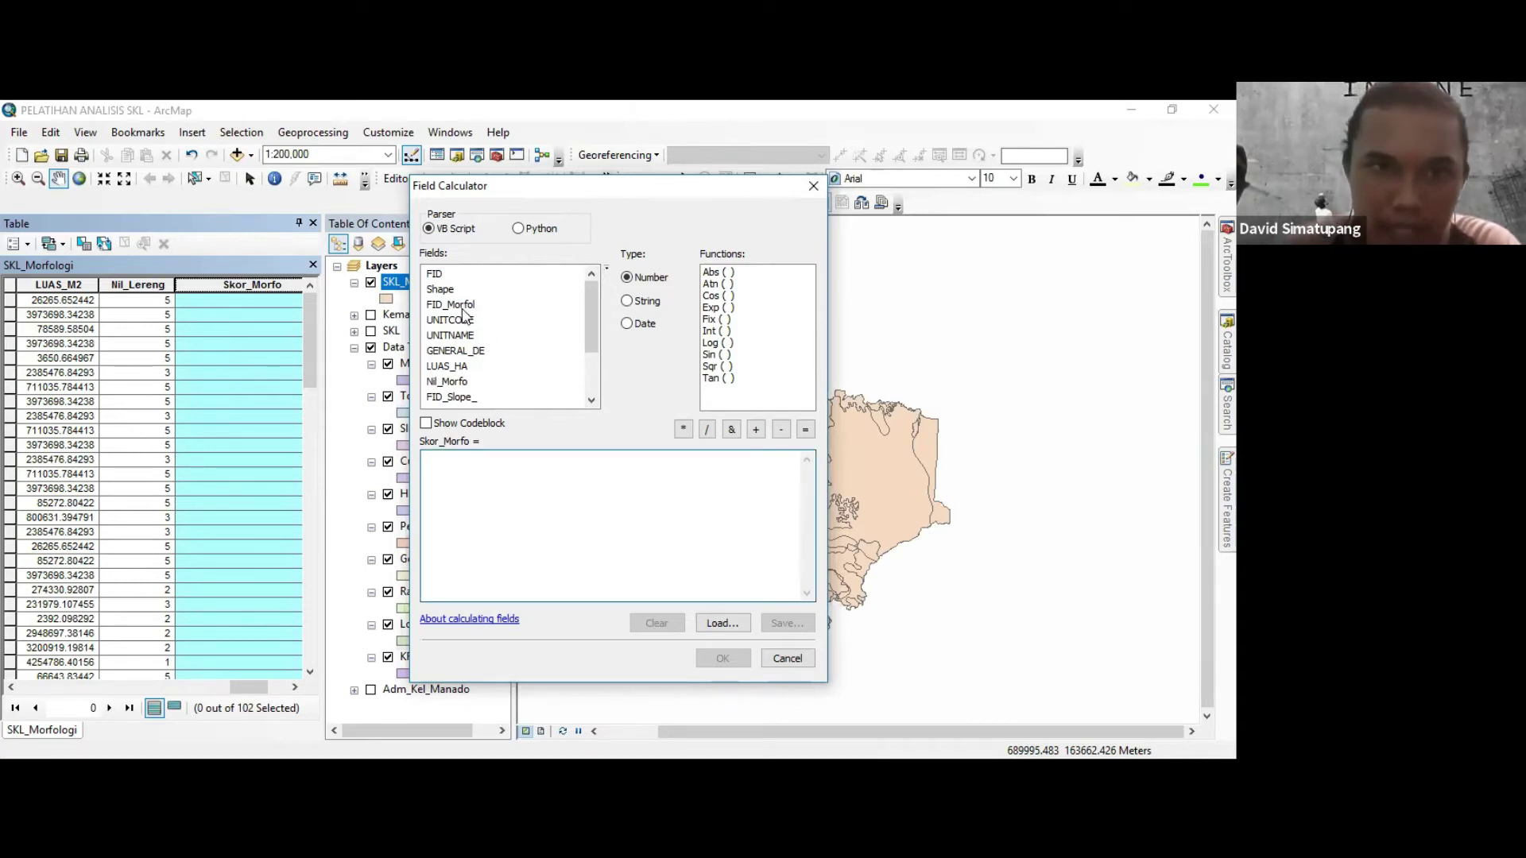
{"action": "scroll", "coordinate": [465, 316], "scroll_direction": "down", "scroll_amount": 1}
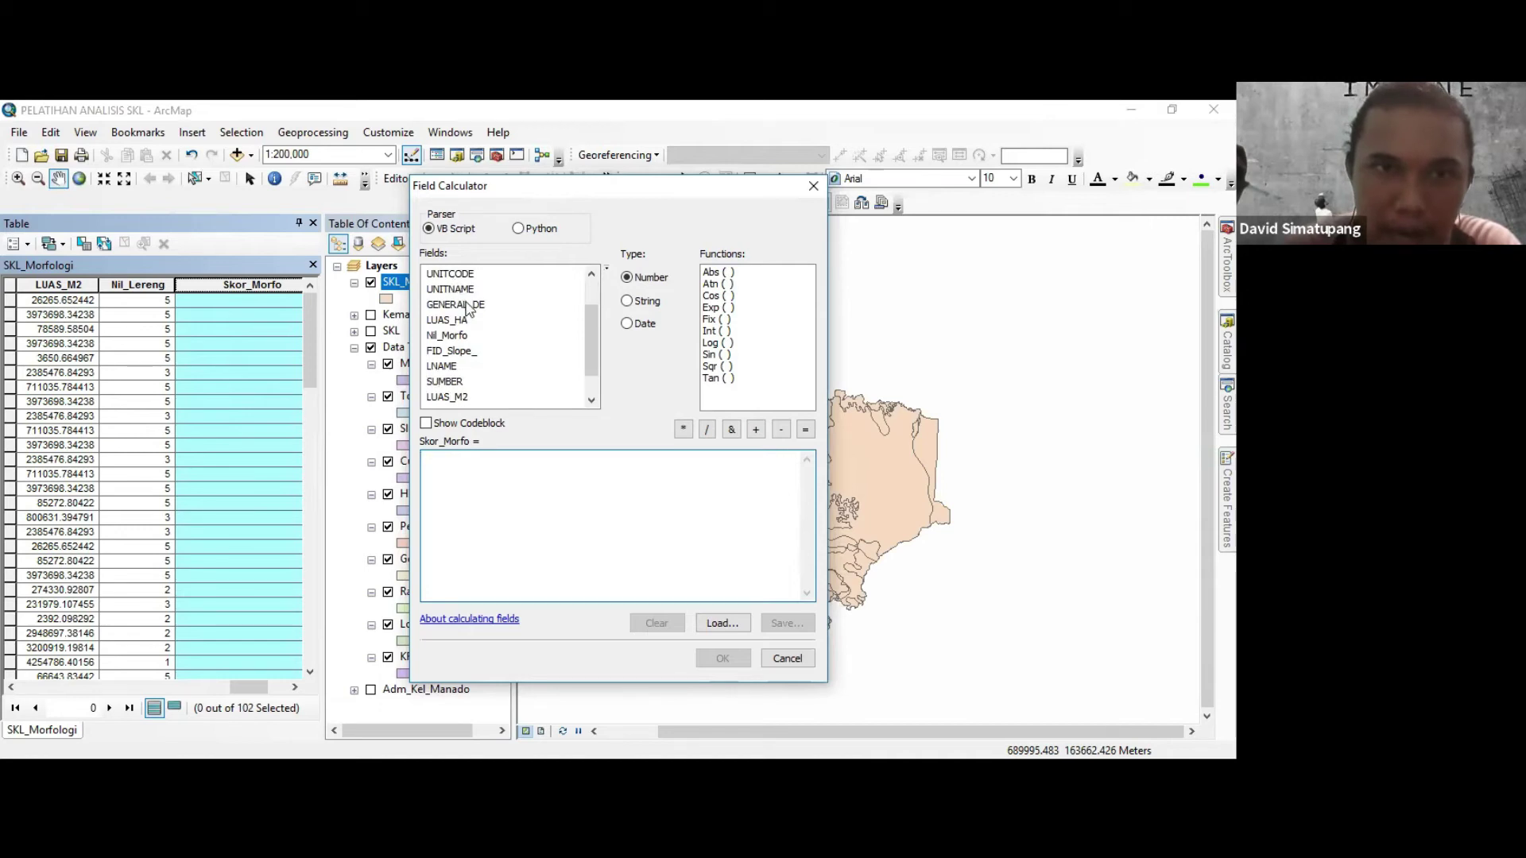
{"action": "scroll", "coordinate": [467, 310], "scroll_direction": "down", "scroll_amount": 1}
{"action": "left_click", "coordinate": [461, 306]}
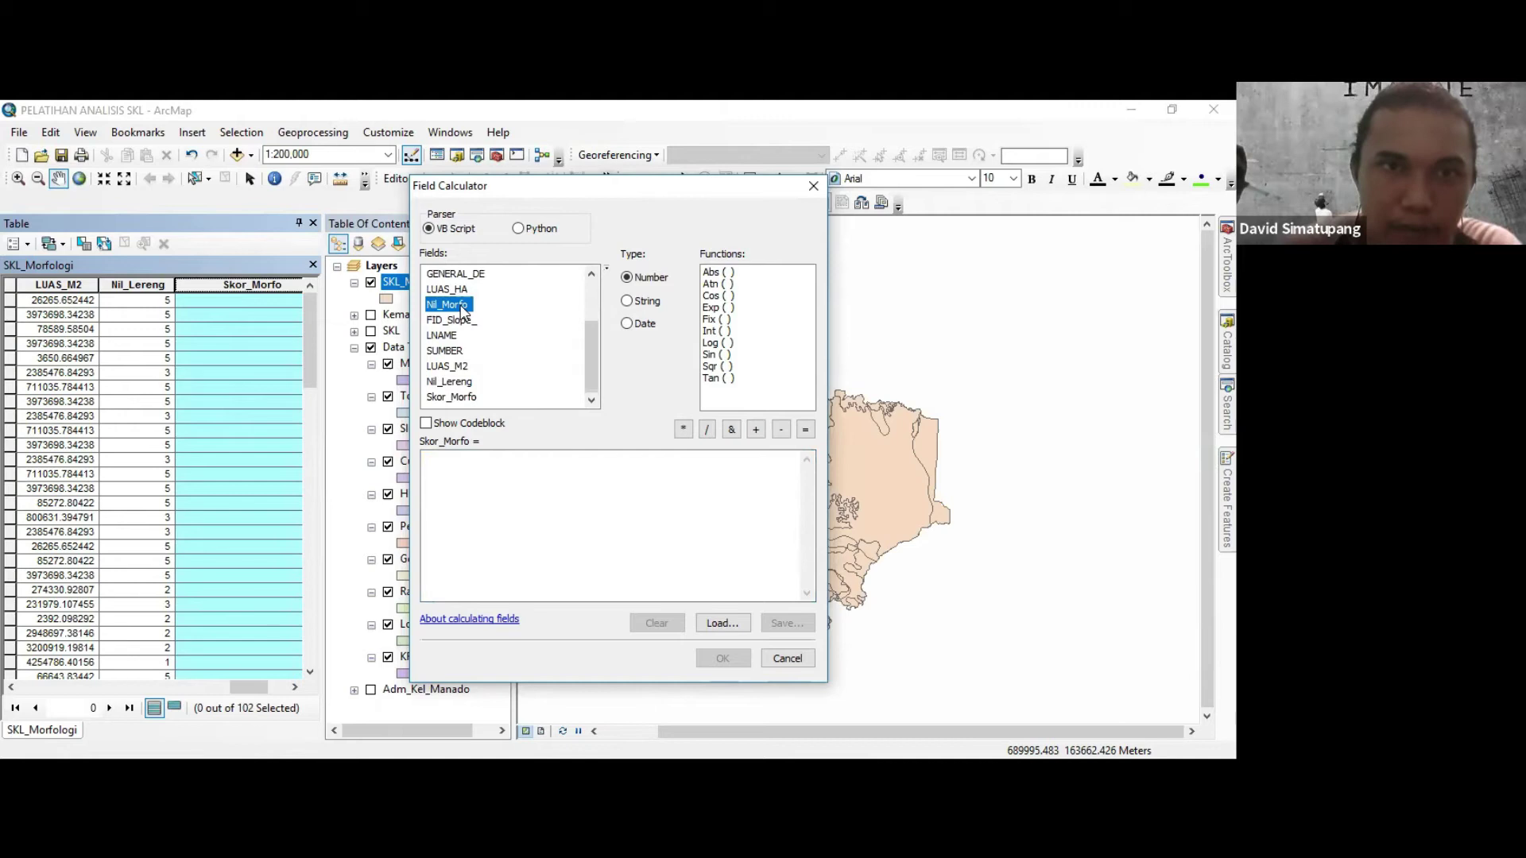
{"action": "double_click", "coordinate": [462, 306]}
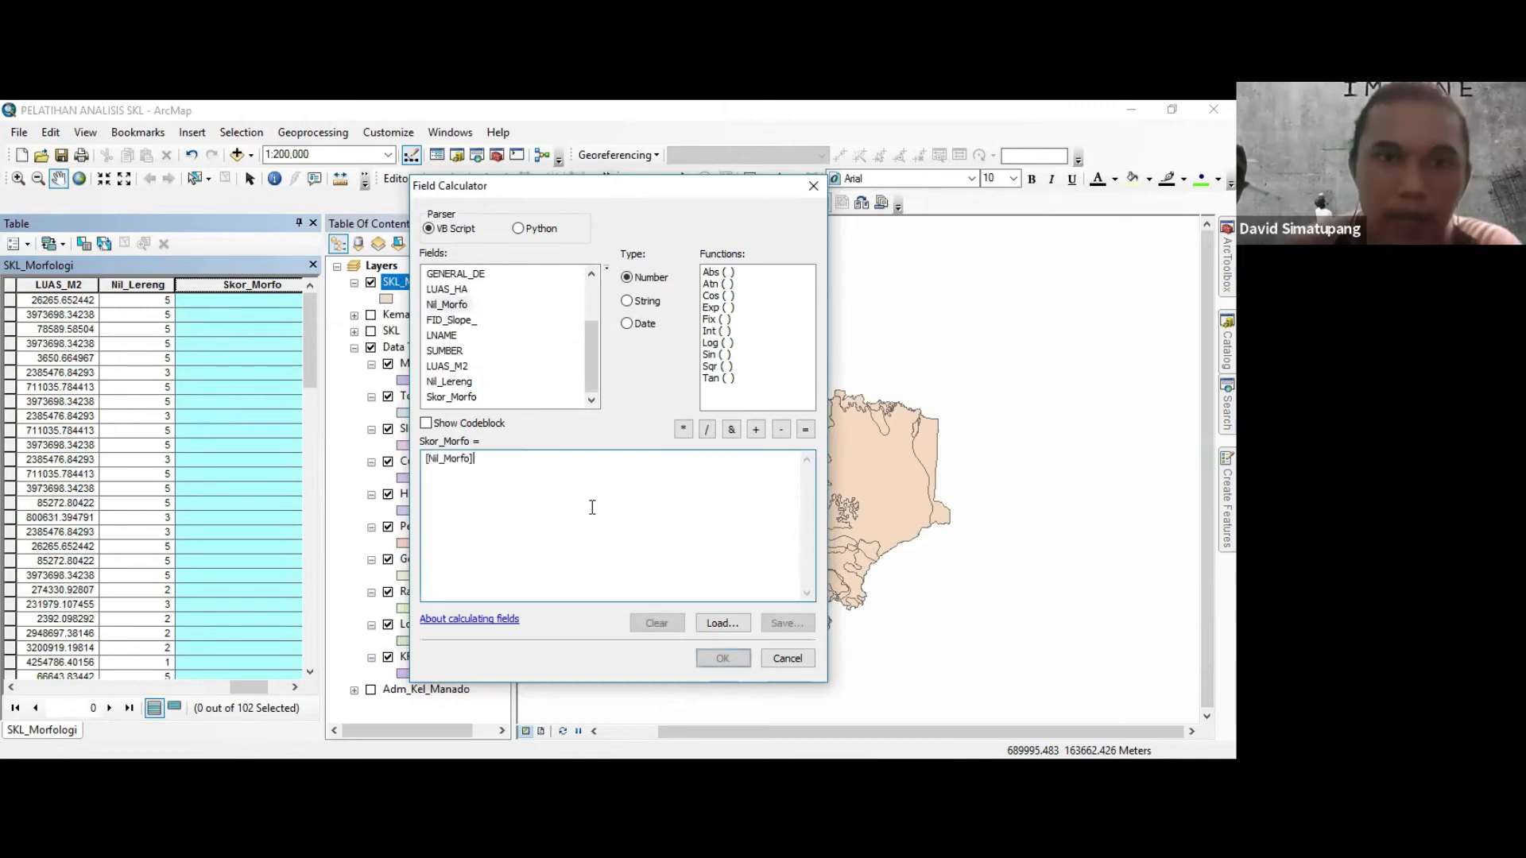
{"action": "left_click", "coordinate": [756, 430]}
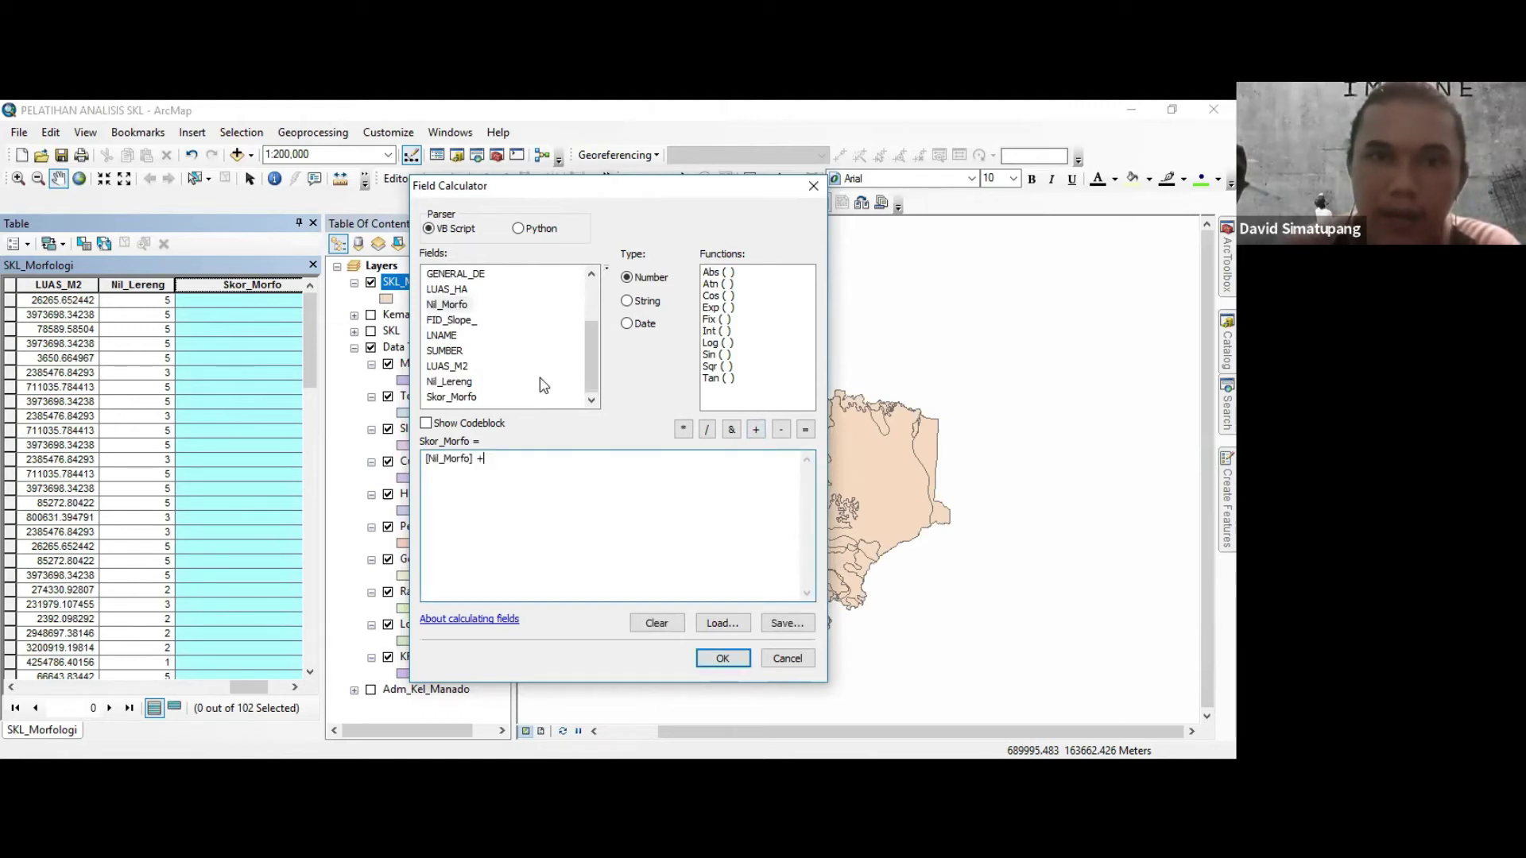
{"action": "double_click", "coordinate": [449, 382]}
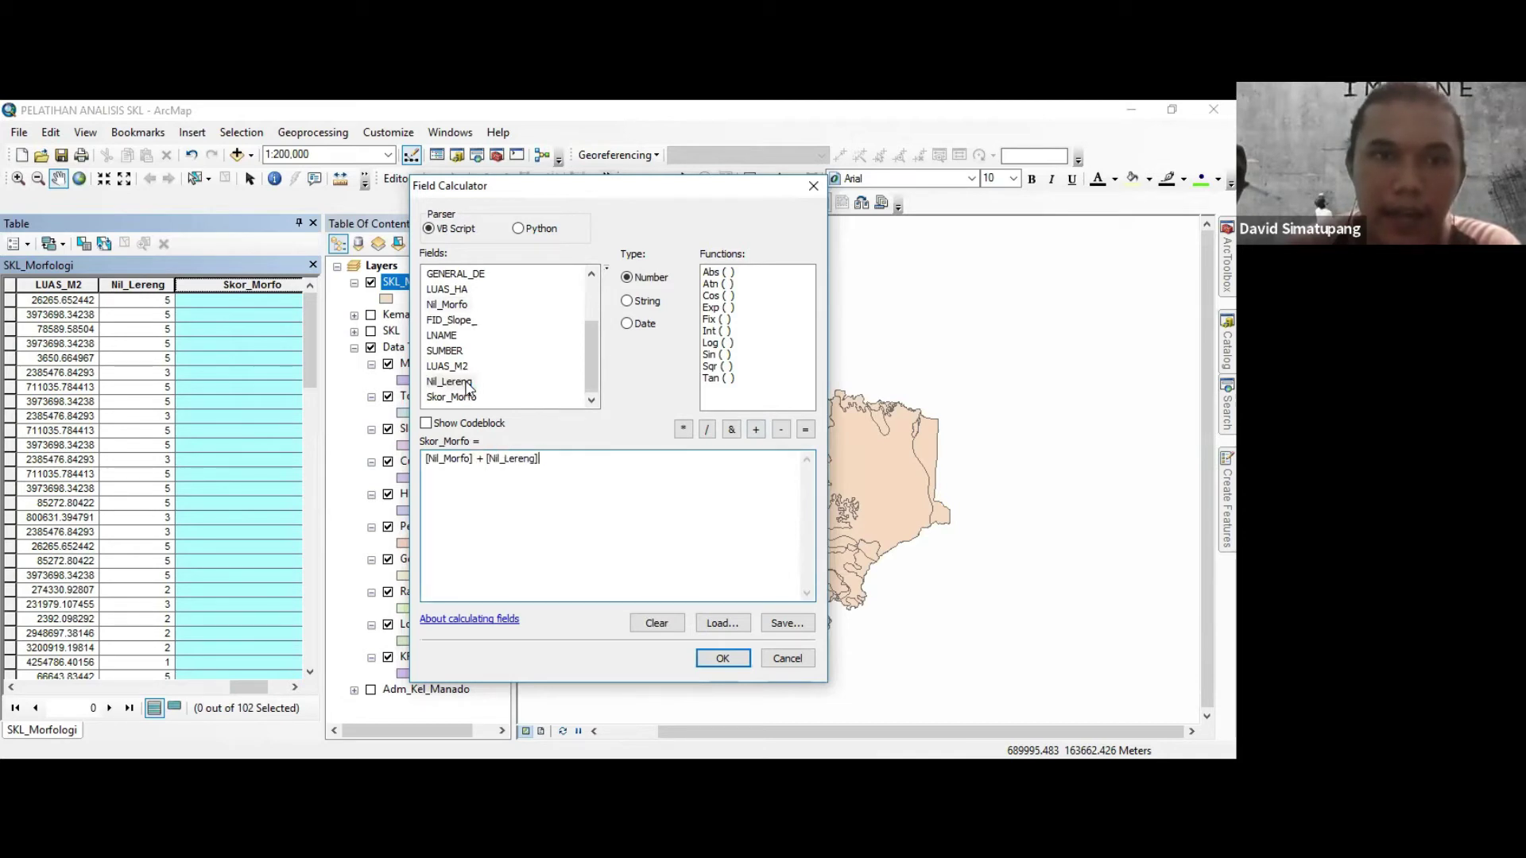
{"action": "left_click", "coordinate": [723, 661]}
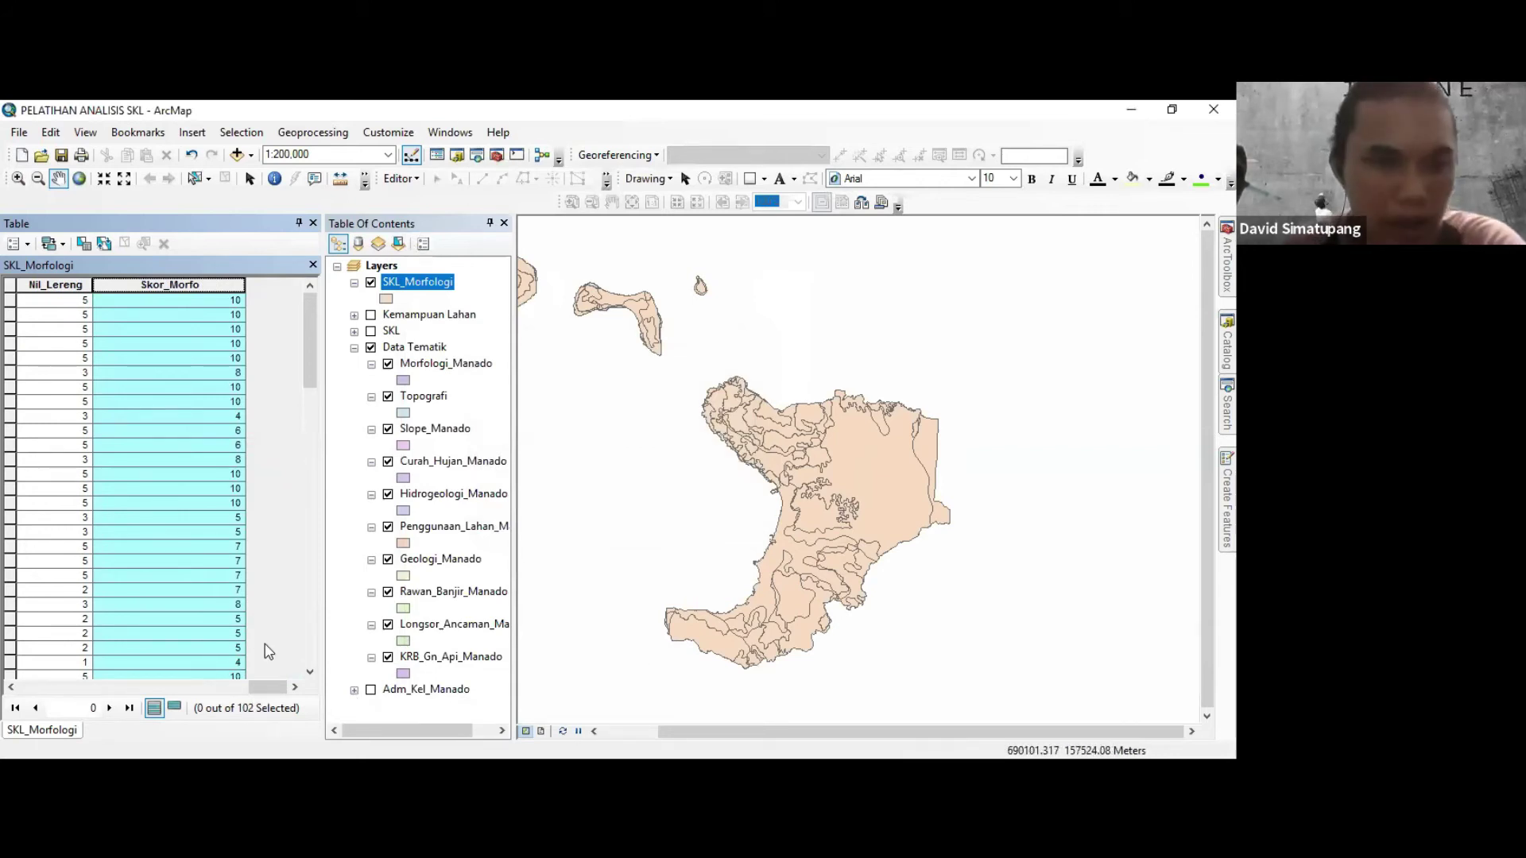
{"action": "scroll", "coordinate": [213, 493], "scroll_direction": "down", "scroll_amount": 20}
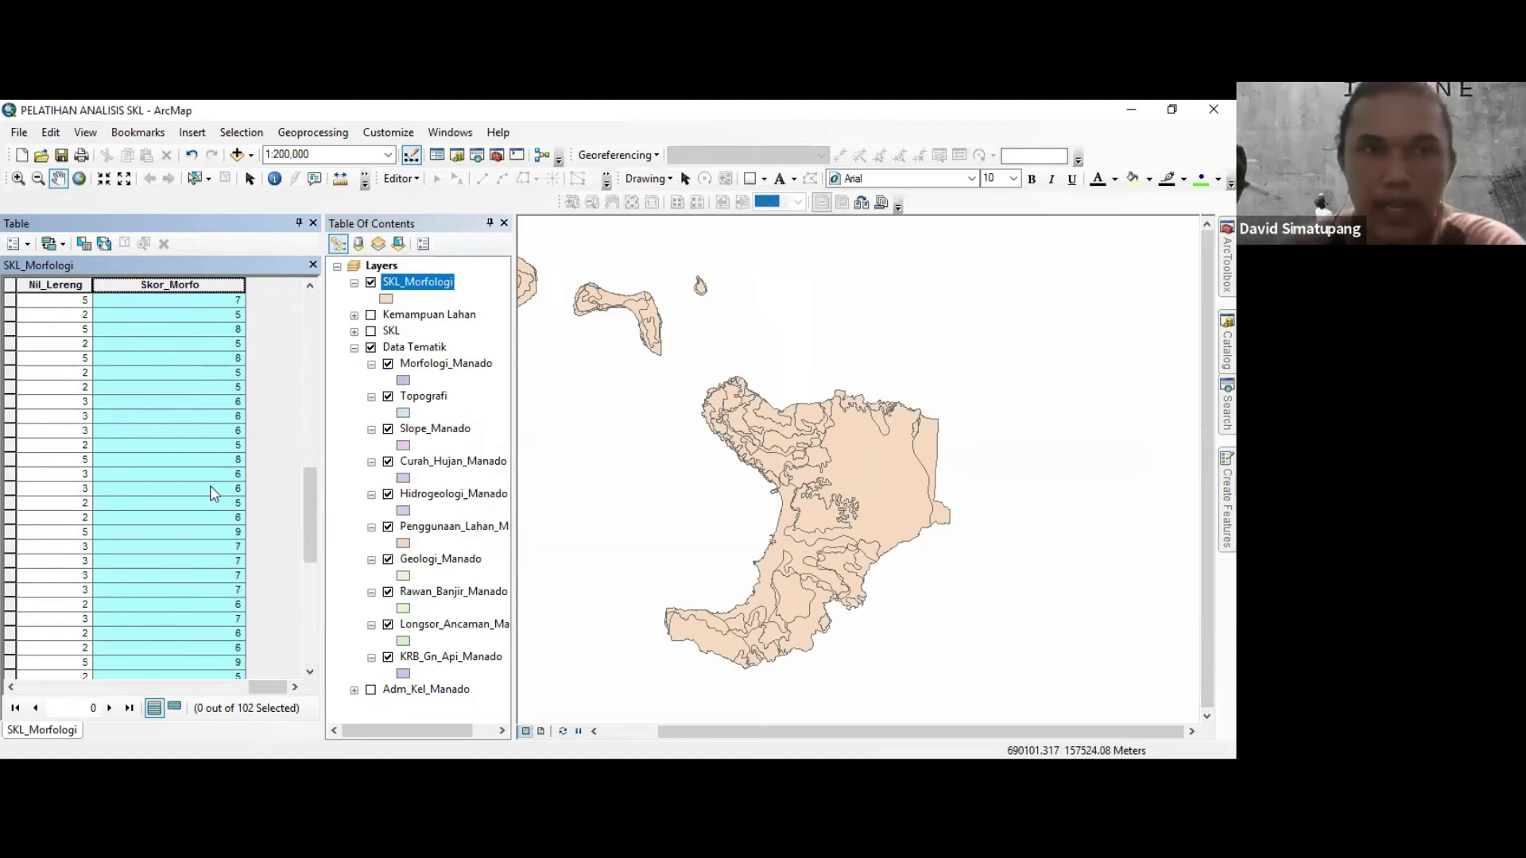
{"action": "scroll", "coordinate": [213, 493], "scroll_direction": "down", "scroll_amount": 2}
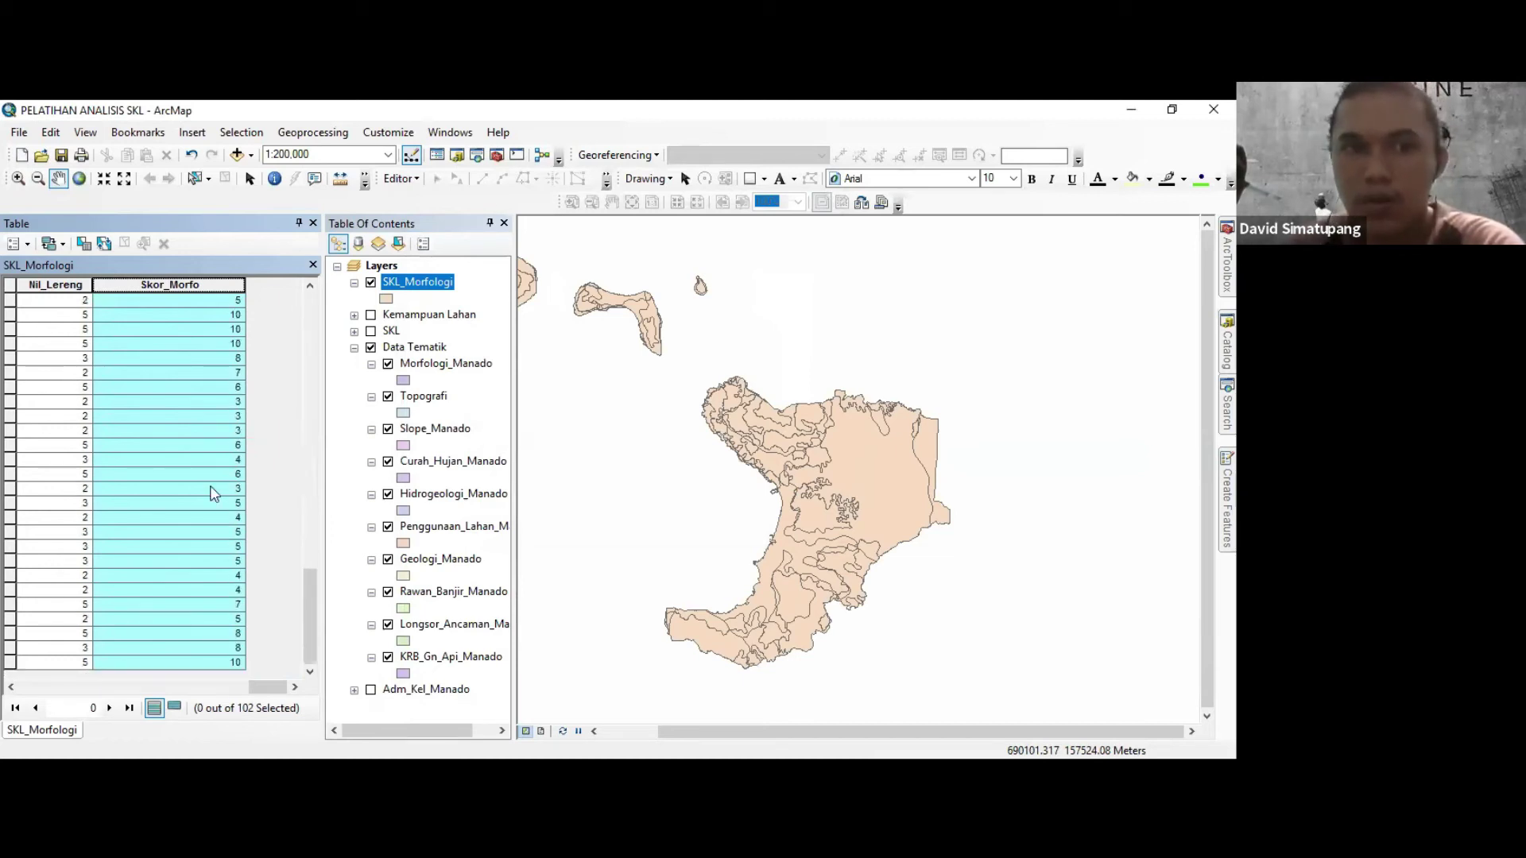
{"action": "scroll", "coordinate": [213, 492], "scroll_direction": "up", "scroll_amount": 20}
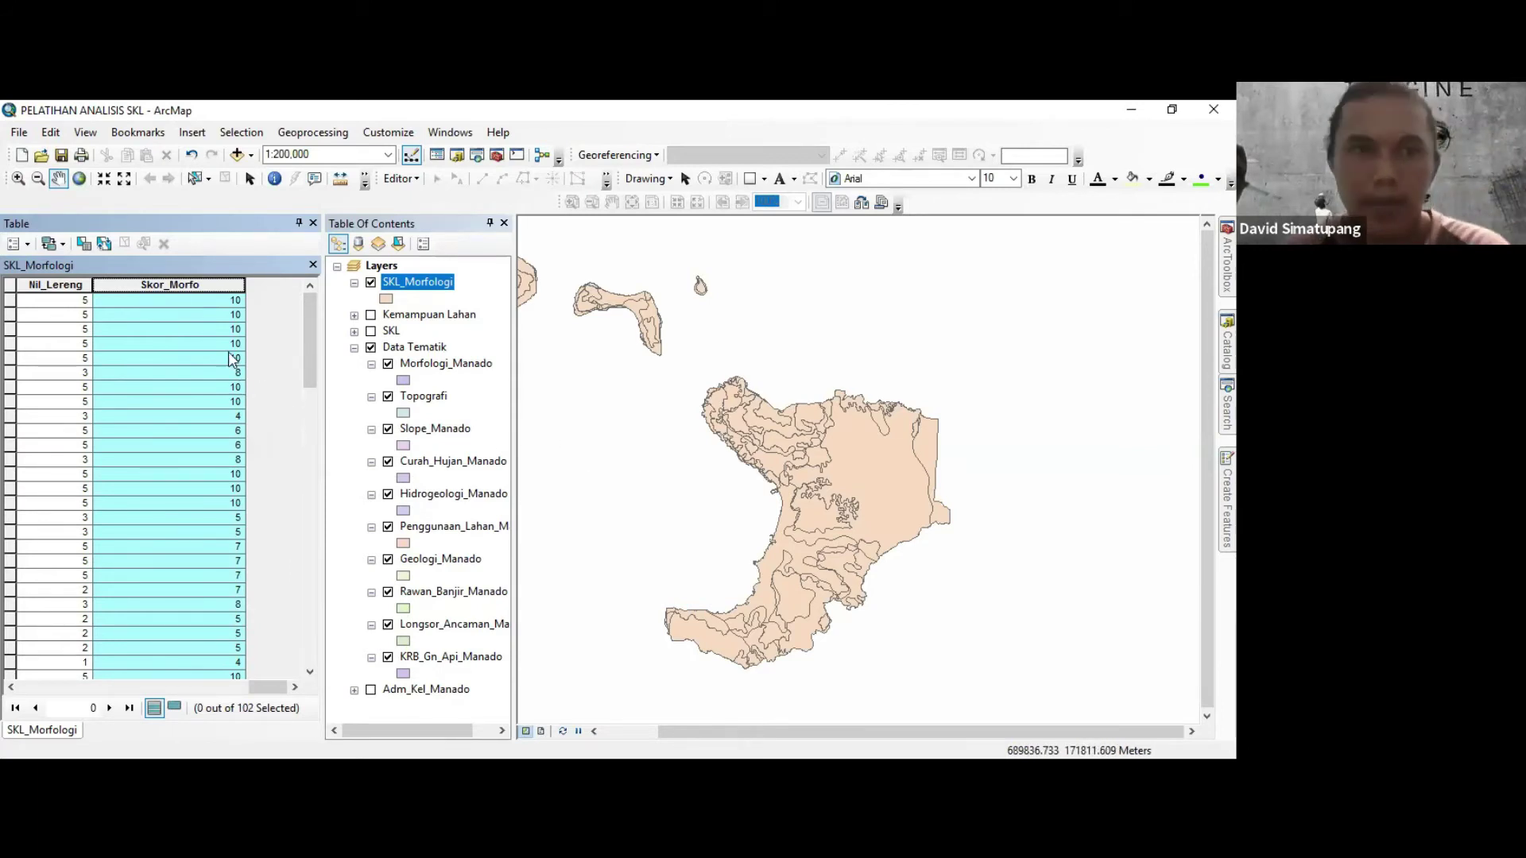
Add a Double field named Hasil_Morfo to the SKL_Morfologi table, accepting the shortened name Hasil_Morf.
{"action": "left_click", "coordinate": [28, 244]}
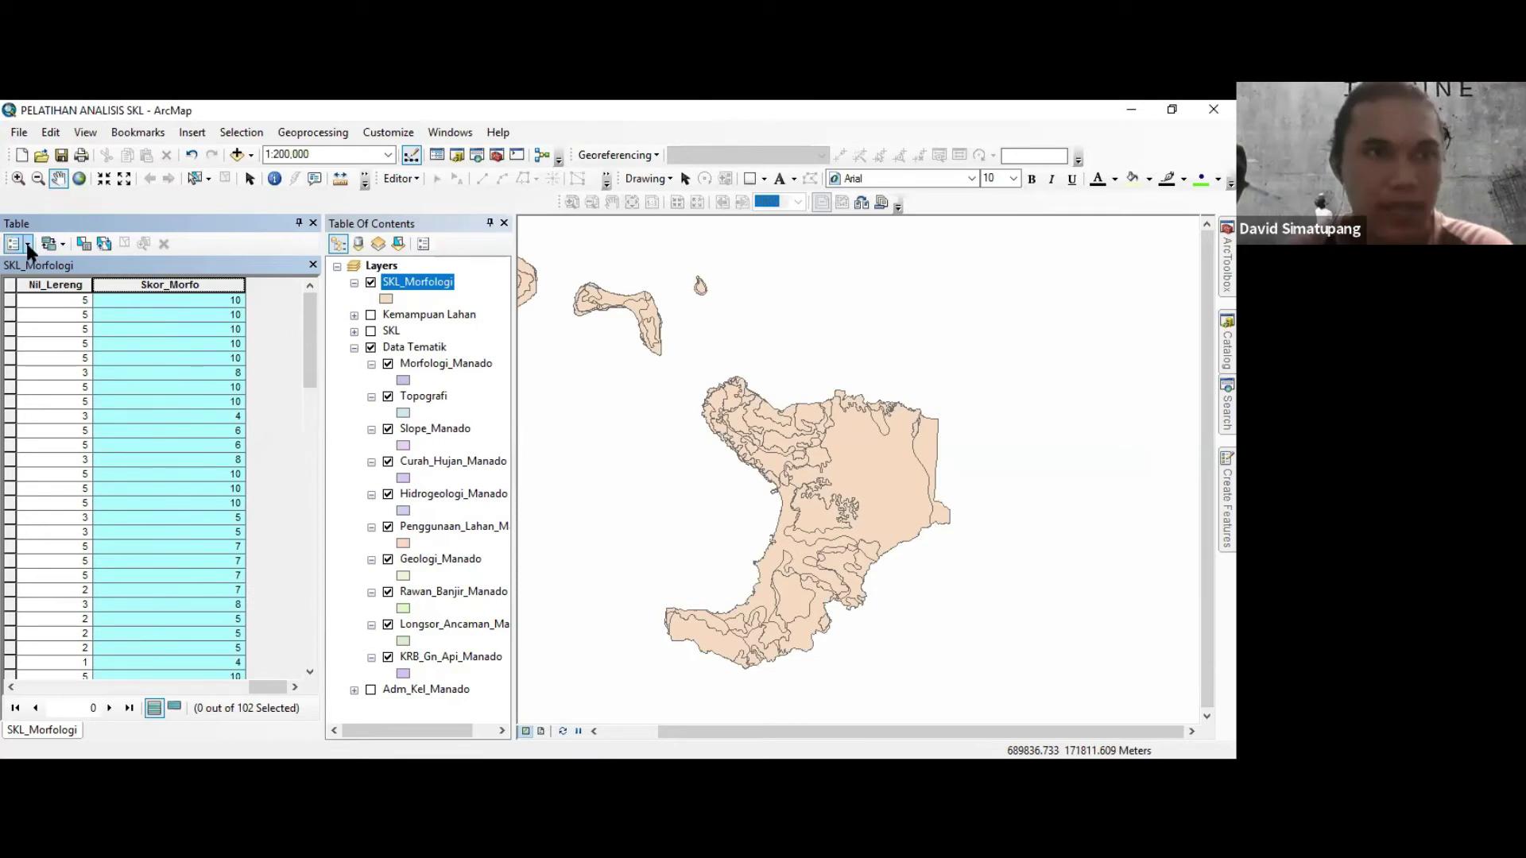
{"action": "left_click", "coordinate": [62, 371]}
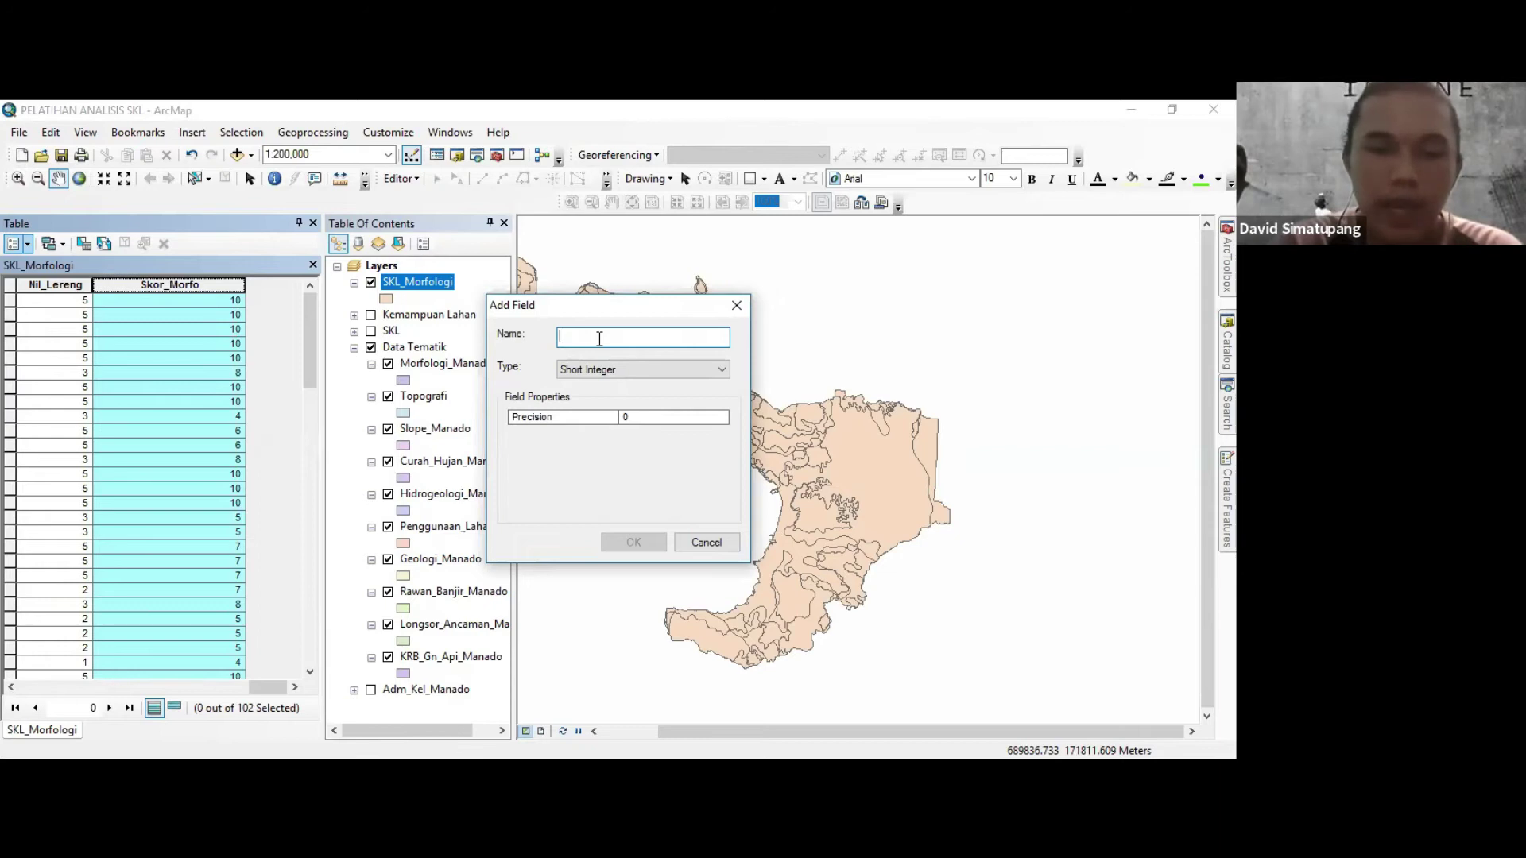
{"action": "type", "text": "Hasil_Bagi"}
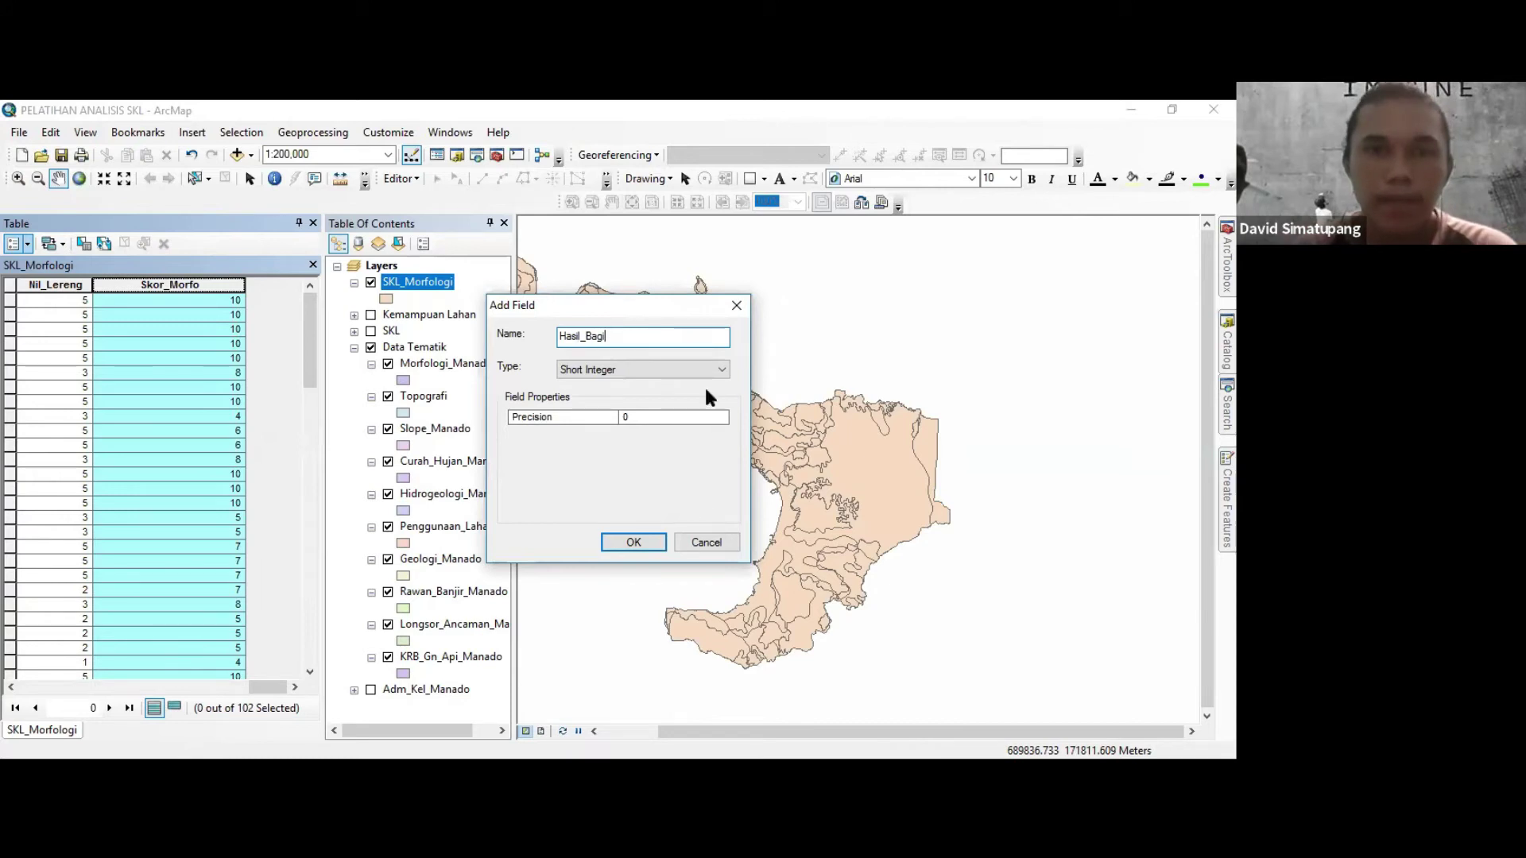
{"action": "key", "text": "BackSpace"}
{"action": "key", "text": "BackSpace"}
{"action": "key", "text": "BackSpace"}
{"action": "key", "text": "BackSpace"}
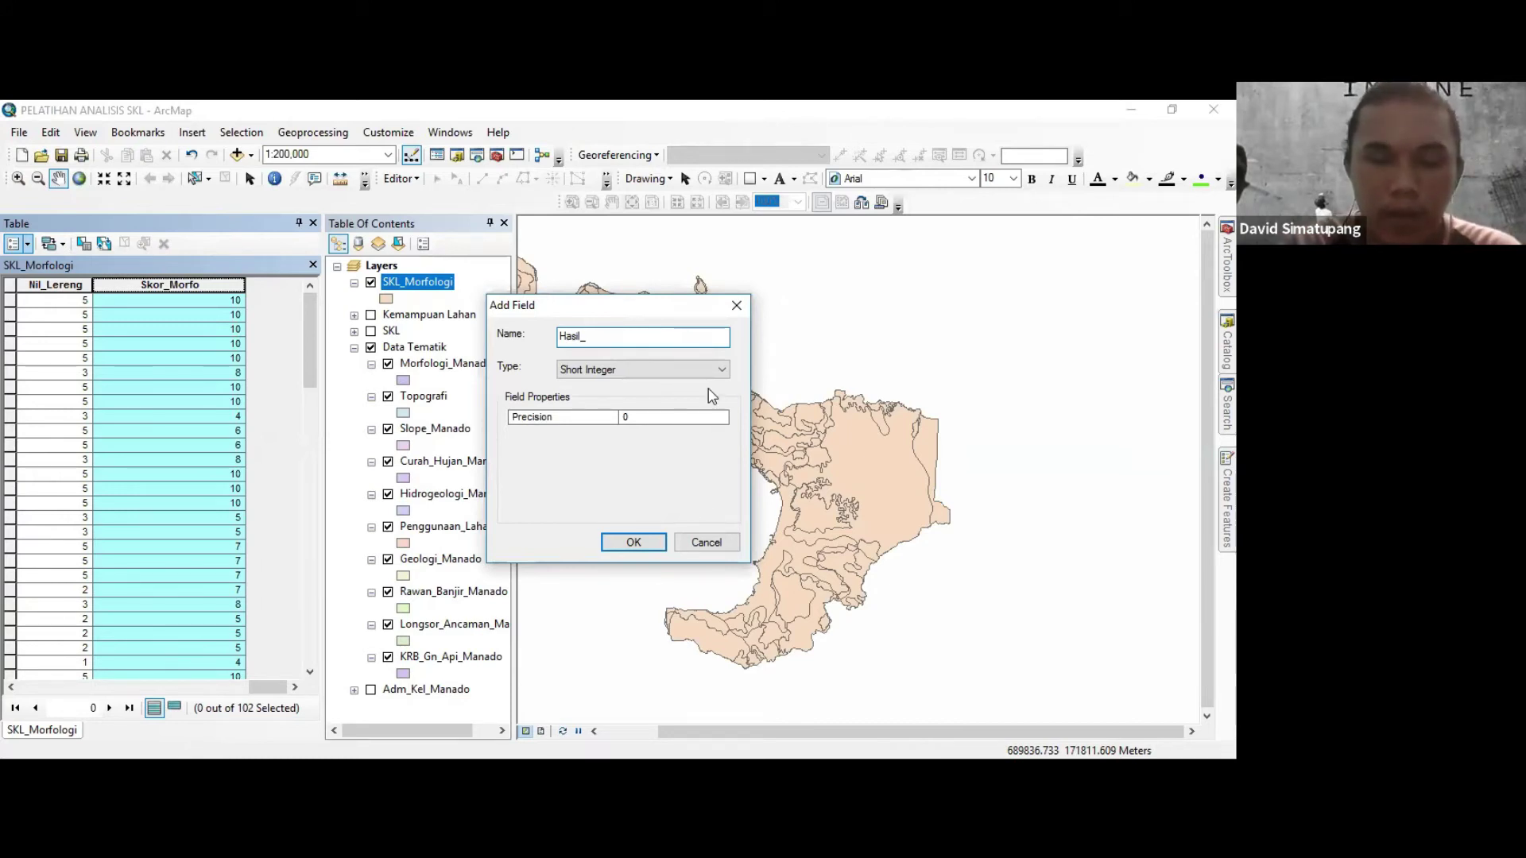
{"action": "type", "text": "Morfo"}
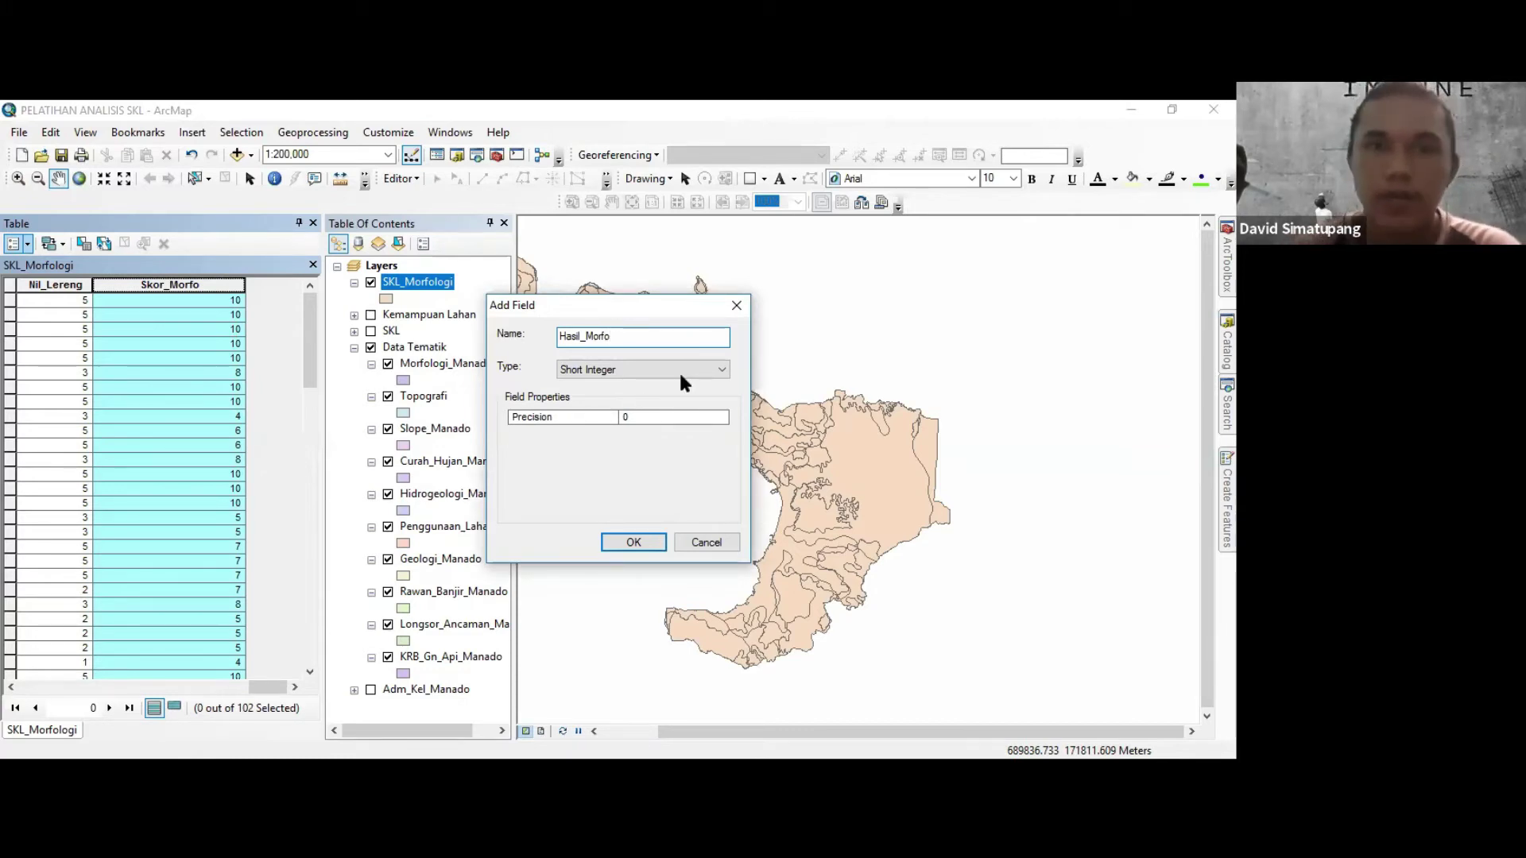
{"action": "left_click", "coordinate": [699, 370]}
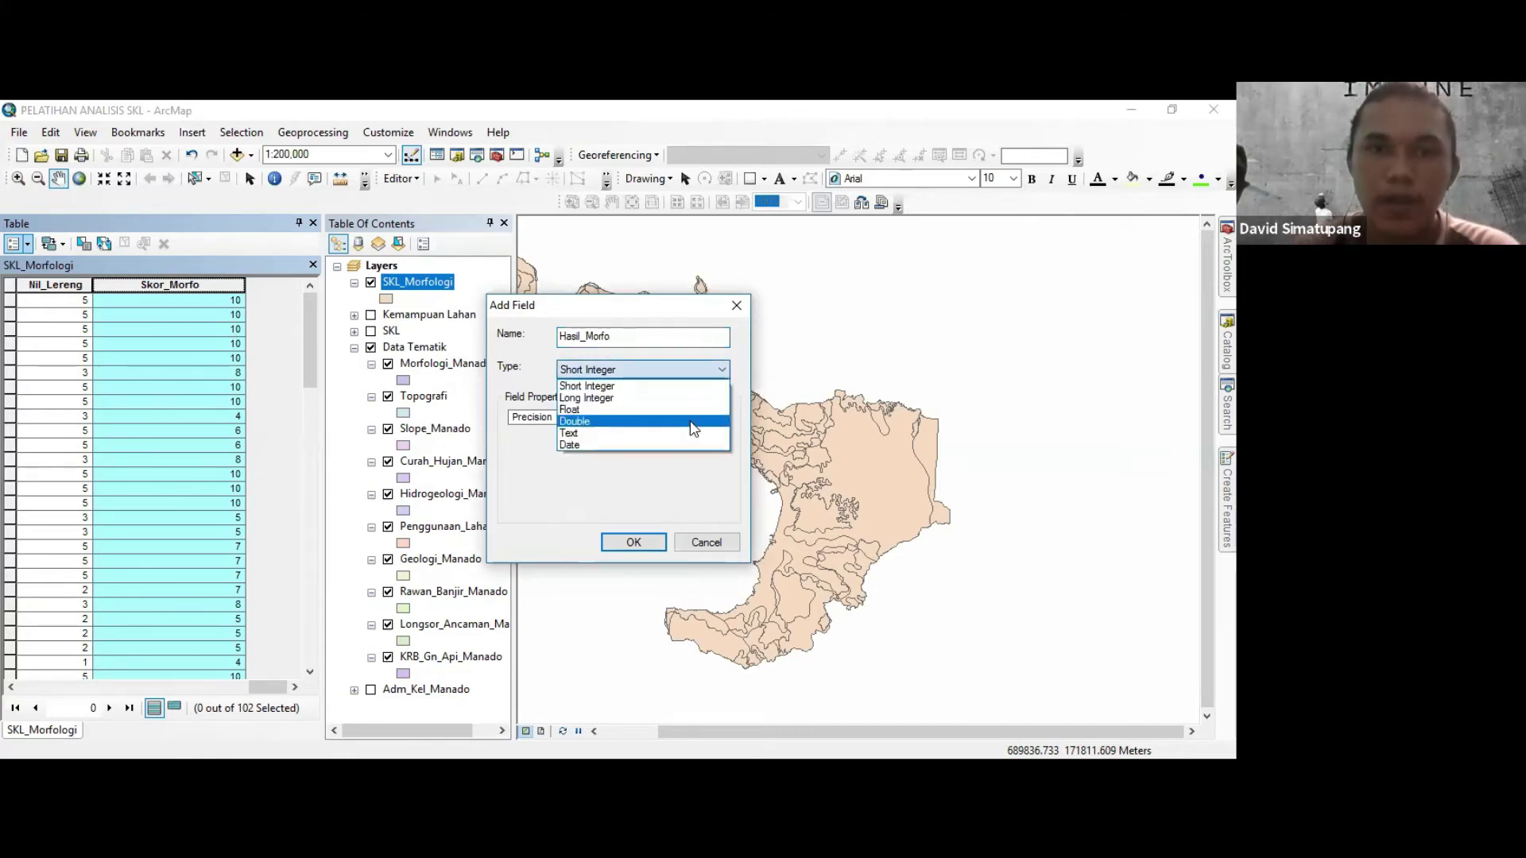
{"action": "left_click", "coordinate": [693, 423]}
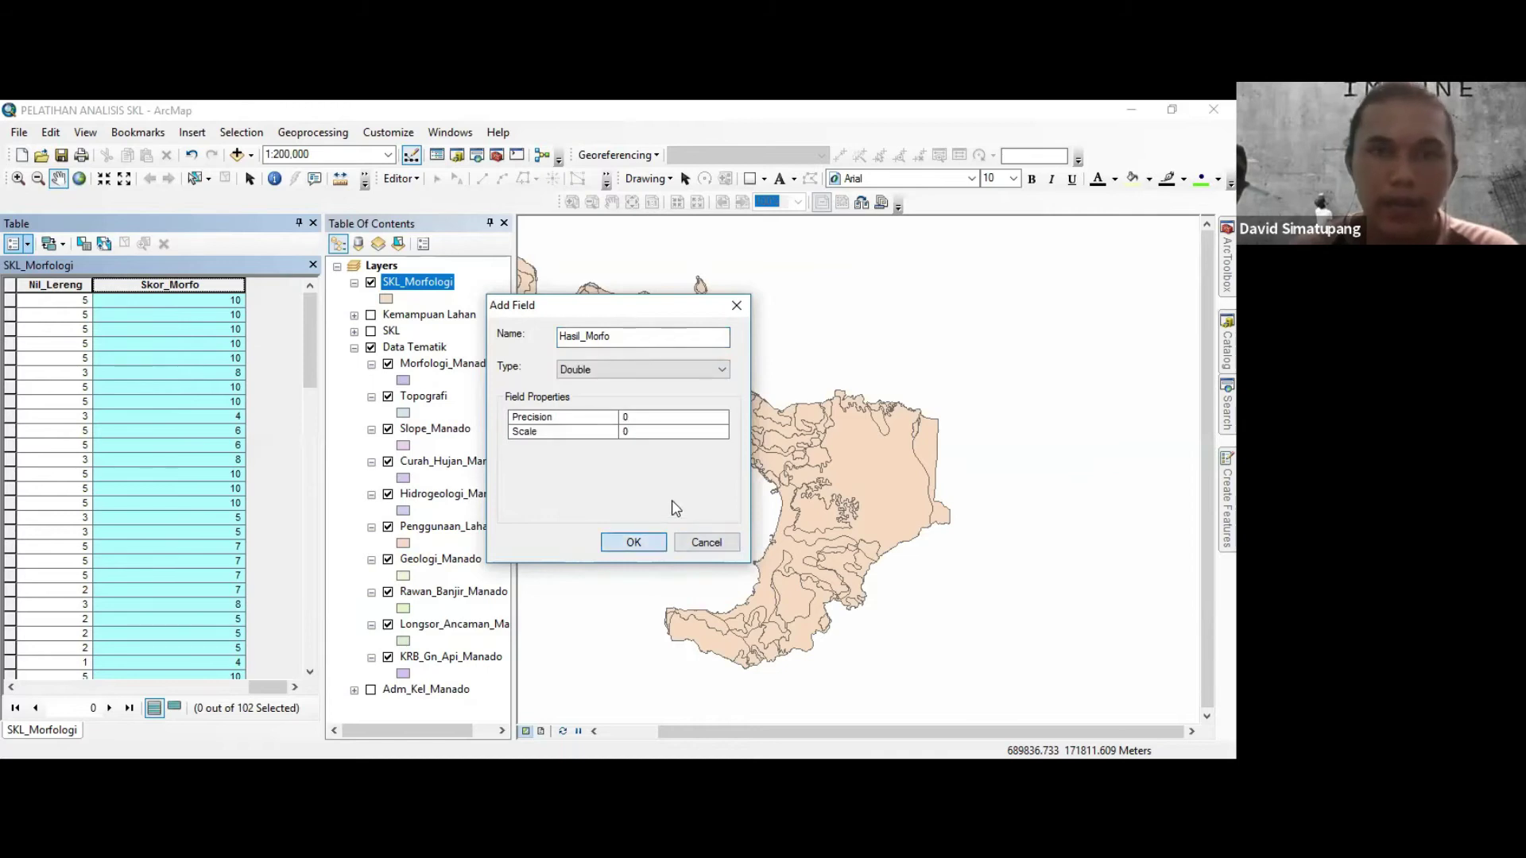
{"action": "key", "text": "Return"}
{"action": "key", "text": "Return"}
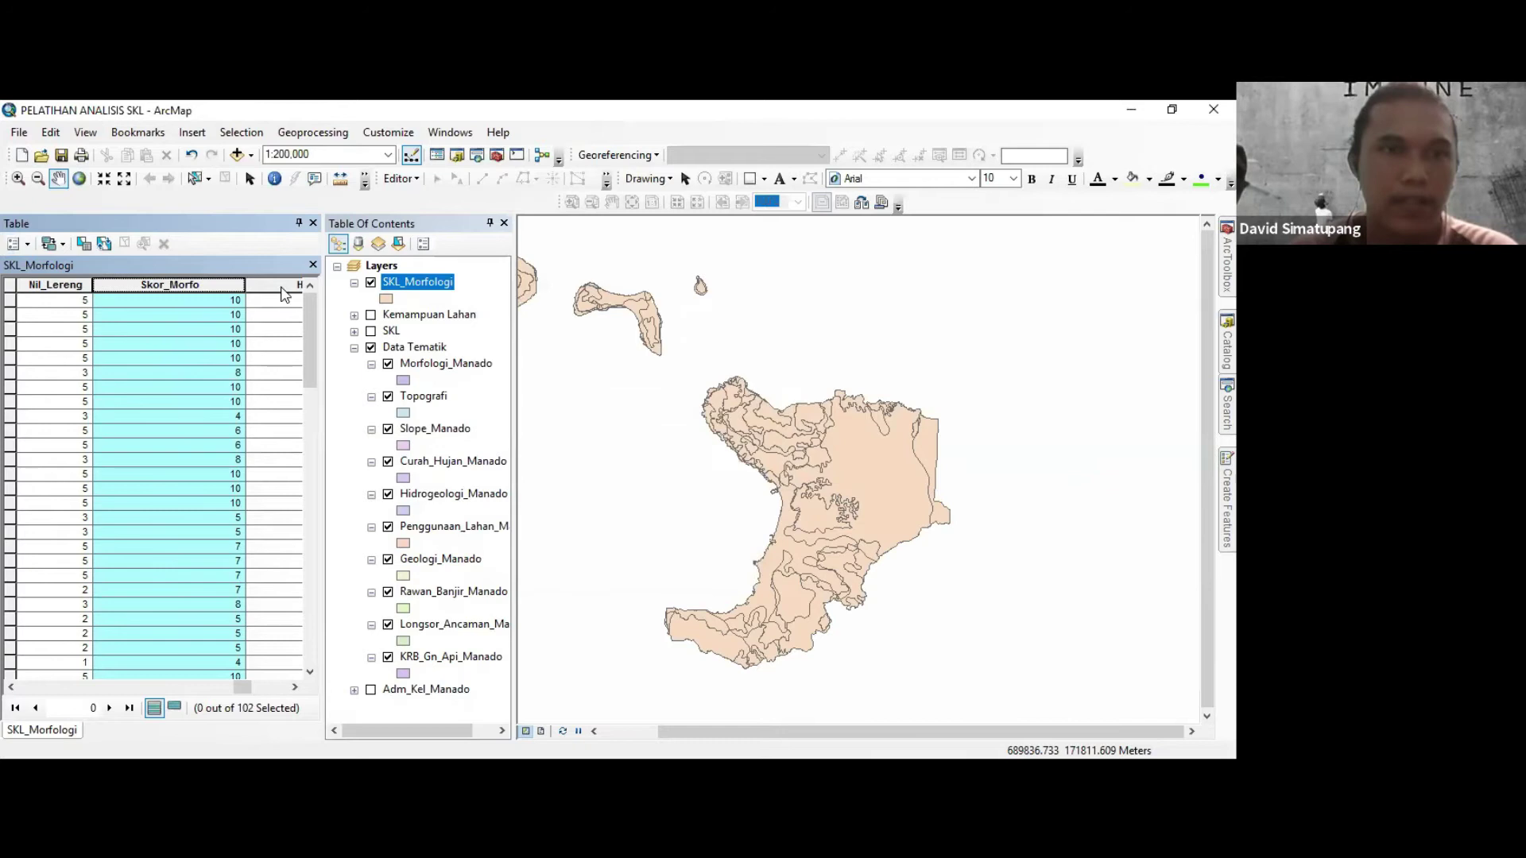
Calculate the Hasil_Morf field as [Skor_Morfo] /2 with the Field Calculator, replacing the previous expression.
{"action": "left_click", "coordinate": [282, 287]}
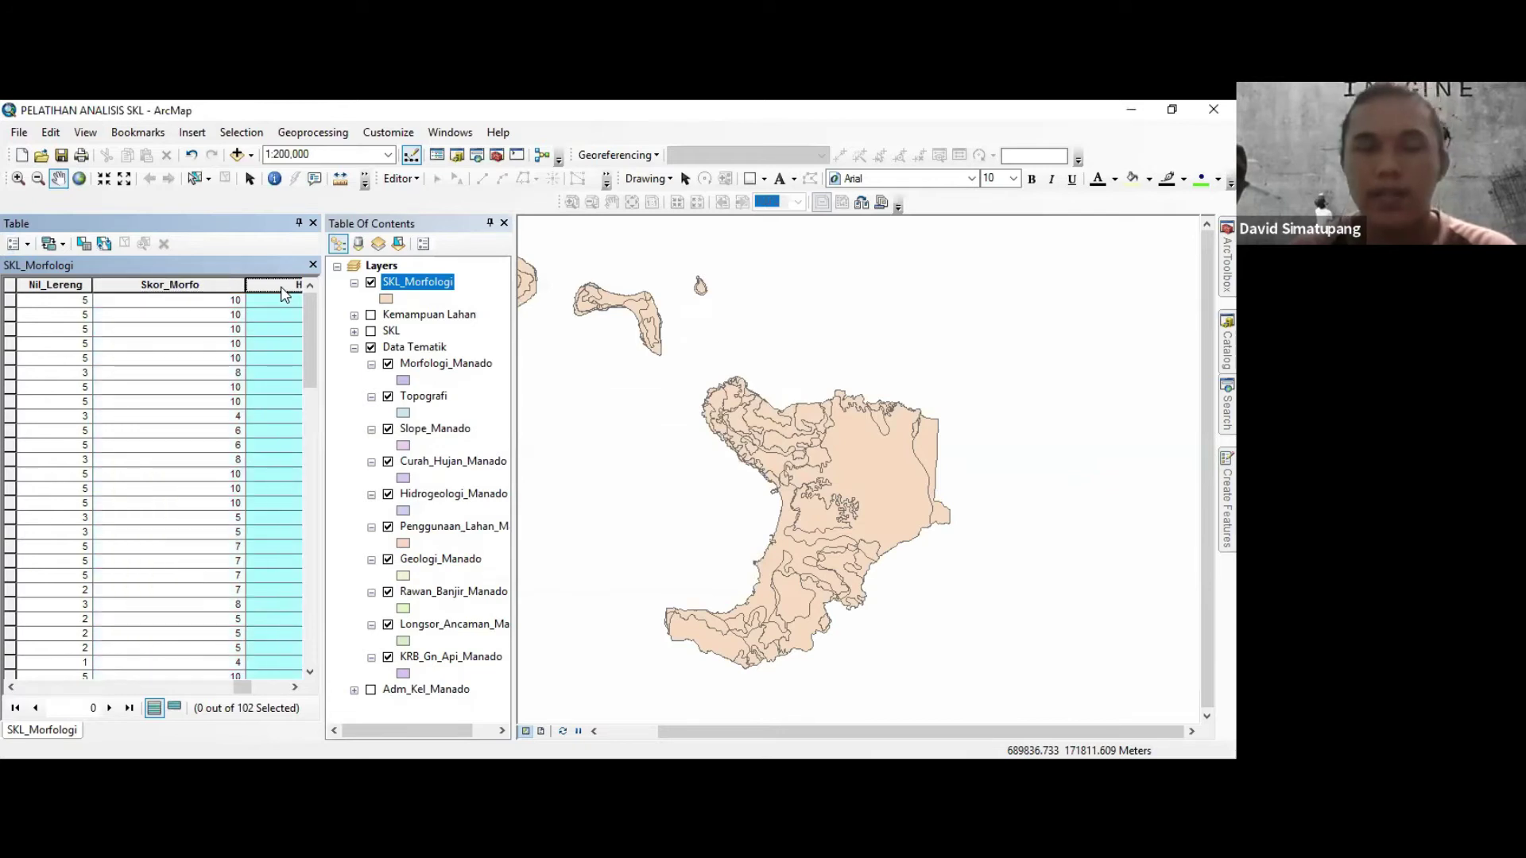
{"action": "right_click", "coordinate": [285, 292]}
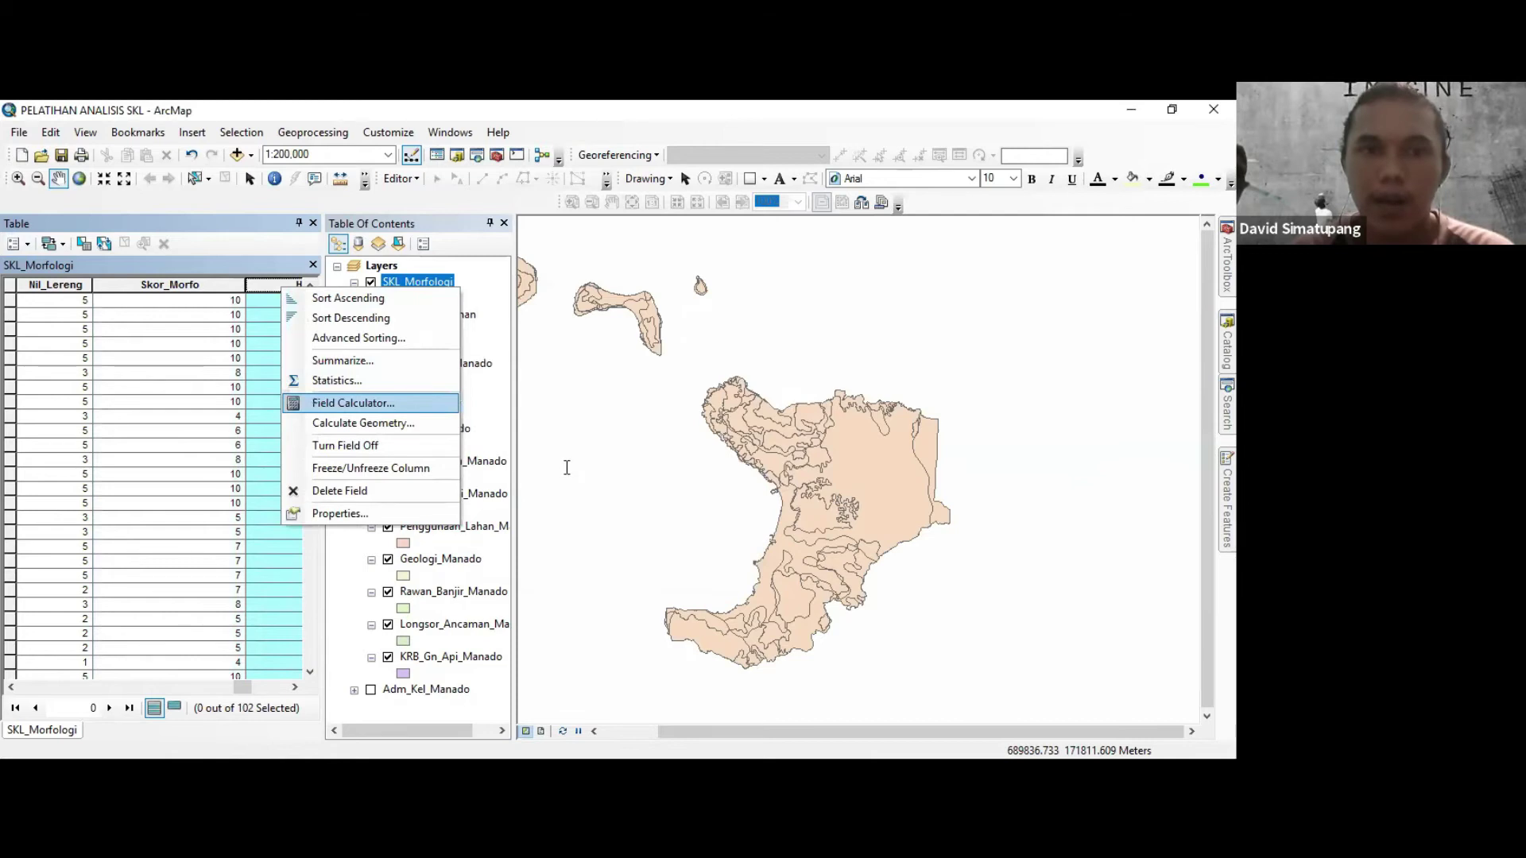
{"action": "left_click_drag", "start_coordinate": [579, 466], "coordinate": [373, 430]}
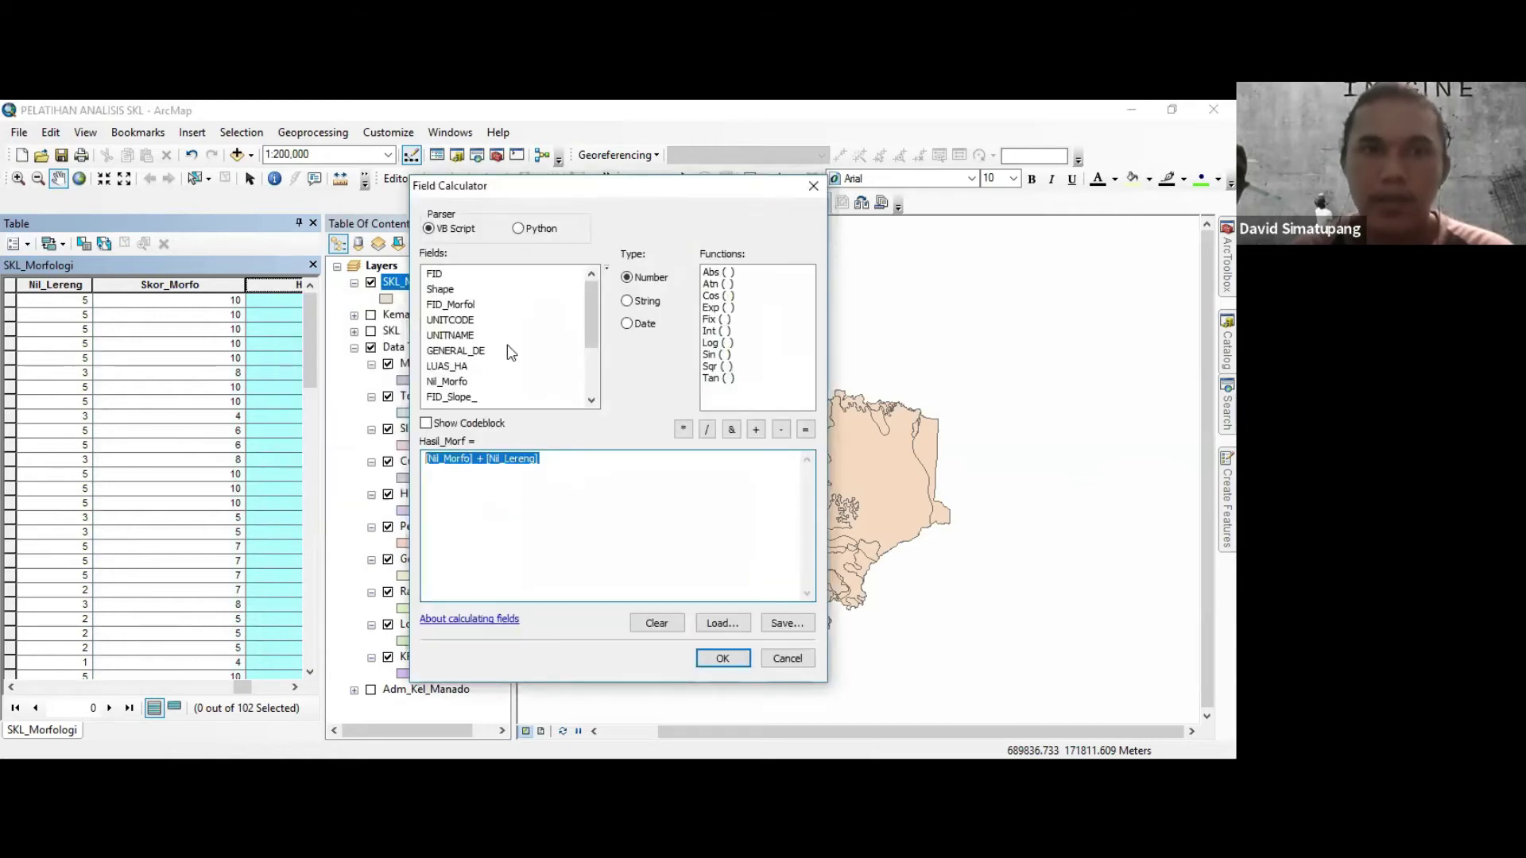
{"action": "scroll", "coordinate": [511, 353], "scroll_direction": "down", "scroll_amount": 2}
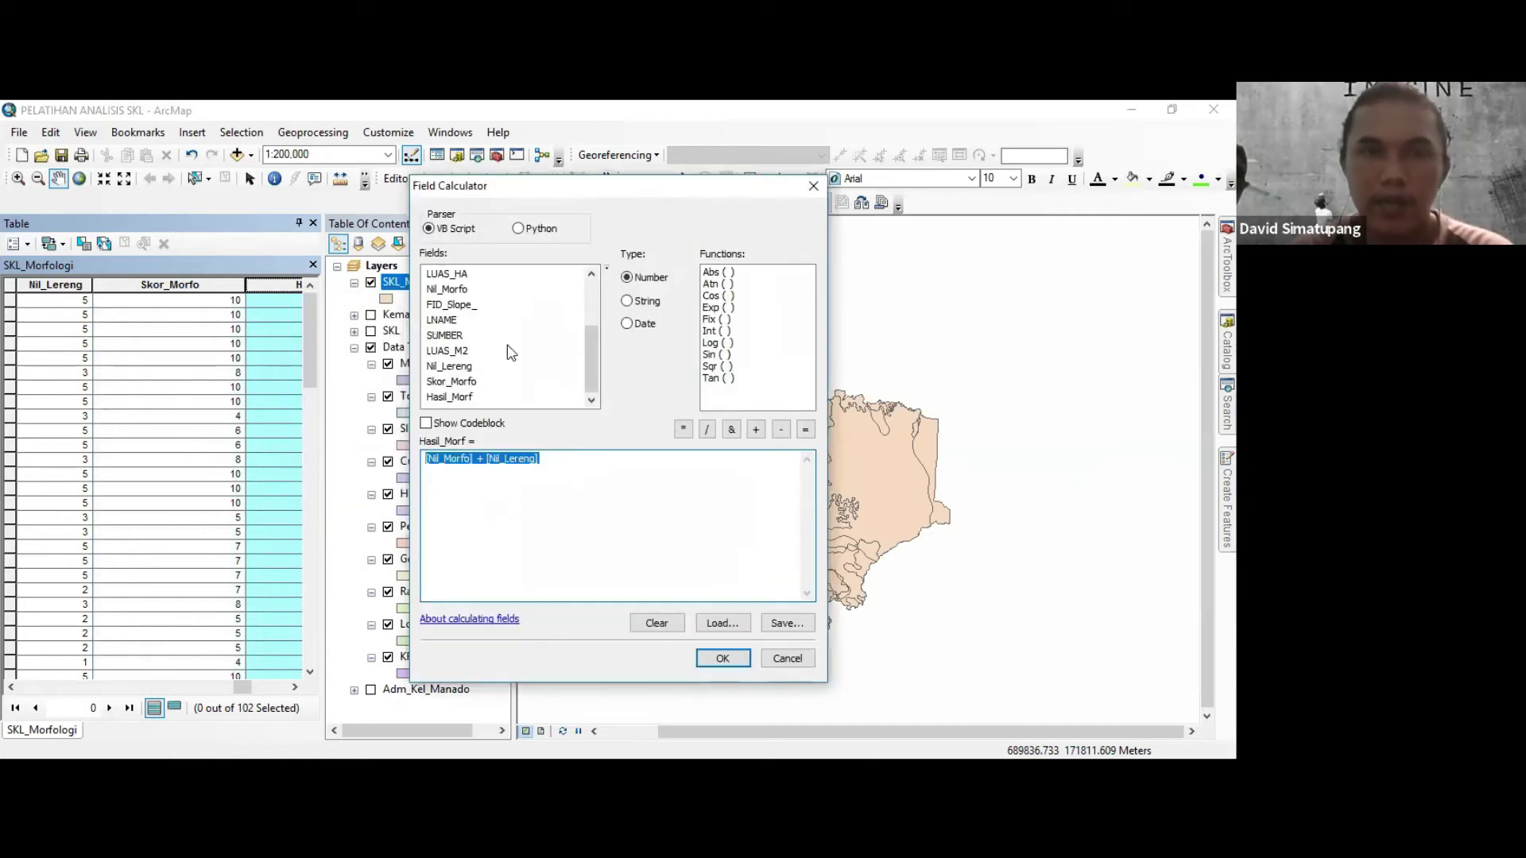
{"action": "double_click", "coordinate": [463, 387]}
{"action": "left_click", "coordinate": [708, 430]}
{"action": "type", "text": "2"}
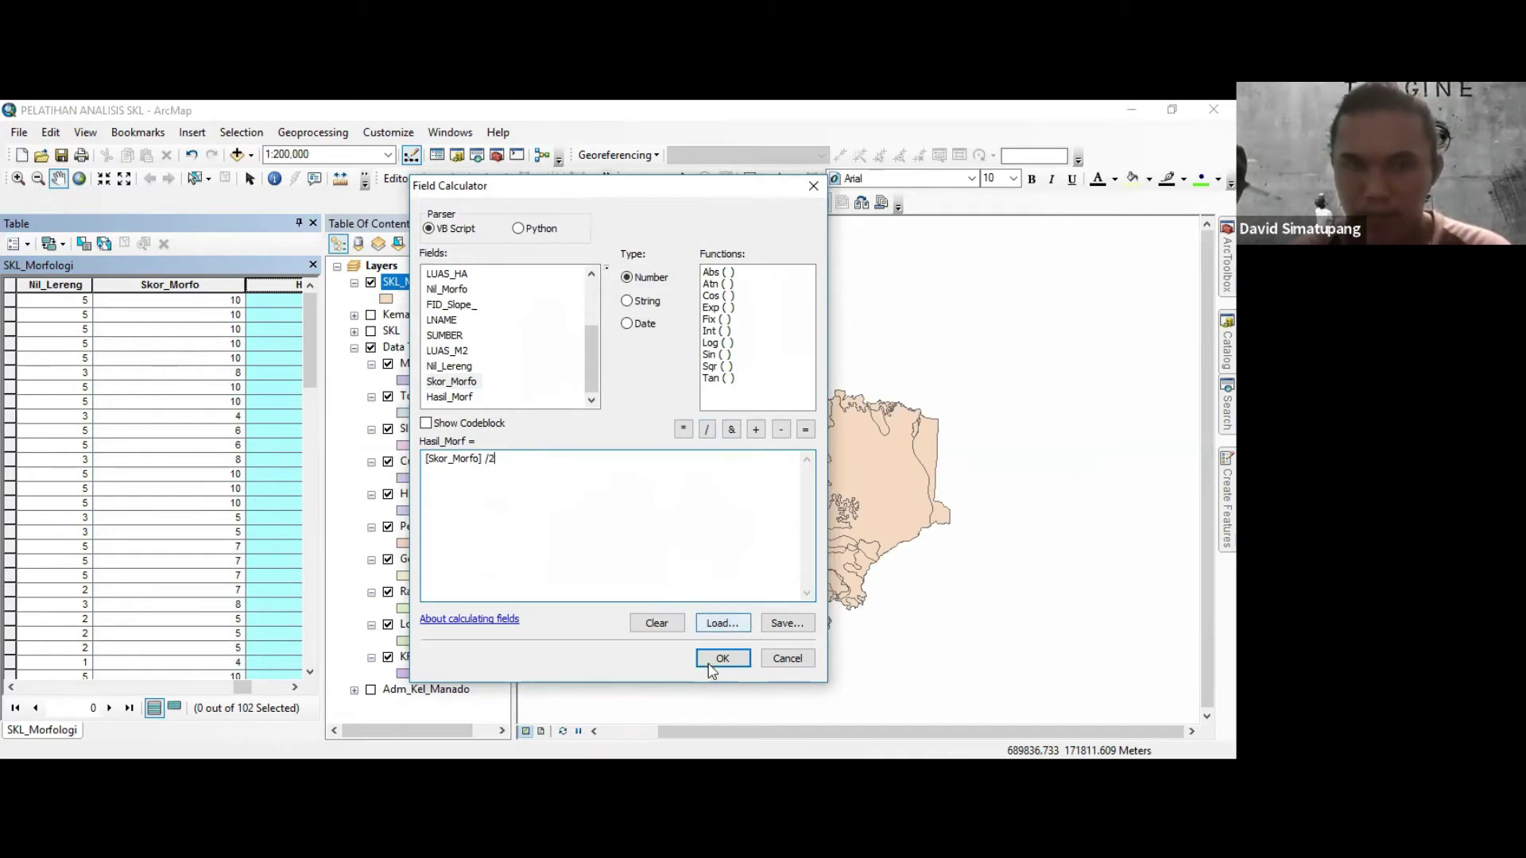
{"action": "left_click", "coordinate": [715, 660]}
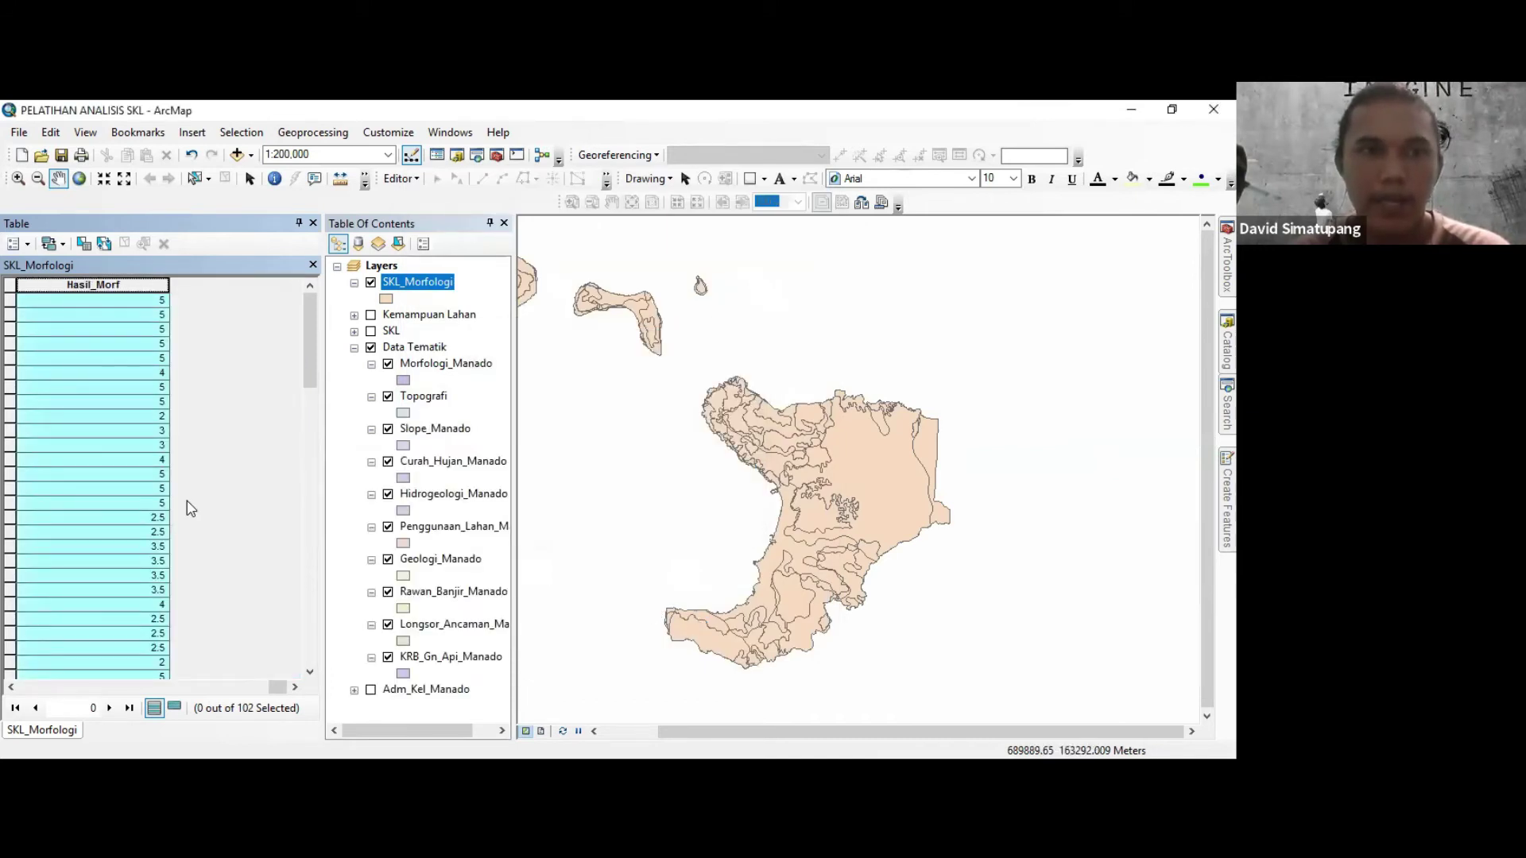
Review the Hasil_Morf values and sort the SKL_Morfologi table by that field in ascending order.
{"action": "scroll", "coordinate": [143, 413], "scroll_direction": "down", "scroll_amount": 2}
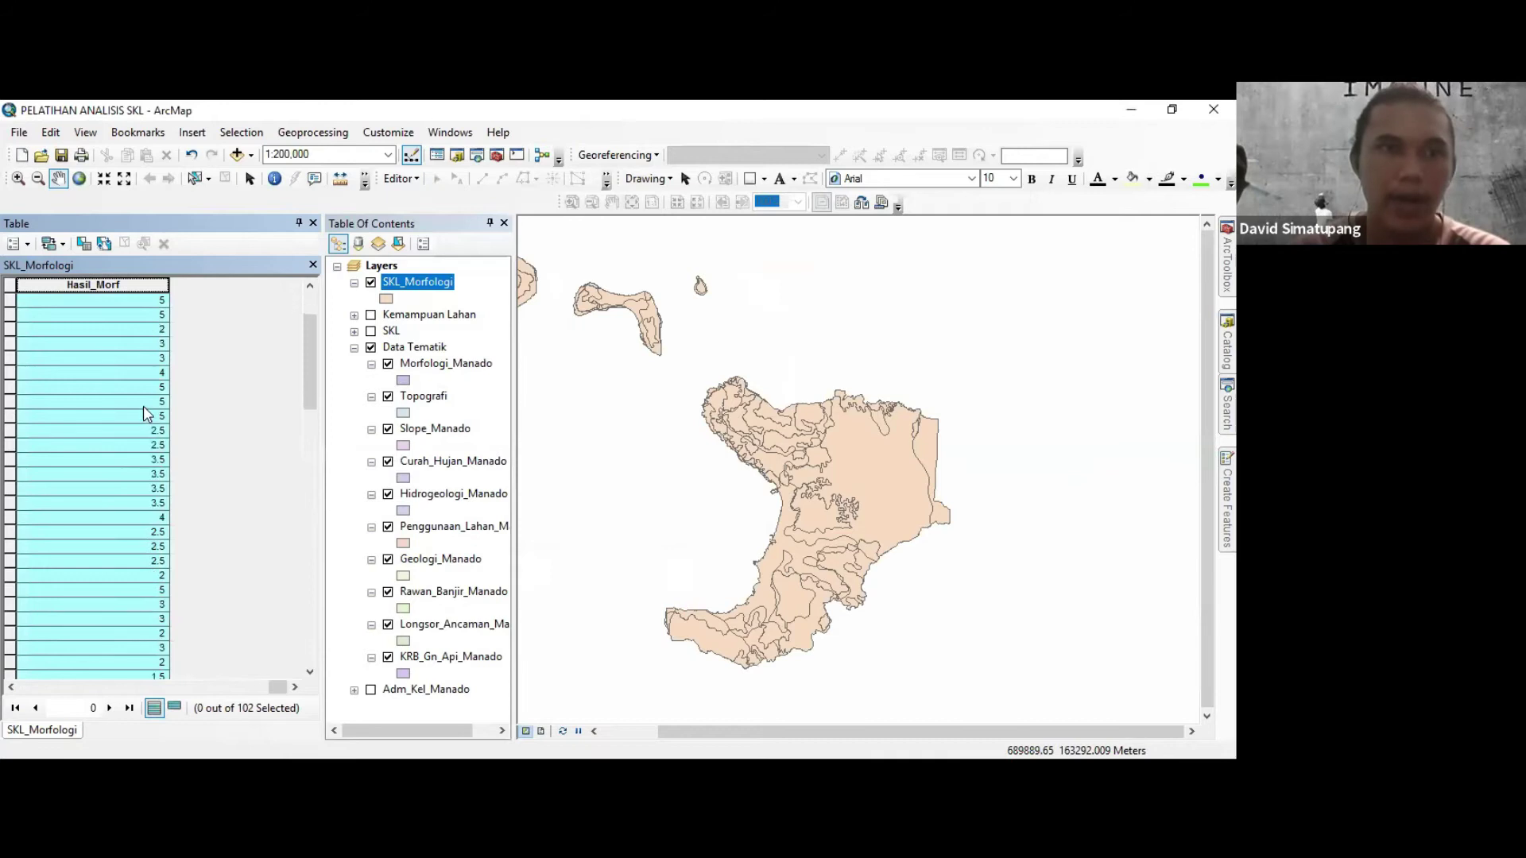
{"action": "scroll", "coordinate": [146, 398], "scroll_direction": "down", "scroll_amount": 2}
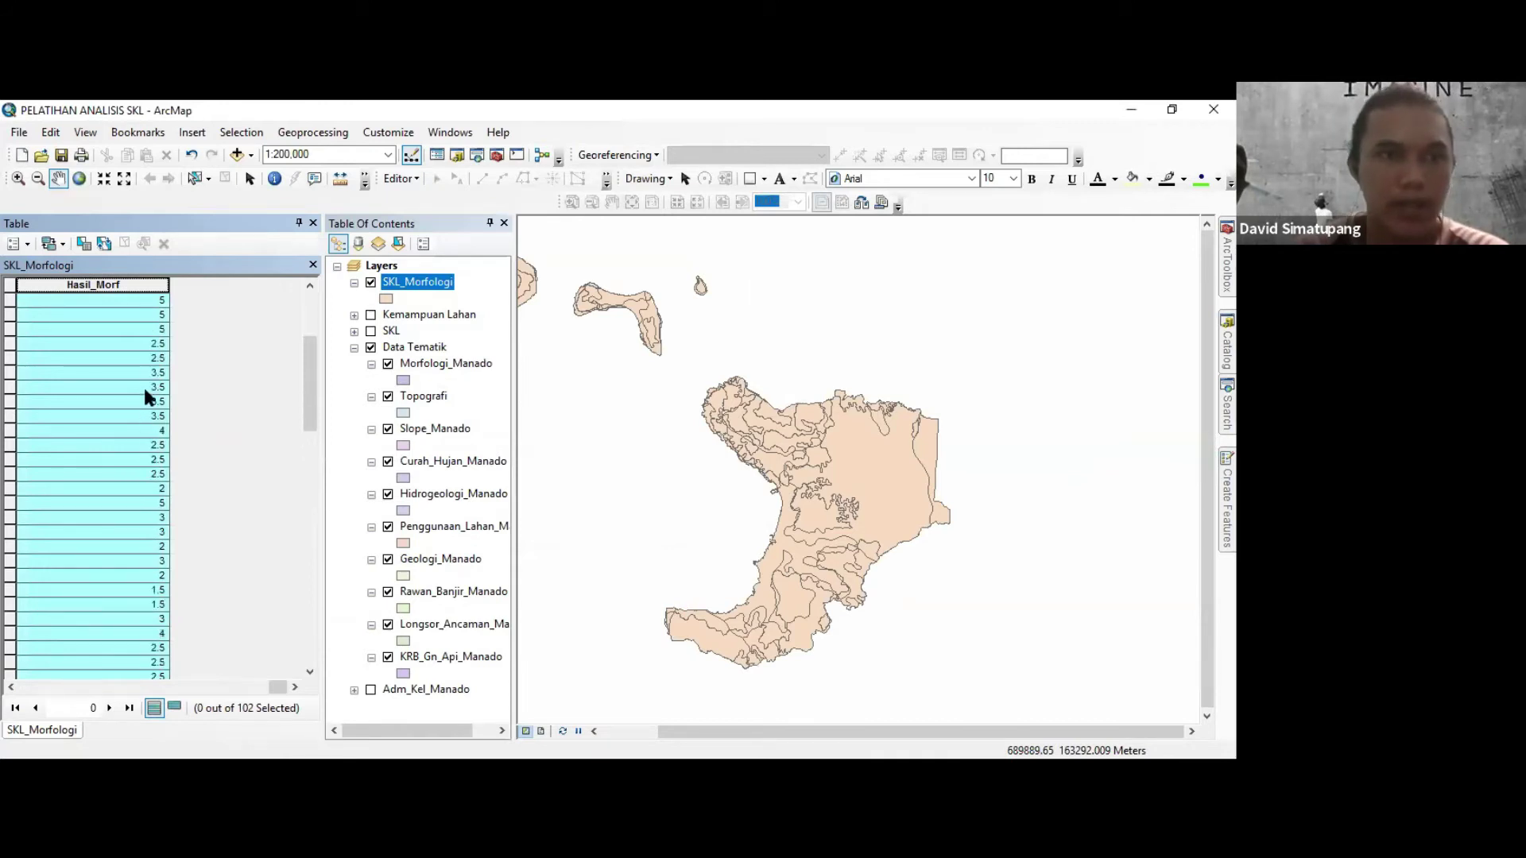
{"action": "scroll", "coordinate": [142, 375], "scroll_direction": "down", "scroll_amount": 2}
{"action": "scroll", "coordinate": [141, 375], "scroll_direction": "down", "scroll_amount": 3}
{"action": "scroll", "coordinate": [142, 375], "scroll_direction": "down", "scroll_amount": 1}
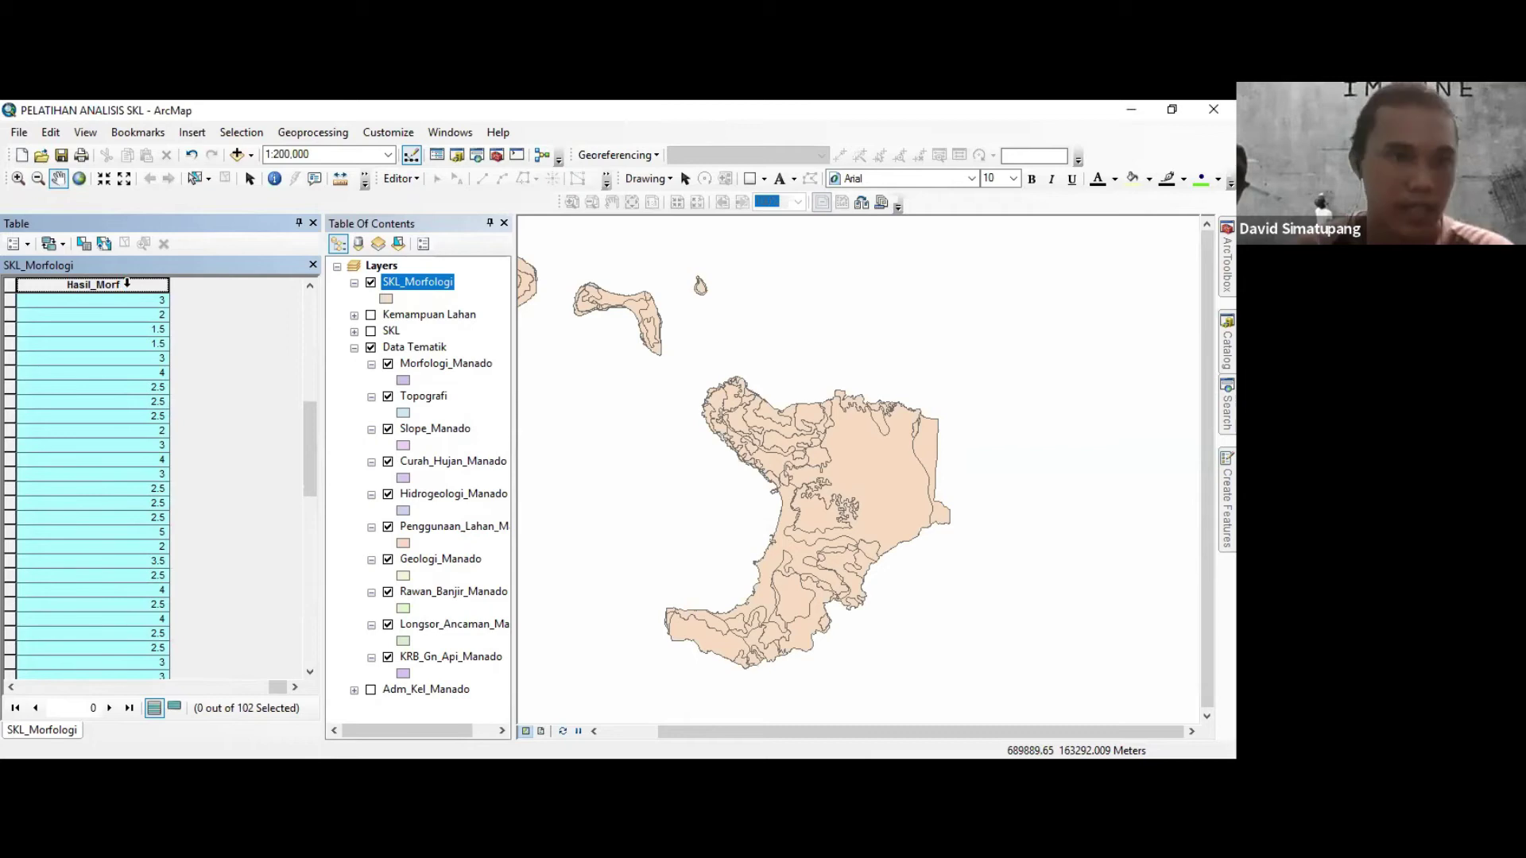
{"action": "scroll", "coordinate": [129, 373], "scroll_direction": "up", "scroll_amount": 10}
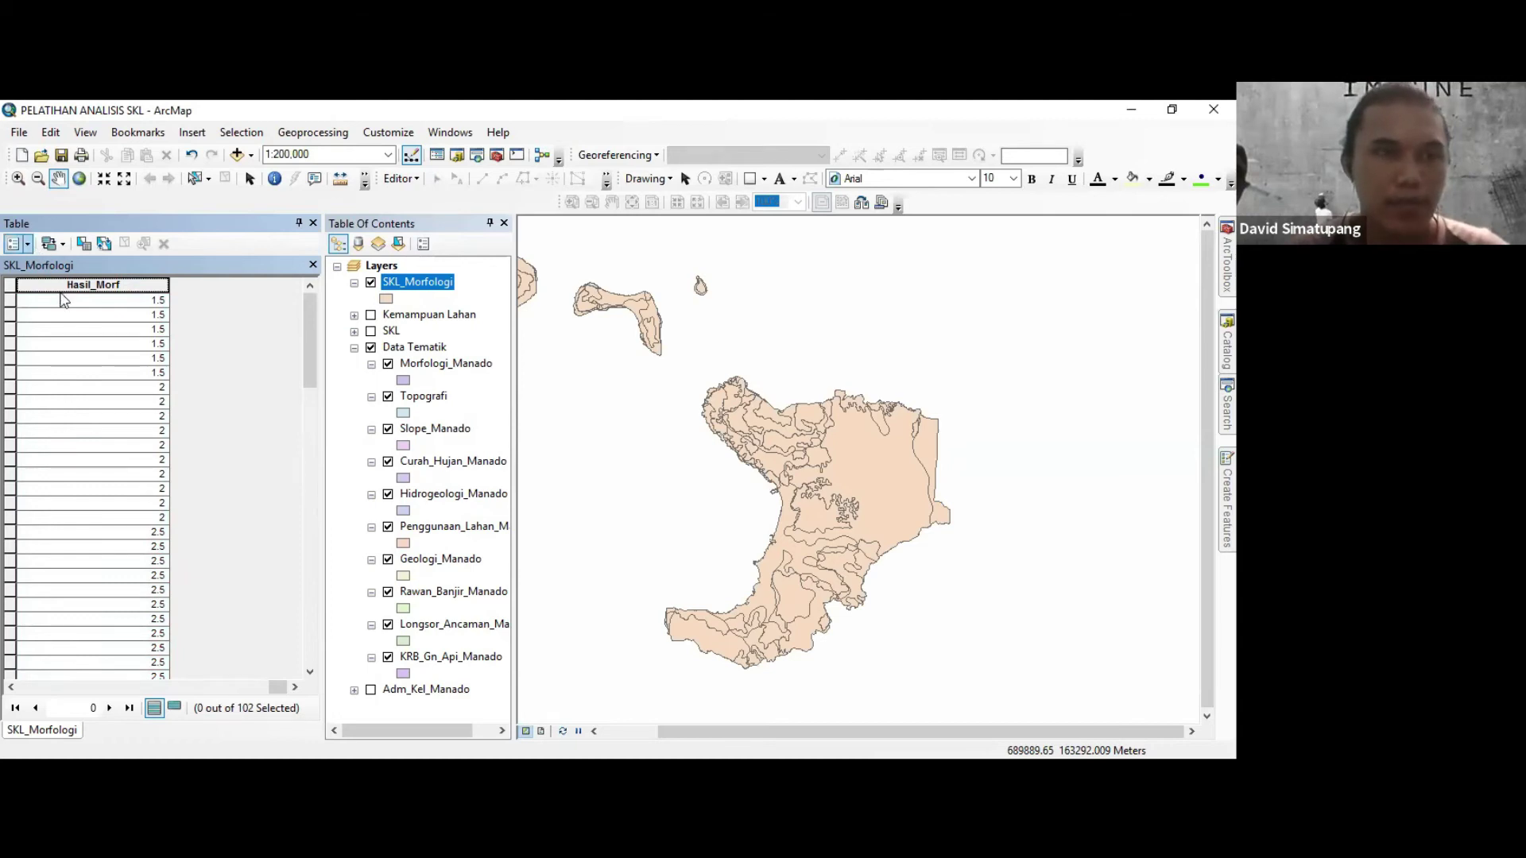
Add a Text field named Keterangan with a length of 50 to the SKL_Morfologi table.
{"action": "left_click", "coordinate": [27, 244]}
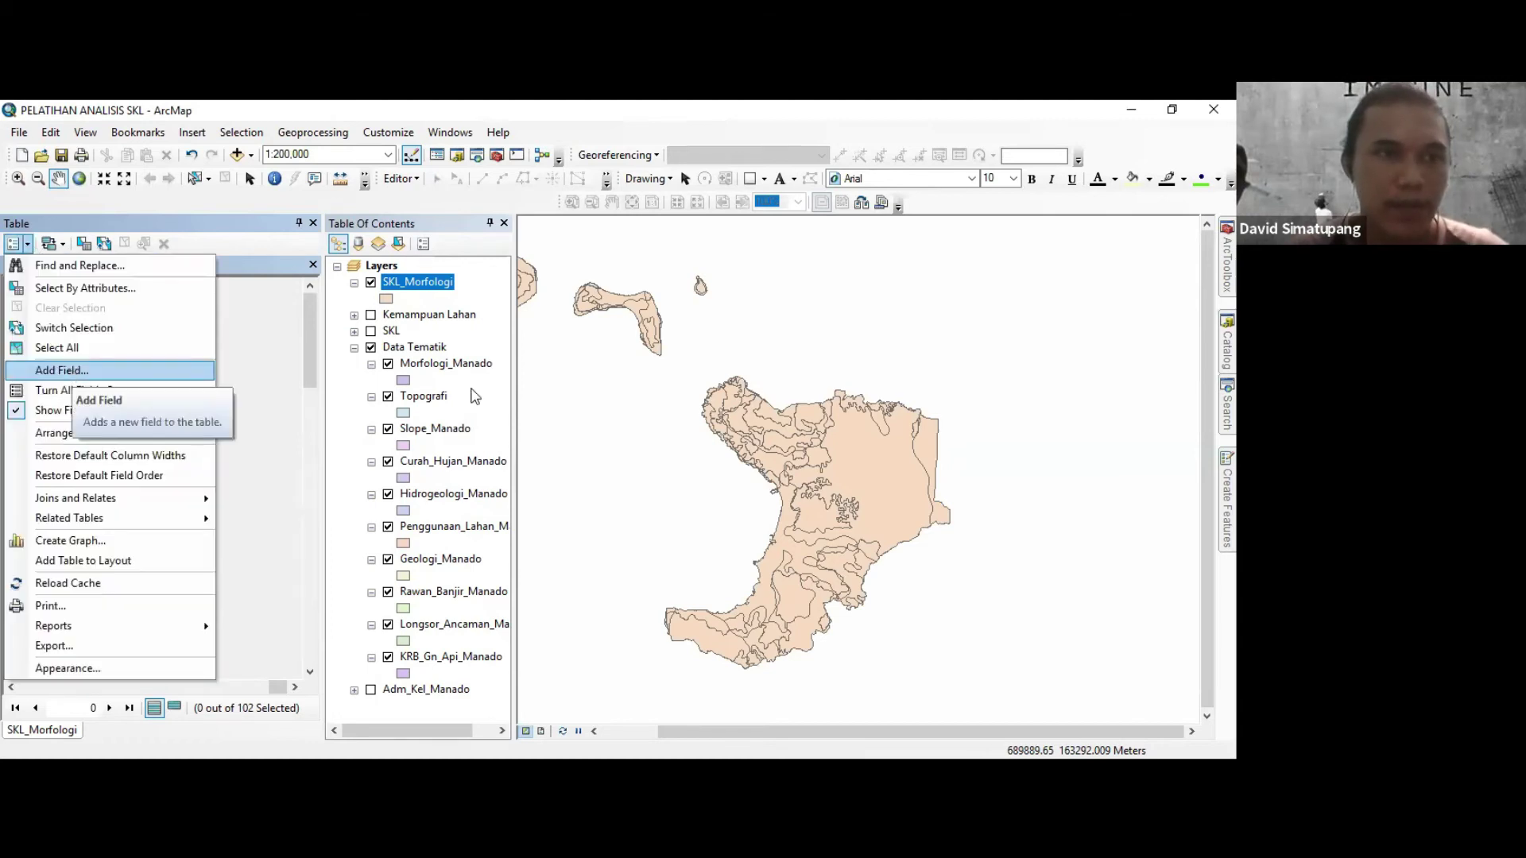
{"action": "left_click", "coordinate": [60, 368]}
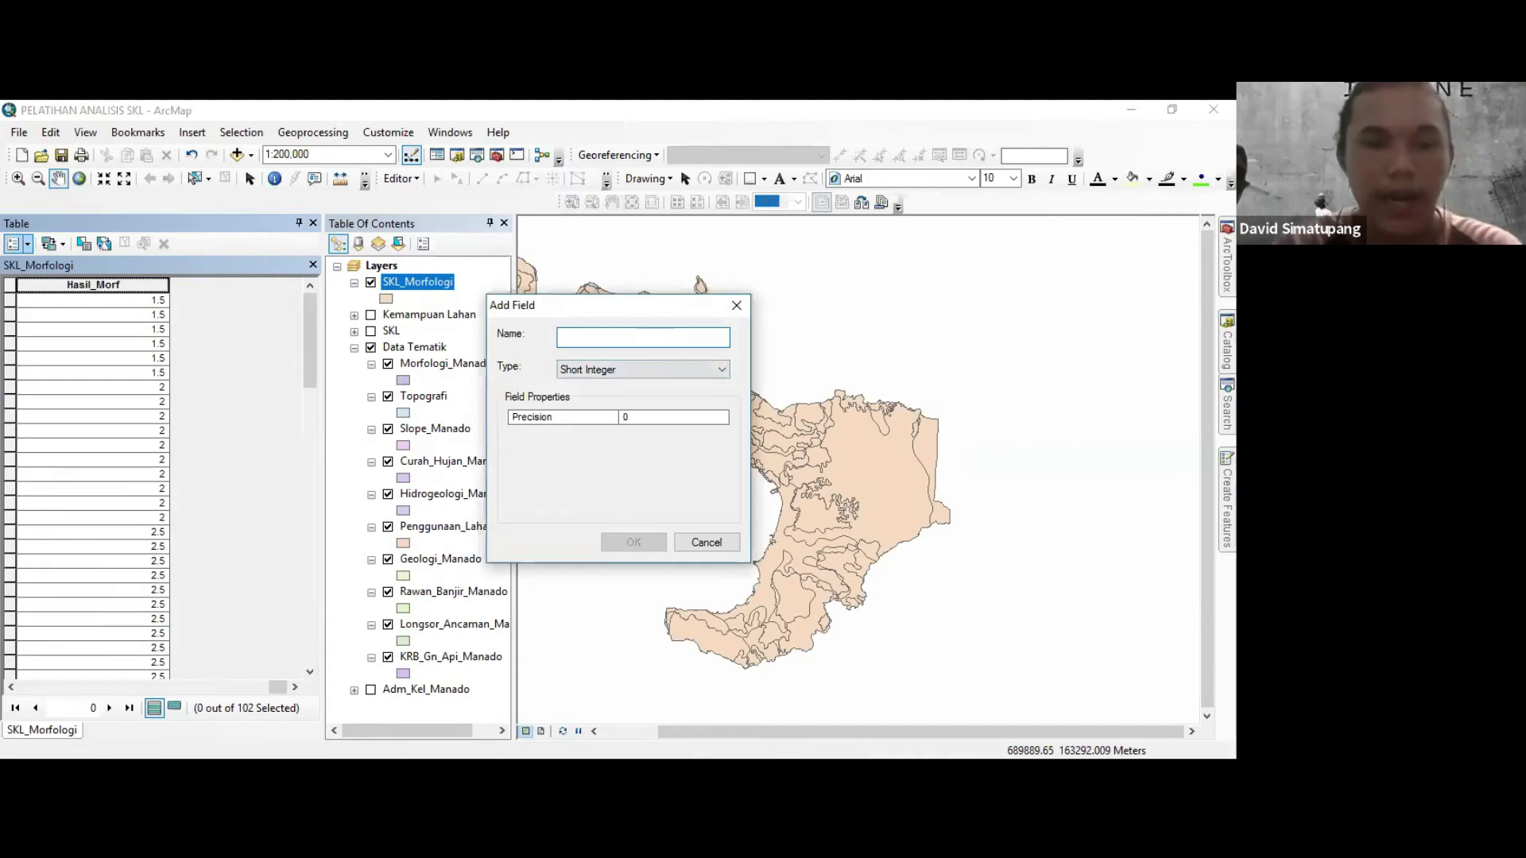
{"action": "type", "text": "Ket"}
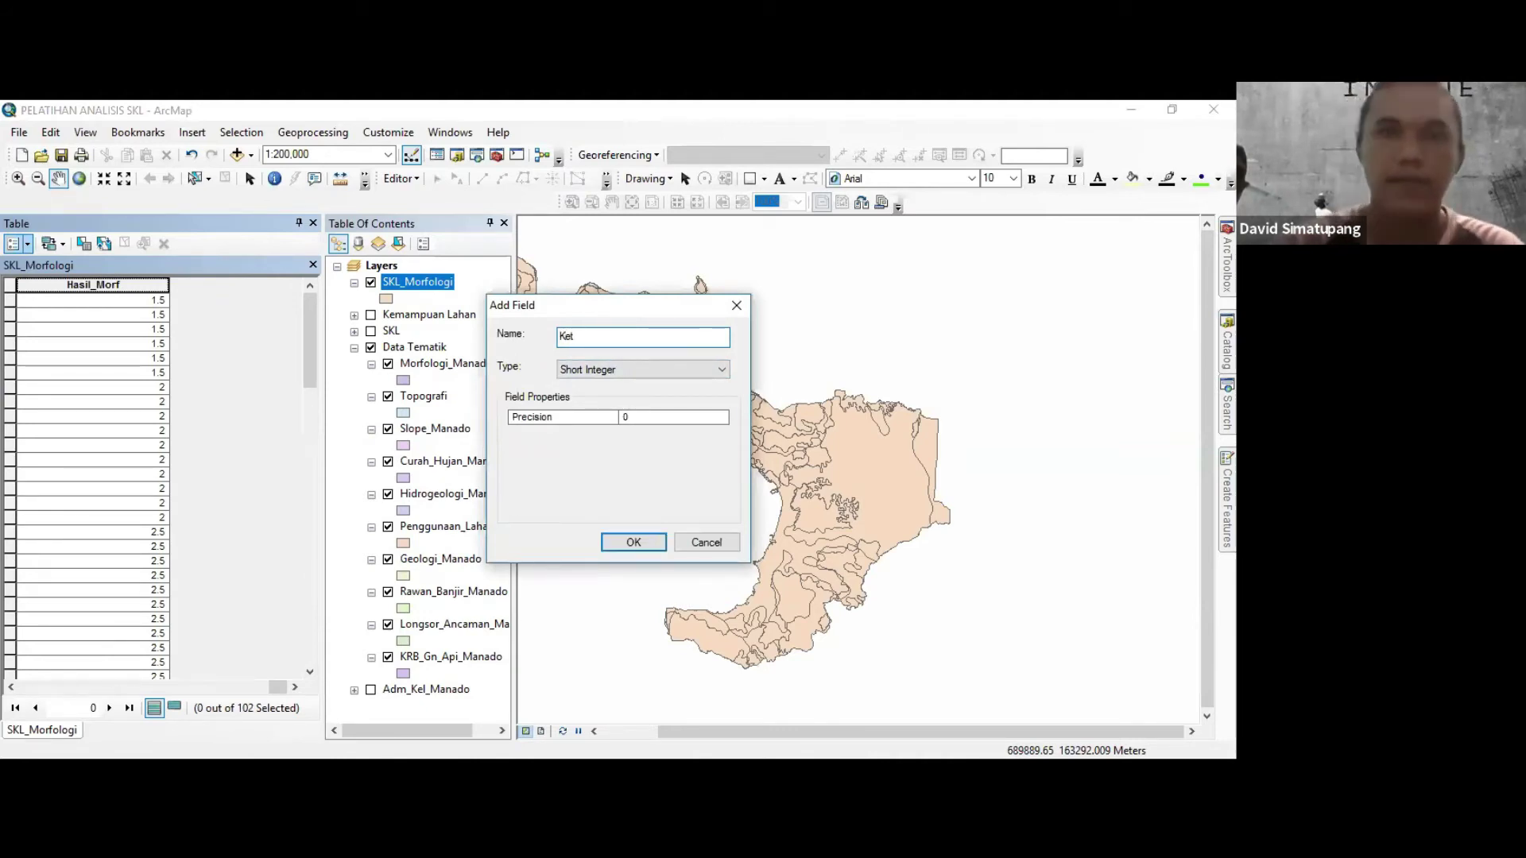
{"action": "type", "text": "erangan"}
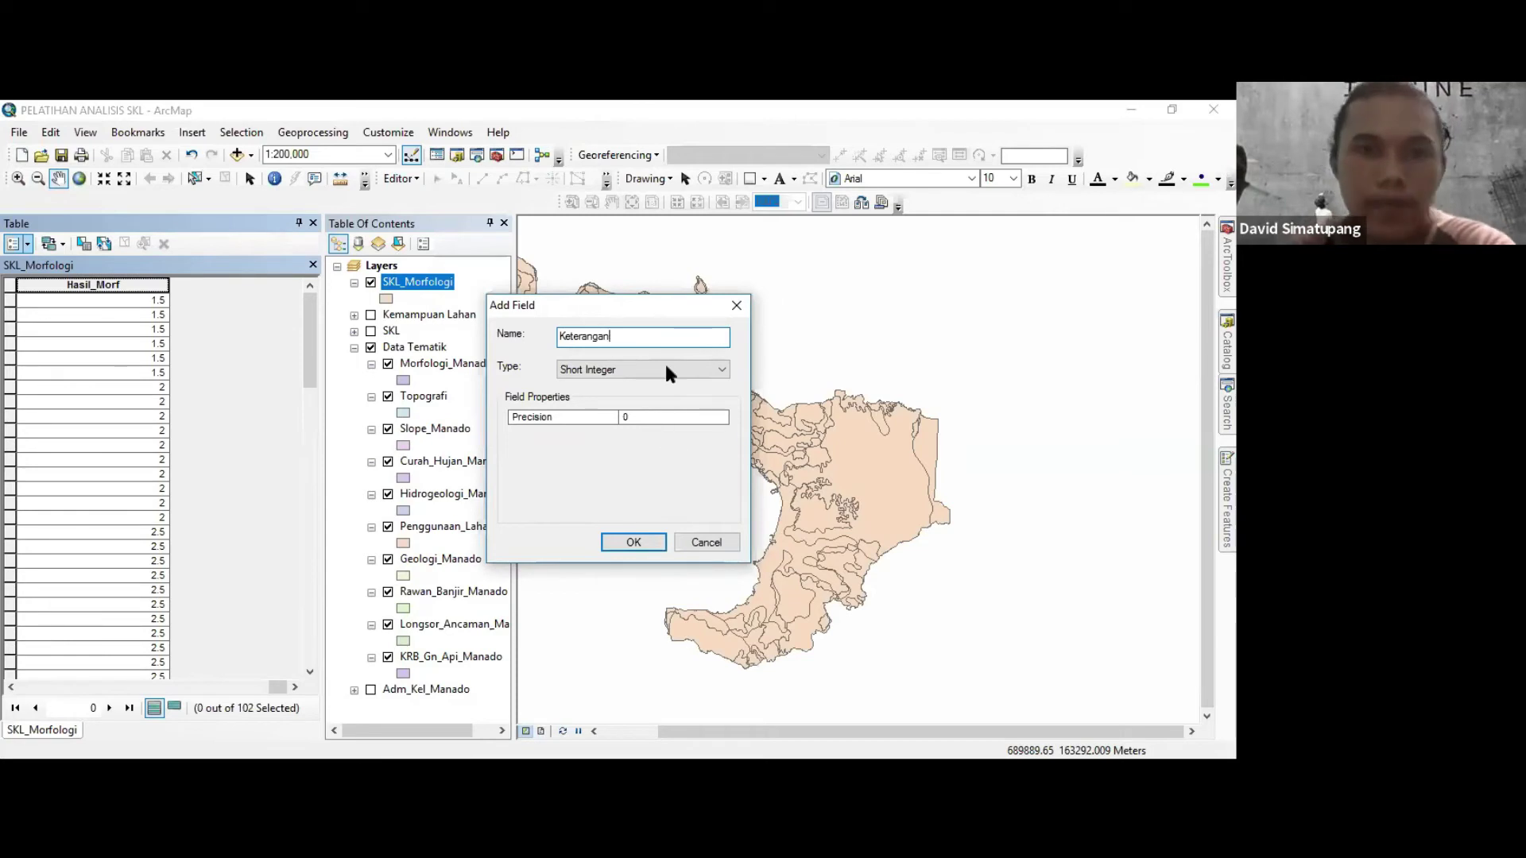
{"action": "left_click", "coordinate": [666, 368]}
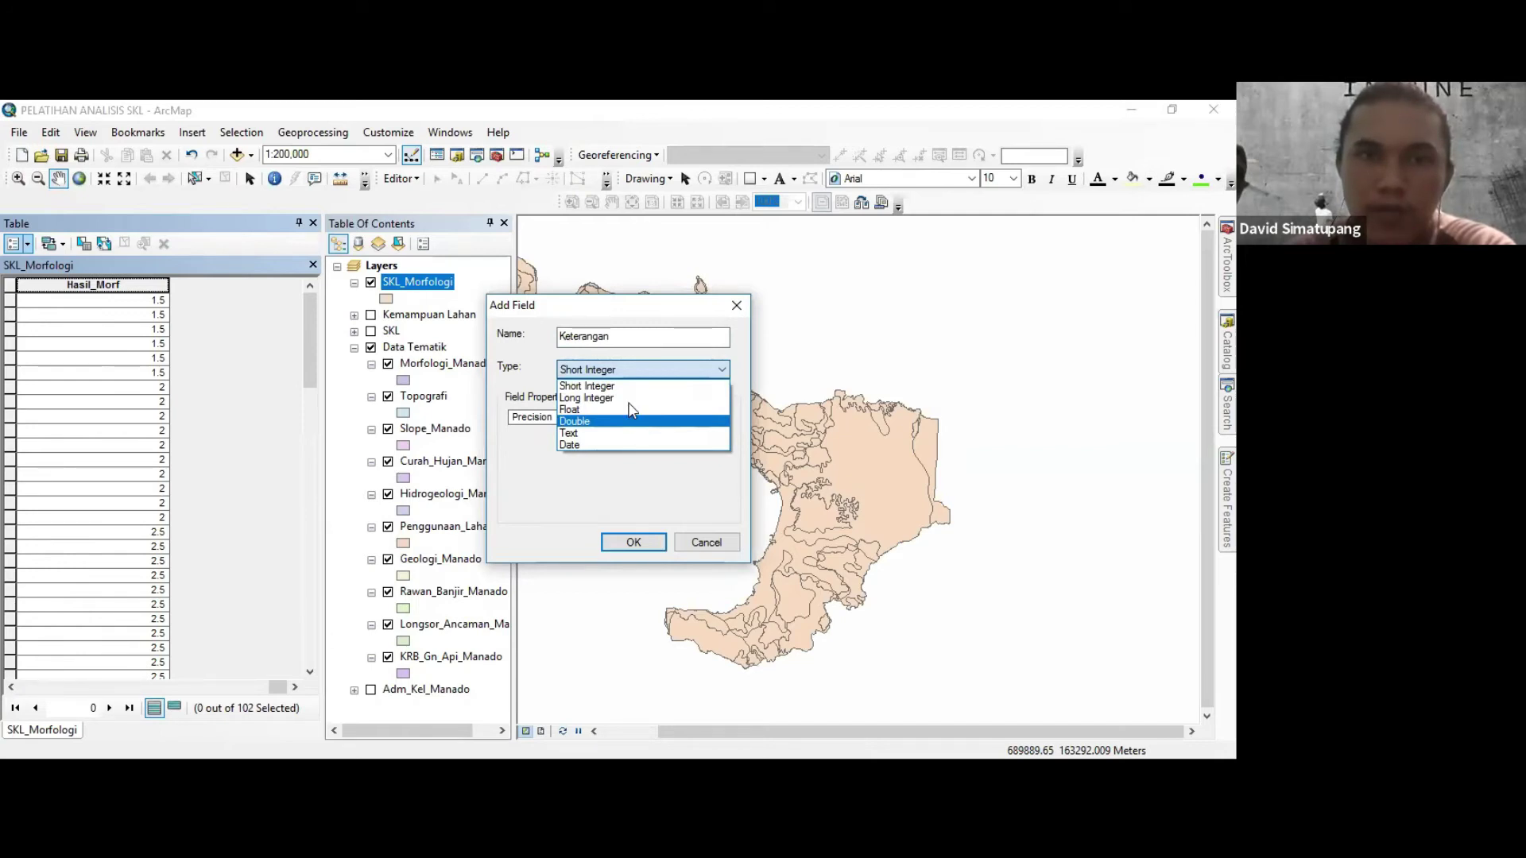
{"action": "left_click", "coordinate": [619, 433]}
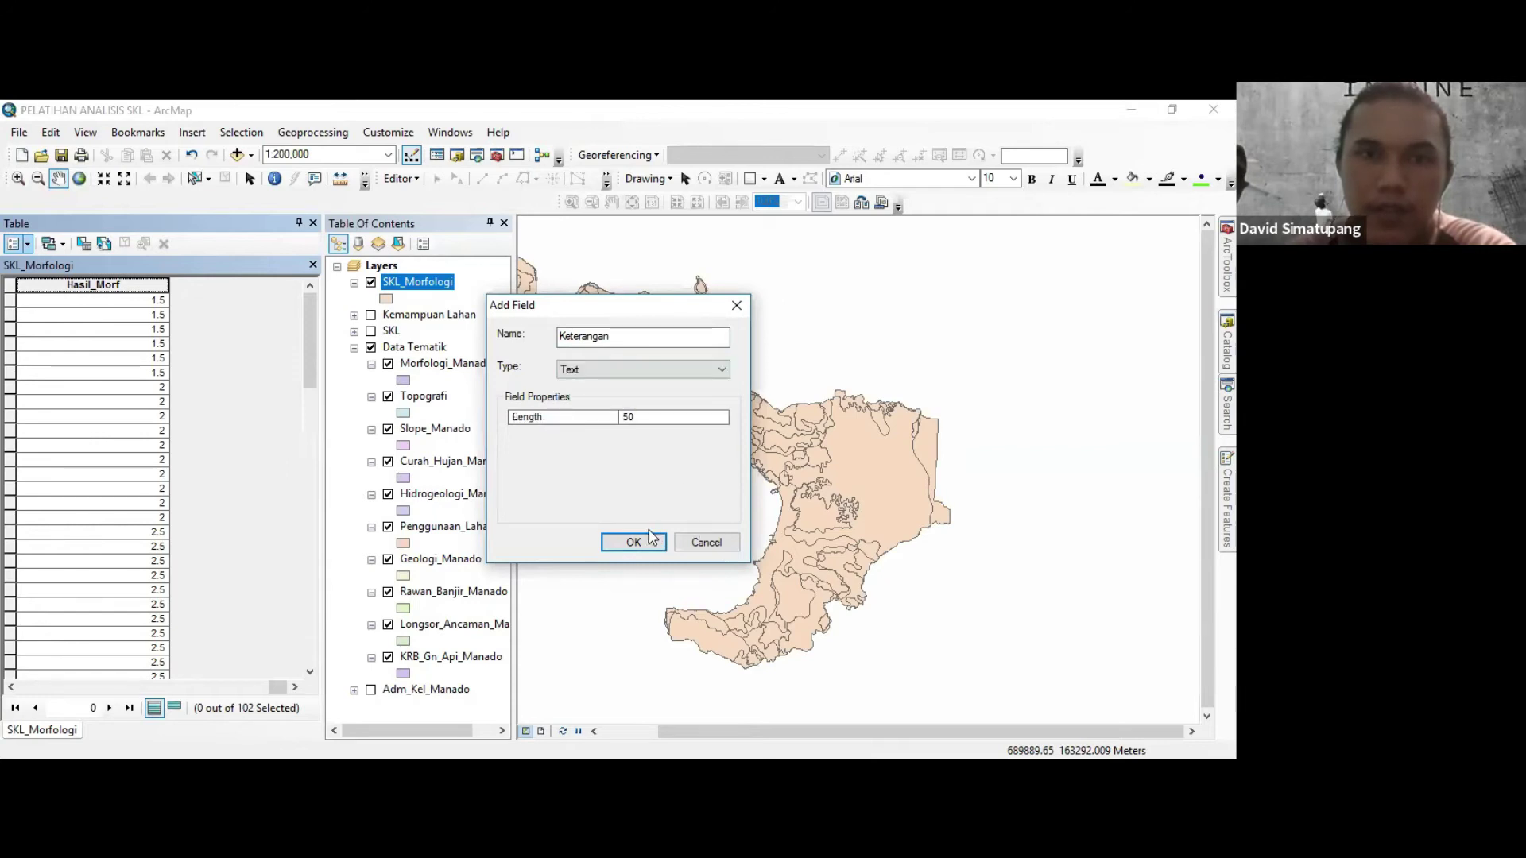
{"action": "left_click", "coordinate": [635, 543]}
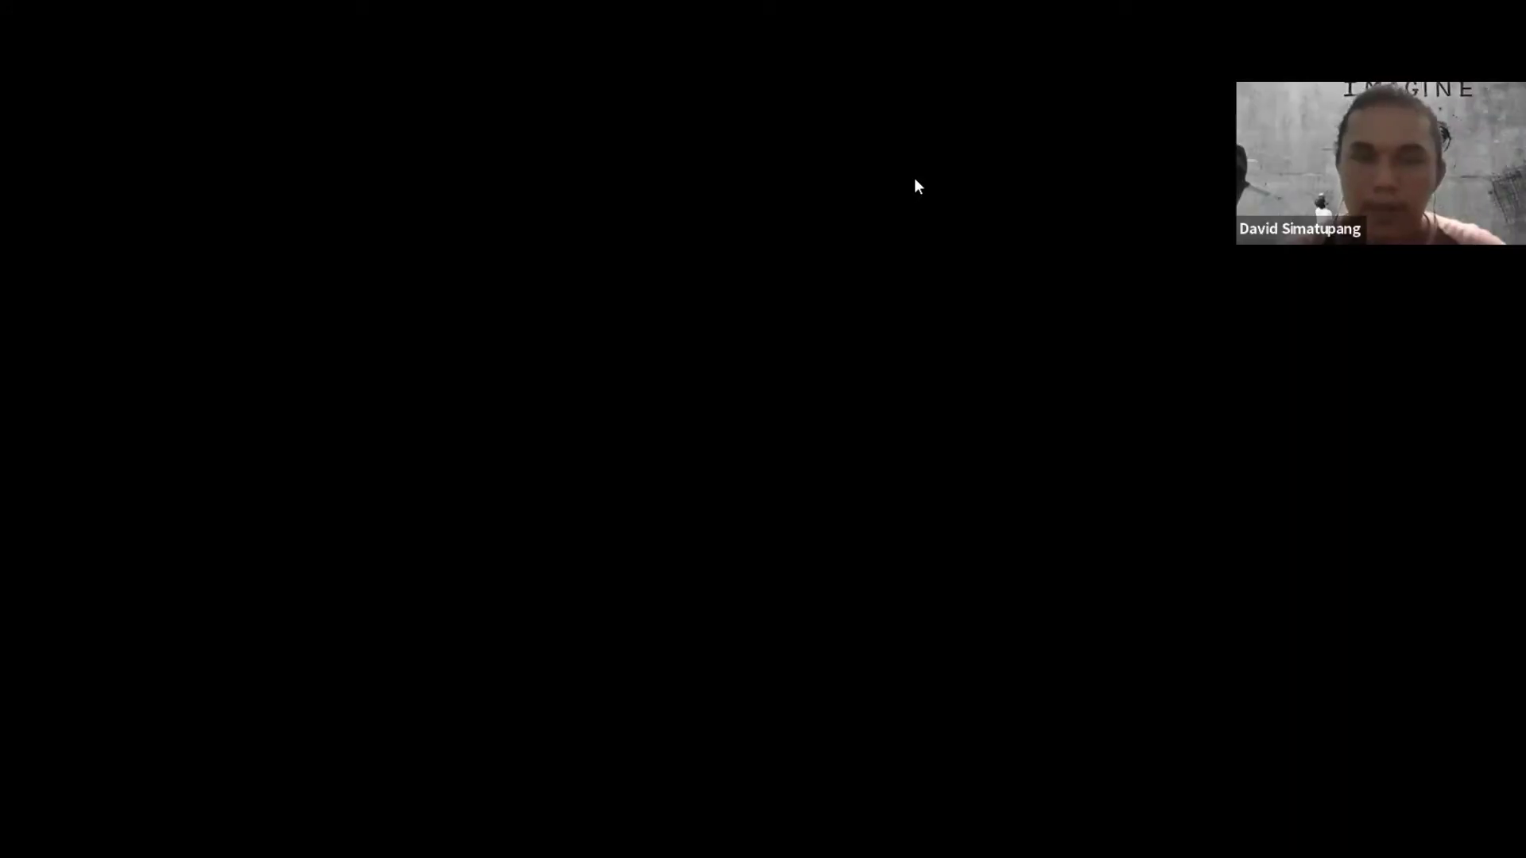
Consult the Analisis SKL Morfologi table in the Word document, then return to ArcMap and review the Hasil_Morf values.
{"action": "left_click", "coordinate": [885, 688]}
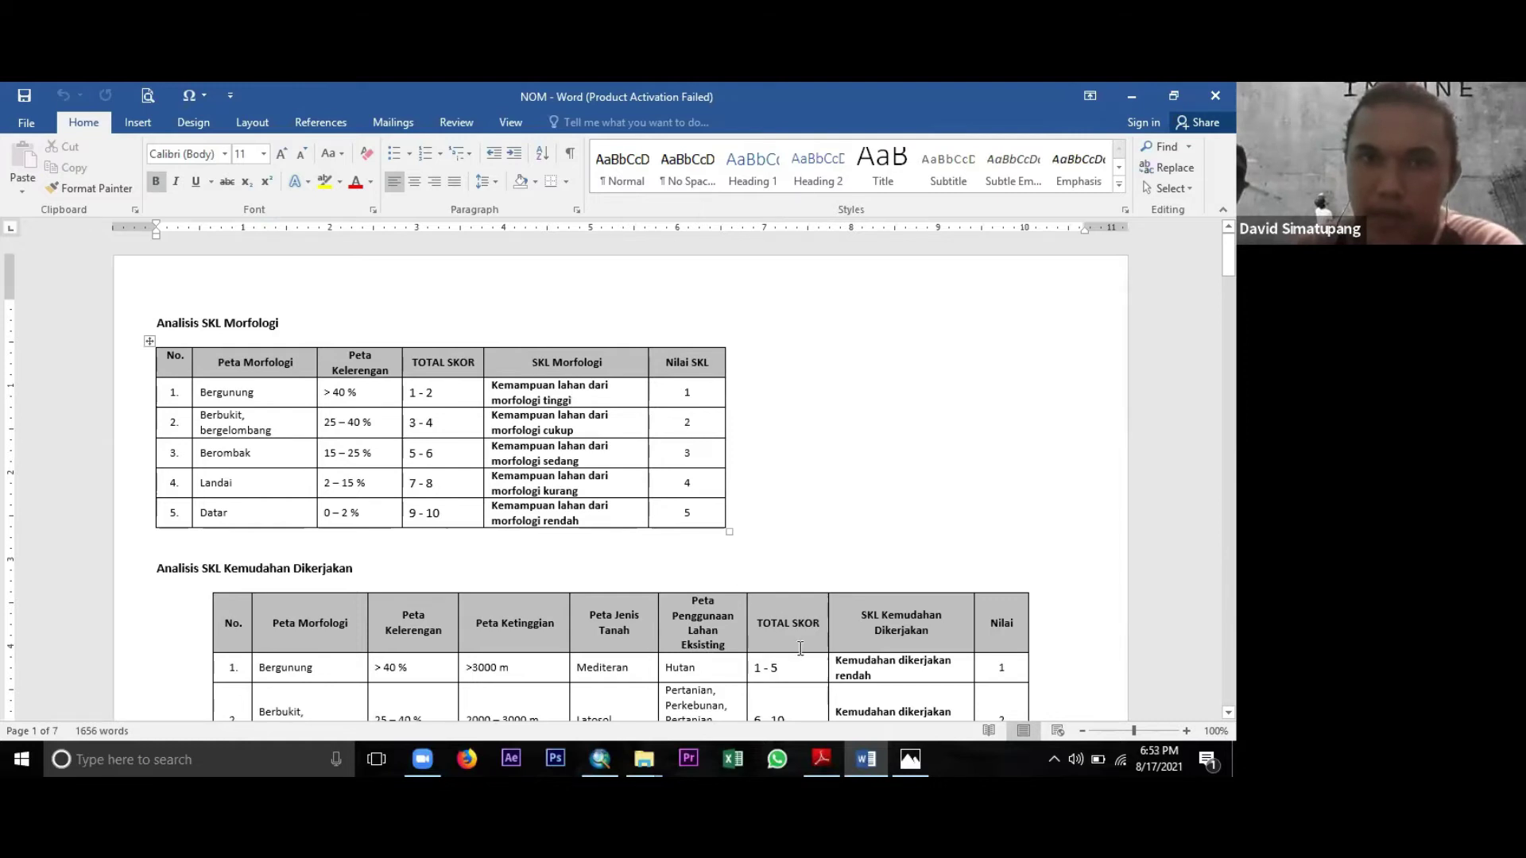
{"action": "left_click", "coordinate": [602, 758]}
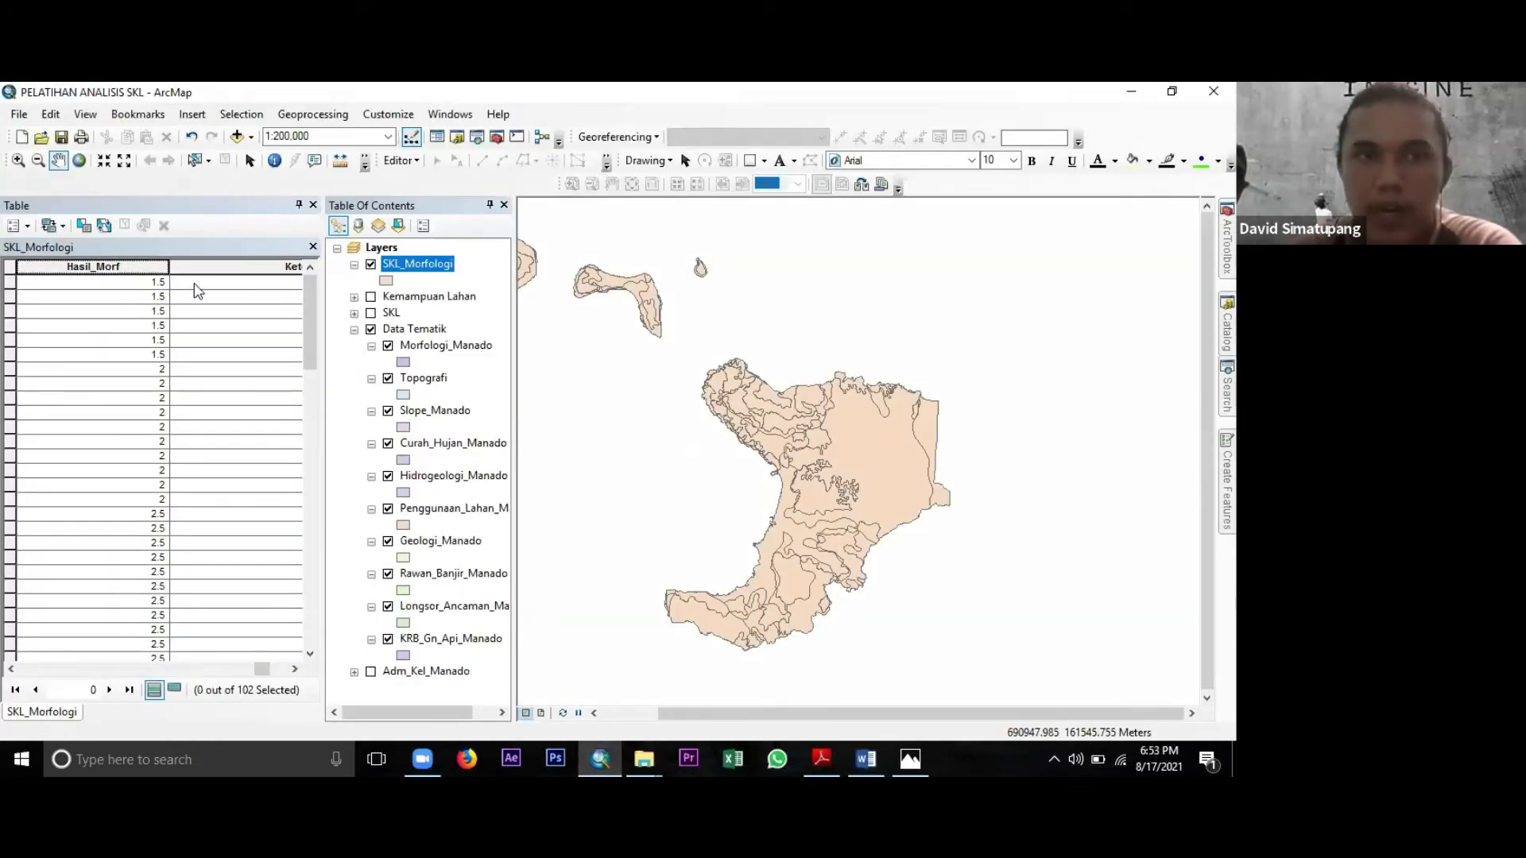
{"action": "scroll", "coordinate": [74, 521], "scroll_direction": "down", "scroll_amount": 14}
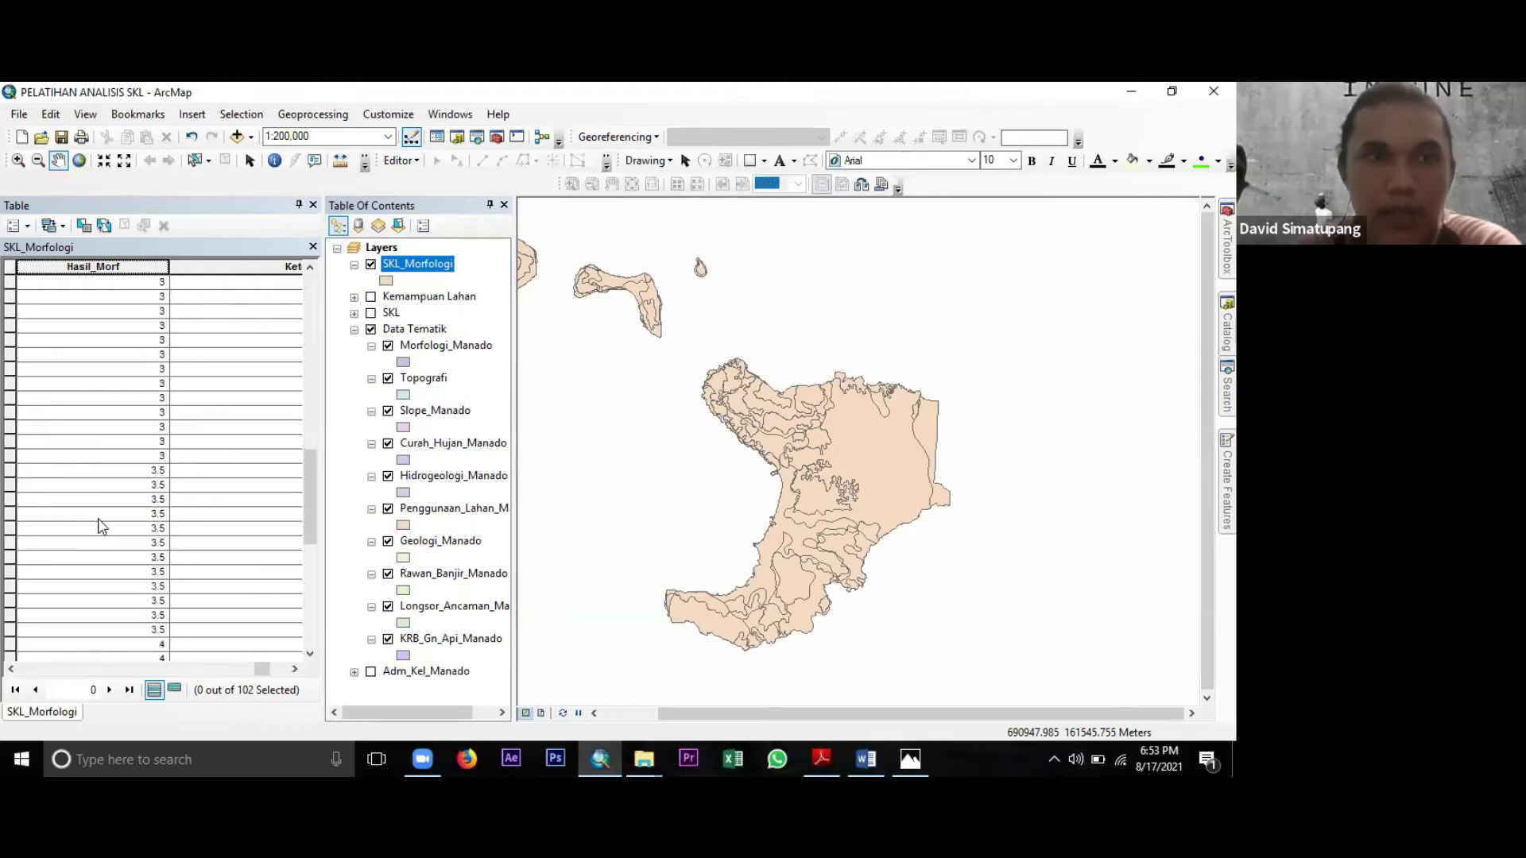
{"action": "scroll", "coordinate": [251, 338], "scroll_direction": "up", "scroll_amount": 10}
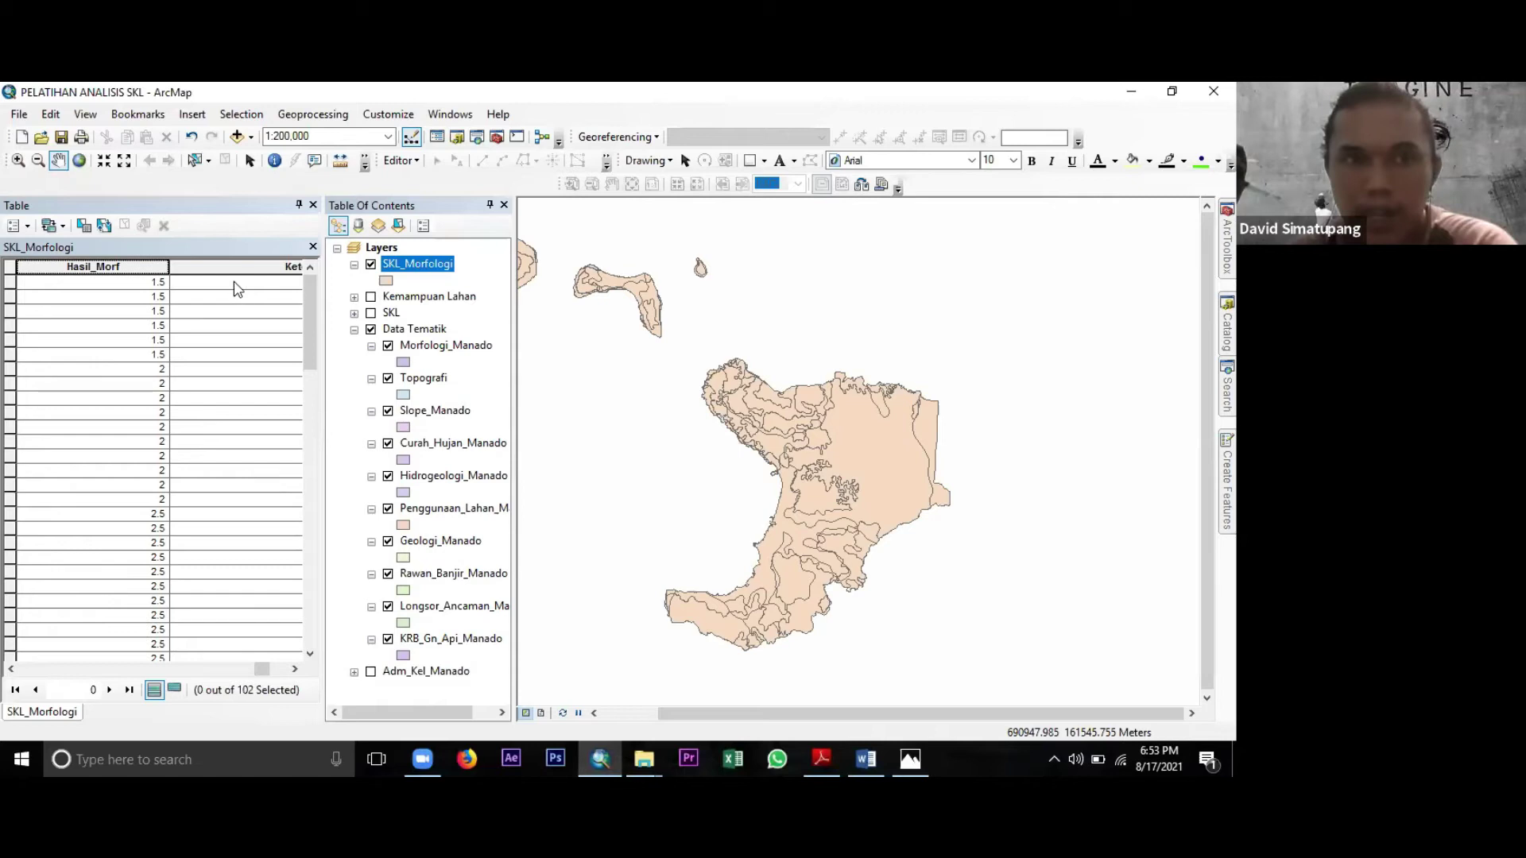
{"action": "left_click", "coordinate": [11, 282]}
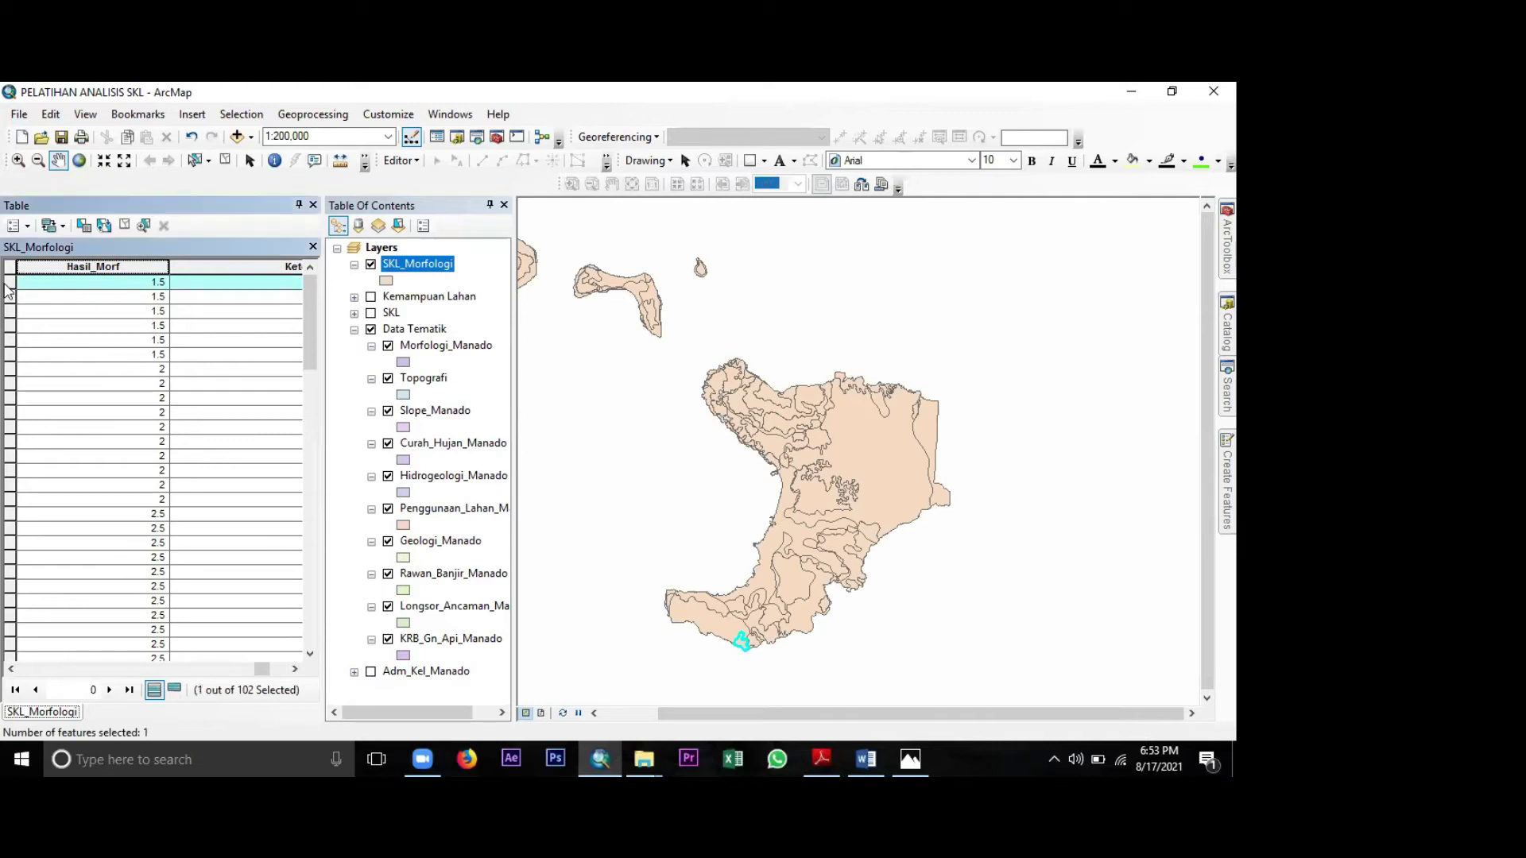
{"action": "left_click", "coordinate": [15, 294]}
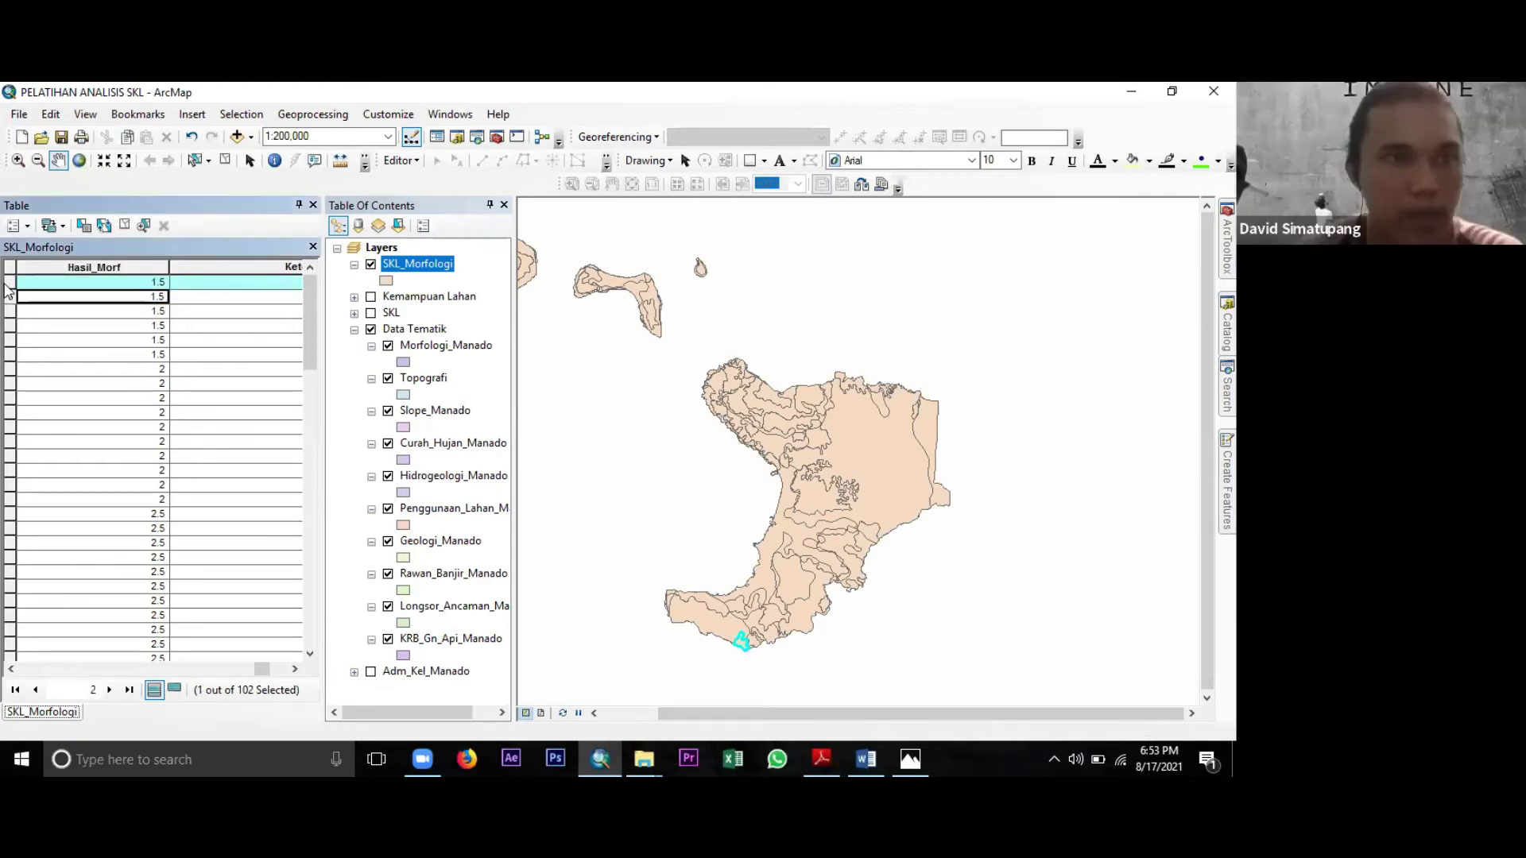
{"action": "left_click", "coordinate": [10, 355], "text": "shift"}
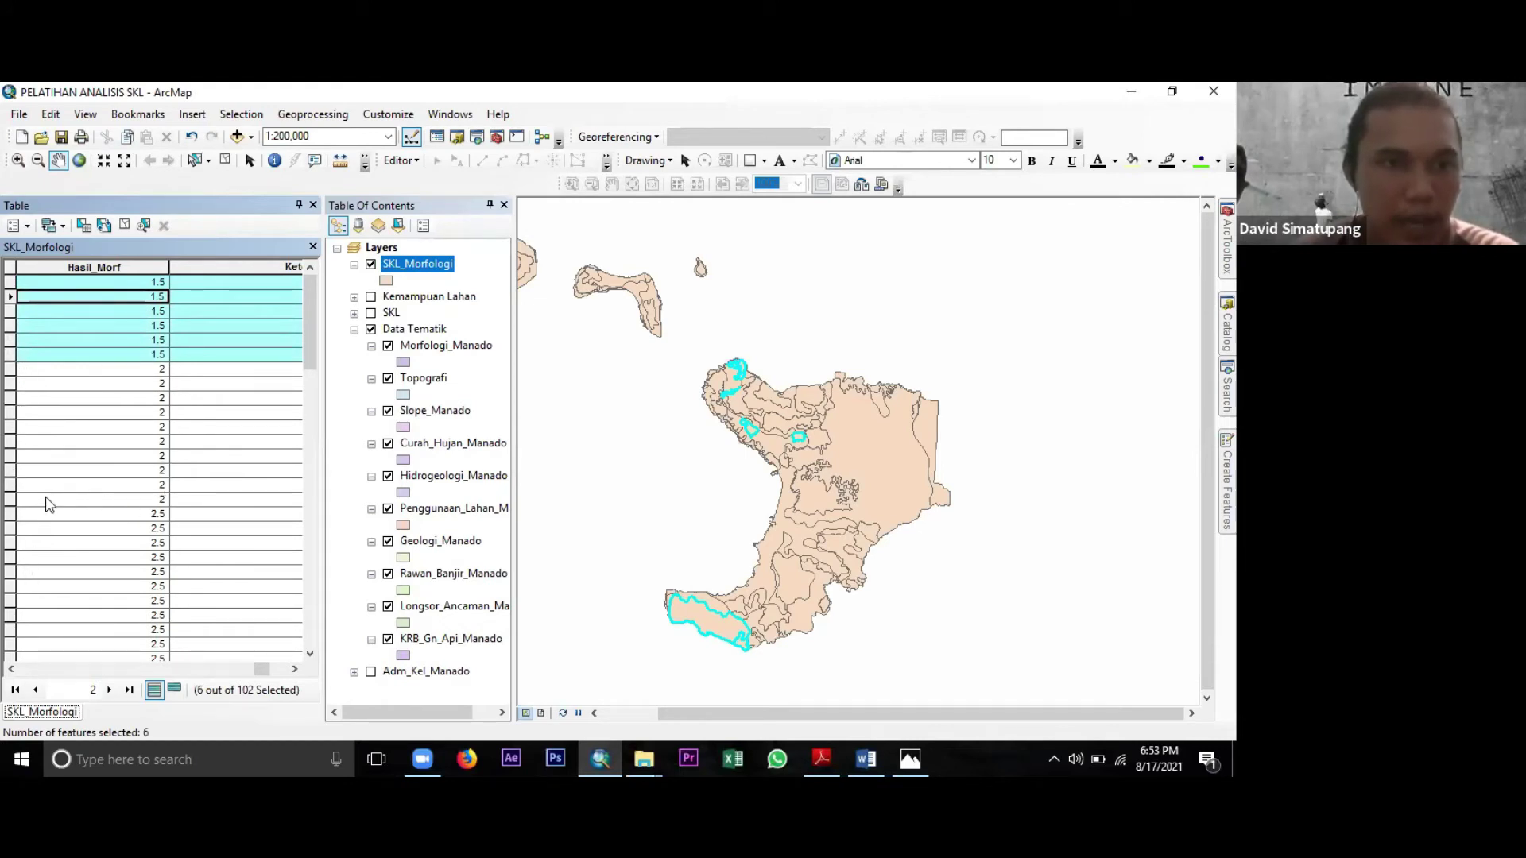
{"action": "left_click", "coordinate": [12, 503], "text": "ctrl"}
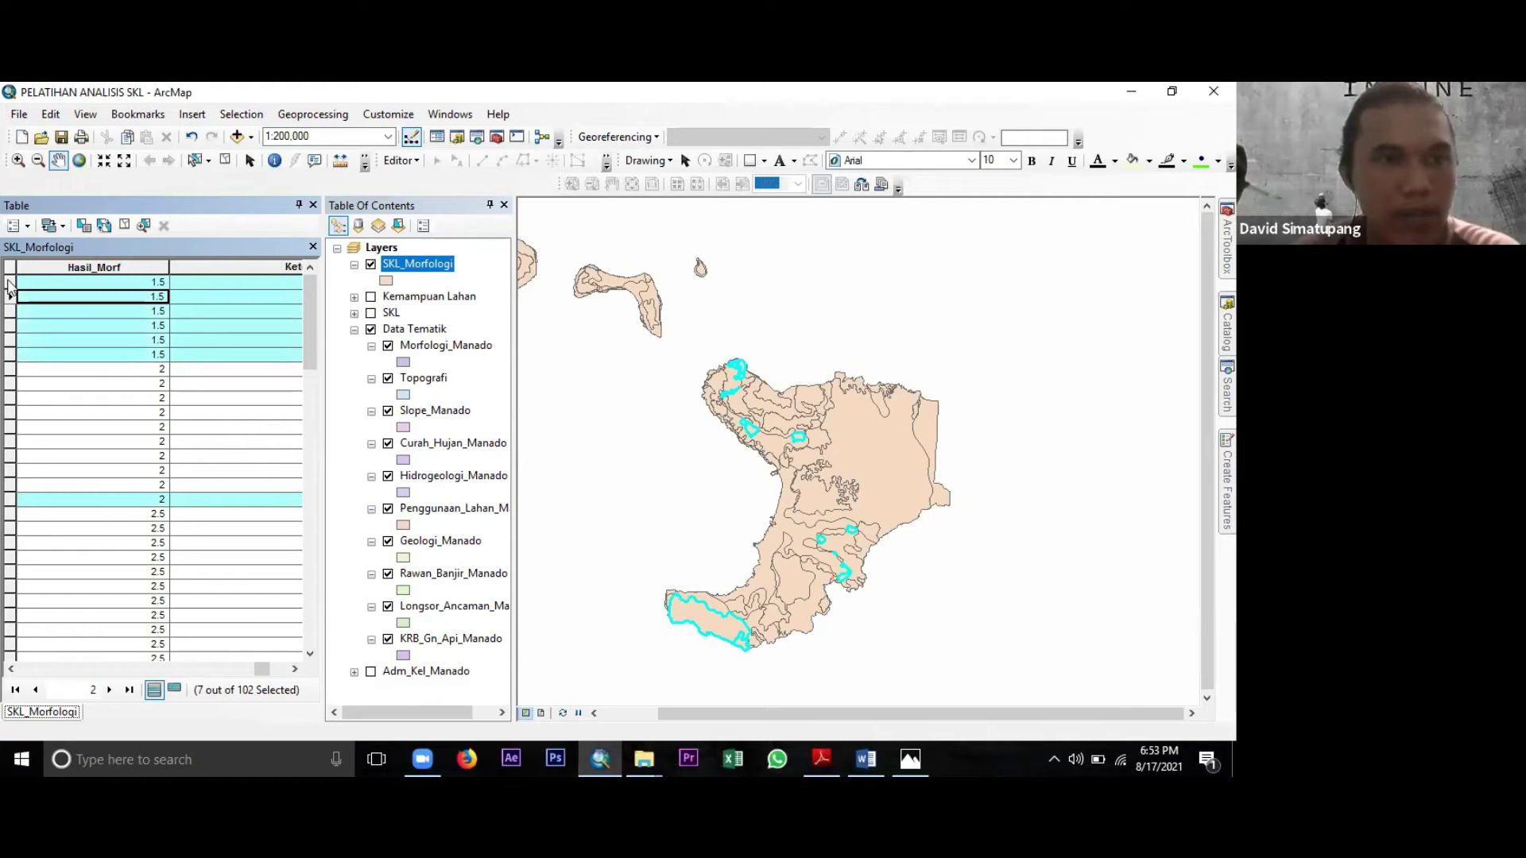
Calculate Keterangan as "Kemampuan Lahan Dari Morfologi Cukup" for the records with Hasil_Morf 1.5 and 2, and narrow the Keterangan column.
{"action": "left_click", "coordinate": [9, 294]}
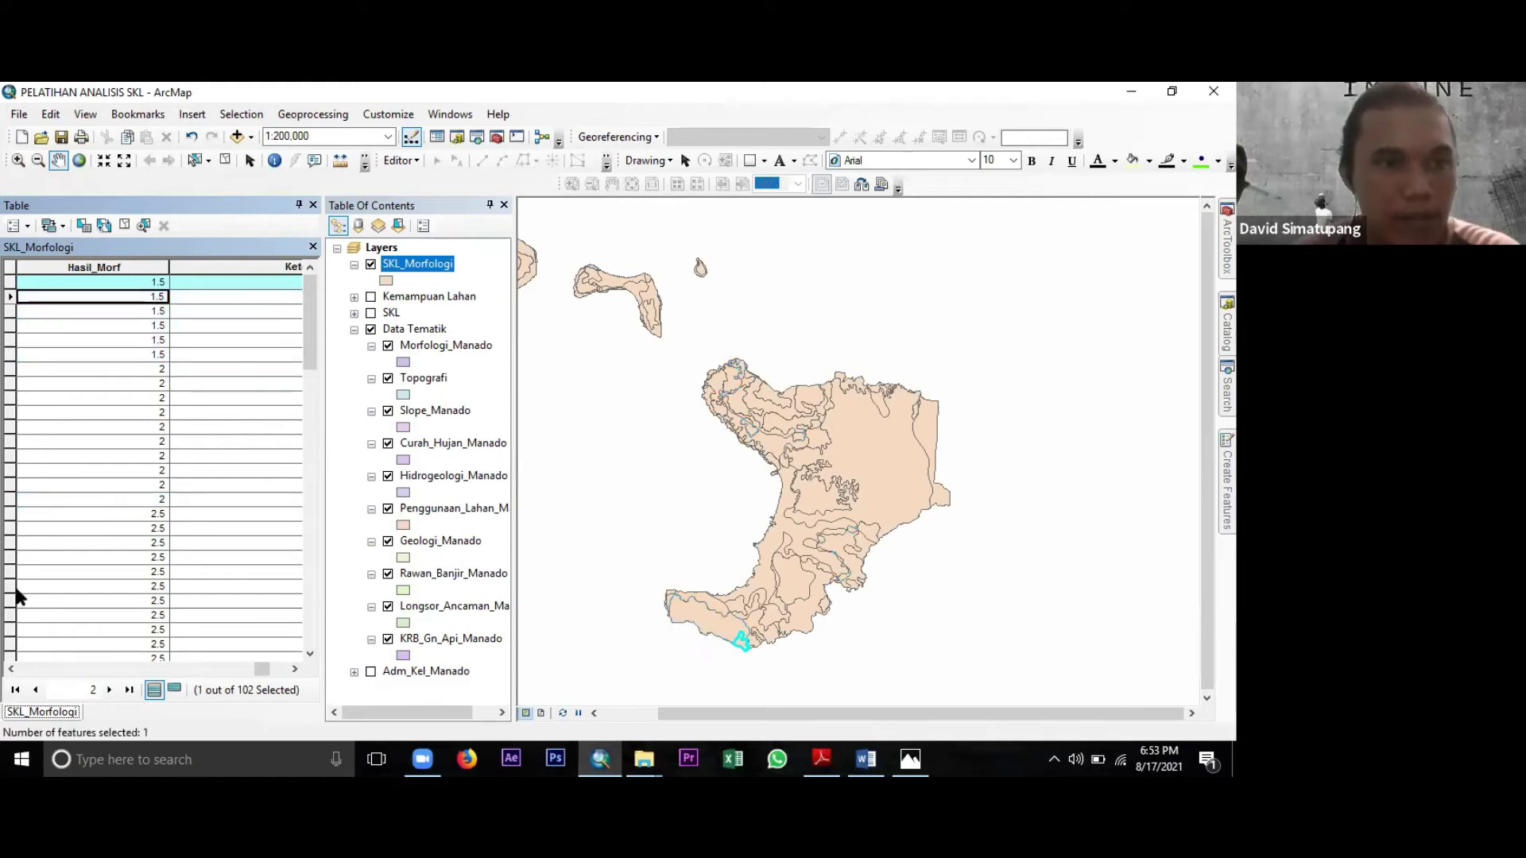
{"action": "left_click", "coordinate": [9, 500], "text": "shift"}
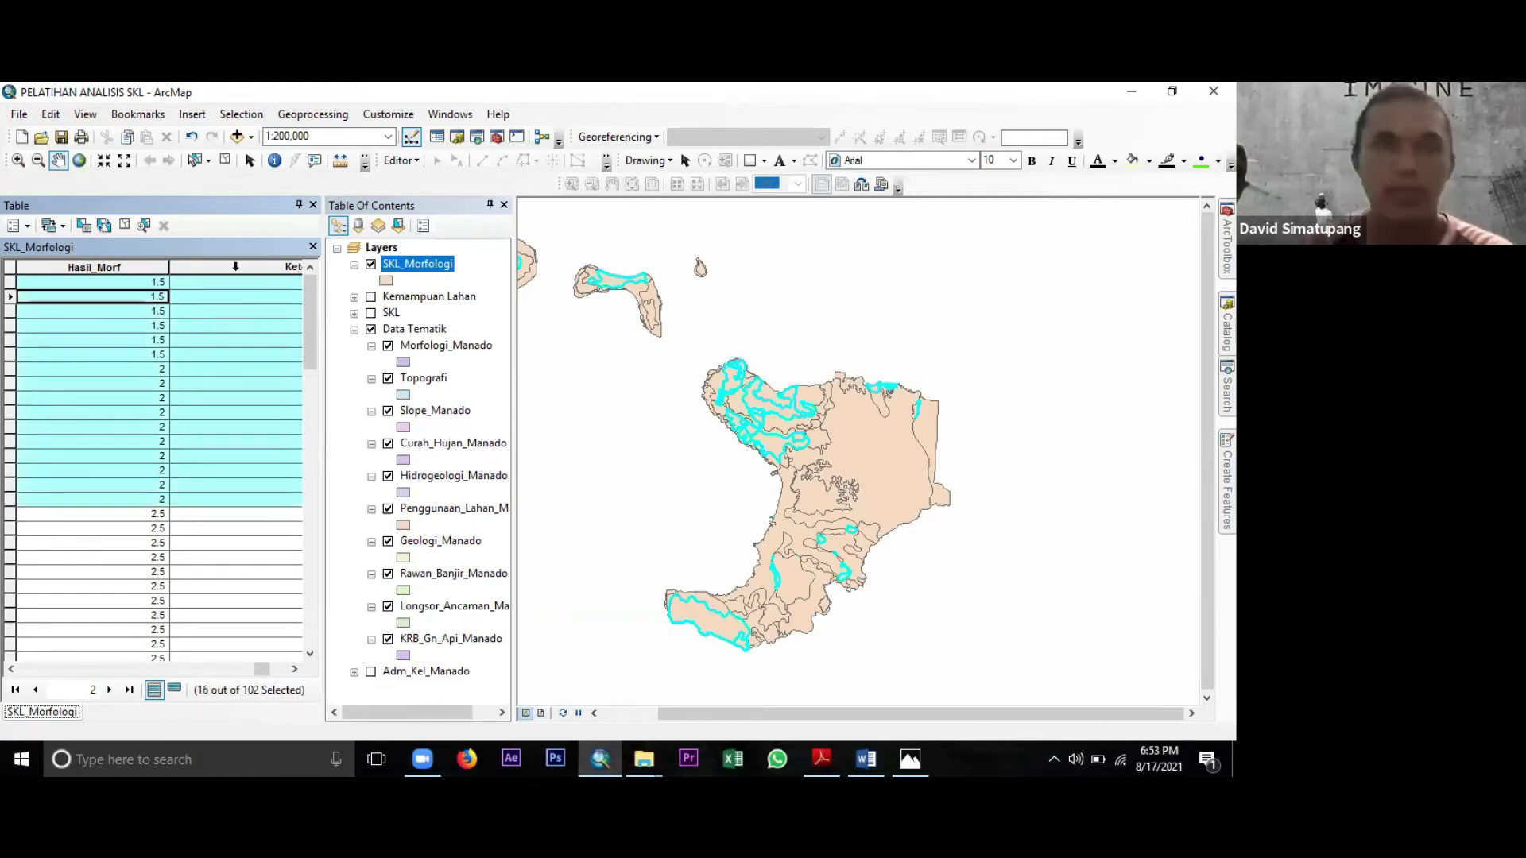
{"action": "right_click", "coordinate": [236, 268]}
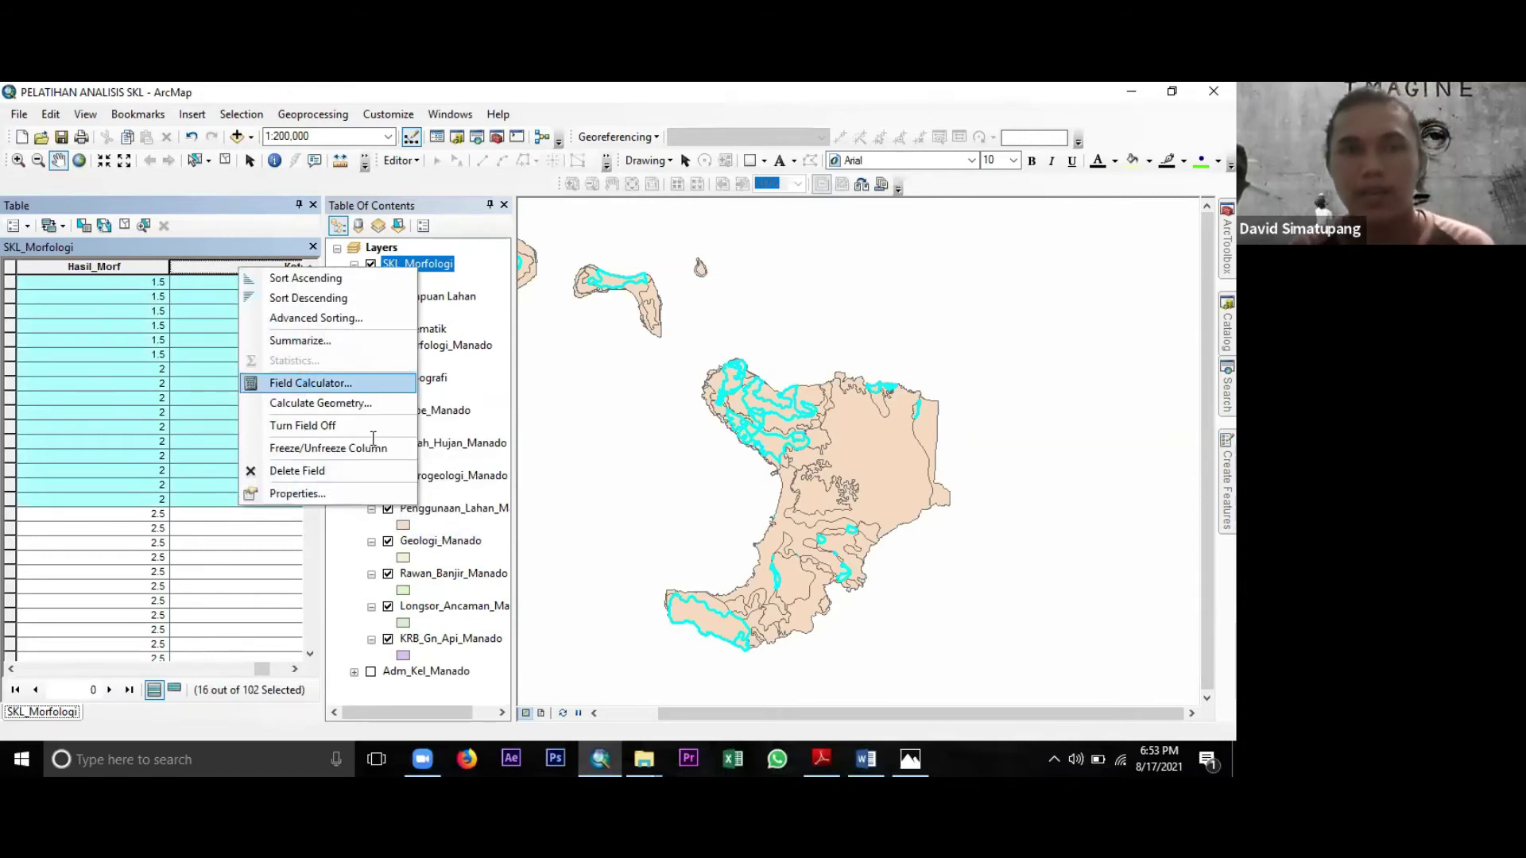
{"action": "left_click", "coordinate": [350, 383]}
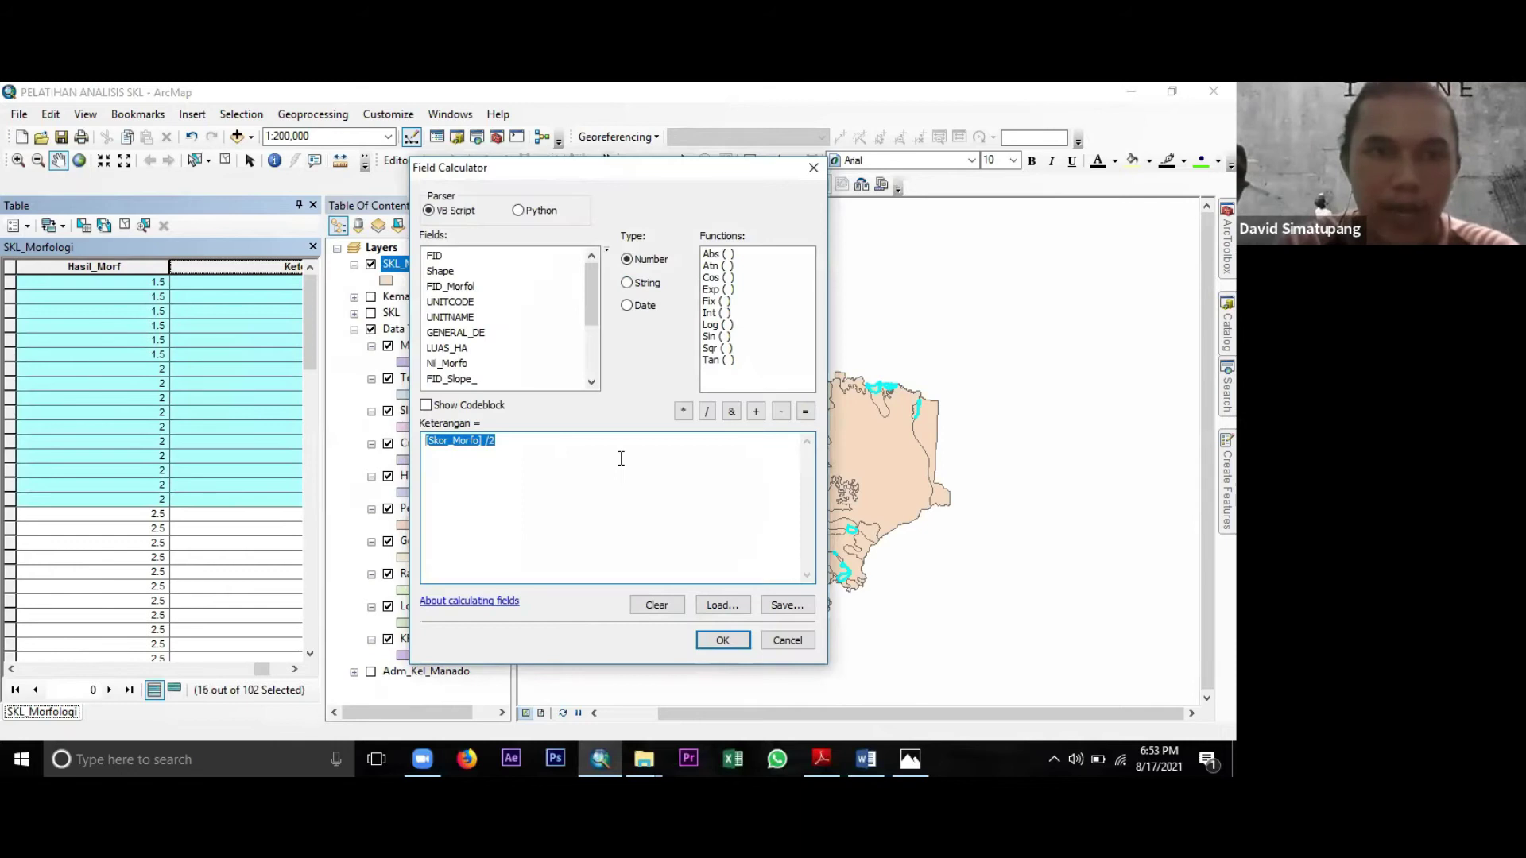
{"action": "type", "text": "1"}
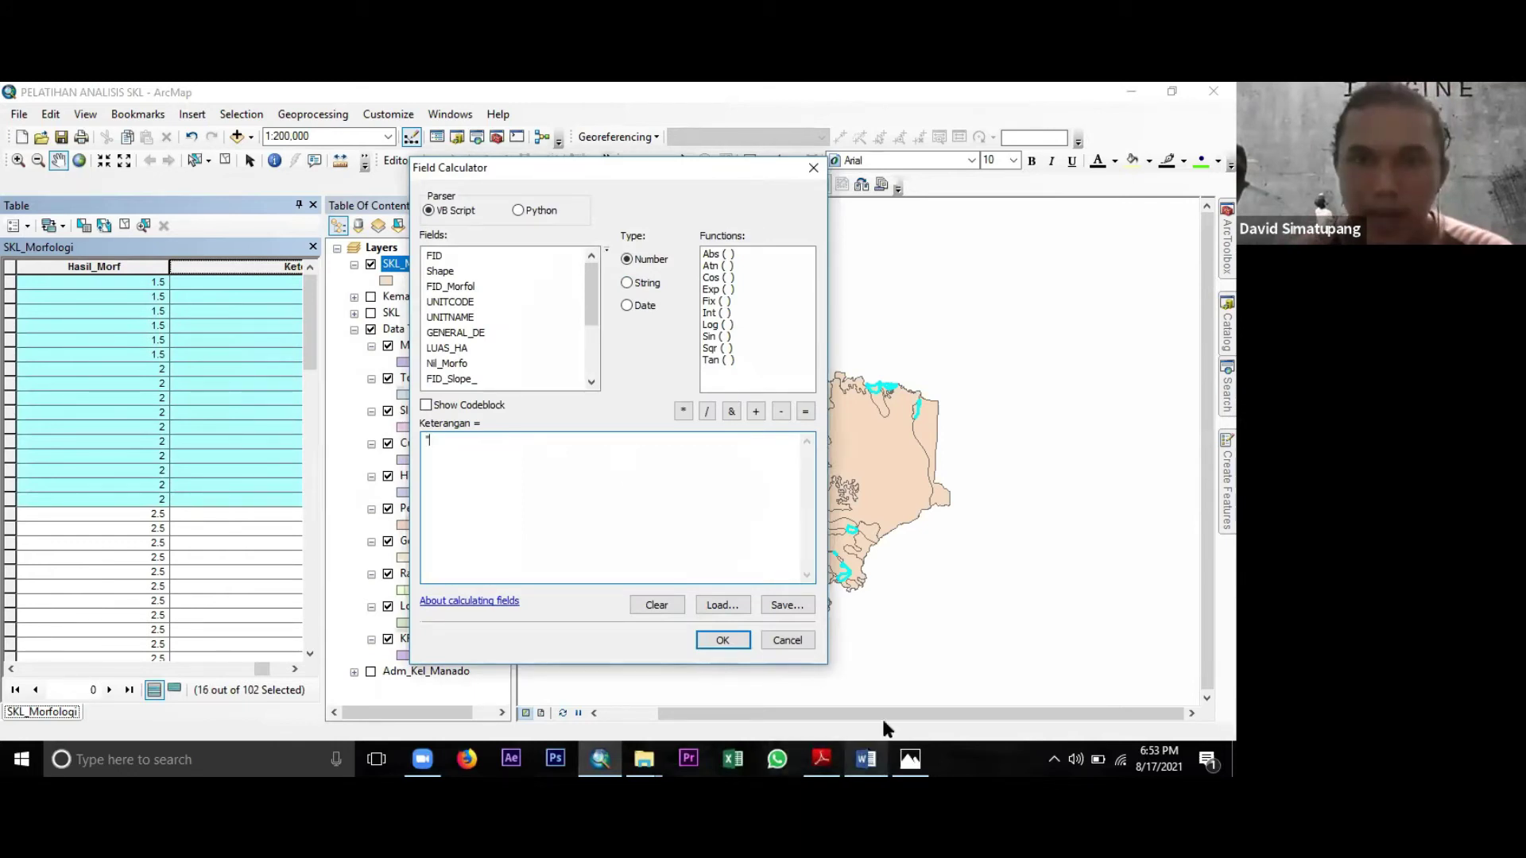
{"action": "key", "text": "alt+Tab"}
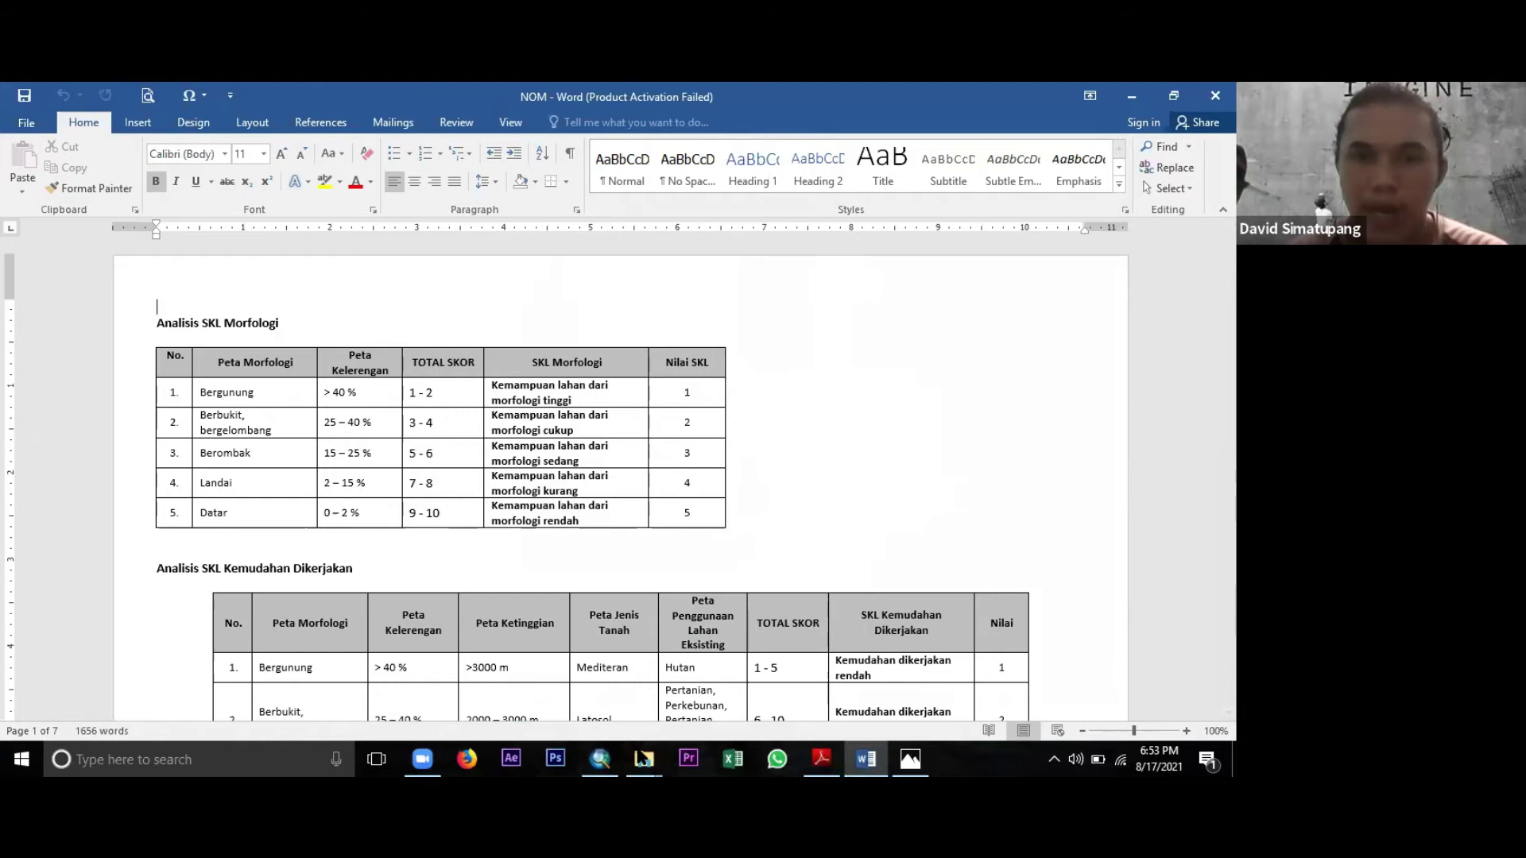
{"action": "left_click", "coordinate": [600, 759]}
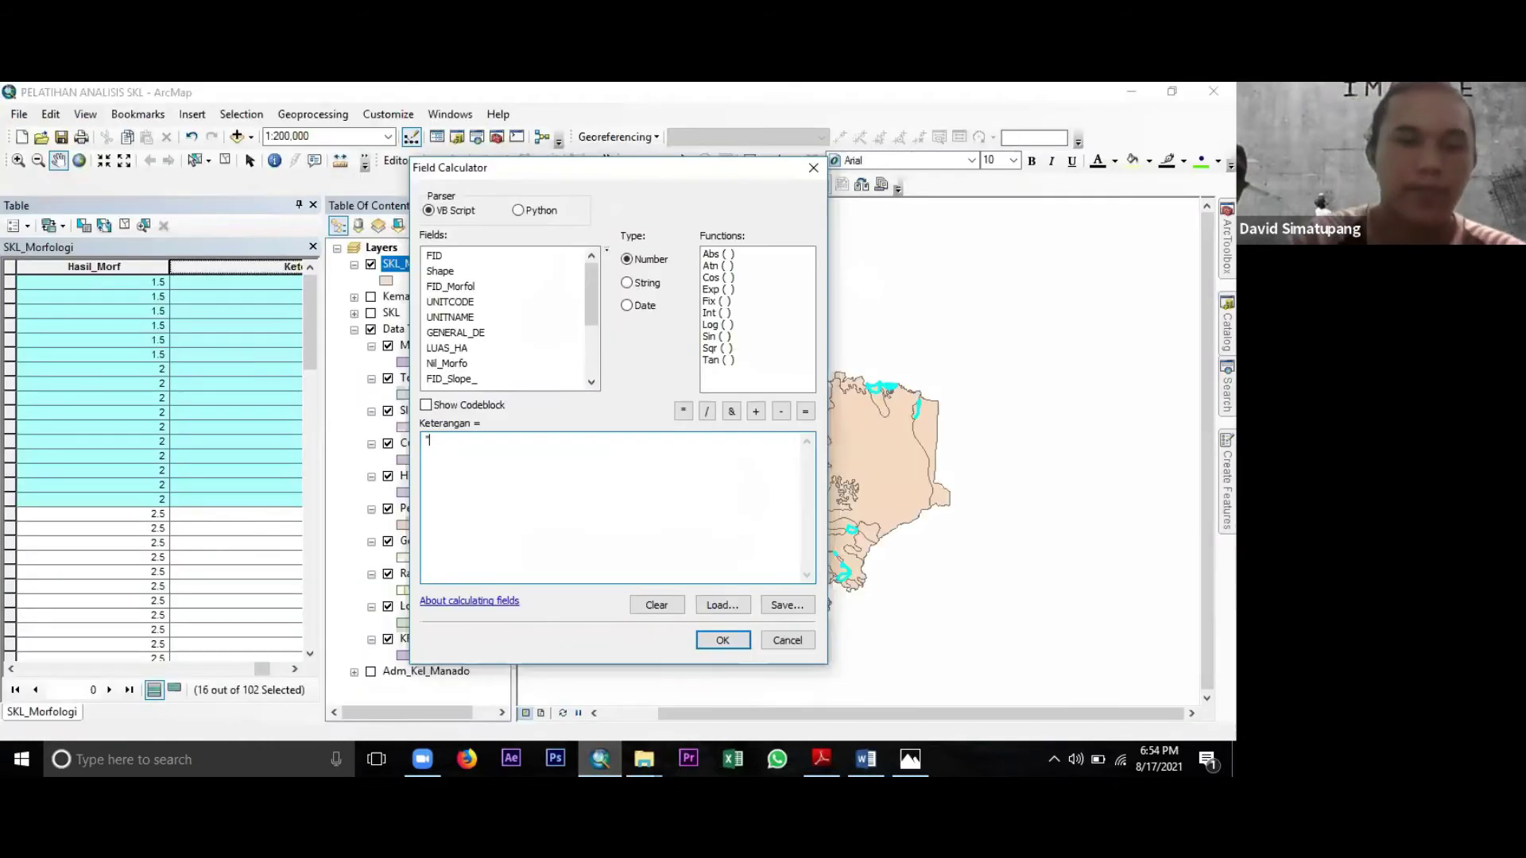
{"action": "type", "text": "Kemampuan Lahan Dari Morfo"}
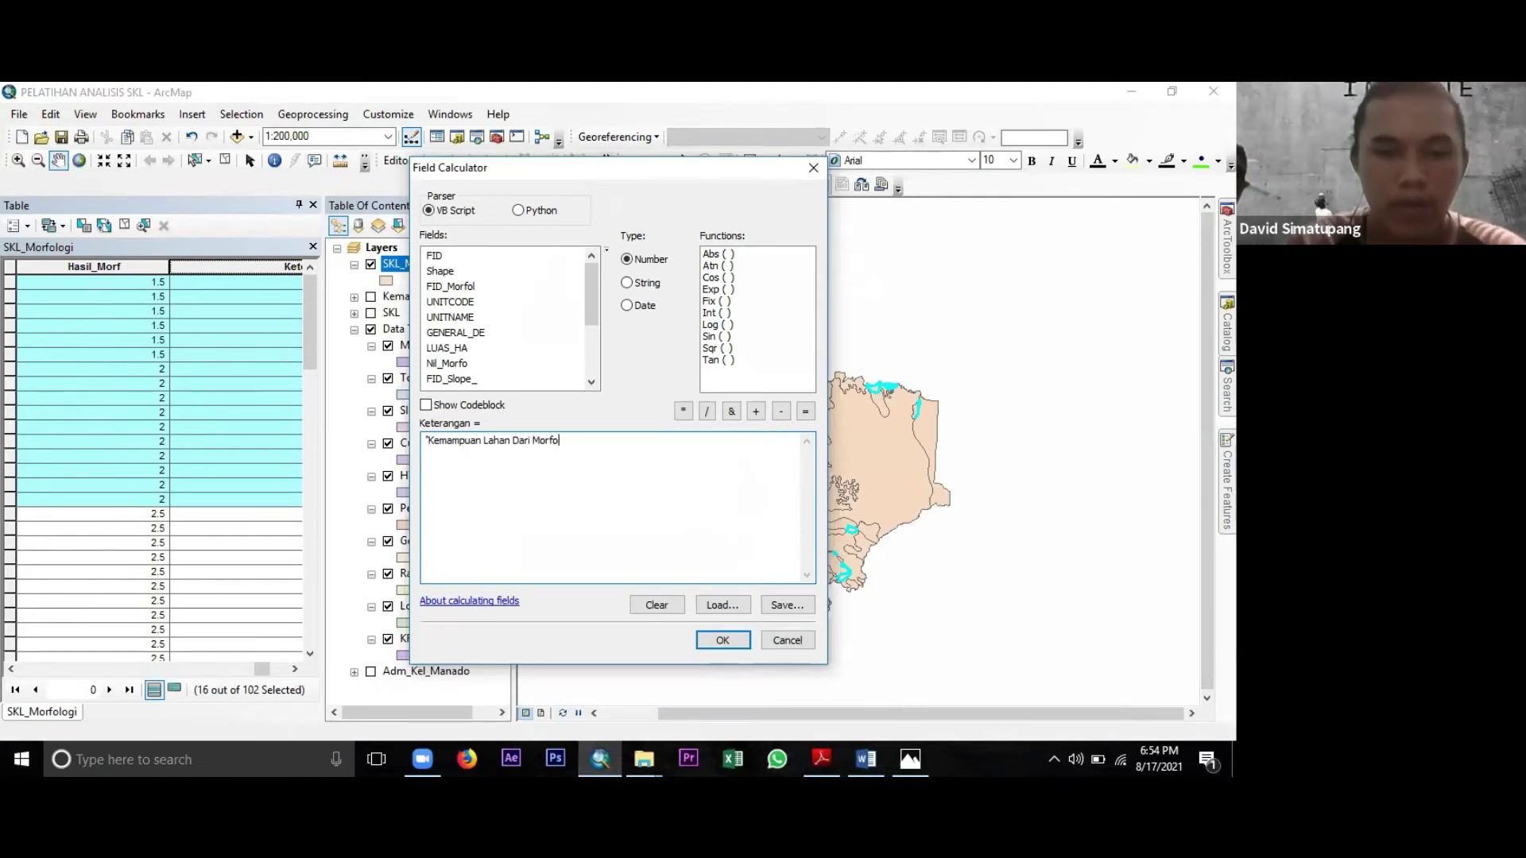
{"action": "type", "text": "logi Cukup\""}
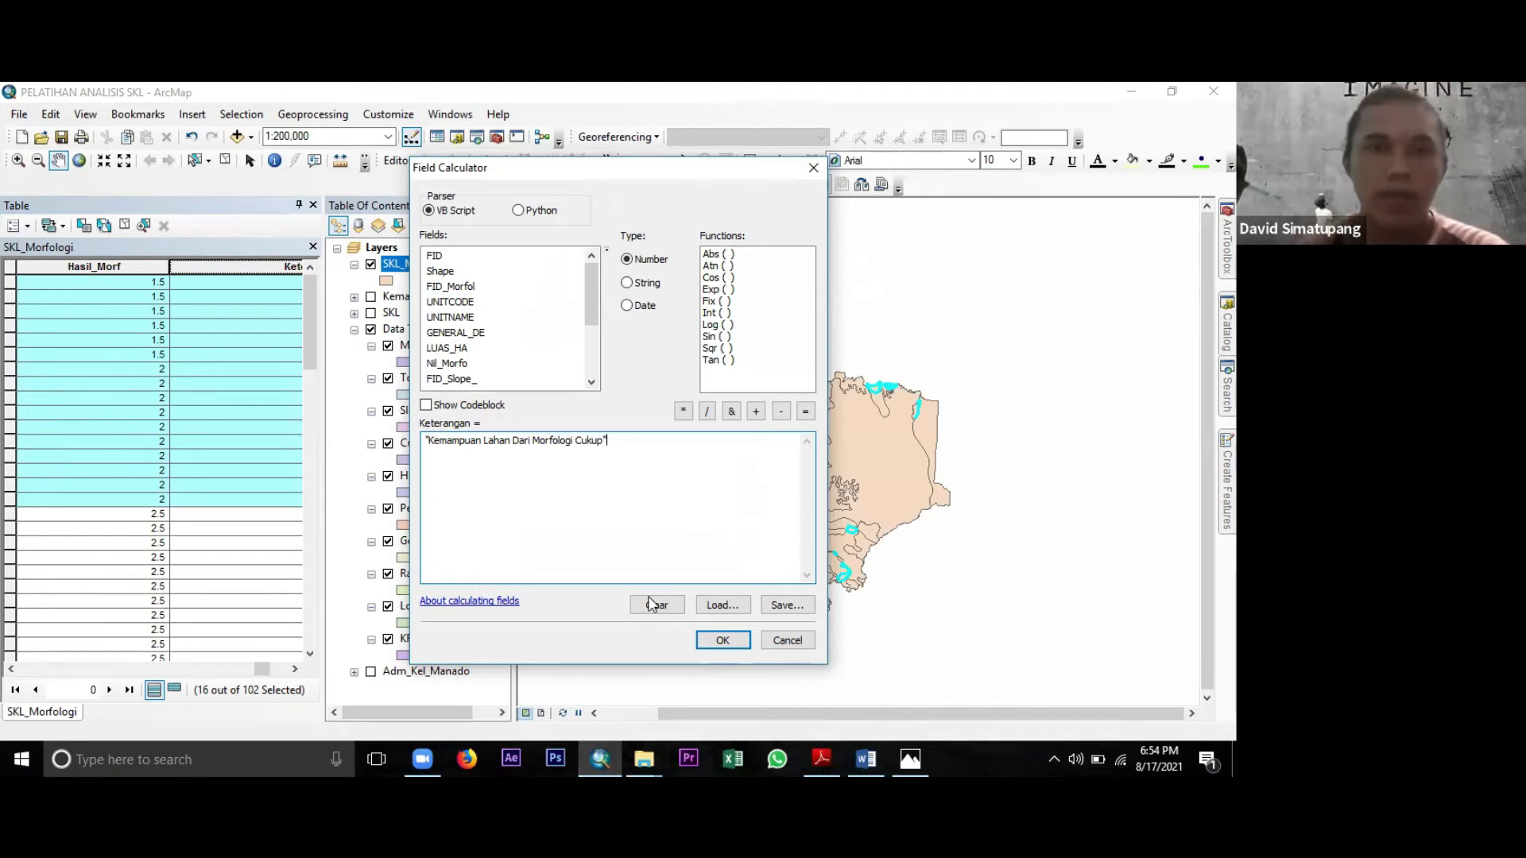
{"action": "left_click", "coordinate": [718, 639]}
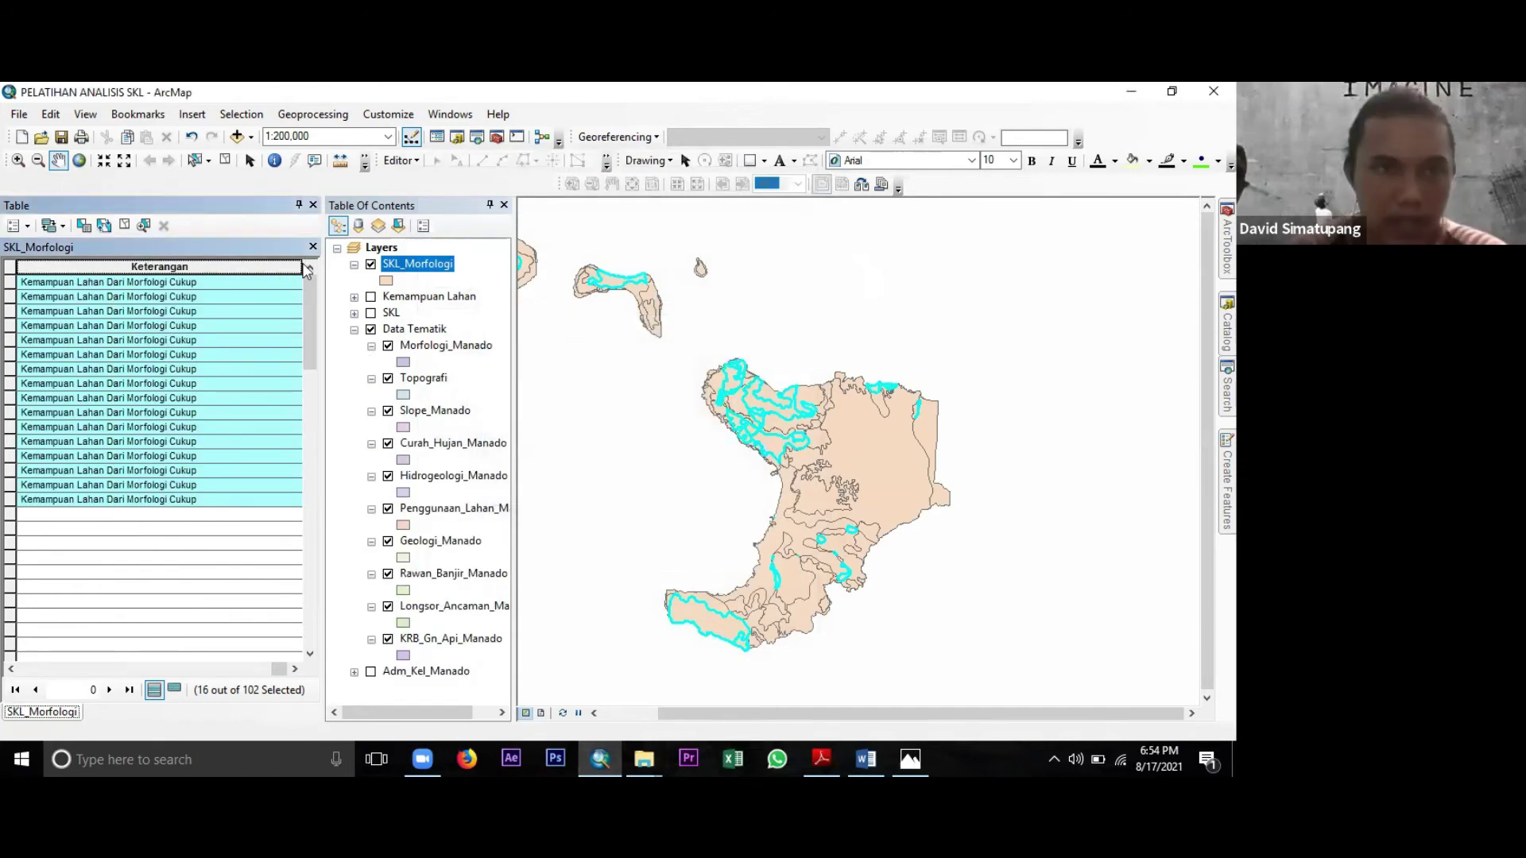
{"action": "left_click_drag", "start_coordinate": [299, 266], "coordinate": [206, 294]}
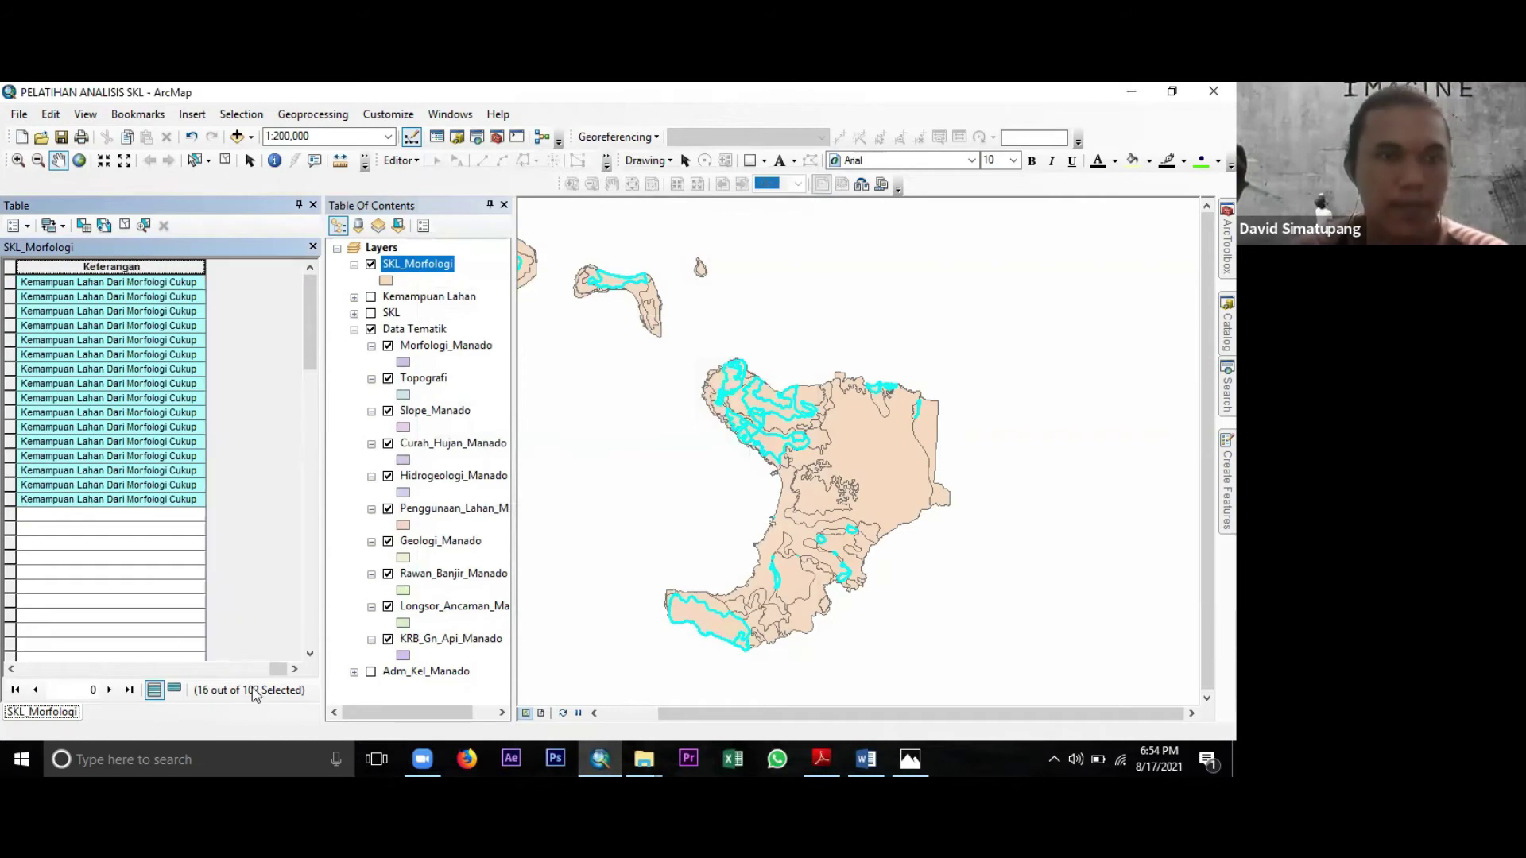
Calculate Keterangan as "Kemampuan Lahan Dari Morfologi Sedang" for the records with Hasil_Morf 2.5 and 3, following the Word classification table.
{"action": "left_click", "coordinate": [12, 670]}
{"action": "scroll", "coordinate": [139, 506], "scroll_direction": "down", "scroll_amount": 3}
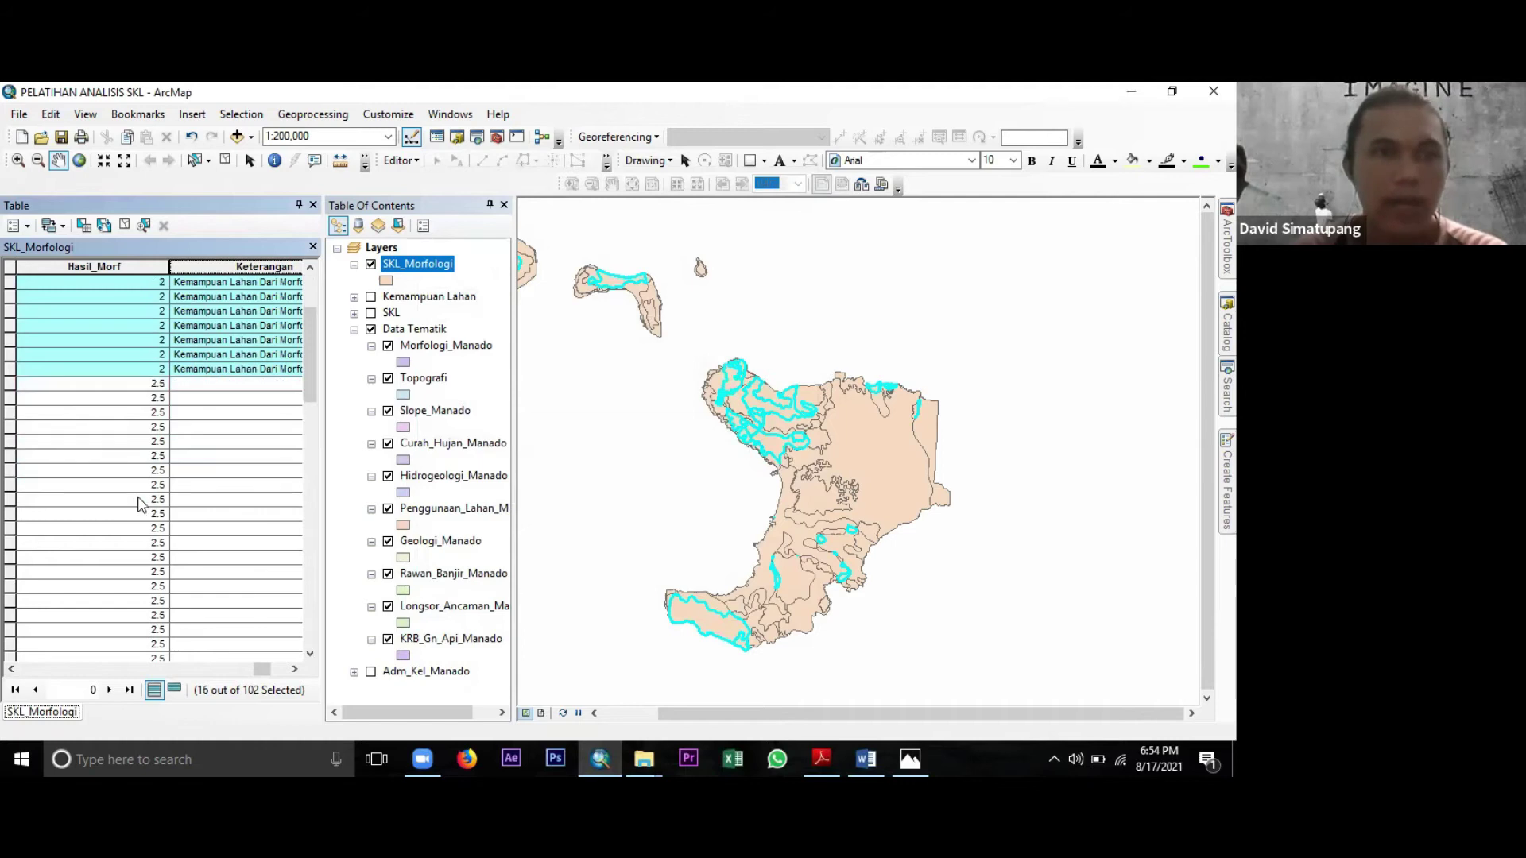
{"action": "scroll", "coordinate": [150, 498], "scroll_direction": "down", "scroll_amount": 1}
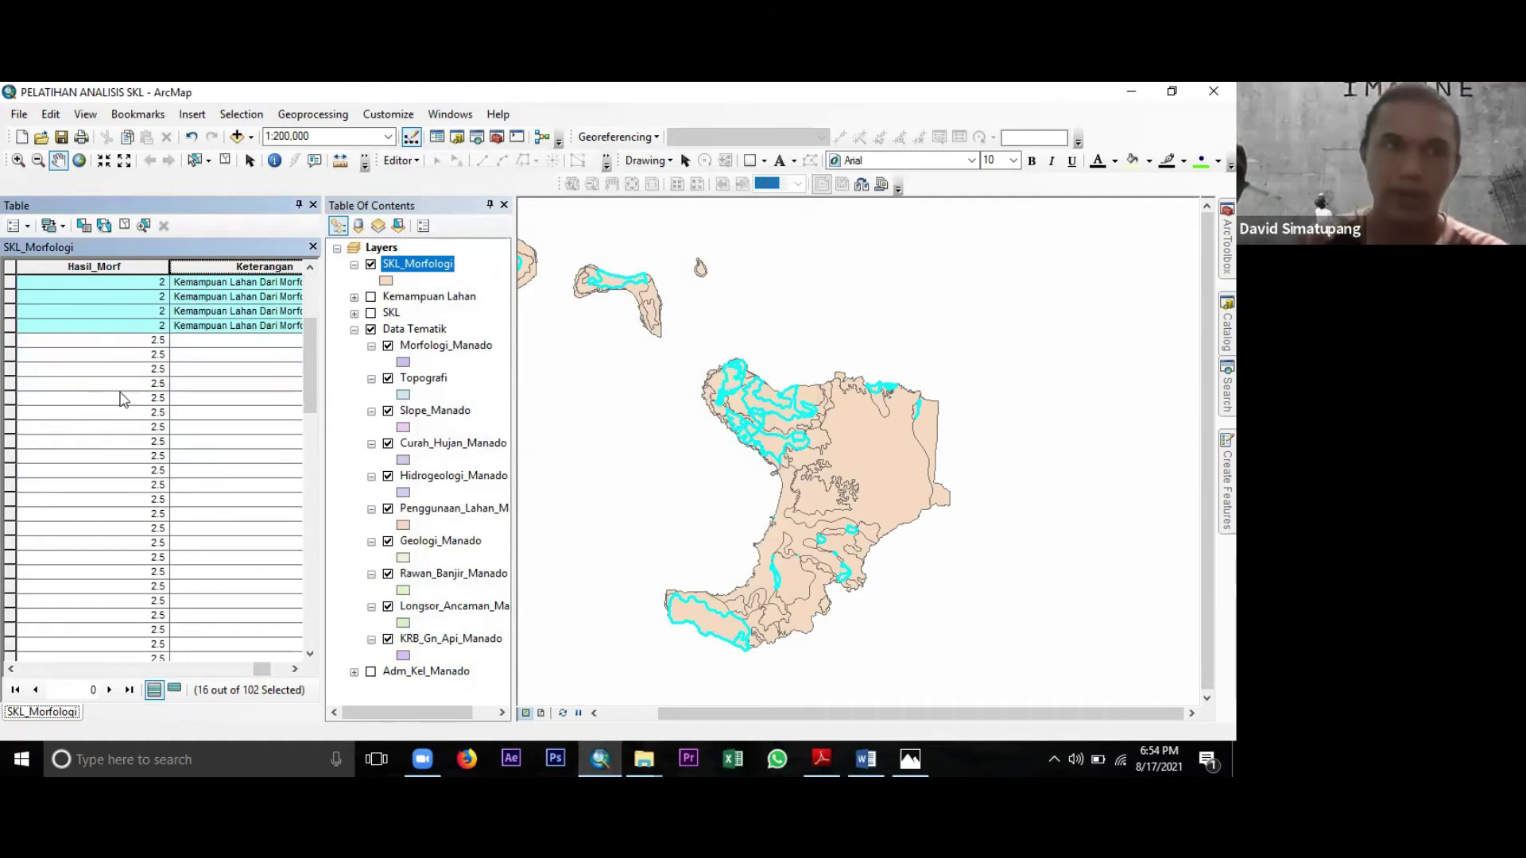
{"action": "scroll", "coordinate": [124, 399], "scroll_direction": "down", "scroll_amount": 1}
{"action": "scroll", "coordinate": [123, 399], "scroll_direction": "up", "scroll_amount": 1}
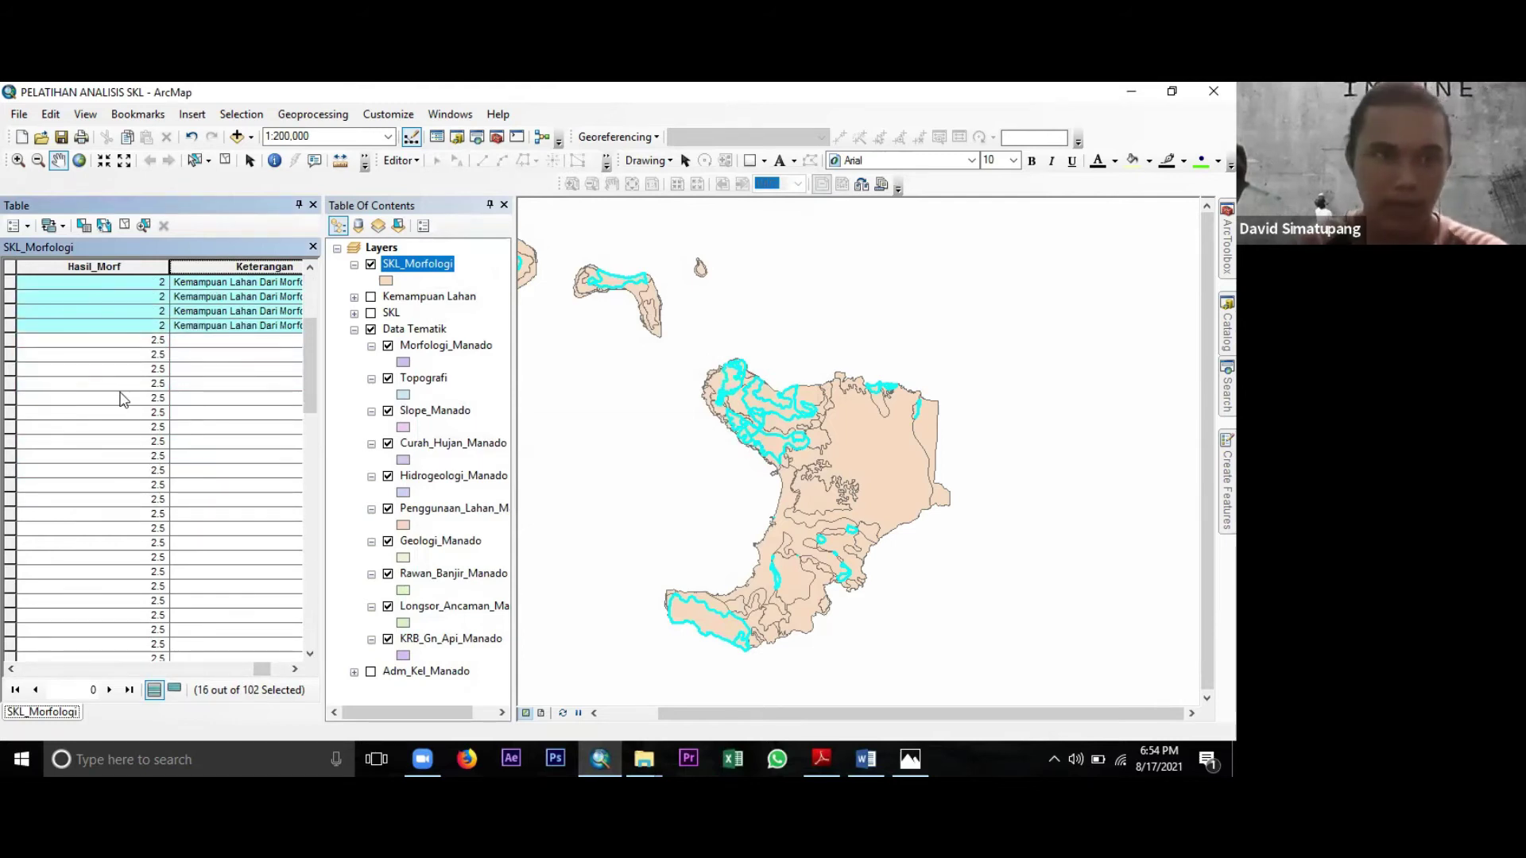
{"action": "left_click", "coordinate": [11, 343]}
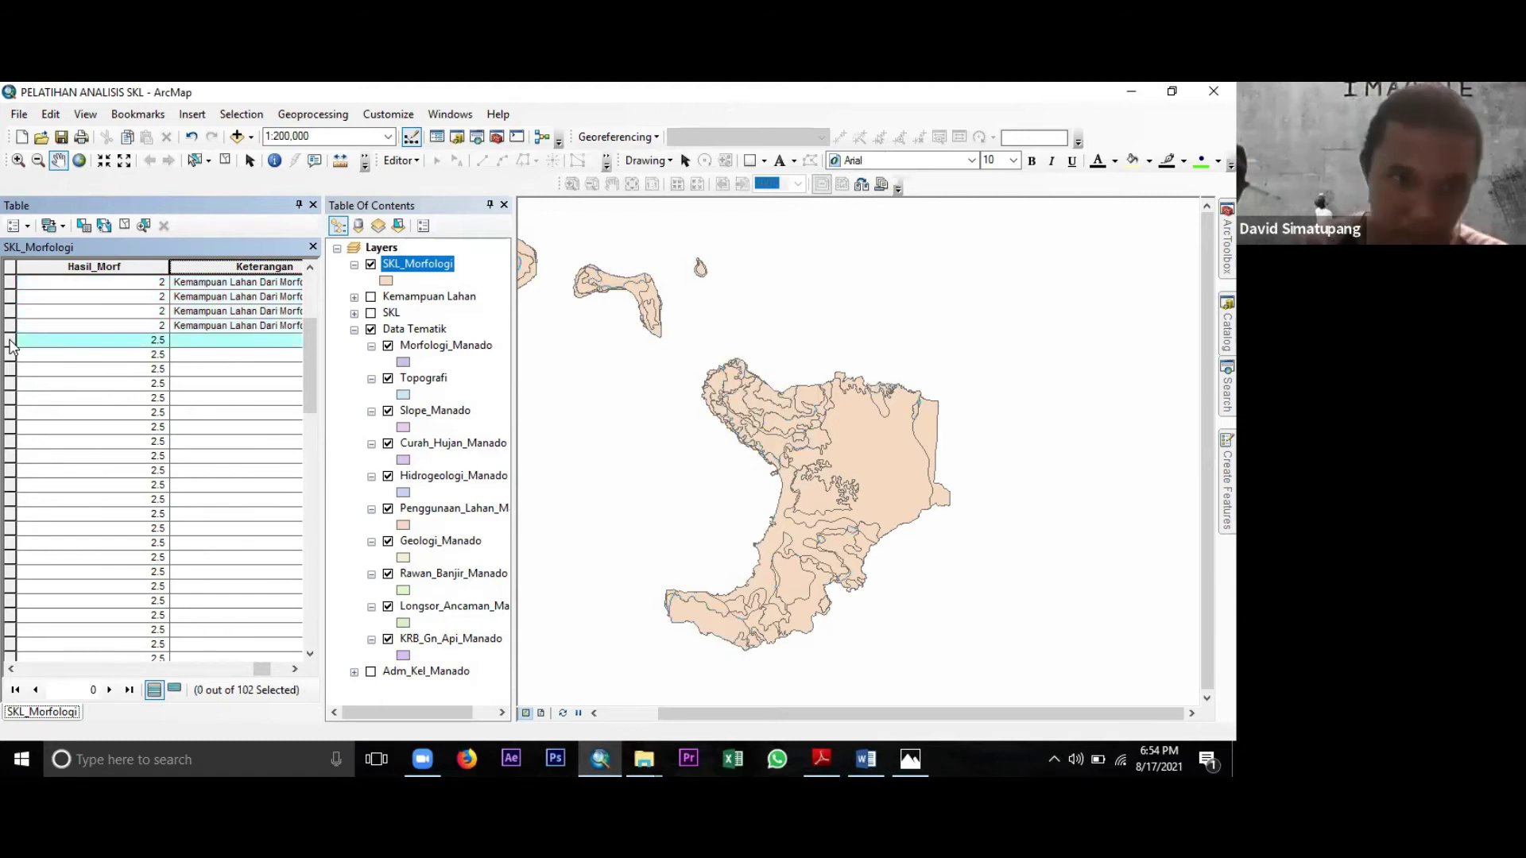
{"action": "scroll", "coordinate": [193, 453], "scroll_direction": "down", "scroll_amount": 6}
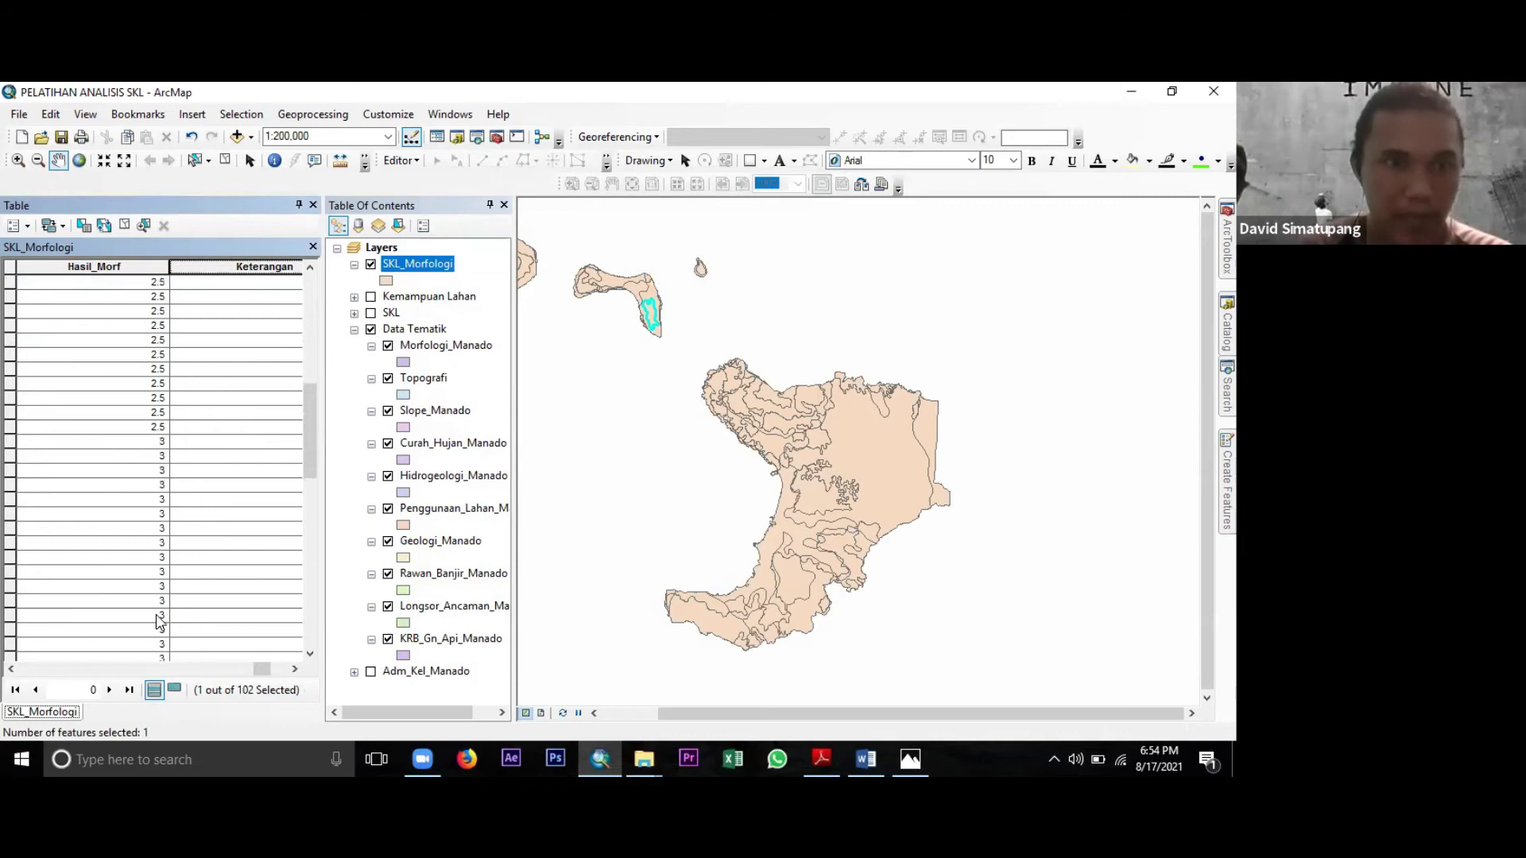
{"action": "scroll", "coordinate": [28, 612], "scroll_direction": "down", "scroll_amount": 3}
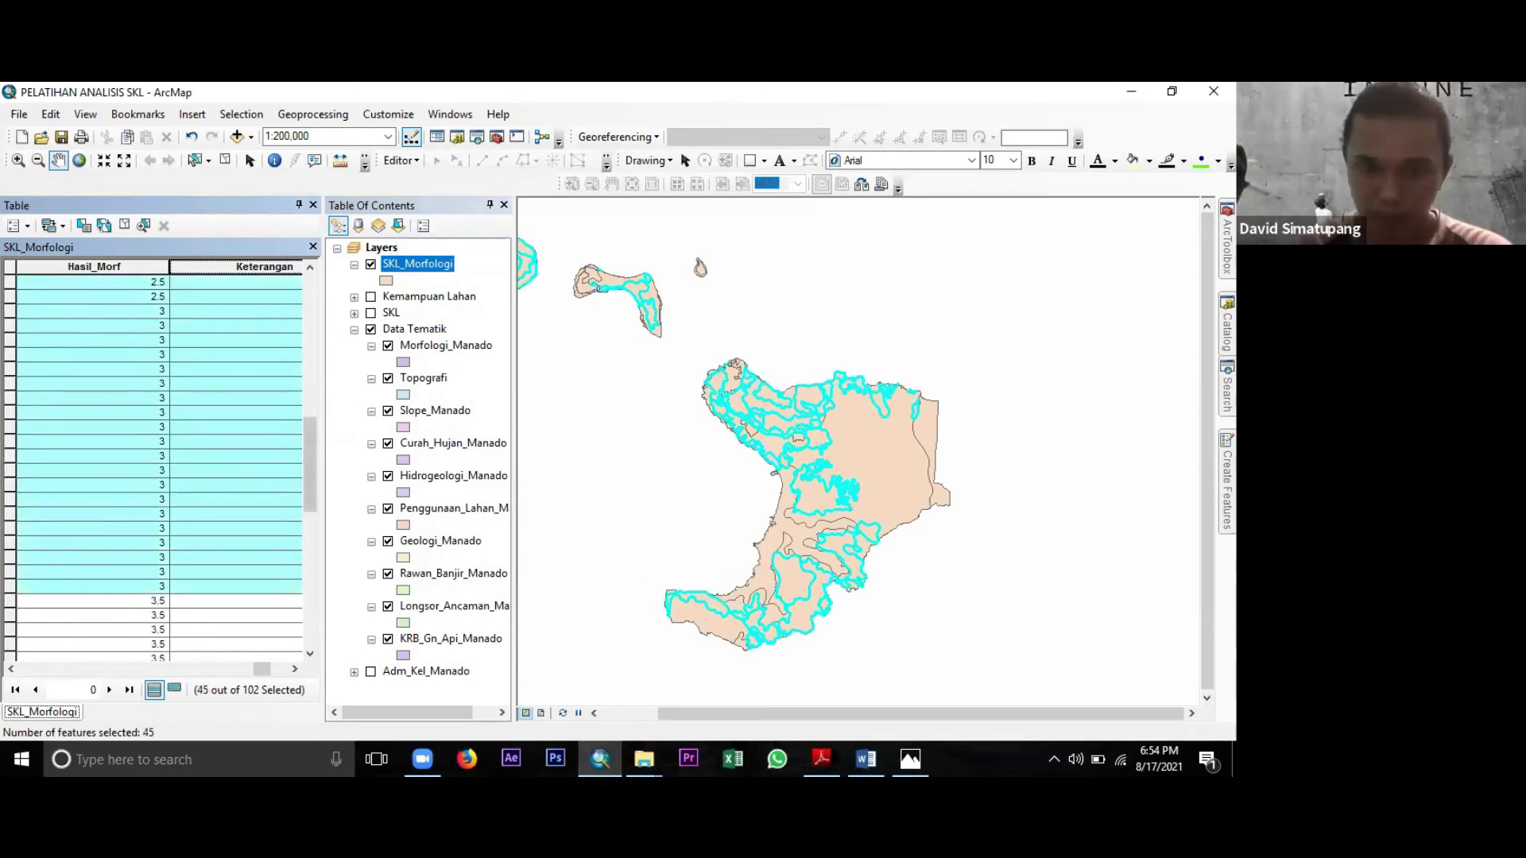
{"action": "left_click", "coordinate": [873, 756]}
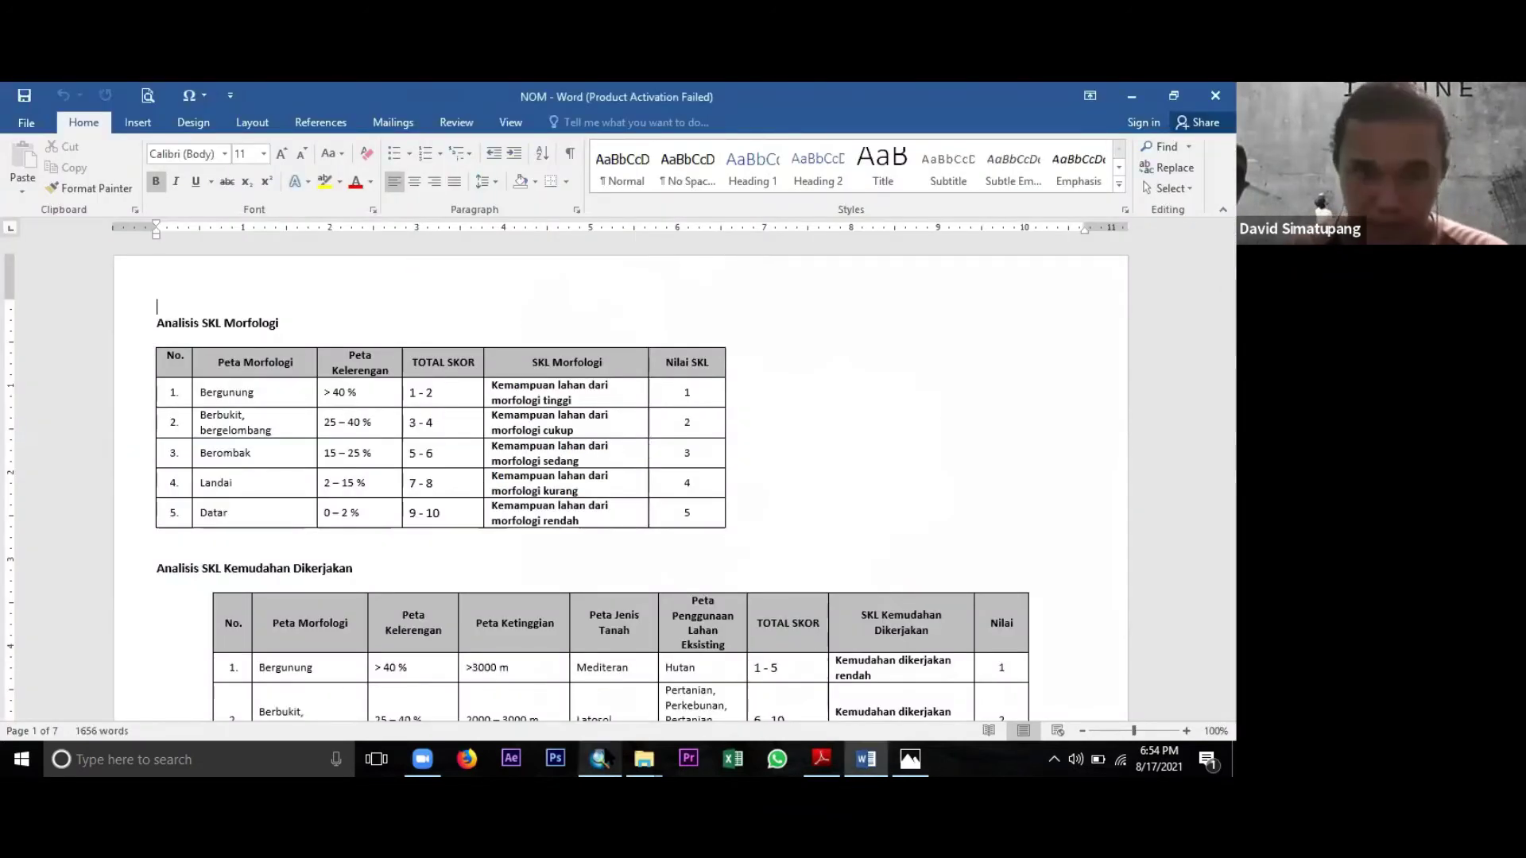
{"action": "mouse_move", "coordinate": [604, 760]}
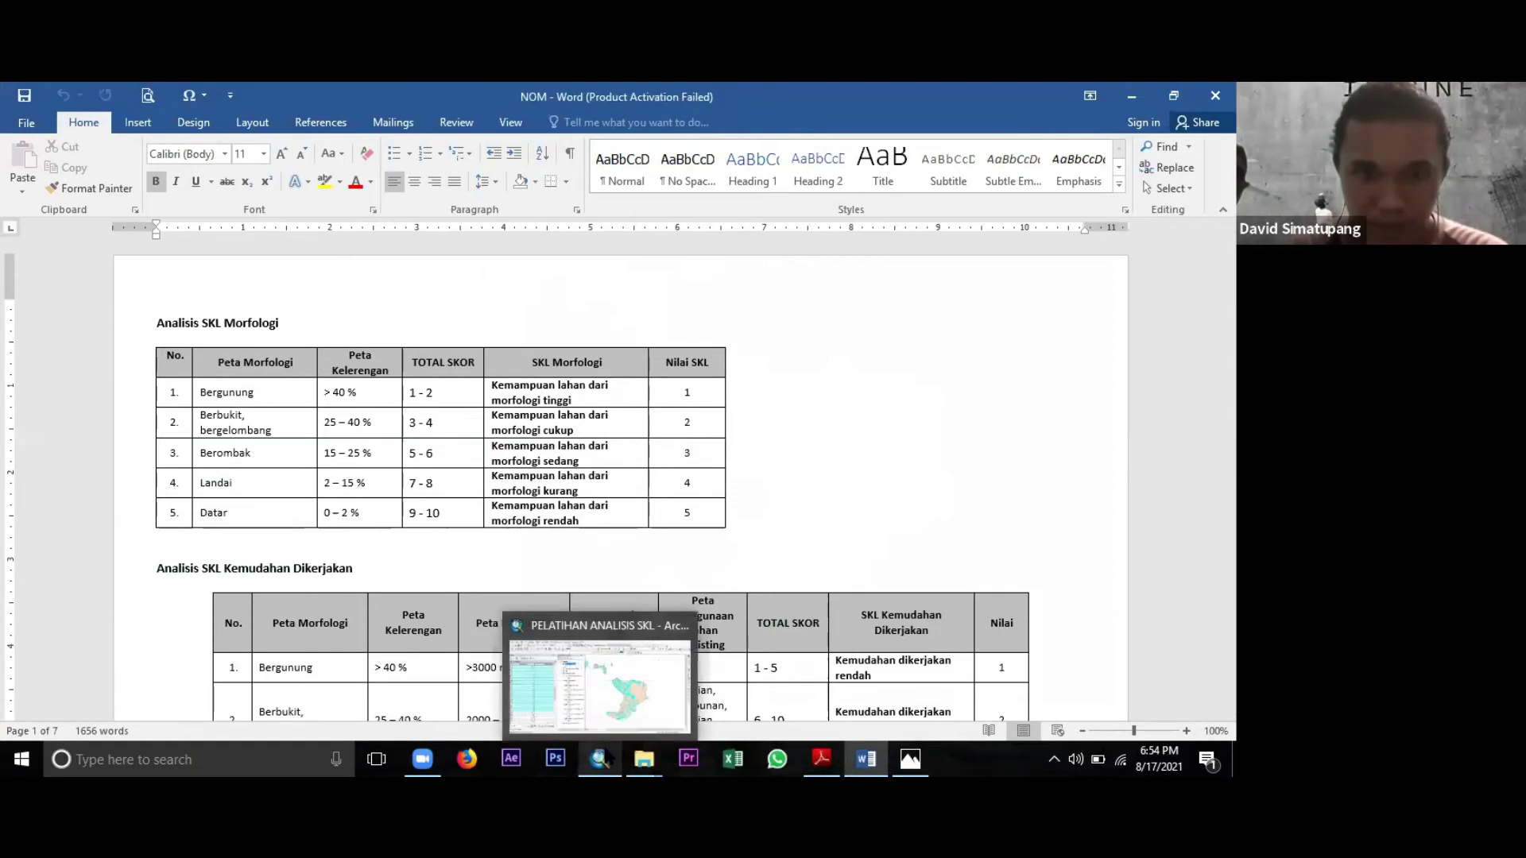
{"action": "key", "text": "alt+Tab"}
{"action": "right_click", "coordinate": [202, 268]}
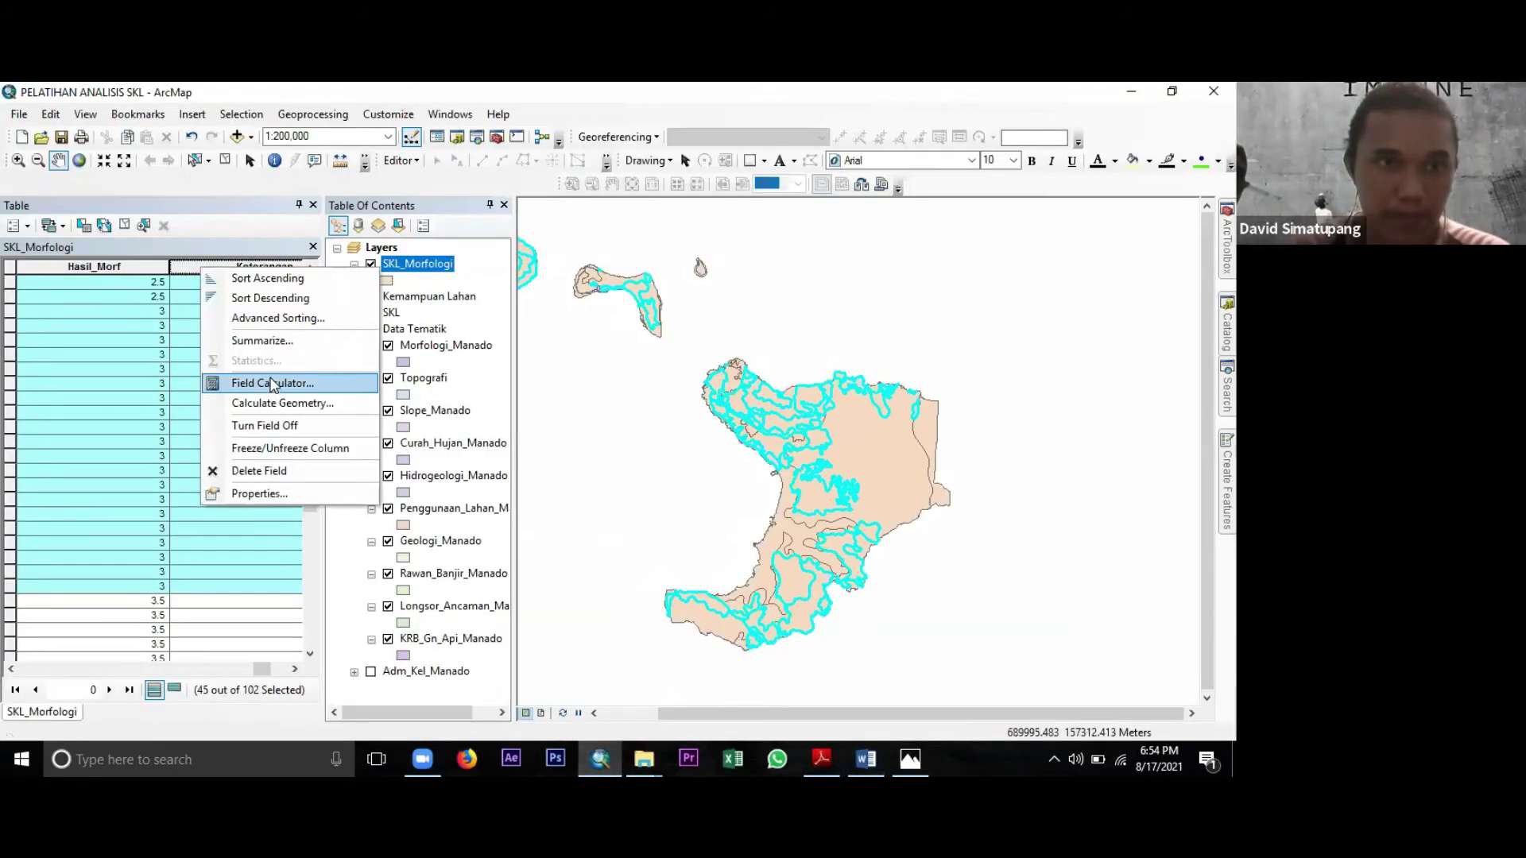
{"action": "left_click", "coordinate": [272, 383]}
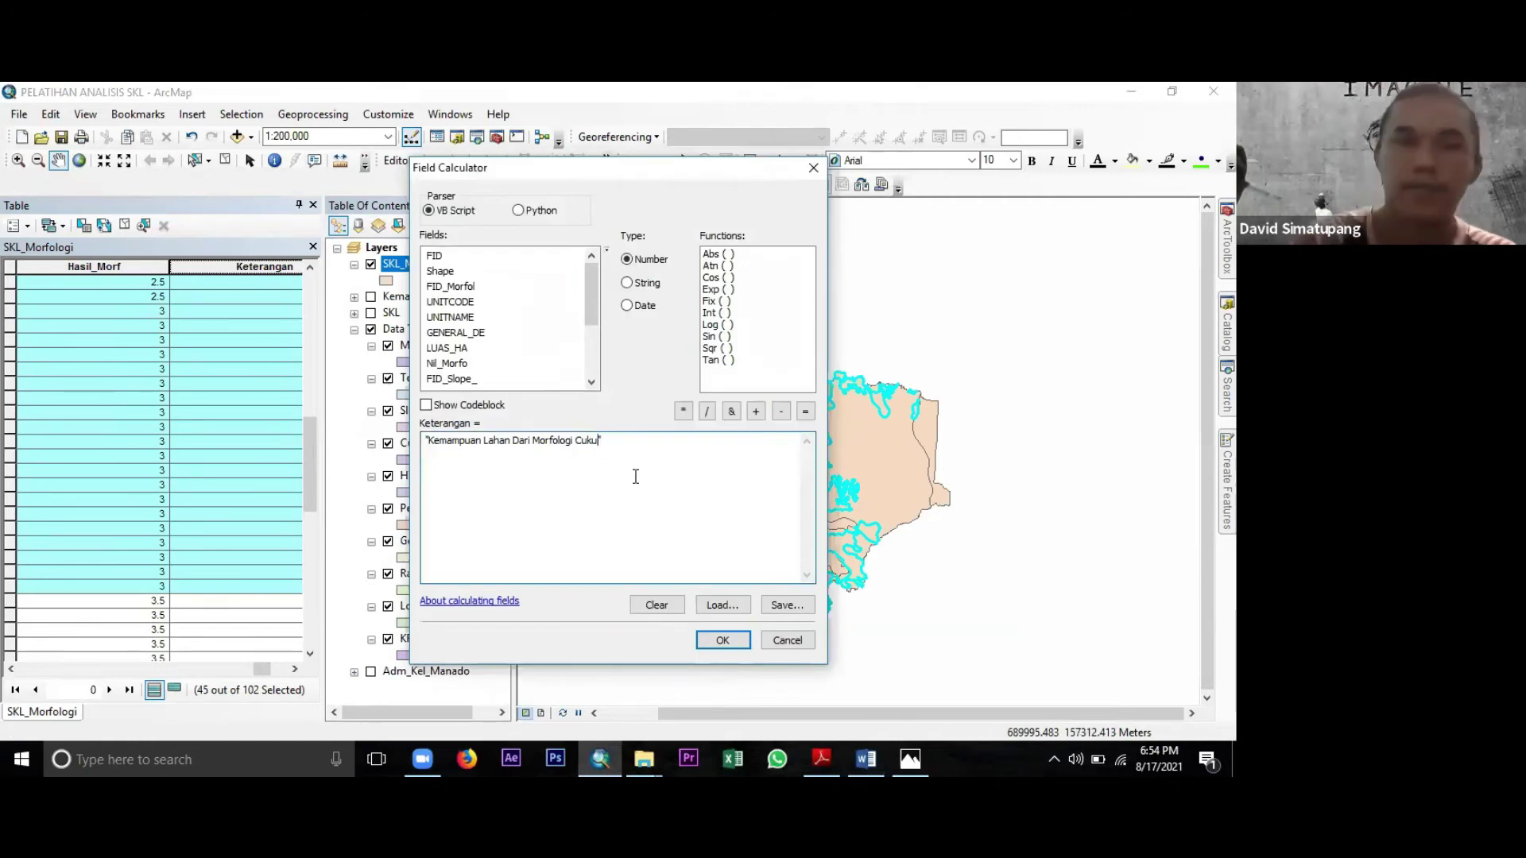
{"action": "type", "text": "edang"}
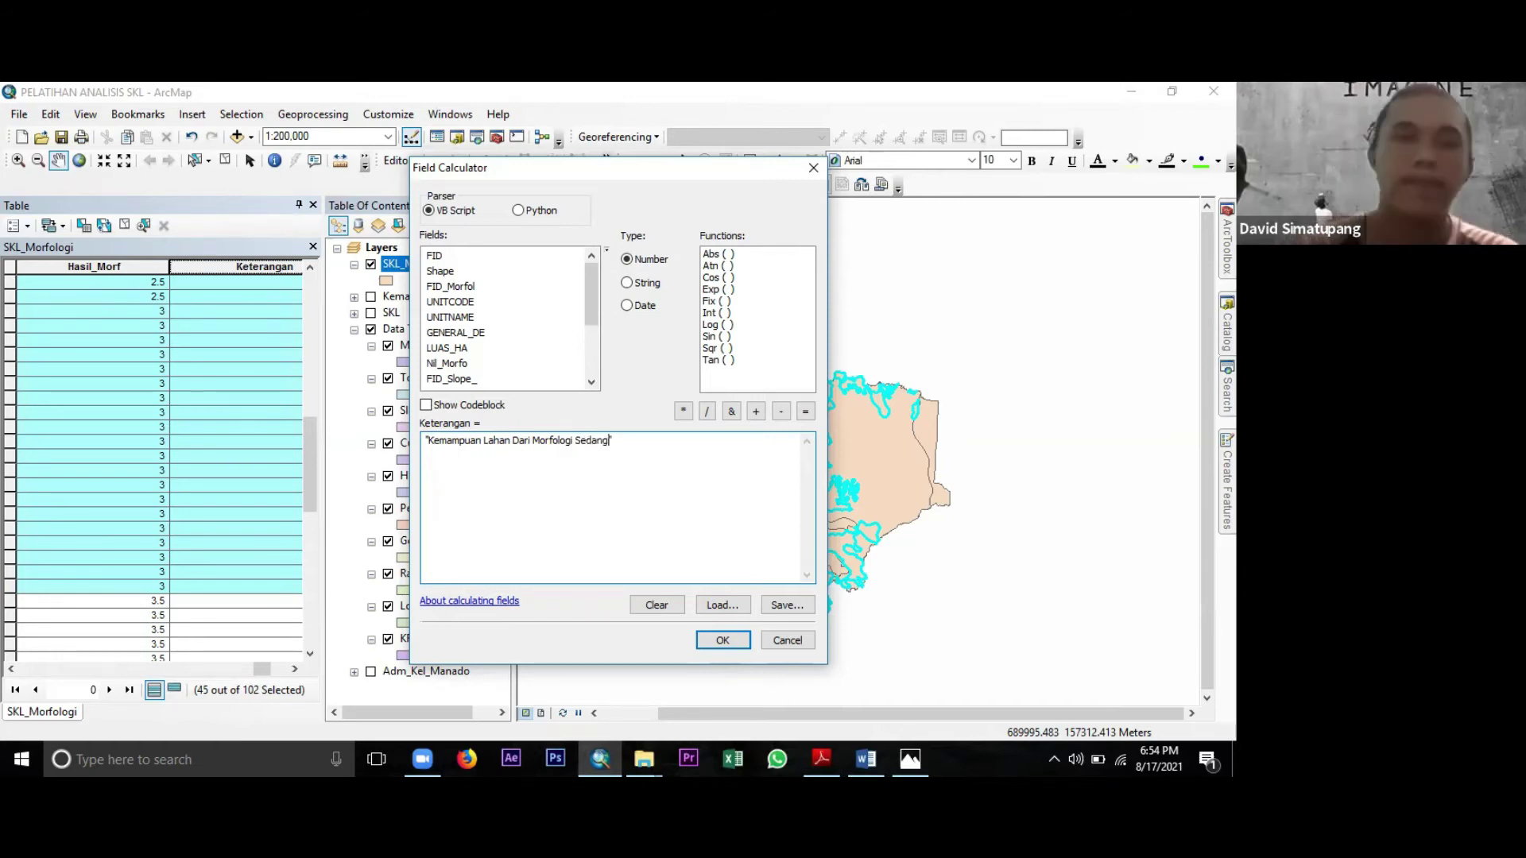
{"action": "left_click", "coordinate": [719, 642]}
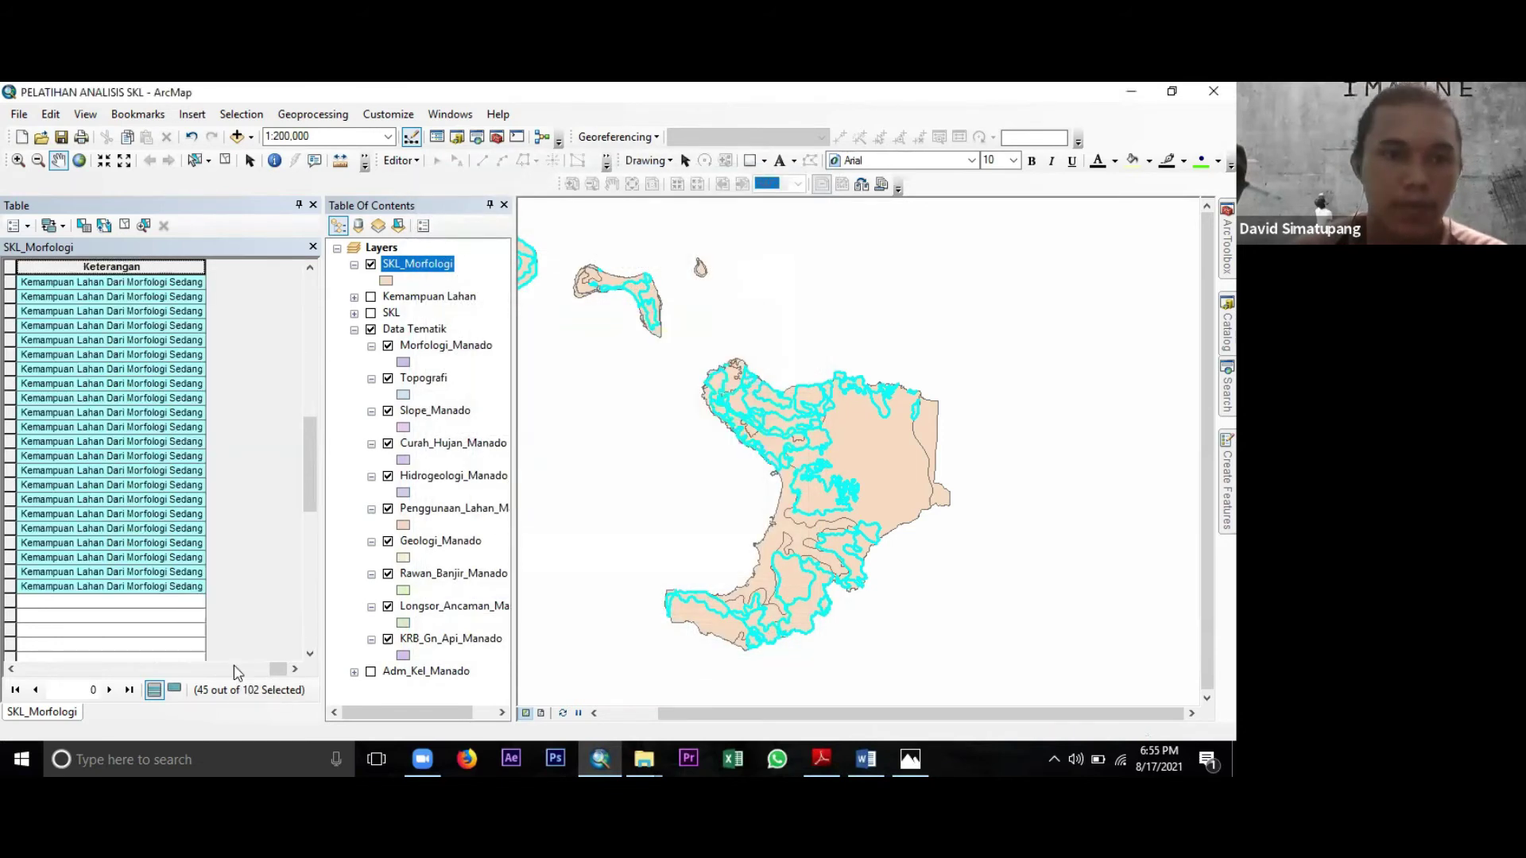
Calculate Keterangan as "Kemampuan Lahan Dari Morfologi Kurang" for the records with Hasil_Morf 3.5 and 4, checking the class in the Word document.
{"action": "left_click", "coordinate": [12, 669]}
{"action": "scroll", "coordinate": [36, 578], "scroll_direction": "down", "scroll_amount": 5}
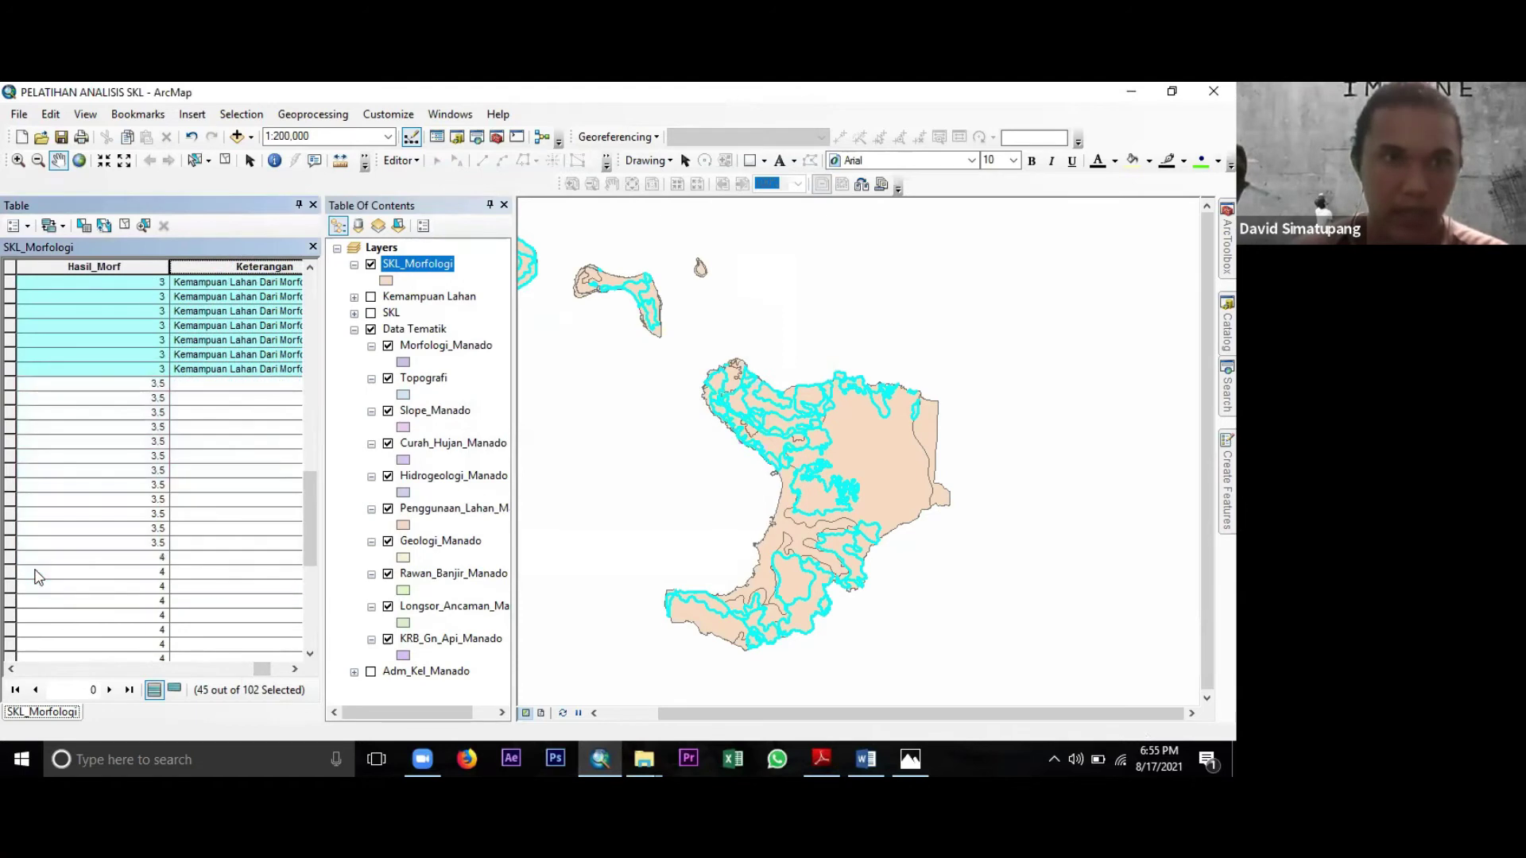
{"action": "scroll", "coordinate": [42, 401], "scroll_direction": "down", "scroll_amount": 1}
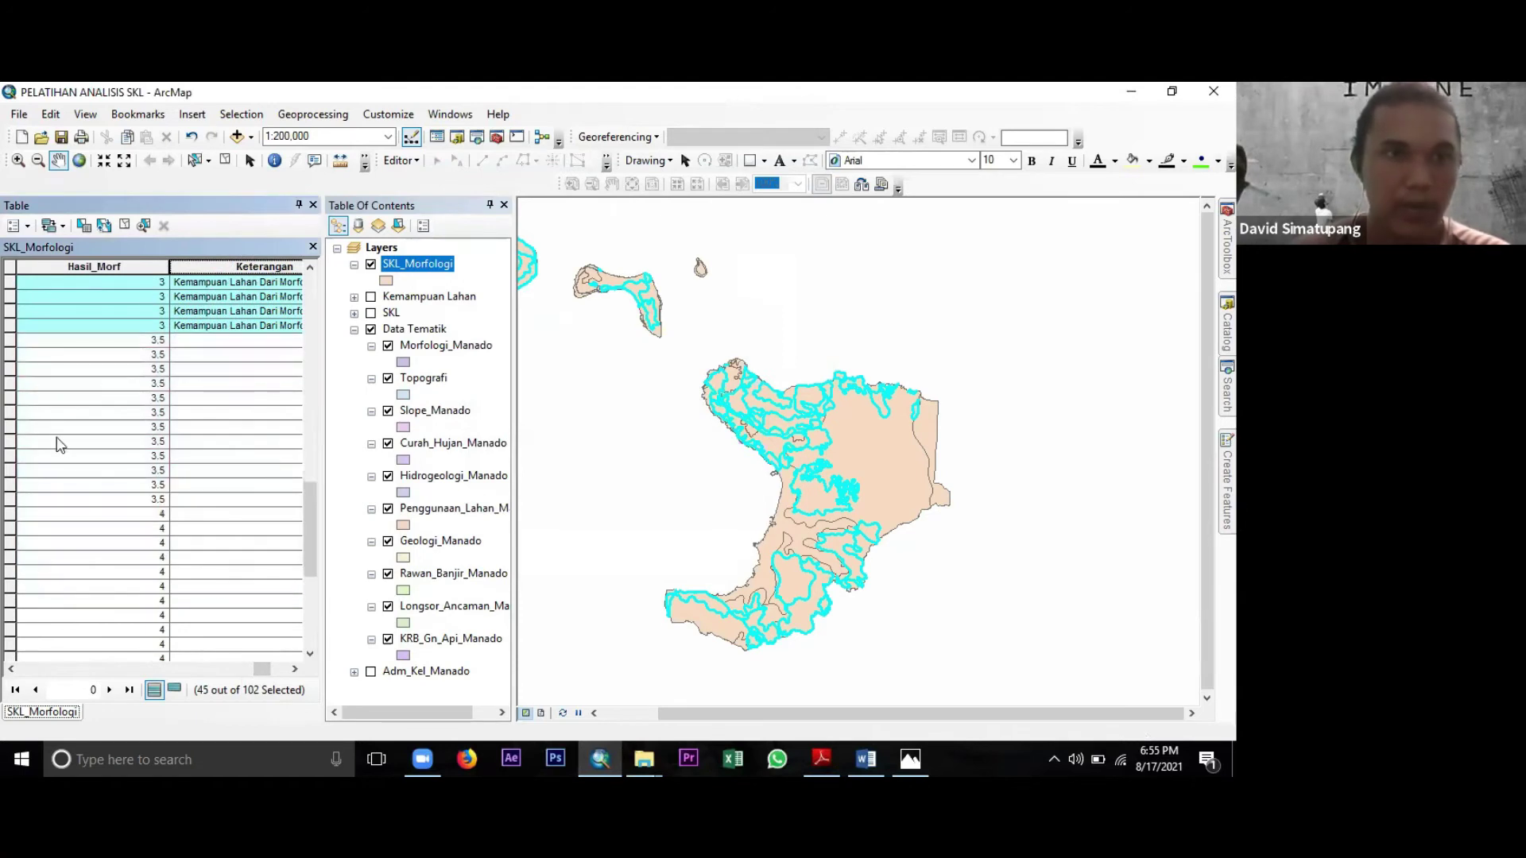
{"action": "left_click", "coordinate": [10, 345]}
{"action": "scroll", "coordinate": [140, 498], "scroll_direction": "down", "scroll_amount": 3}
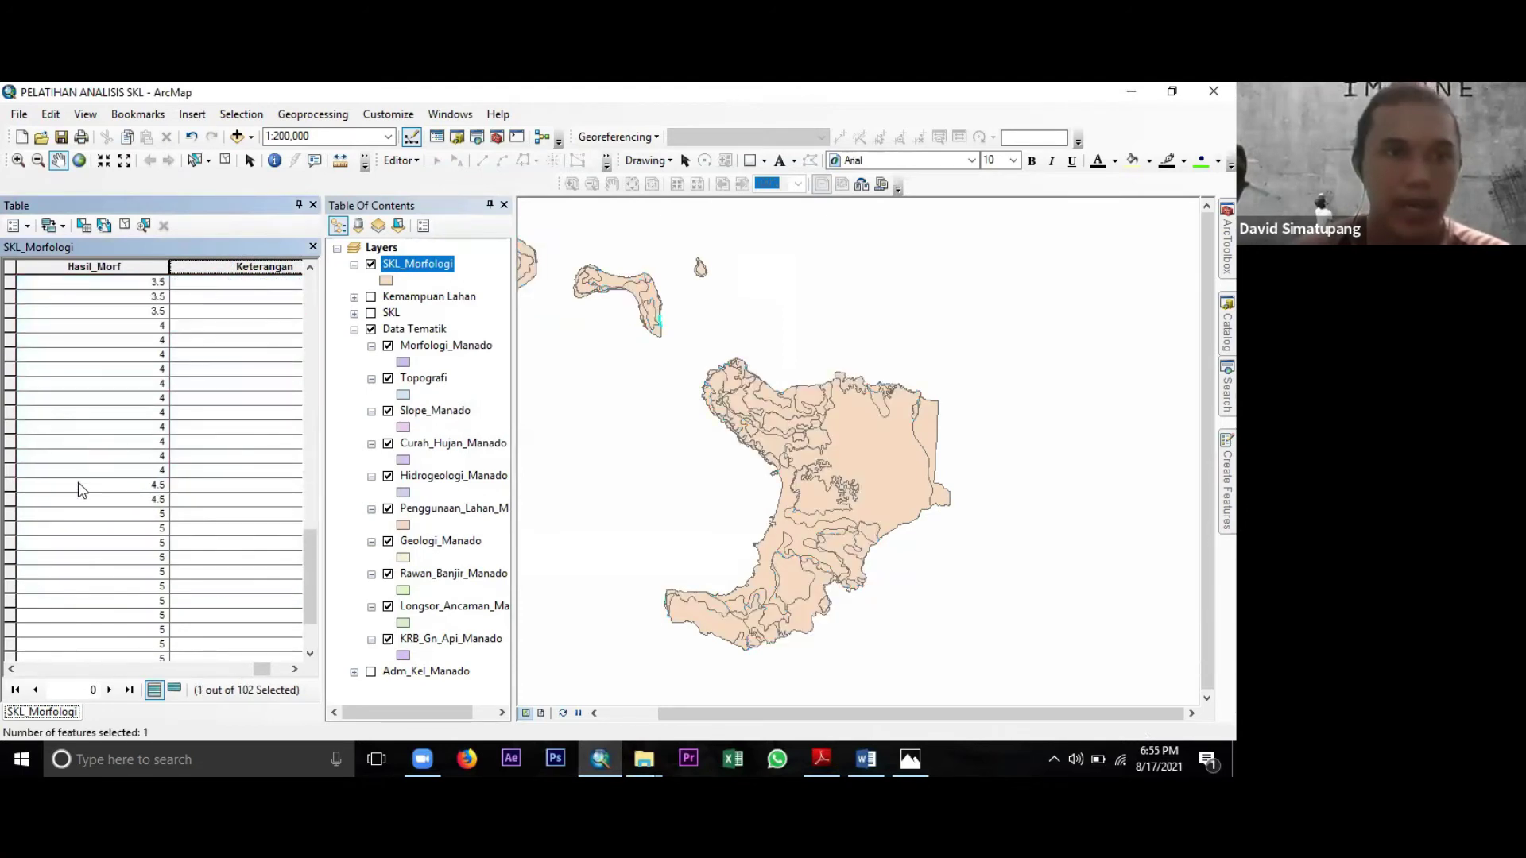
{"action": "left_click", "coordinate": [10, 473], "text": "shift"}
{"action": "scroll", "coordinate": [211, 487], "scroll_direction": "up", "scroll_amount": 4}
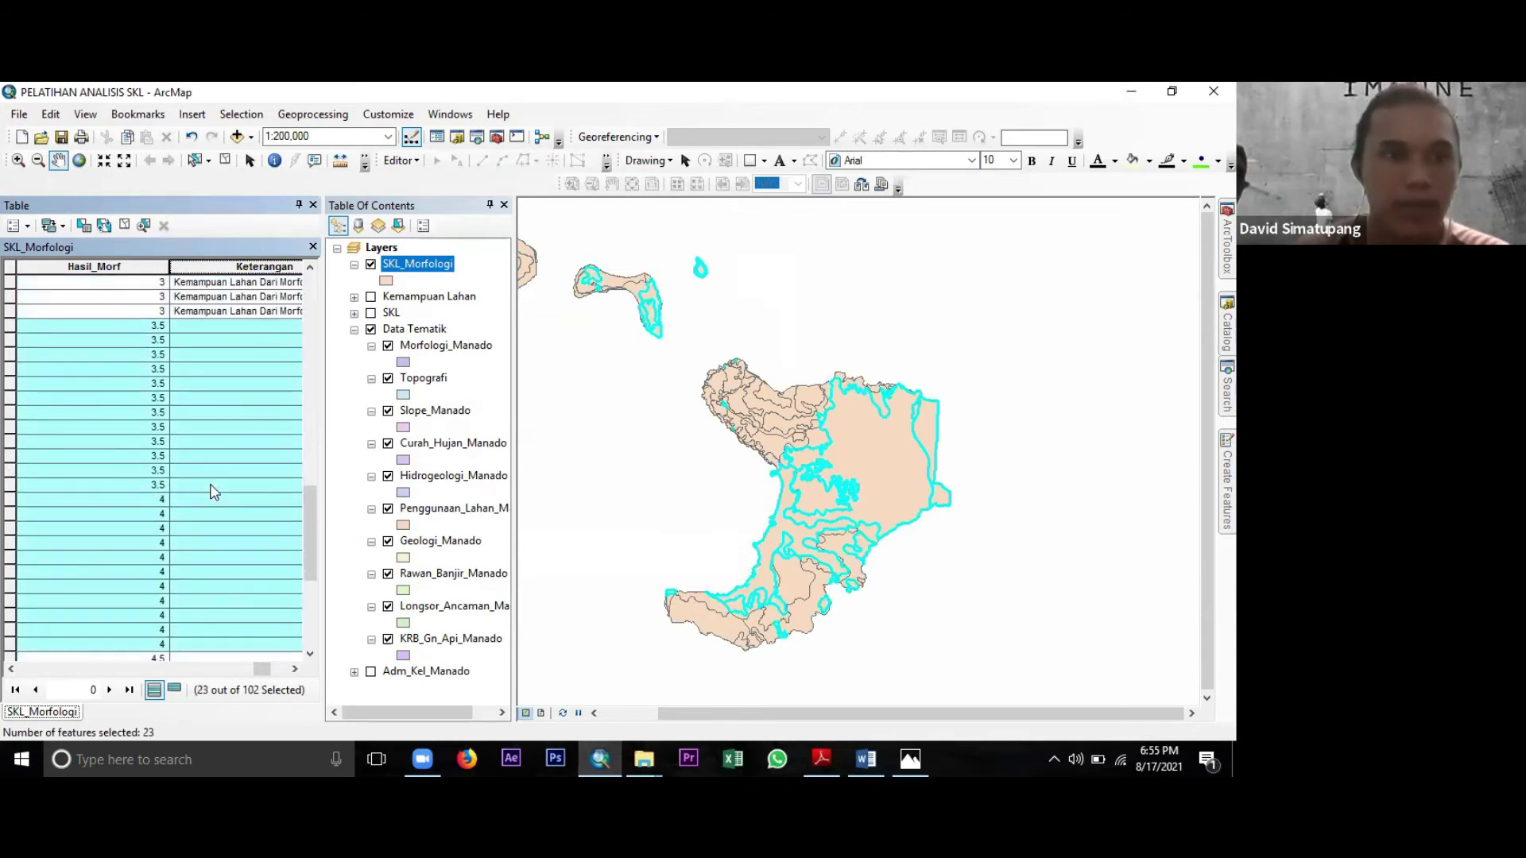
{"action": "scroll", "coordinate": [213, 491], "scroll_direction": "down", "scroll_amount": 1}
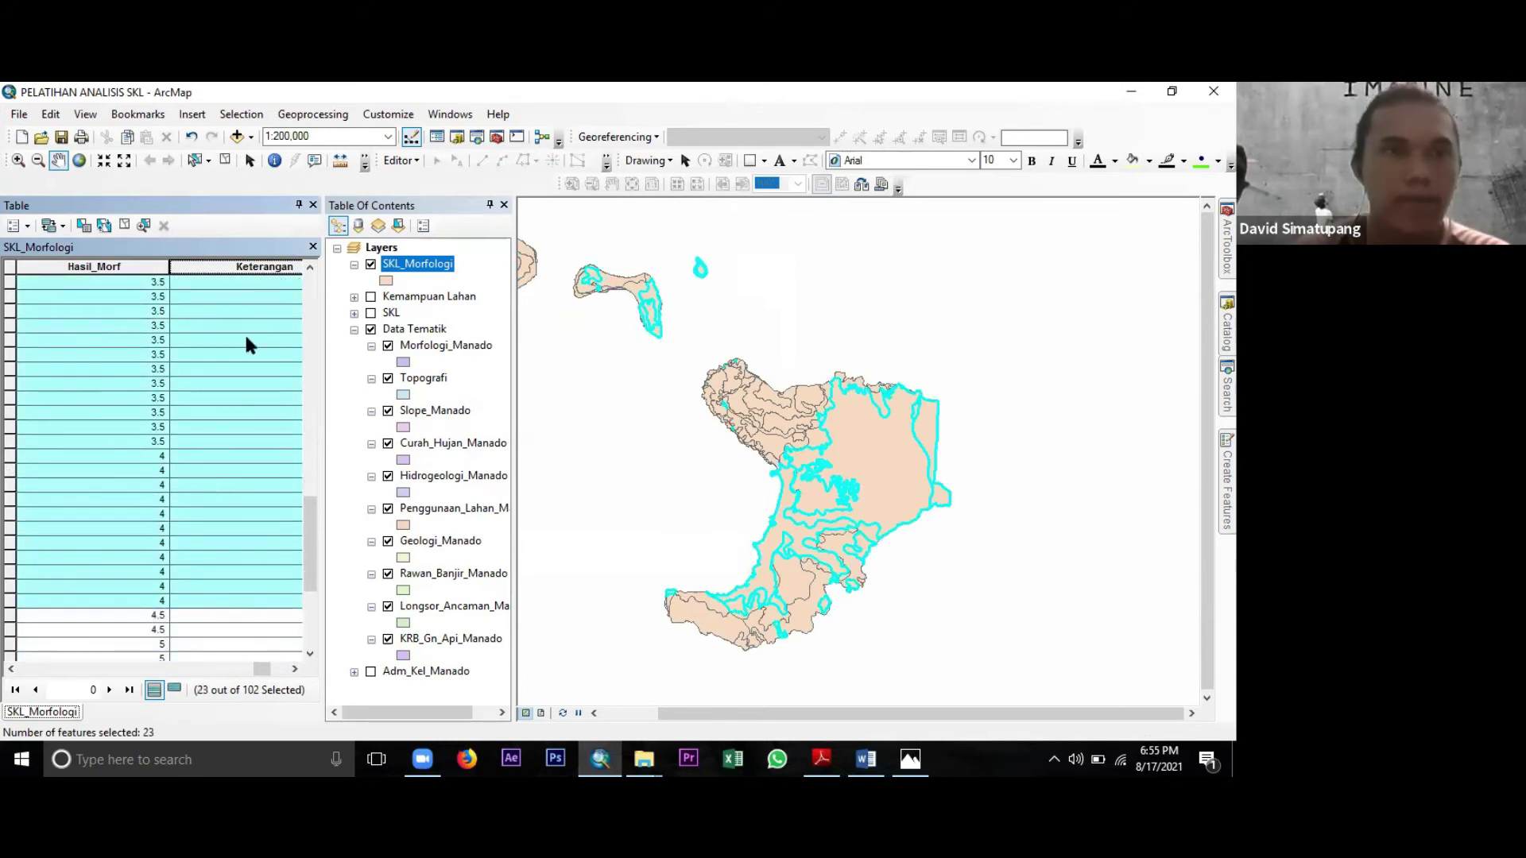
{"action": "right_click", "coordinate": [245, 273]}
{"action": "left_click", "coordinate": [270, 380]}
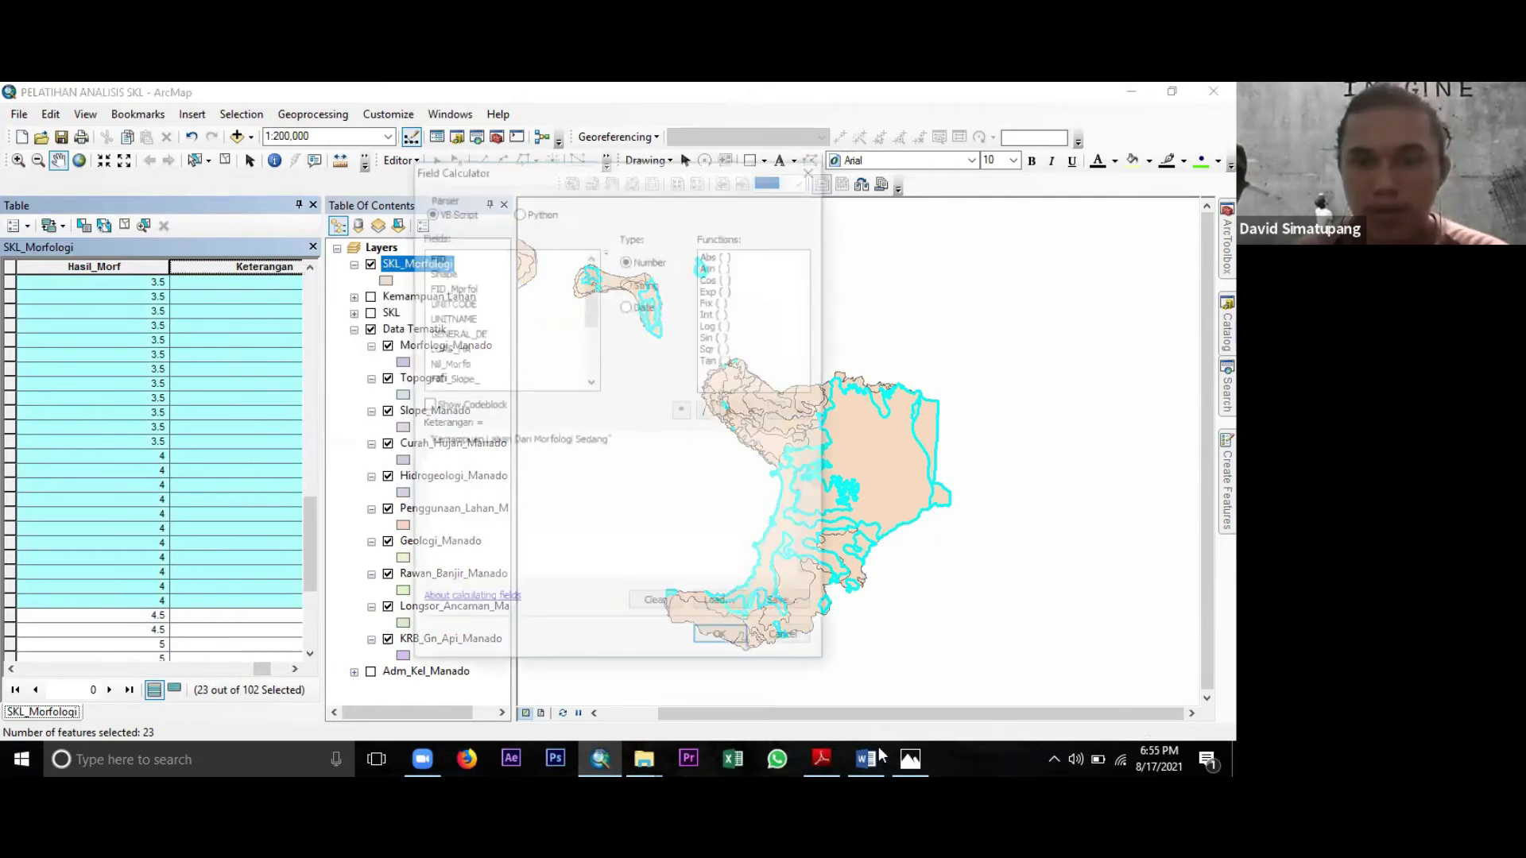
{"action": "key", "text": "alt+Tab"}
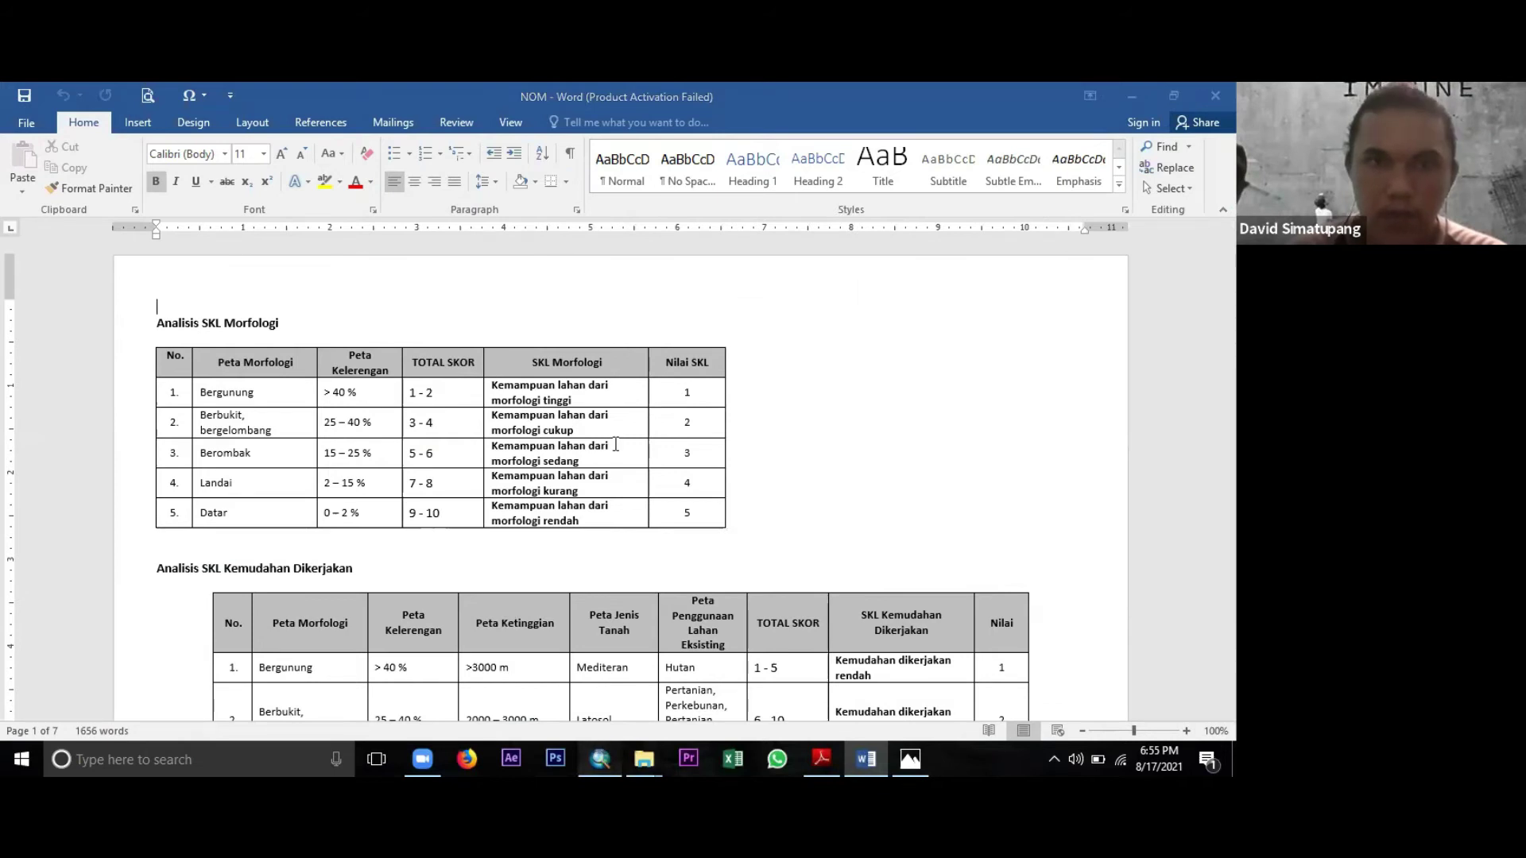
{"action": "key", "text": "alt+Tab"}
{"action": "key", "text": "BackSpace"}
{"action": "key", "text": "BackSpace"}
{"action": "key", "text": "BackSpace"}
{"action": "key", "text": "BackSpace"}
{"action": "key", "text": "BackSpace"}
{"action": "key", "text": "BackSpace"}
{"action": "type", "text": "Kurang\""}
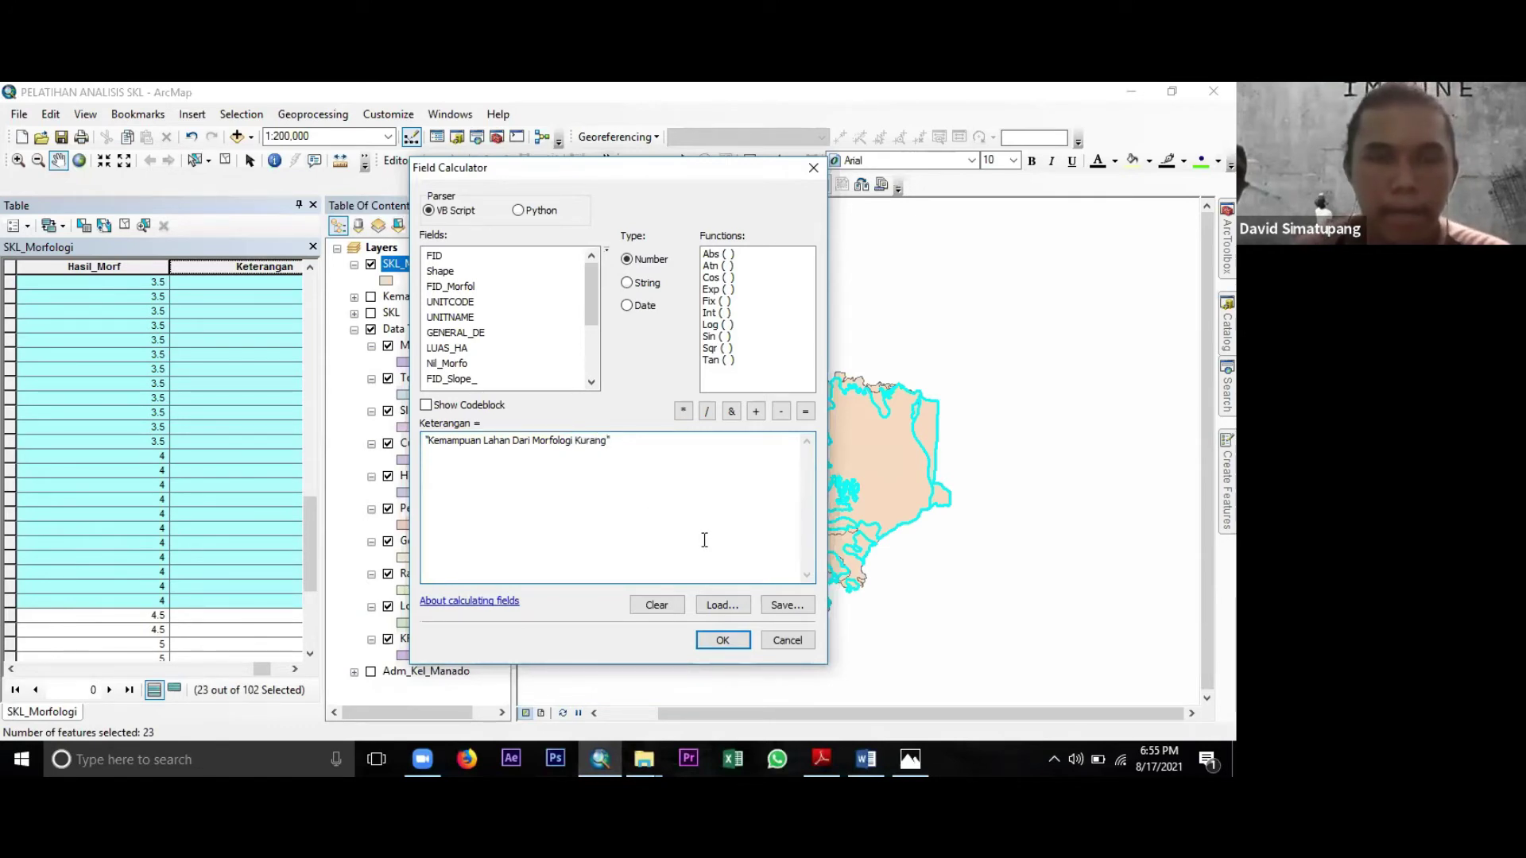
{"action": "left_click", "coordinate": [722, 641]}
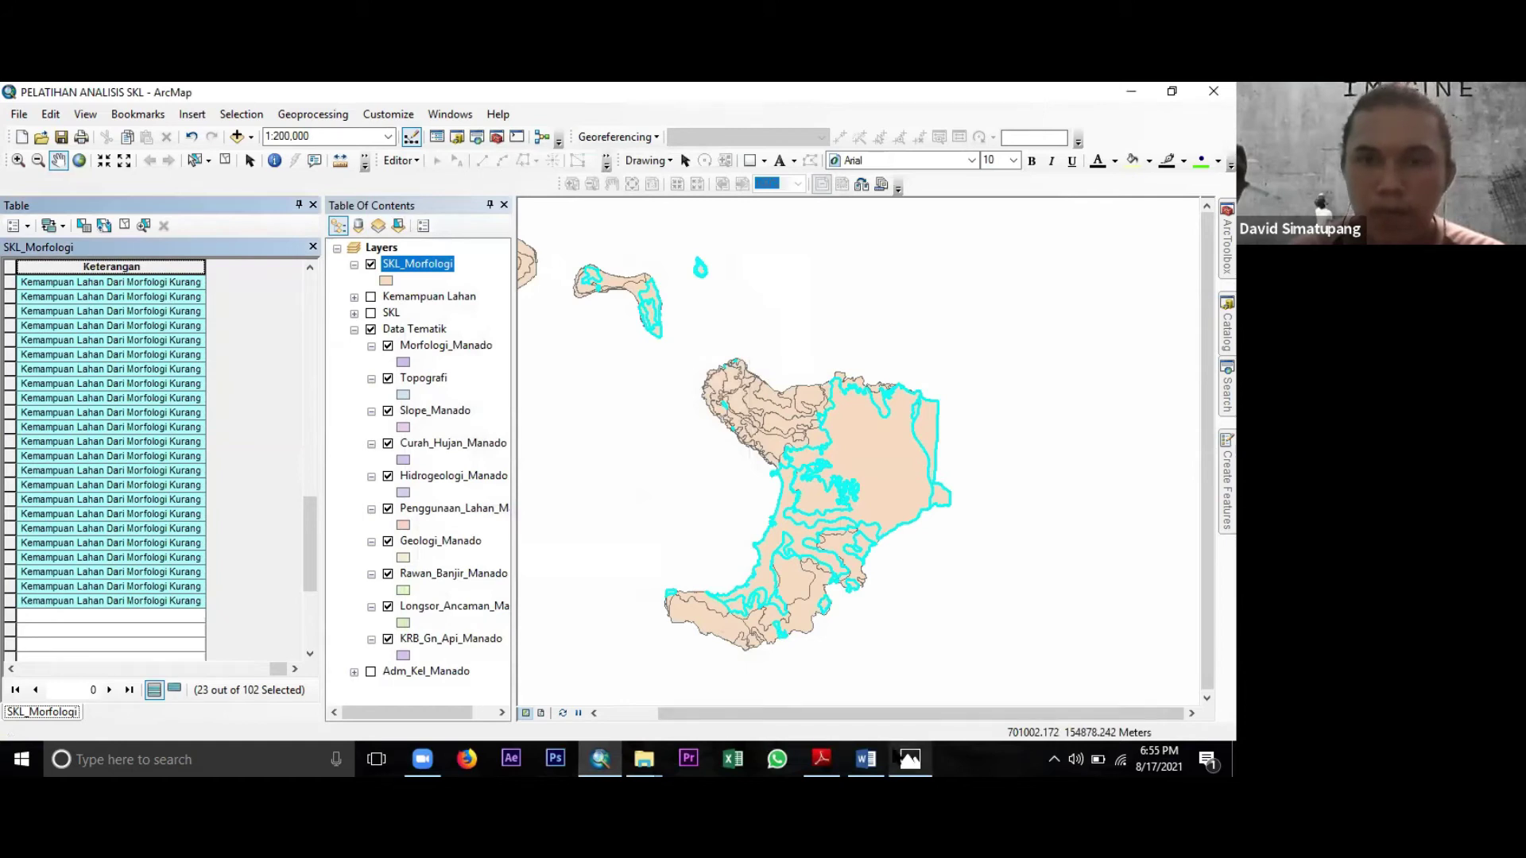
Calculate Keterangan as "Kemampuan Lahan Dari Morfologi Rendah" for the records with Hasil_Morf 4.5 and 5, checking the class in the Word document.
{"action": "left_click", "coordinate": [862, 757]}
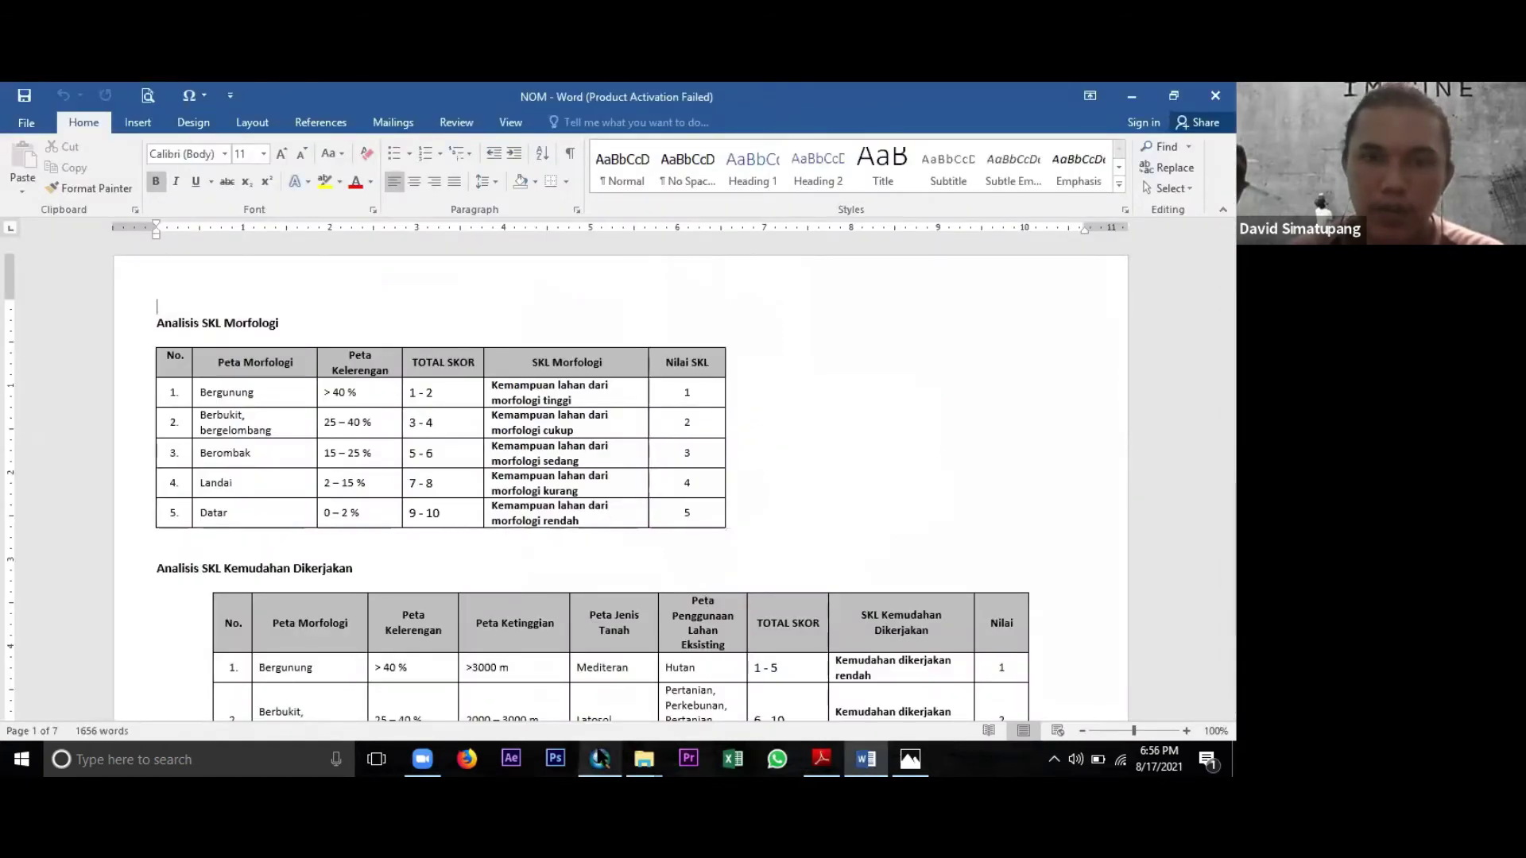
{"action": "key", "text": "alt+Tab"}
{"action": "scroll", "coordinate": [239, 676], "scroll_direction": "down", "scroll_amount": 5}
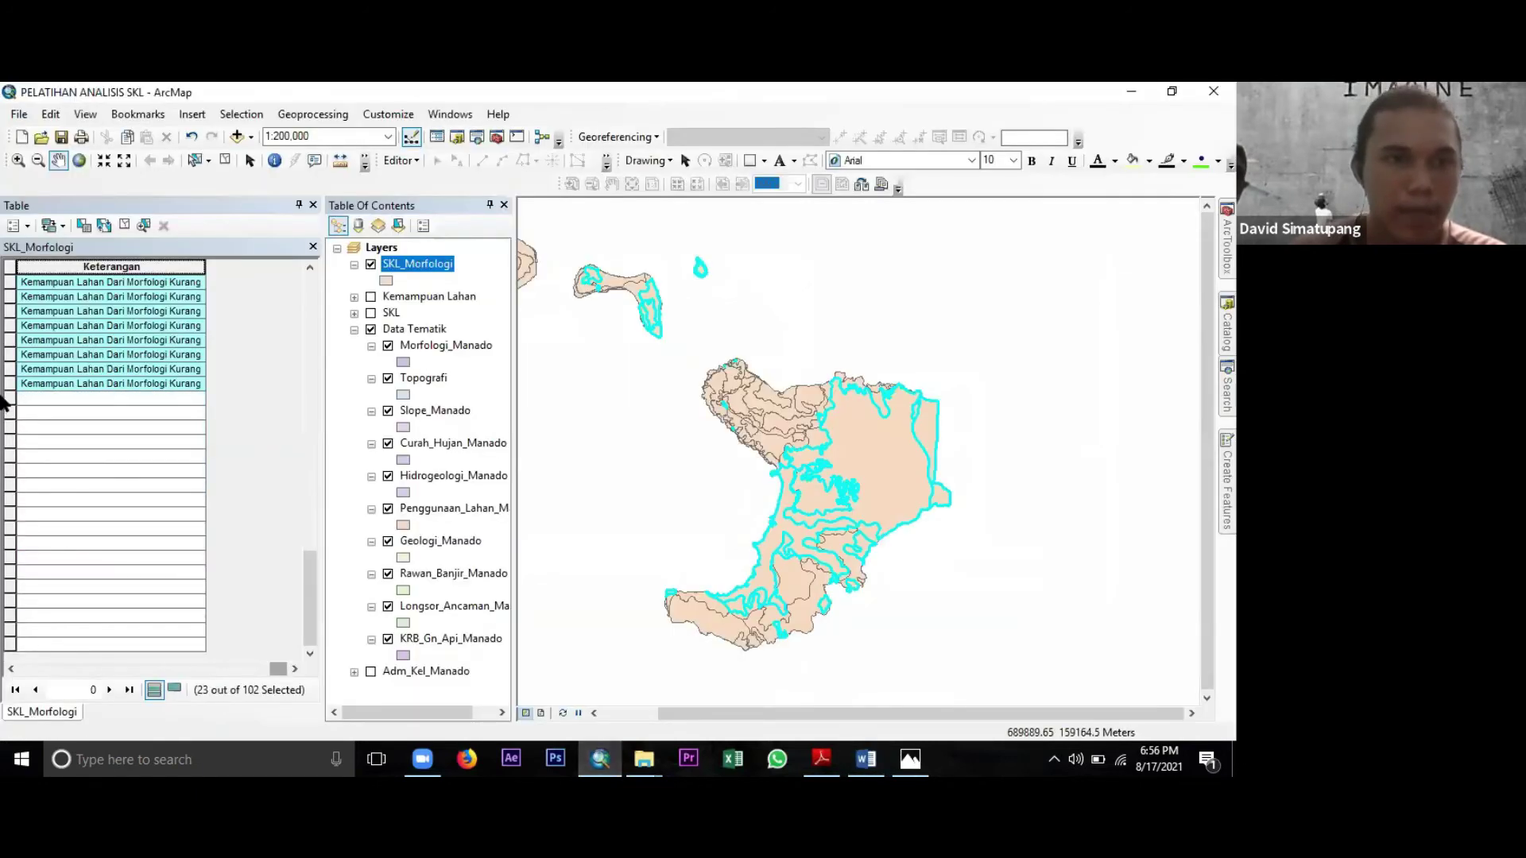
{"action": "left_click", "coordinate": [8, 400]}
{"action": "left_click", "coordinate": [14, 669]}
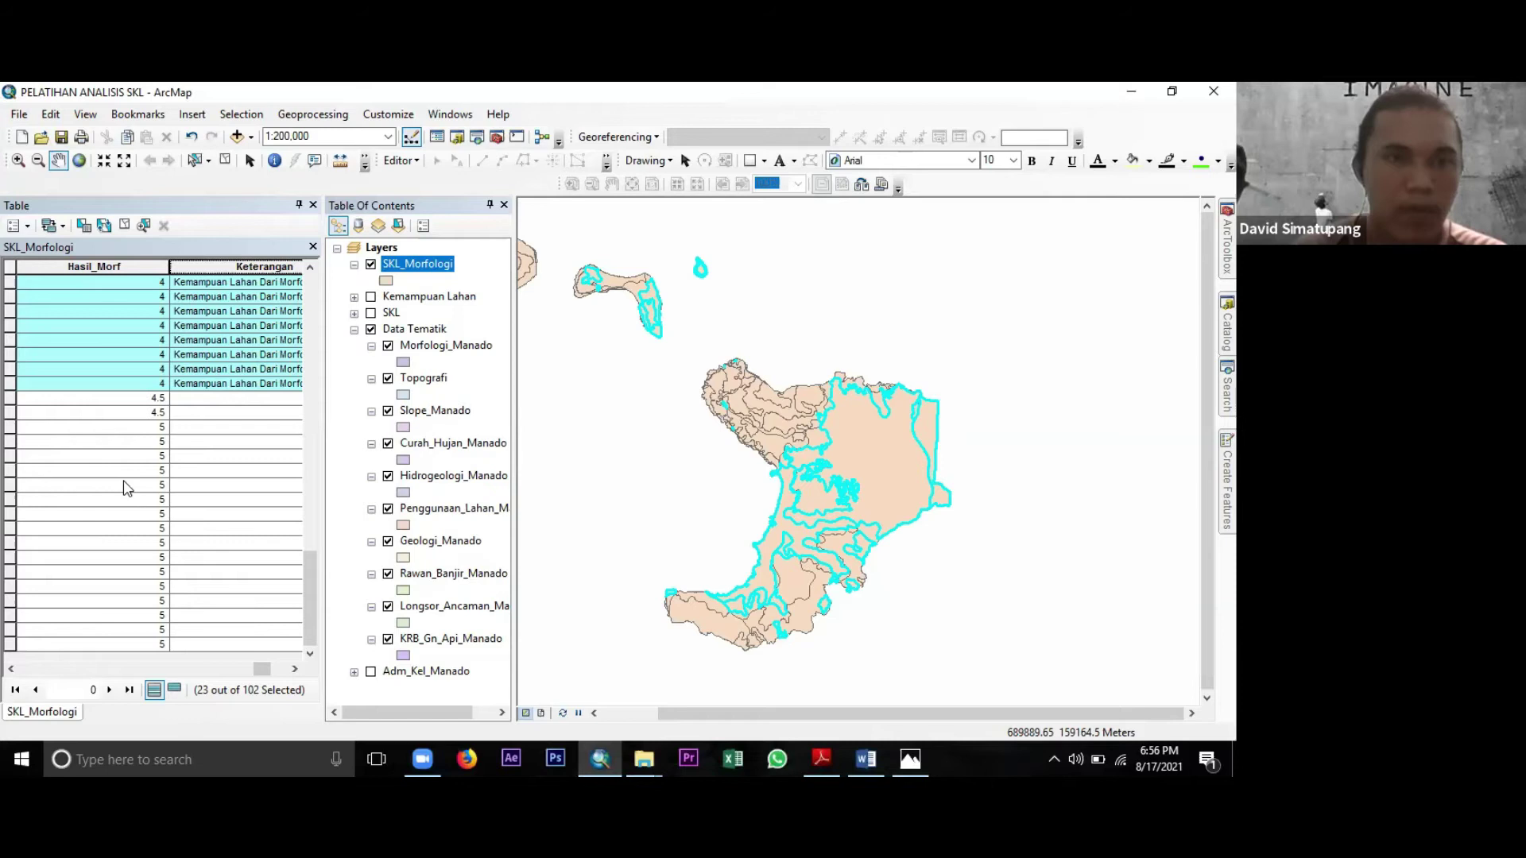
{"action": "left_click_drag", "start_coordinate": [123, 486], "coordinate": [127, 645]}
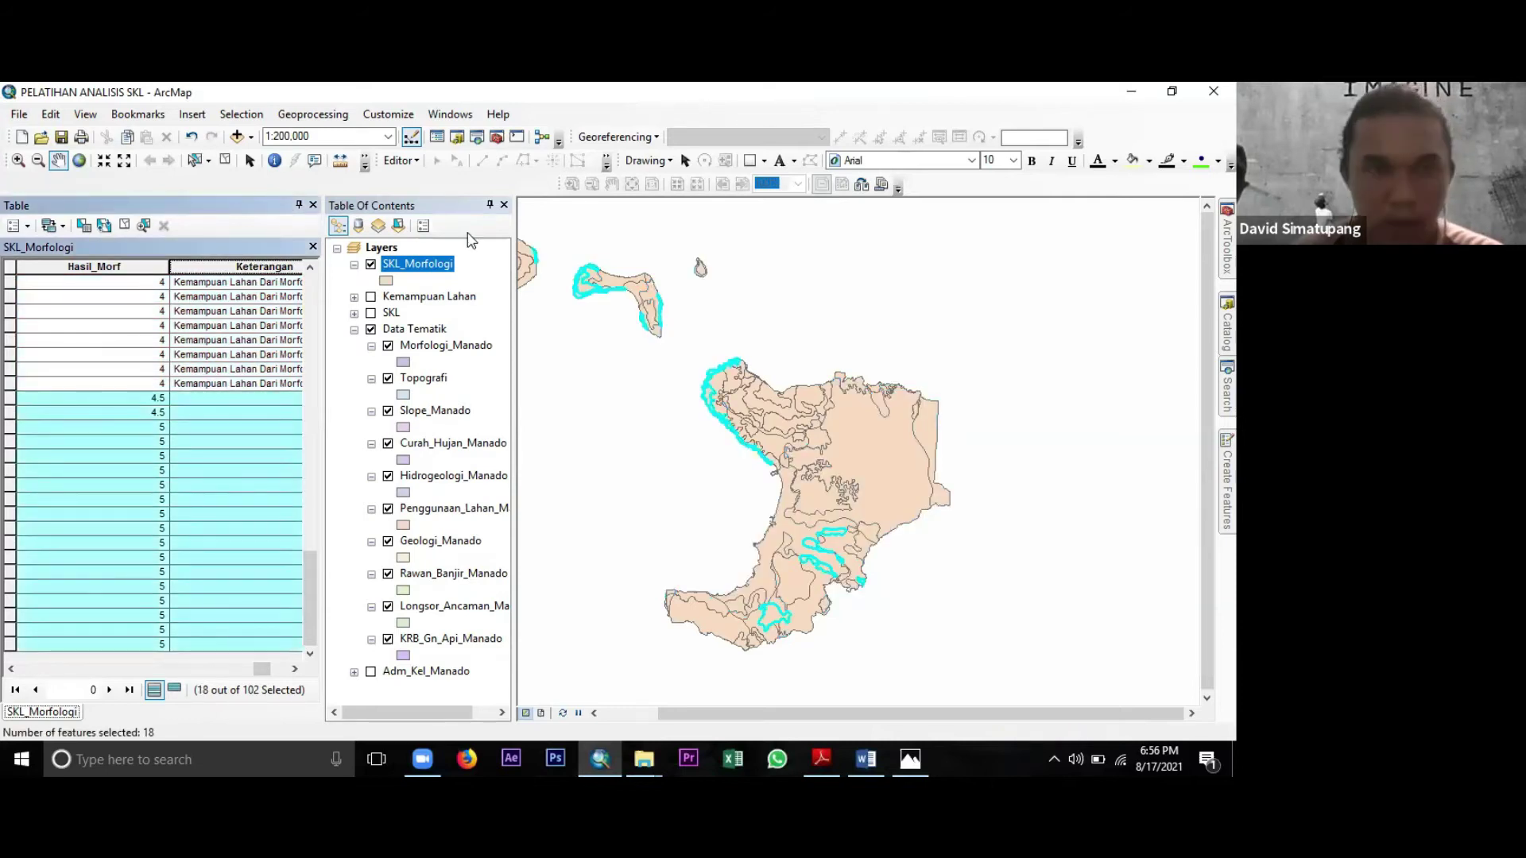
{"action": "right_click", "coordinate": [248, 268]}
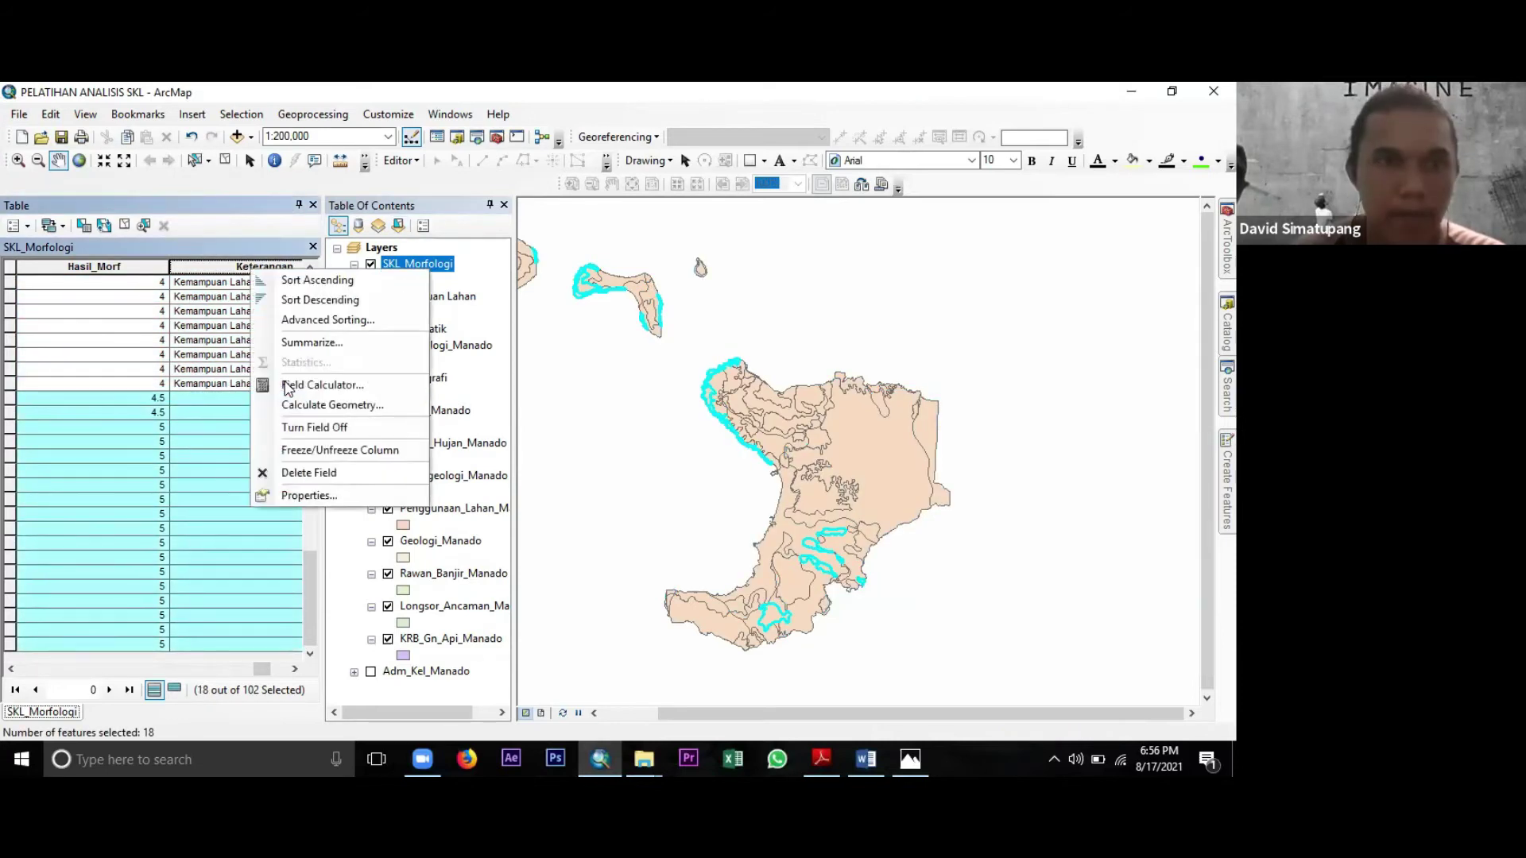
{"action": "left_click", "coordinate": [470, 460]}
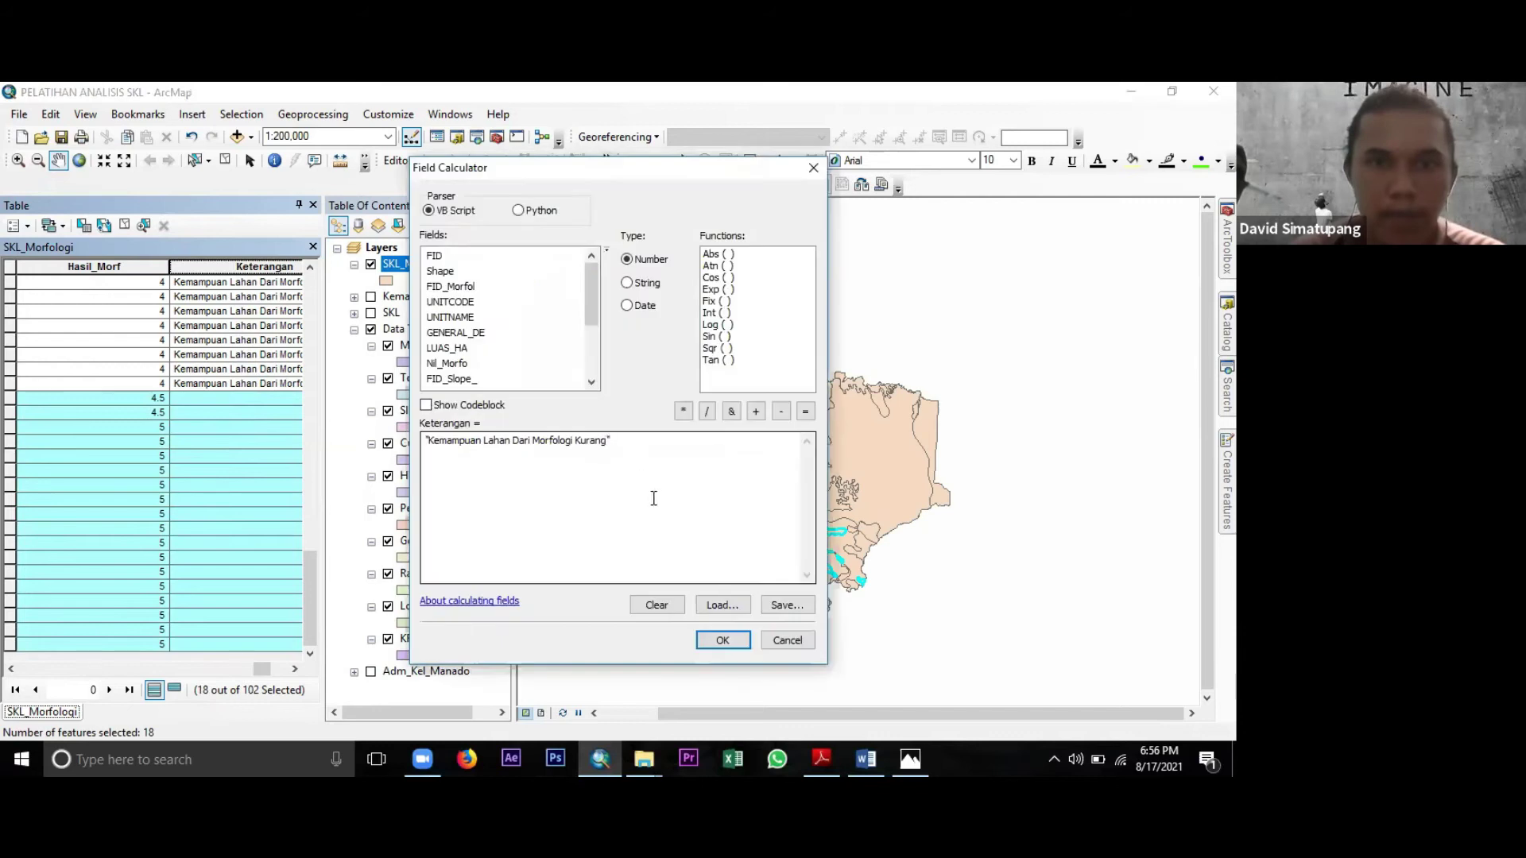
{"action": "key", "text": "BackSpace"}
{"action": "key", "text": "BackSpace"}
{"action": "key", "text": "BackSpace"}
{"action": "key", "text": "BackSpace"}
{"action": "key", "text": "BackSpace"}
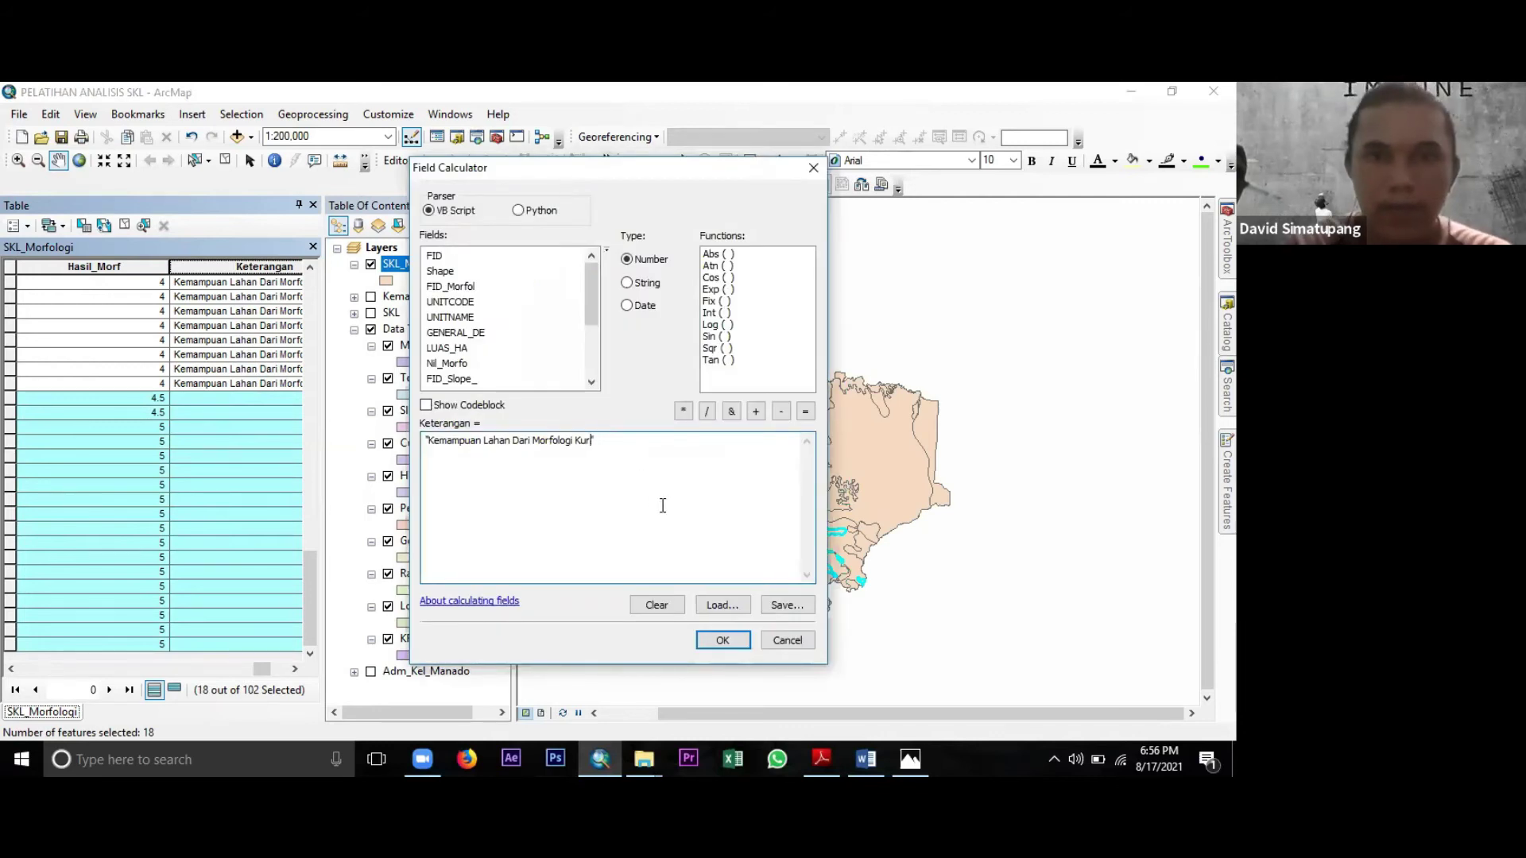
{"action": "key", "text": "BackSpace"}
{"action": "type", "text": "Rendah"}
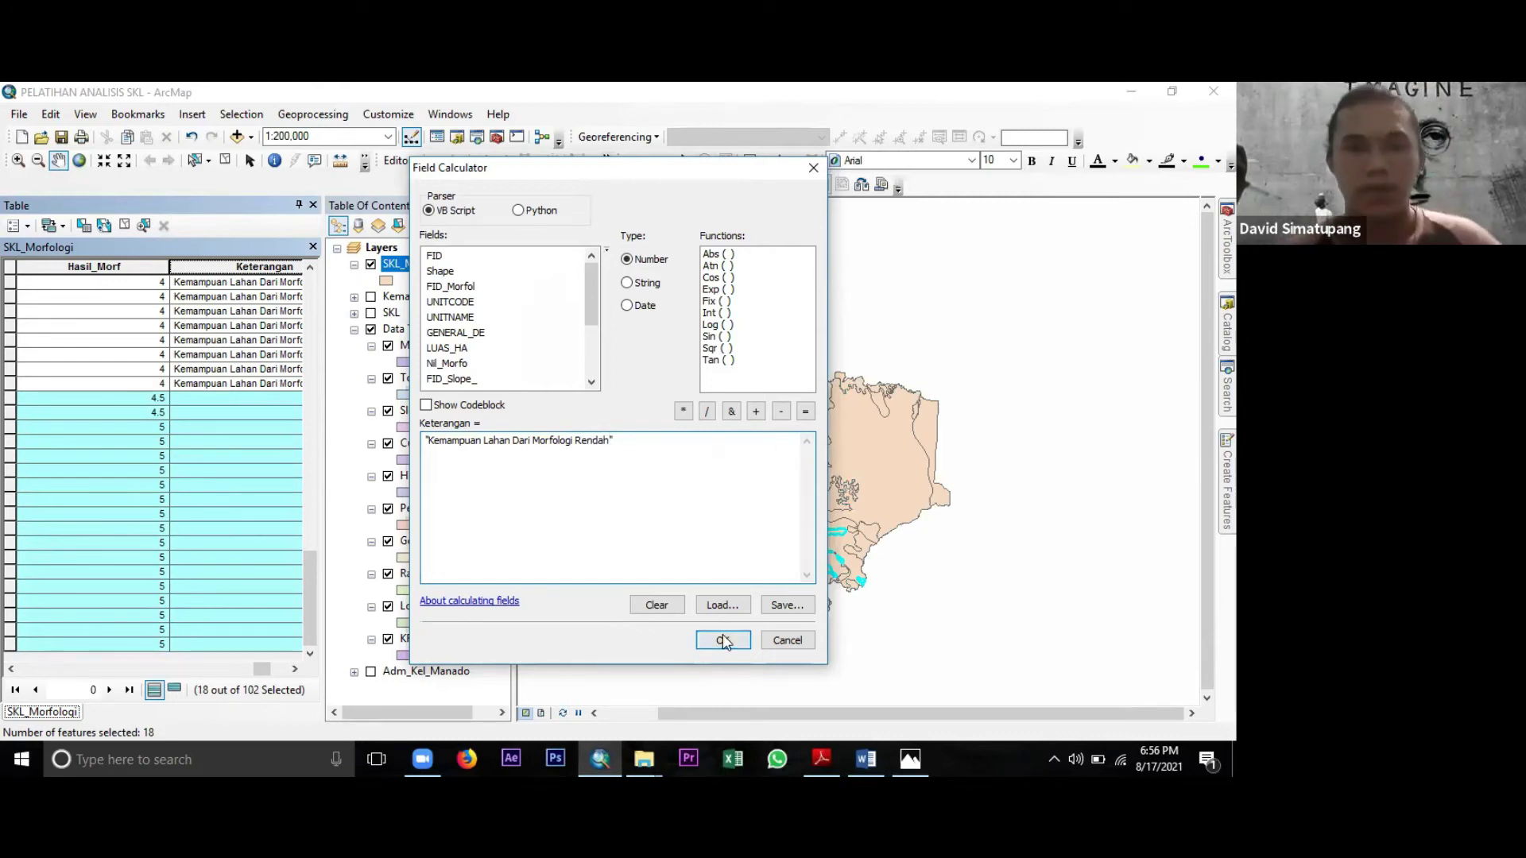
{"action": "left_click", "coordinate": [737, 636]}
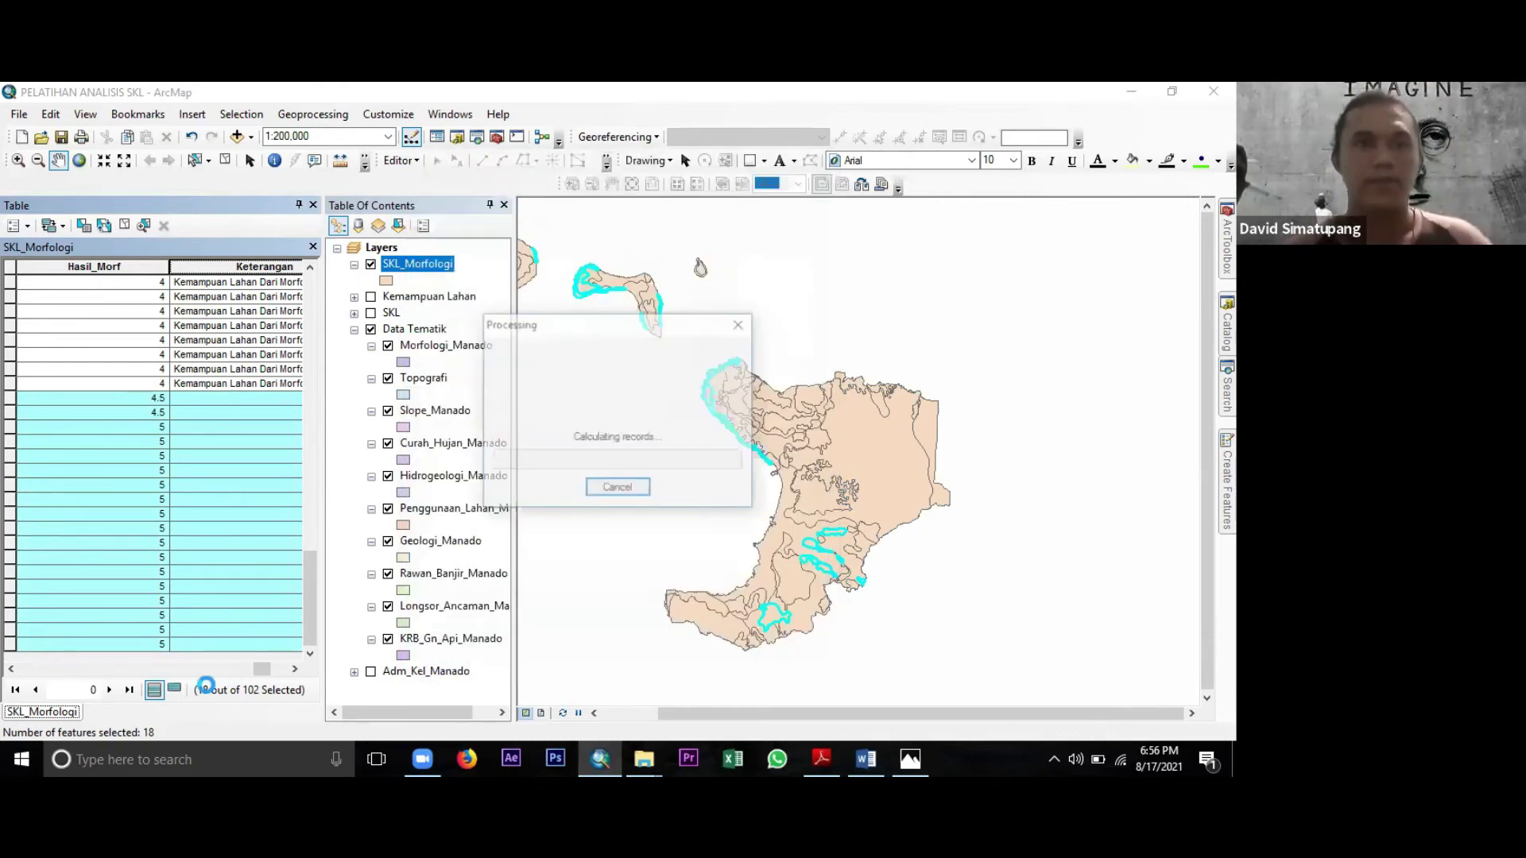
{"action": "left_click", "coordinate": [295, 669]}
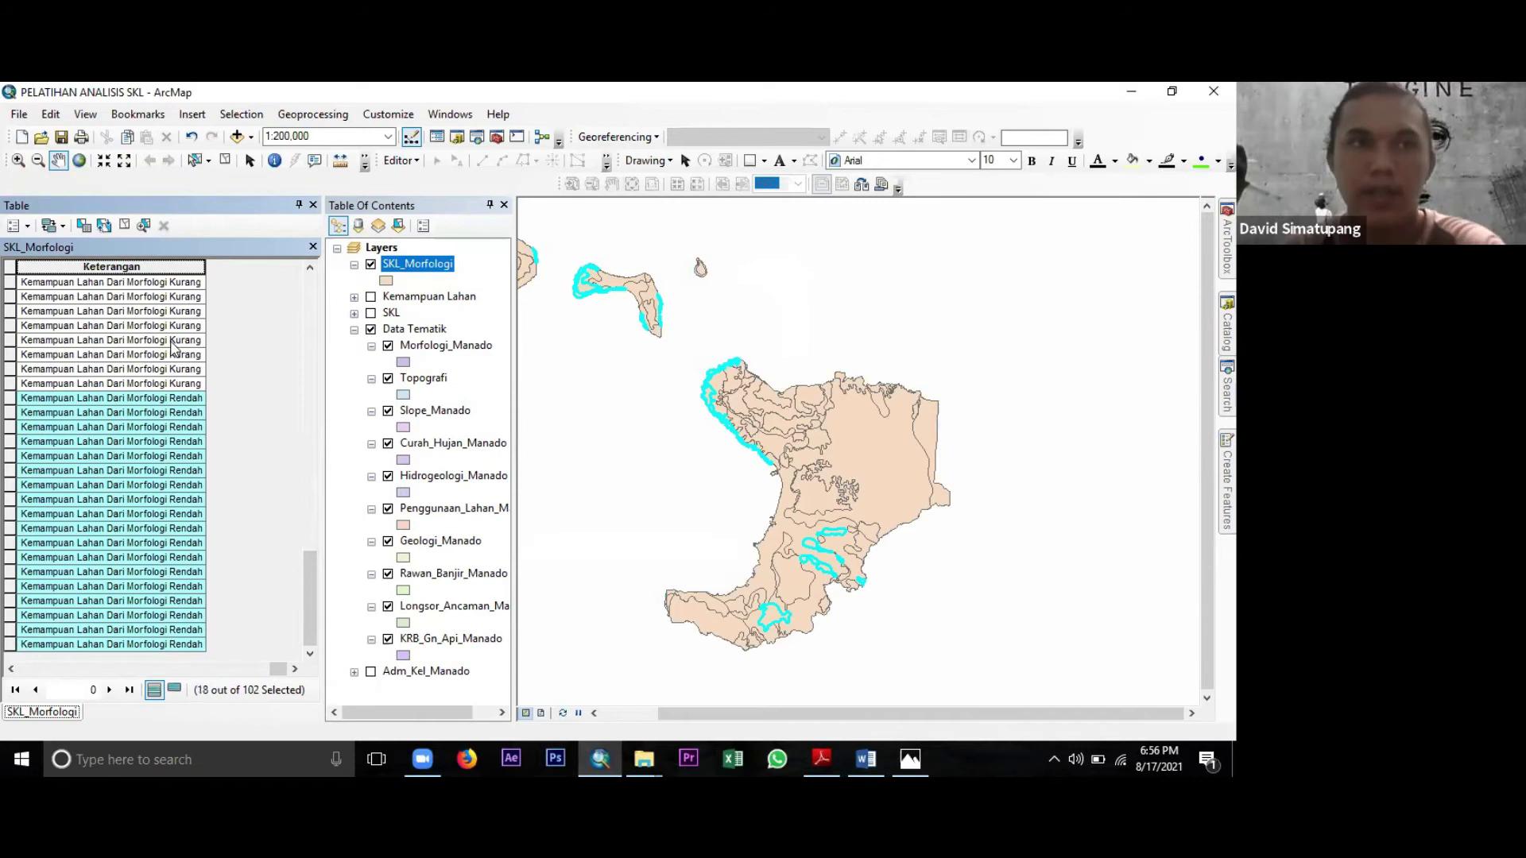
Add a Double field named Hasil_Morfo to the SKL_Morfologi attribute table, accepting the automatic rename to Hasil_Mo_1.
{"action": "left_click", "coordinate": [12, 669]}
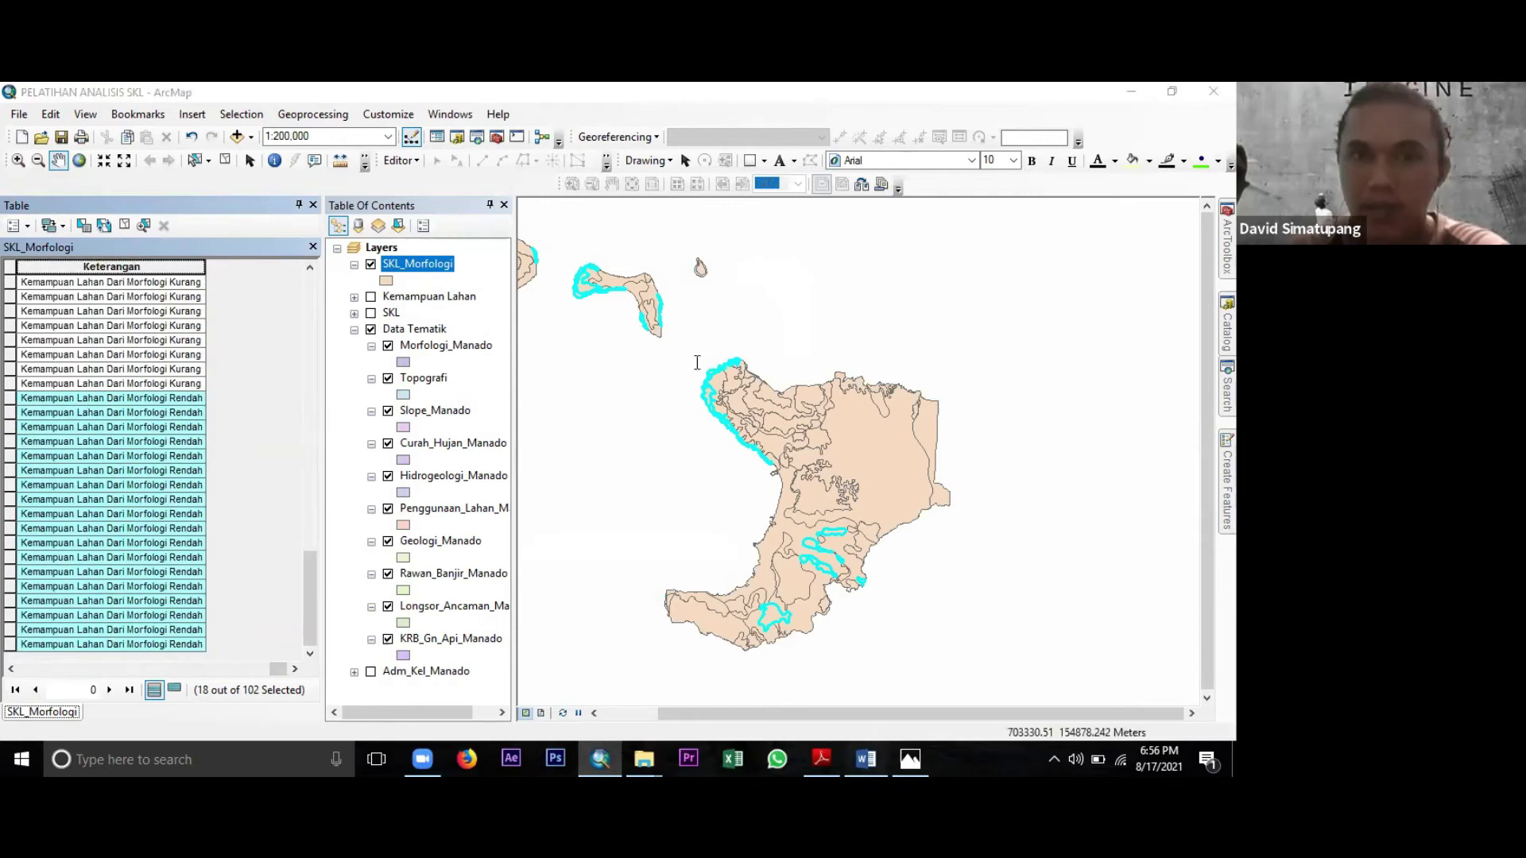
{"action": "key", "text": "alt+Tab"}
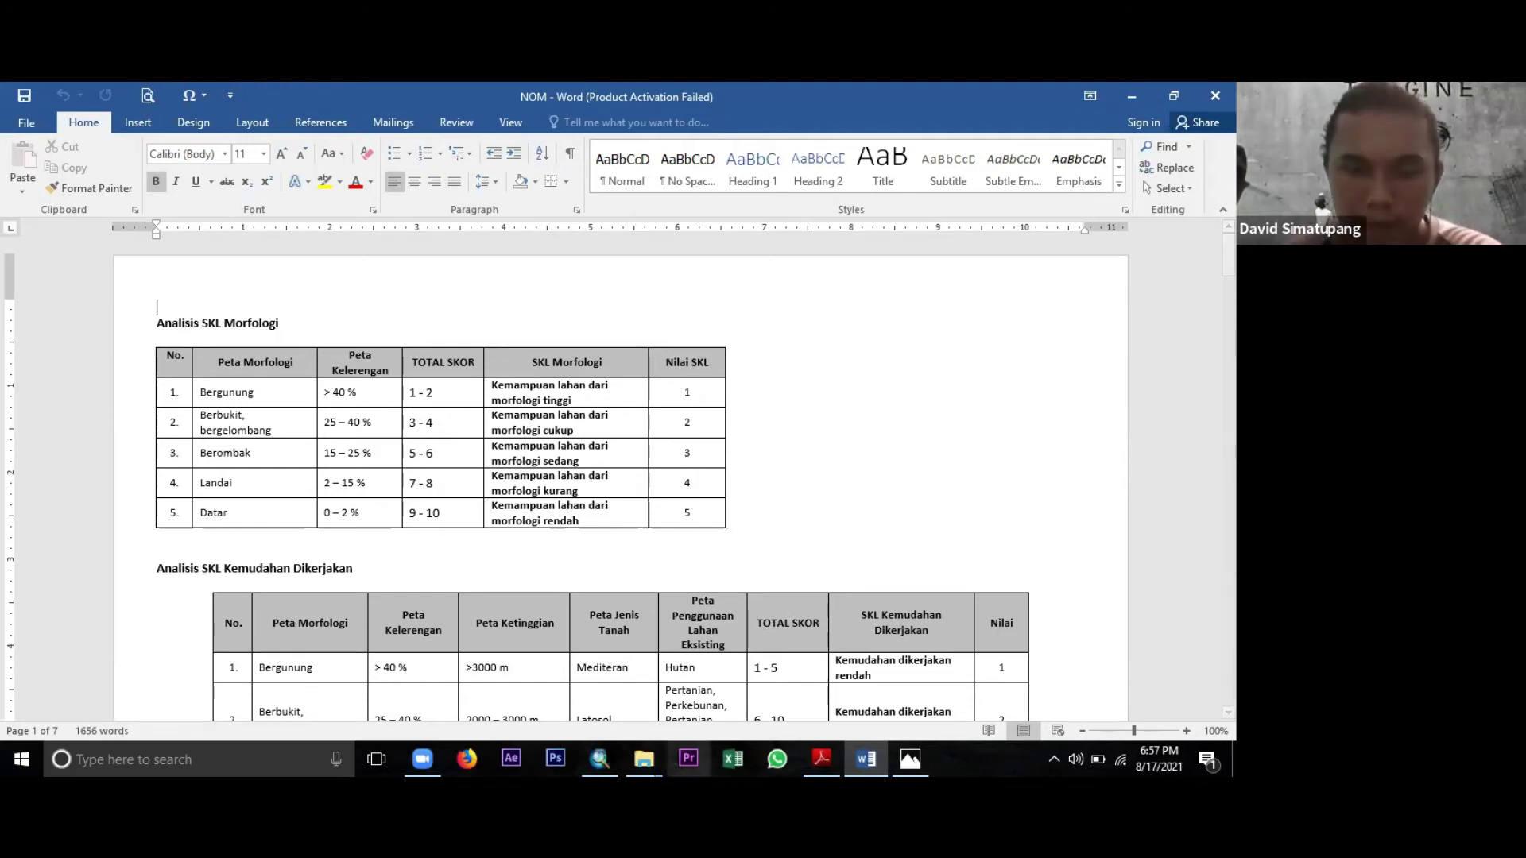
{"action": "key", "text": "alt+Tab"}
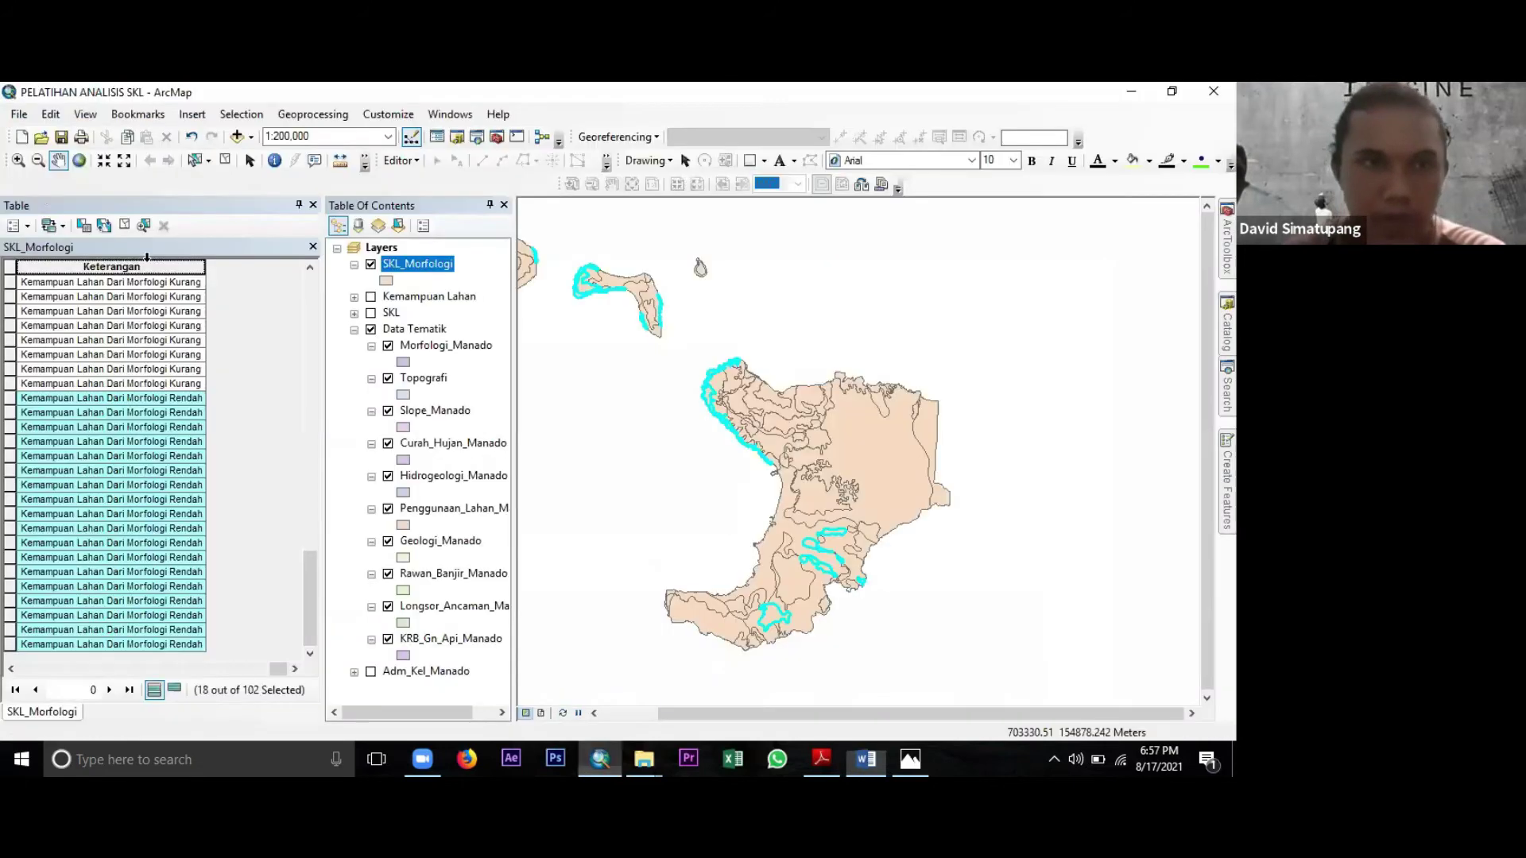
{"action": "left_click", "coordinate": [28, 226]}
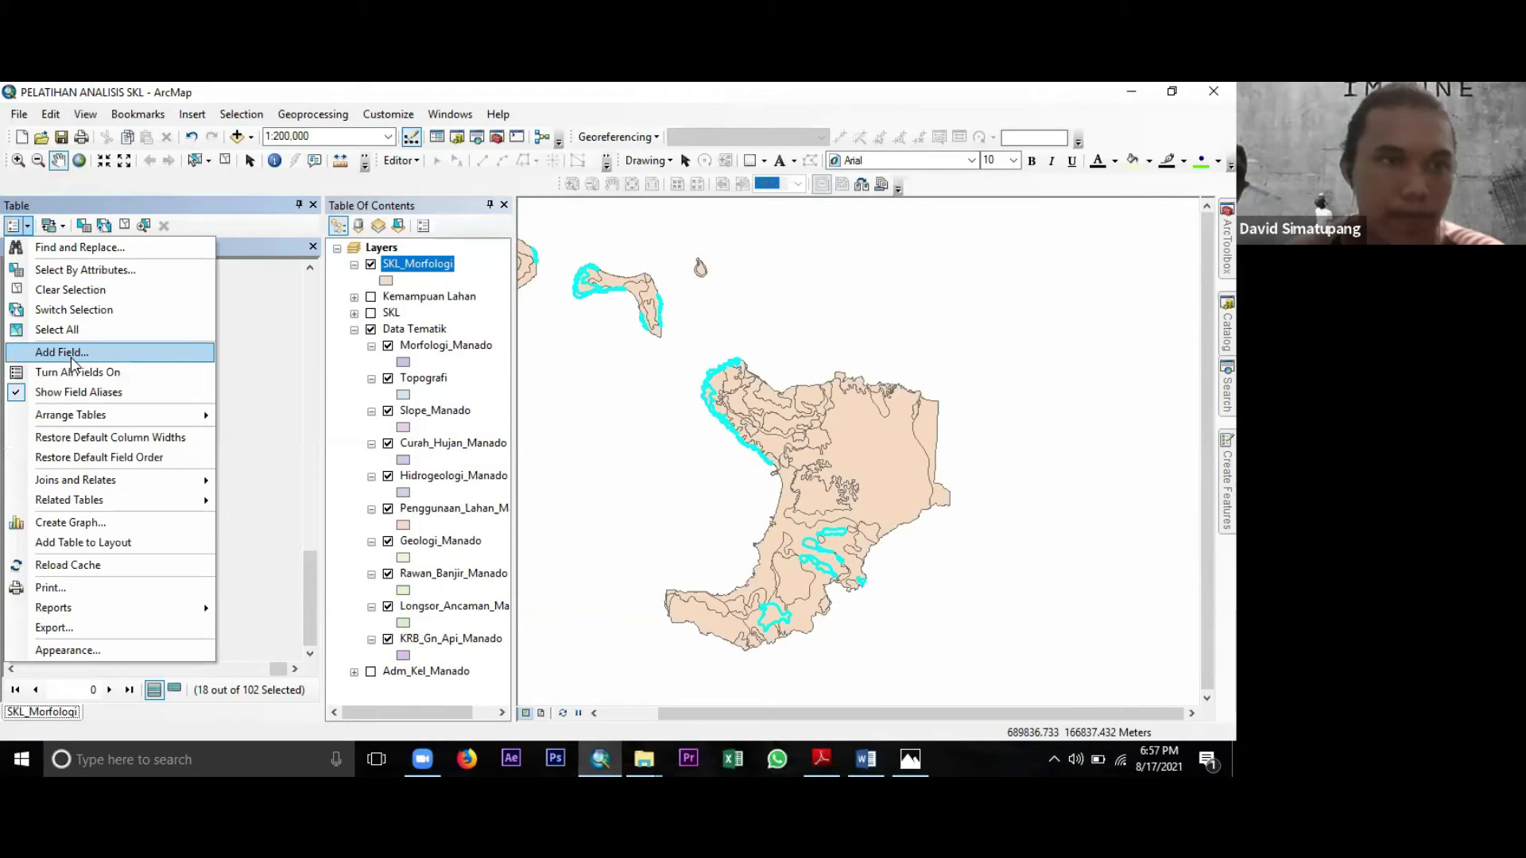
{"action": "left_click", "coordinate": [72, 355]}
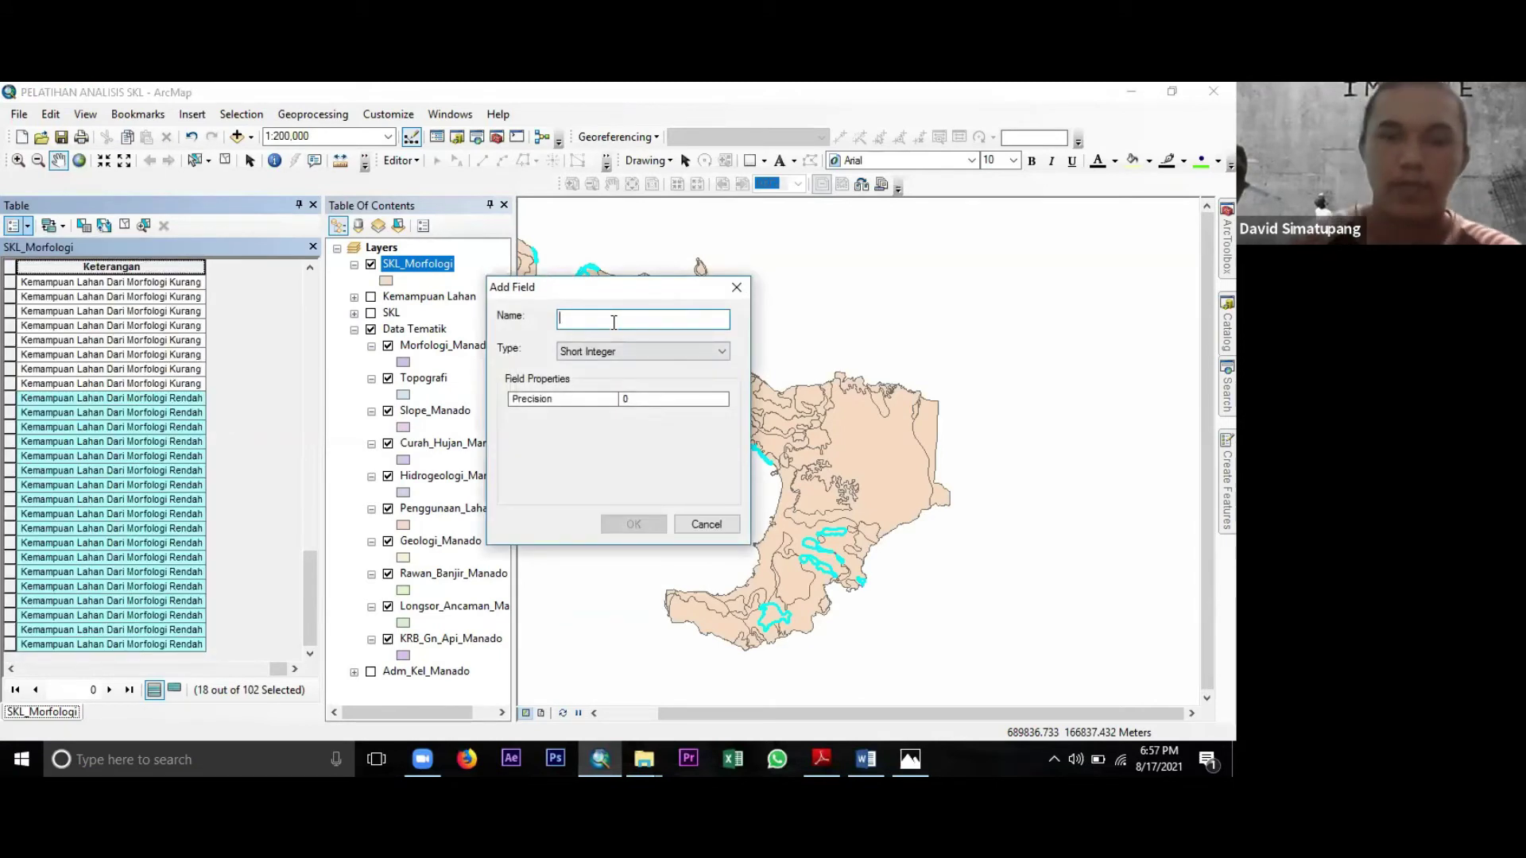
{"action": "type", "text": "N"}
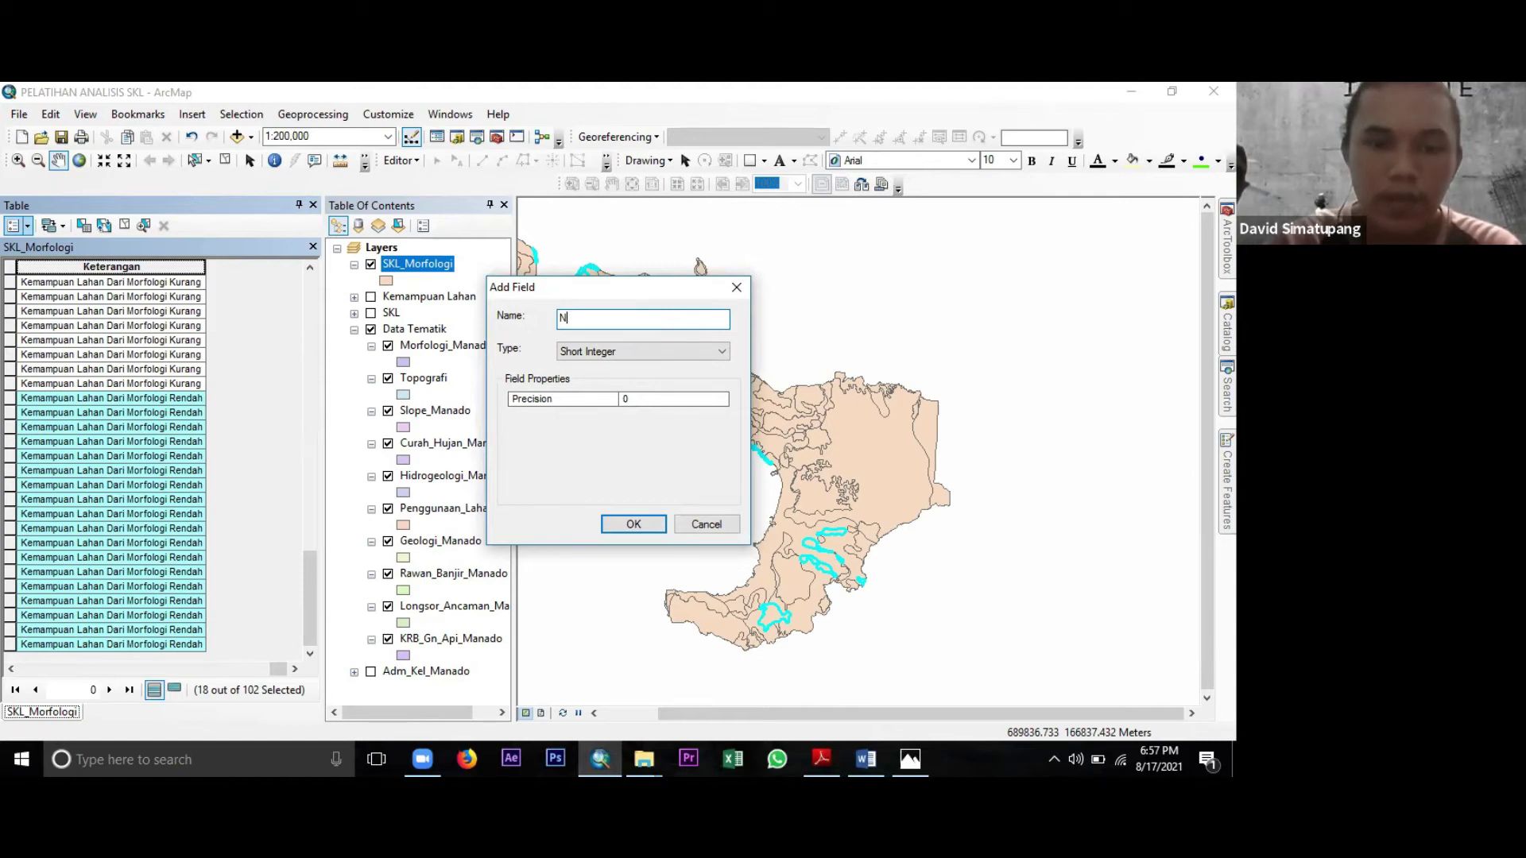
{"action": "key", "text": "BackSpace"}
{"action": "type", "text": "Hasi"}
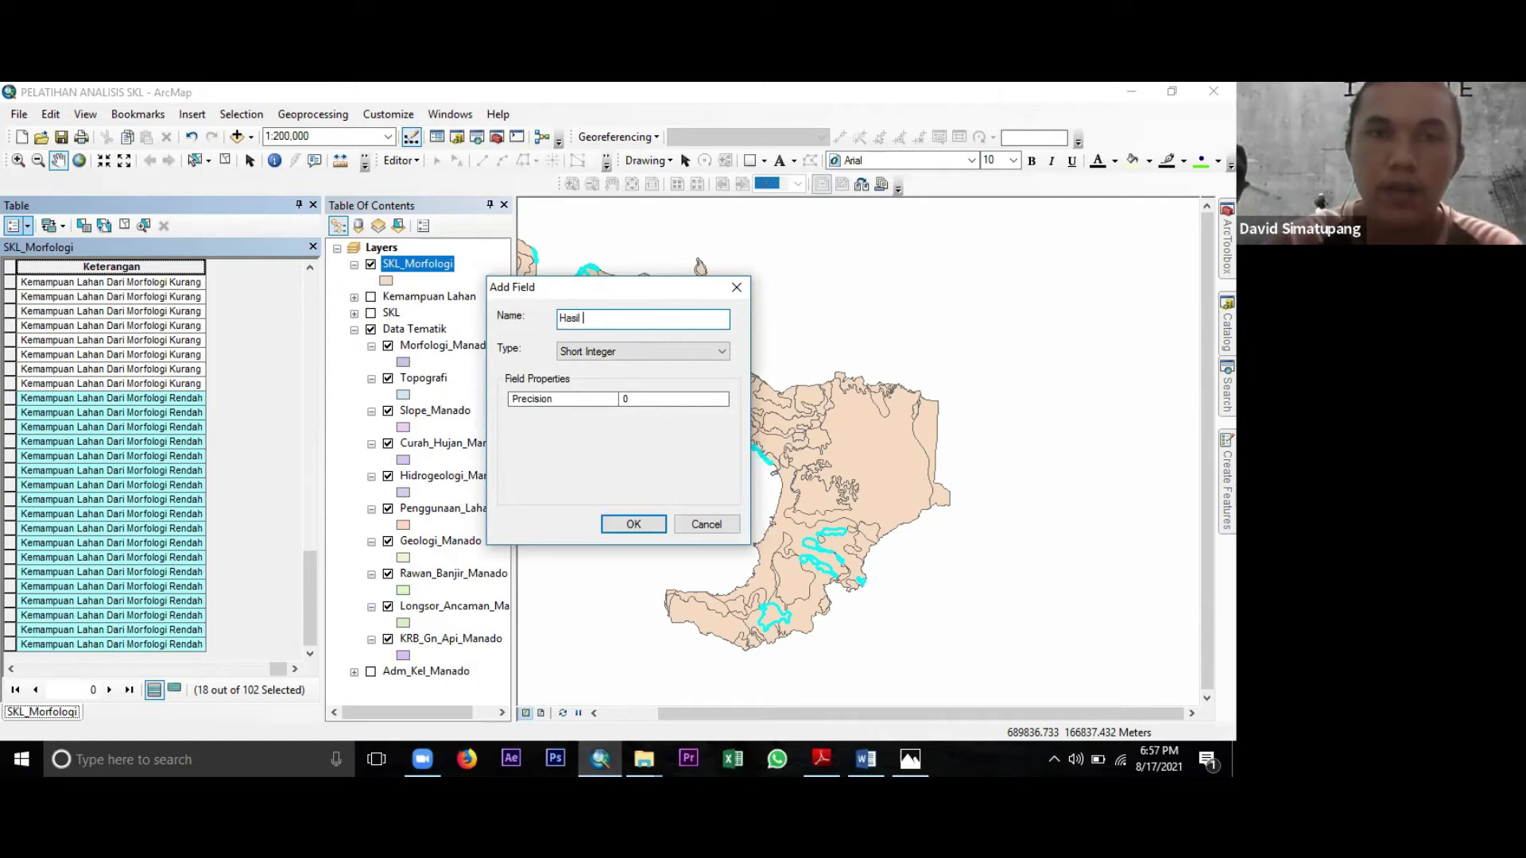
{"action": "type", "text": "l_Morfo"}
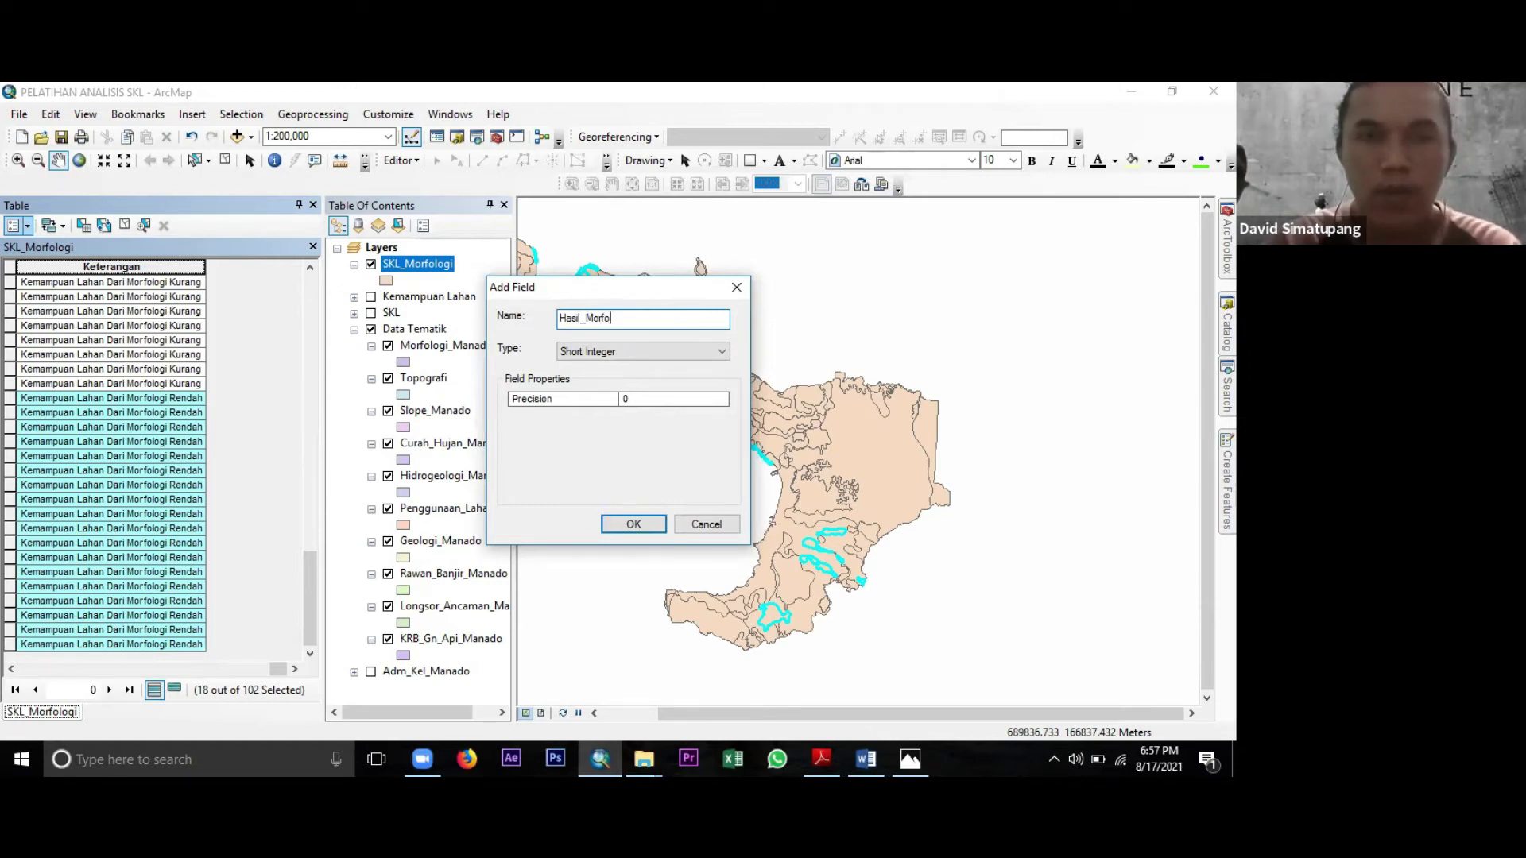
{"action": "left_click", "coordinate": [692, 351]}
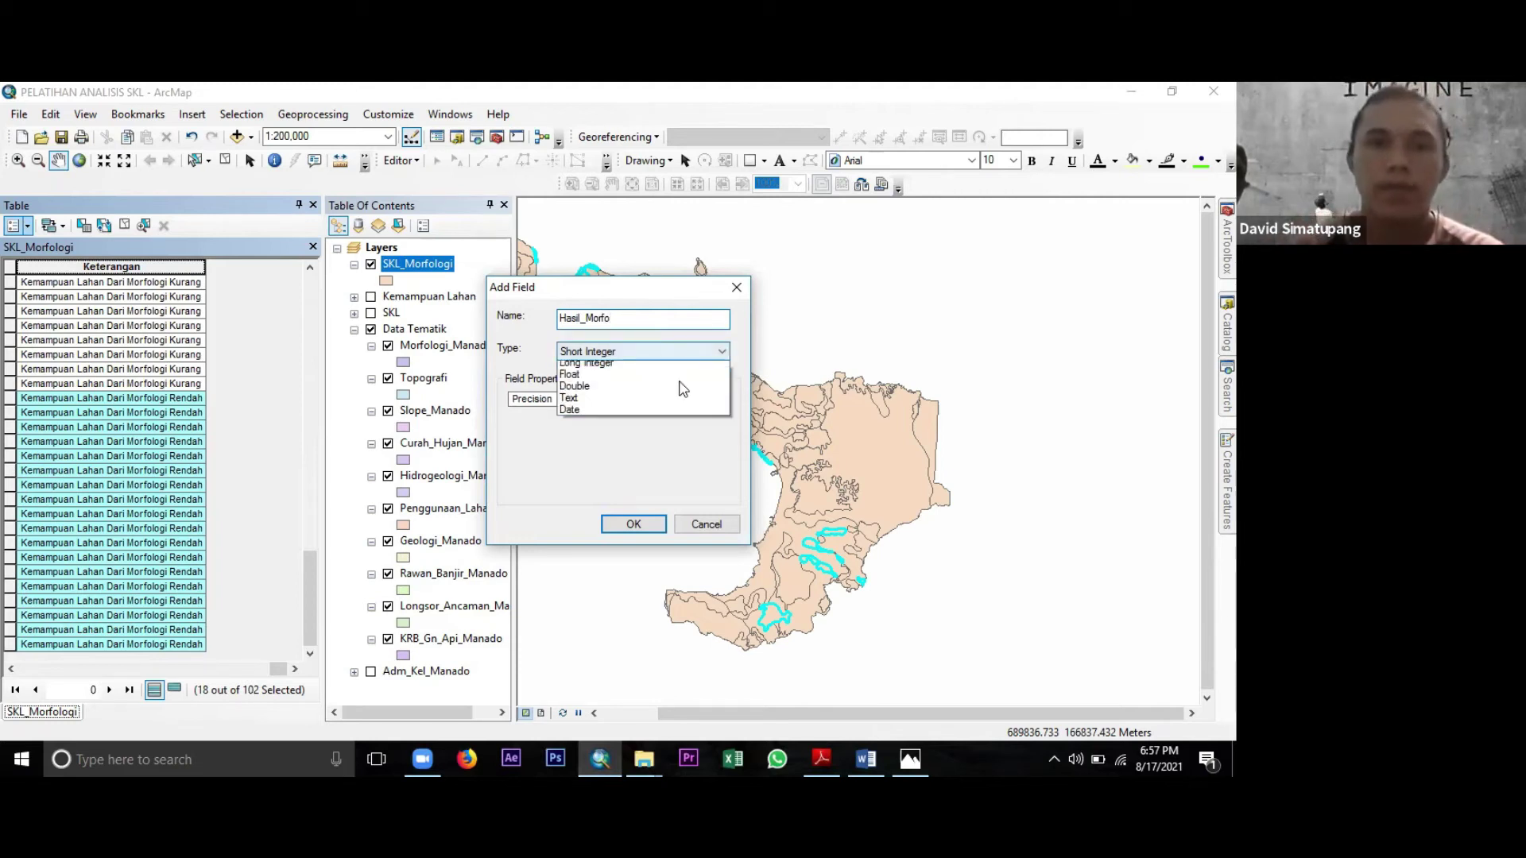
{"action": "left_click", "coordinate": [670, 403]}
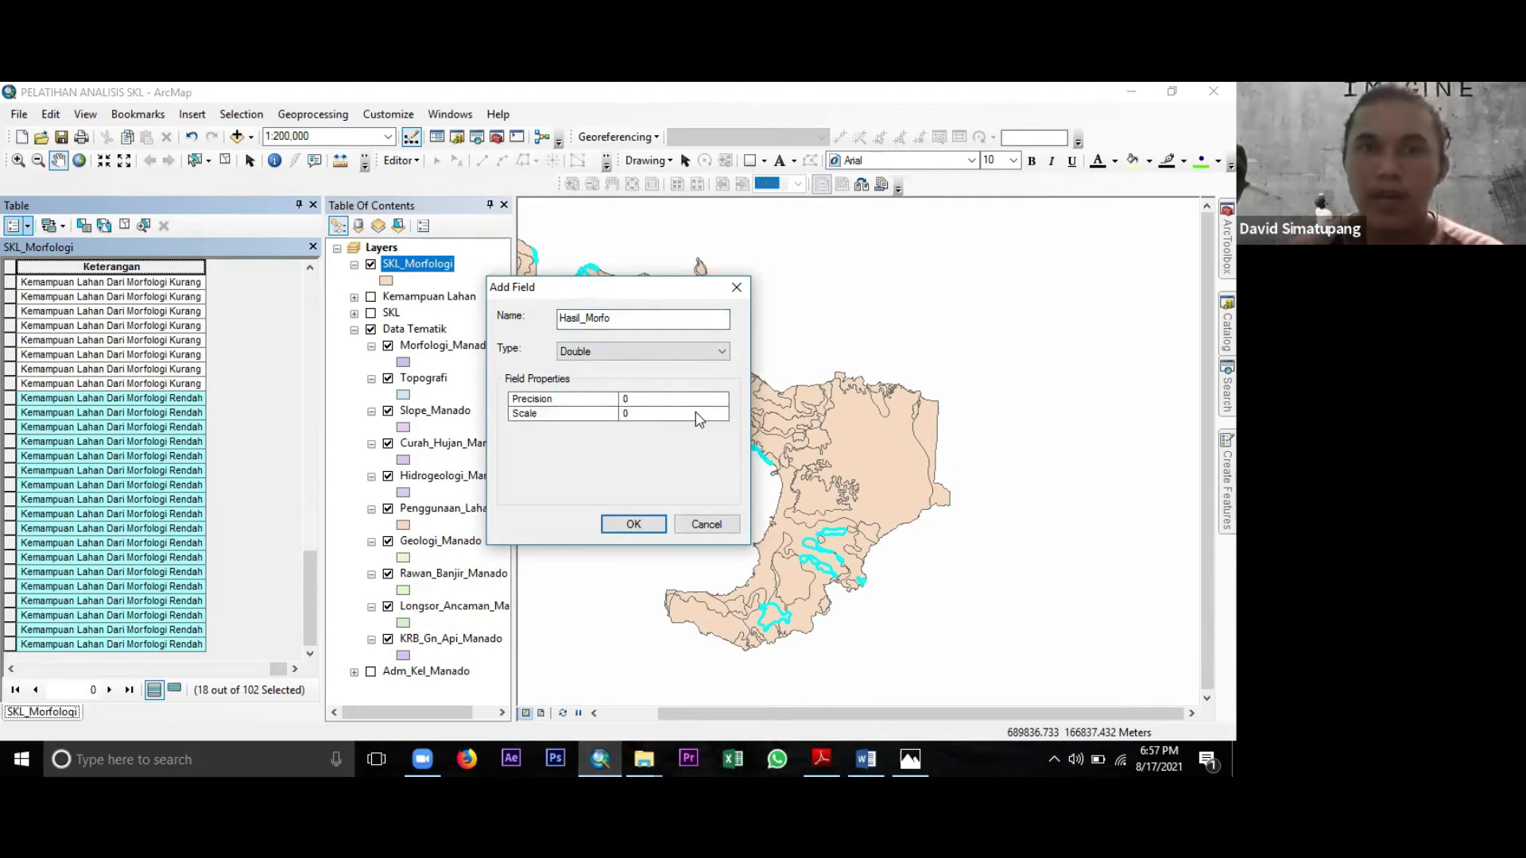
{"action": "left_click", "coordinate": [641, 526]}
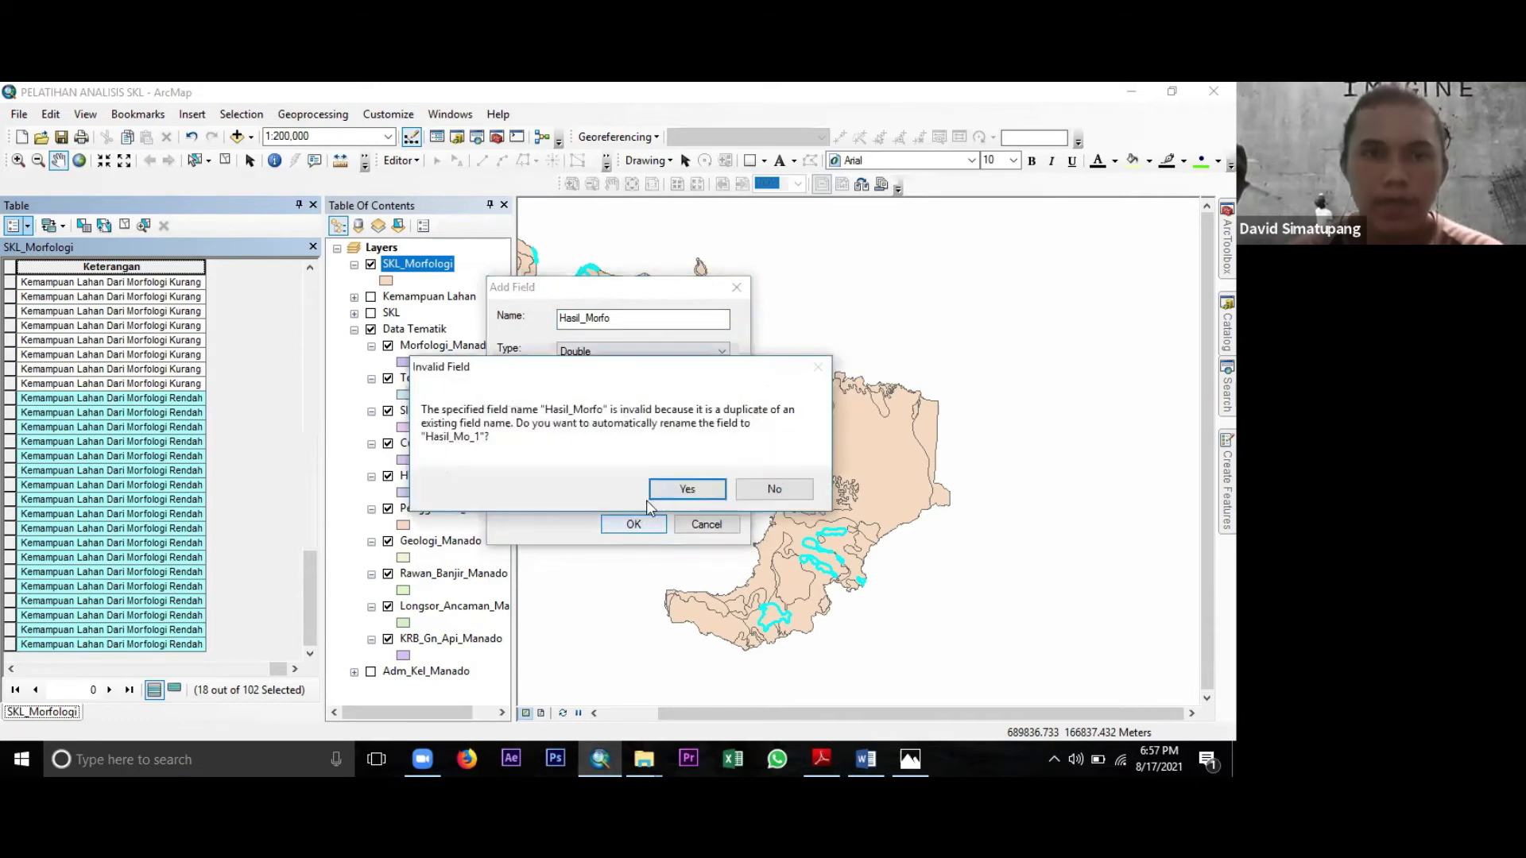
{"action": "left_click", "coordinate": [688, 490]}
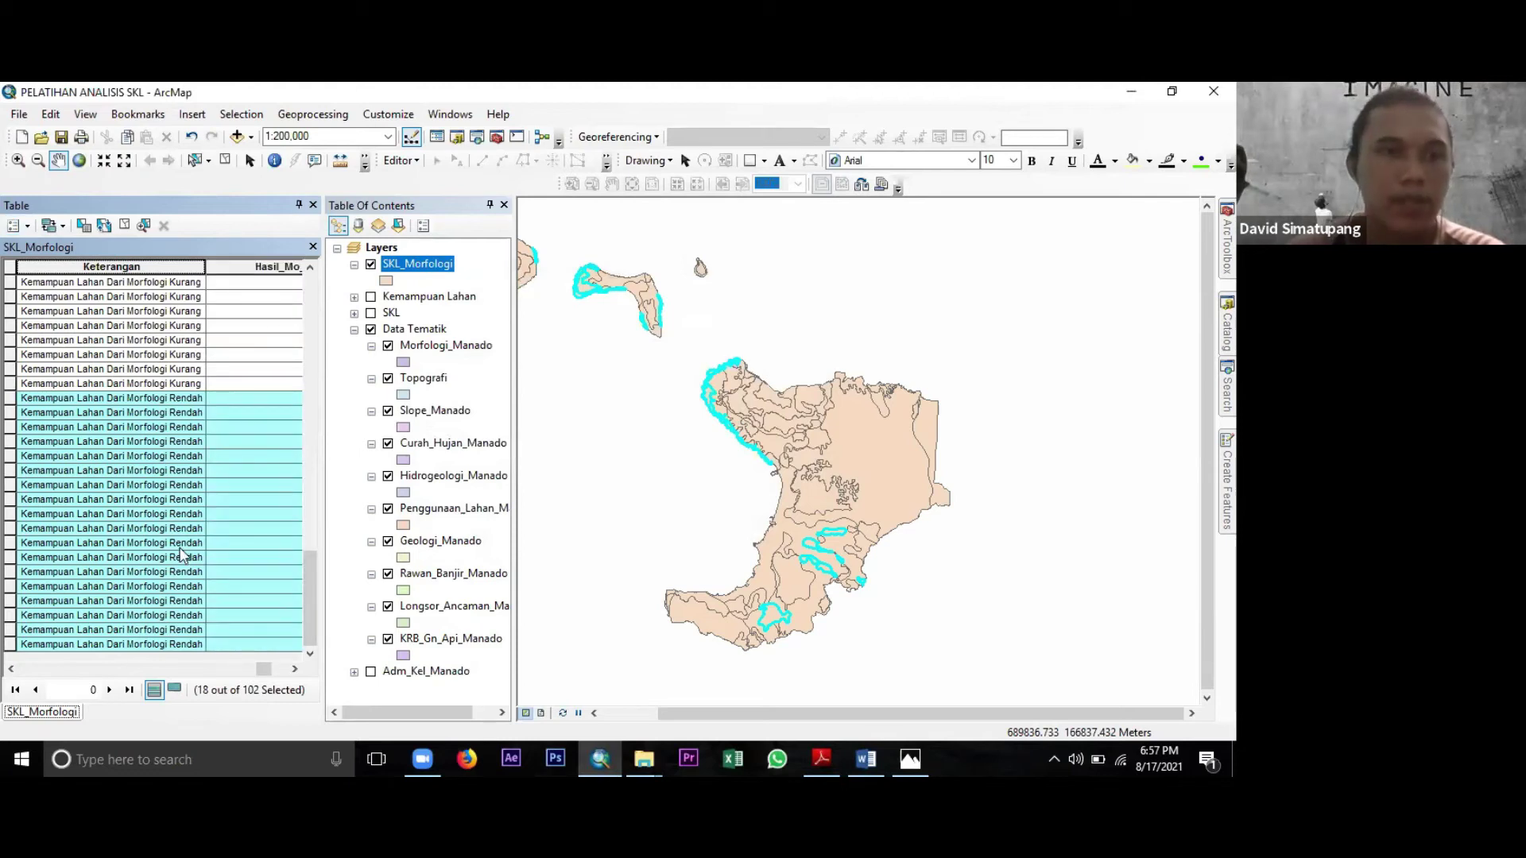
Calculate Hasil_Mo_1 as "2" for the records classed Kemampuan Lahan Dari Morfologi Cukup, and narrow the Hasil_Mo_1 column.
{"action": "scroll", "coordinate": [181, 554], "scroll_direction": "up", "scroll_amount": 6}
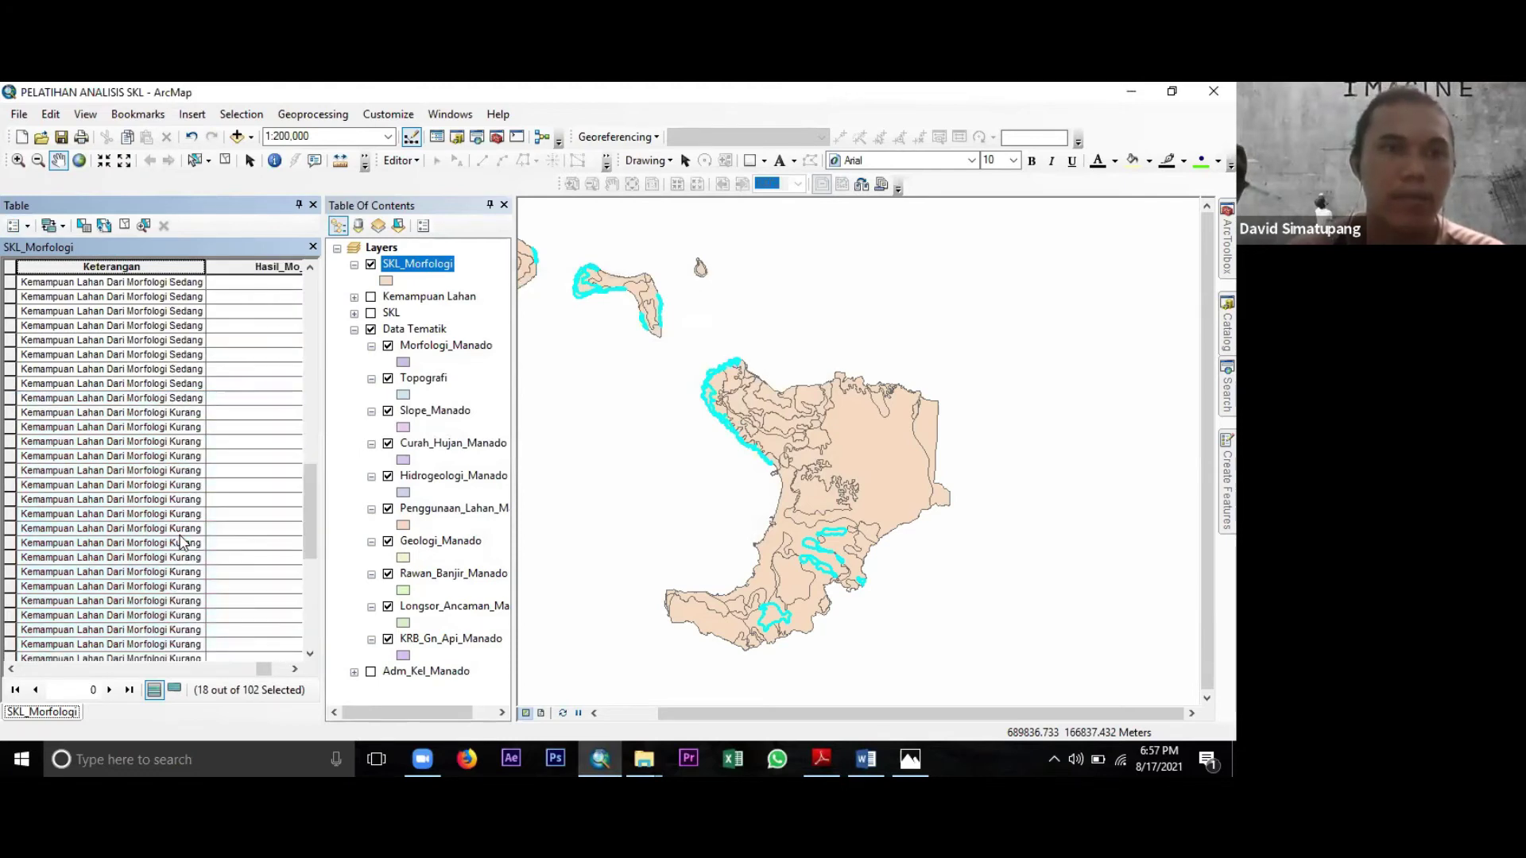
{"action": "scroll", "coordinate": [112, 377], "scroll_direction": "up", "scroll_amount": 10}
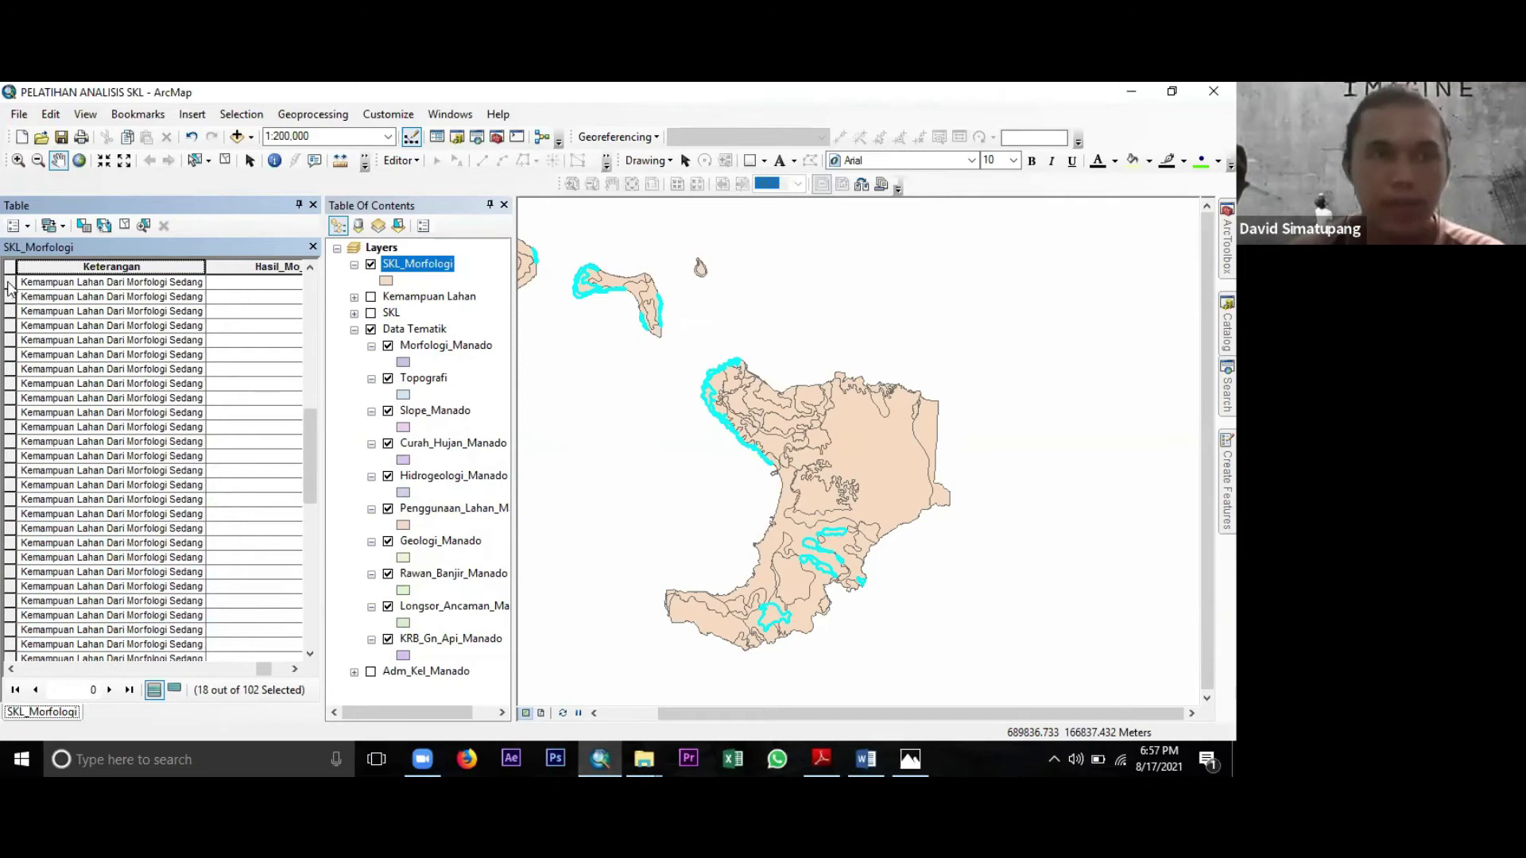
{"action": "left_click_drag", "start_coordinate": [8, 283], "coordinate": [4, 503]}
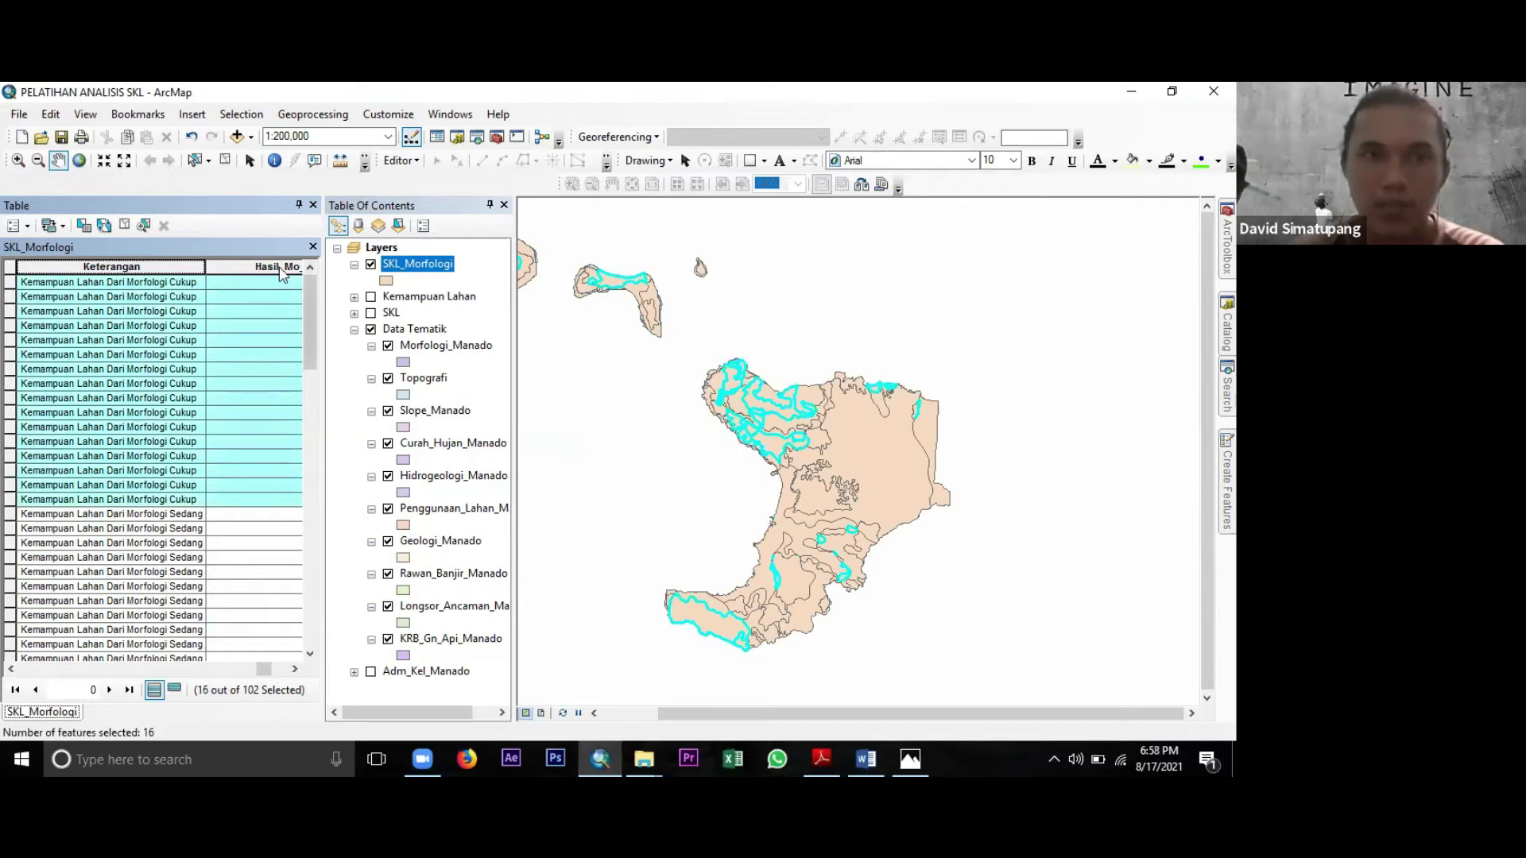
{"action": "right_click", "coordinate": [278, 267]}
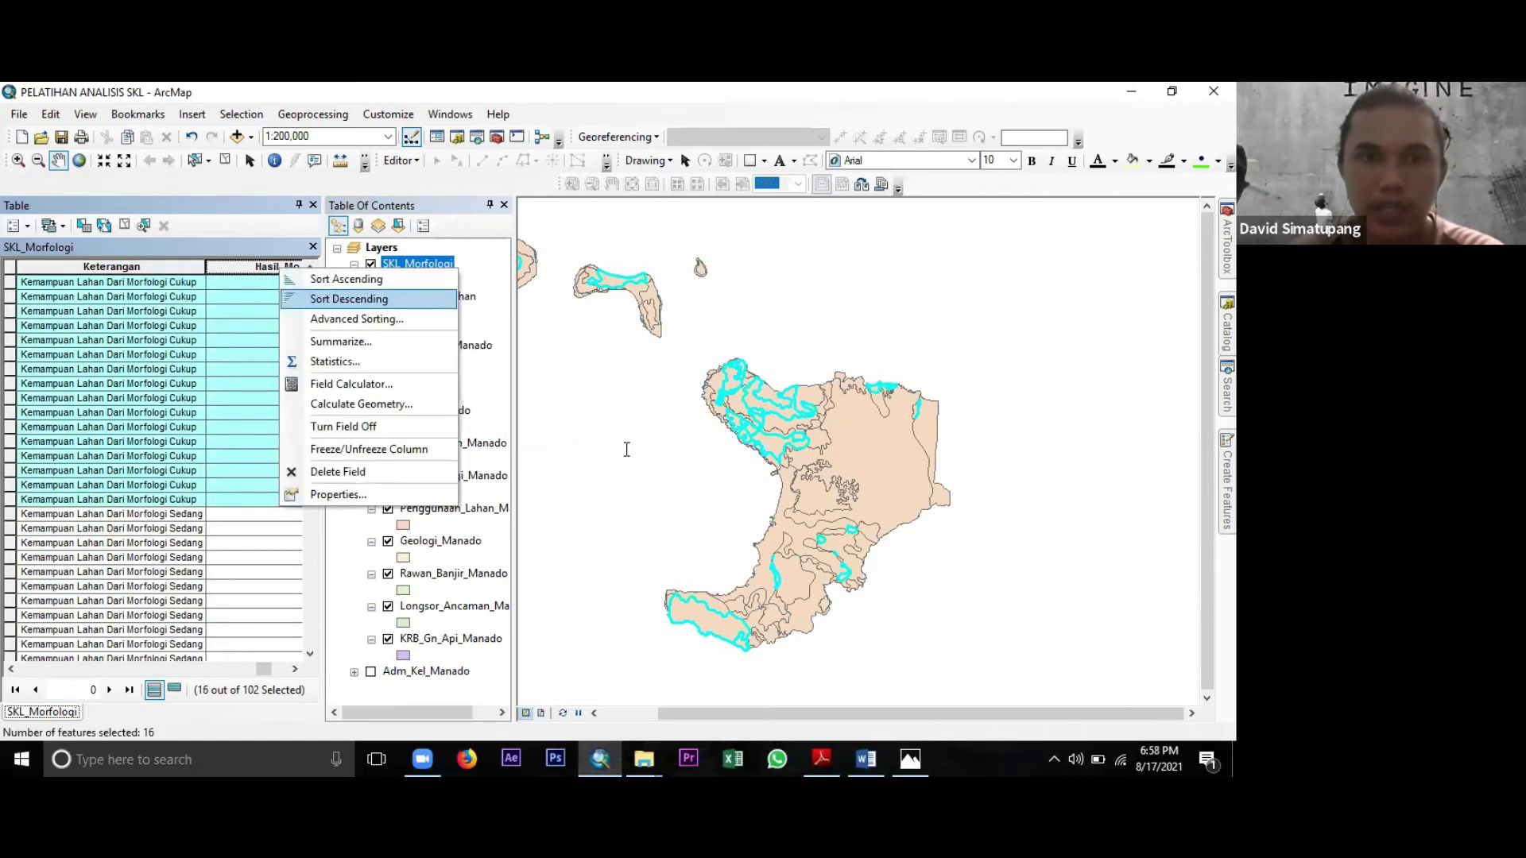
{"action": "left_click", "coordinate": [351, 384]}
{"action": "type", "text": "2\""}
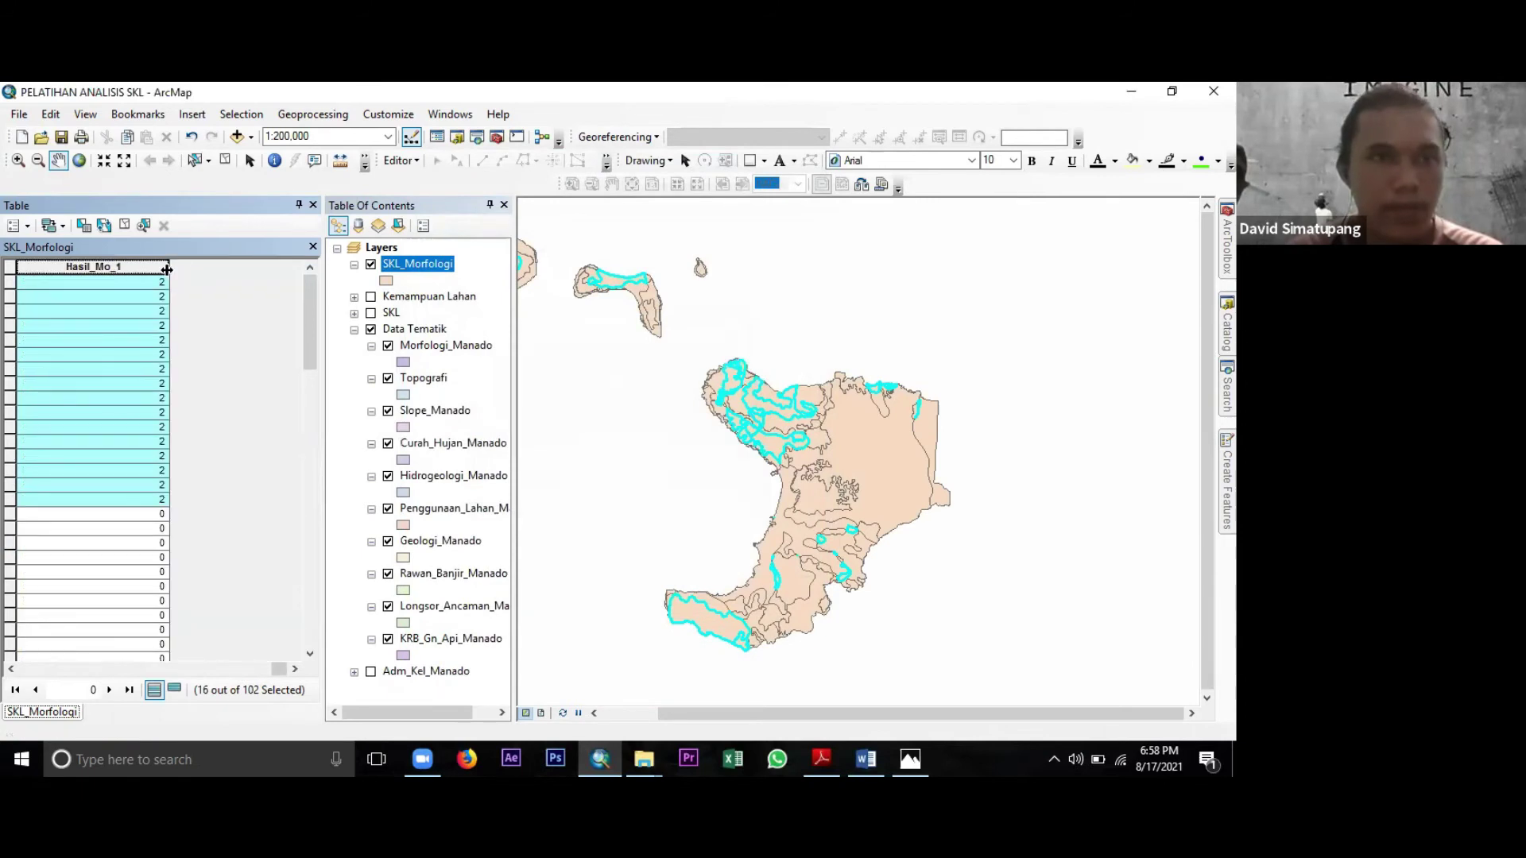
{"action": "left_click_drag", "start_coordinate": [143, 287], "coordinate": [69, 319]}
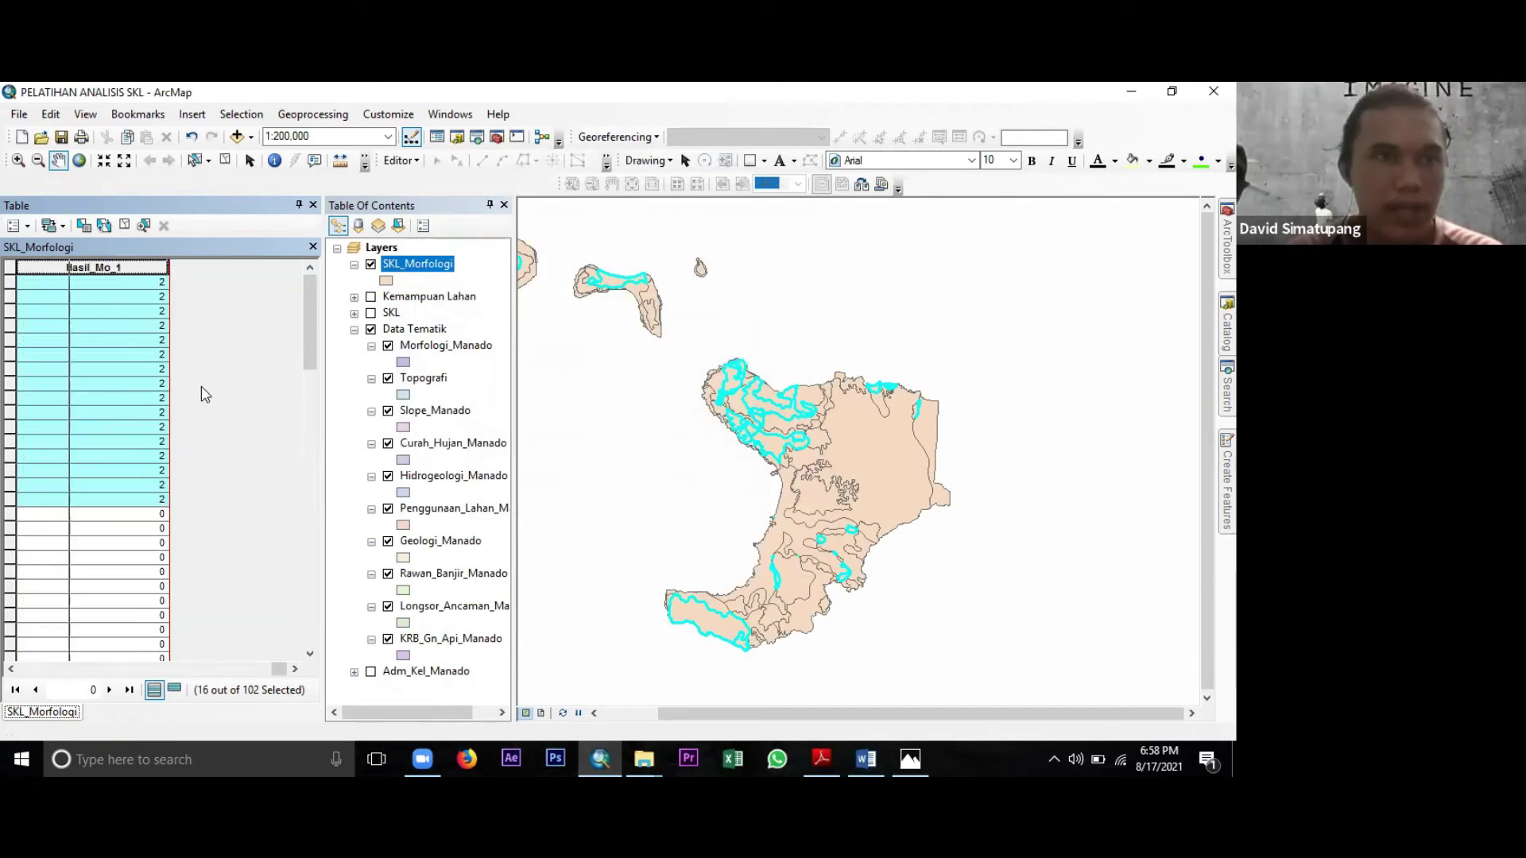
Calculate Hasil_Mo_1 as "3" for all records classed Kemampuan Lahan Dari Morfologi Sedang.
{"action": "scroll", "coordinate": [123, 506], "scroll_direction": "down", "scroll_amount": 3}
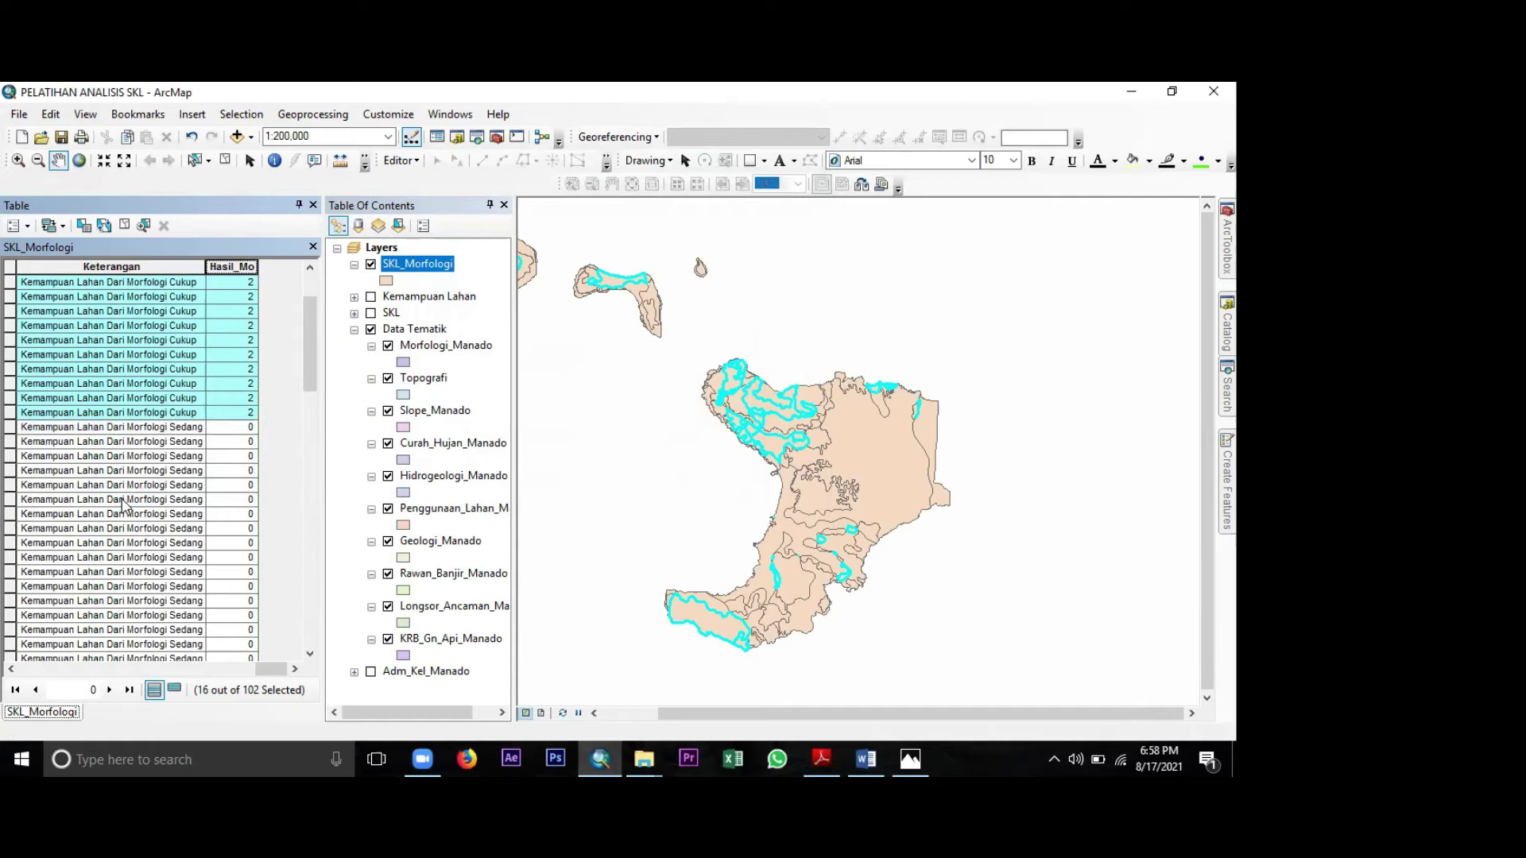
{"action": "left_click_drag", "start_coordinate": [16, 384], "coordinate": [8, 580]}
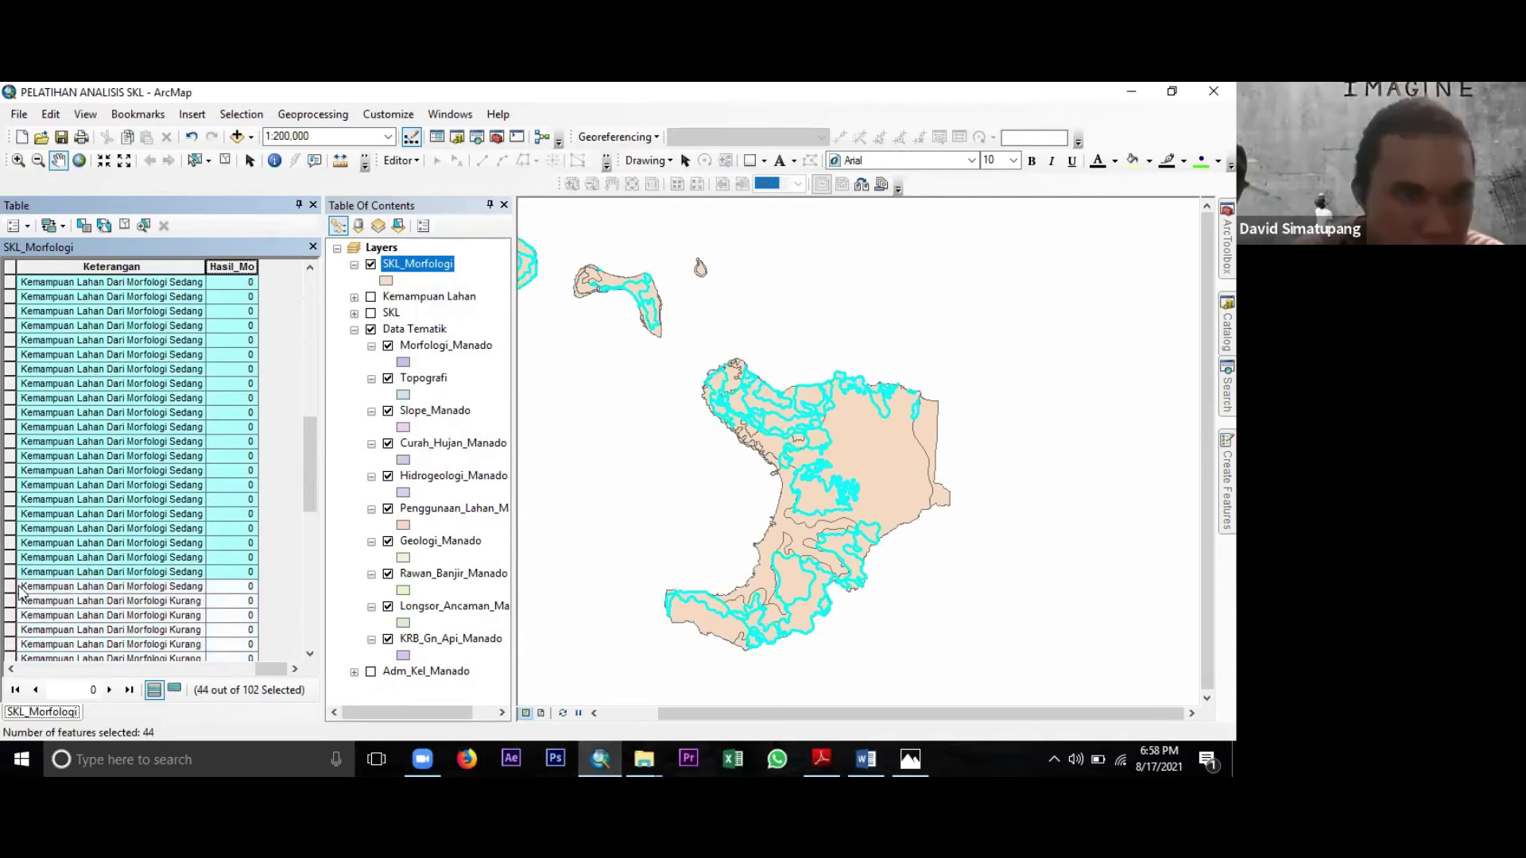
{"action": "left_click", "coordinate": [10, 586]}
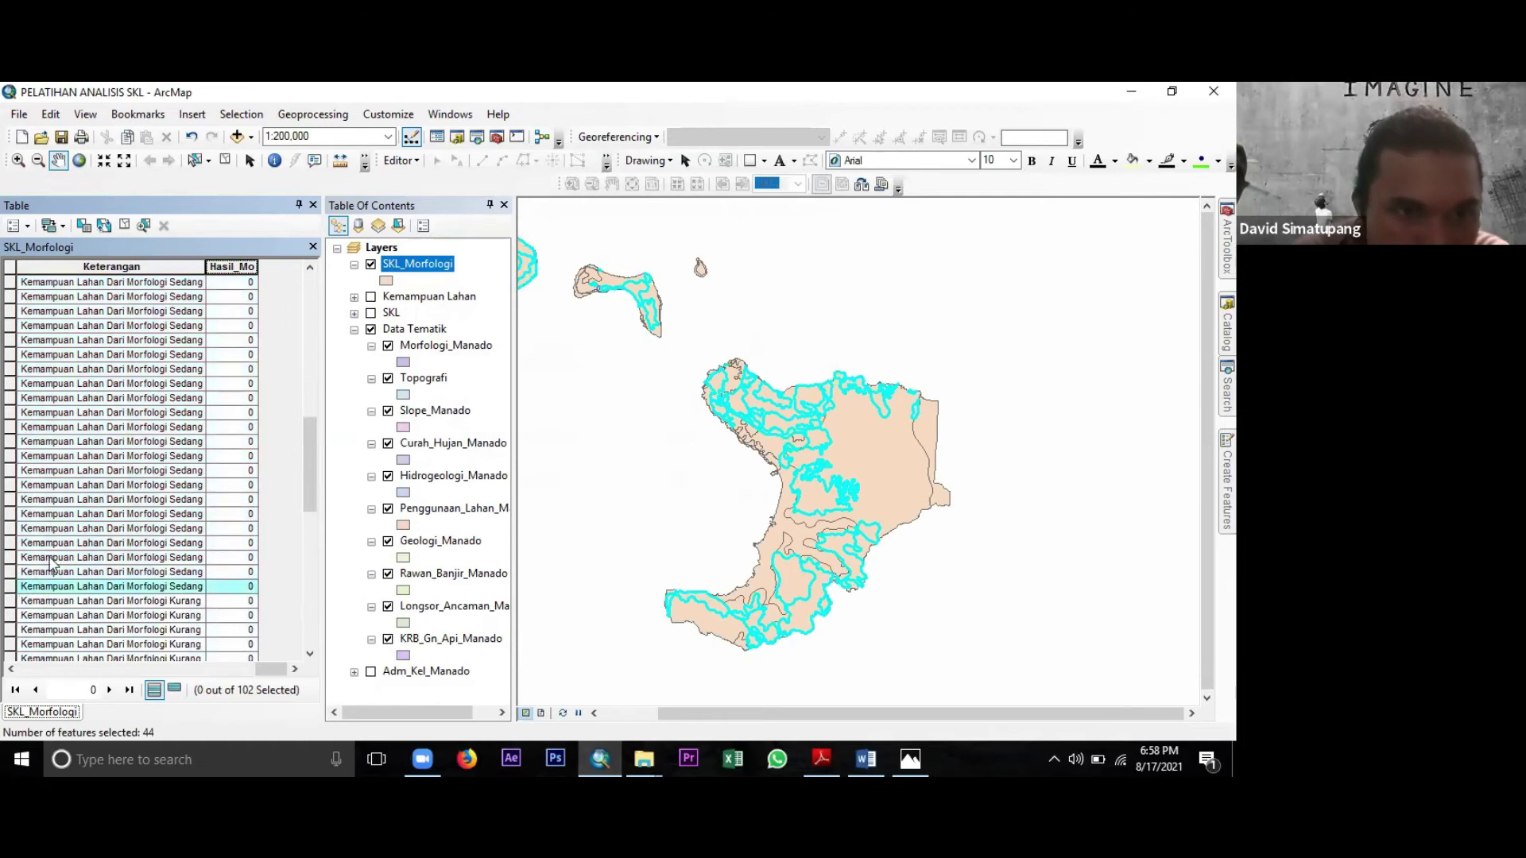
{"action": "right_click", "coordinate": [229, 268]}
{"action": "left_click", "coordinate": [295, 381]}
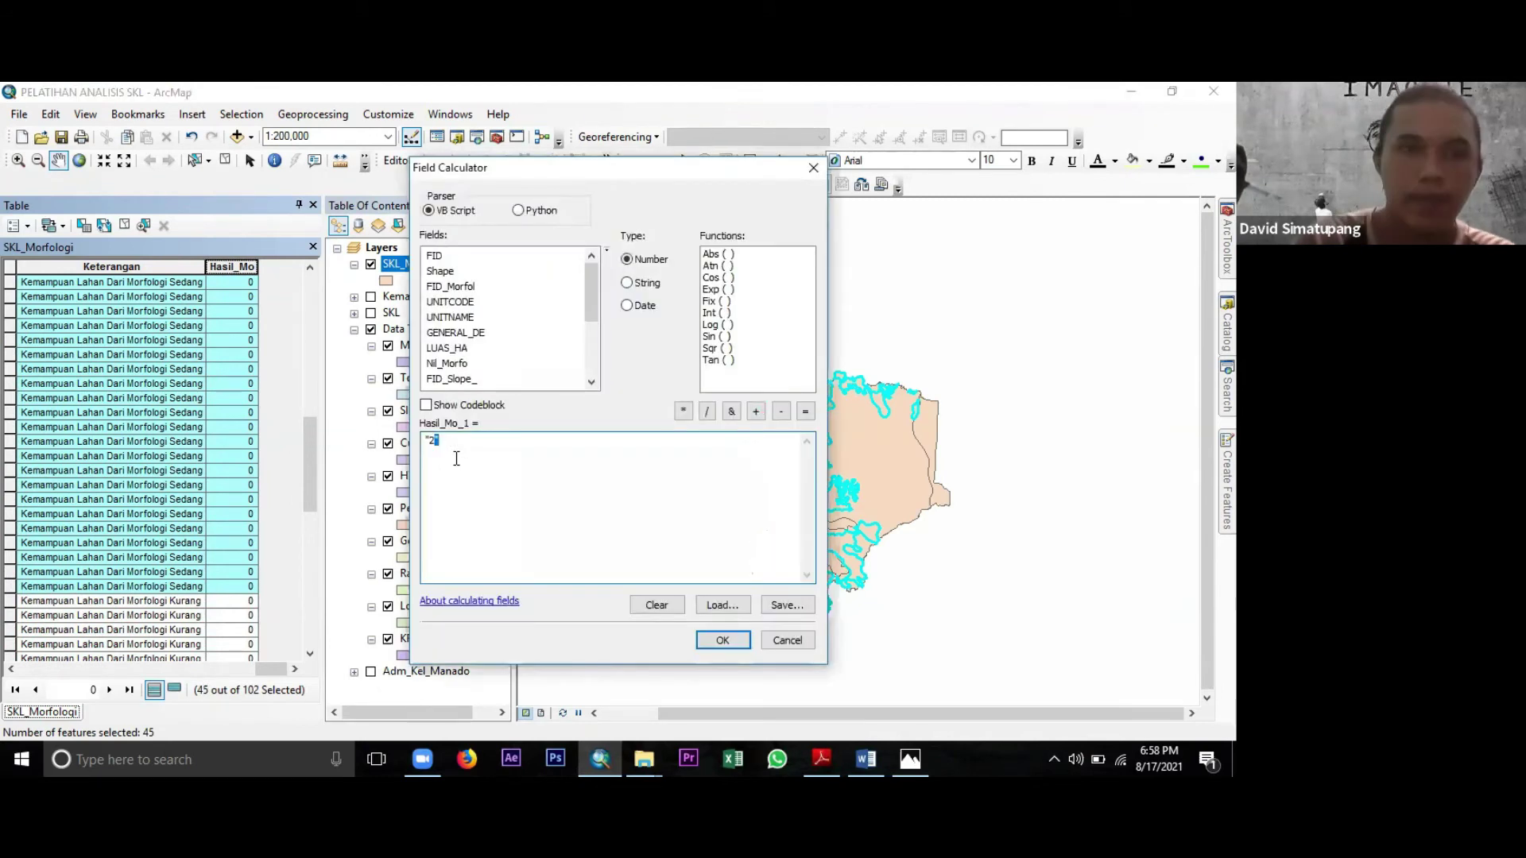
{"action": "type", "text": "\"3\""}
{"action": "left_click", "coordinate": [735, 637]}
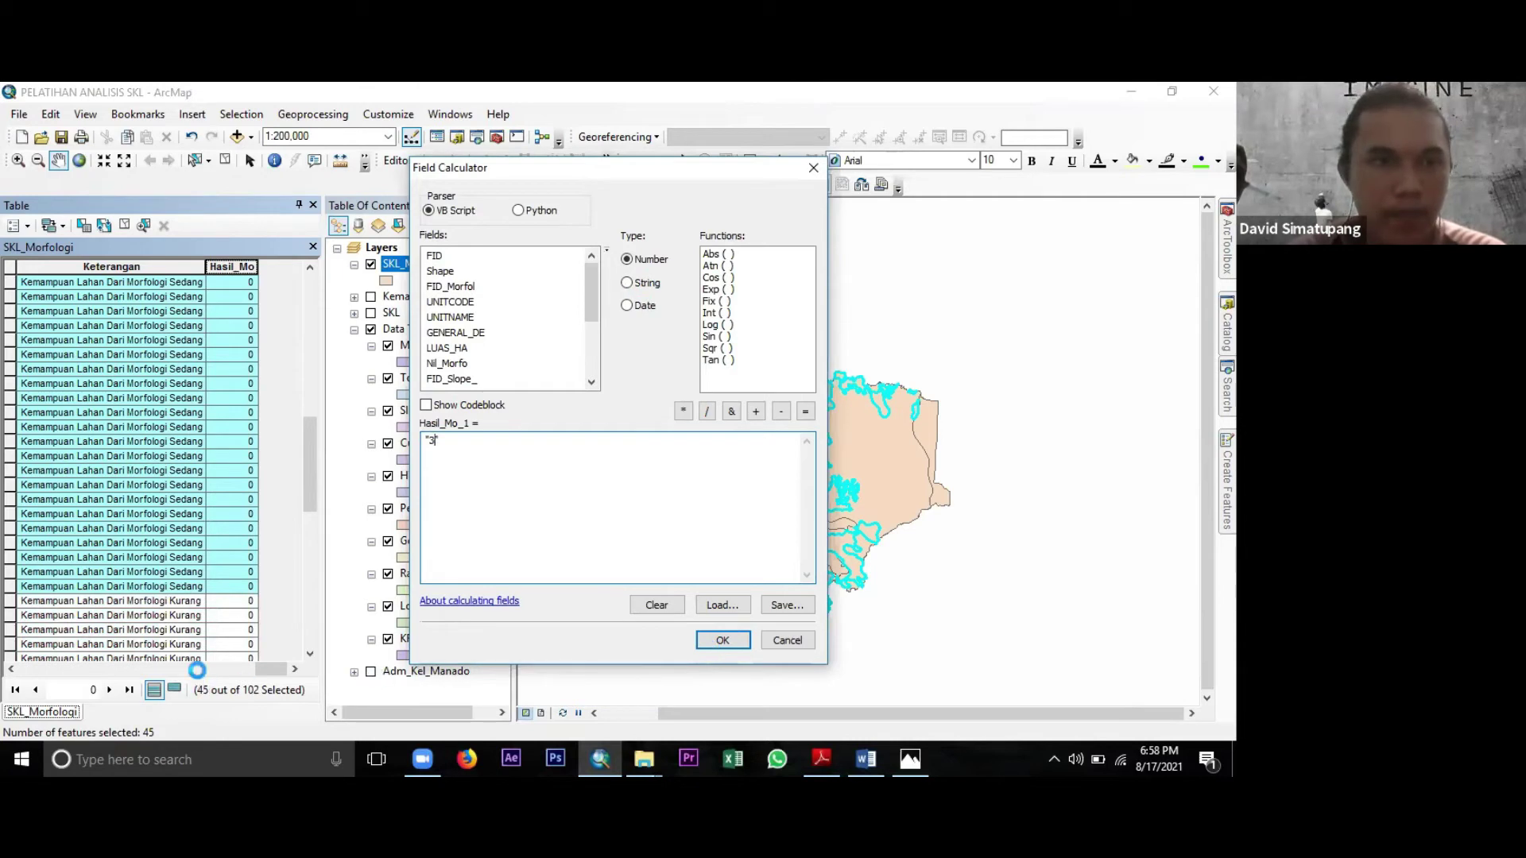
Calculate Hasil_Mo_1 as "4" for all records classed Kemampuan Lahan Dari Morfologi Kurang.
{"action": "left_click_drag", "start_coordinate": [11, 384], "coordinate": [15, 565]}
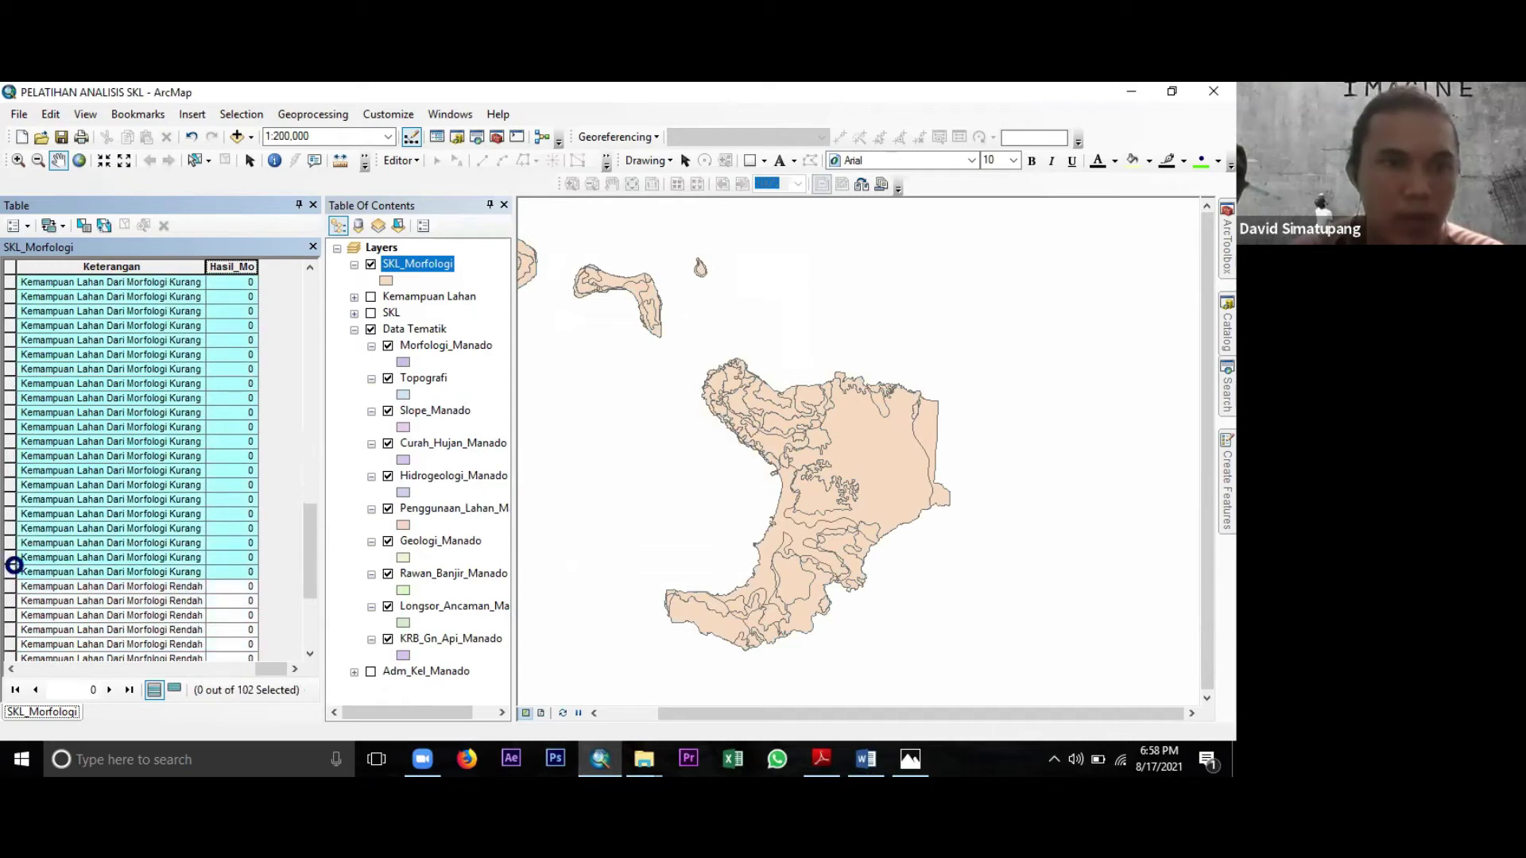
{"action": "right_click", "coordinate": [234, 267]}
{"action": "left_click", "coordinate": [334, 382]}
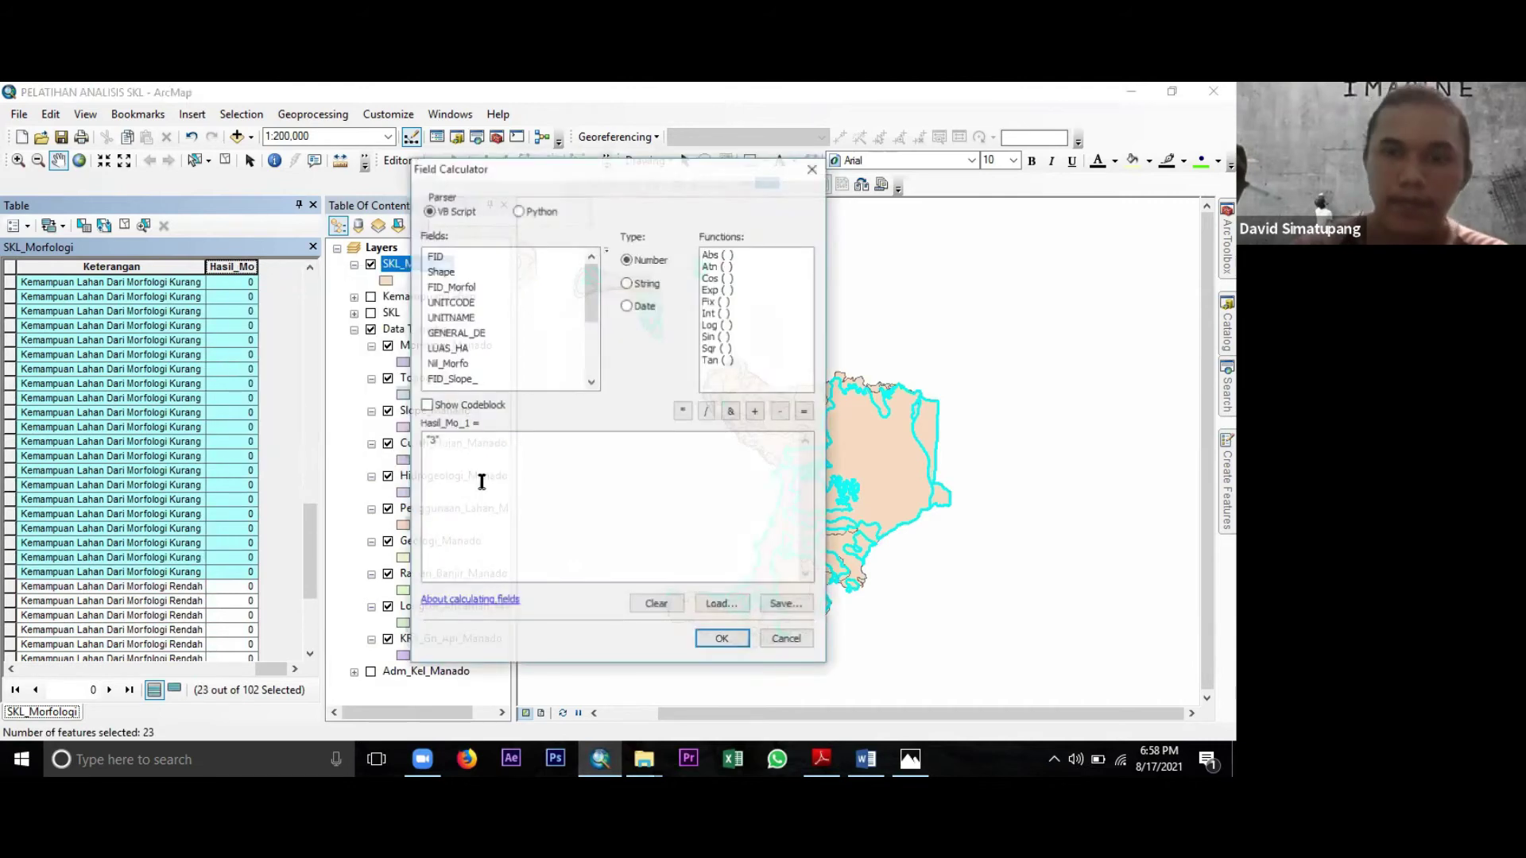
{"action": "left_click", "coordinate": [481, 482]}
{"action": "key", "text": "BackSpace"}
{"action": "key", "text": "BackSpace"}
{"action": "type", "text": "4\""}
{"action": "left_click", "coordinate": [713, 640]}
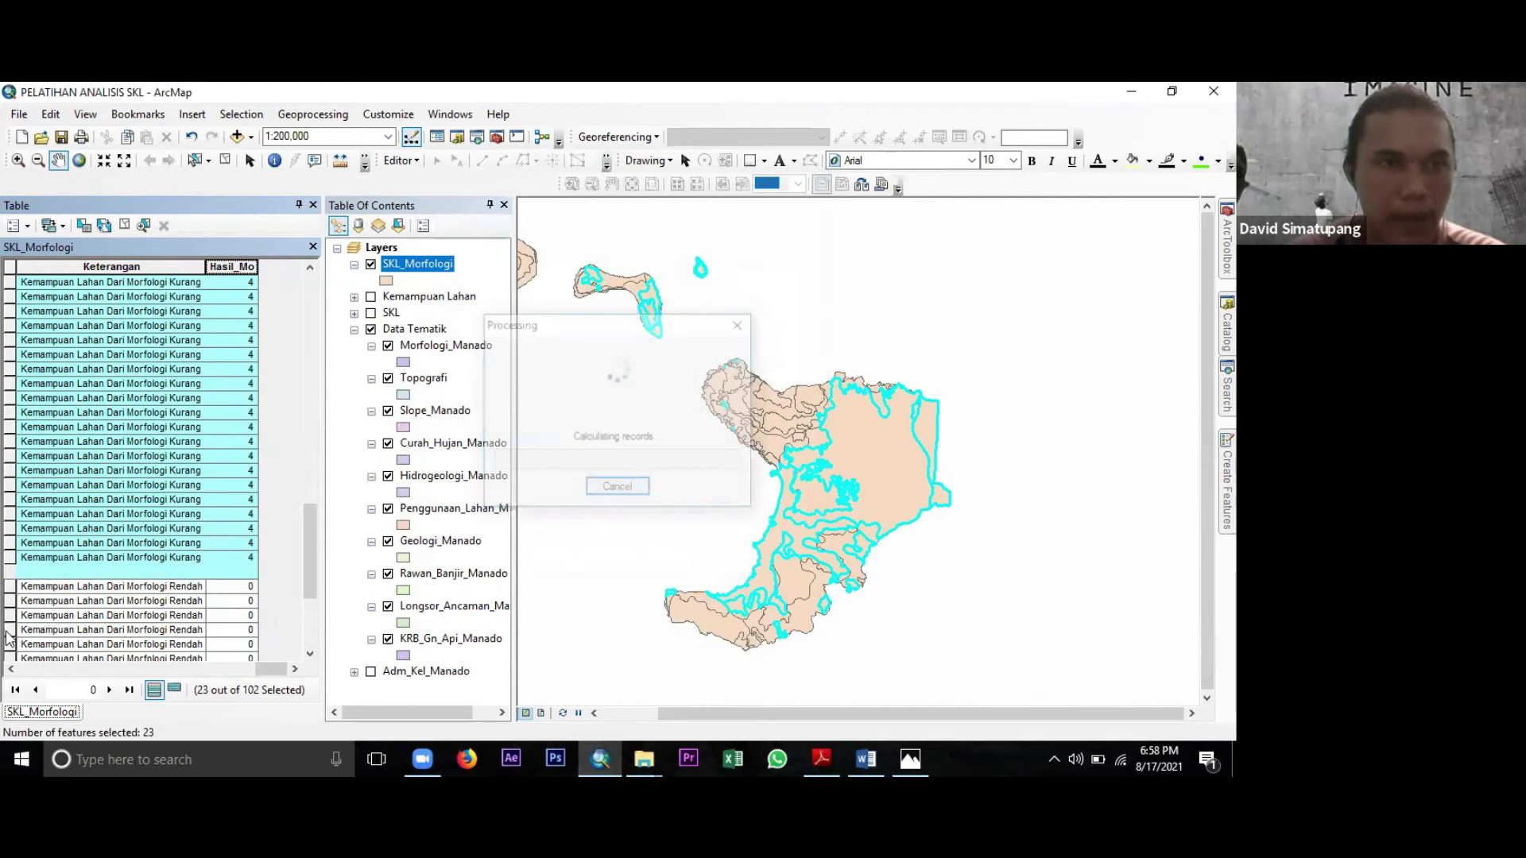
Calculate Hasil_Mo_1 as "5" for all records classed Kemampuan Lahan Dari Morfologi Rendah.
{"action": "left_click_drag", "start_coordinate": [6, 633], "coordinate": [18, 621]}
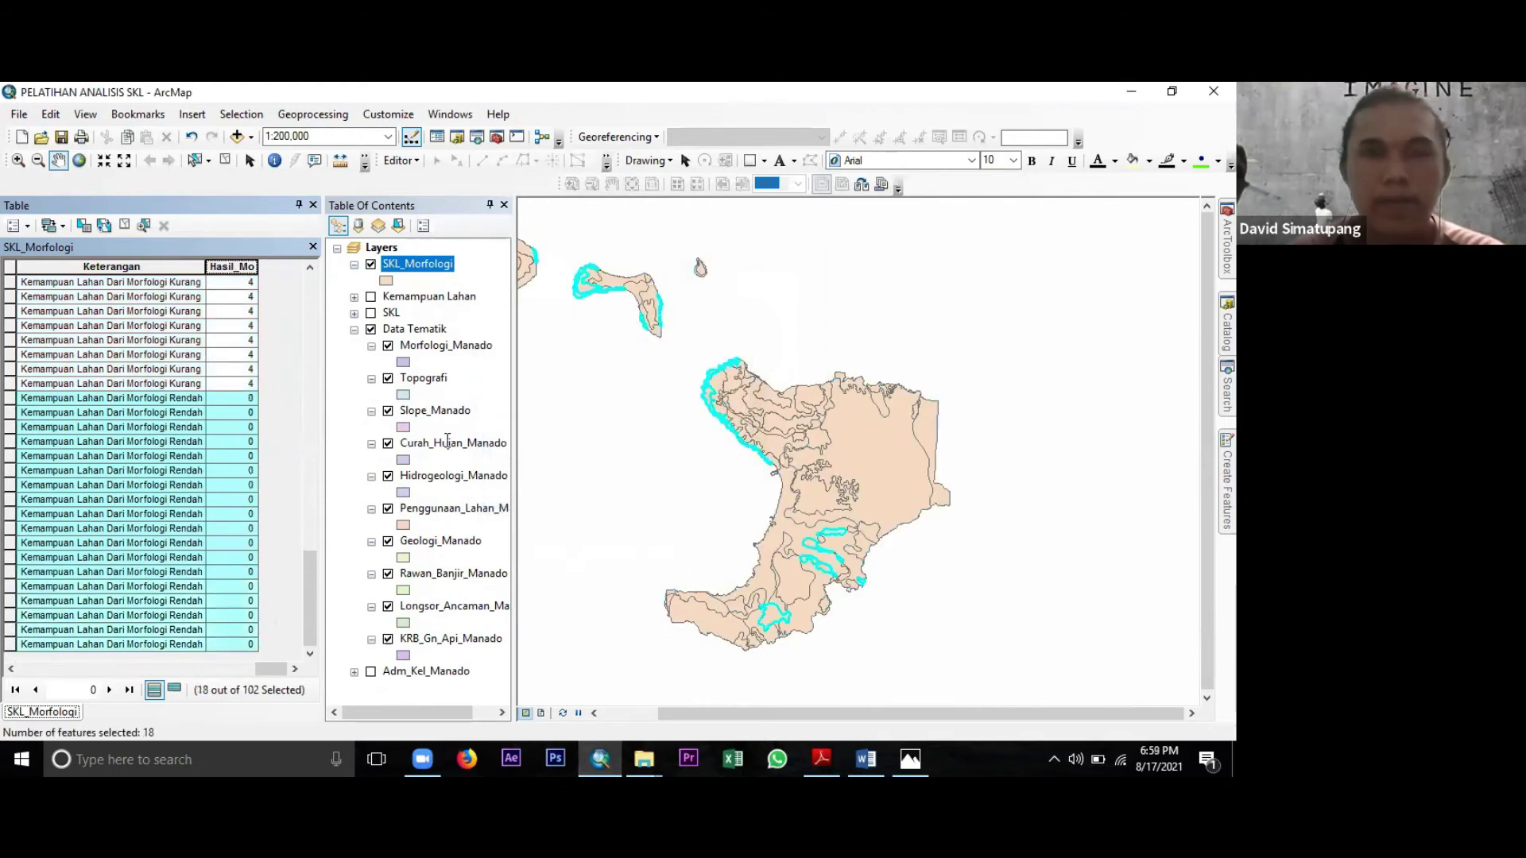
{"action": "right_click", "coordinate": [229, 267]}
{"action": "key", "text": "Return"}
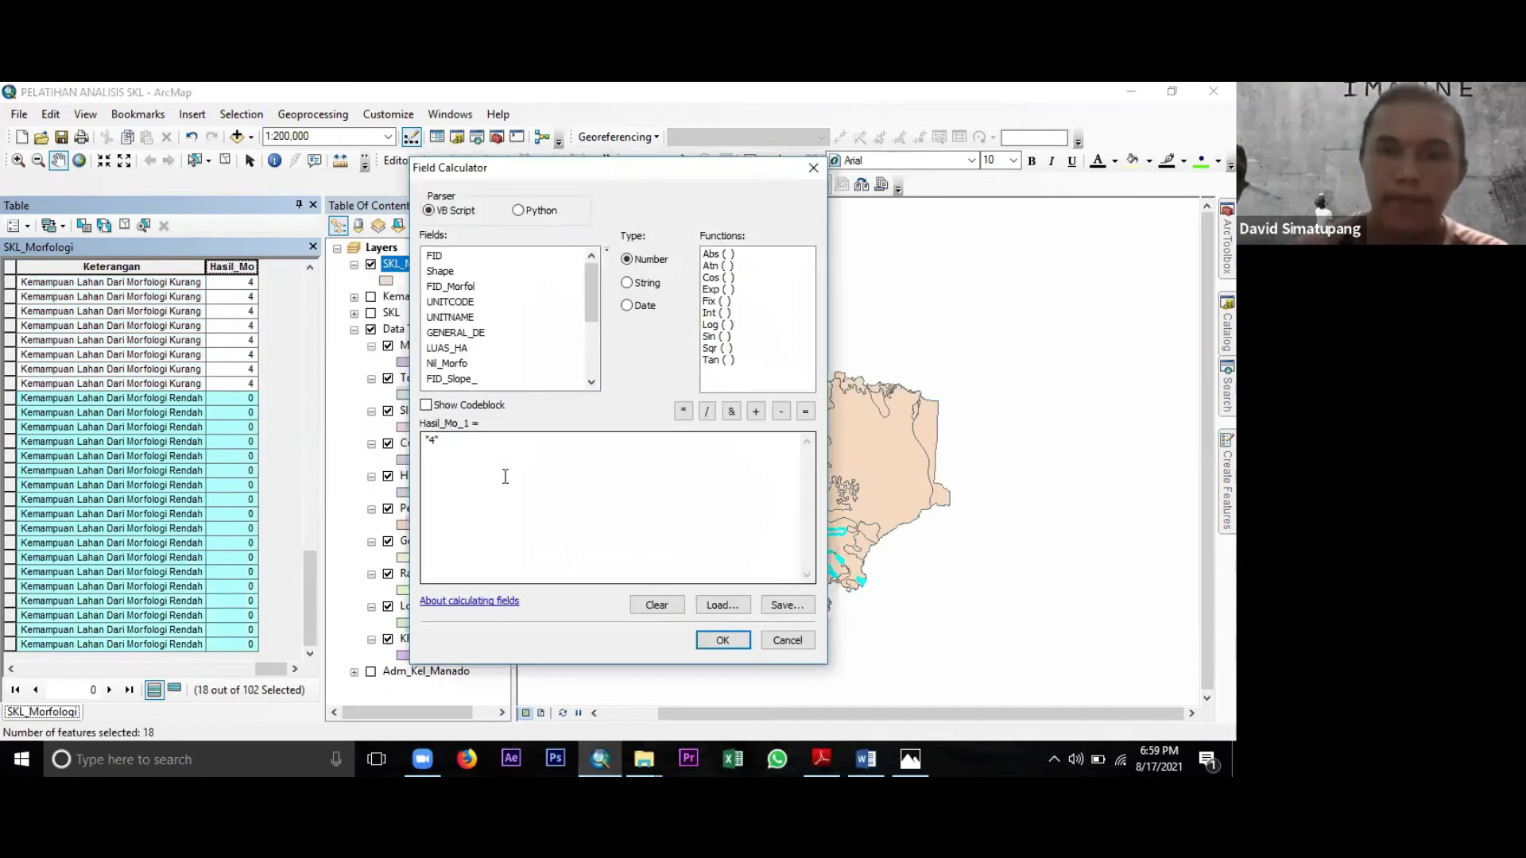
{"action": "left_click", "coordinate": [506, 477]}
{"action": "key", "text": "Left"}
{"action": "key", "text": "BackSpace"}
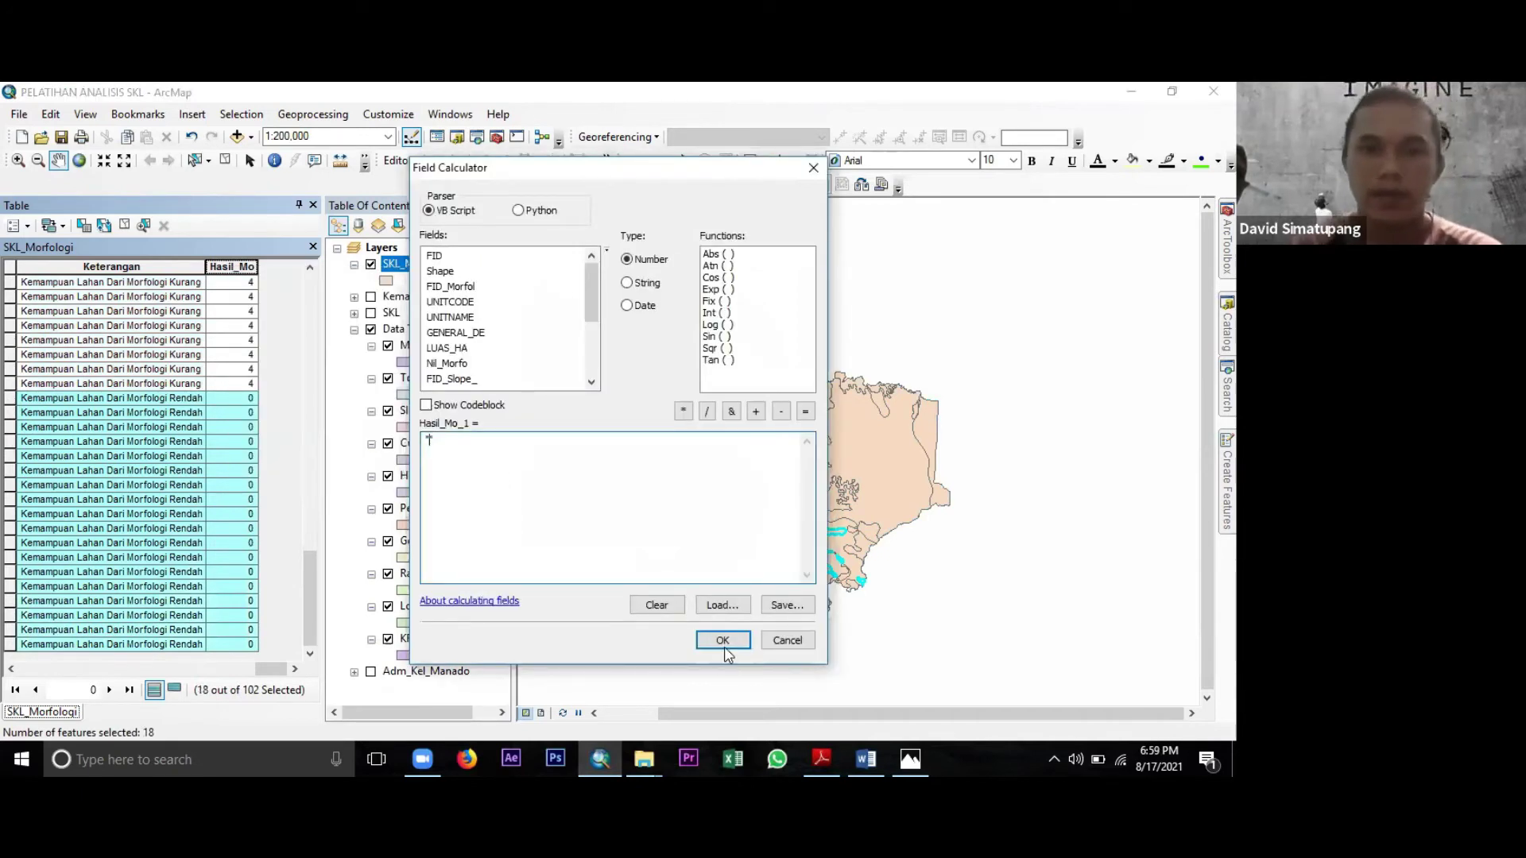
{"action": "left_click", "coordinate": [722, 641]}
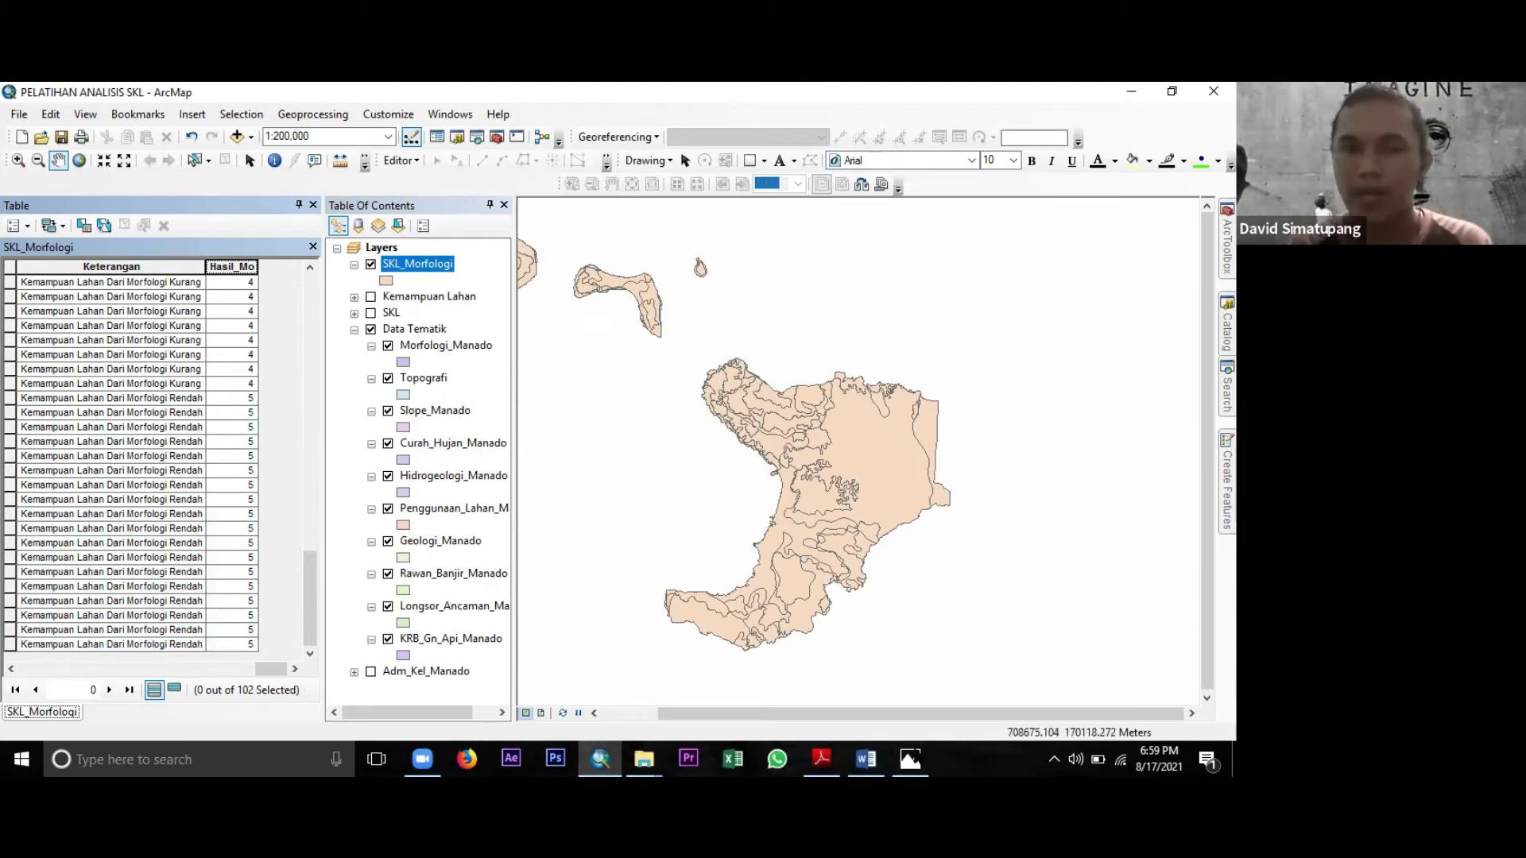
Look at the Peta SKL Morfologi.png example map in Photos, and close the SKL_Morfologi attribute table in ArcMap.
{"action": "mouse_move", "coordinate": [912, 760]}
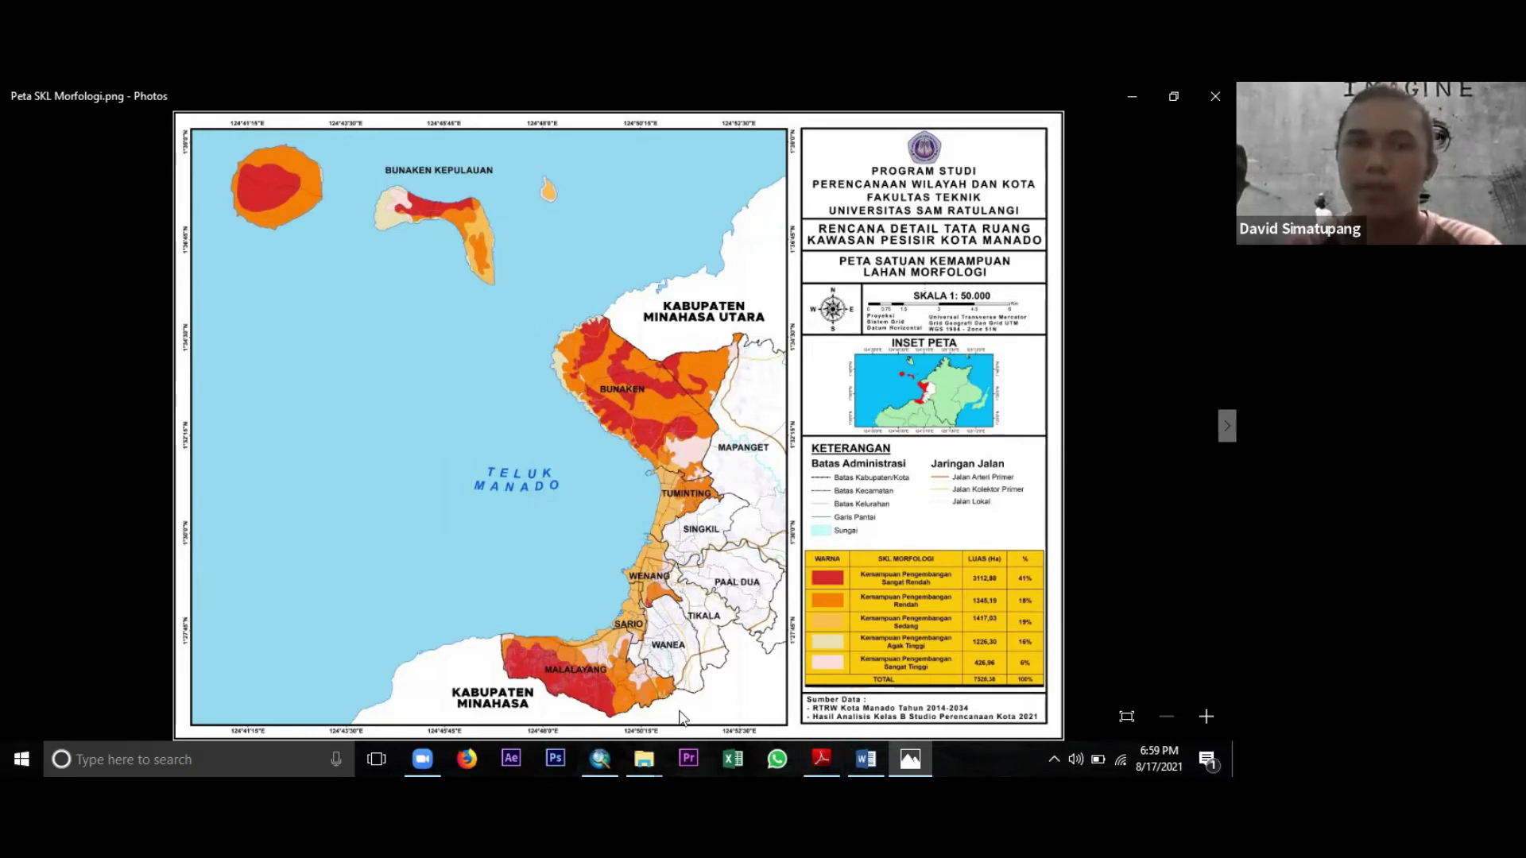
{"action": "left_click", "coordinate": [600, 757]}
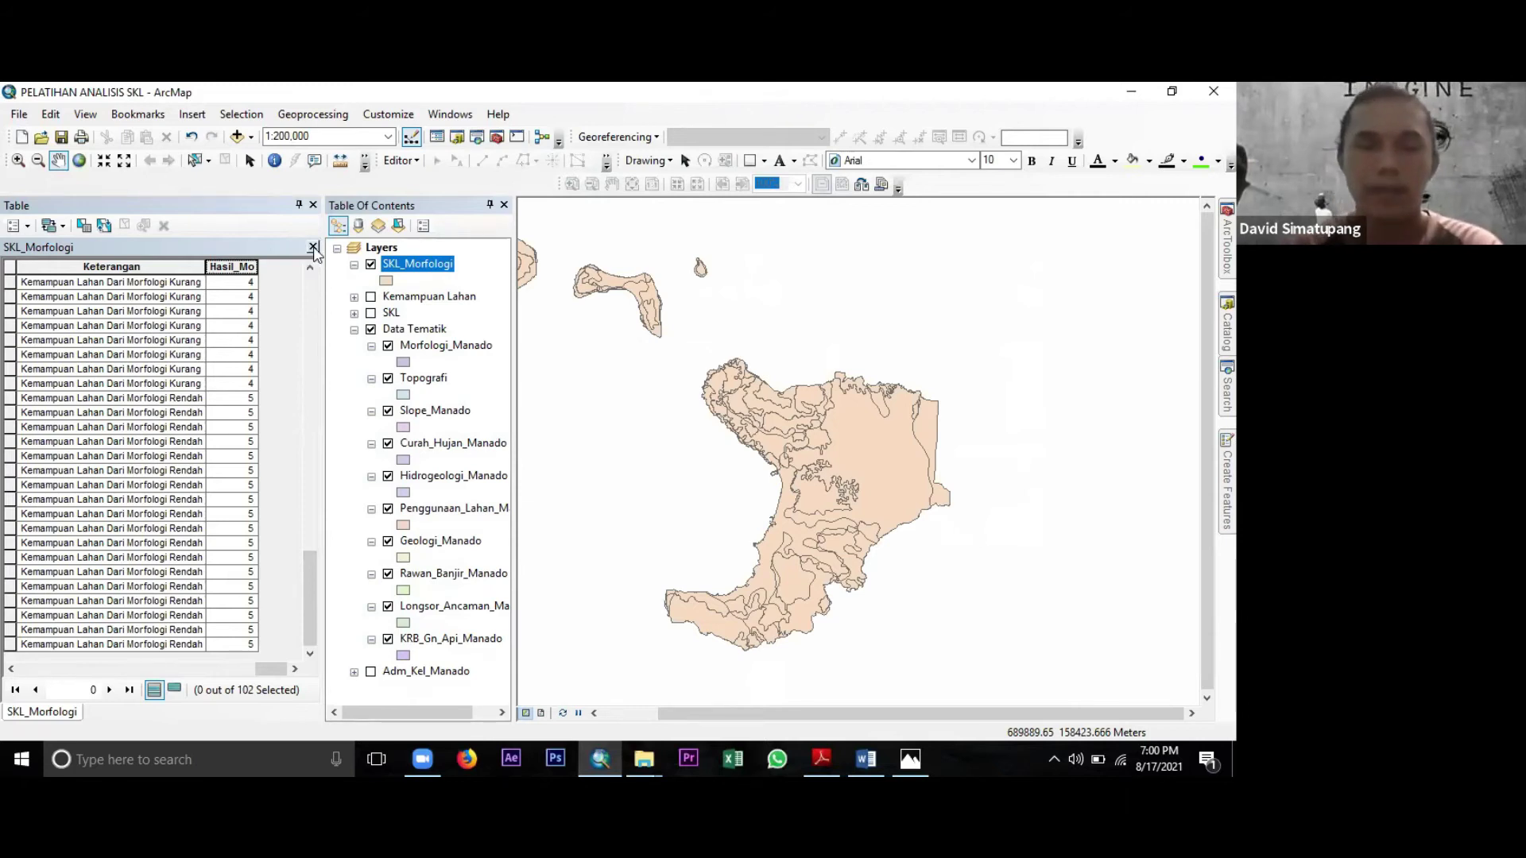
{"action": "left_click", "coordinate": [312, 249]}
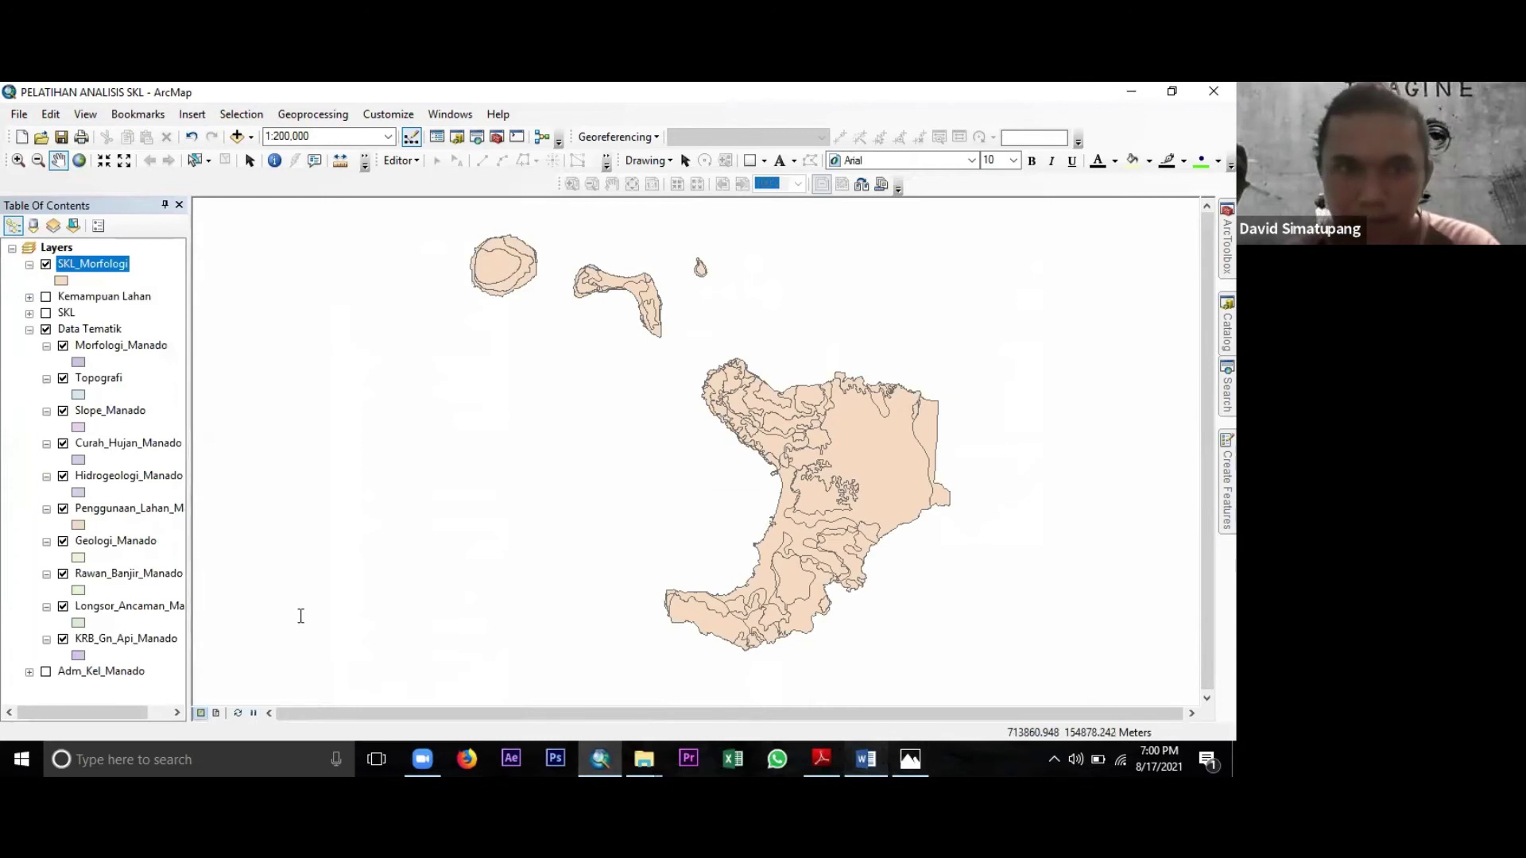
Review the Analisis SKL Kemudahan Dikerjakan table in the NOM document in Word, and return to ArcMap.
{"action": "key", "text": "alt+Tab"}
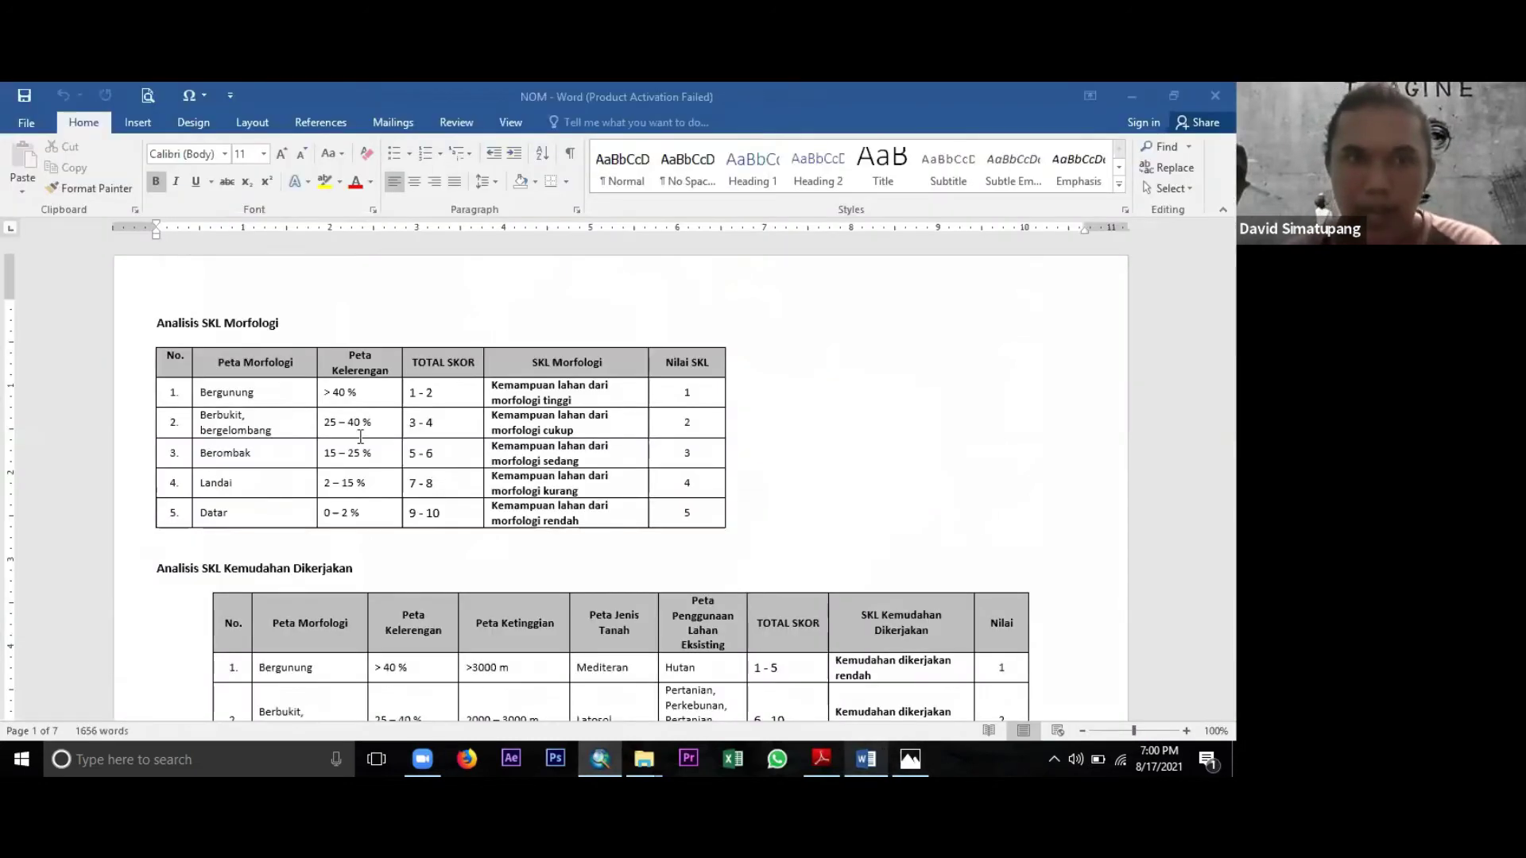
{"action": "scroll", "coordinate": [360, 437], "scroll_direction": "down", "scroll_amount": 3}
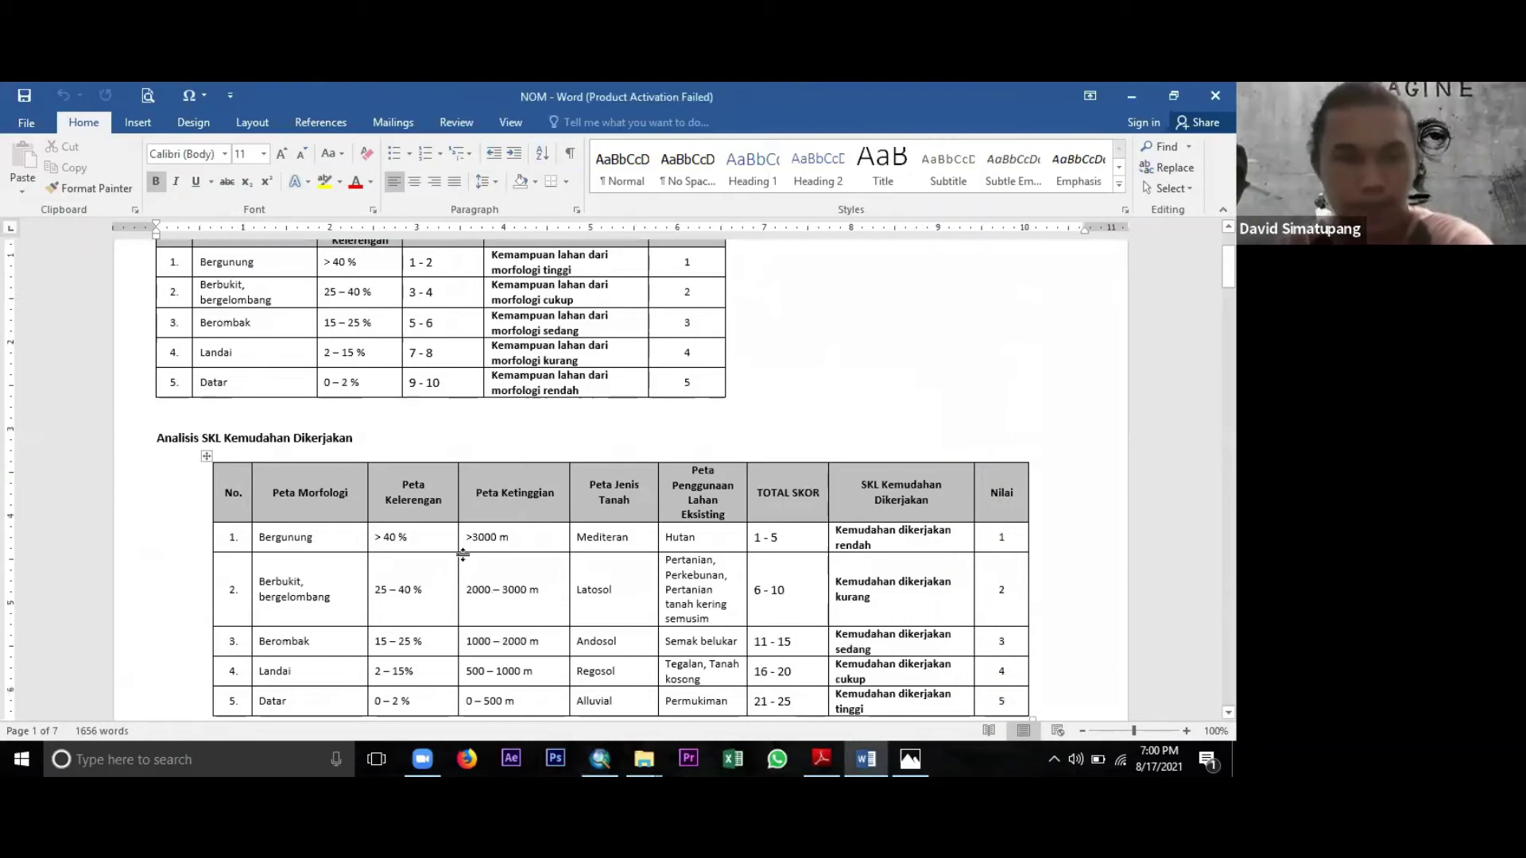
{"action": "scroll", "coordinate": [508, 487], "scroll_direction": "down", "scroll_amount": 2}
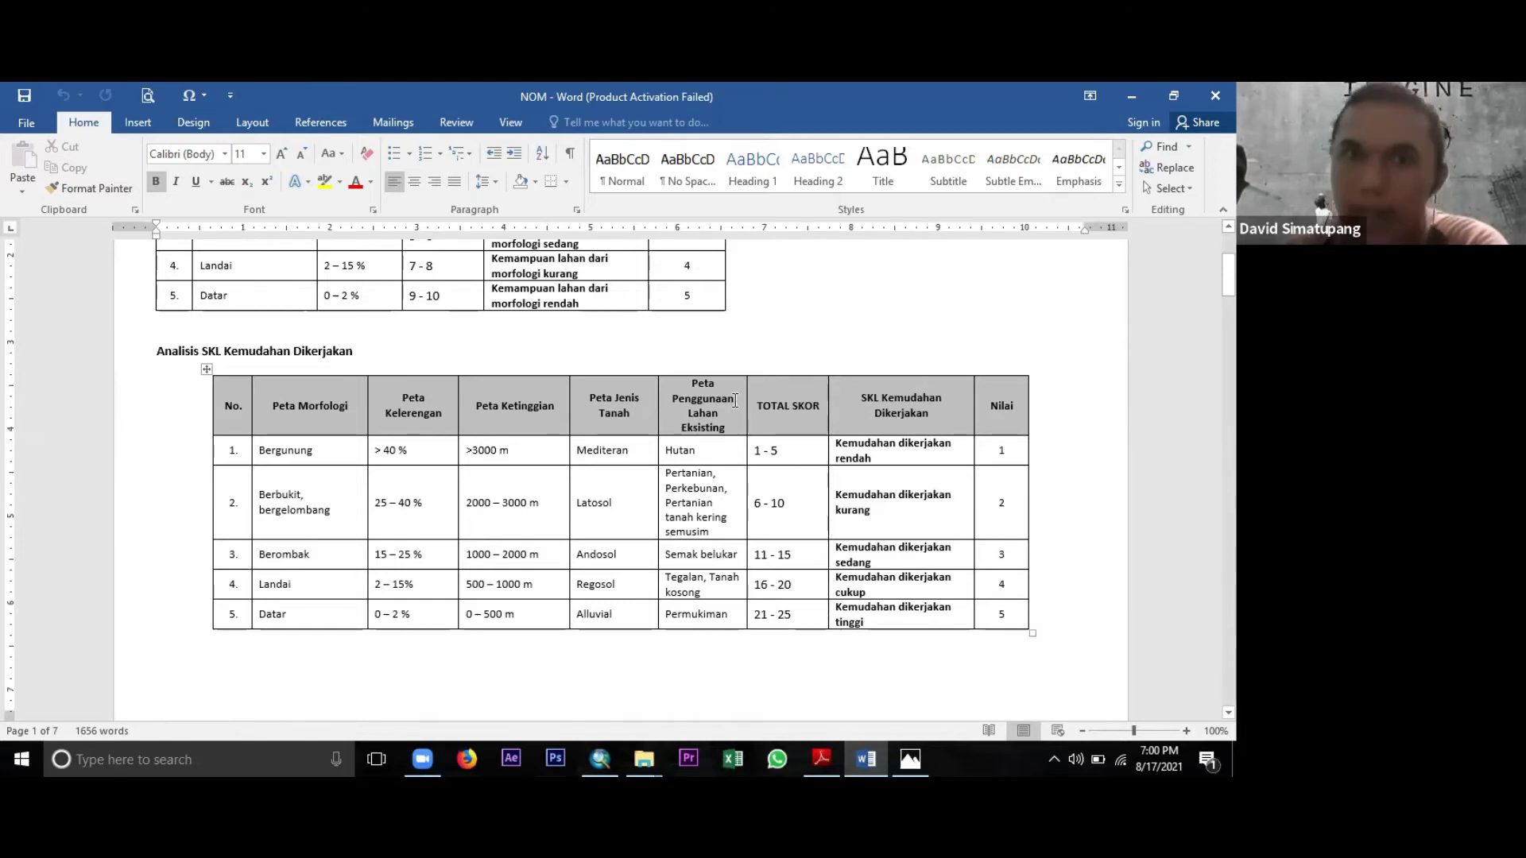
{"action": "left_click", "coordinate": [790, 641]}
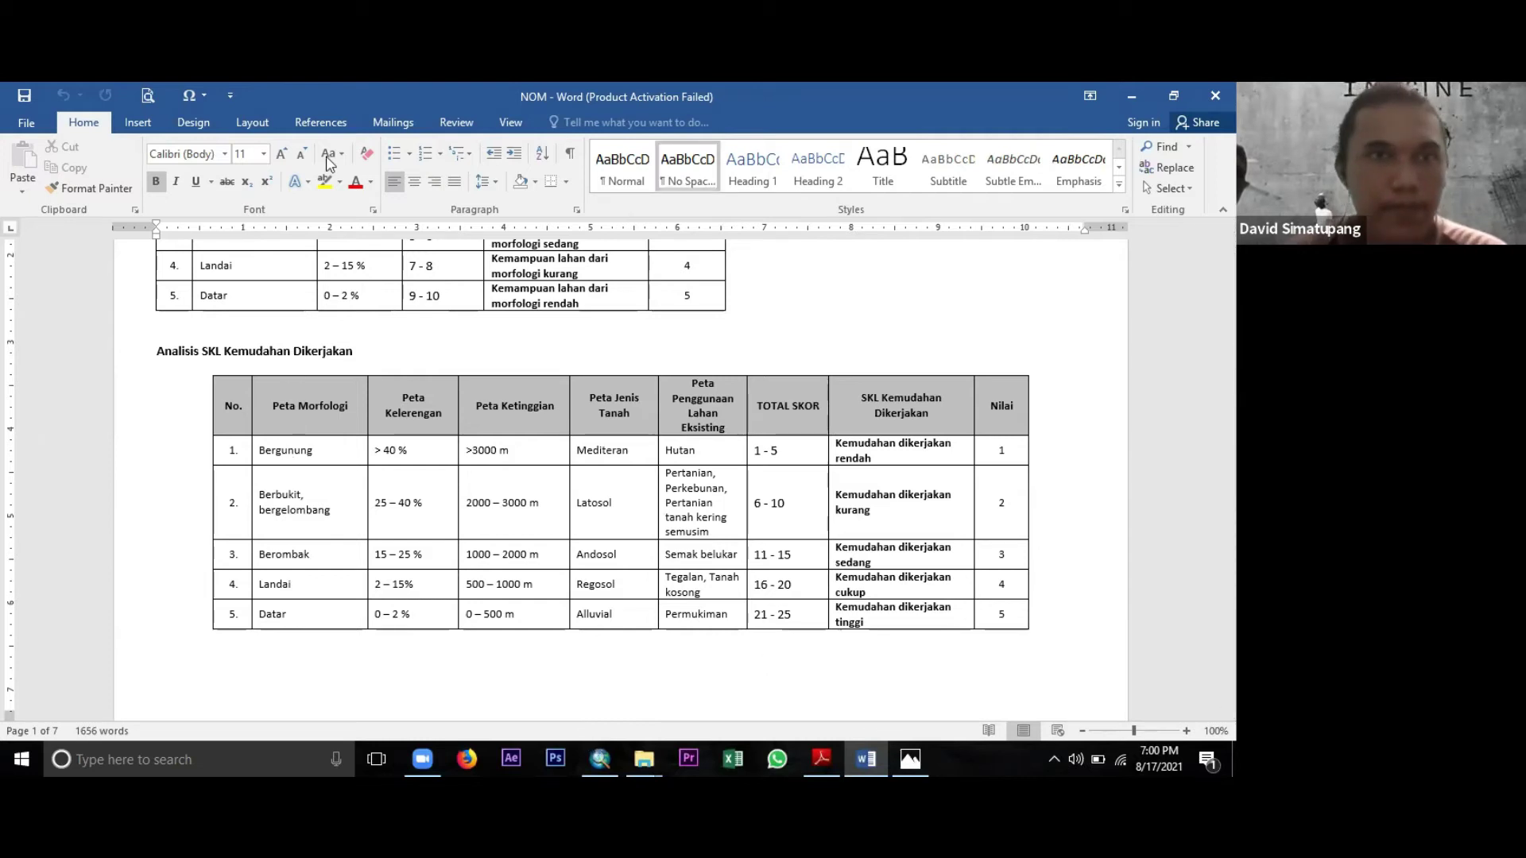
{"action": "key", "text": "alt+Tab"}
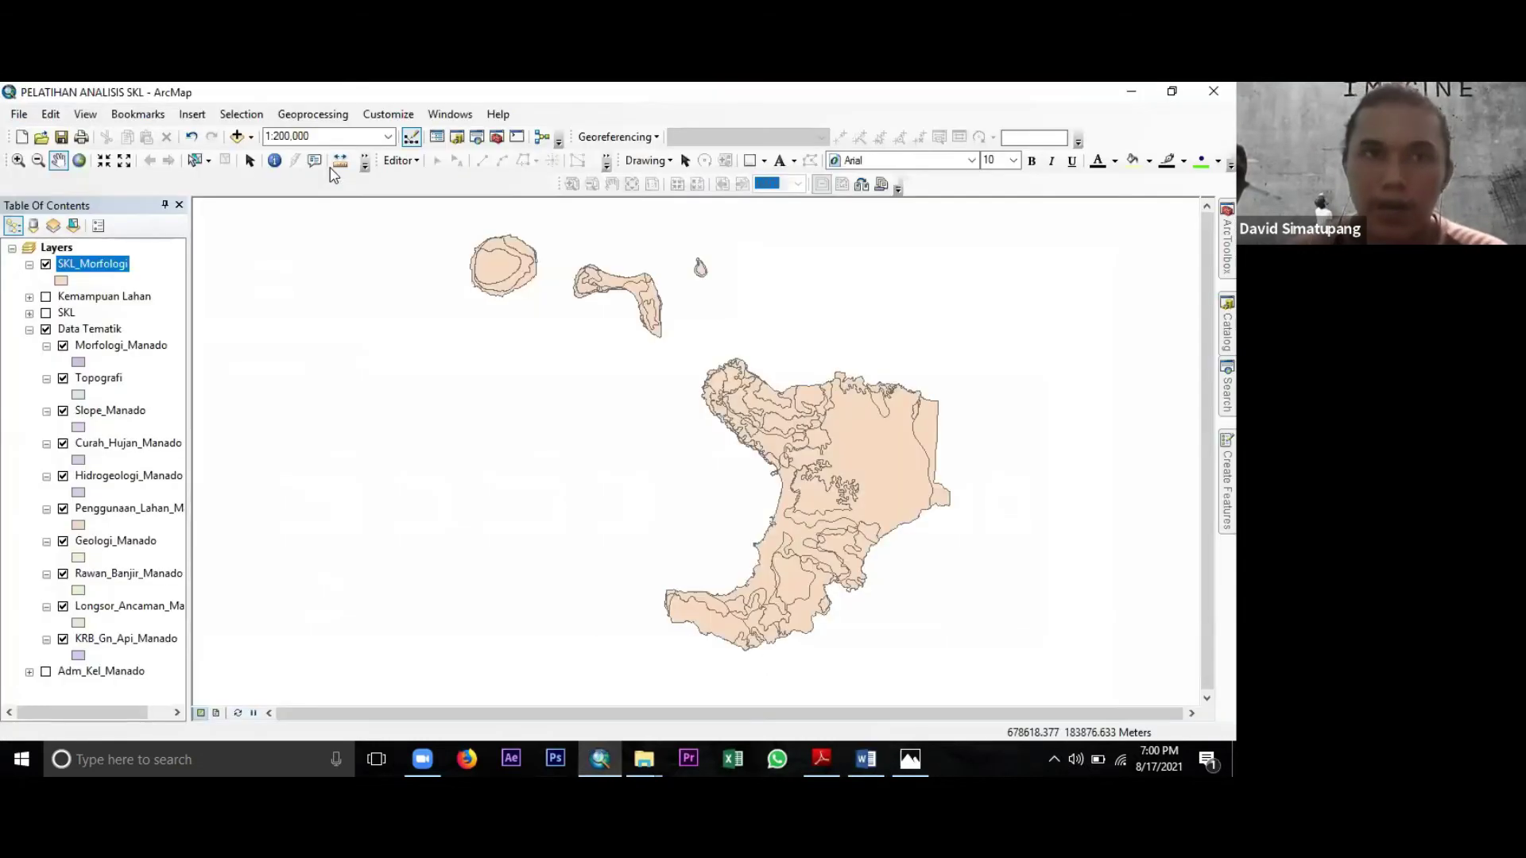
Set up an Intersect with Morfologi_Manado, Topografi, Slope_Manado, Penggunaan_Lahan_Manado and Geologi_Manado as input features, checking the required maps in the Word table.
{"action": "left_click", "coordinate": [313, 114]}
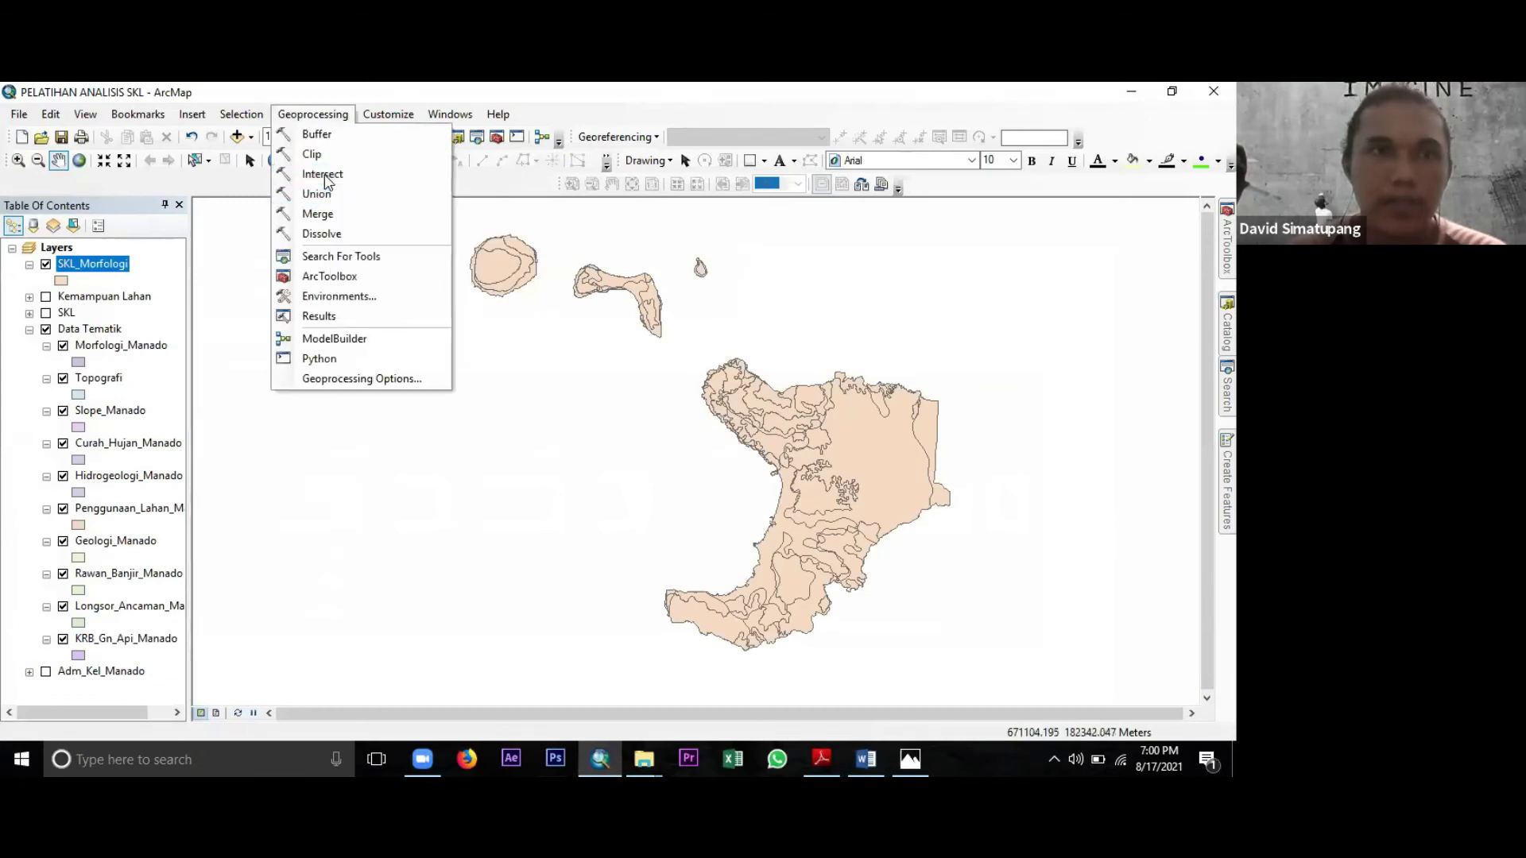
{"action": "left_click", "coordinate": [602, 424]}
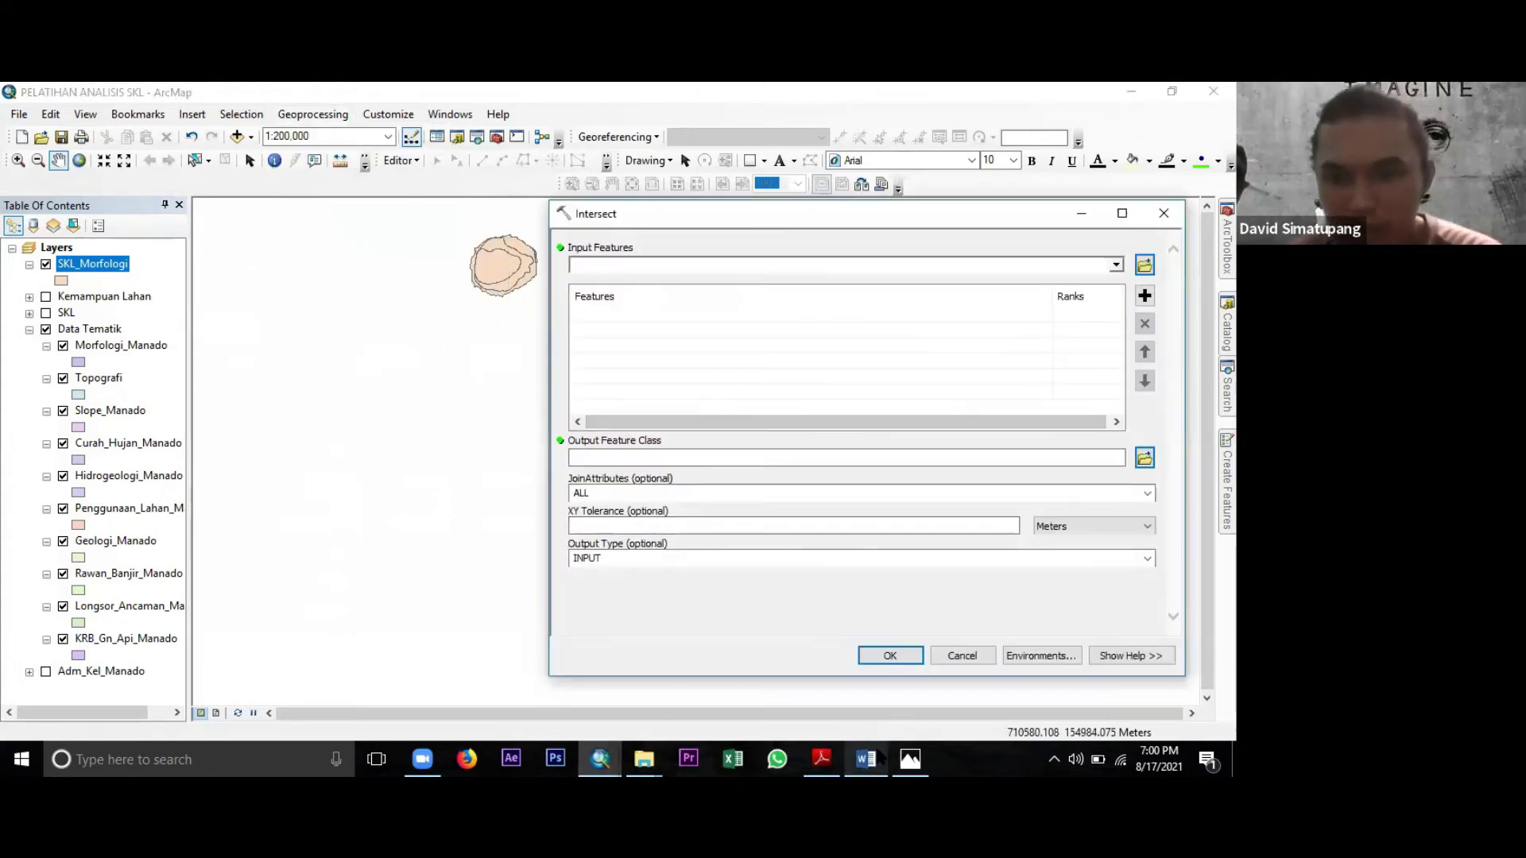
{"action": "mouse_move", "coordinate": [880, 759]}
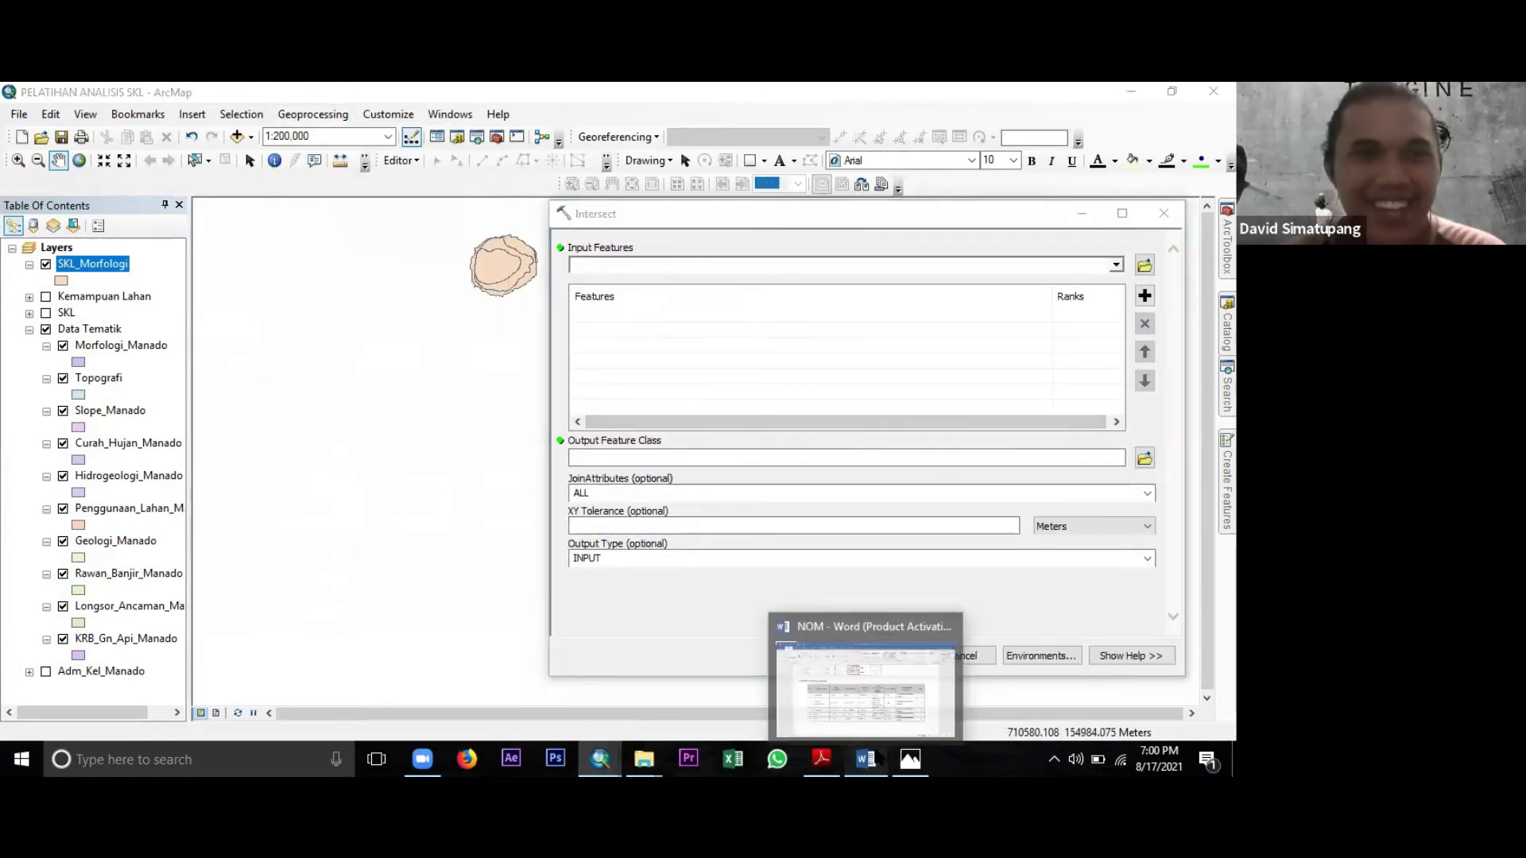
{"action": "left_click", "coordinate": [881, 759]}
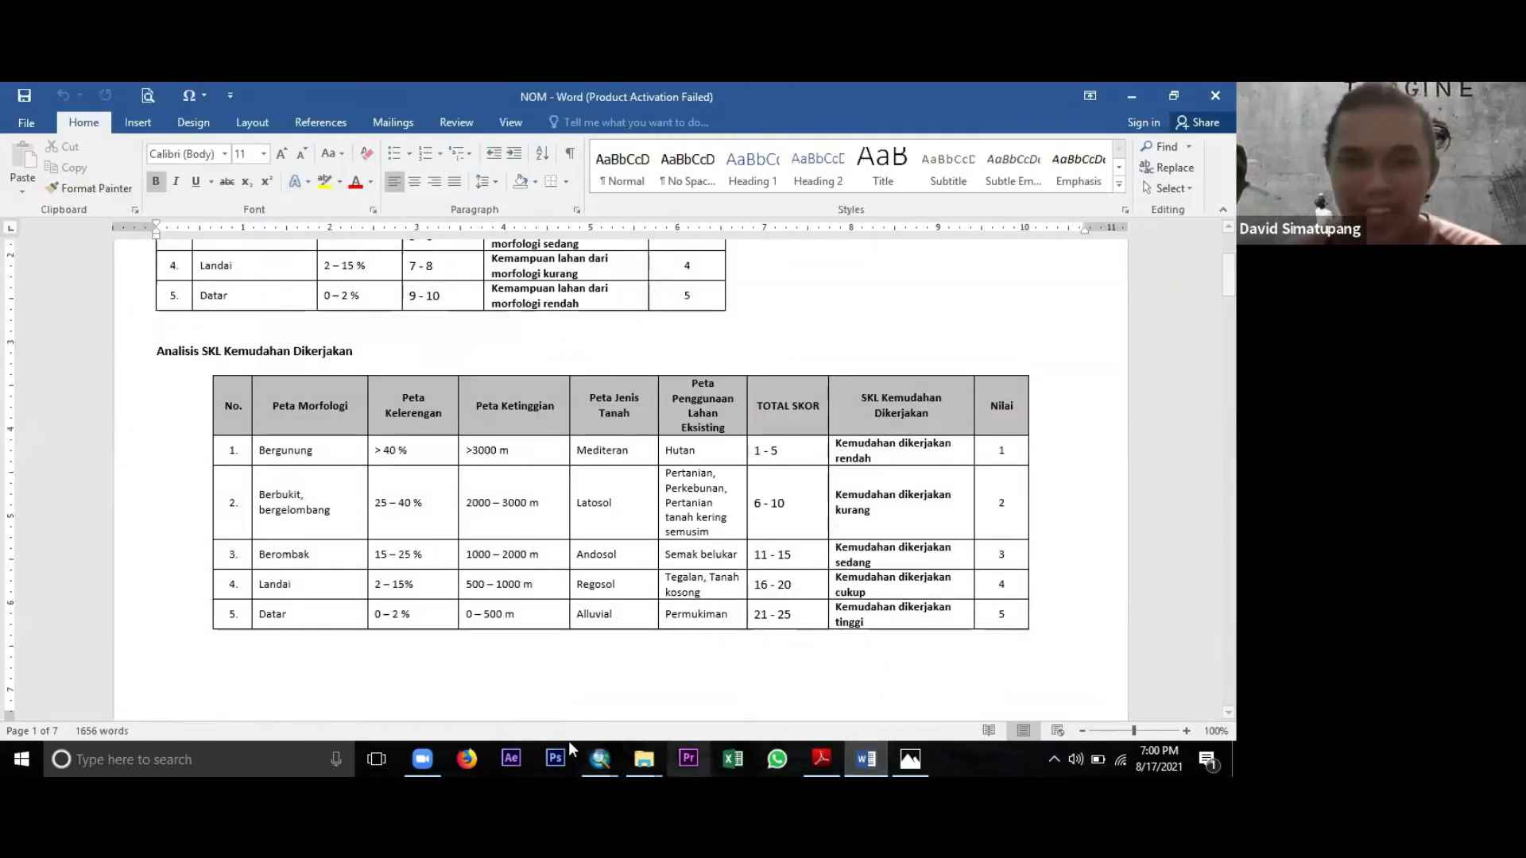
{"action": "left_click", "coordinate": [600, 759]}
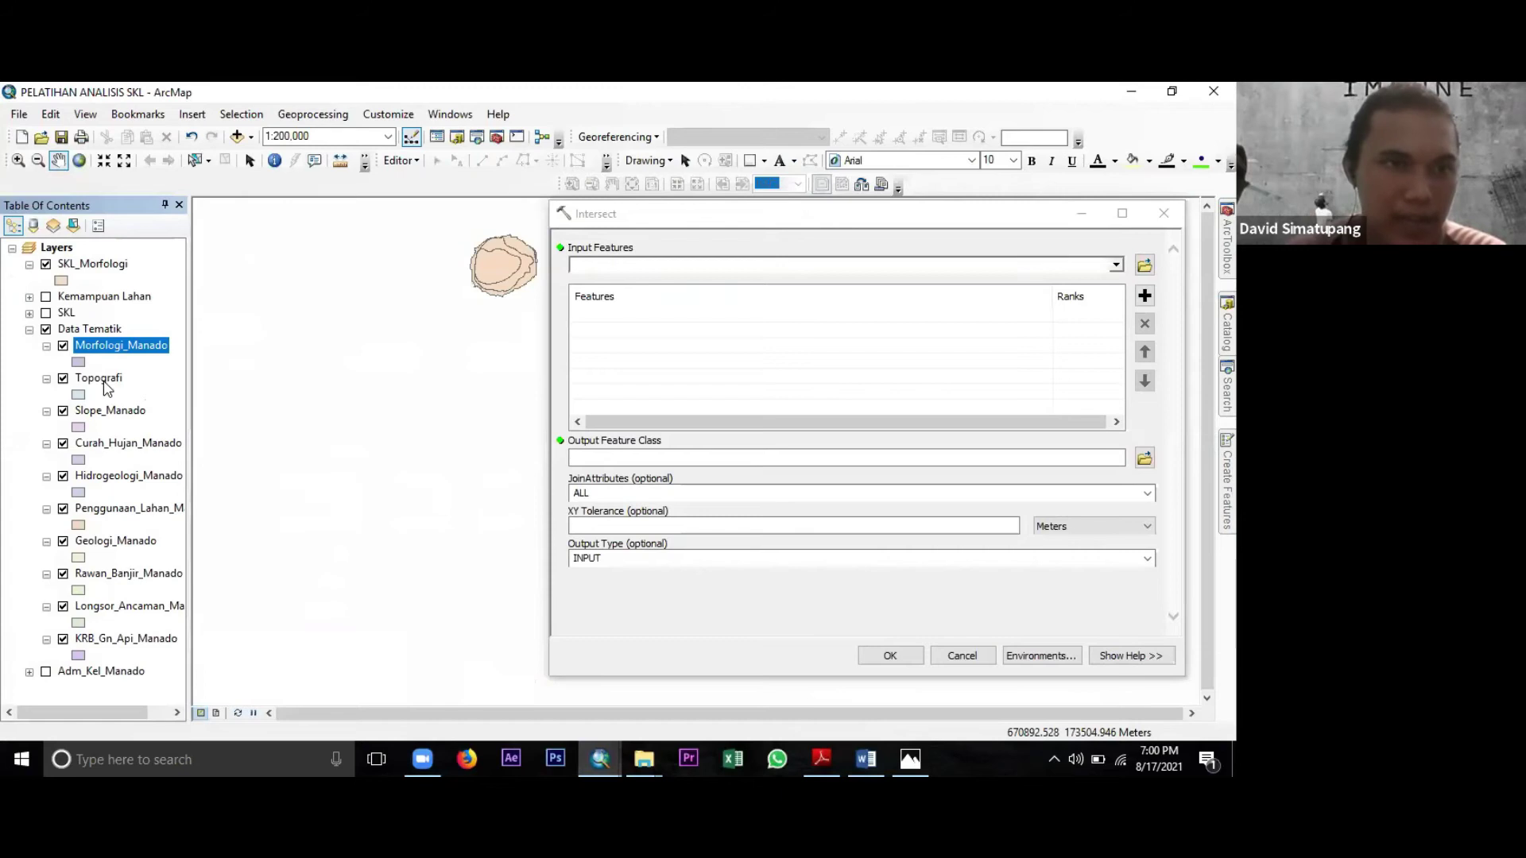
{"action": "left_click", "coordinate": [115, 411], "text": "ctrl"}
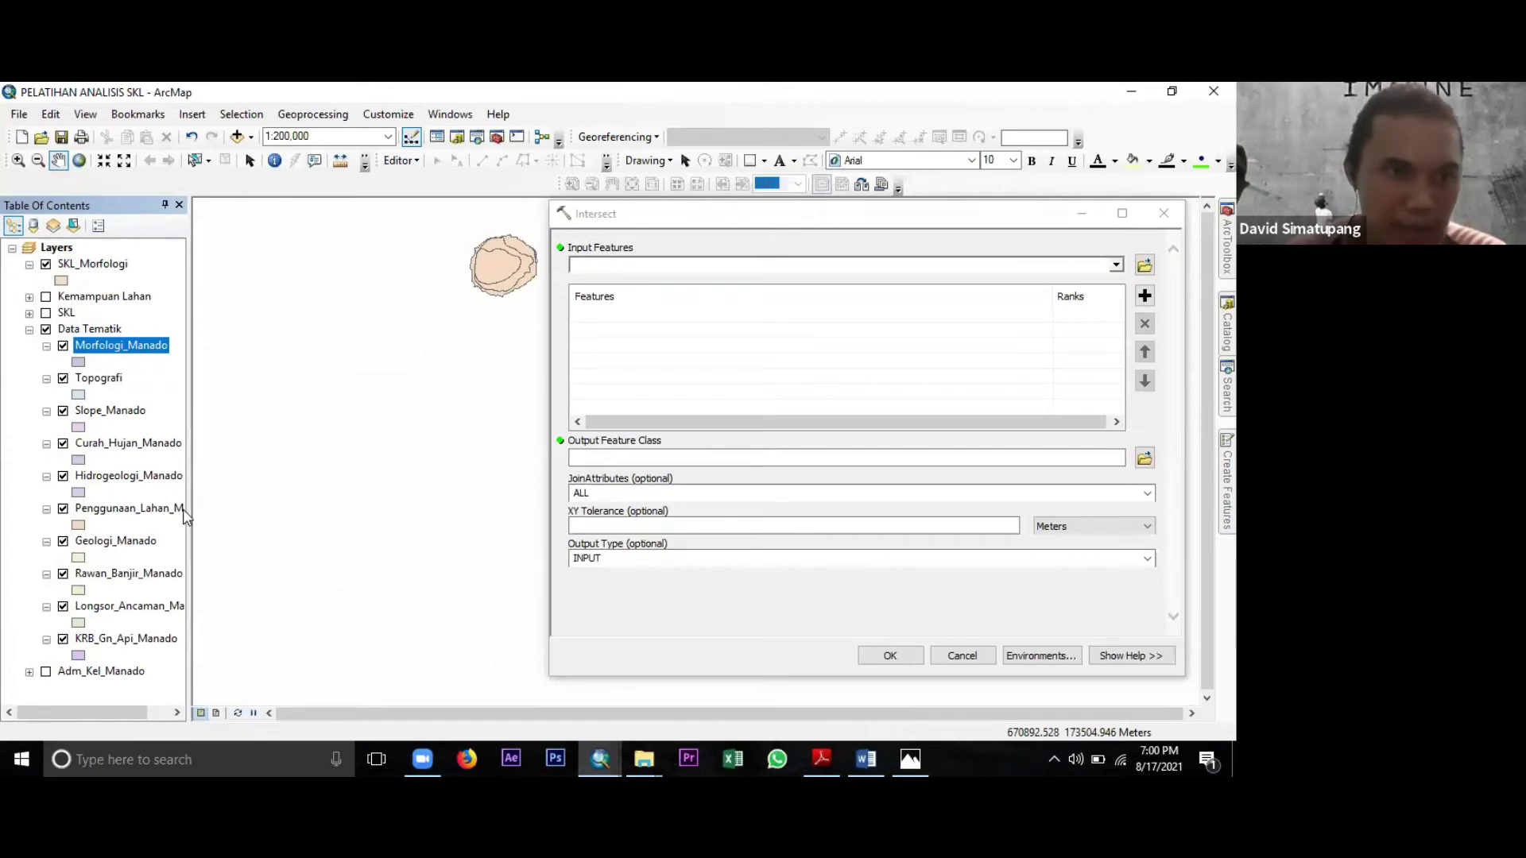
{"action": "left_click", "coordinate": [99, 378], "text": "ctrl"}
{"action": "left_click", "coordinate": [156, 509], "text": "ctrl"}
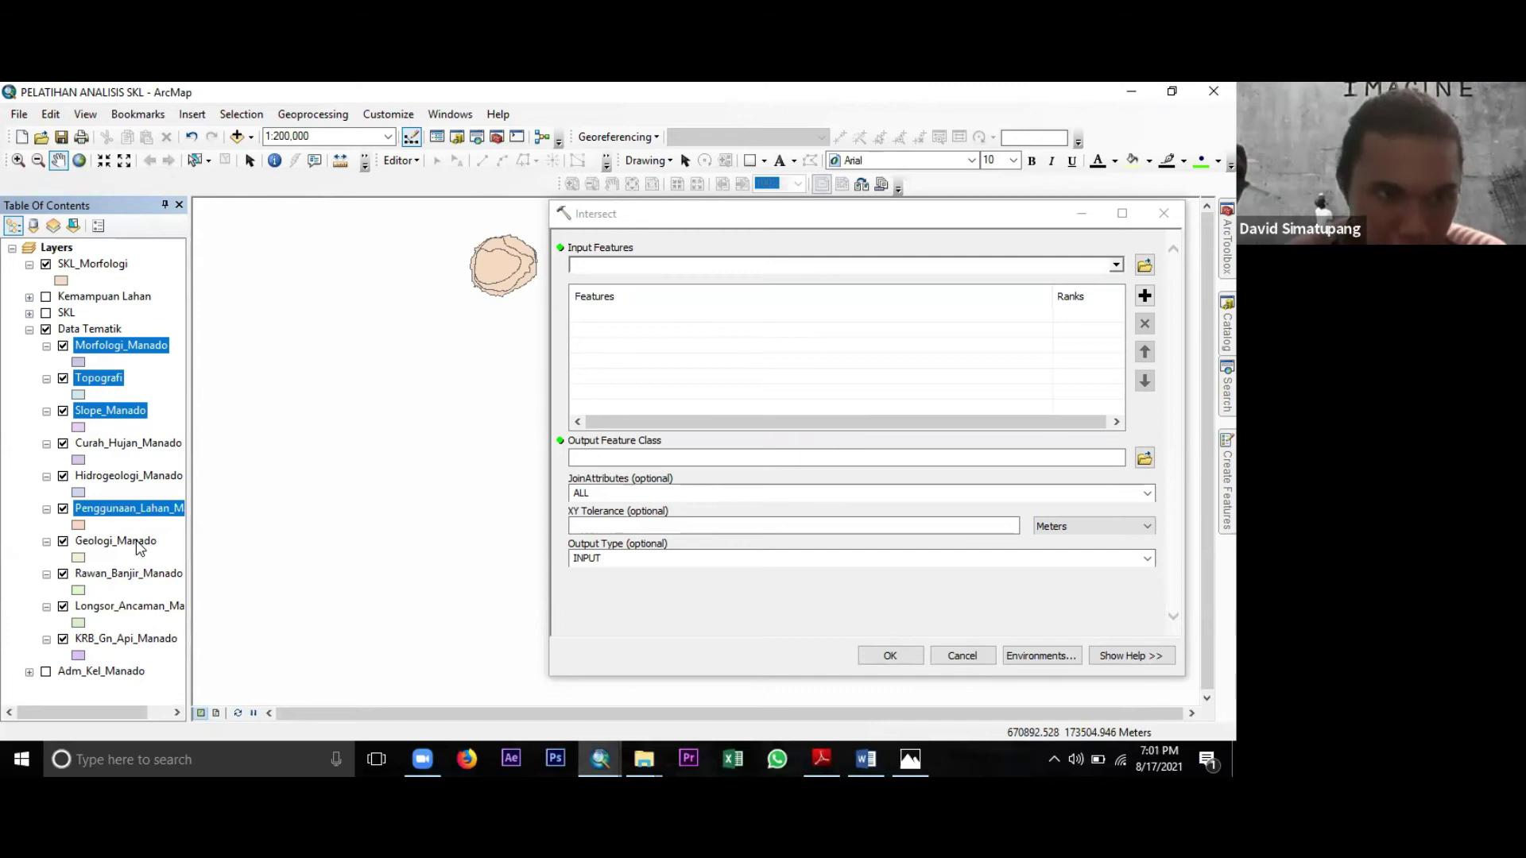
{"action": "left_click", "coordinate": [151, 543], "text": "ctrl"}
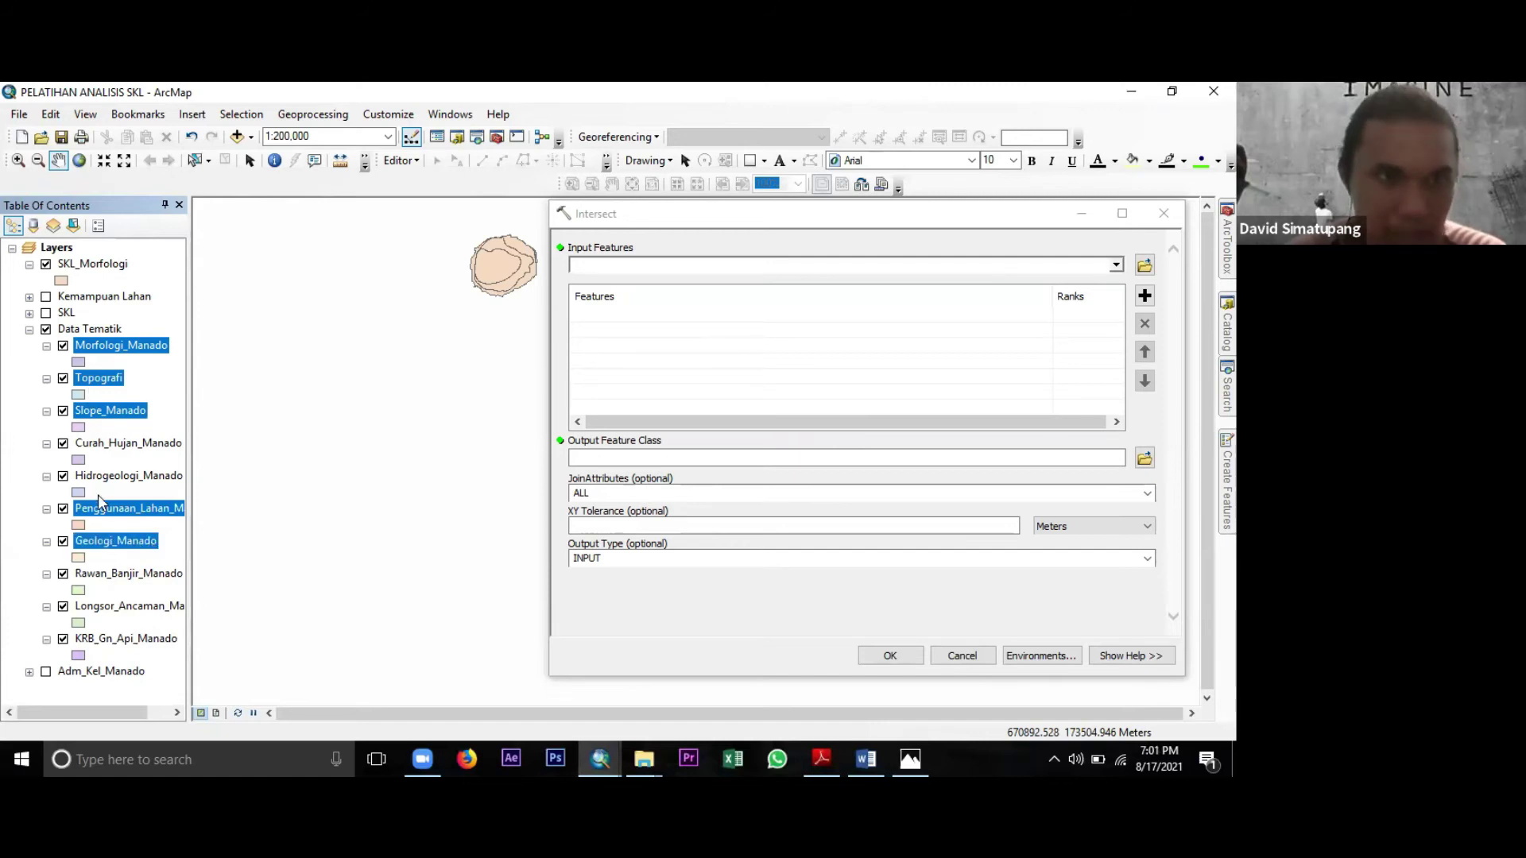
{"action": "left_click_drag", "start_coordinate": [101, 345], "coordinate": [671, 349]}
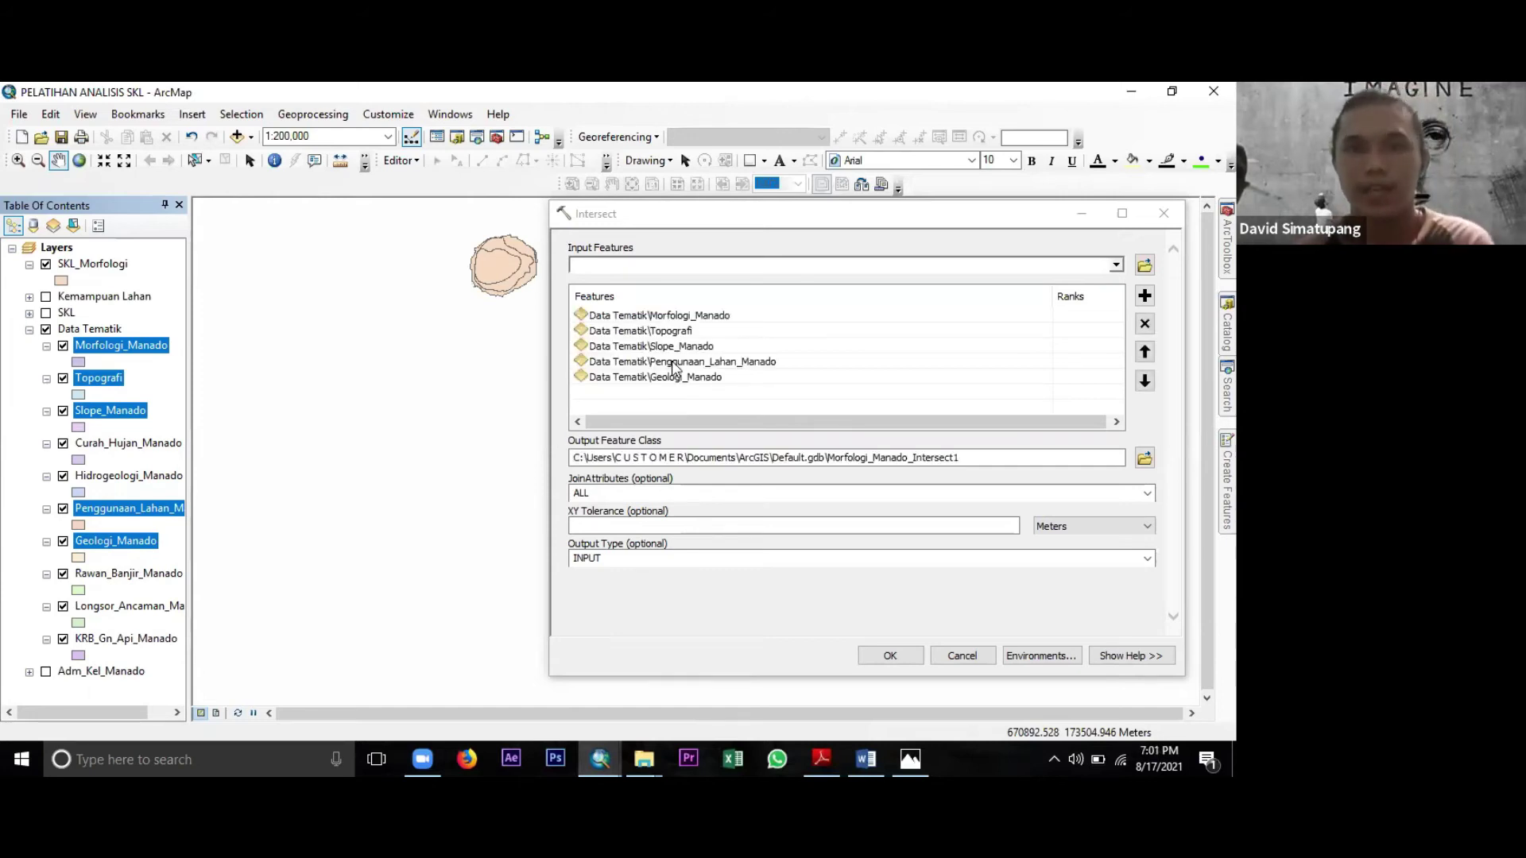
Set the Intersect output to SKL_Kemudahan_Dikerjakan.shp in the SKL folder and run the tool.
{"action": "left_click", "coordinate": [1143, 459]}
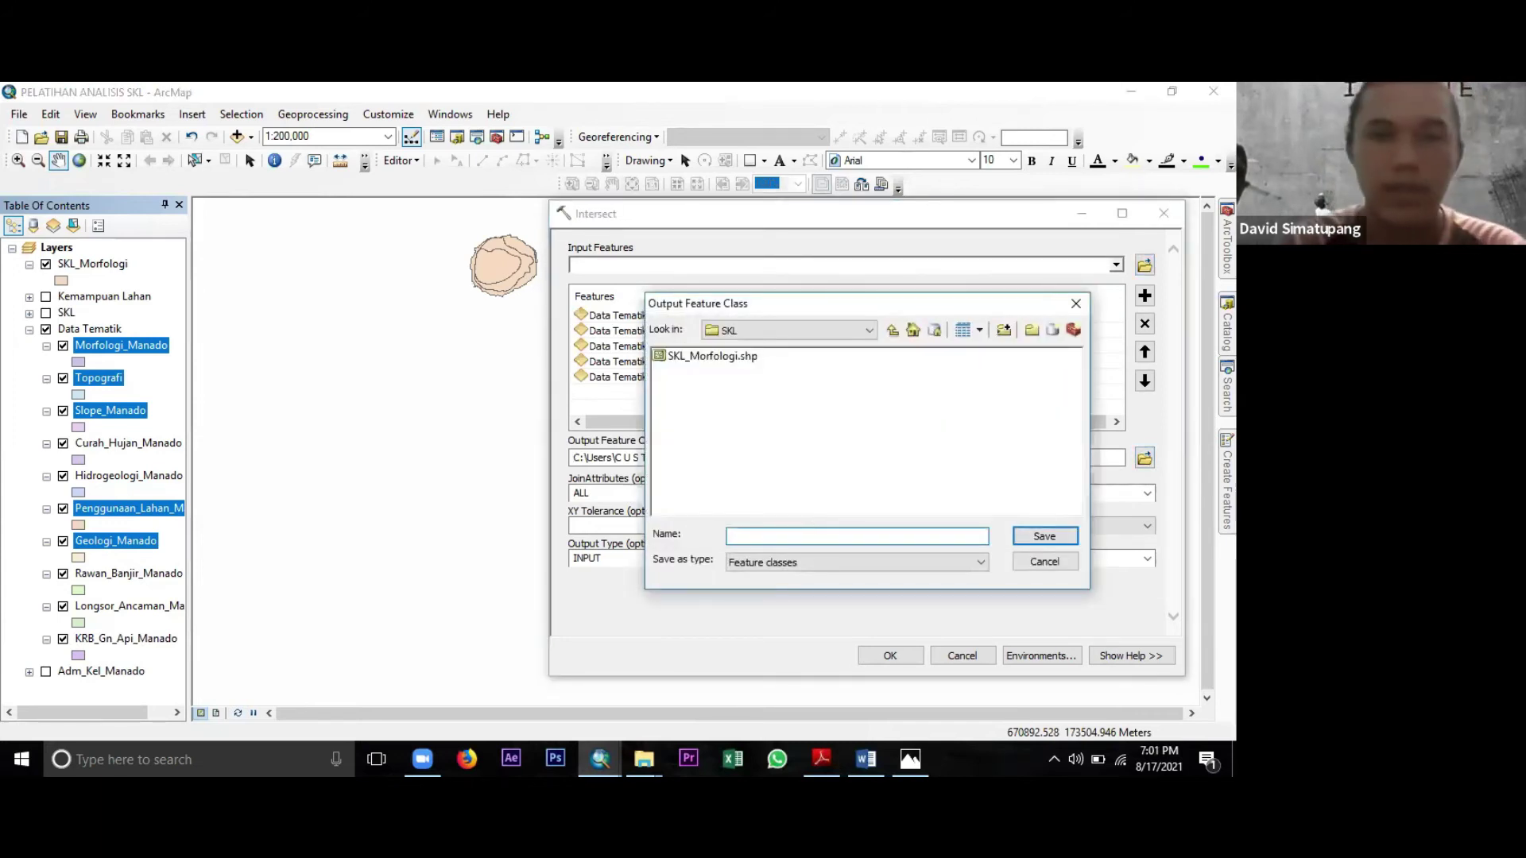
{"action": "type", "text": "SKL"}
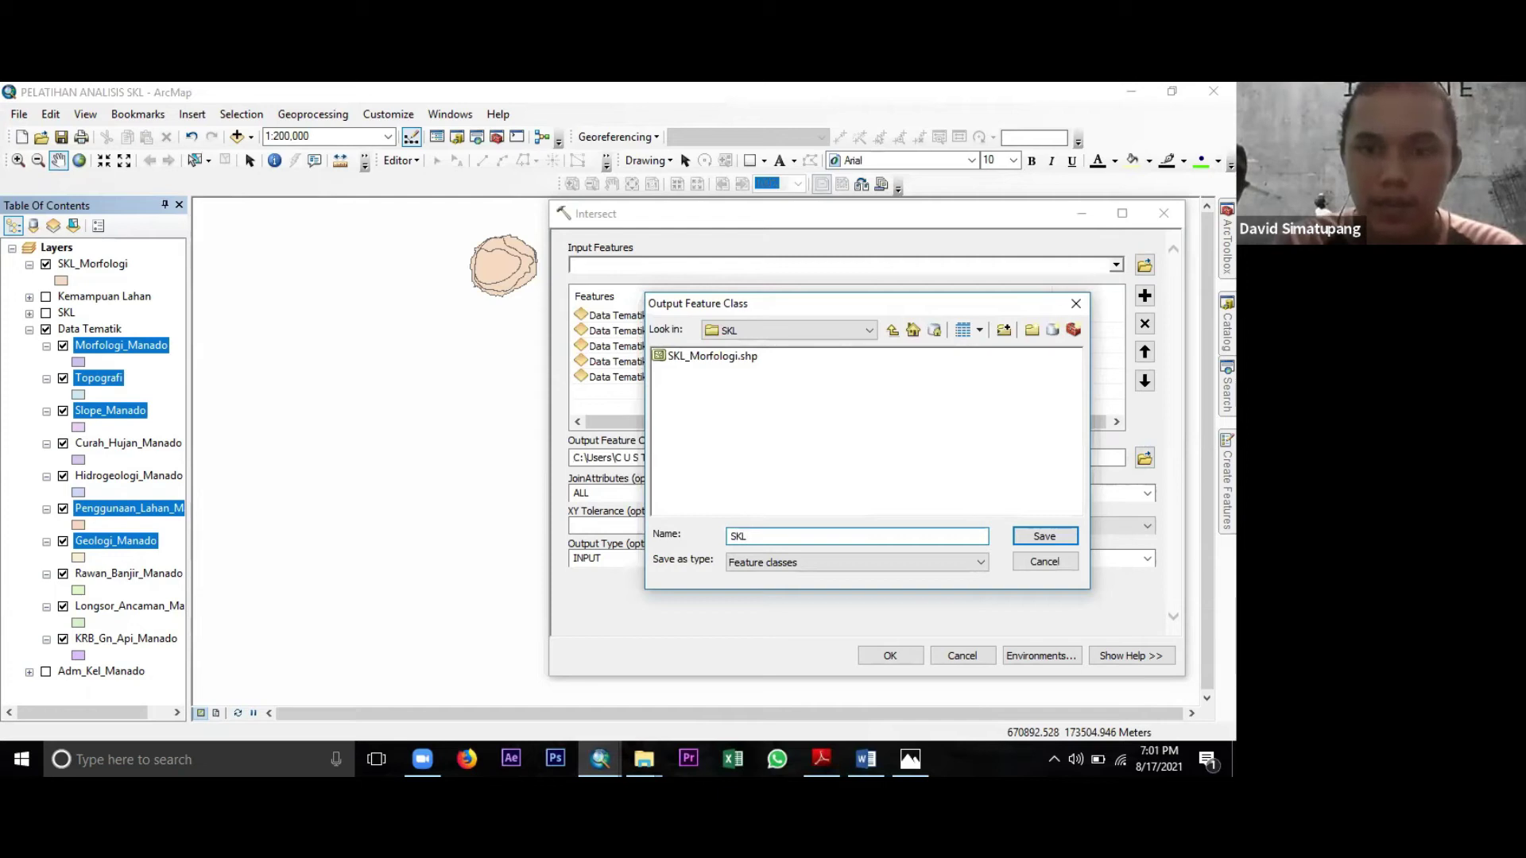
{"action": "type", "text": "_Kemud"}
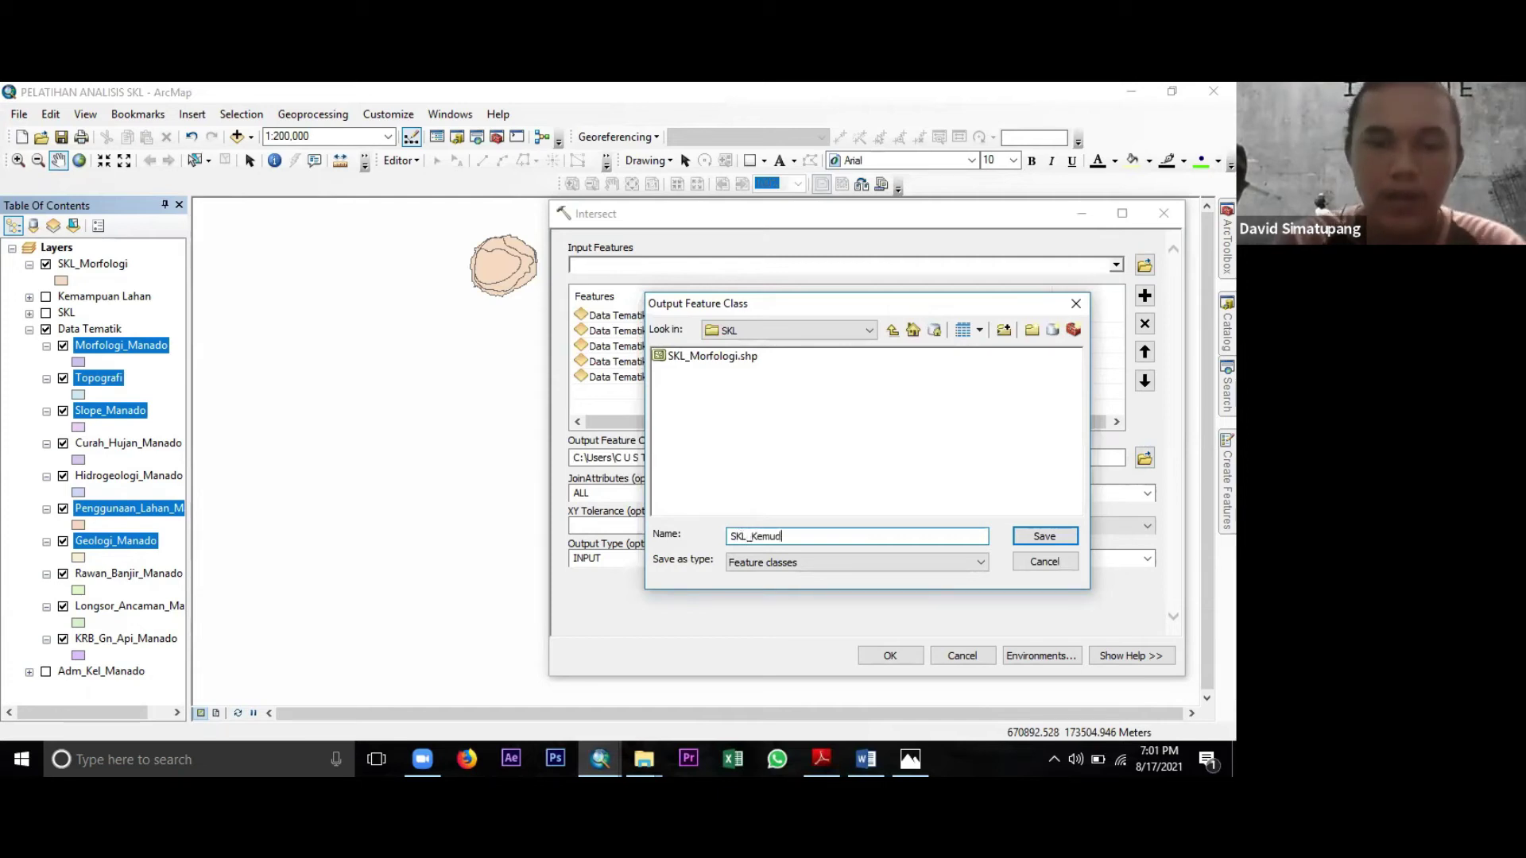
{"action": "type", "text": "ahan_Dikerjakan.s"}
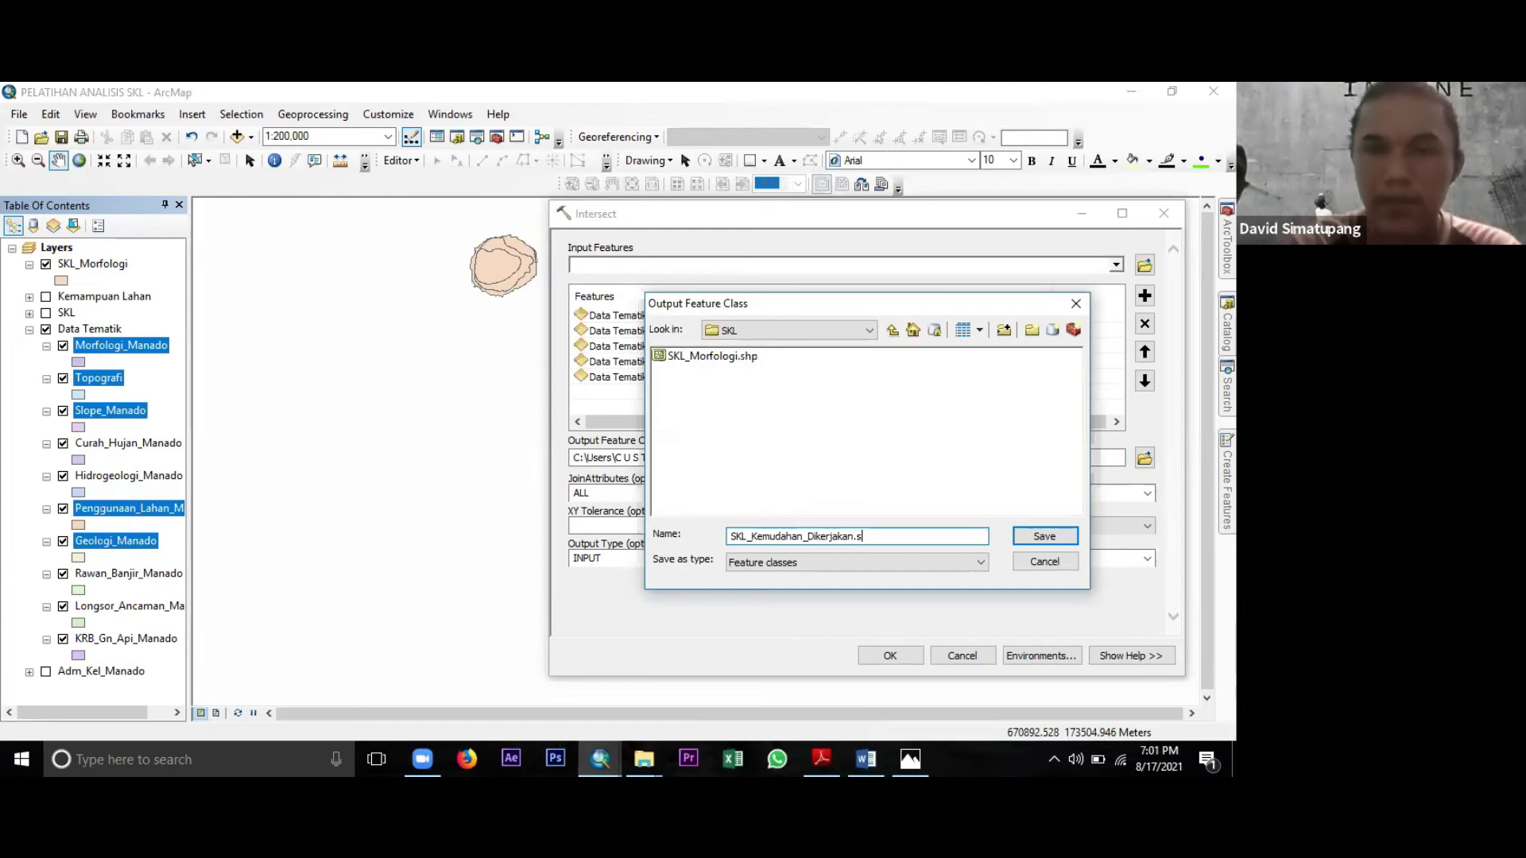
{"action": "type", "text": "hp"}
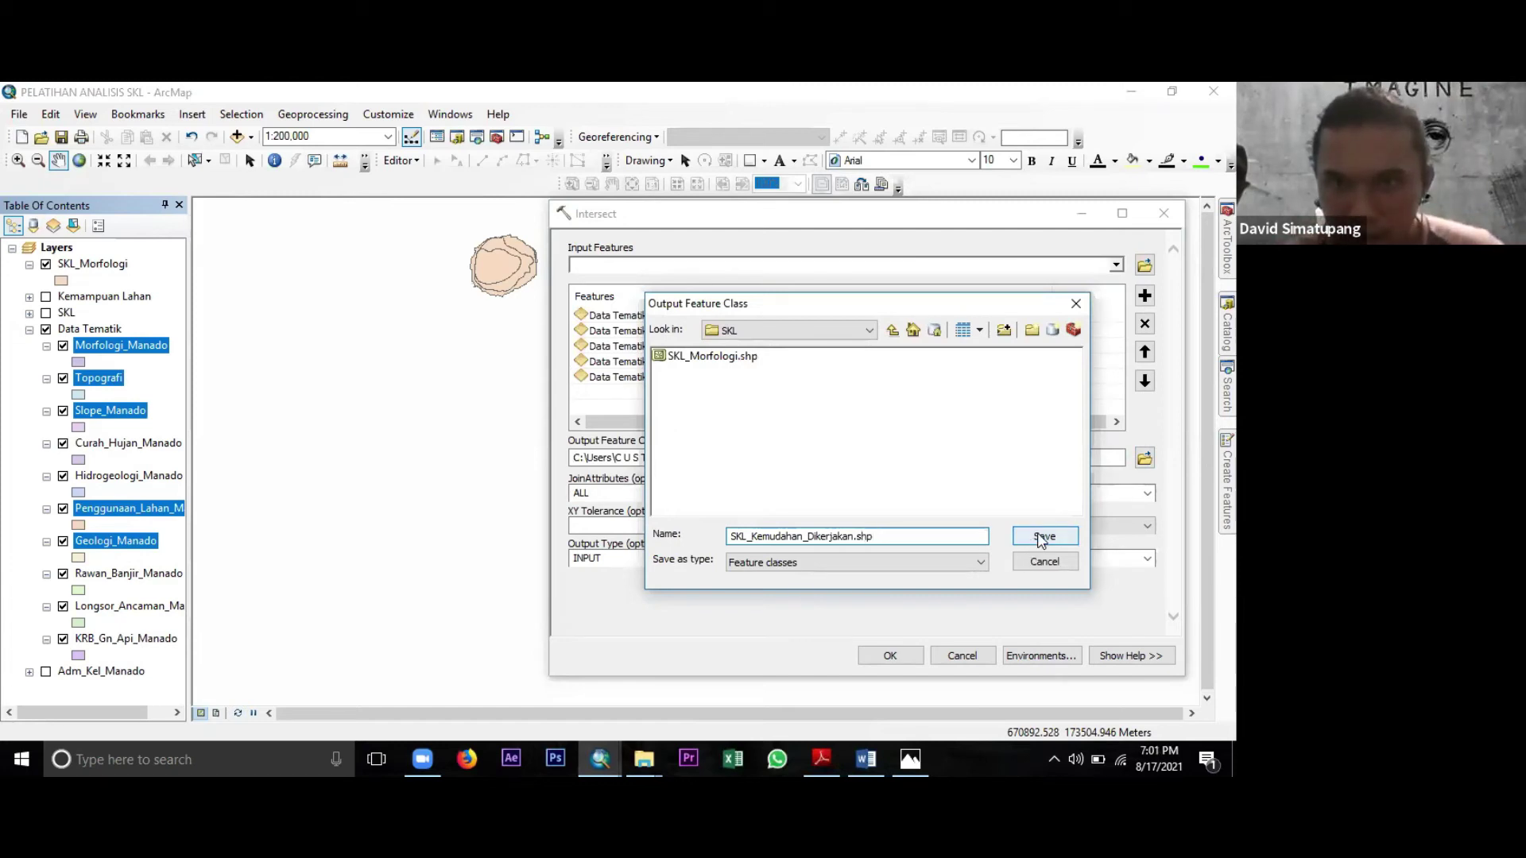
{"action": "left_click", "coordinate": [1041, 539]}
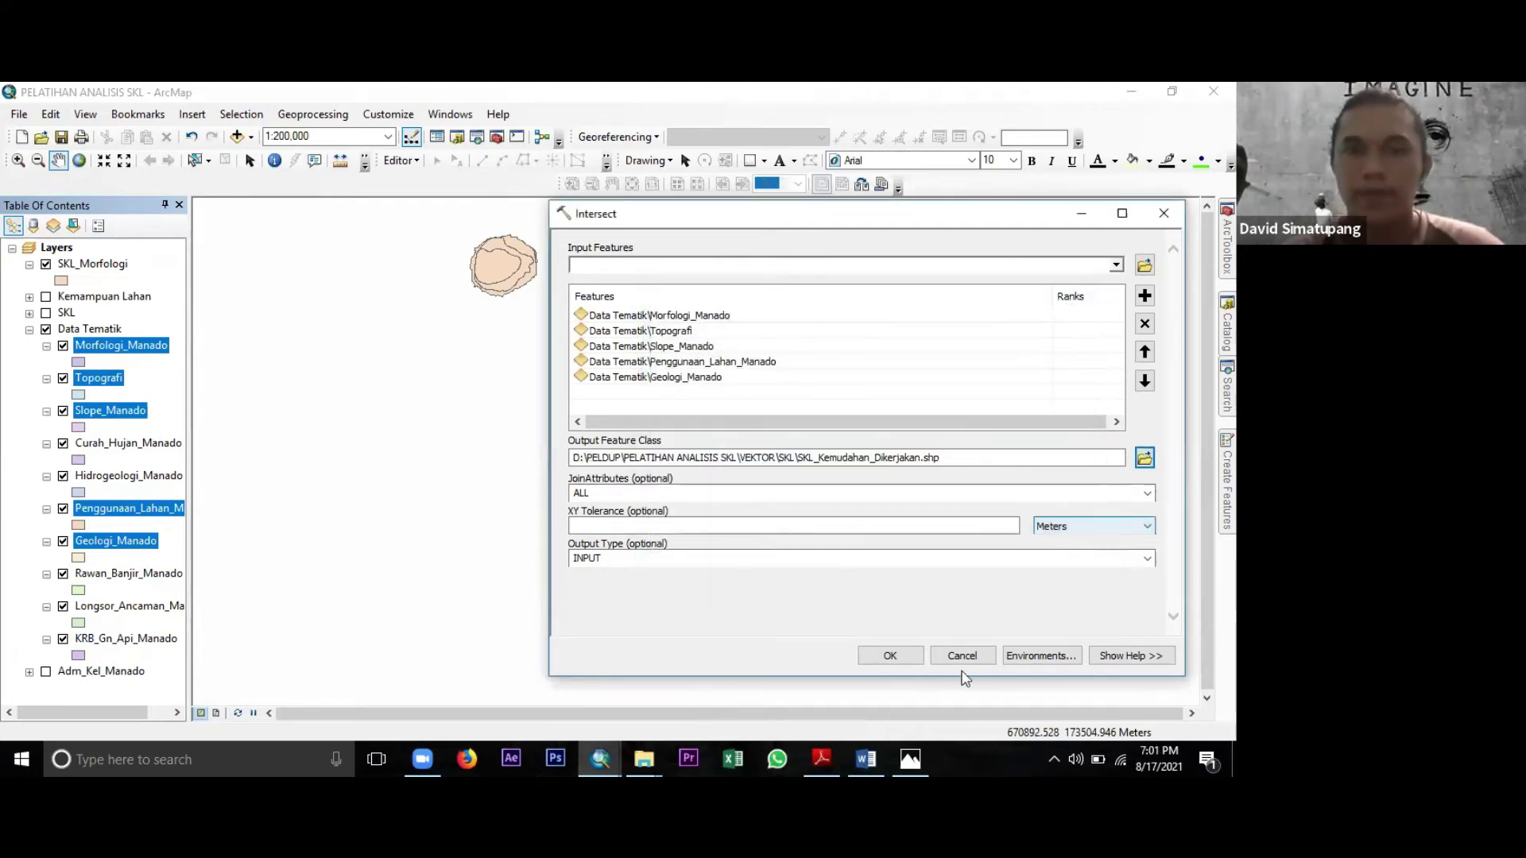
{"action": "left_click", "coordinate": [907, 656]}
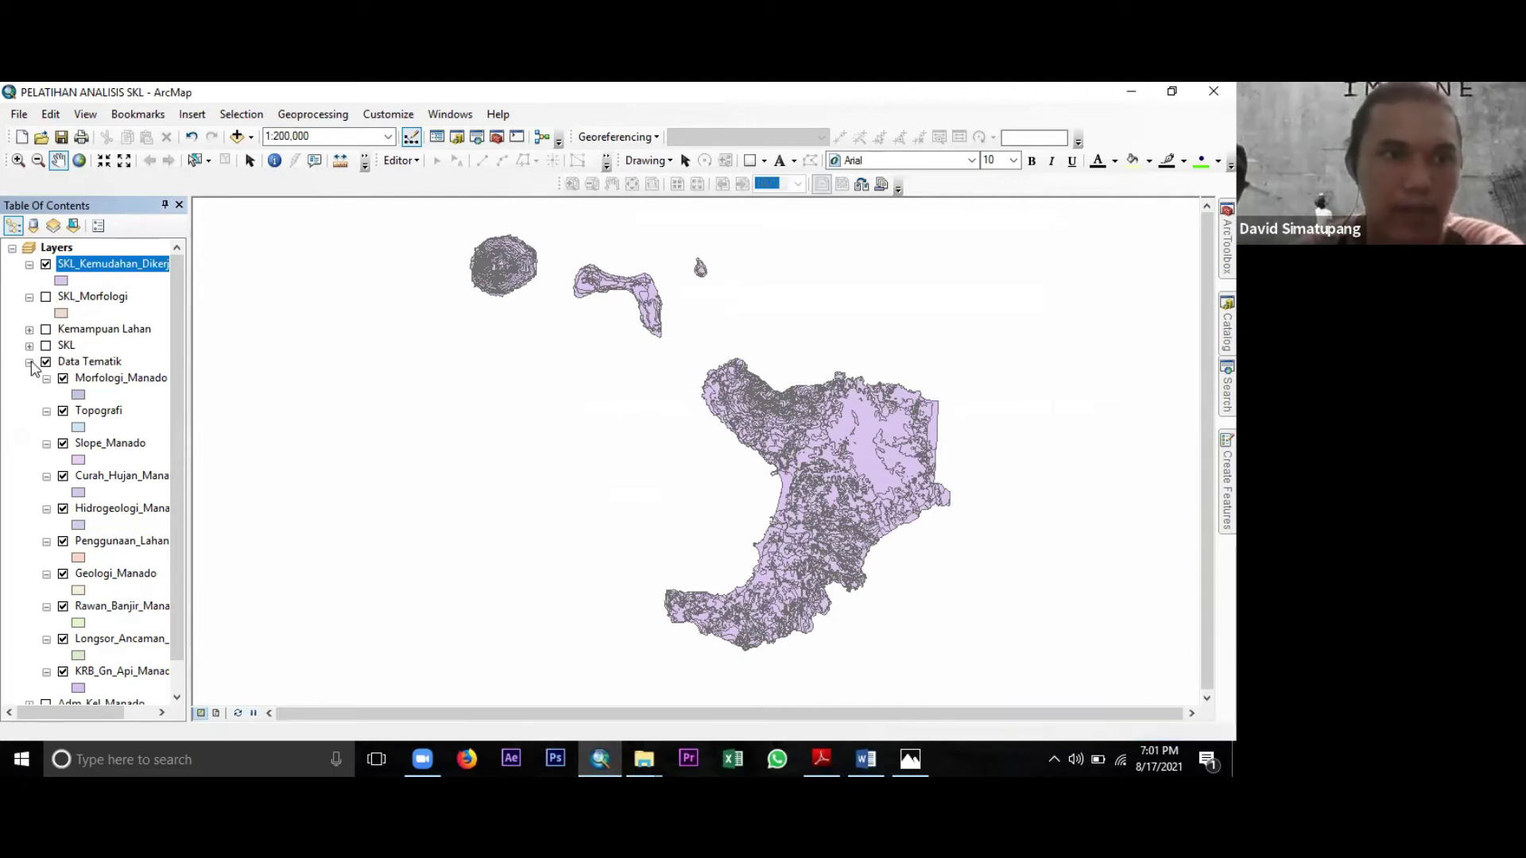
Hide and collapse the Data Tematik group, and open the SKL_Kemudahan_Dikerjakan attribute table at its last fields.
{"action": "left_click", "coordinate": [46, 362]}
{"action": "left_click", "coordinate": [29, 362]}
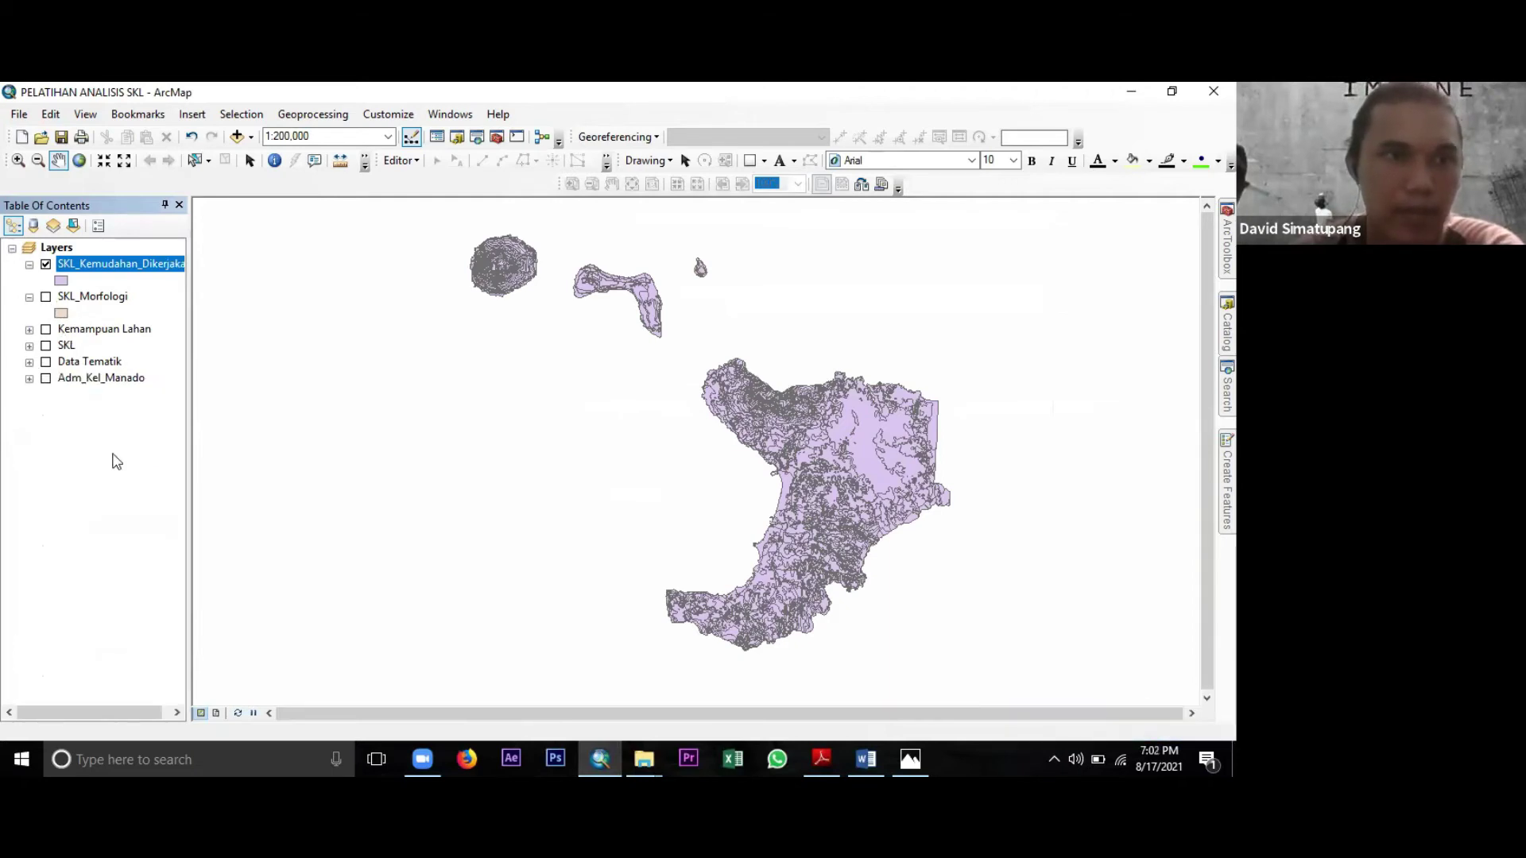
{"action": "right_click", "coordinate": [99, 268]}
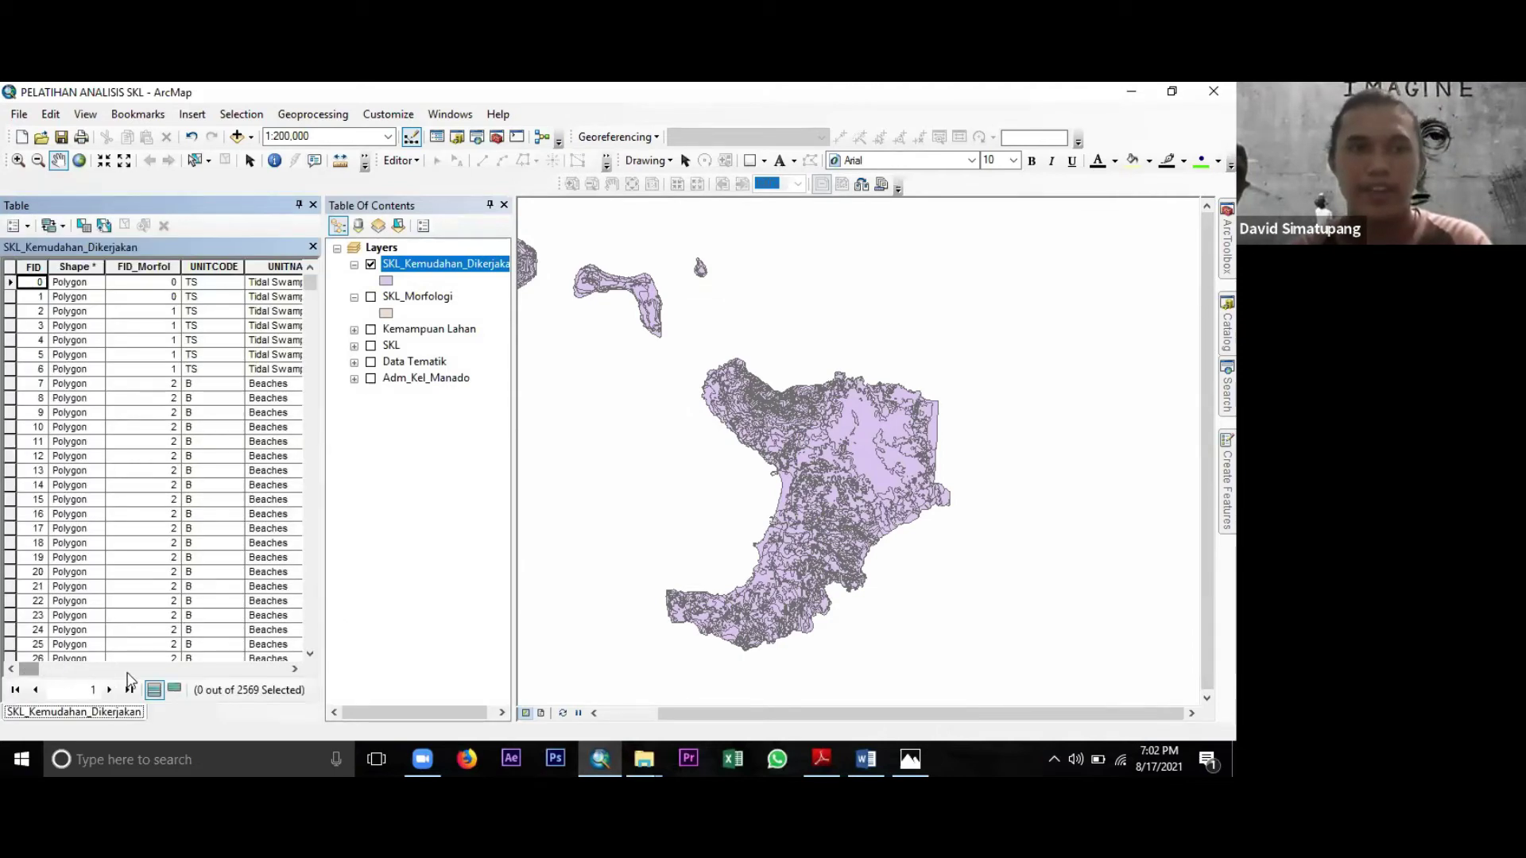
{"action": "left_click_drag", "start_coordinate": [29, 669], "coordinate": [294, 657]}
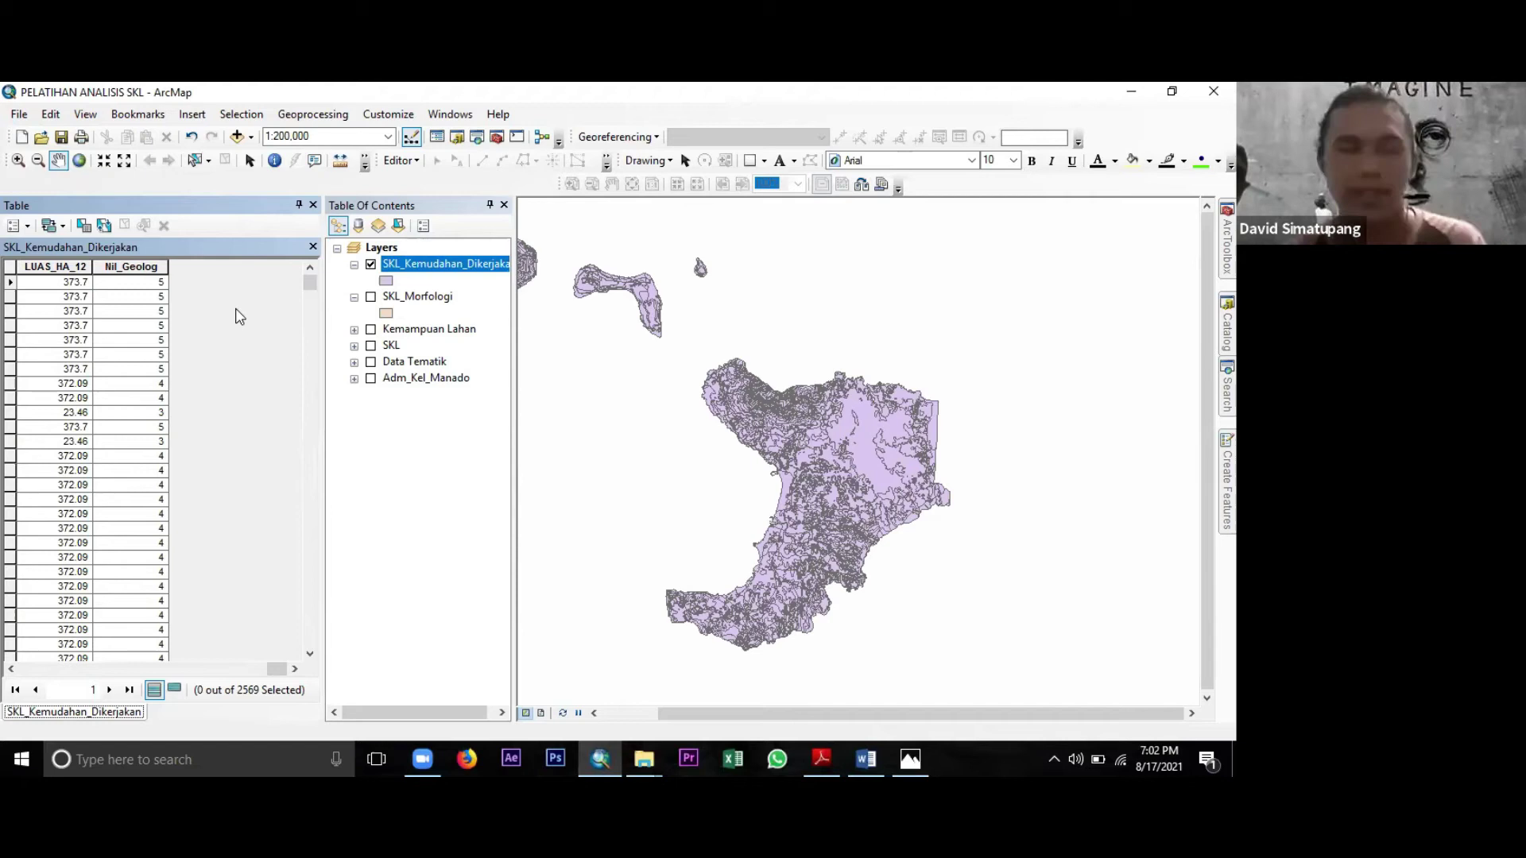
Add a Double field named Skor_KeDikerjakan to the SKL_Kemudahan_Dikerjakan table, accepting the shortened name Skor_KeDik.
{"action": "left_click", "coordinate": [28, 227]}
{"action": "left_click", "coordinate": [170, 352]}
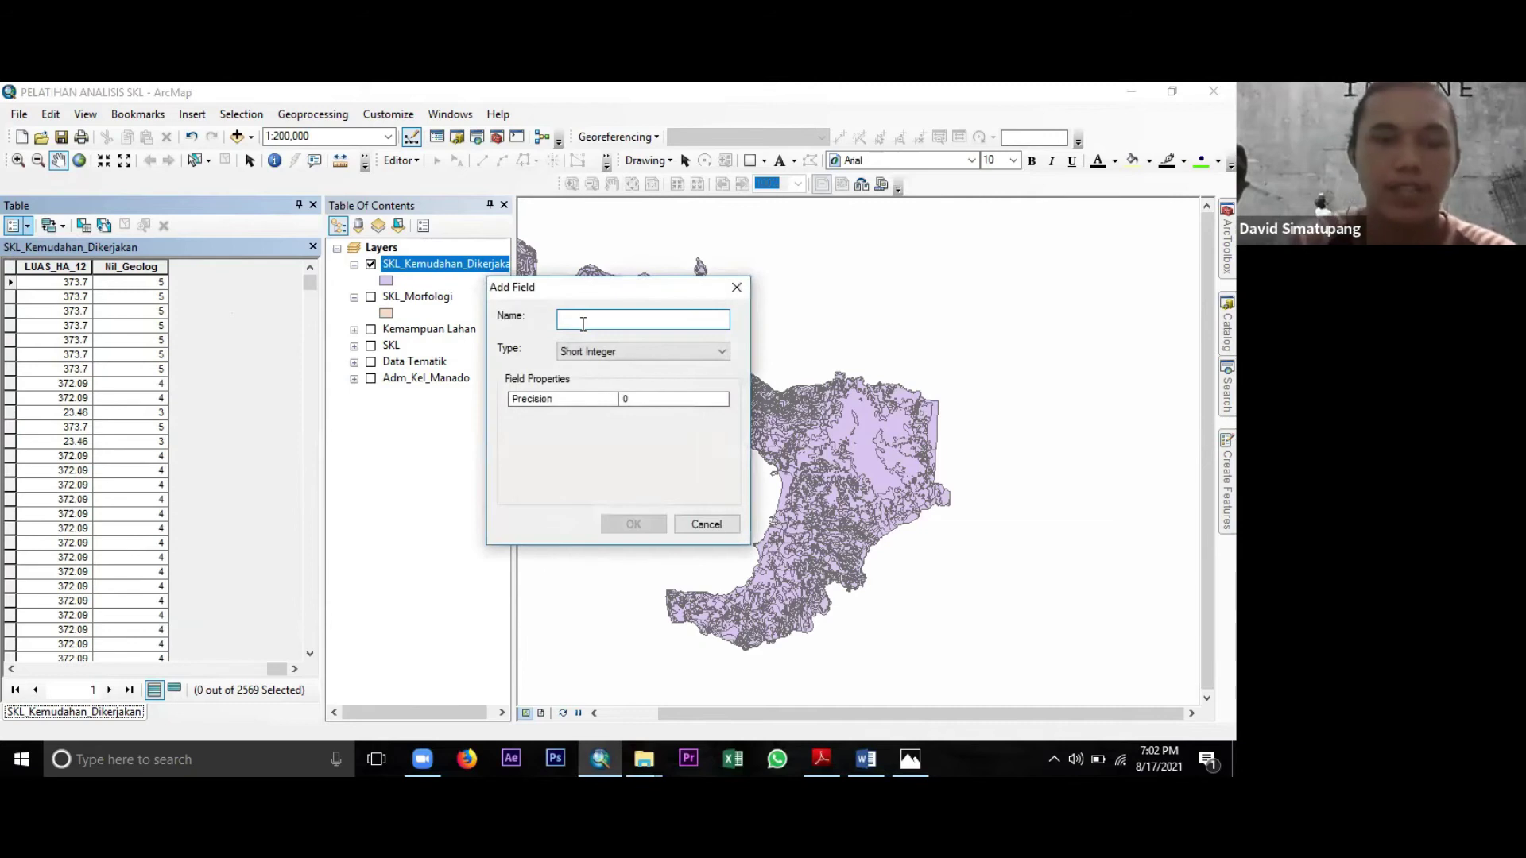
{"action": "type", "text": "S"}
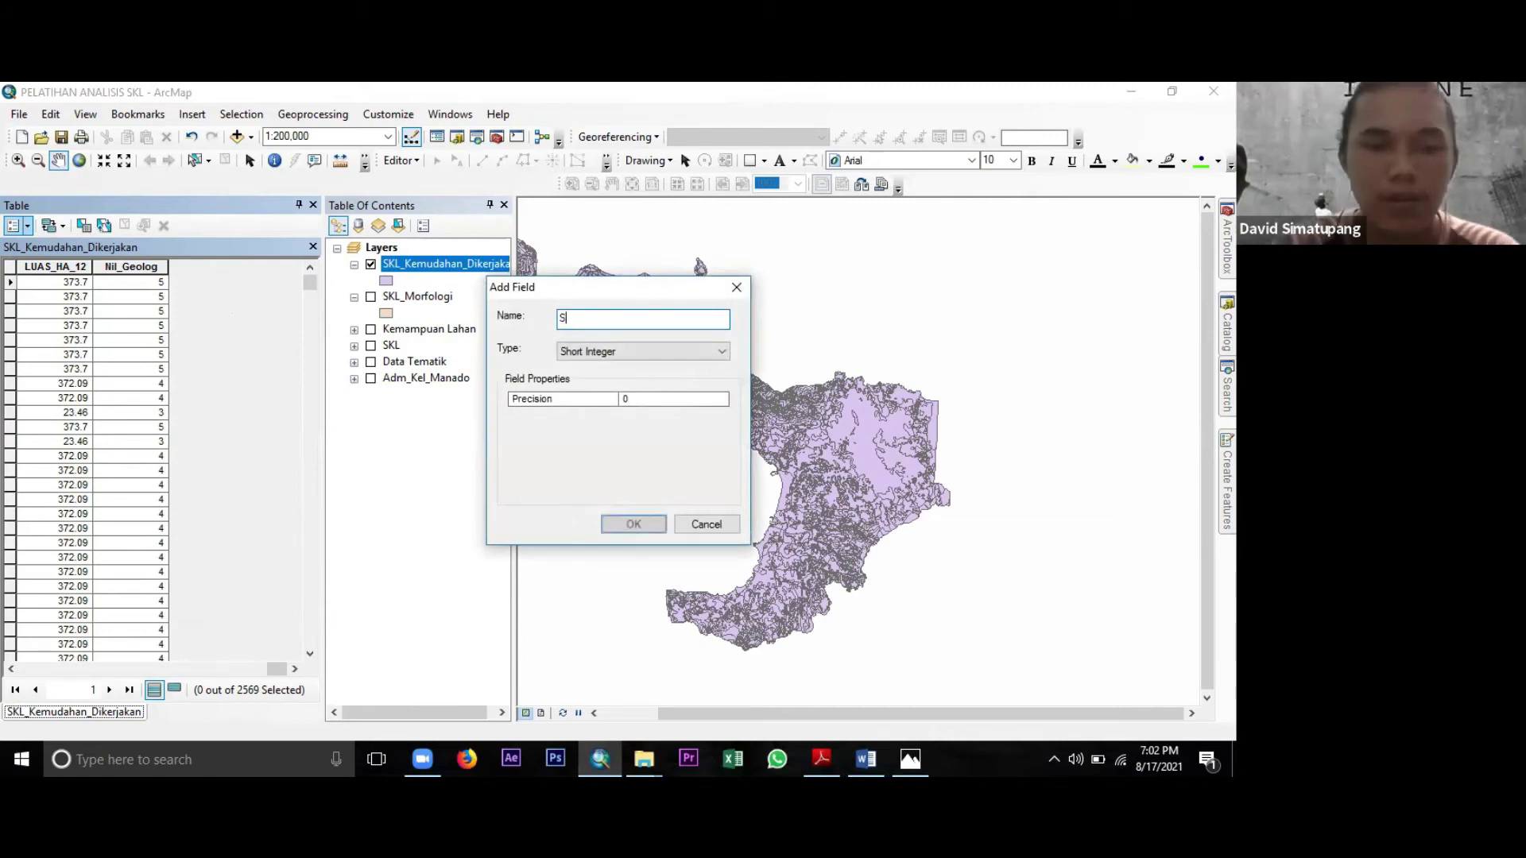
{"action": "type", "text": "kor_"}
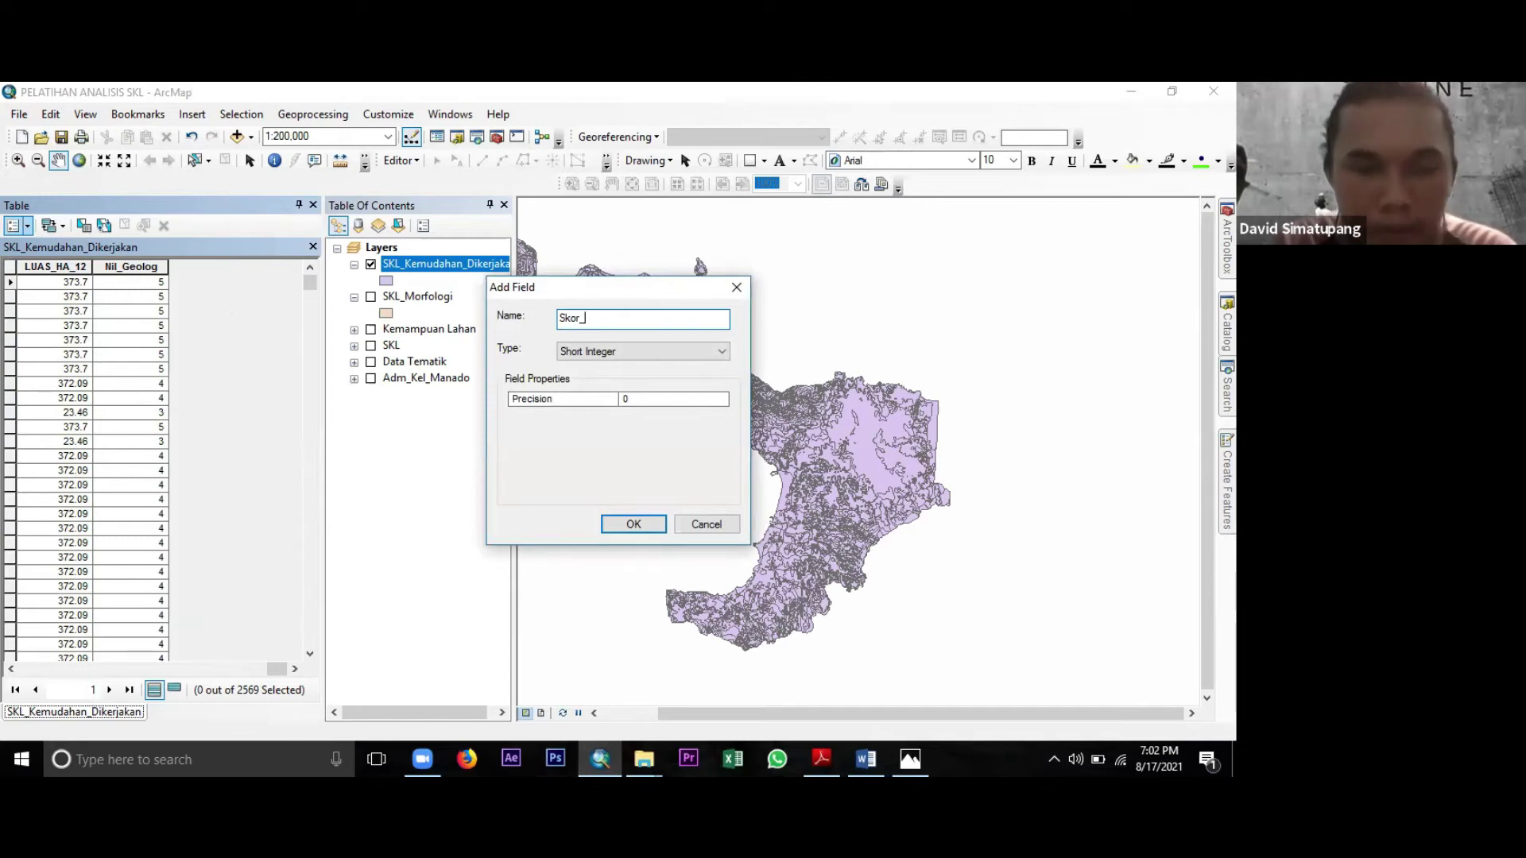
{"action": "type", "text": "KeDi"}
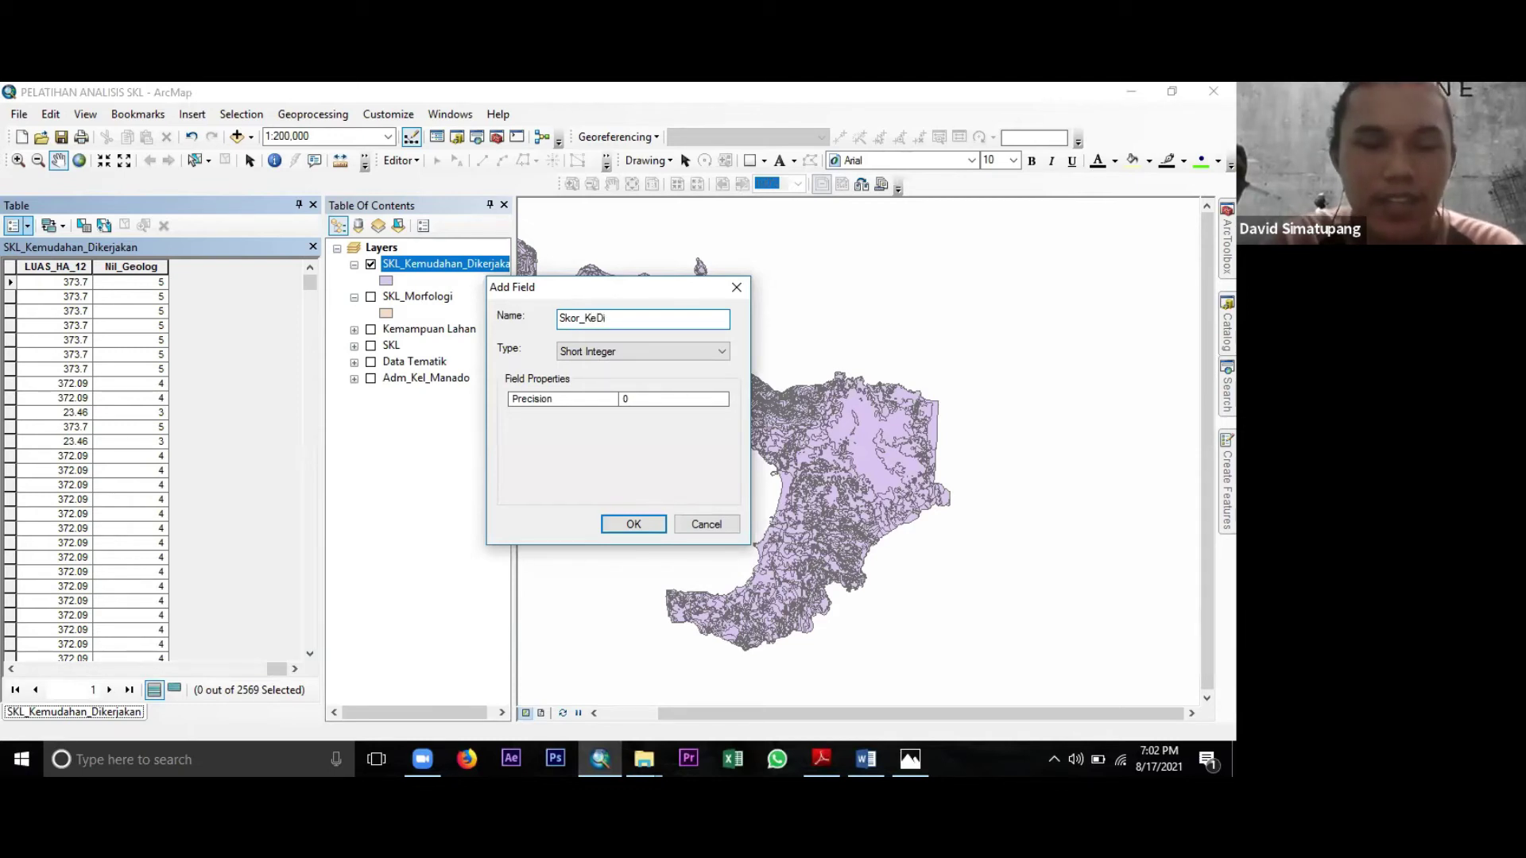
{"action": "type", "text": "ker"}
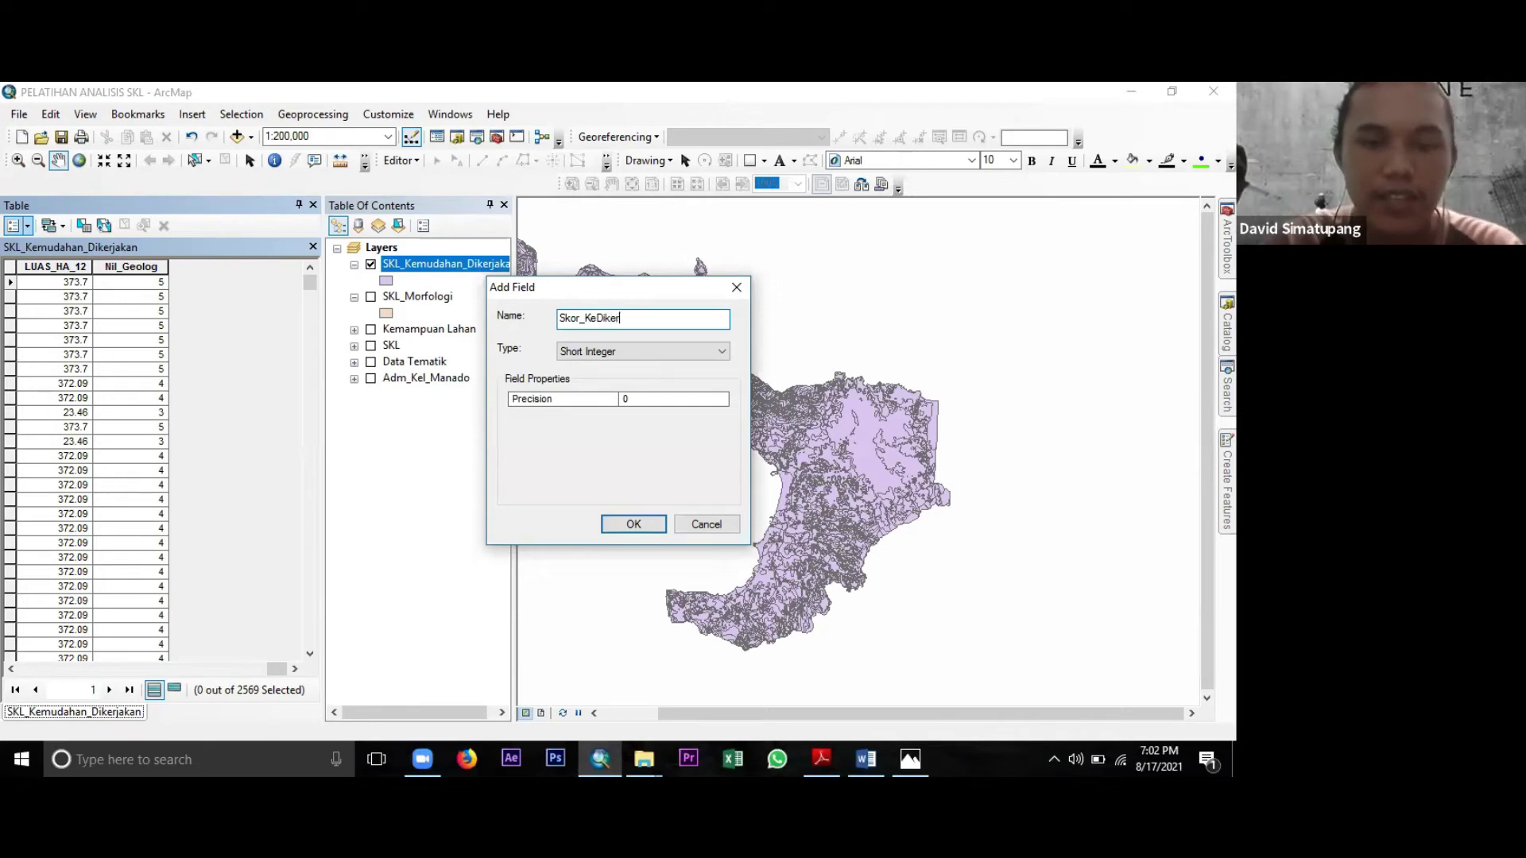
{"action": "type", "text": "j"}
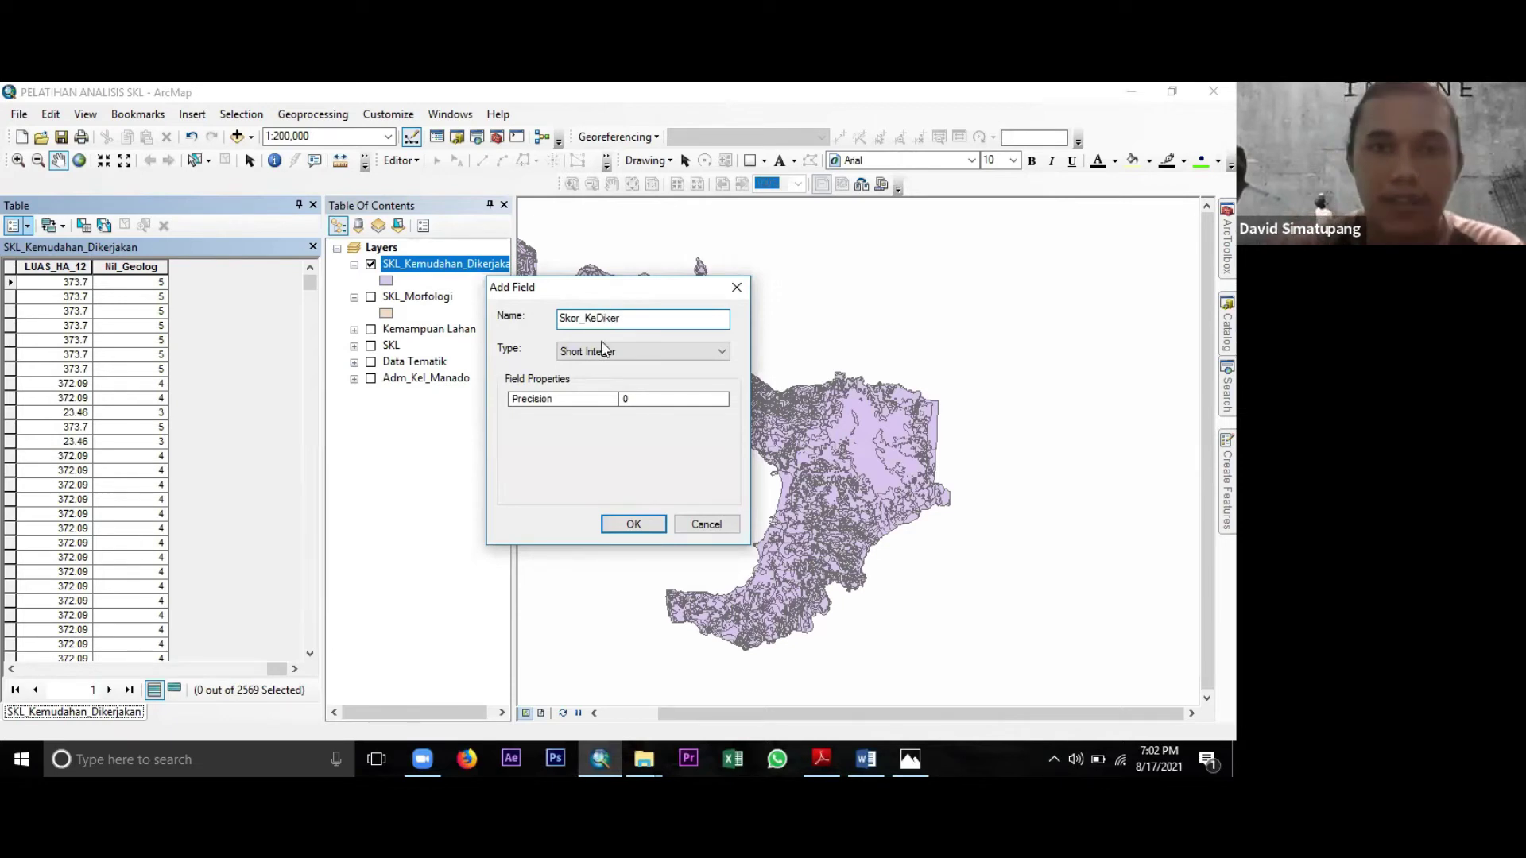
{"action": "type", "text": "akan"}
{"action": "left_click", "coordinate": [611, 351]}
{"action": "left_click", "coordinate": [608, 399]}
{"action": "left_click", "coordinate": [633, 525]}
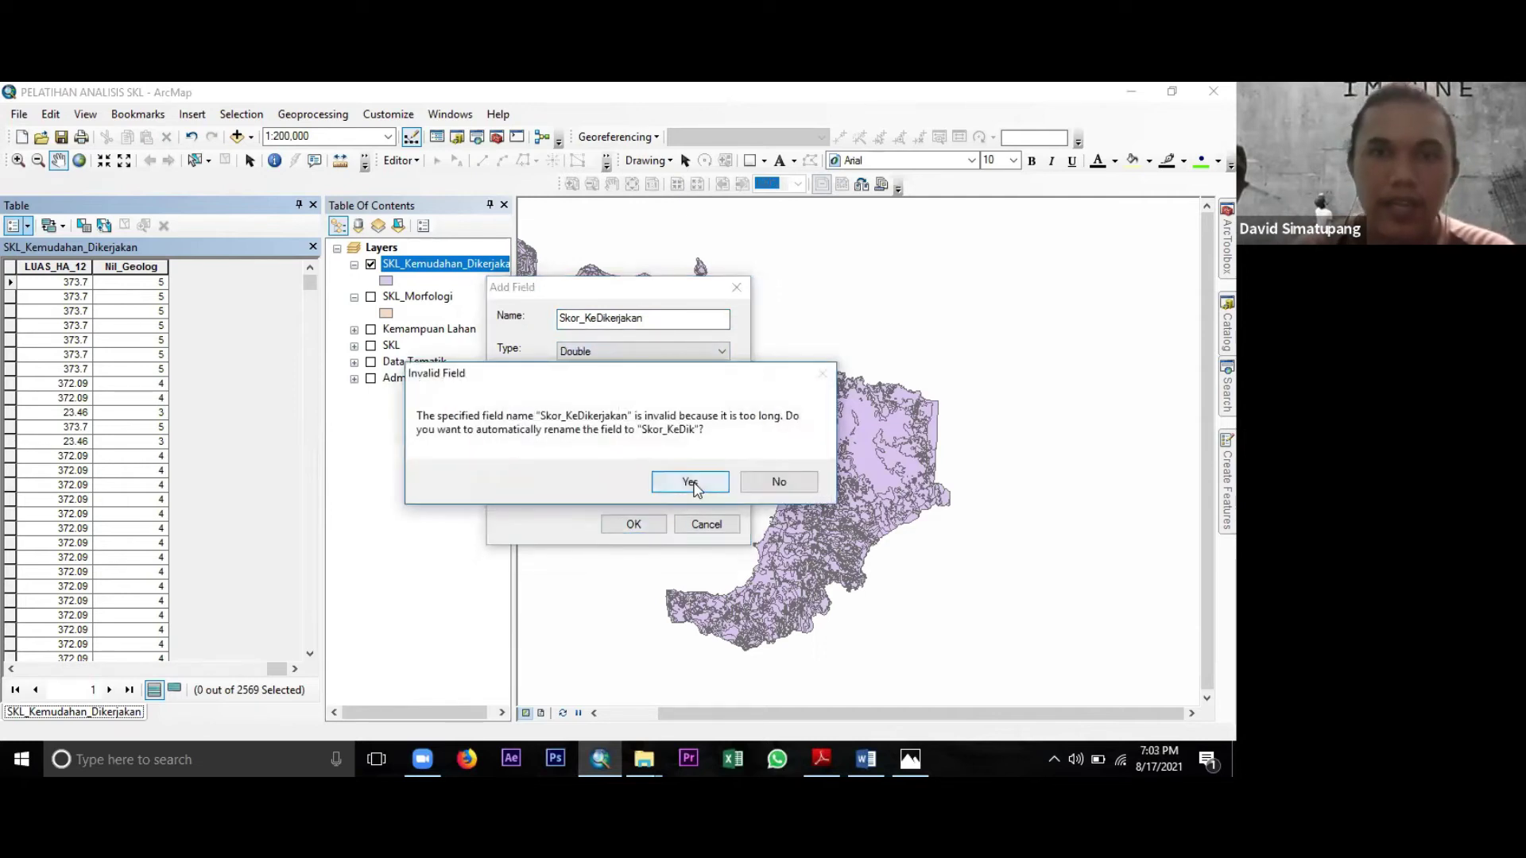
{"action": "left_click", "coordinate": [684, 493]}
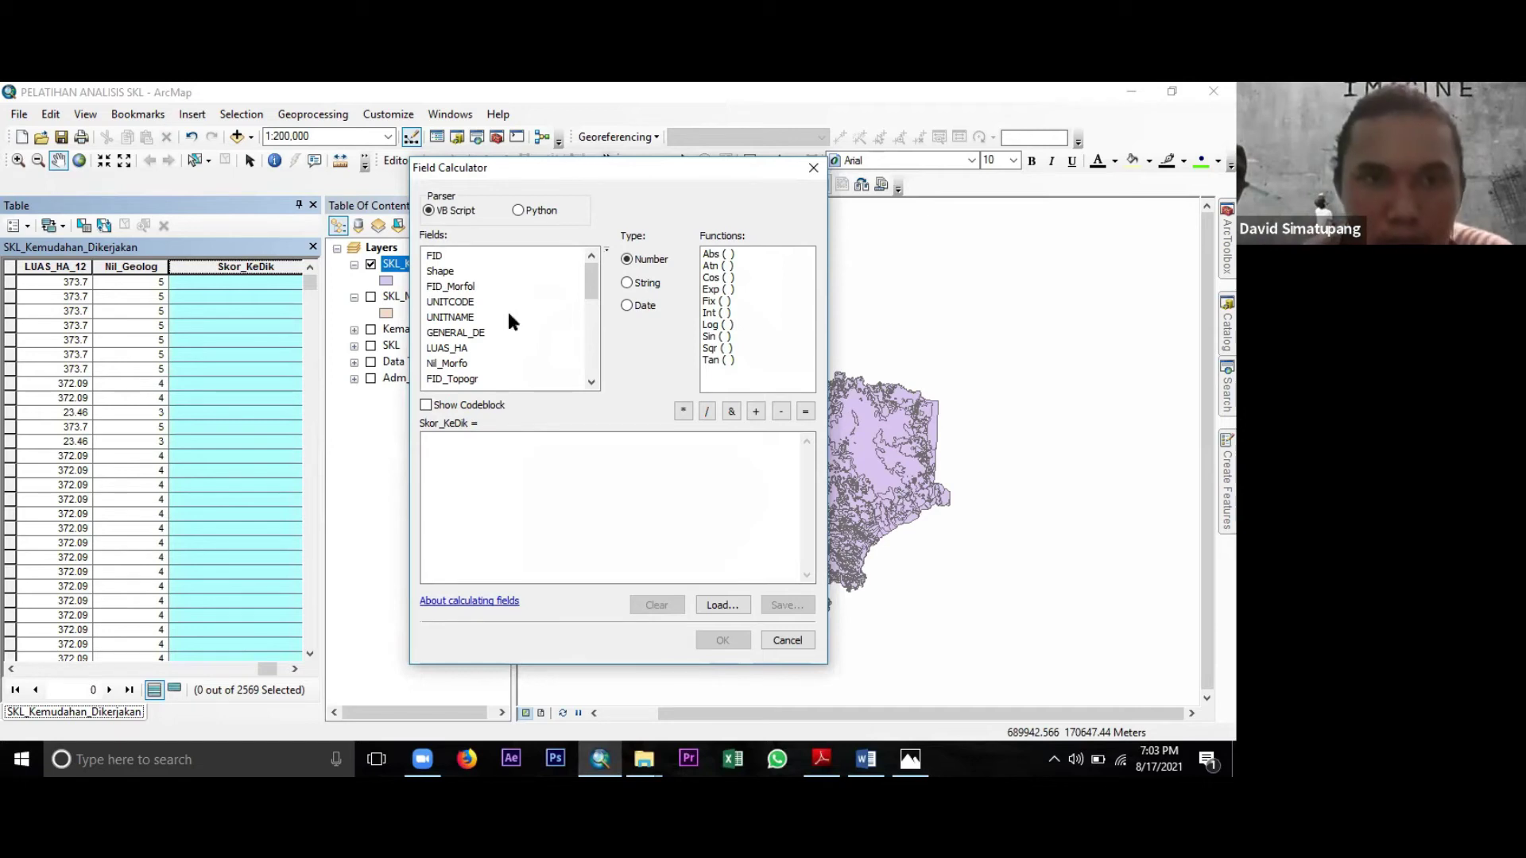
Calculate Skor_KeDik as [Nil_Morfo] + [Nil_Topo] + [Nil_Lereng] + [Nil_LnUse] + [Nil_Geolog] with the Field Calculator.
{"action": "scroll", "coordinate": [535, 344], "scroll_direction": "down", "scroll_amount": 1}
{"action": "double_click", "coordinate": [446, 317]}
{"action": "left_click", "coordinate": [756, 411]}
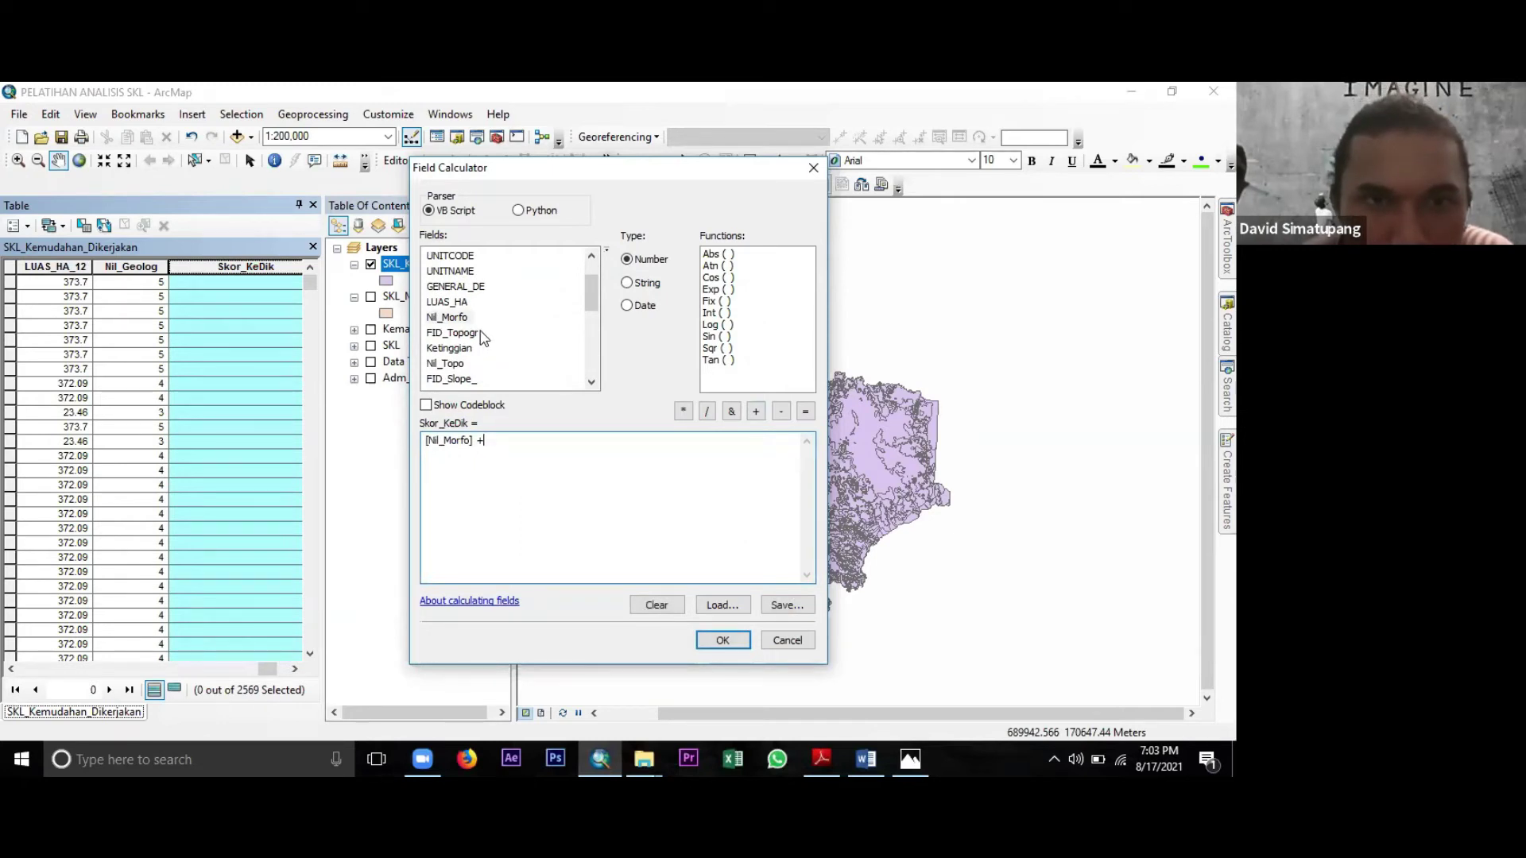
{"action": "scroll", "coordinate": [484, 337], "scroll_direction": "down", "scroll_amount": 1}
{"action": "double_click", "coordinate": [447, 317]}
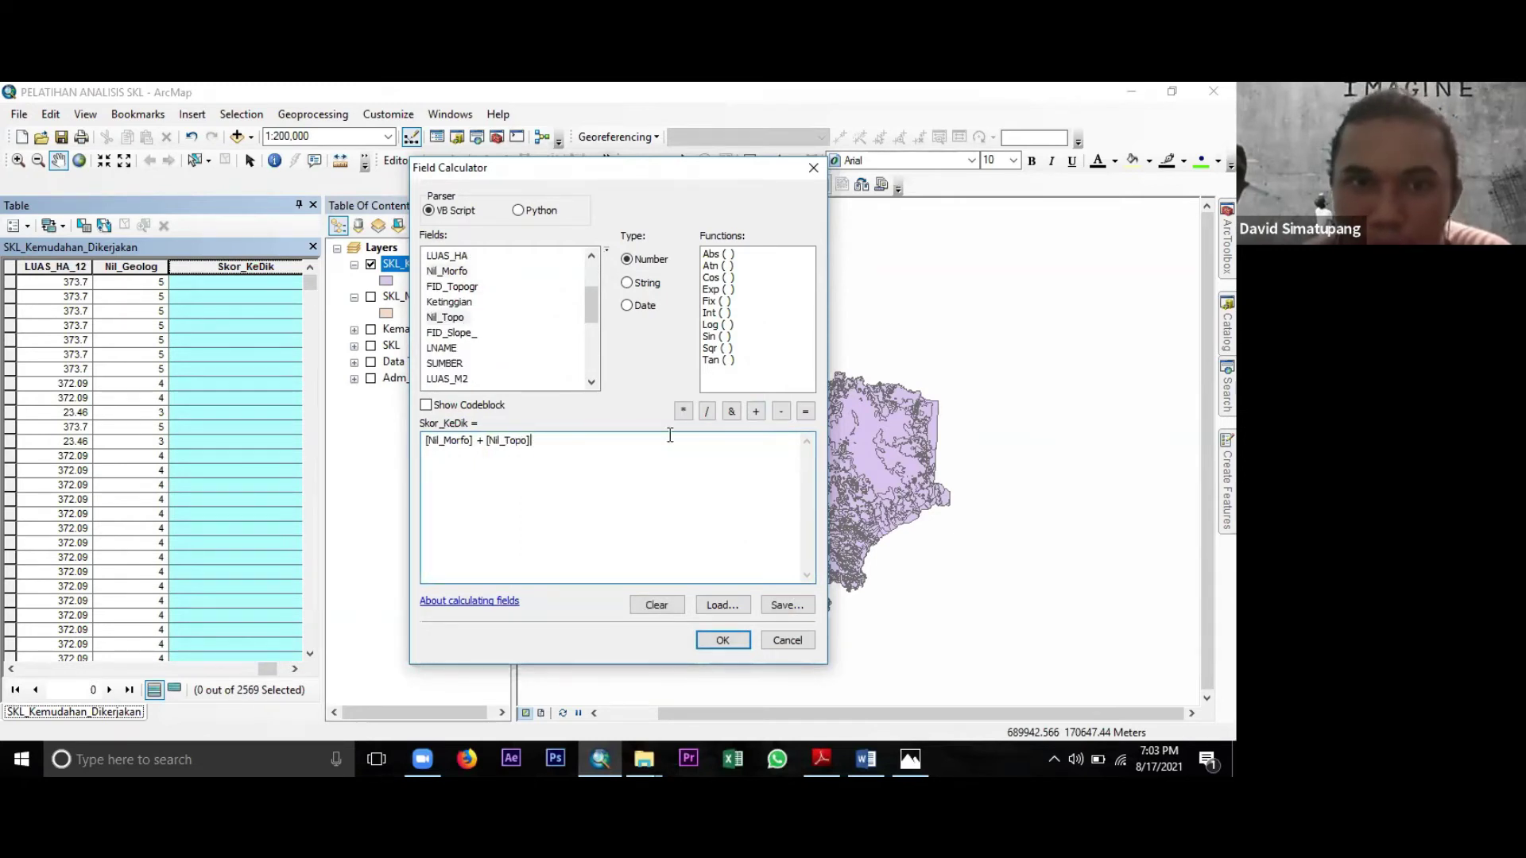
{"action": "left_click", "coordinate": [755, 414]}
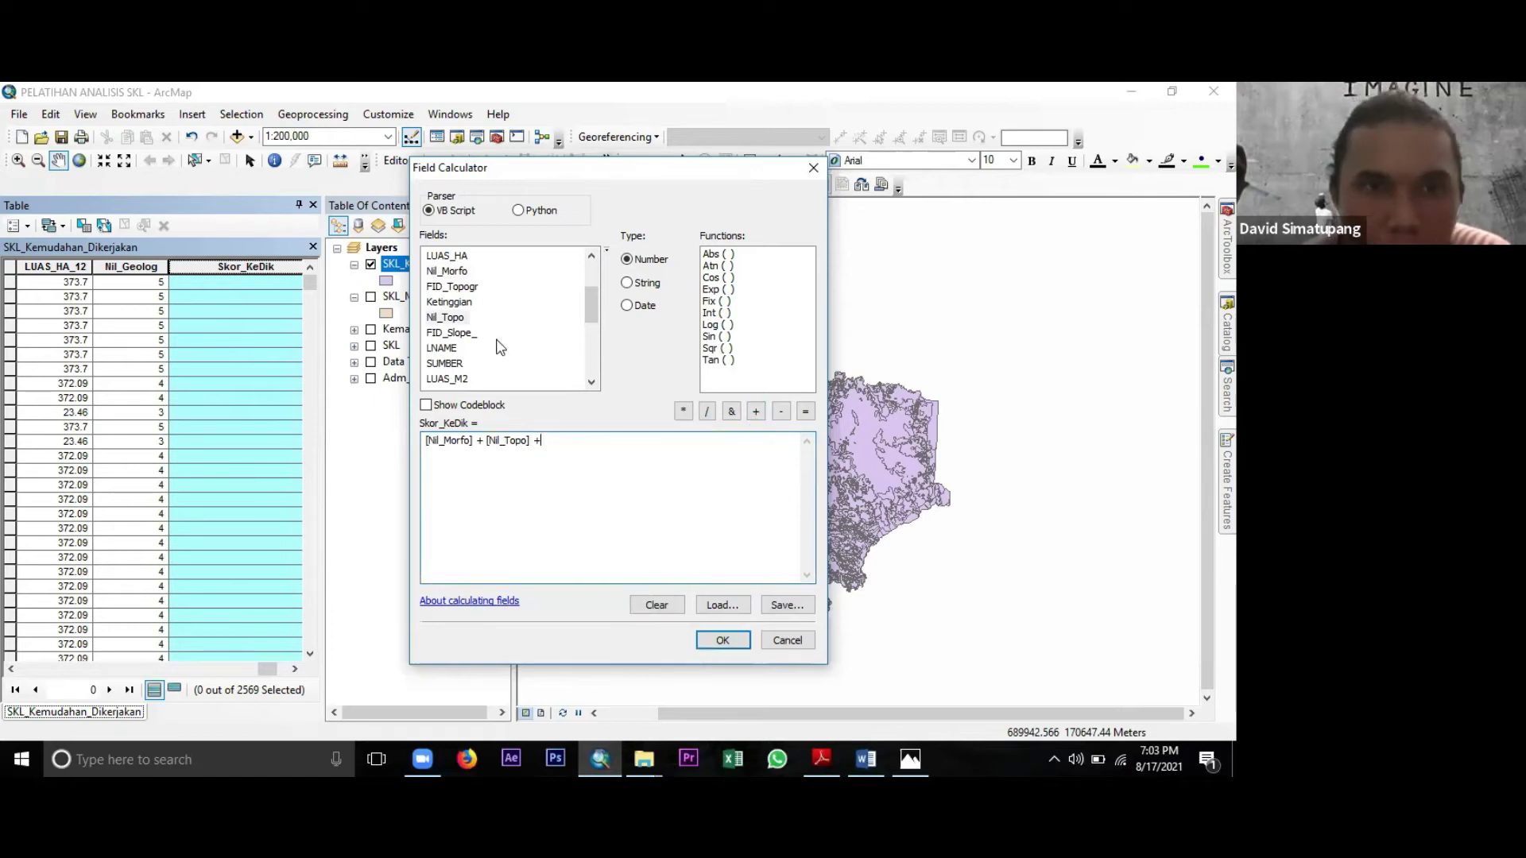
{"action": "scroll", "coordinate": [500, 347], "scroll_direction": "down", "scroll_amount": 1}
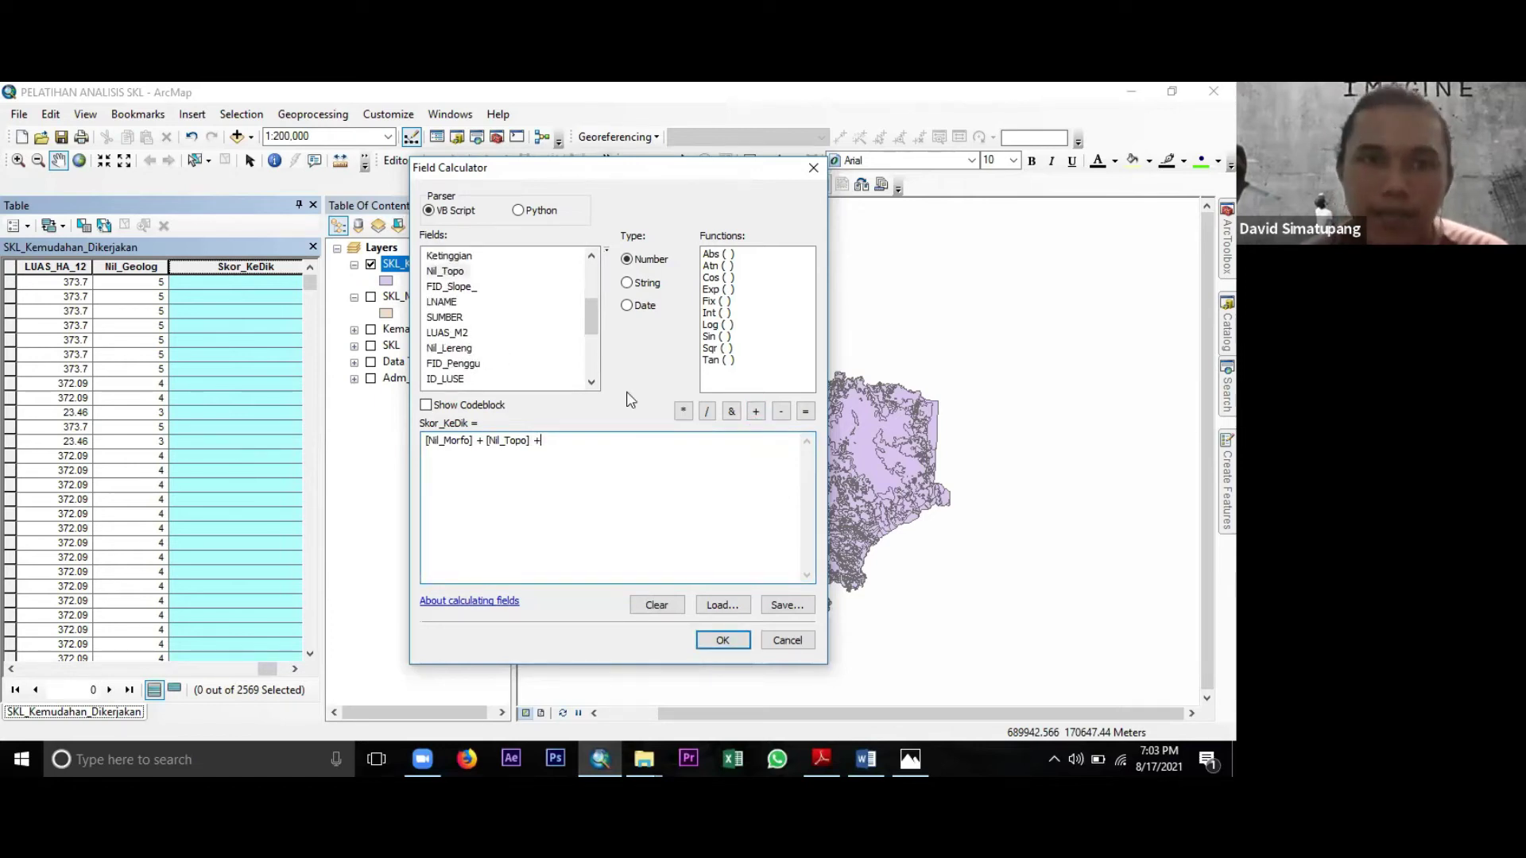
{"action": "left_click", "coordinate": [756, 412]}
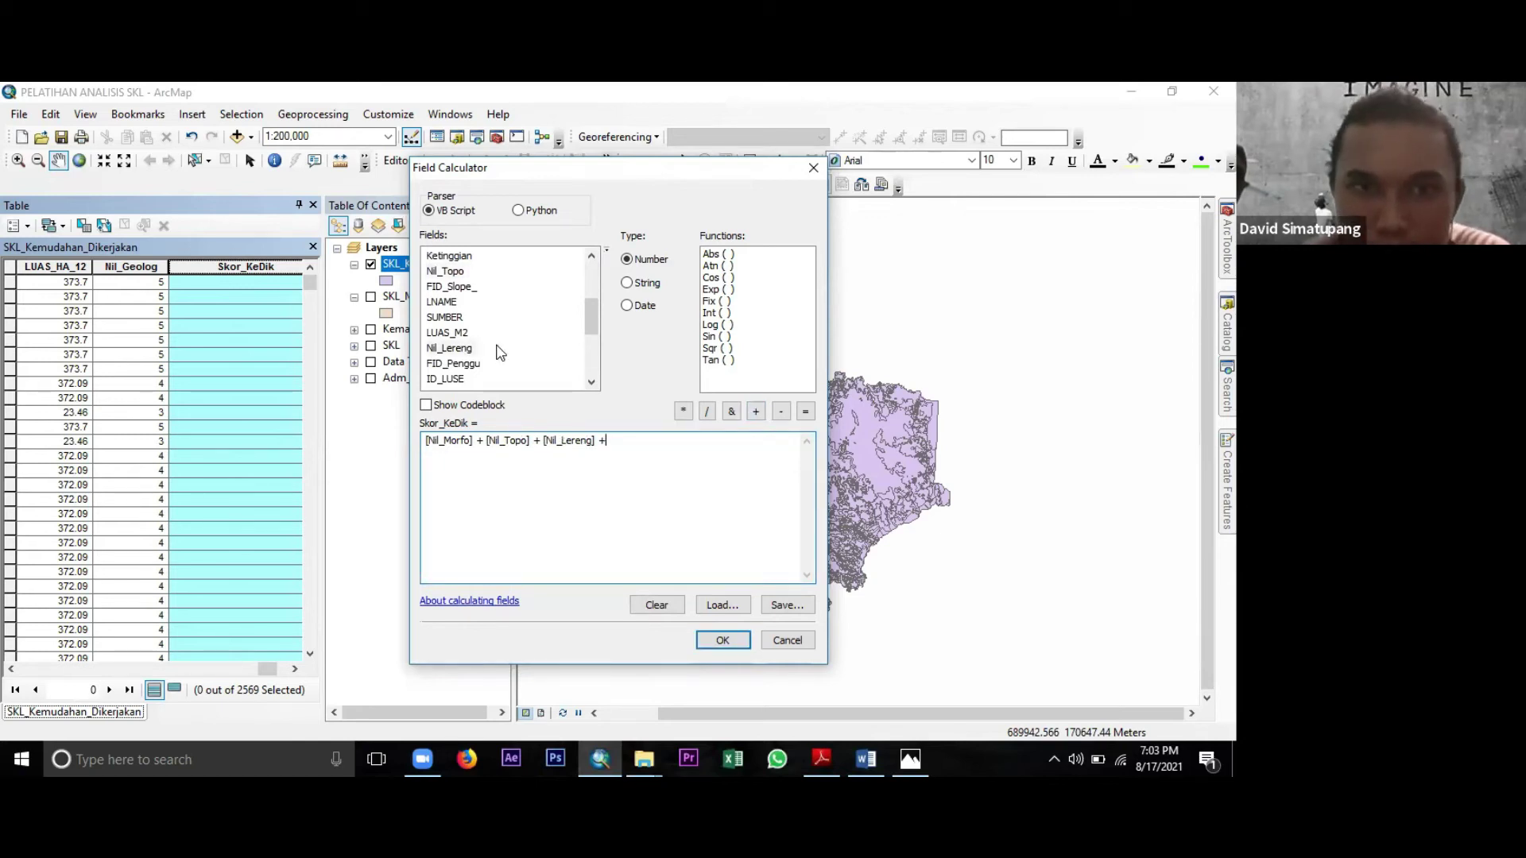
{"action": "scroll", "coordinate": [481, 374], "scroll_direction": "down", "scroll_amount": 1}
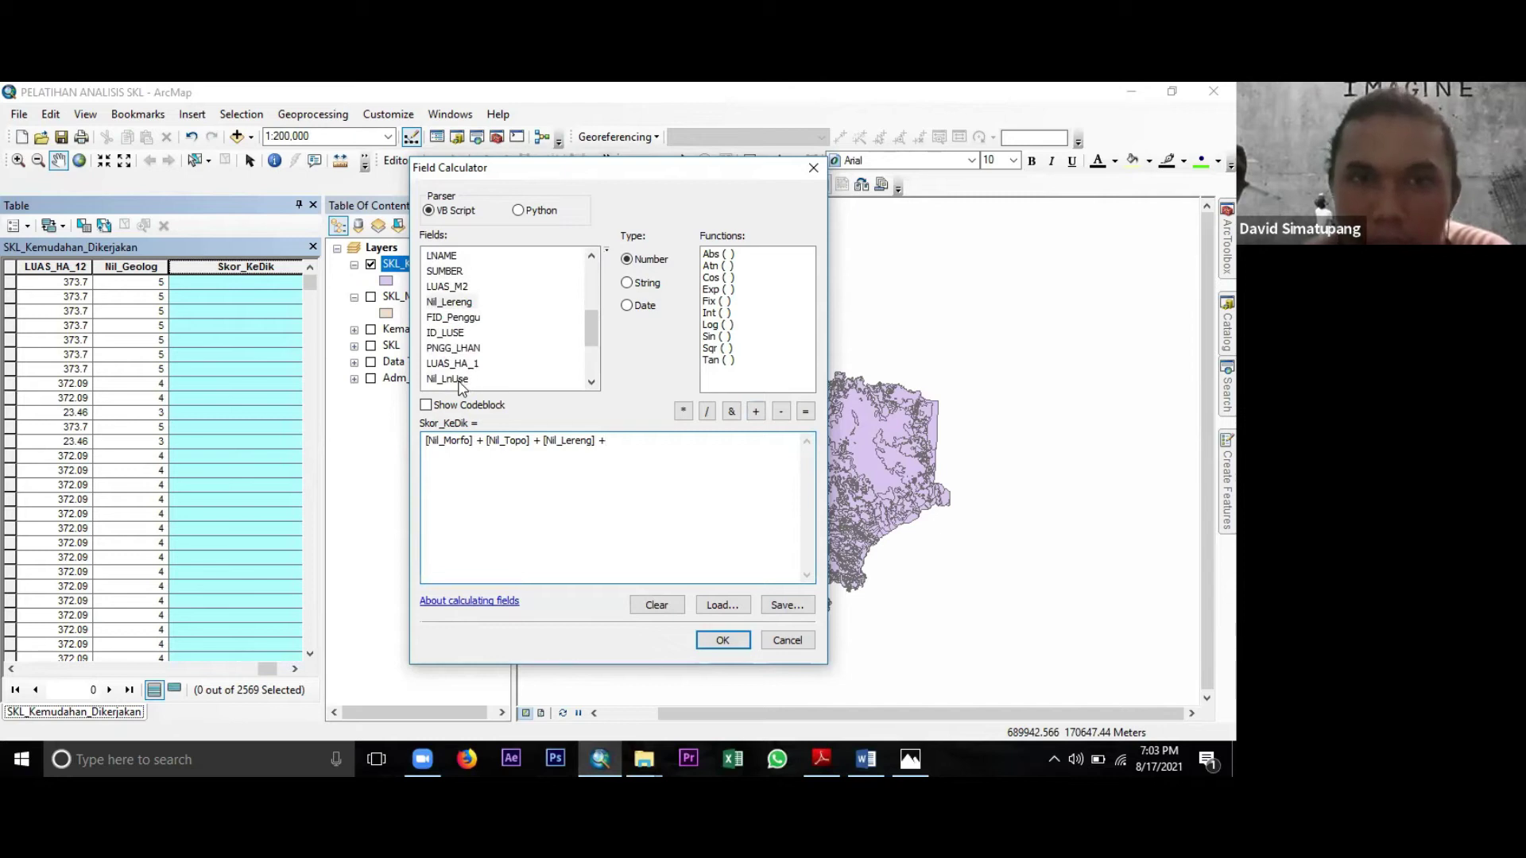
{"action": "double_click", "coordinate": [449, 379]}
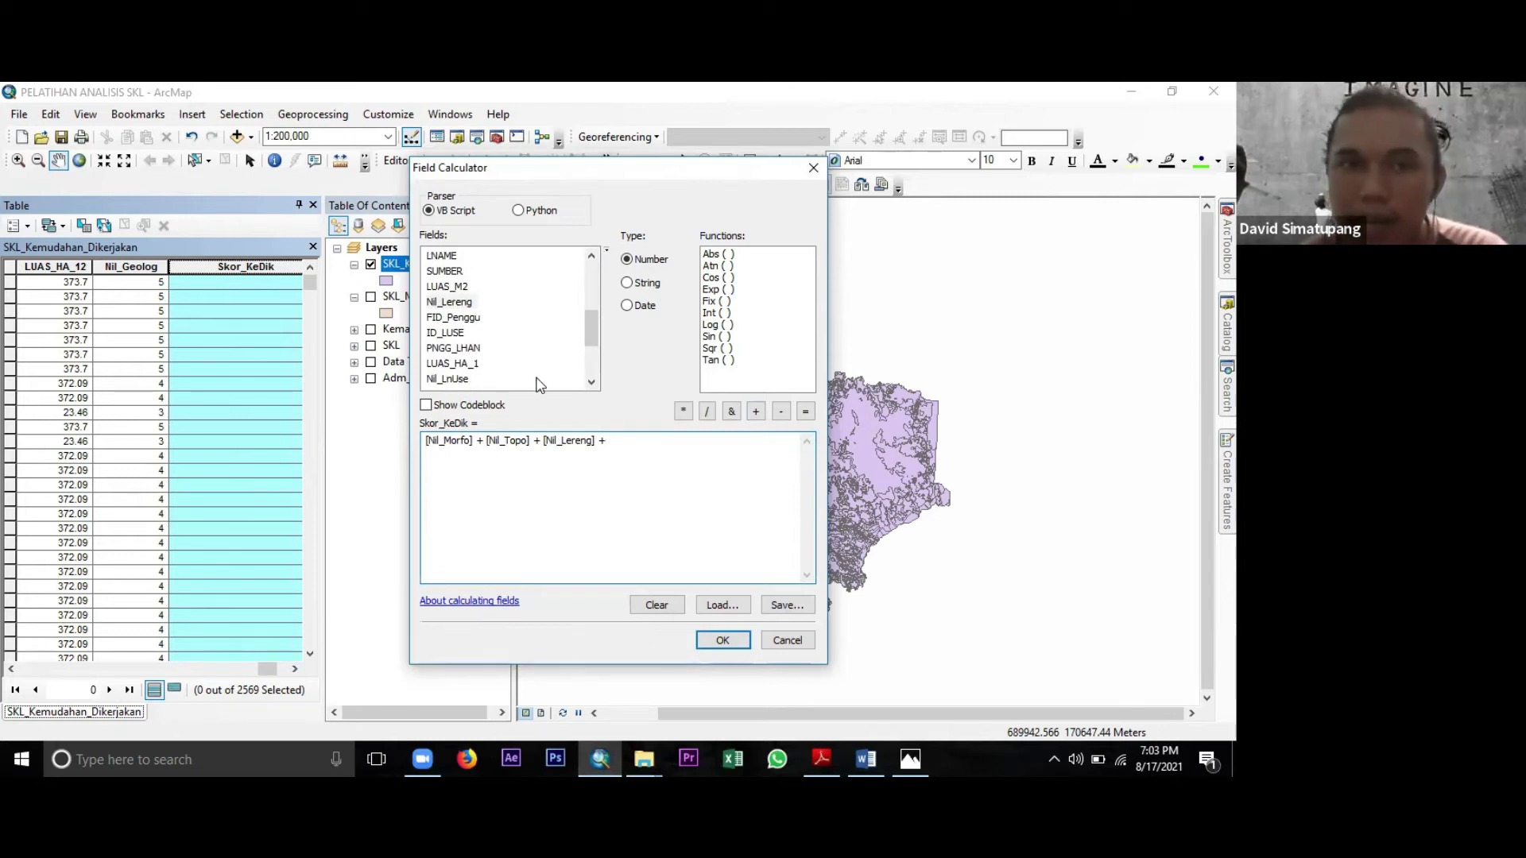
{"action": "left_click", "coordinate": [756, 412]}
{"action": "scroll", "coordinate": [509, 323], "scroll_direction": "down", "scroll_amount": 2}
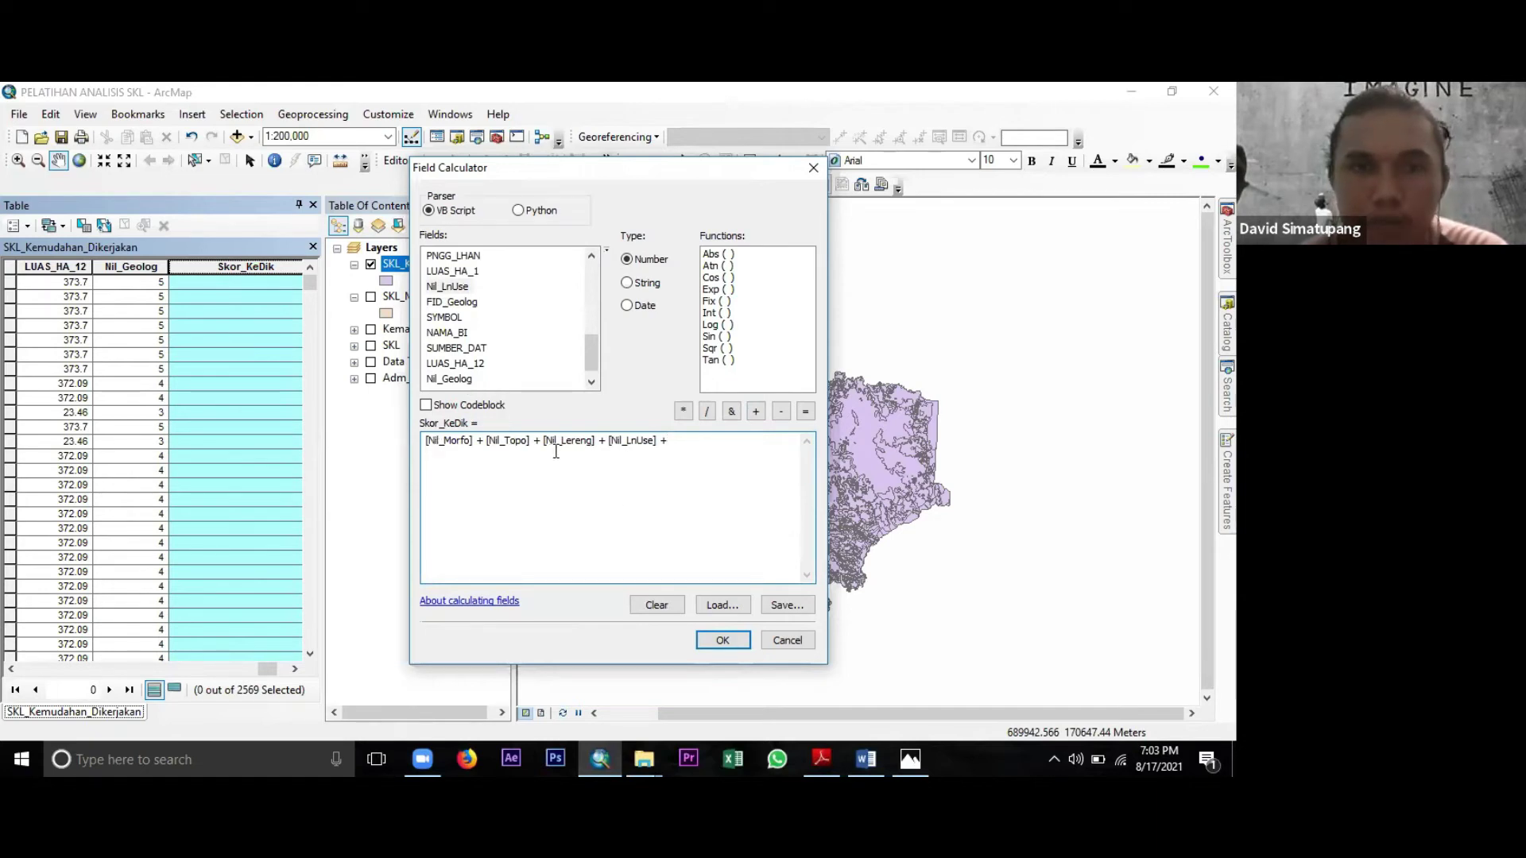
{"action": "left_click", "coordinate": [742, 644]}
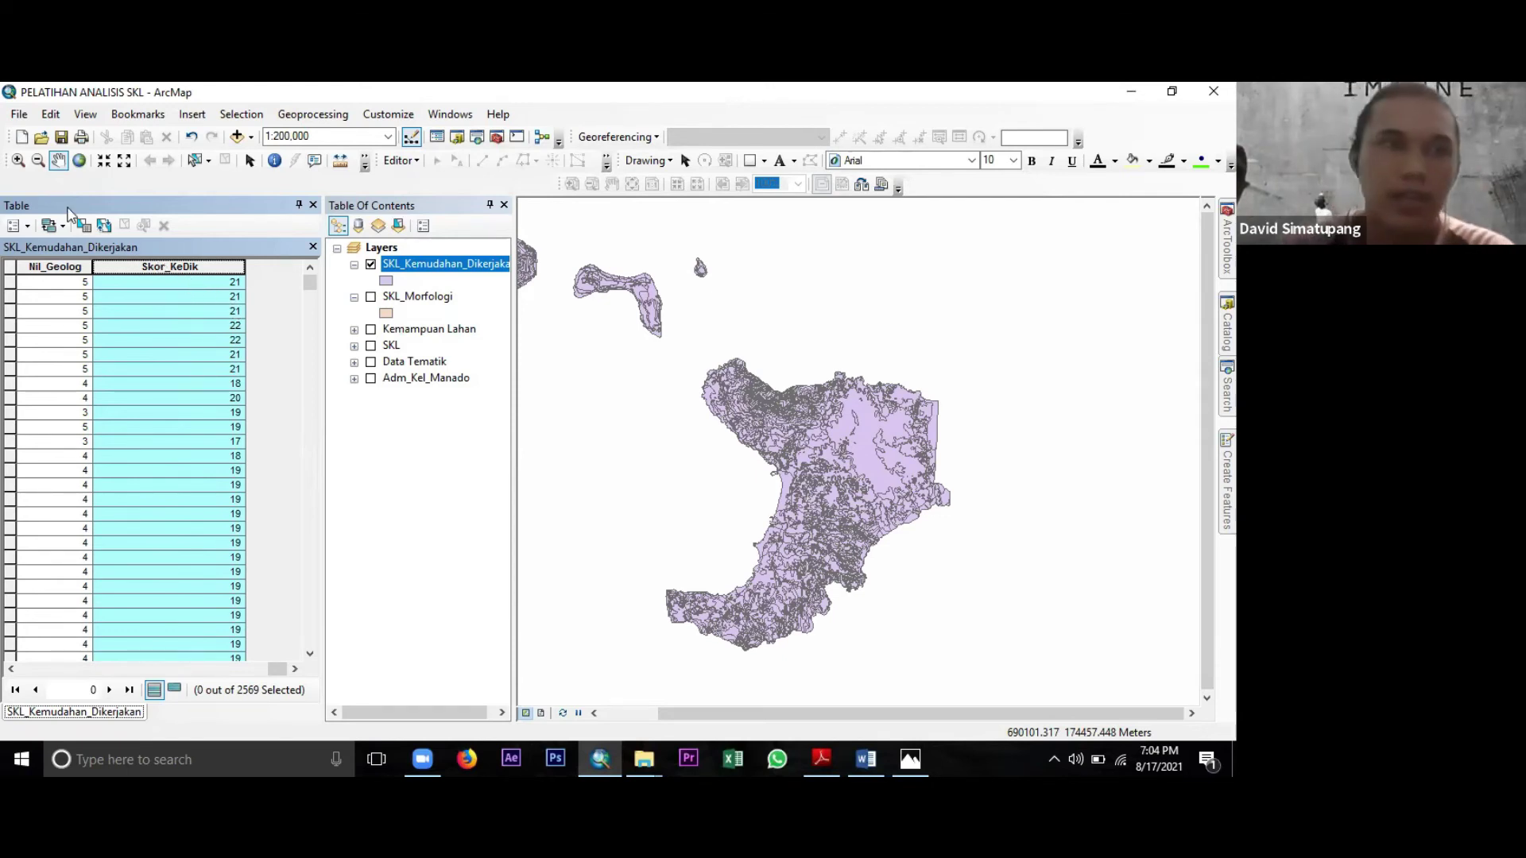
Add a Double field named Hasil_KeDik to the SKL_Kemudahan_Dikerjakan table, accepting the shortened name Hasil_KeDi.
{"action": "left_click", "coordinate": [27, 228]}
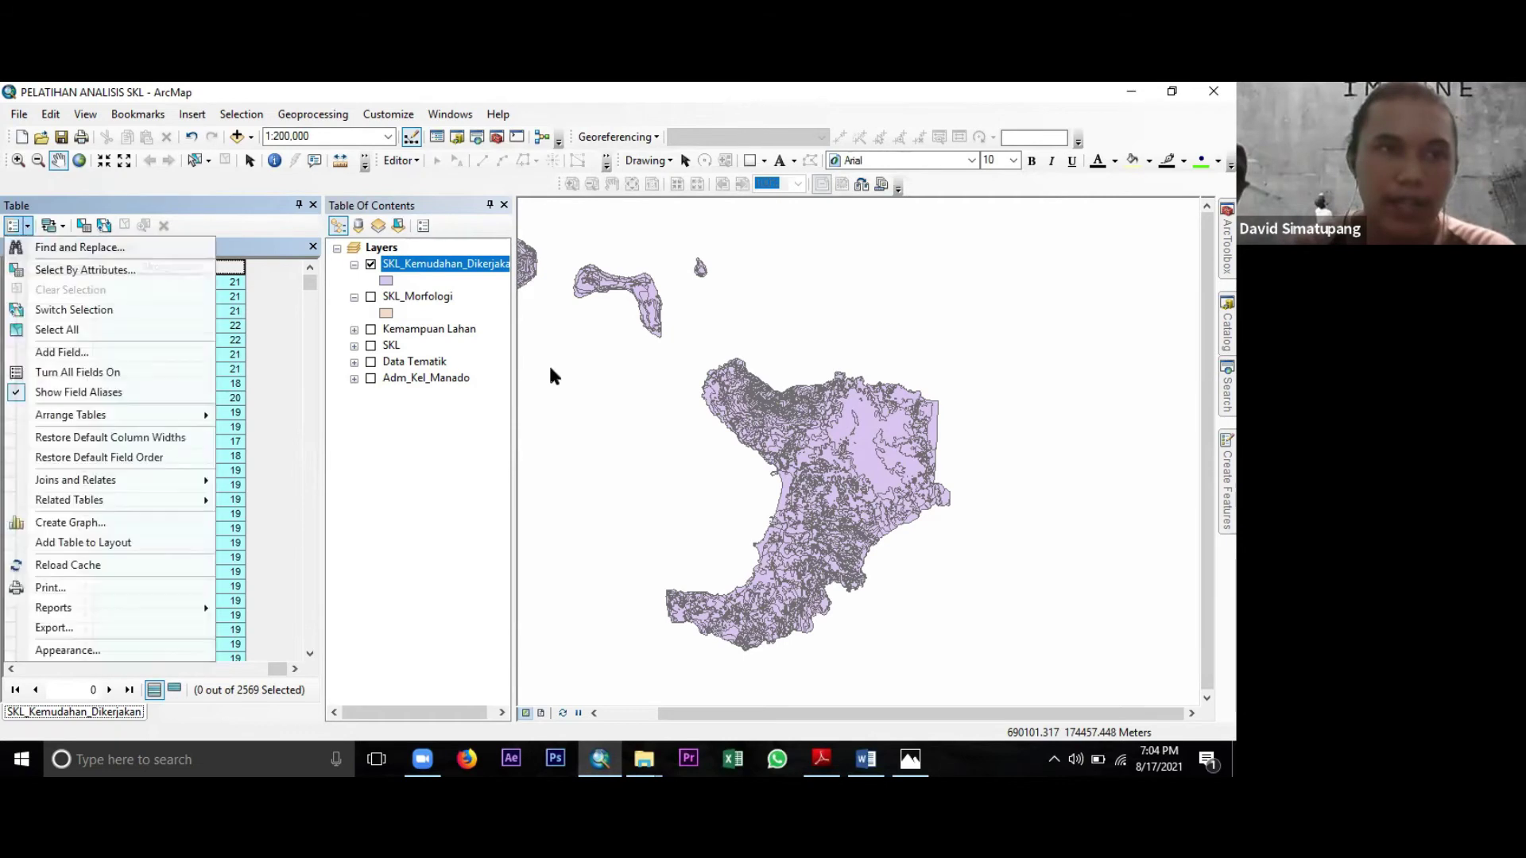
{"action": "left_click", "coordinate": [62, 352]}
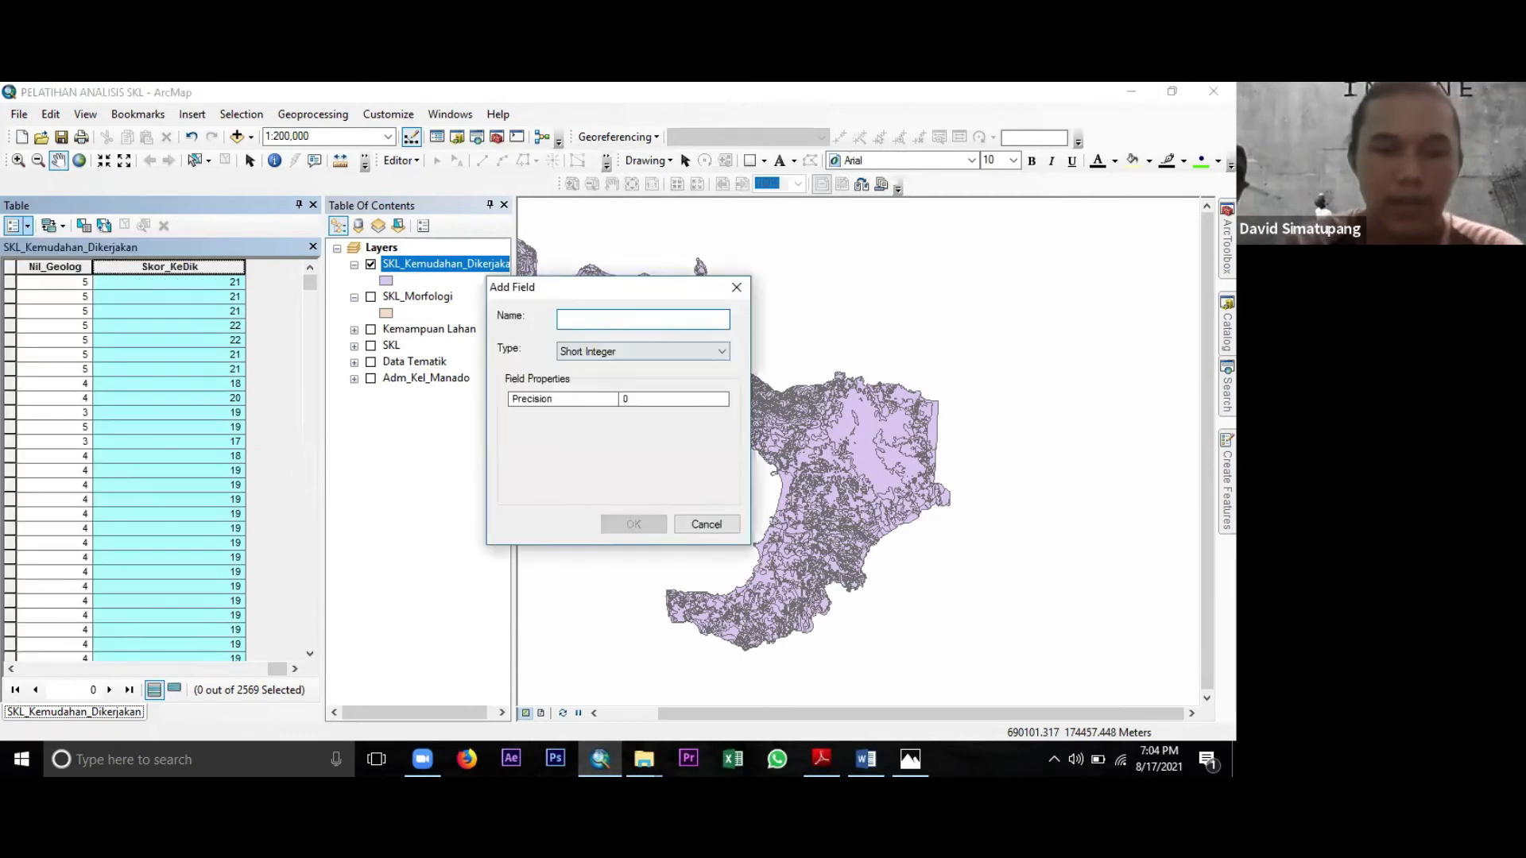
{"action": "type", "text": "Hasil"}
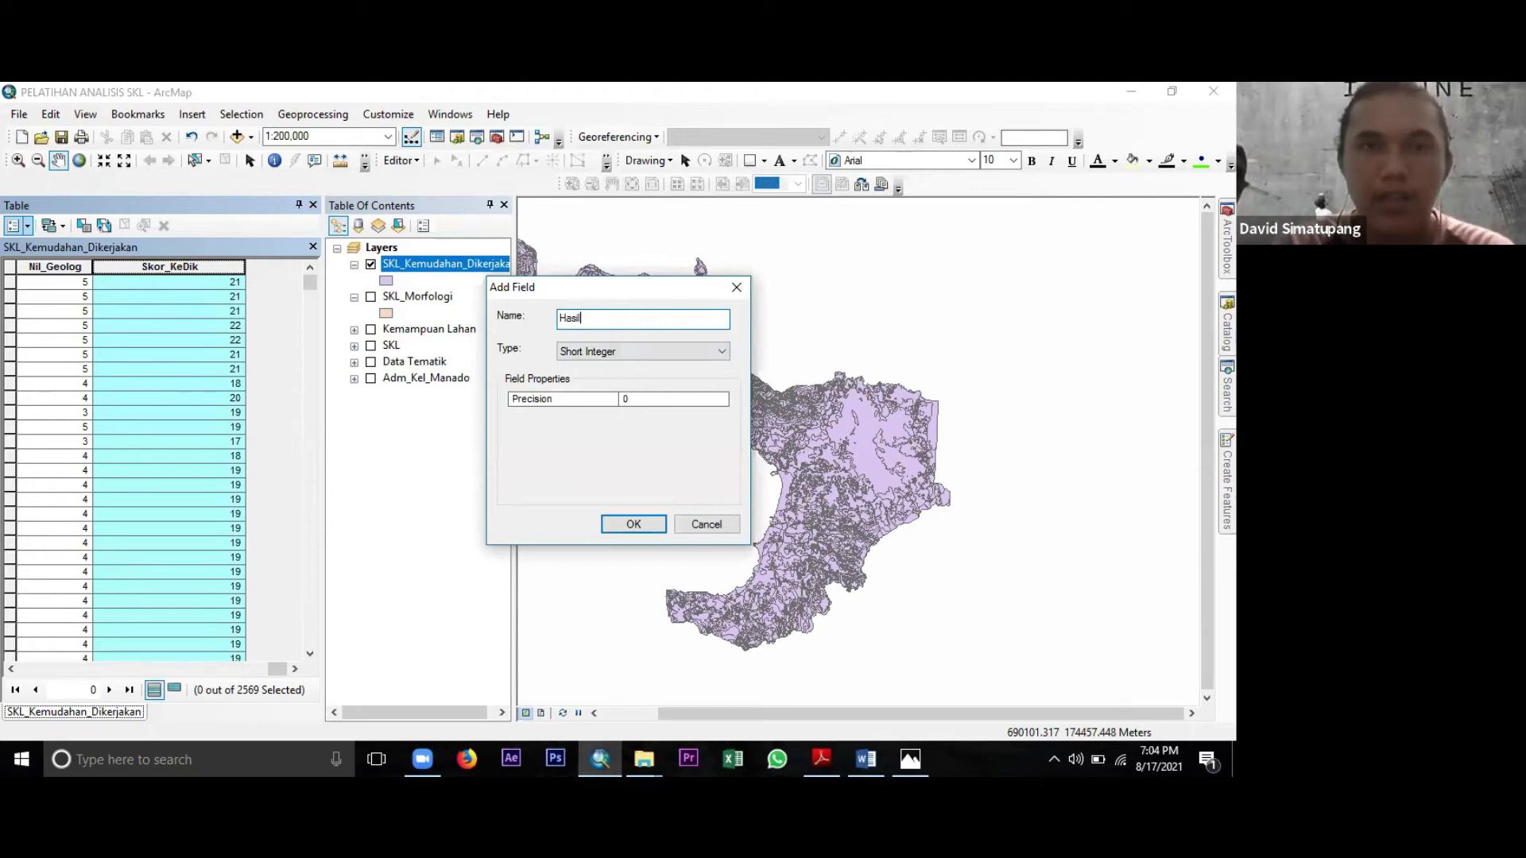
{"action": "type", "text": "_Kedik"}
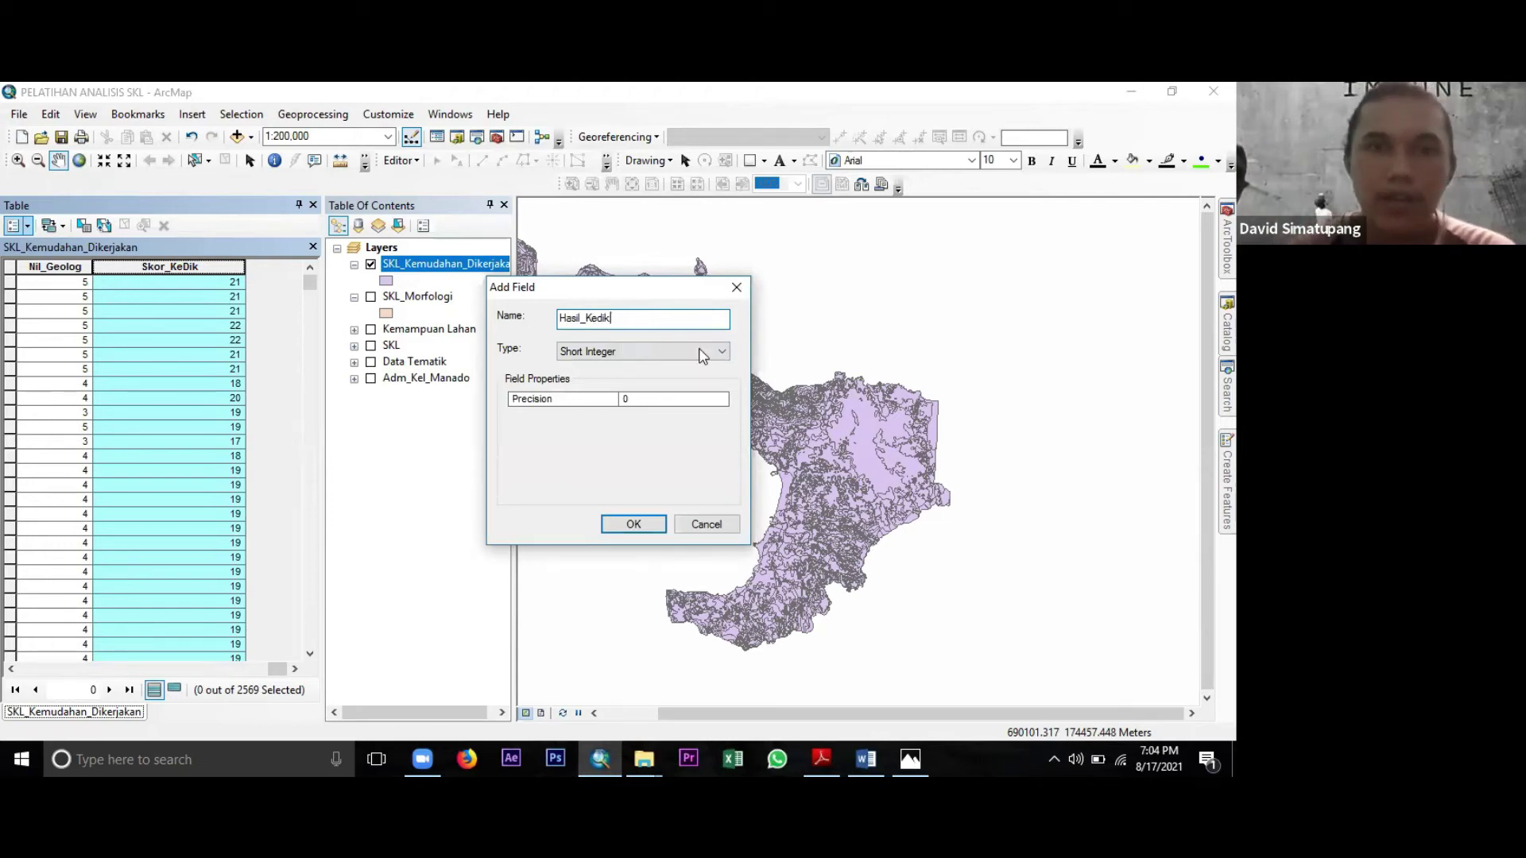
{"action": "left_click", "coordinate": [705, 350]}
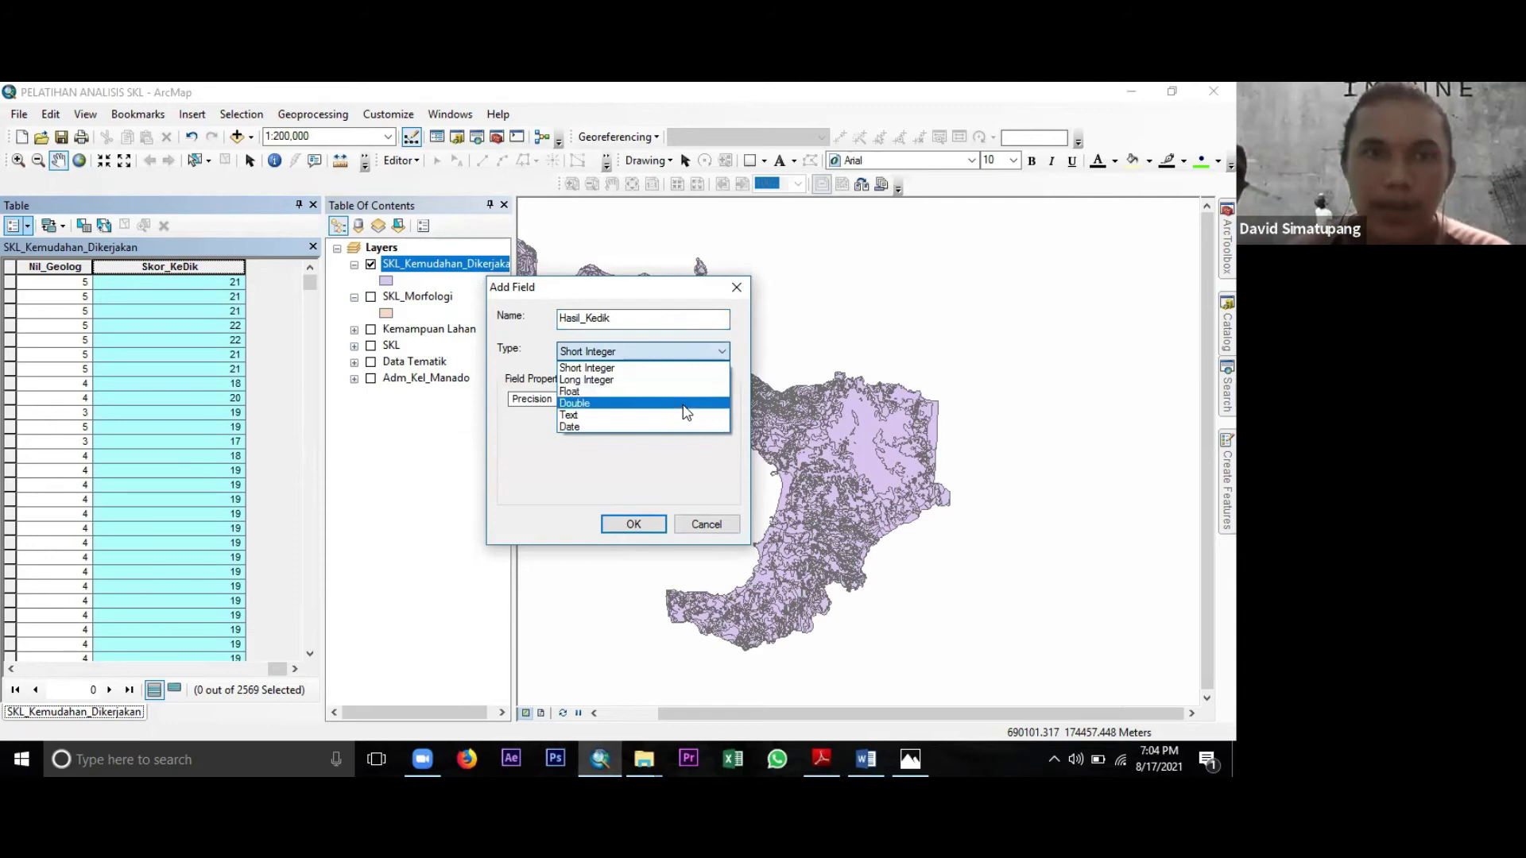
{"action": "left_click", "coordinate": [685, 406]}
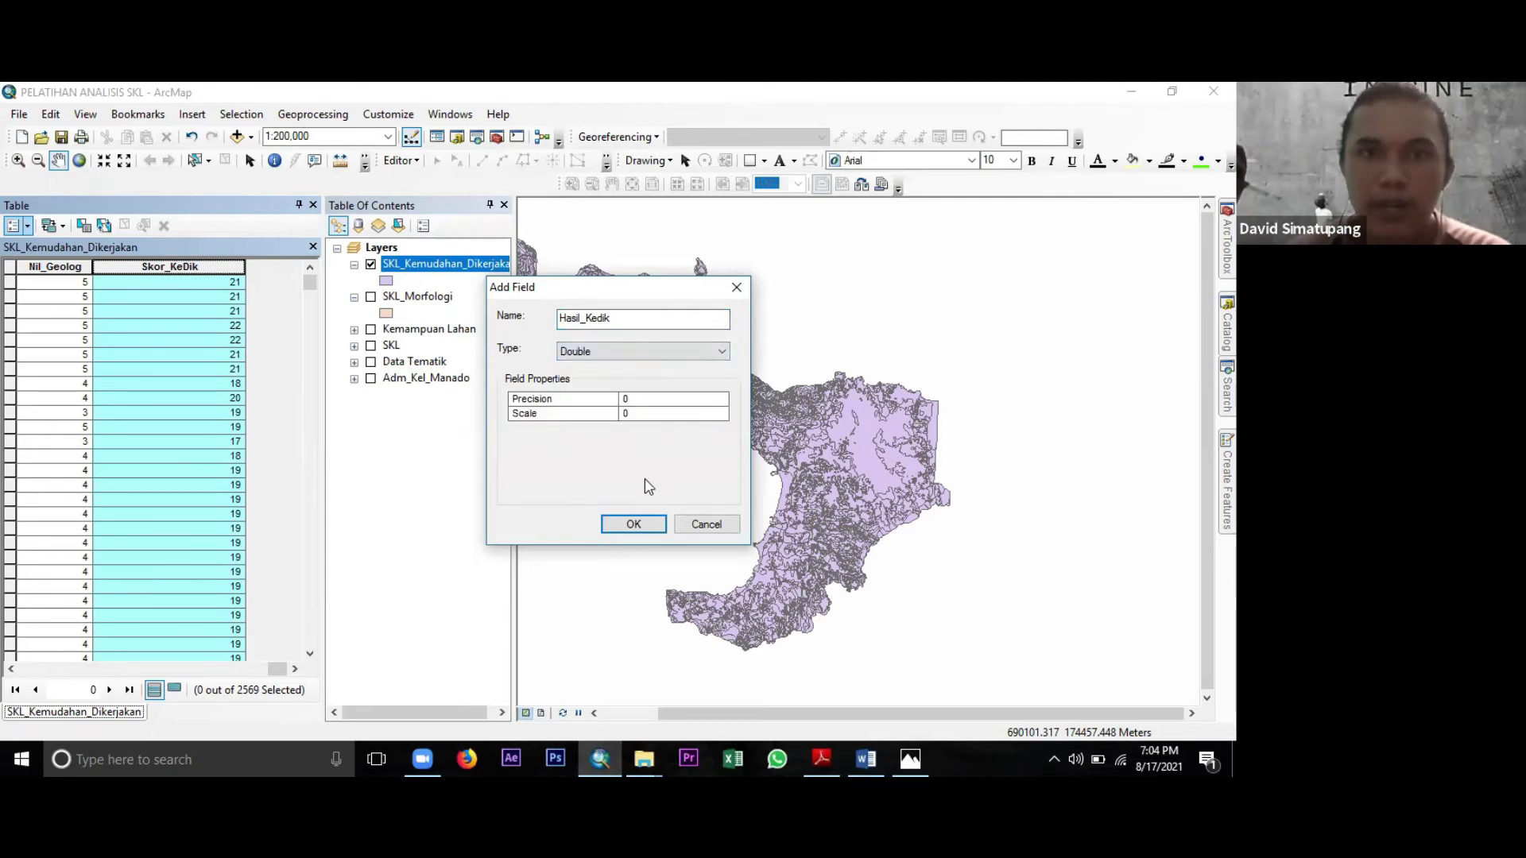
{"action": "left_click", "coordinate": [630, 526]}
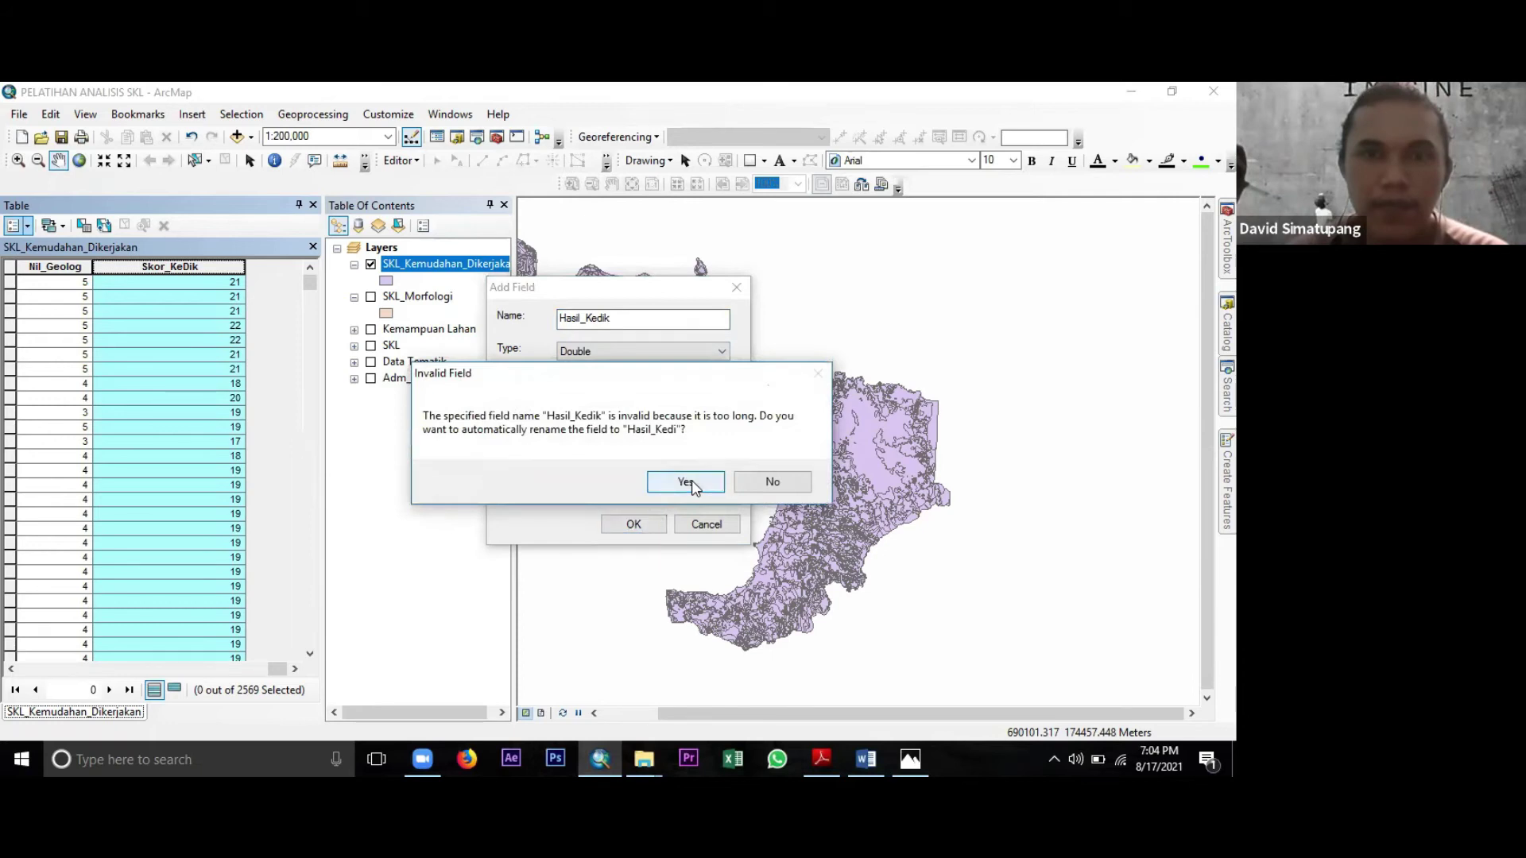
{"action": "left_click", "coordinate": [766, 482]}
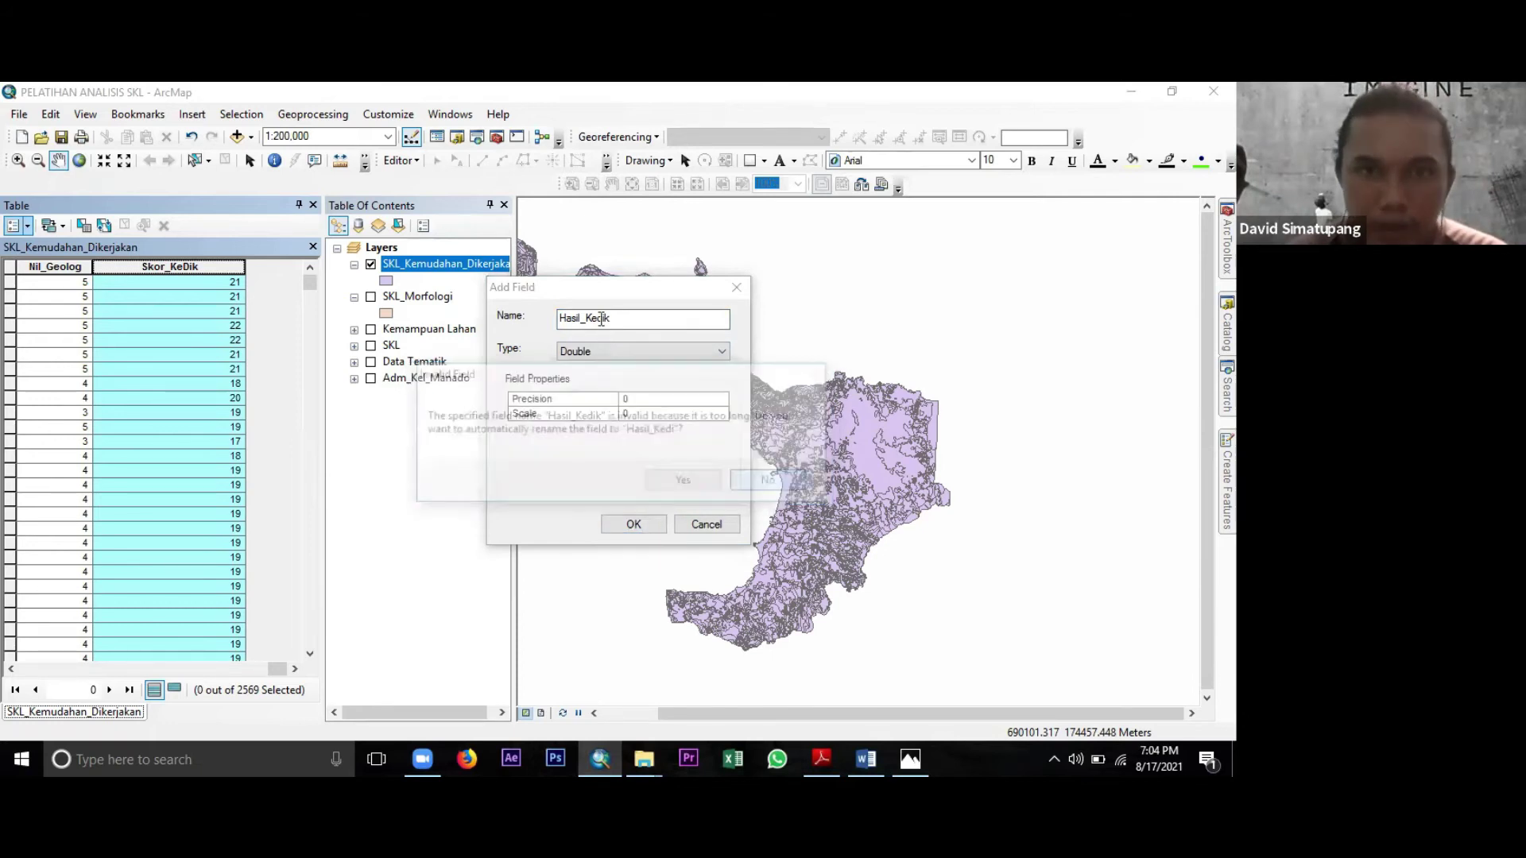
{"action": "key", "text": "BackSpace"}
{"action": "type", "text": "D"}
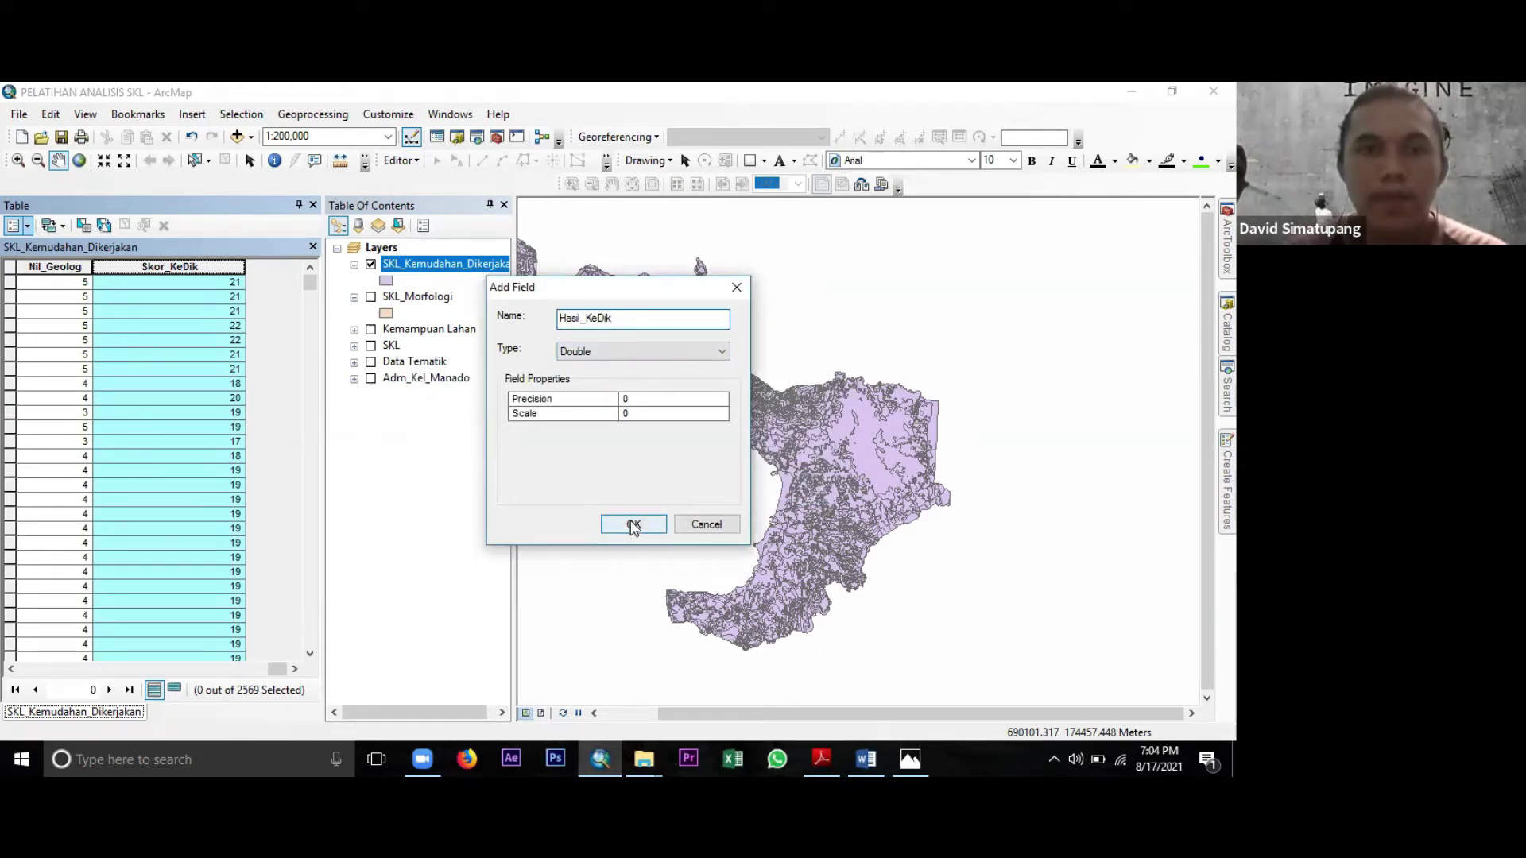
{"action": "left_click", "coordinate": [632, 525]}
{"action": "left_click", "coordinate": [685, 482]}
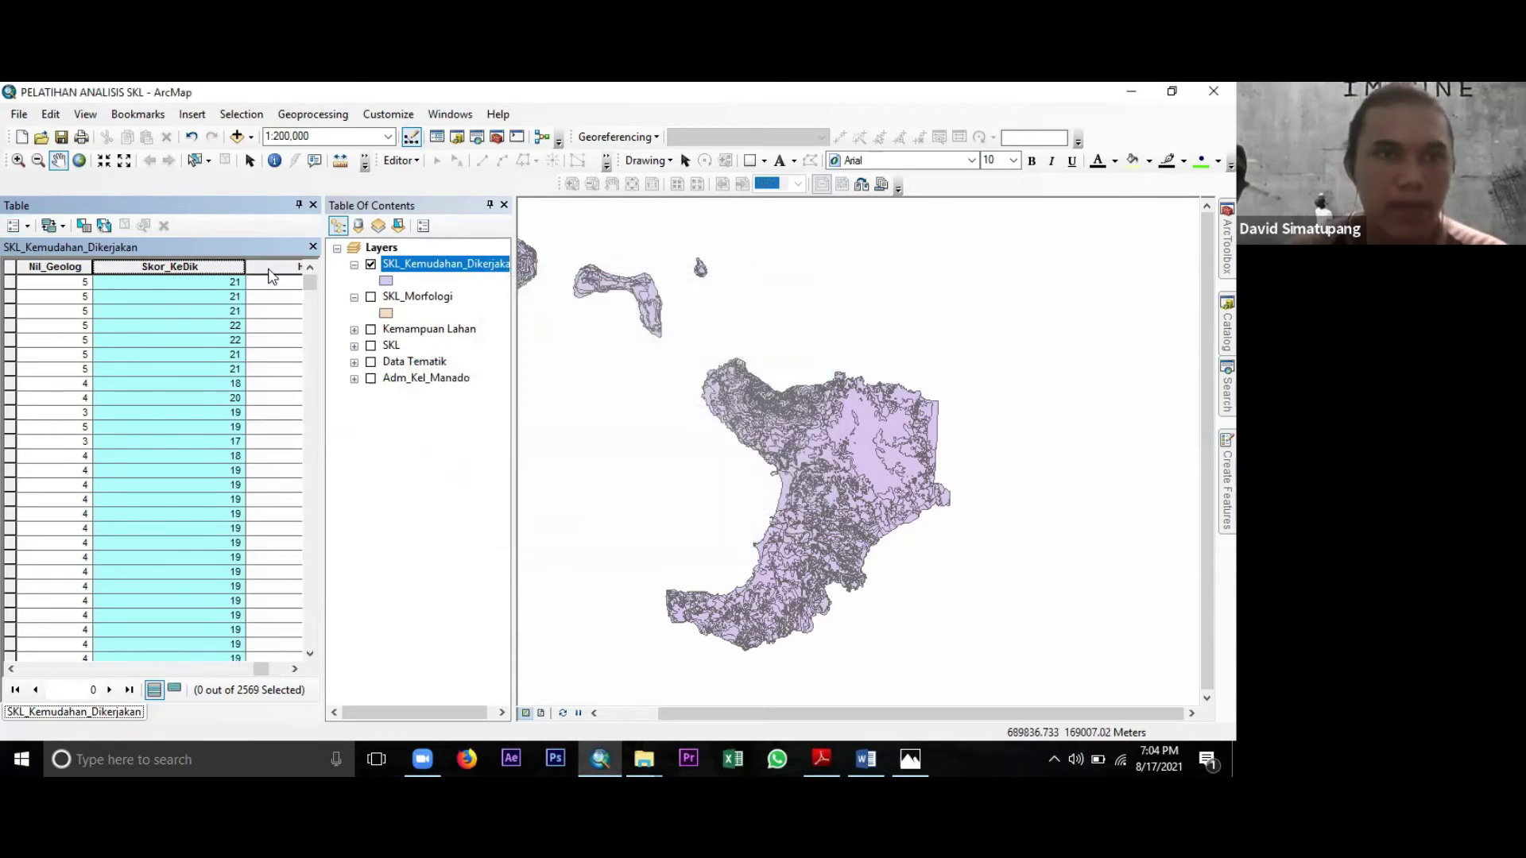
Calculate the Hasil_KeDi field as [Skor_KeDik]/5 with the Field Calculator.
{"action": "left_click", "coordinate": [270, 268]}
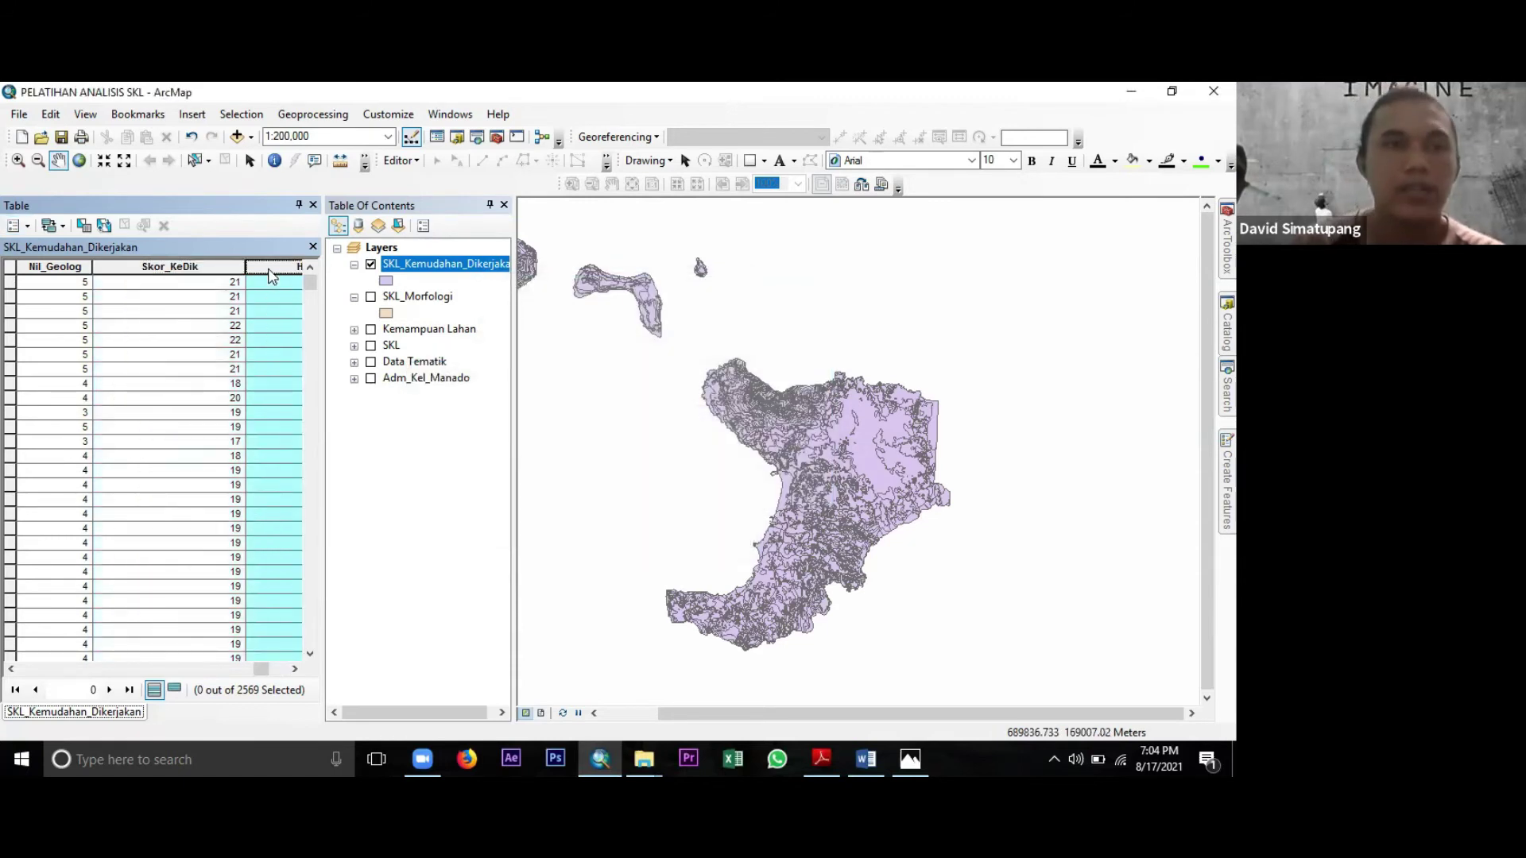
{"action": "right_click", "coordinate": [269, 276]}
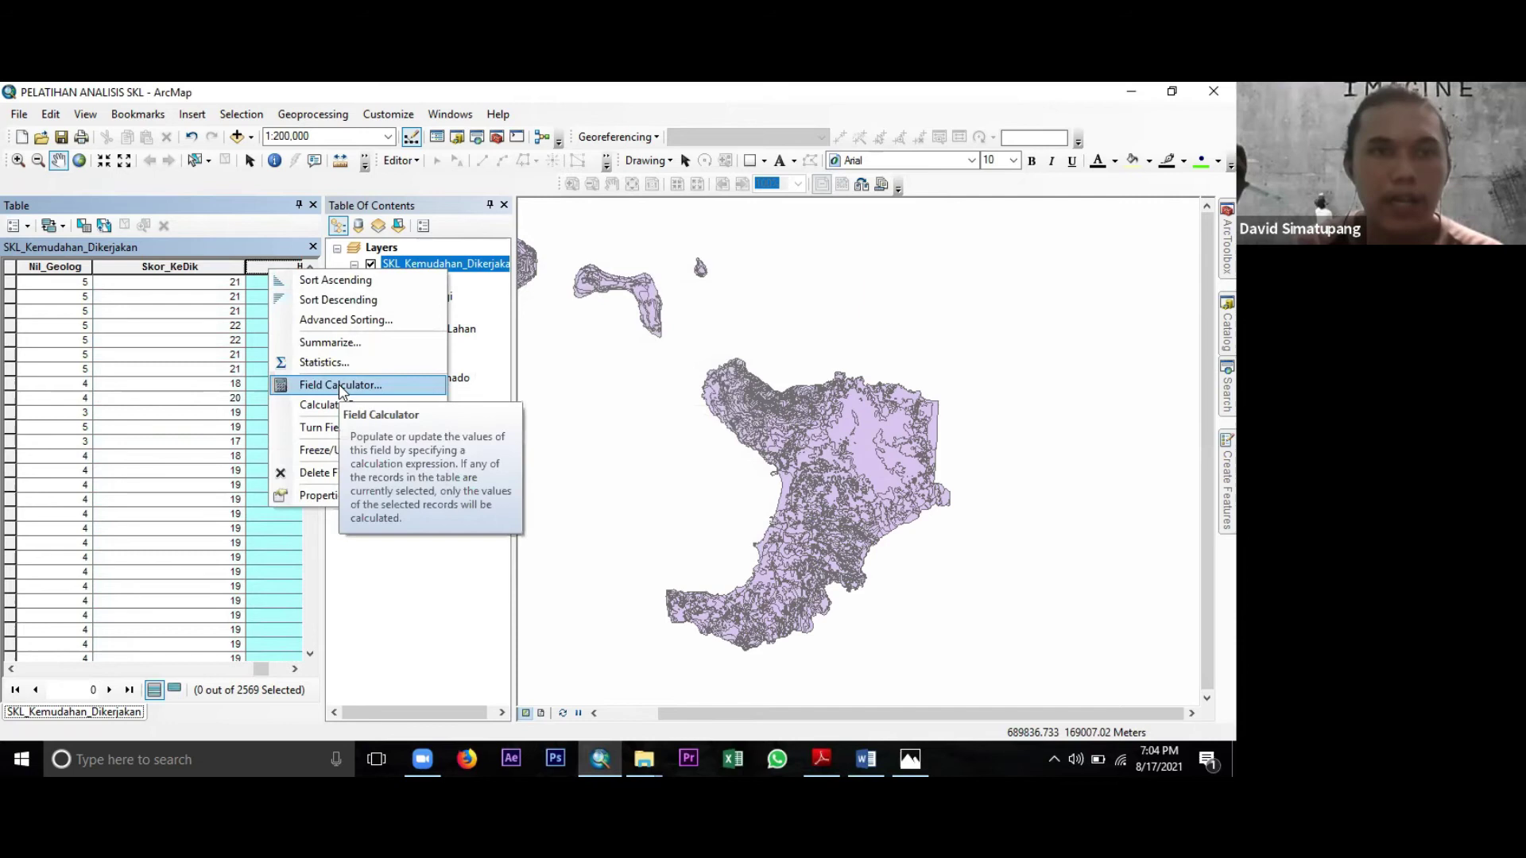
{"action": "left_click", "coordinate": [340, 385]}
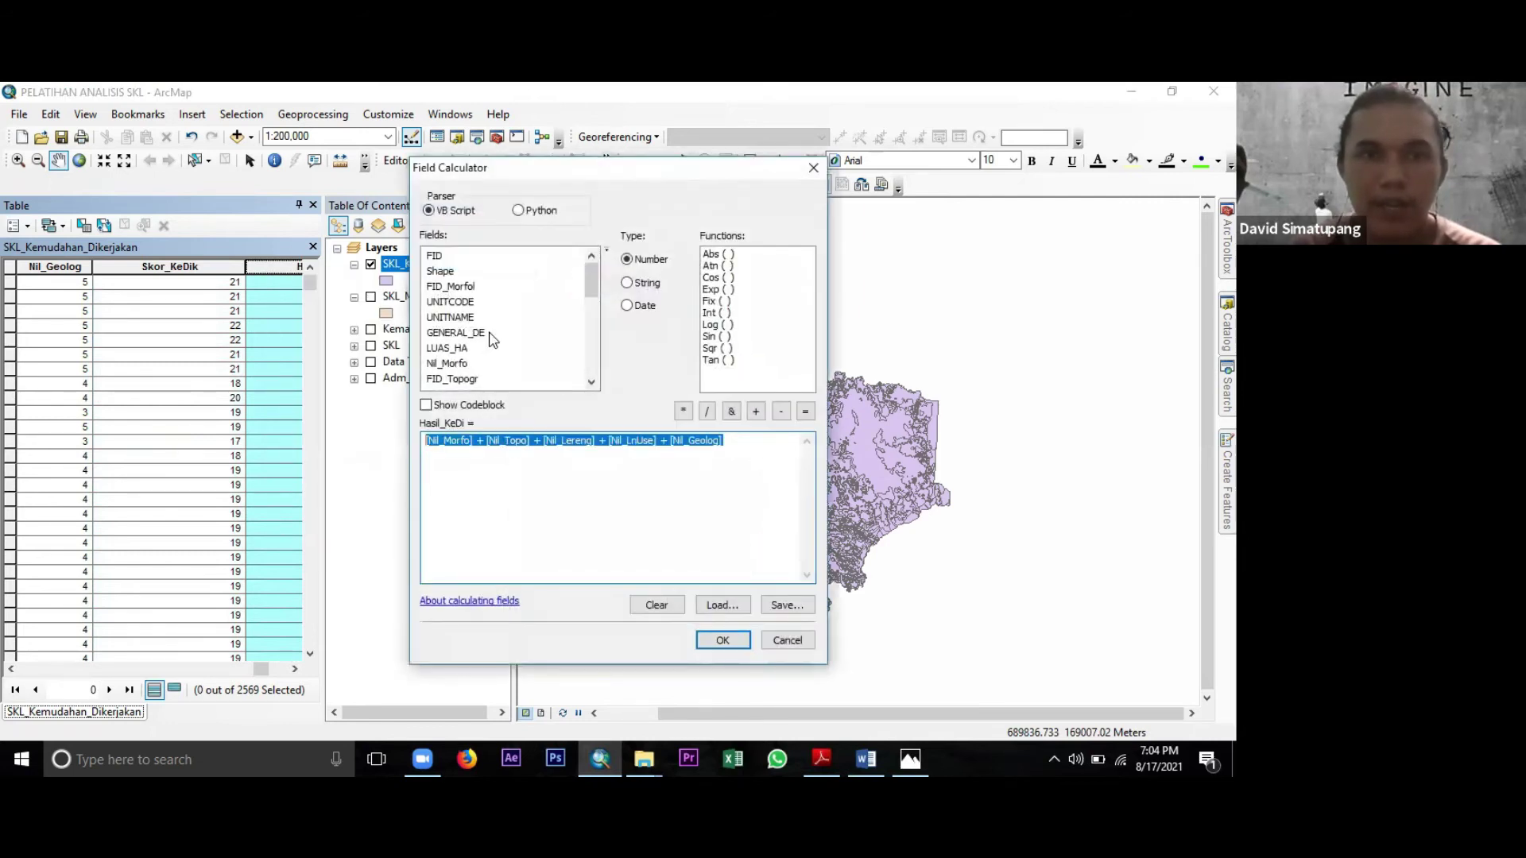
{"action": "scroll", "coordinate": [493, 340], "scroll_direction": "down", "scroll_amount": 6}
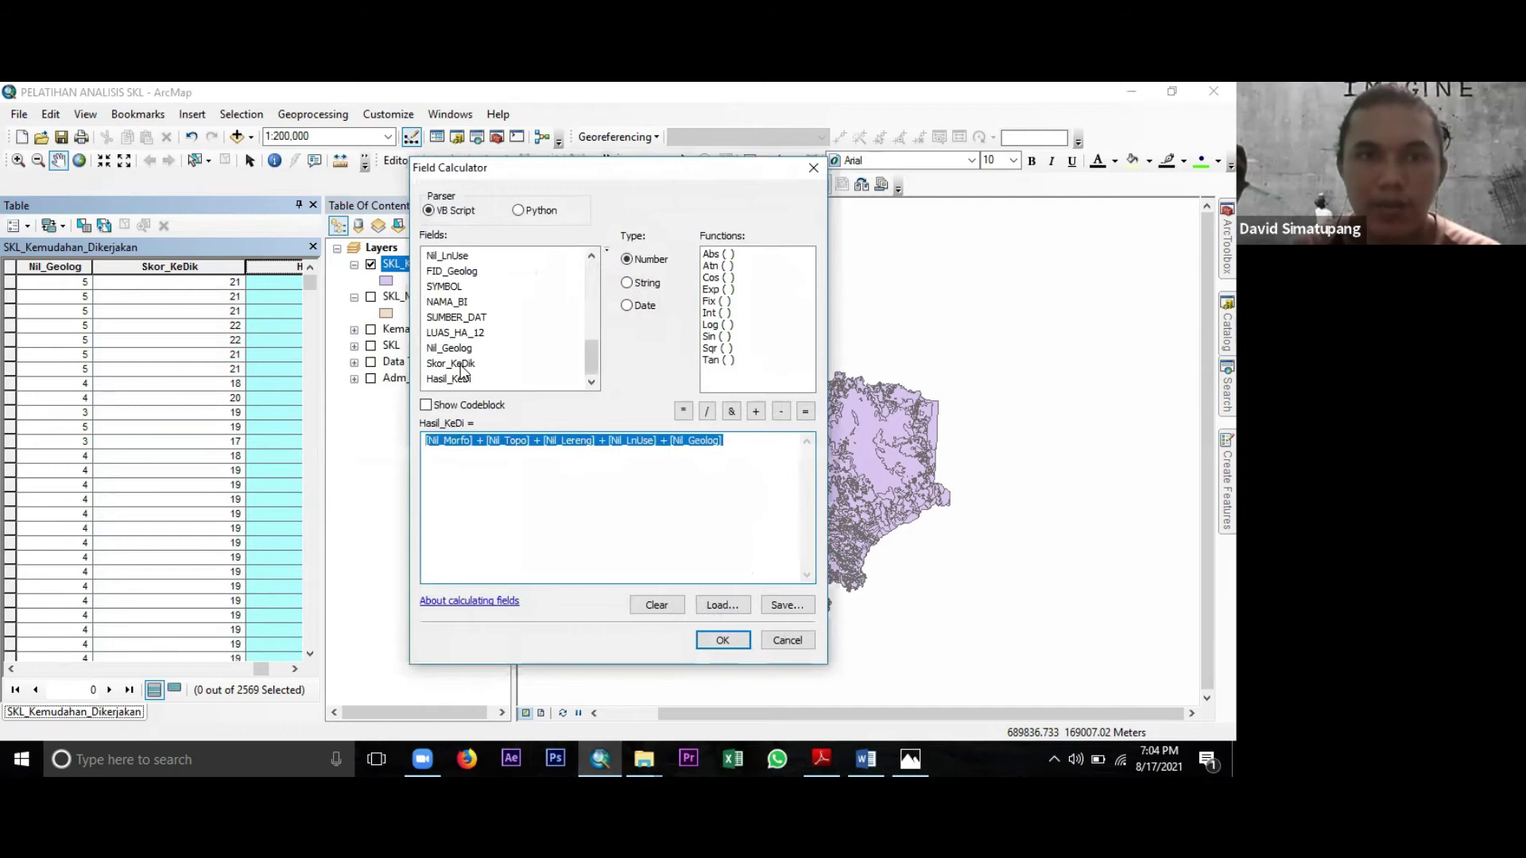
{"action": "left_click_drag", "start_coordinate": [462, 364], "coordinate": [572, 456]}
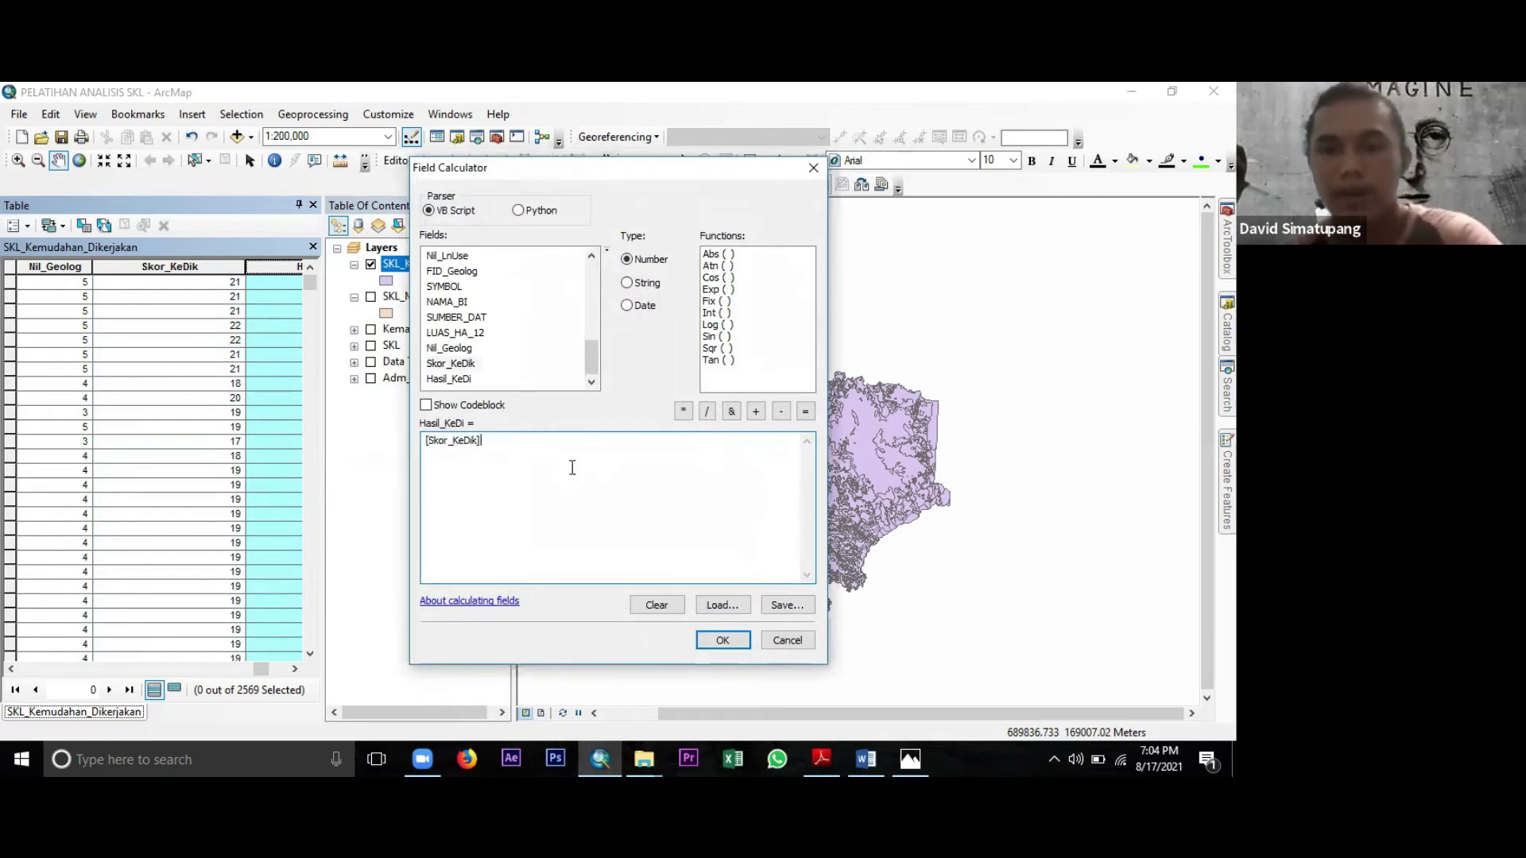
{"action": "type", "text": "/5"}
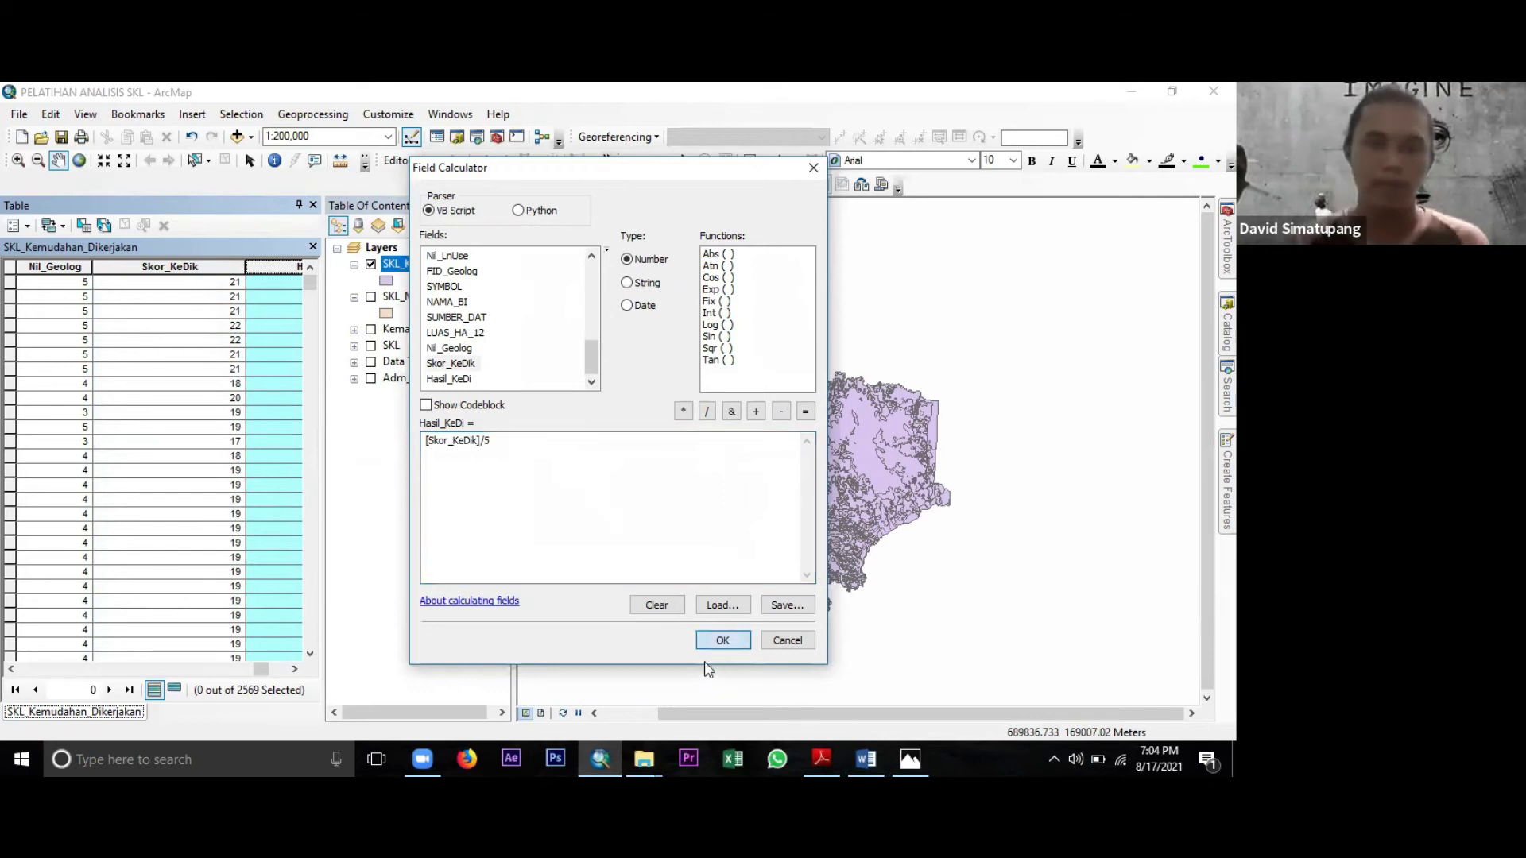
{"action": "left_click", "coordinate": [711, 641]}
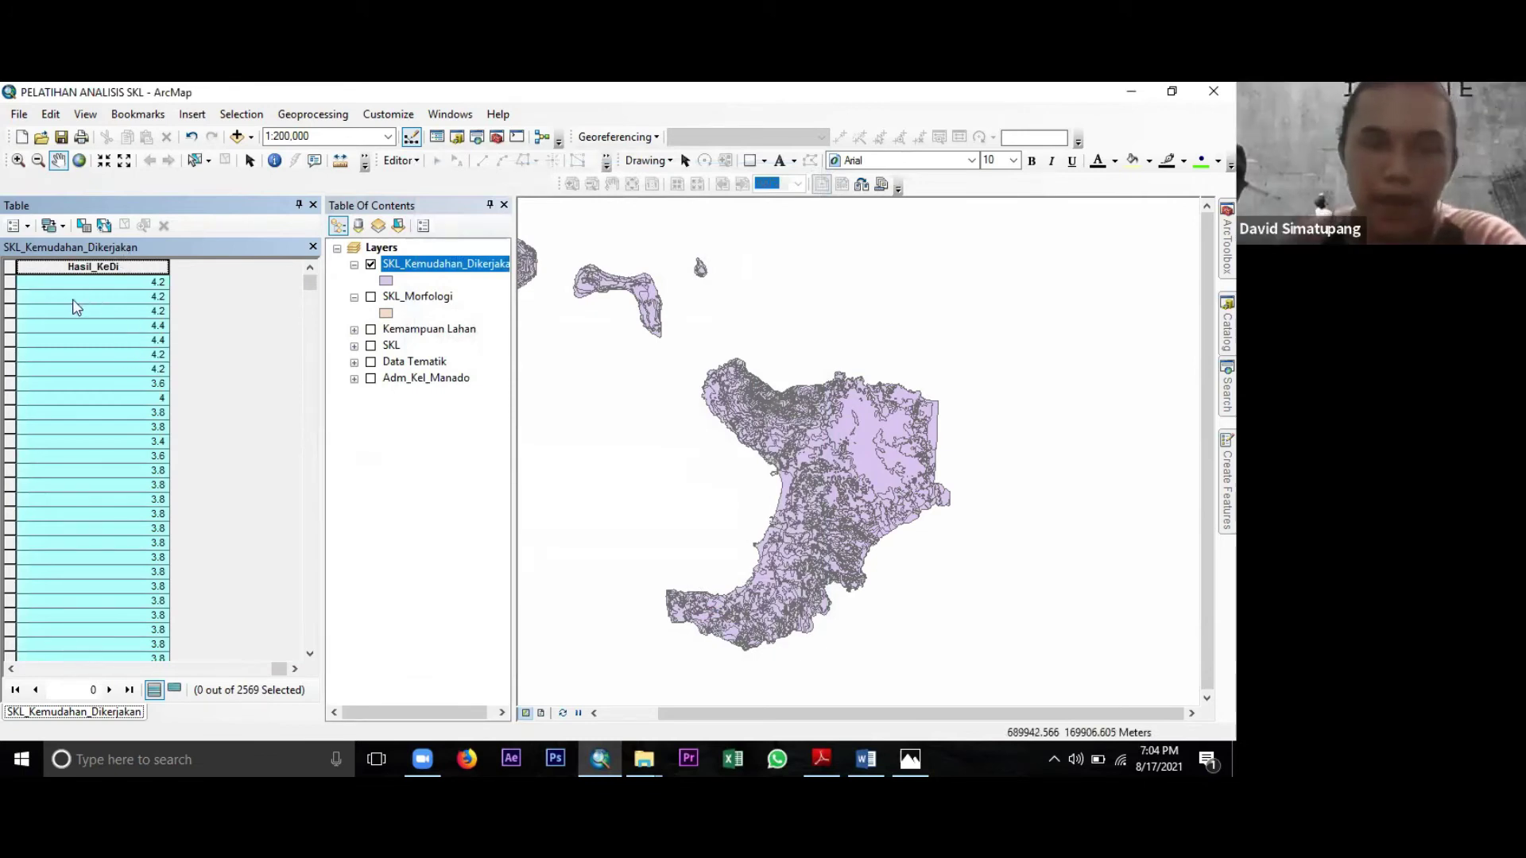
Sort the records by Hasil_KeDi in ascending order and check the Kemudahan Dikerjakan classes in the Word table.
{"action": "double_click", "coordinate": [135, 266]}
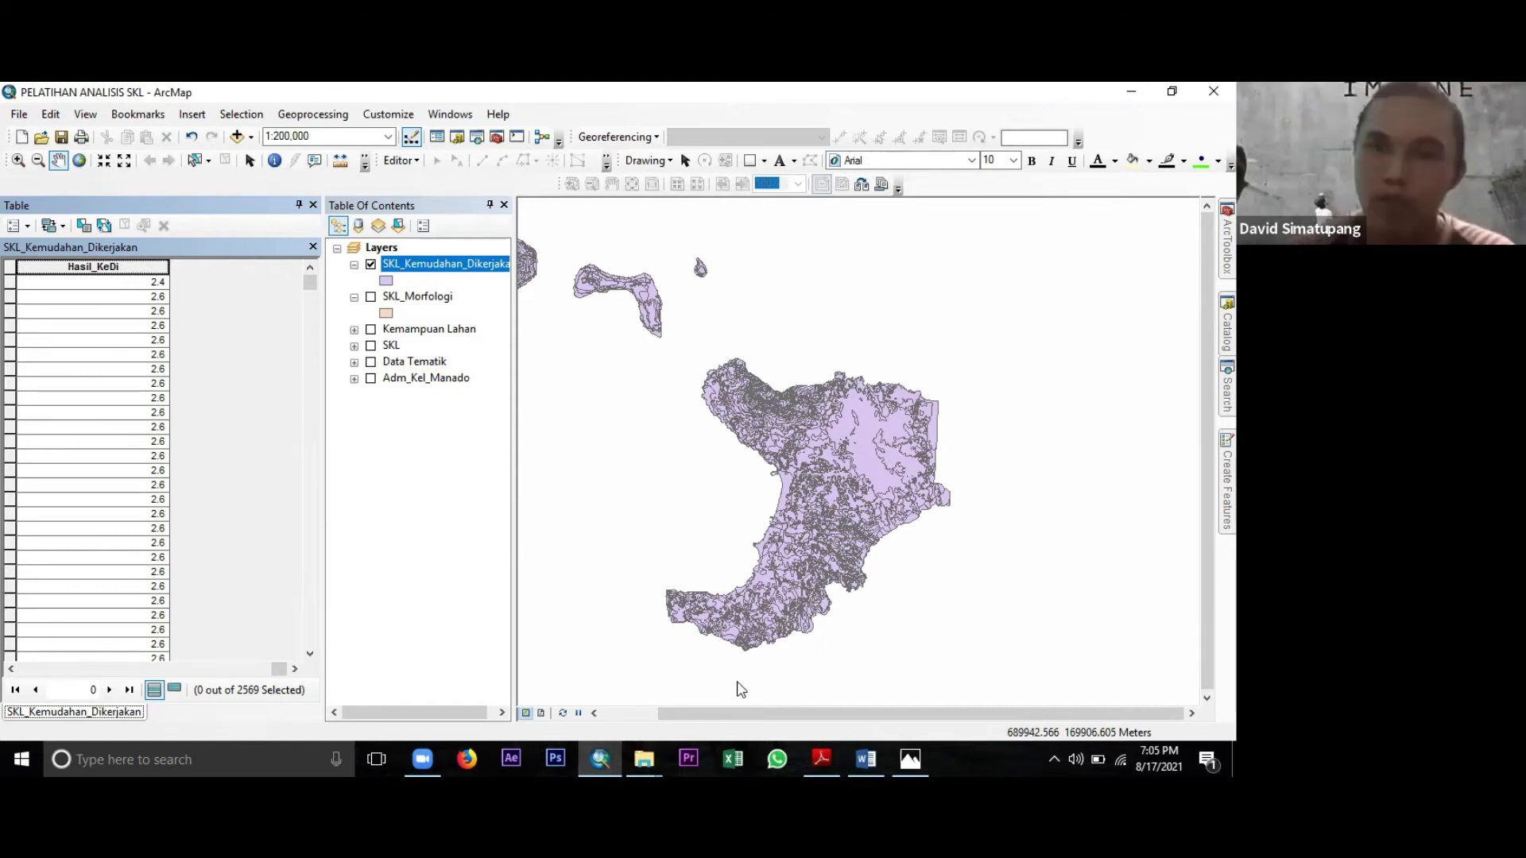
{"action": "left_click", "coordinate": [864, 759]}
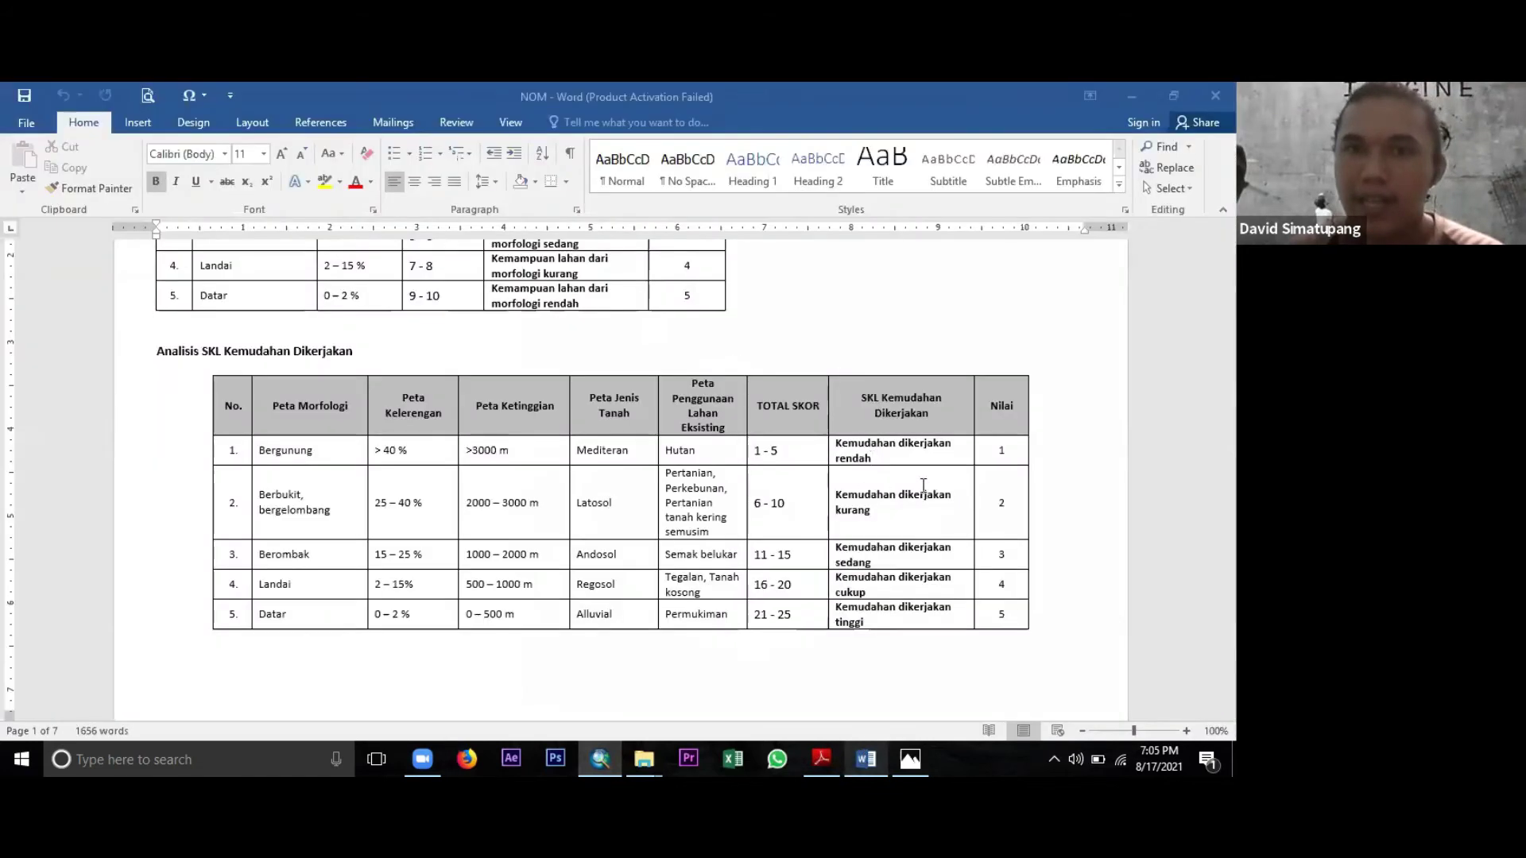
{"action": "left_click", "coordinate": [600, 759]}
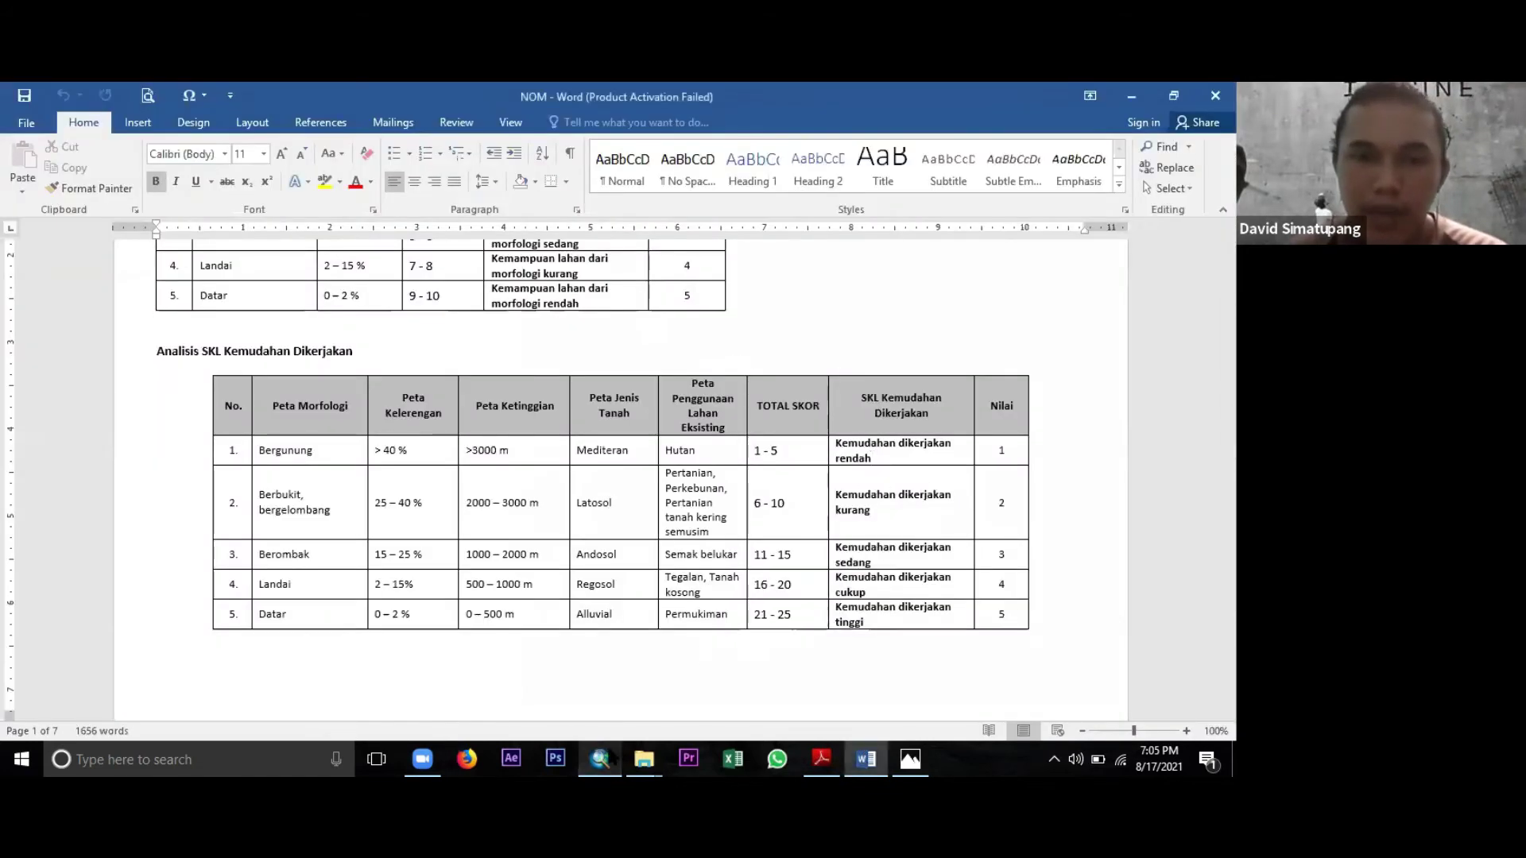
Add a Text field named Keterangan to the SKL_Kemudahan_Dikerjakan table.
{"action": "left_click", "coordinate": [24, 226]}
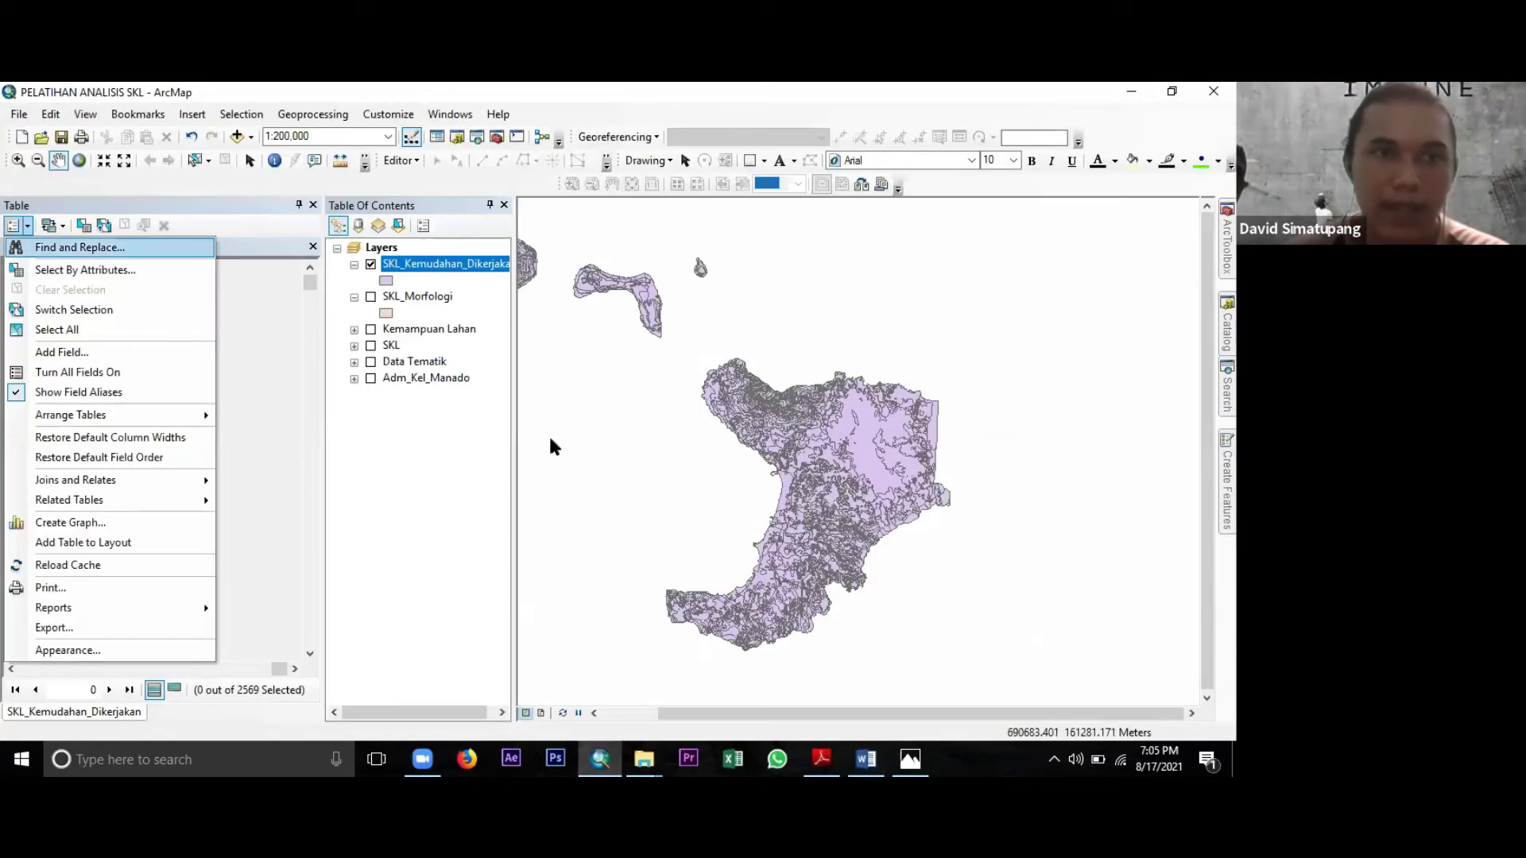
{"action": "left_click", "coordinate": [61, 352]}
{"action": "type", "text": "K"}
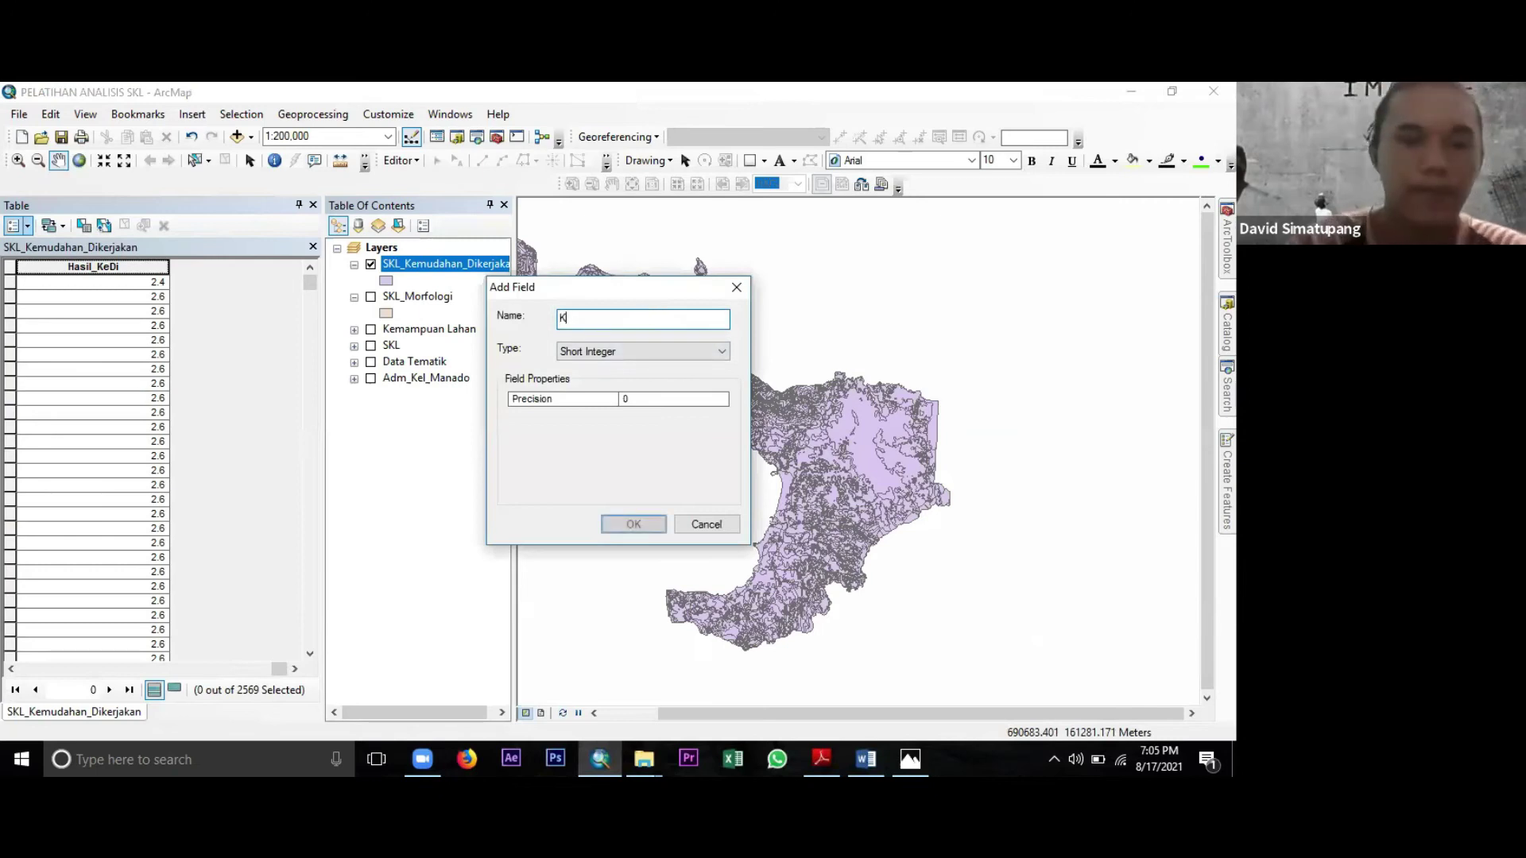
{"action": "type", "text": "eterangan"}
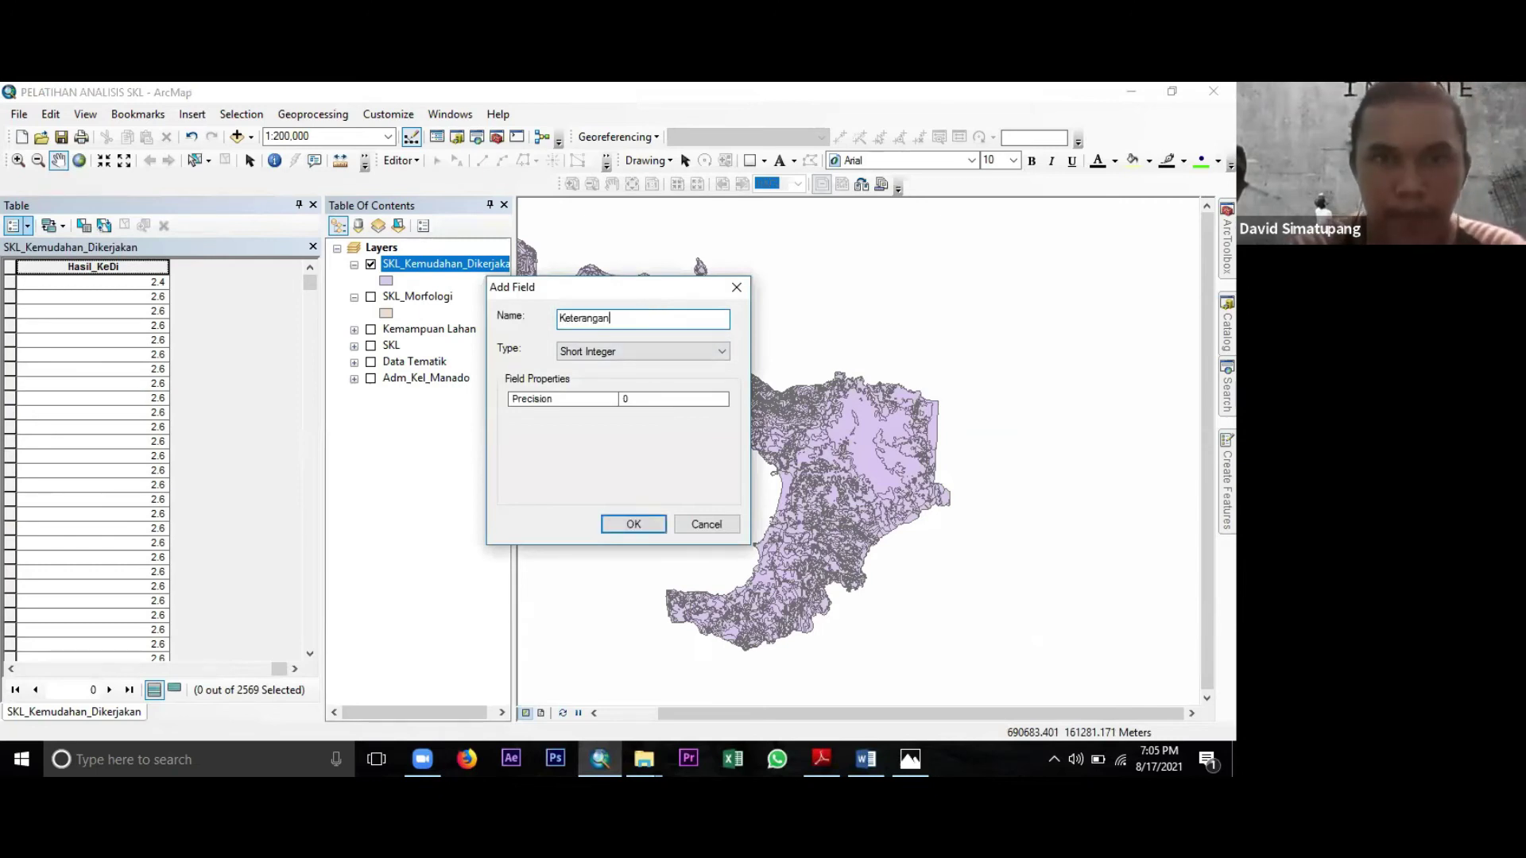
{"action": "left_click", "coordinate": [678, 353]}
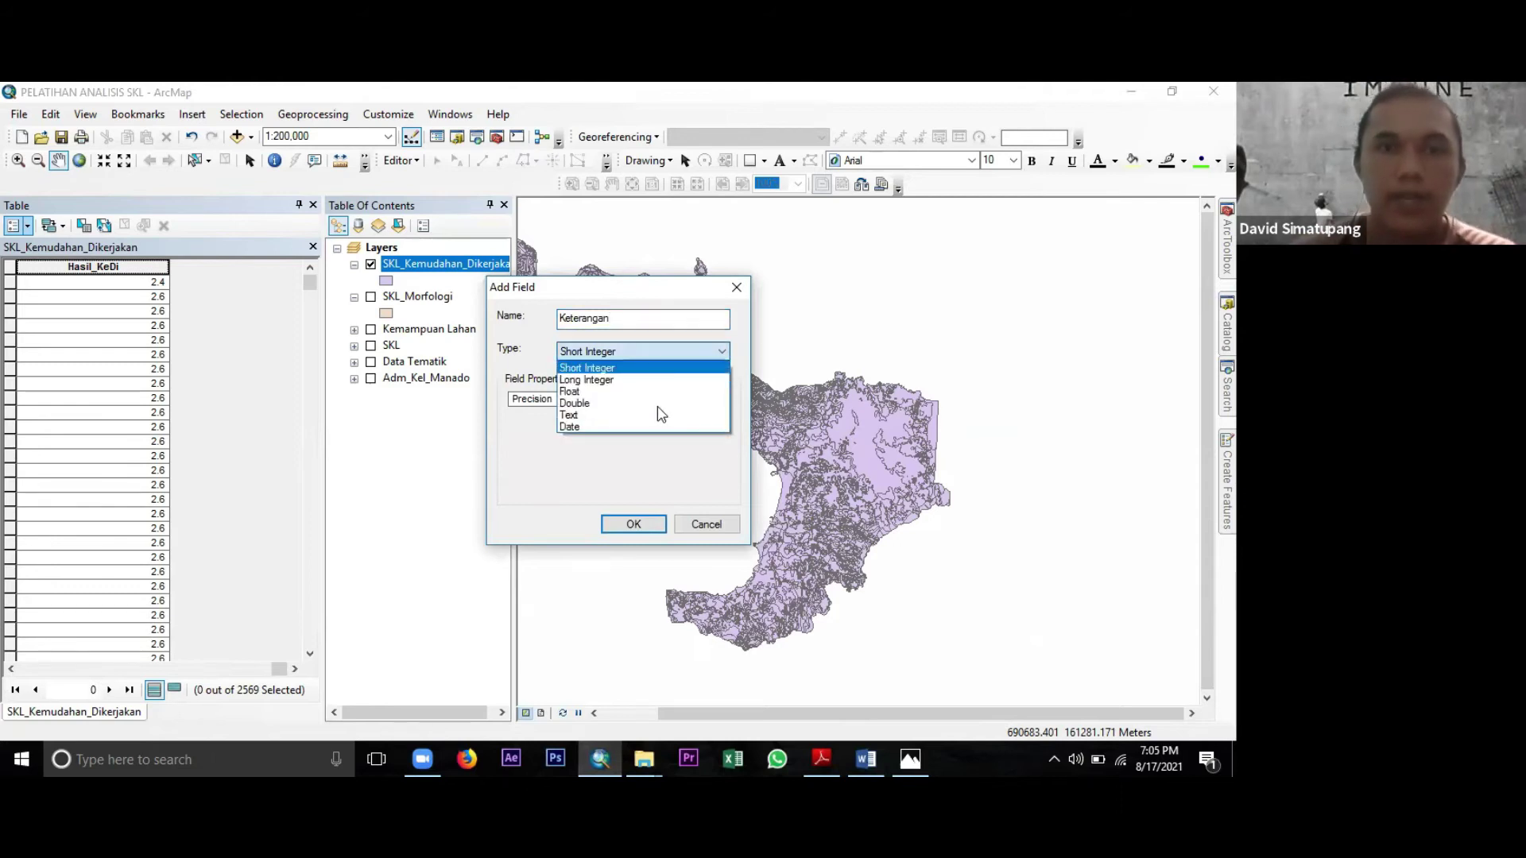
{"action": "left_click", "coordinate": [660, 405]}
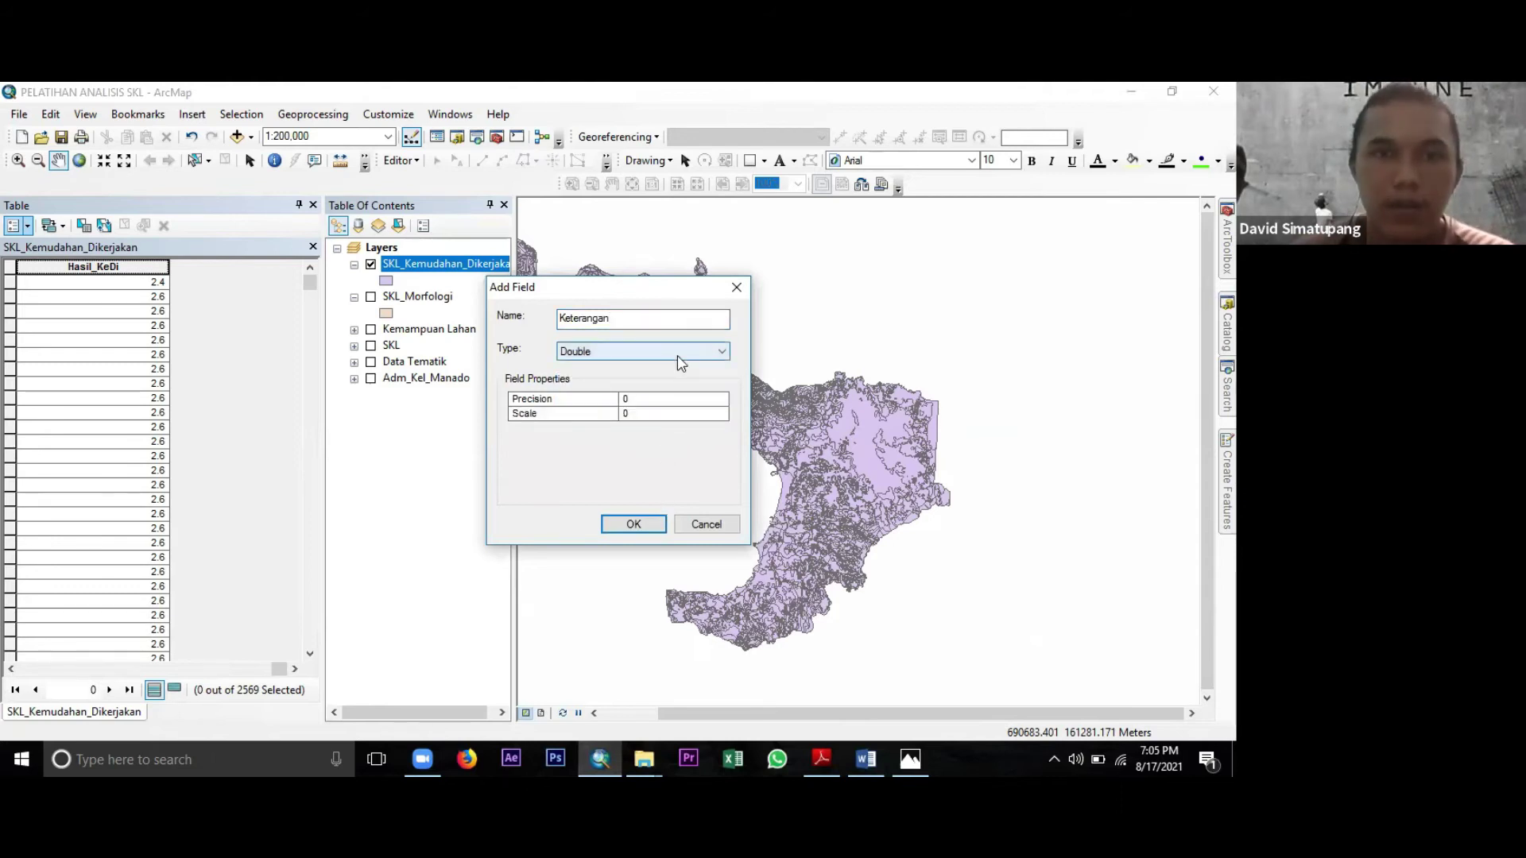
{"action": "left_click", "coordinate": [678, 352]}
{"action": "left_click", "coordinate": [646, 412]}
{"action": "left_click", "coordinate": [640, 525]}
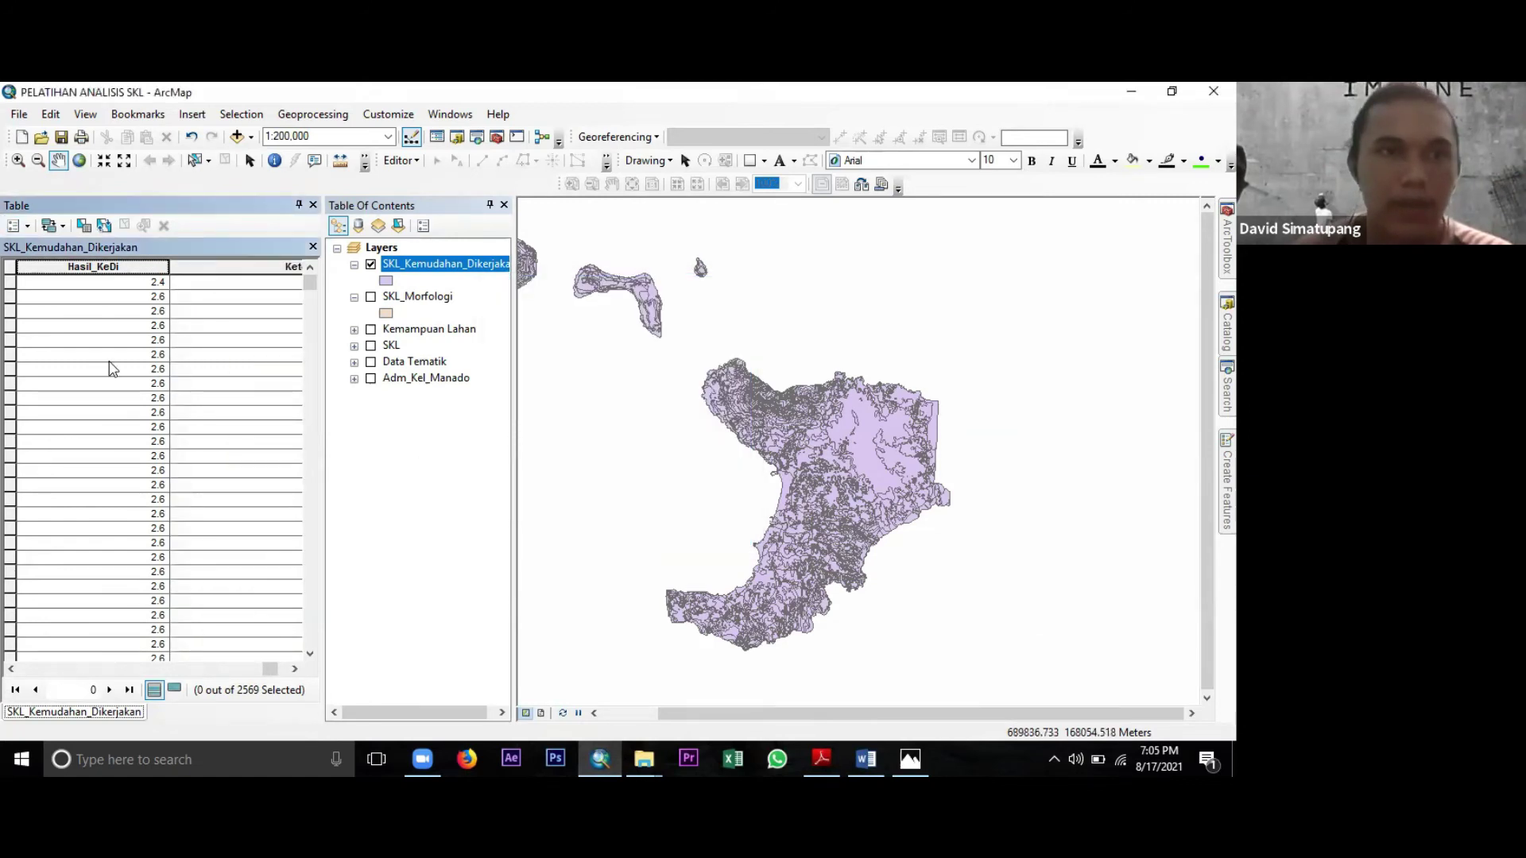
Calculate Keterangan as "Kemudahan Di Kerjakan Kurang" for only the record with Hasil_KeDi 2.4, and narrow the Keterangan column to fit its text.
{"action": "left_click", "coordinate": [8, 285]}
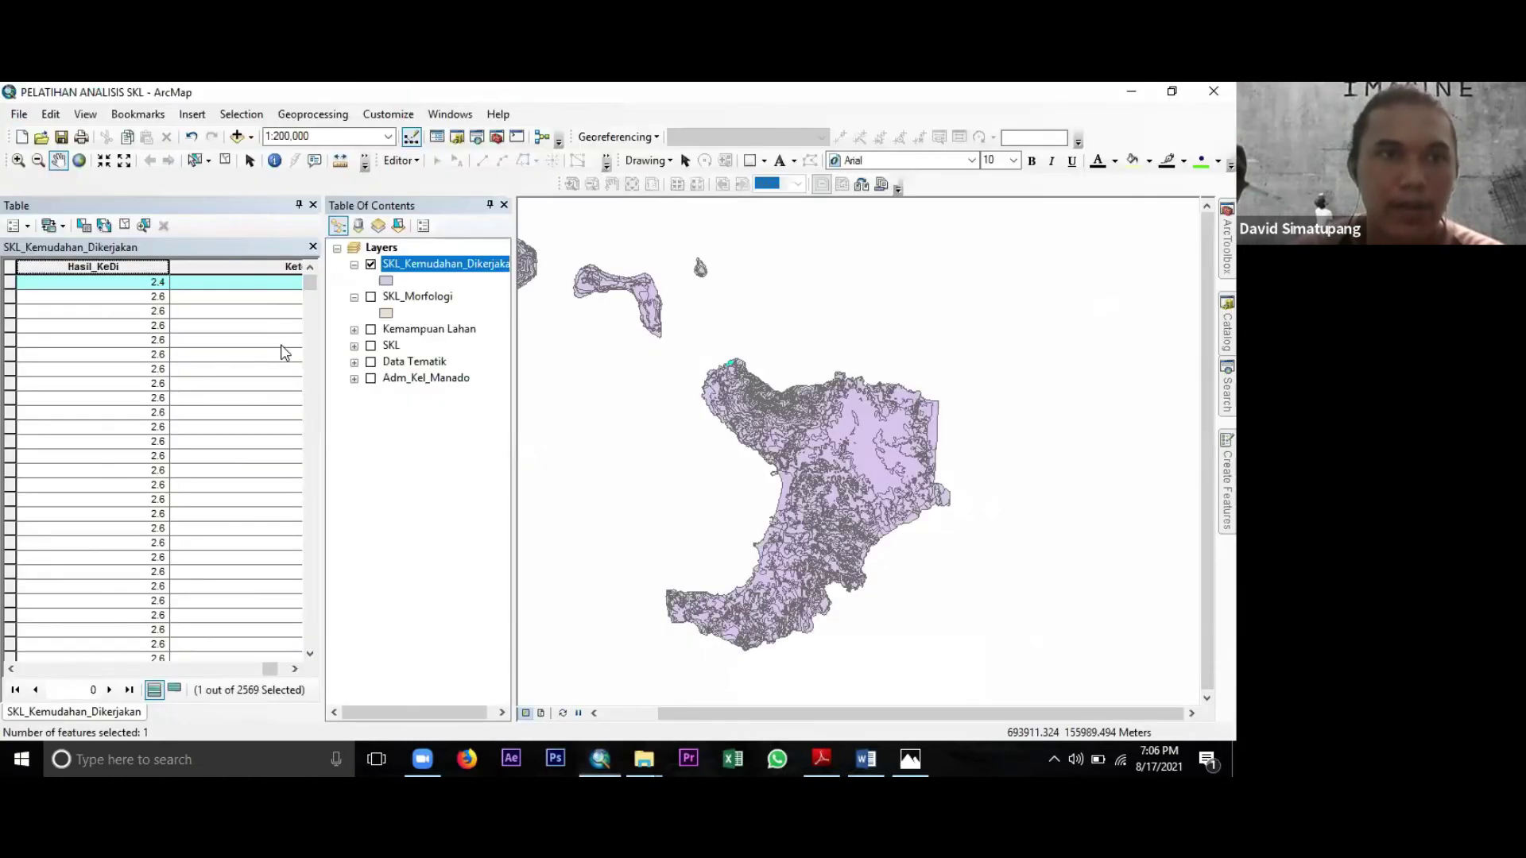
{"action": "left_click_drag", "start_coordinate": [630, 451], "coordinate": [390, 431]}
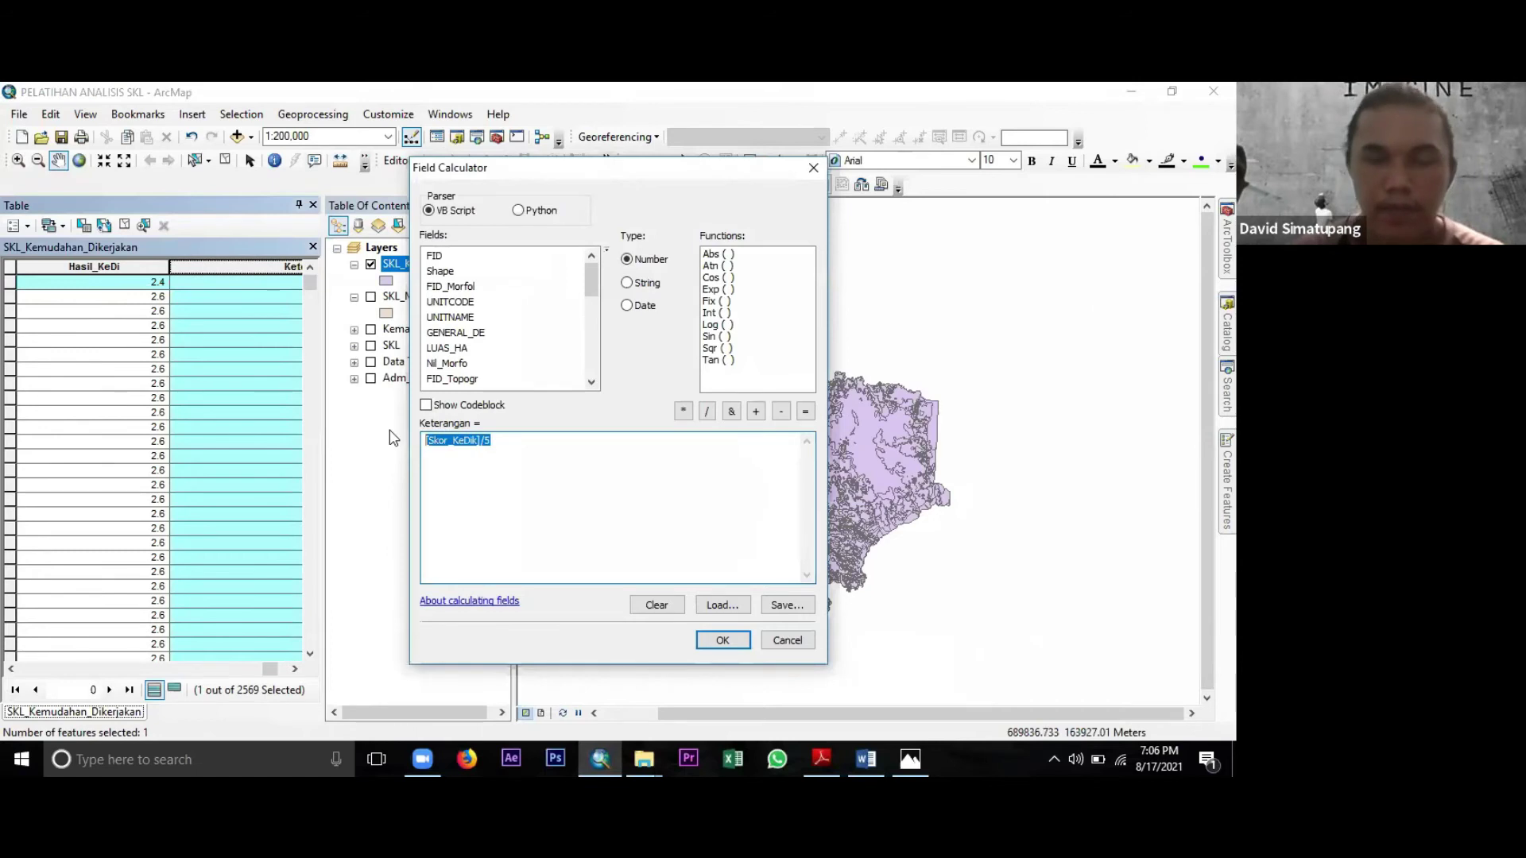
{"action": "type", "text": "\""}
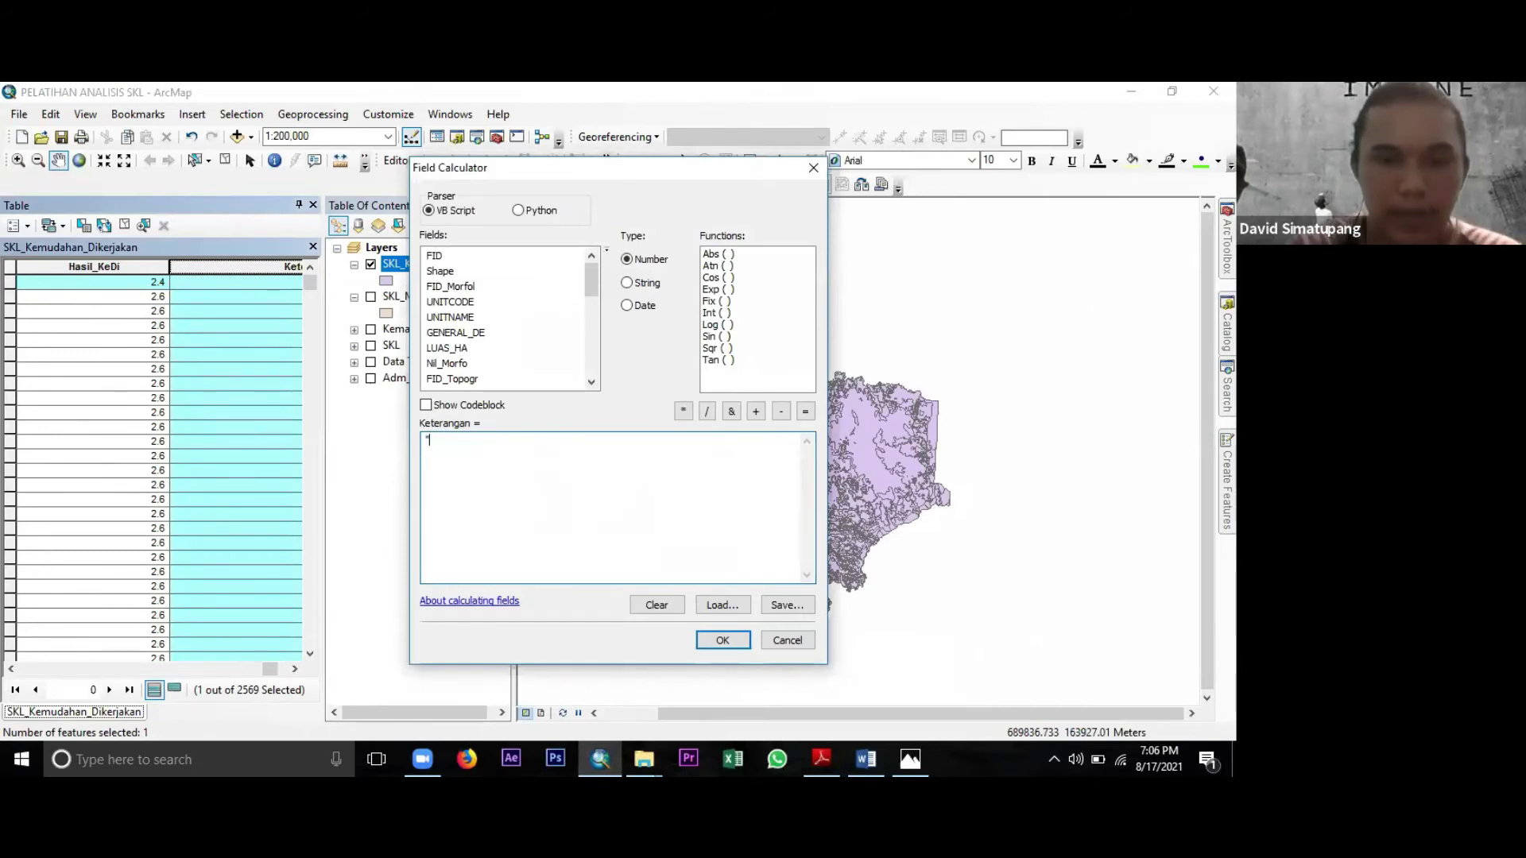
{"action": "type", "text": "Kemudahan Di"}
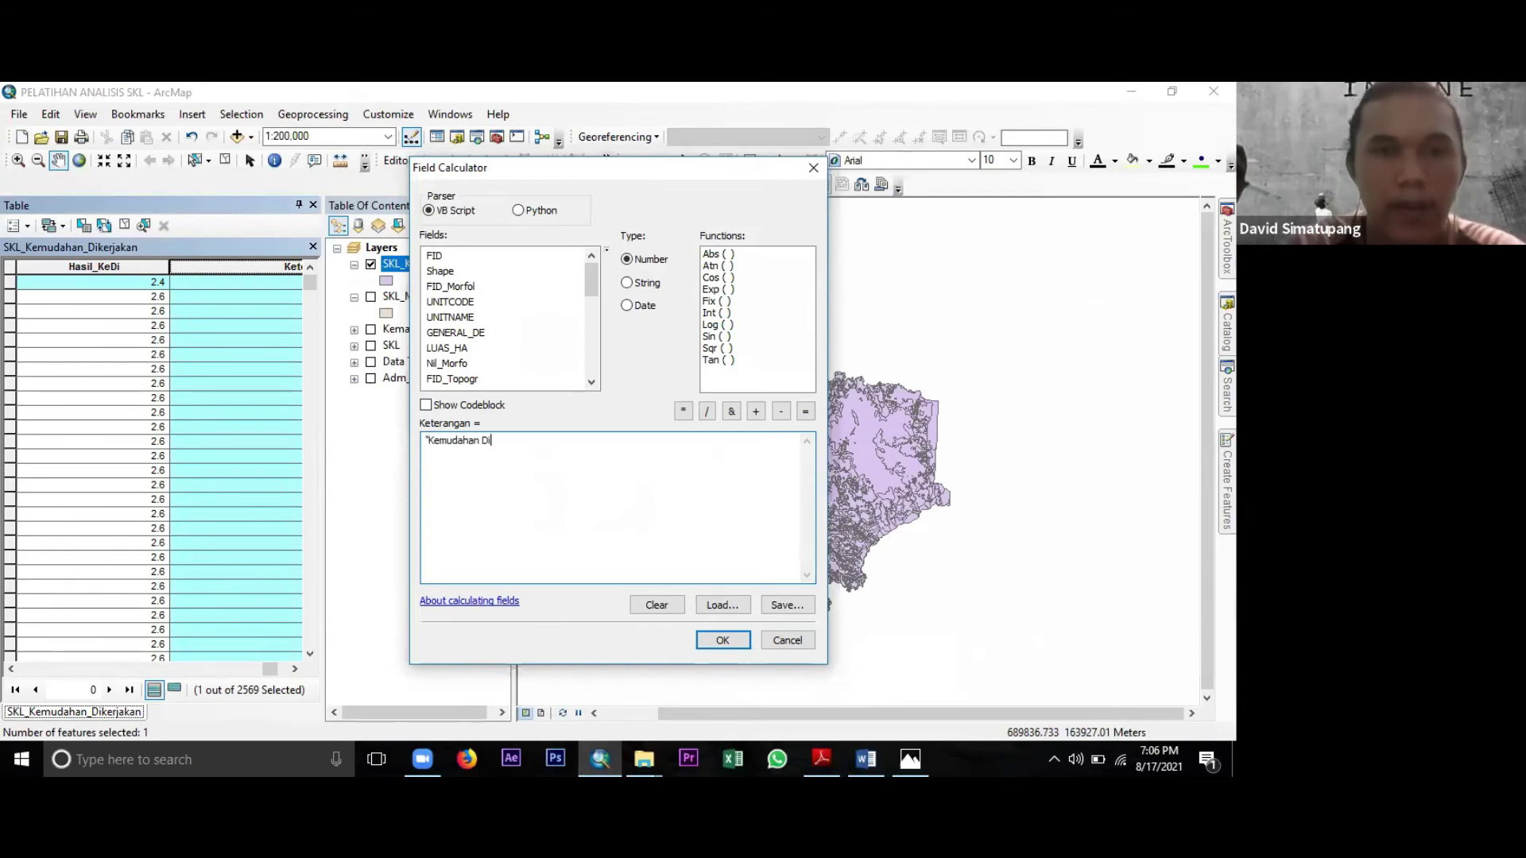
{"action": "type", "text": " Kerjakan K"}
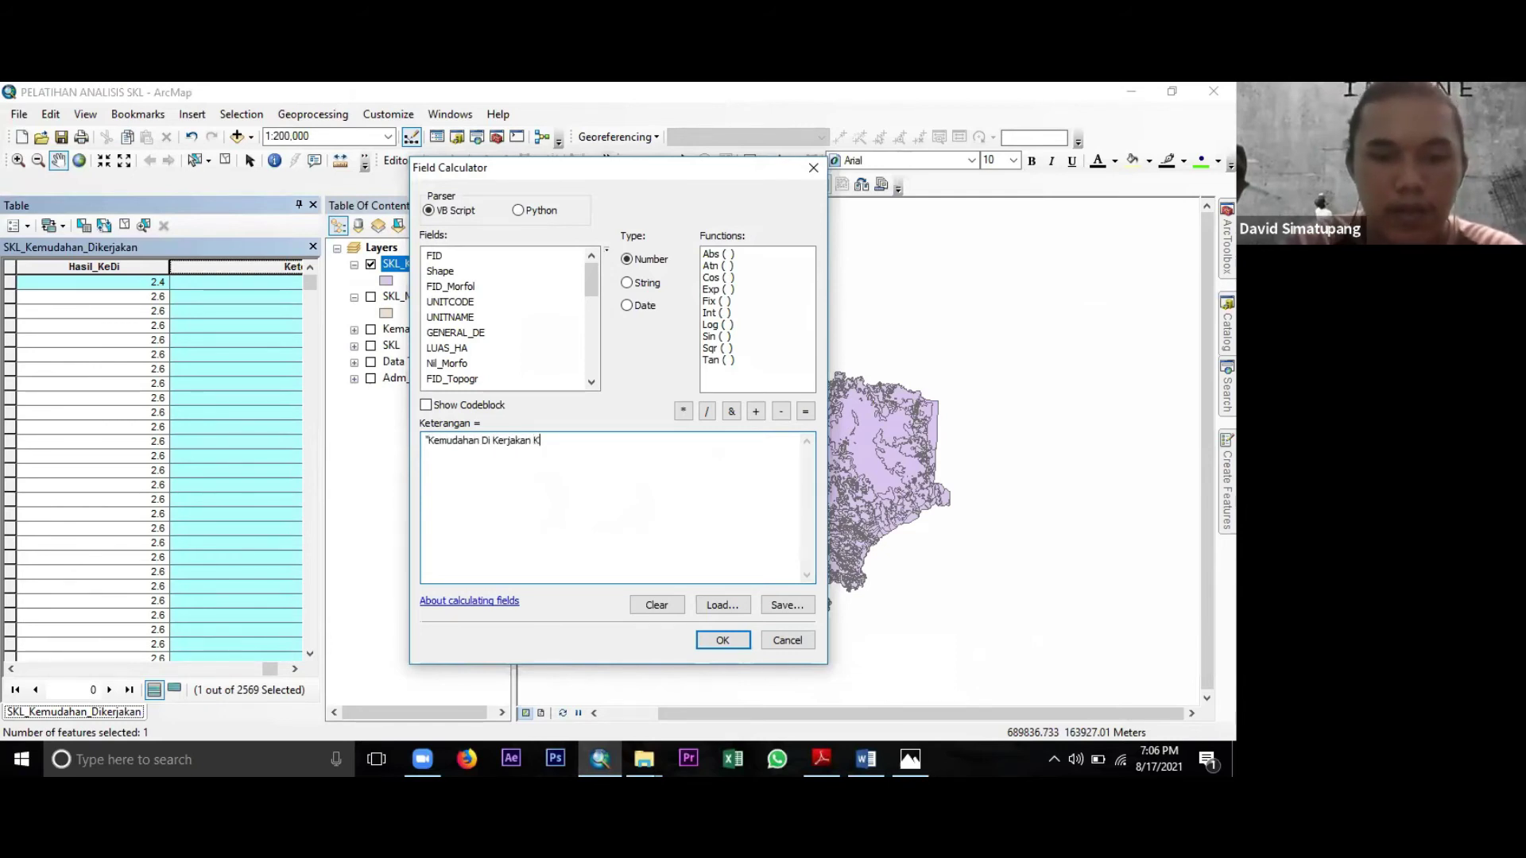
{"action": "type", "text": "urang\""}
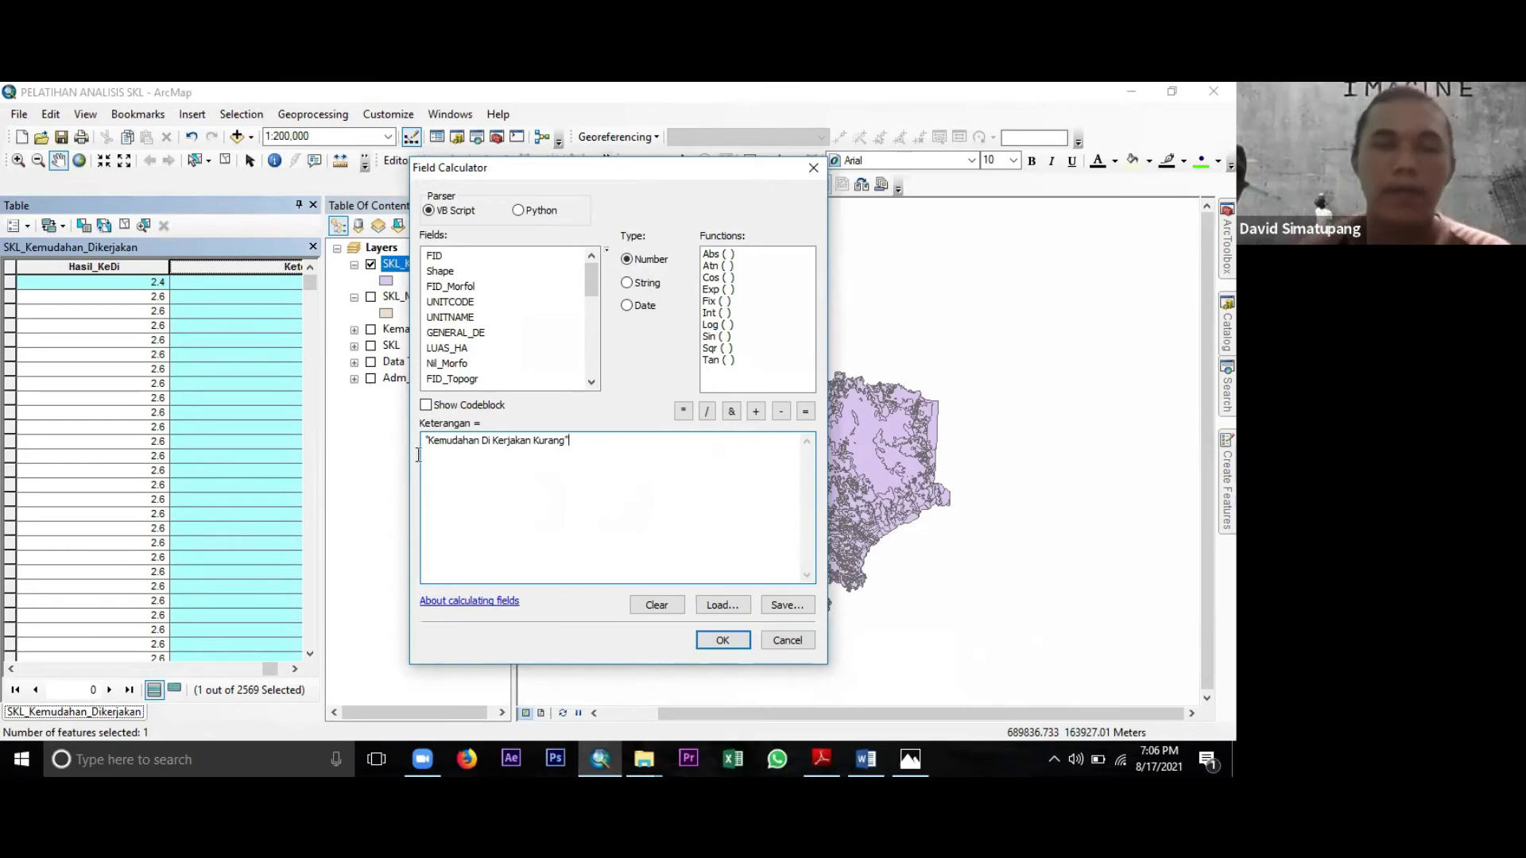
{"action": "left_click", "coordinate": [723, 641]}
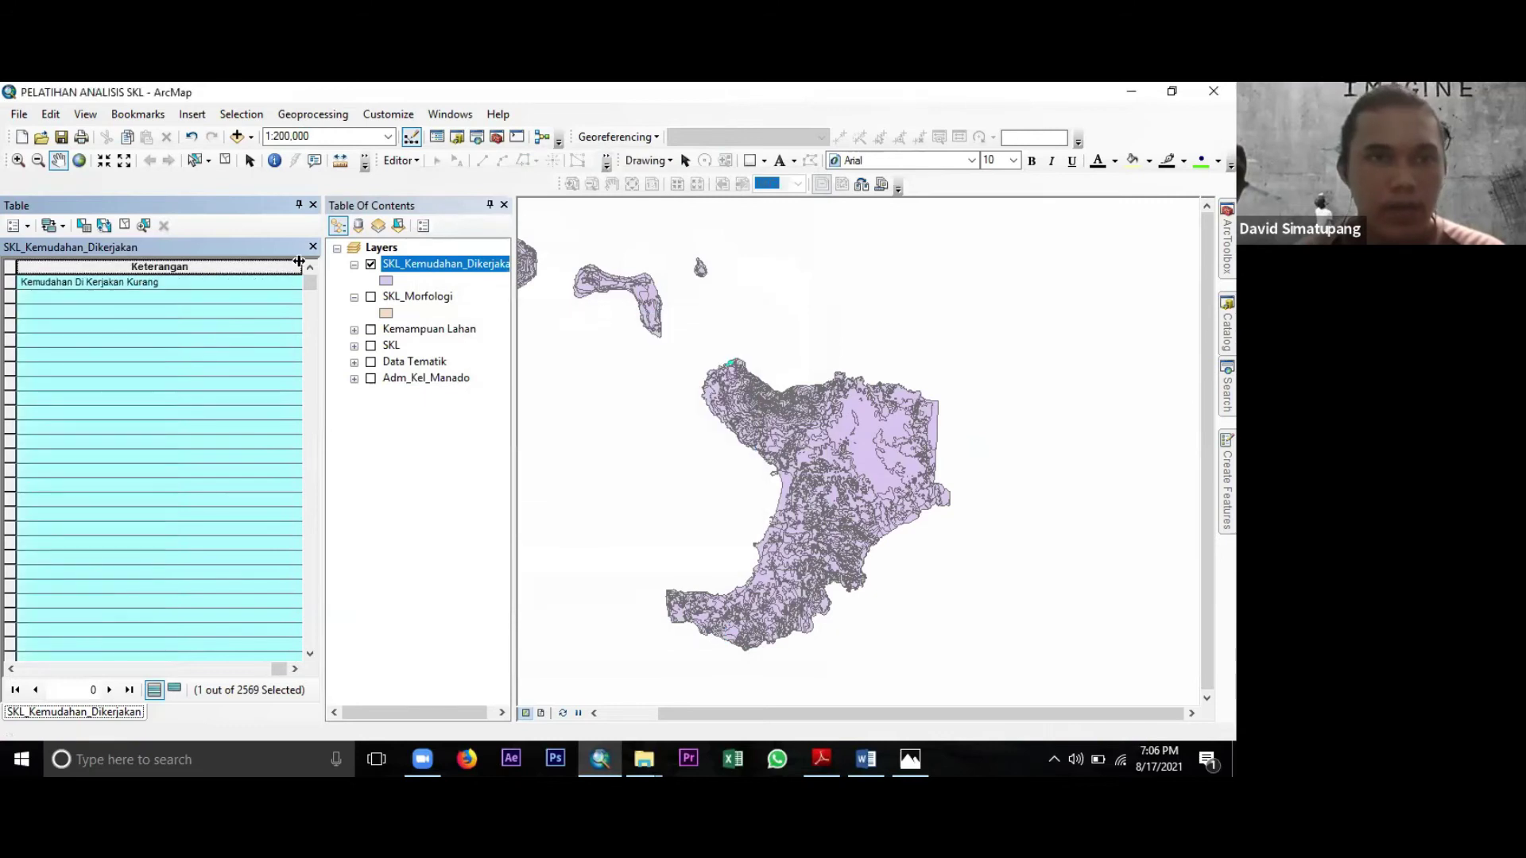
{"action": "left_click_drag", "start_coordinate": [299, 262], "coordinate": [163, 265]}
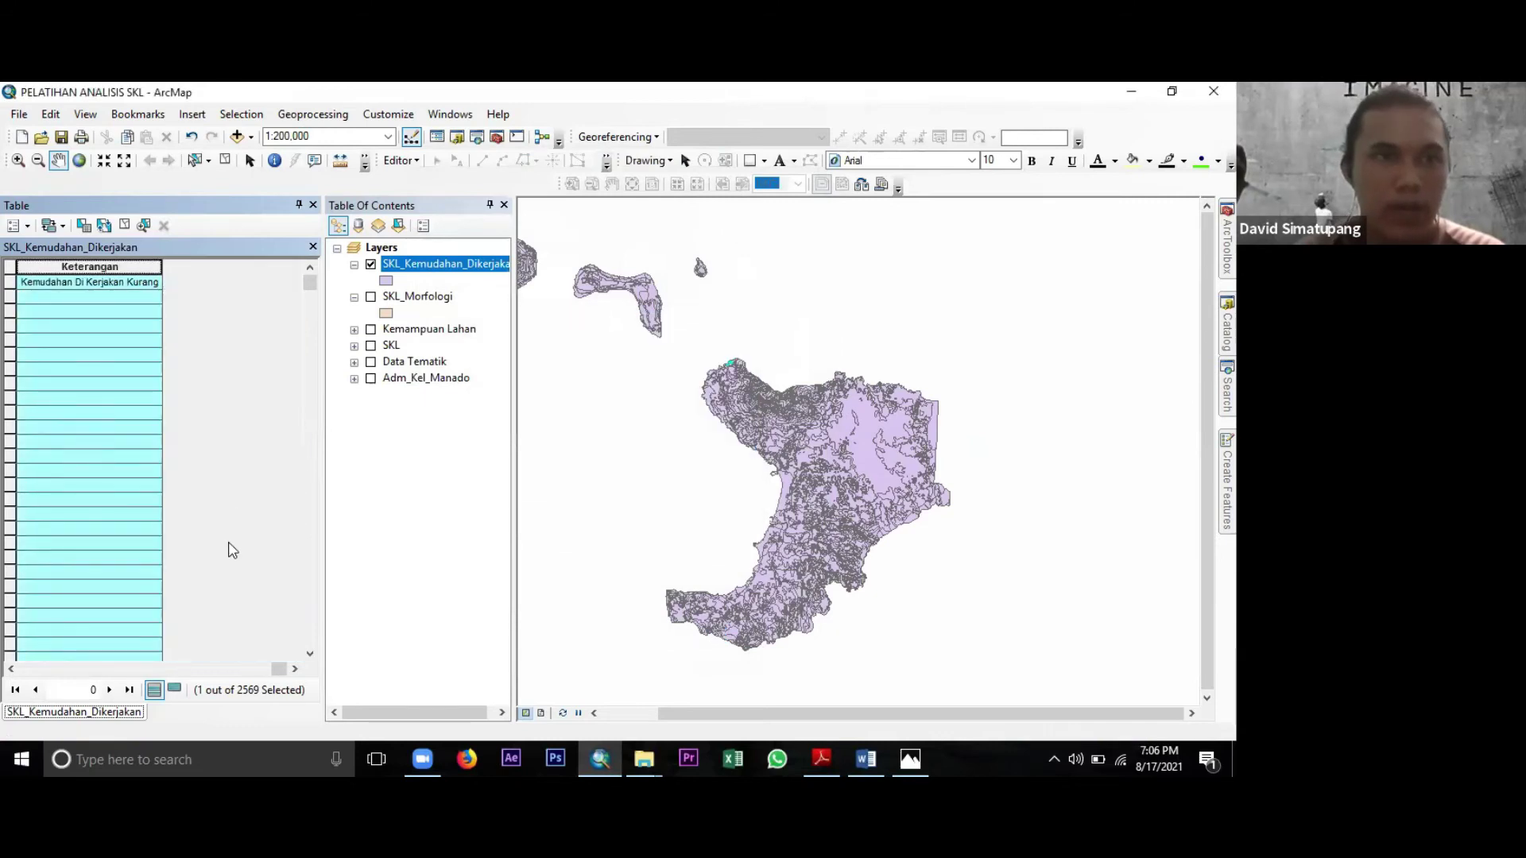
{"action": "left_click", "coordinate": [11, 670]}
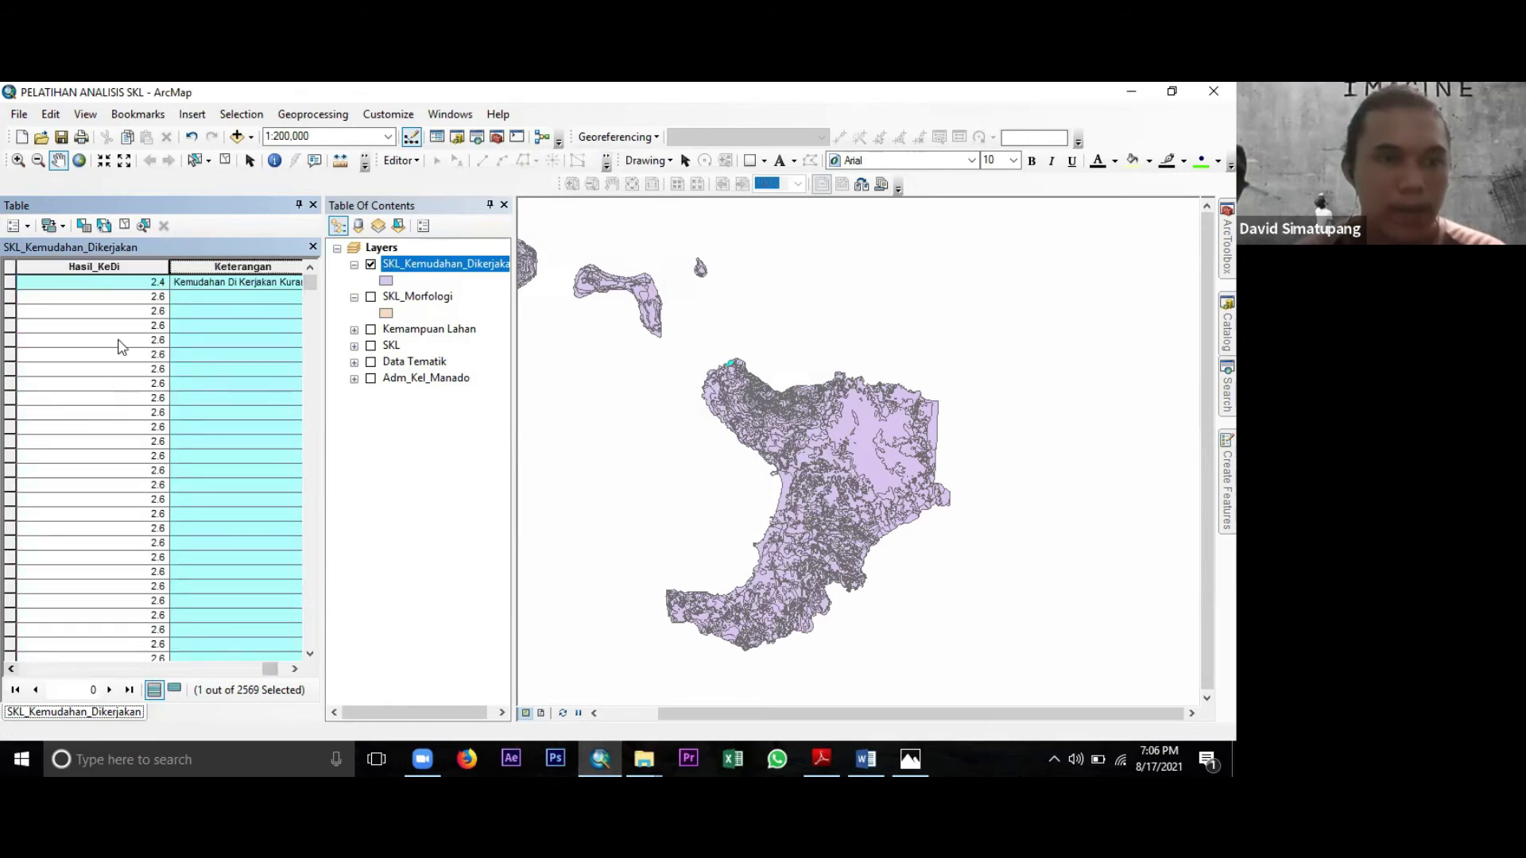
Start selecting the block of records in the SKL_Kemudahan_Dikerjakan table from the first one with Hasil_KeDi 2.6.
{"action": "left_click", "coordinate": [8, 297]}
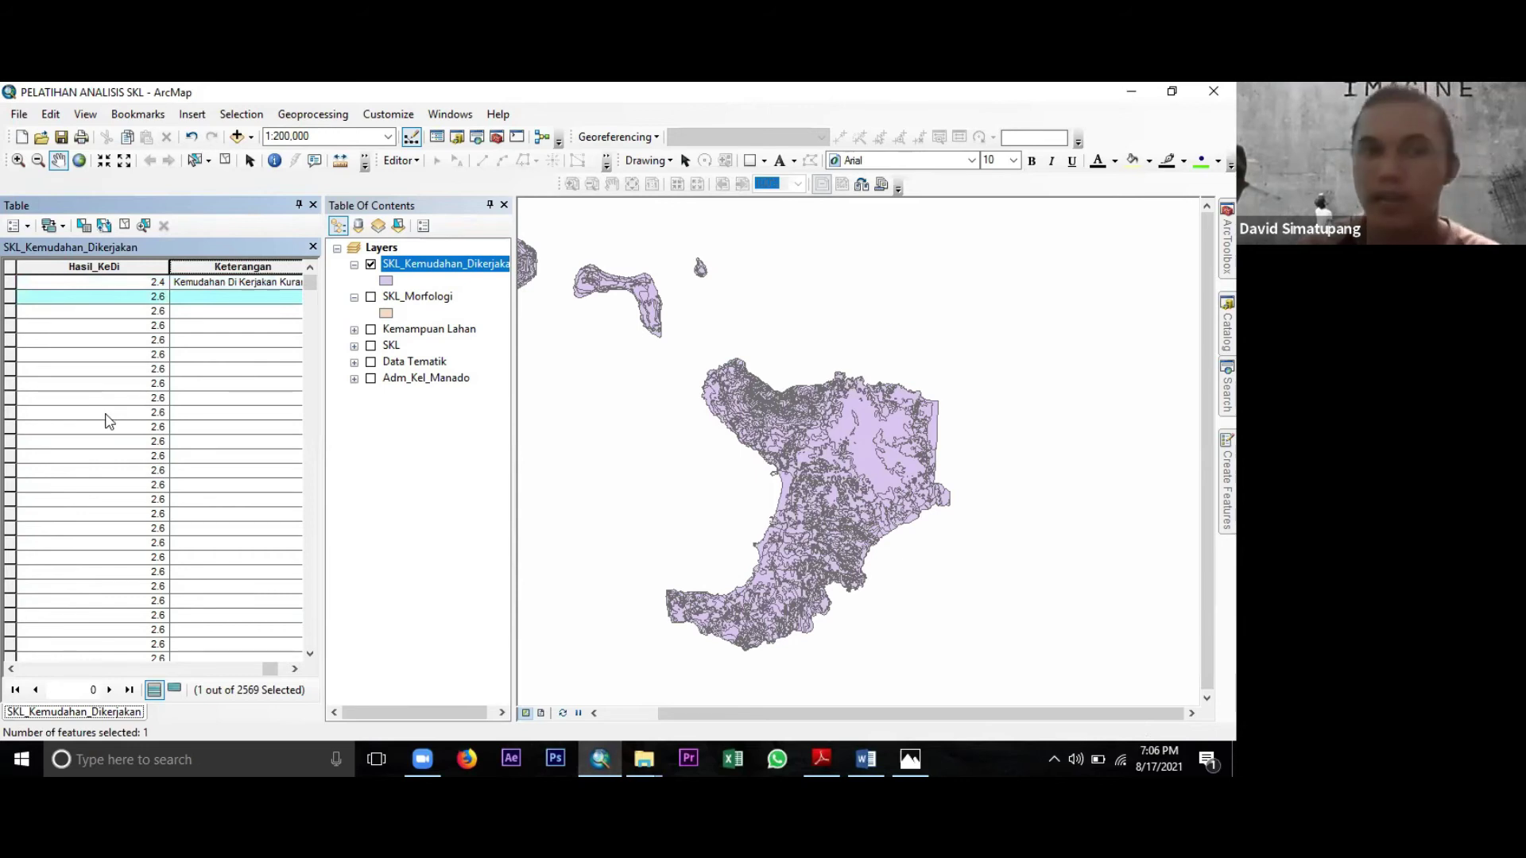
{"action": "scroll", "coordinate": [106, 413], "scroll_direction": "down", "scroll_amount": 1}
{"action": "scroll", "coordinate": [105, 413], "scroll_direction": "down", "scroll_amount": 1}
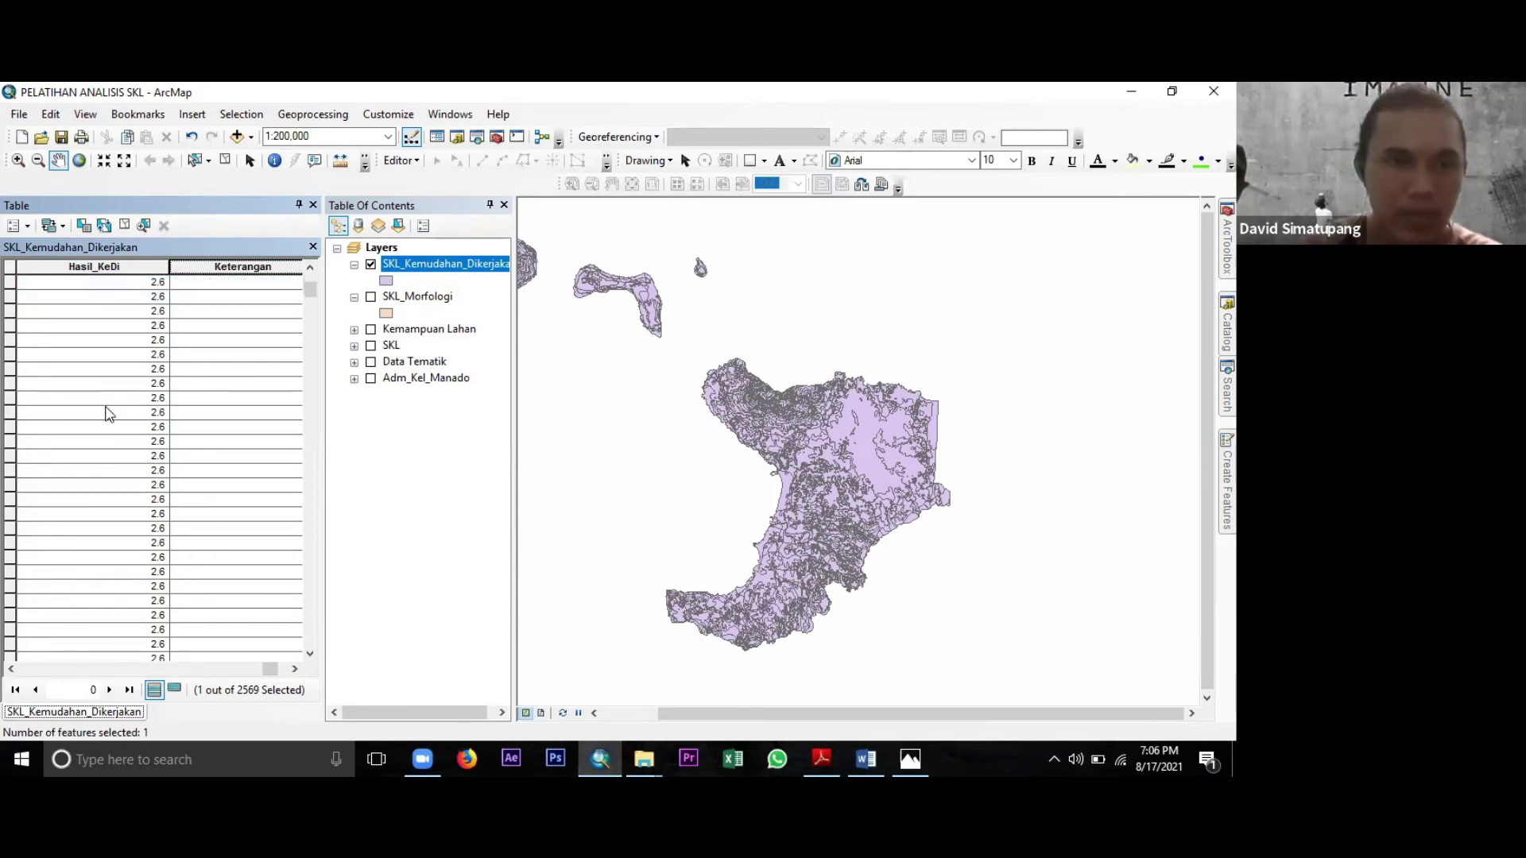
Select the SKL_Kemudahan_Dikerjakan records from the first Hasil_KeDi value of 2.6 through the last value of 3.
{"action": "scroll", "coordinate": [106, 412], "scroll_direction": "down", "scroll_amount": 1}
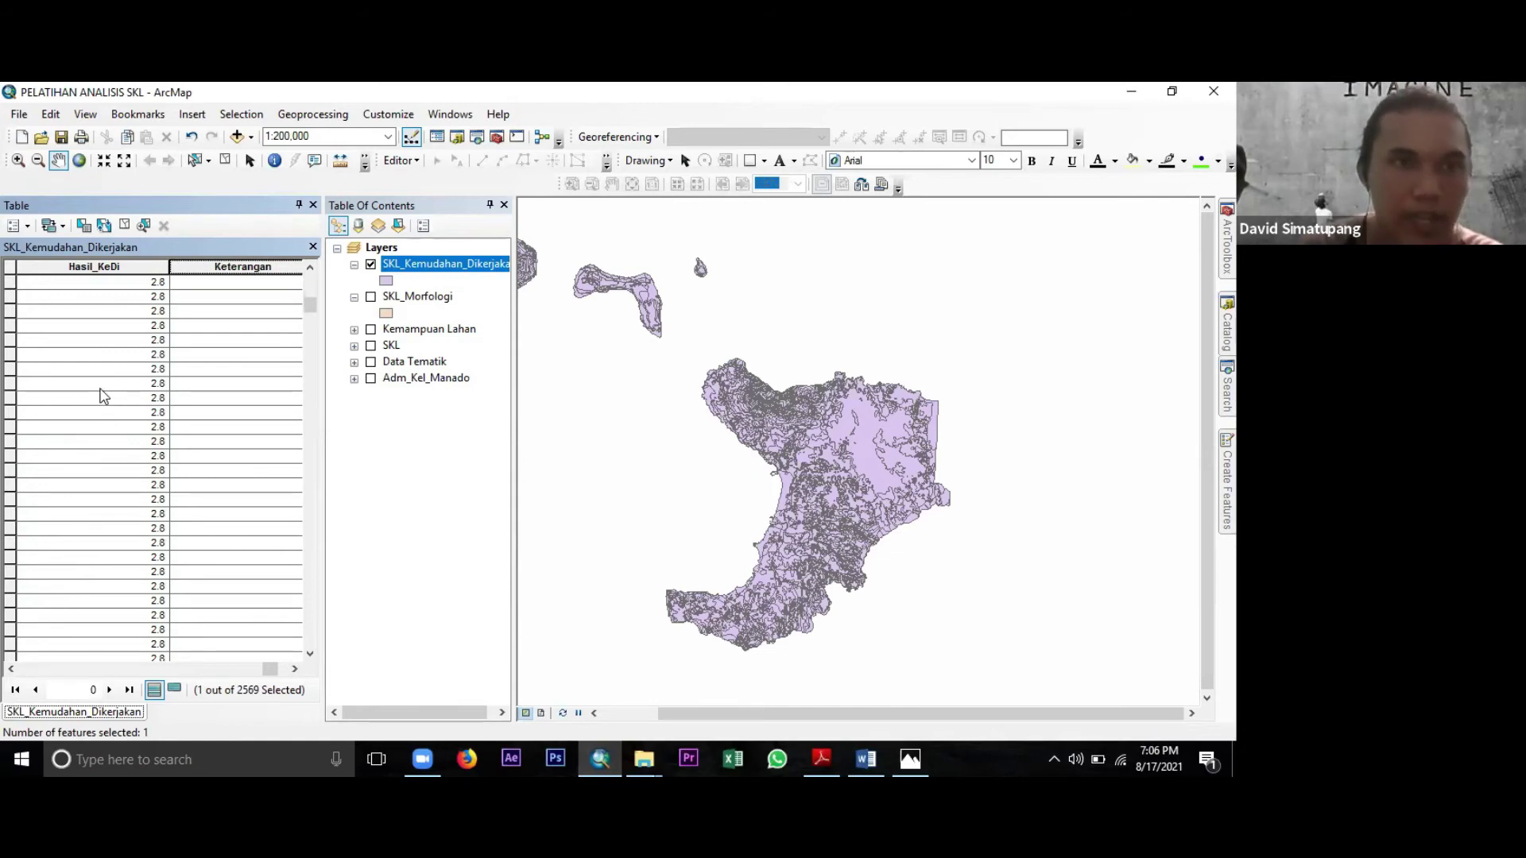
{"action": "scroll", "coordinate": [104, 395], "scroll_direction": "up", "scroll_amount": 1}
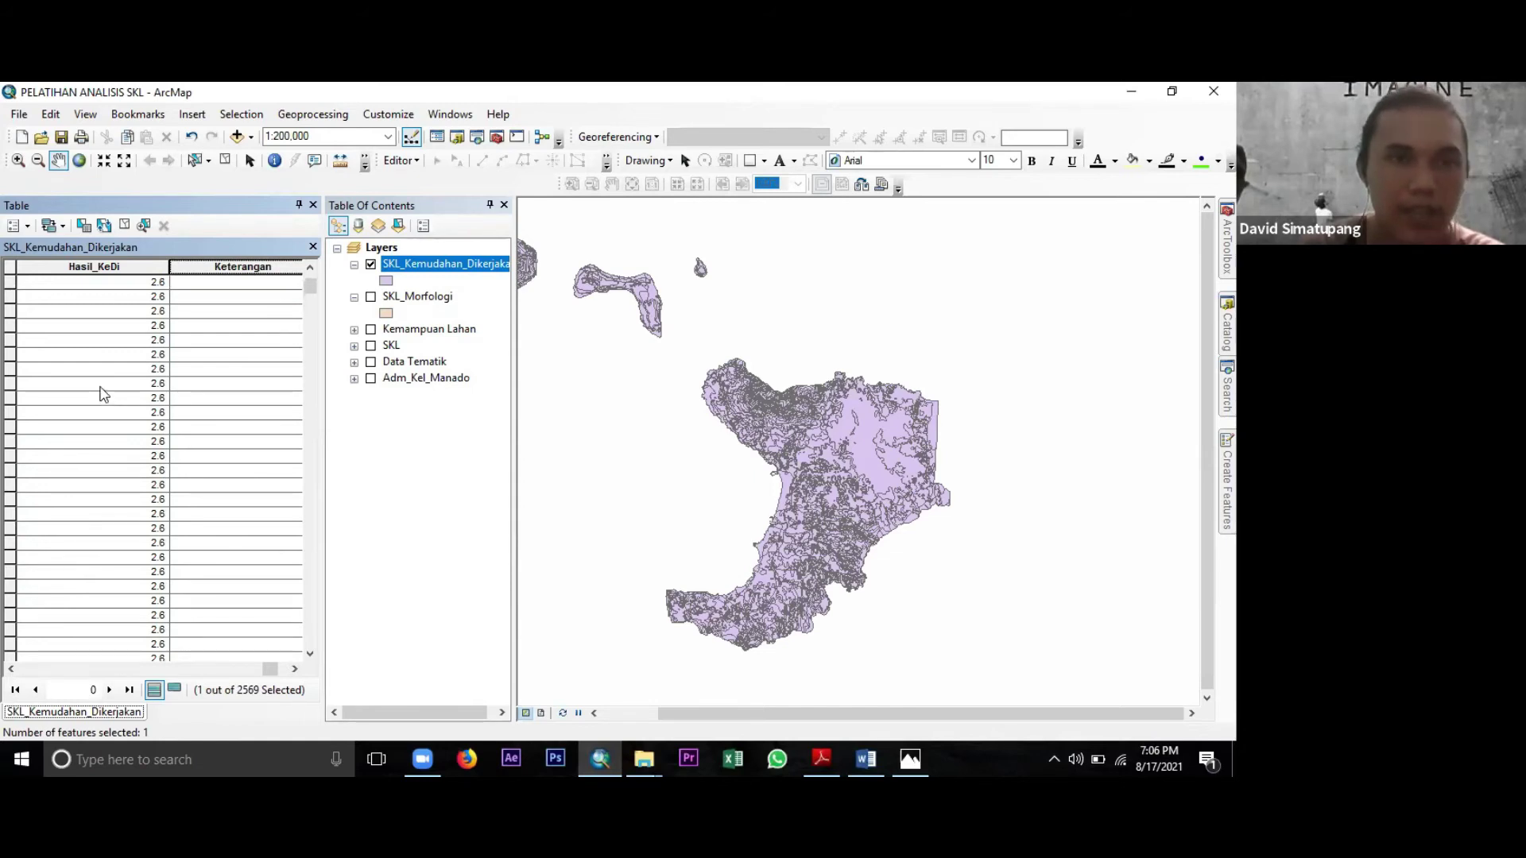
{"action": "scroll", "coordinate": [104, 394], "scroll_direction": "up", "scroll_amount": 2}
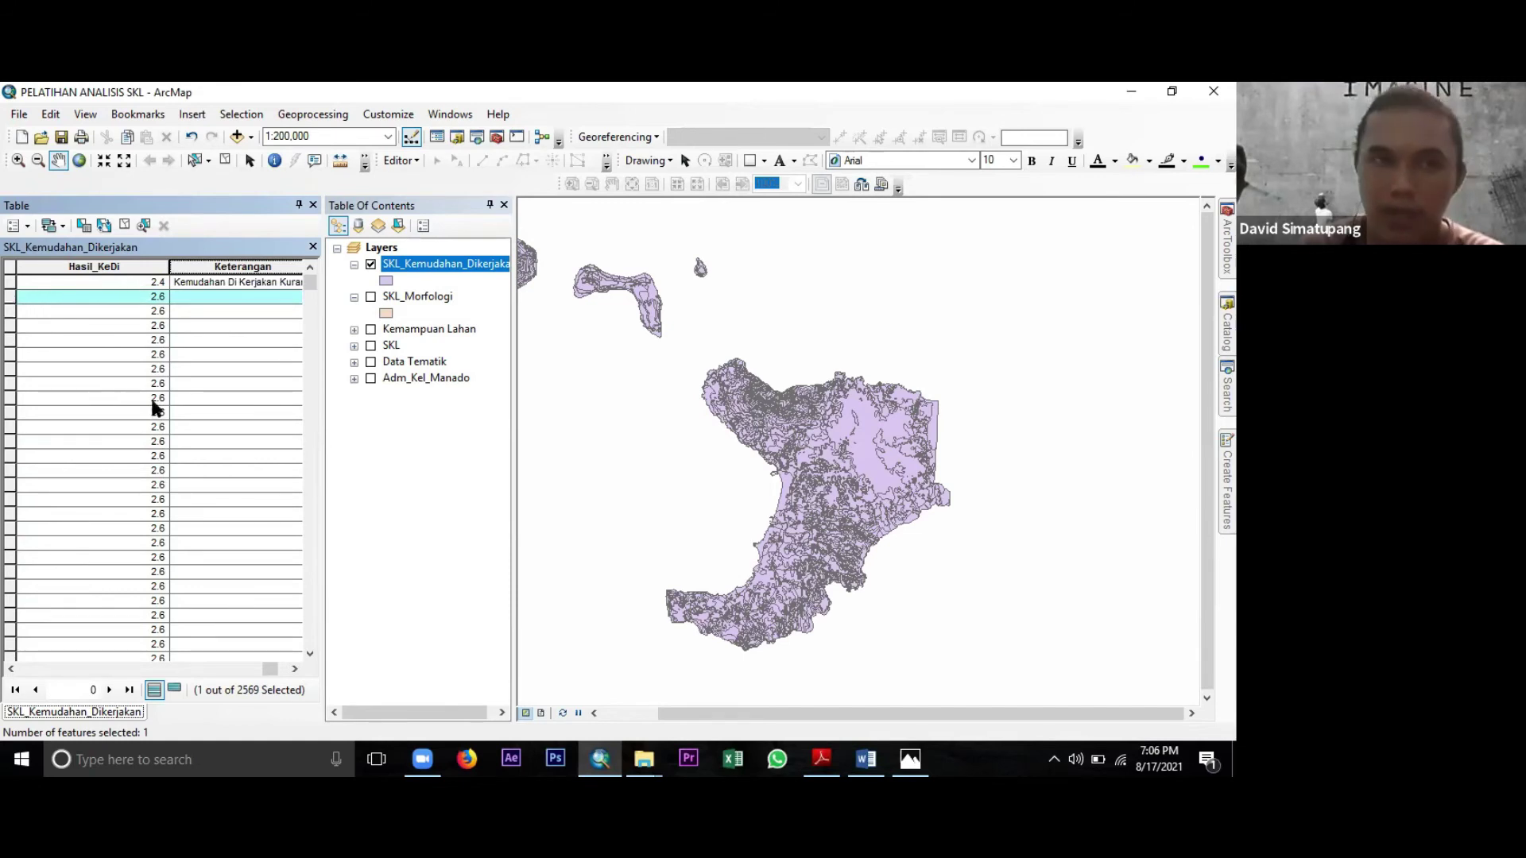
{"action": "scroll", "coordinate": [151, 396], "scroll_direction": "down", "scroll_amount": 4}
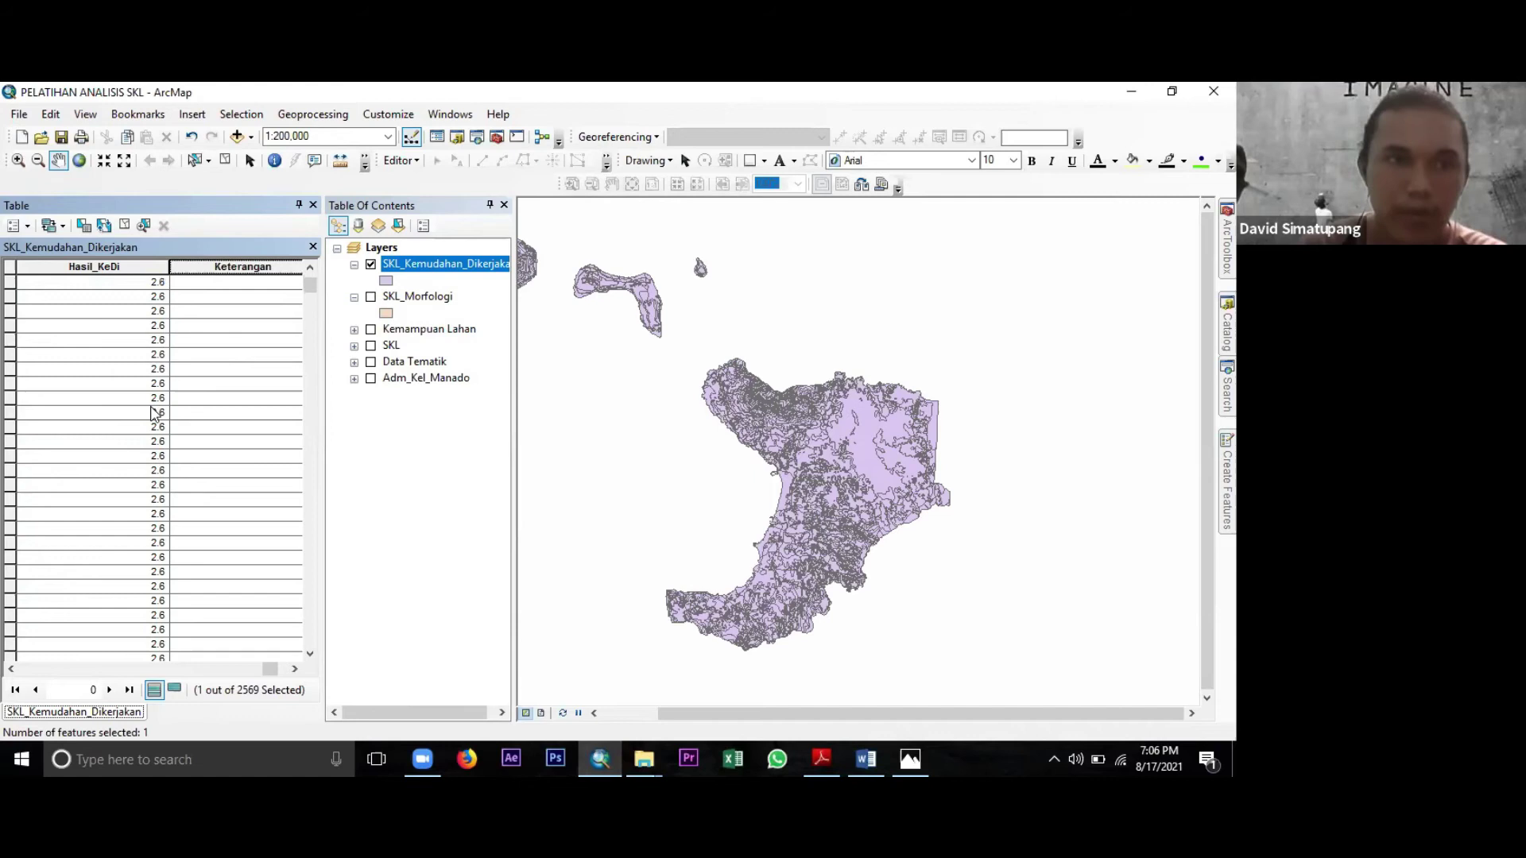
{"action": "scroll", "coordinate": [153, 413], "scroll_direction": "down", "scroll_amount": 2}
{"action": "scroll", "coordinate": [154, 414], "scroll_direction": "down", "scroll_amount": 3}
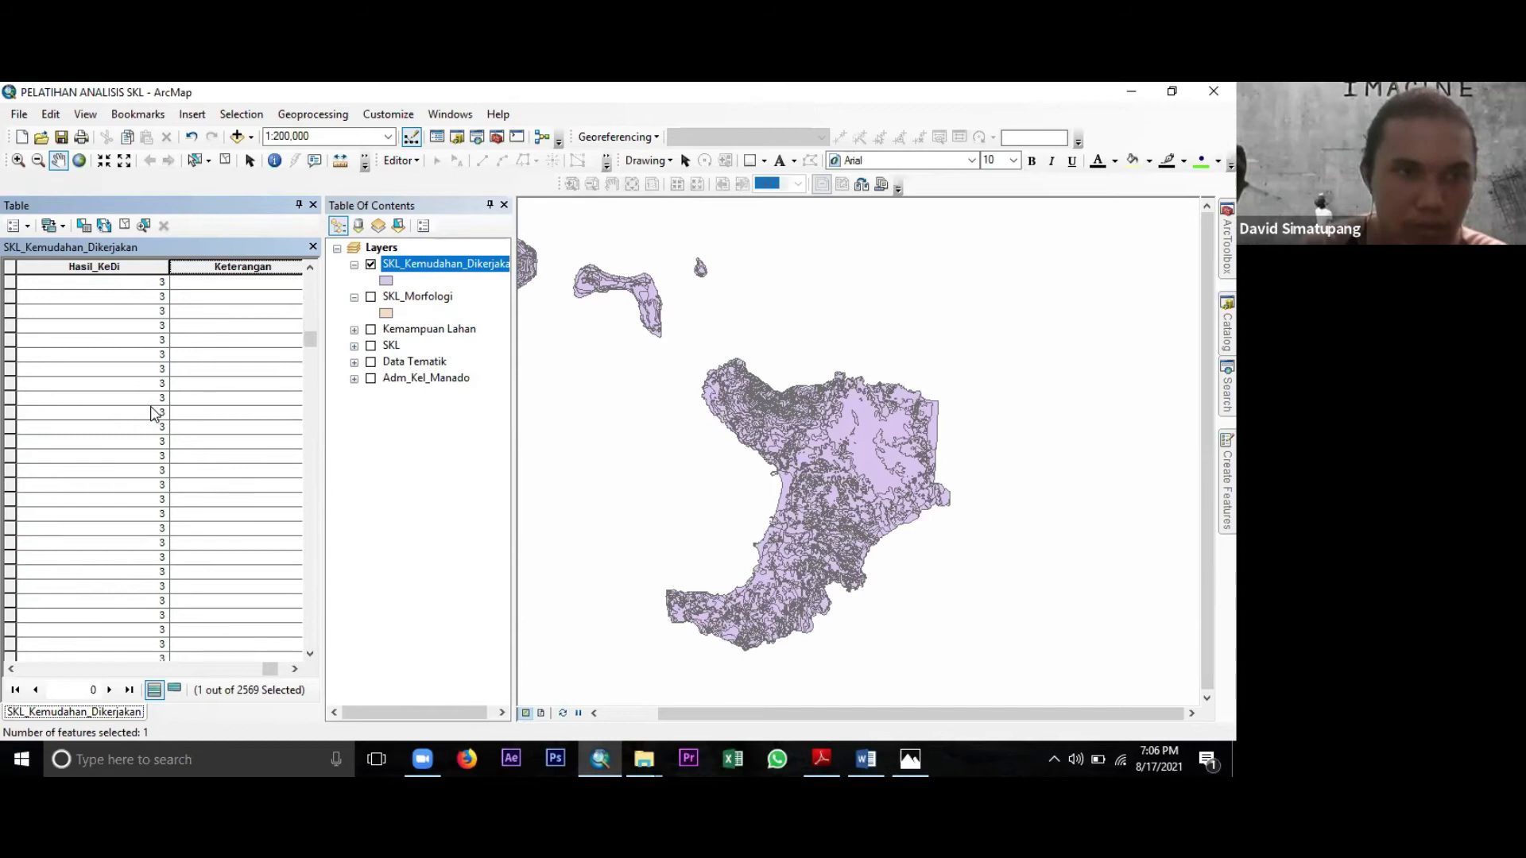
{"action": "scroll", "coordinate": [153, 413], "scroll_direction": "down", "scroll_amount": 2}
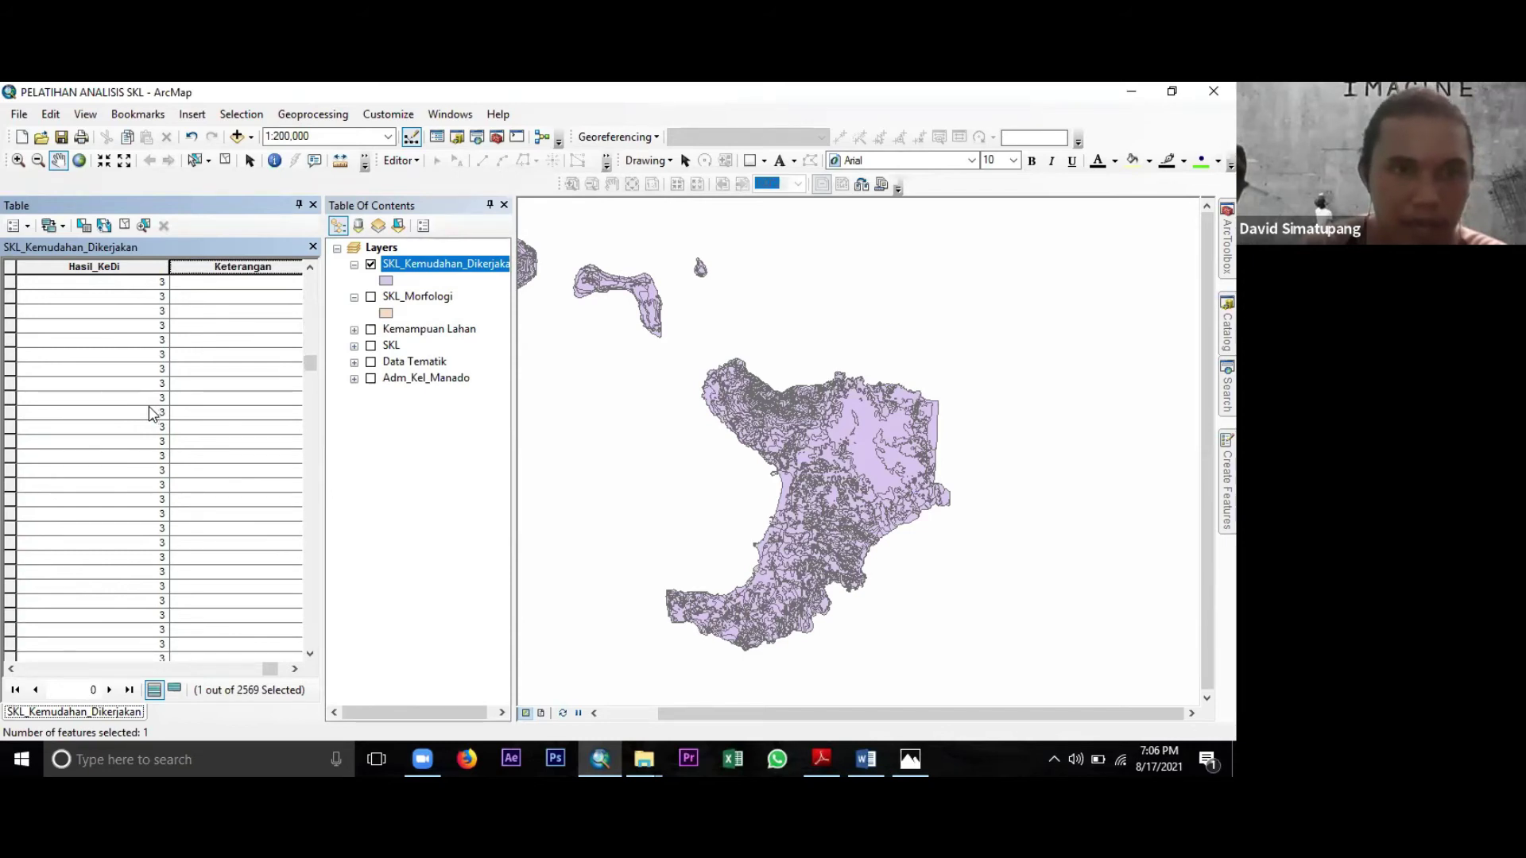
{"action": "scroll", "coordinate": [153, 413], "scroll_direction": "down", "scroll_amount": 2}
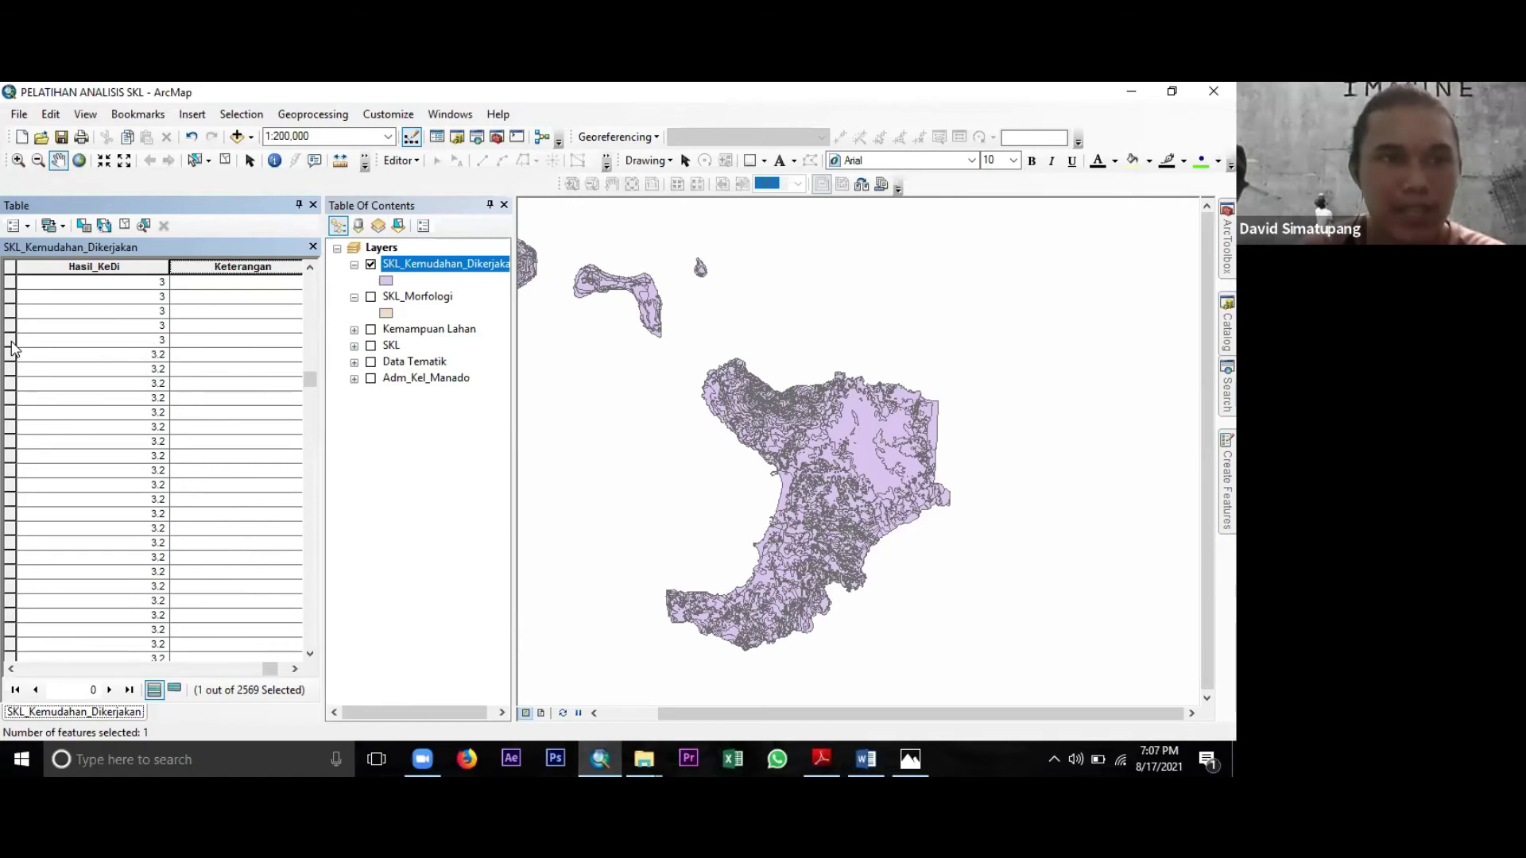
{"action": "left_click", "coordinate": [11, 341]}
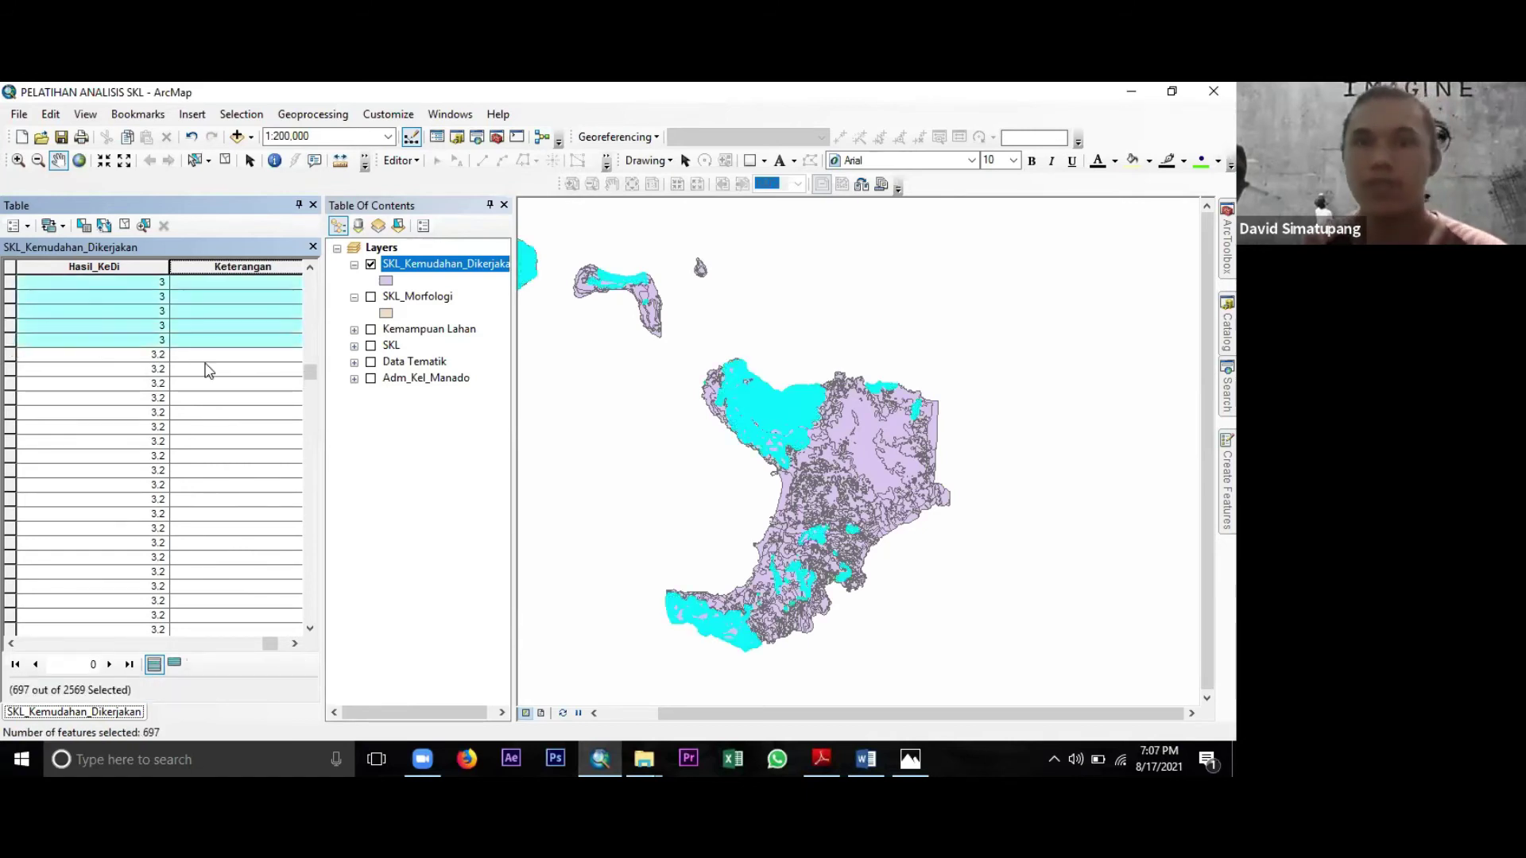
Check the class names in the Word scoring table and calculate Keterangan for the selected records as "Kemudahan Di Kerjakan Sedang".
{"action": "right_click", "coordinate": [240, 273]}
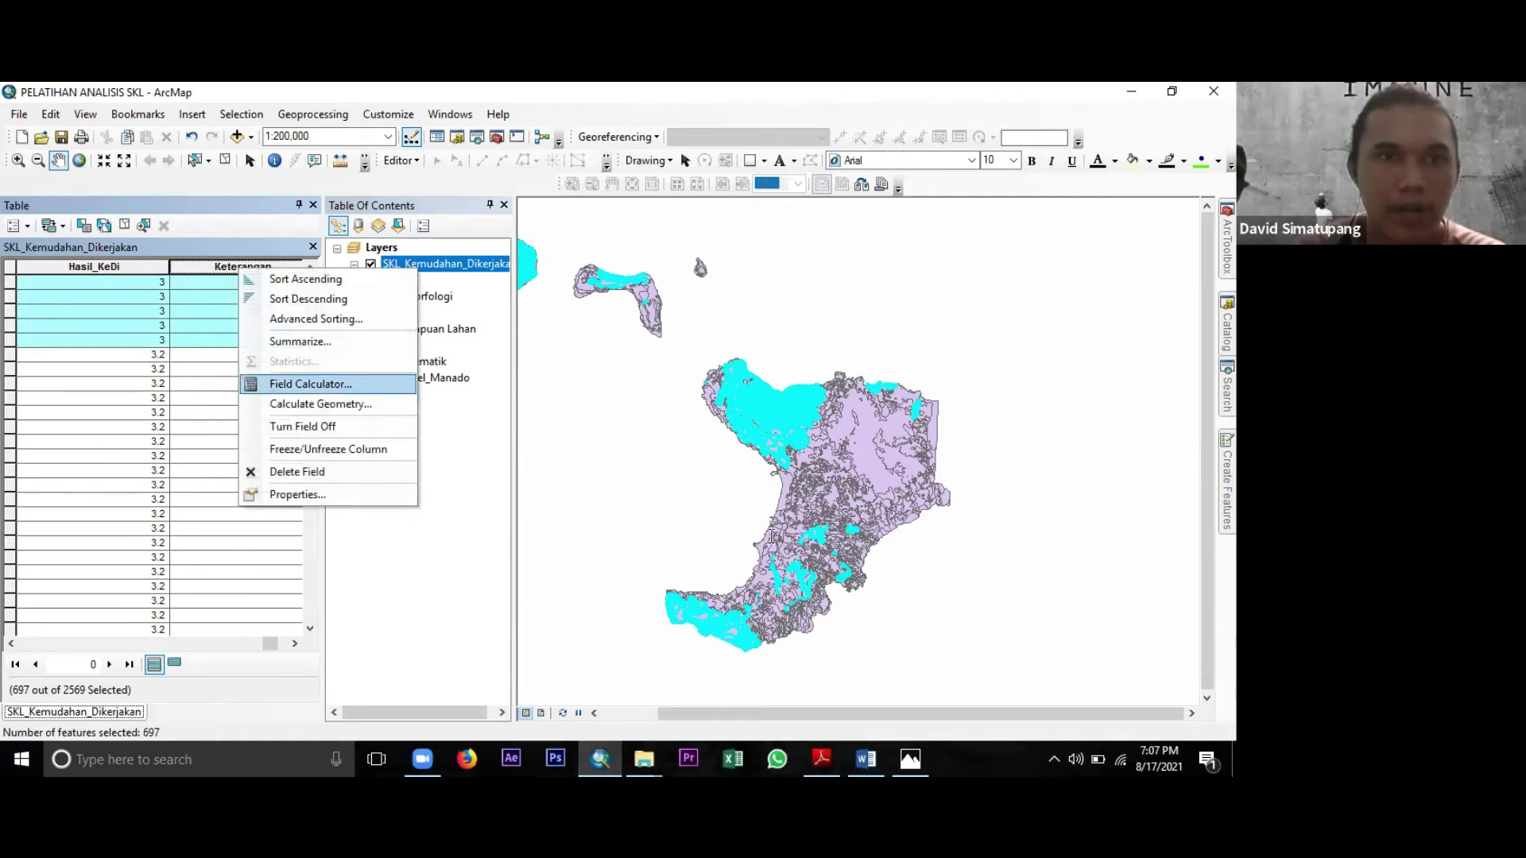
{"action": "left_click", "coordinate": [309, 386]}
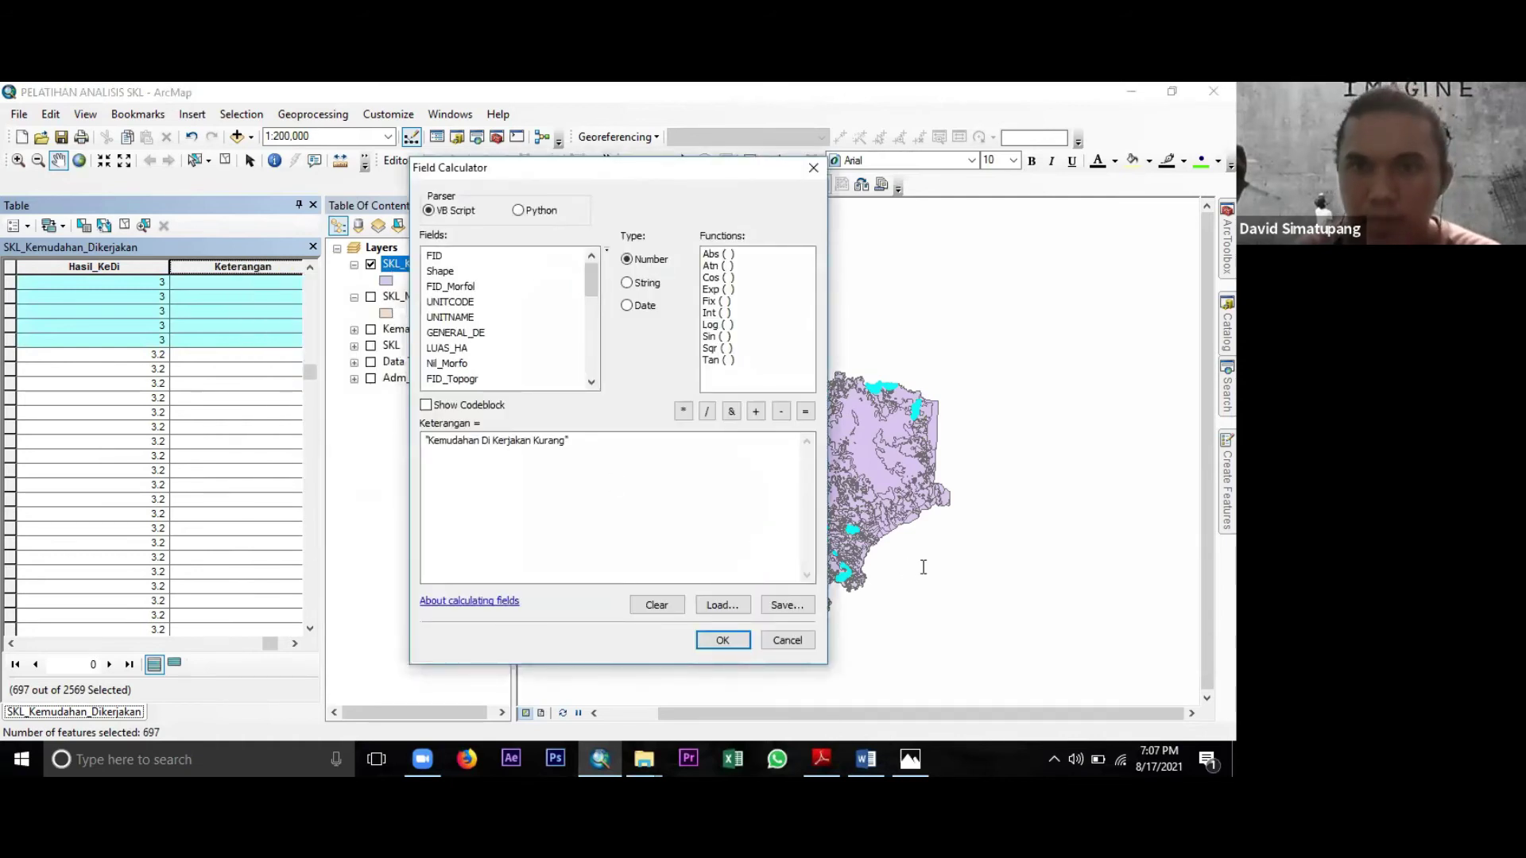
{"action": "key", "text": "alt+Tab"}
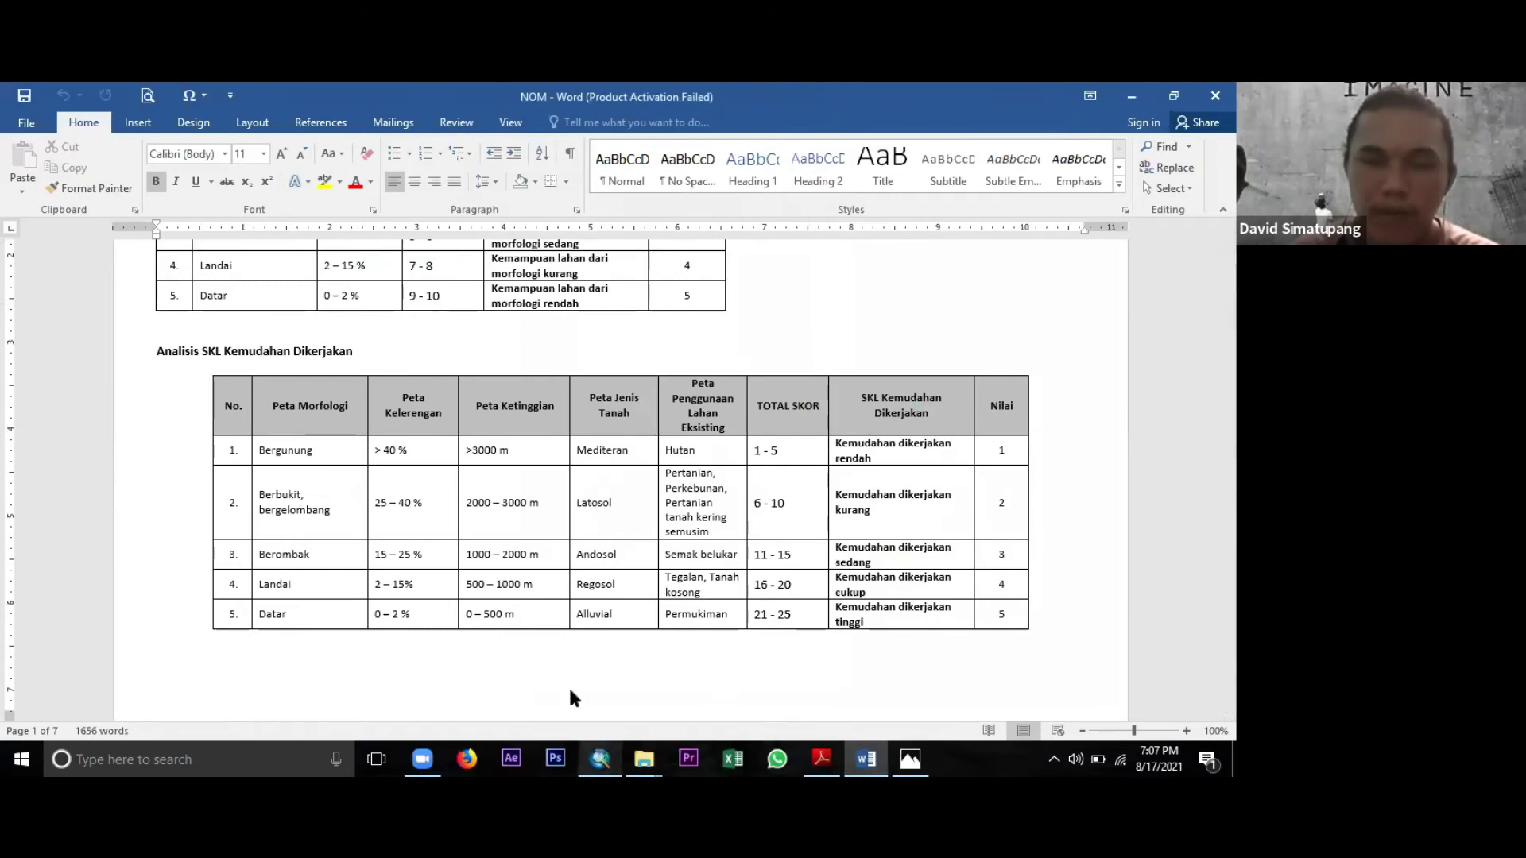
{"action": "mouse_move", "coordinate": [570, 690]}
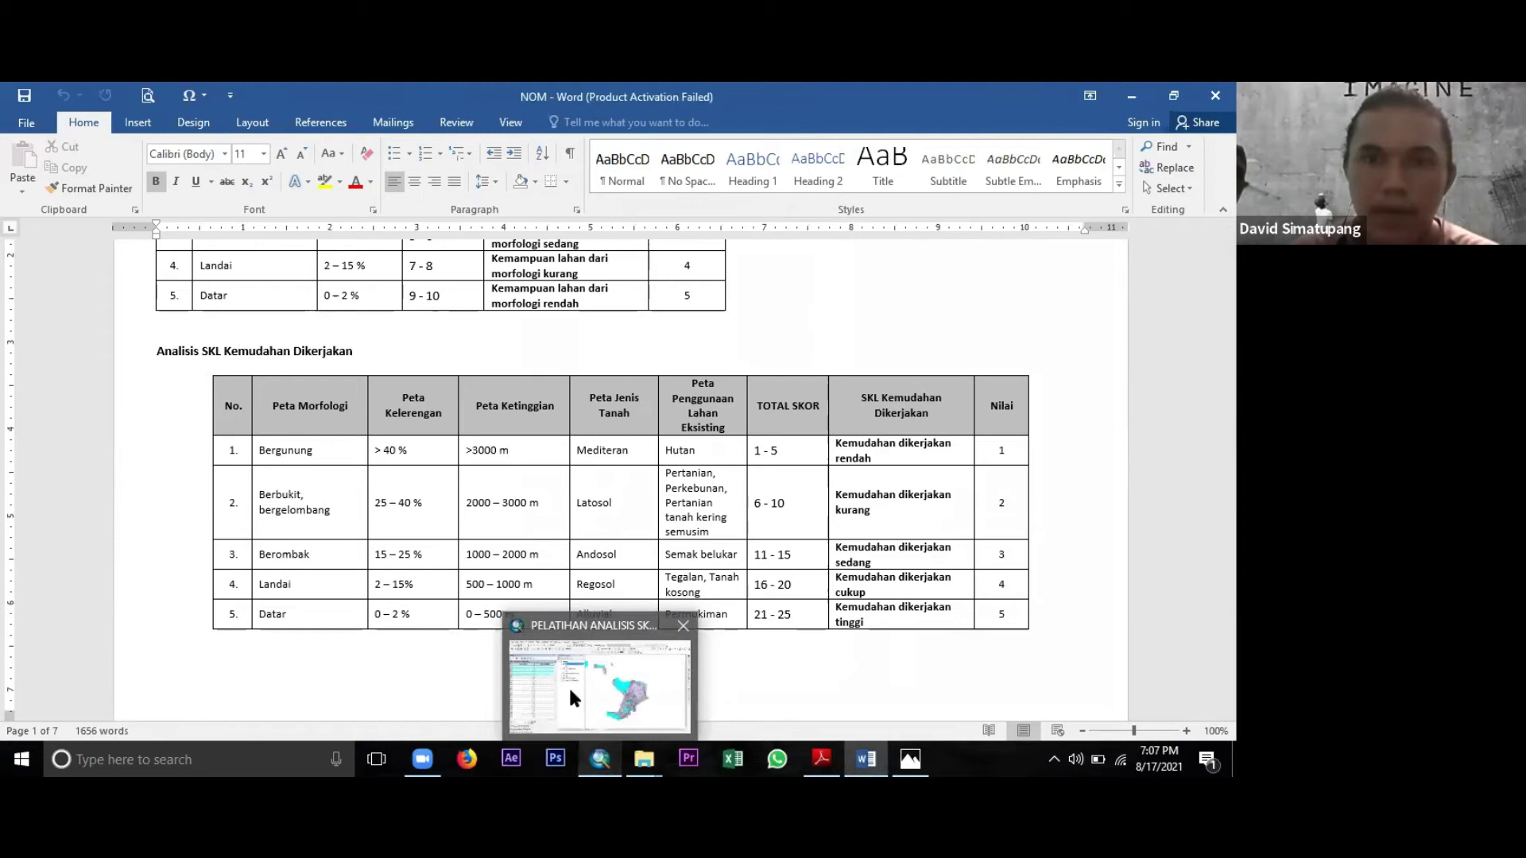
{"action": "left_click", "coordinate": [571, 685]}
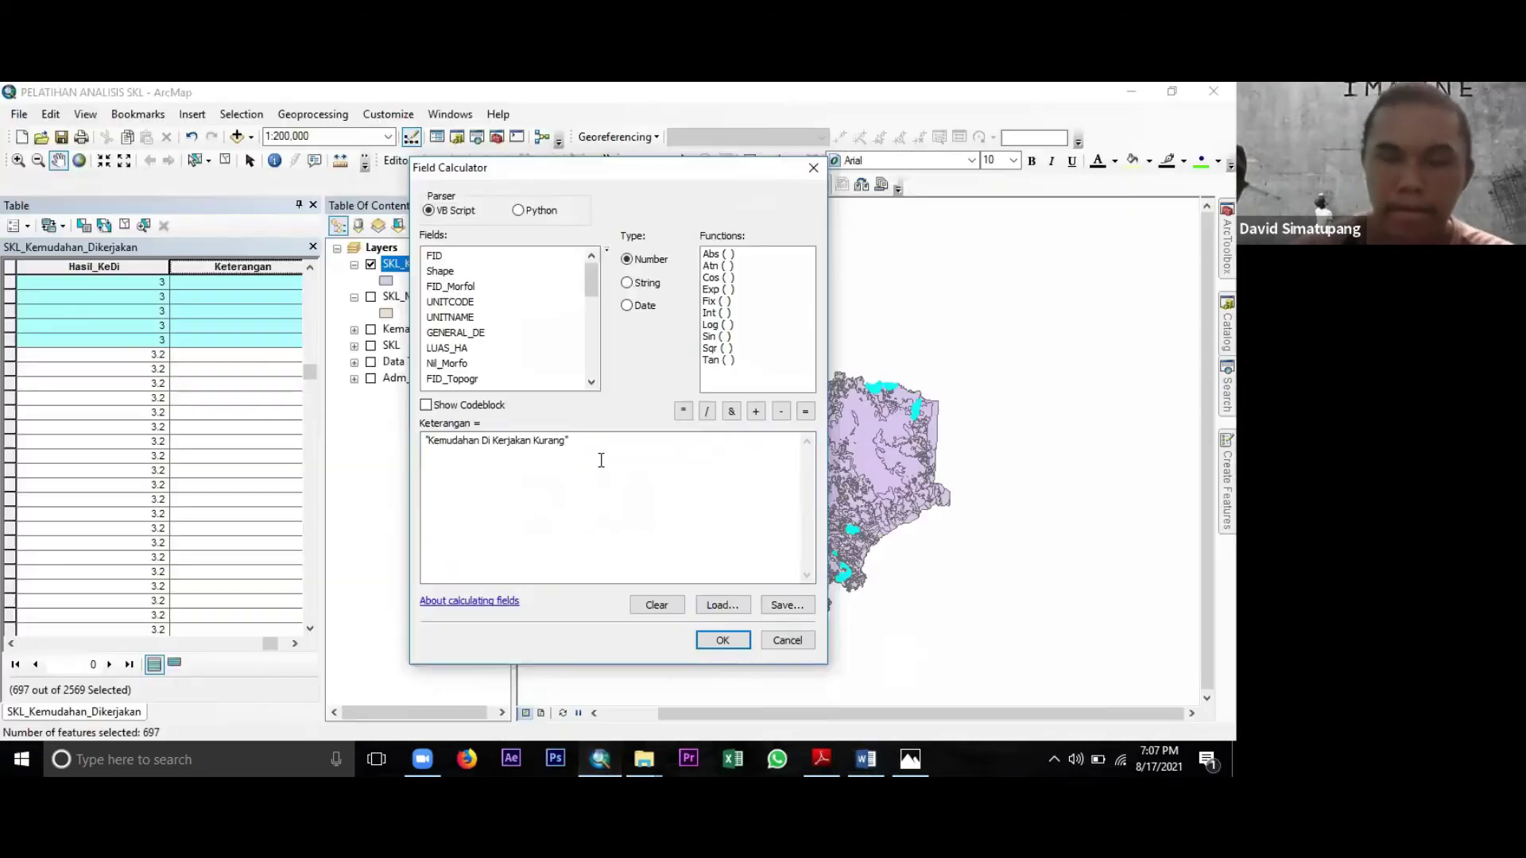
{"action": "key", "text": "BackSpace"}
{"action": "key", "text": "BackSpace"}
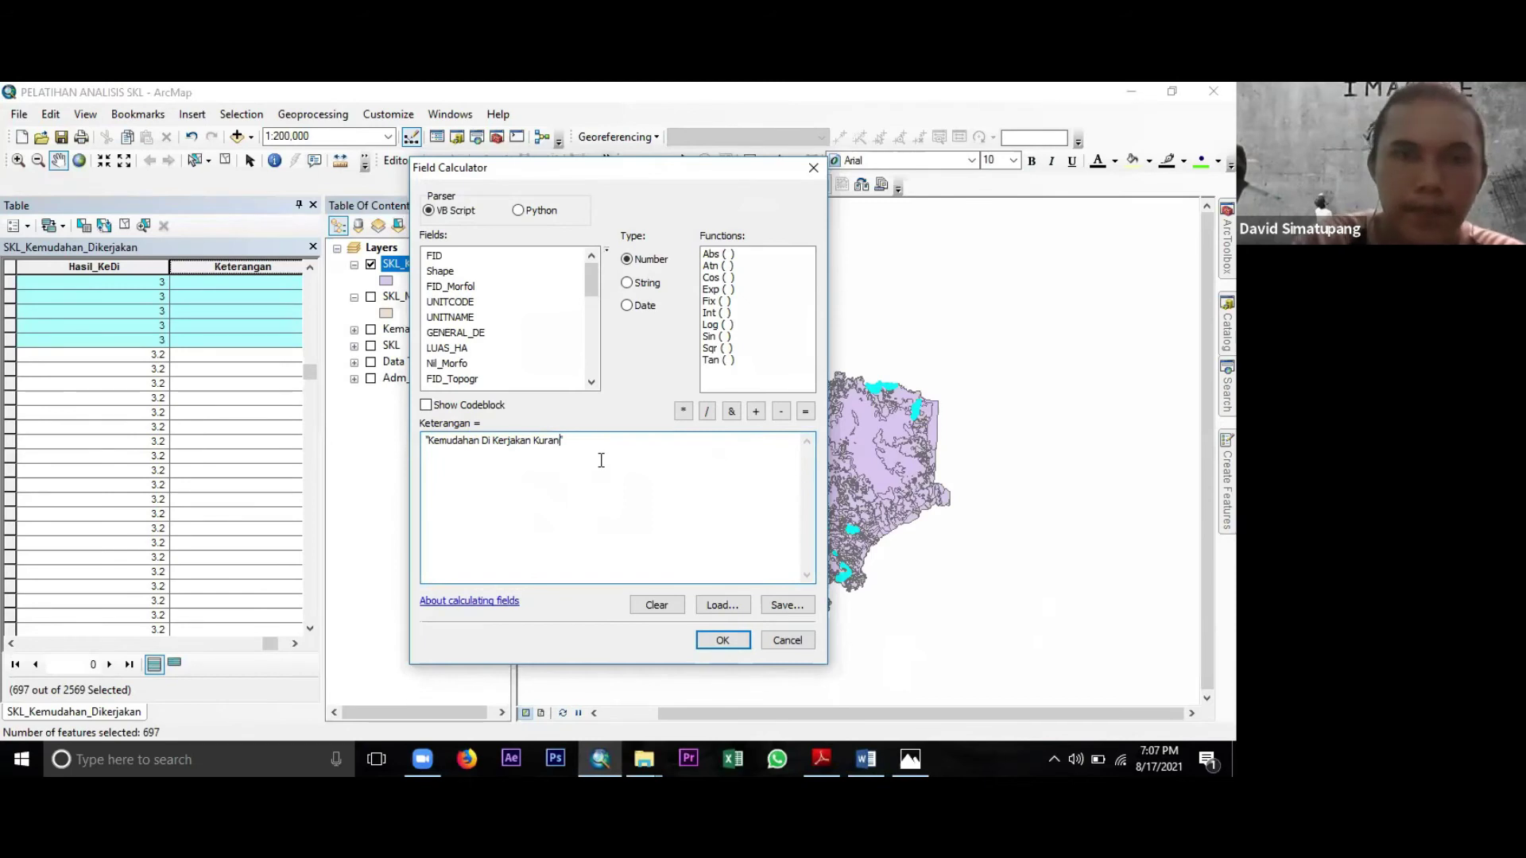
{"action": "key", "text": "BackSpace"}
{"action": "key", "text": "BackSpace"}
{"action": "key", "text": "BackSpace"}
{"action": "key", "text": "BackSpace"}
{"action": "key", "text": "BackSpace"}
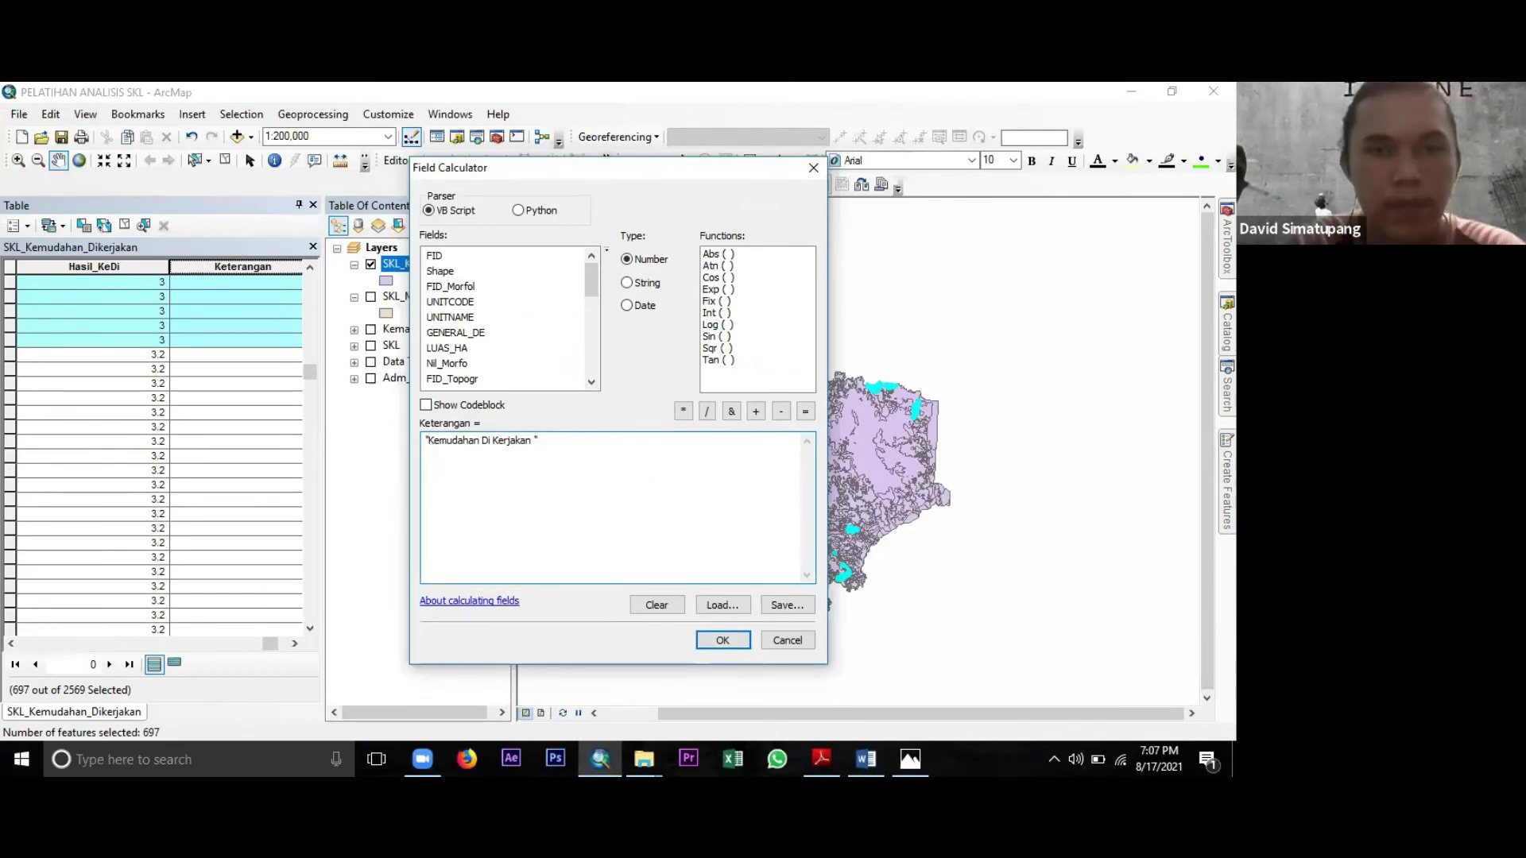
{"action": "type", "text": "Sedang\""}
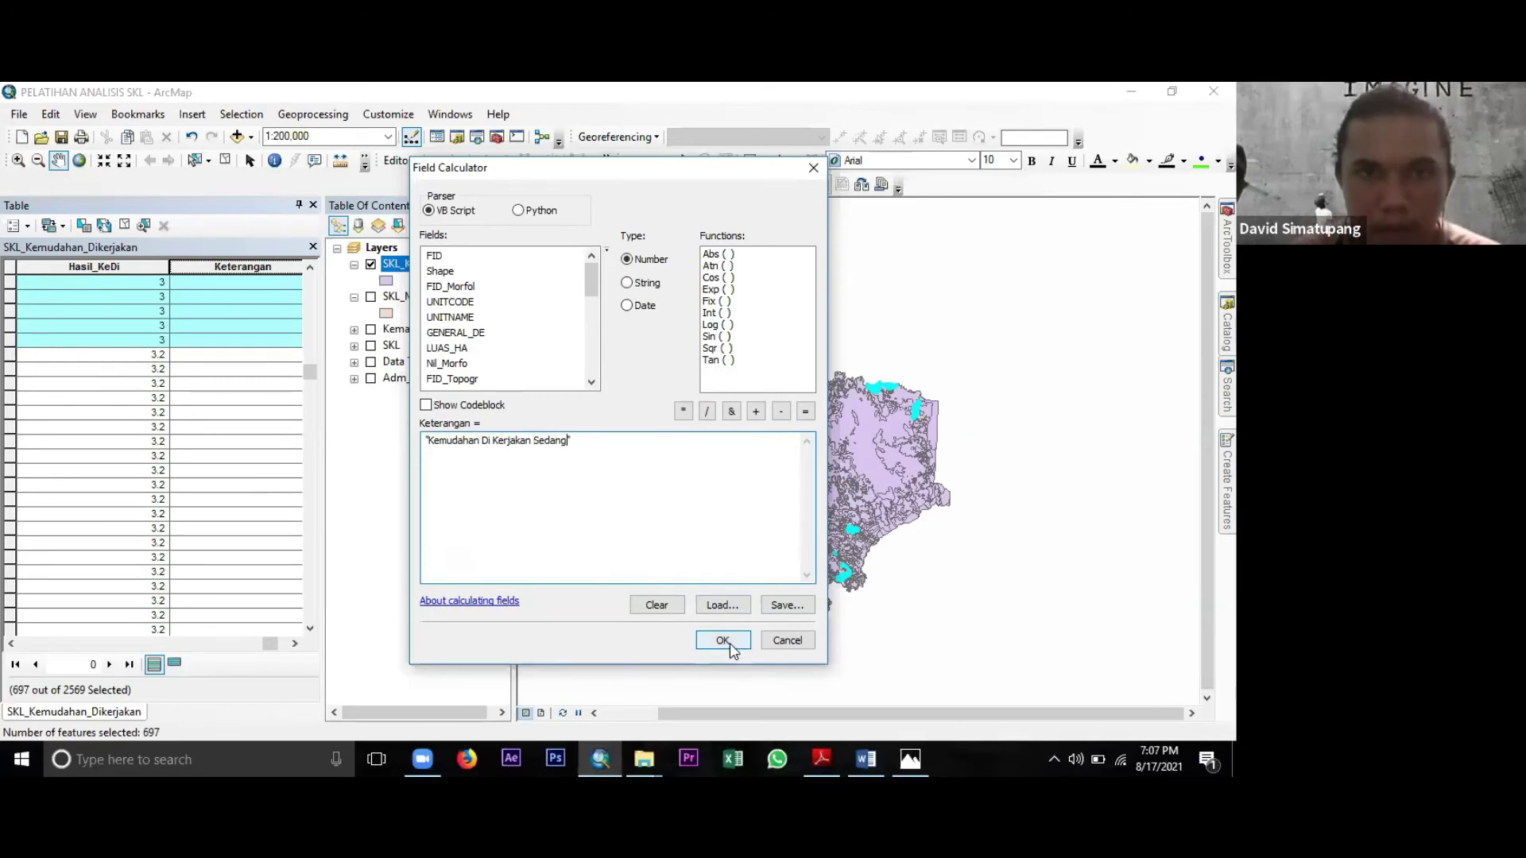
{"action": "left_click", "coordinate": [727, 642]}
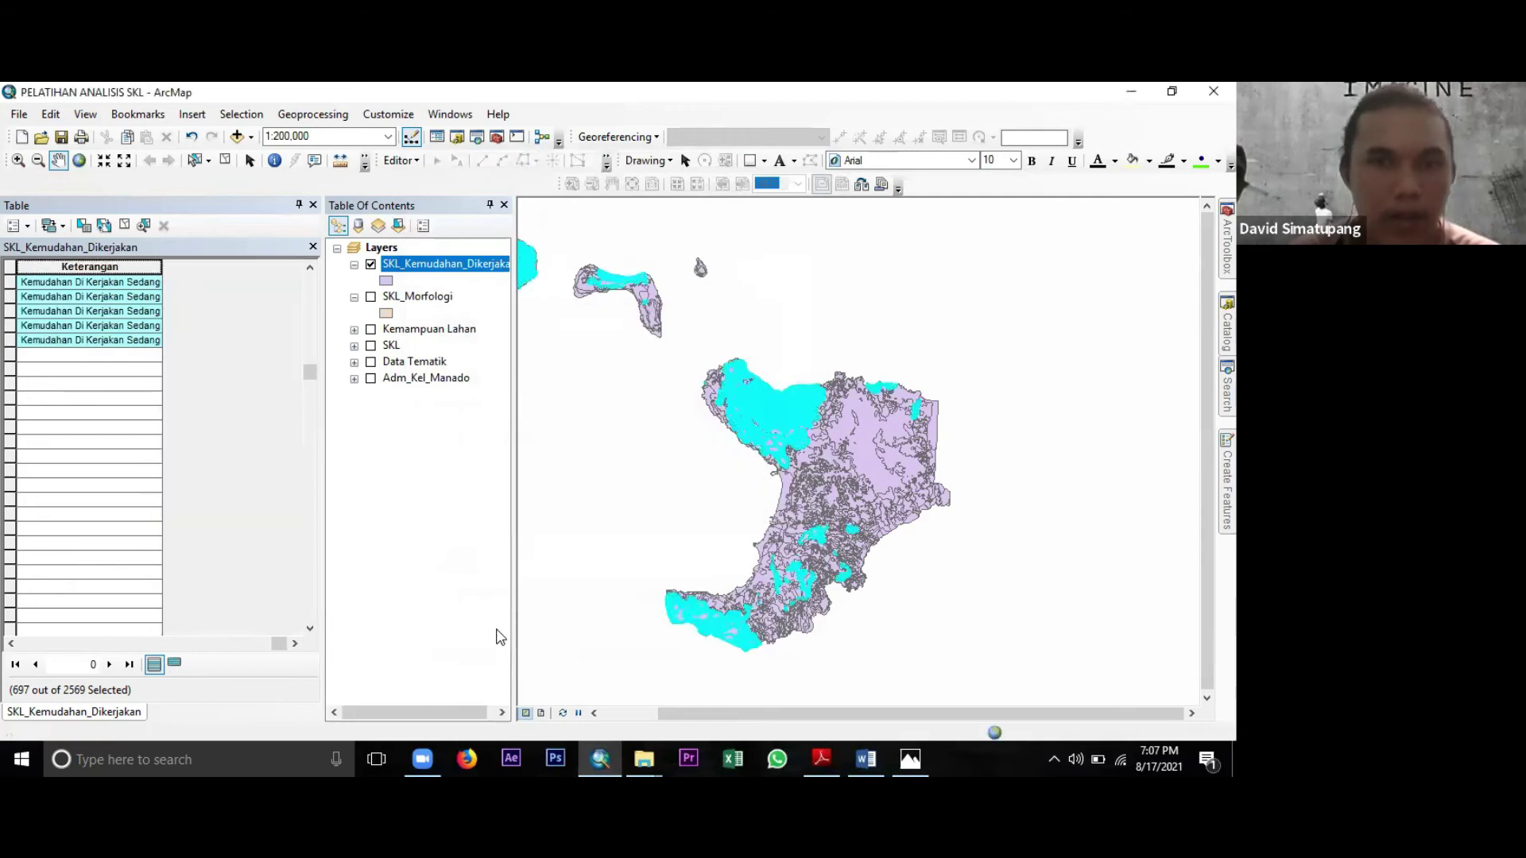
Select the records from the first Hasil_KeDi value of 3.2 through the last value of 3.4.
{"action": "left_click", "coordinate": [9, 646]}
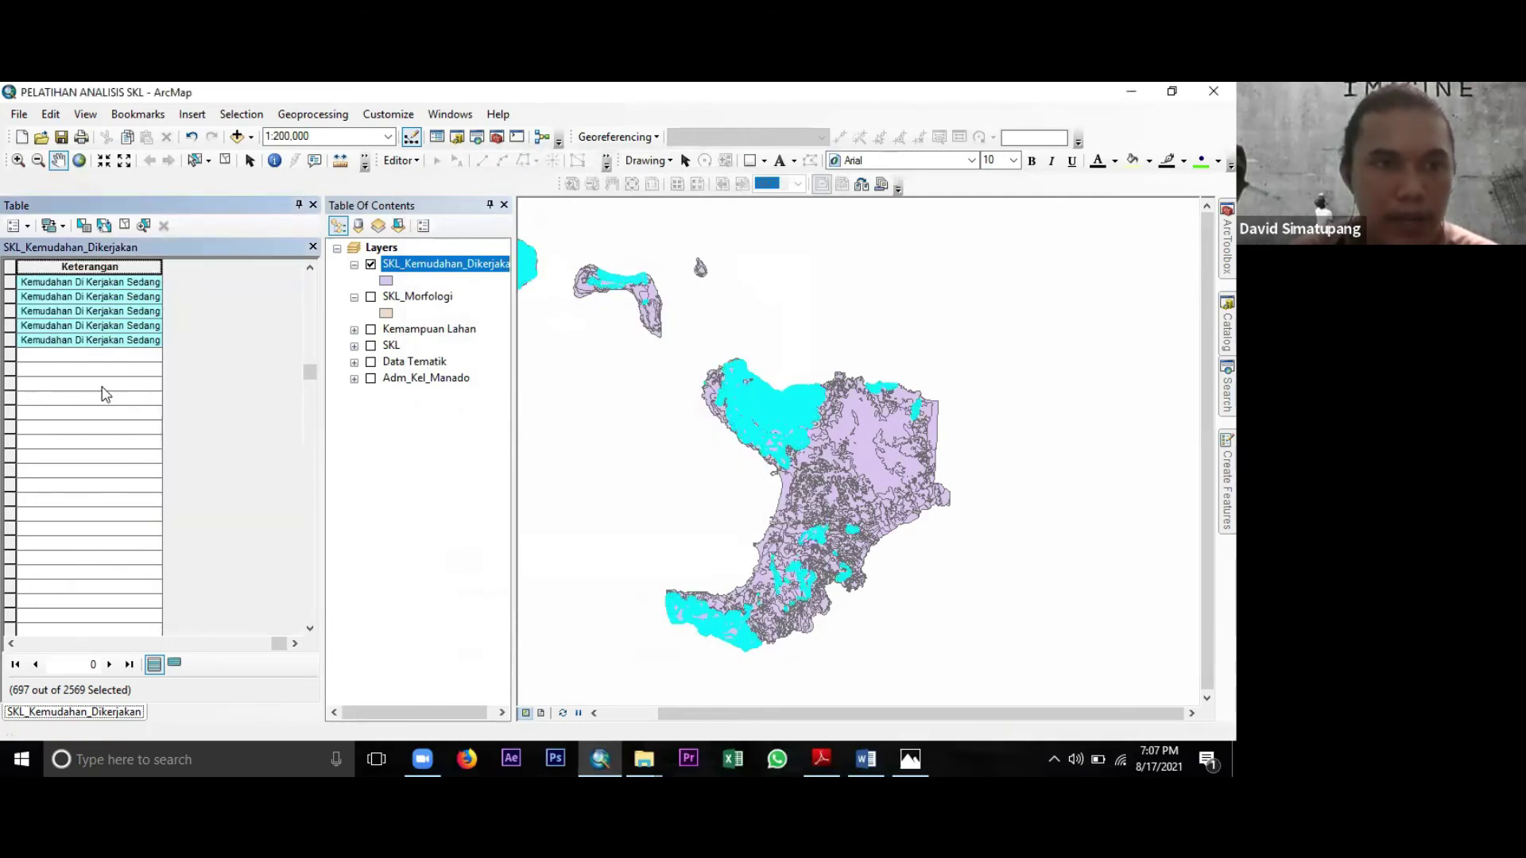
{"action": "left_click", "coordinate": [11, 356]}
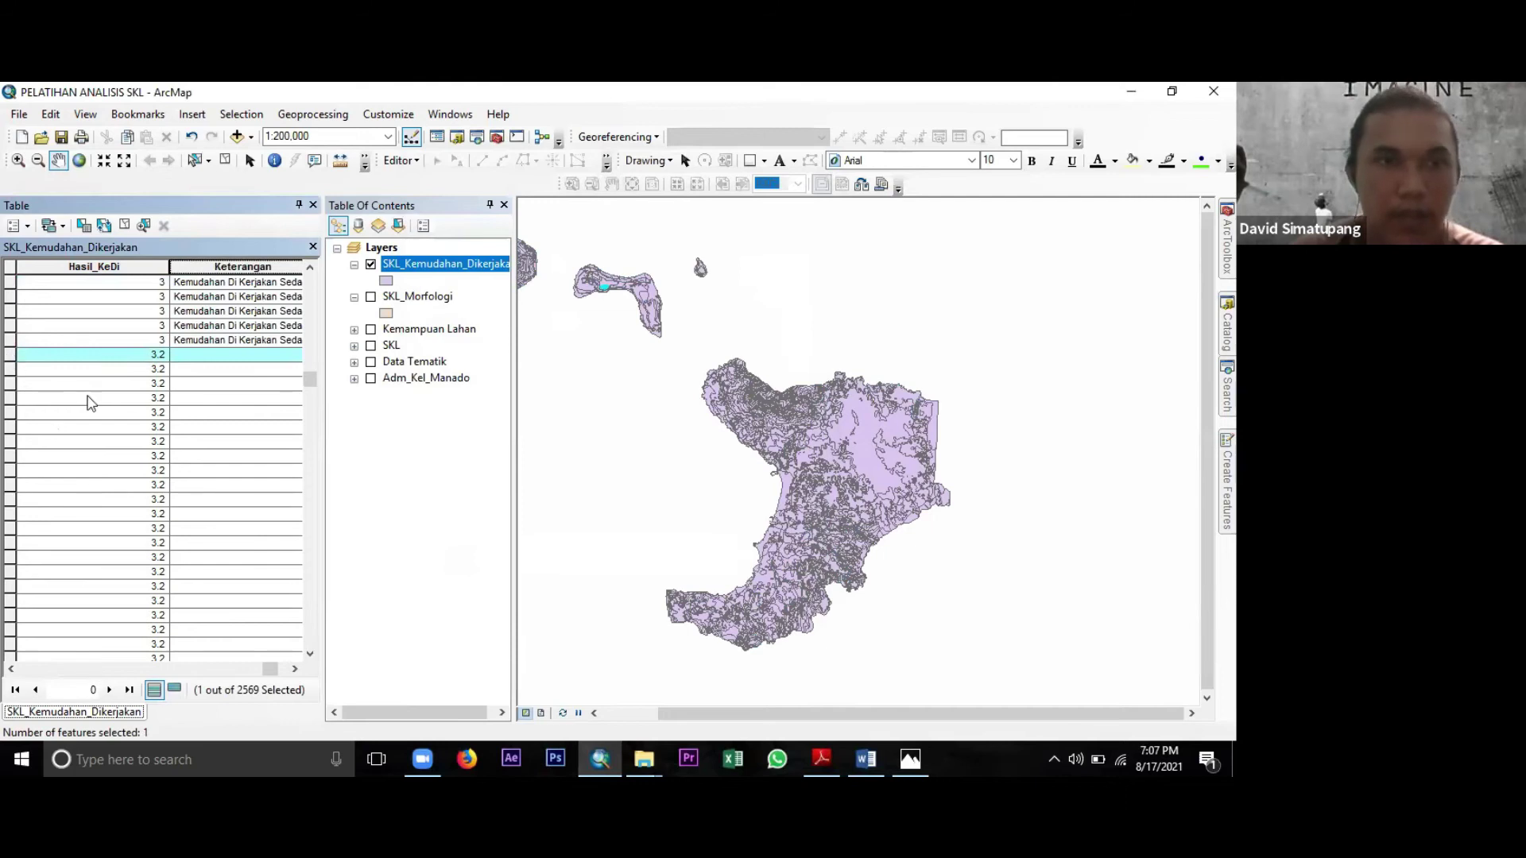
{"action": "scroll", "coordinate": [88, 402], "scroll_direction": "down", "scroll_amount": 3}
{"action": "scroll", "coordinate": [88, 402], "scroll_direction": "up", "scroll_amount": 3}
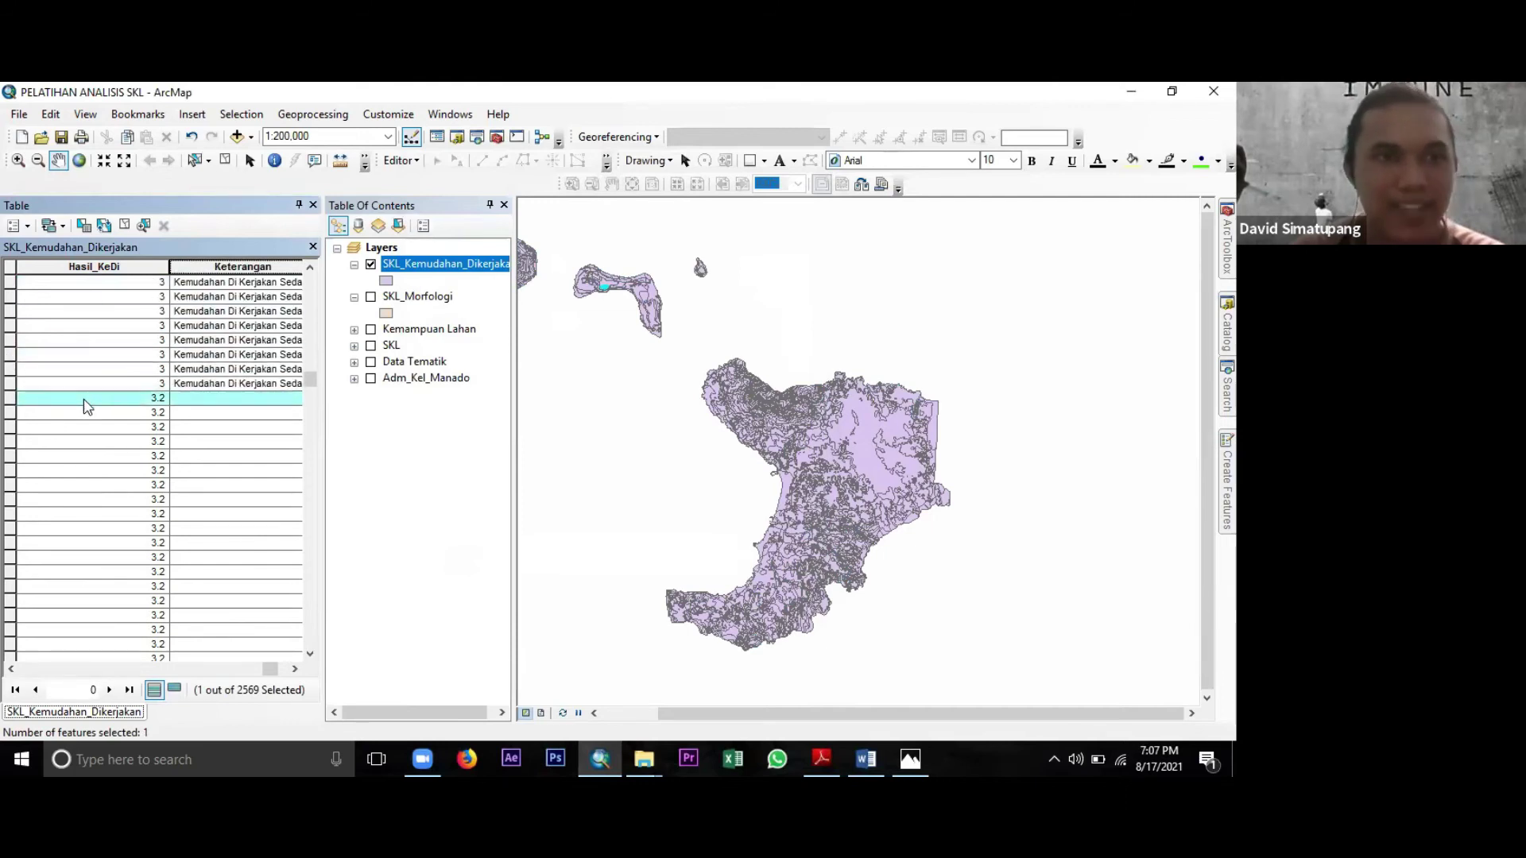
{"action": "scroll", "coordinate": [34, 474], "scroll_direction": "down", "scroll_amount": 3}
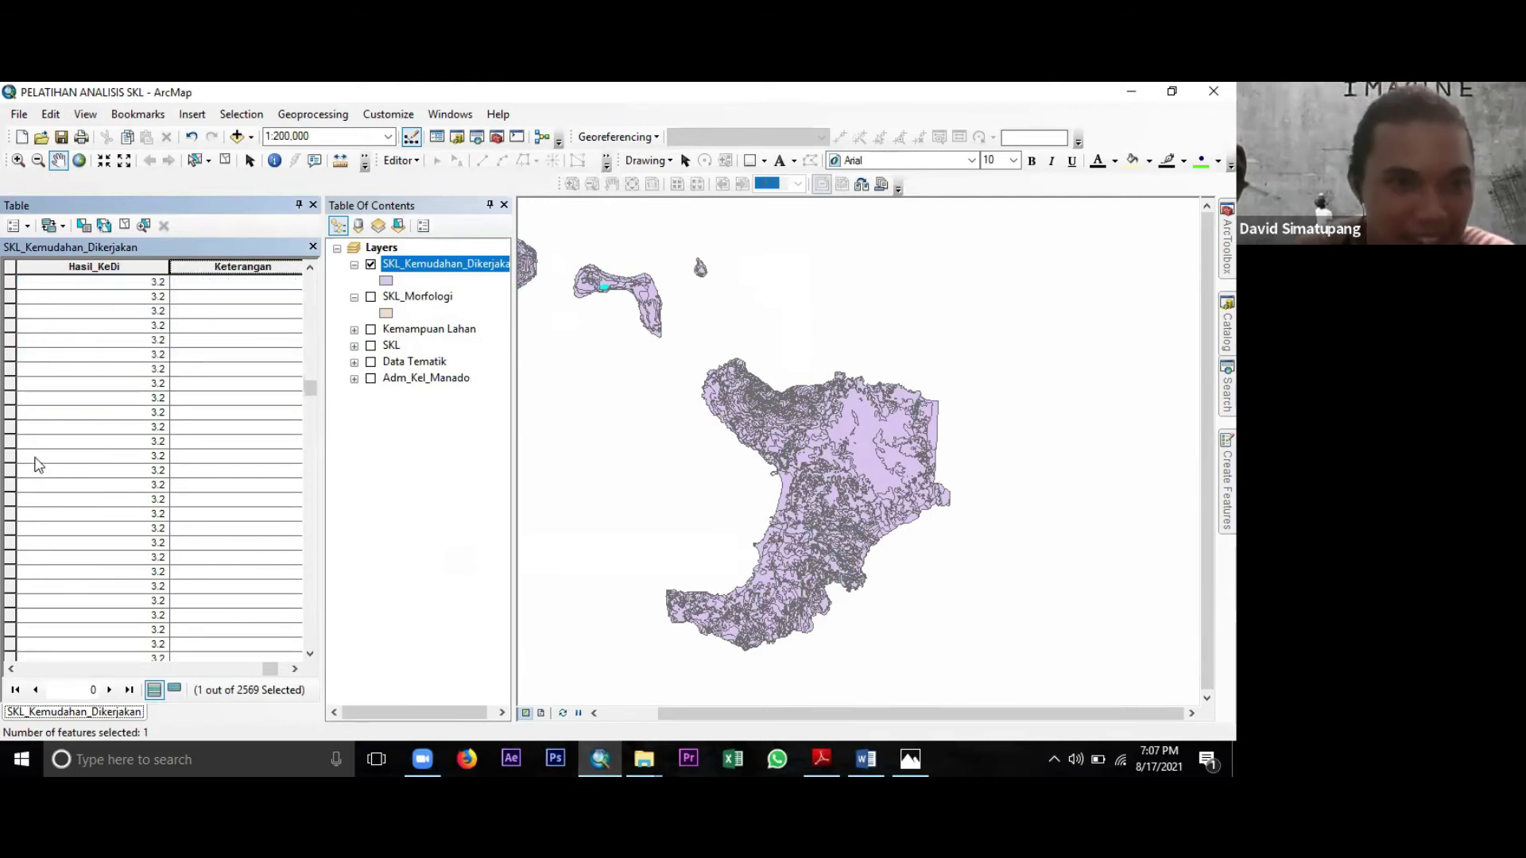
{"action": "scroll", "coordinate": [36, 461], "scroll_direction": "down", "scroll_amount": 3}
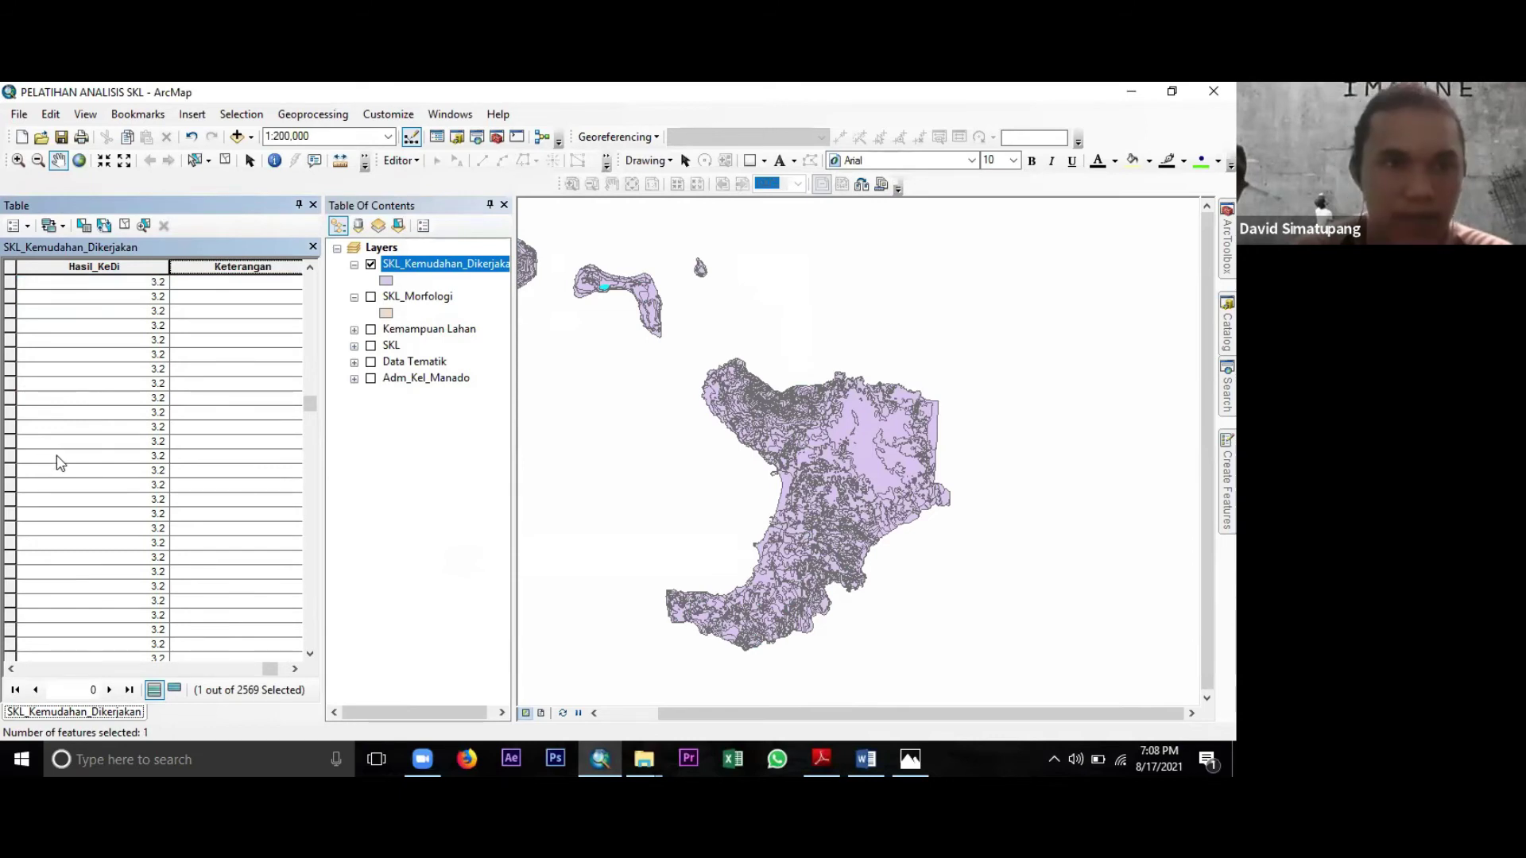
{"action": "scroll", "coordinate": [59, 469], "scroll_direction": "down", "scroll_amount": 5}
{"action": "scroll", "coordinate": [62, 473], "scroll_direction": "down", "scroll_amount": 5}
{"action": "scroll", "coordinate": [65, 477], "scroll_direction": "down", "scroll_amount": 5}
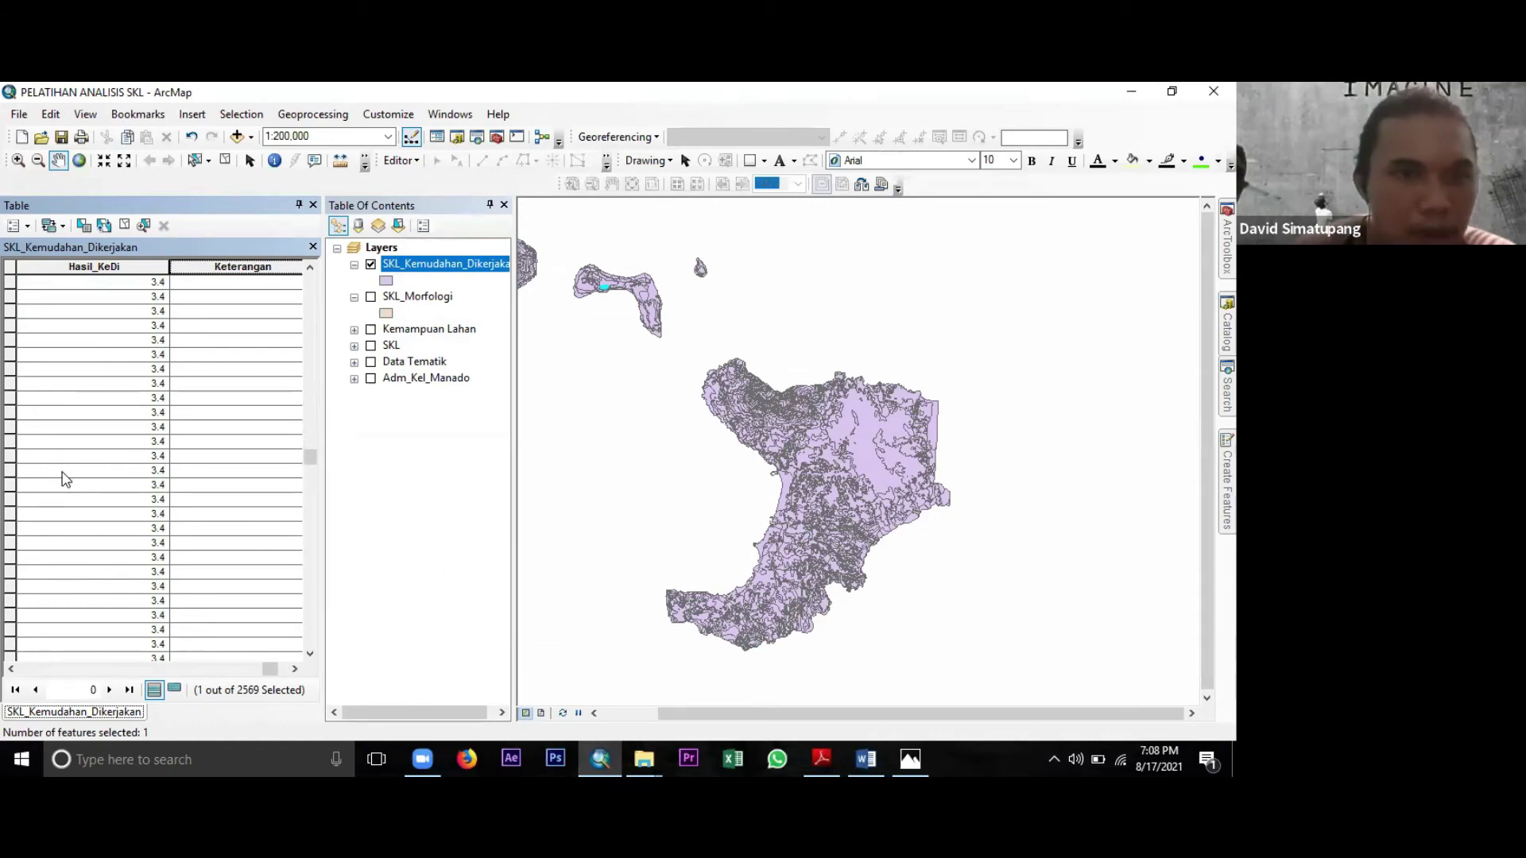
{"action": "scroll", "coordinate": [63, 477], "scroll_direction": "down", "scroll_amount": 3}
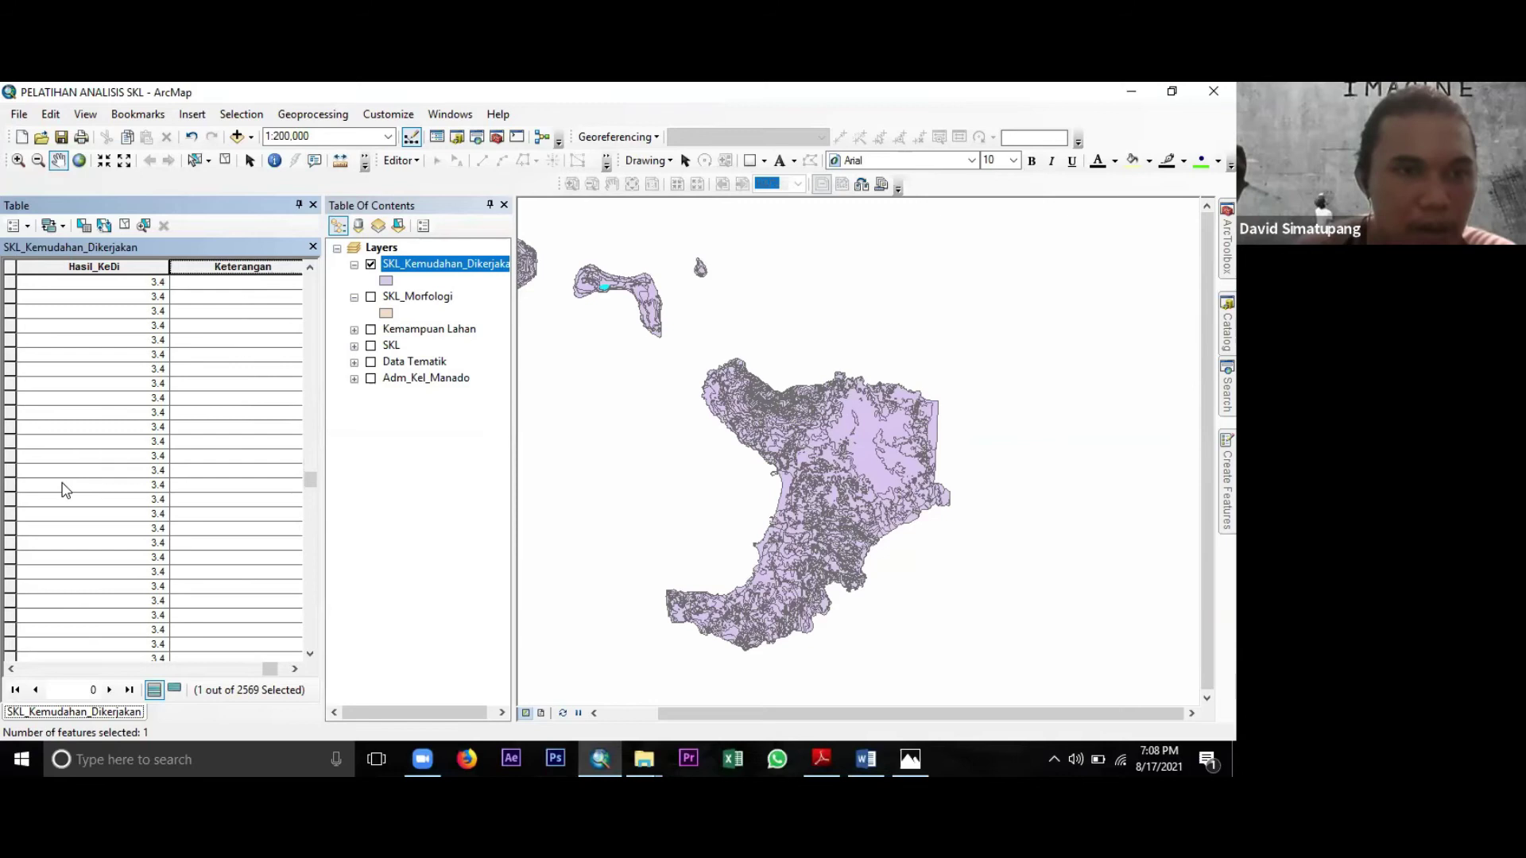
{"action": "scroll", "coordinate": [65, 489], "scroll_direction": "down", "scroll_amount": 5}
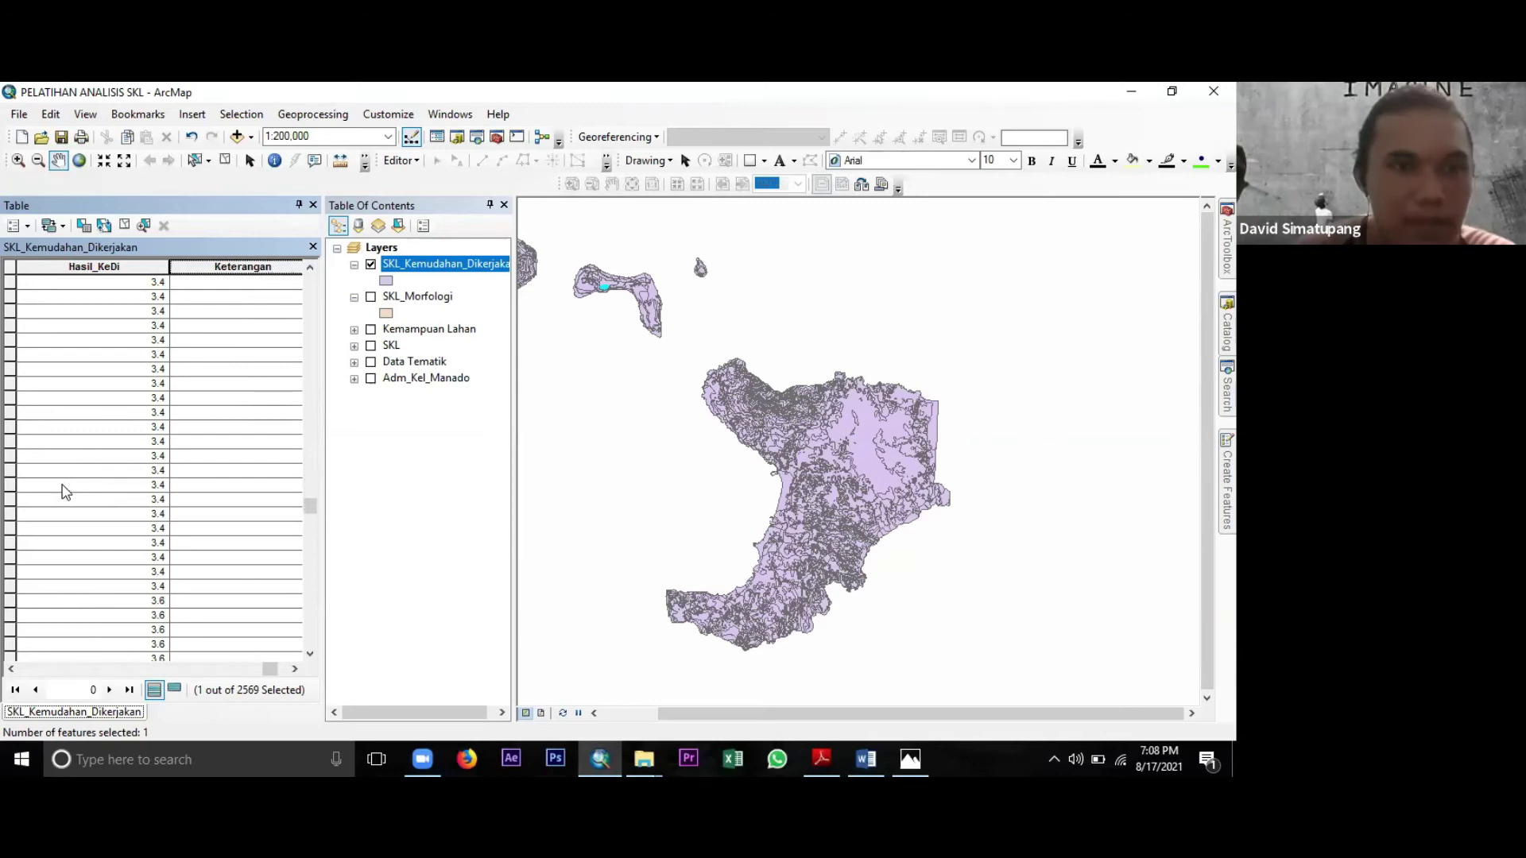
{"action": "scroll", "coordinate": [67, 473], "scroll_direction": "up", "scroll_amount": 4}
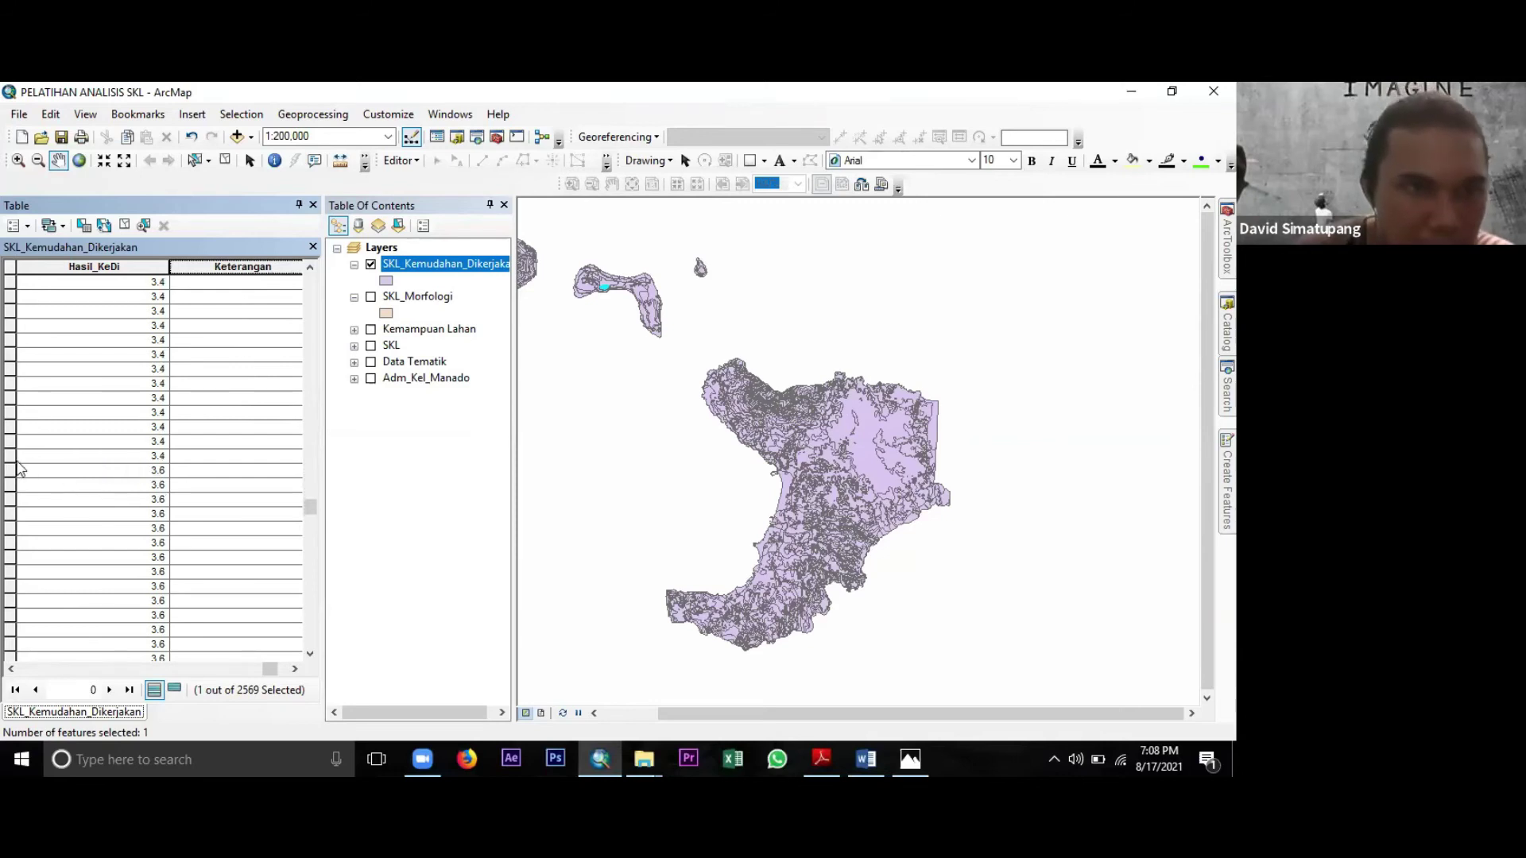
{"action": "left_click", "coordinate": [7, 458], "text": "shift"}
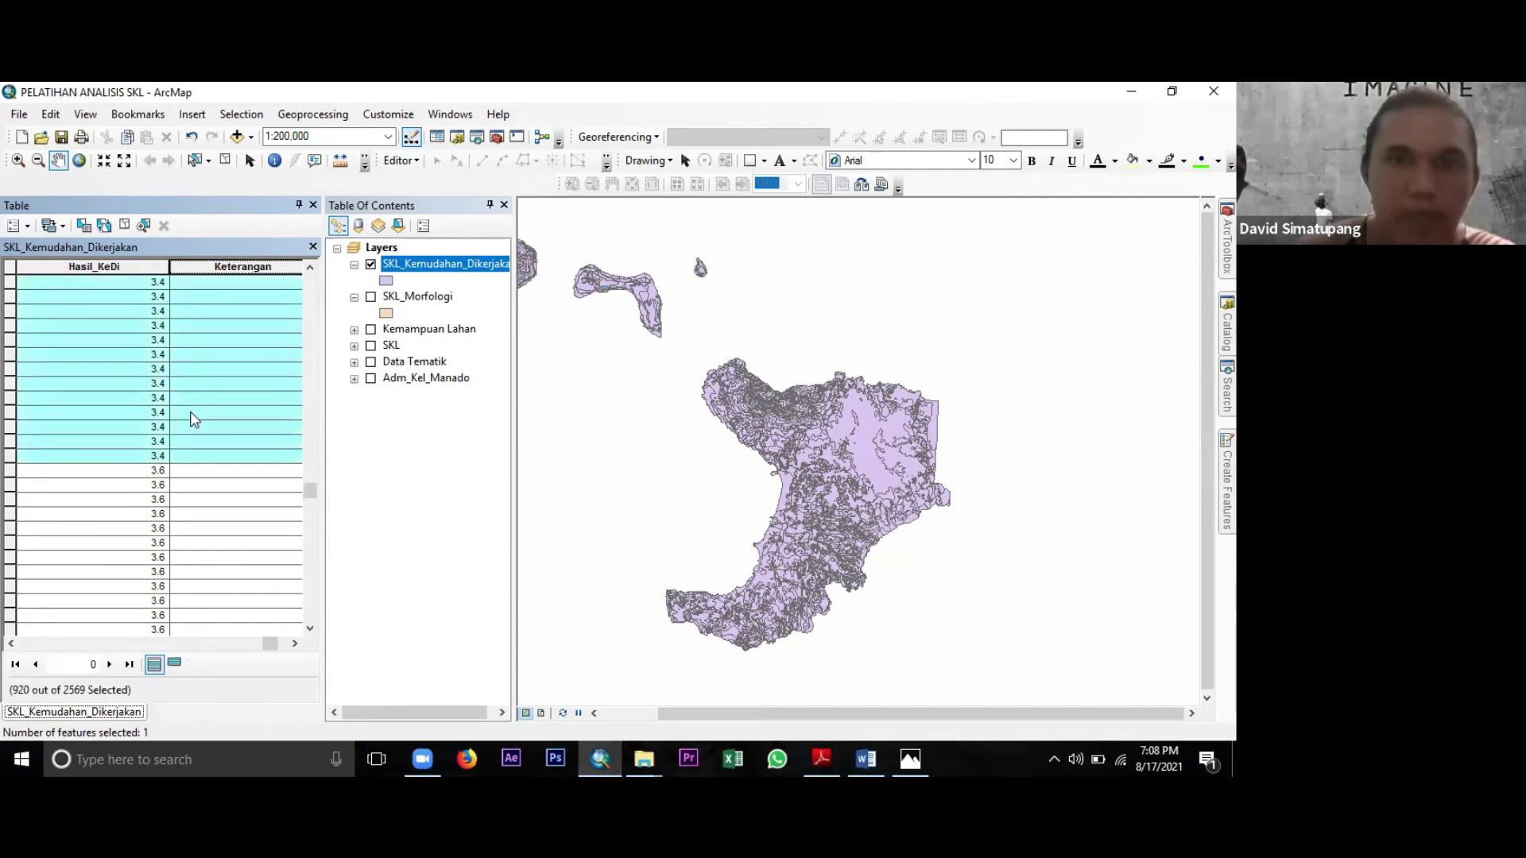
Calculate Keterangan as "Kemudahan Di Kerjakan Sedang" for the selected 3.2 to 3.4 records.
{"action": "right_click", "coordinate": [255, 269]}
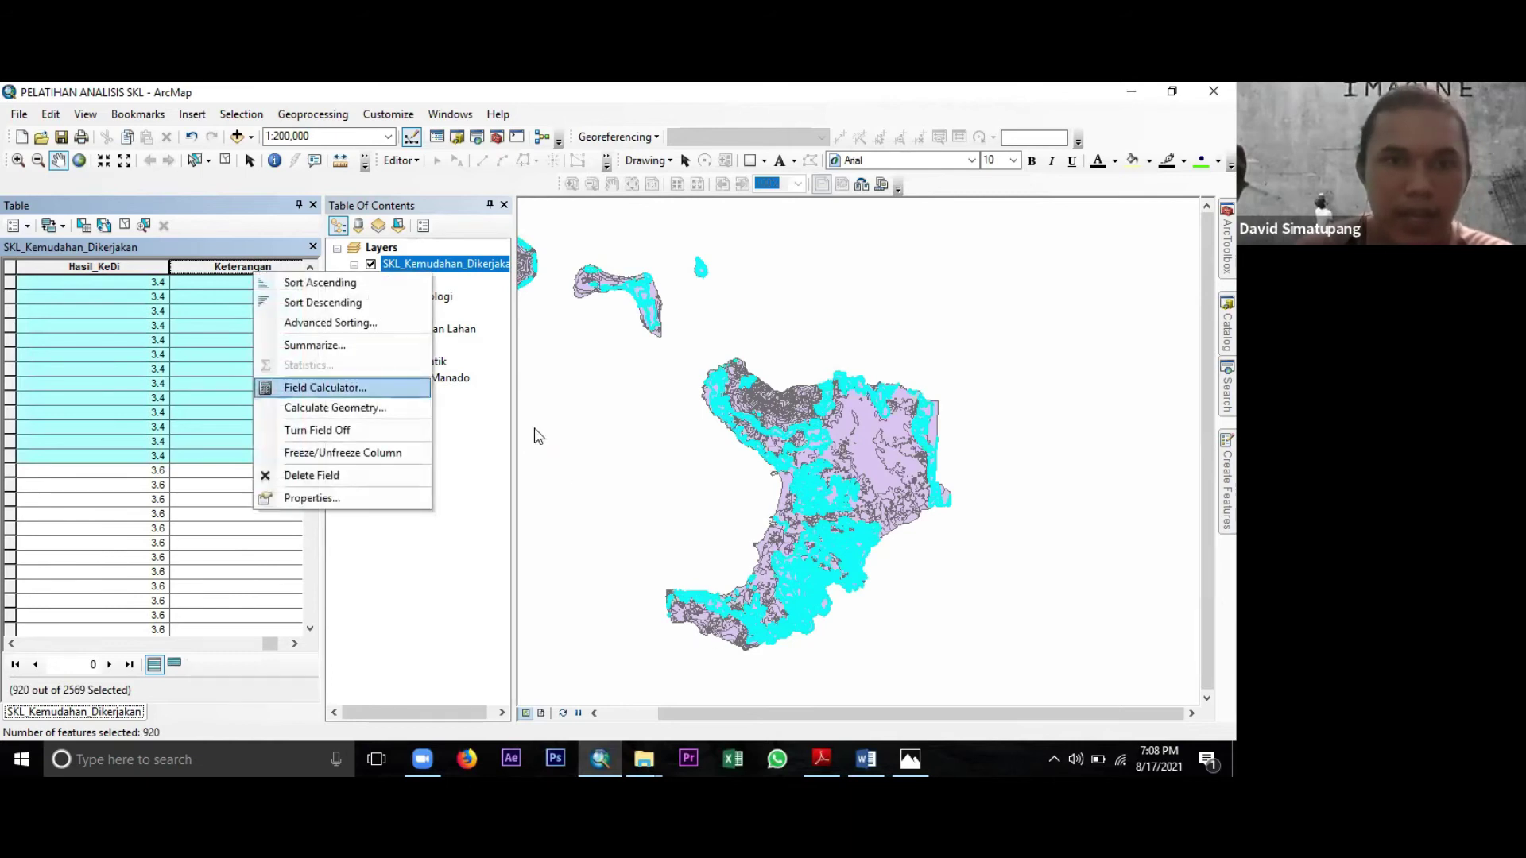
{"action": "key", "text": "Return"}
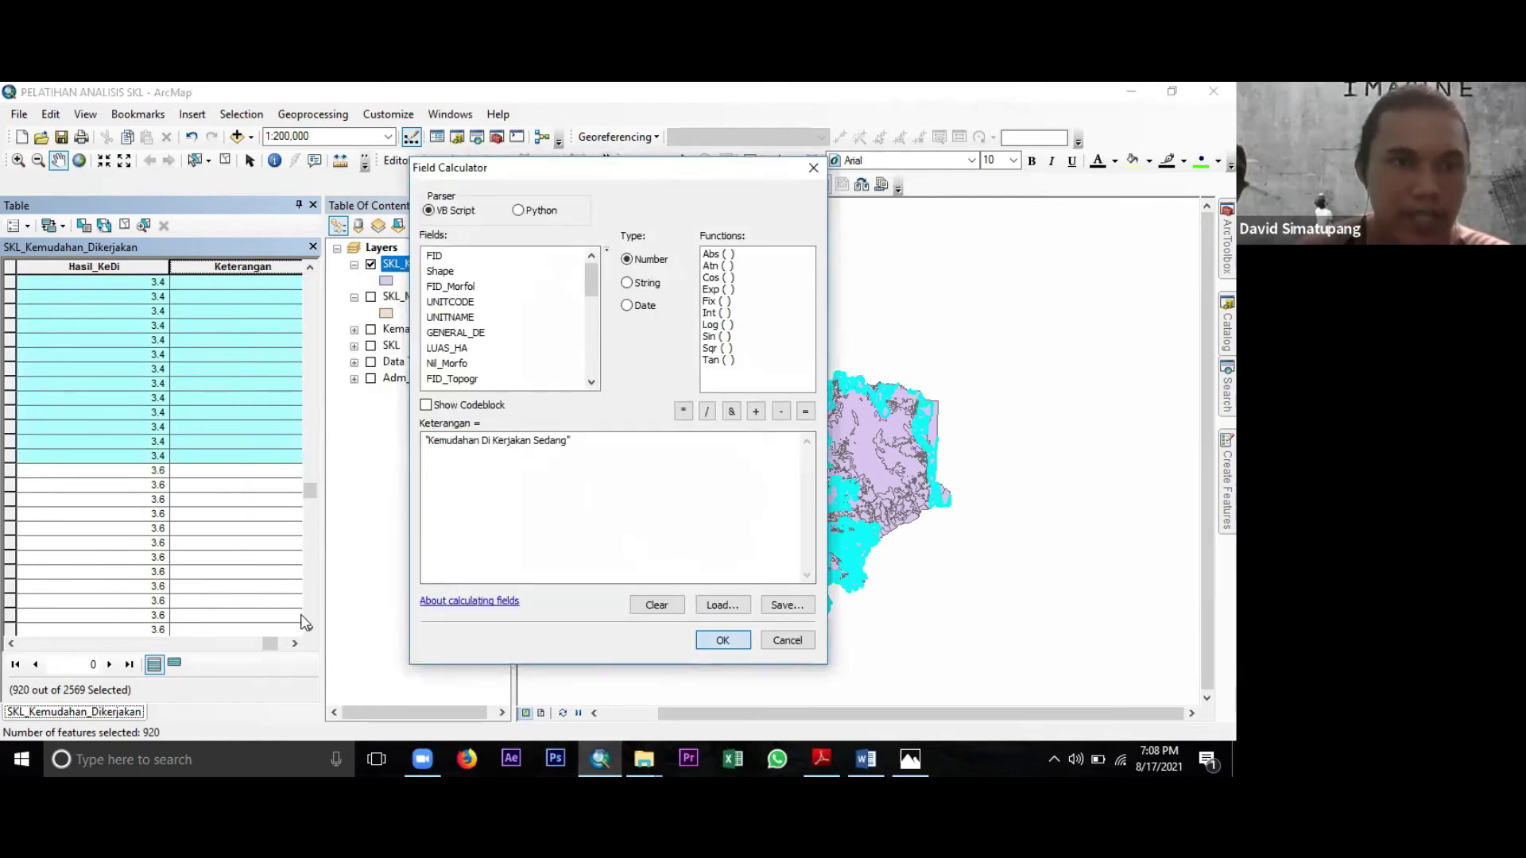
{"action": "left_click", "coordinate": [721, 642]}
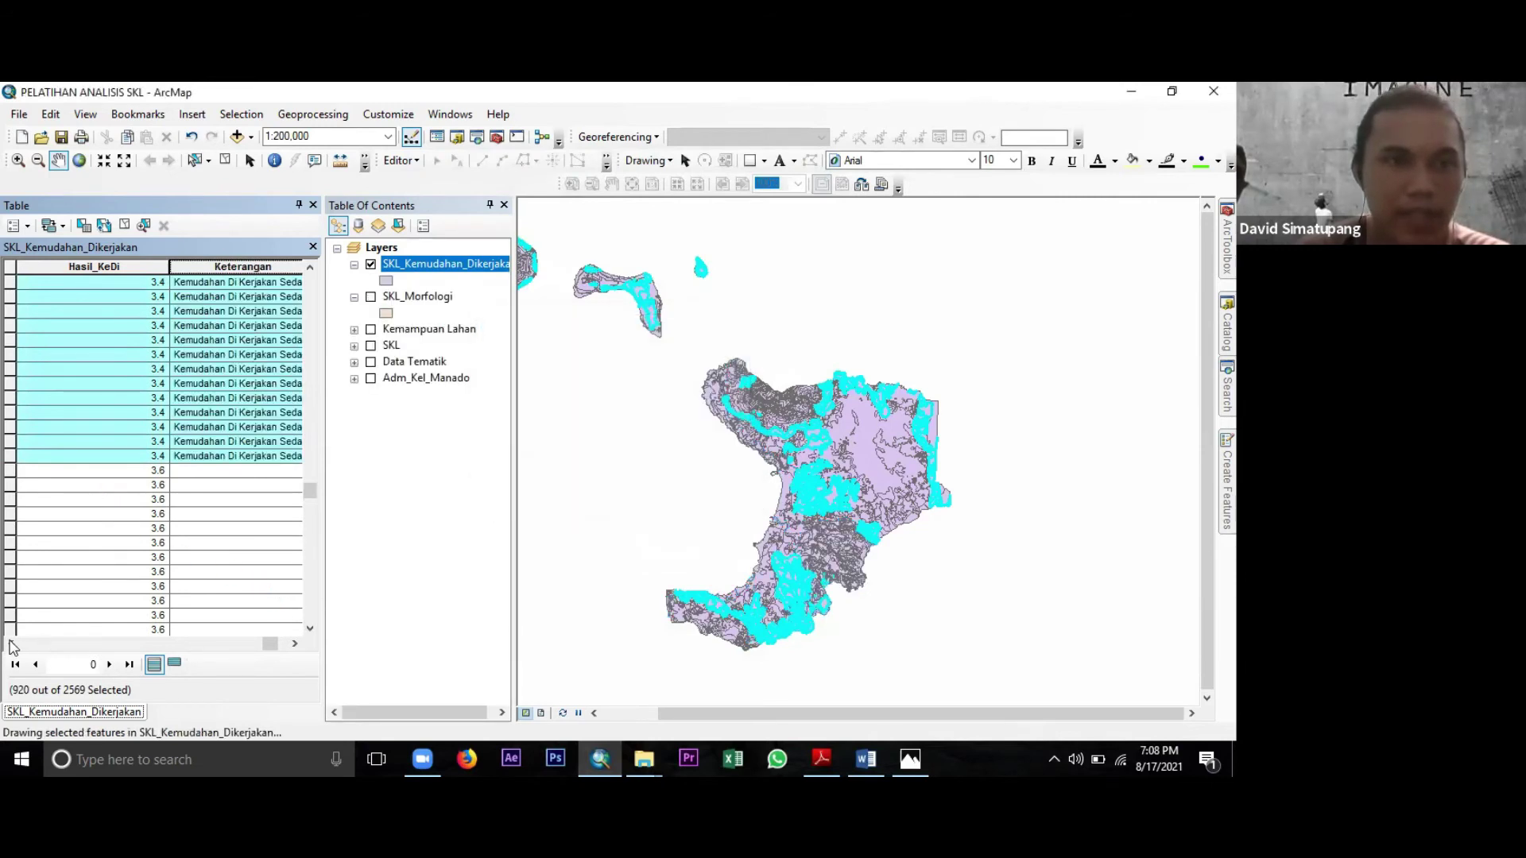
Select all remaining records from Hasil_KeDi 3.6 to the end of the table and check their class in the Word scoring table.
{"action": "left_click", "coordinate": [11, 475]}
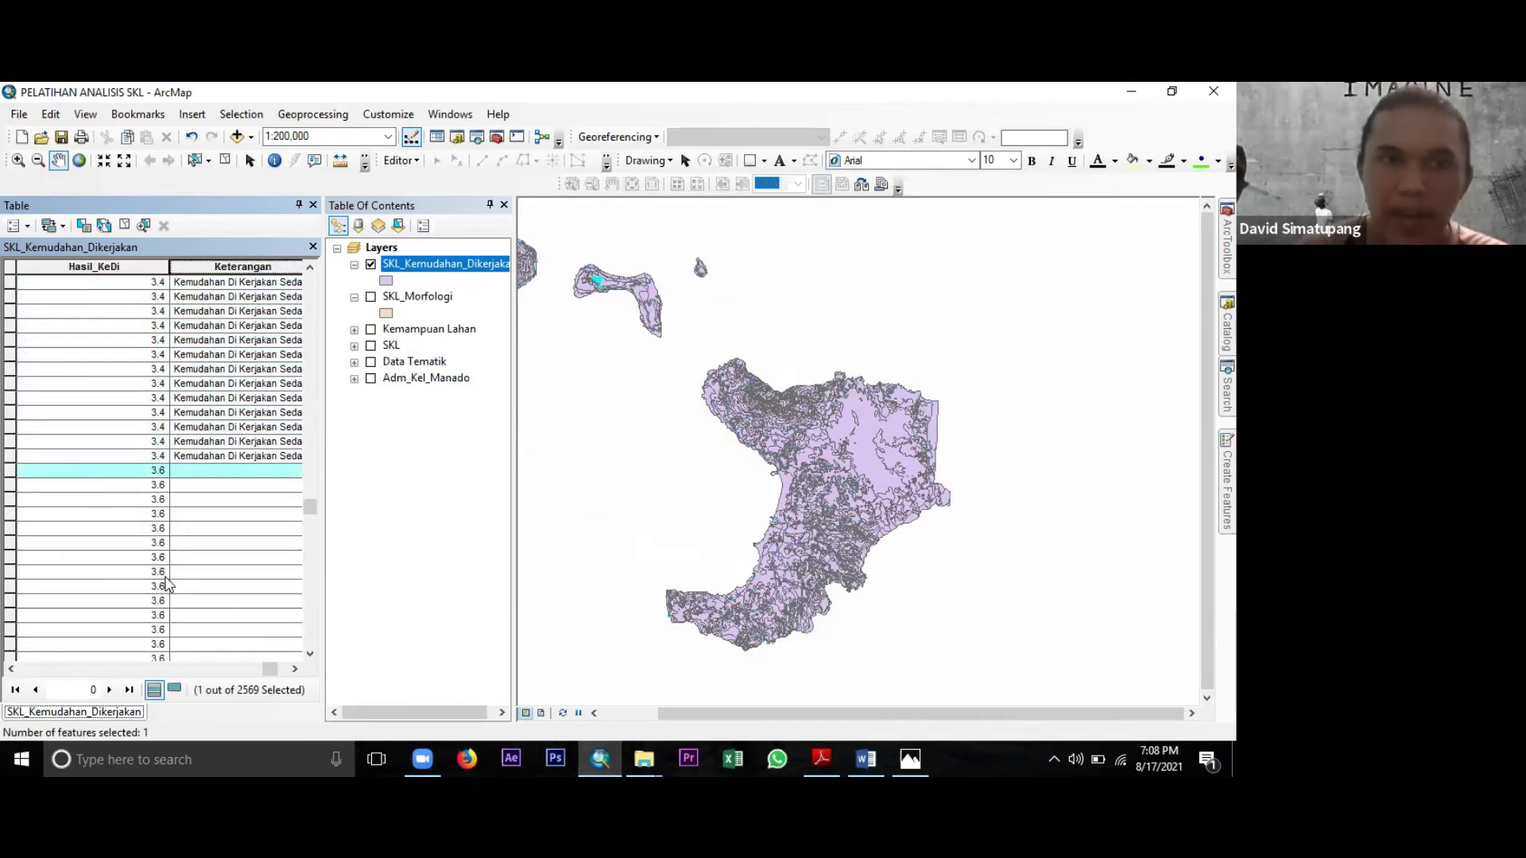
{"action": "scroll", "coordinate": [172, 570], "scroll_direction": "down", "scroll_amount": 10}
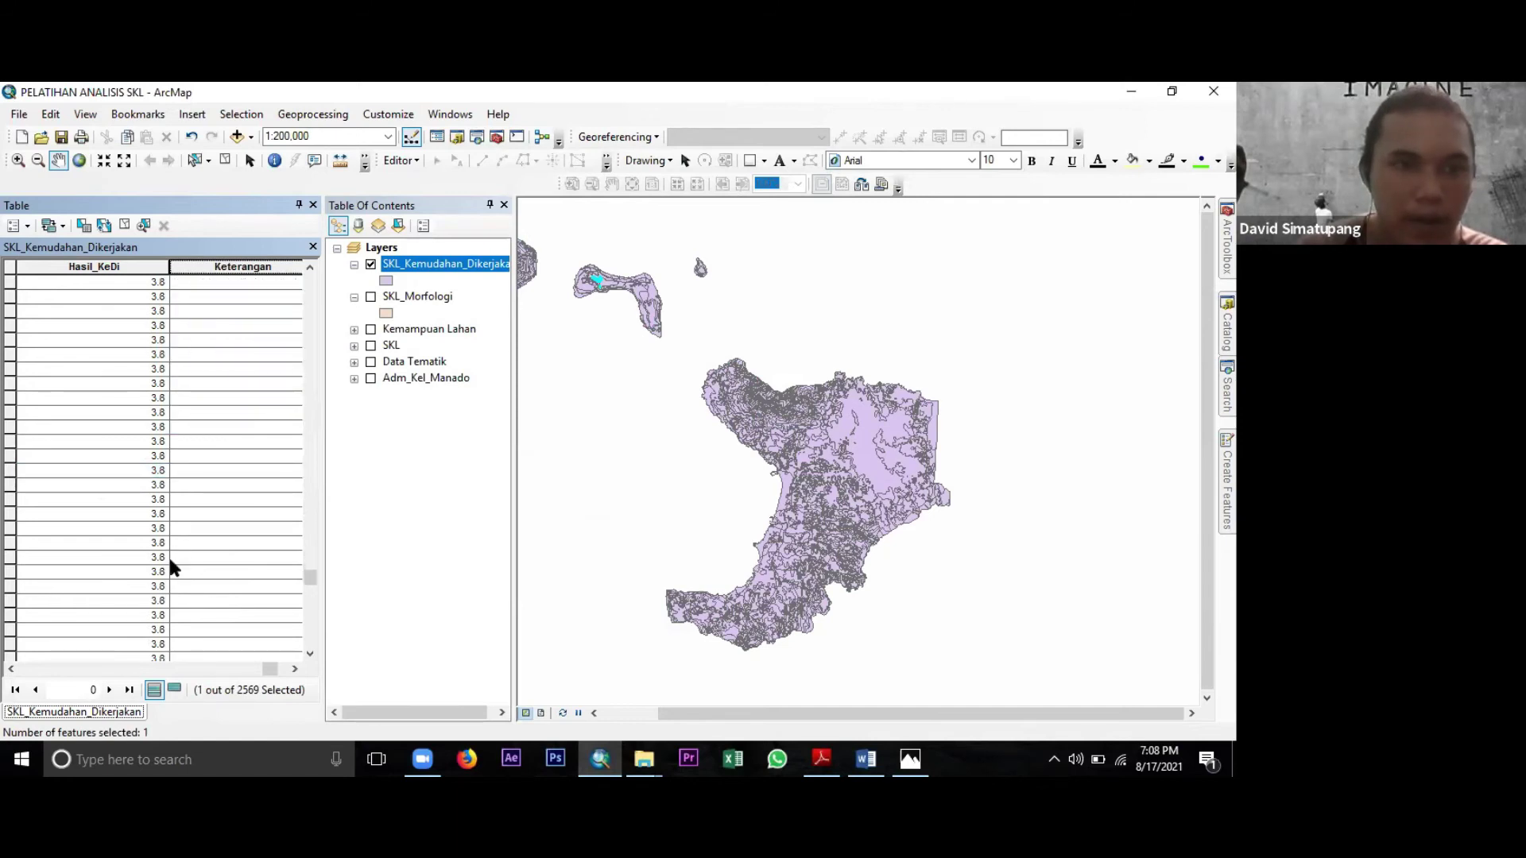
{"action": "scroll", "coordinate": [182, 572], "scroll_direction": "down", "scroll_amount": 5}
{"action": "scroll", "coordinate": [184, 577], "scroll_direction": "down", "scroll_amount": 3}
{"action": "scroll", "coordinate": [184, 578], "scroll_direction": "down", "scroll_amount": 4}
{"action": "scroll", "coordinate": [184, 578], "scroll_direction": "down", "scroll_amount": 1}
{"action": "left_click", "coordinate": [17, 647], "text": "shift"}
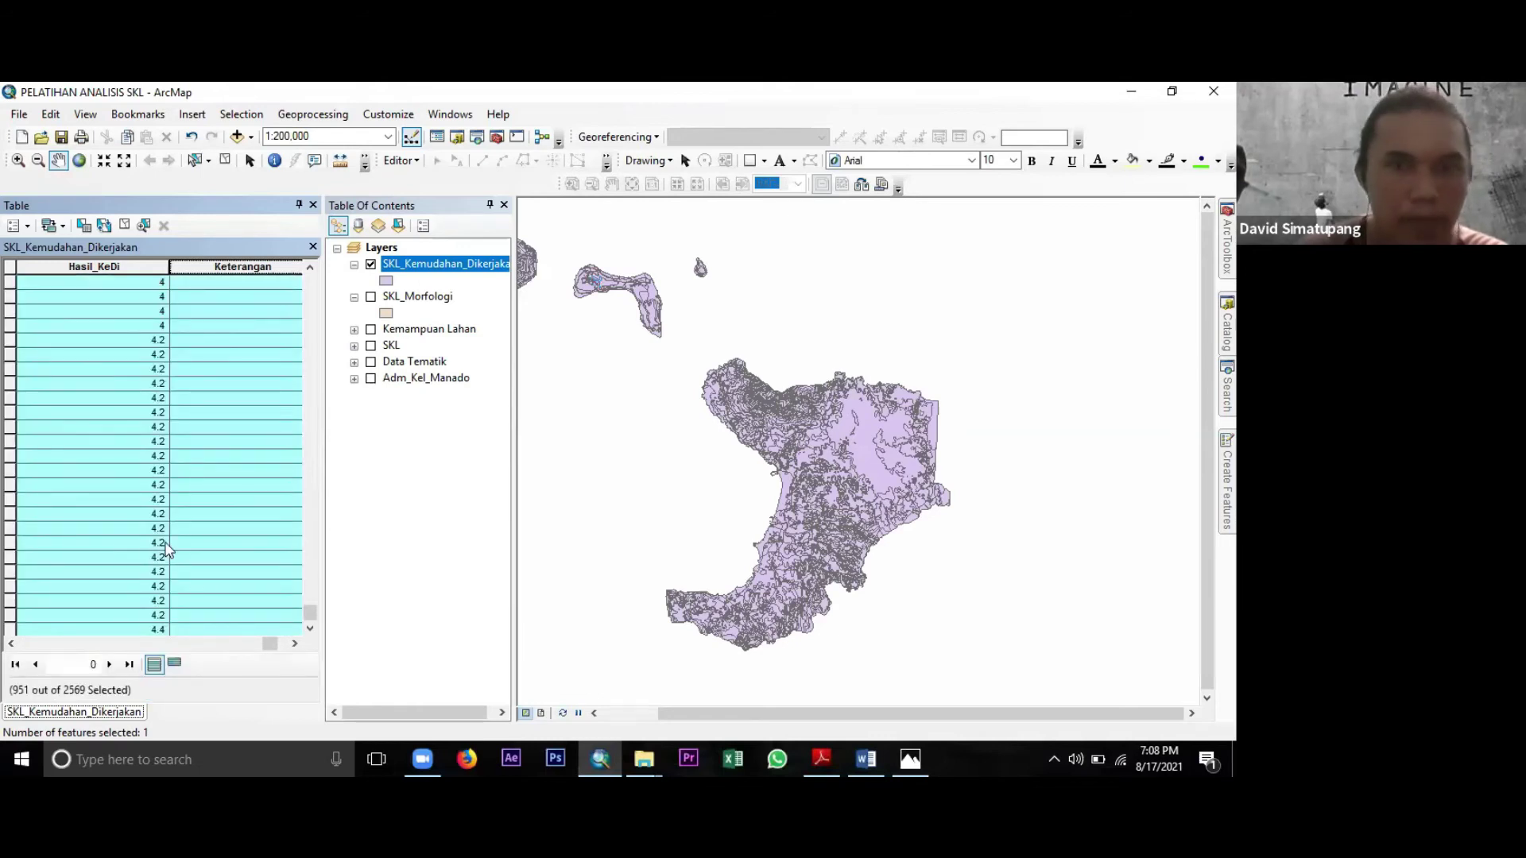
{"action": "scroll", "coordinate": [188, 545], "scroll_direction": "up", "scroll_amount": 8}
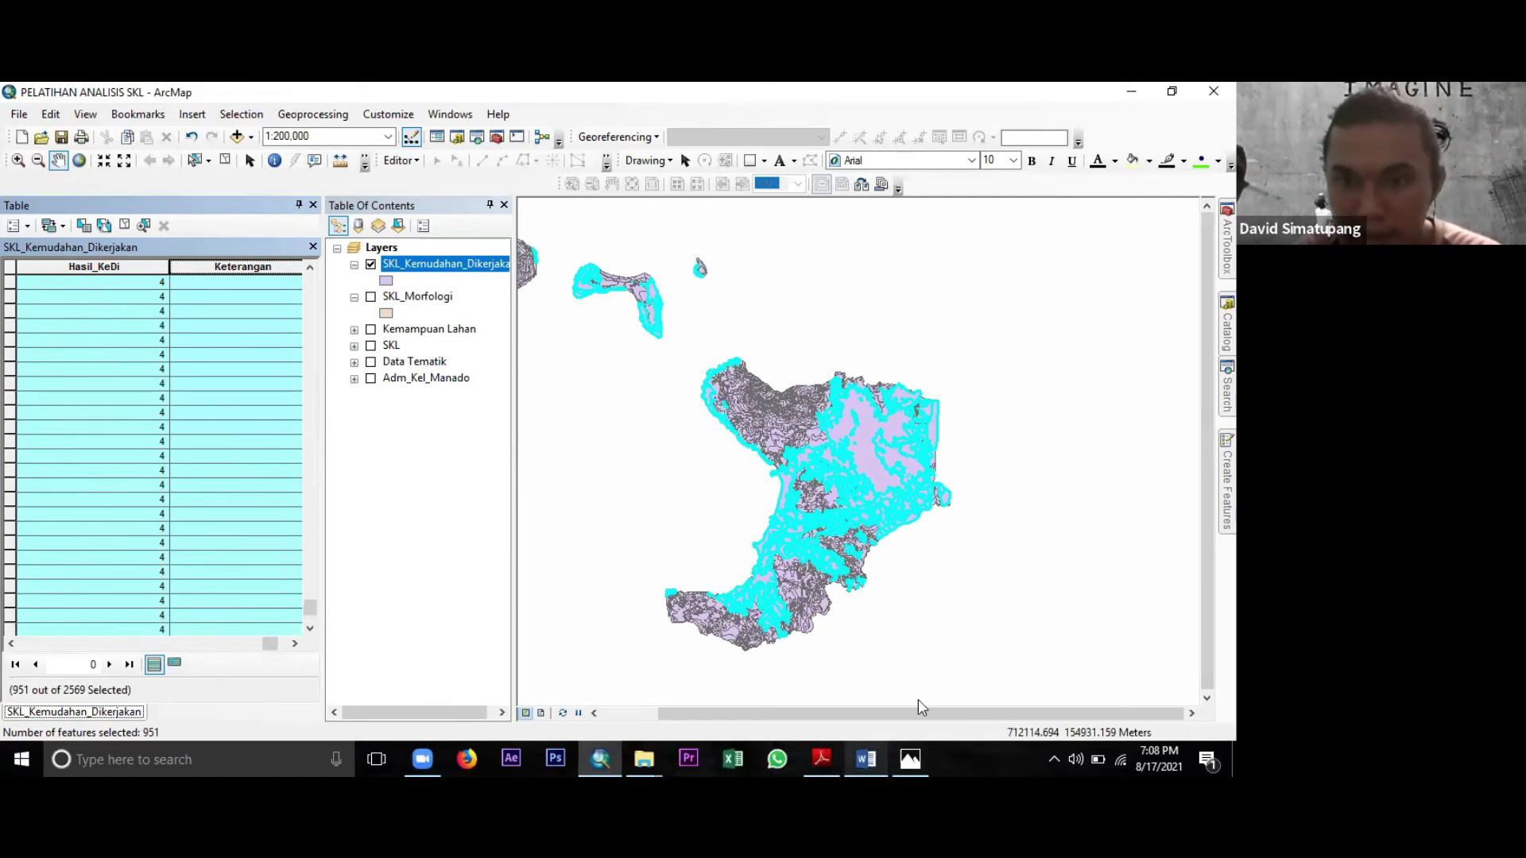
{"action": "left_click", "coordinate": [601, 759]}
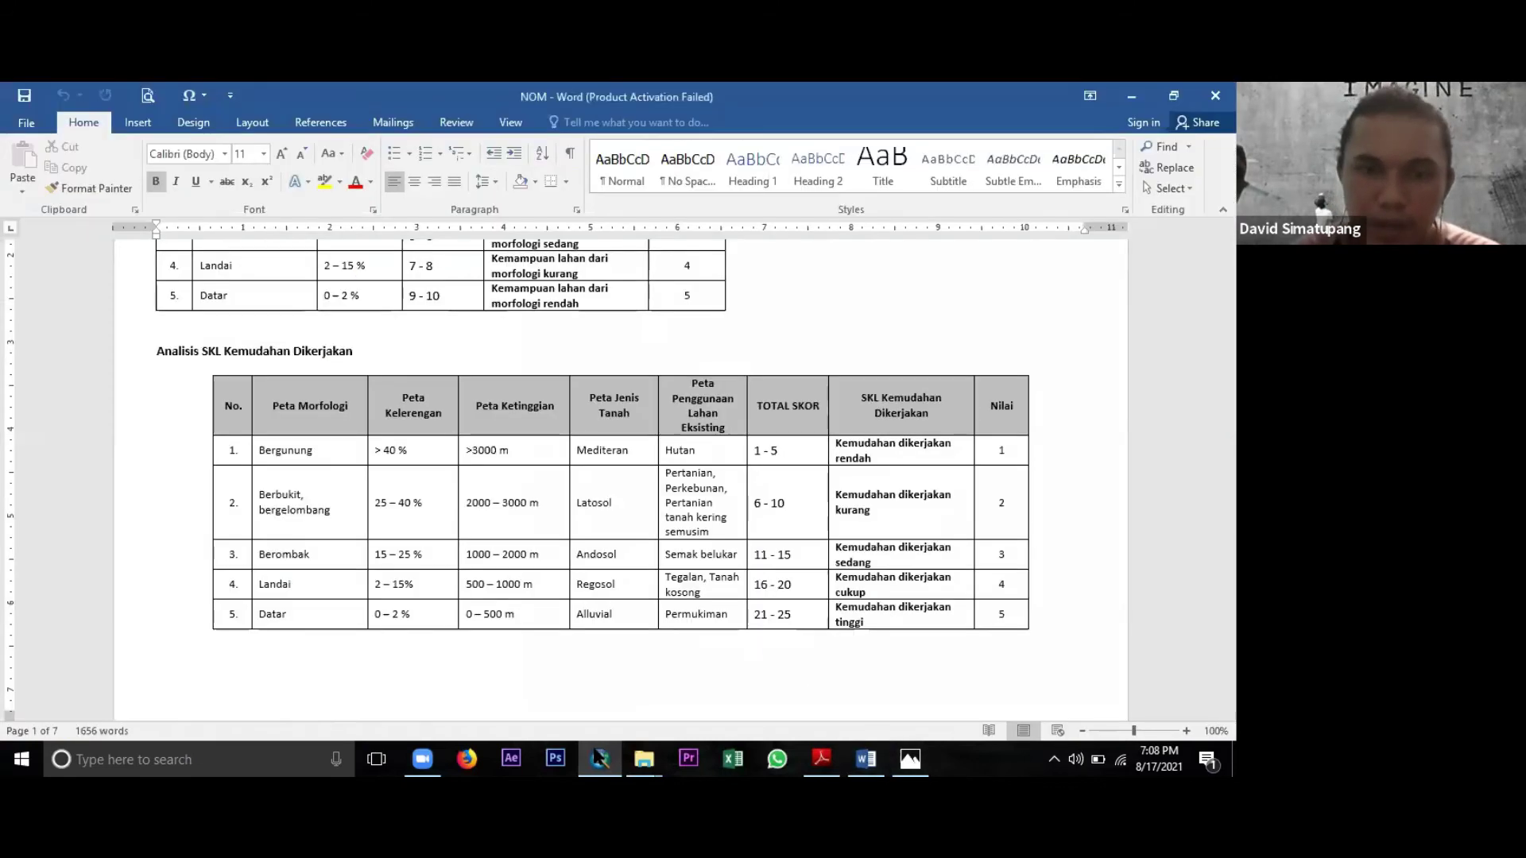
Switch back to ArcMap and calculate Keterangan as "Kemudahan Di Kerjakan Cukup" for the selected records.
{"action": "left_click", "coordinate": [600, 759]}
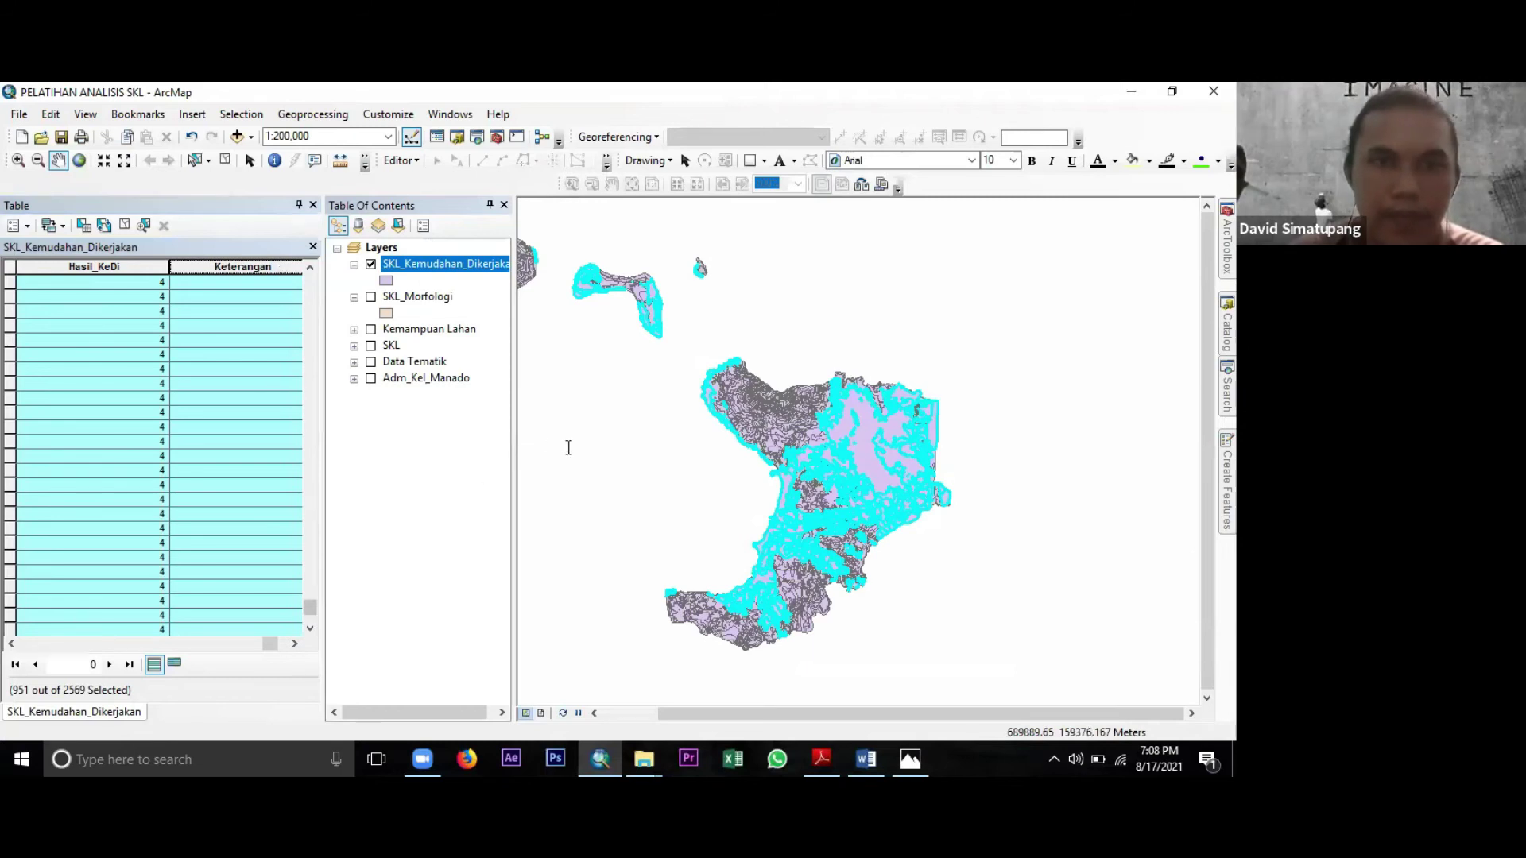
{"action": "left_click", "coordinate": [612, 491]}
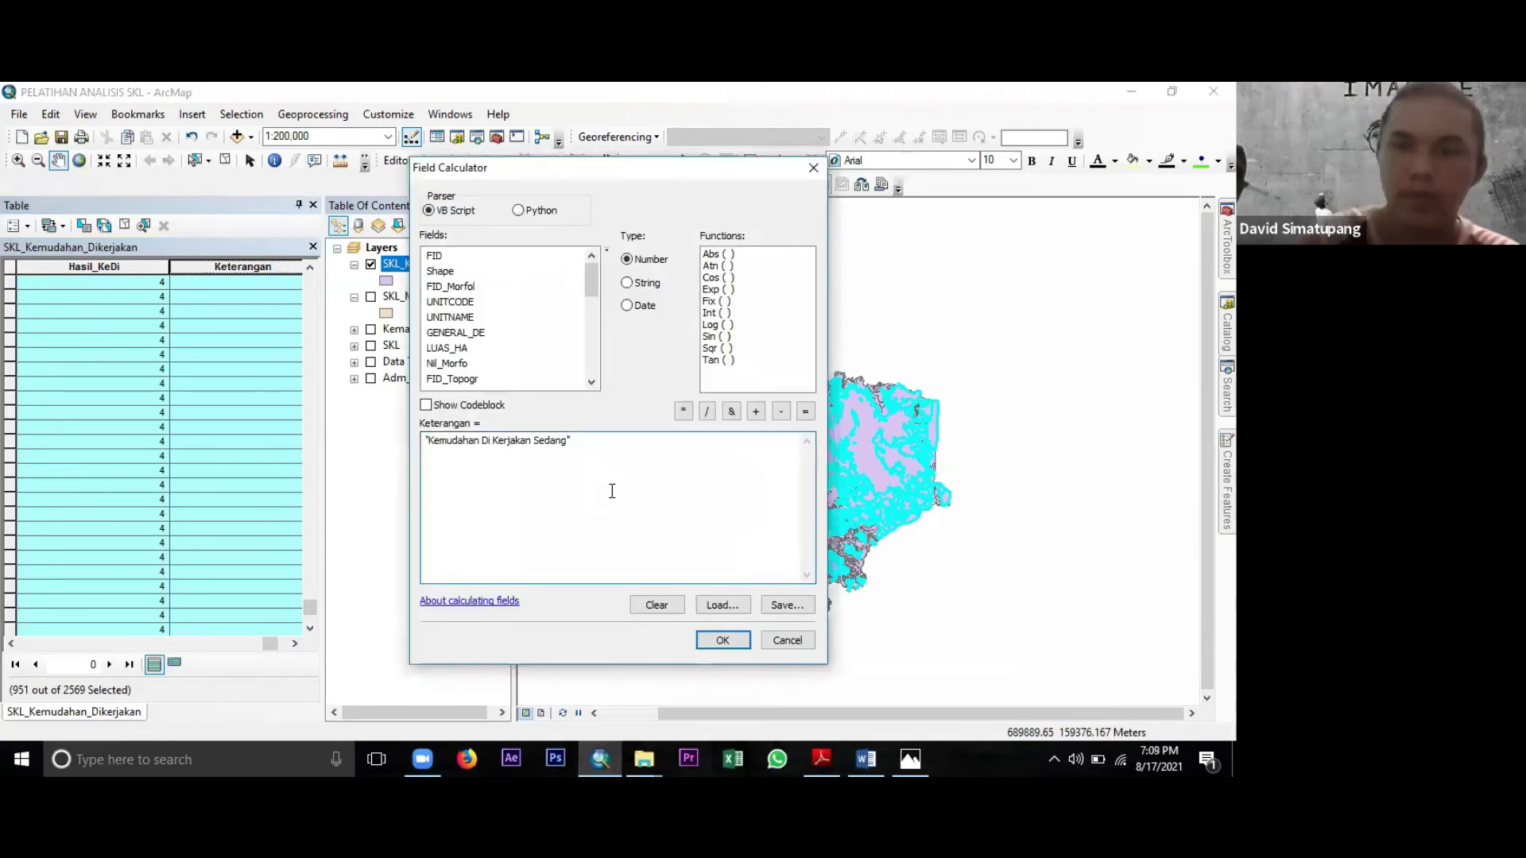
{"action": "key", "text": "Left"}
{"action": "key", "text": "BackSpace"}
{"action": "key", "text": "BackSpace"}
{"action": "key", "text": "BackSpace"}
{"action": "key", "text": "BackSpace"}
{"action": "key", "text": "BackSpace"}
{"action": "key", "text": "BackSpace"}
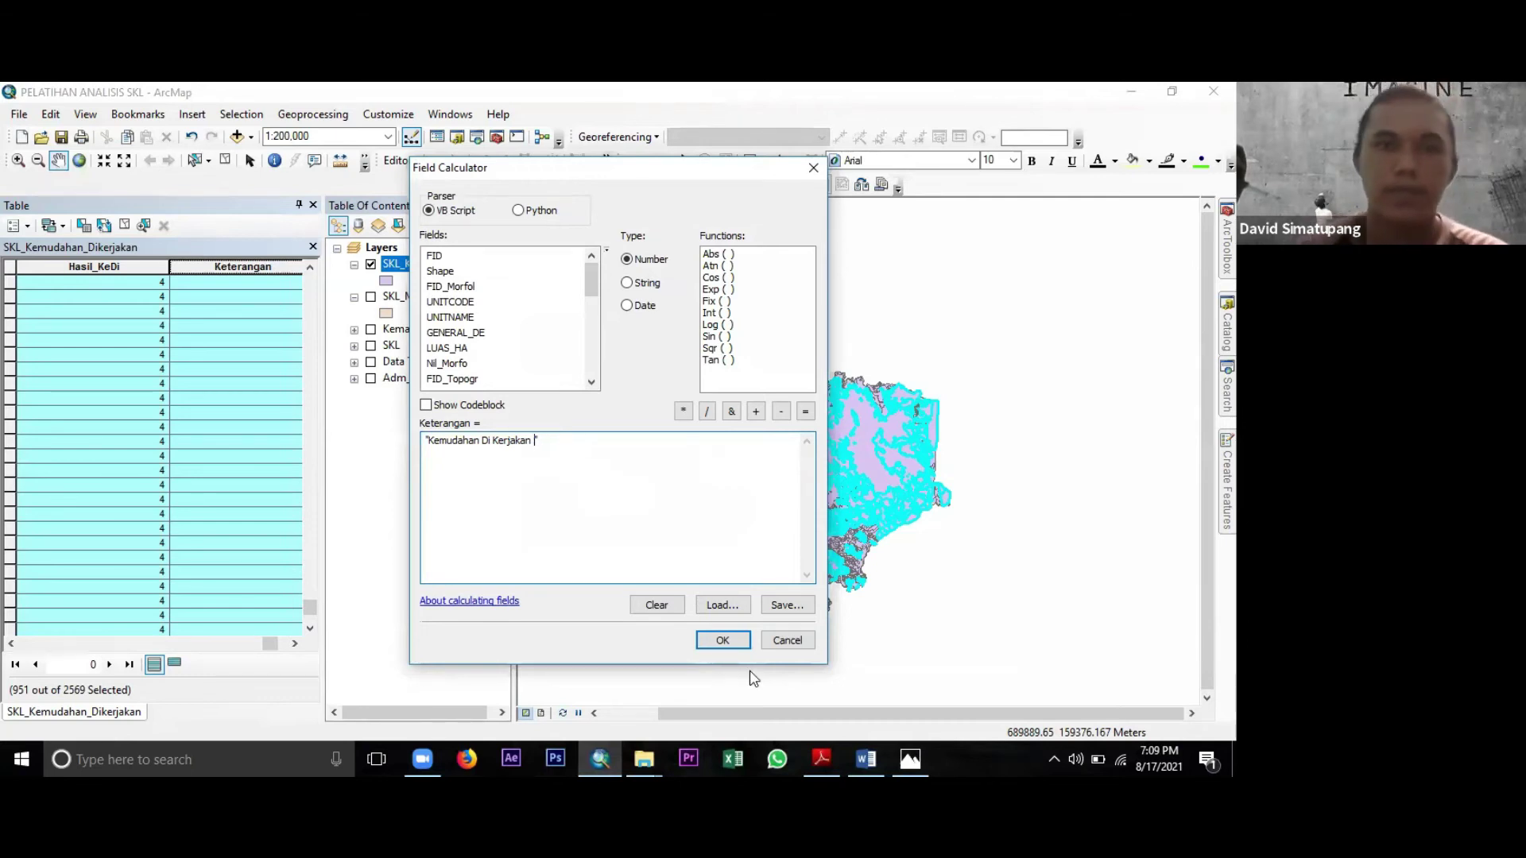
{"action": "type", "text": "Cukup"}
{"action": "left_click", "coordinate": [732, 640]}
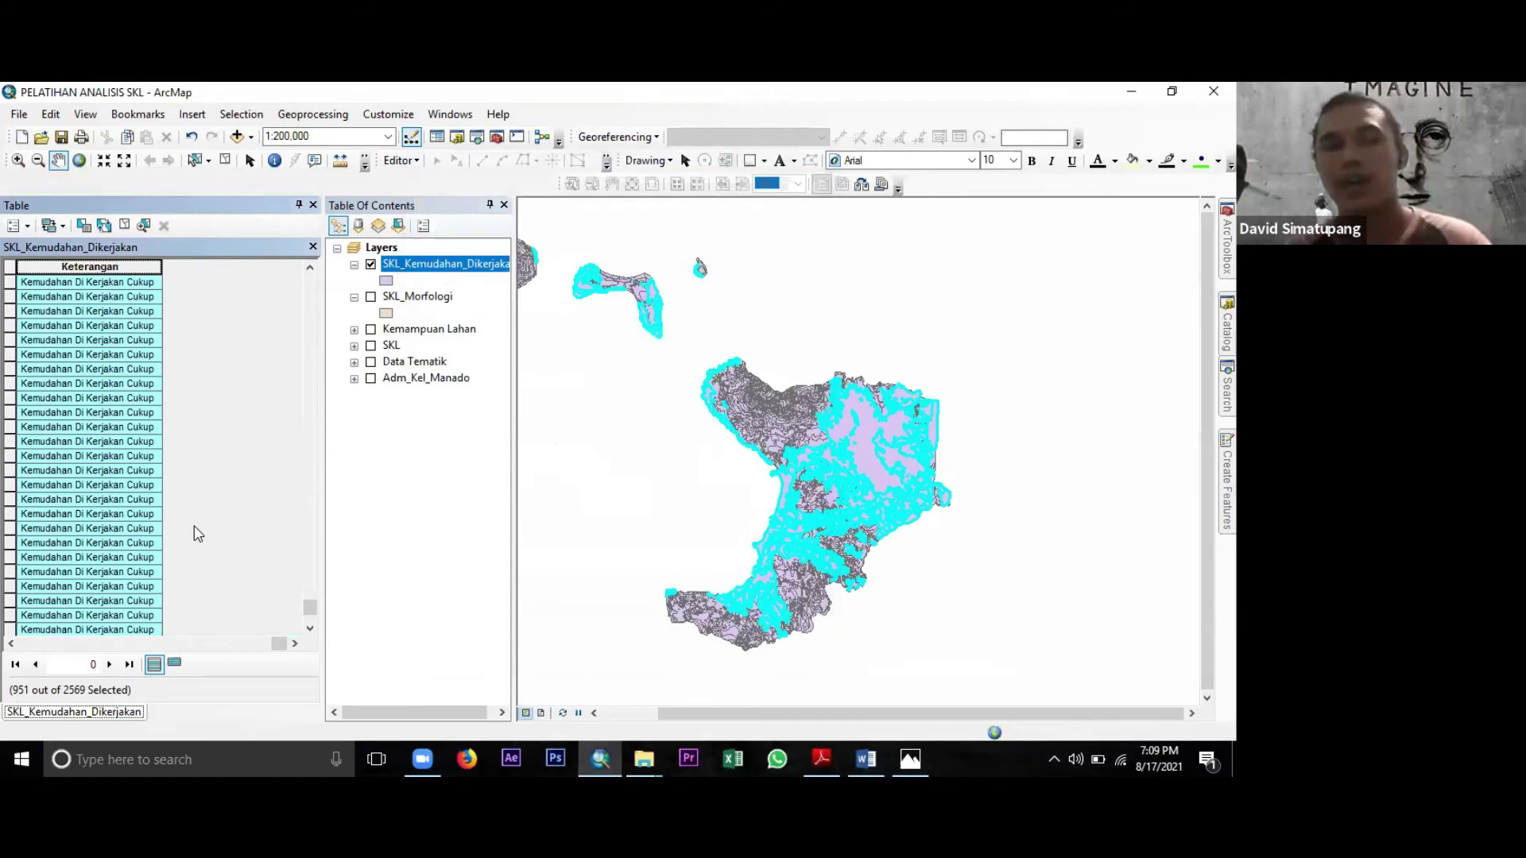
Add a new field named Hasil_KeDi with type Double to the SKL_Kemudahan_Dikerjakan attribute table.
{"action": "left_click", "coordinate": [28, 229]}
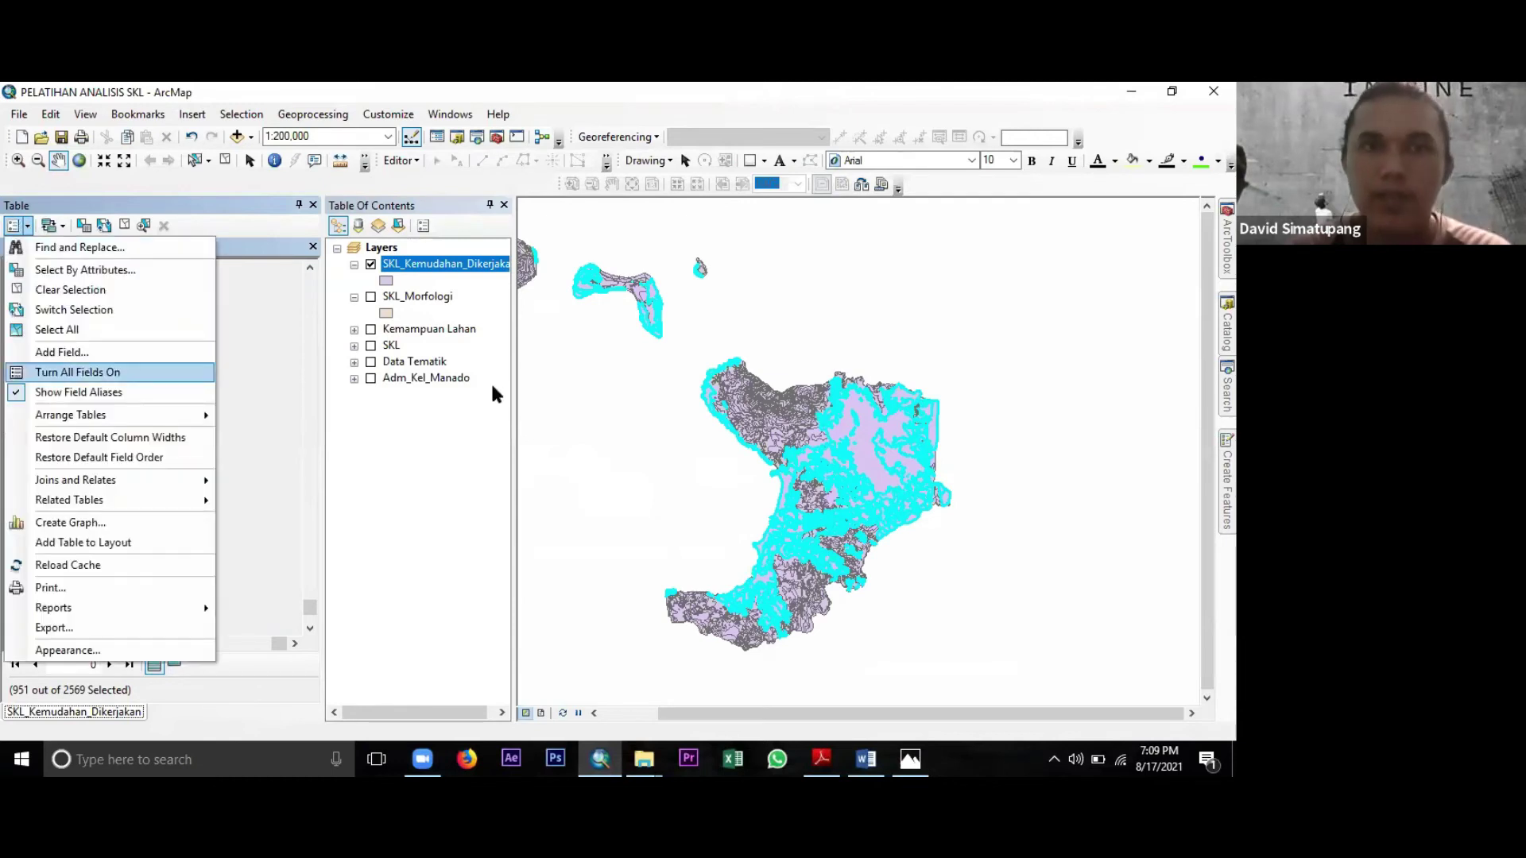
{"action": "left_click", "coordinate": [87, 352]}
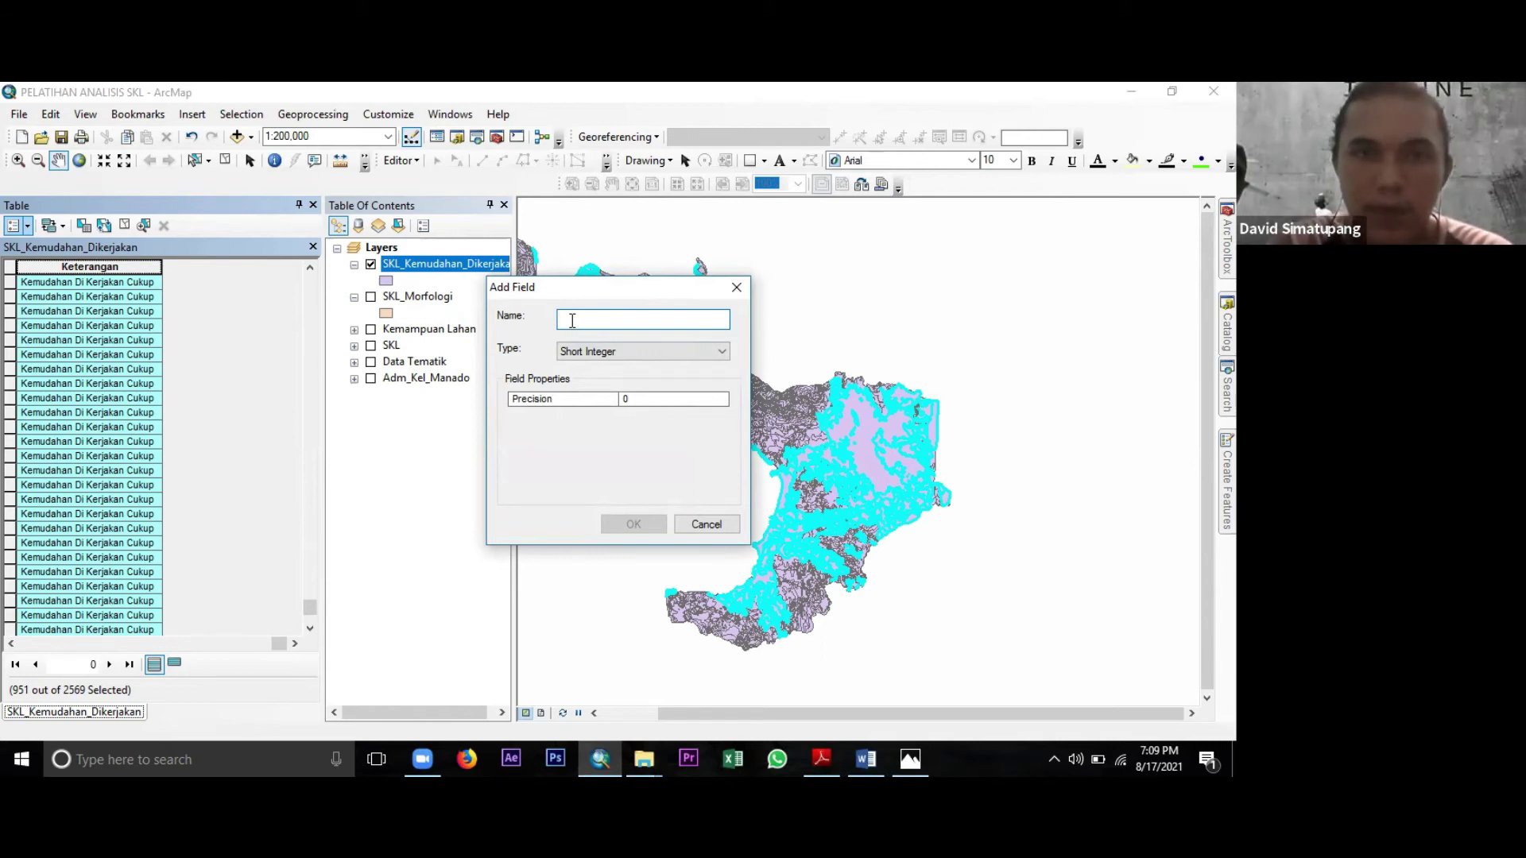
{"action": "type", "text": "Hasil_Ke"}
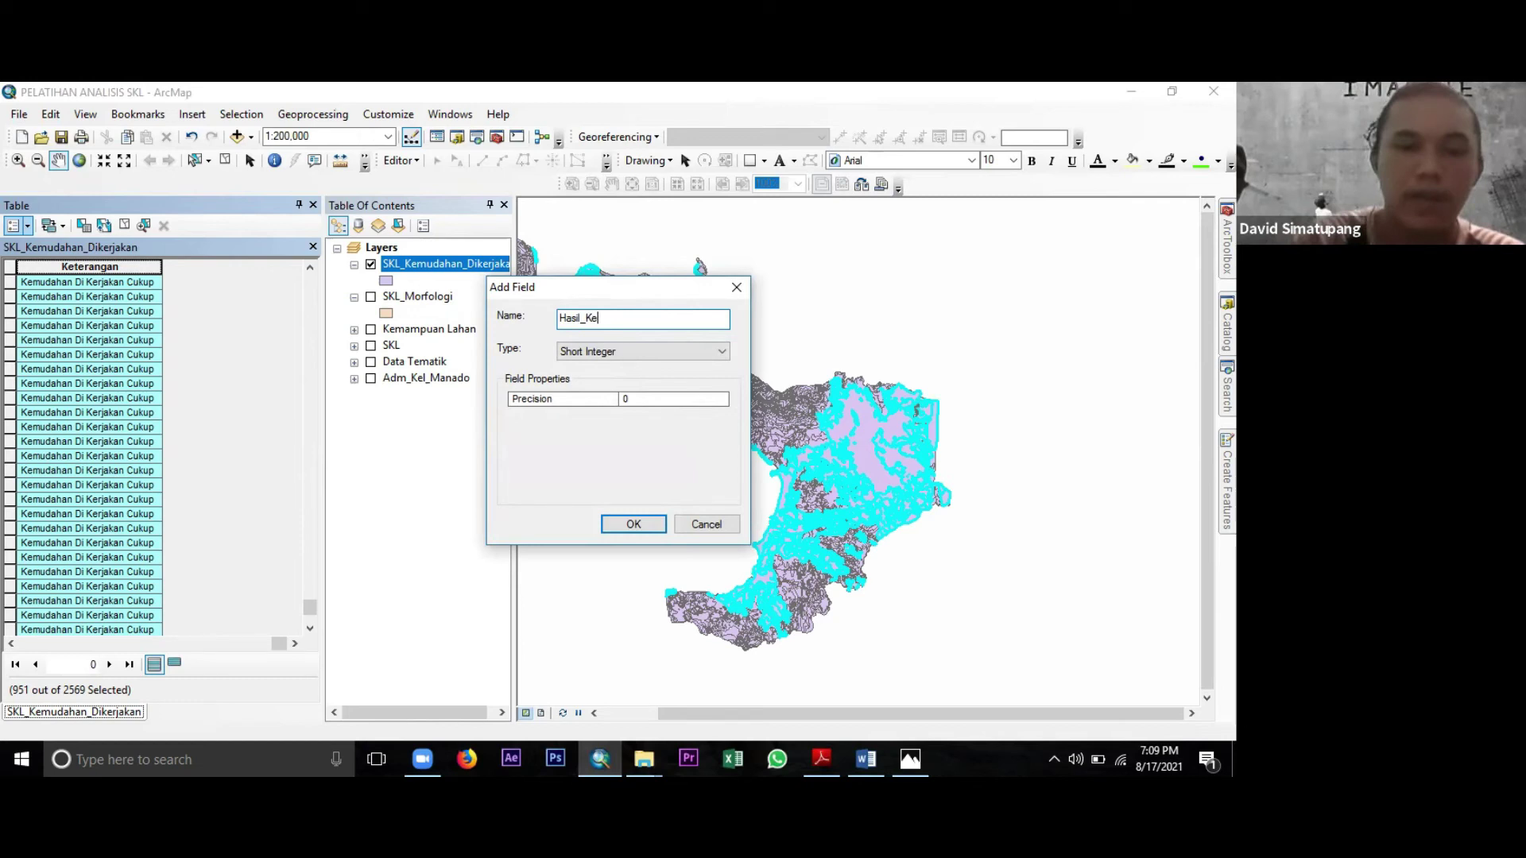
{"action": "type", "text": "Di"}
{"action": "left_click", "coordinate": [616, 352]}
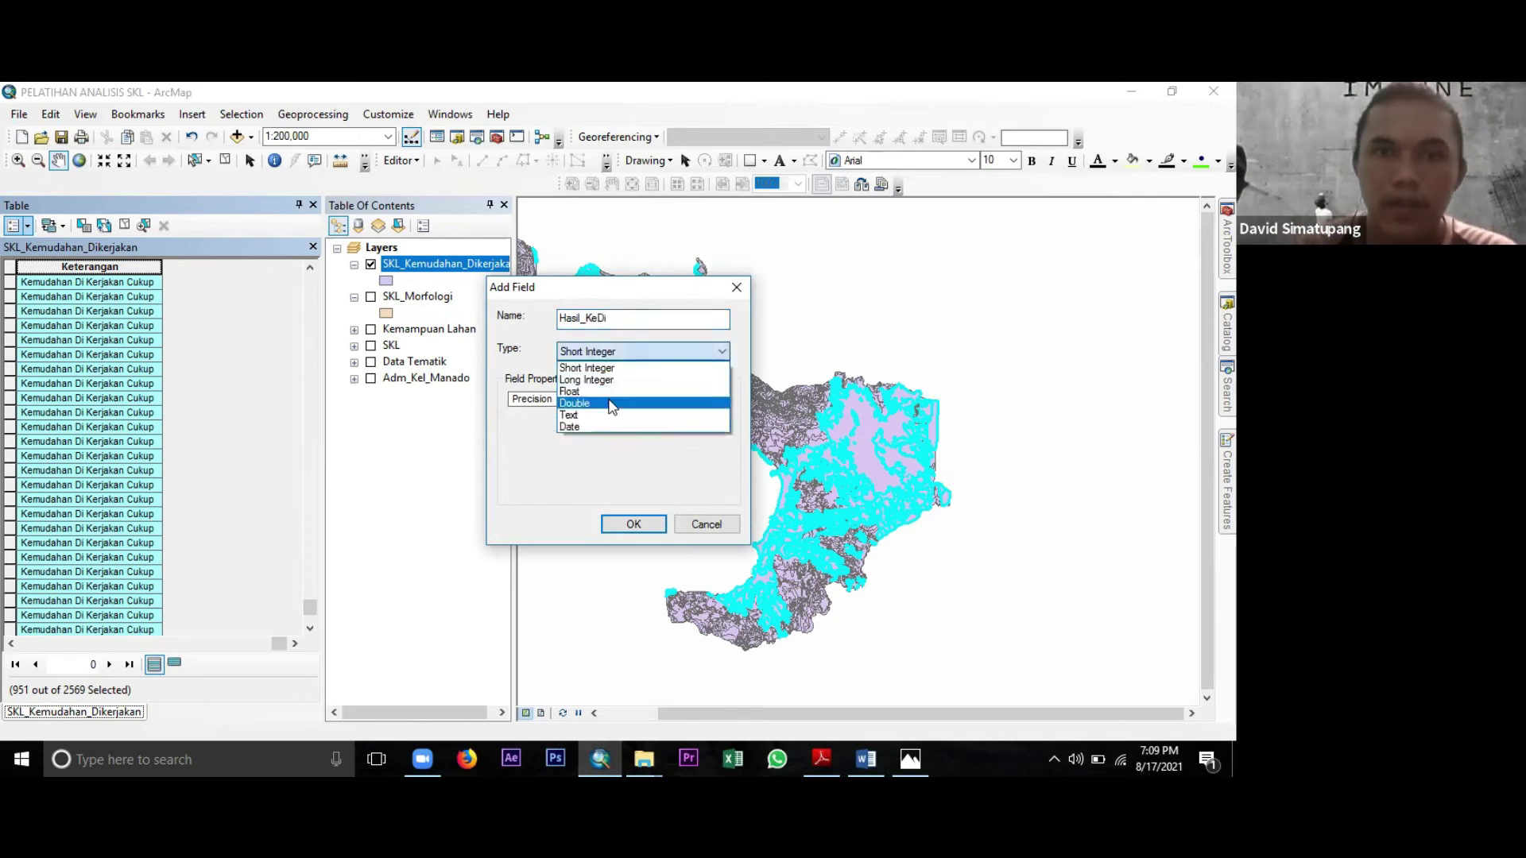
{"action": "left_click", "coordinate": [640, 406]}
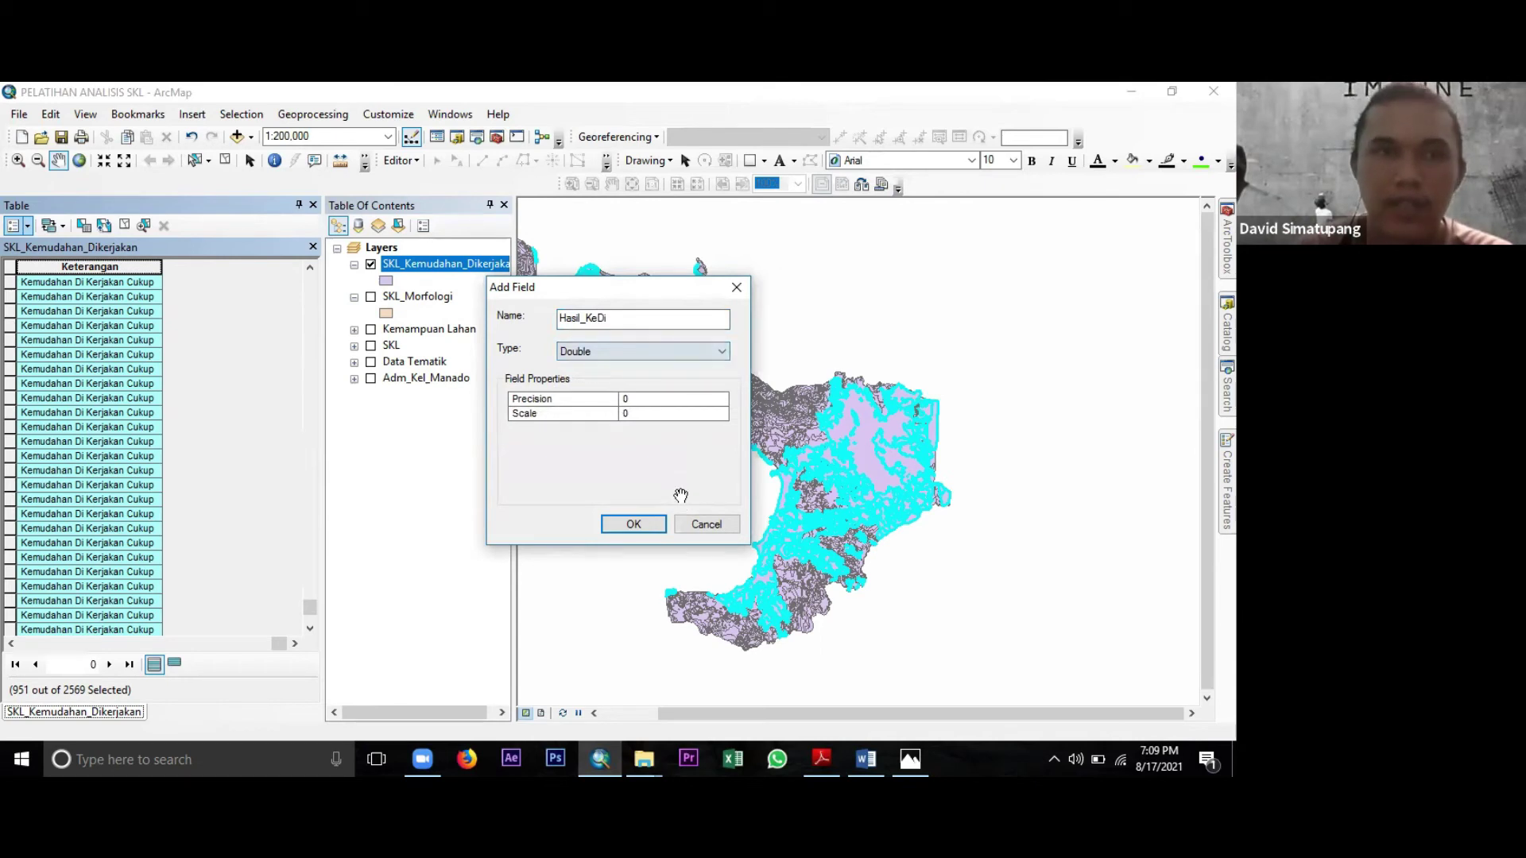
{"action": "key", "text": "Return"}
{"action": "key", "text": "Return"}
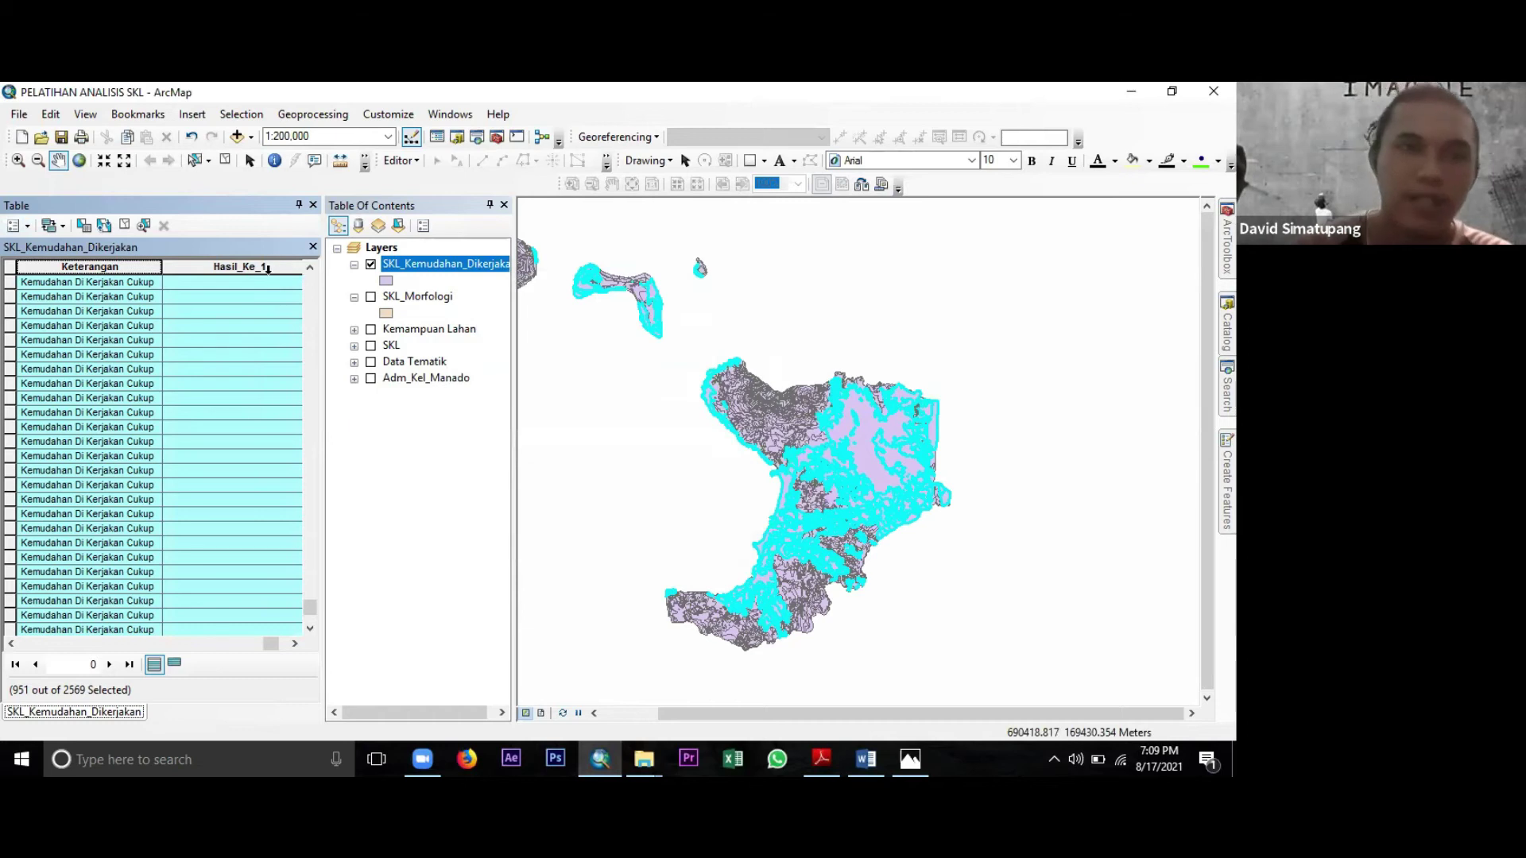
Select the single "Kemudahan Di Kerjakan Kurang" record, check its score in the Word scoring table, and calculate Hasil_Ke_1 as 2.
{"action": "left_click", "coordinate": [271, 270]}
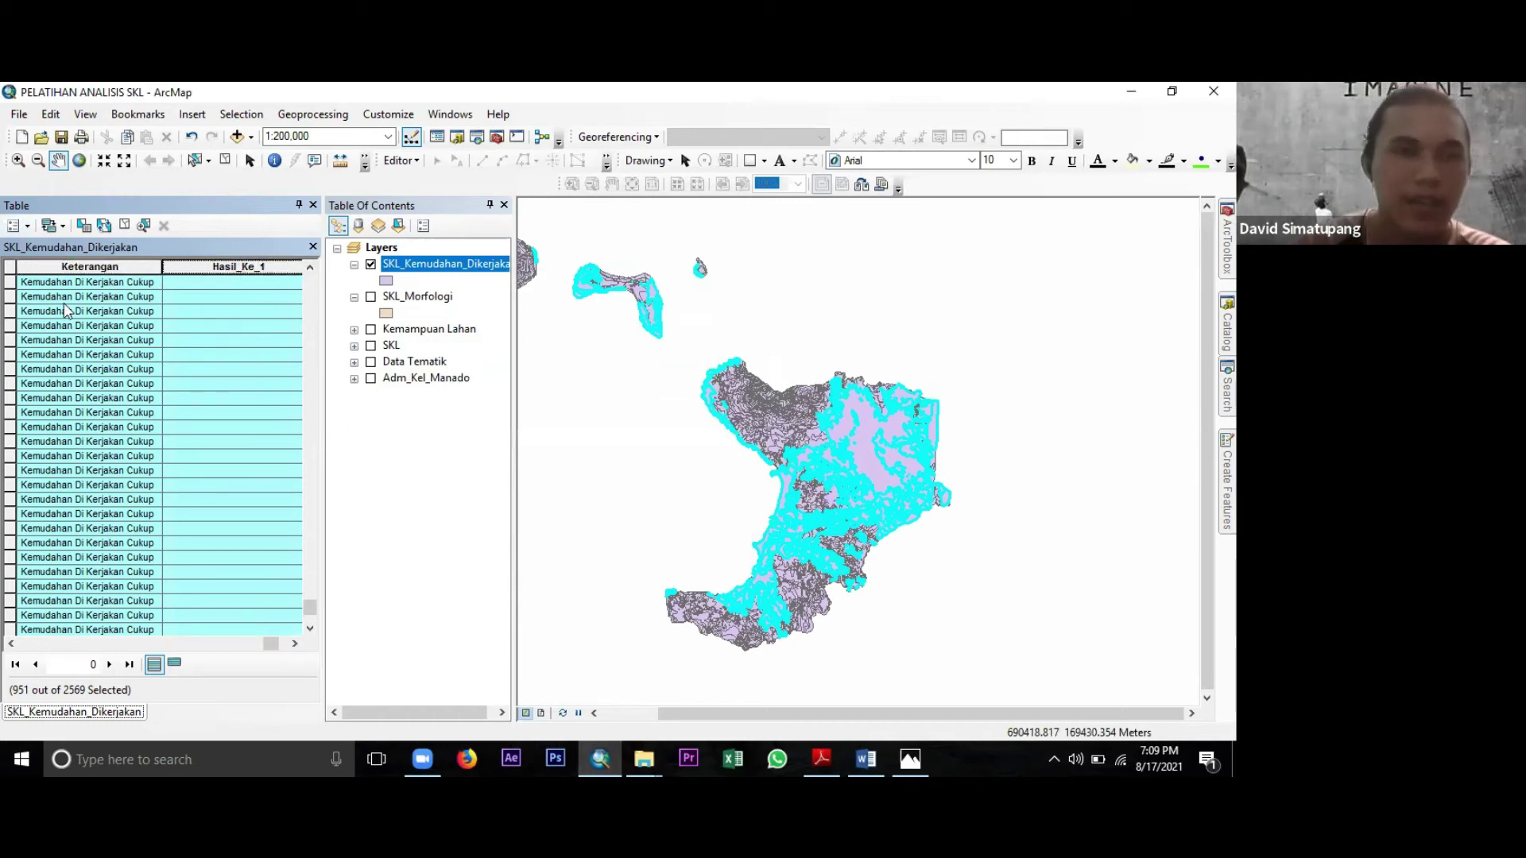
{"action": "left_click_drag", "start_coordinate": [310, 607], "coordinate": [309, 278]}
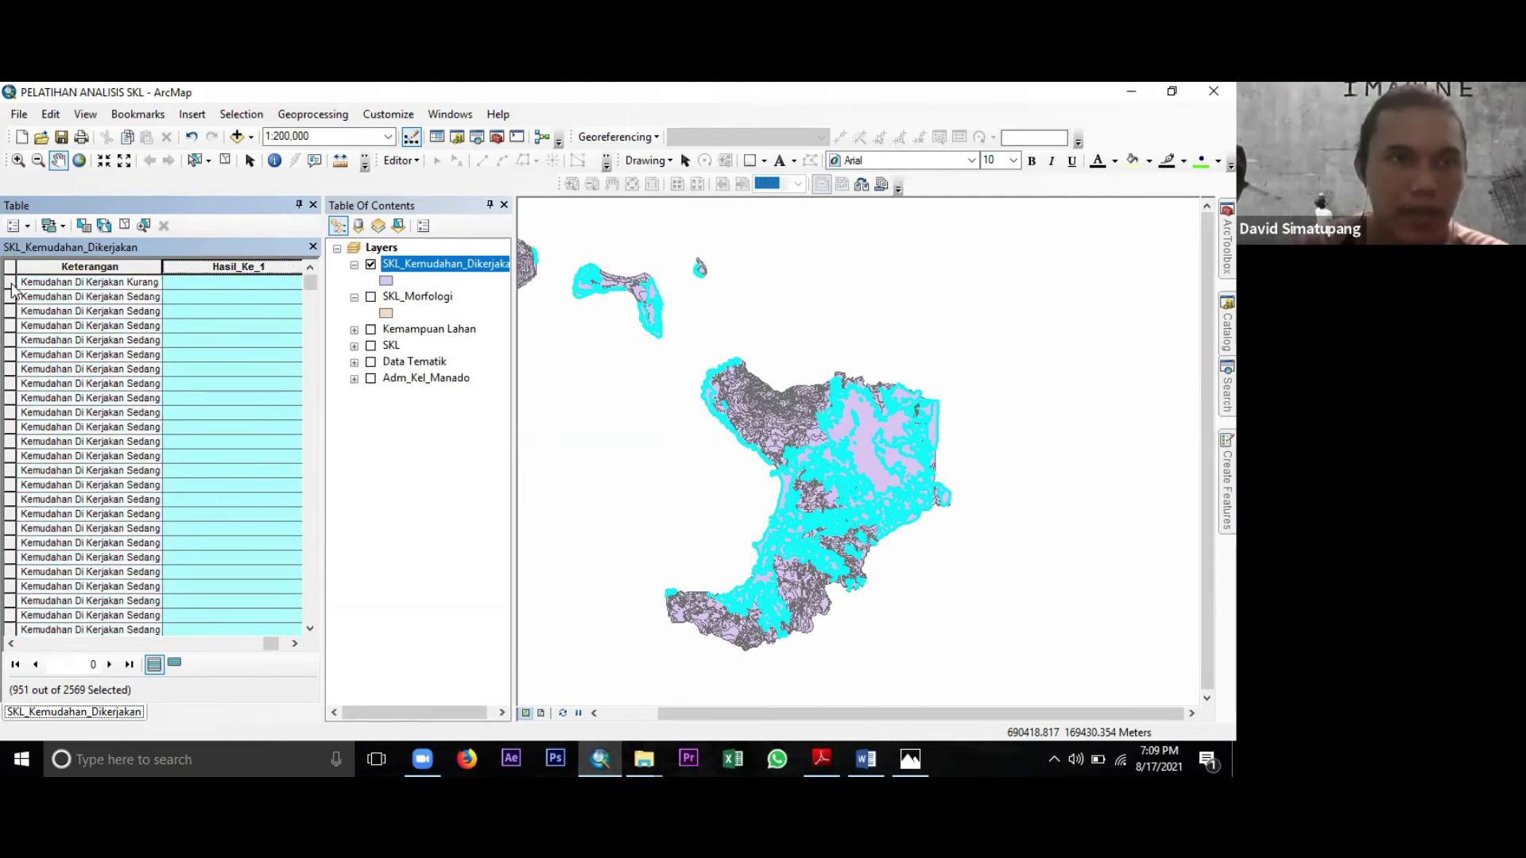
{"action": "left_click", "coordinate": [10, 283]}
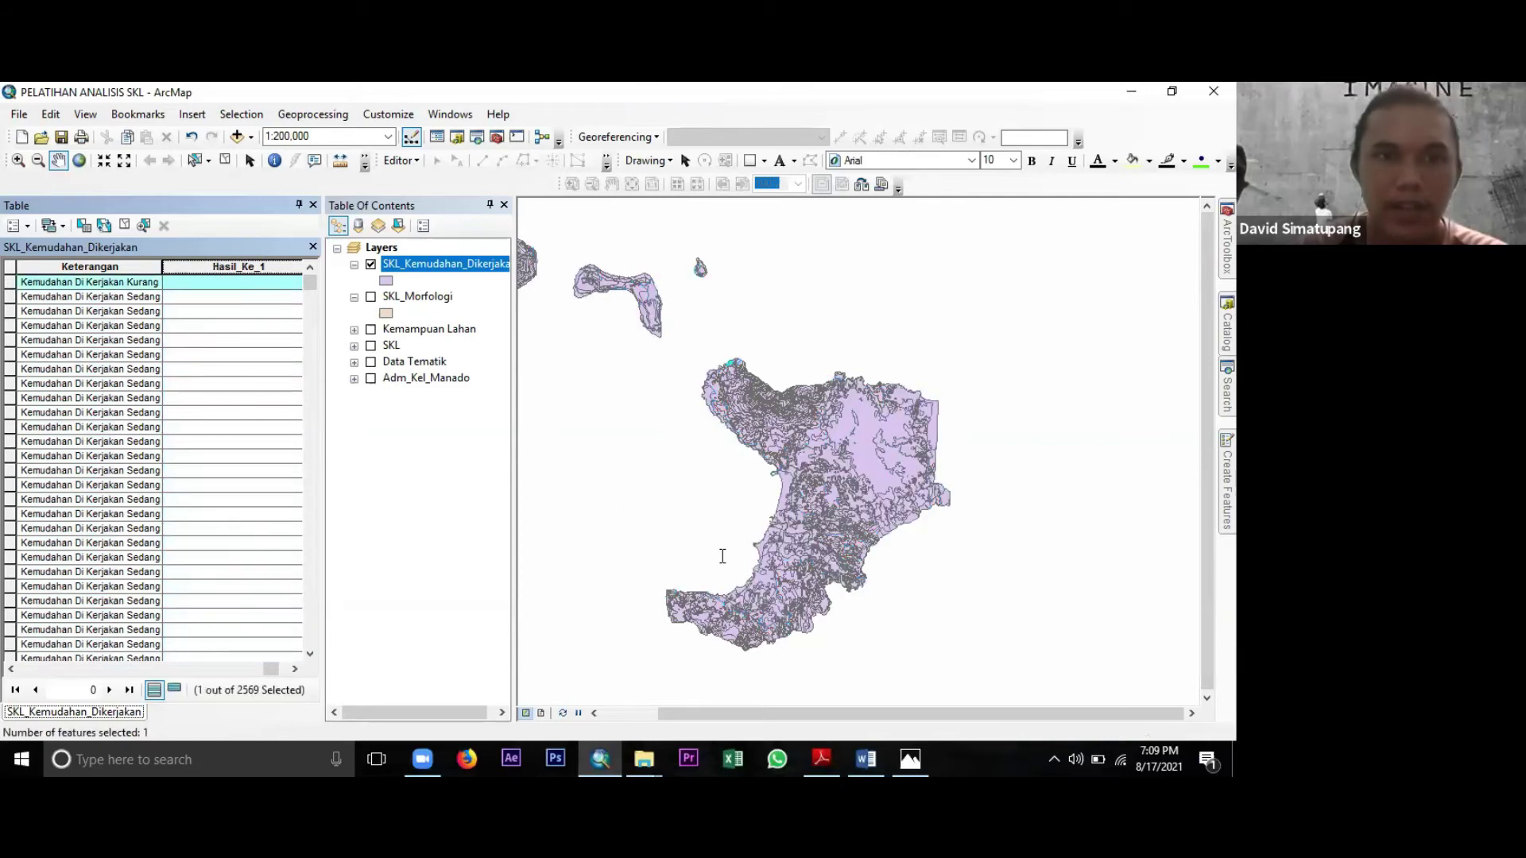
{"action": "right_click", "coordinate": [221, 268]}
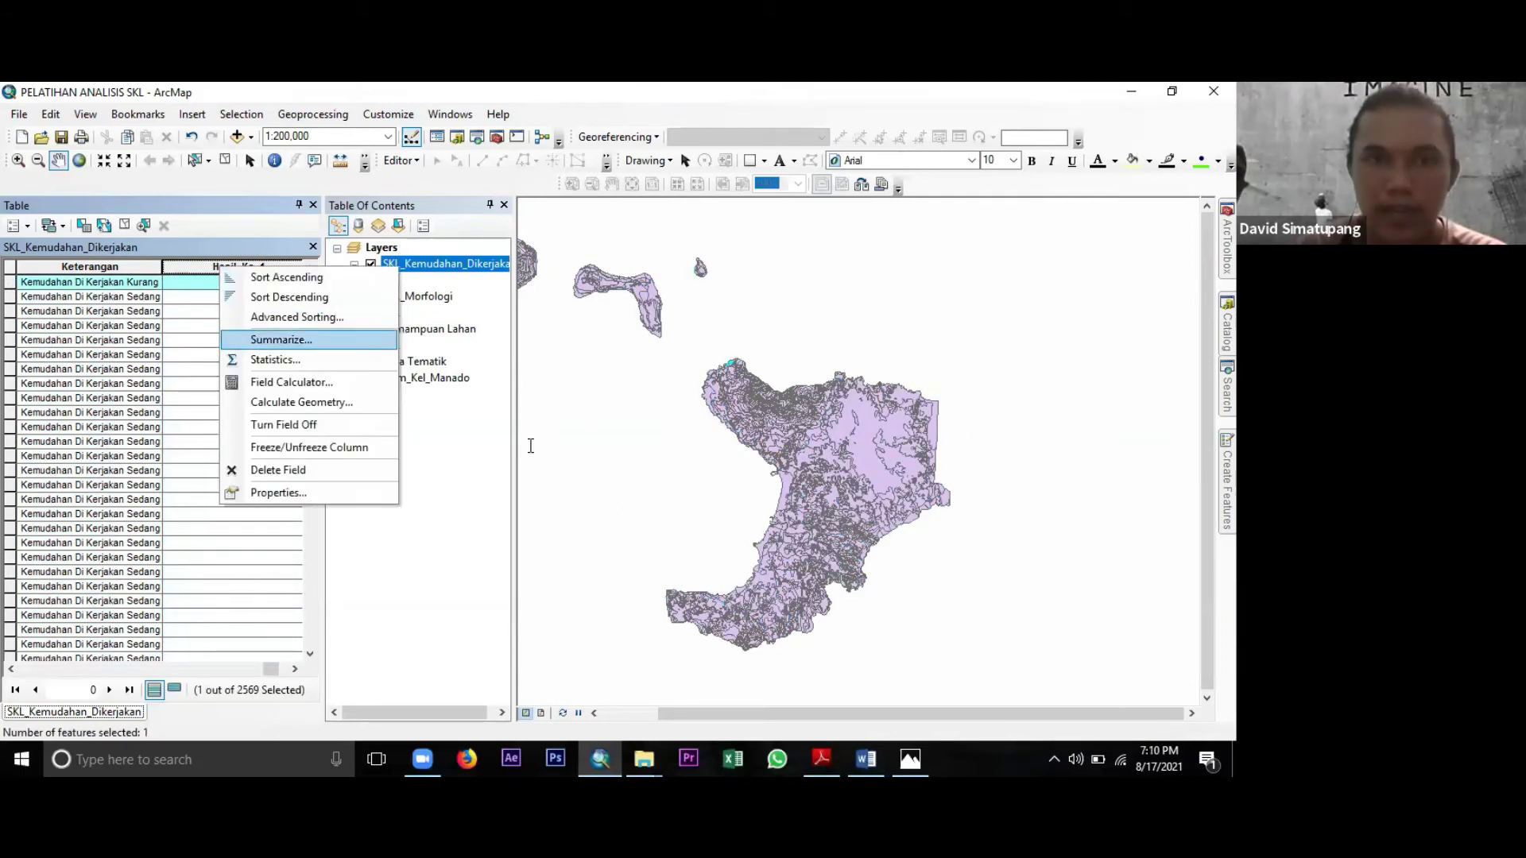
{"action": "left_click", "coordinate": [291, 382]}
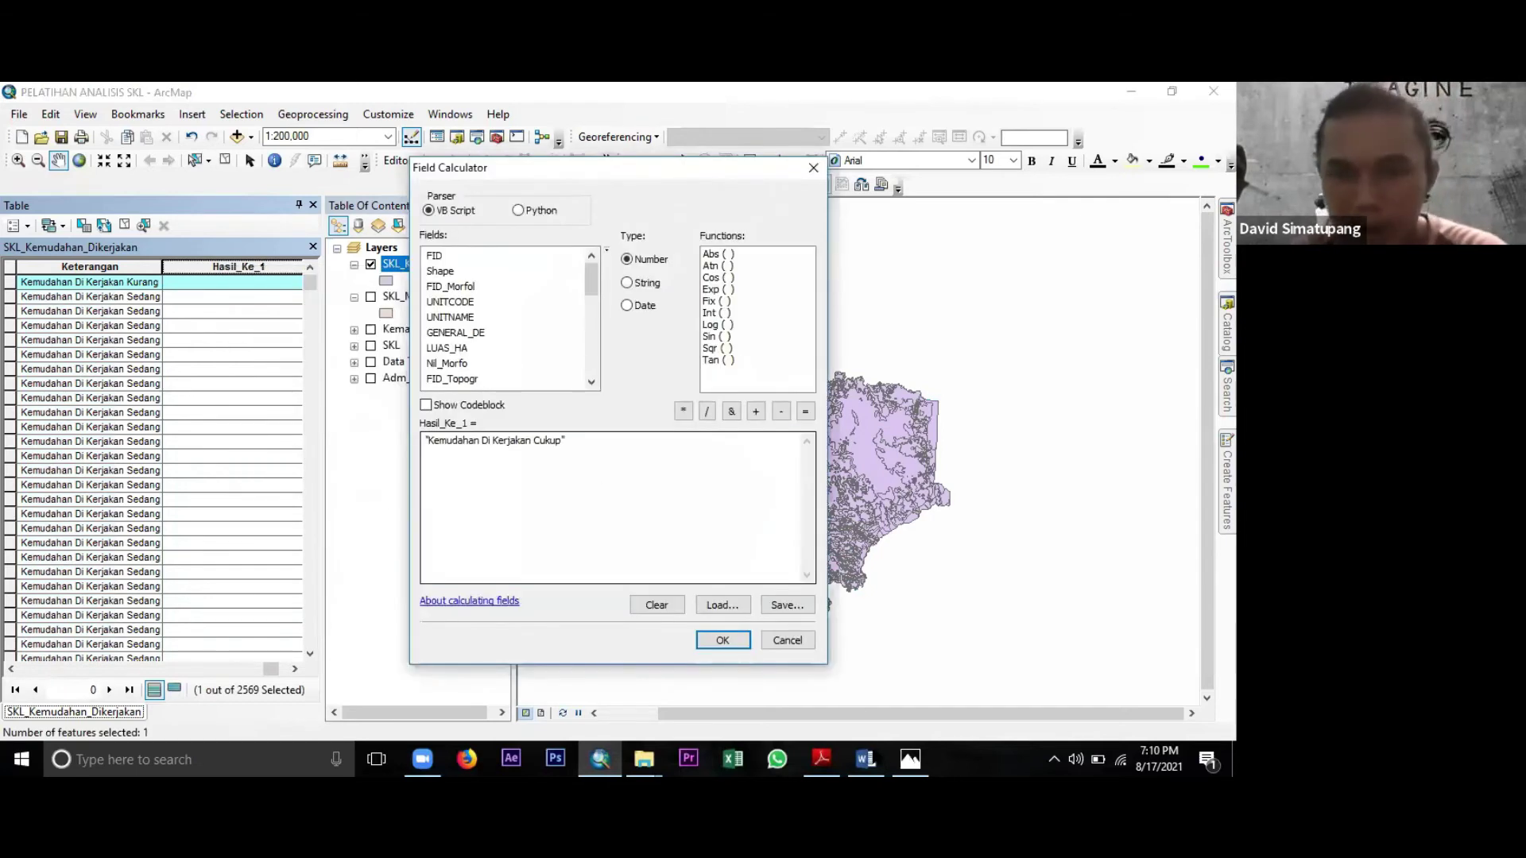
{"action": "key", "text": "ctrl+a"}
{"action": "type", "text": "\""}
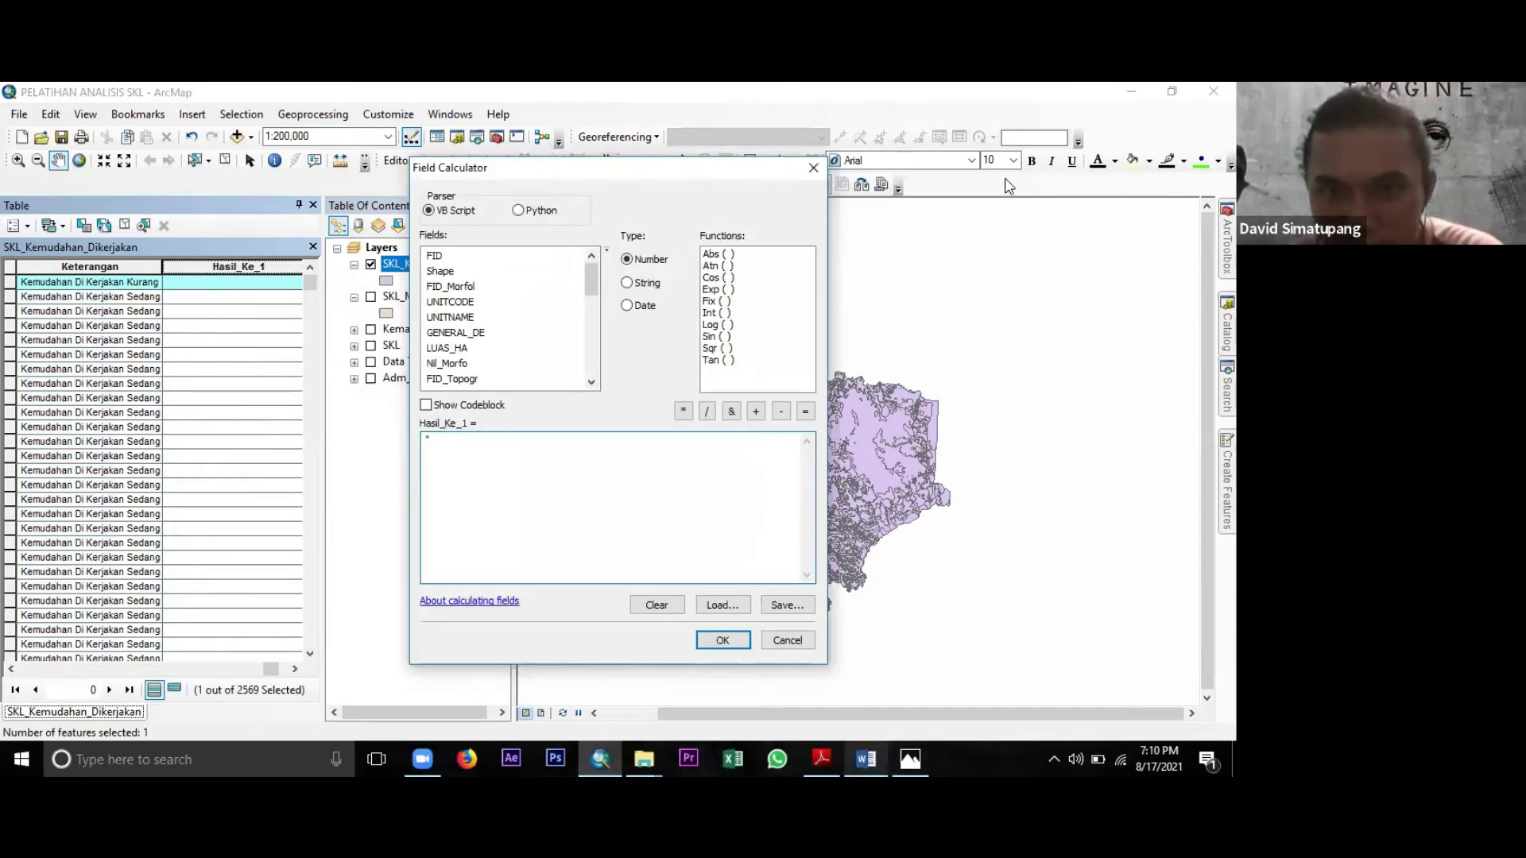
{"action": "key", "text": "alt+Tab"}
{"action": "left_click", "coordinate": [600, 759]}
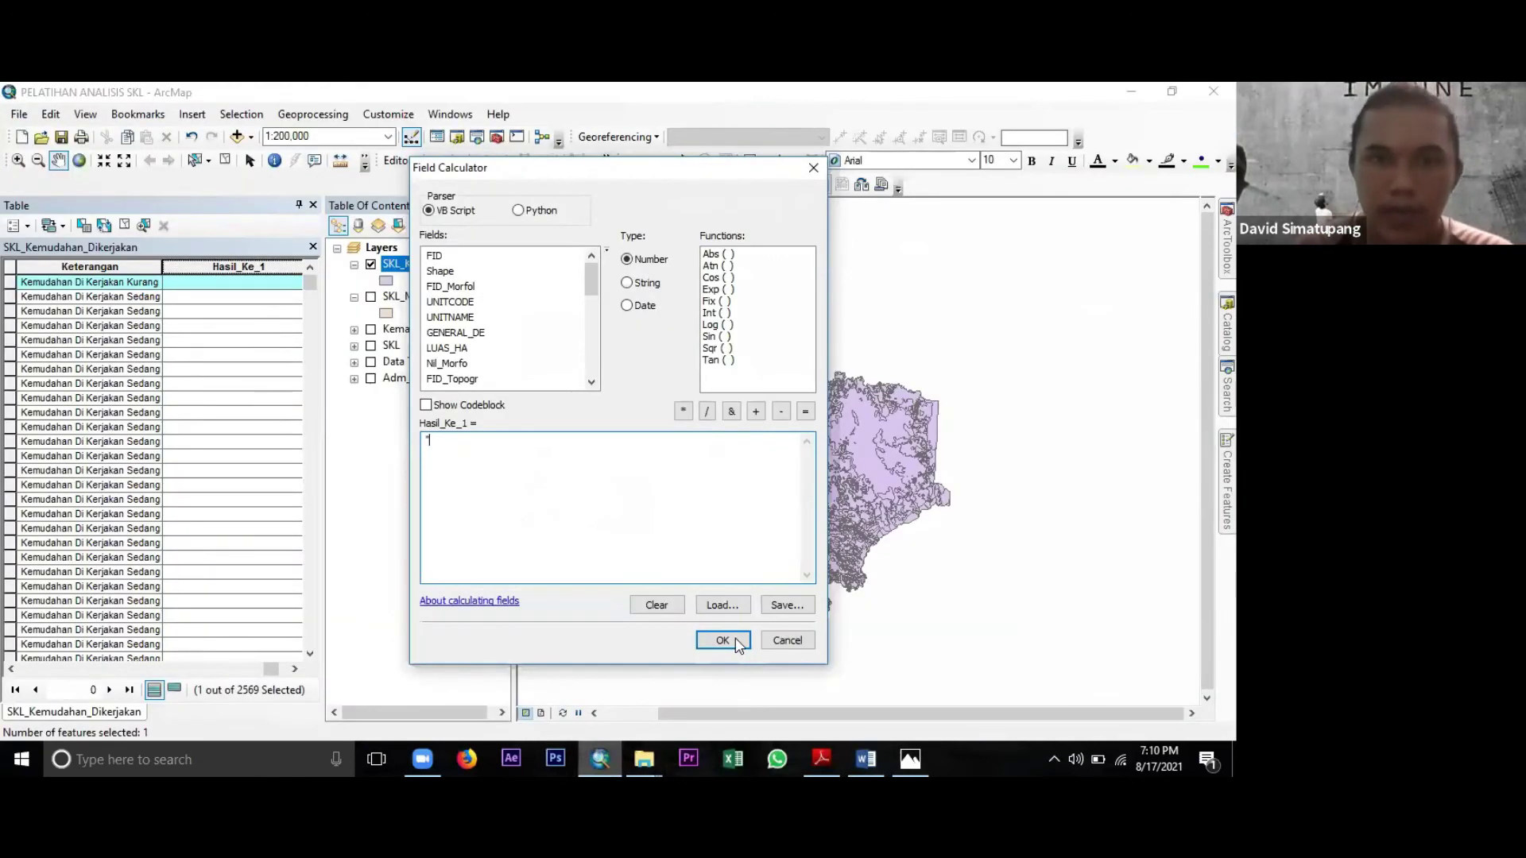
{"action": "left_click", "coordinate": [724, 639]}
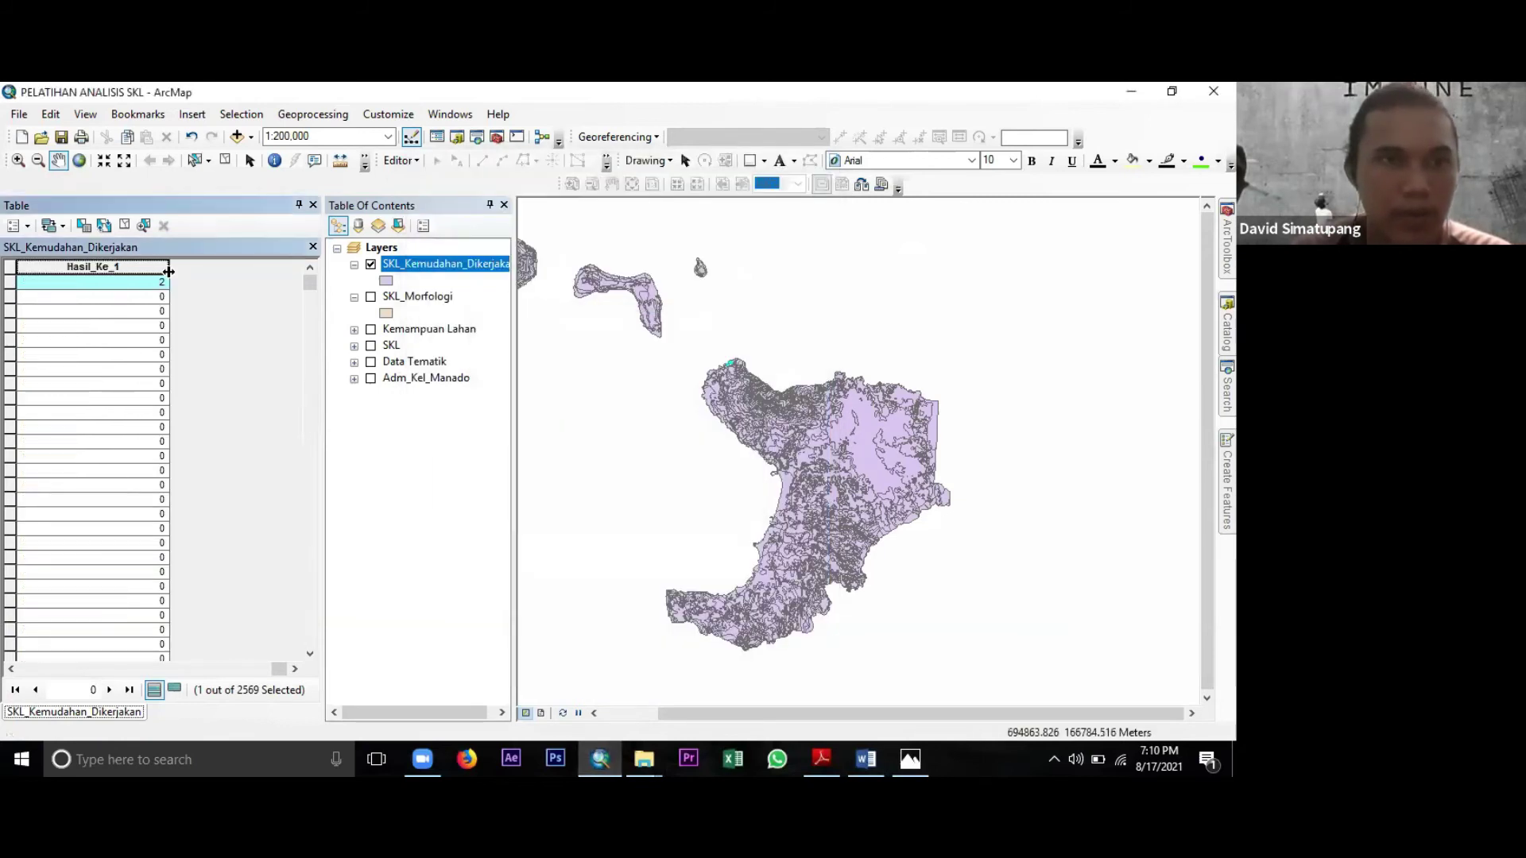
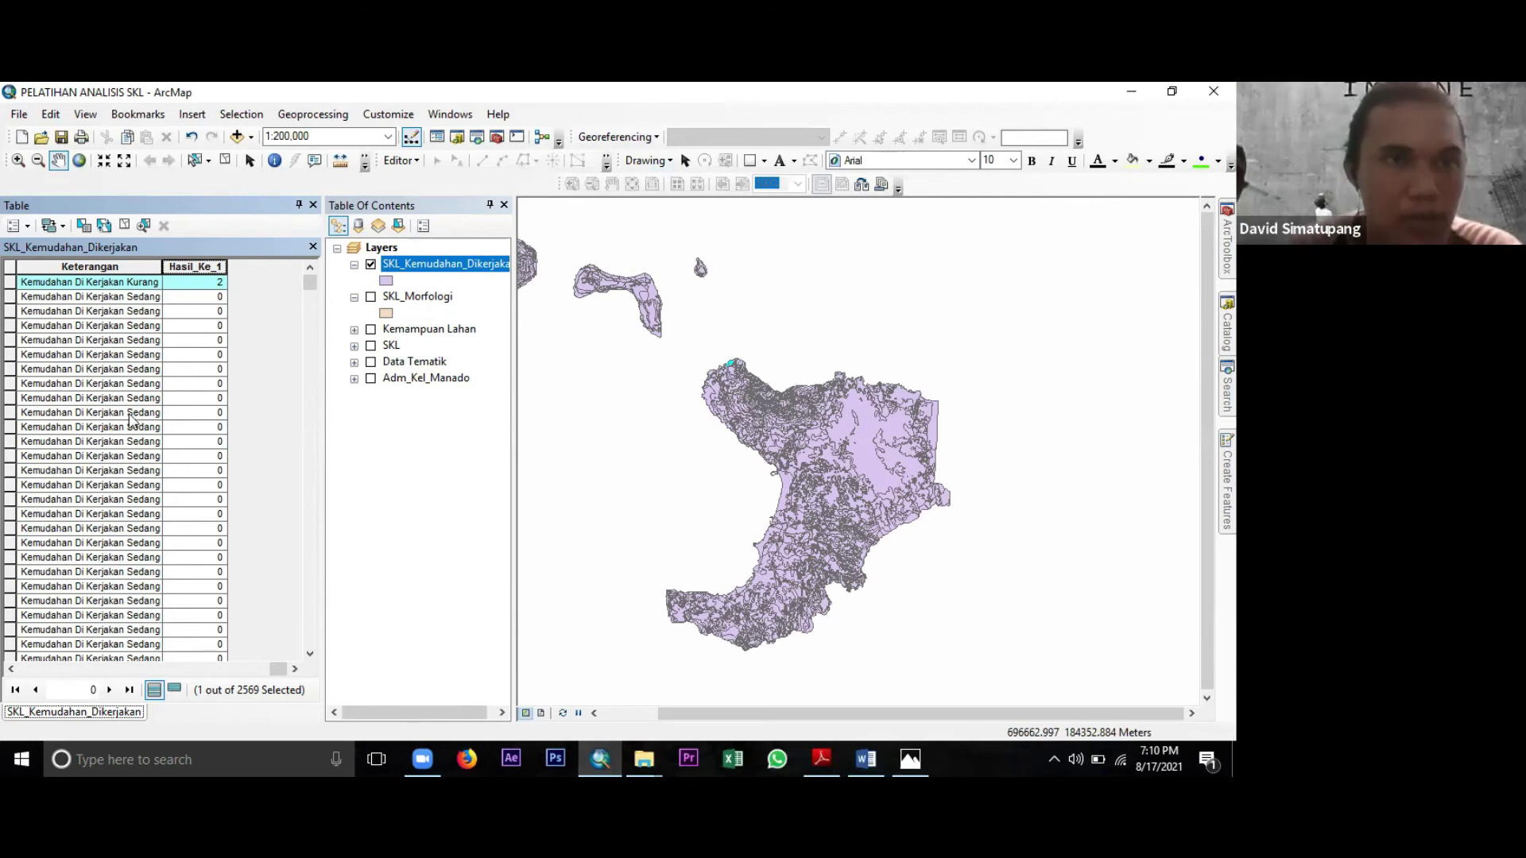
Select all records from the first through the last "Kemudahan Di Kerjakan Sedang" row.
{"action": "left_click", "coordinate": [11, 297]}
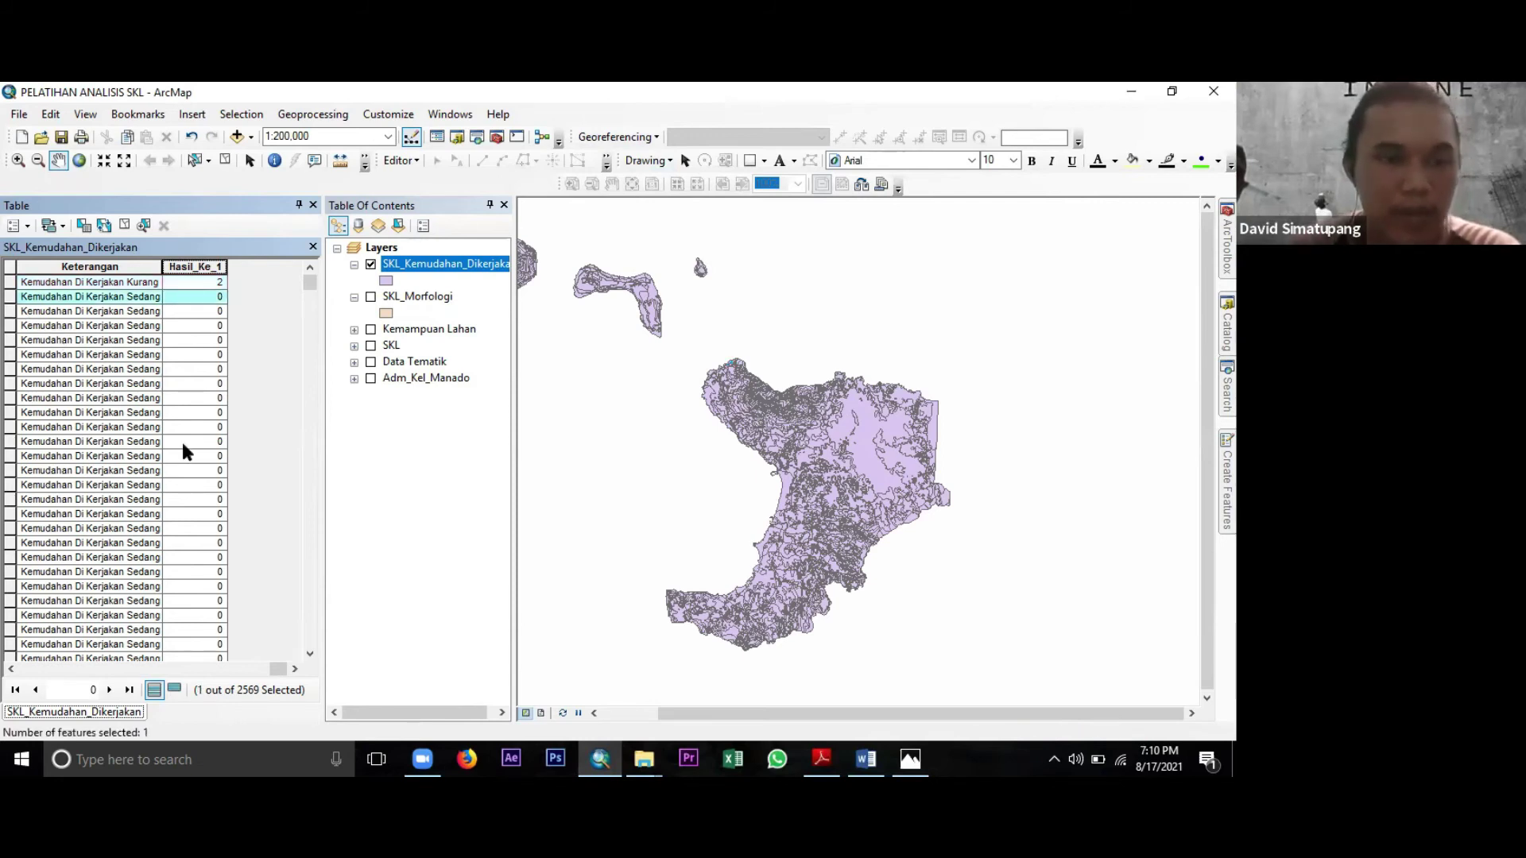
{"action": "scroll", "coordinate": [183, 445], "scroll_direction": "down", "scroll_amount": 1}
{"action": "scroll", "coordinate": [182, 444], "scroll_direction": "up", "scroll_amount": 1}
{"action": "scroll", "coordinate": [183, 444], "scroll_direction": "down", "scroll_amount": 1}
{"action": "scroll", "coordinate": [182, 461], "scroll_direction": "down", "scroll_amount": 10}
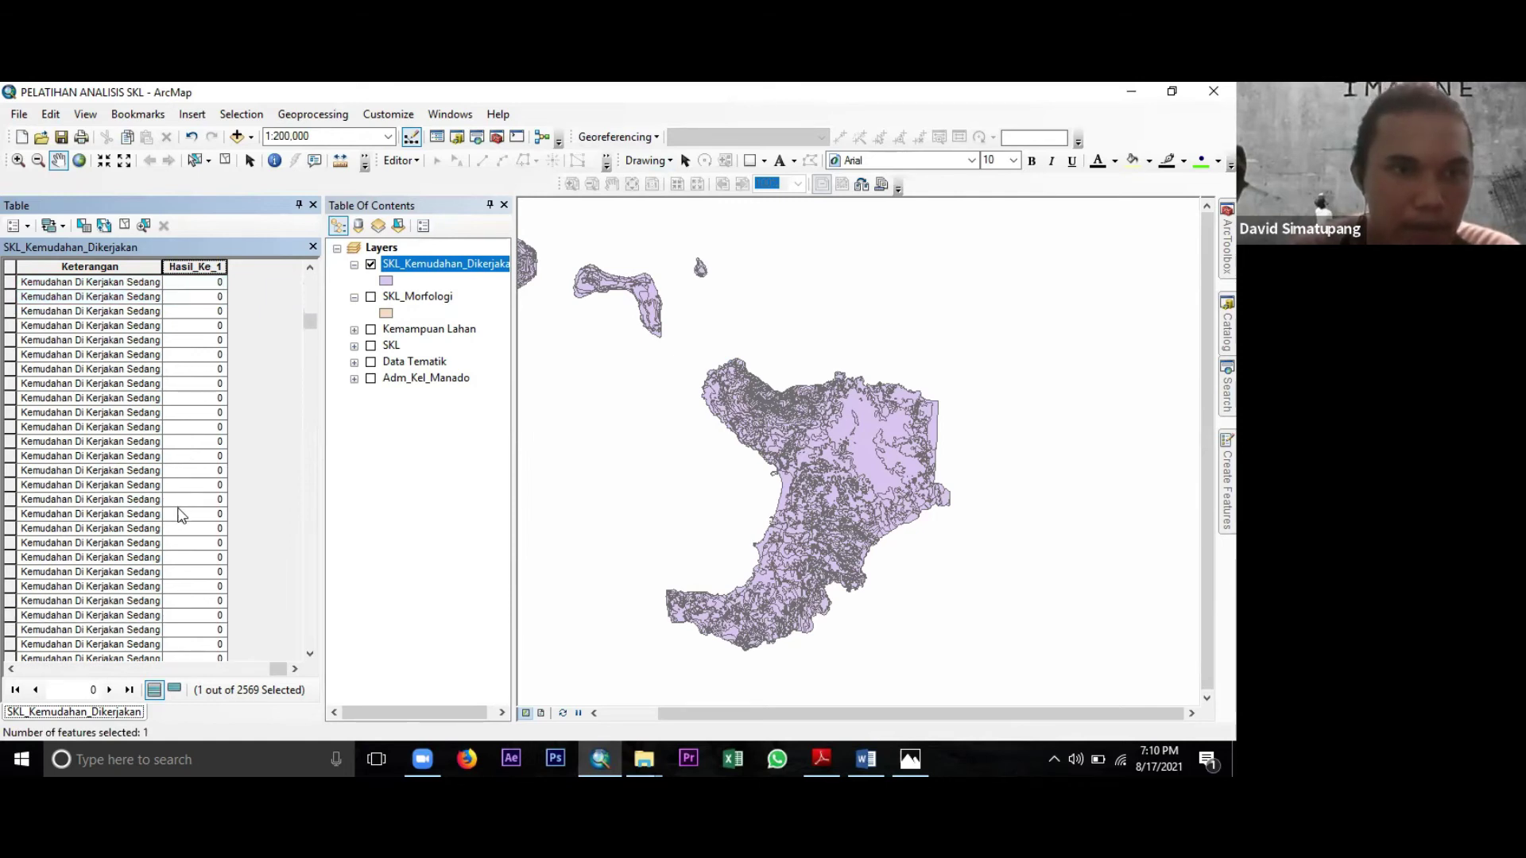
{"action": "scroll", "coordinate": [189, 533], "scroll_direction": "down", "scroll_amount": 5}
{"action": "scroll", "coordinate": [189, 531], "scroll_direction": "down", "scroll_amount": 2}
{"action": "scroll", "coordinate": [184, 526], "scroll_direction": "down", "scroll_amount": 5}
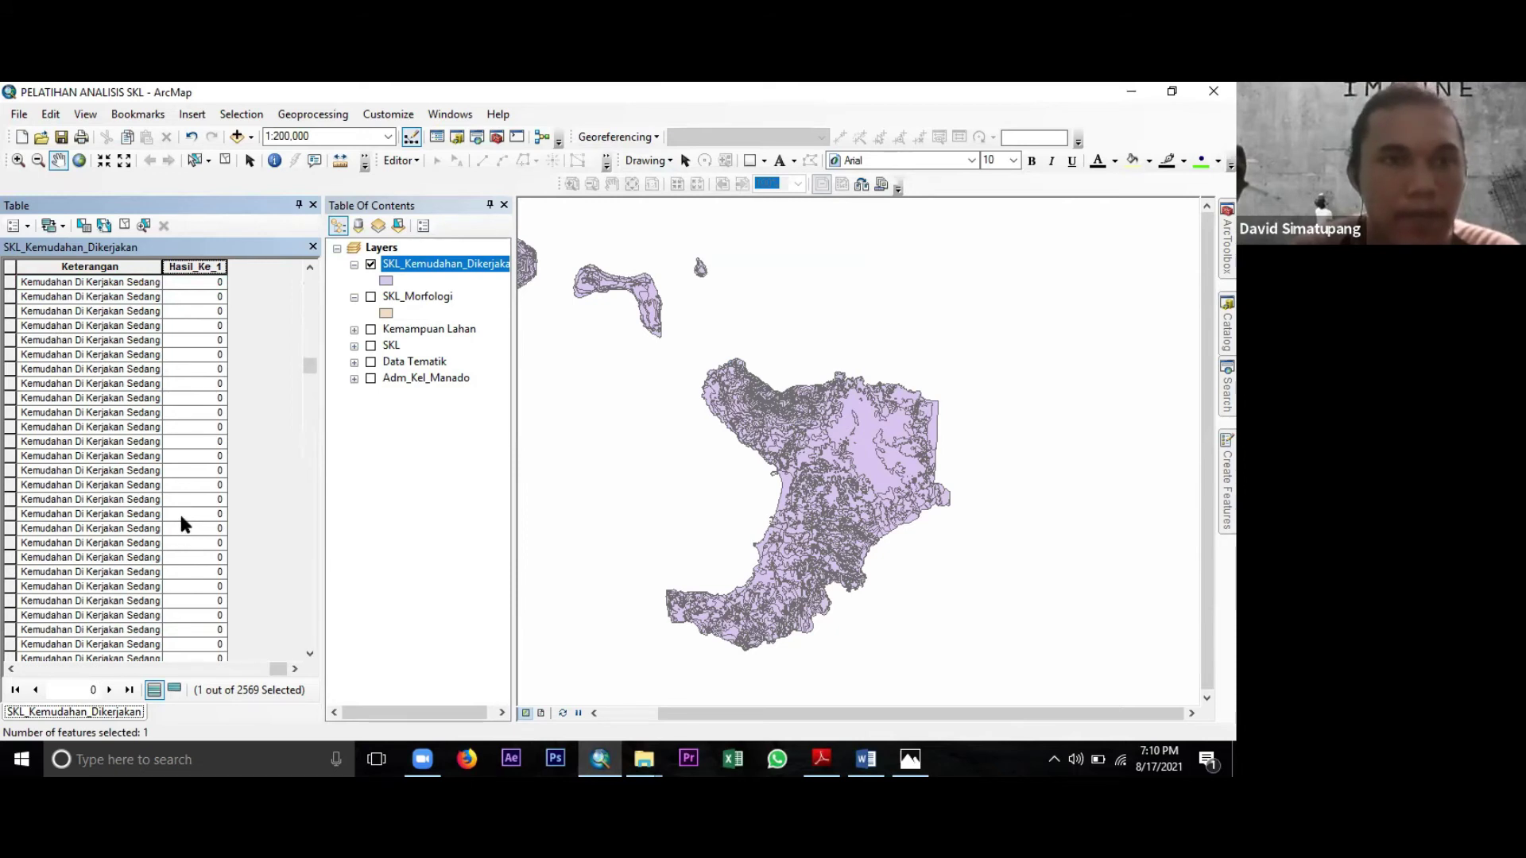
{"action": "scroll", "coordinate": [186, 534], "scroll_direction": "down", "scroll_amount": 2}
{"action": "scroll", "coordinate": [189, 529], "scroll_direction": "down", "scroll_amount": 5}
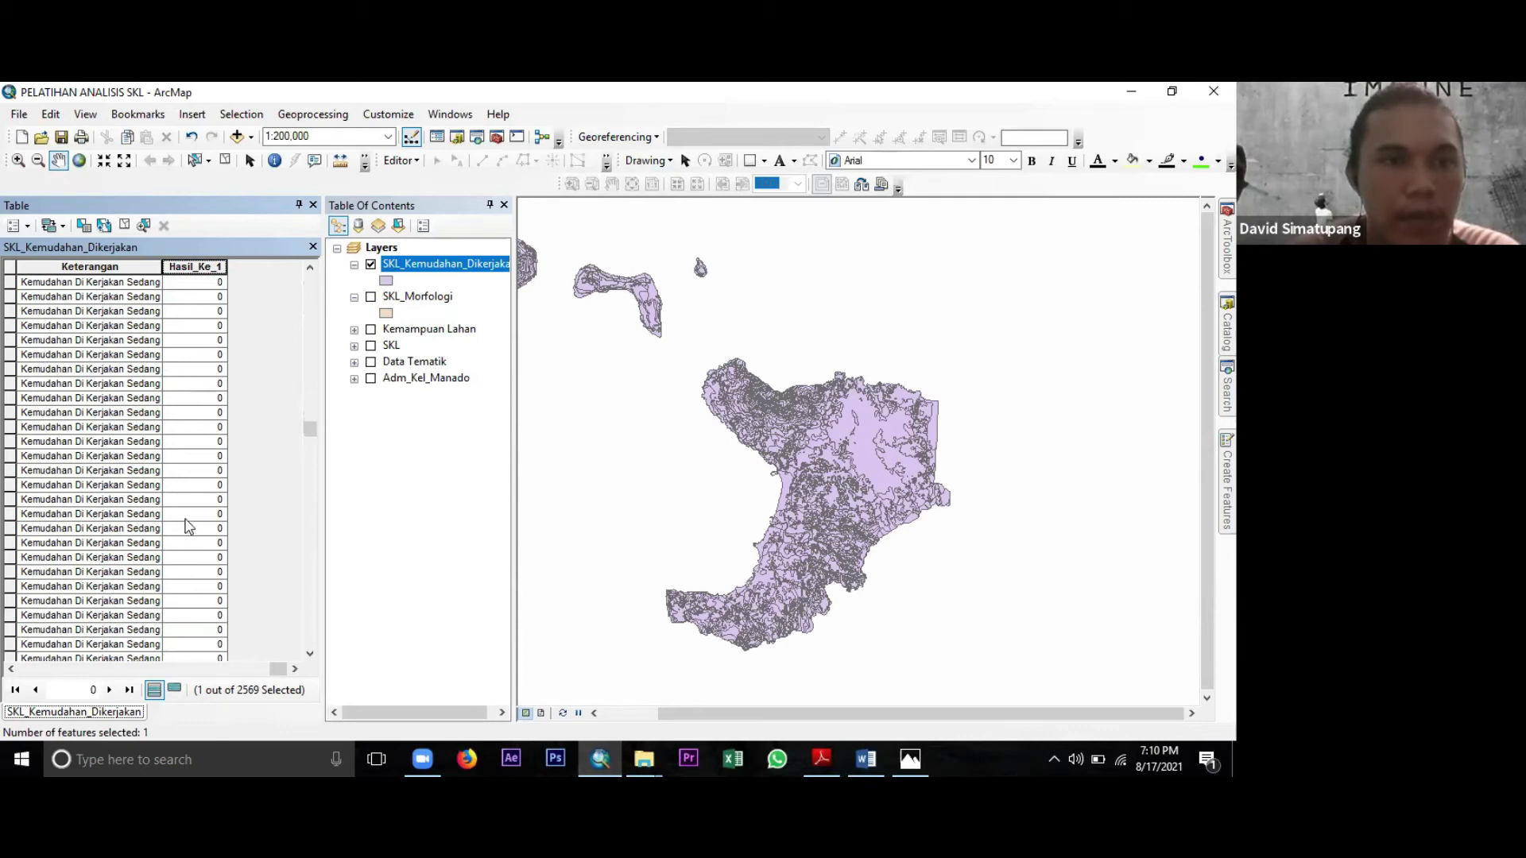
{"action": "scroll", "coordinate": [187, 528], "scroll_direction": "down", "scroll_amount": 1}
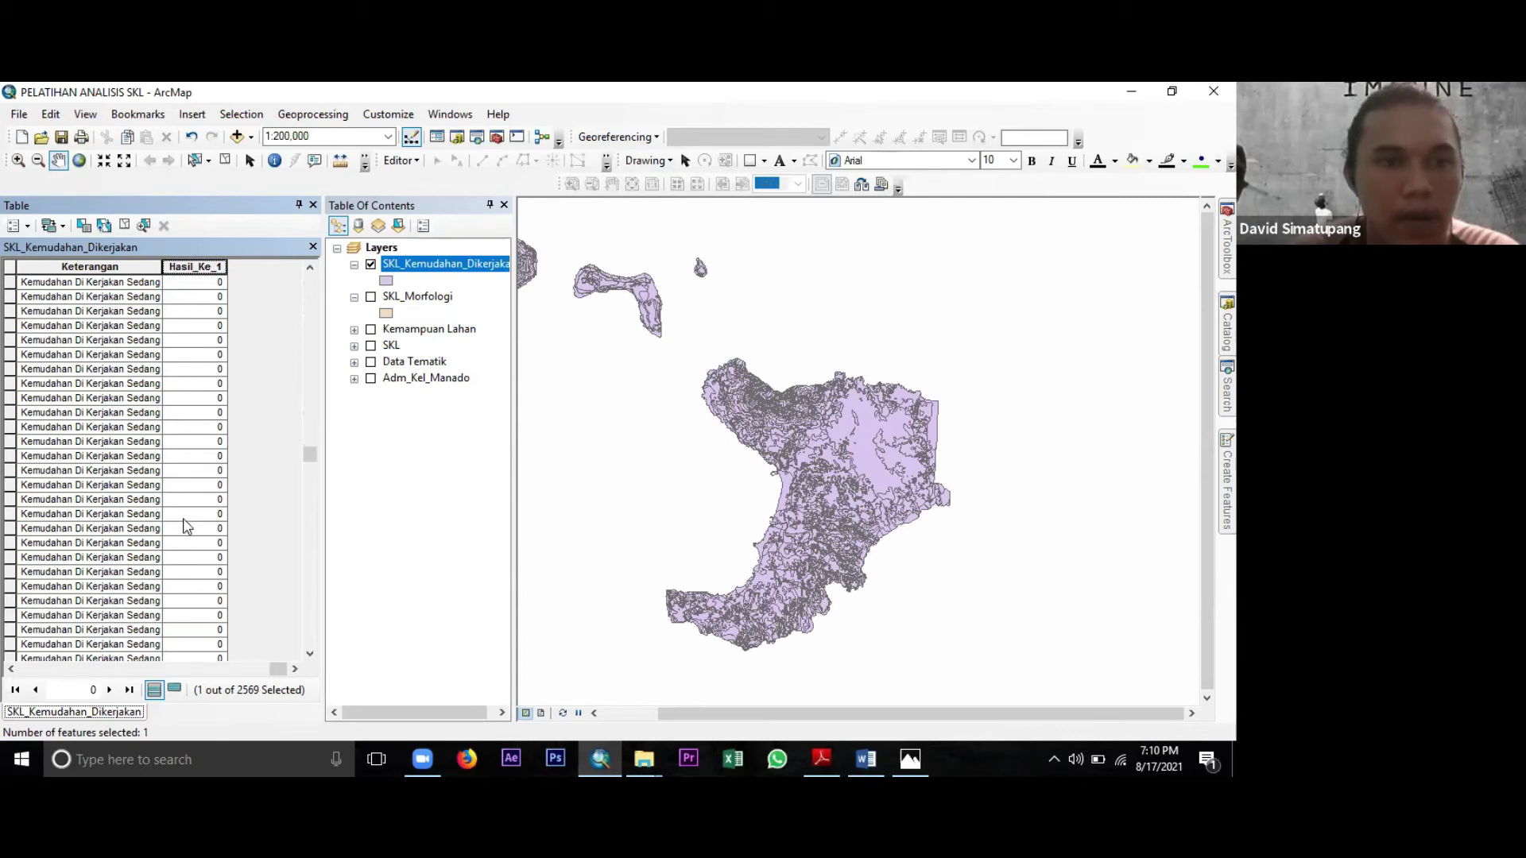
{"action": "scroll", "coordinate": [188, 533], "scroll_direction": "down", "scroll_amount": 2}
{"action": "scroll", "coordinate": [182, 540], "scroll_direction": "down", "scroll_amount": 3}
{"action": "scroll", "coordinate": [180, 542], "scroll_direction": "down", "scroll_amount": 3}
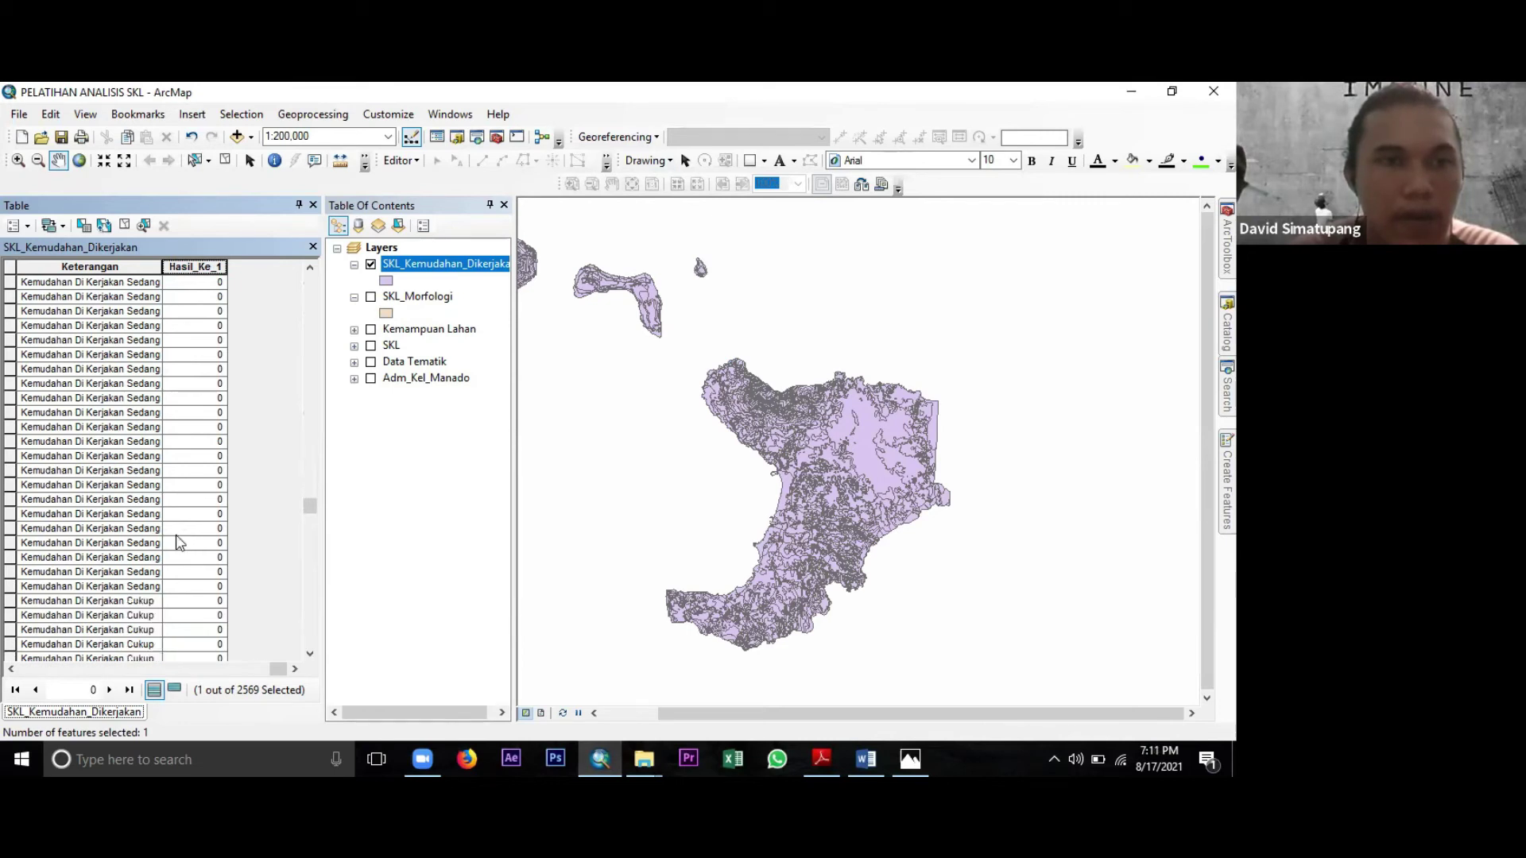
{"action": "left_click", "coordinate": [10, 371], "text": "shift"}
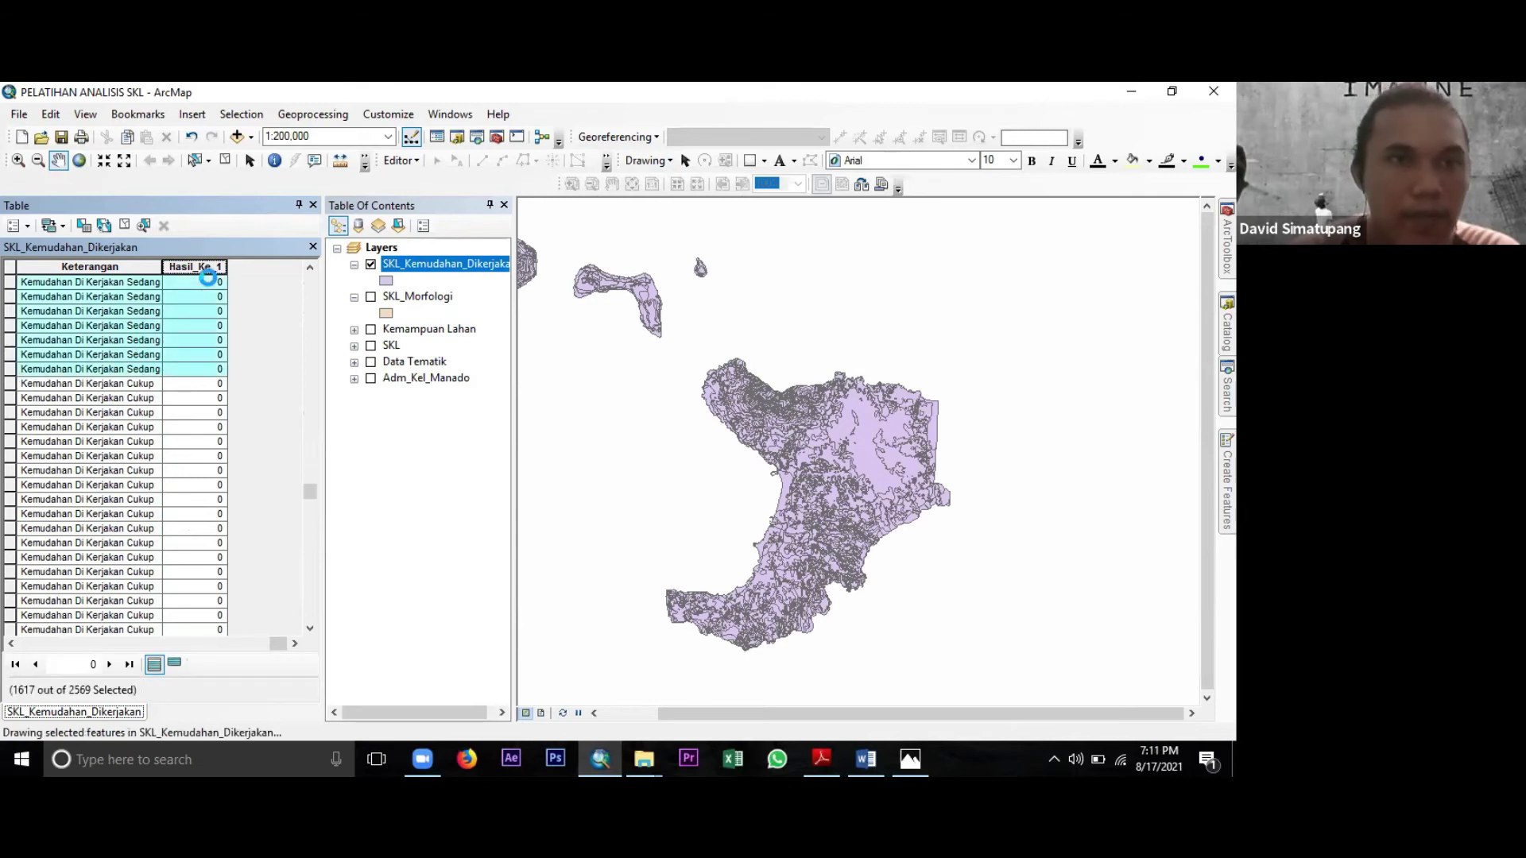
Calculate Hasil_Ke_1 as 3 for the selected "Kemudahan Di Kerjakan Sedang" records.
{"action": "right_click", "coordinate": [205, 269]}
{"action": "left_click", "coordinate": [273, 386]}
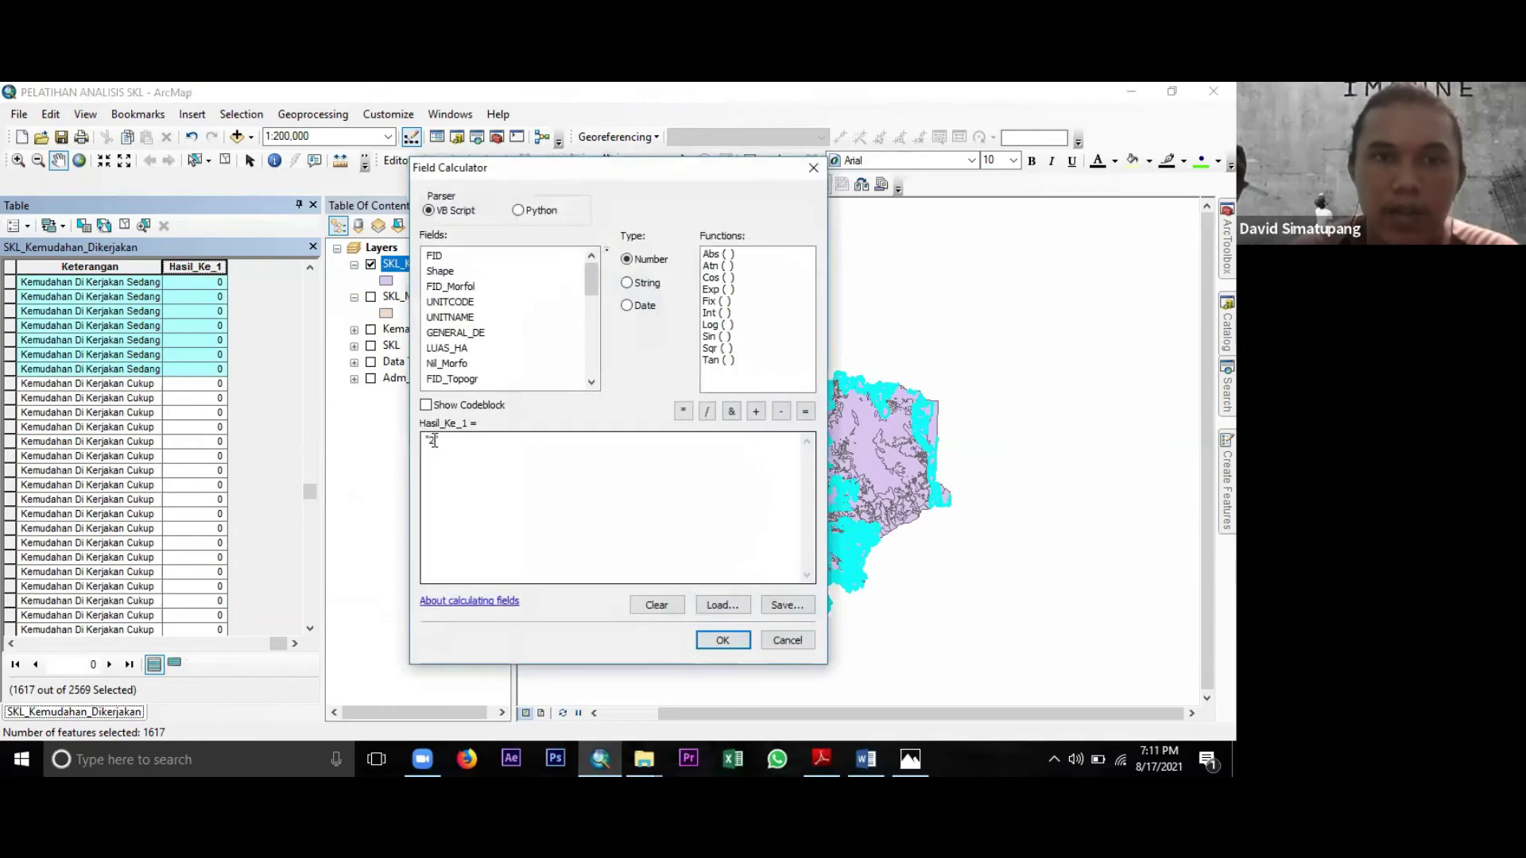
{"action": "type", "text": "\"3\""}
{"action": "left_click", "coordinate": [723, 639]}
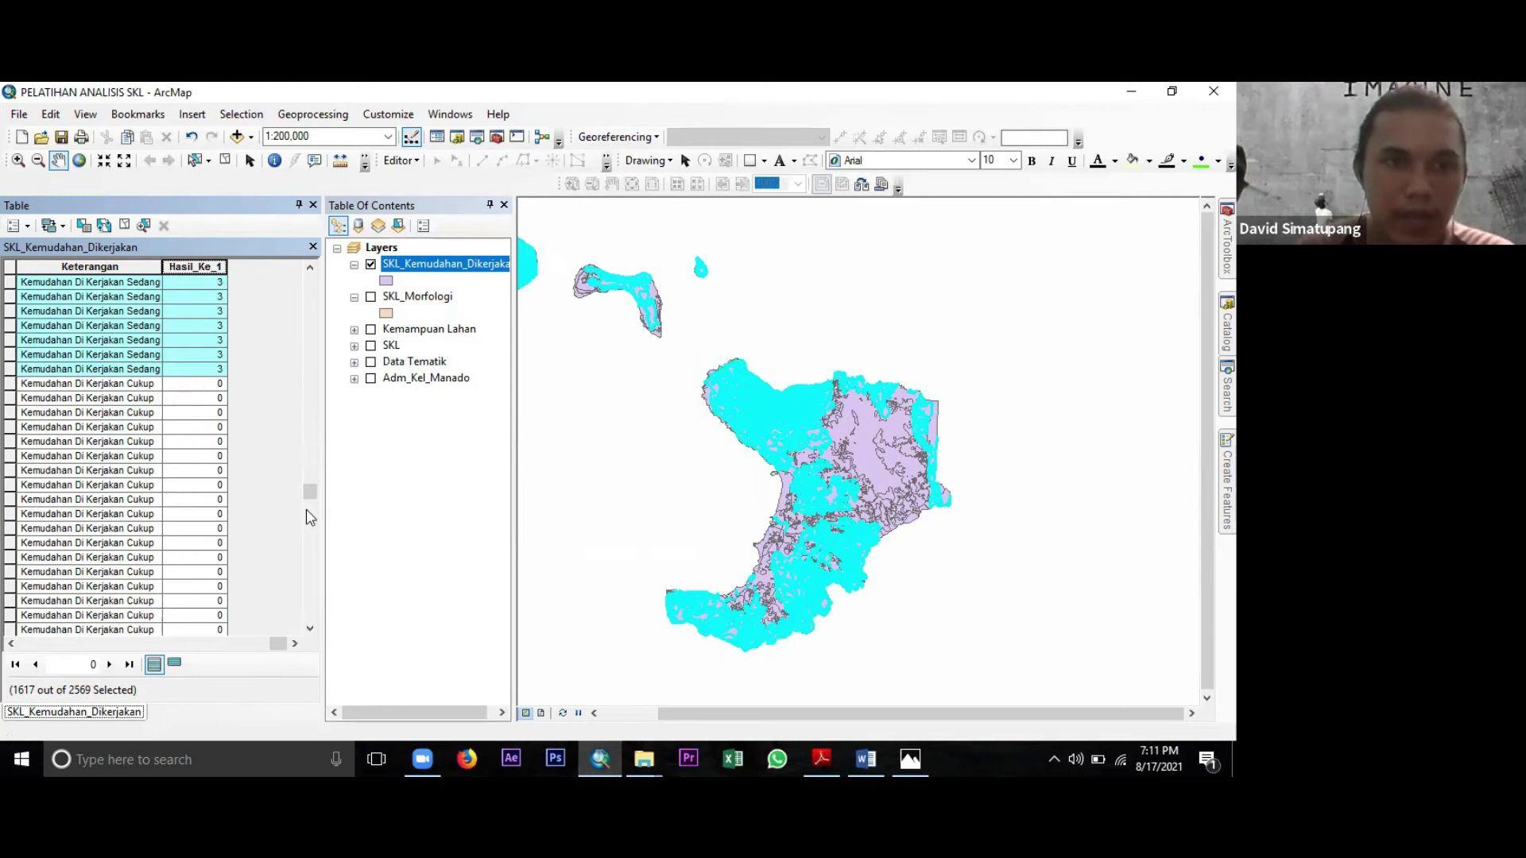
Select all "Kemudahan Di Kerjakan Cukup" records through the last row of the table.
{"action": "left_click_drag", "start_coordinate": [310, 492], "coordinate": [304, 667]}
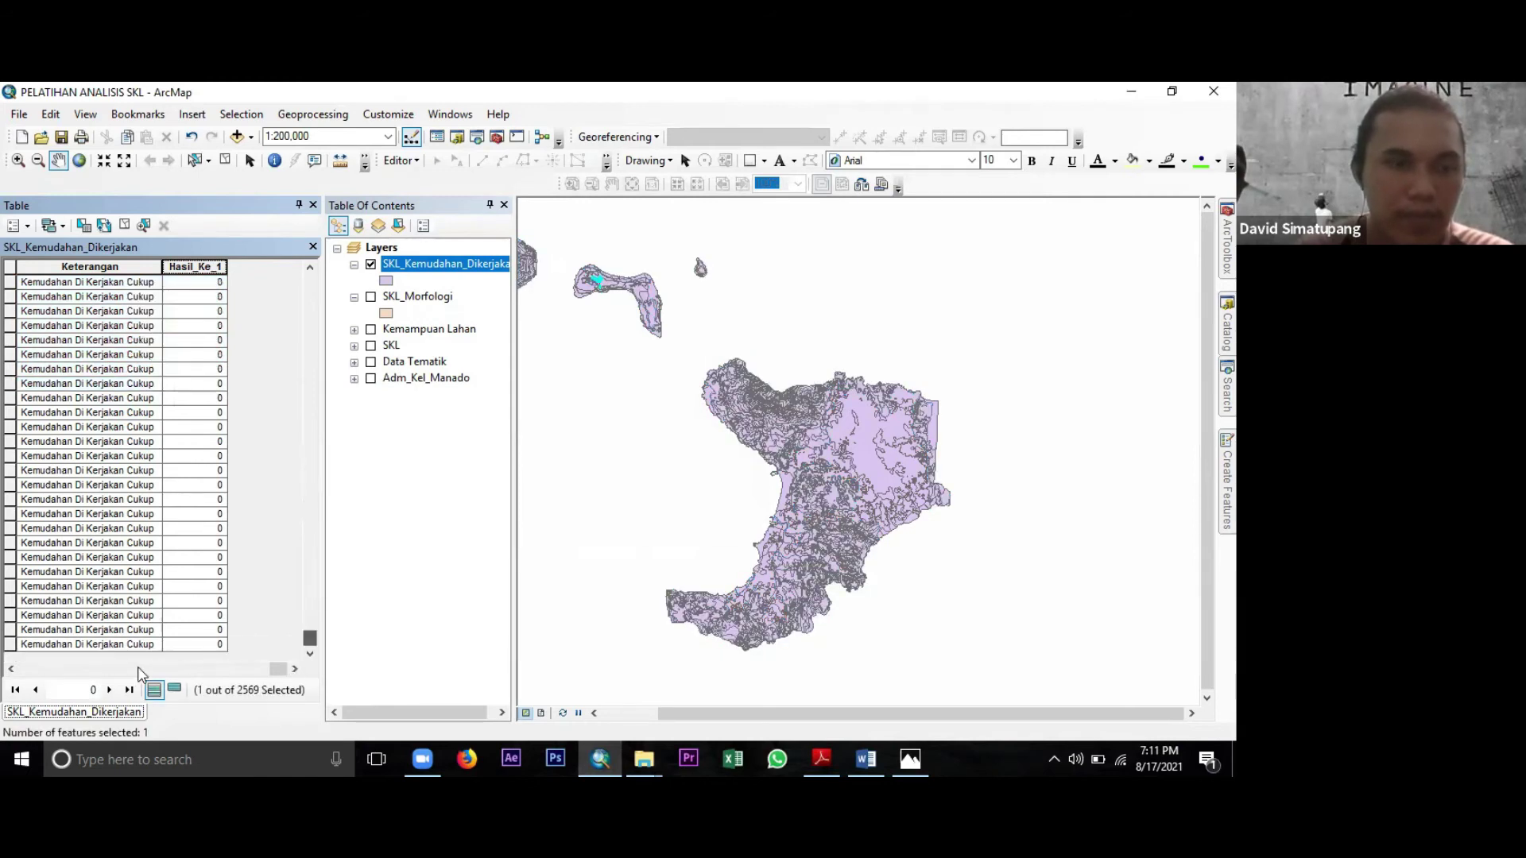
{"action": "left_click", "coordinate": [11, 670]}
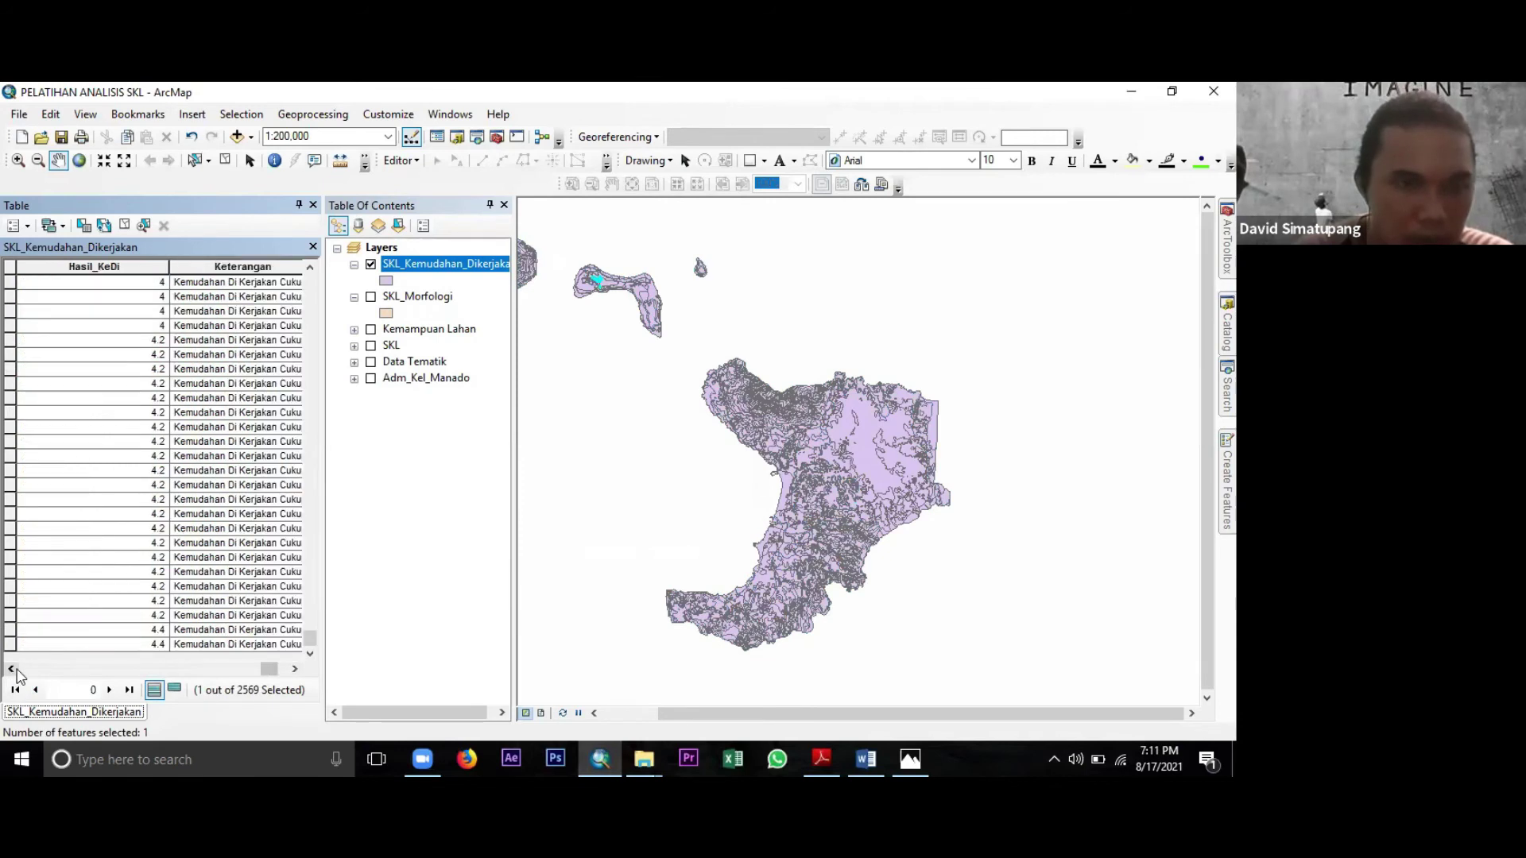
{"action": "left_click", "coordinate": [11, 645], "text": "shift"}
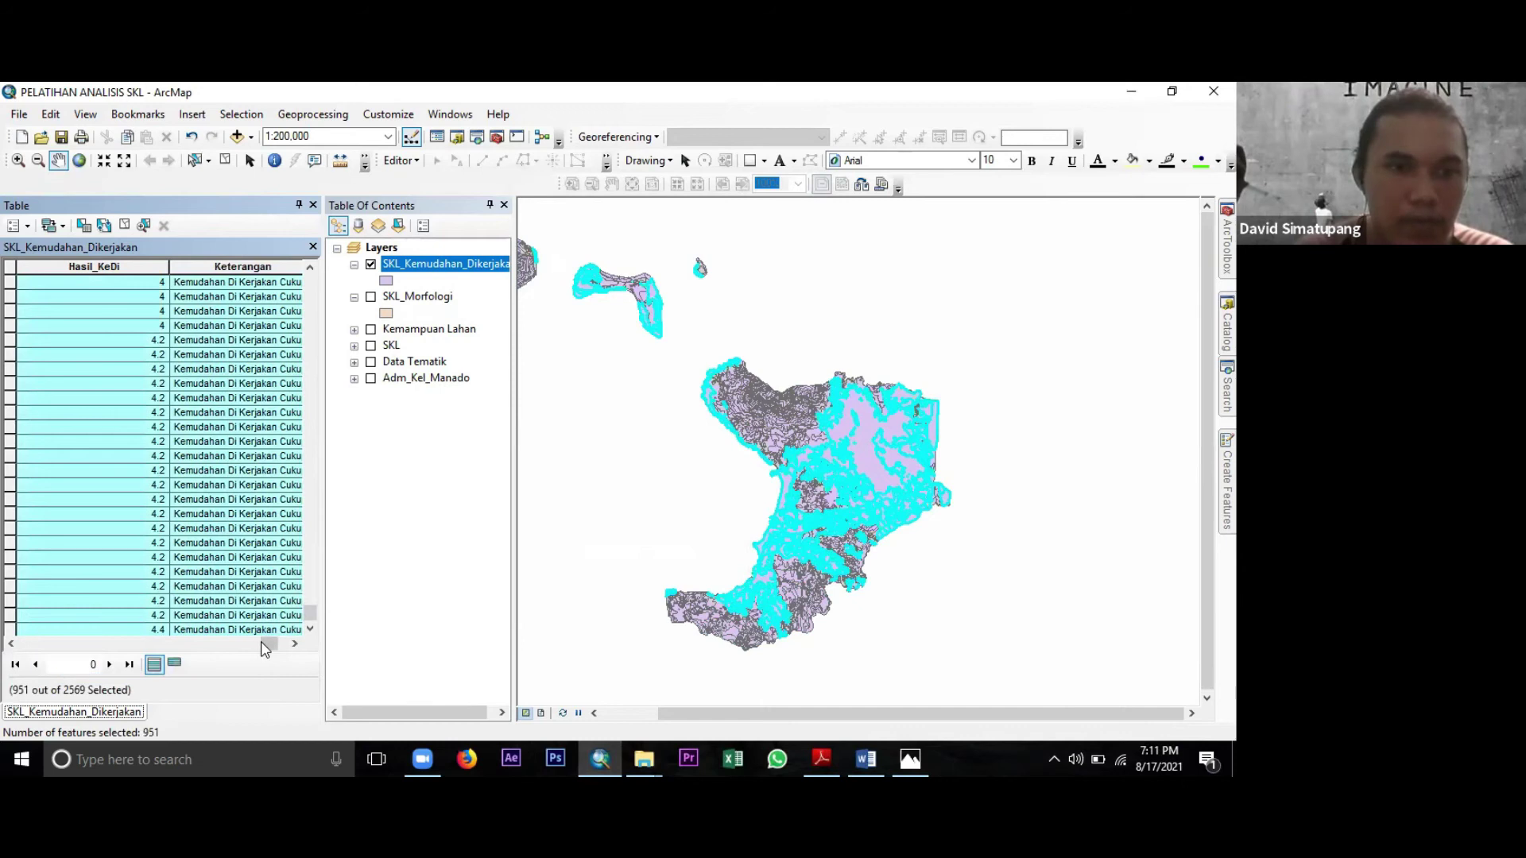
Calculate Hasil_Ke_1 as 4 for the selected "Kemudahan Di Kerjakan Cukup" records and clear the selection.
{"action": "left_click_drag", "start_coordinate": [265, 648], "coordinate": [275, 646]}
{"action": "right_click", "coordinate": [219, 266]}
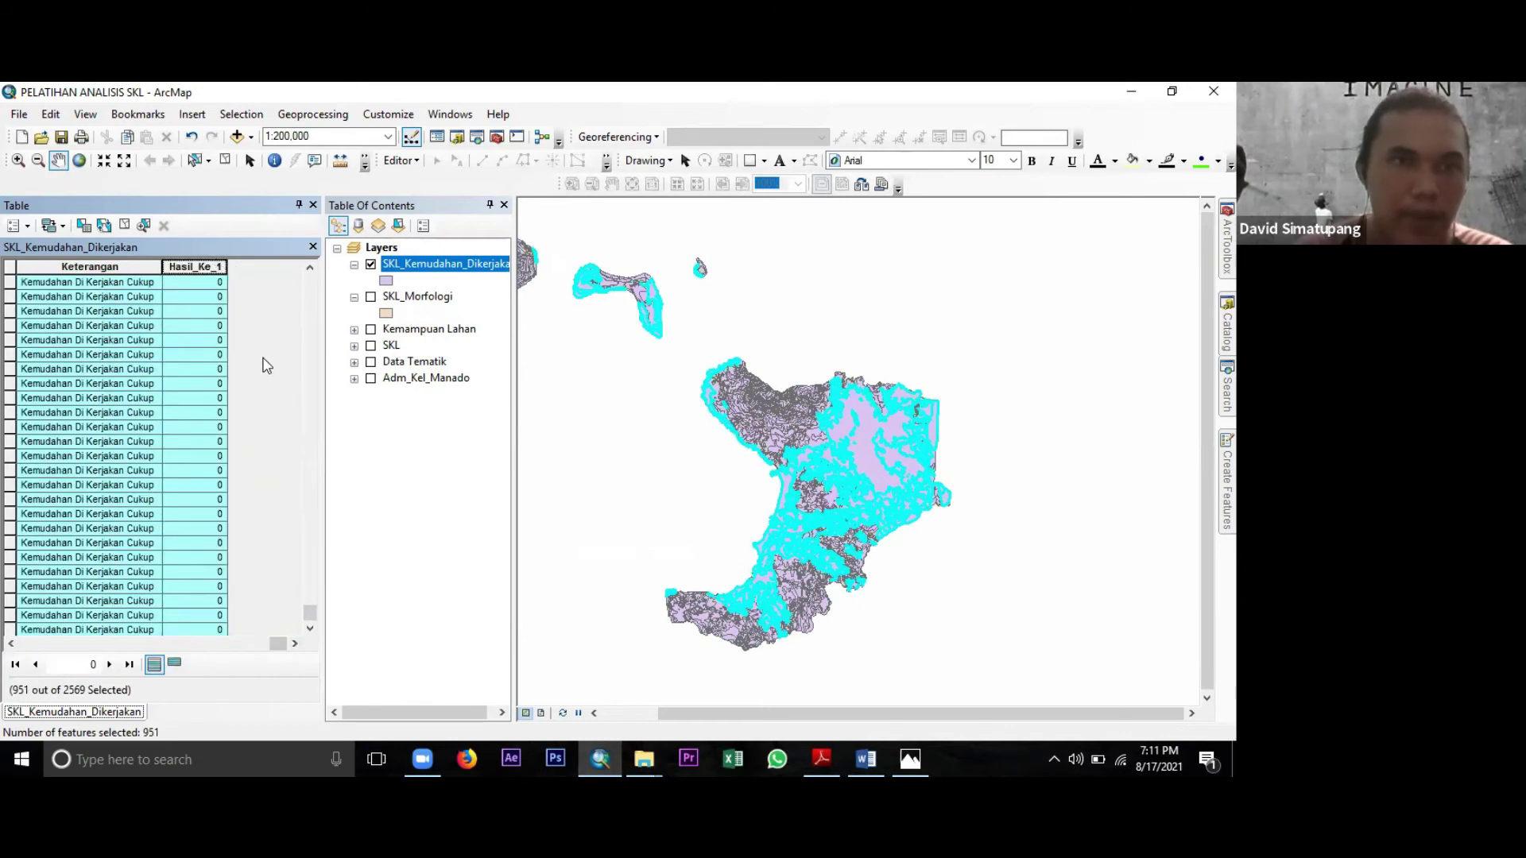
{"action": "left_click", "coordinate": [289, 379]}
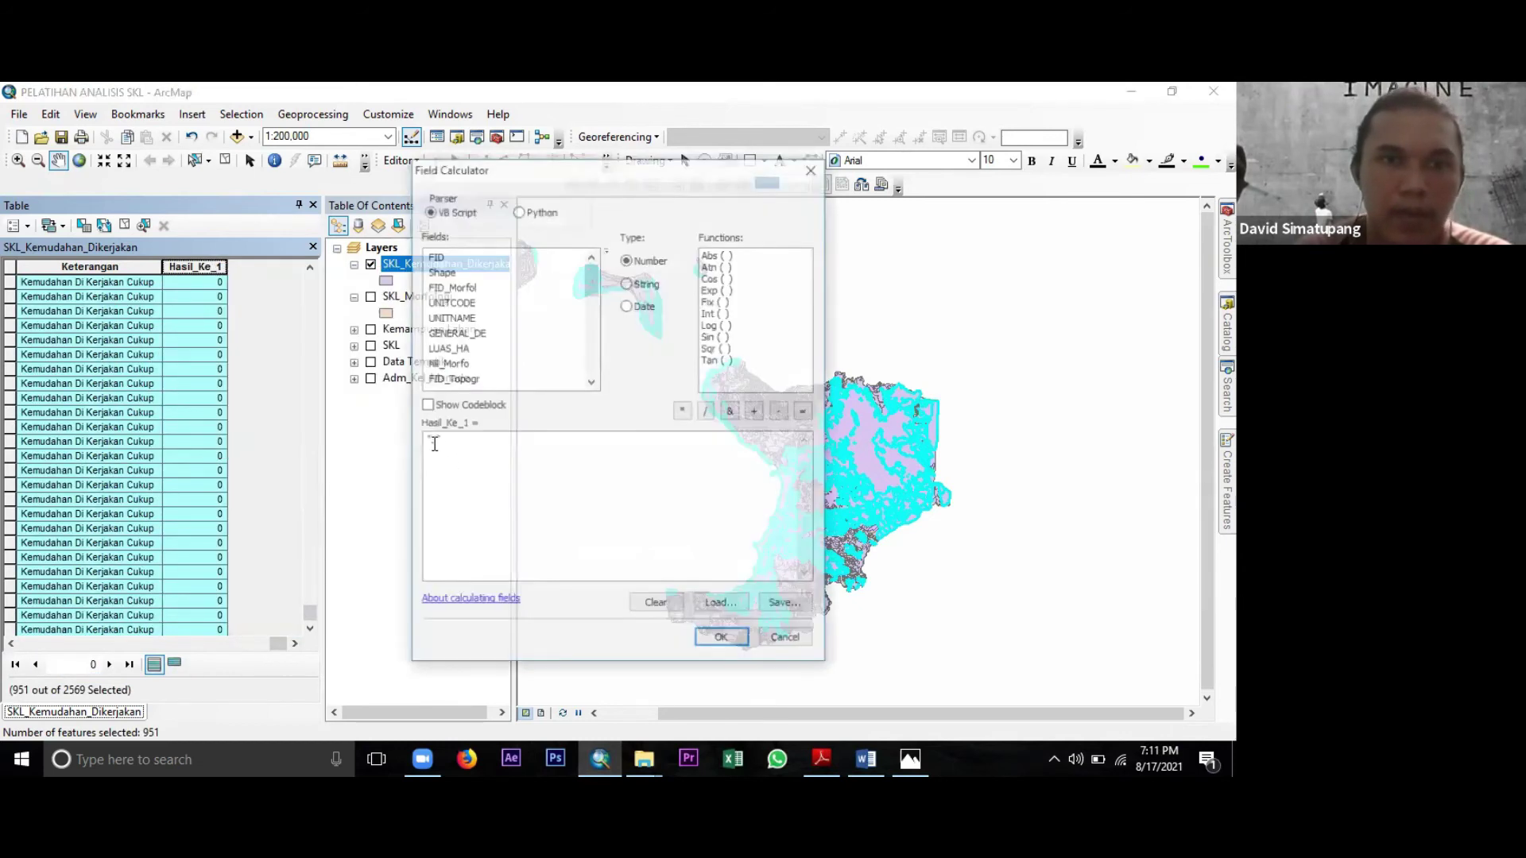
{"action": "left_click", "coordinate": [435, 442]}
{"action": "key", "text": "BackSpace"}
{"action": "type", "text": "4"}
{"action": "left_click", "coordinate": [721, 641]}
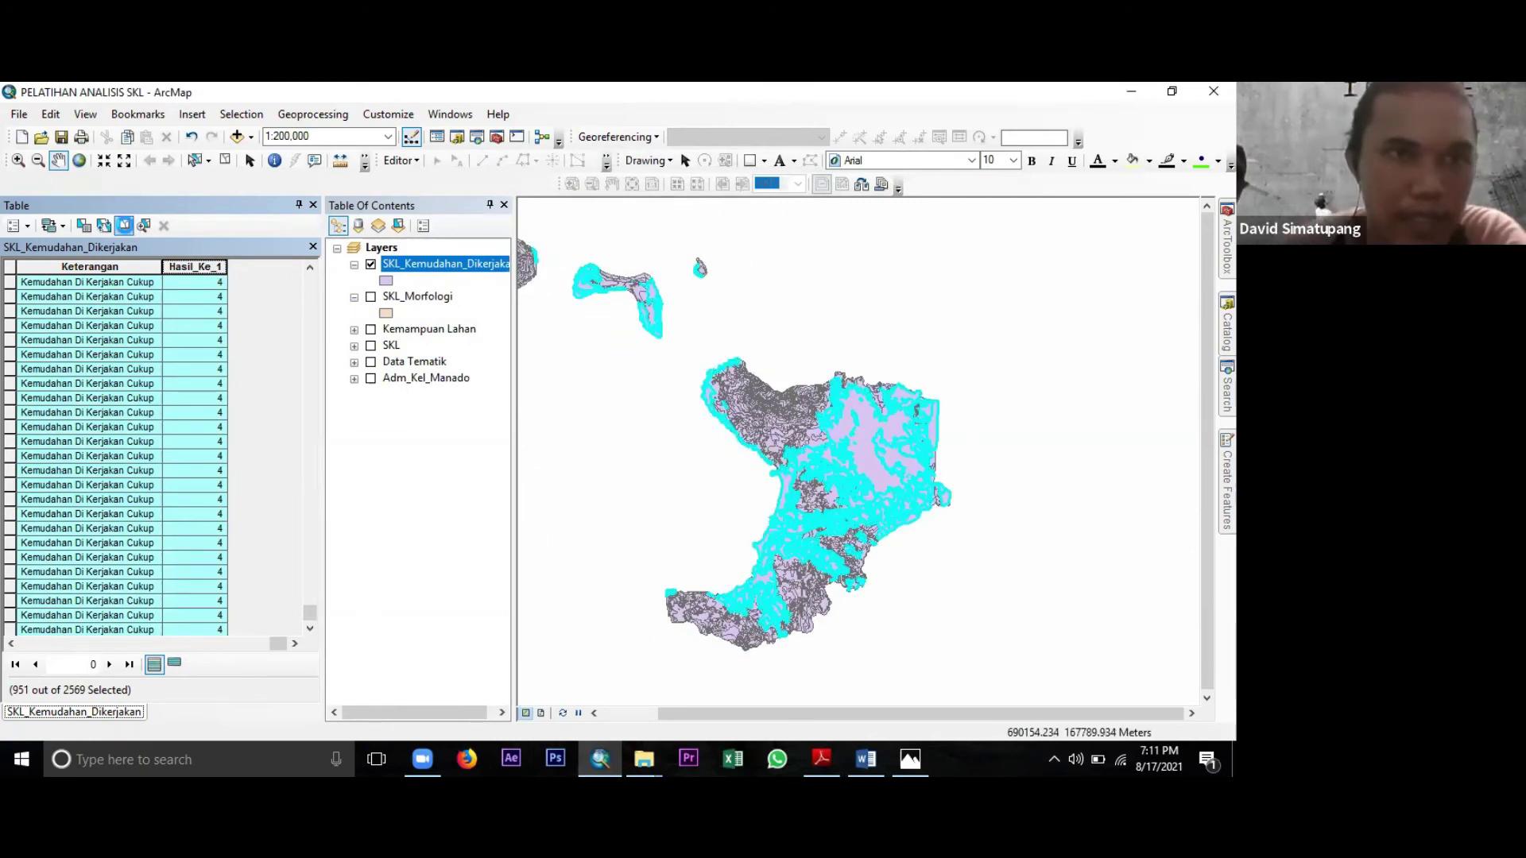
{"action": "left_click", "coordinate": [124, 225]}
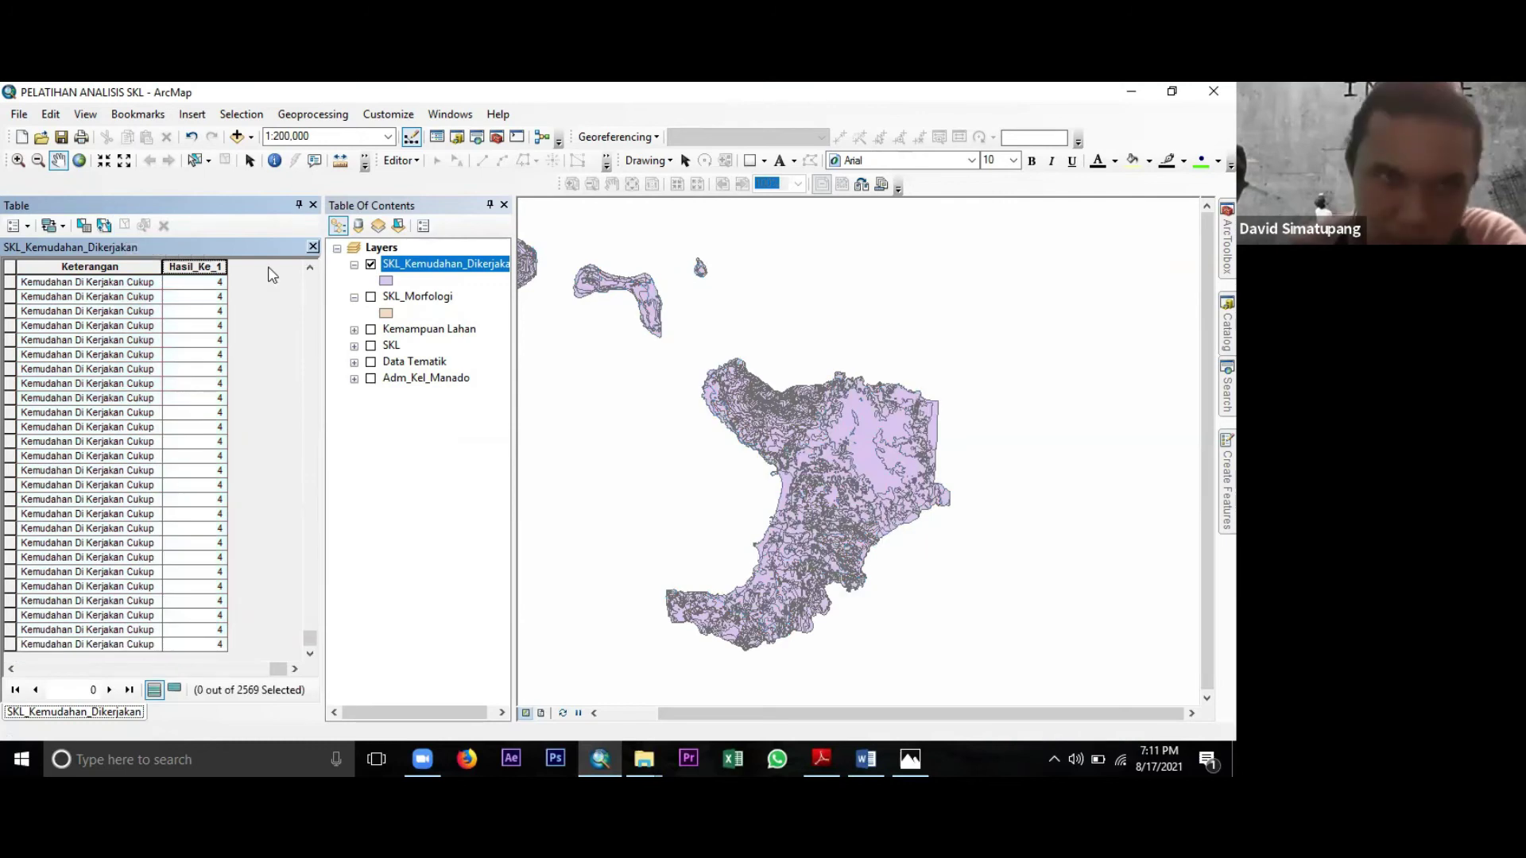
Close the attribute table and review the SKL analysis scoring tables in the NOM document in Word.
{"action": "left_click", "coordinate": [313, 247]}
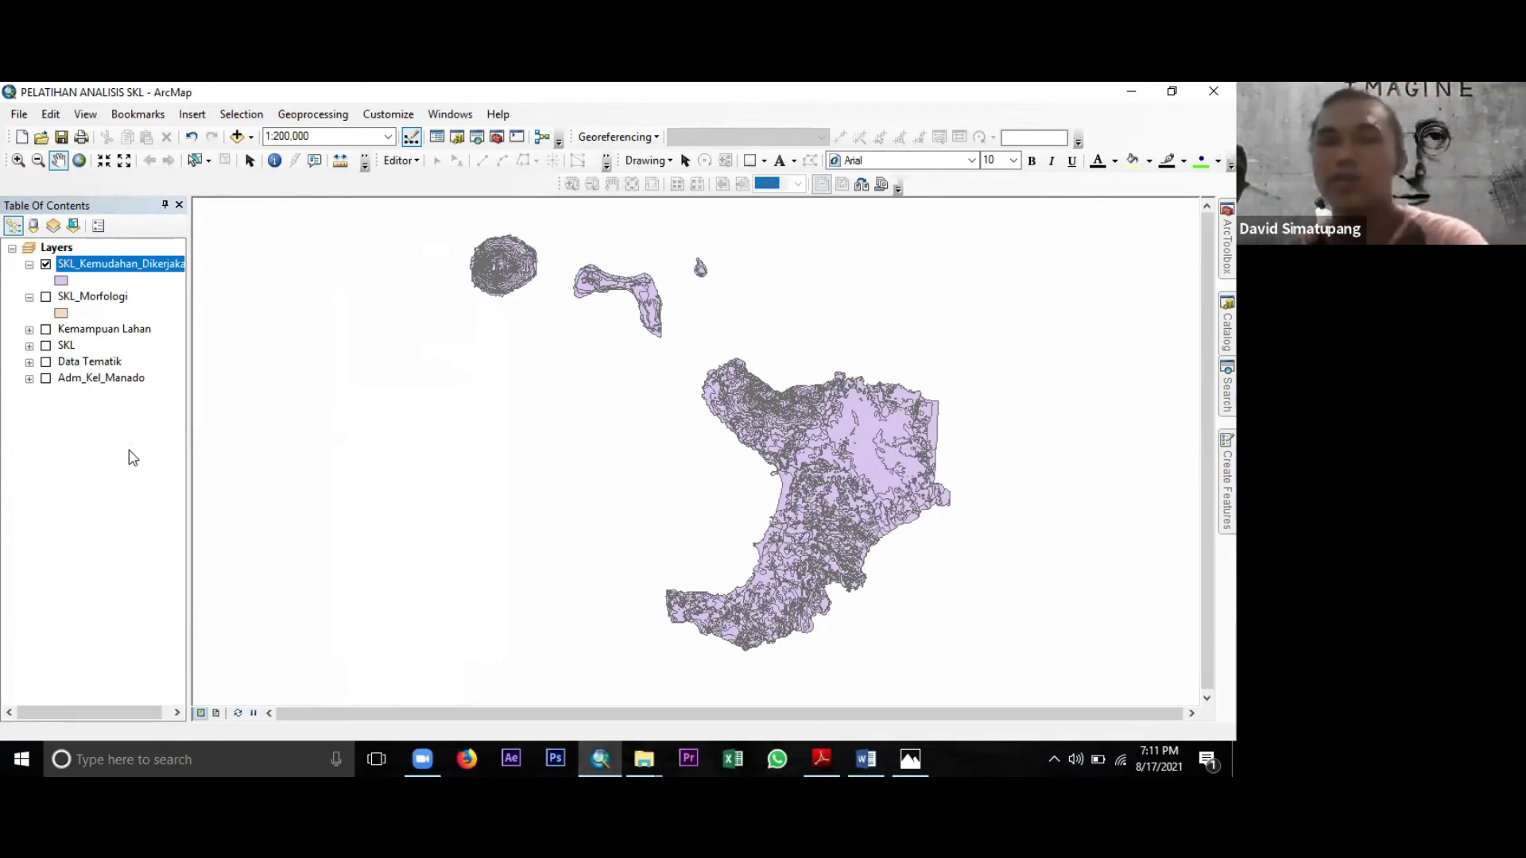
{"action": "left_click", "coordinate": [864, 759]}
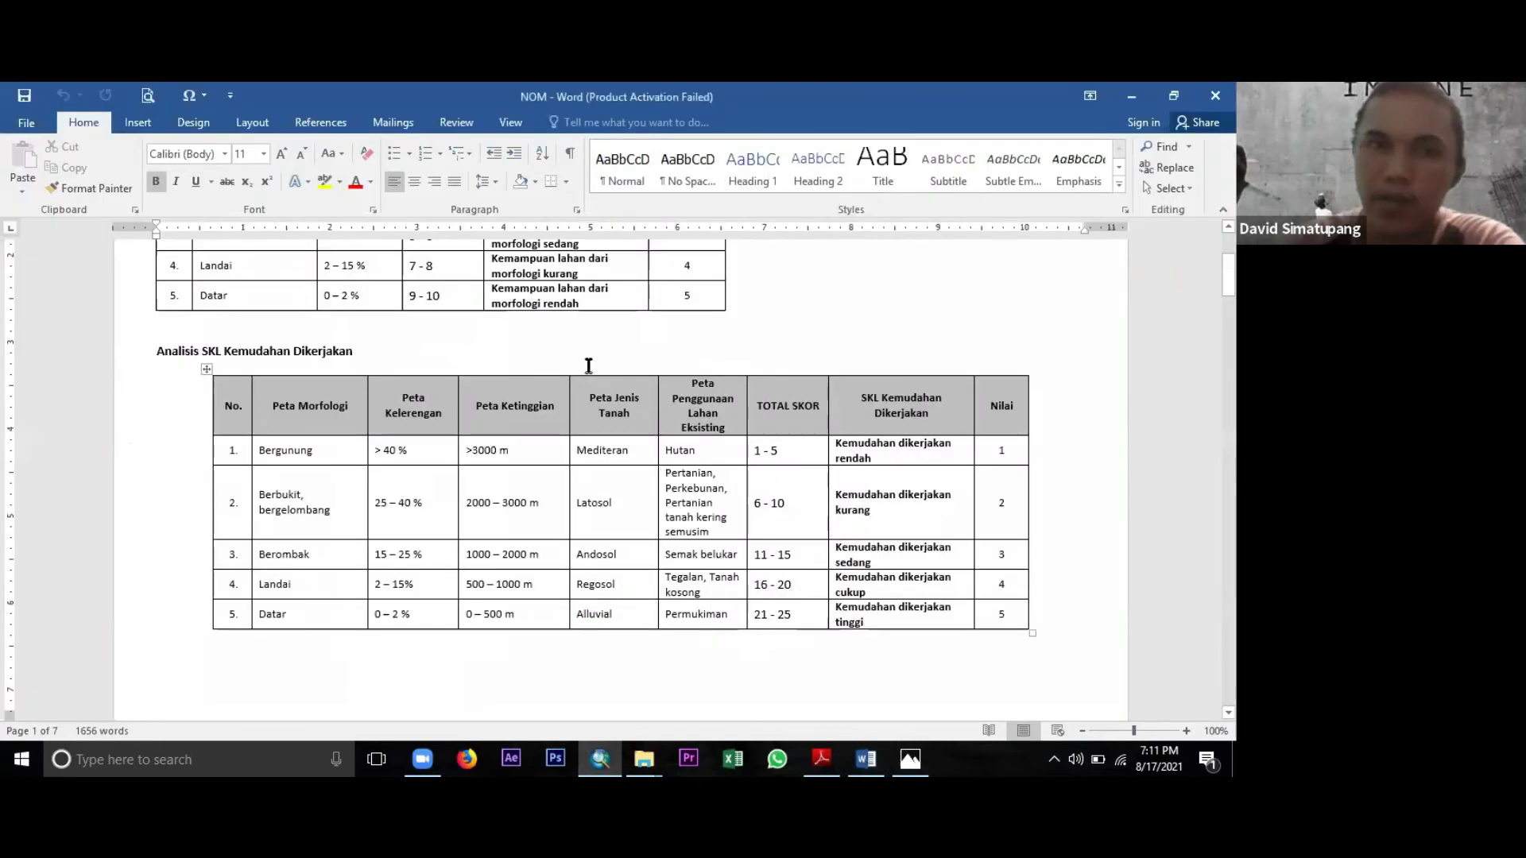
{"action": "scroll", "coordinate": [545, 482], "scroll_direction": "down", "scroll_amount": 6}
{"action": "scroll", "coordinate": [546, 483], "scroll_direction": "down", "scroll_amount": 10}
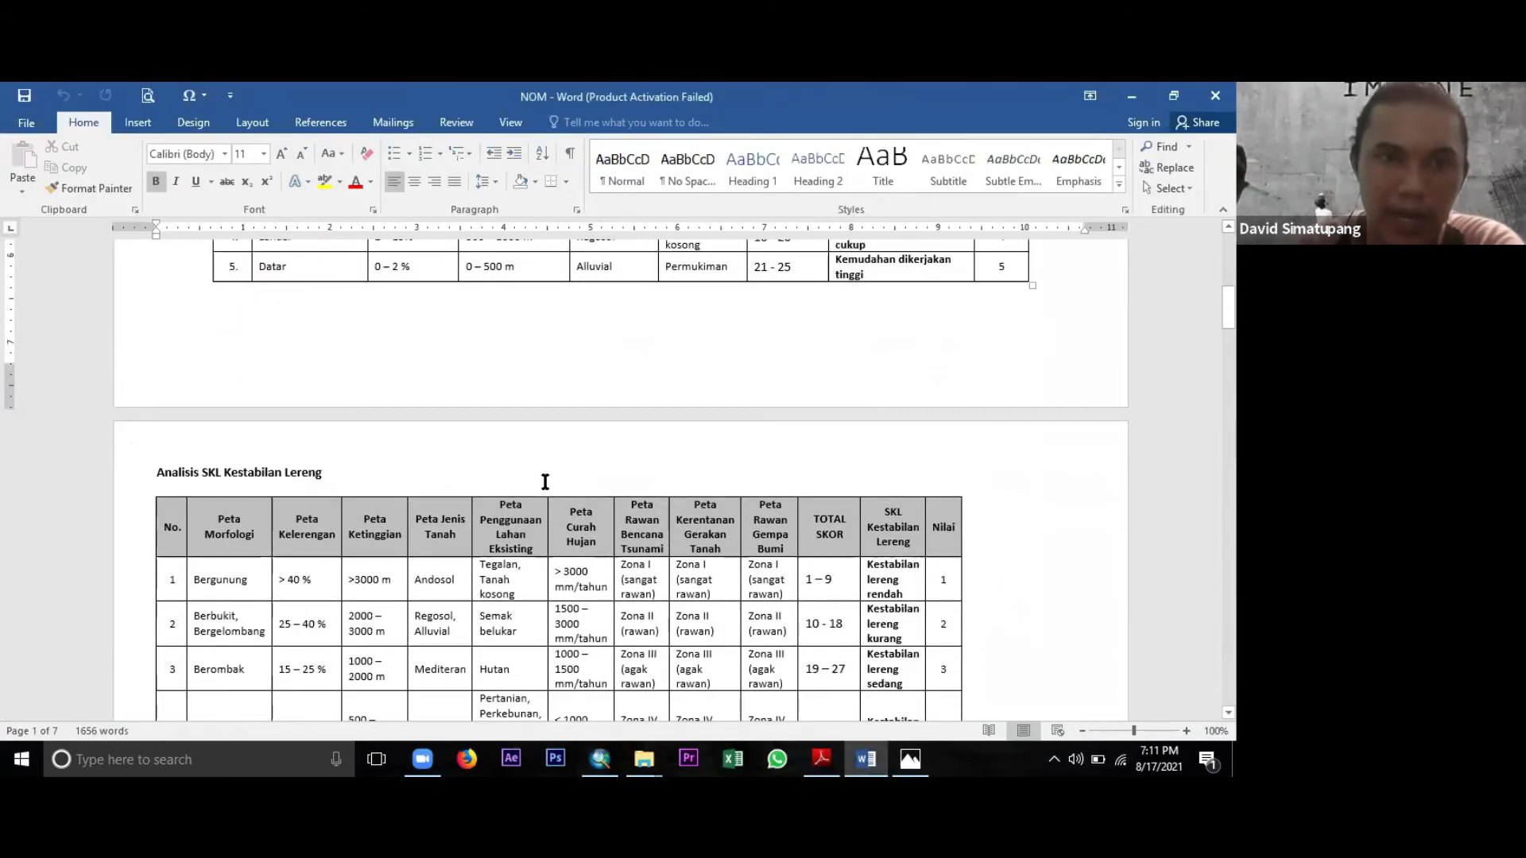
{"action": "scroll", "coordinate": [542, 481], "scroll_direction": "down", "scroll_amount": 8}
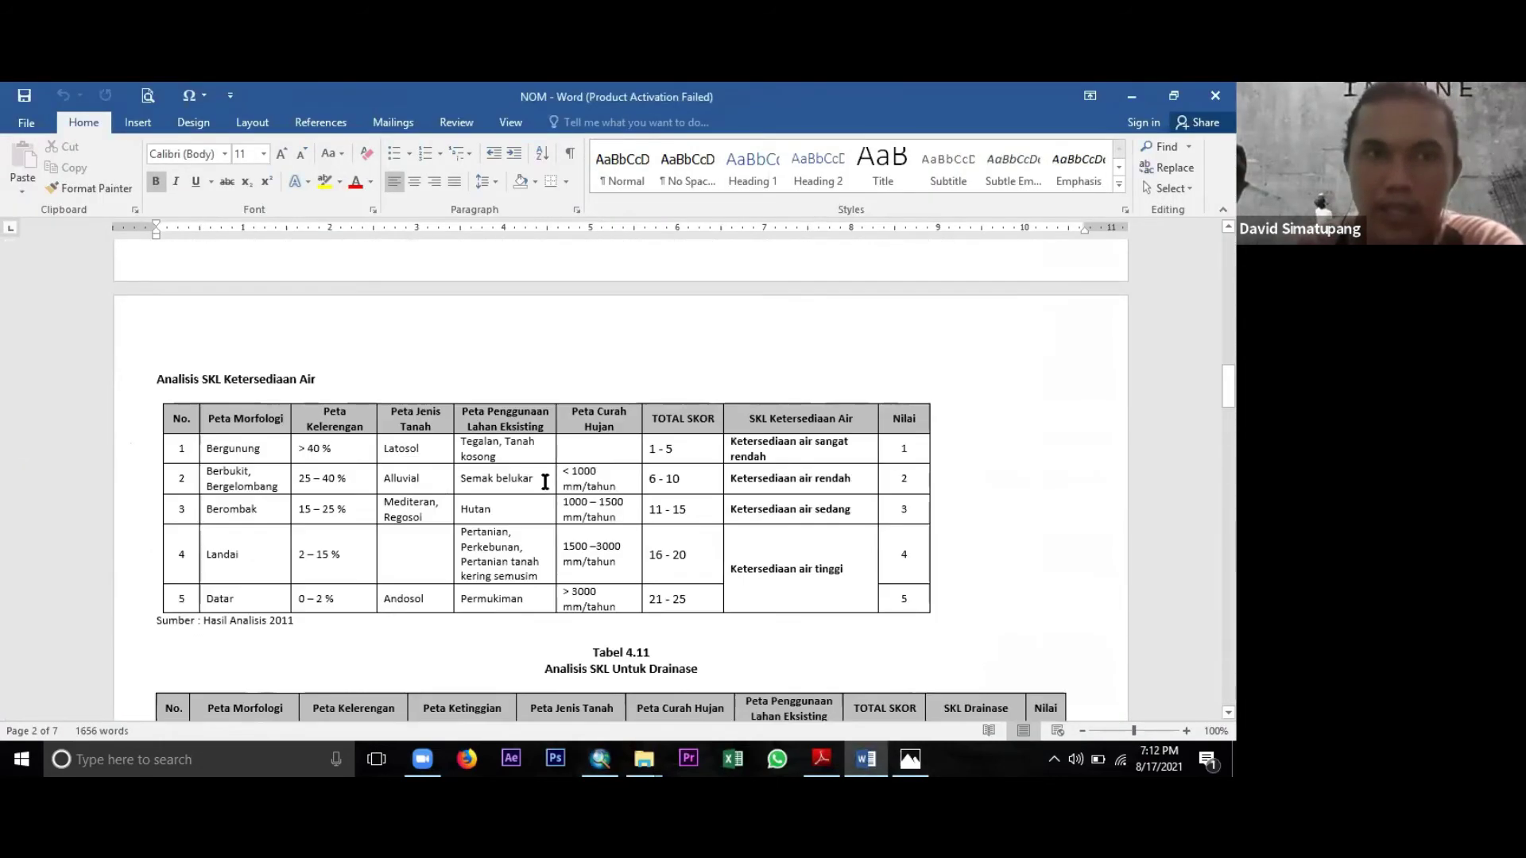
{"action": "scroll", "coordinate": [546, 483], "scroll_direction": "up", "scroll_amount": 8}
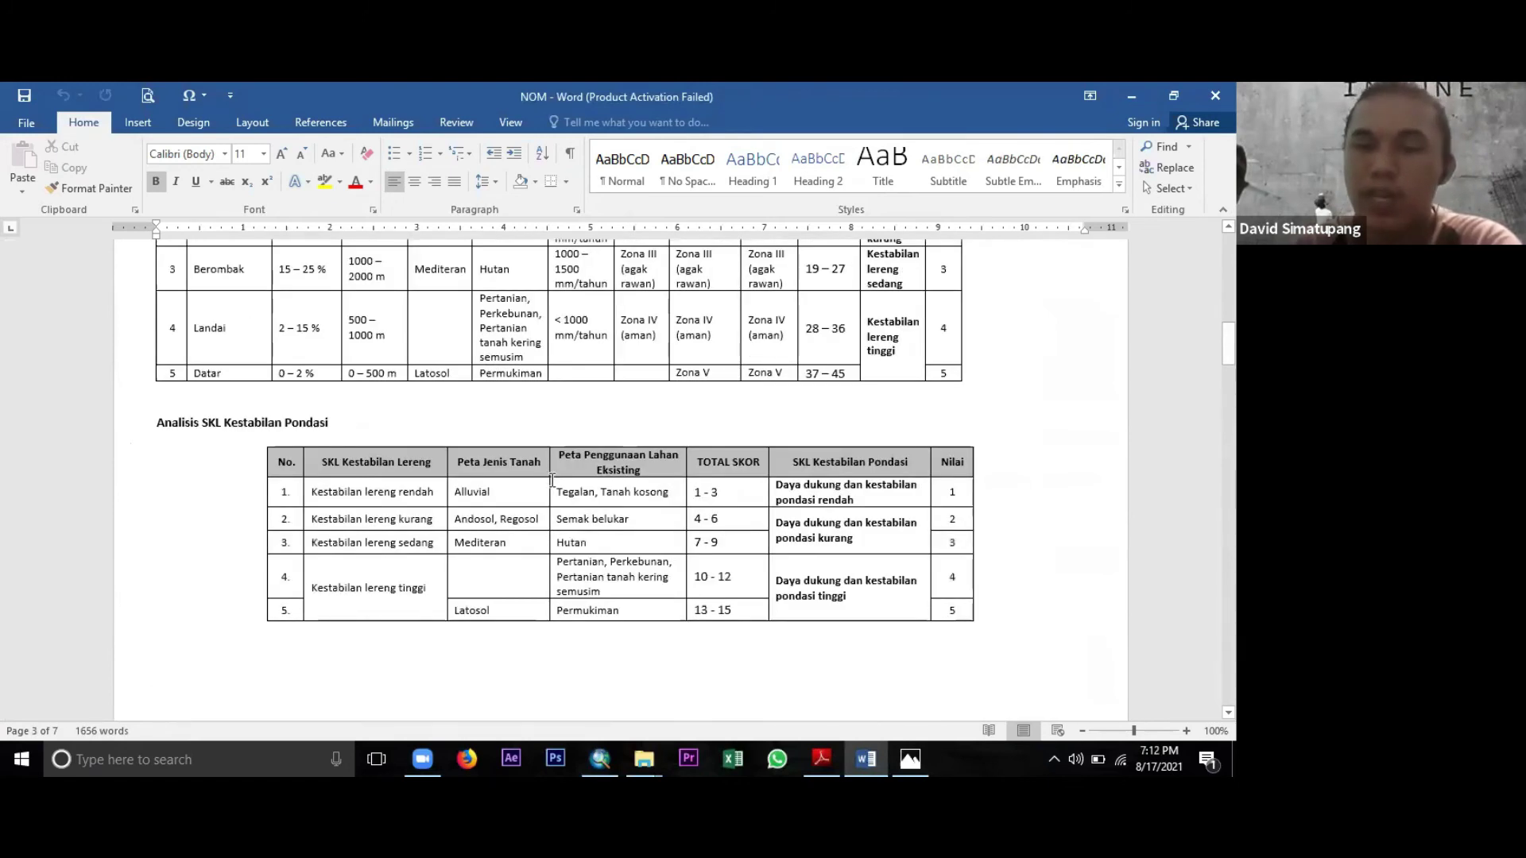
{"action": "scroll", "coordinate": [552, 480], "scroll_direction": "up", "scroll_amount": 20}
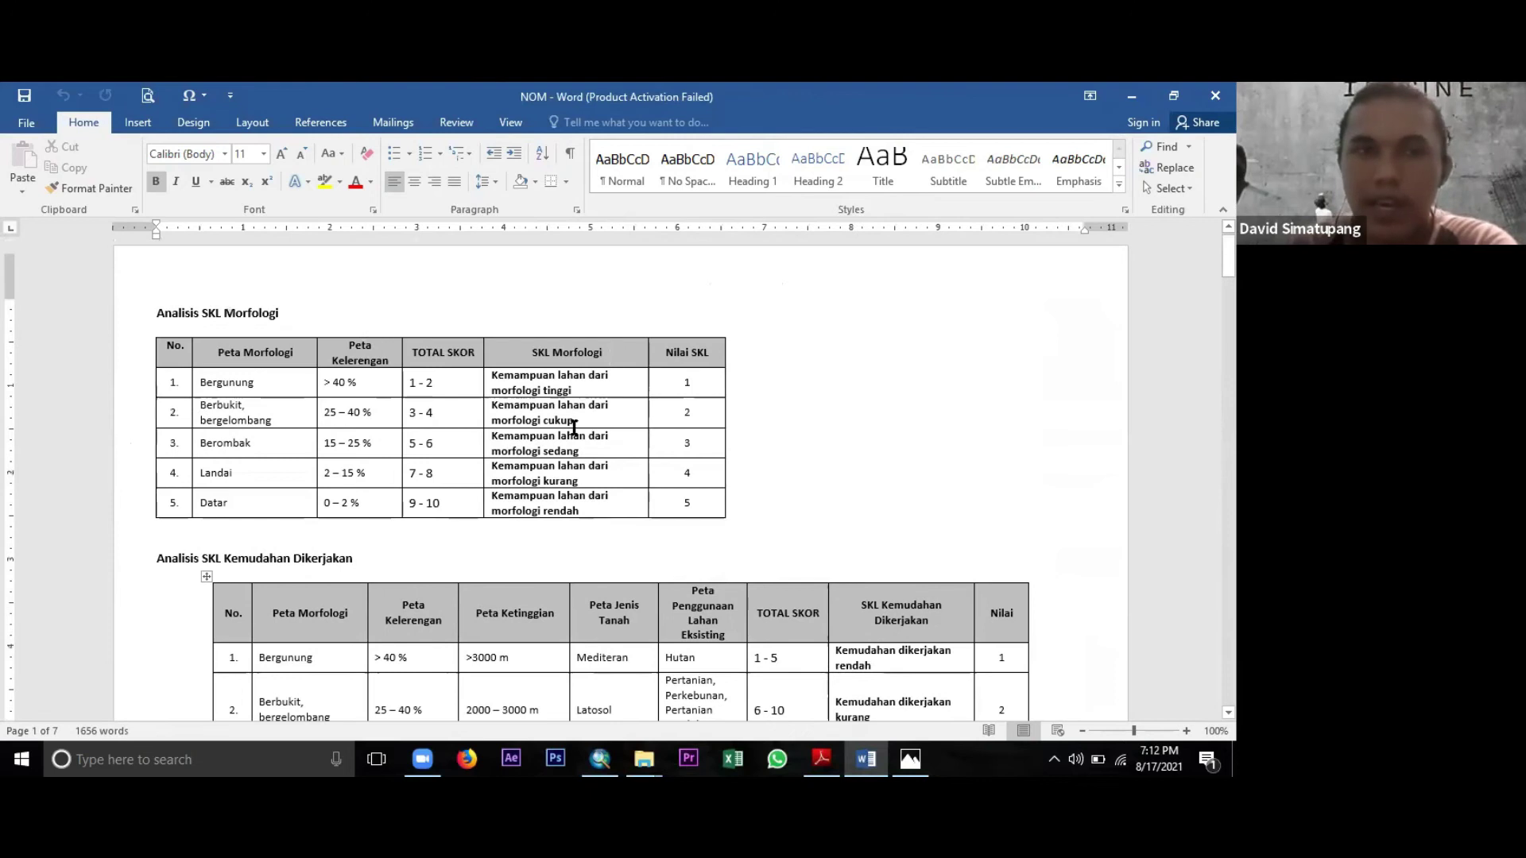
{"action": "scroll", "coordinate": [574, 428], "scroll_direction": "up", "scroll_amount": 1}
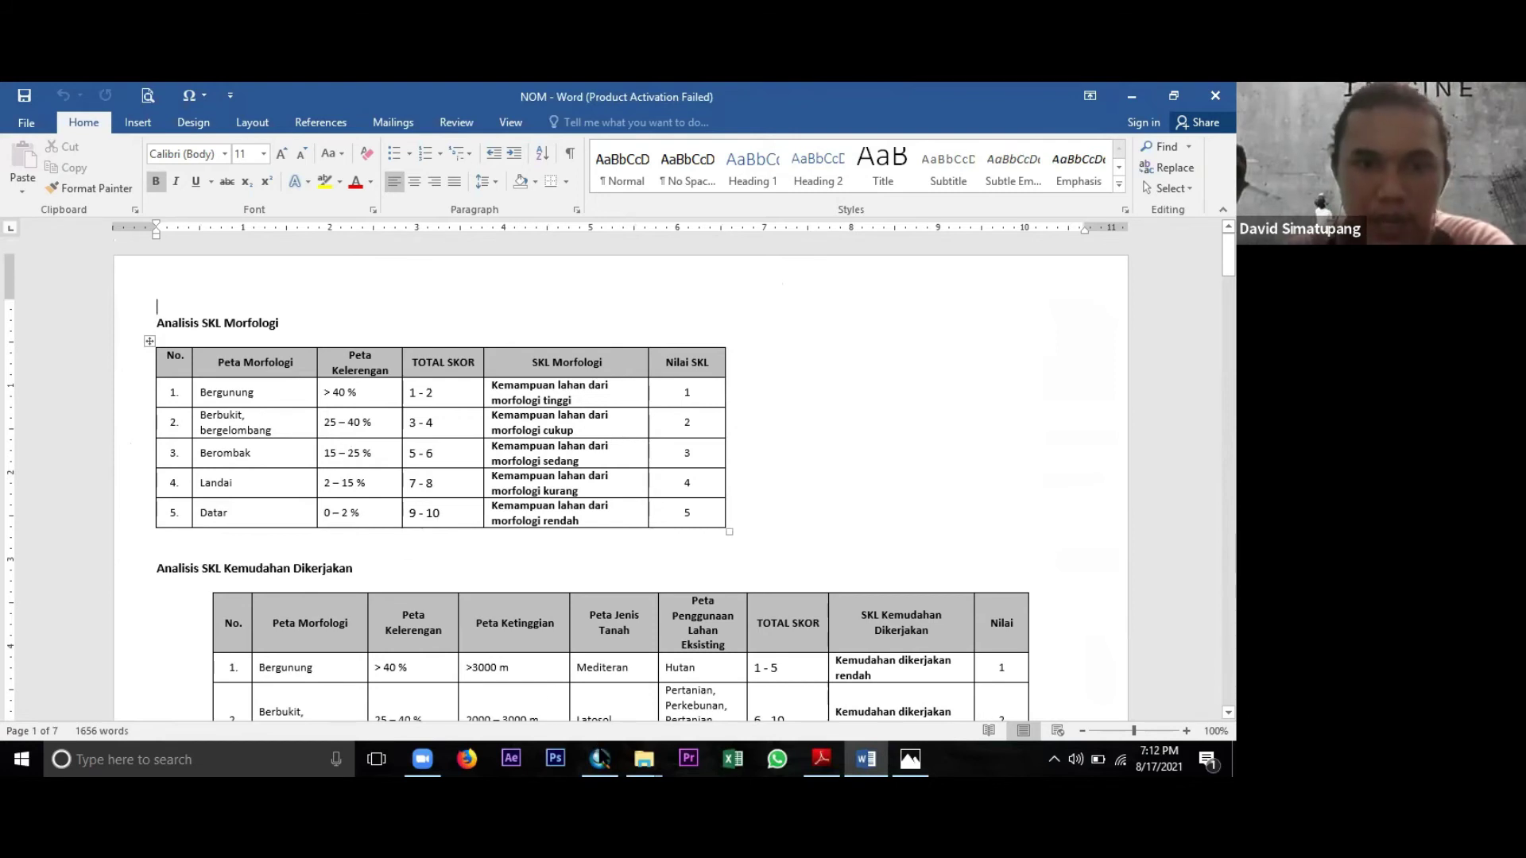
Switch back to ArcMap and remove the standalone SKL_Kemudahan_Dikerjakan and SKL_Morfologi layers from the data frame.
{"action": "key", "text": "alt+Tab"}
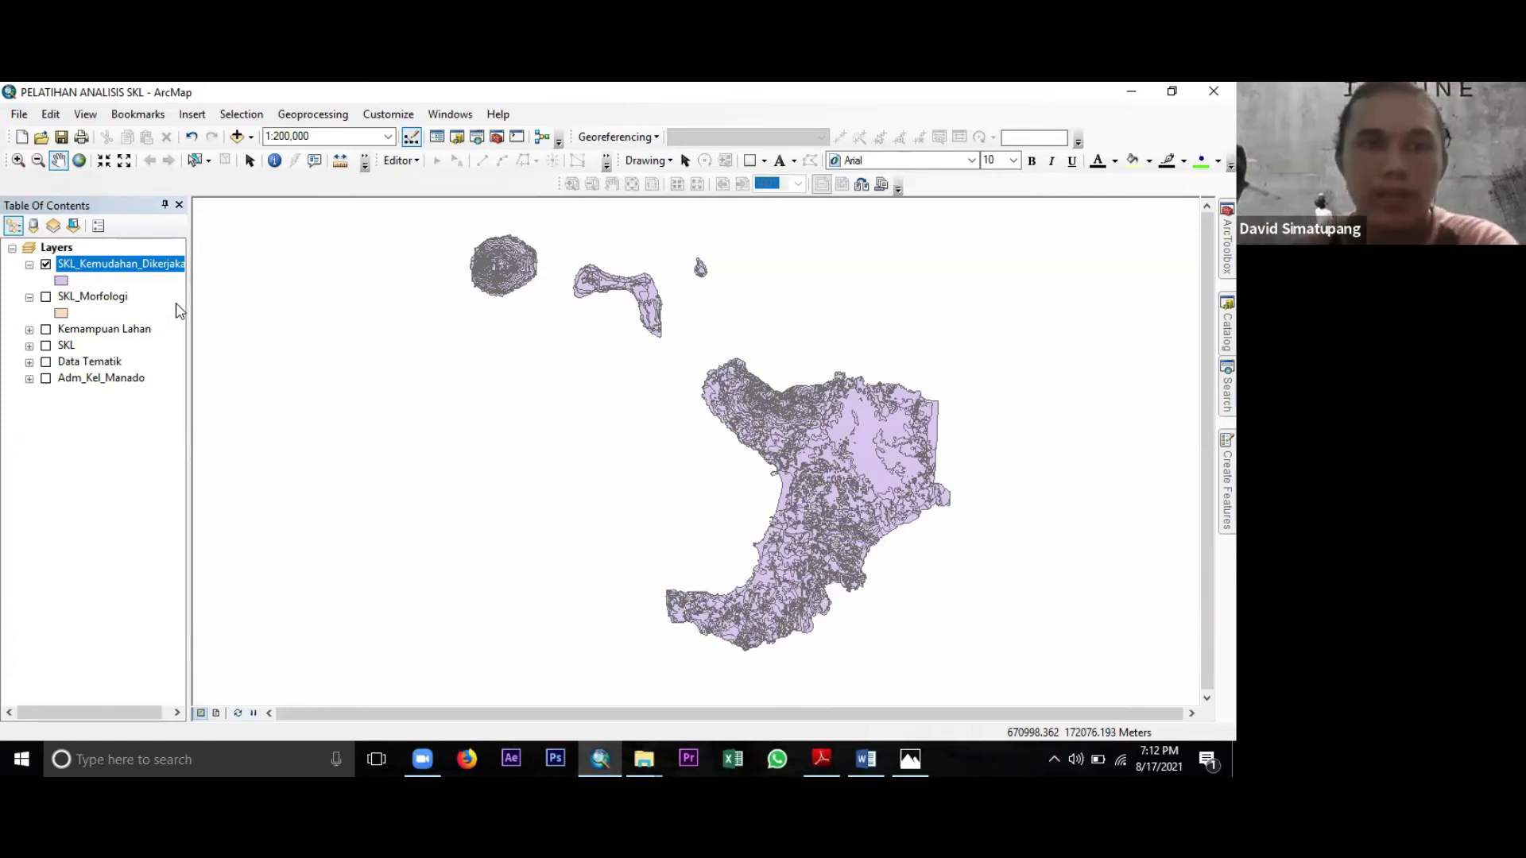
{"action": "left_click", "coordinate": [29, 266]}
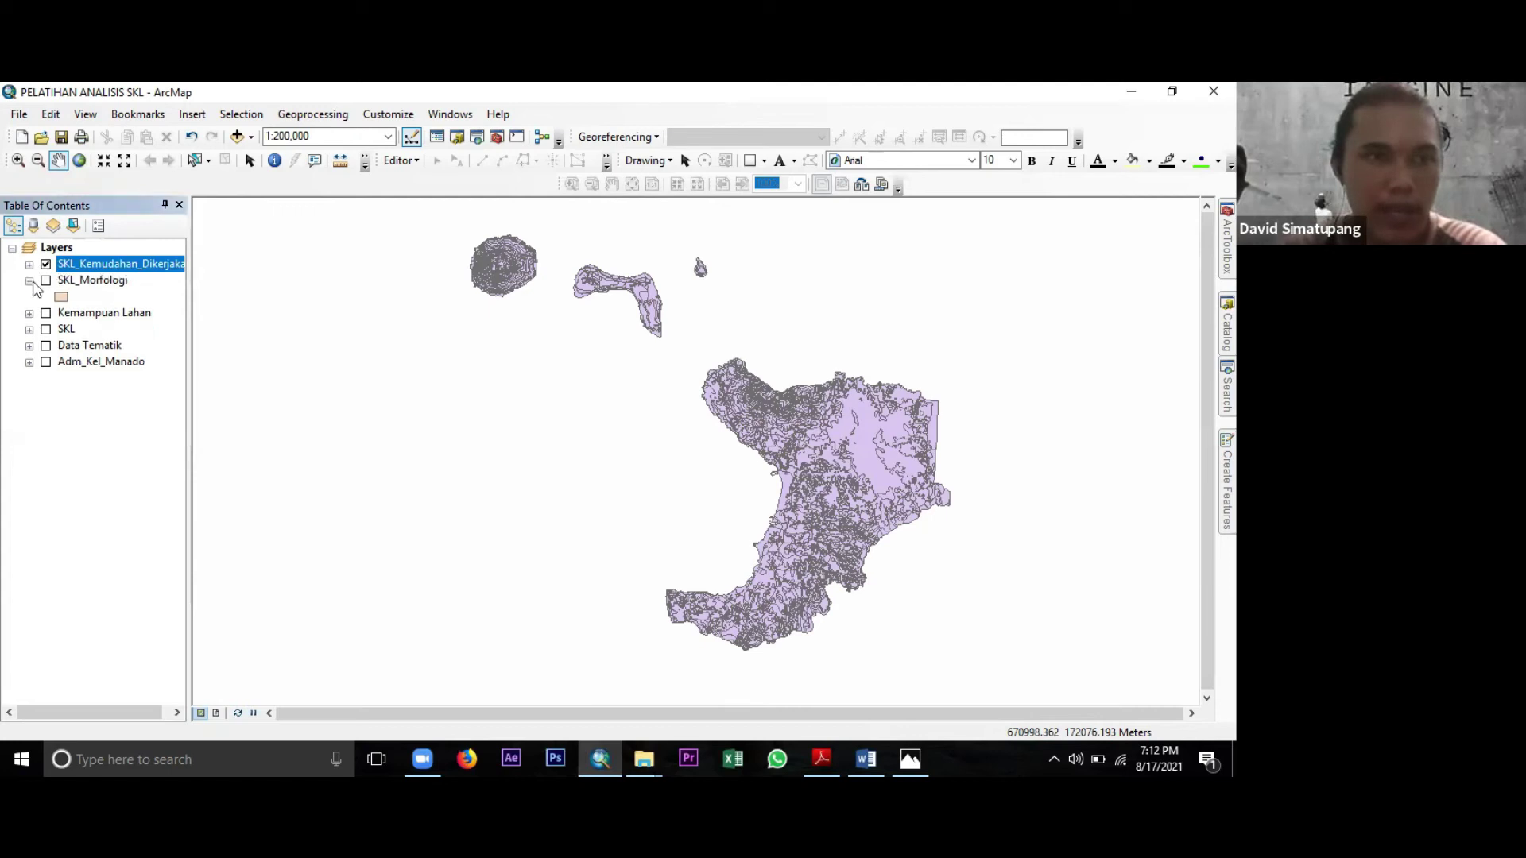
{"action": "left_click", "coordinate": [30, 281]}
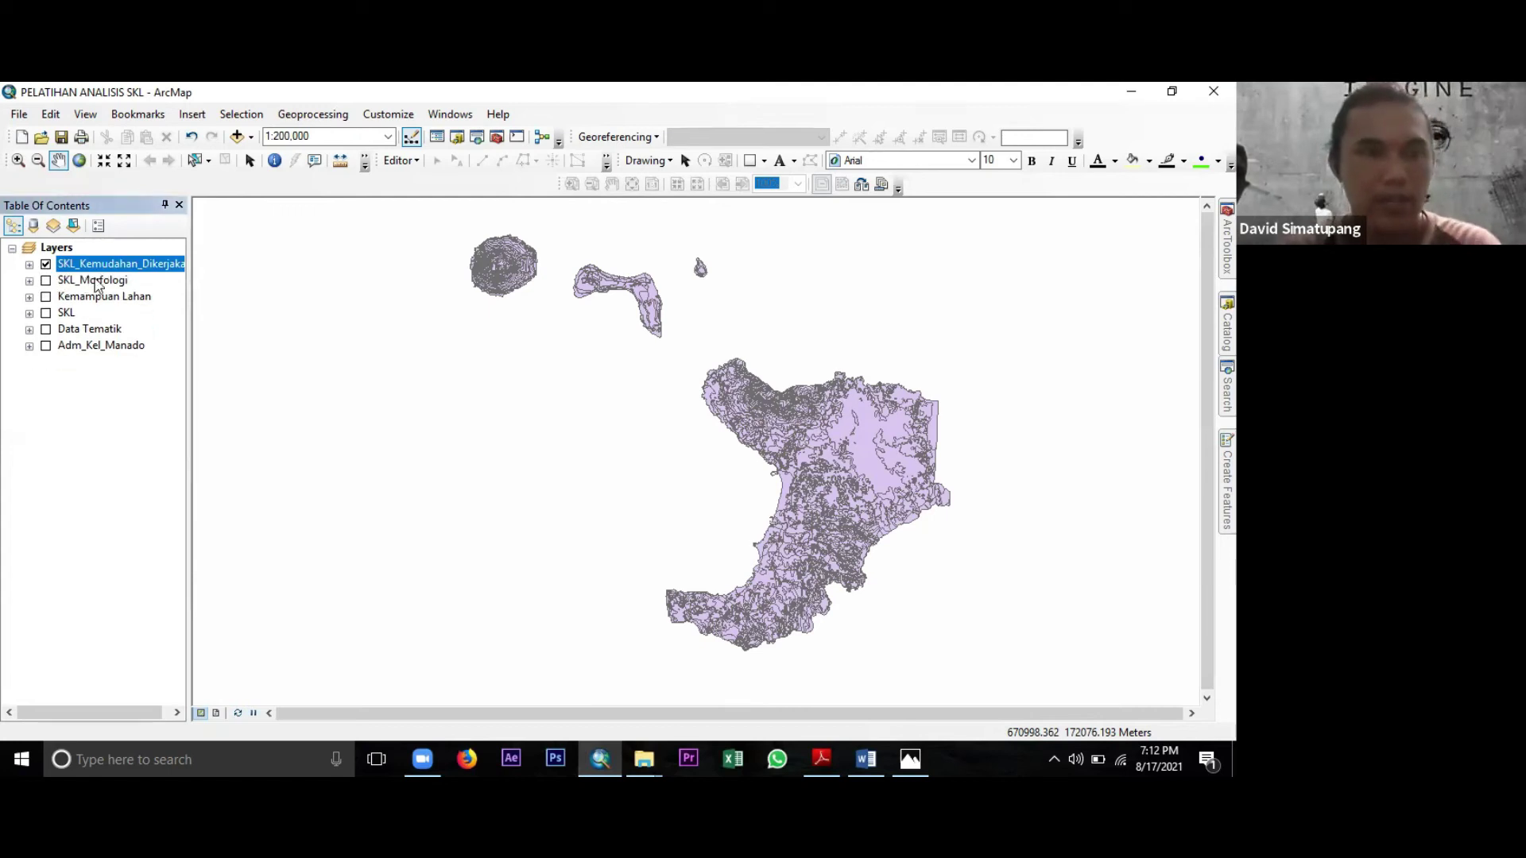
{"action": "left_click", "coordinate": [93, 281], "text": "ctrl"}
{"action": "right_click", "coordinate": [96, 283]}
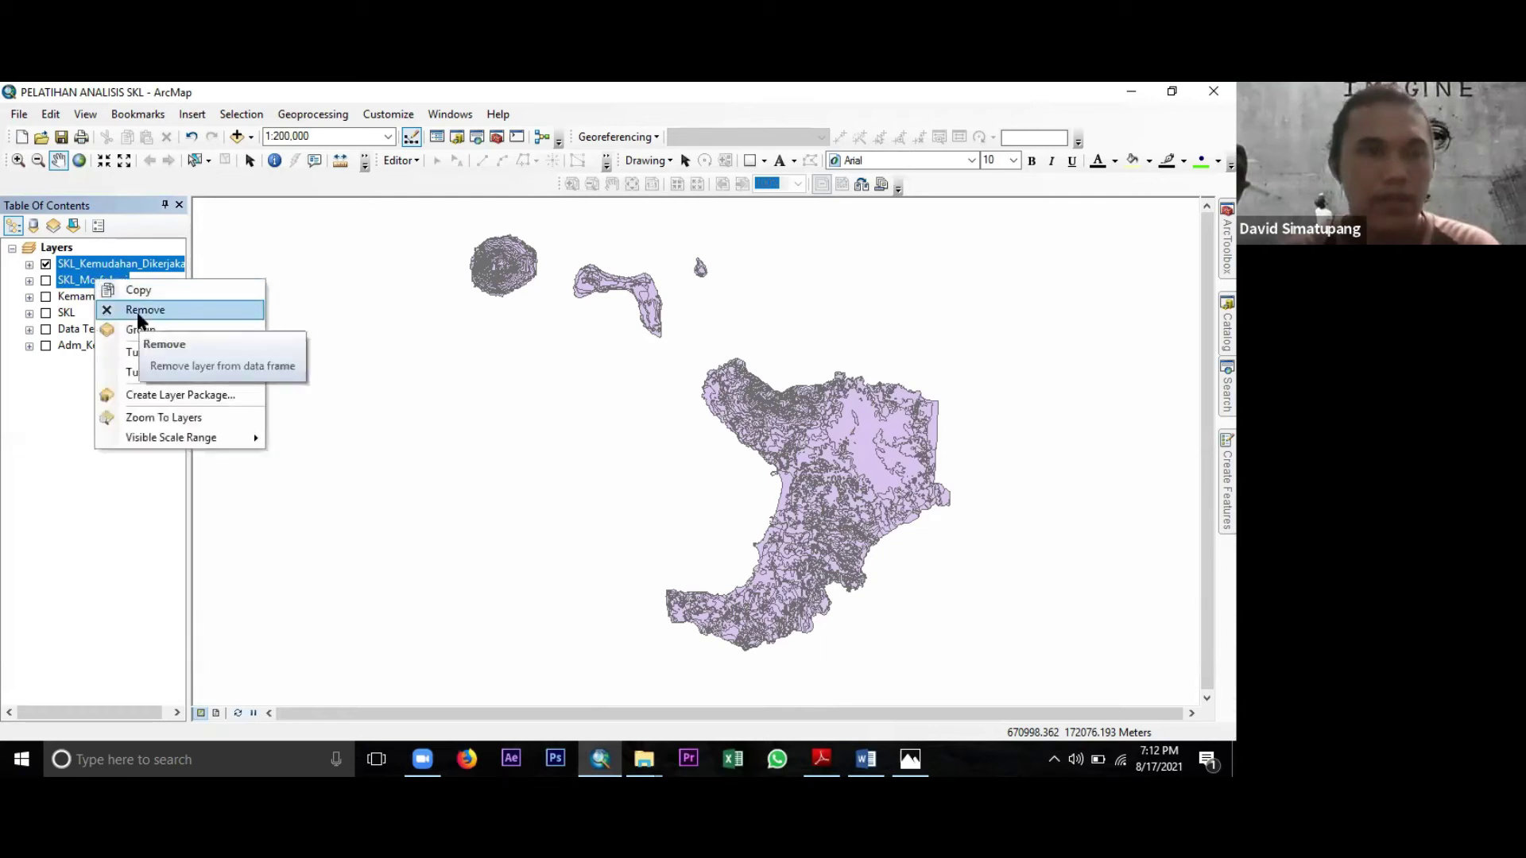
{"action": "left_click", "coordinate": [137, 312]}
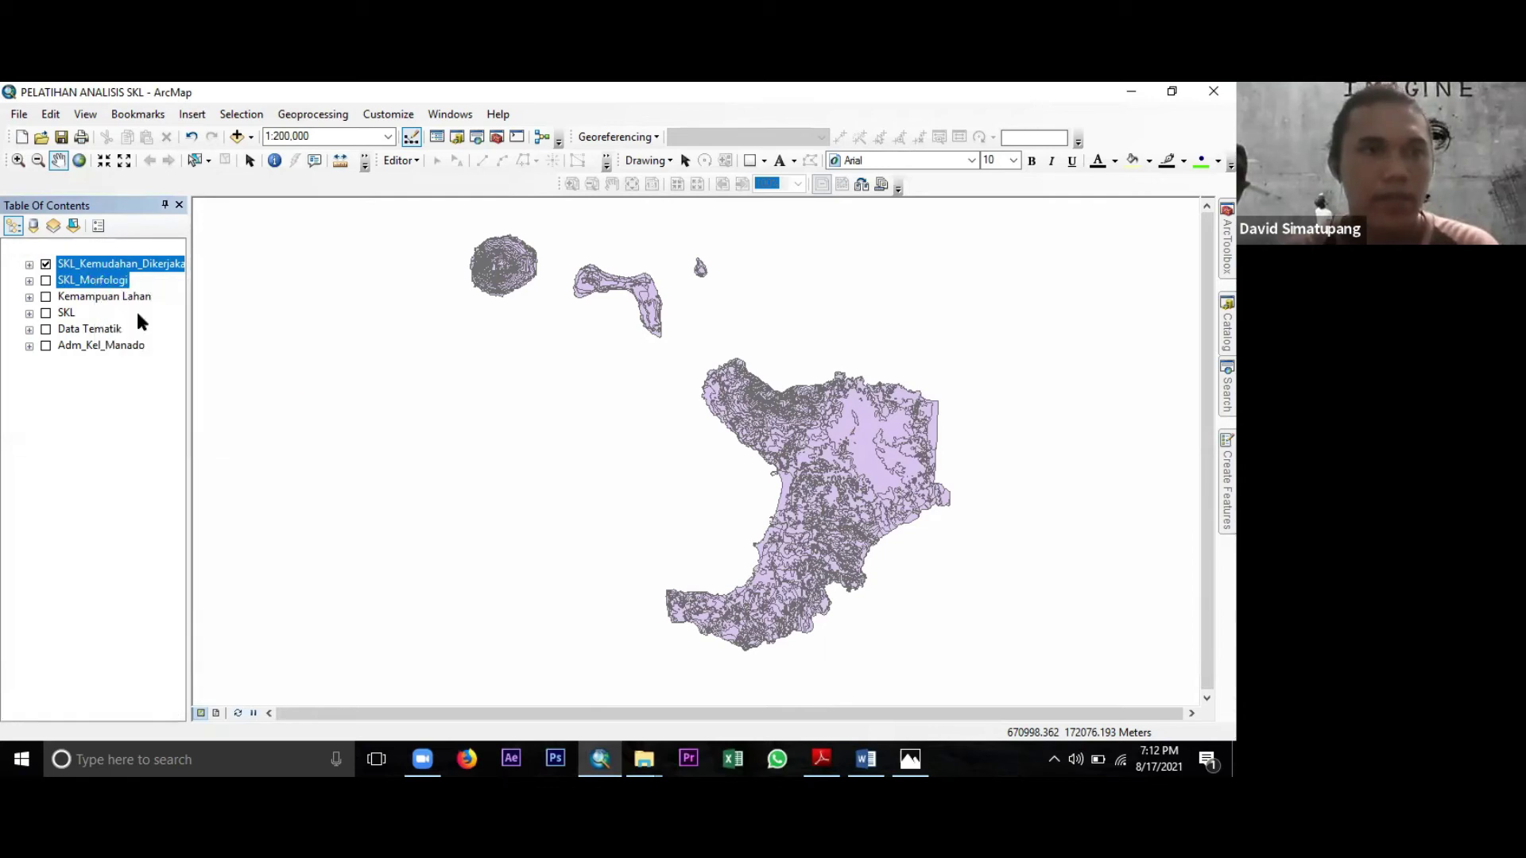
{"action": "left_click", "coordinate": [94, 388]}
Turn on the SKL group layer with its sublayers shown and select its SKL_Terhadap_Bencana_Alam layer.
{"action": "left_click", "coordinate": [45, 279]}
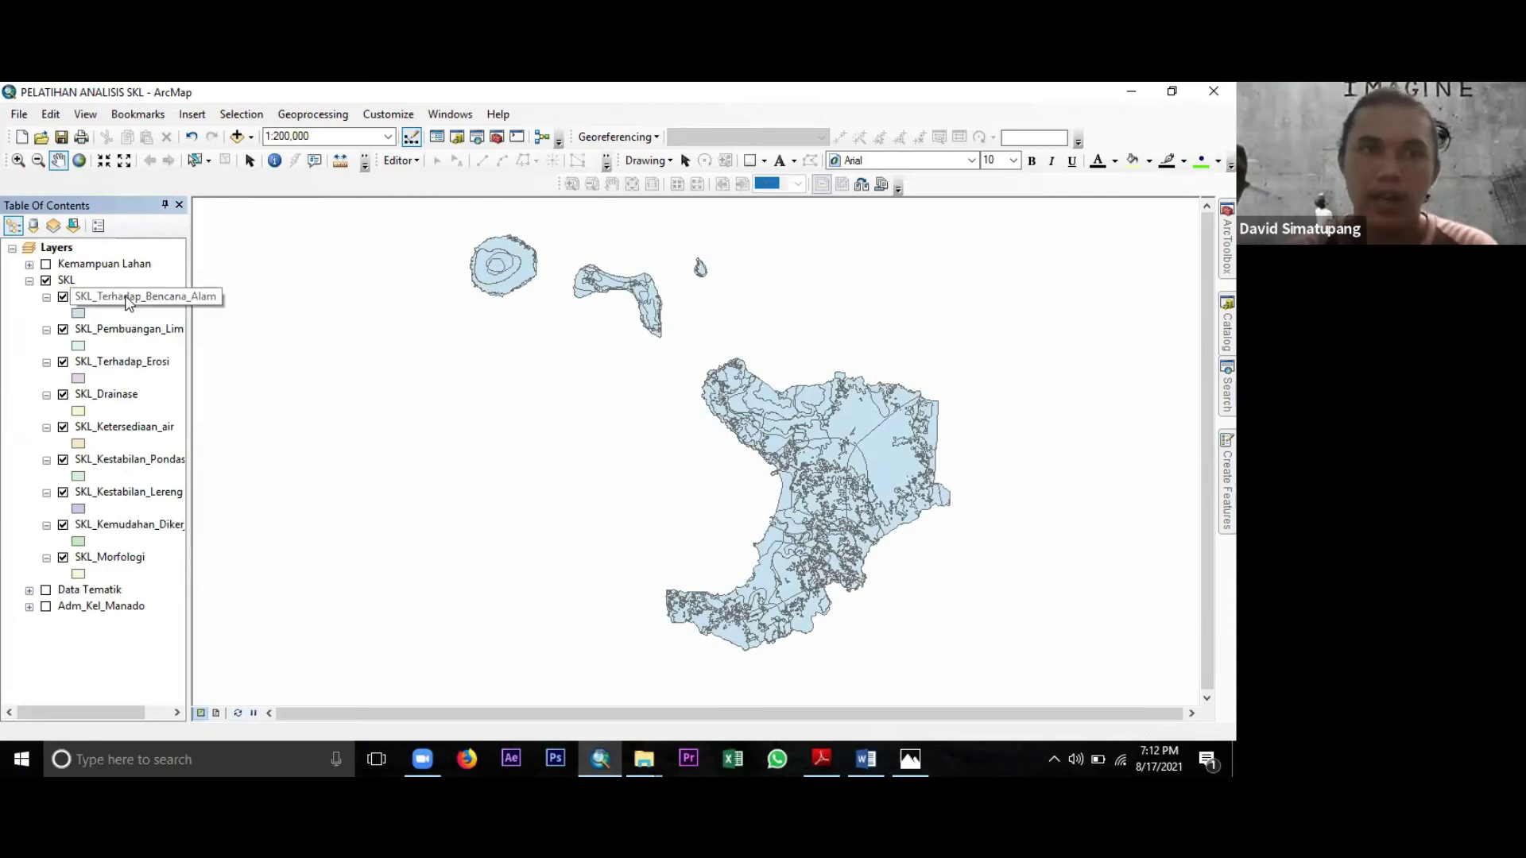
{"action": "left_click", "coordinate": [126, 298]}
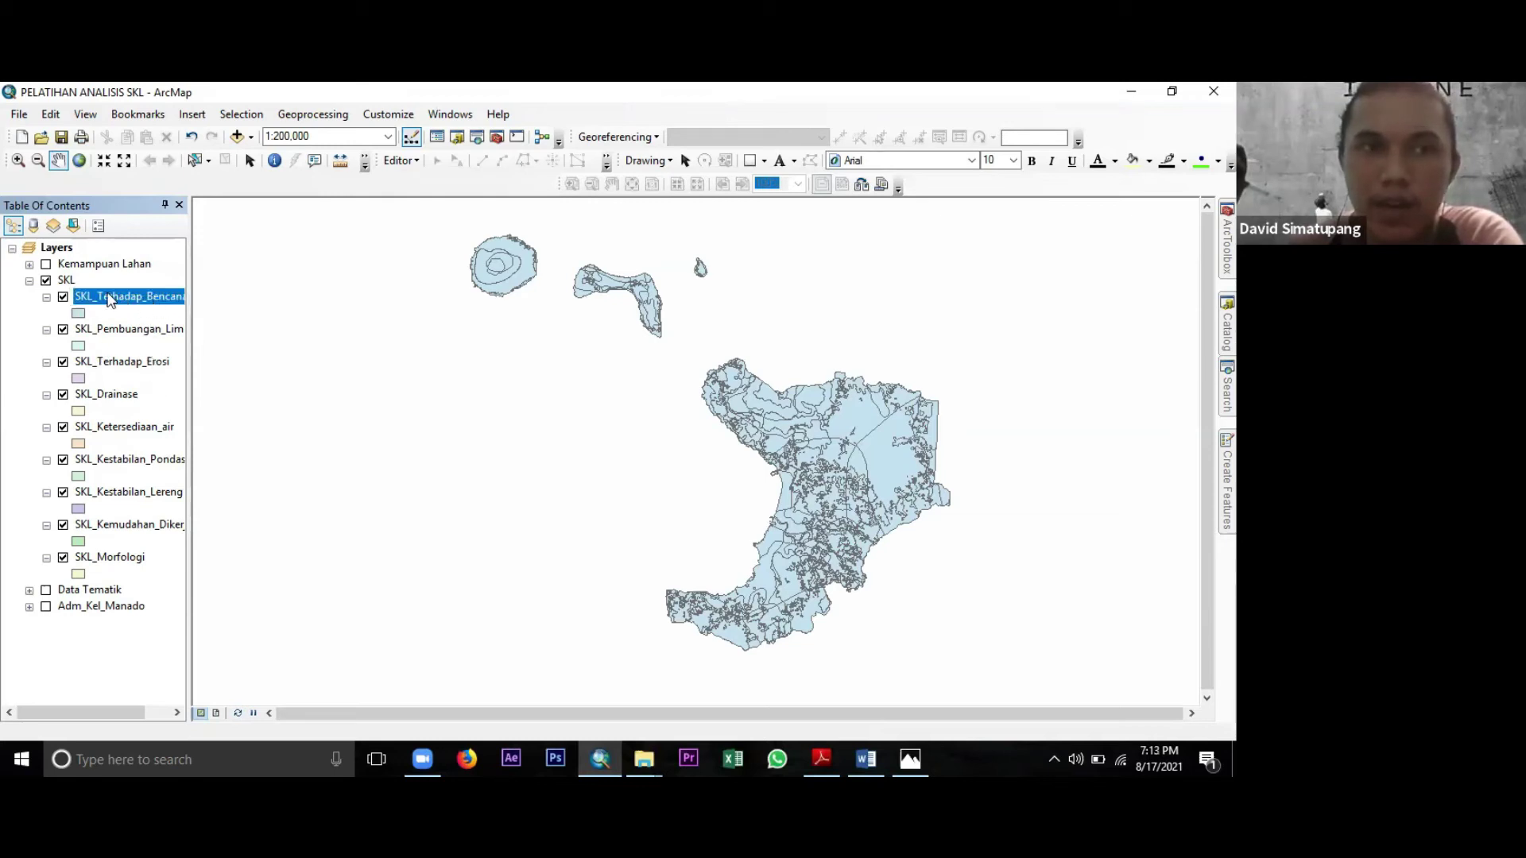
{"action": "left_click", "coordinate": [119, 296]}
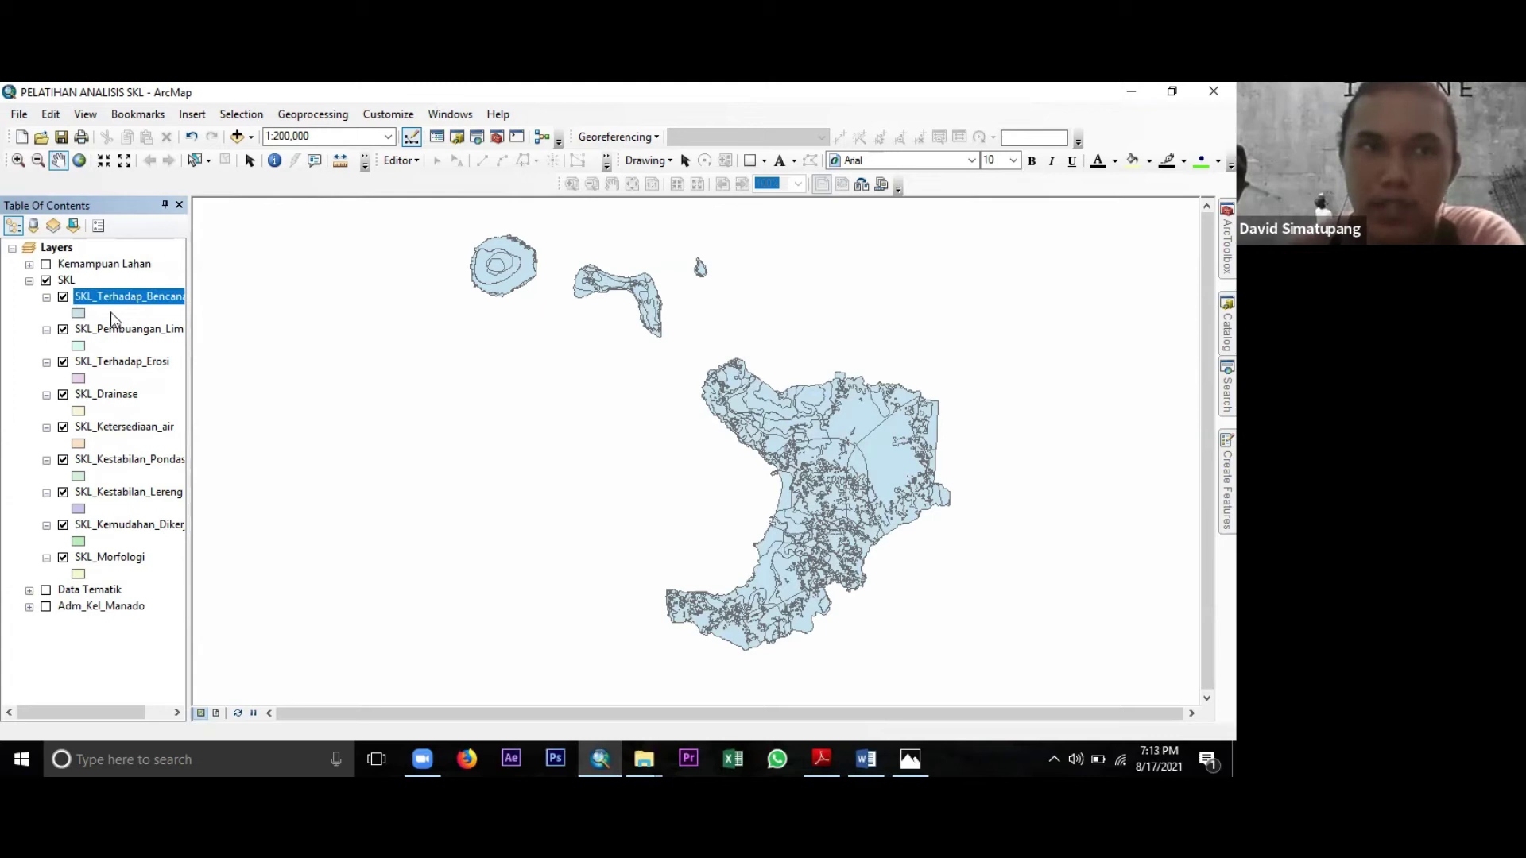
Start an Intersect with all nine SKL group layers, from SKL_Terhadap_Bencana_Alam through SKL_Morfologi, as input features.
{"action": "left_click", "coordinate": [321, 116]}
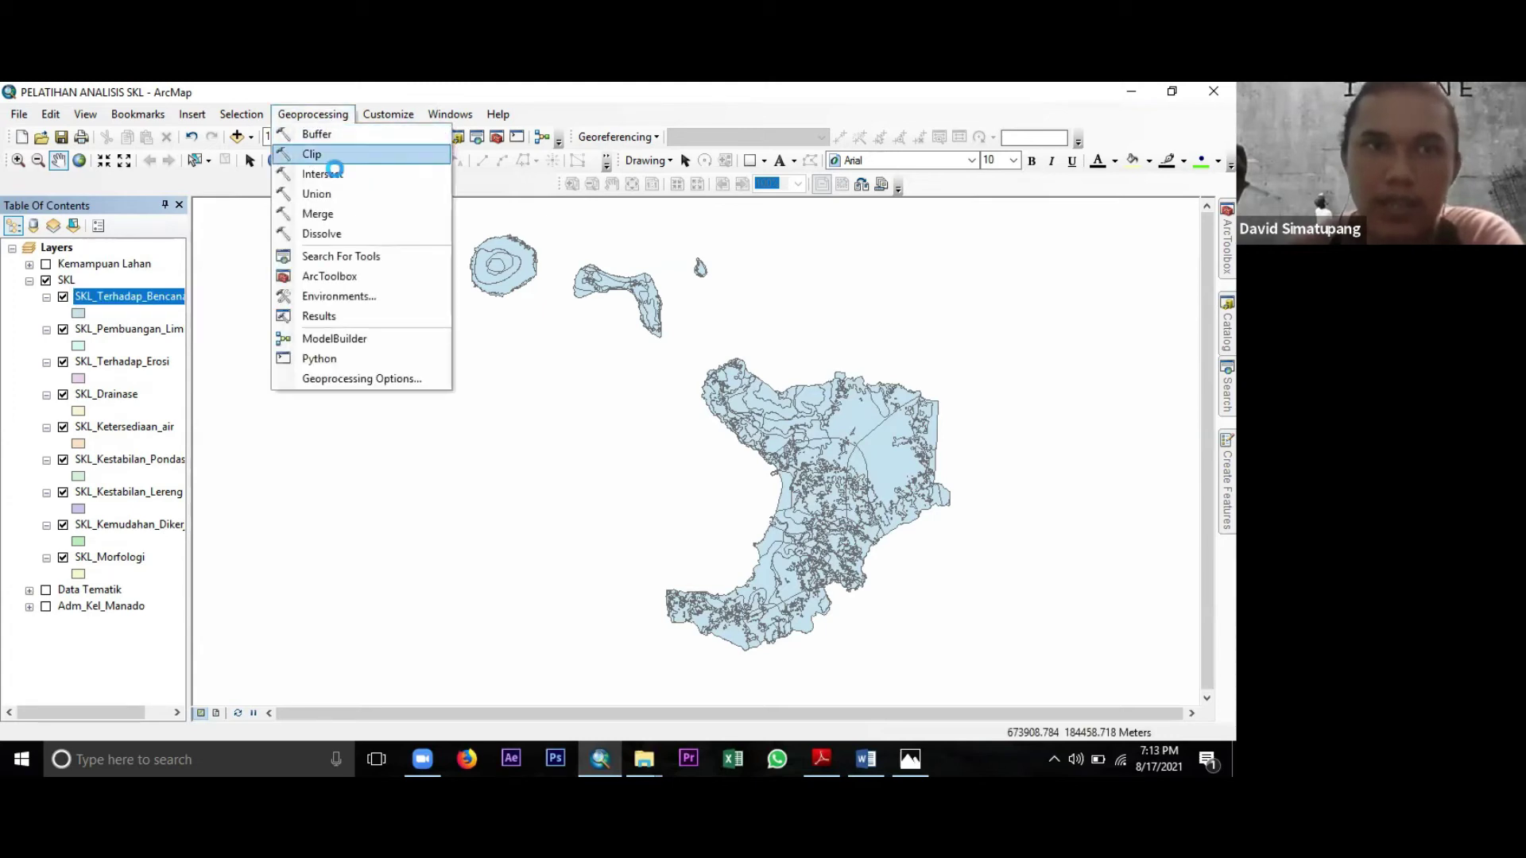
{"action": "left_click", "coordinate": [469, 270]}
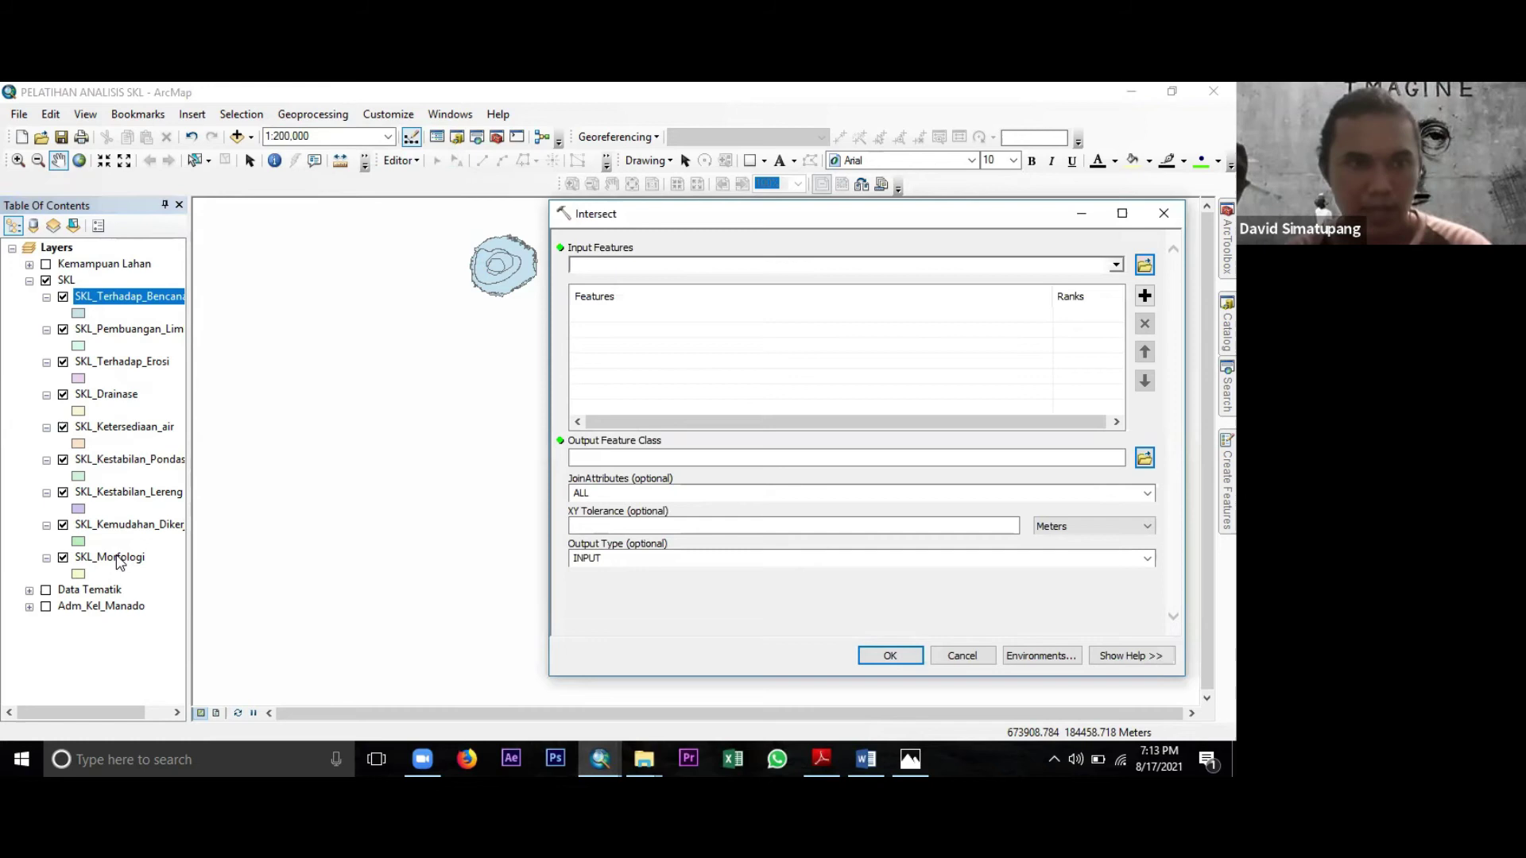
{"action": "left_click", "coordinate": [120, 560], "text": "shift"}
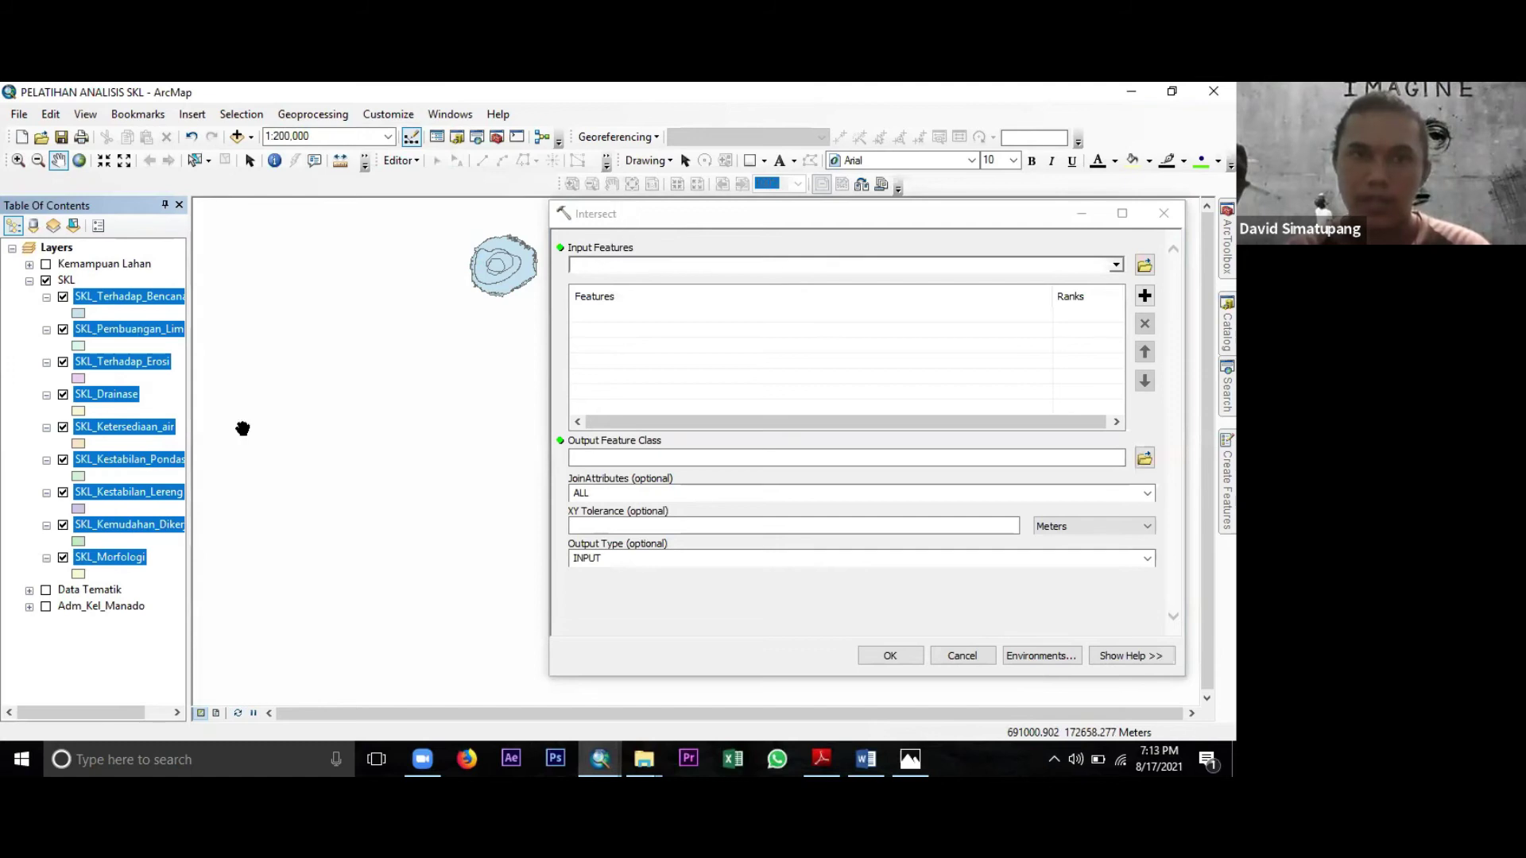
{"action": "left_click_drag", "start_coordinate": [143, 427], "coordinate": [734, 415]}
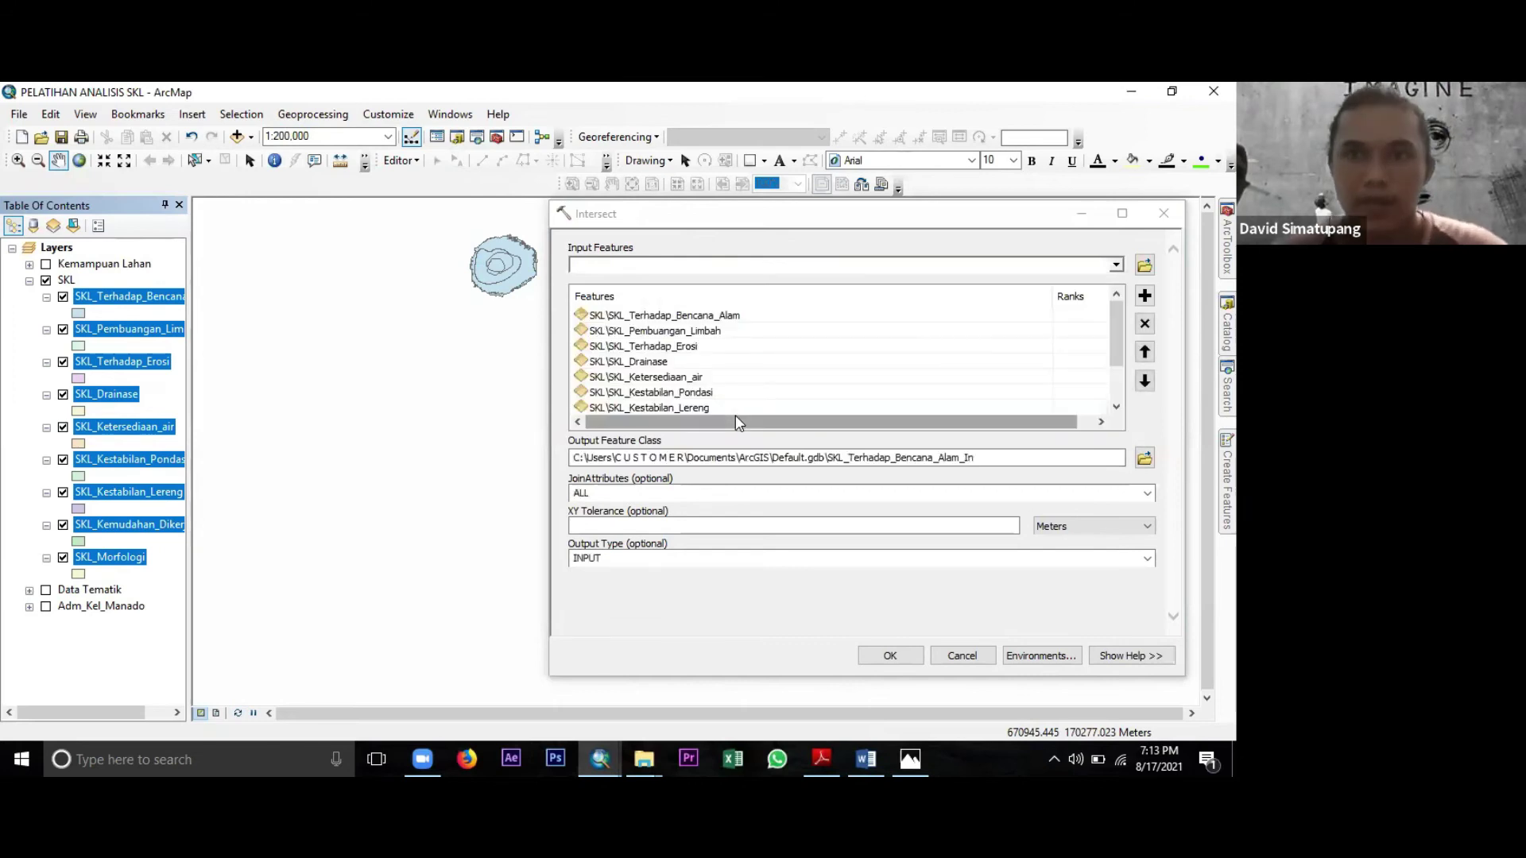
Browse for the Intersect output location and expand D:\PELDUP\PELATIHAN ANALISIS SKL\VEKTOR in the folder connection dialog.
{"action": "left_click", "coordinate": [1144, 458]}
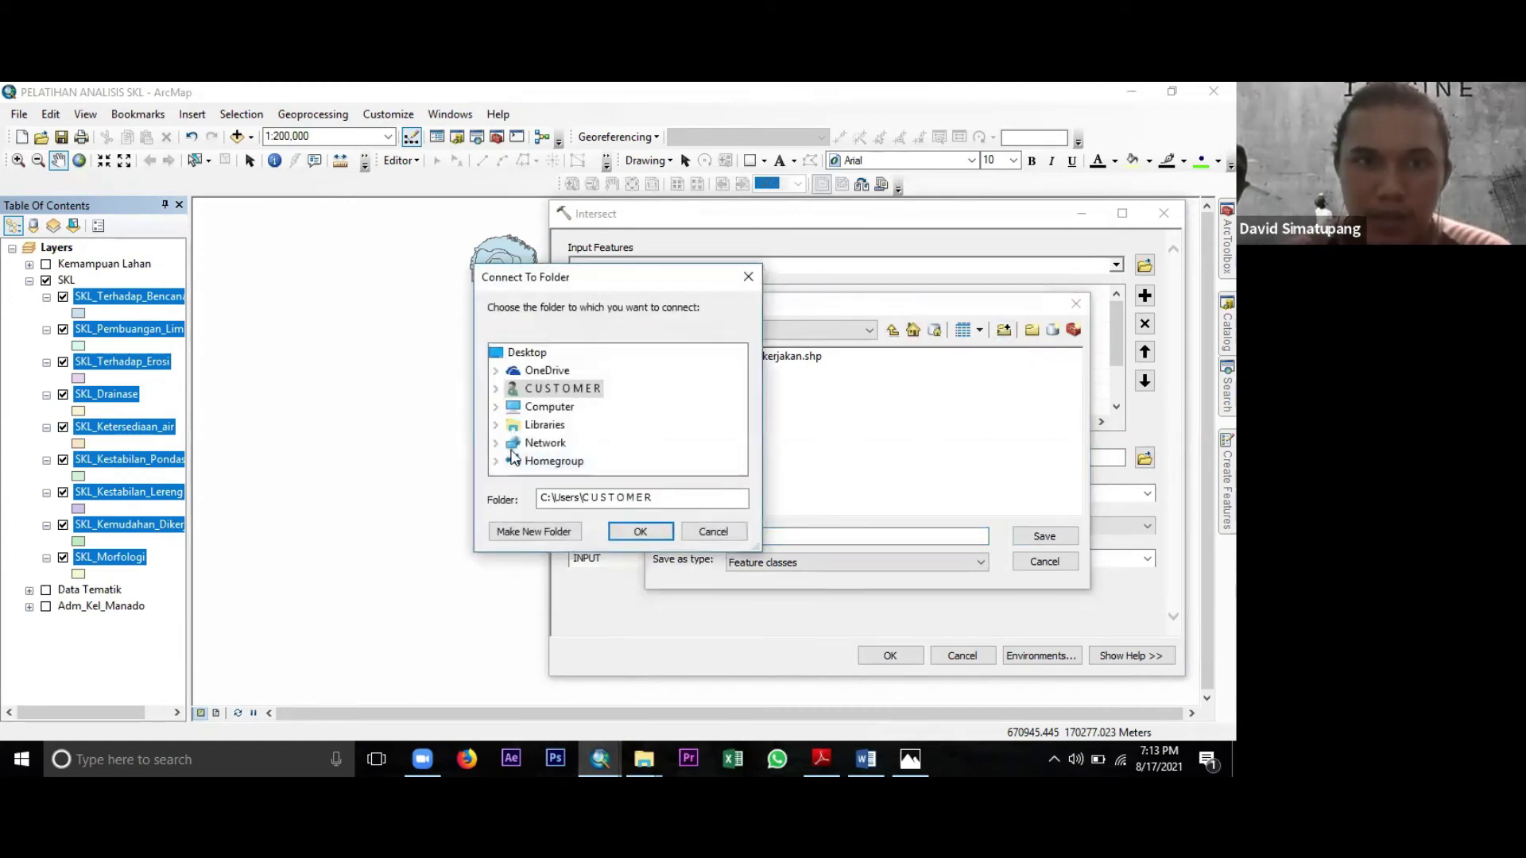
{"action": "left_click", "coordinate": [496, 407]}
{"action": "scroll", "coordinate": [515, 403], "scroll_direction": "down", "scroll_amount": 2}
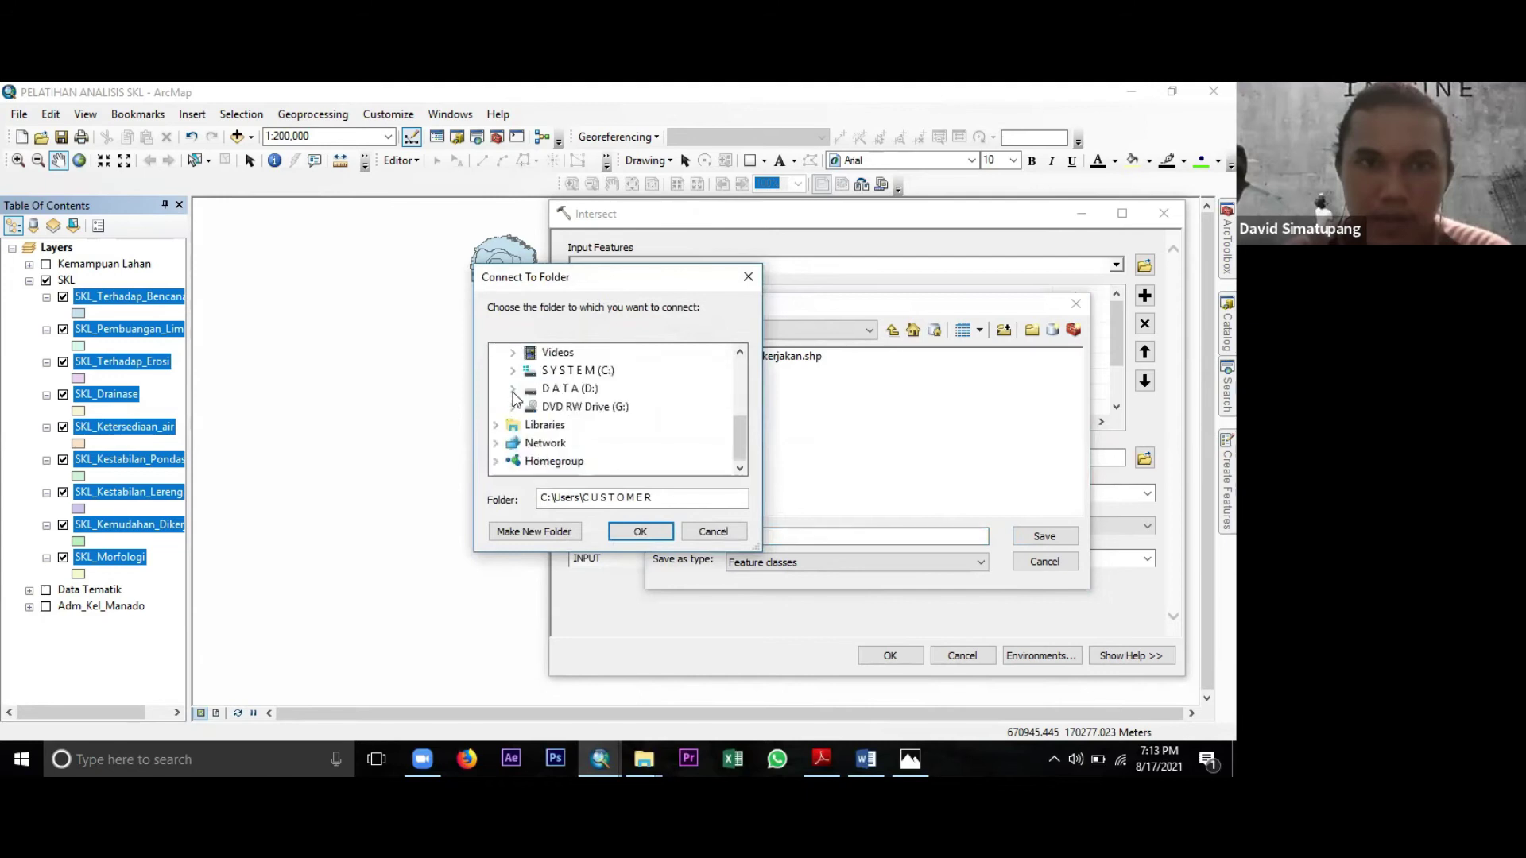
{"action": "double_click", "coordinate": [580, 441]}
{"action": "scroll", "coordinate": [556, 422], "scroll_direction": "down", "scroll_amount": 4}
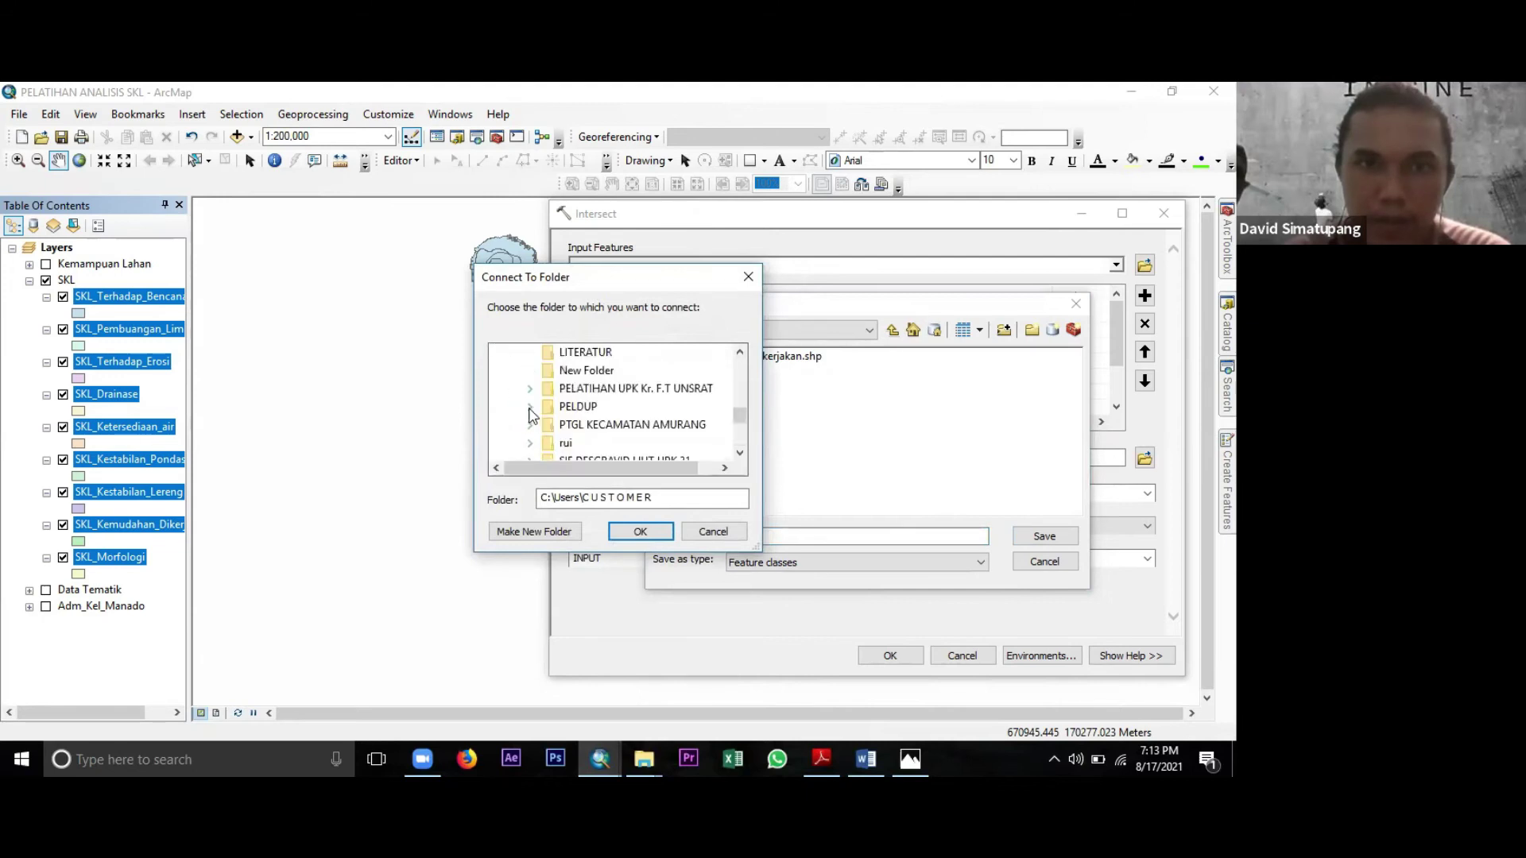
{"action": "double_click", "coordinate": [566, 411]}
{"action": "scroll", "coordinate": [567, 426], "scroll_direction": "up", "scroll_amount": 1}
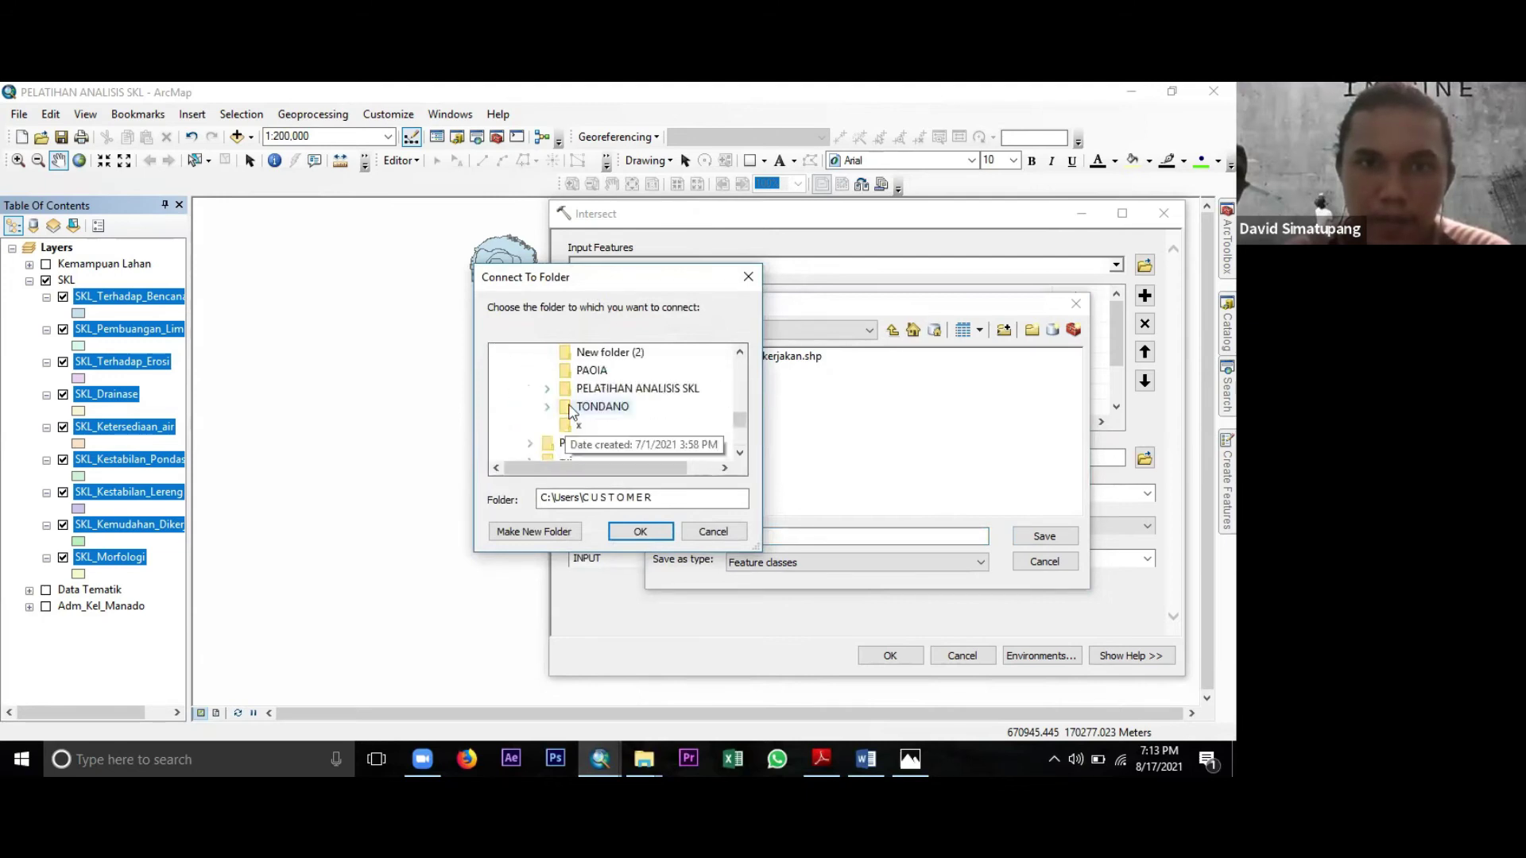
{"action": "double_click", "coordinate": [569, 406]}
{"action": "double_click", "coordinate": [628, 440]}
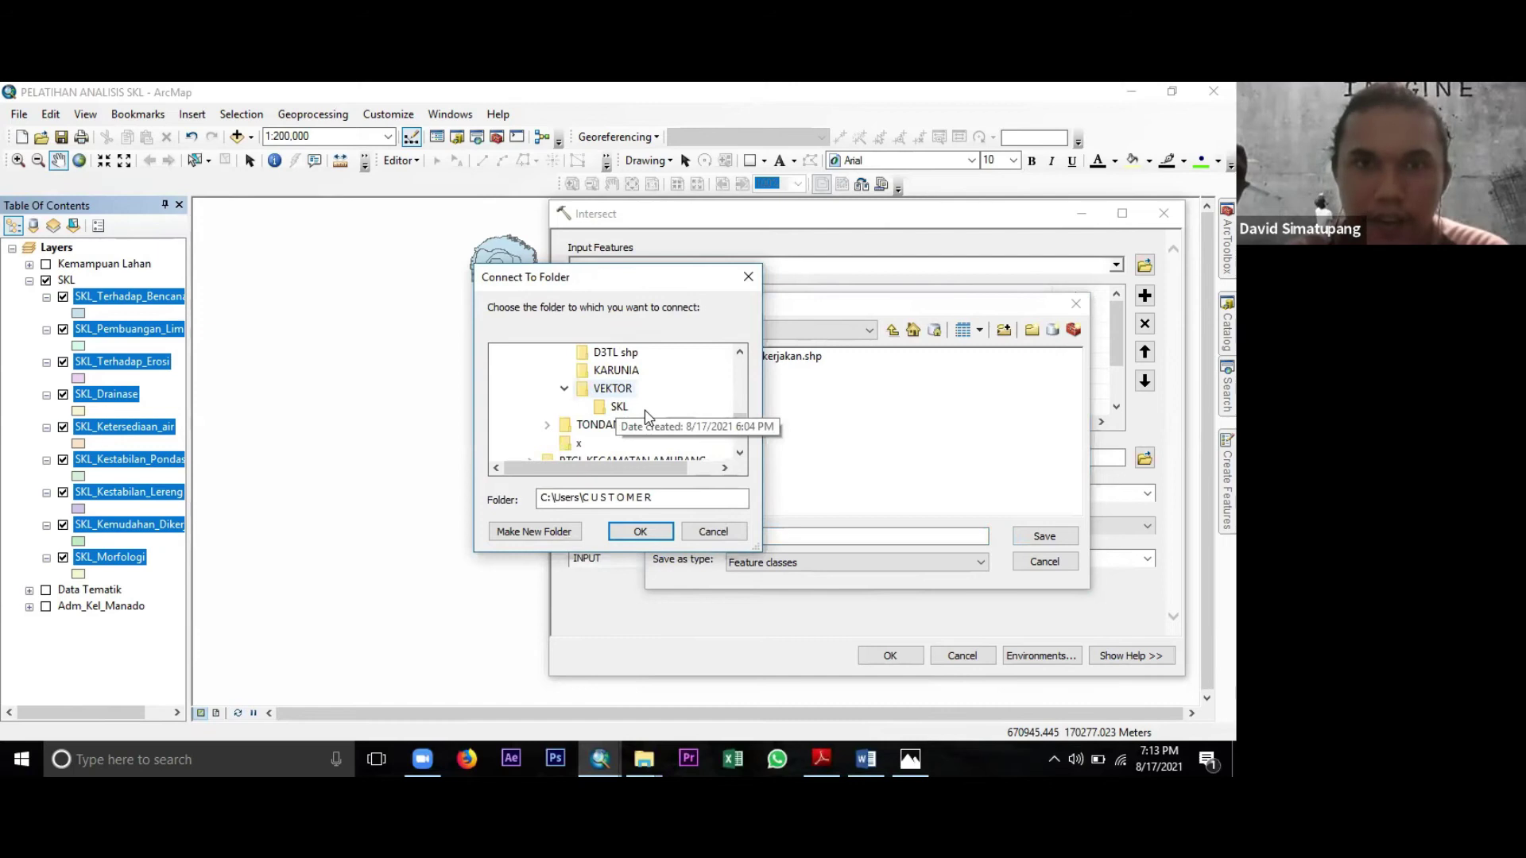
Create a new folder named KEMAMPUAN LAHAN inside VEKTOR and leave the folder connection dialog.
{"action": "left_click", "coordinate": [550, 533]}
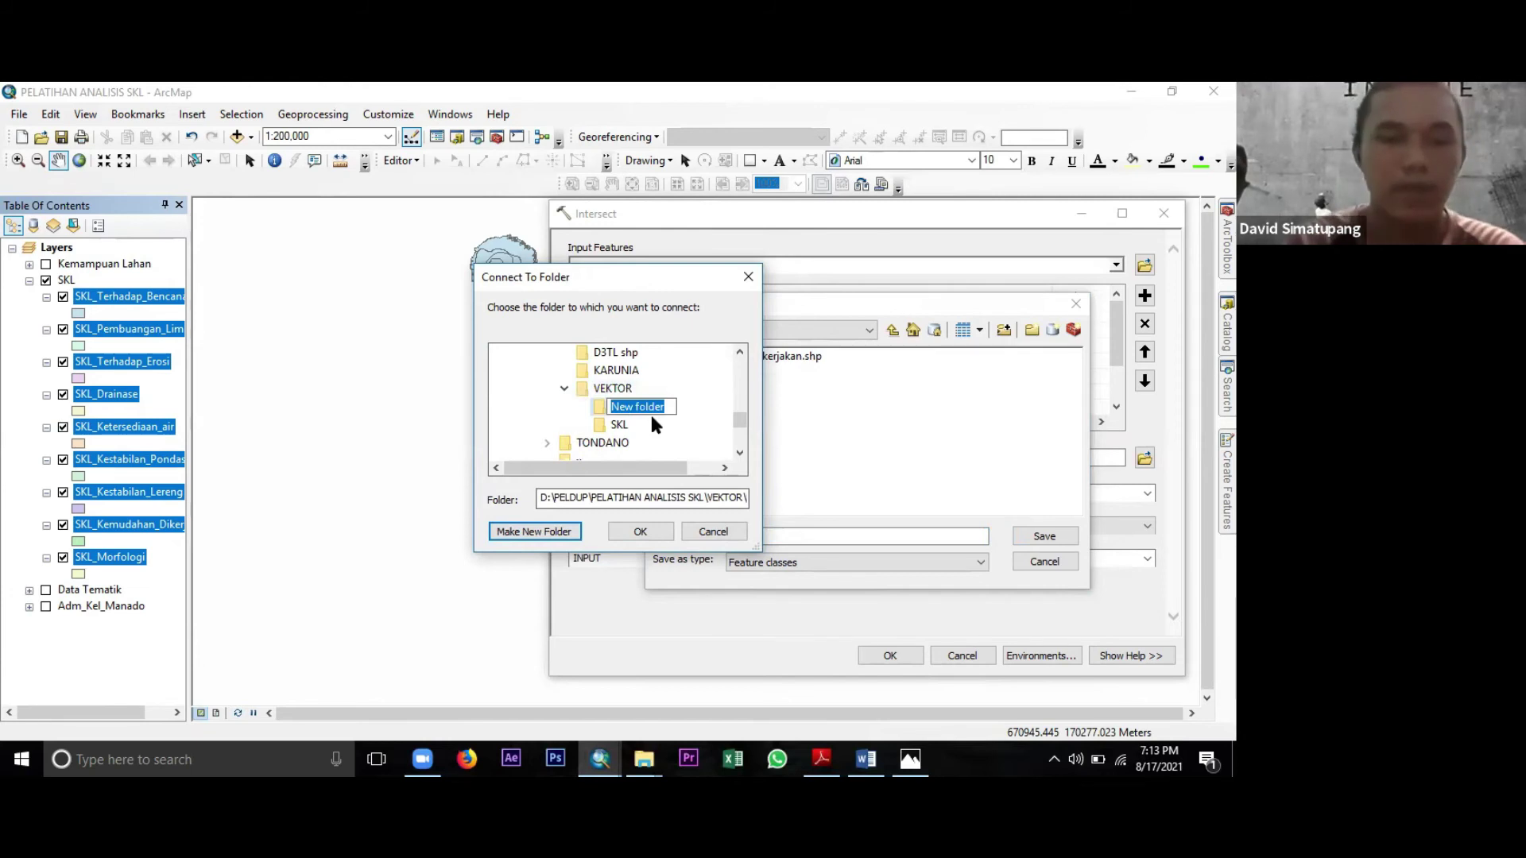
{"action": "type", "text": "KEMA"}
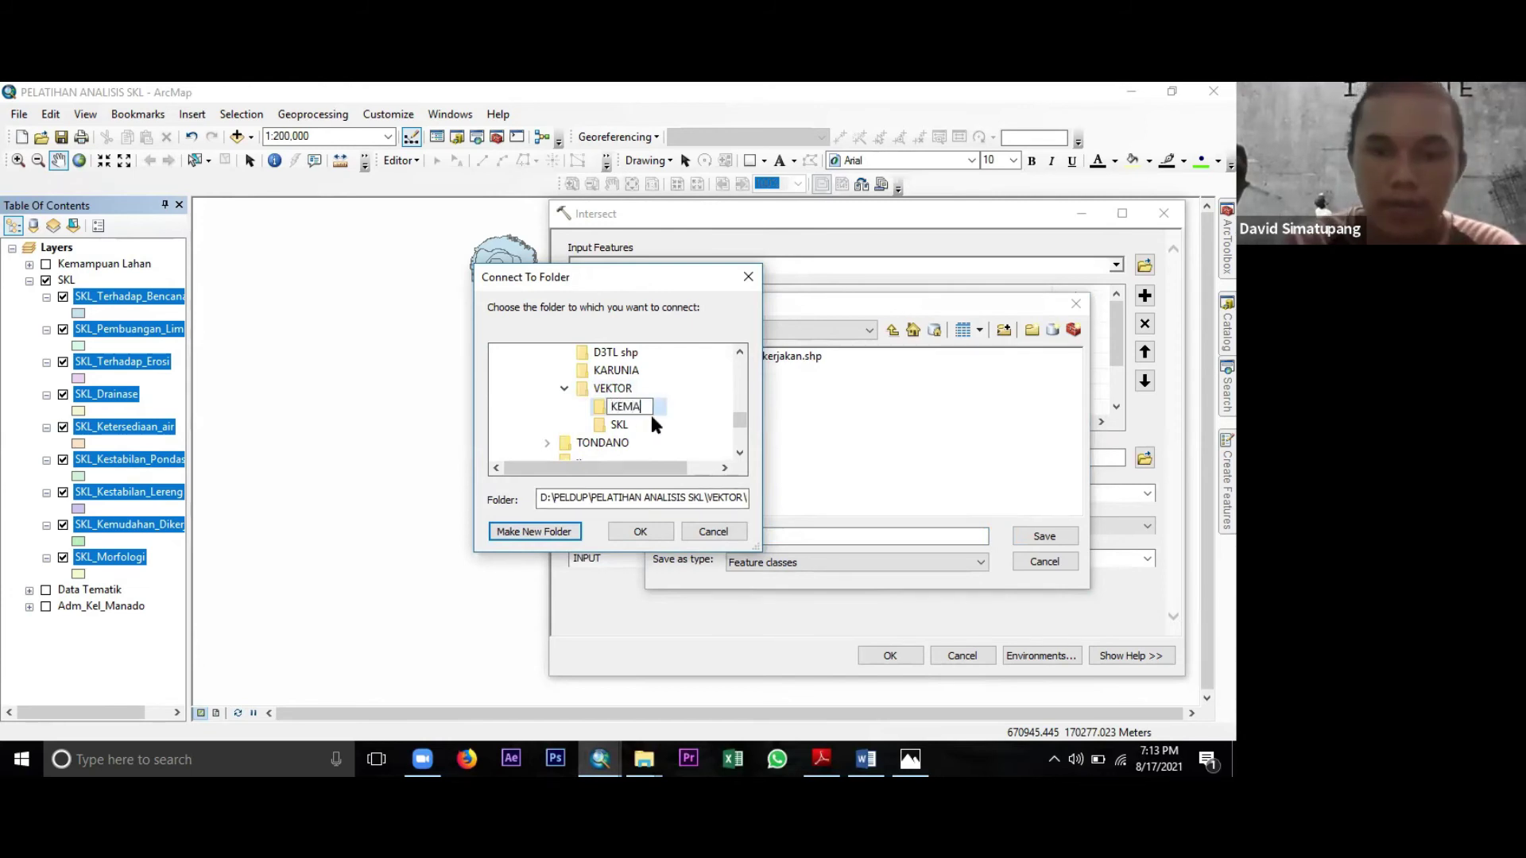
{"action": "type", "text": "MPUAN LAHA"}
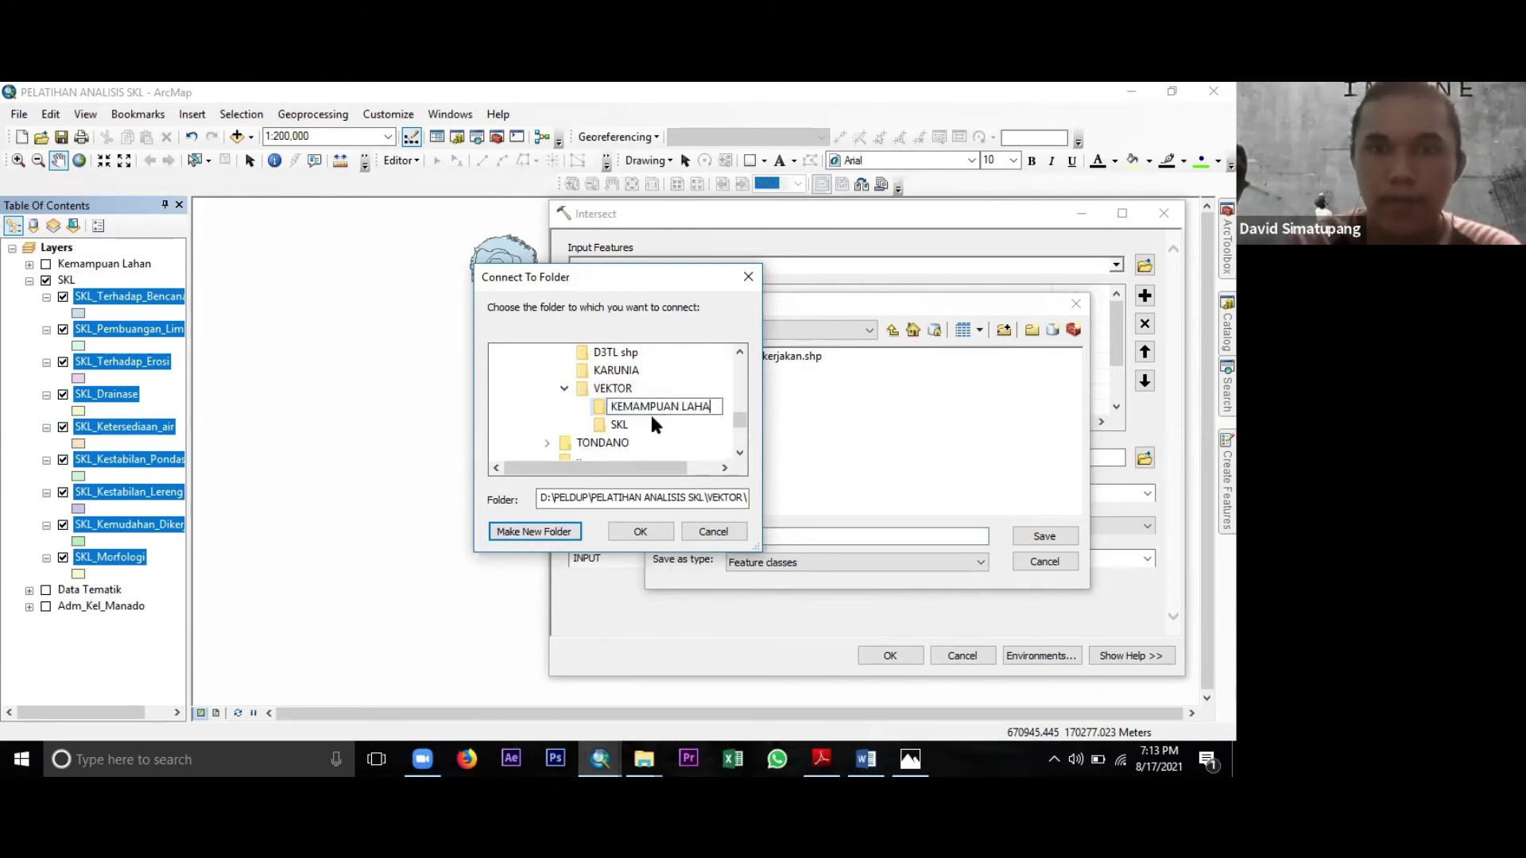
{"action": "type", "text": "N"}
{"action": "key", "text": "Return"}
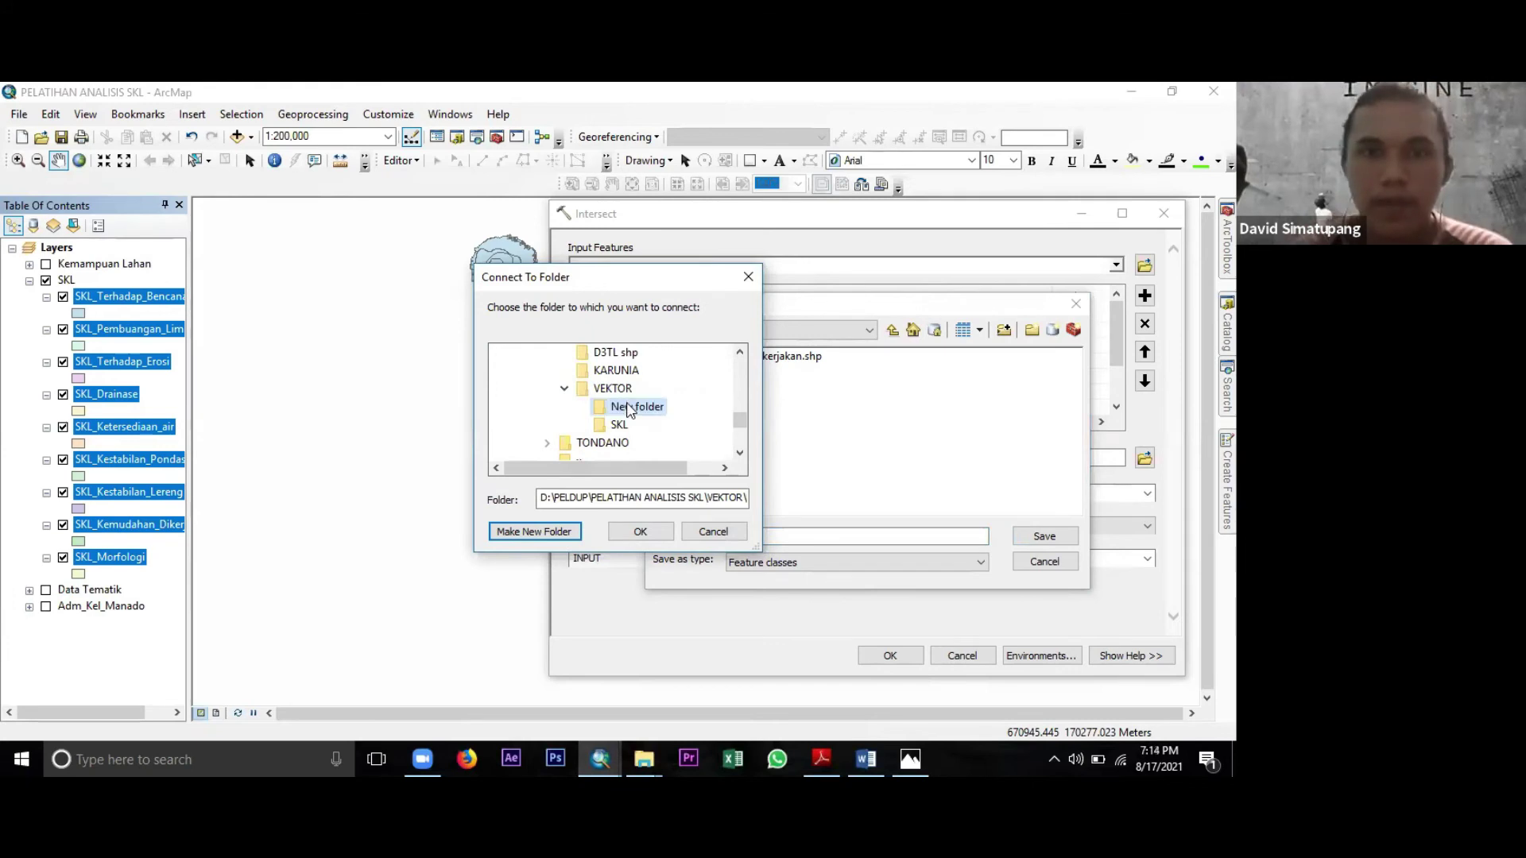
{"action": "left_click", "coordinate": [640, 536]}
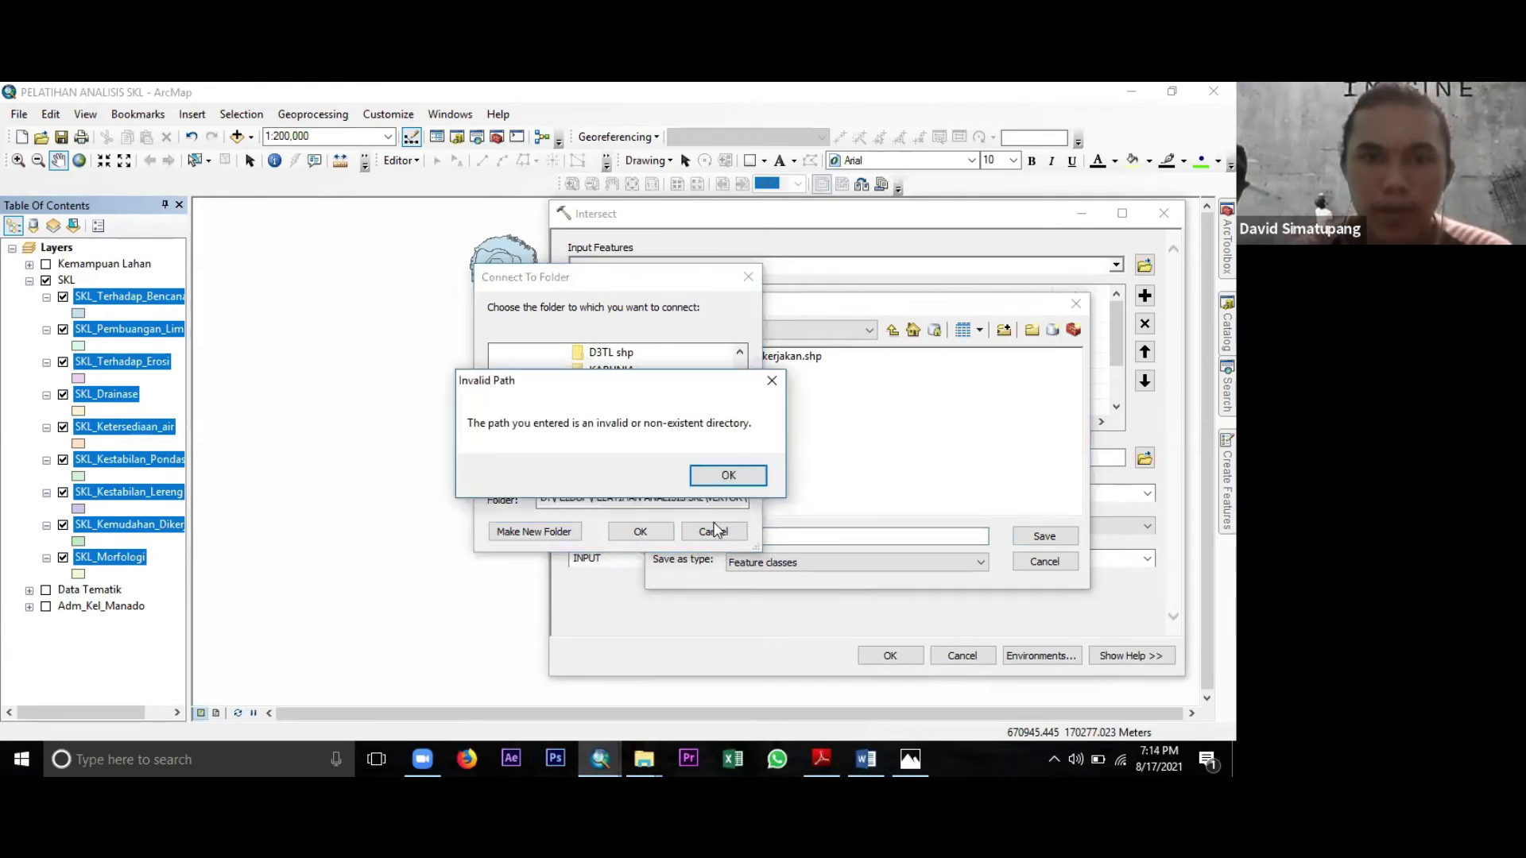
{"action": "left_click", "coordinate": [728, 475]}
{"action": "left_click", "coordinate": [713, 532]}
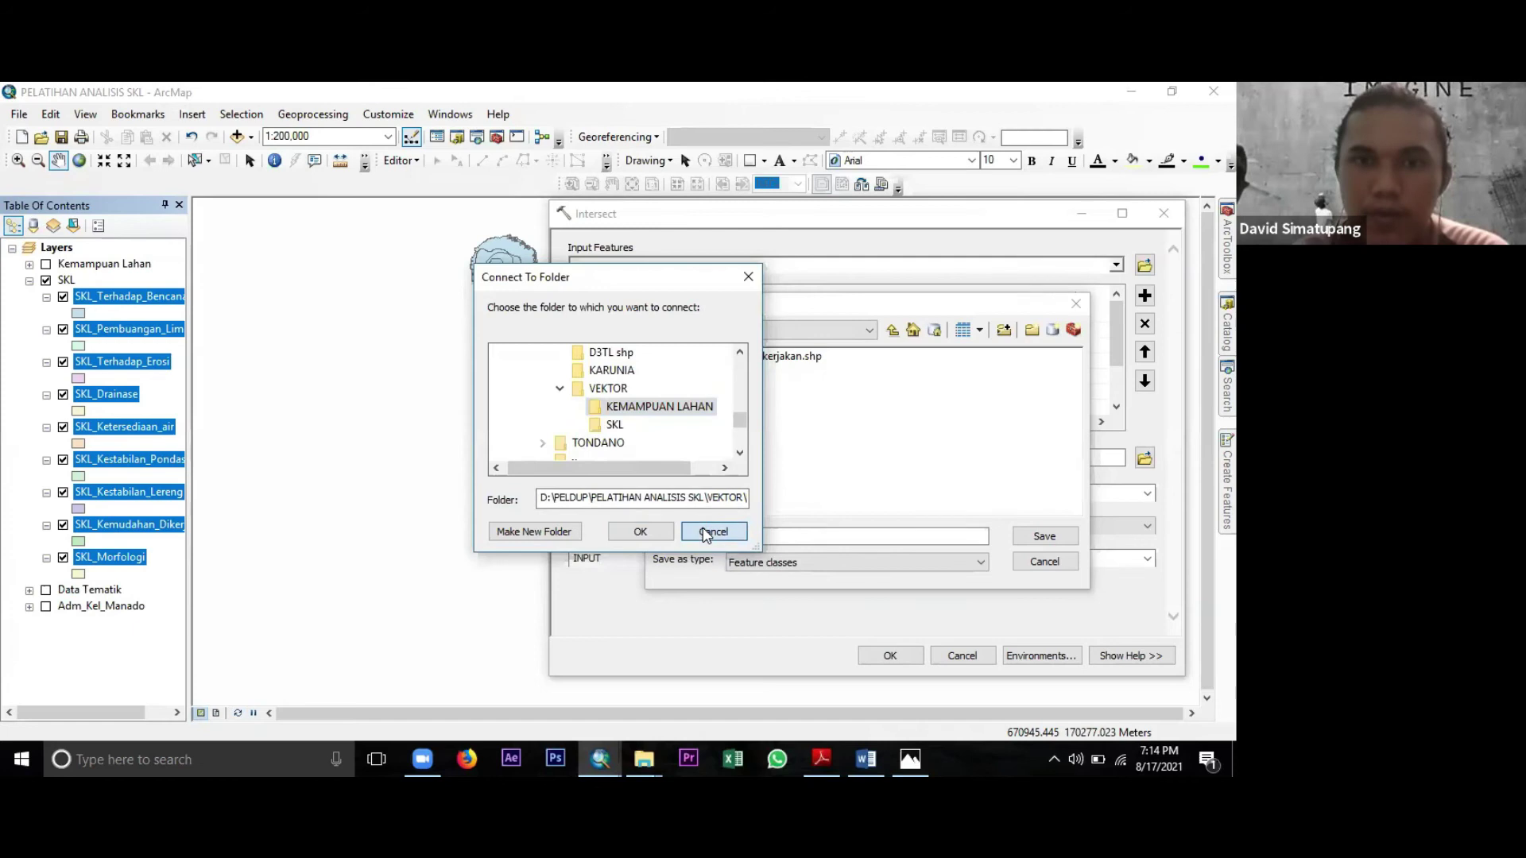
Set the Intersect output to KEMAMPUAN_LAHAN.shp in the KEMAMPUAN LAHAN folder and run the Intersect.
{"action": "left_click", "coordinate": [894, 330]}
{"action": "double_click", "coordinate": [715, 355]}
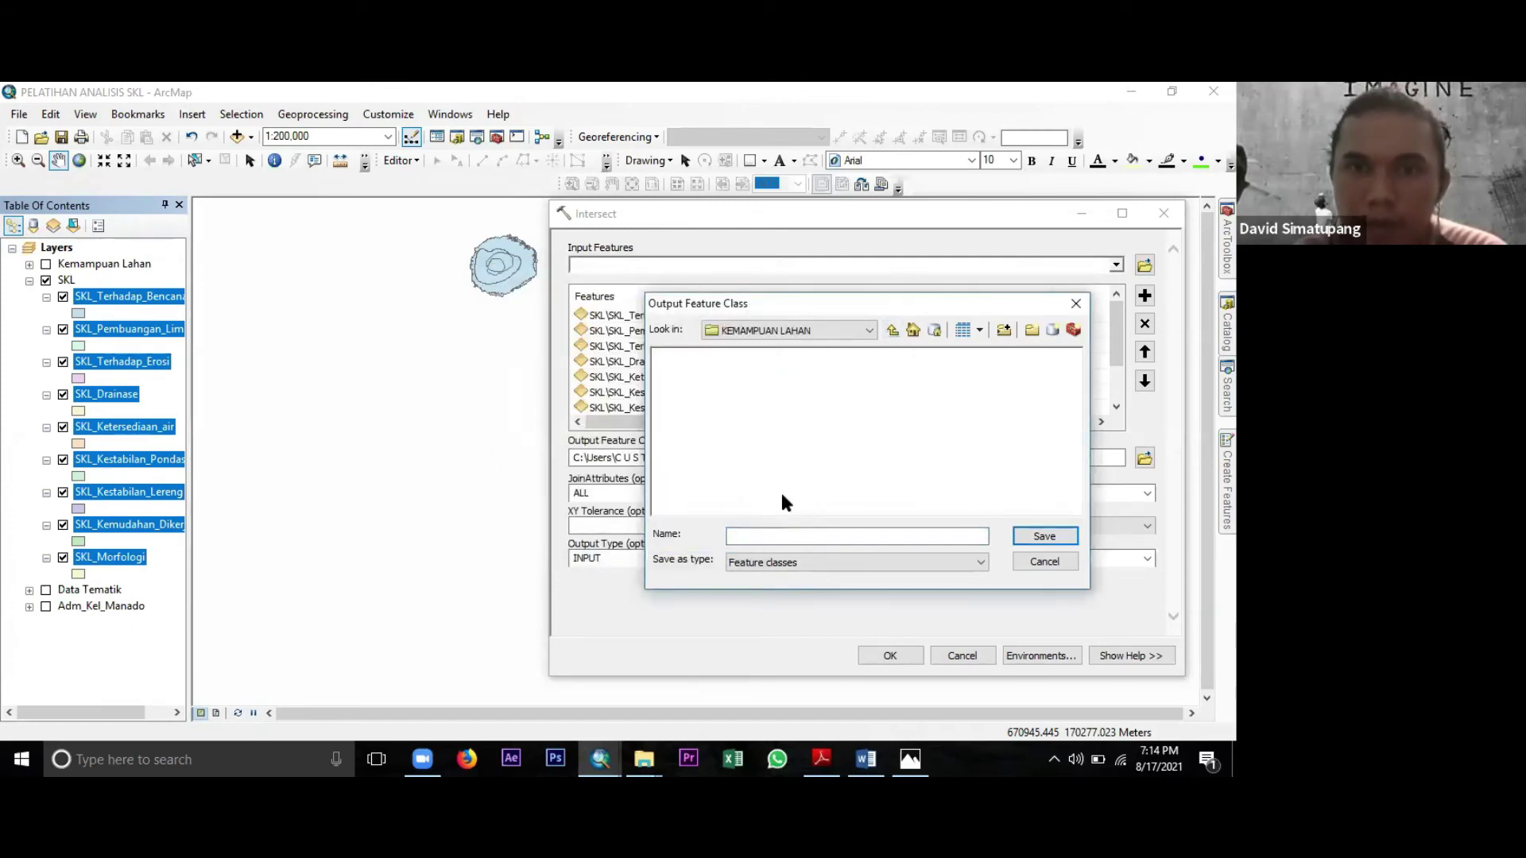
{"action": "left_click", "coordinate": [774, 538]}
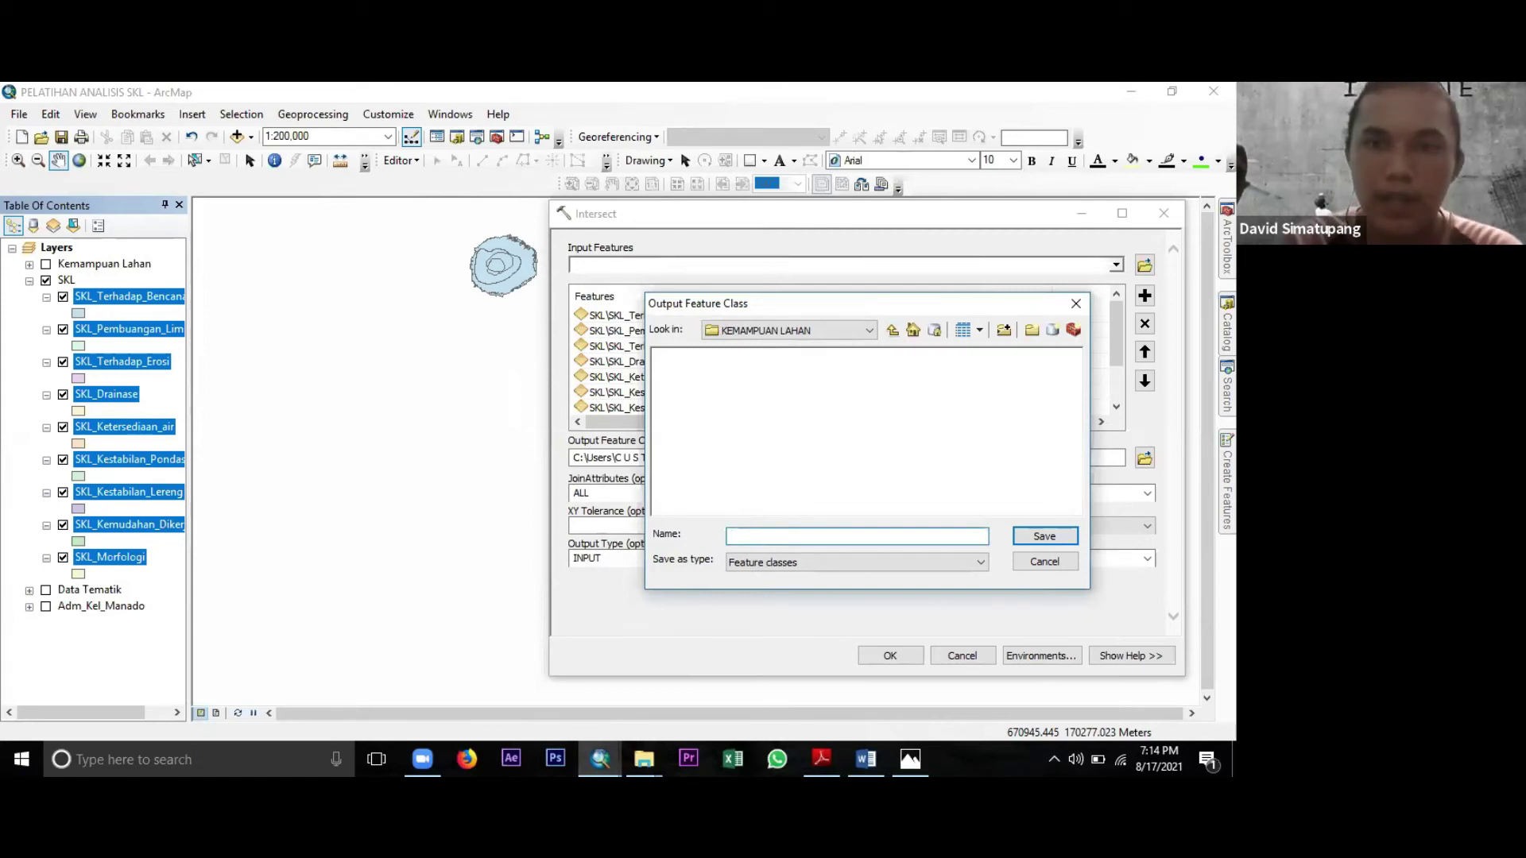
{"action": "type", "text": "K"}
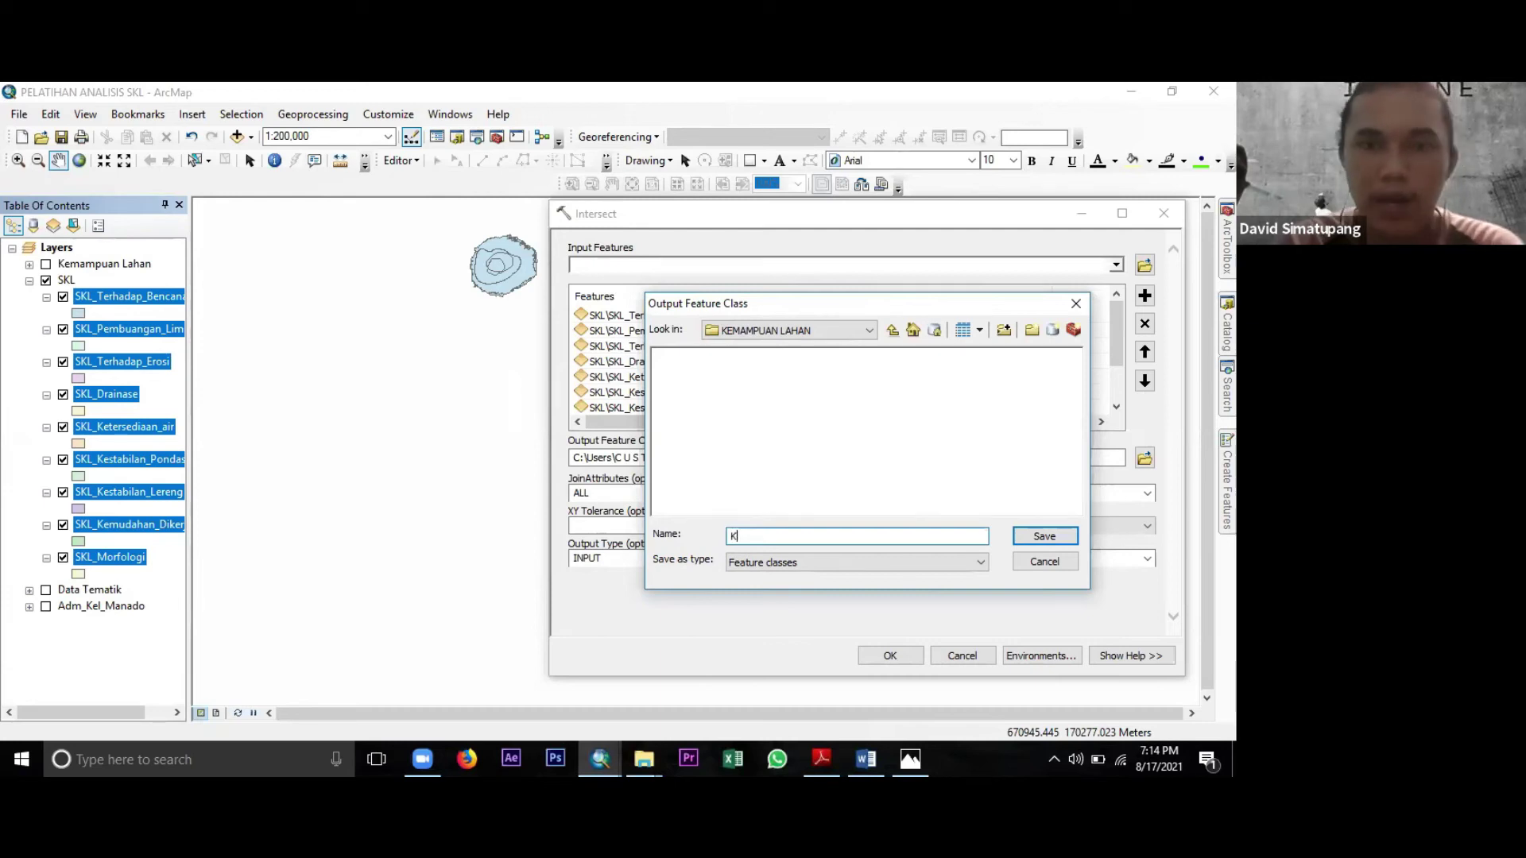
{"action": "type", "text": "EMAM"}
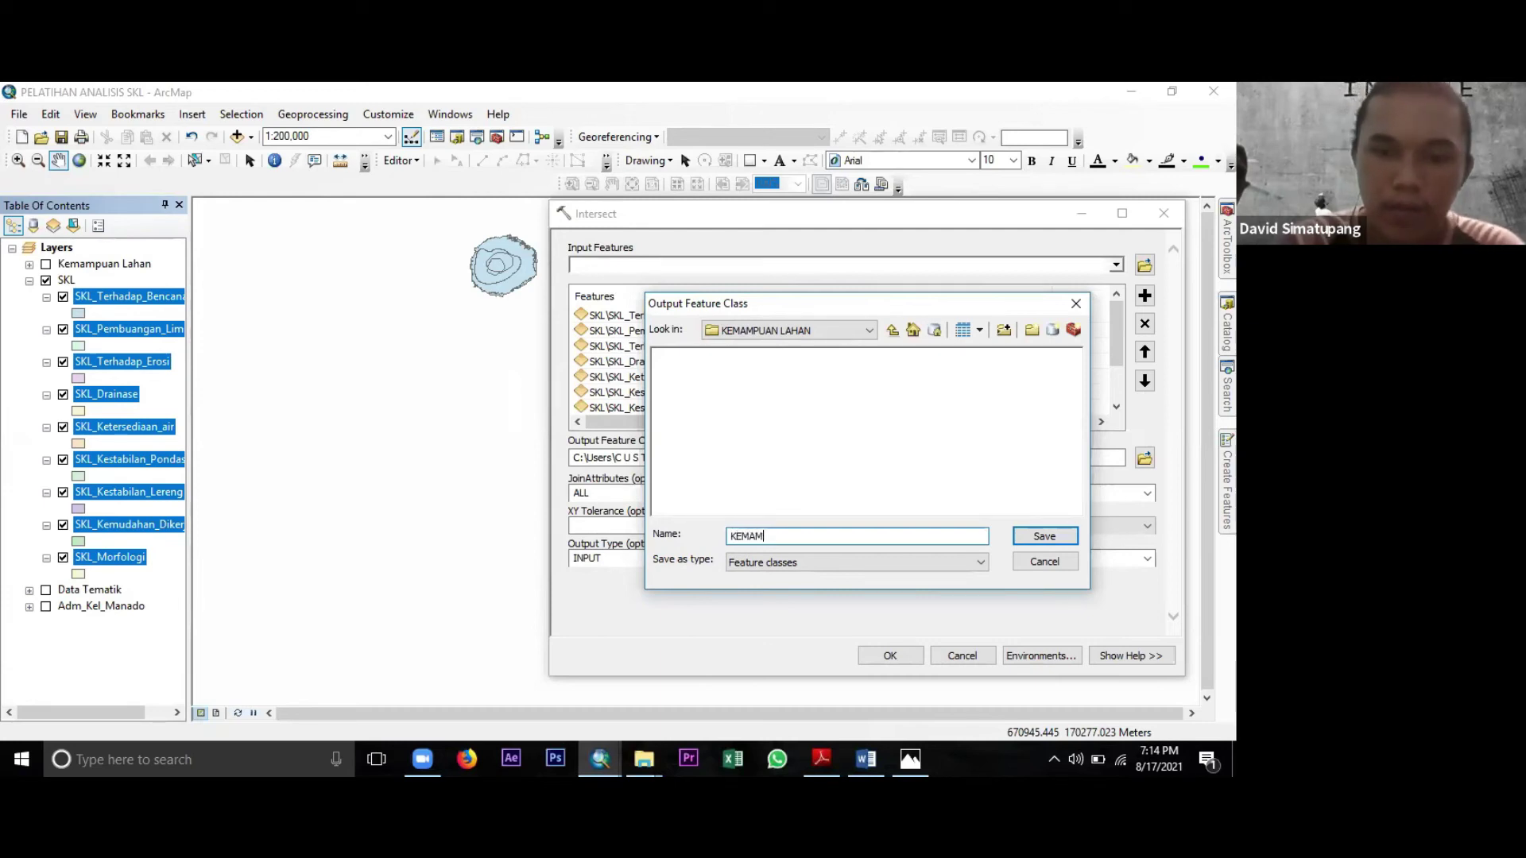
{"action": "type", "text": "PUAN_"}
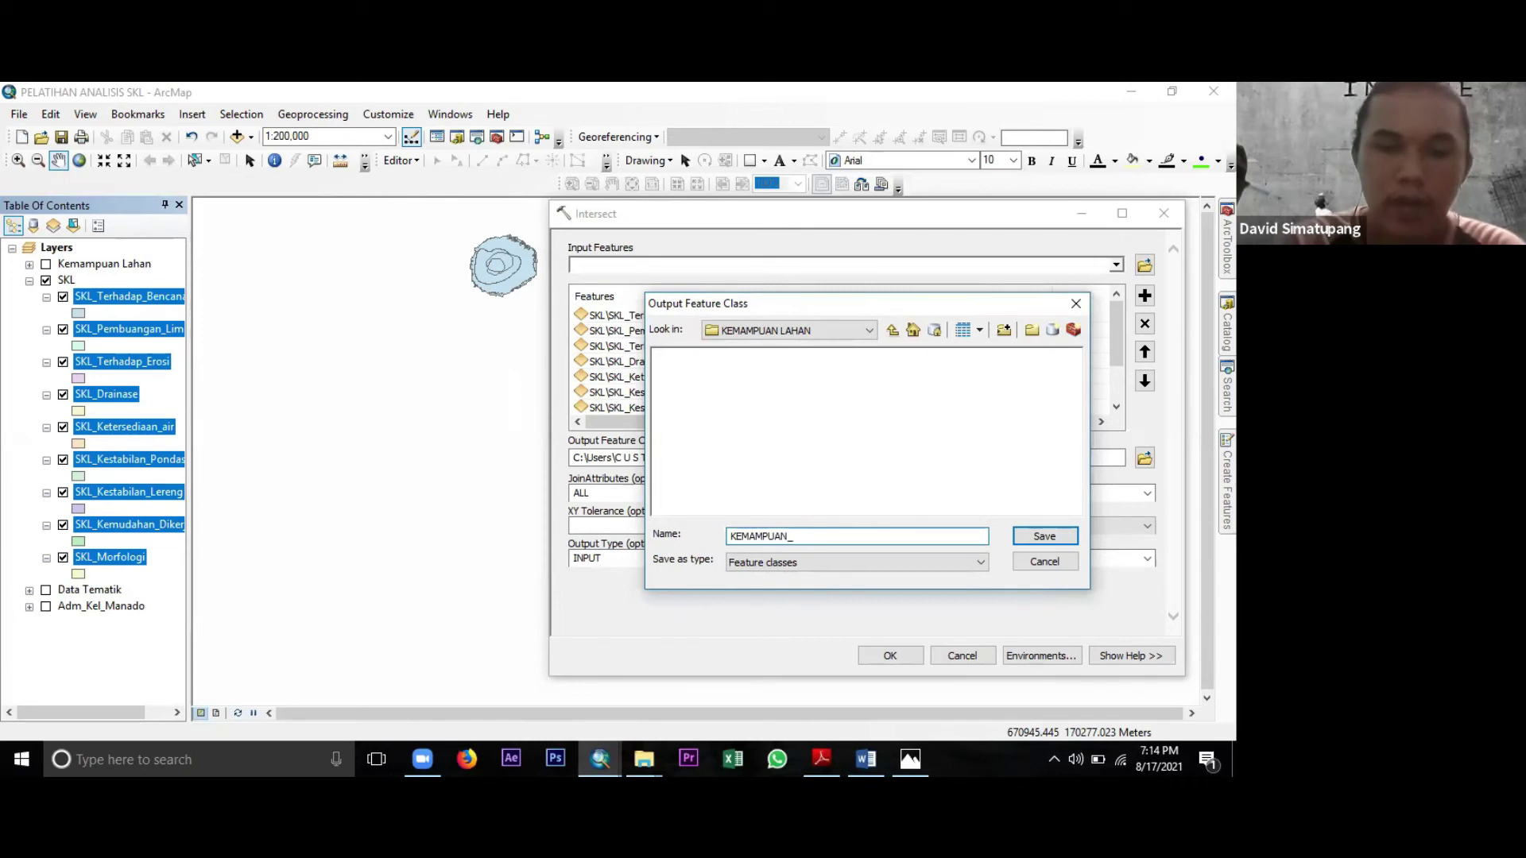
{"action": "type", "text": "LAHAN."}
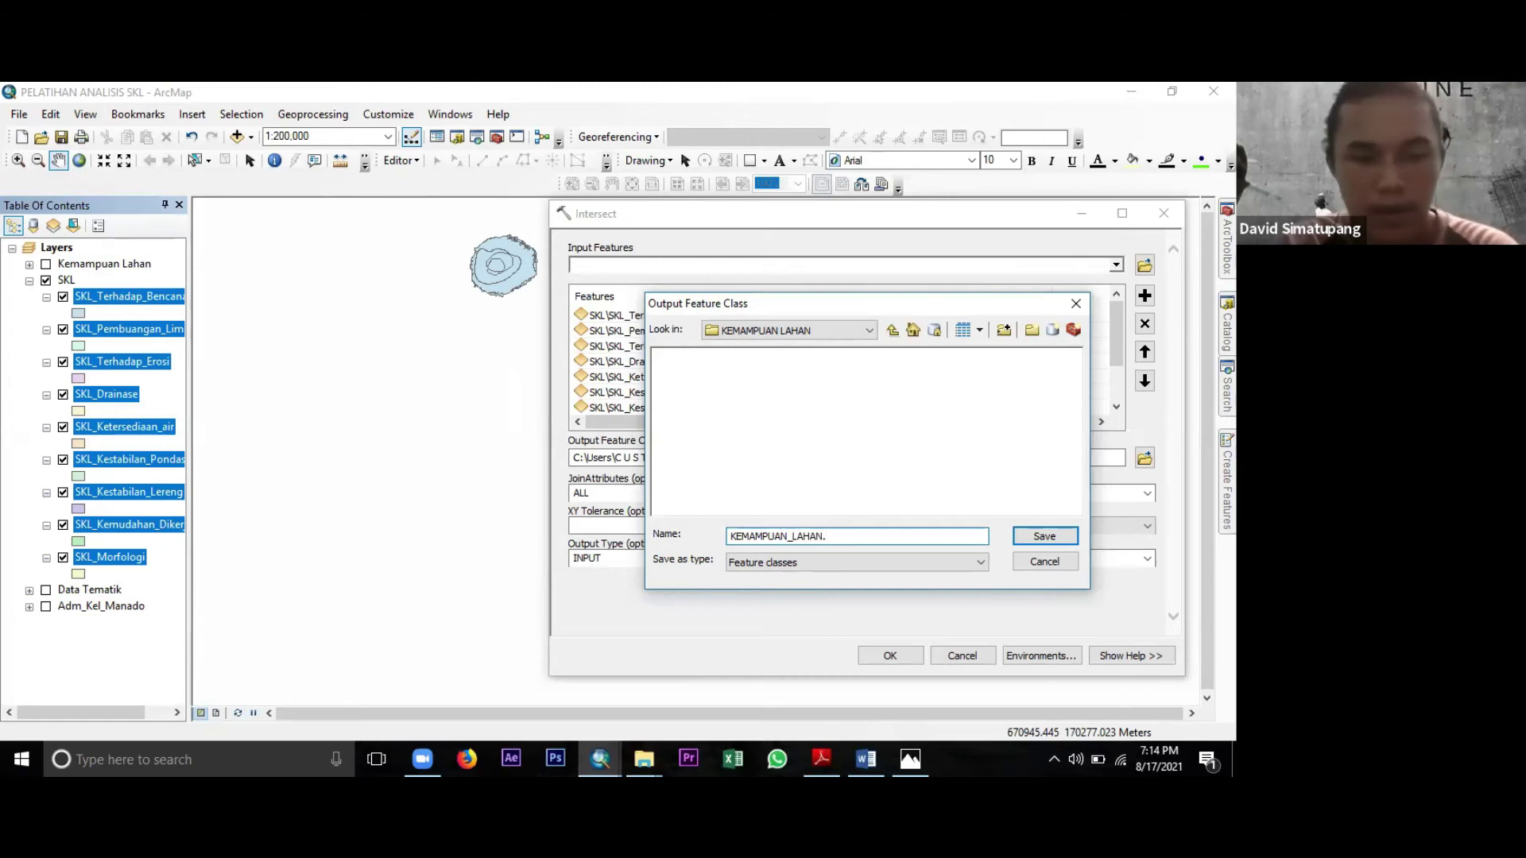
{"action": "type", "text": "hp"}
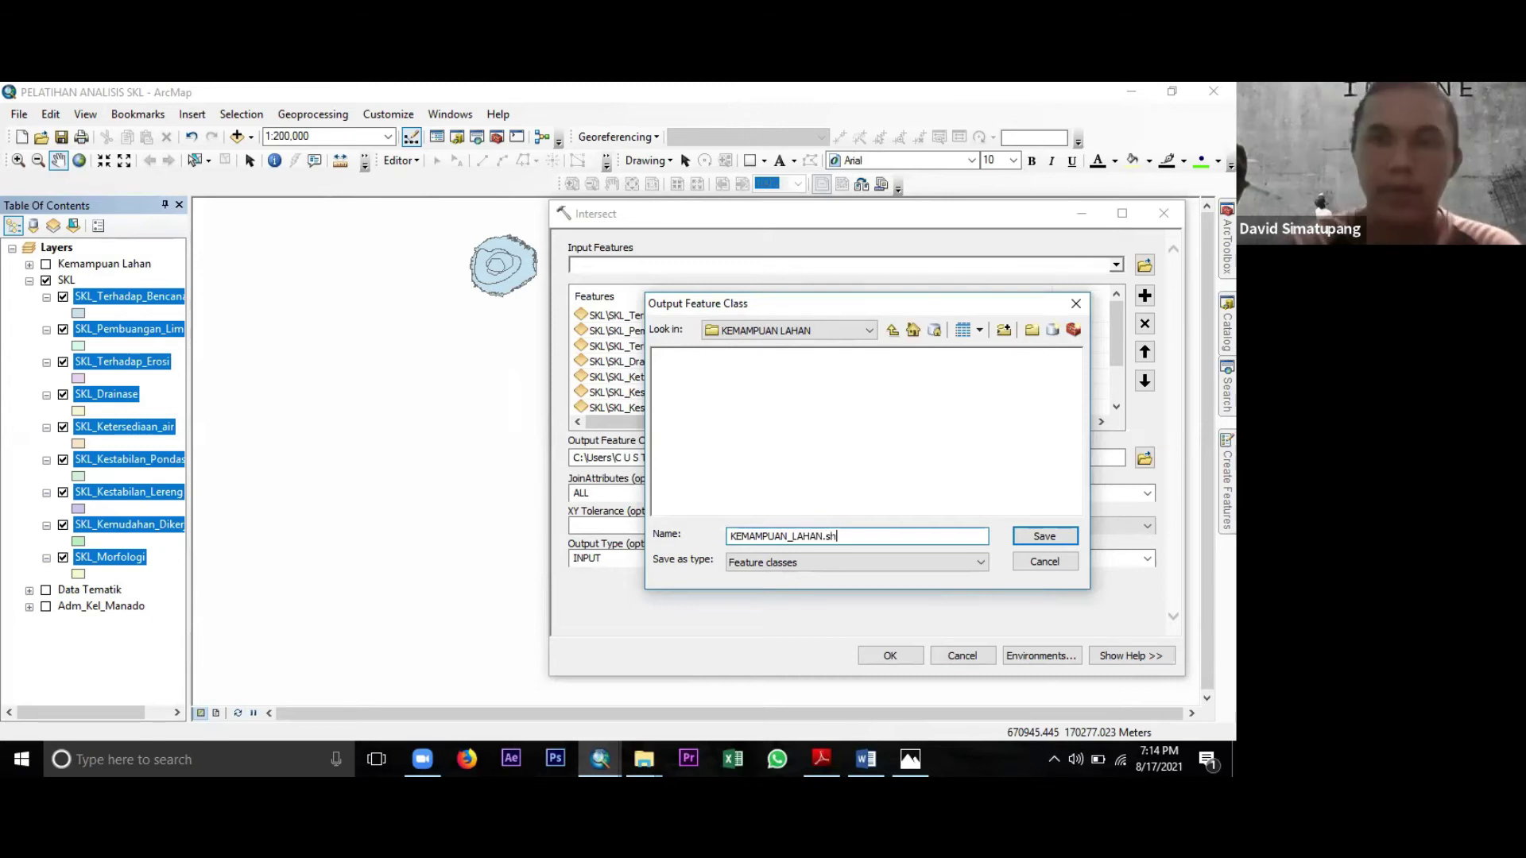
{"action": "left_click", "coordinate": [1045, 536]}
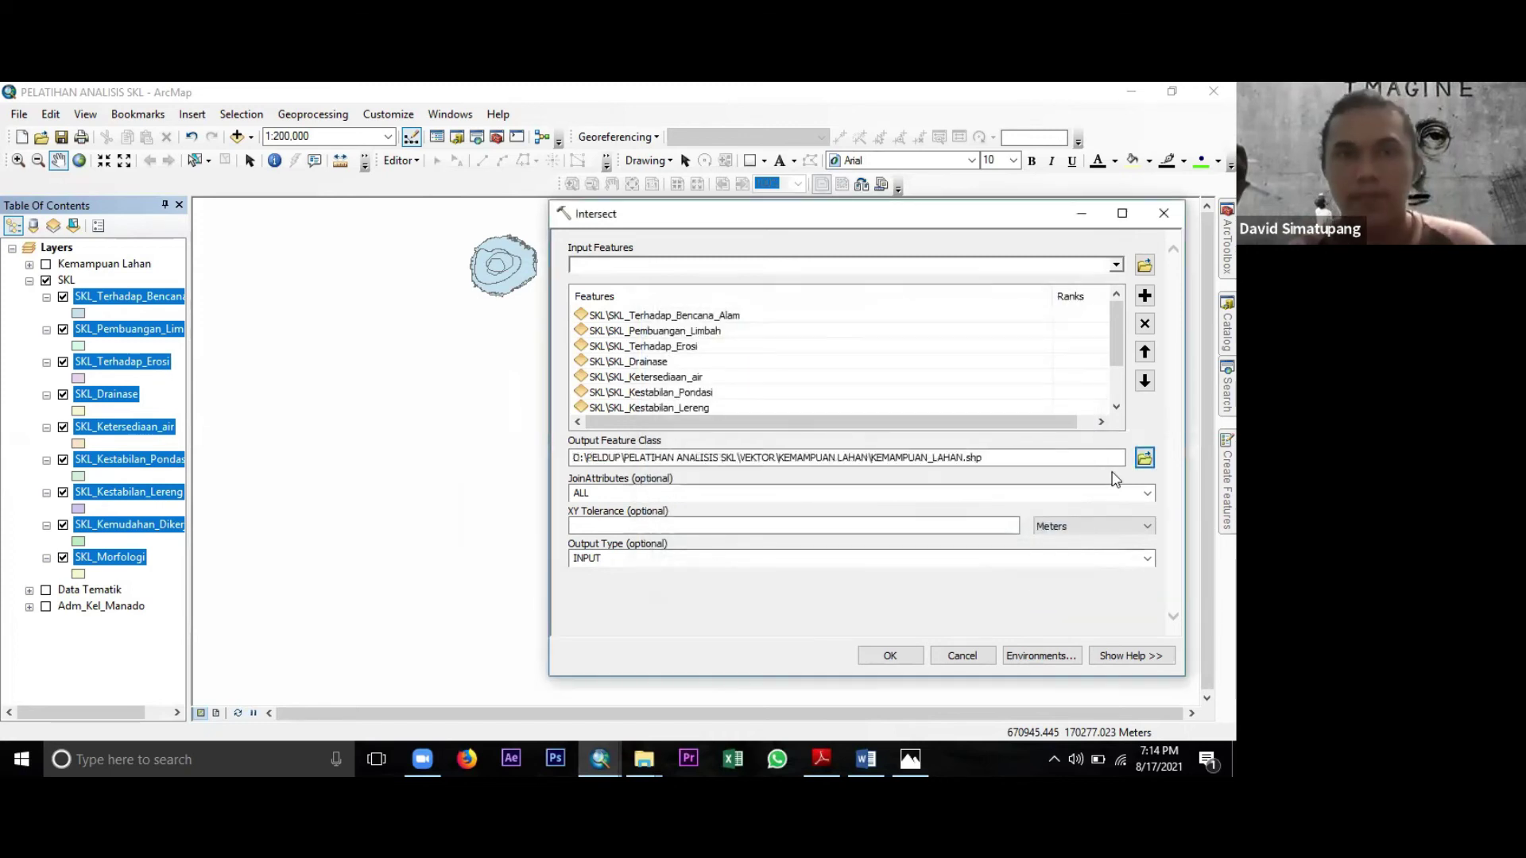
{"action": "left_click", "coordinate": [889, 656]}
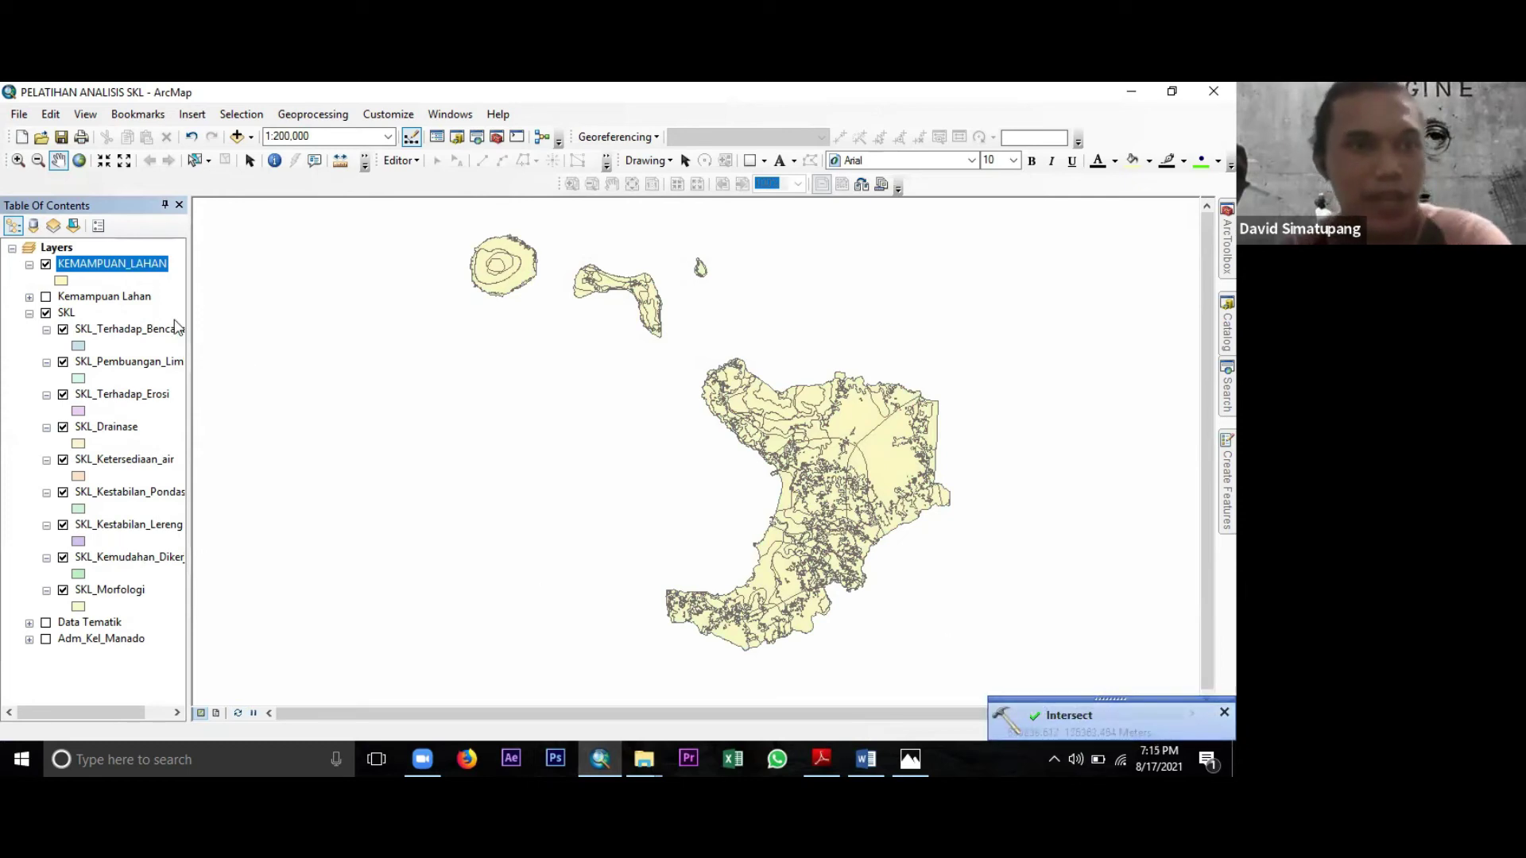
Open the attribute table of the KEMAMPUAN_LAHAN layer and look through its fields up to the last column.
{"action": "right_click", "coordinate": [131, 269]}
{"action": "left_click", "coordinate": [222, 310]}
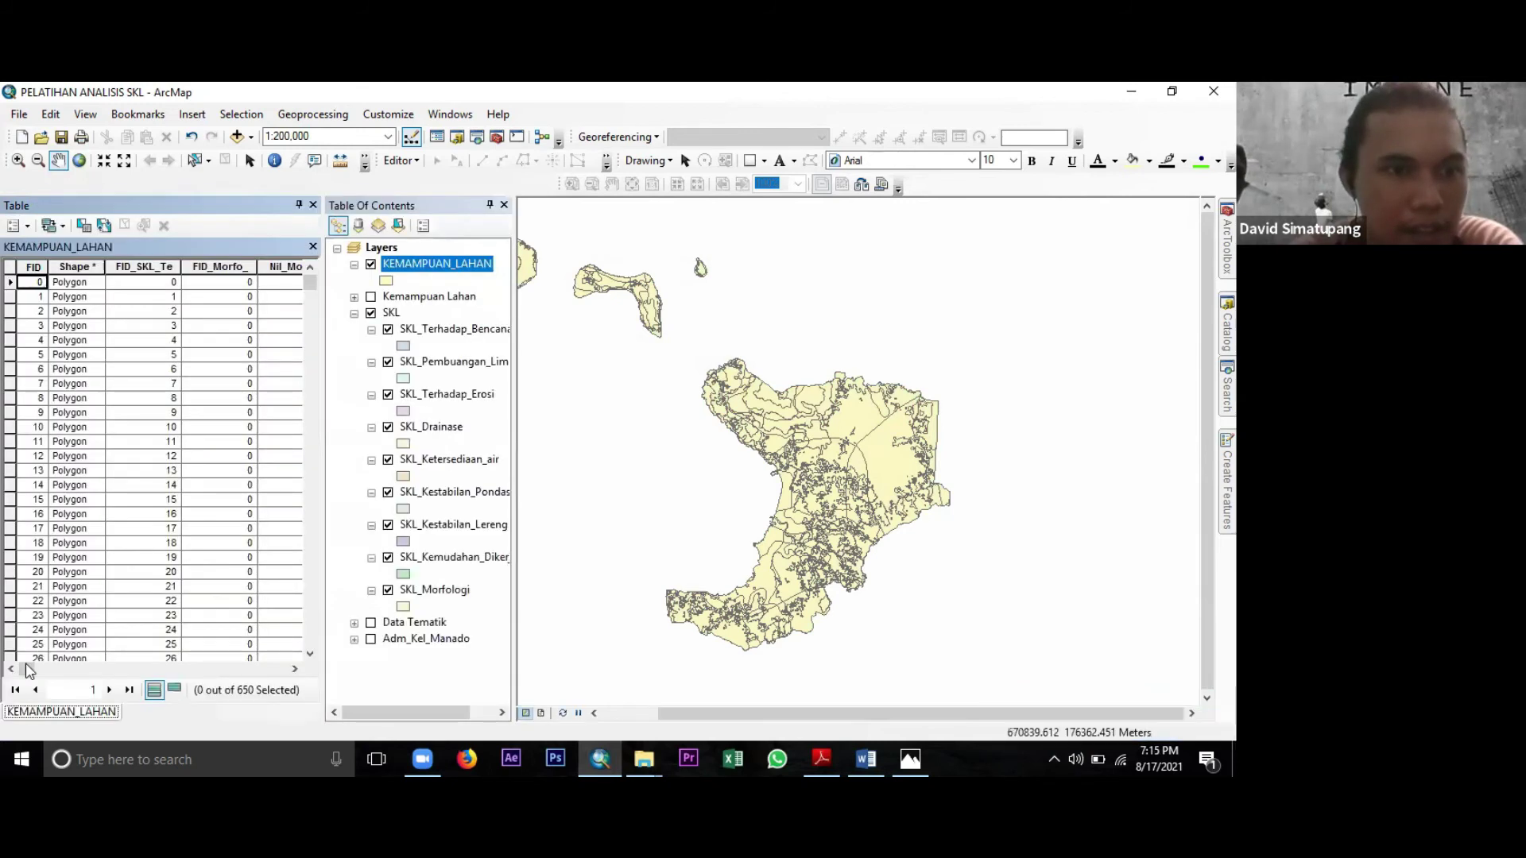
{"action": "left_click", "coordinate": [70, 670]}
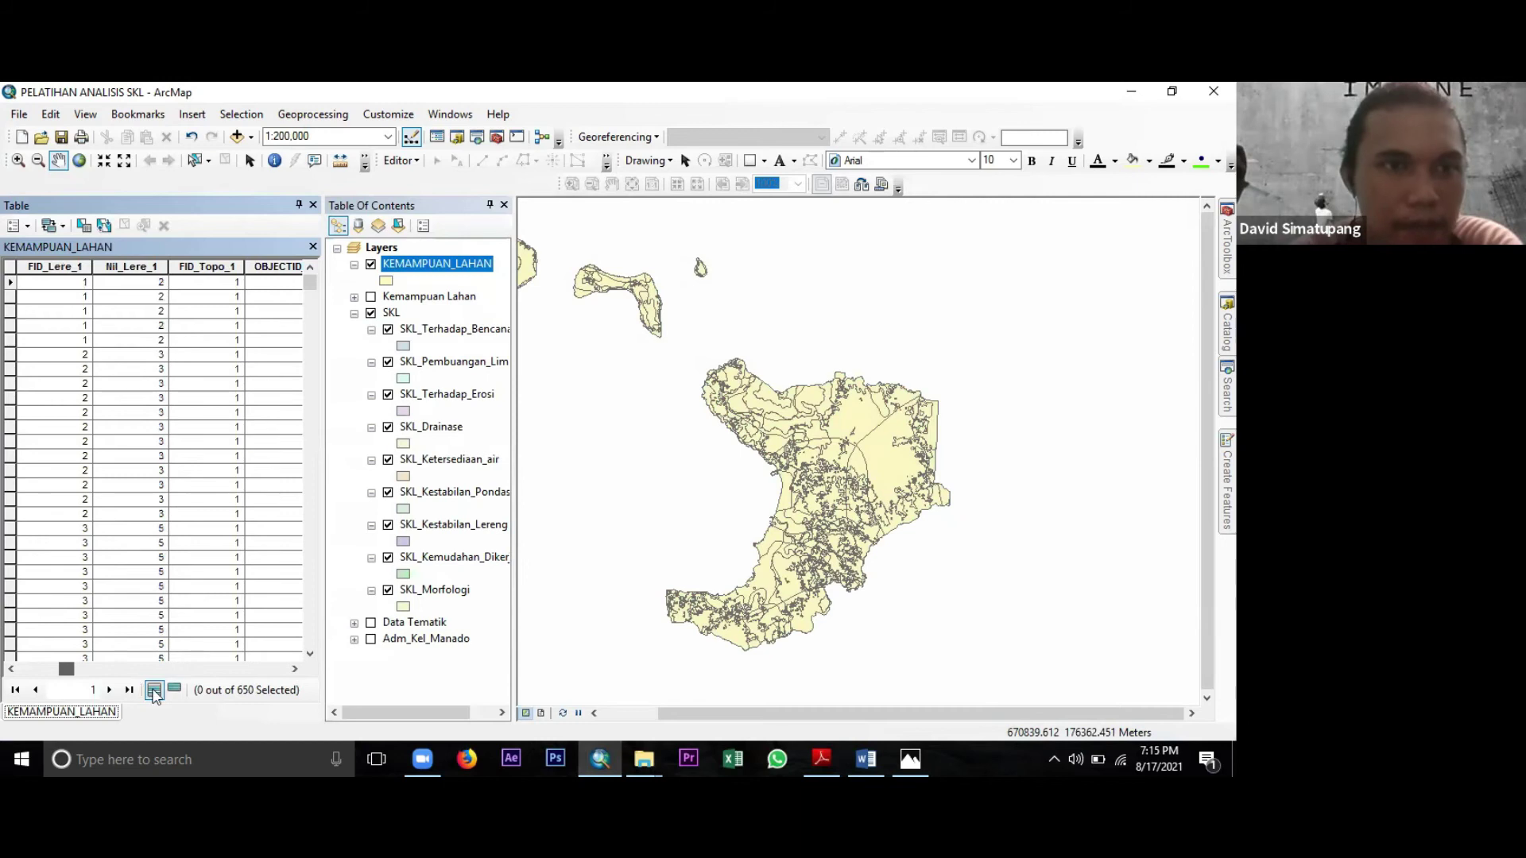
{"action": "left_click_drag", "start_coordinate": [248, 704], "coordinate": [385, 665]}
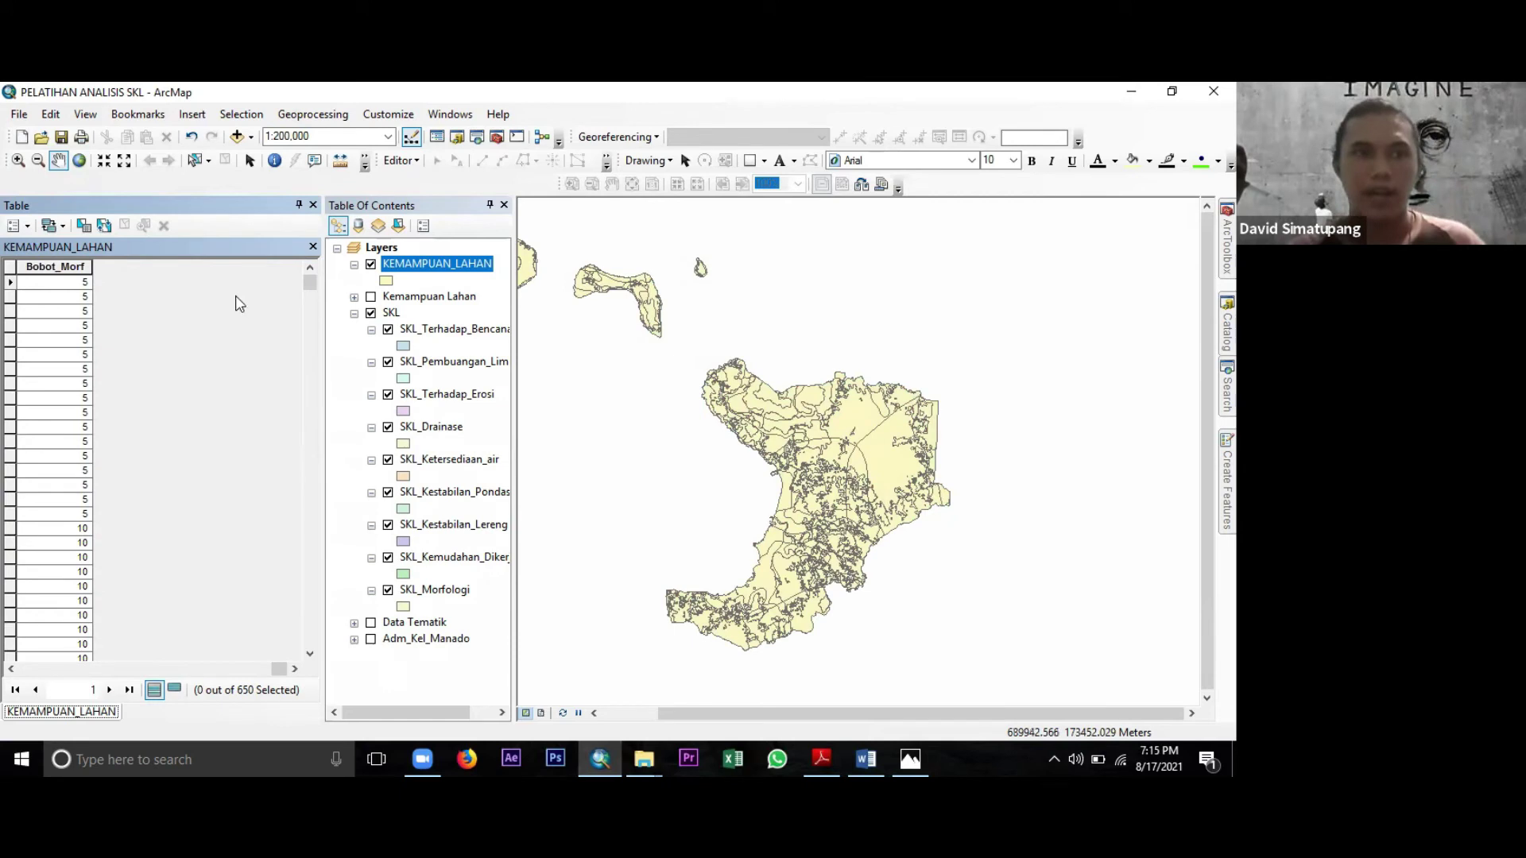
{"action": "scroll", "coordinate": [304, 504], "scroll_direction": "down", "scroll_amount": 4}
{"action": "scroll", "coordinate": [305, 505], "scroll_direction": "up", "scroll_amount": 4}
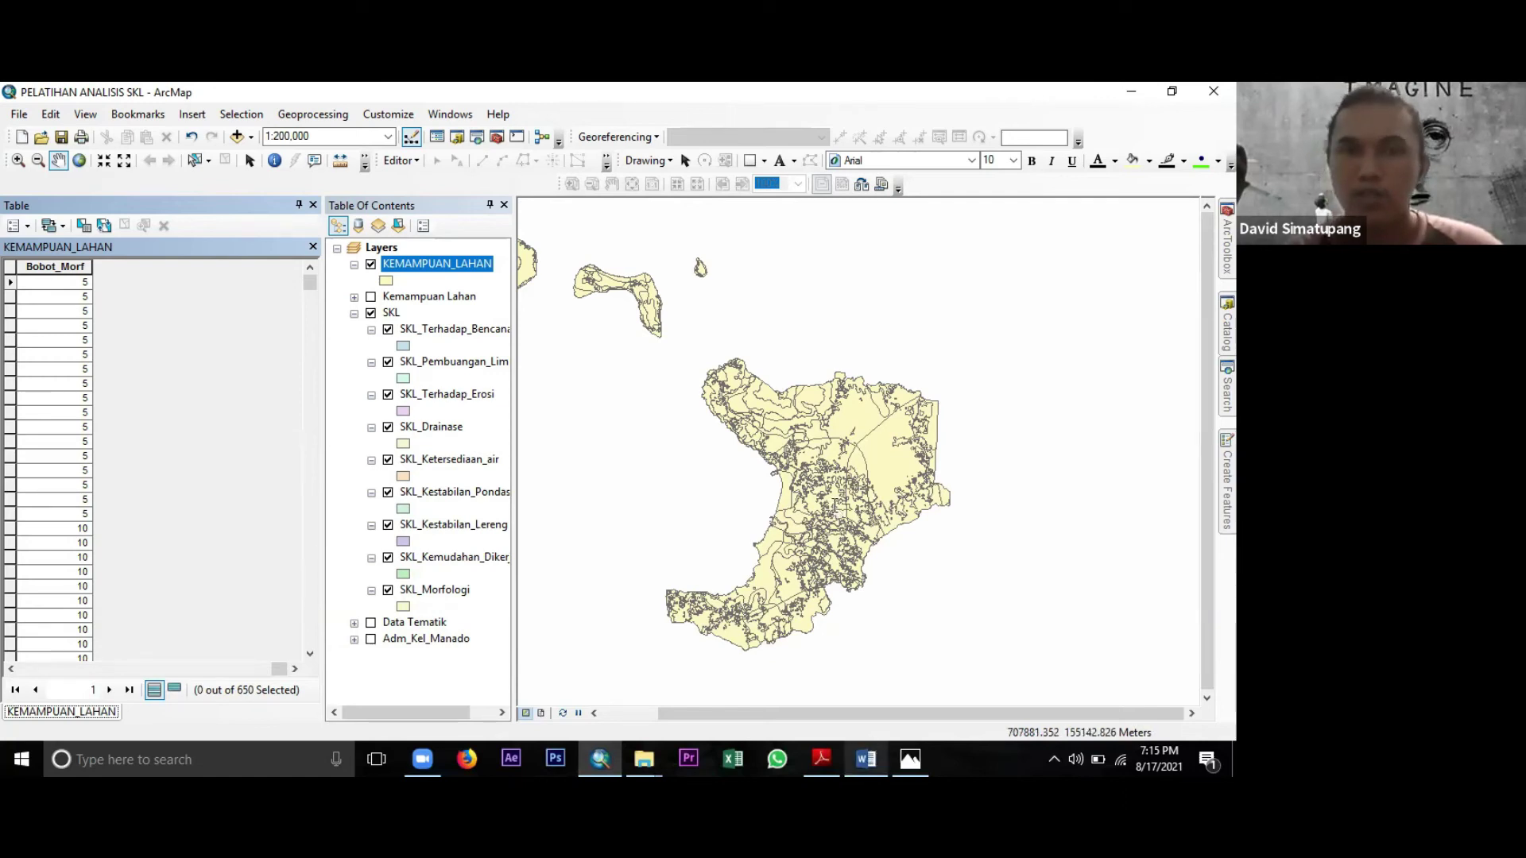
Switch to the NOM document in Word and examine the Bobot x Nilai table with the Kemampuan Lahan totals.
{"action": "scroll", "coordinate": [836, 514], "scroll_direction": "down", "scroll_amount": 15}
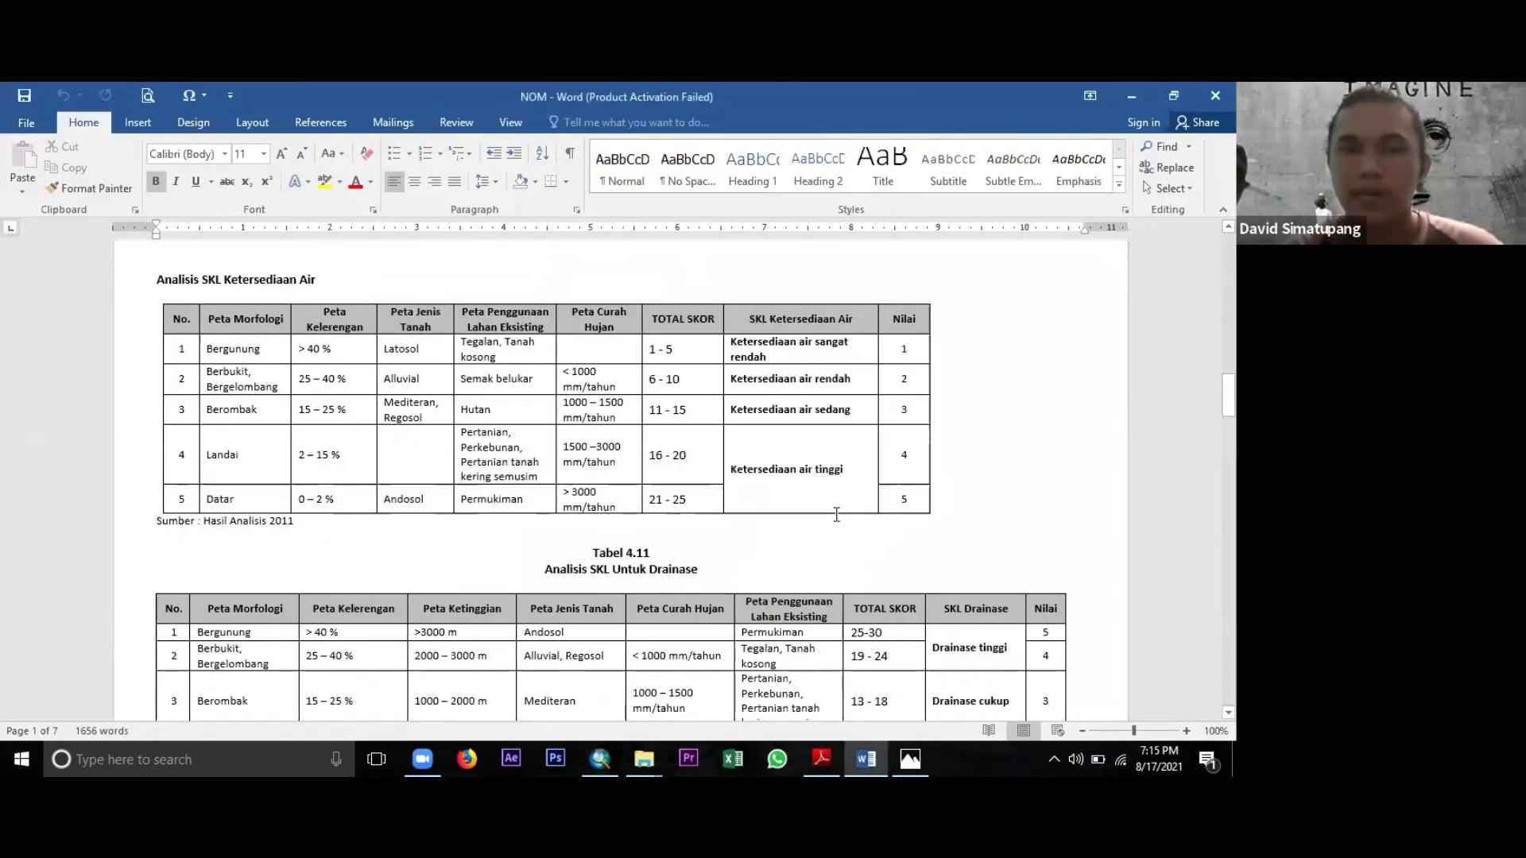
{"action": "scroll", "coordinate": [836, 515], "scroll_direction": "down", "scroll_amount": 10}
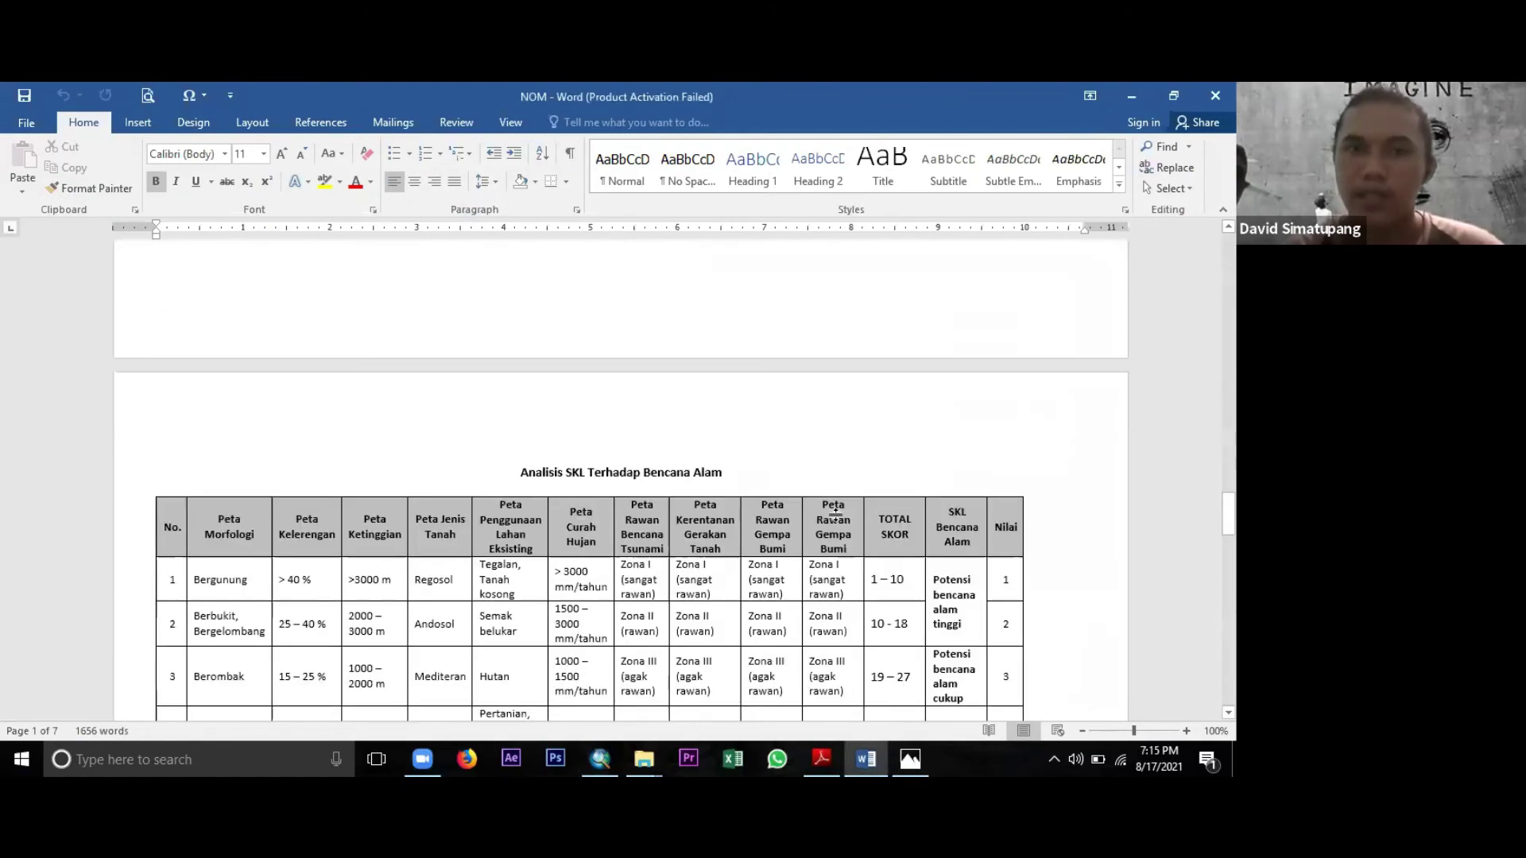
{"action": "scroll", "coordinate": [834, 515], "scroll_direction": "down", "scroll_amount": 10}
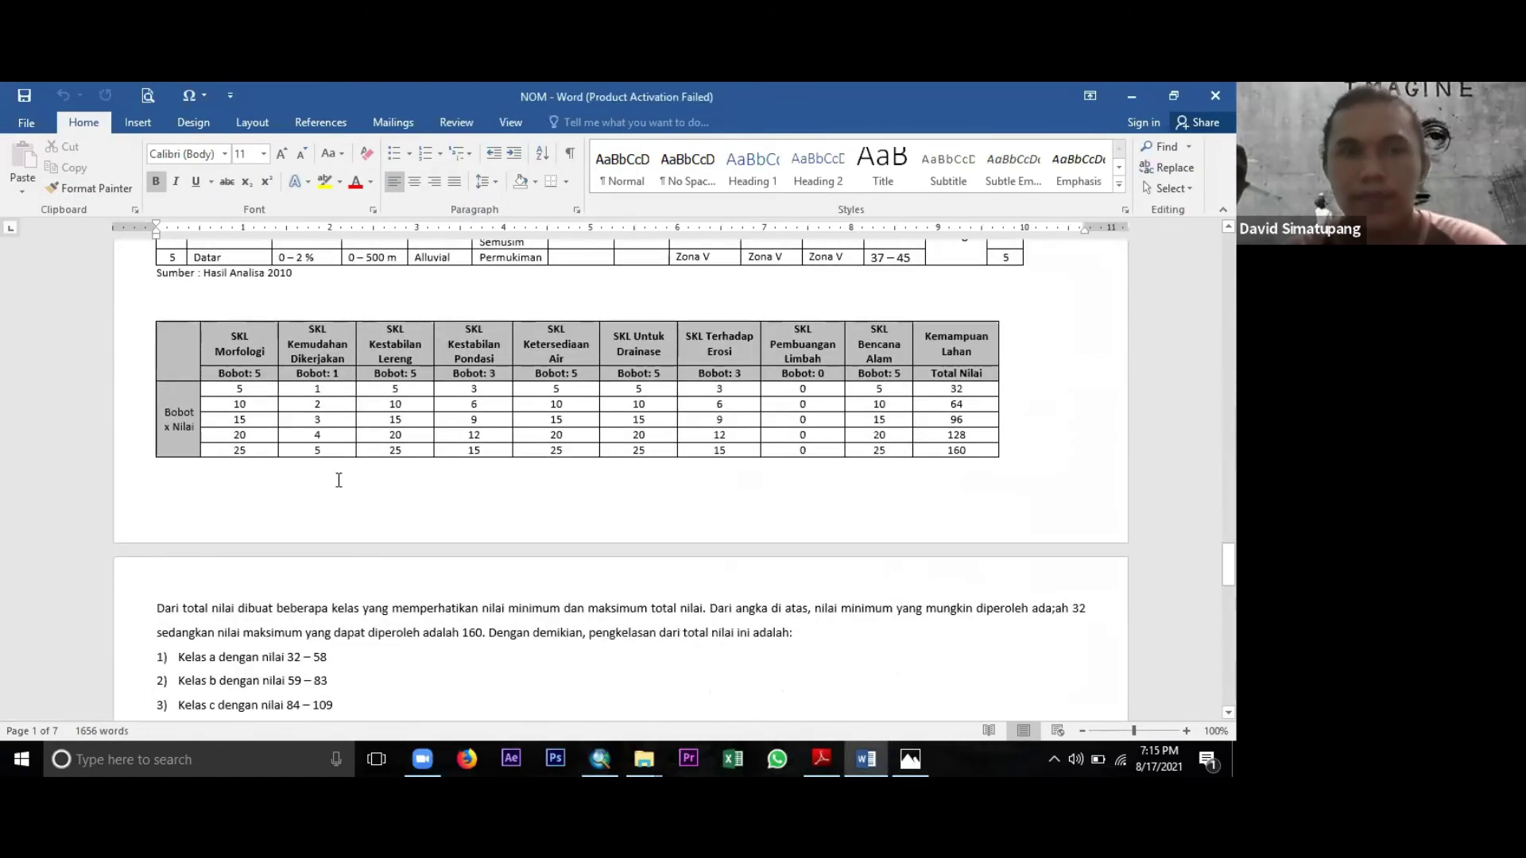
{"action": "scroll", "coordinate": [243, 405], "scroll_direction": "up", "scroll_amount": 1}
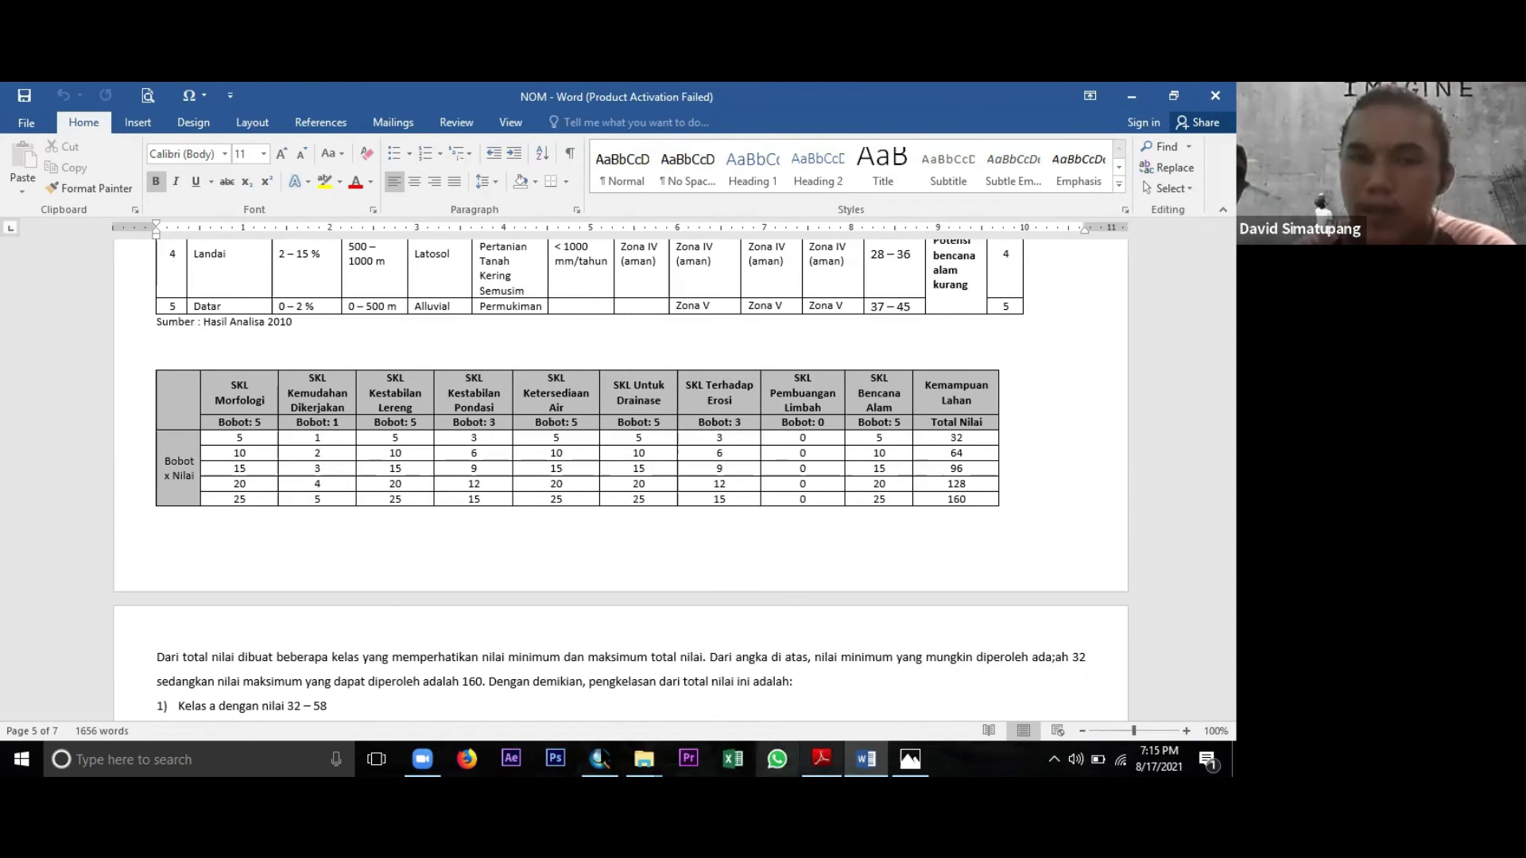
Switch back to ArcMap and add a Double field named Tot_KeLah to the KEMAMPUAN_LAHAN attribute table.
{"action": "mouse_move", "coordinate": [604, 757]}
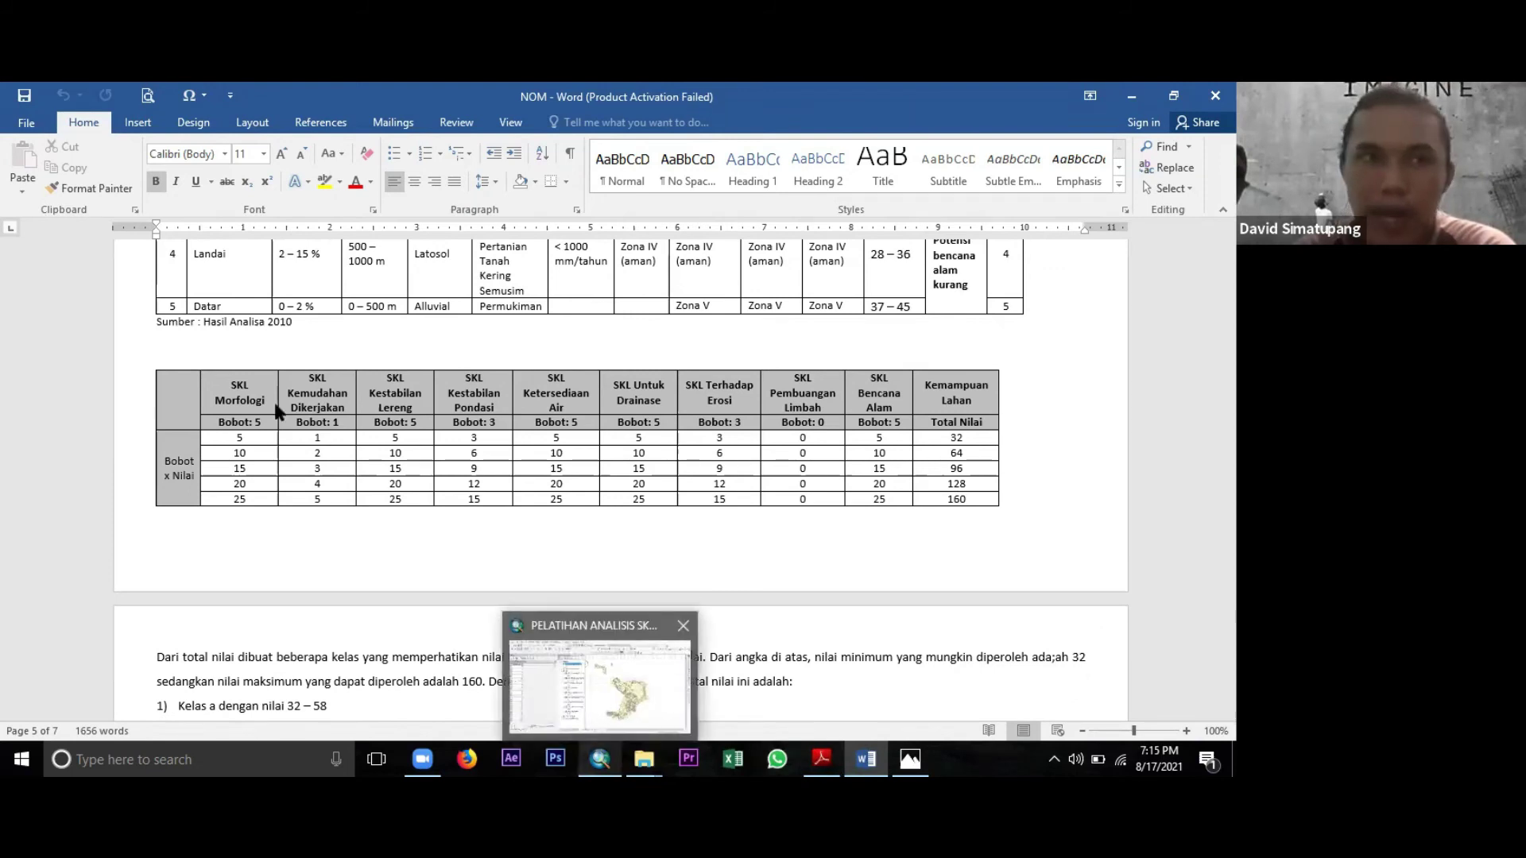
{"action": "key", "text": "alt+Tab"}
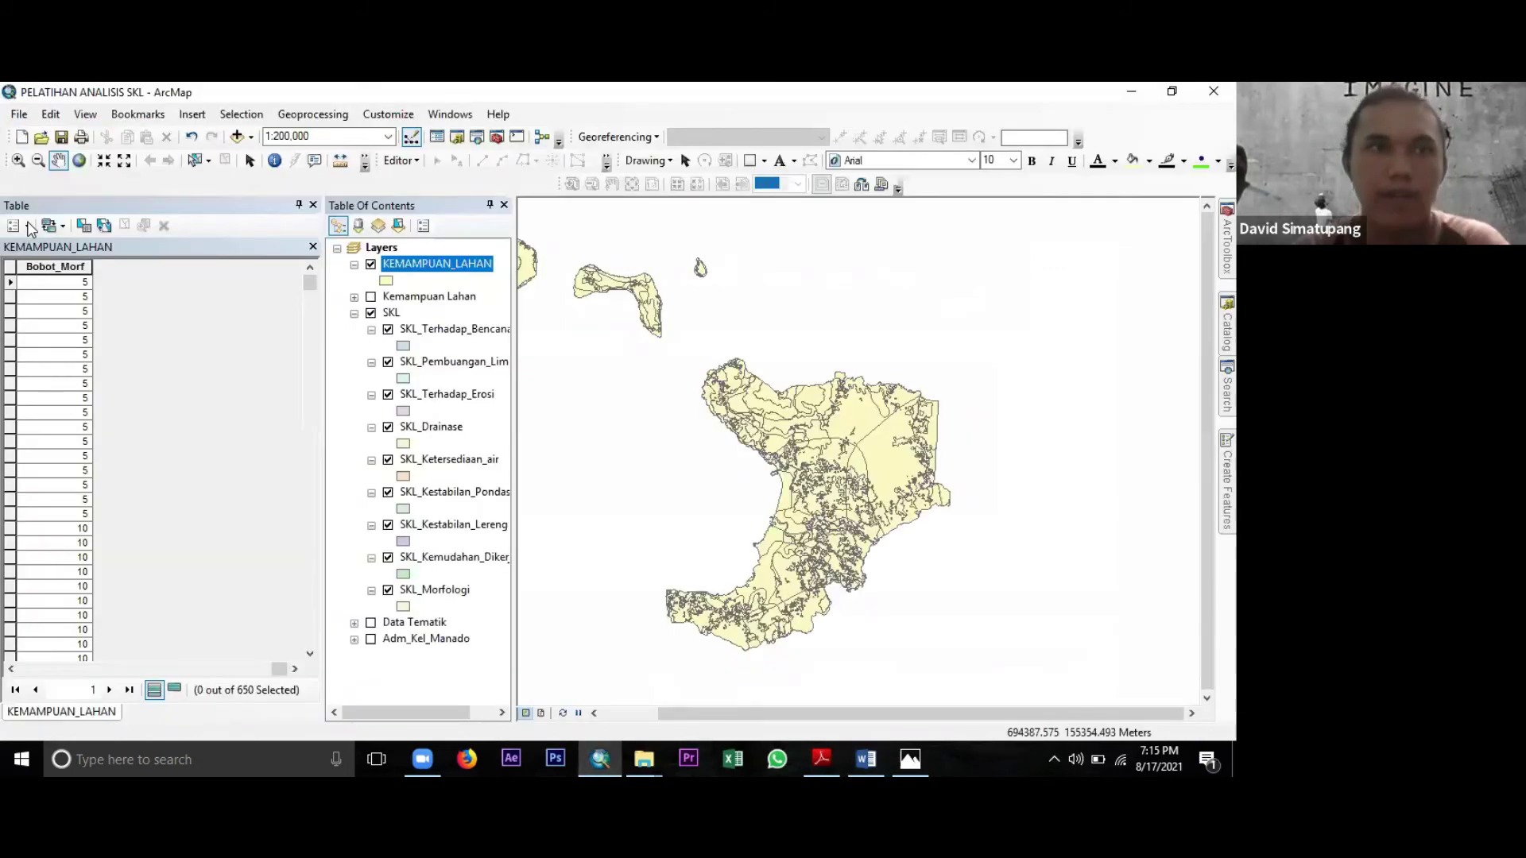
{"action": "left_click", "coordinate": [17, 226]}
{"action": "key", "text": "Down"}
{"action": "key", "text": "Down"}
{"action": "key", "text": "Return"}
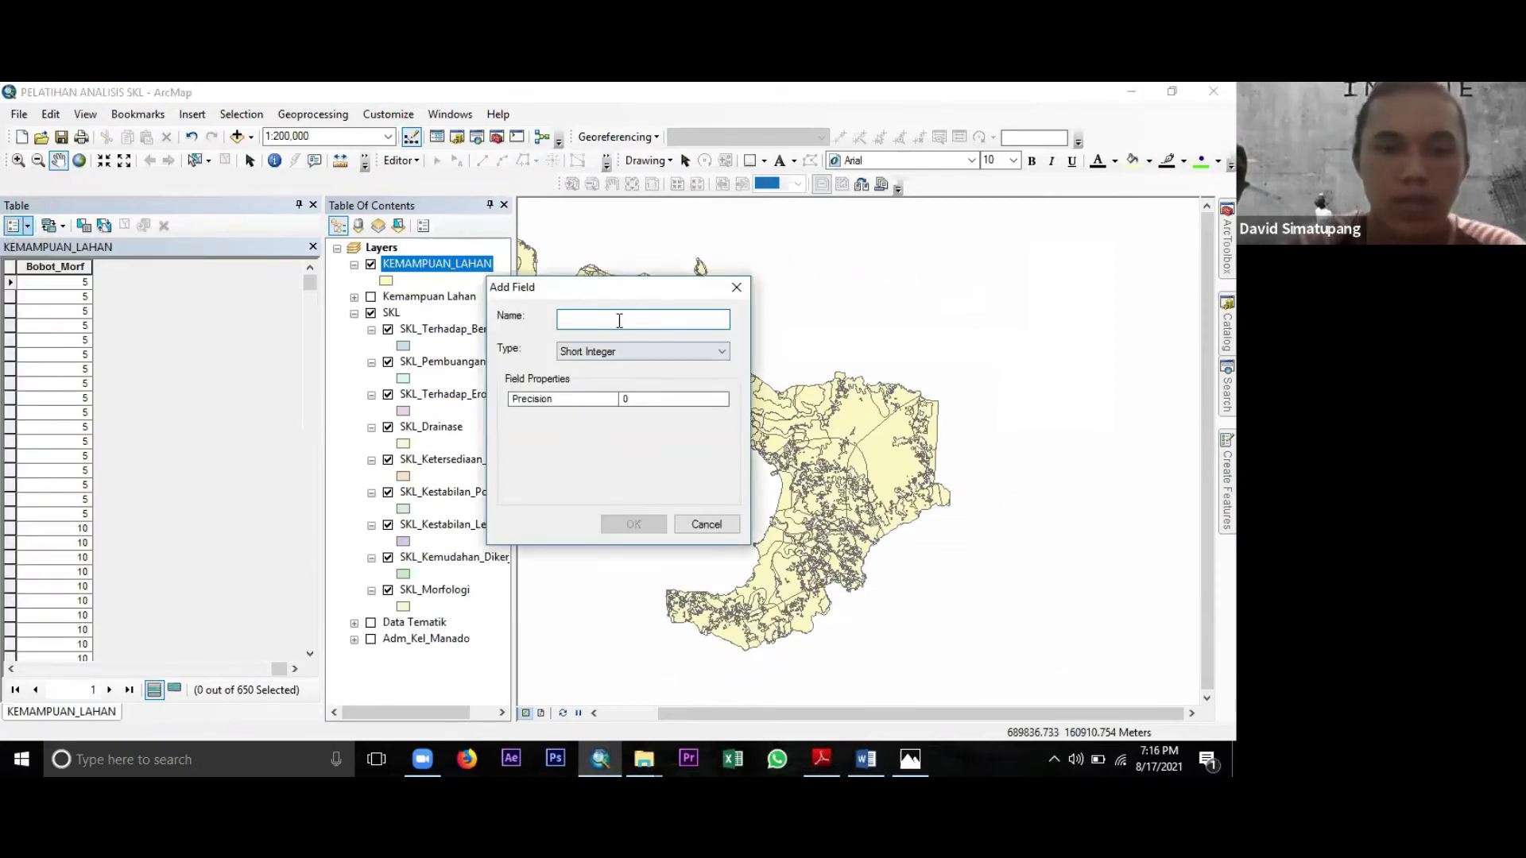
{"action": "type", "text": "Tot_KeLah"}
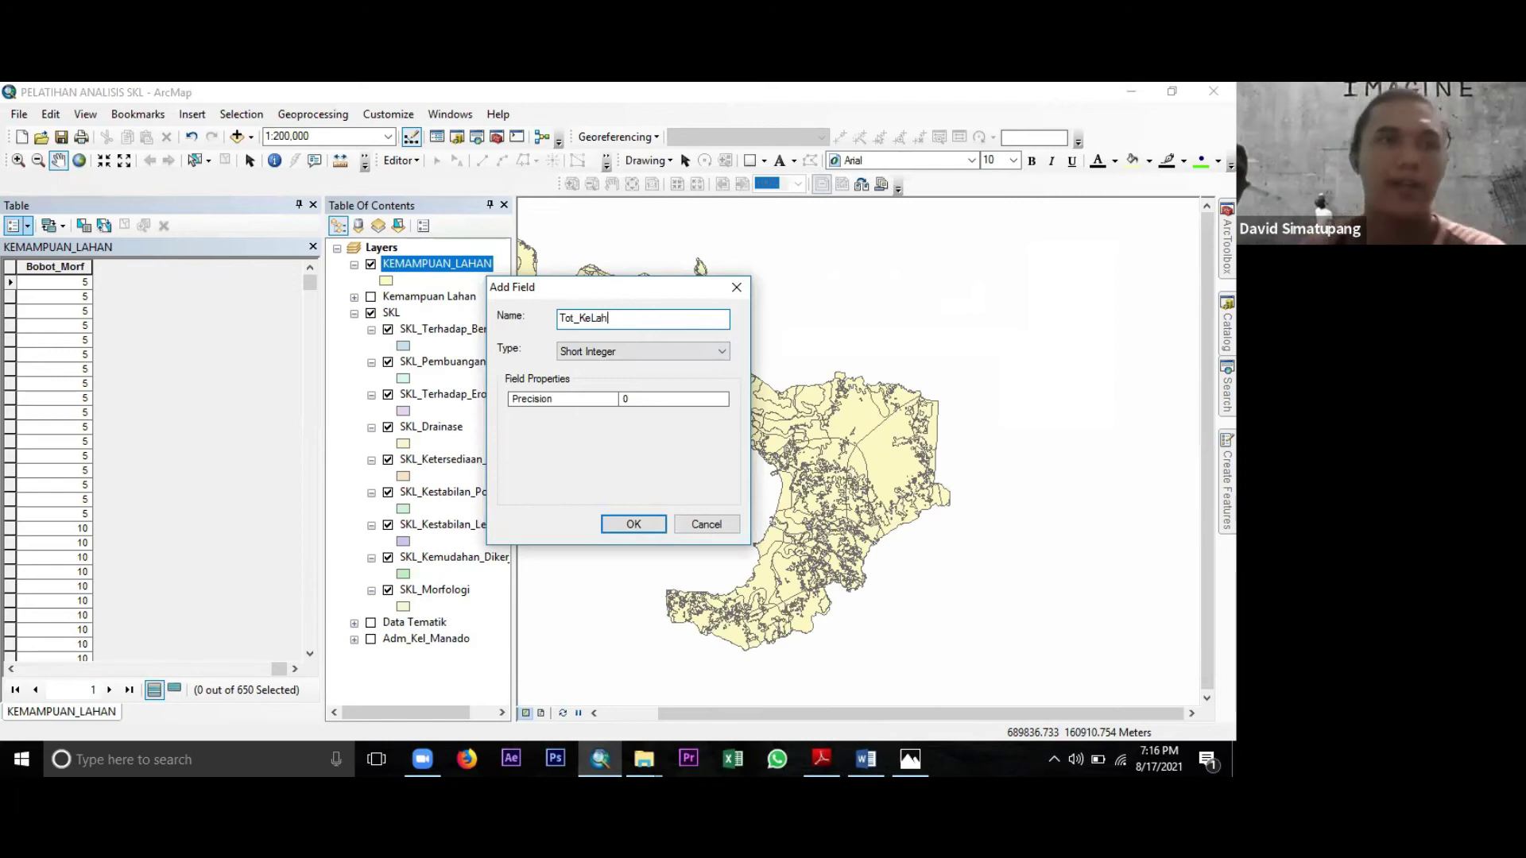
{"action": "left_click", "coordinate": [645, 352]}
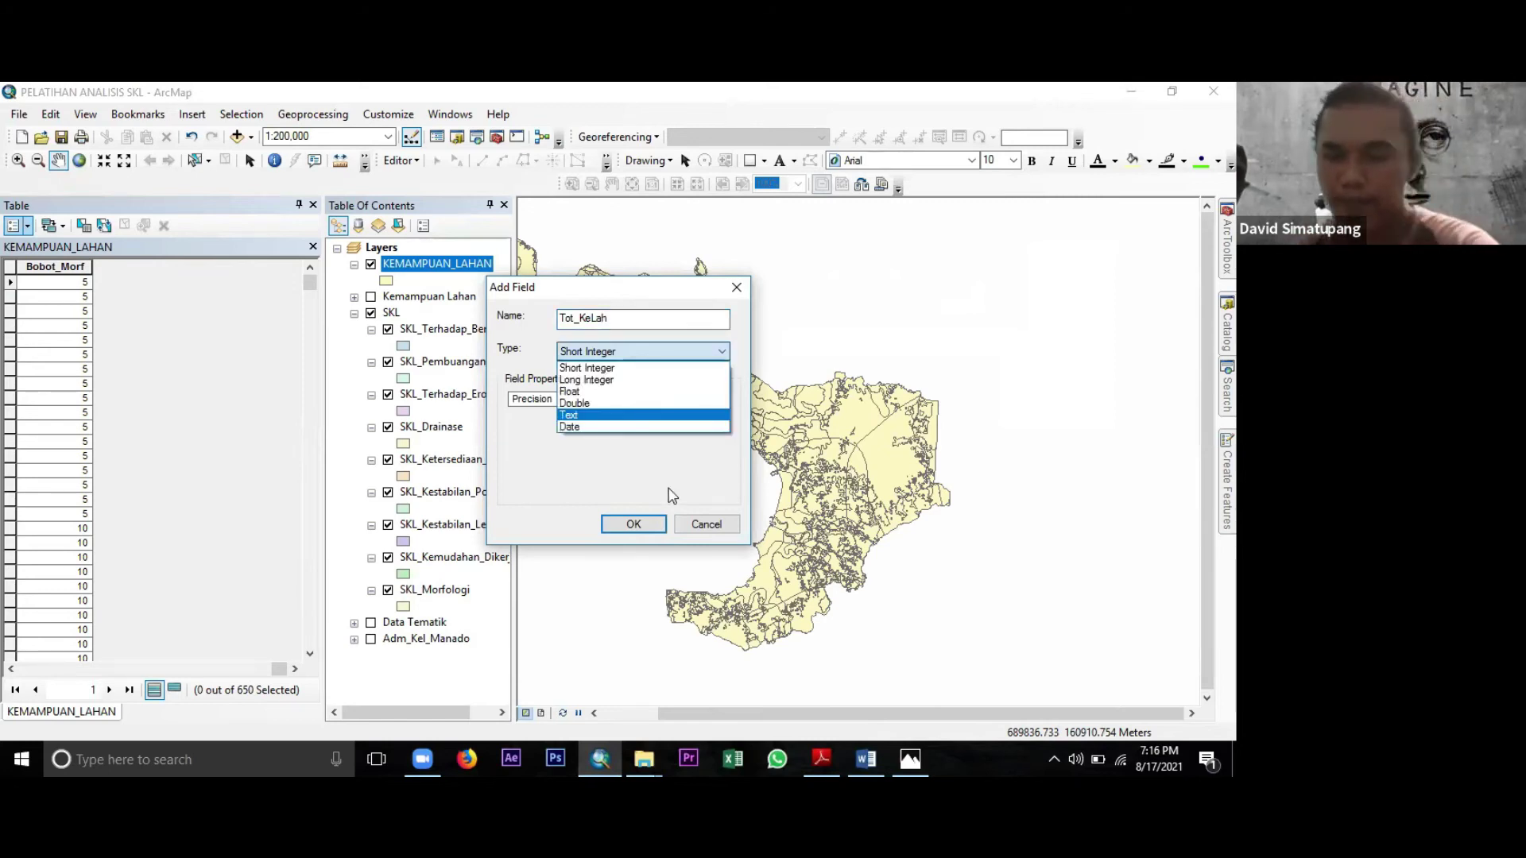
{"action": "key", "text": "Up"}
{"action": "key", "text": "Return"}
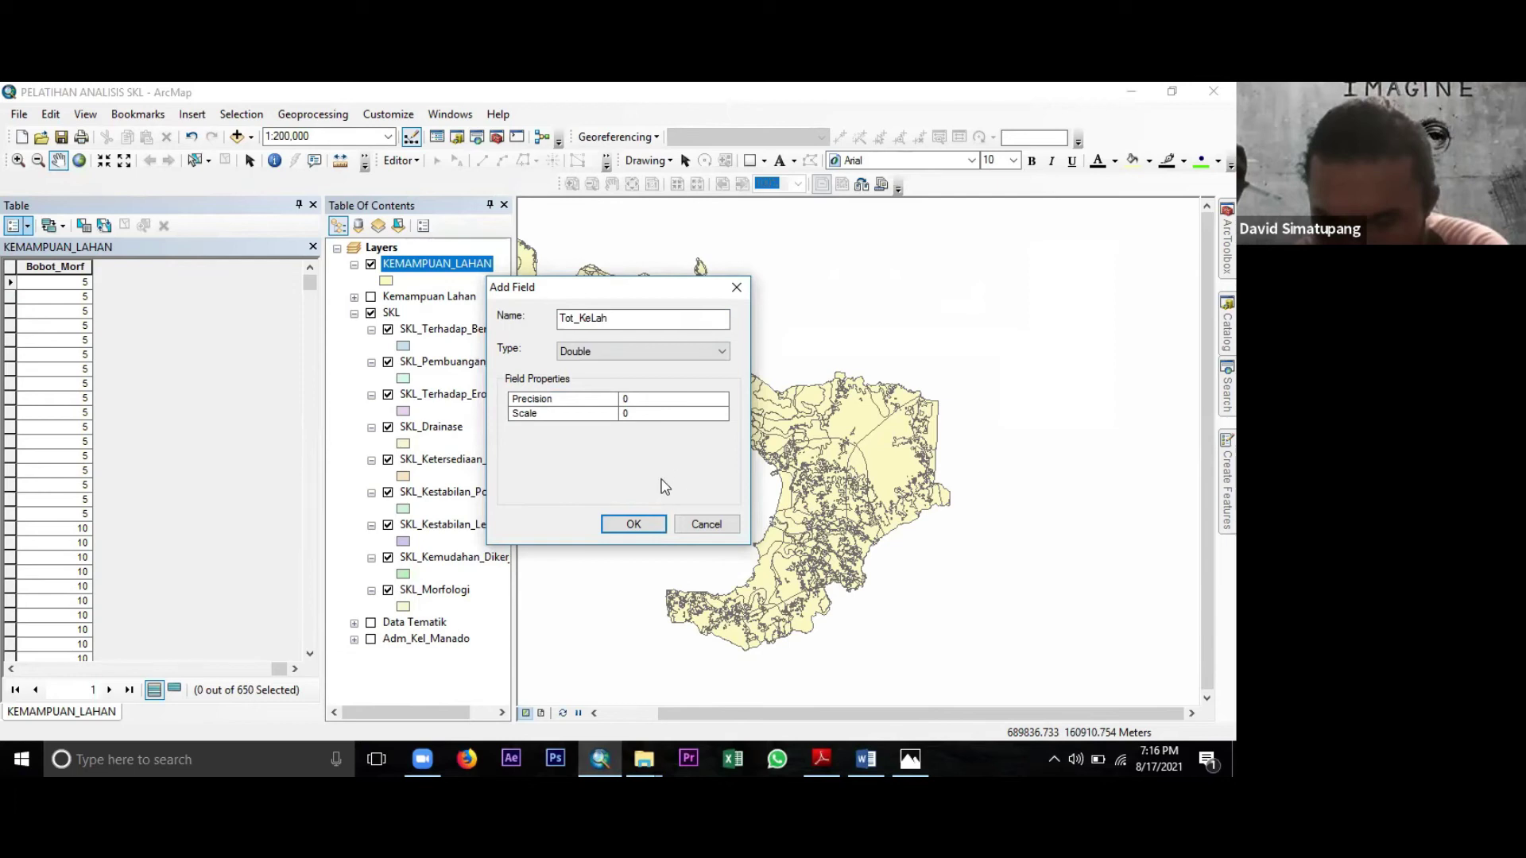
{"action": "left_click", "coordinate": [655, 524]}
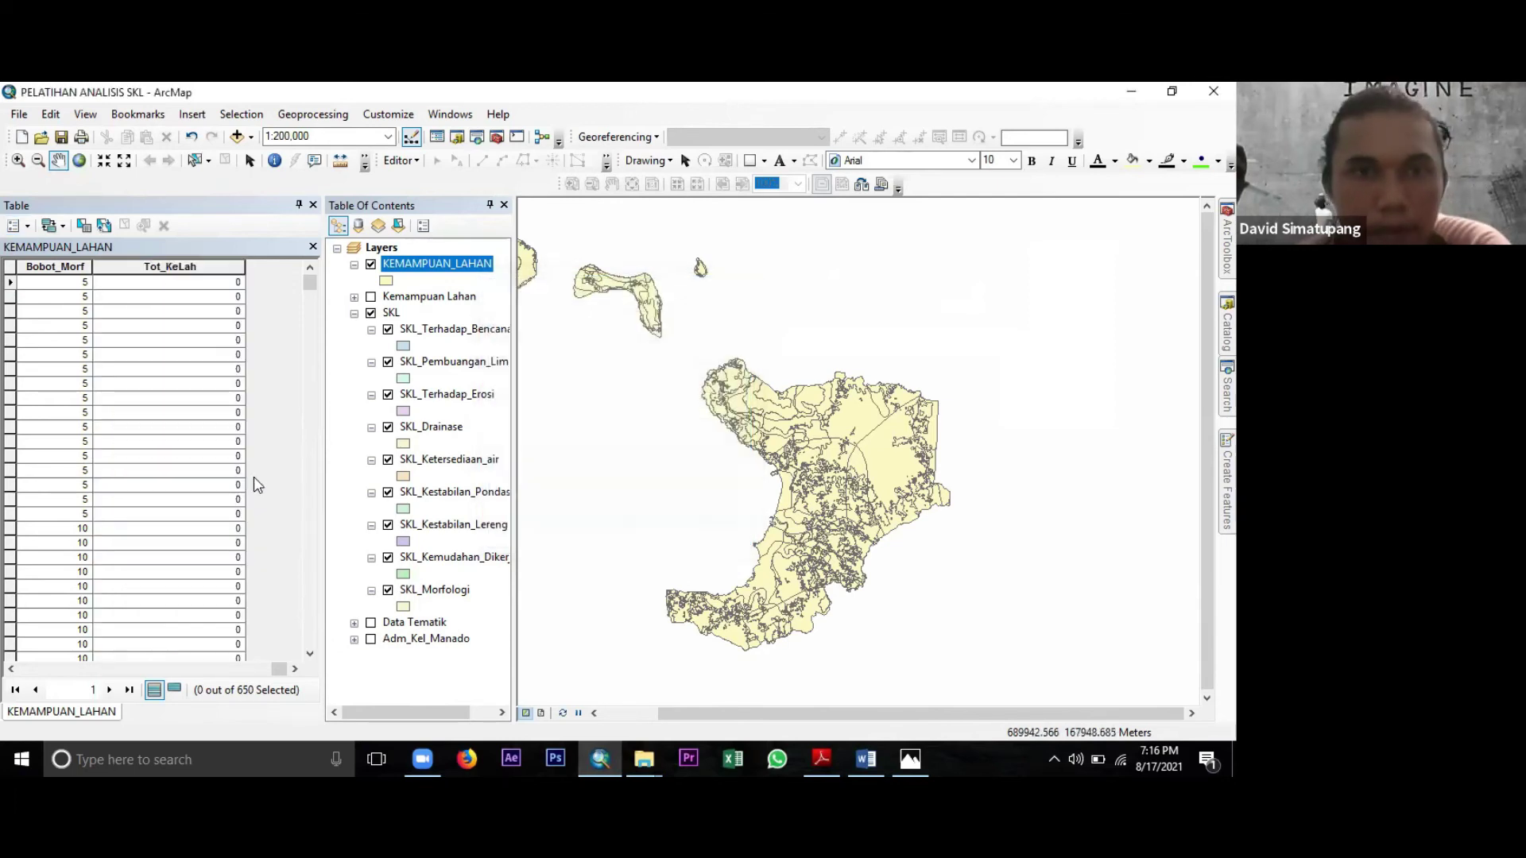
{"action": "right_click", "coordinate": [223, 274]}
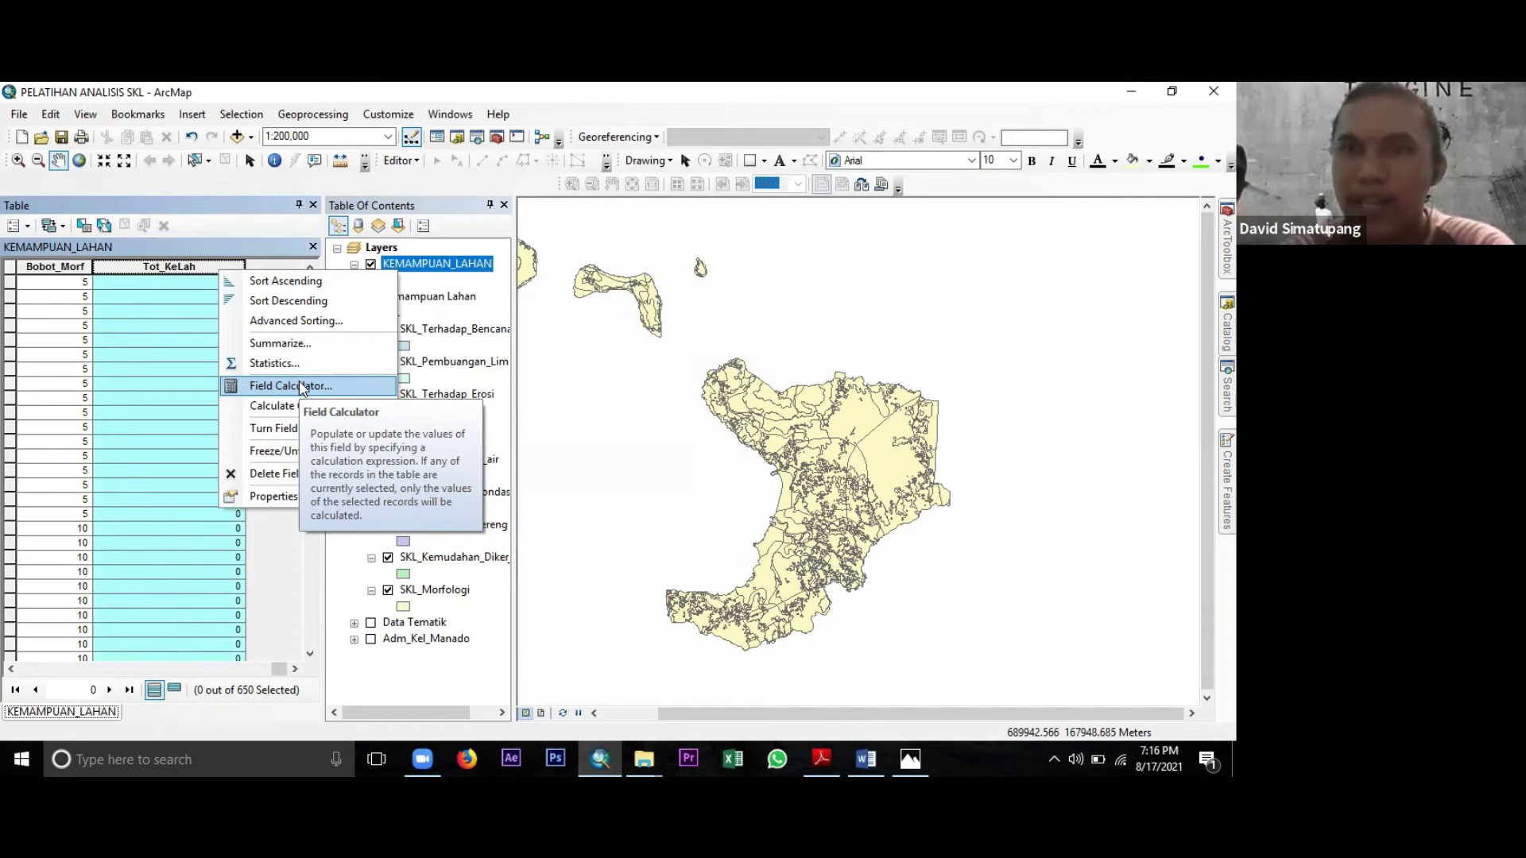
{"action": "left_click", "coordinate": [299, 384]}
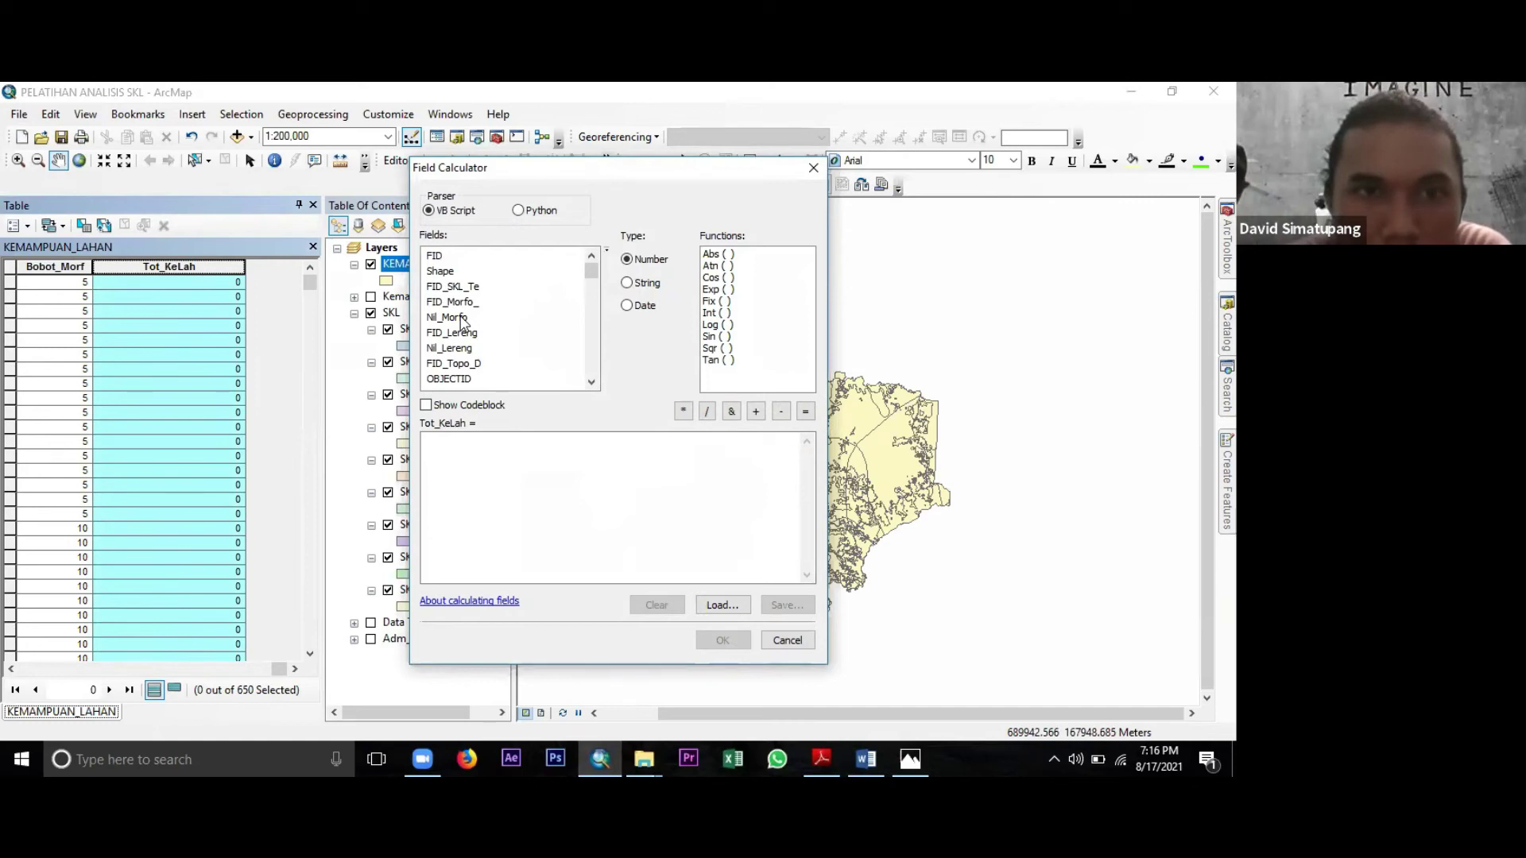
{"action": "scroll", "coordinate": [507, 305], "scroll_direction": "down", "scroll_amount": 1}
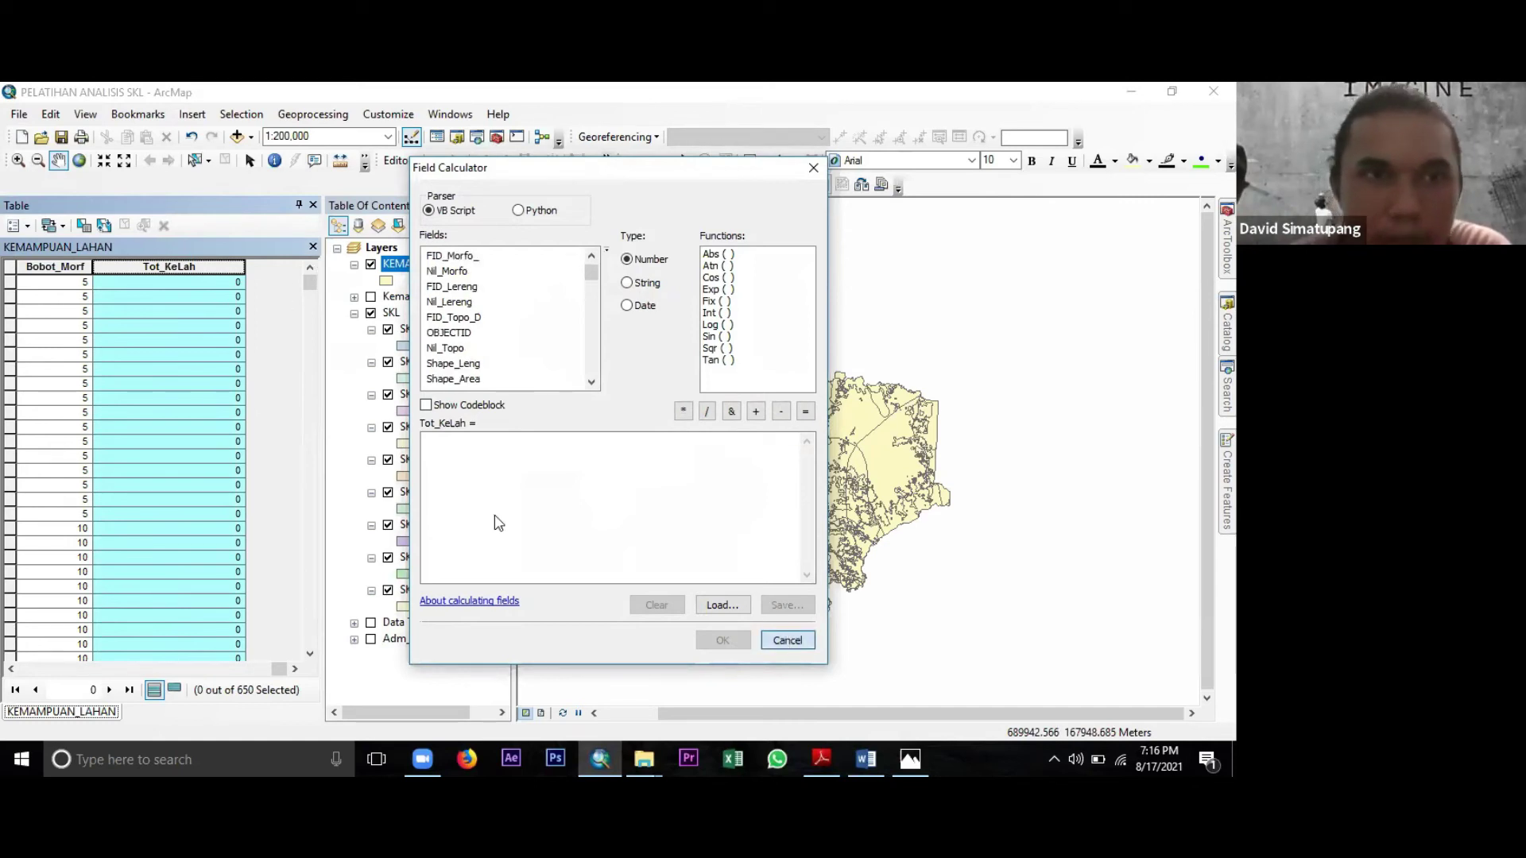
{"action": "key", "text": "Escape"}
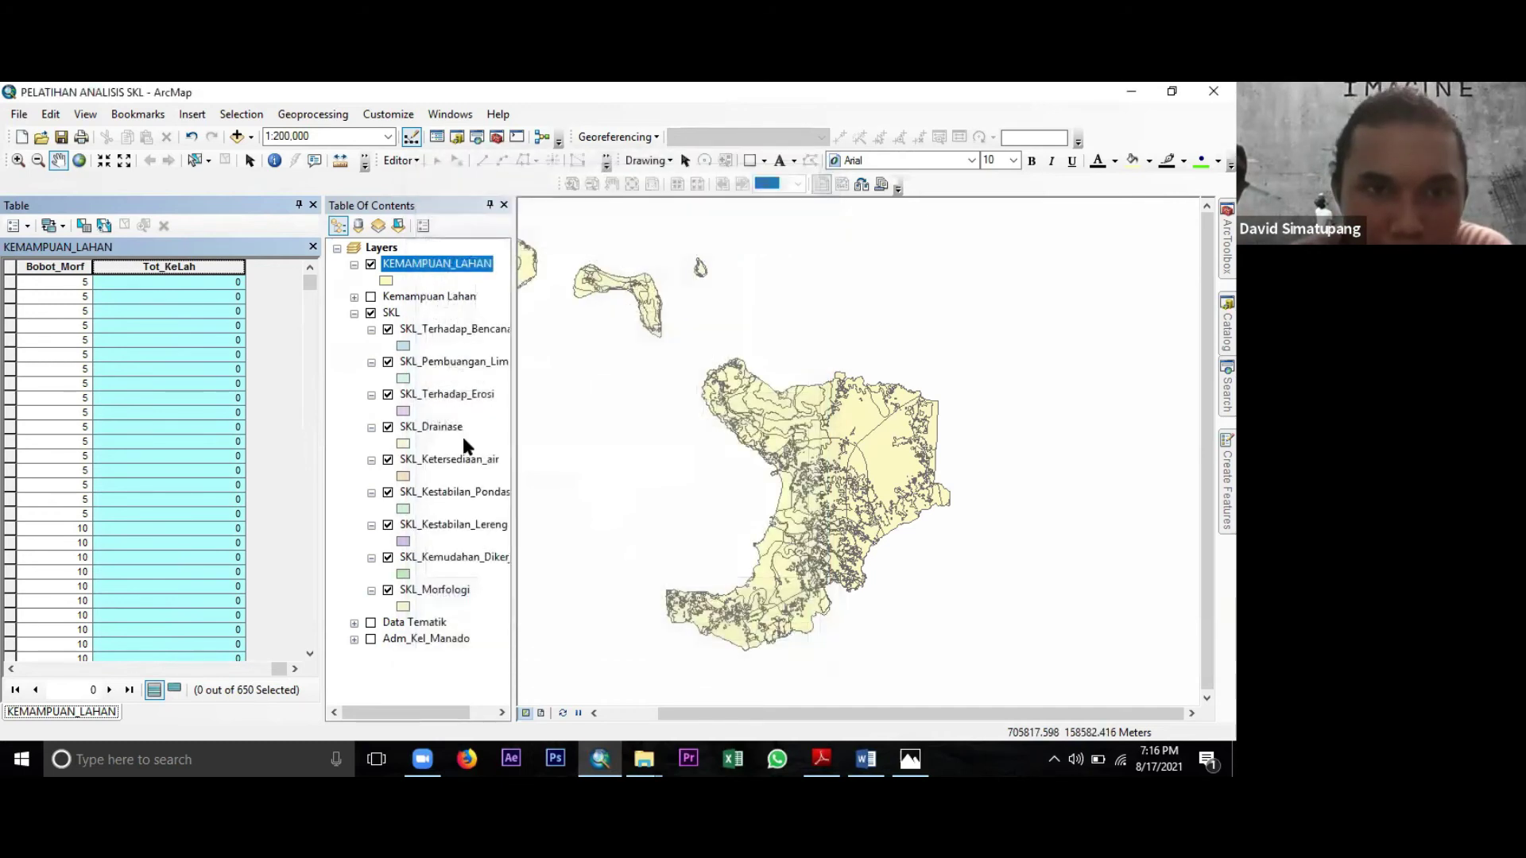
Examine the Bobot_Morf, Skor_Morfo and Keterangan fields in the SKL_Morfologi attribute table, and close that table.
{"action": "right_click", "coordinate": [436, 590]}
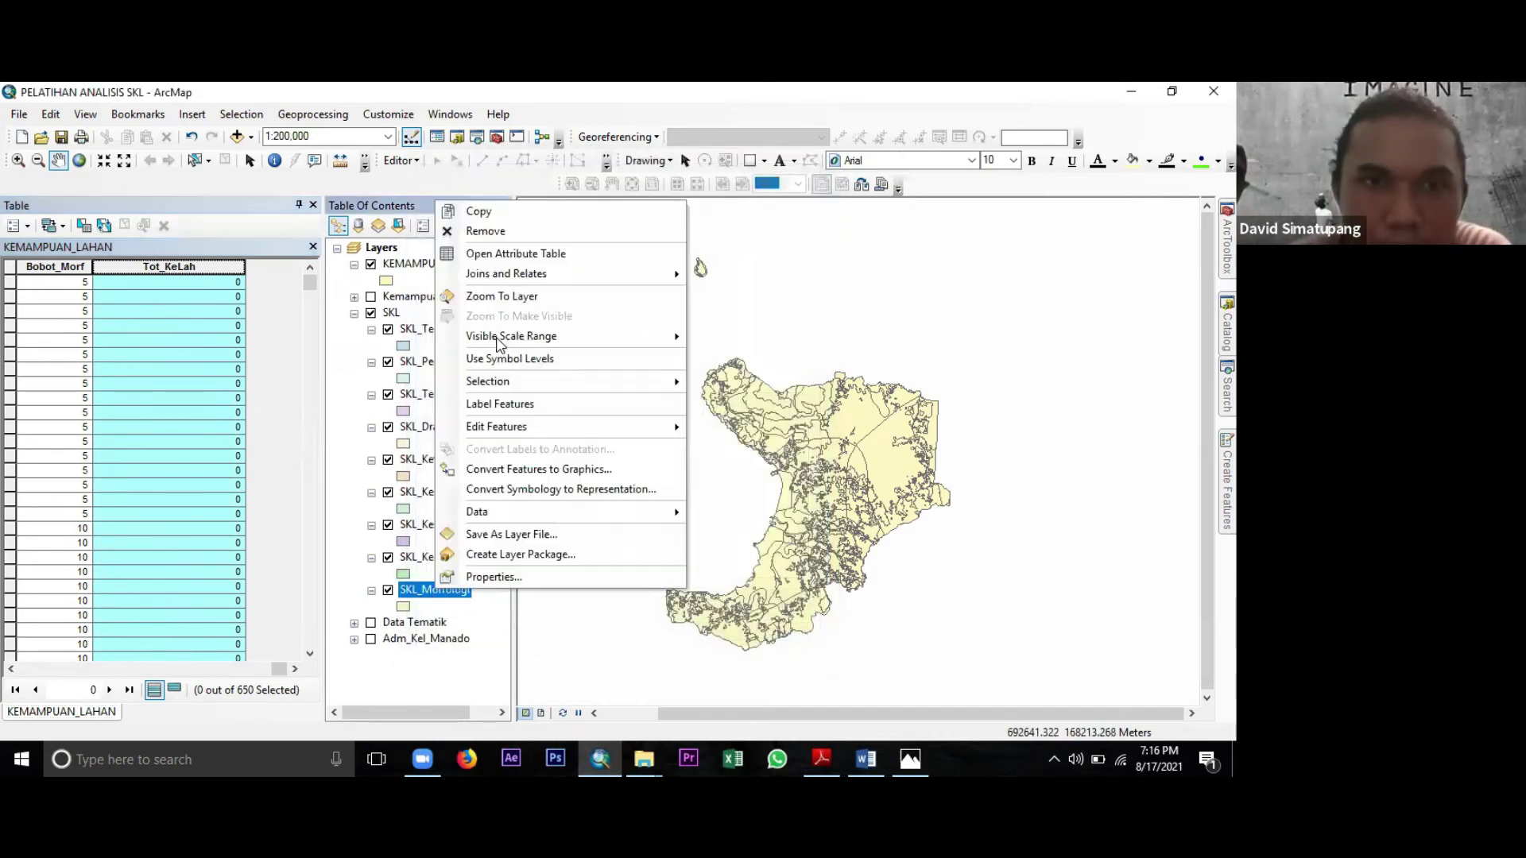
{"action": "left_click", "coordinate": [503, 249]}
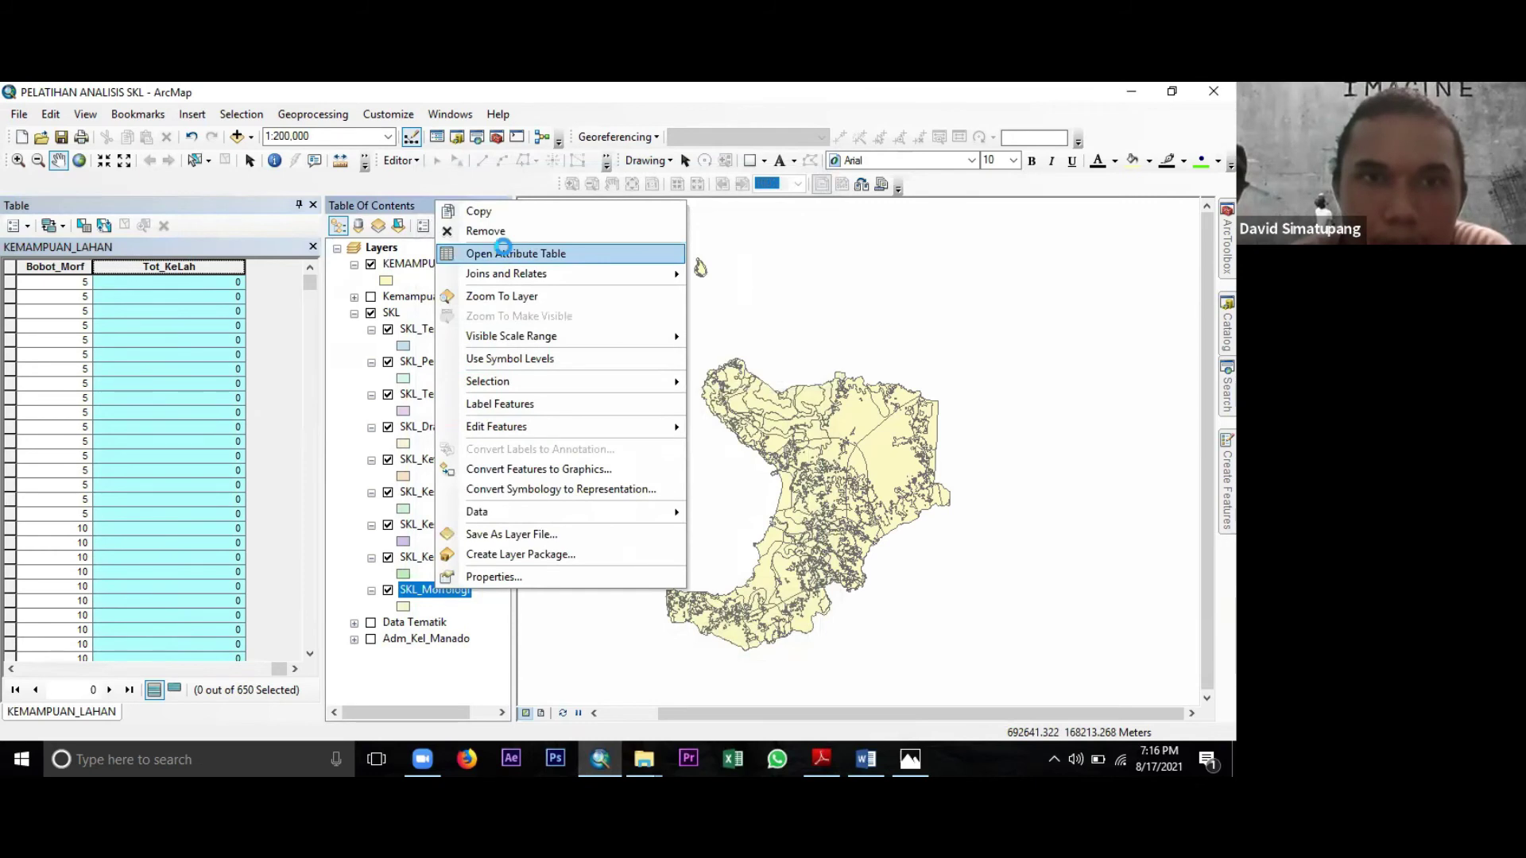
{"action": "left_click_drag", "start_coordinate": [40, 669], "coordinate": [318, 675]}
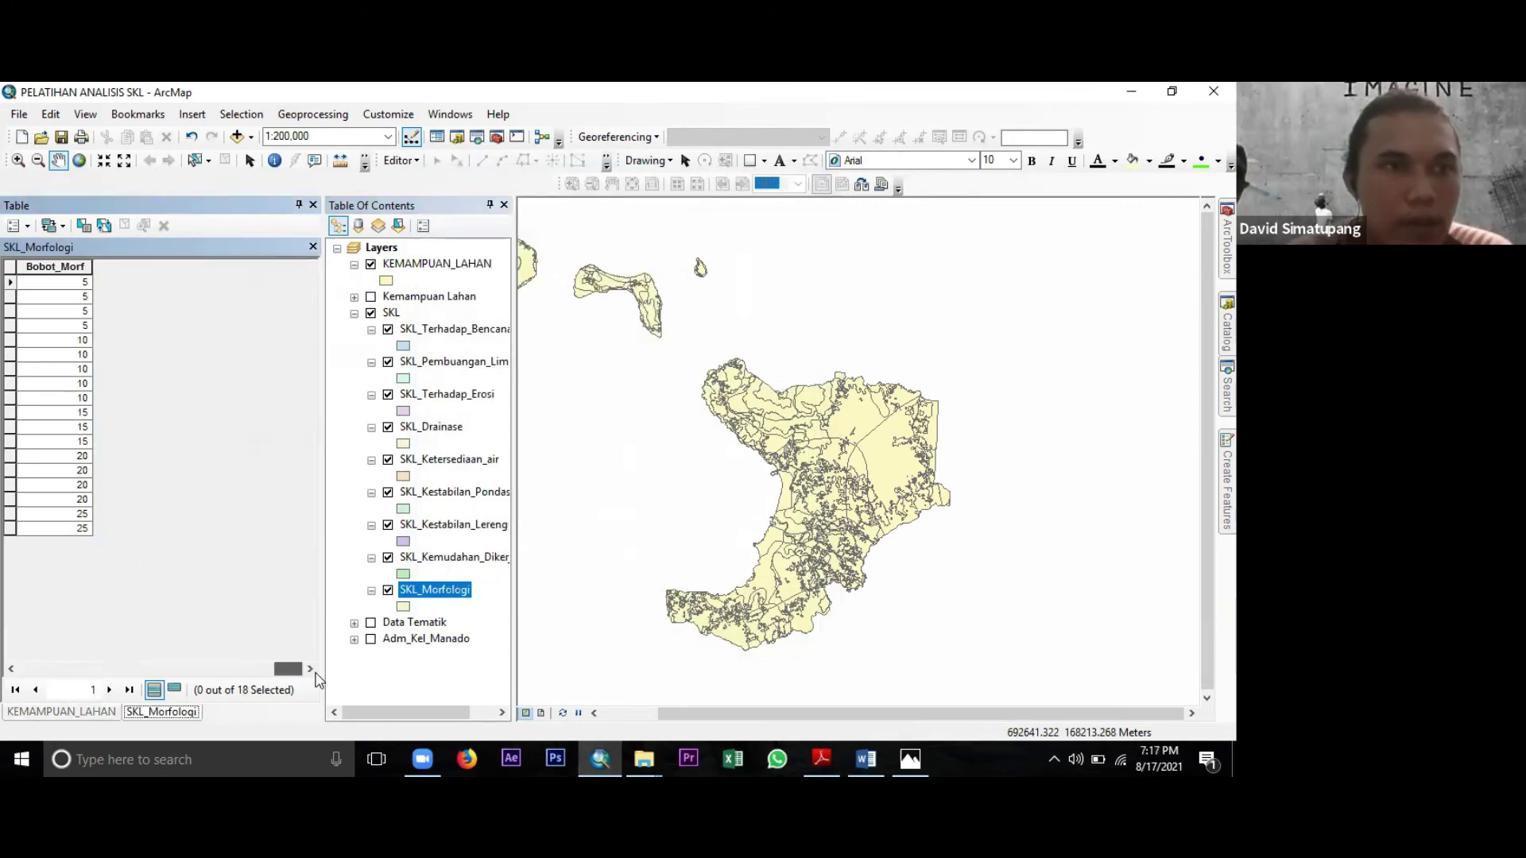
{"action": "left_click", "coordinate": [13, 670]}
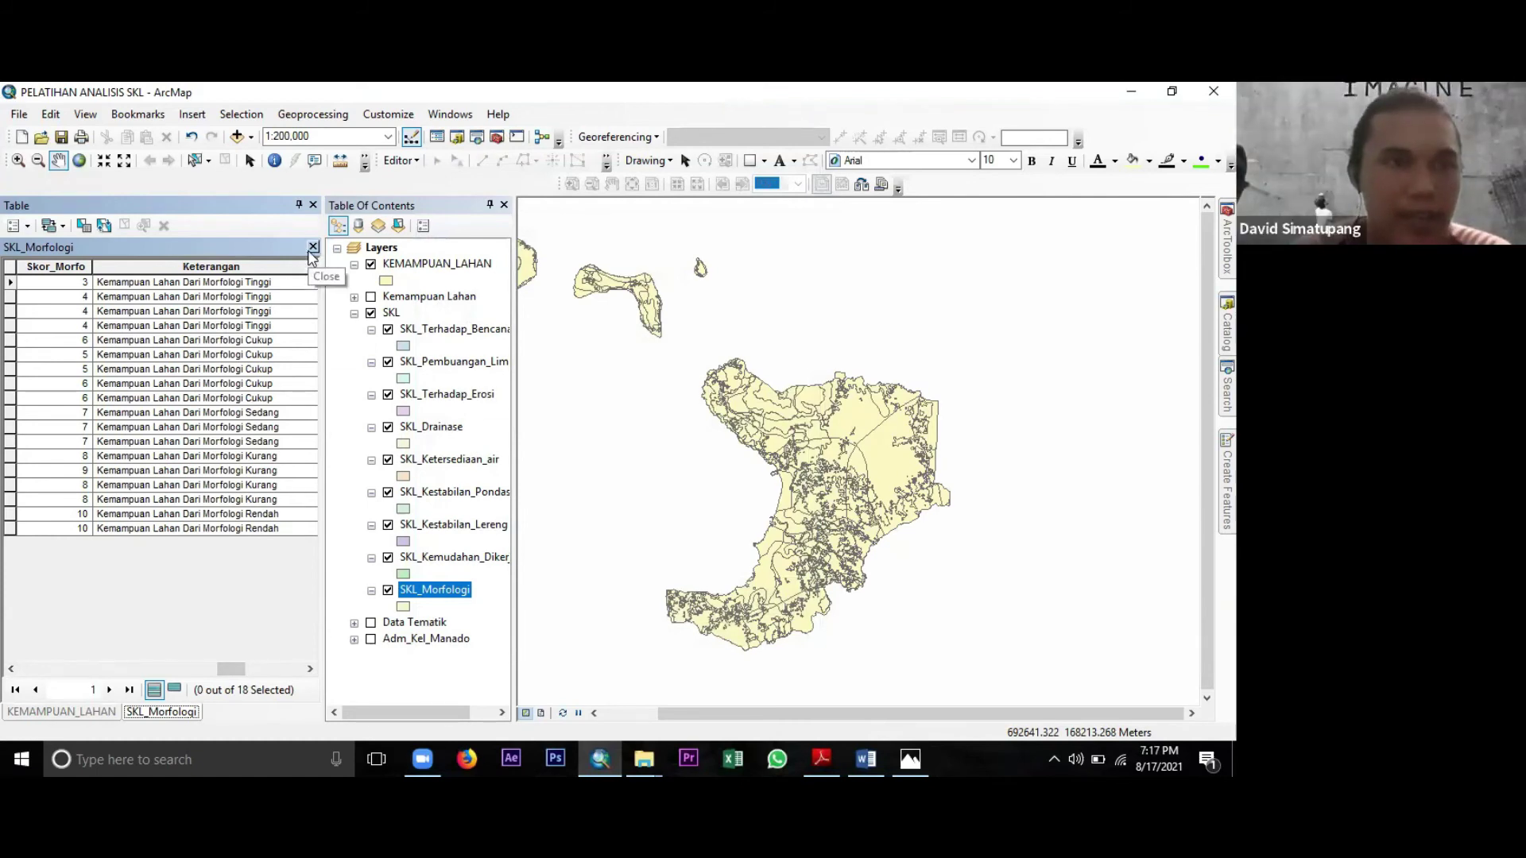
{"action": "left_click", "coordinate": [11, 668]}
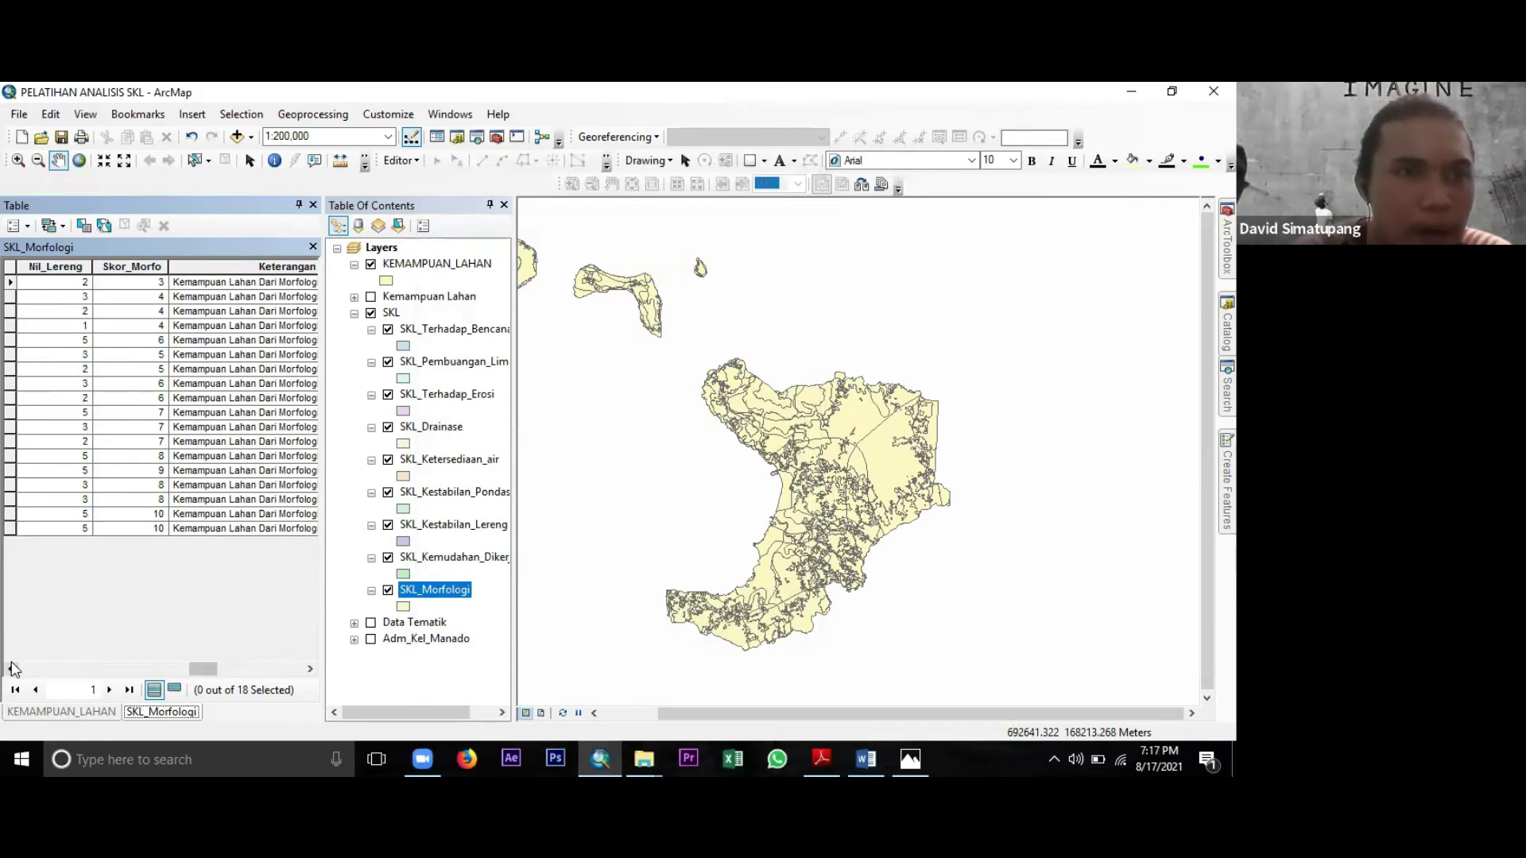
{"action": "left_click", "coordinate": [310, 673]}
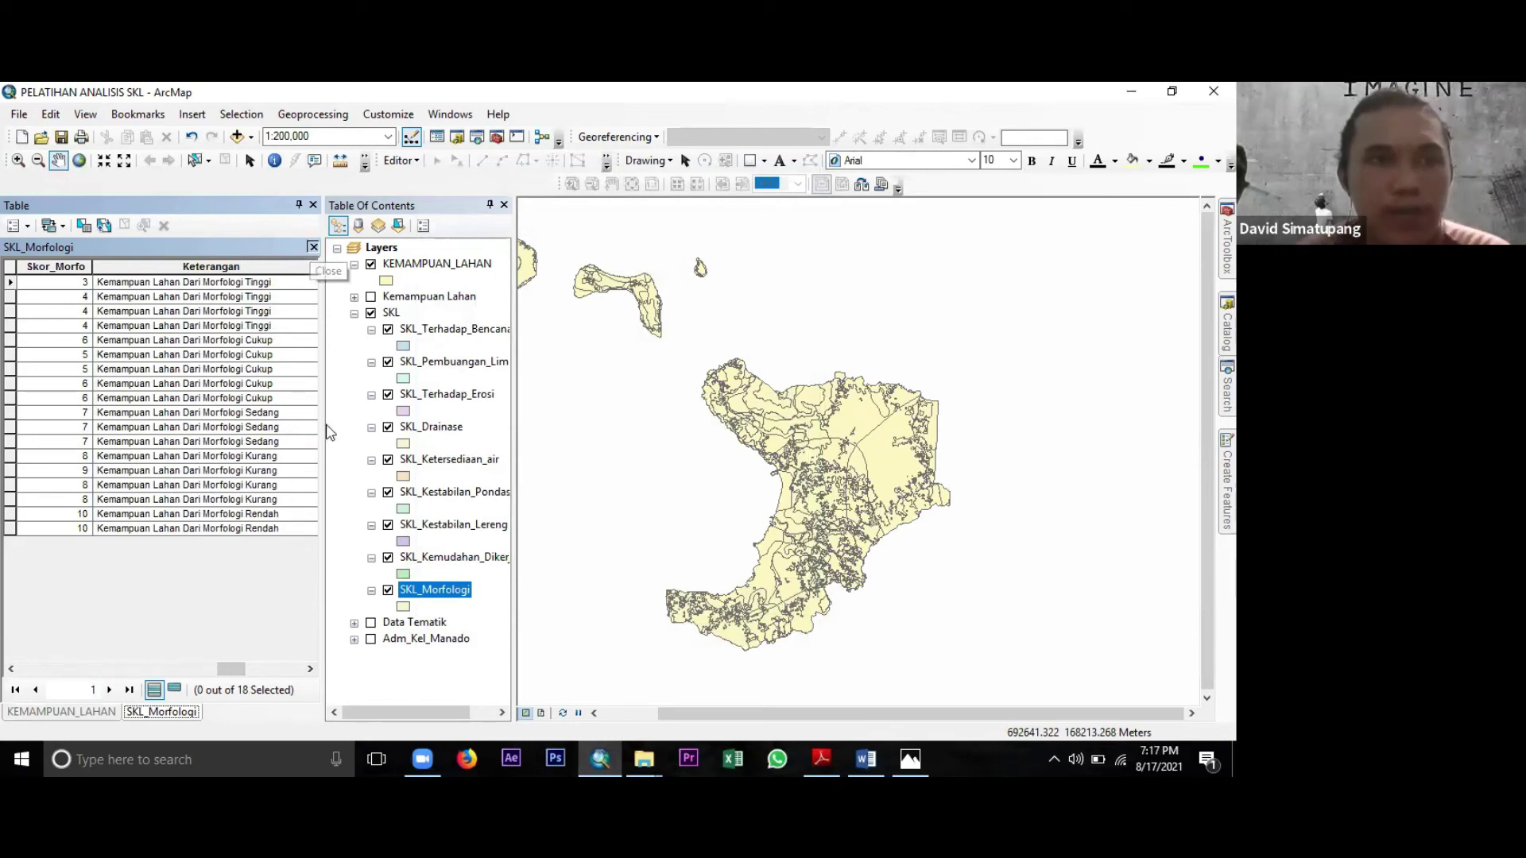
{"action": "left_click", "coordinate": [312, 247]}
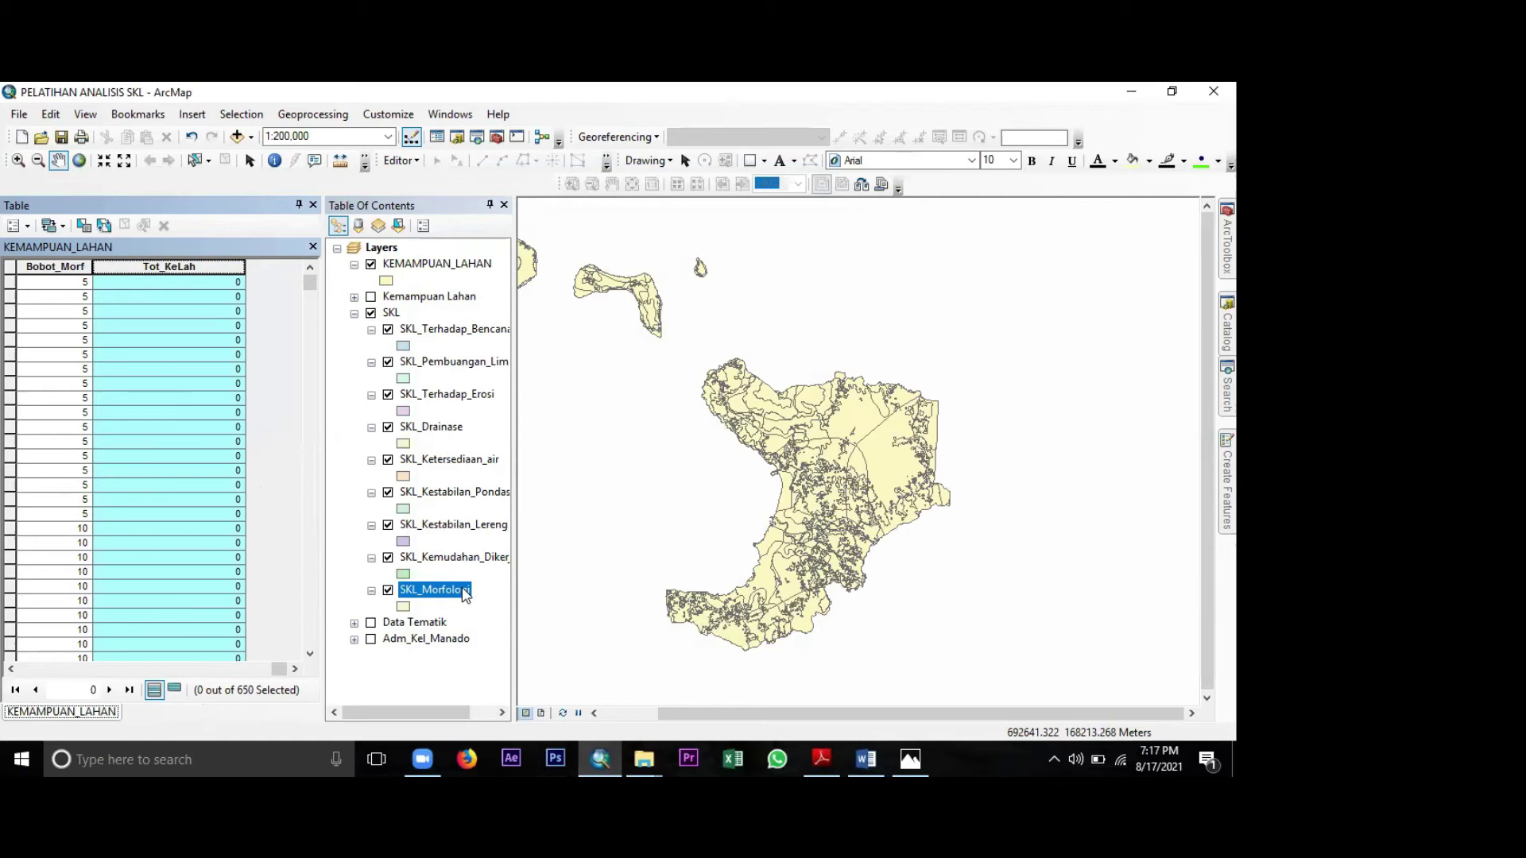
Open the SKL_Morfologi attribute table again, check its Skor_Morfo and Bobot_Morf fields, and close the table.
{"action": "right_click", "coordinate": [460, 590]}
{"action": "left_click", "coordinate": [505, 249]}
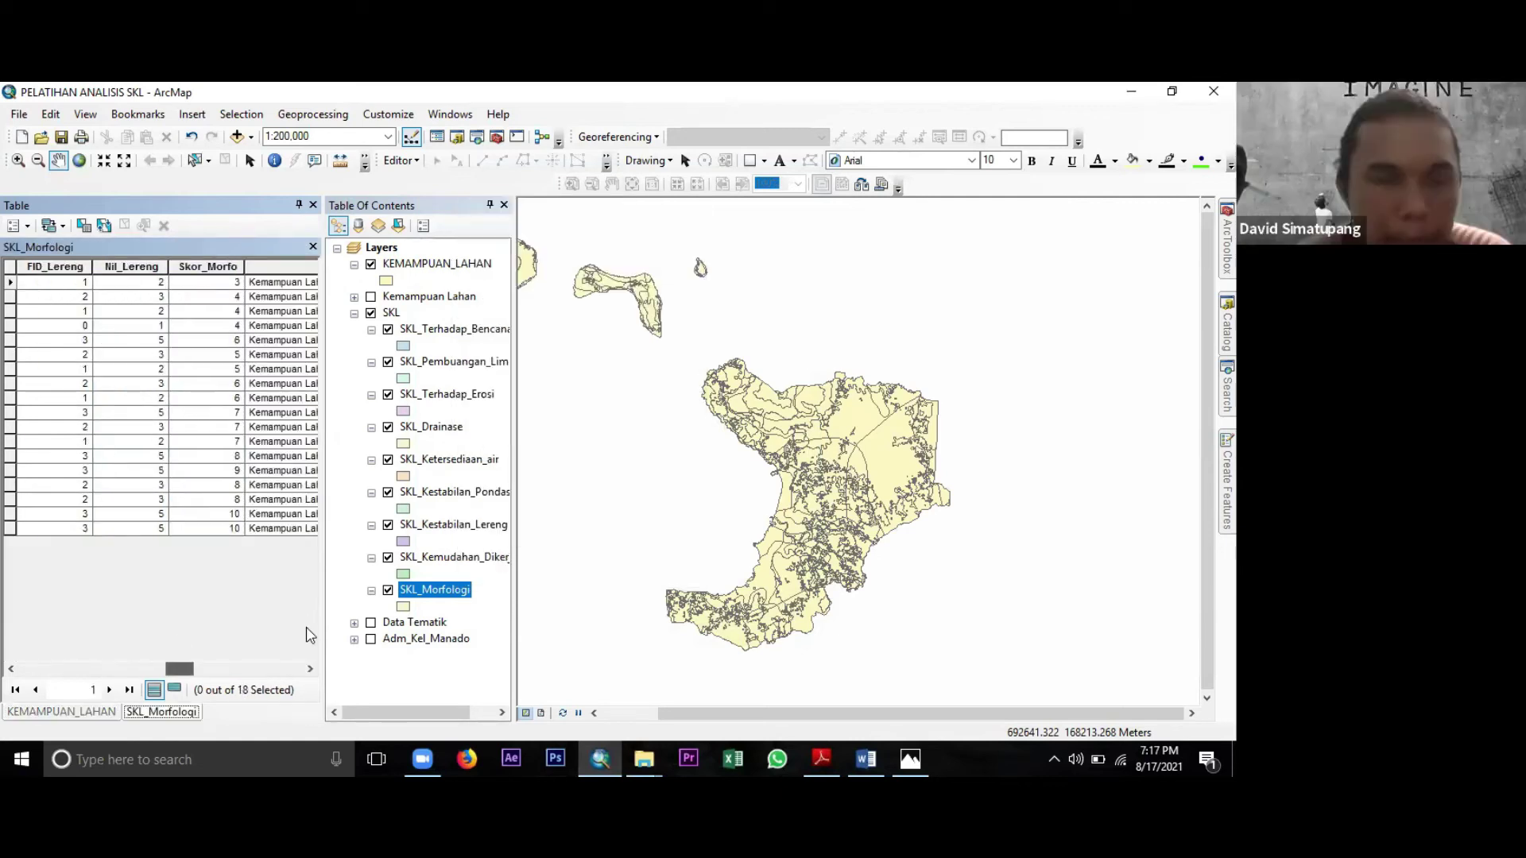
{"action": "left_click_drag", "start_coordinate": [278, 669], "coordinate": [306, 648]}
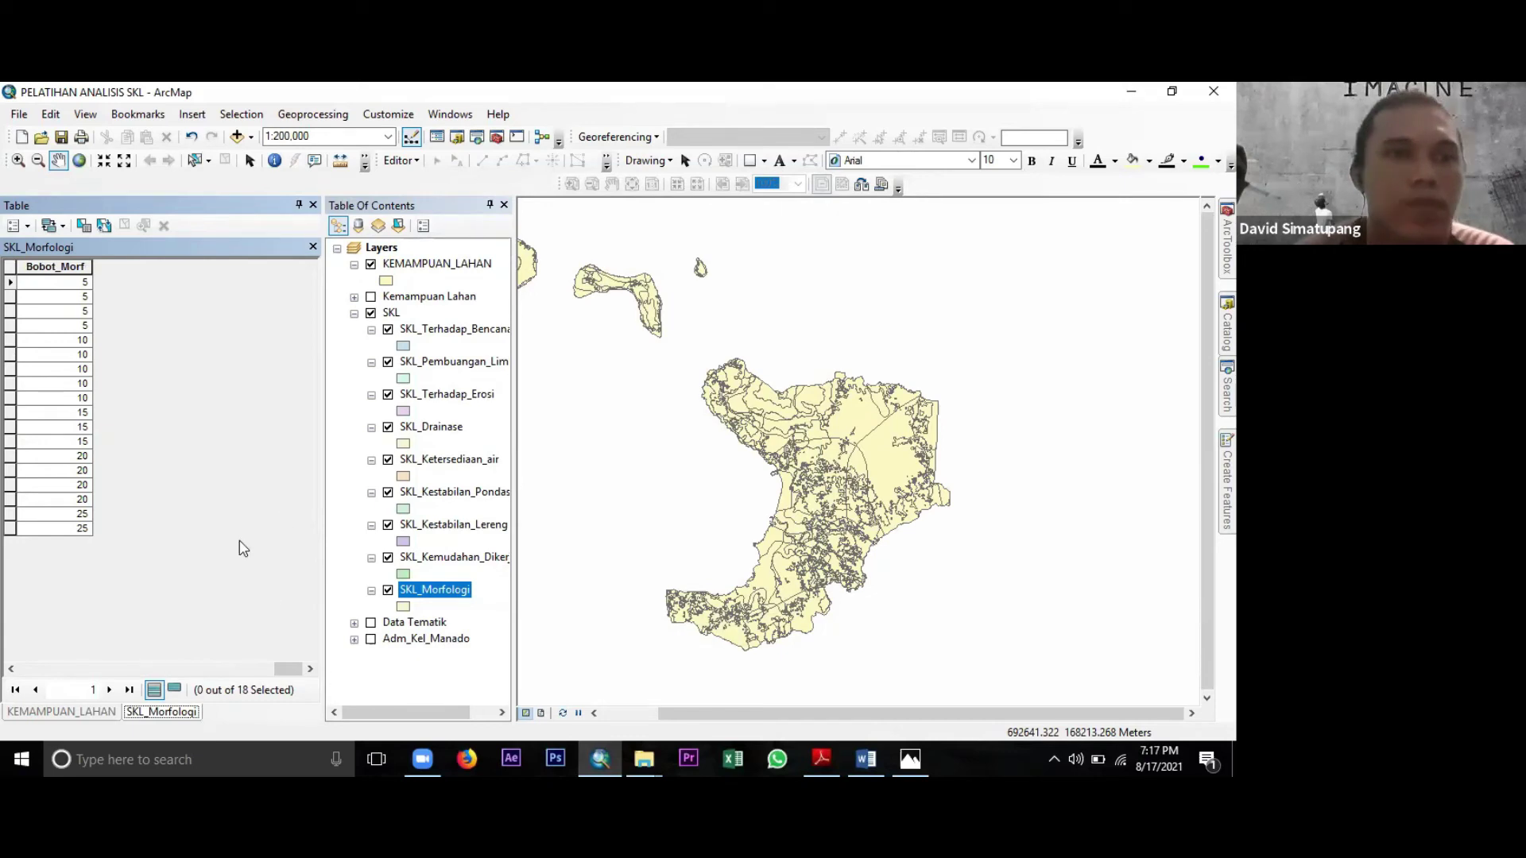
{"action": "scroll", "coordinate": [239, 541], "scroll_direction": "up", "scroll_amount": 1}
{"action": "left_click", "coordinate": [312, 246]}
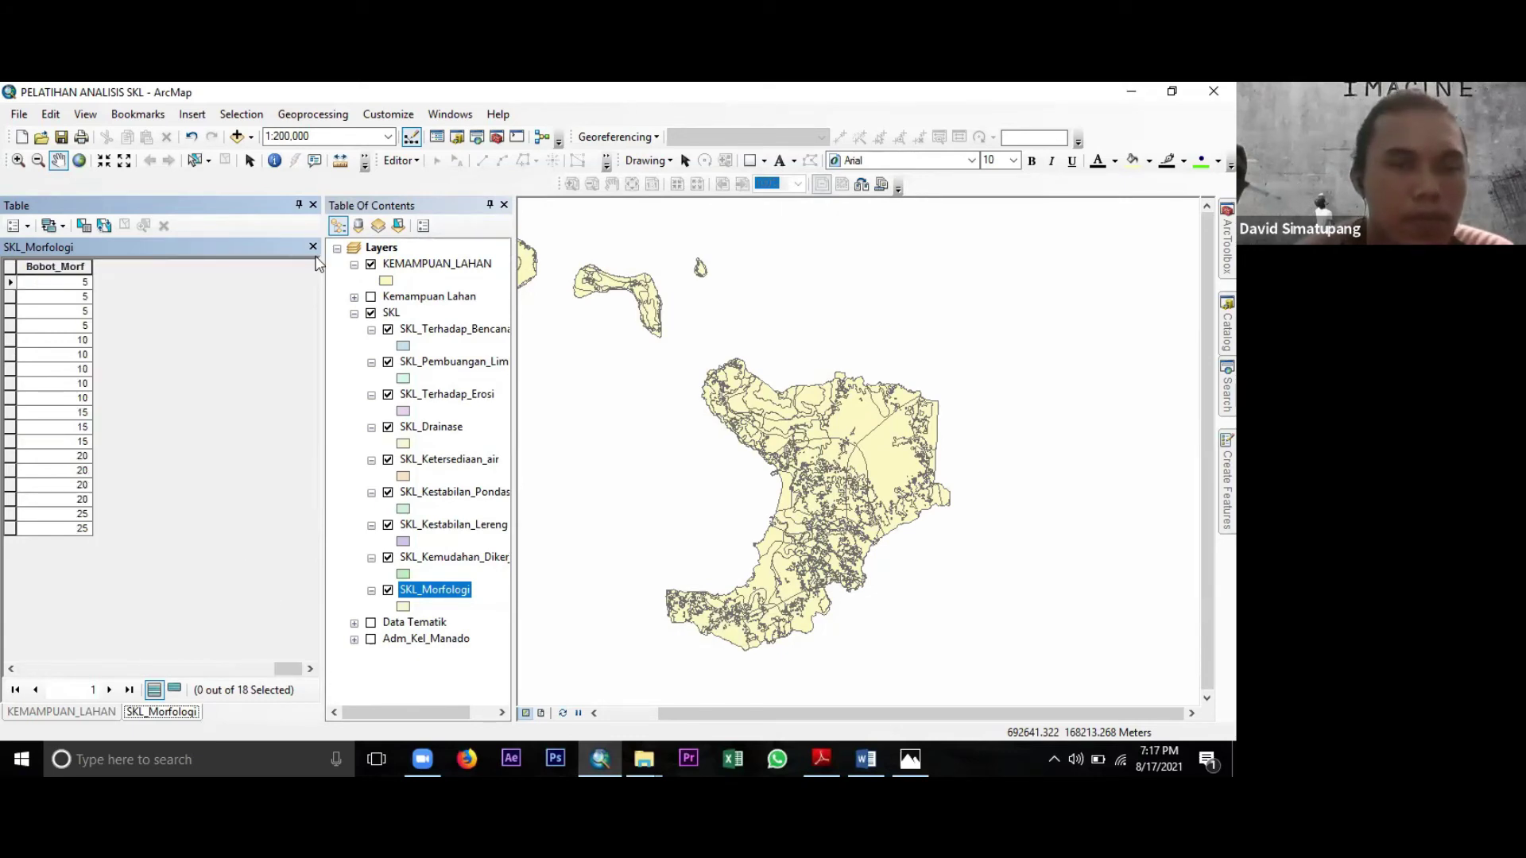
Open the attribute table of SKL_Kemudahan_Dikerjakan and examine its Keterangan and Bobot_KeDi fields.
{"action": "left_click", "coordinate": [414, 562]}
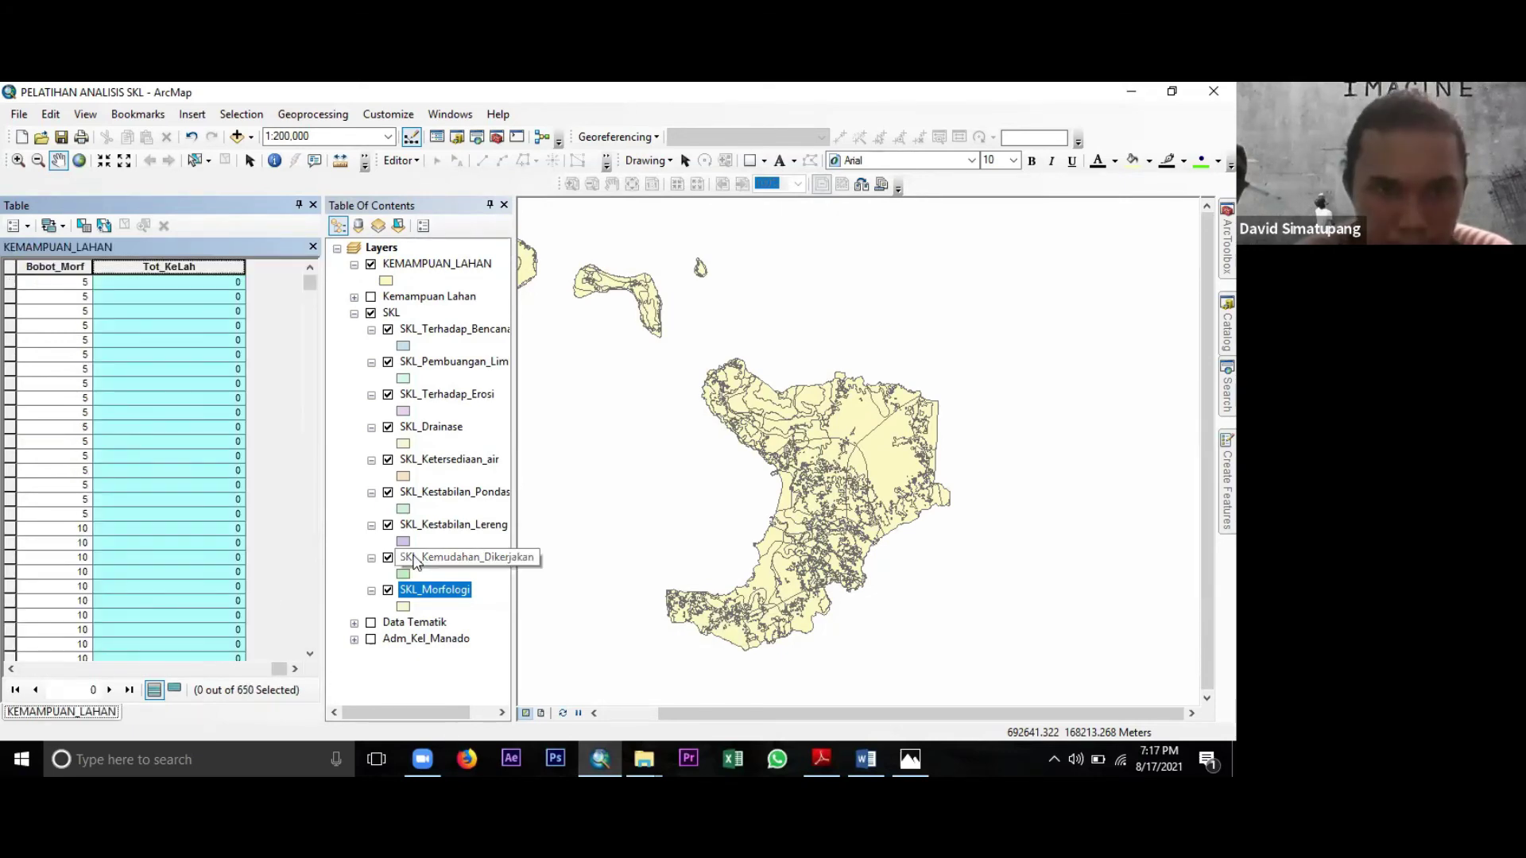
{"action": "right_click", "coordinate": [415, 561]}
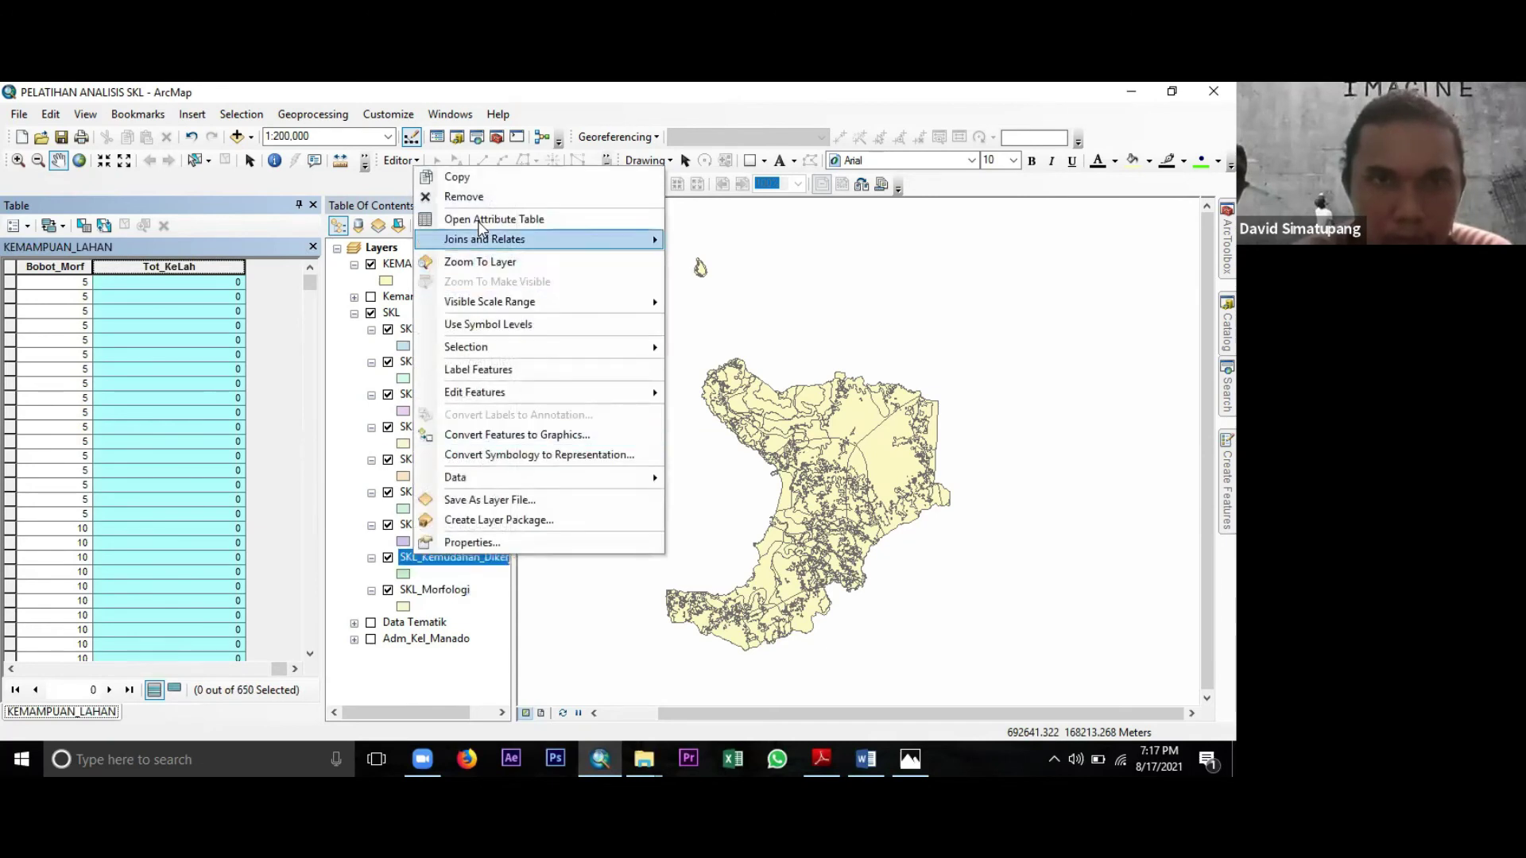
{"action": "left_click", "coordinate": [493, 219]}
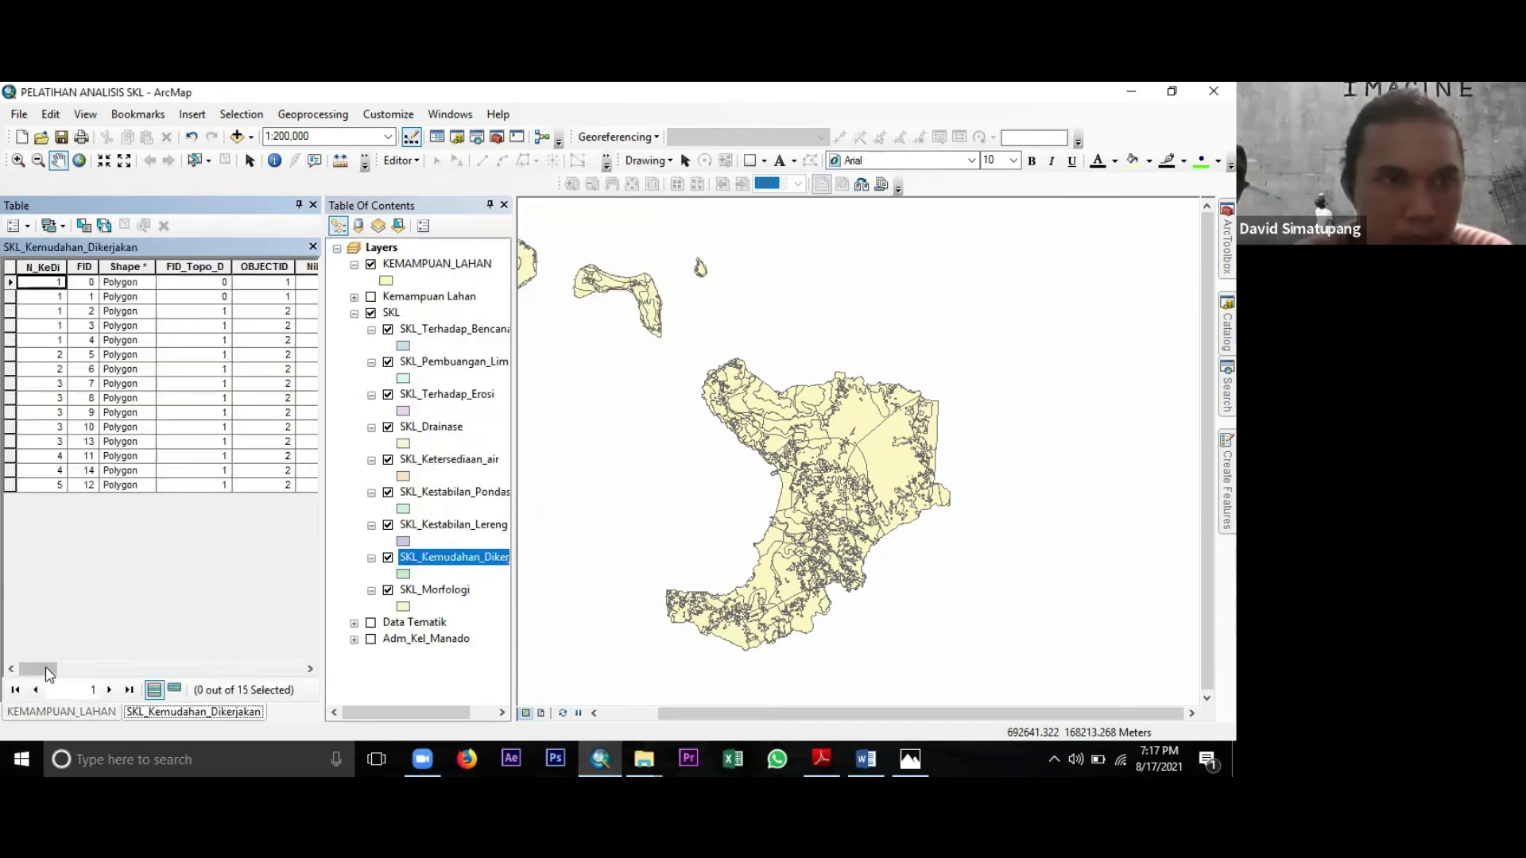
{"action": "left_click", "coordinate": [179, 669]}
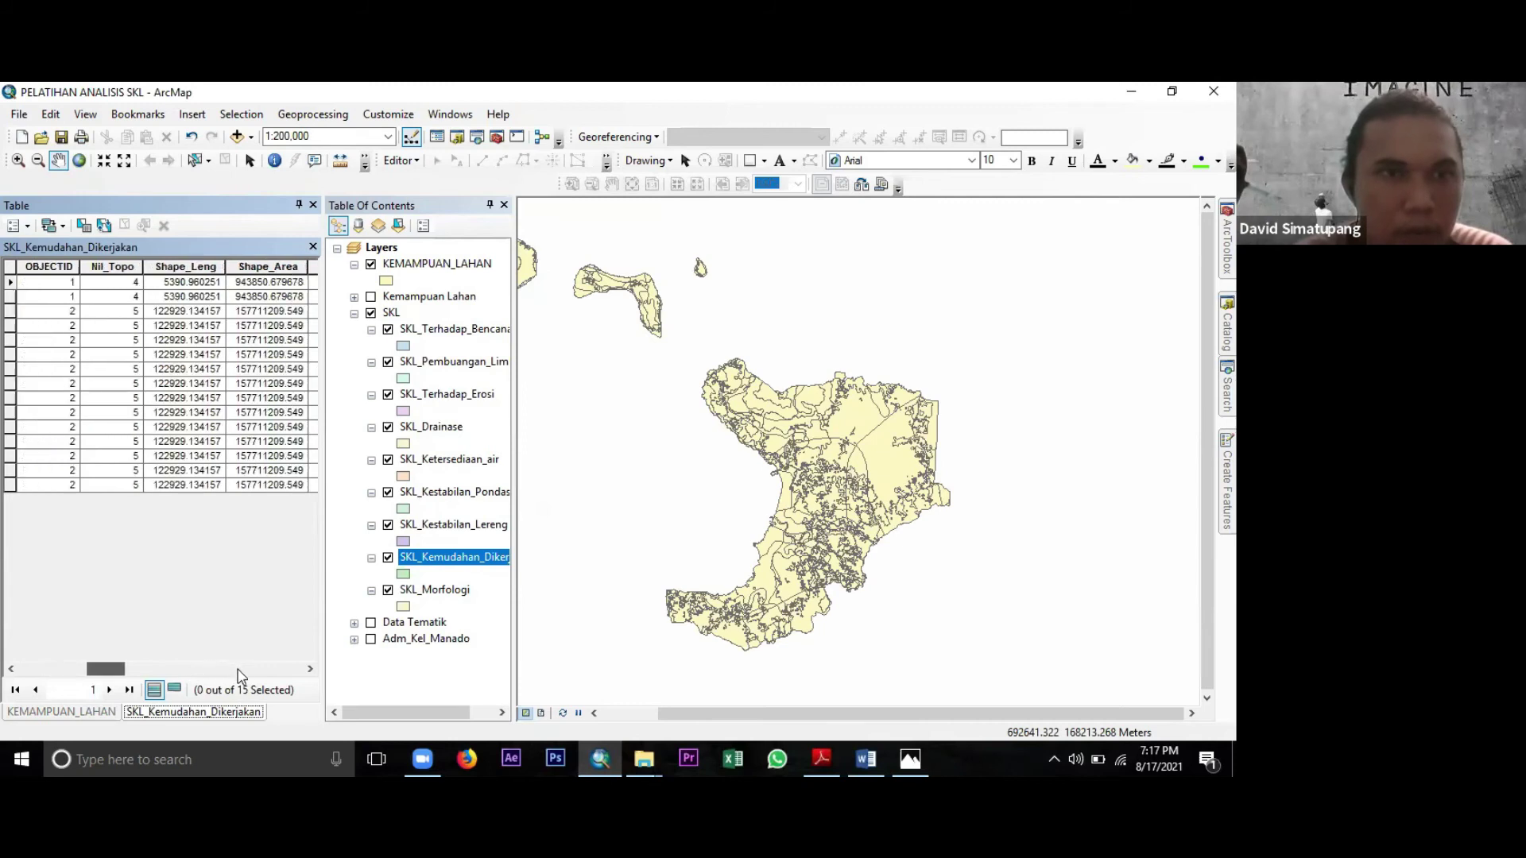
{"action": "left_click_drag", "start_coordinate": [258, 688], "coordinate": [300, 680]}
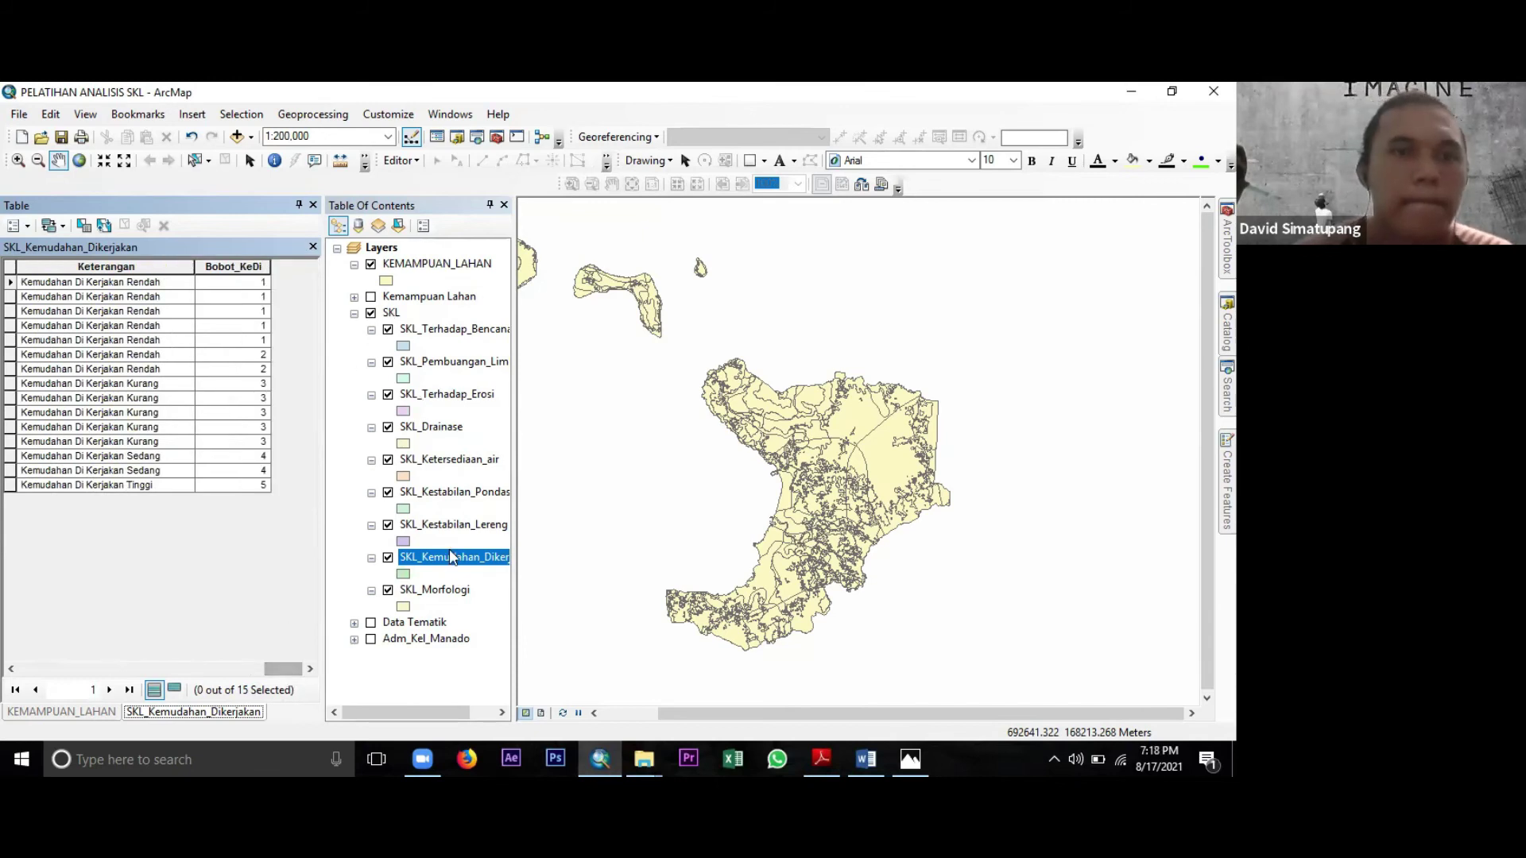
Open the attribute table of SKL_Kestabilan_Lereng and compare its Skor_KesLe, Keterangan and Bobot_KesL fields across the records.
{"action": "left_click", "coordinate": [446, 524]}
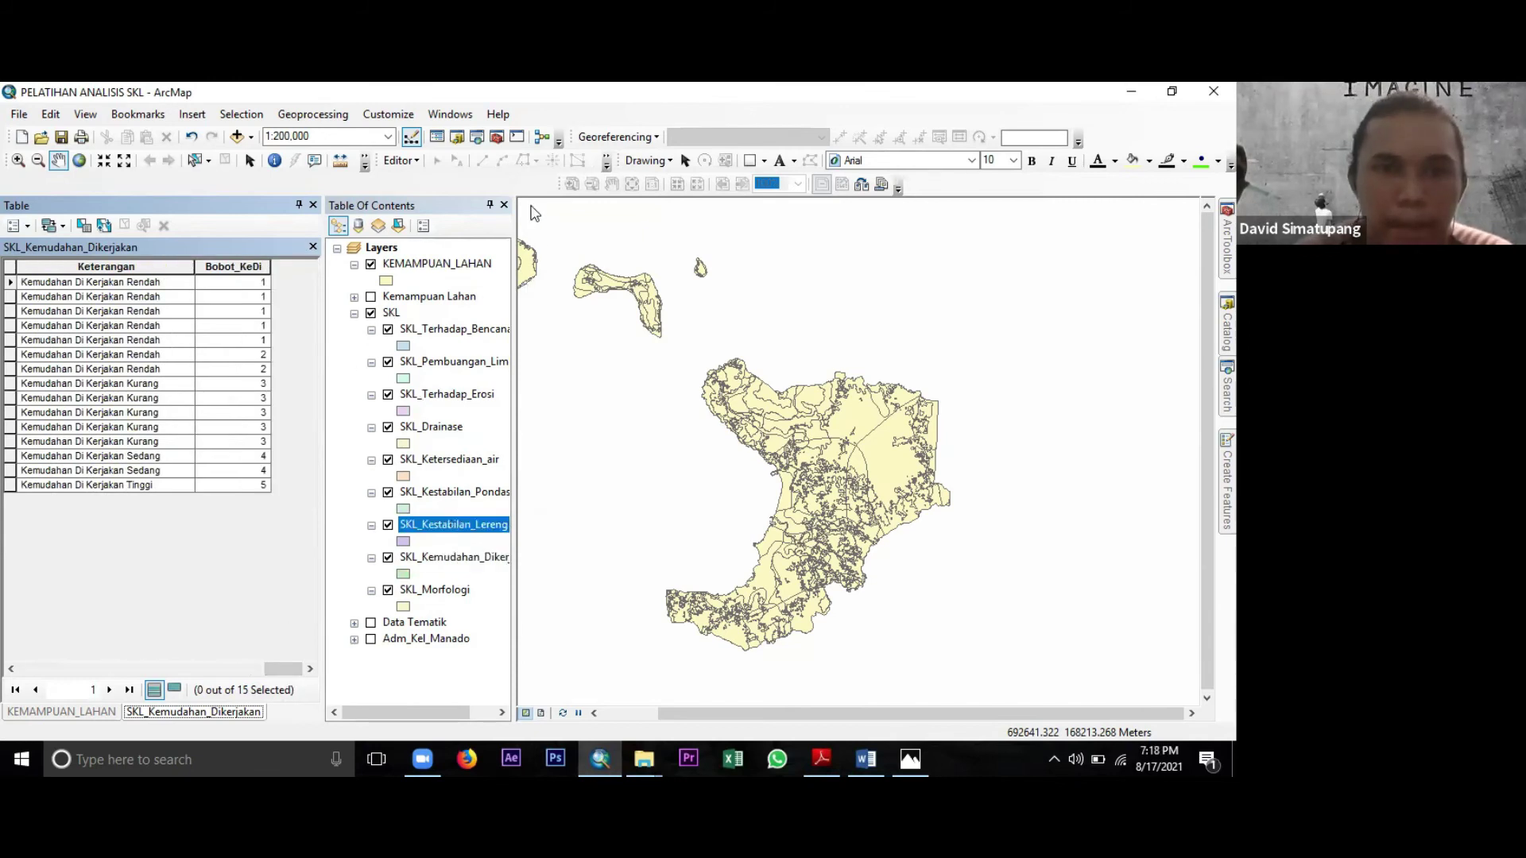
{"action": "right_click", "coordinate": [449, 524]}
{"action": "left_click", "coordinate": [525, 181]}
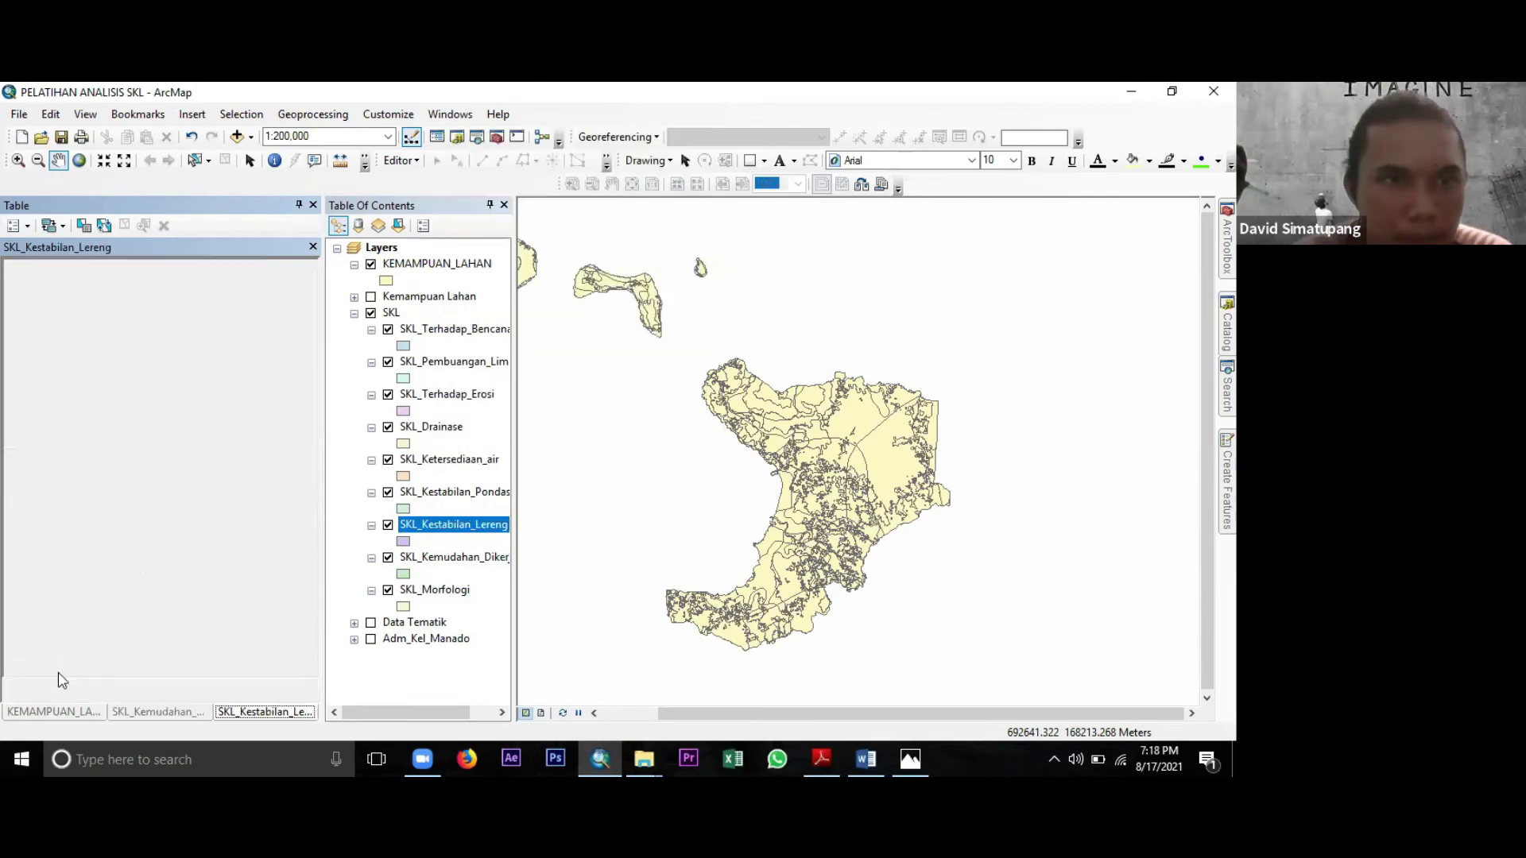
{"action": "scroll", "coordinate": [288, 630], "scroll_direction": "right", "scroll_amount": 5}
{"action": "scroll", "coordinate": [244, 462], "scroll_direction": "down", "scroll_amount": 20}
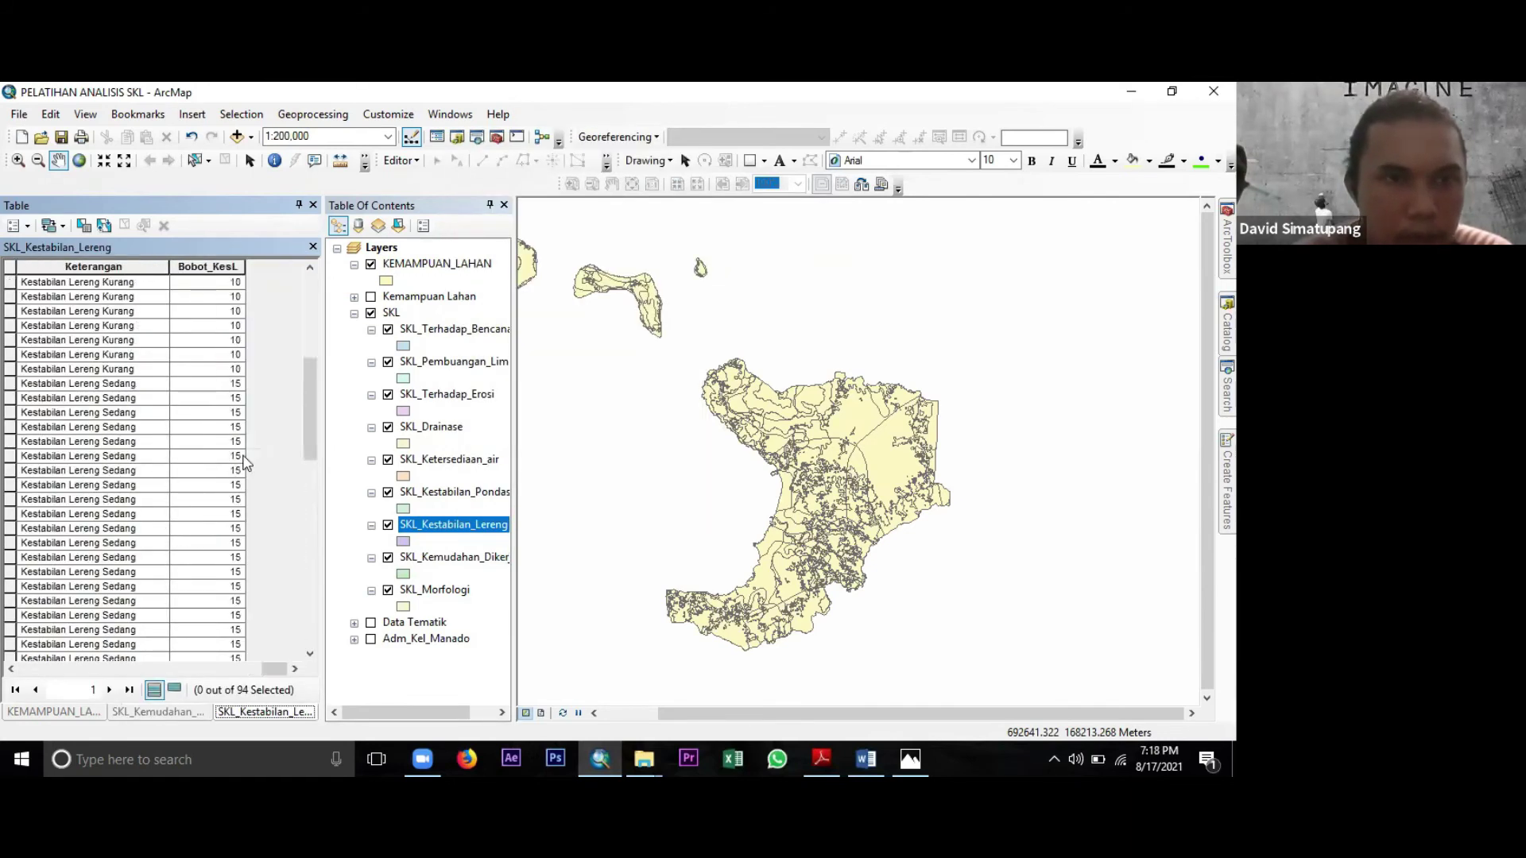
{"action": "left_click_drag", "start_coordinate": [273, 676], "coordinate": [248, 676]}
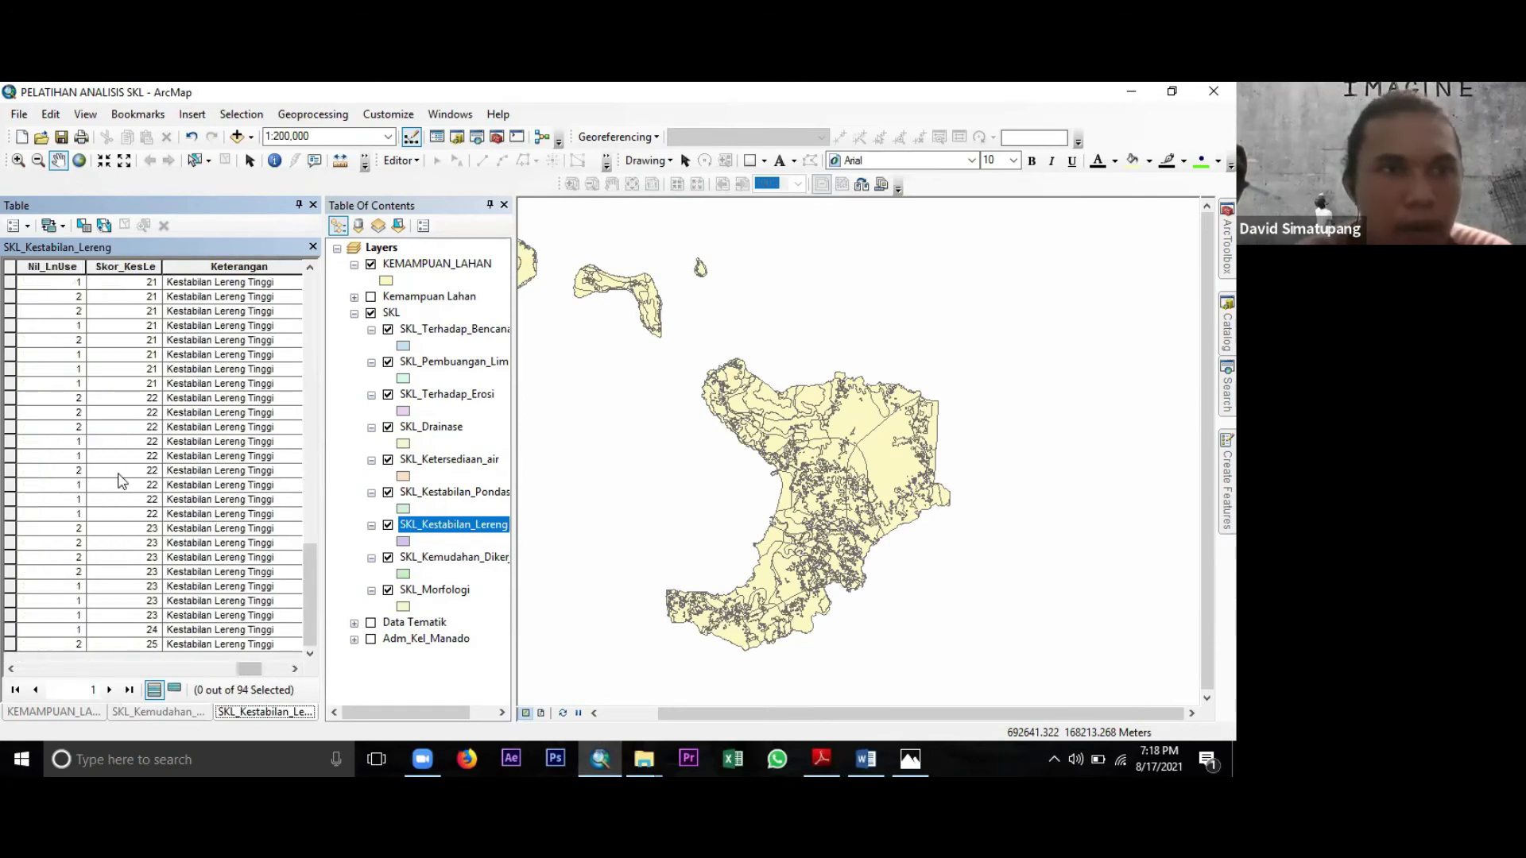
{"action": "scroll", "coordinate": [40, 461], "scroll_direction": "up", "scroll_amount": 8}
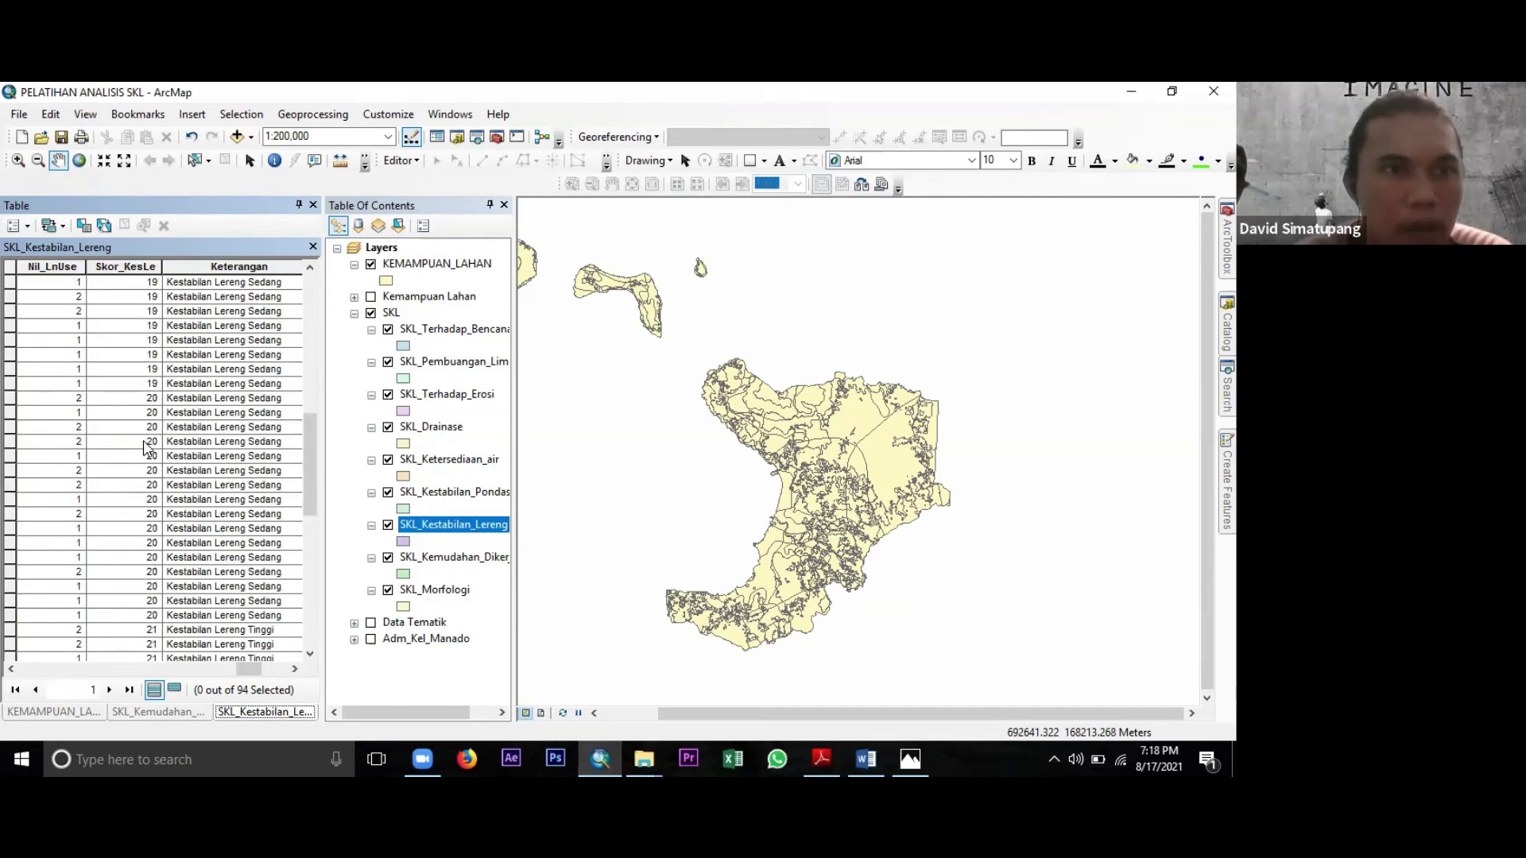
{"action": "scroll", "coordinate": [144, 448], "scroll_direction": "up", "scroll_amount": 8}
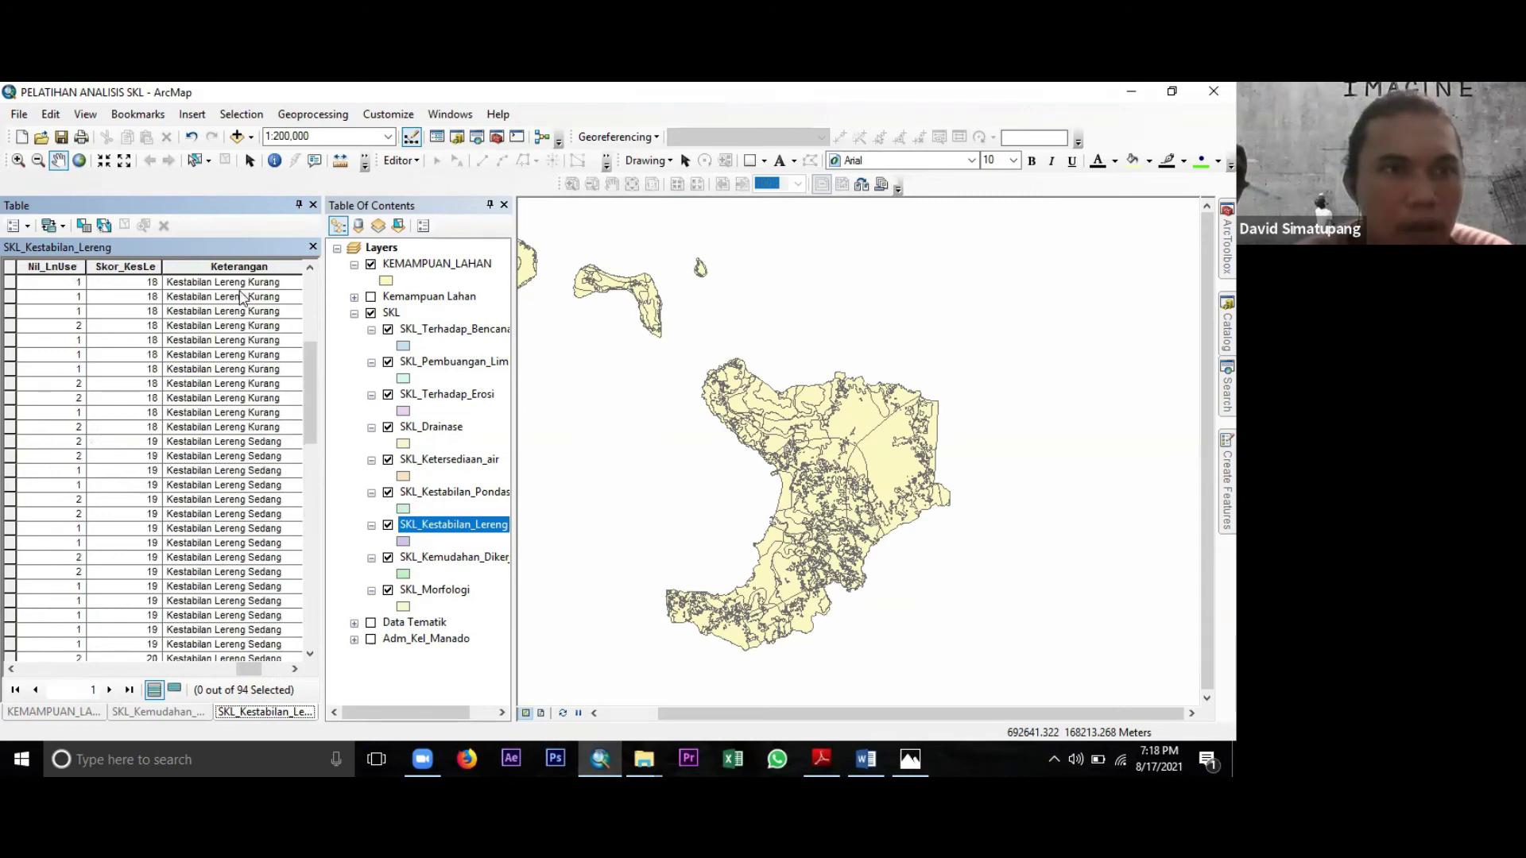
Close the SKL_Kestabilan_Lereng, SKL_Kemudahan_Dikerjakan and KEMAMPUAN_LAHAN attribute tables together with the table window.
{"action": "left_click", "coordinate": [313, 247]}
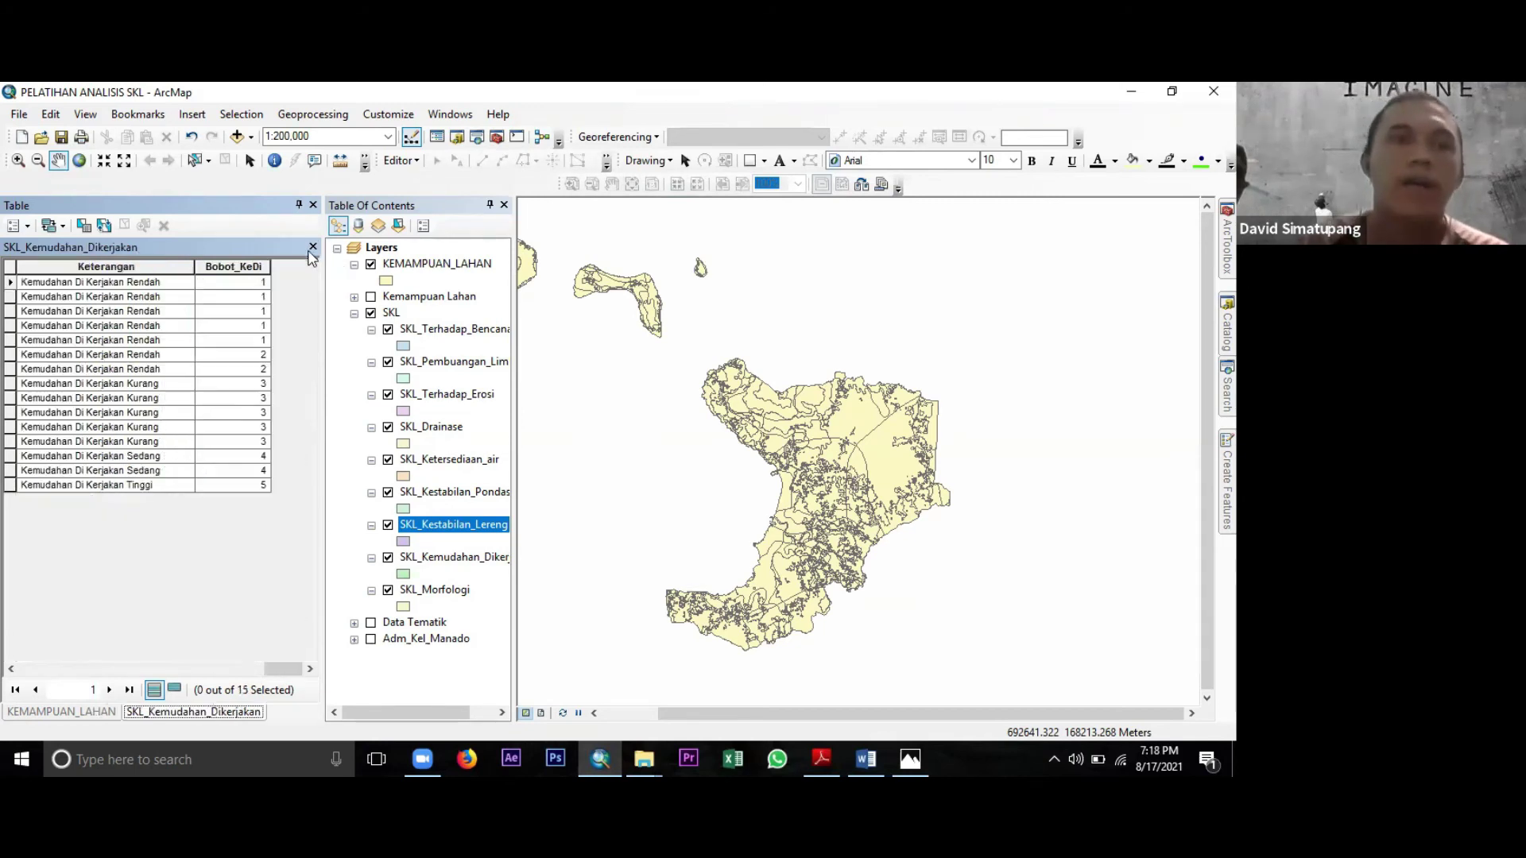
{"action": "left_click", "coordinate": [312, 247]}
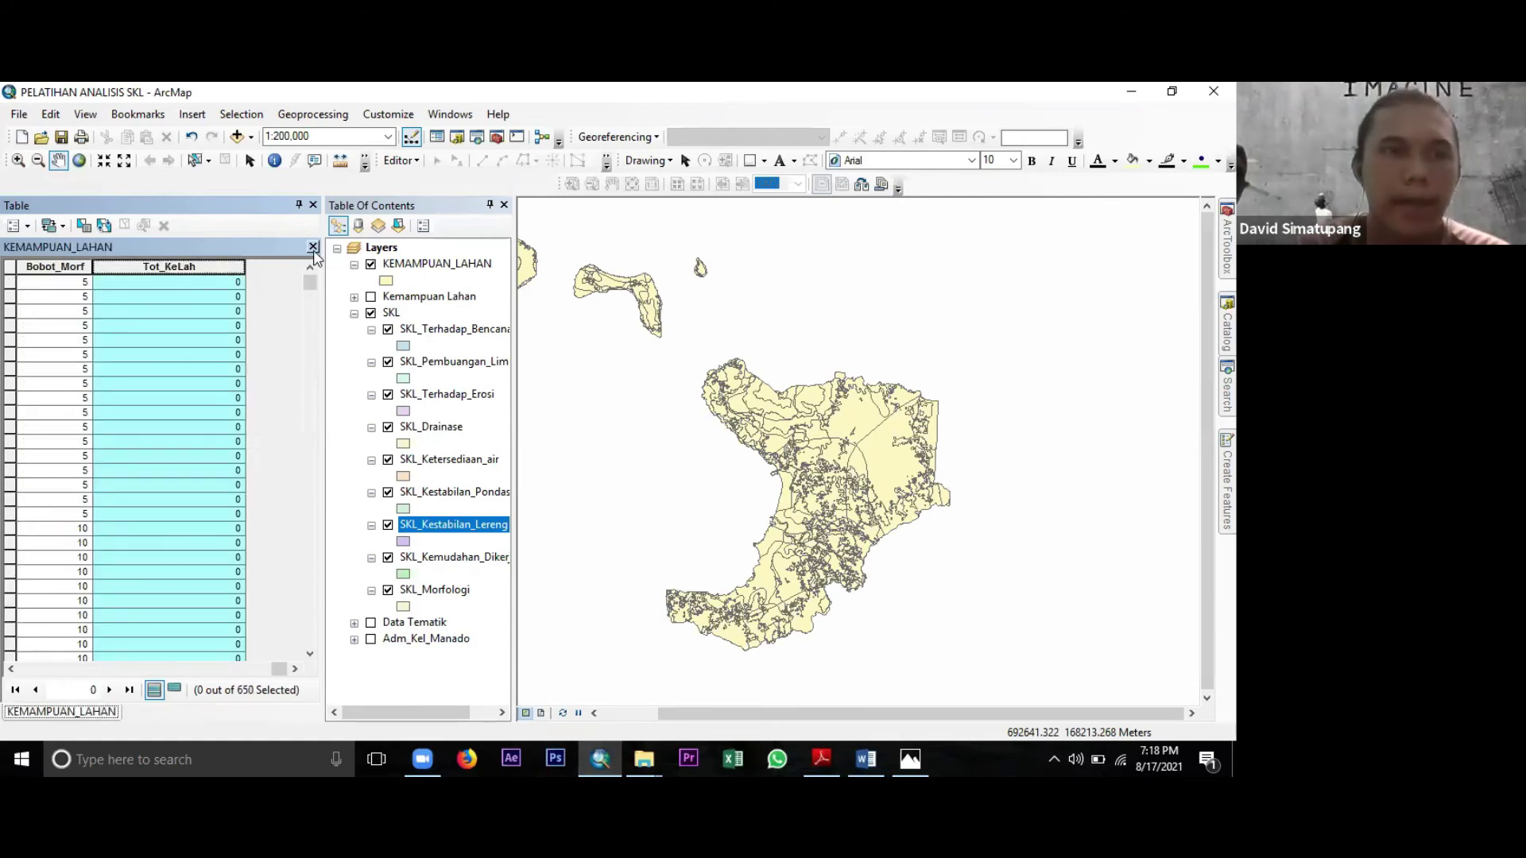
{"action": "left_click", "coordinate": [313, 248]}
{"action": "left_click", "coordinate": [313, 205]}
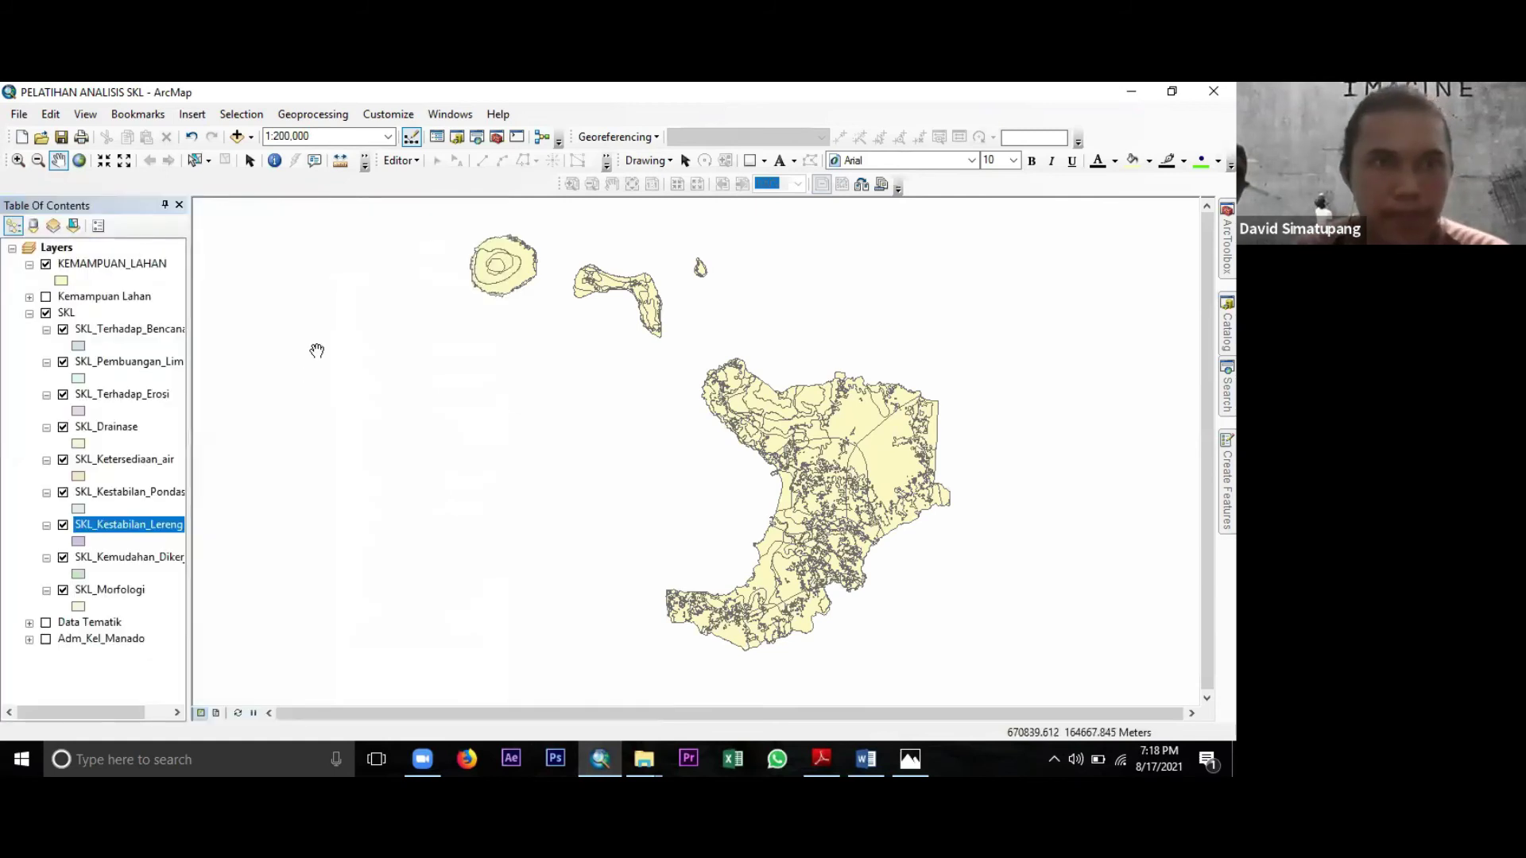
Reopen the KEMAMPUAN_LAHAN attribute table and open the Field Calculator for its Tot_KeLah field.
{"action": "left_click", "coordinate": [92, 266]}
{"action": "right_click", "coordinate": [92, 264]}
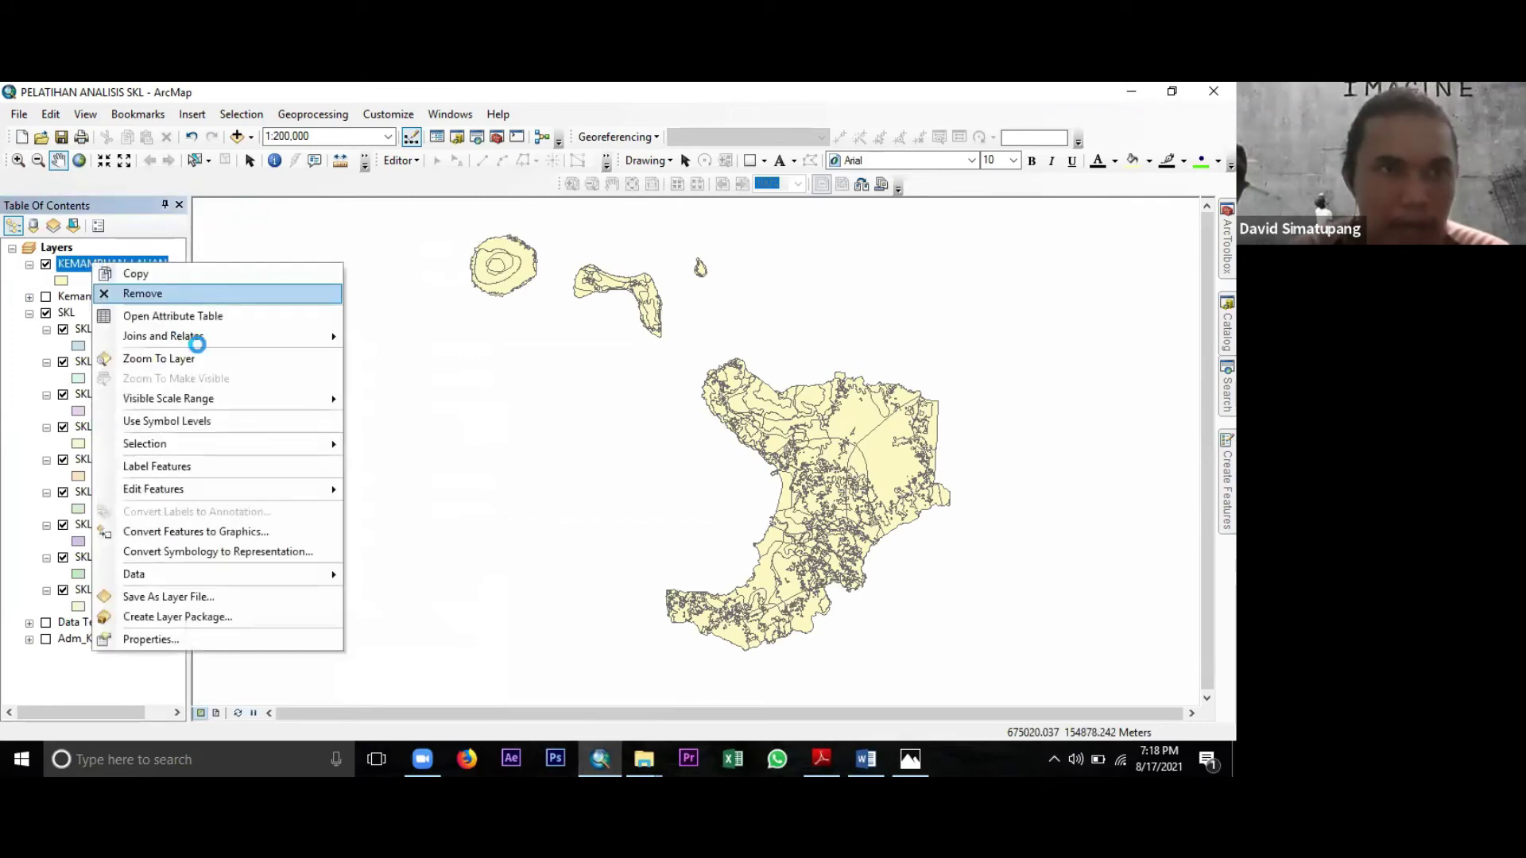
{"action": "left_click", "coordinate": [183, 317]}
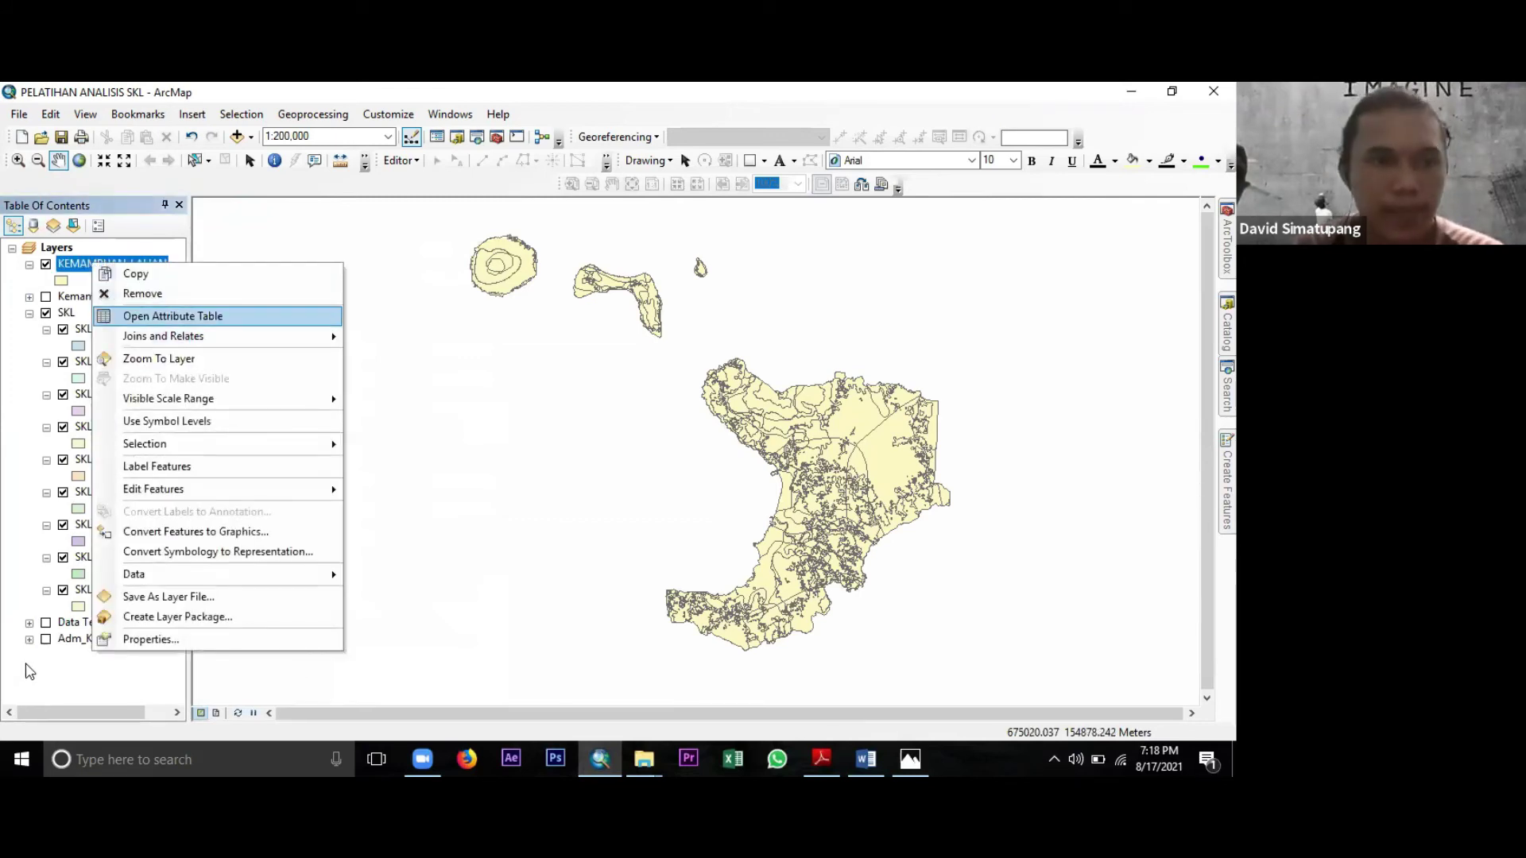
{"action": "left_click_drag", "start_coordinate": [27, 670], "coordinate": [105, 670]}
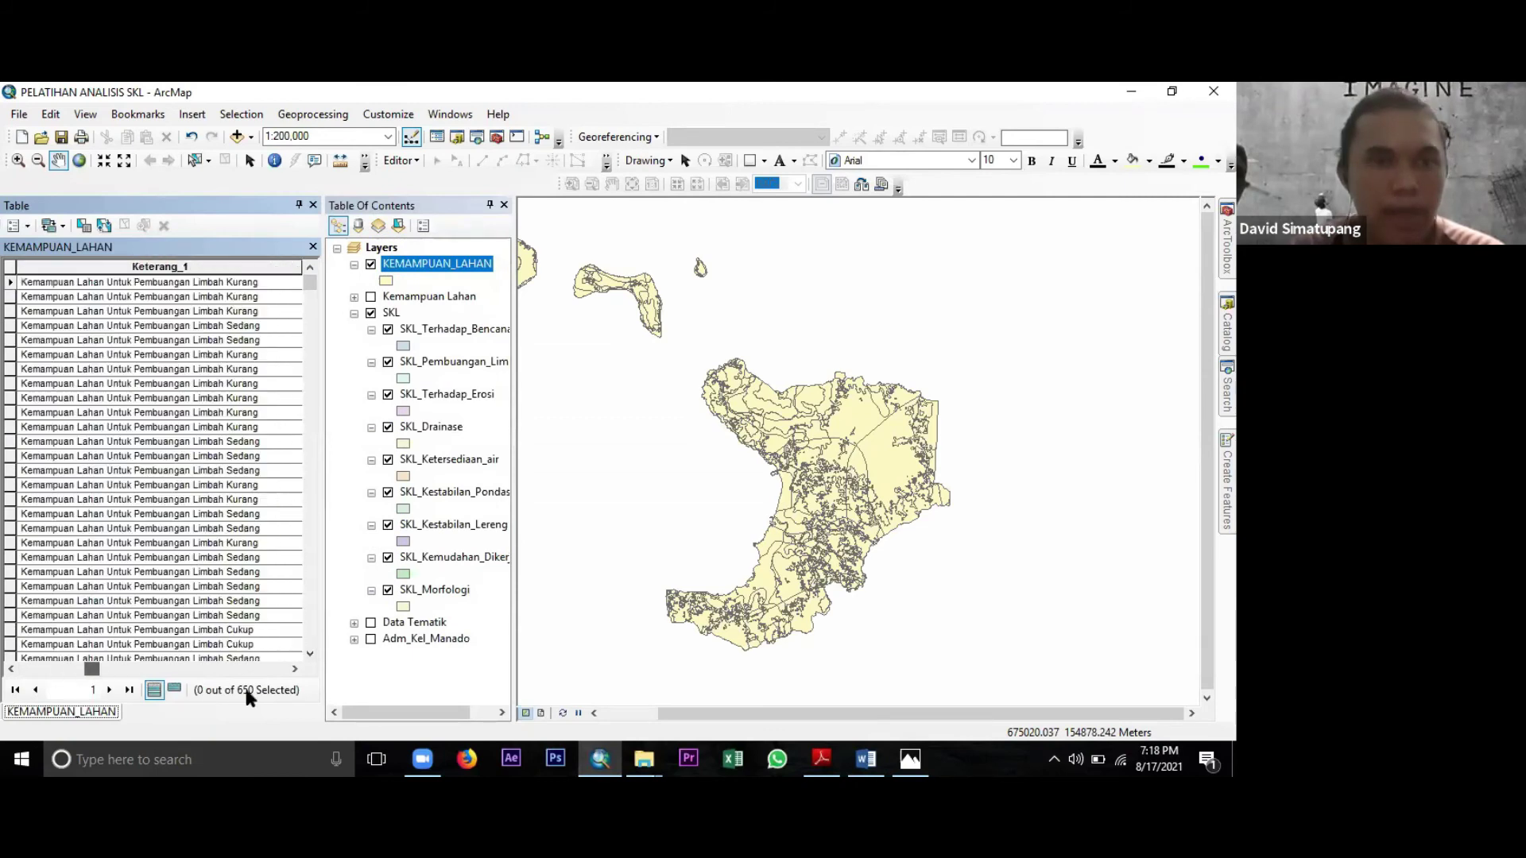
{"action": "left_click_drag", "start_coordinate": [244, 694], "coordinate": [292, 685]}
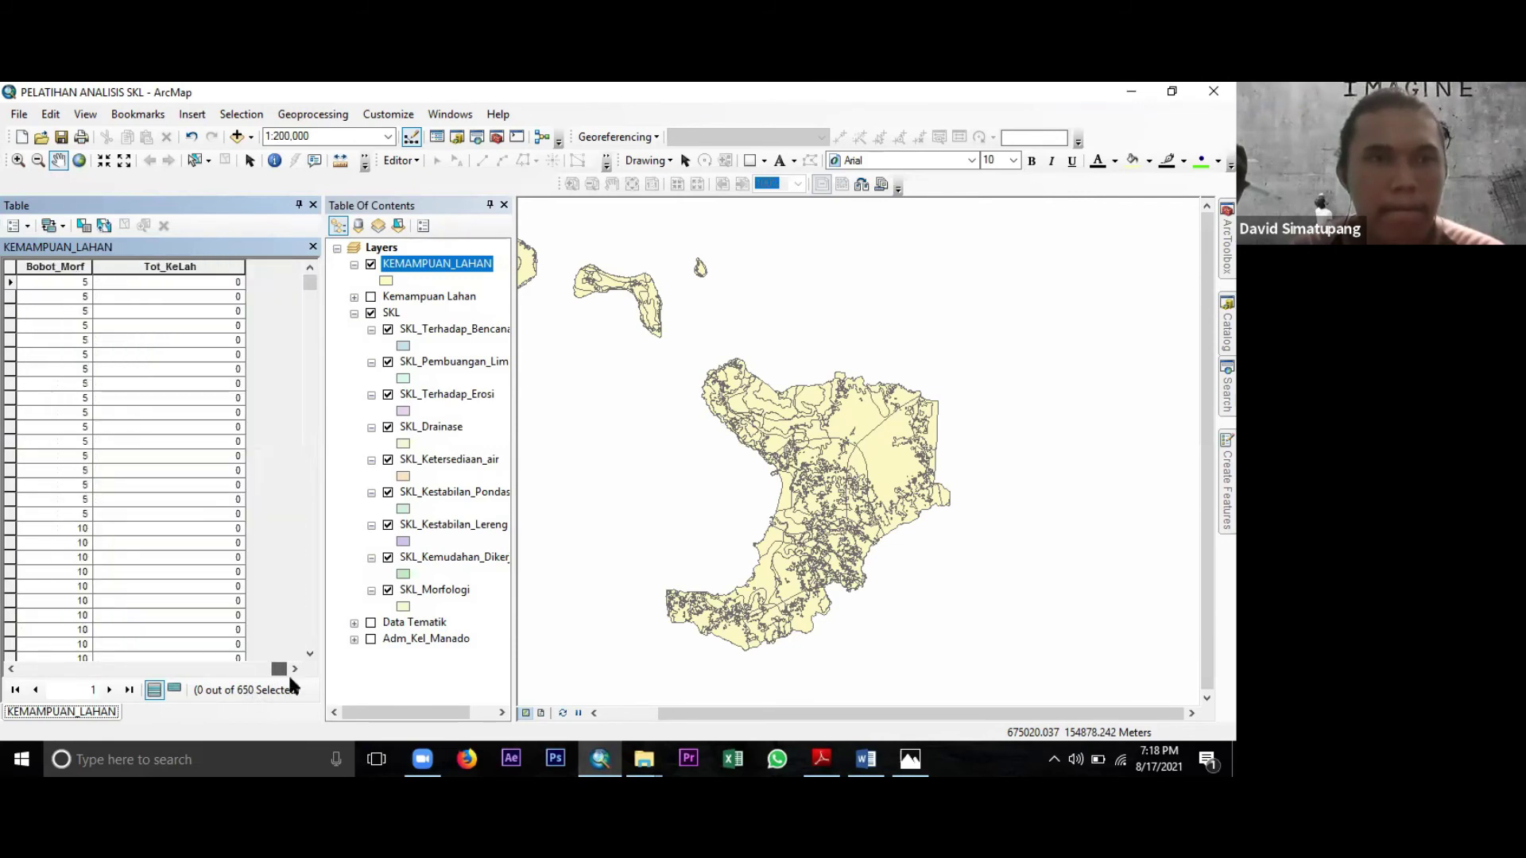
{"action": "left_click", "coordinate": [189, 269]}
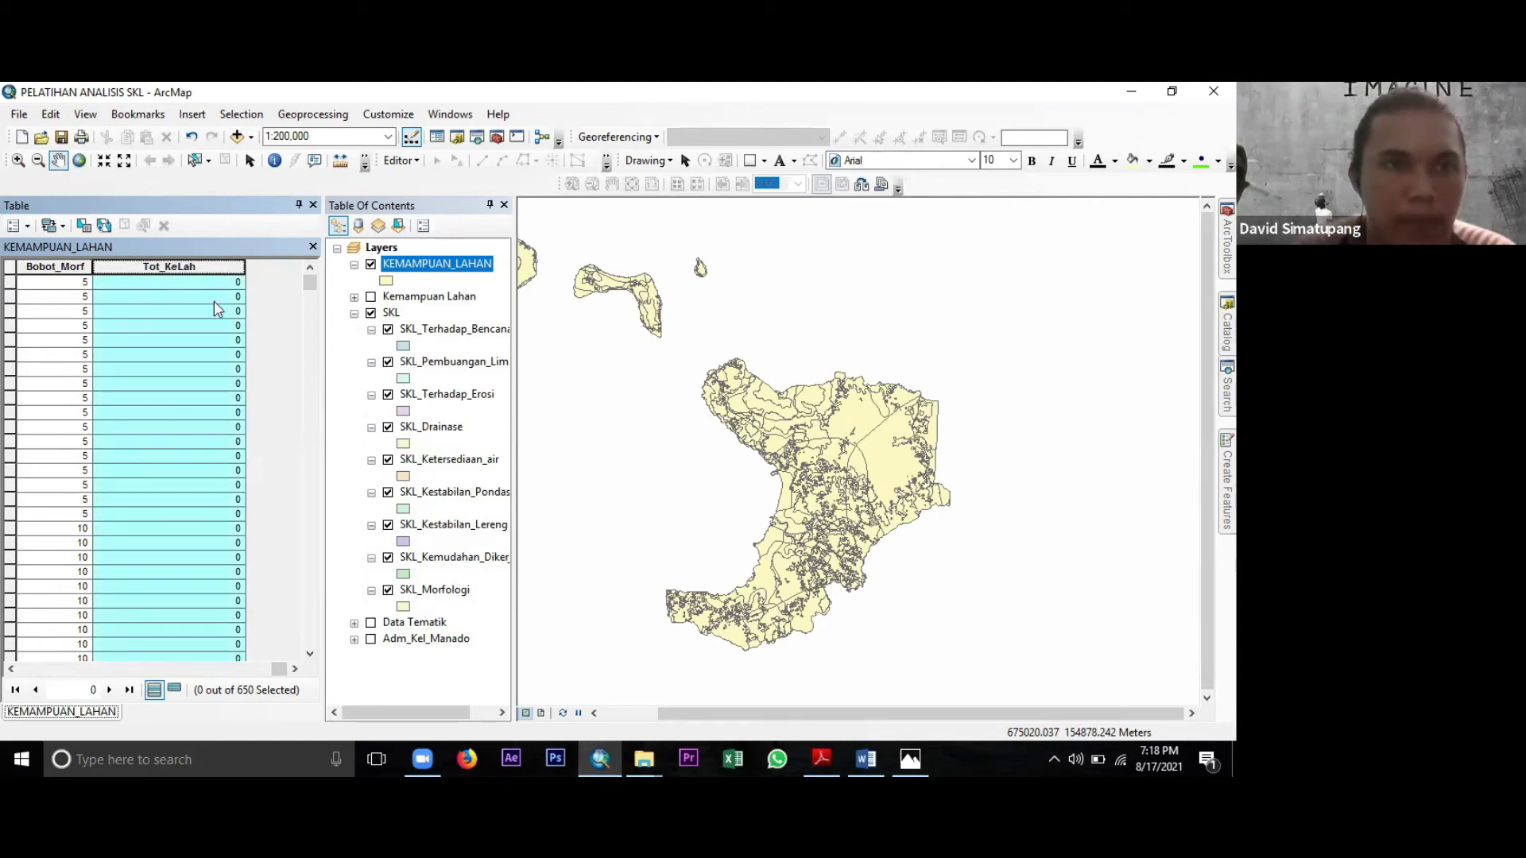
{"action": "right_click", "coordinate": [188, 268]}
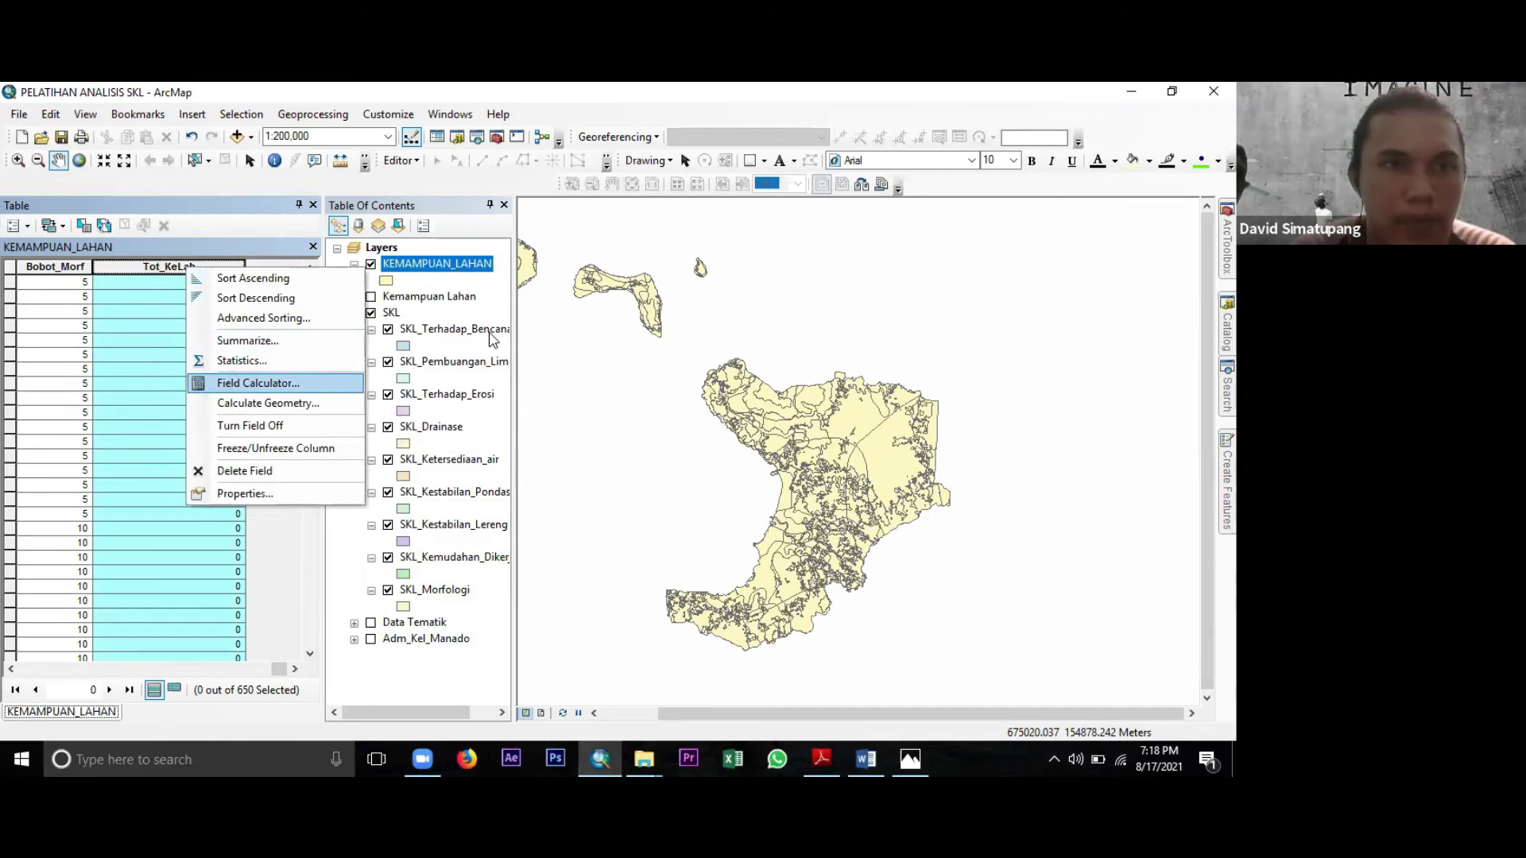
{"action": "left_click", "coordinate": [231, 385]}
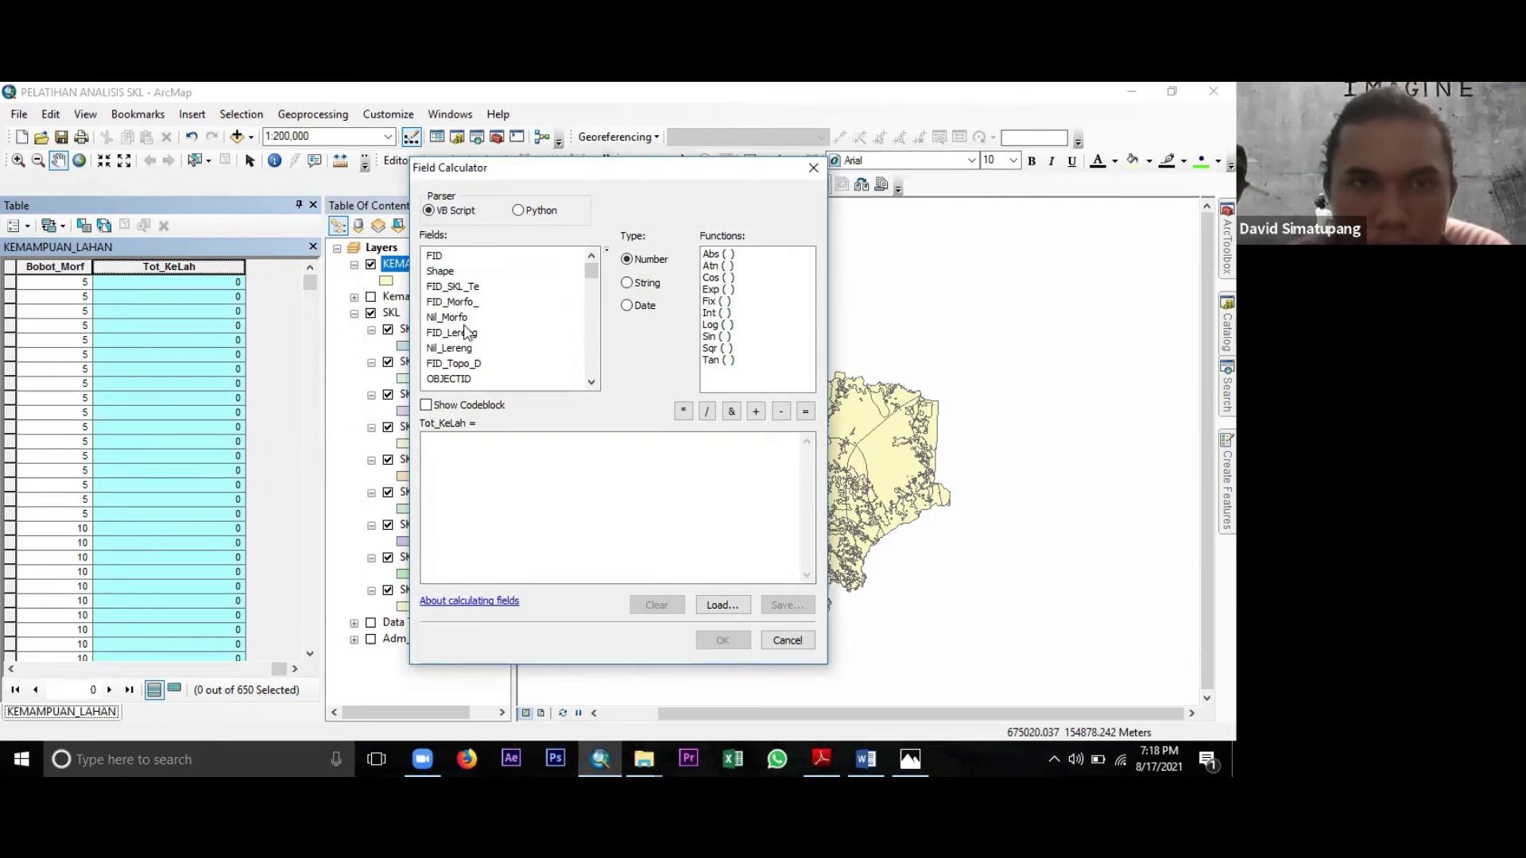
Start the Tot_KeLah expression with the Skor_TBA field followed by a plus operator.
{"action": "scroll", "coordinate": [469, 334], "scroll_direction": "down", "scroll_amount": 1}
{"action": "scroll", "coordinate": [474, 337], "scroll_direction": "down", "scroll_amount": 1}
{"action": "scroll", "coordinate": [474, 337], "scroll_direction": "down", "scroll_amount": 3}
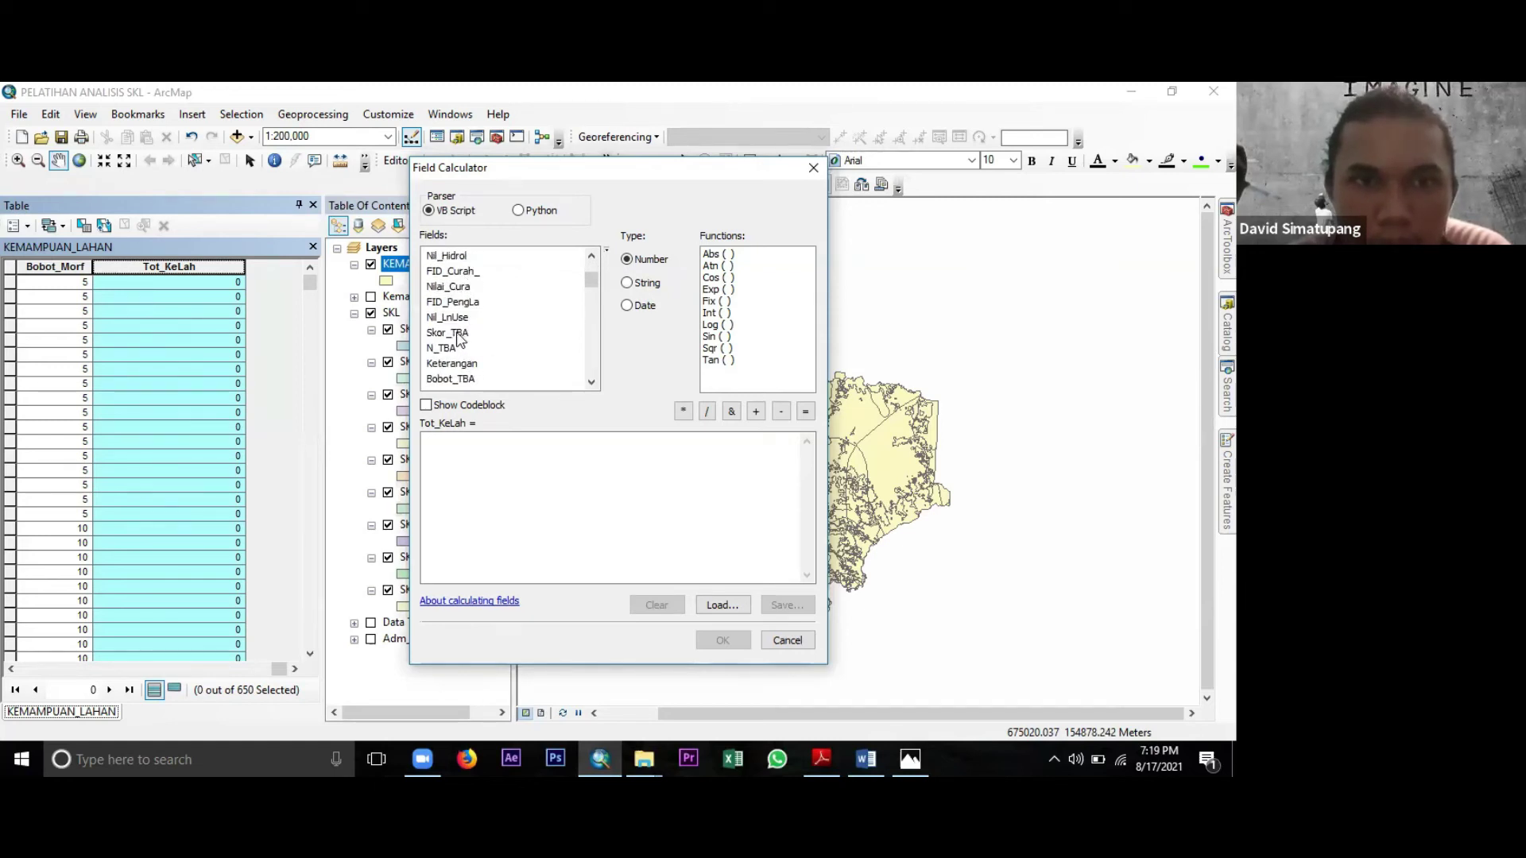
{"action": "double_click", "coordinate": [449, 332]}
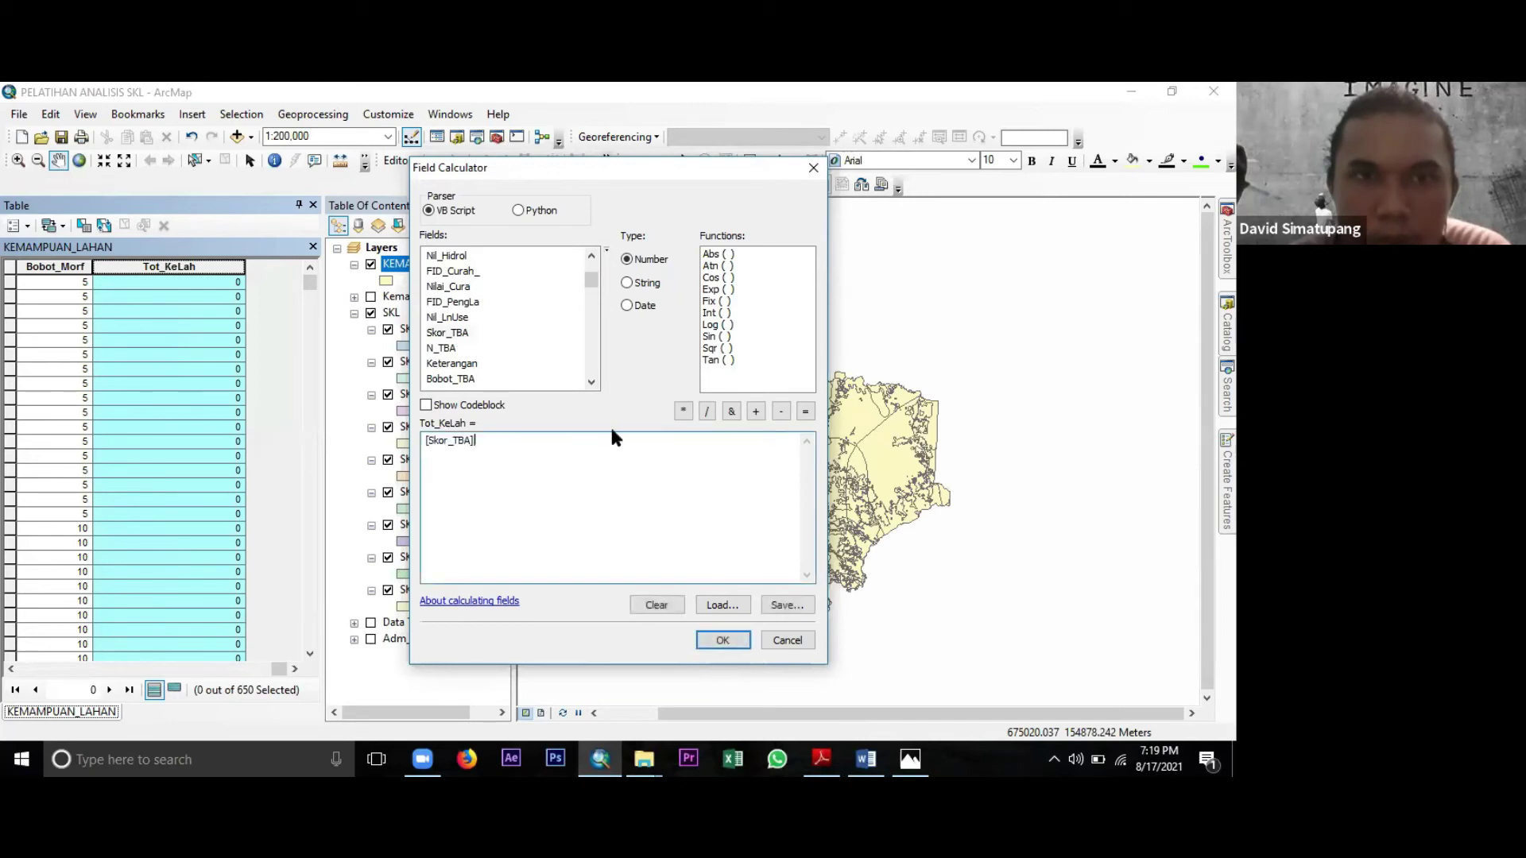
{"action": "left_click", "coordinate": [751, 412]}
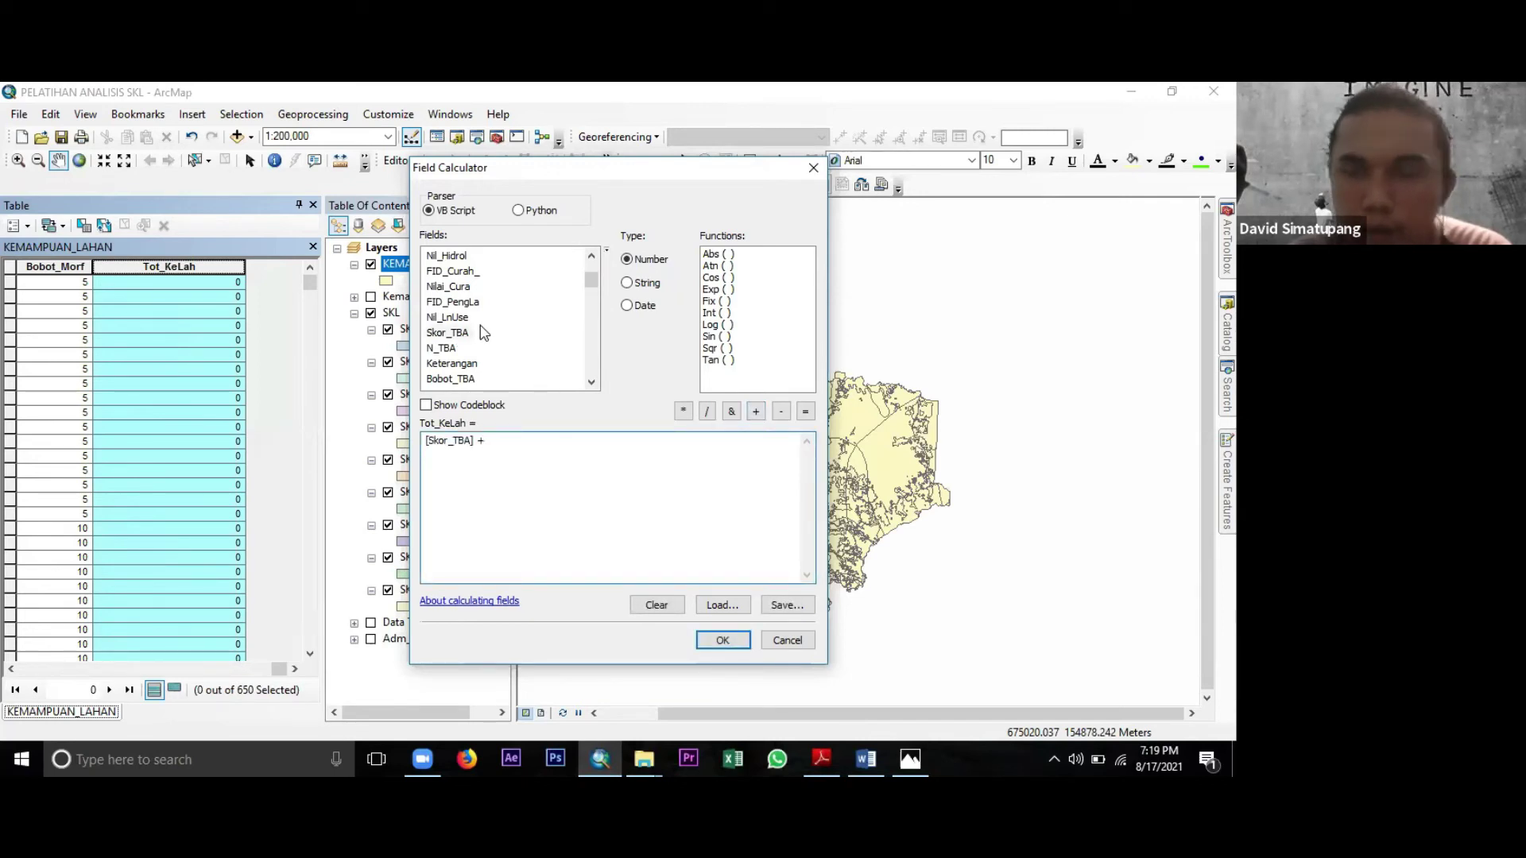
Add the Skor_PeLim field and another plus operator to the Tot_KeLah expression.
{"action": "scroll", "coordinate": [477, 326], "scroll_direction": "down", "scroll_amount": 1}
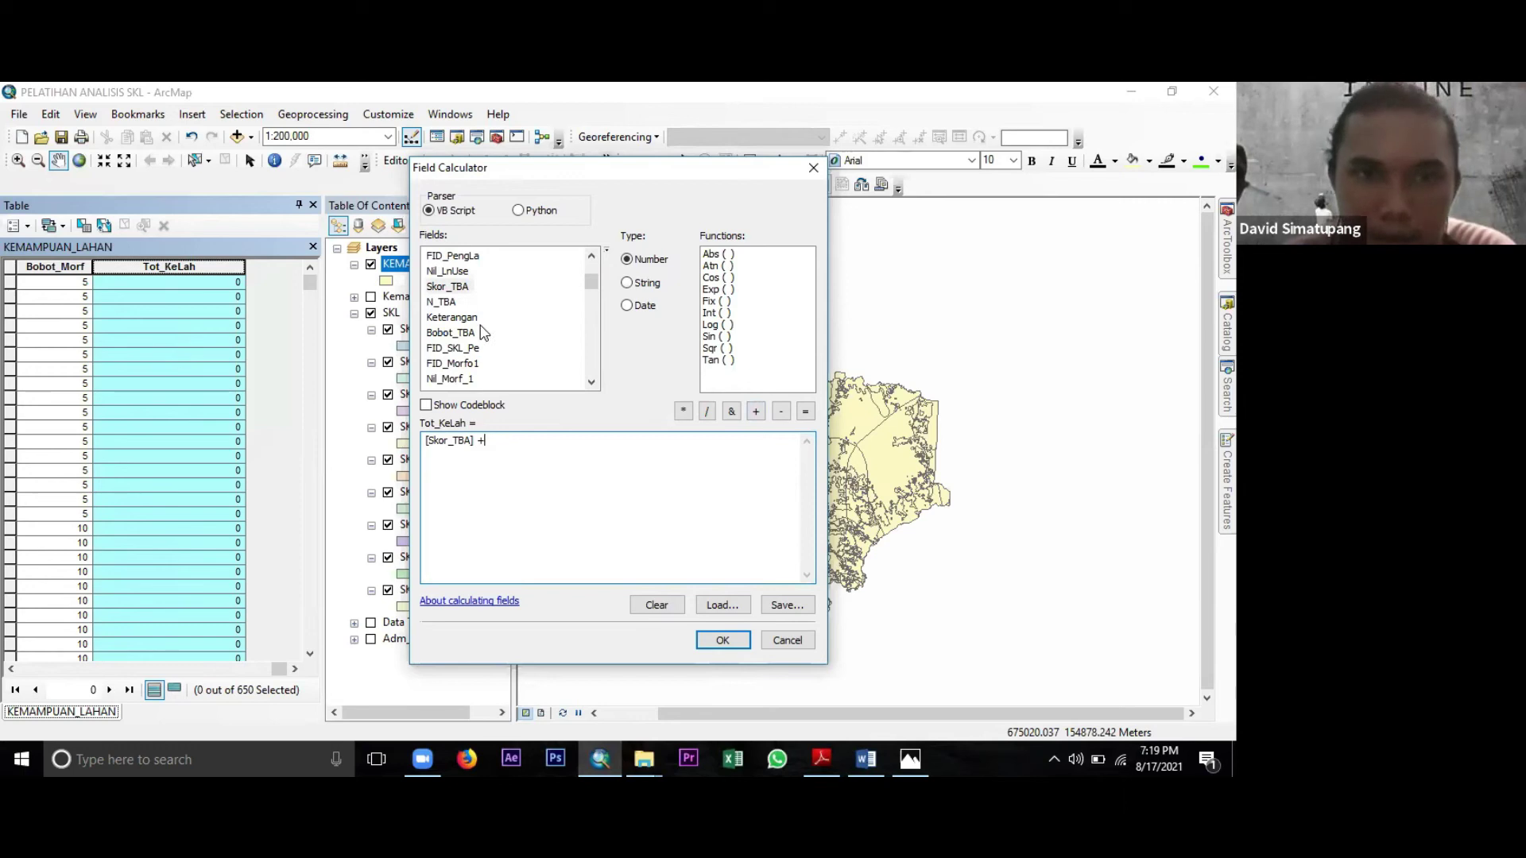
{"action": "scroll", "coordinate": [481, 332], "scroll_direction": "down", "scroll_amount": 1}
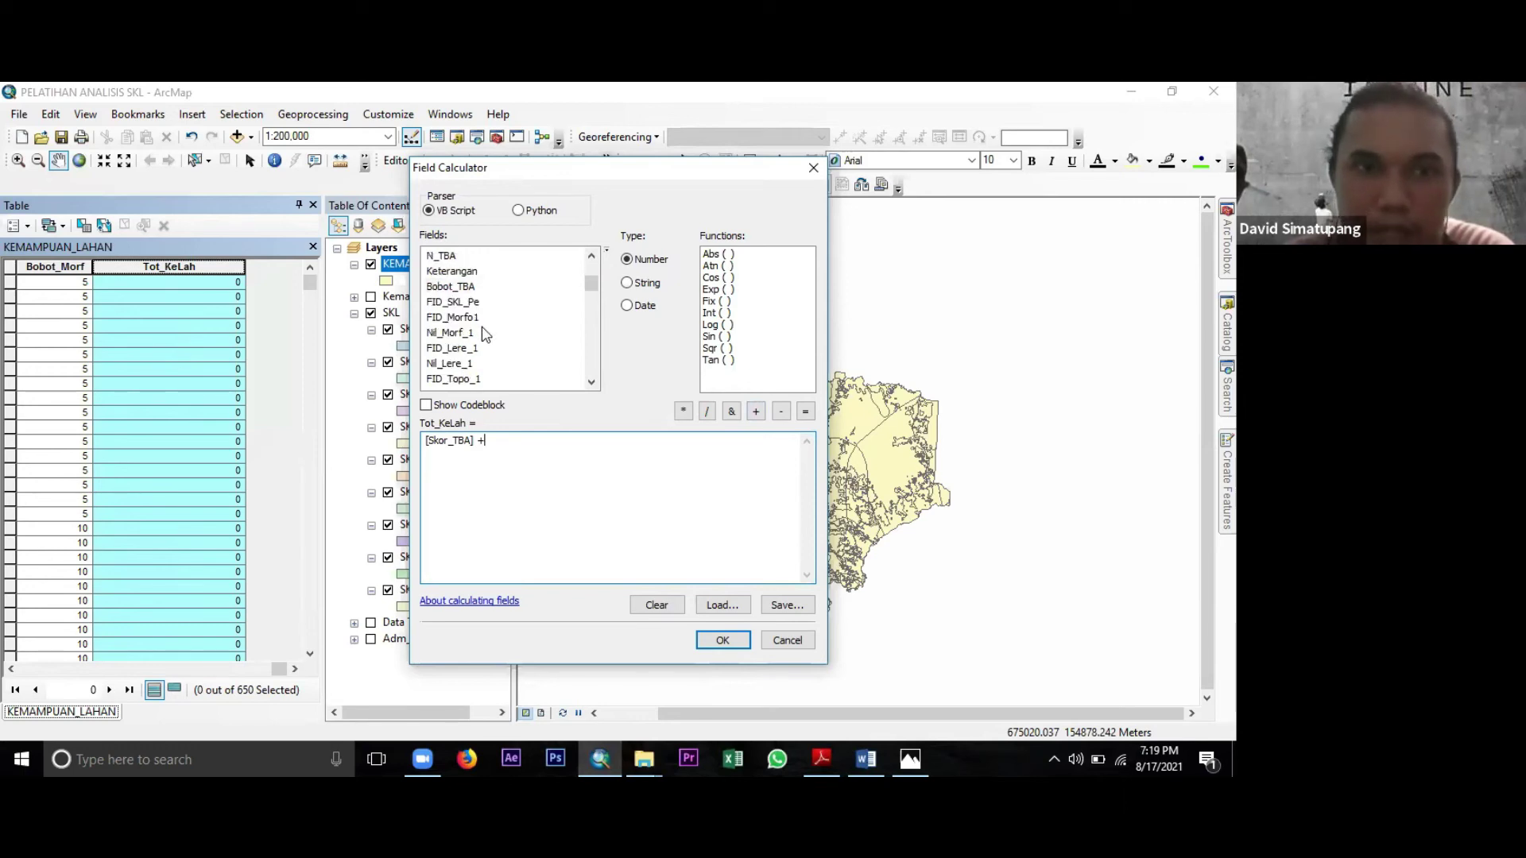
{"action": "scroll", "coordinate": [481, 332], "scroll_direction": "down", "scroll_amount": 1}
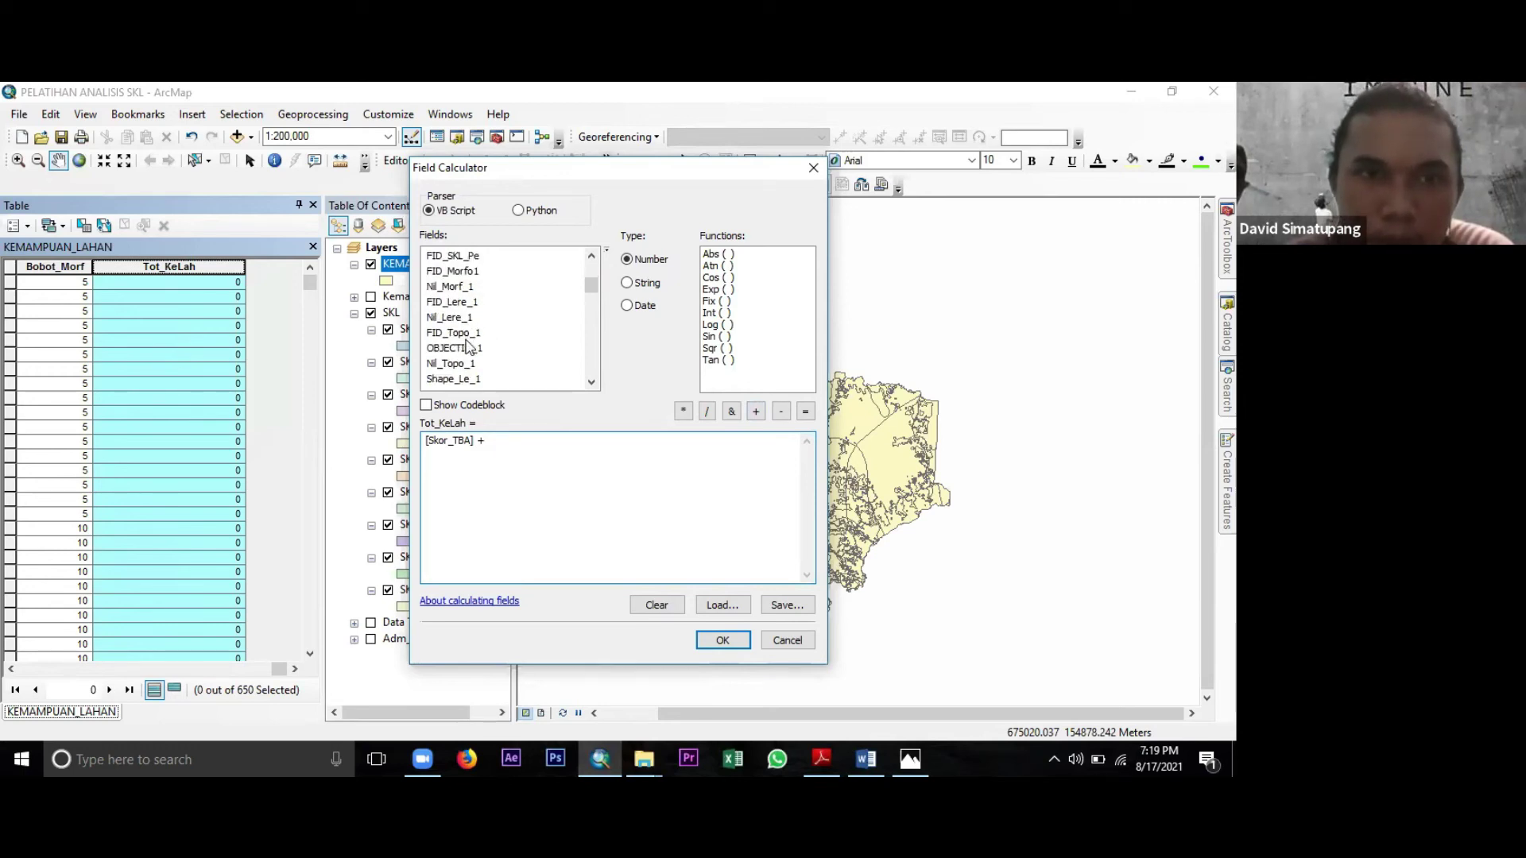
{"action": "scroll", "coordinate": [469, 347], "scroll_direction": "down", "scroll_amount": 2}
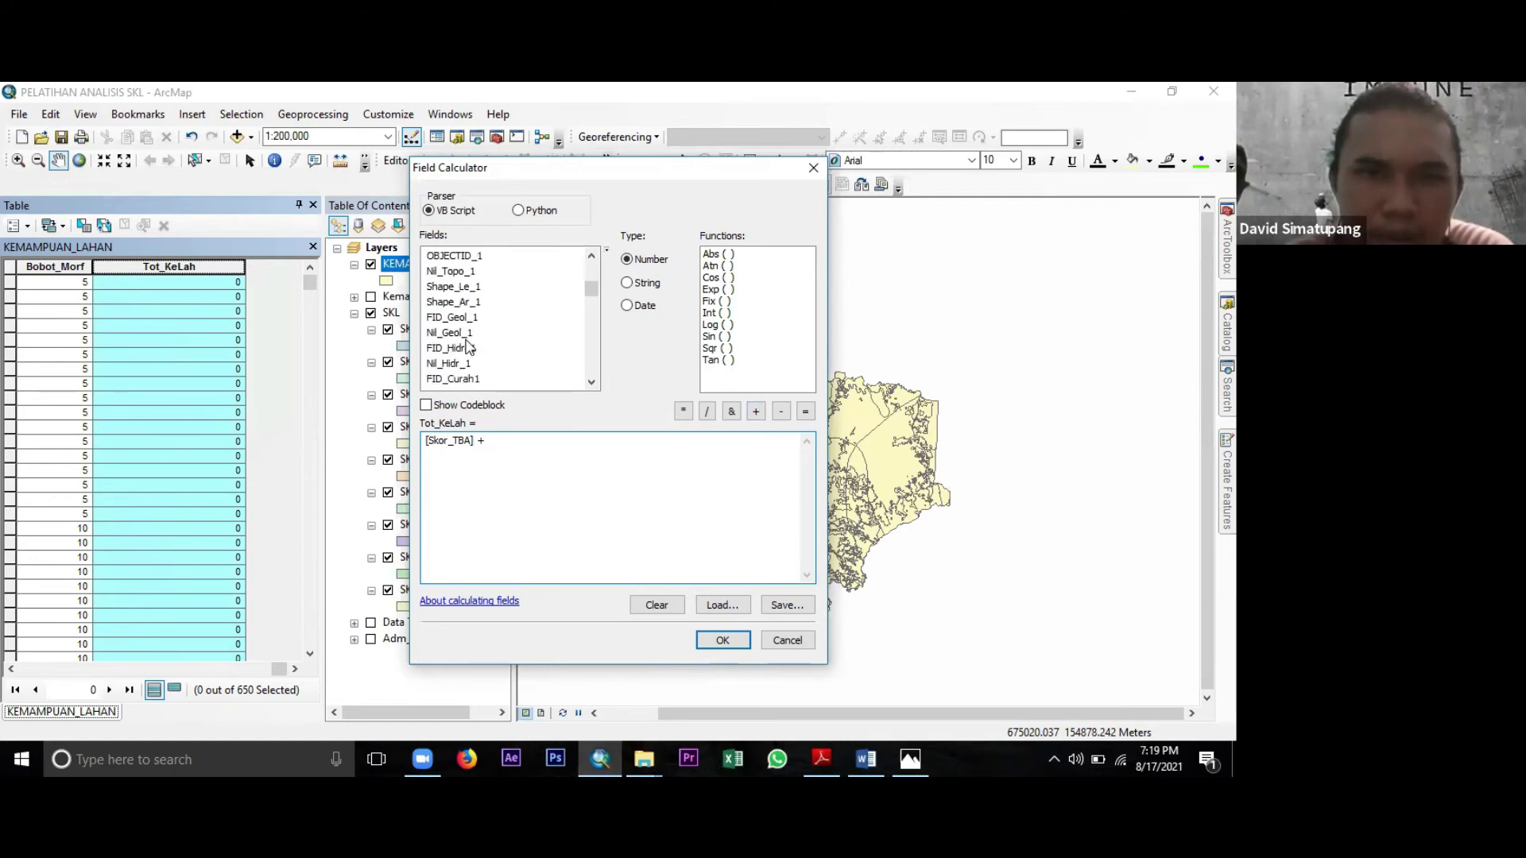
{"action": "scroll", "coordinate": [475, 339], "scroll_direction": "down", "scroll_amount": 3}
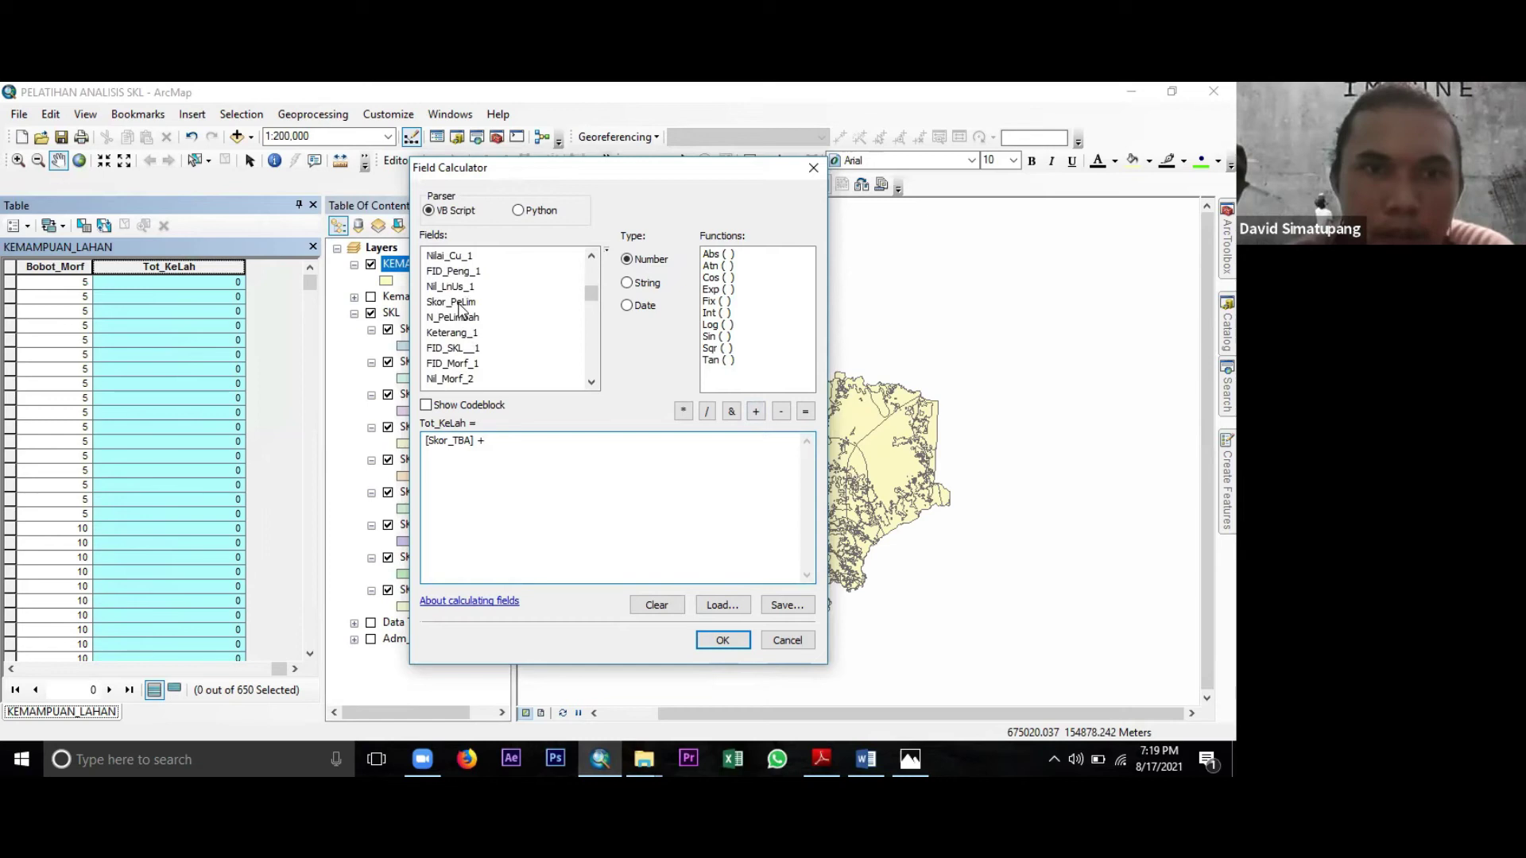
{"action": "double_click", "coordinate": [459, 303]}
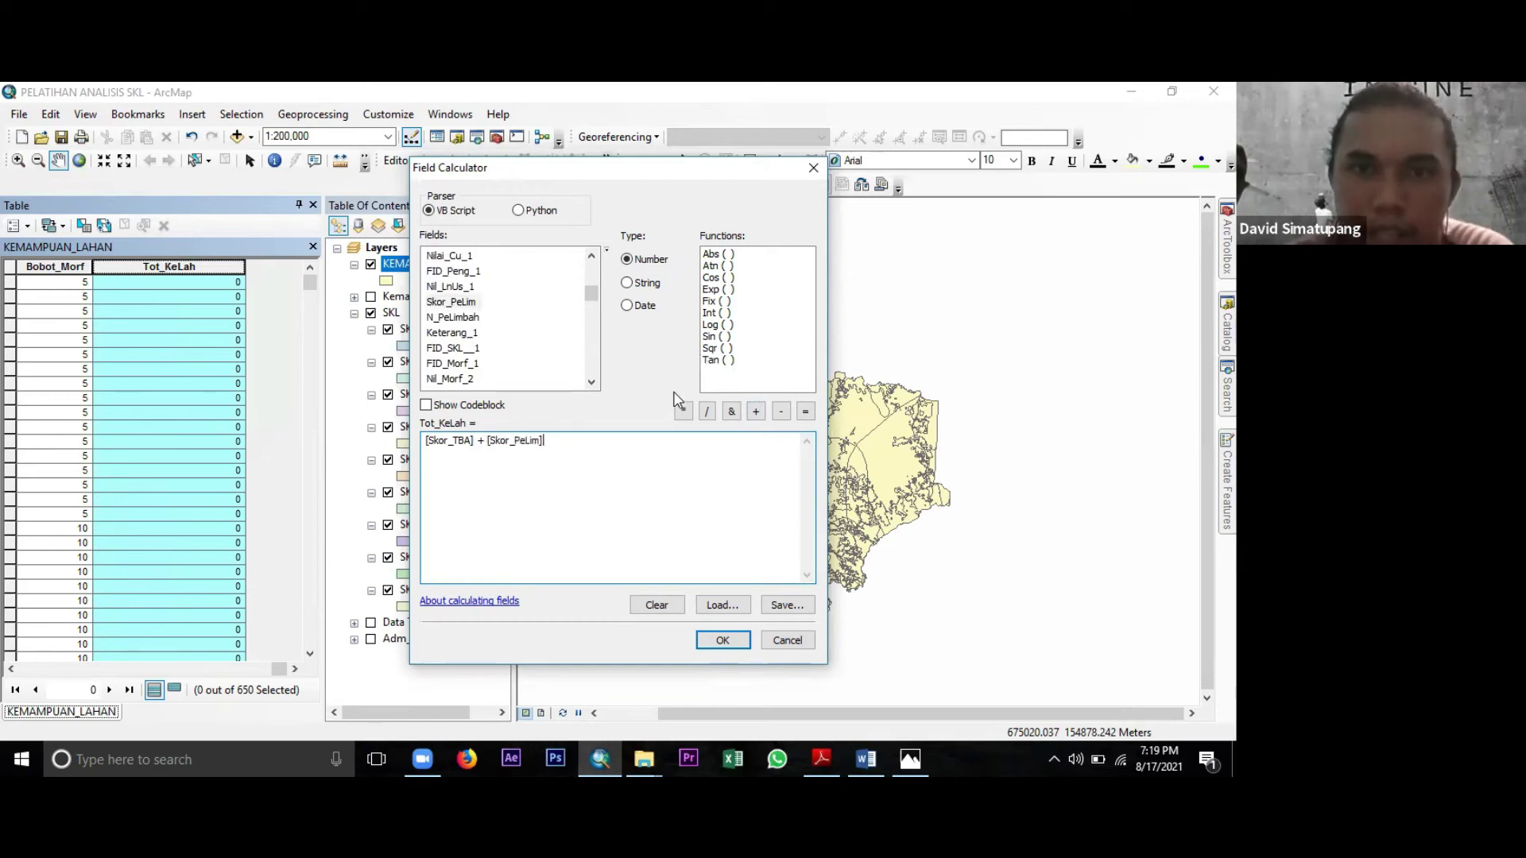
{"action": "left_click", "coordinate": [755, 413]}
Add the Skor_Drain field followed by a plus operator to the Tot_KeLah expression.
{"action": "scroll", "coordinate": [502, 334], "scroll_direction": "down", "scroll_amount": 2}
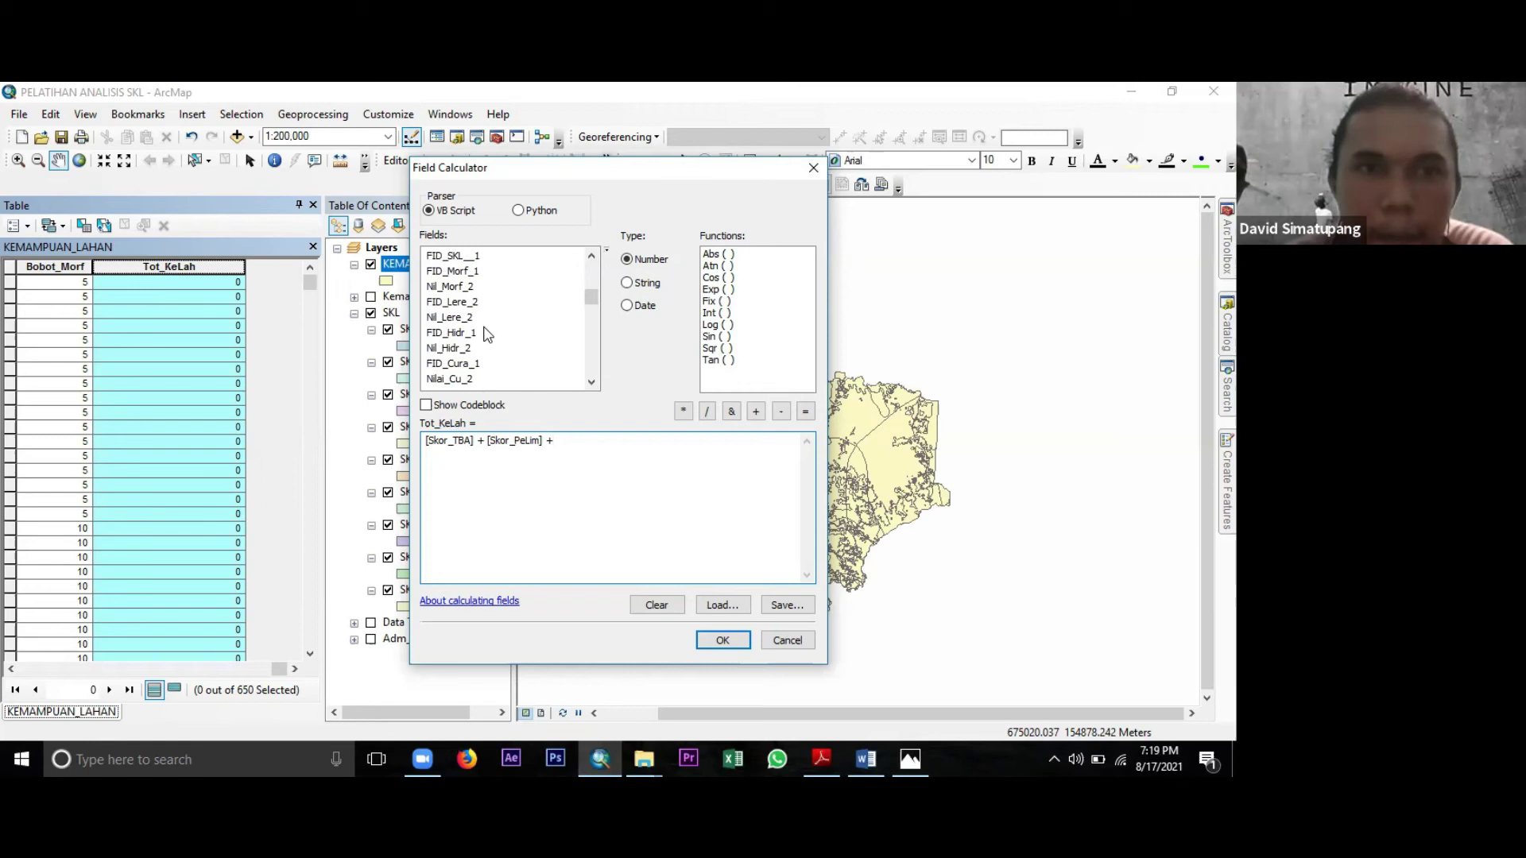
{"action": "scroll", "coordinate": [493, 362], "scroll_direction": "down", "scroll_amount": 1}
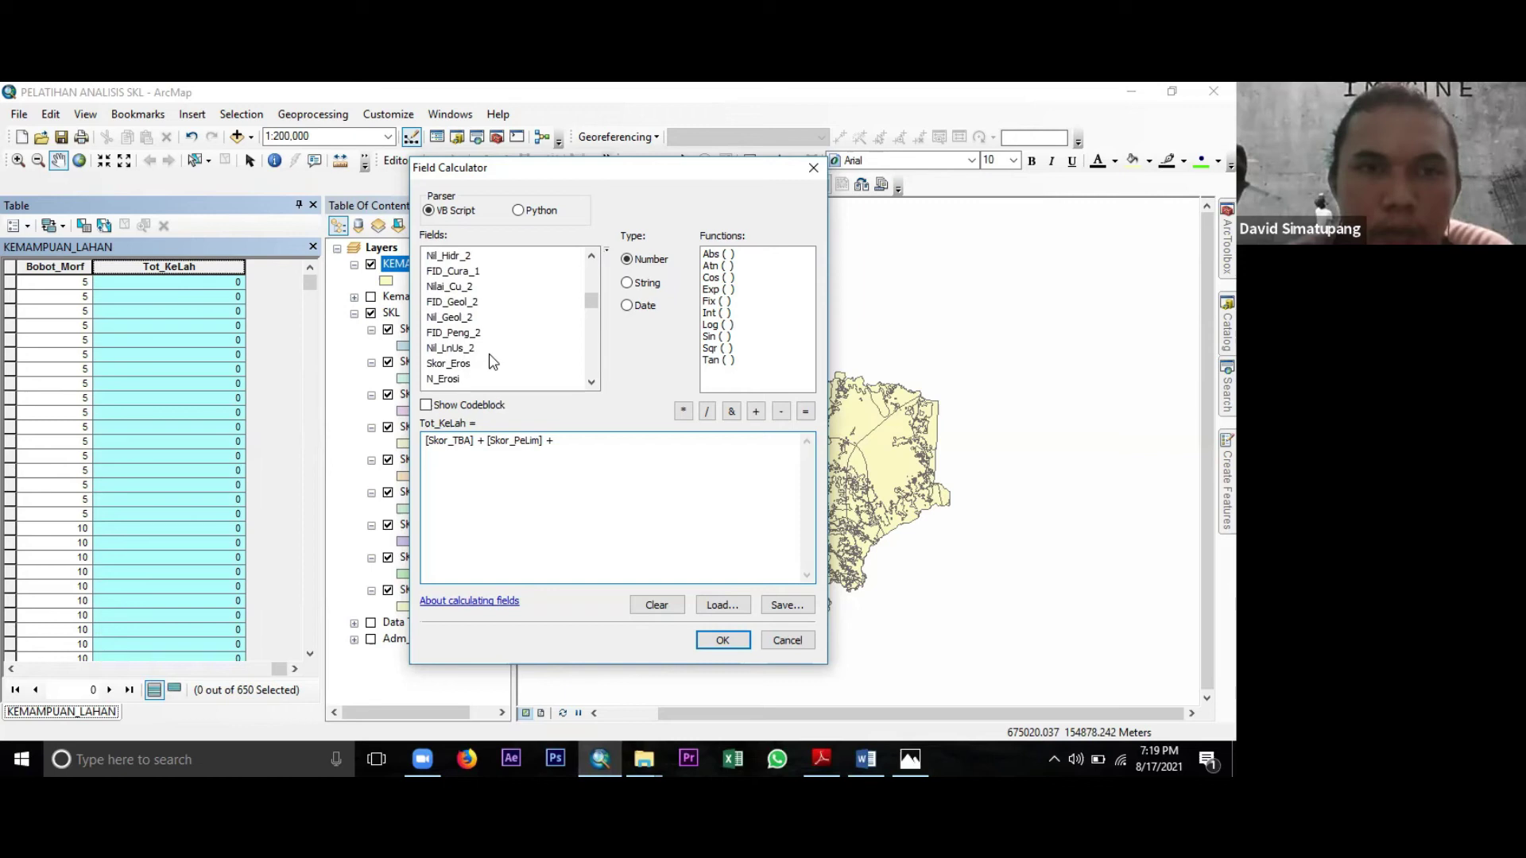
{"action": "scroll", "coordinate": [493, 361], "scroll_direction": "down", "scroll_amount": 2}
{"action": "scroll", "coordinate": [492, 362], "scroll_direction": "down", "scroll_amount": 3}
{"action": "scroll", "coordinate": [493, 362], "scroll_direction": "down", "scroll_amount": 3}
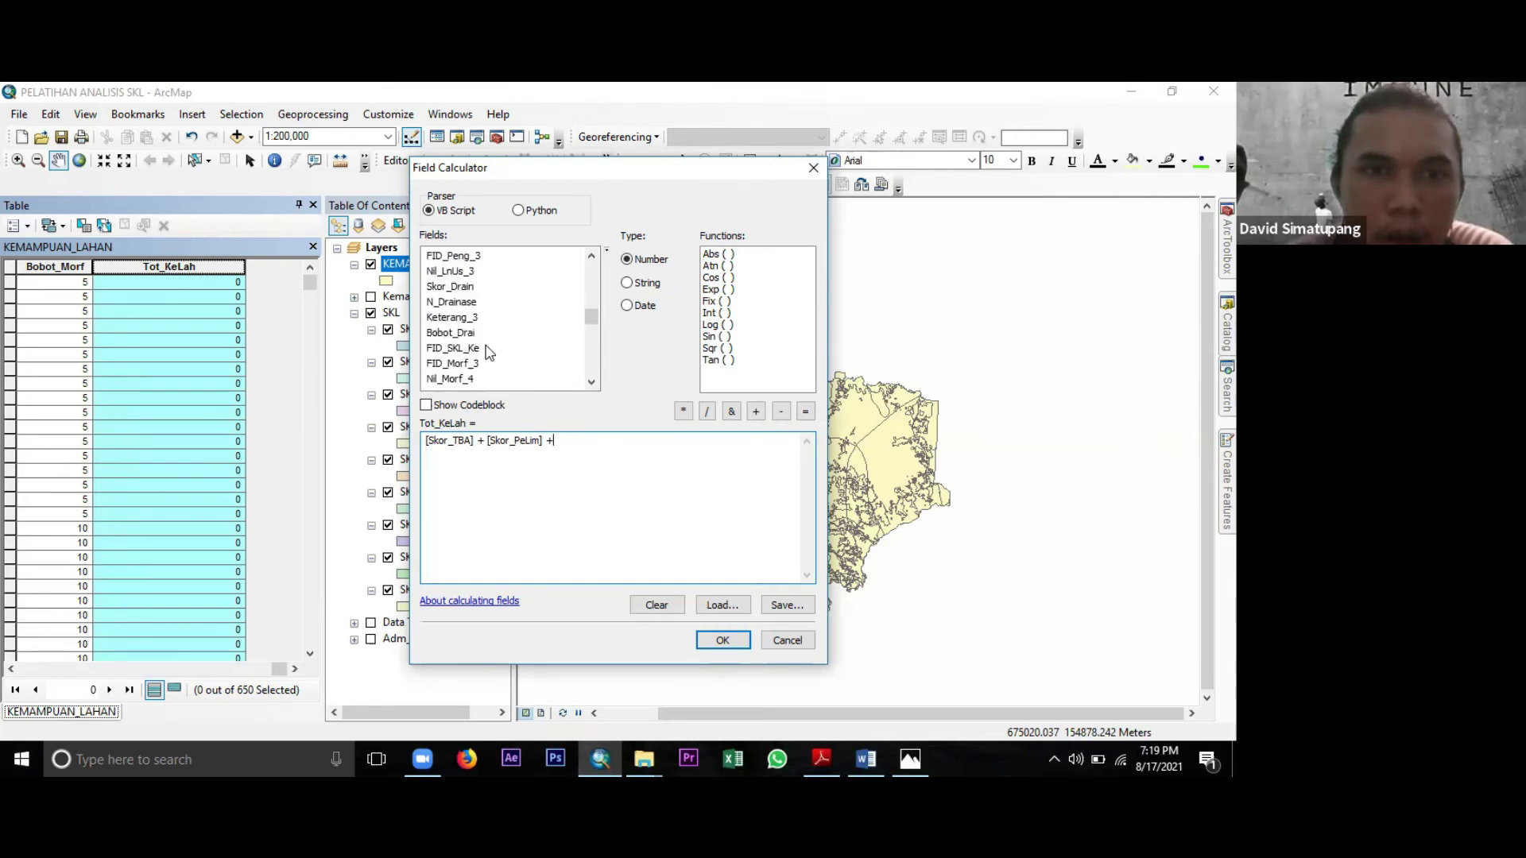
{"action": "double_click", "coordinate": [469, 289]}
{"action": "left_click", "coordinate": [753, 413]}
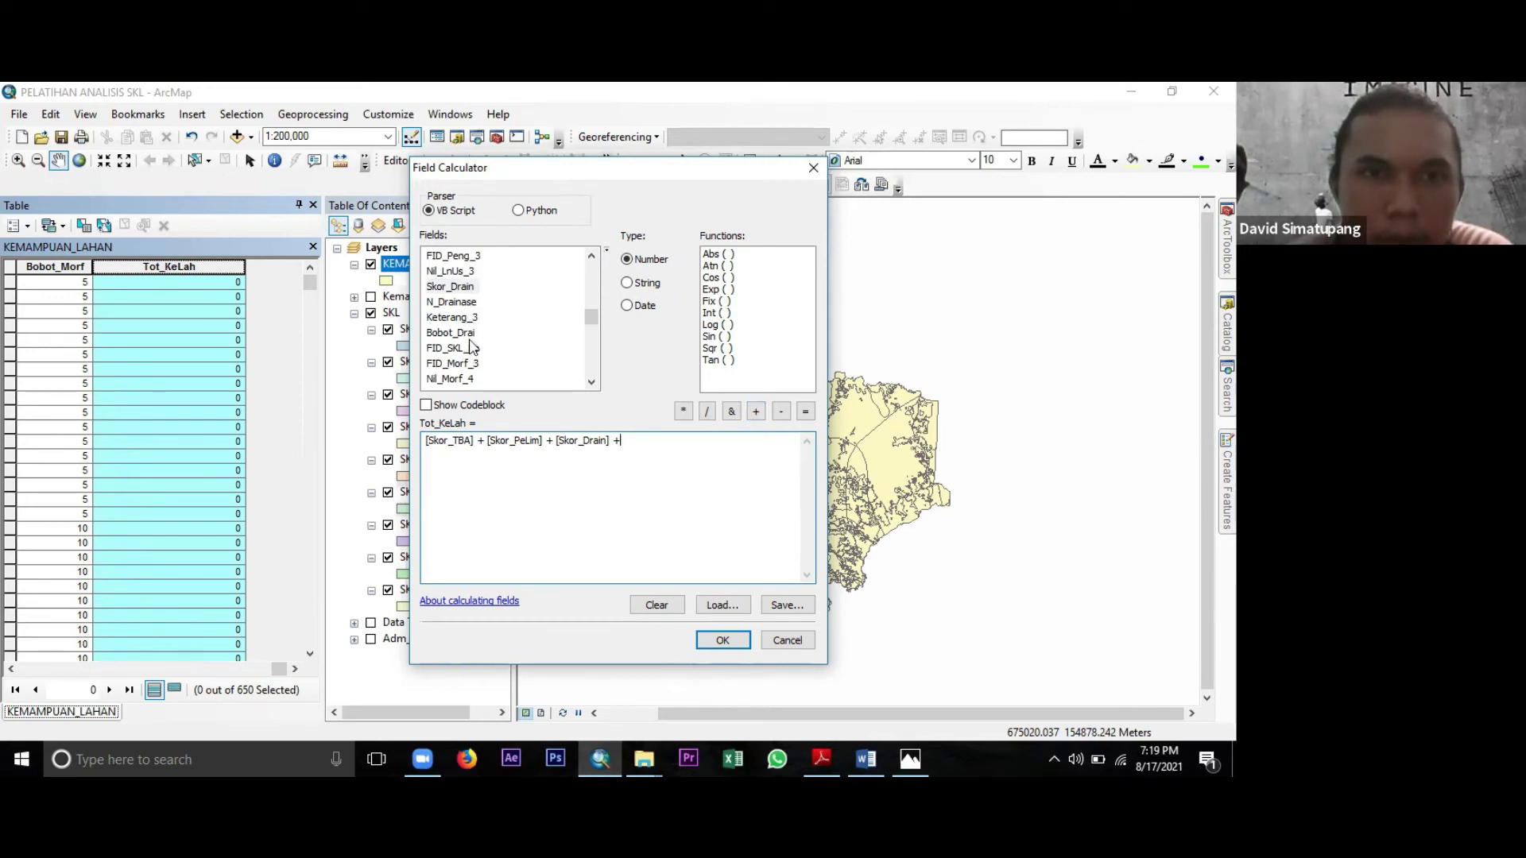
Append the Skor_KetAi field and a plus operator to the Tot_KeLah expression.
{"action": "scroll", "coordinate": [472, 347], "scroll_direction": "down", "scroll_amount": 1}
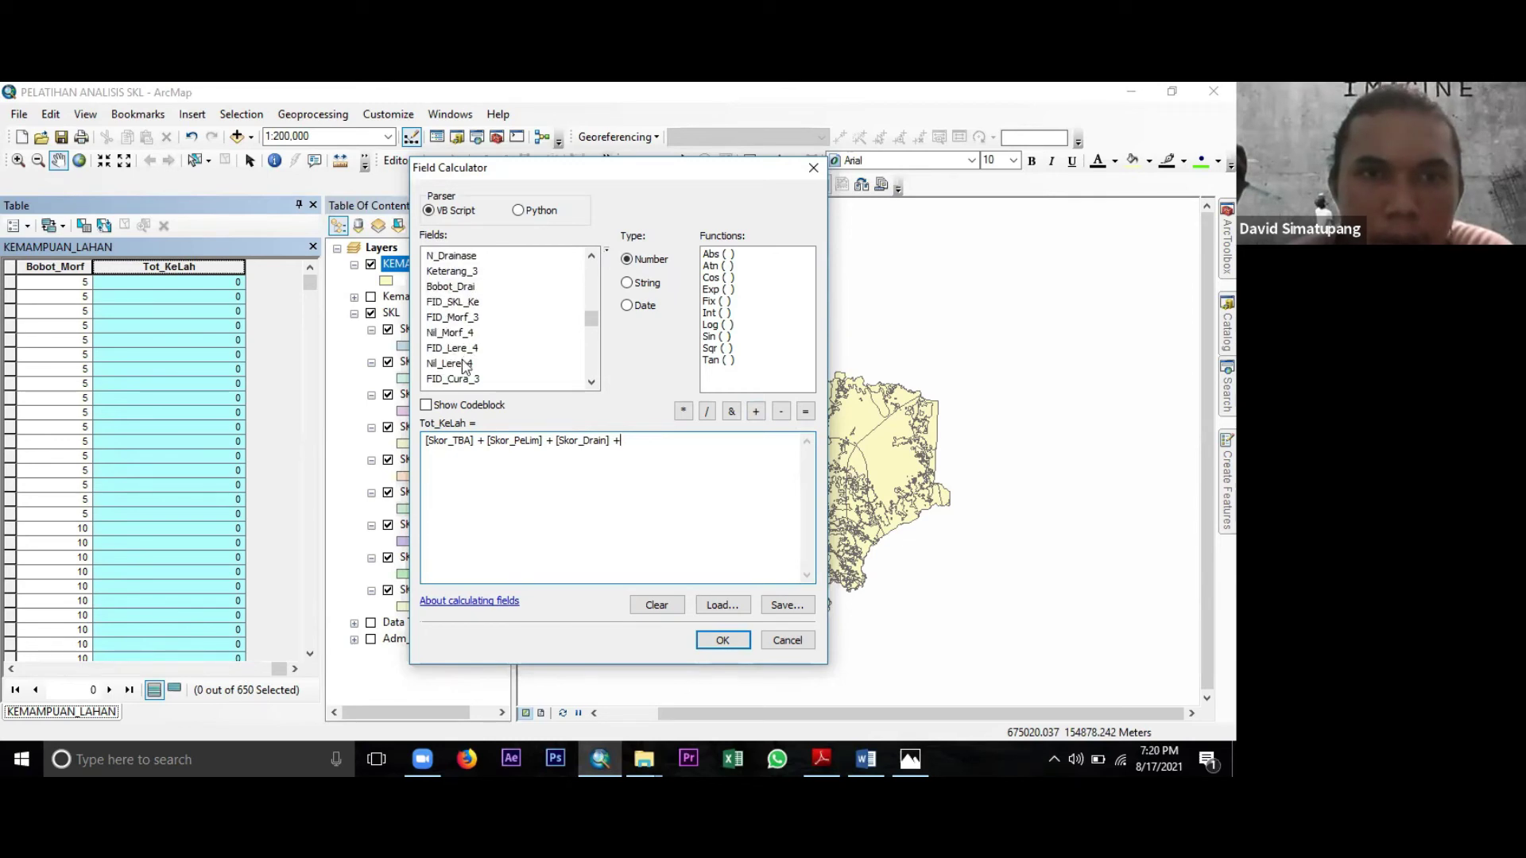
{"action": "scroll", "coordinate": [466, 366], "scroll_direction": "down", "scroll_amount": 1}
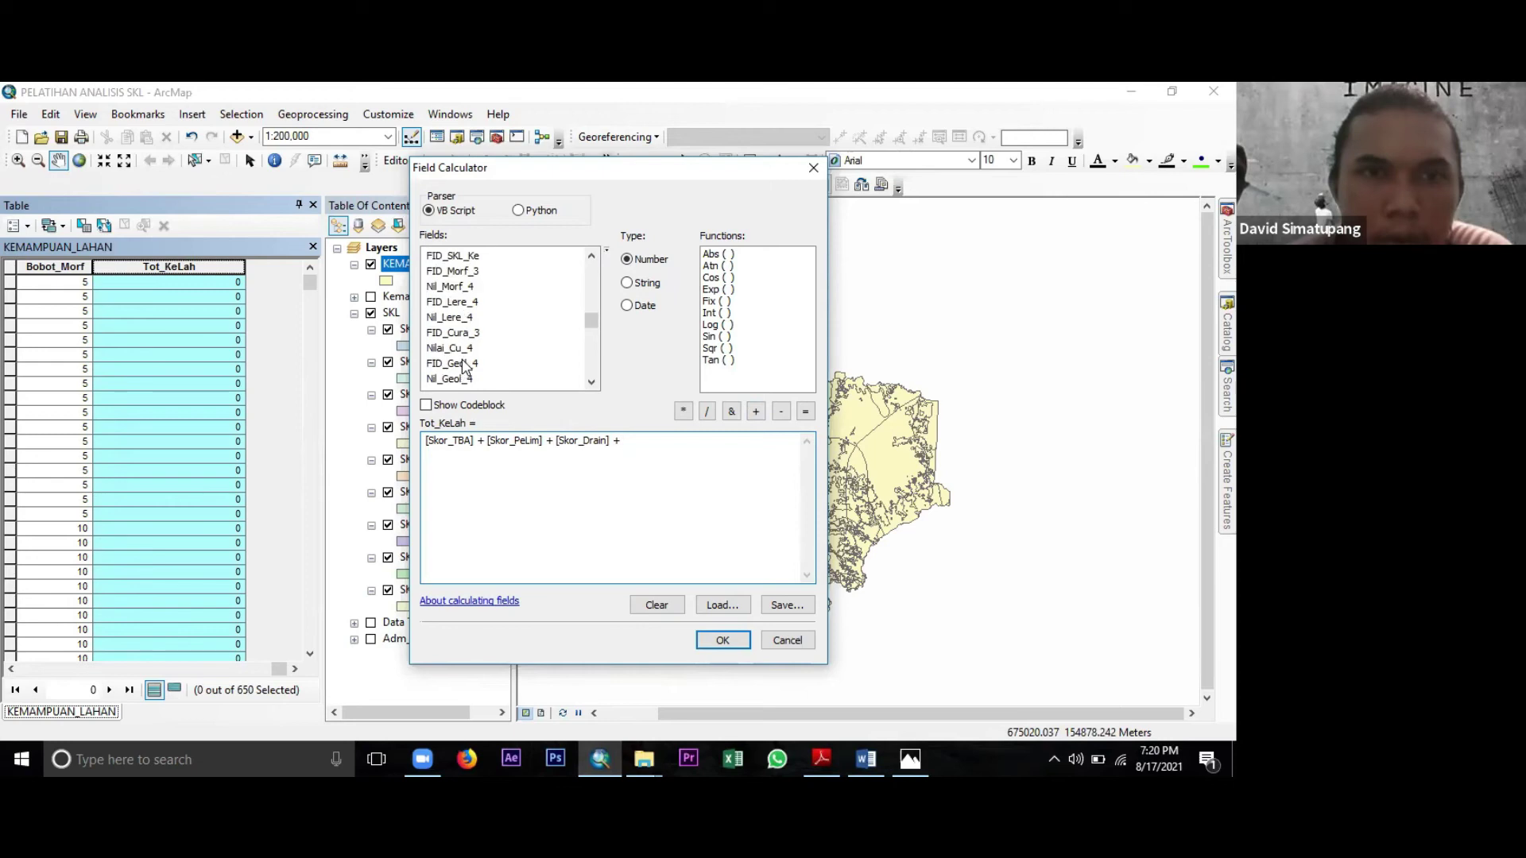
{"action": "scroll", "coordinate": [466, 367], "scroll_direction": "down", "scroll_amount": 1}
{"action": "scroll", "coordinate": [463, 355], "scroll_direction": "down", "scroll_amount": 1}
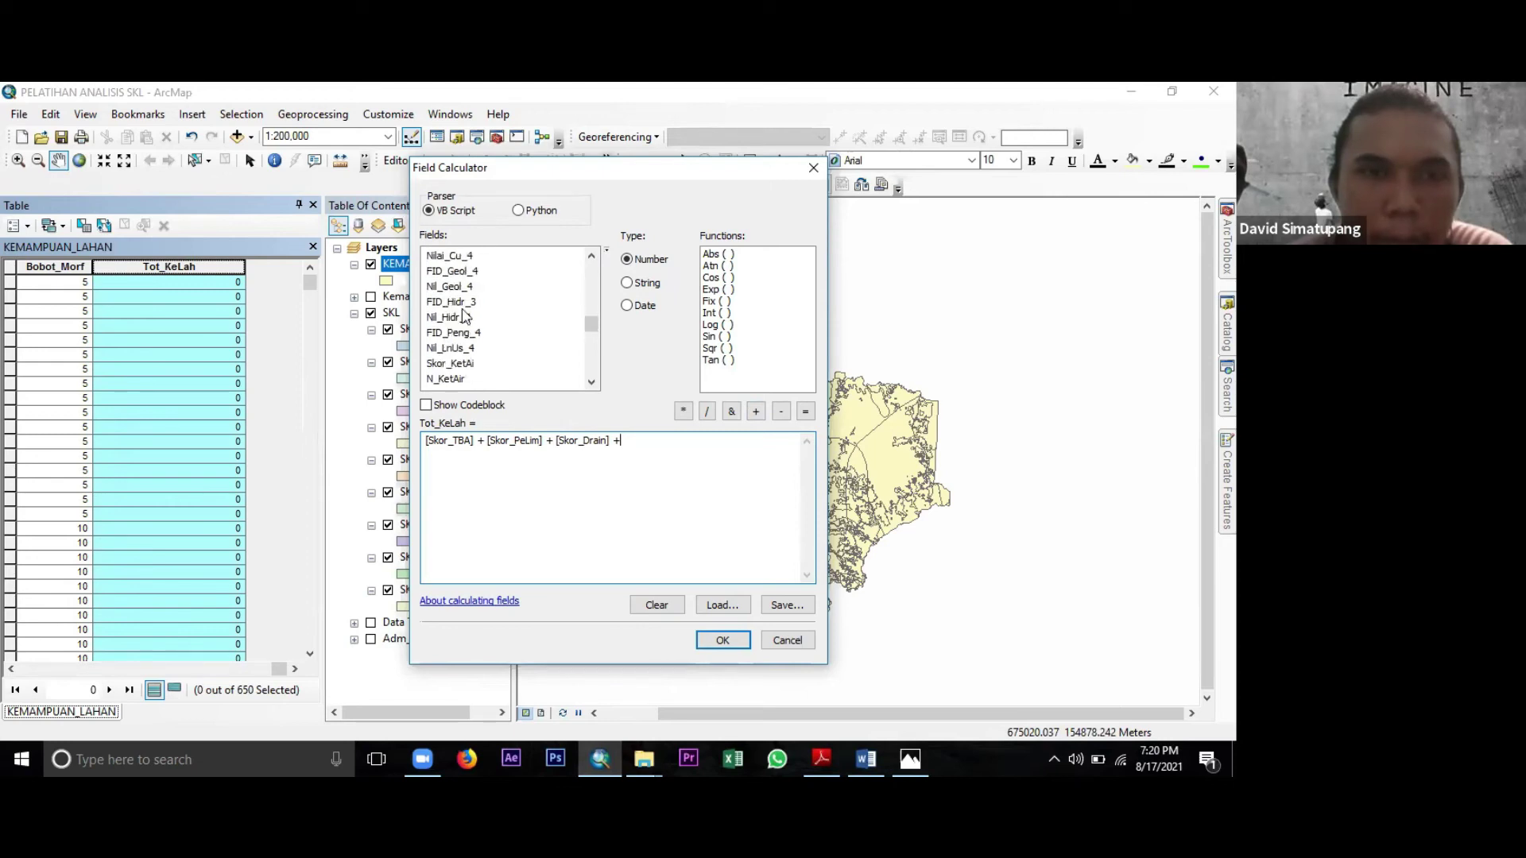
{"action": "double_click", "coordinate": [466, 366]}
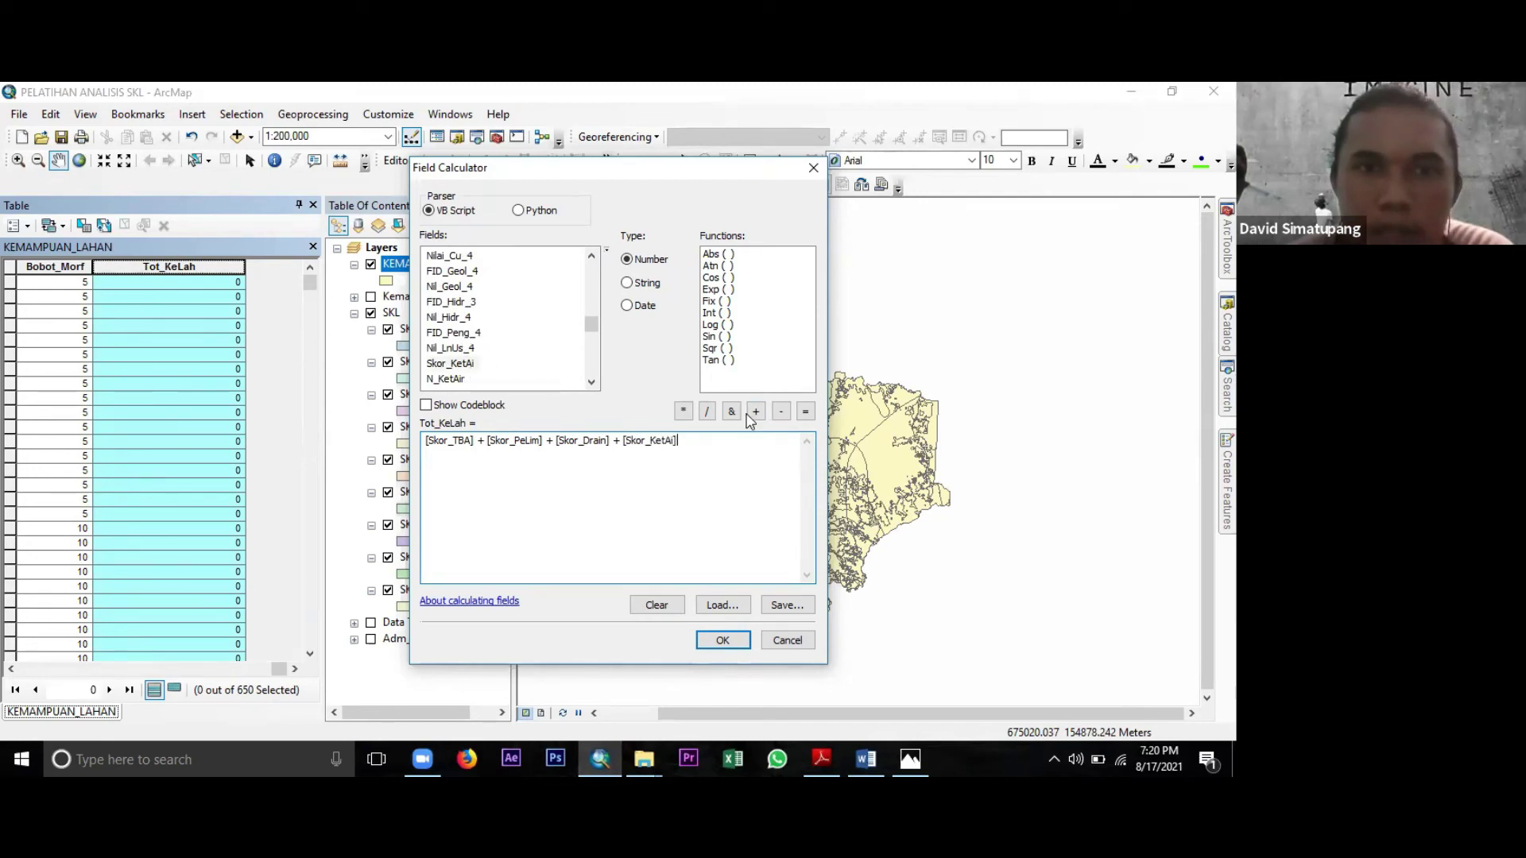
{"action": "left_click", "coordinate": [756, 412]}
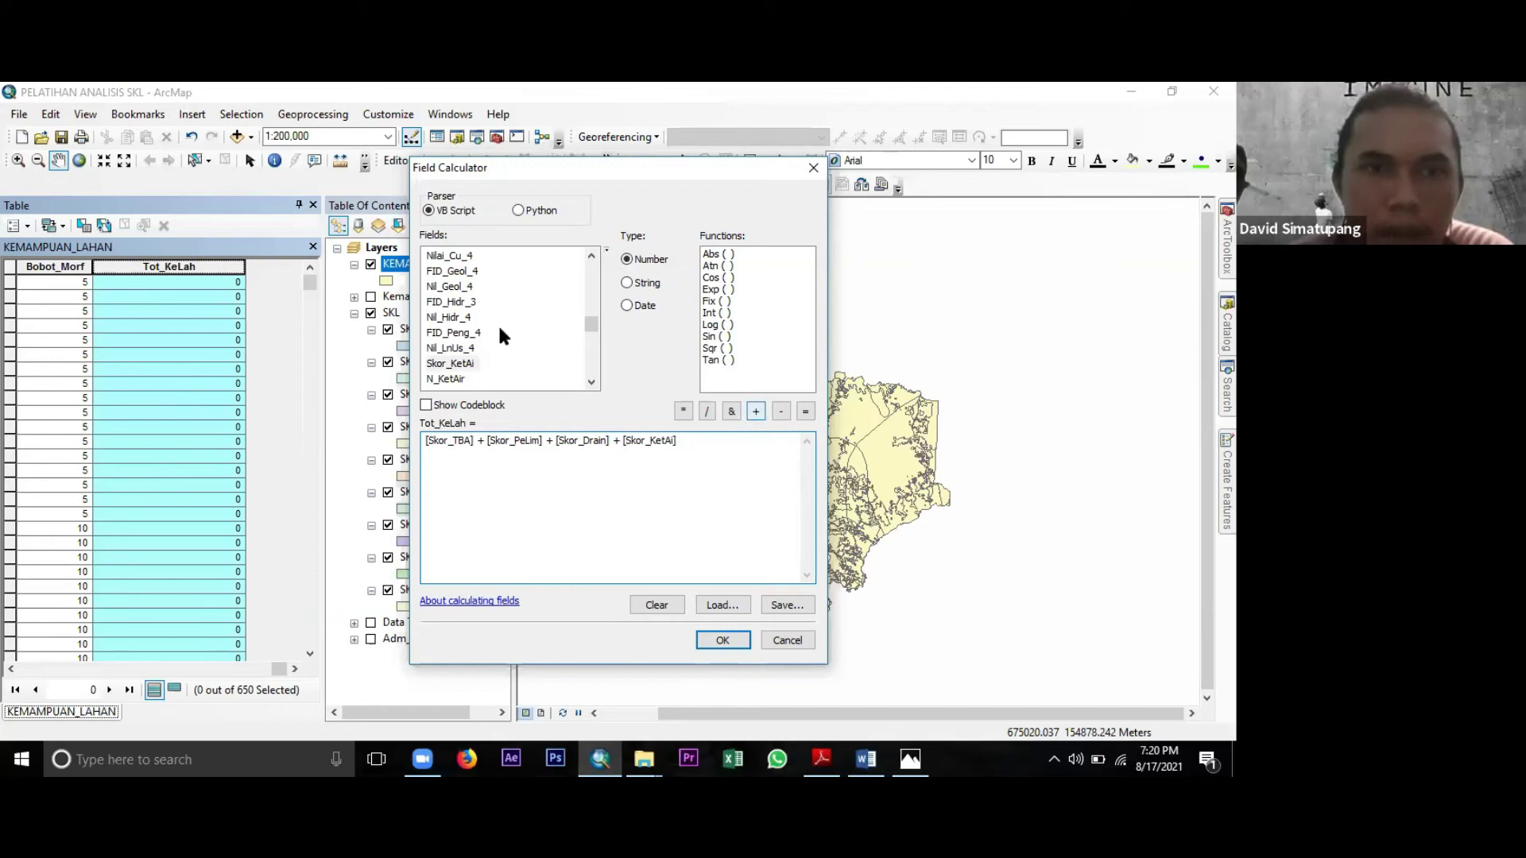
Extend the Tot_KeLah expression with the Skor_KesLe field and a plus operator.
{"action": "scroll", "coordinate": [500, 336], "scroll_direction": "down", "scroll_amount": 1}
{"action": "scroll", "coordinate": [497, 323], "scroll_direction": "down", "scroll_amount": 5}
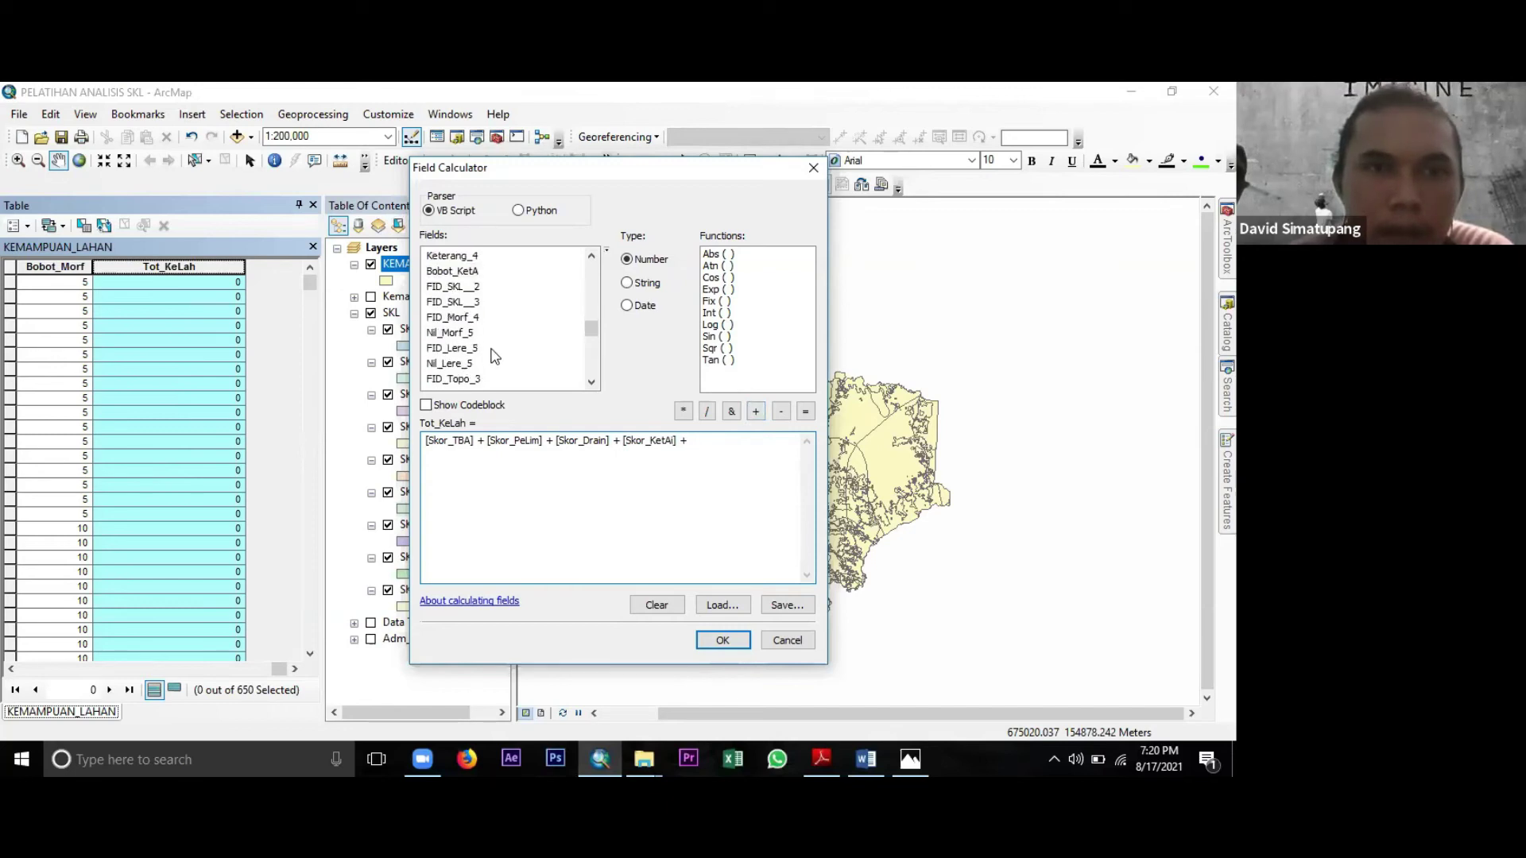
{"action": "scroll", "coordinate": [485, 346], "scroll_direction": "down", "scroll_amount": 4}
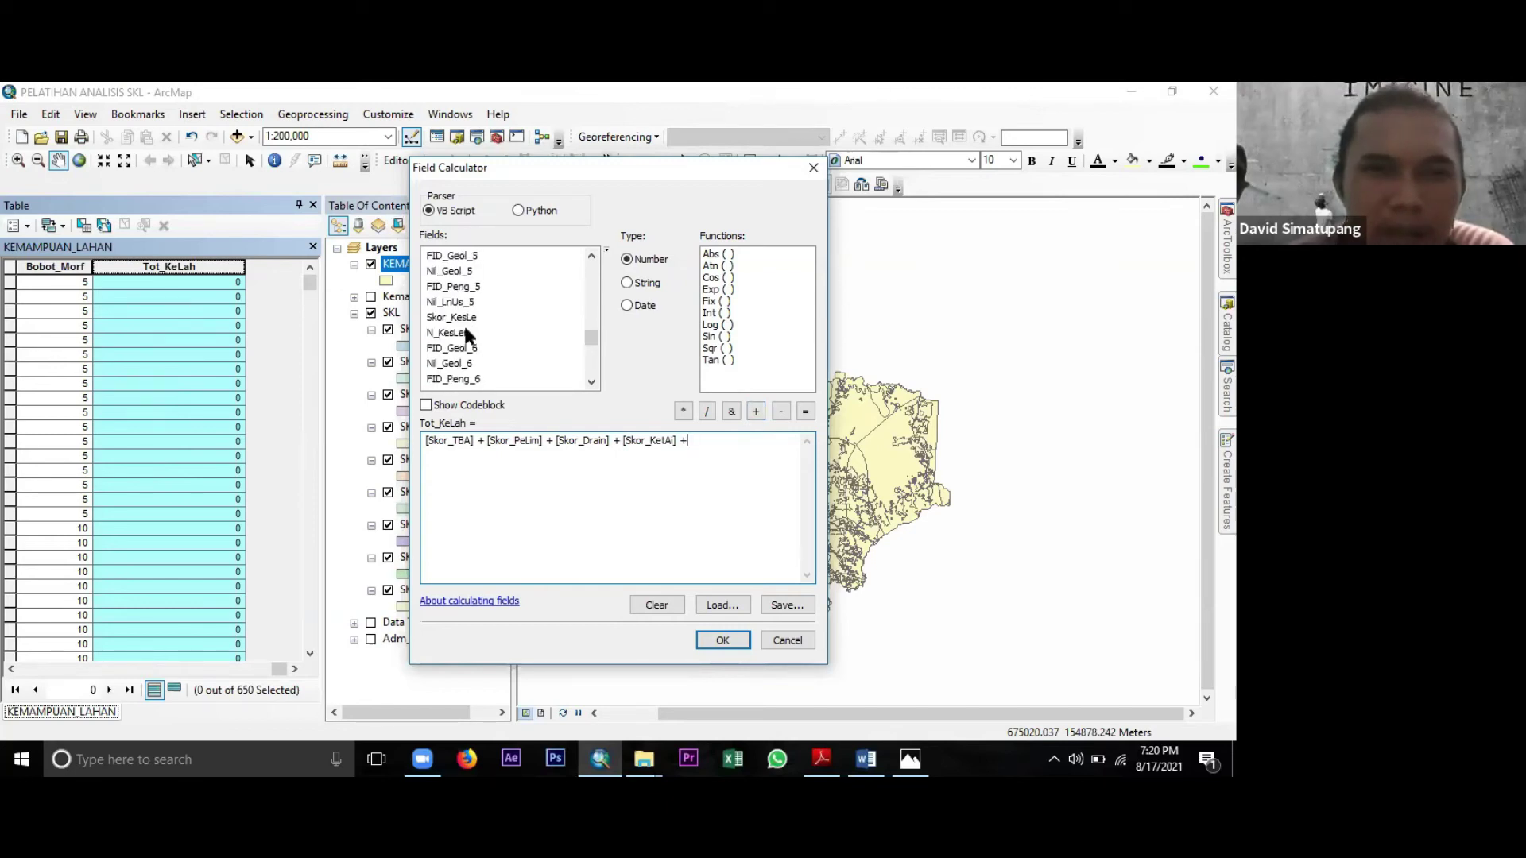
{"action": "double_click", "coordinate": [463, 318]}
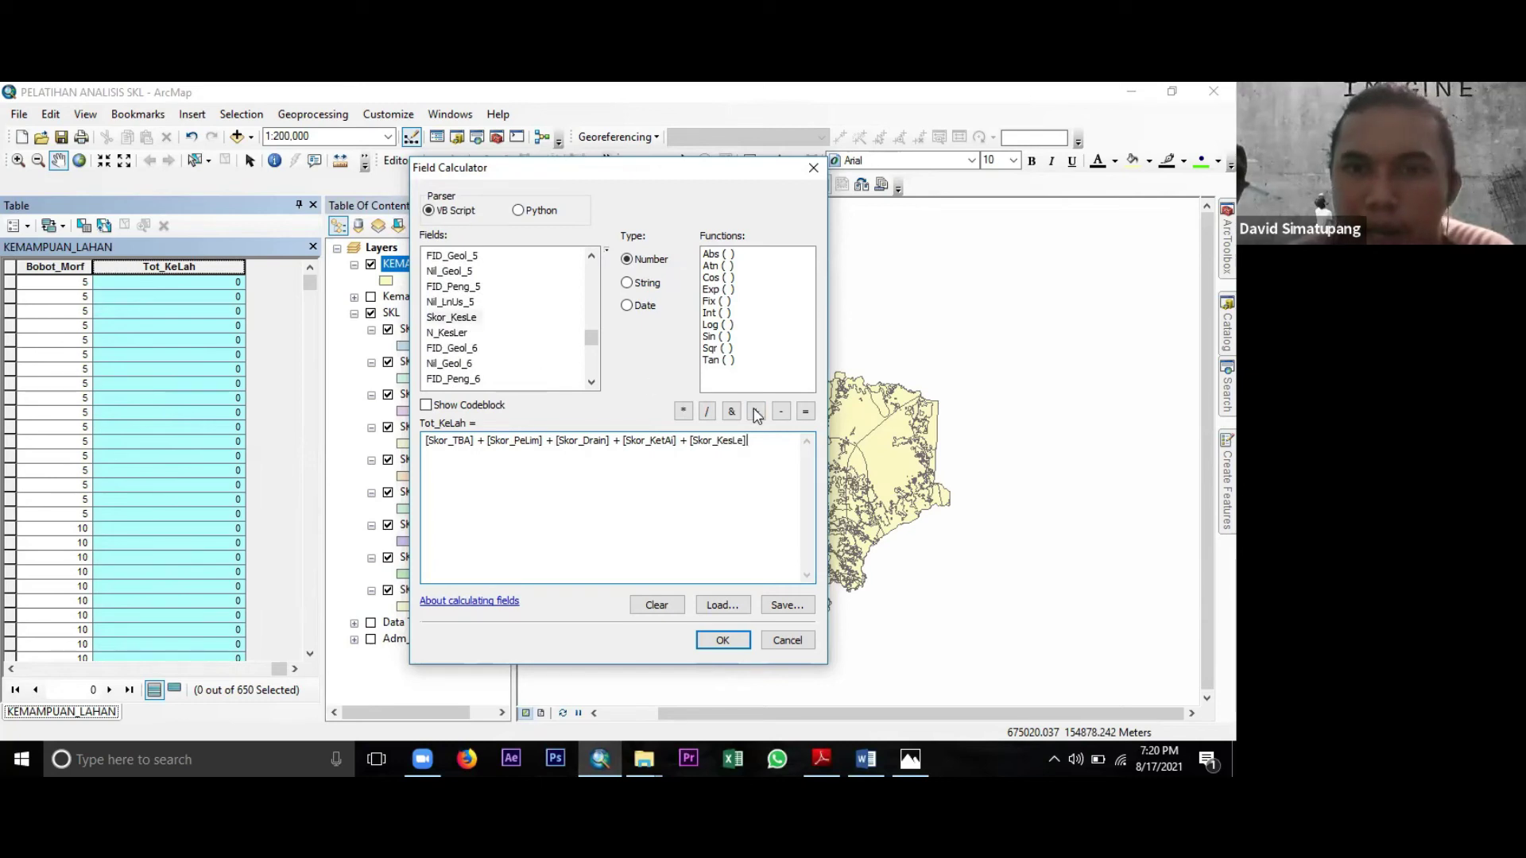
{"action": "left_click", "coordinate": [756, 411]}
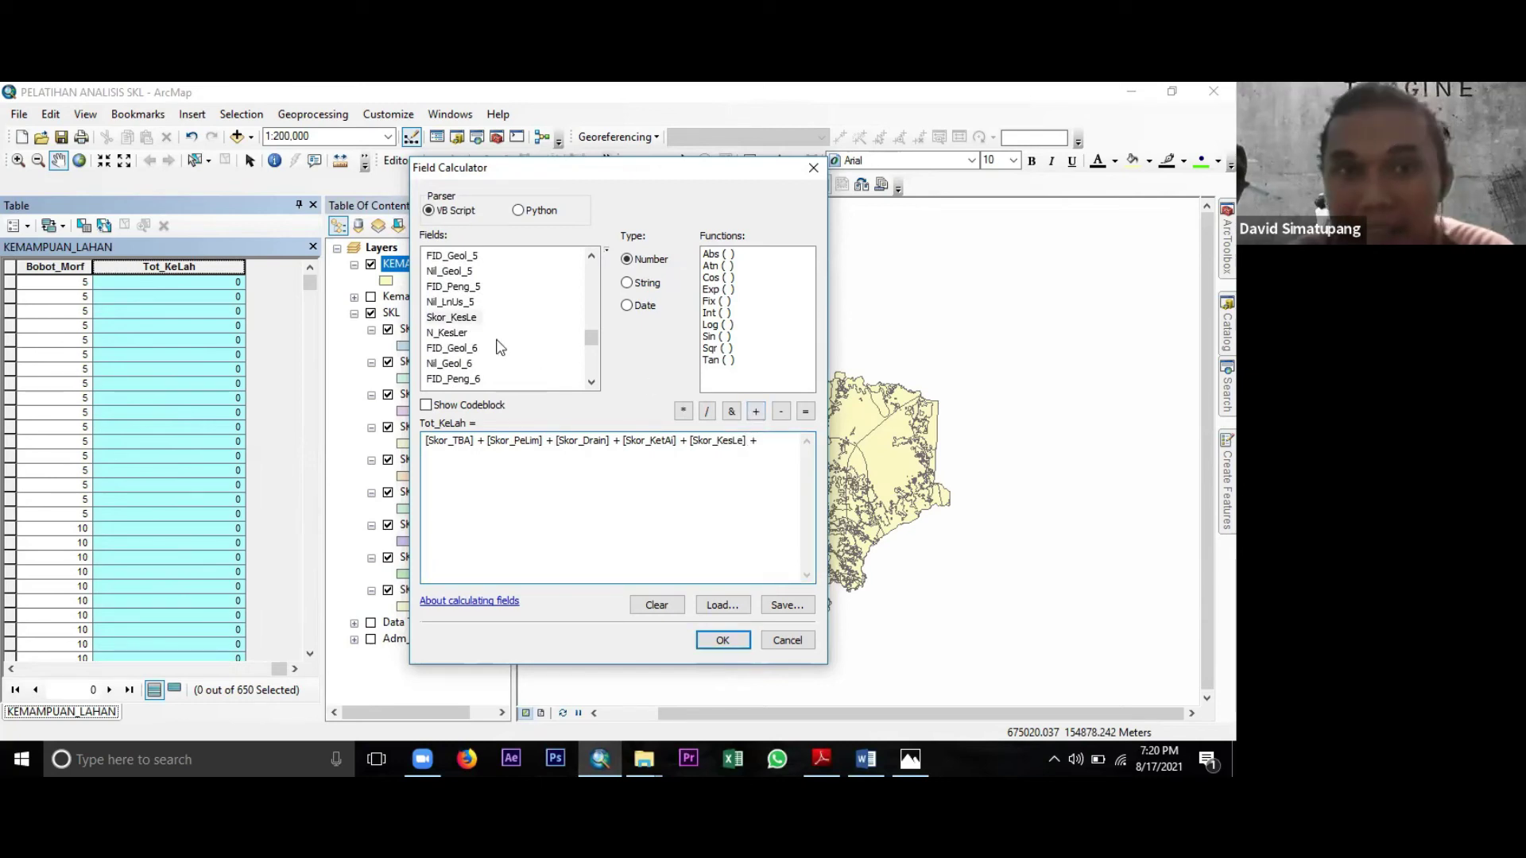
Insert the Skor_KeDi field after the last plus operator in the Tot_KeLah expression.
{"action": "scroll", "coordinate": [500, 347], "scroll_direction": "down", "scroll_amount": 1}
{"action": "scroll", "coordinate": [500, 347], "scroll_direction": "down", "scroll_amount": 2}
{"action": "scroll", "coordinate": [500, 348], "scroll_direction": "down", "scroll_amount": 4}
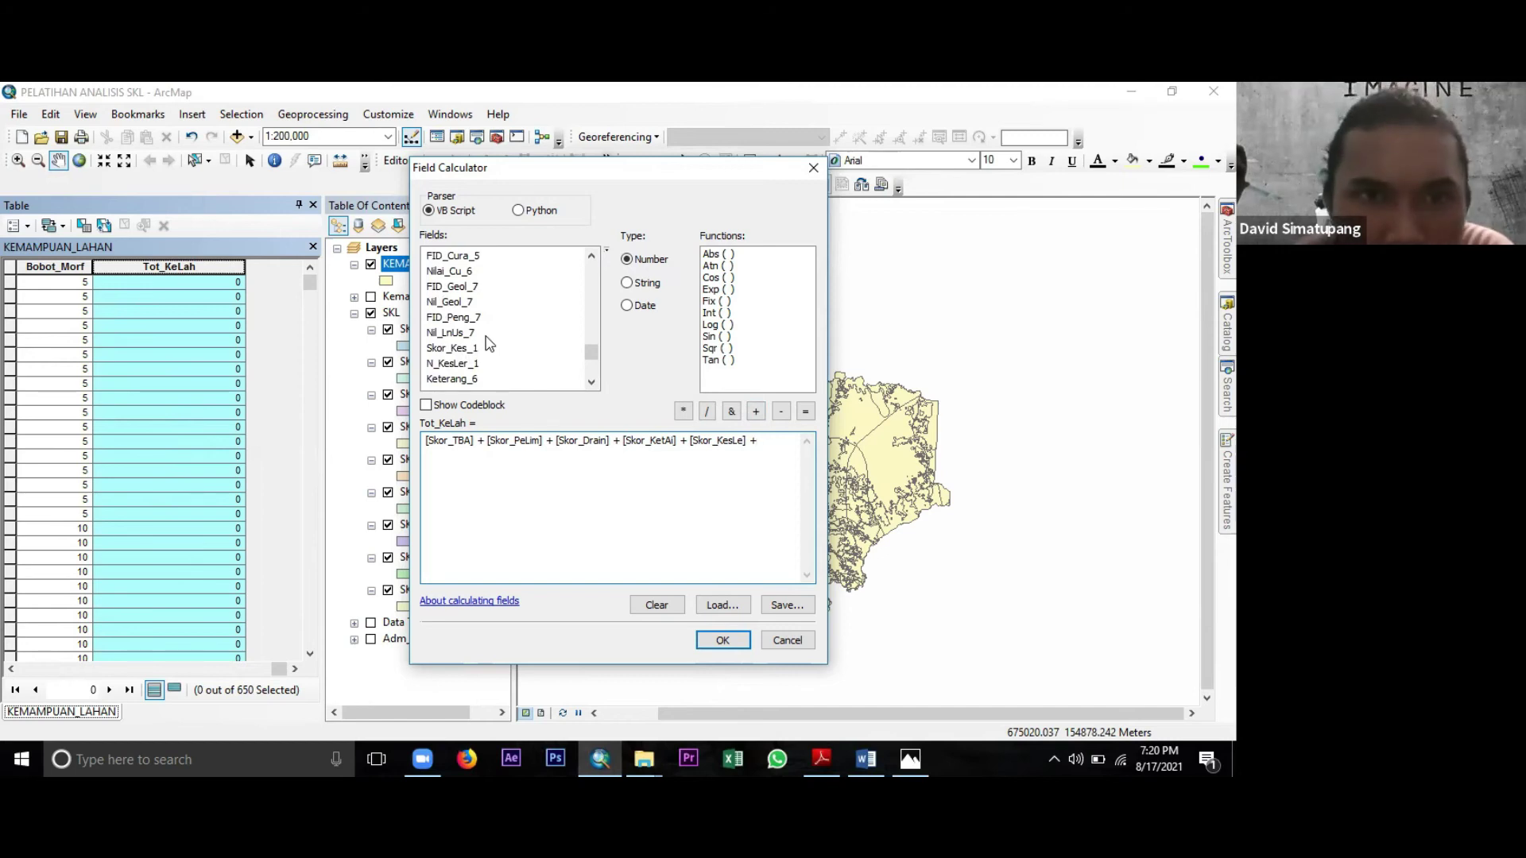
{"action": "scroll", "coordinate": [489, 343], "scroll_direction": "down", "scroll_amount": 1}
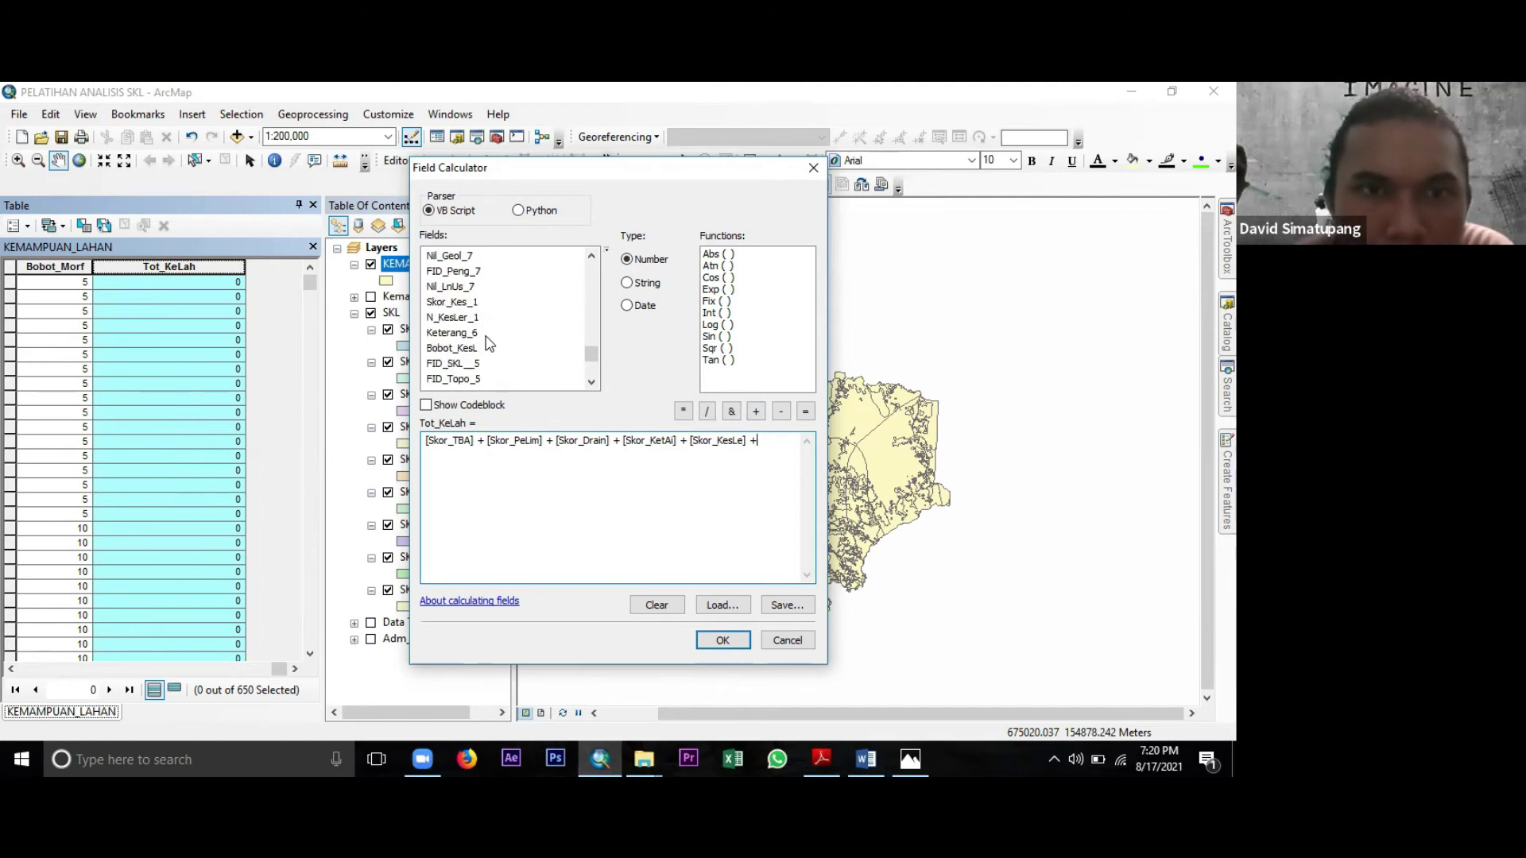
{"action": "scroll", "coordinate": [489, 343], "scroll_direction": "down", "scroll_amount": 1}
{"action": "scroll", "coordinate": [485, 351], "scroll_direction": "down", "scroll_amount": 1}
{"action": "scroll", "coordinate": [485, 352], "scroll_direction": "down", "scroll_amount": 2}
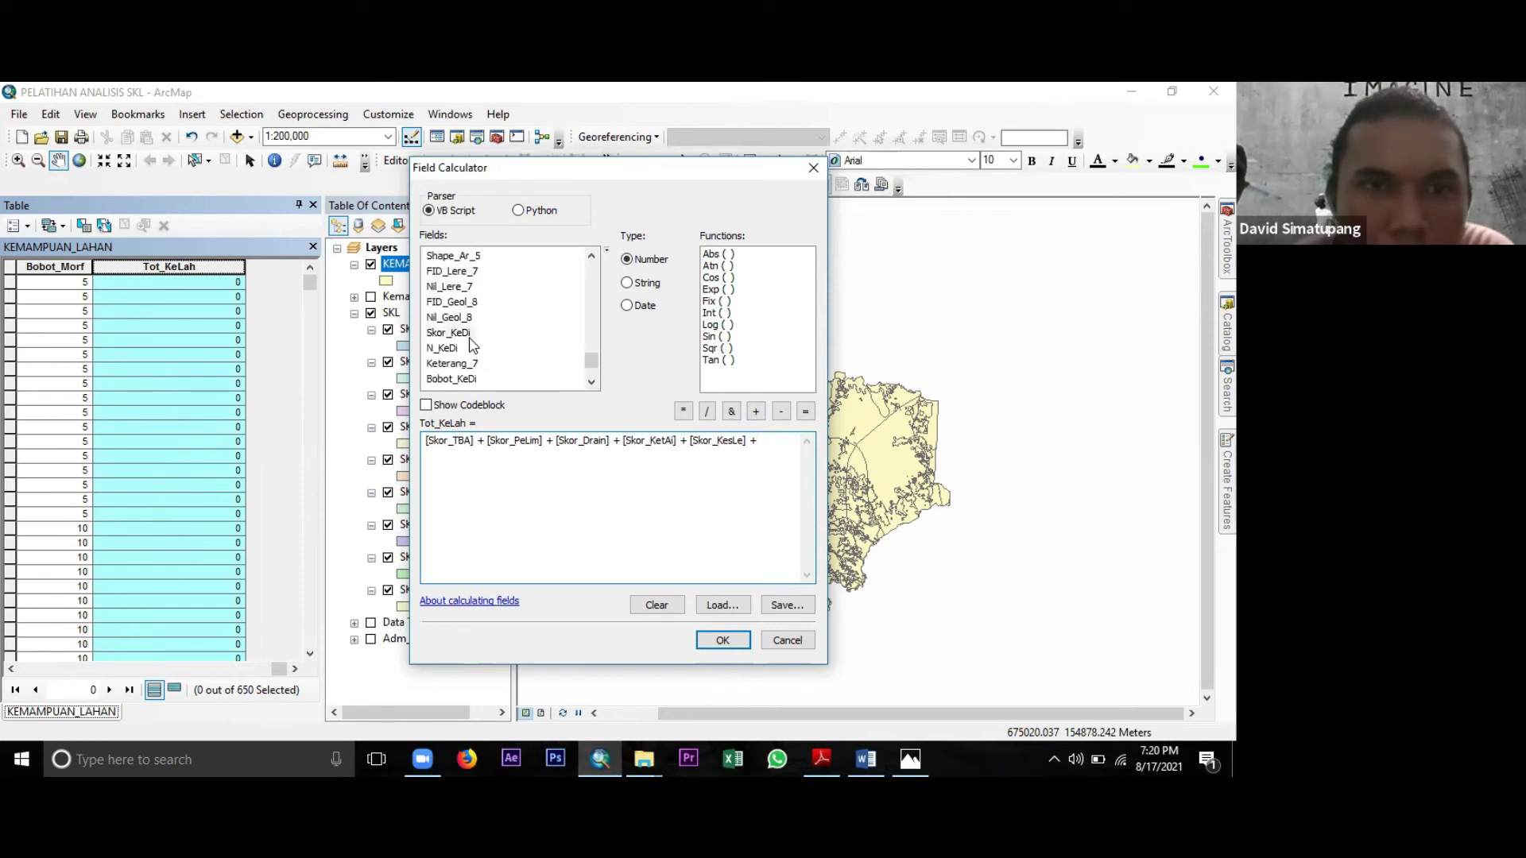
{"action": "left_click", "coordinate": [471, 335]}
{"action": "double_click", "coordinate": [471, 335]}
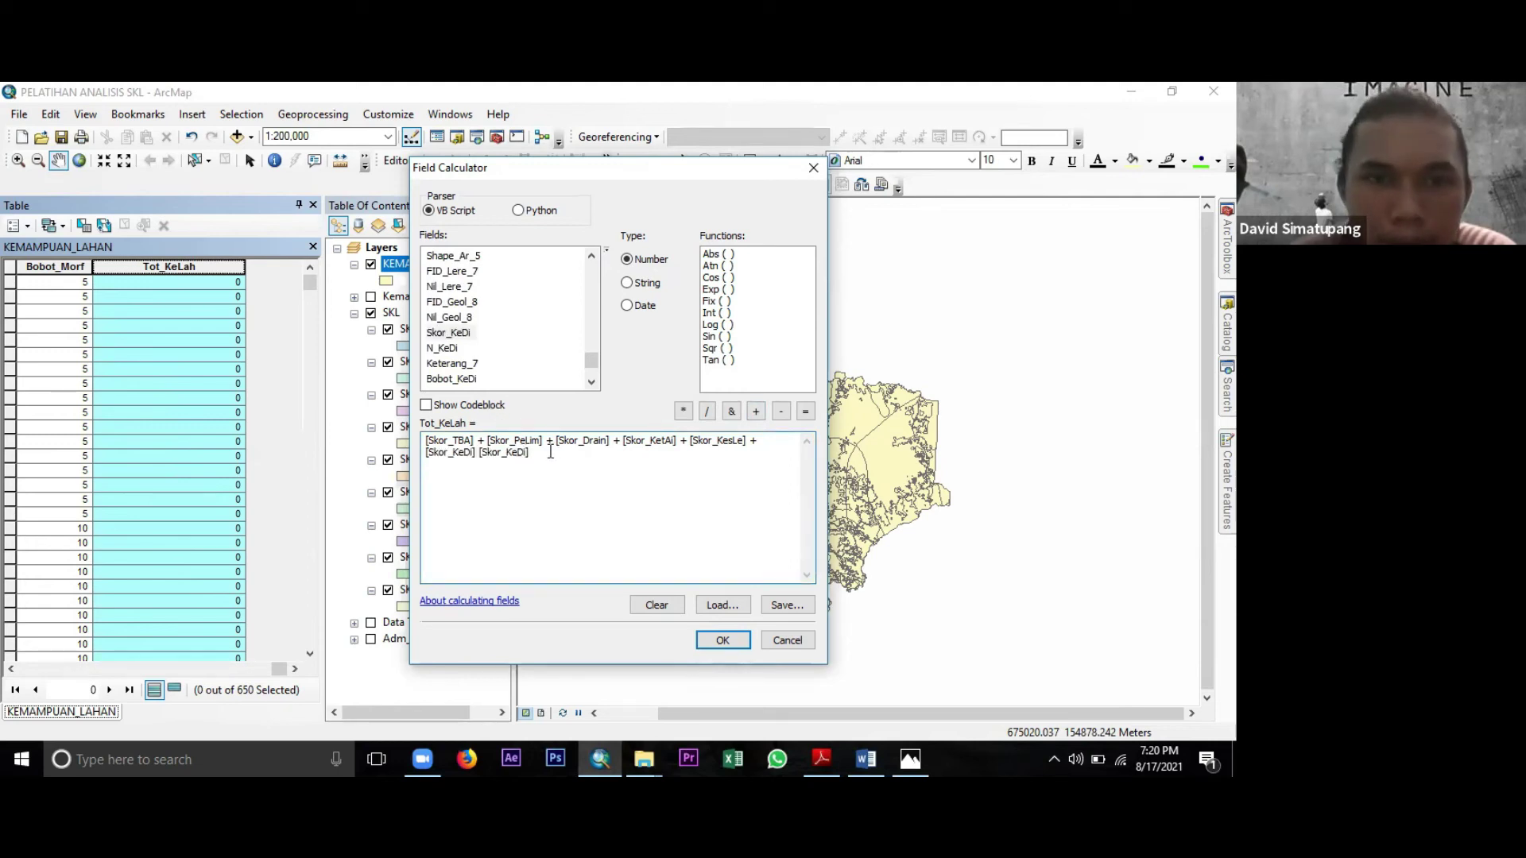
Delete the duplicate Skor_KeDi entry from the Tot_KeLah expression and add a plus operator after the remaining one.
{"action": "key", "text": "BackSpace"}
{"action": "key", "text": "BackSpace"}
{"action": "key", "text": "BackSpace"}
{"action": "key", "text": "BackSpace"}
{"action": "key", "text": "BackSpace"}
{"action": "key", "text": "BackSpace"}
{"action": "key", "text": "BackSpace"}
{"action": "key", "text": "BackSpace"}
{"action": "key", "text": "BackSpace"}
{"action": "key", "text": "BackSpace"}
{"action": "key", "text": "BackSpace"}
{"action": "key", "text": "BackSpace"}
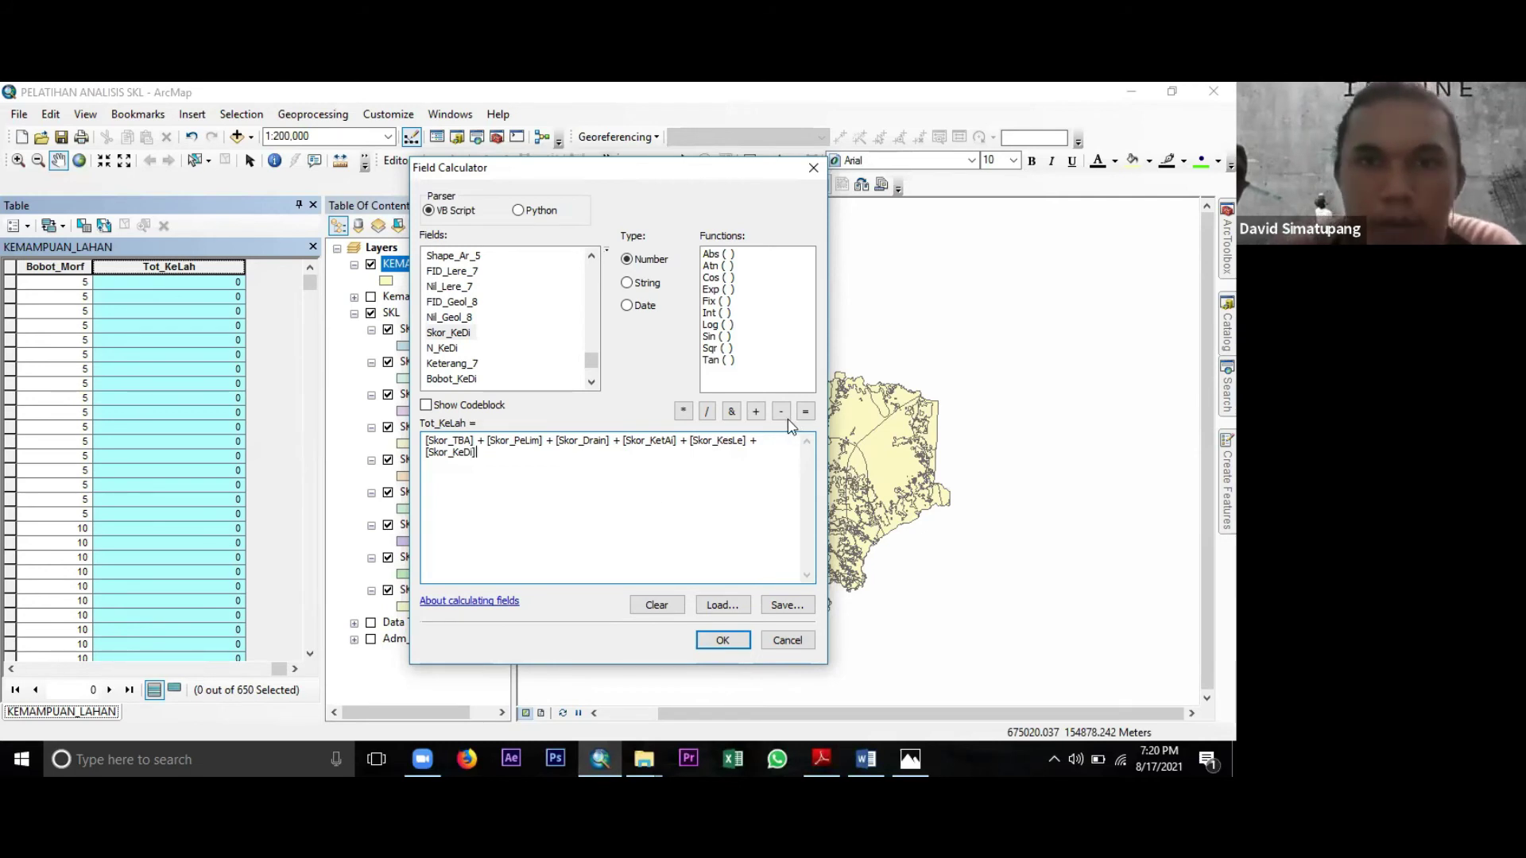
{"action": "left_click", "coordinate": [756, 412]}
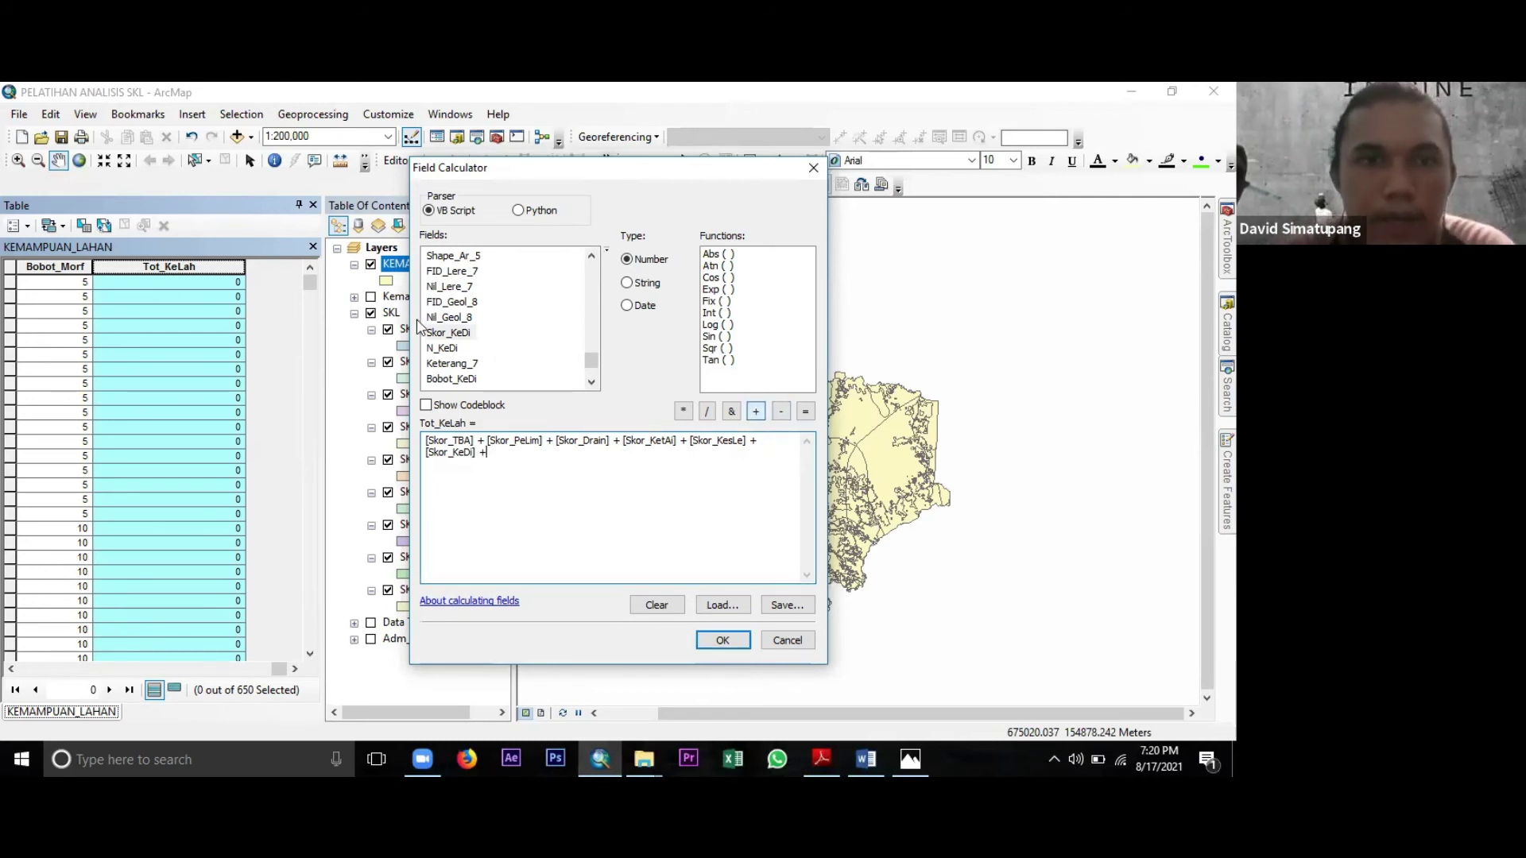
Add the Skor_Morfo field to the end of the Tot_KeLah expression.
{"action": "scroll", "coordinate": [513, 342], "scroll_direction": "down", "scroll_amount": 1}
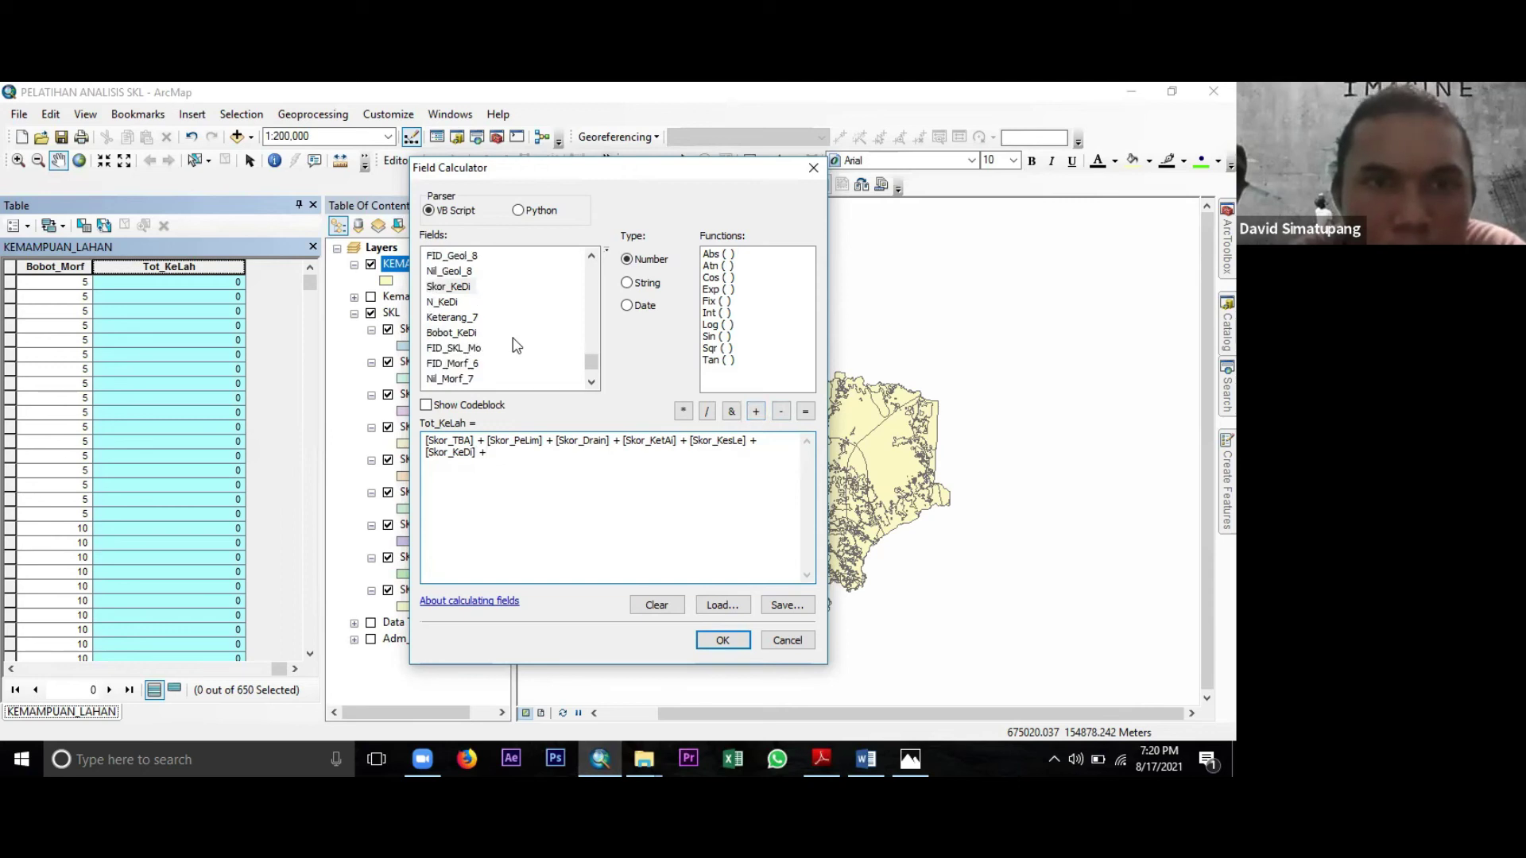
{"action": "scroll", "coordinate": [501, 362], "scroll_direction": "down", "scroll_amount": 2}
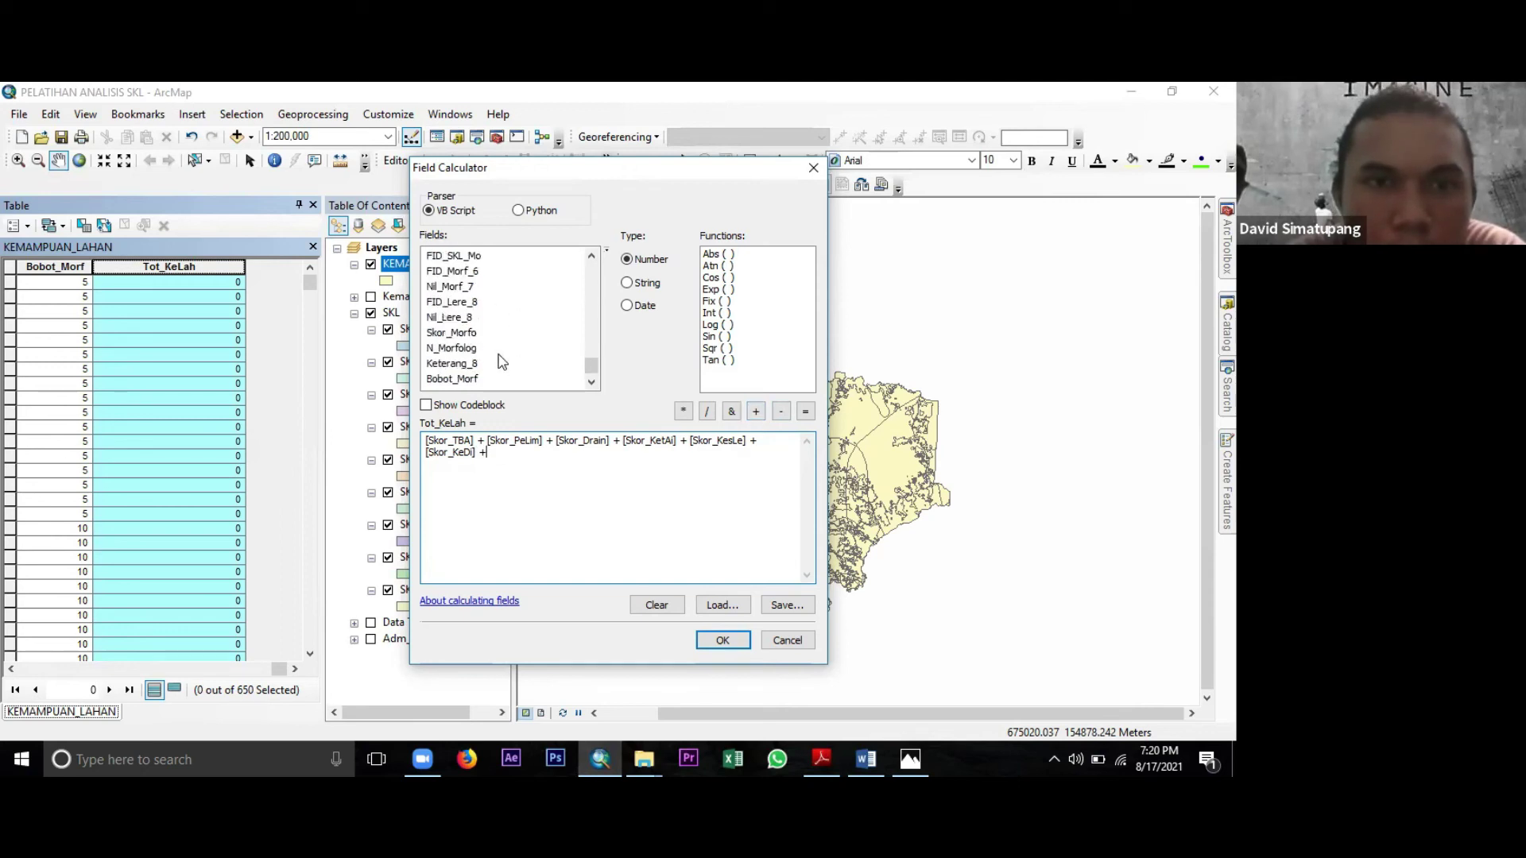
{"action": "double_click", "coordinate": [470, 333]}
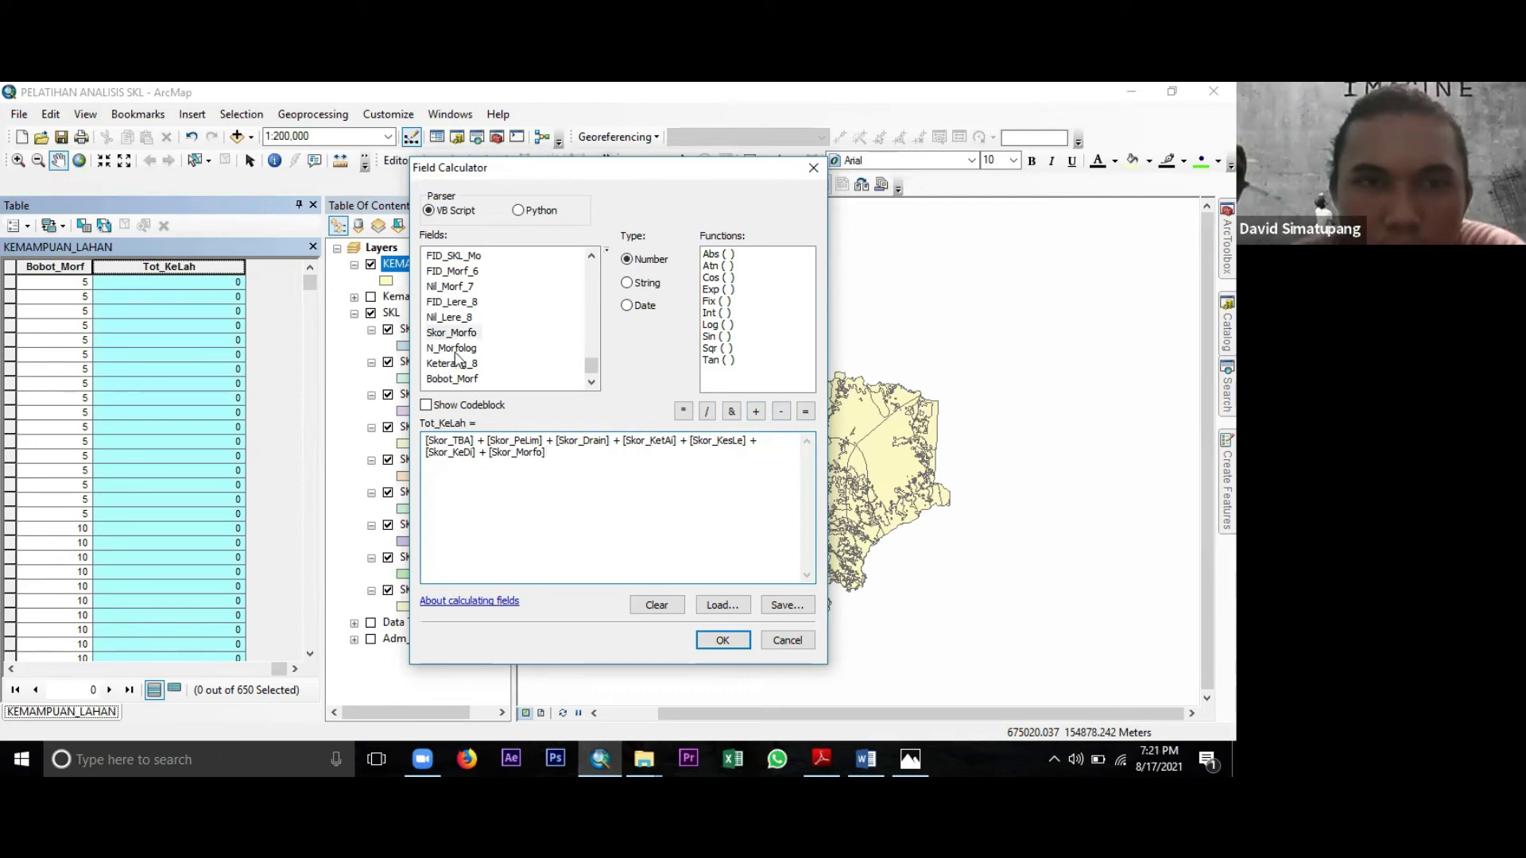
Append a plus operator and the skipped Skor_Eros field to the Tot_KeLah expression.
{"action": "scroll", "coordinate": [493, 364], "scroll_direction": "down", "scroll_amount": 1}
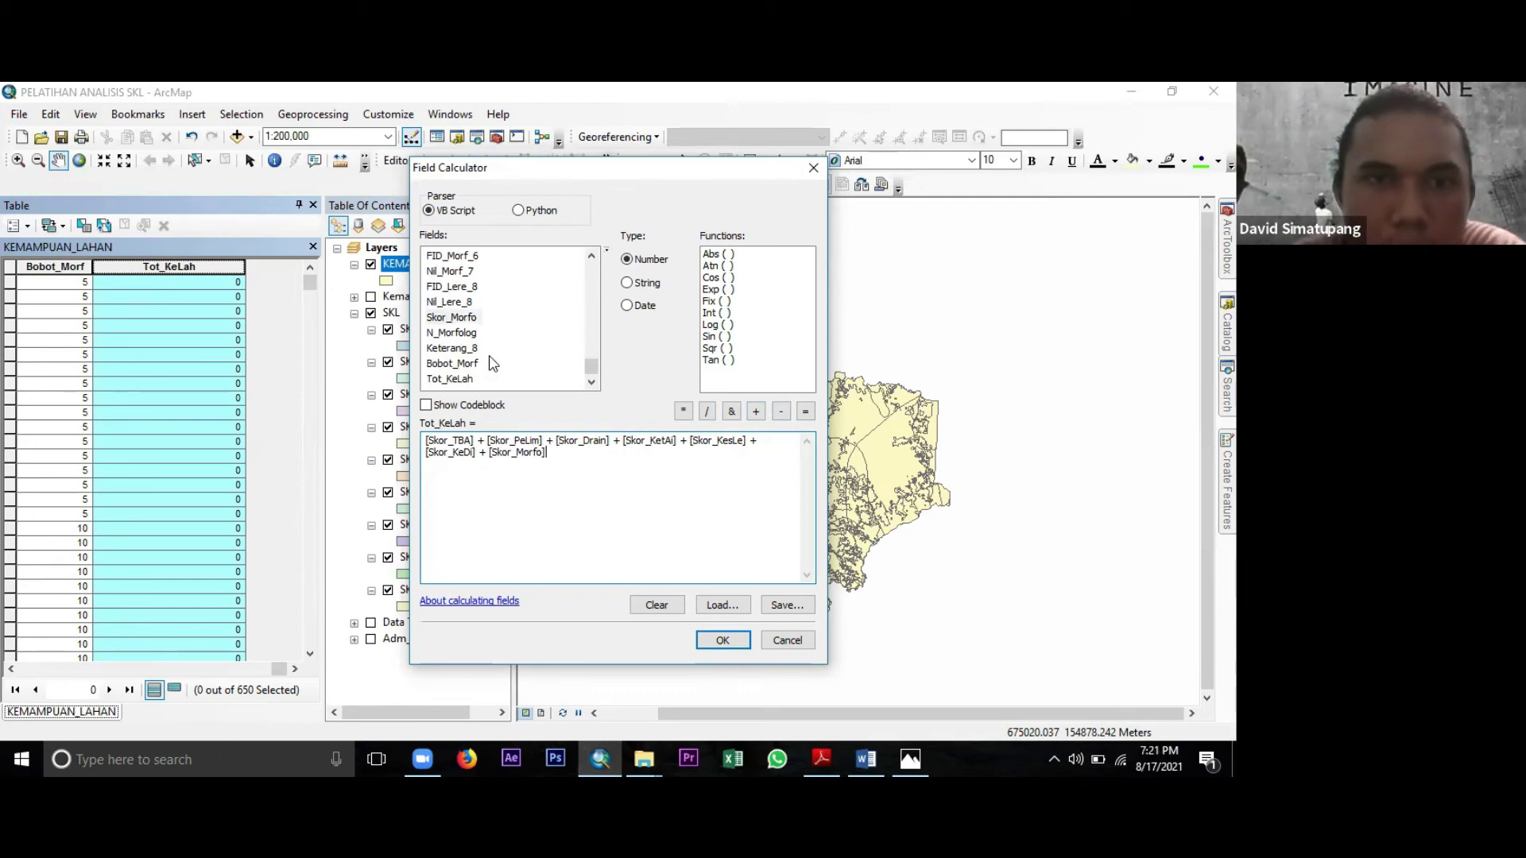
{"action": "scroll", "coordinate": [493, 350], "scroll_direction": "up", "scroll_amount": 3}
{"action": "scroll", "coordinate": [494, 340], "scroll_direction": "up", "scroll_amount": 3}
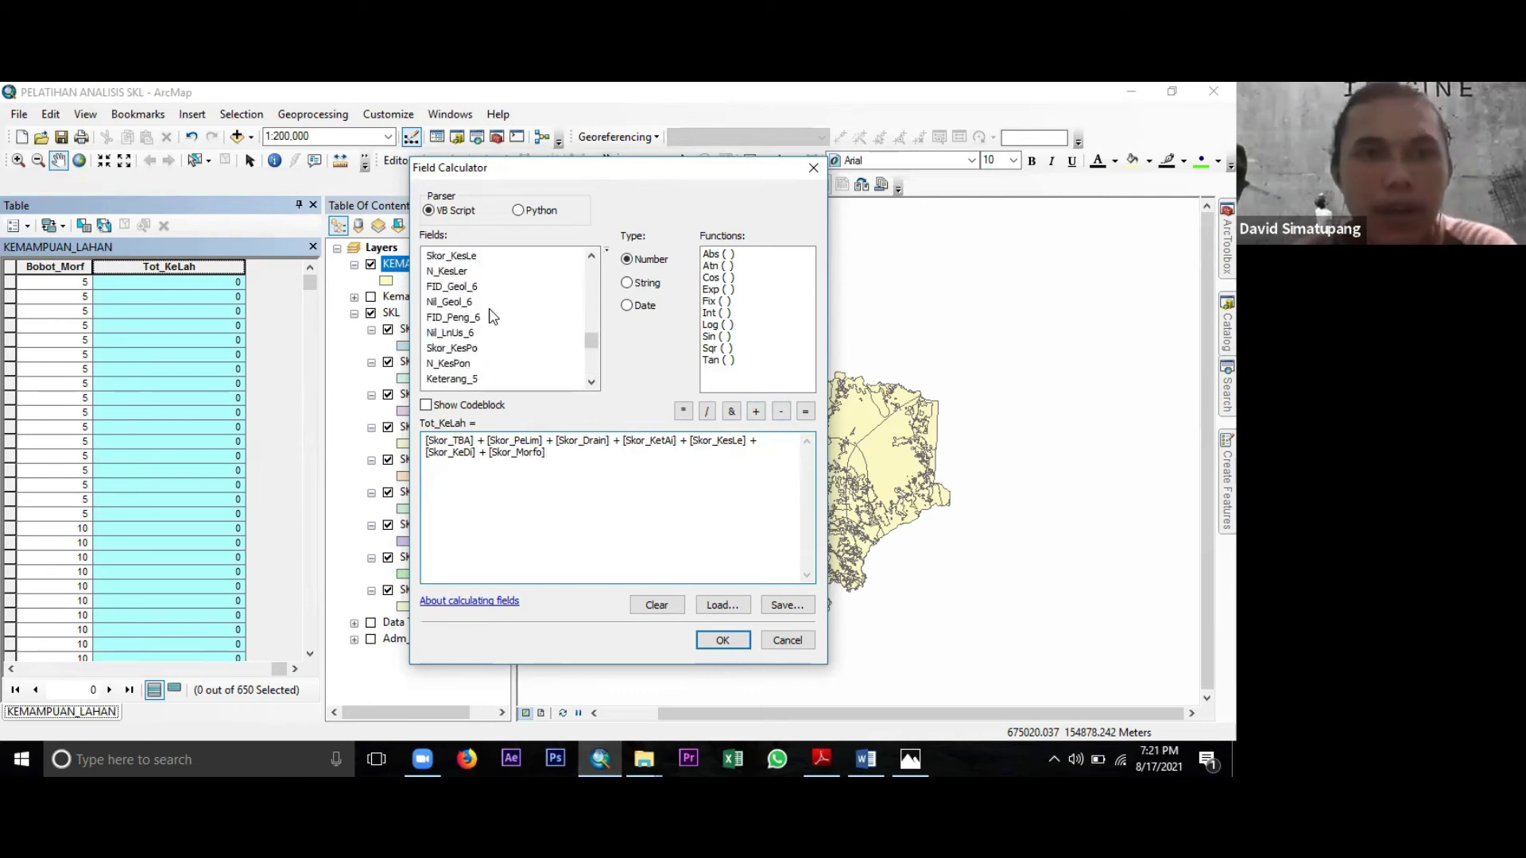
{"action": "scroll", "coordinate": [492, 316], "scroll_direction": "up", "scroll_amount": 3}
{"action": "scroll", "coordinate": [472, 349], "scroll_direction": "down", "scroll_amount": 3}
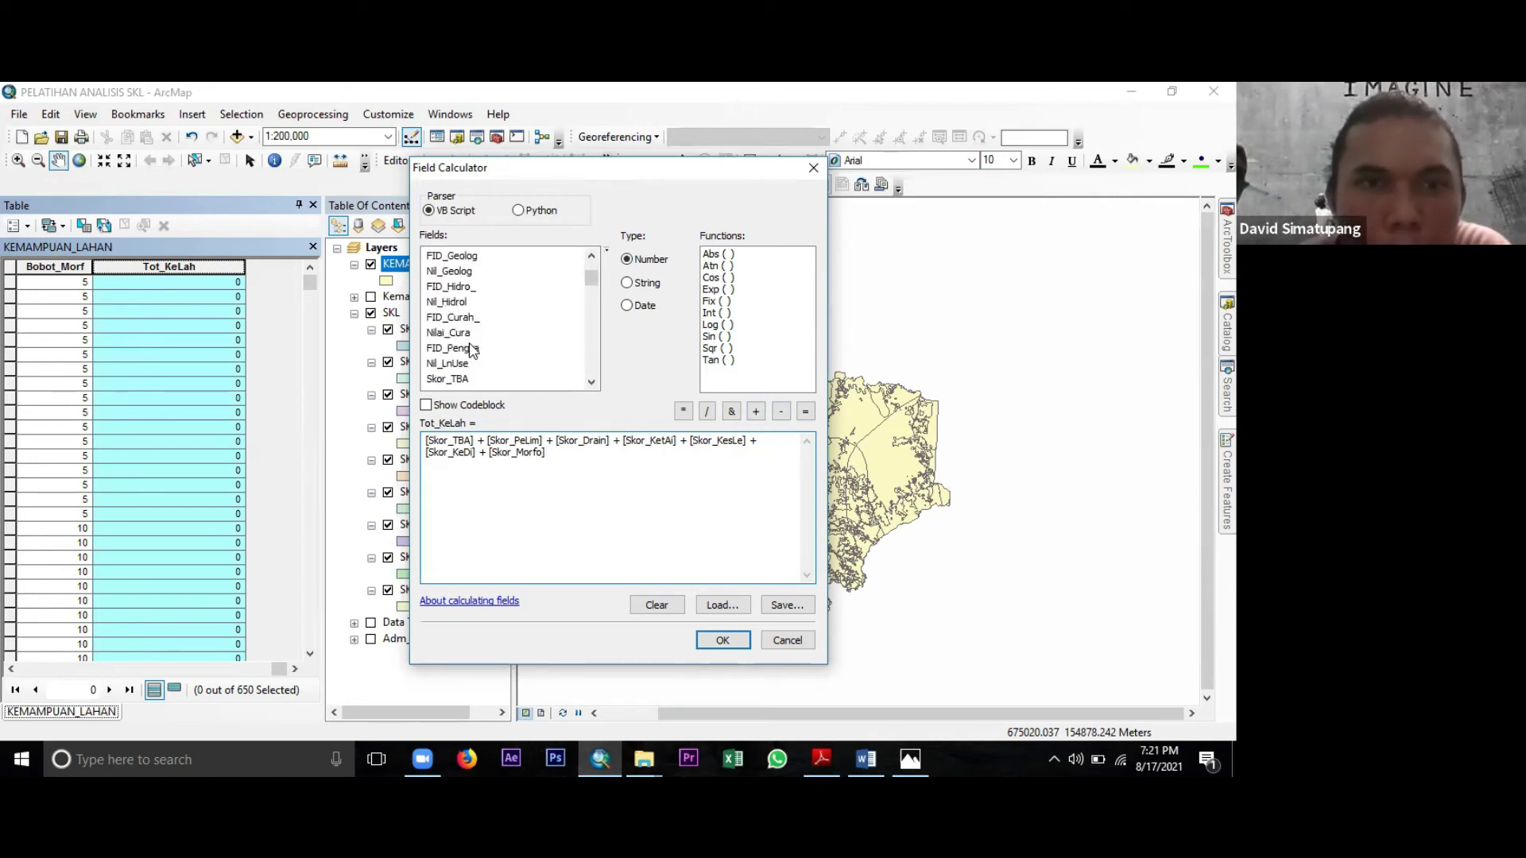
{"action": "scroll", "coordinate": [472, 350], "scroll_direction": "down", "scroll_amount": 1}
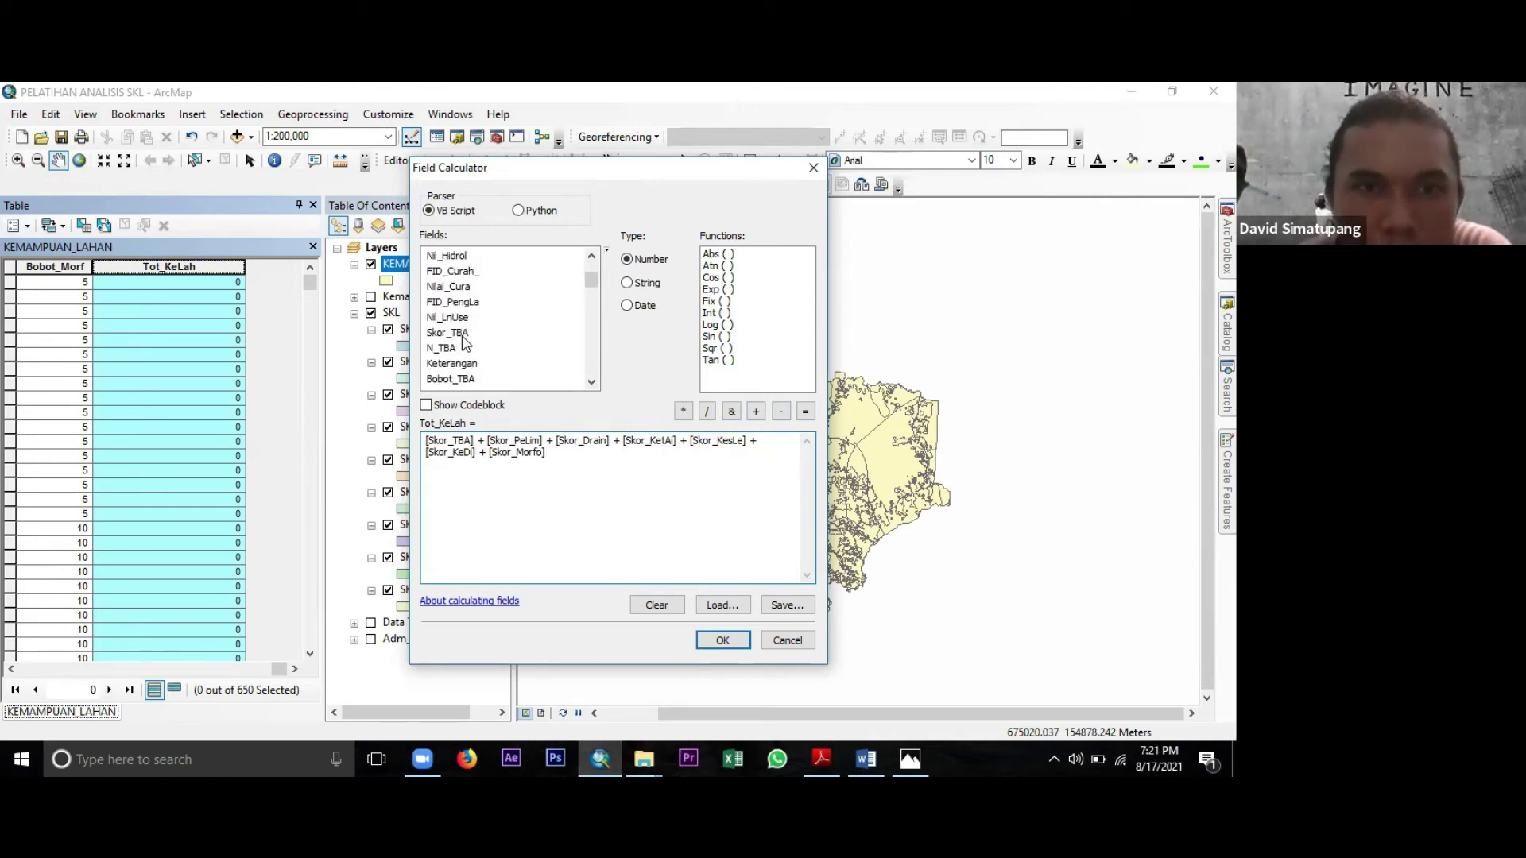
{"action": "scroll", "coordinate": [466, 343], "scroll_direction": "down", "scroll_amount": 2}
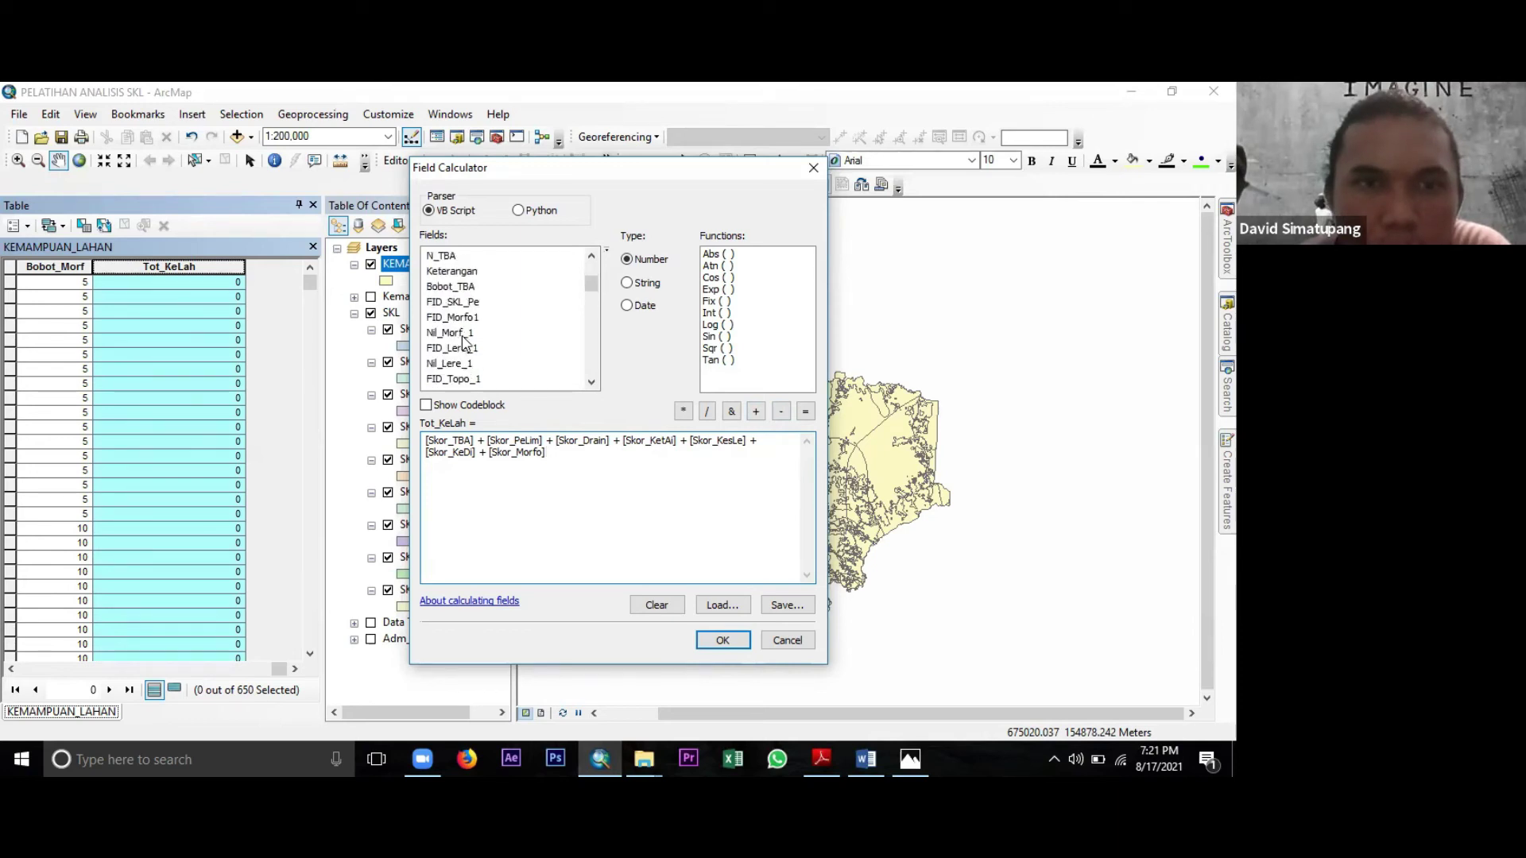
{"action": "scroll", "coordinate": [466, 344], "scroll_direction": "down", "scroll_amount": 2}
{"action": "scroll", "coordinate": [466, 344], "scroll_direction": "down", "scroll_amount": 4}
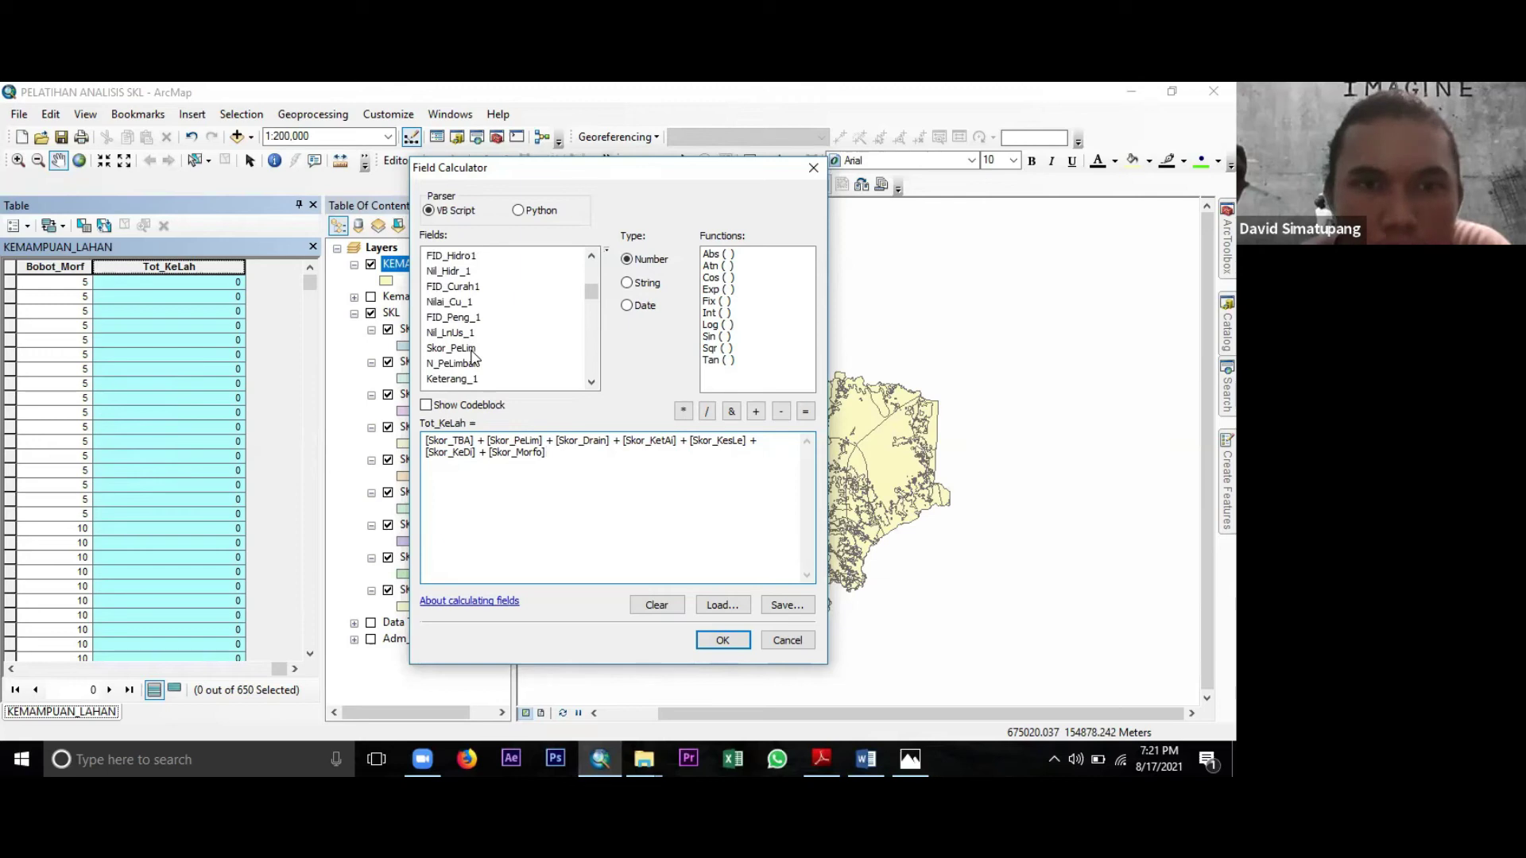
{"action": "scroll", "coordinate": [486, 367], "scroll_direction": "down", "scroll_amount": 1}
{"action": "scroll", "coordinate": [485, 364], "scroll_direction": "down", "scroll_amount": 3}
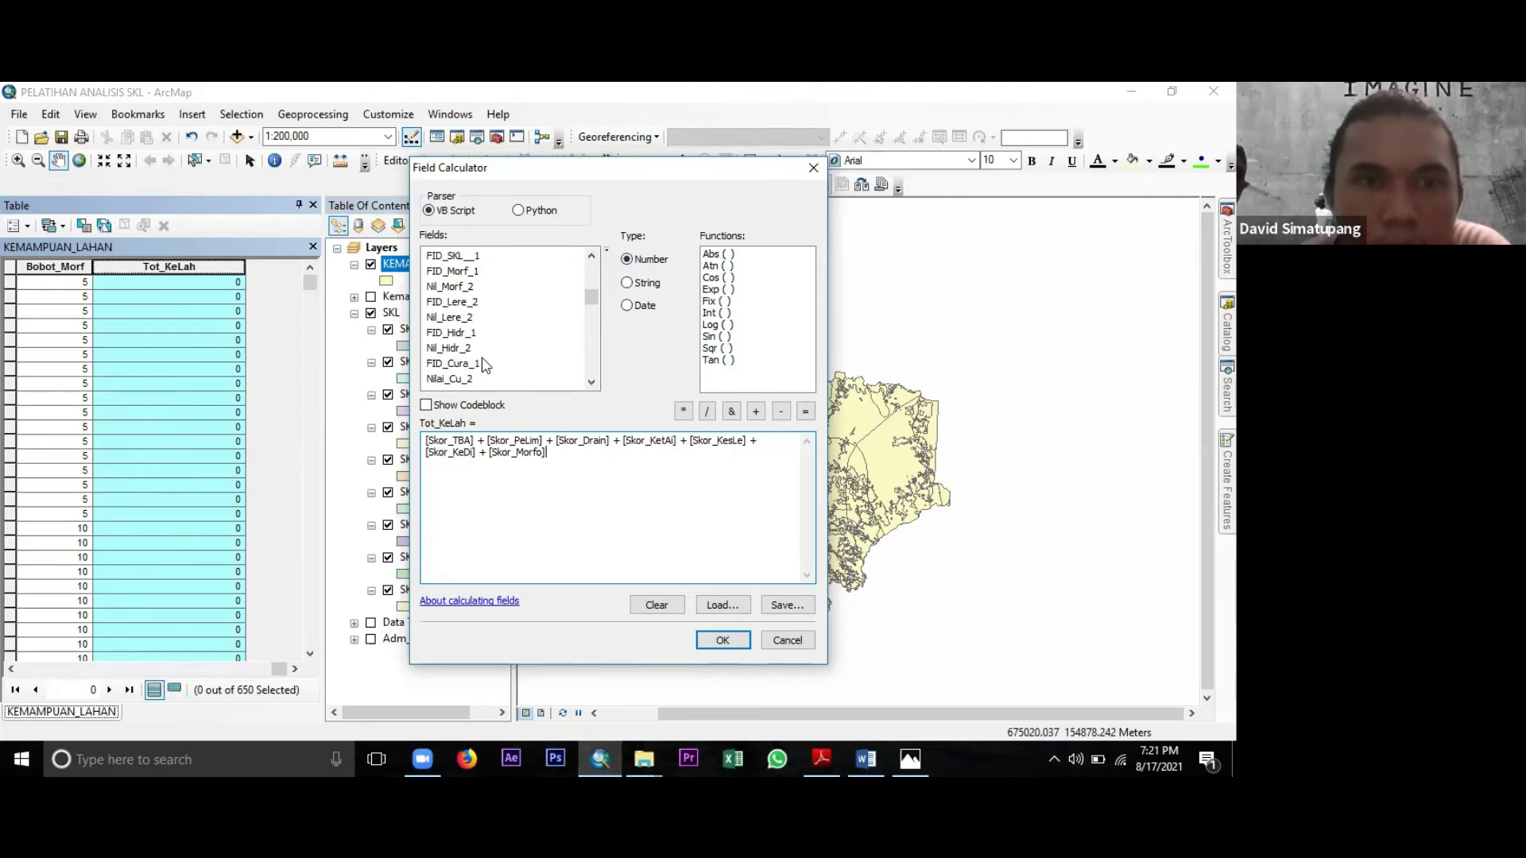
{"action": "scroll", "coordinate": [486, 365], "scroll_direction": "down", "scroll_amount": 1}
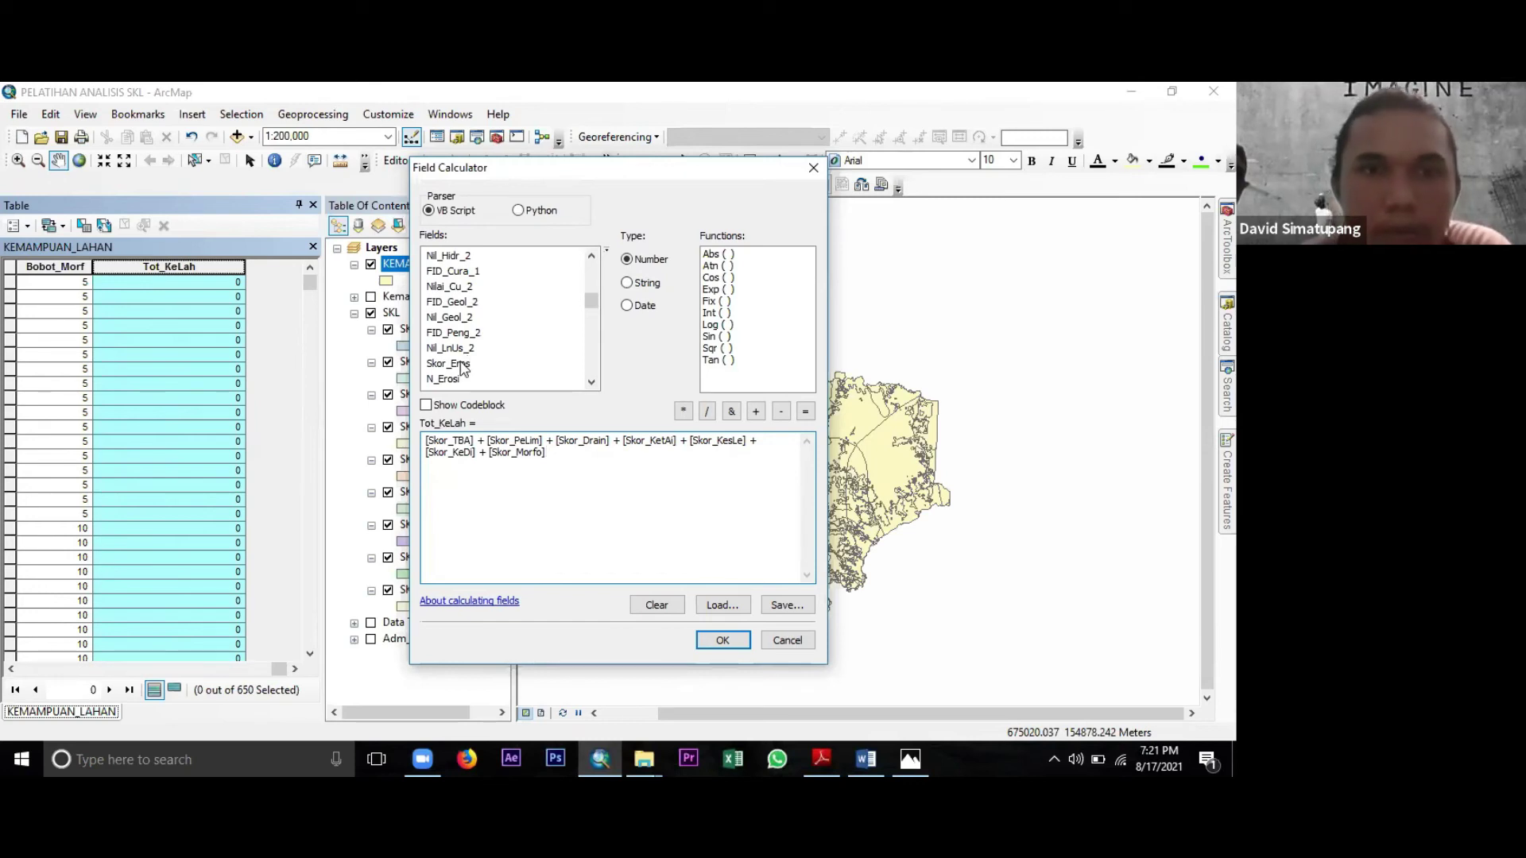
{"action": "left_click", "coordinate": [756, 411]}
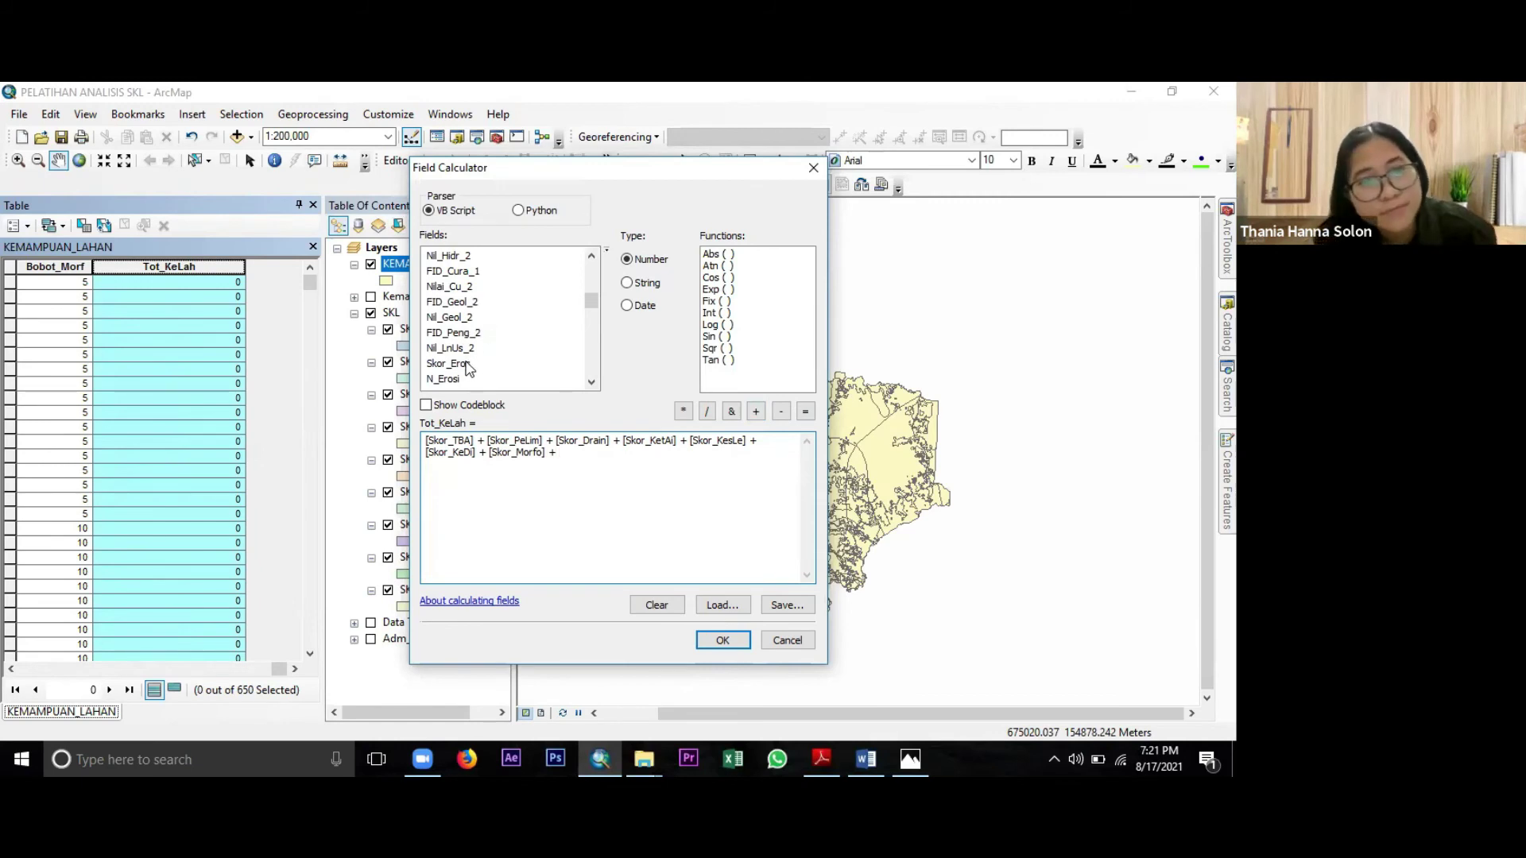
{"action": "double_click", "coordinate": [448, 363]}
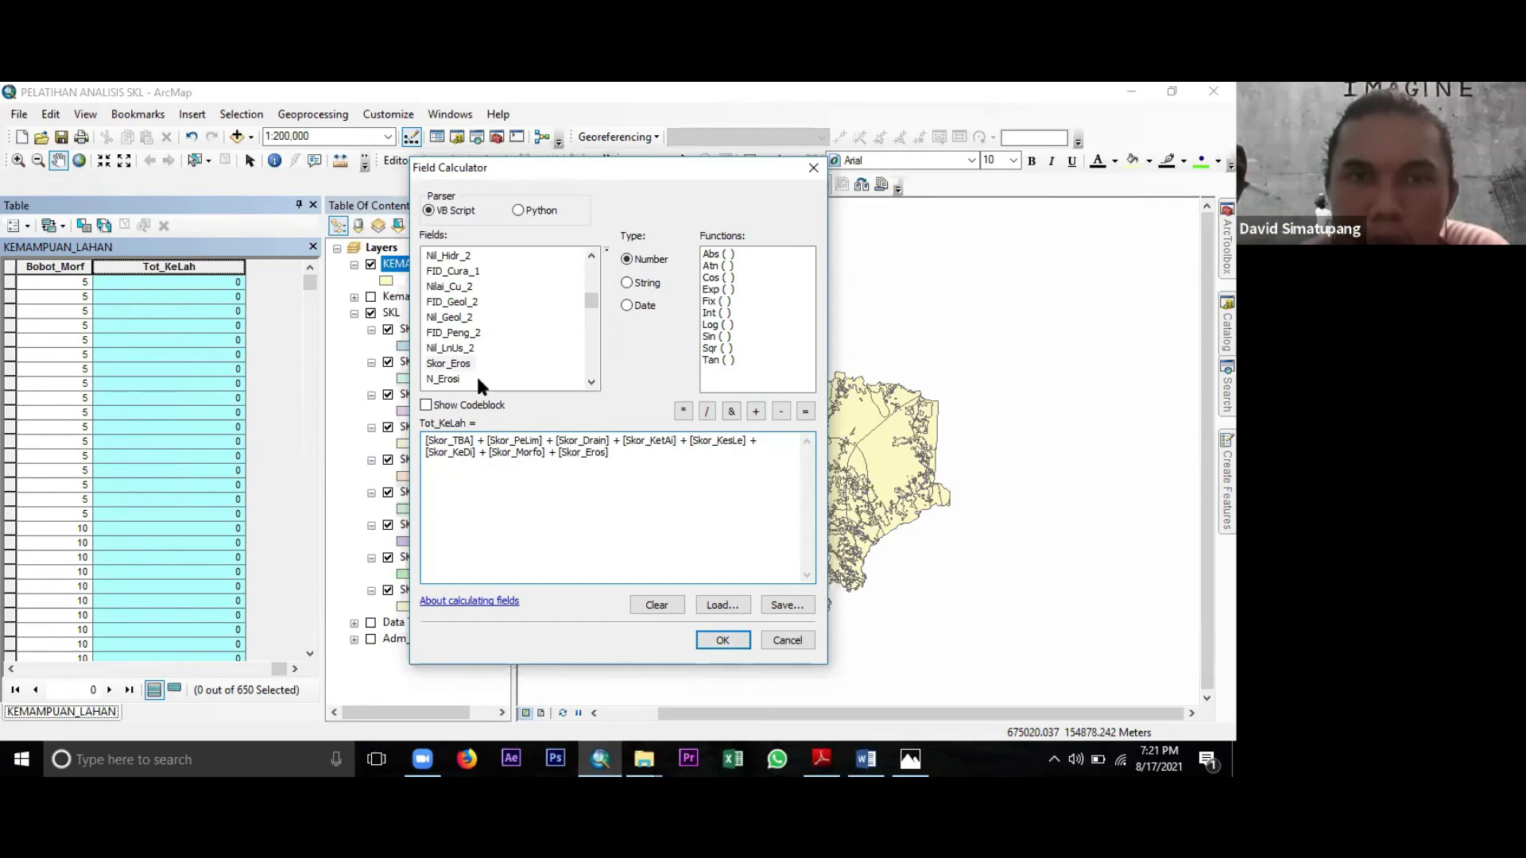
Append the Skor_KesPo field to the Tot_KeLah expression, with a plus operator between it and Skor_Eros.
{"action": "scroll", "coordinate": [483, 366], "scroll_direction": "down", "scroll_amount": 5}
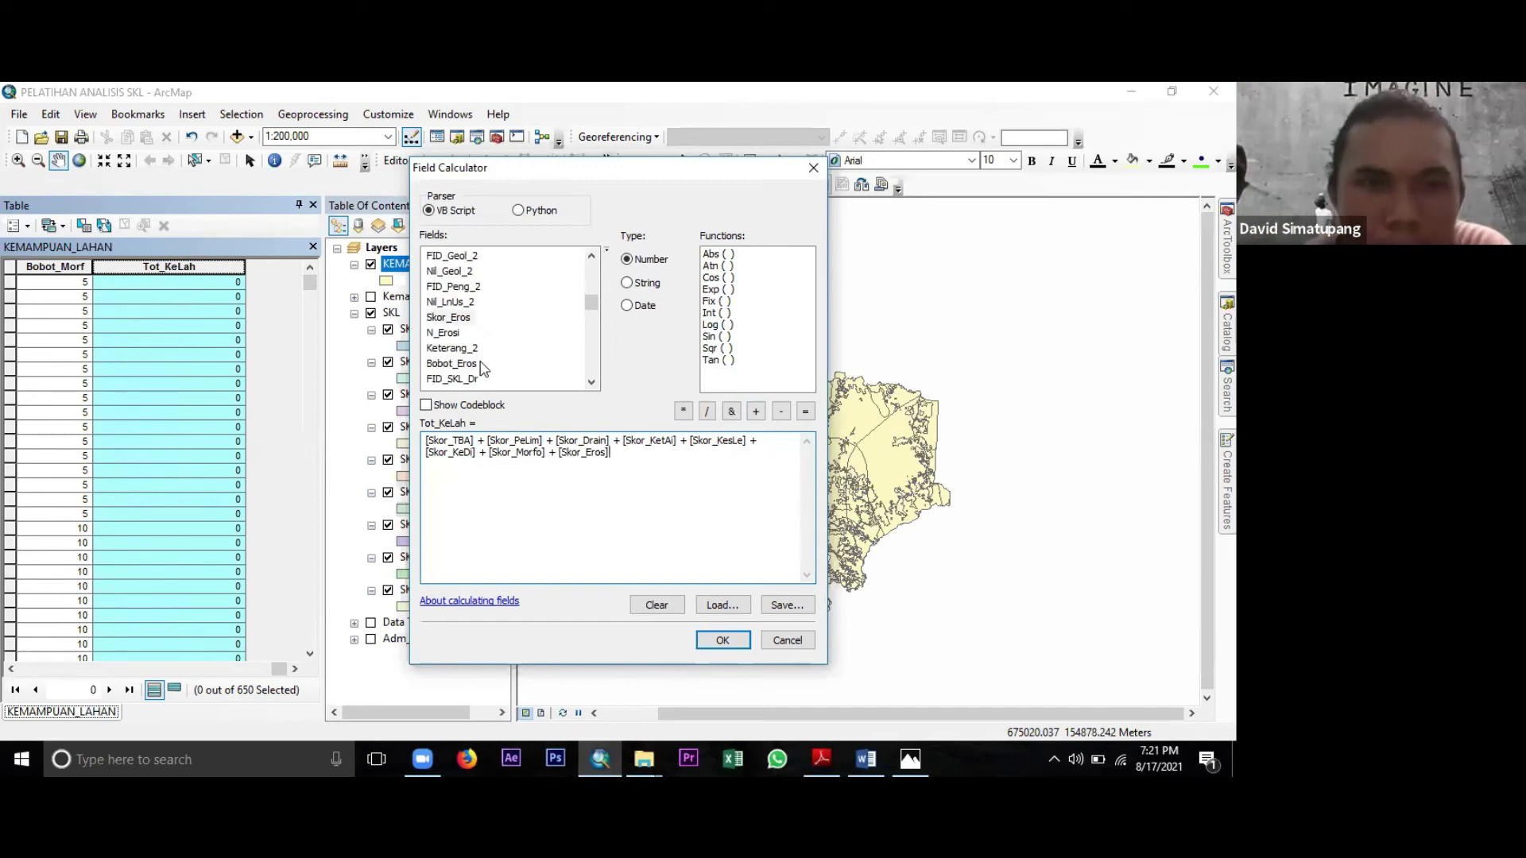
{"action": "scroll", "coordinate": [482, 367], "scroll_direction": "down", "scroll_amount": 3}
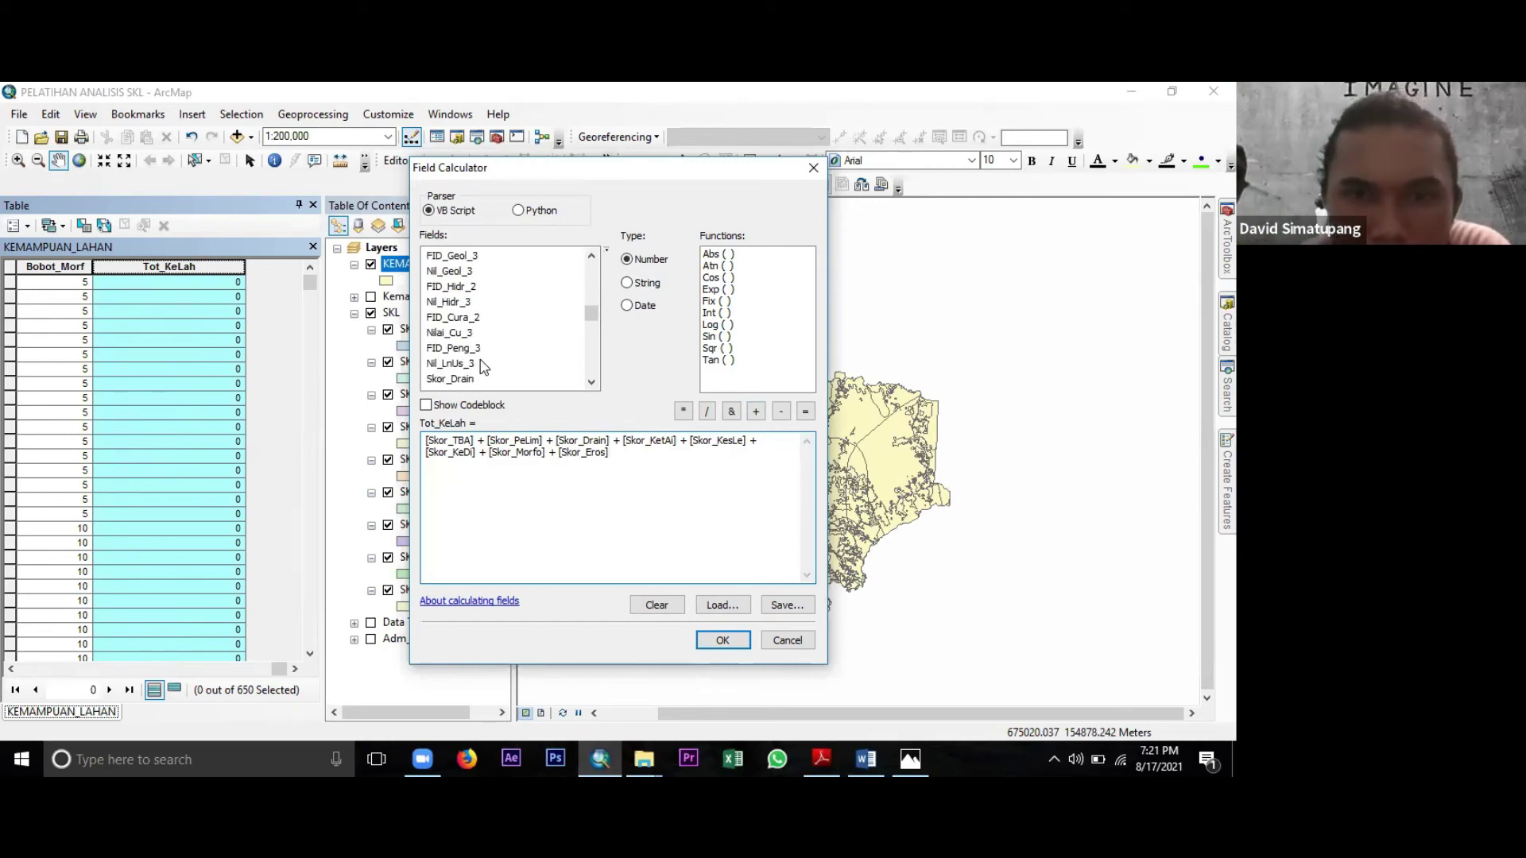
{"action": "scroll", "coordinate": [482, 367], "scroll_direction": "down", "scroll_amount": 1}
{"action": "scroll", "coordinate": [482, 367], "scroll_direction": "down", "scroll_amount": 1}
{"action": "scroll", "coordinate": [482, 366], "scroll_direction": "down", "scroll_amount": 3}
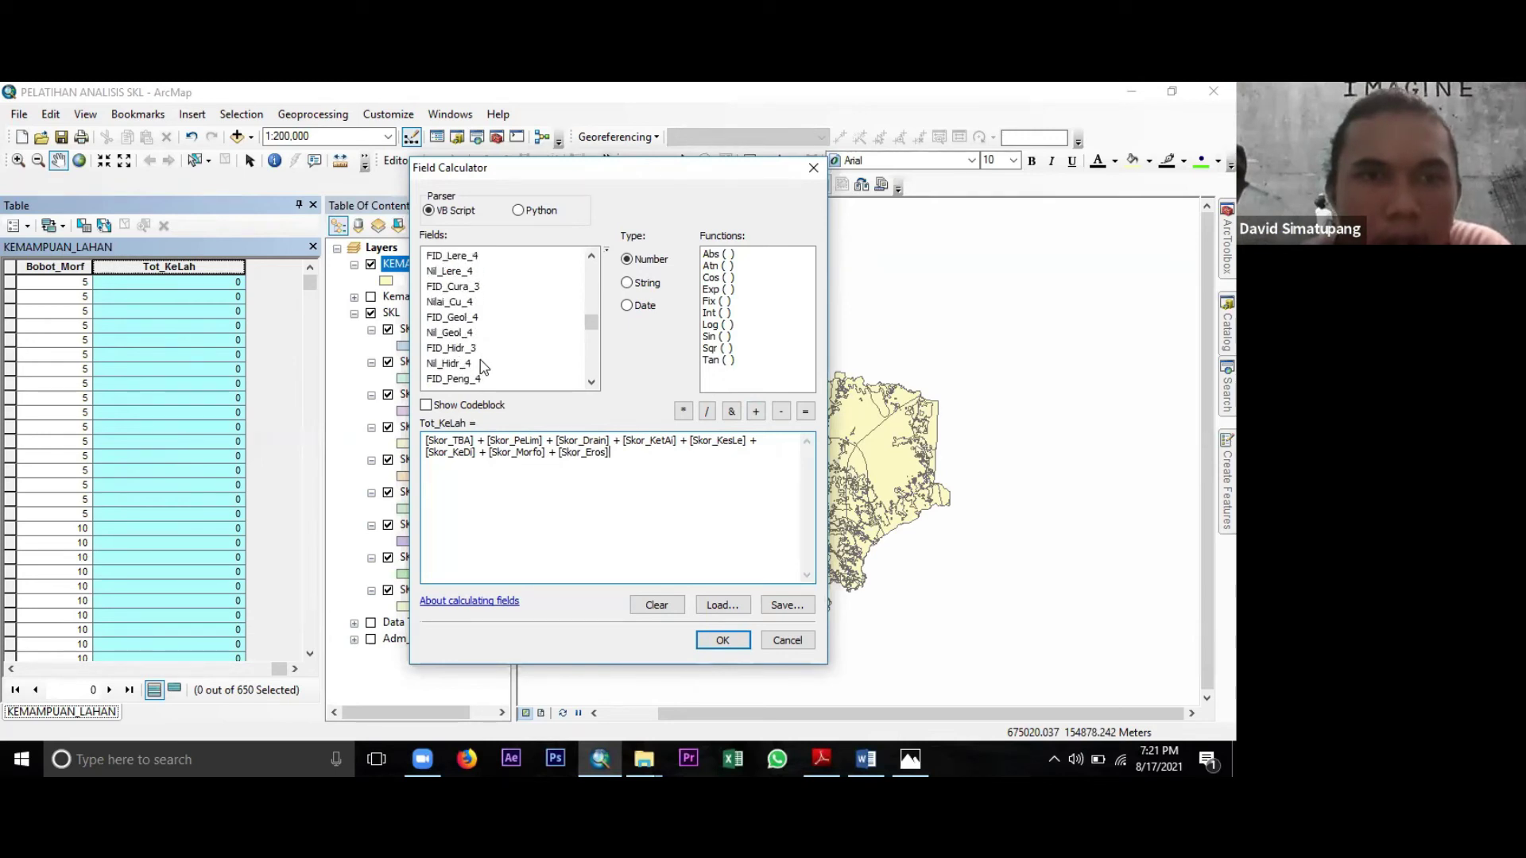
{"action": "scroll", "coordinate": [482, 367], "scroll_direction": "down", "scroll_amount": 1}
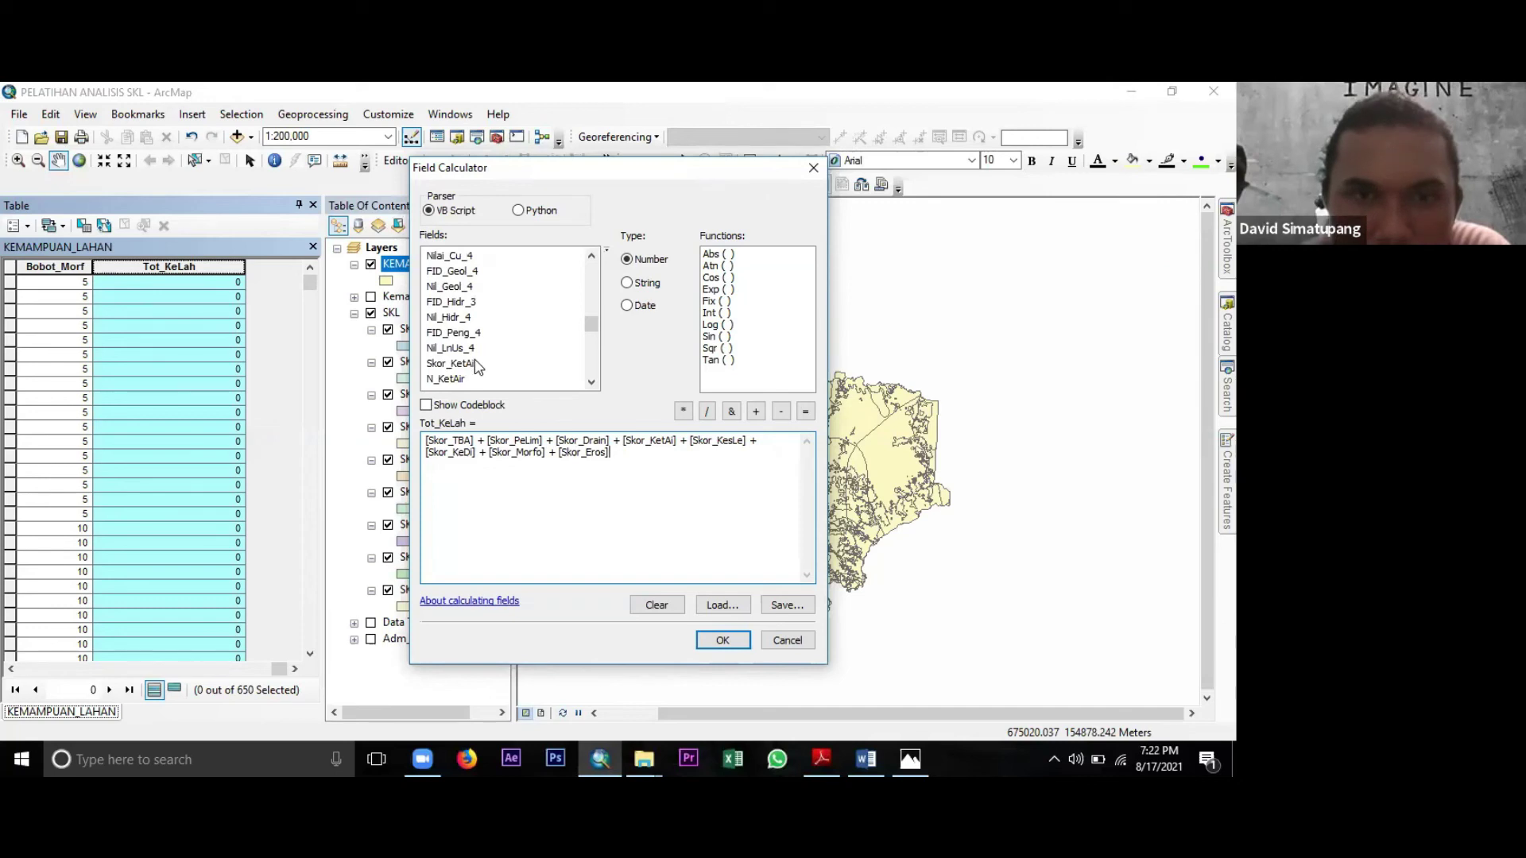
{"action": "scroll", "coordinate": [477, 367], "scroll_direction": "down", "scroll_amount": 2}
{"action": "scroll", "coordinate": [477, 367], "scroll_direction": "down", "scroll_amount": 3}
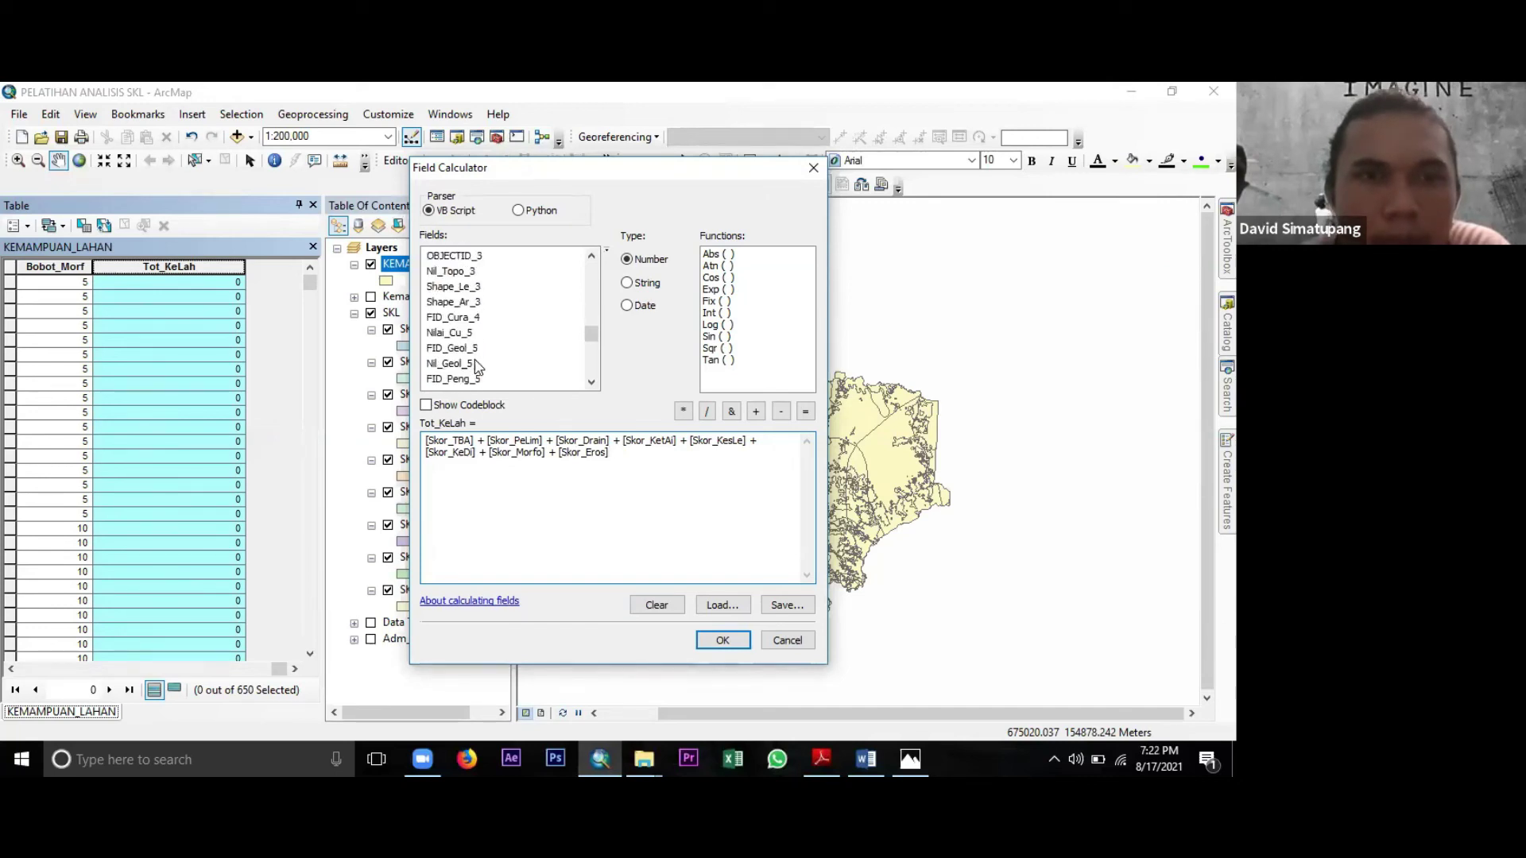
{"action": "scroll", "coordinate": [478, 367], "scroll_direction": "down", "scroll_amount": 1}
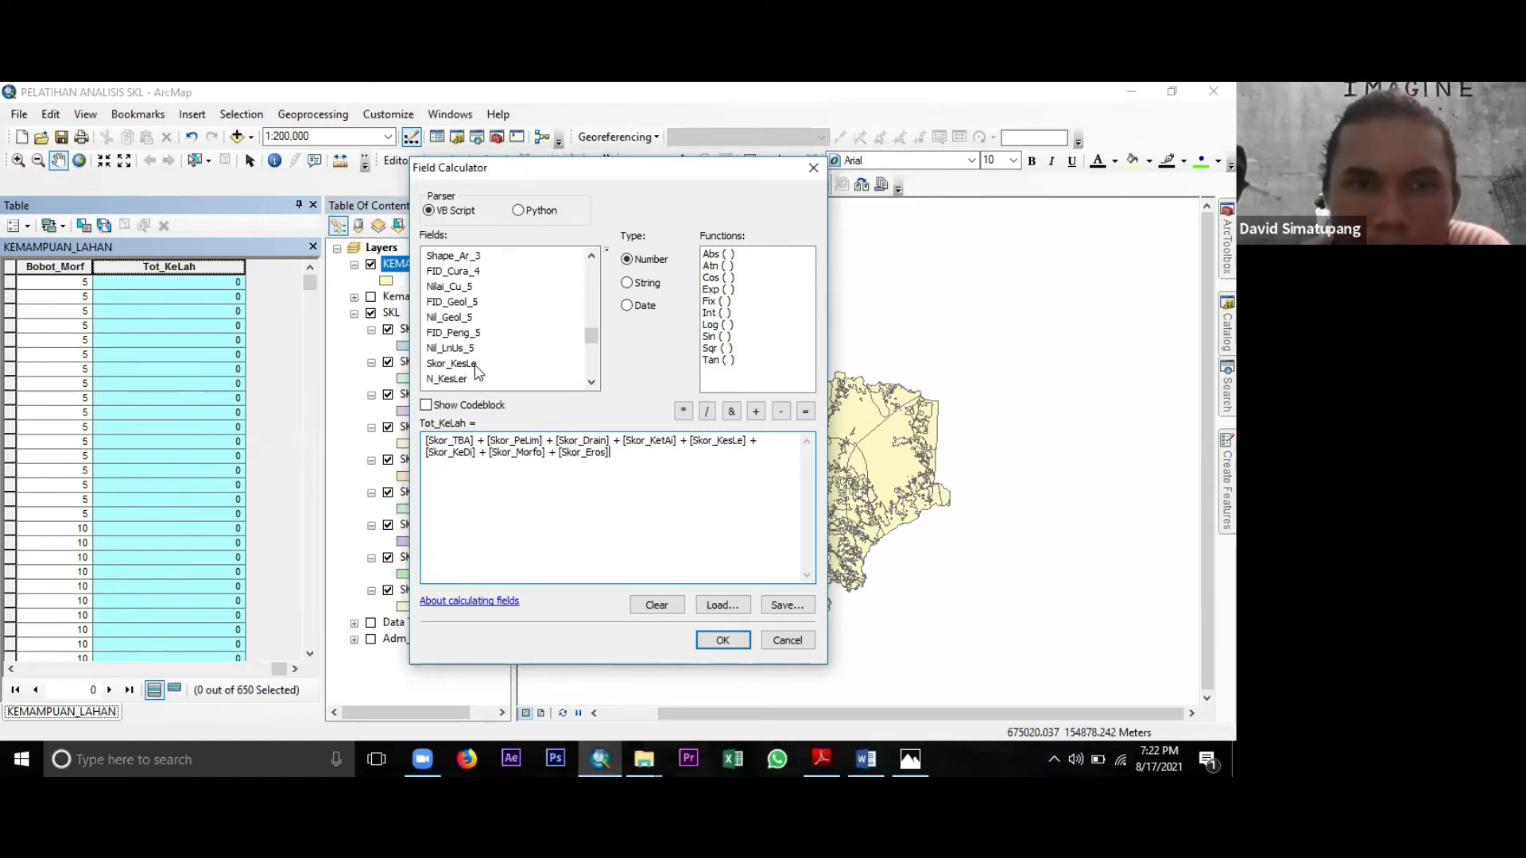
{"action": "scroll", "coordinate": [479, 368], "scroll_direction": "down", "scroll_amount": 1}
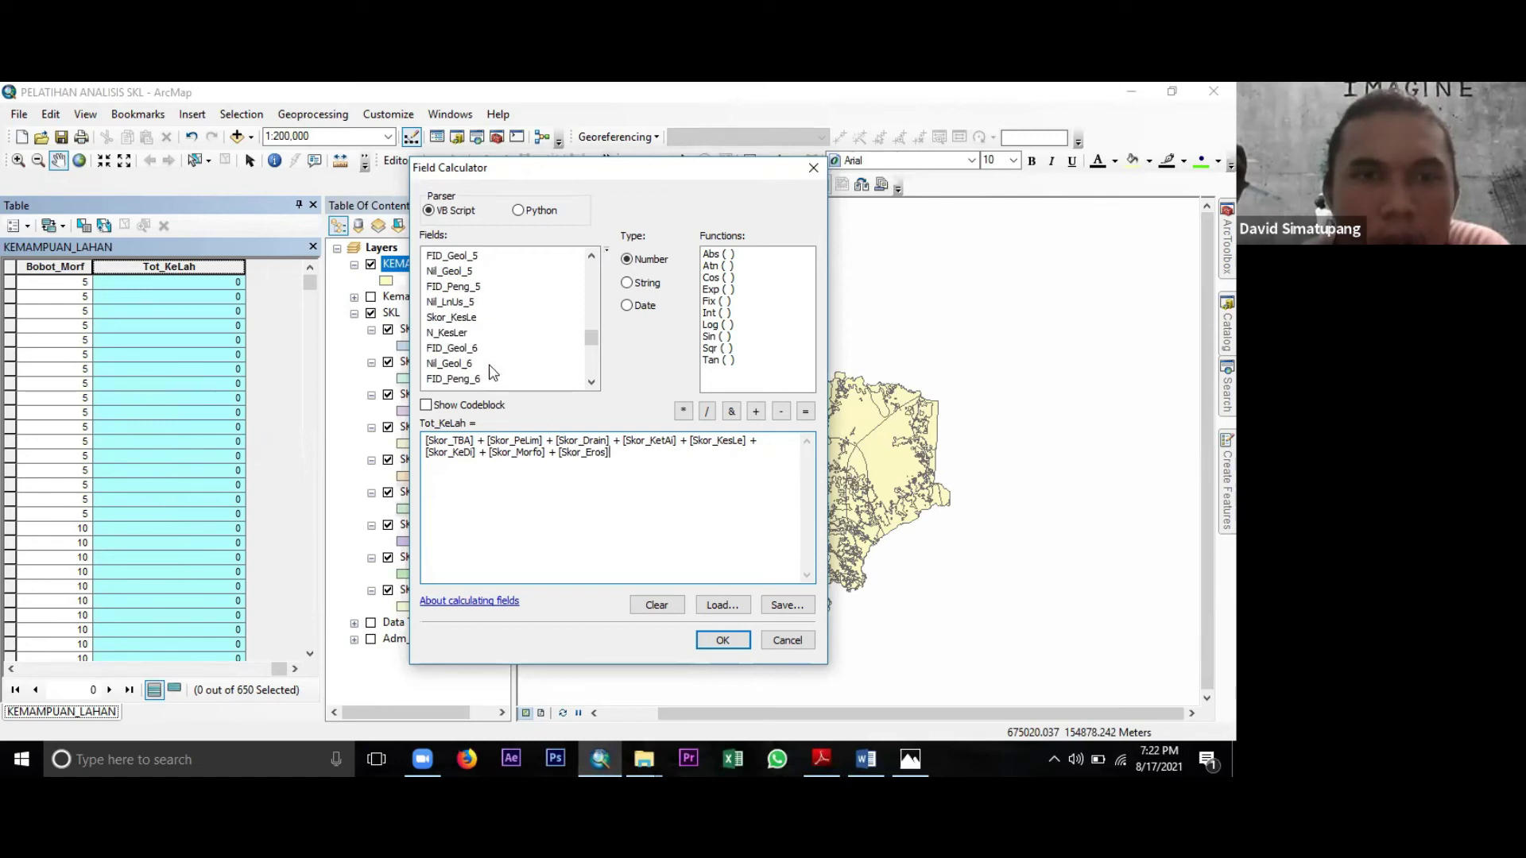
{"action": "scroll", "coordinate": [491, 372], "scroll_direction": "down", "scroll_amount": 1}
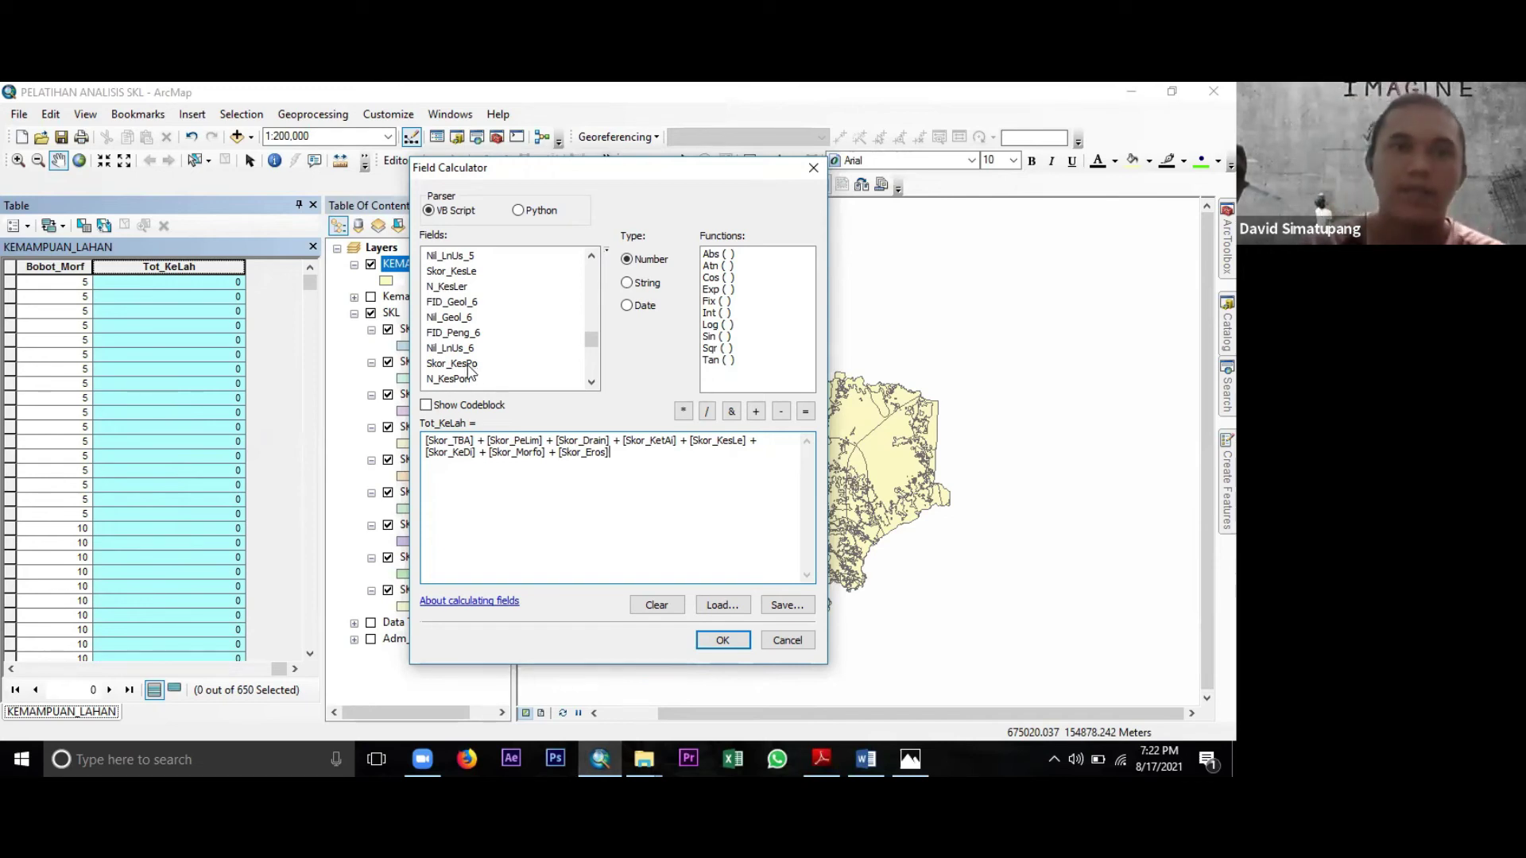
{"action": "double_click", "coordinate": [468, 365]}
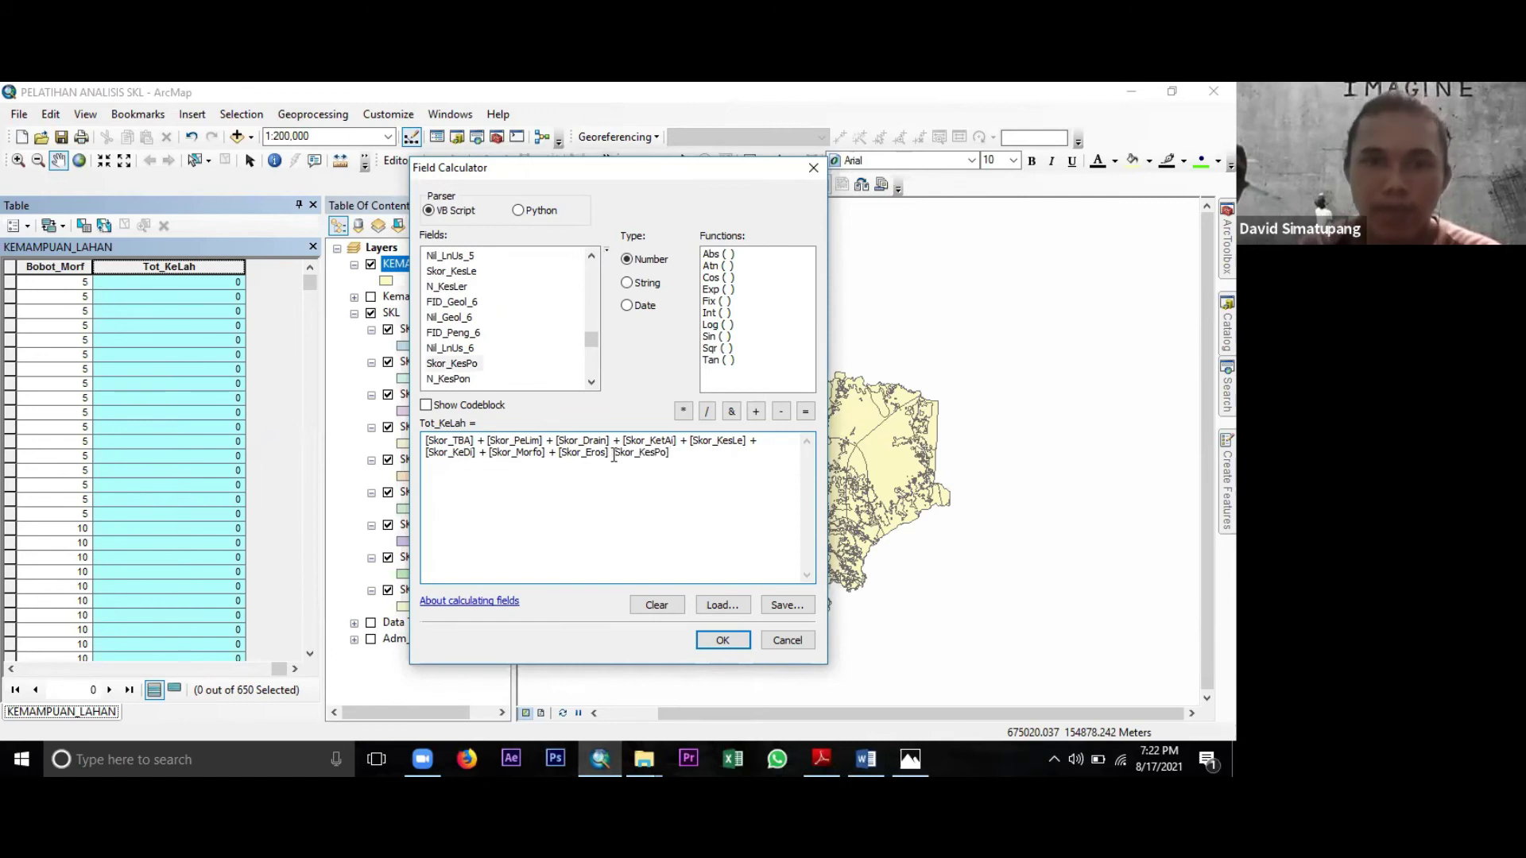
{"action": "left_click_drag", "start_coordinate": [615, 453], "coordinate": [611, 454]}
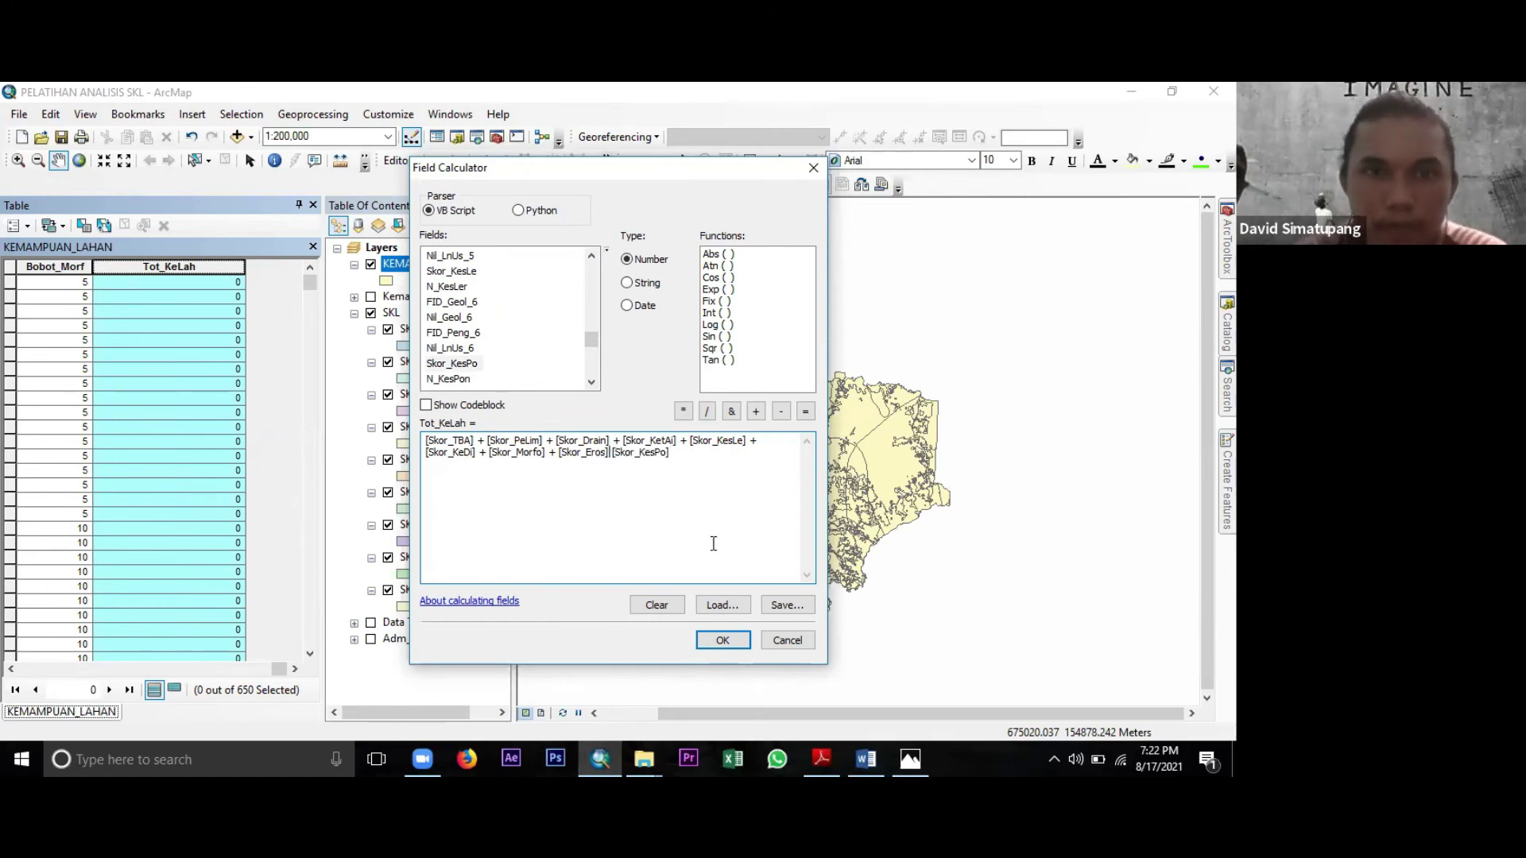
{"action": "left_click", "coordinate": [756, 412]}
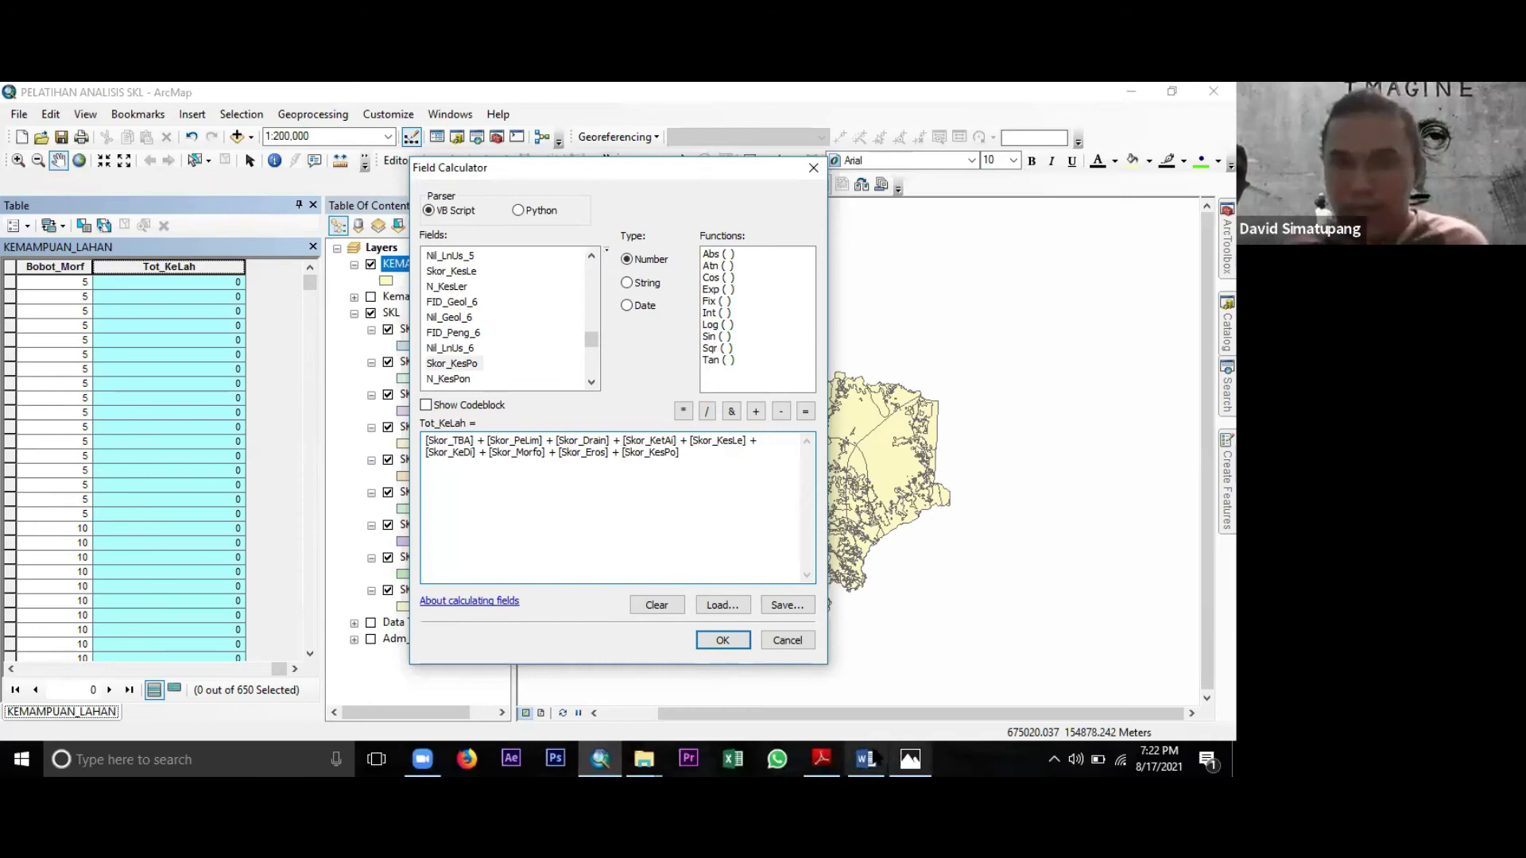
Look up the SKL Morfologi weight in the NOM document in Word and multiply Skor_Morfo by 5 in the ArcMap expression.
{"action": "mouse_move", "coordinate": [874, 759]}
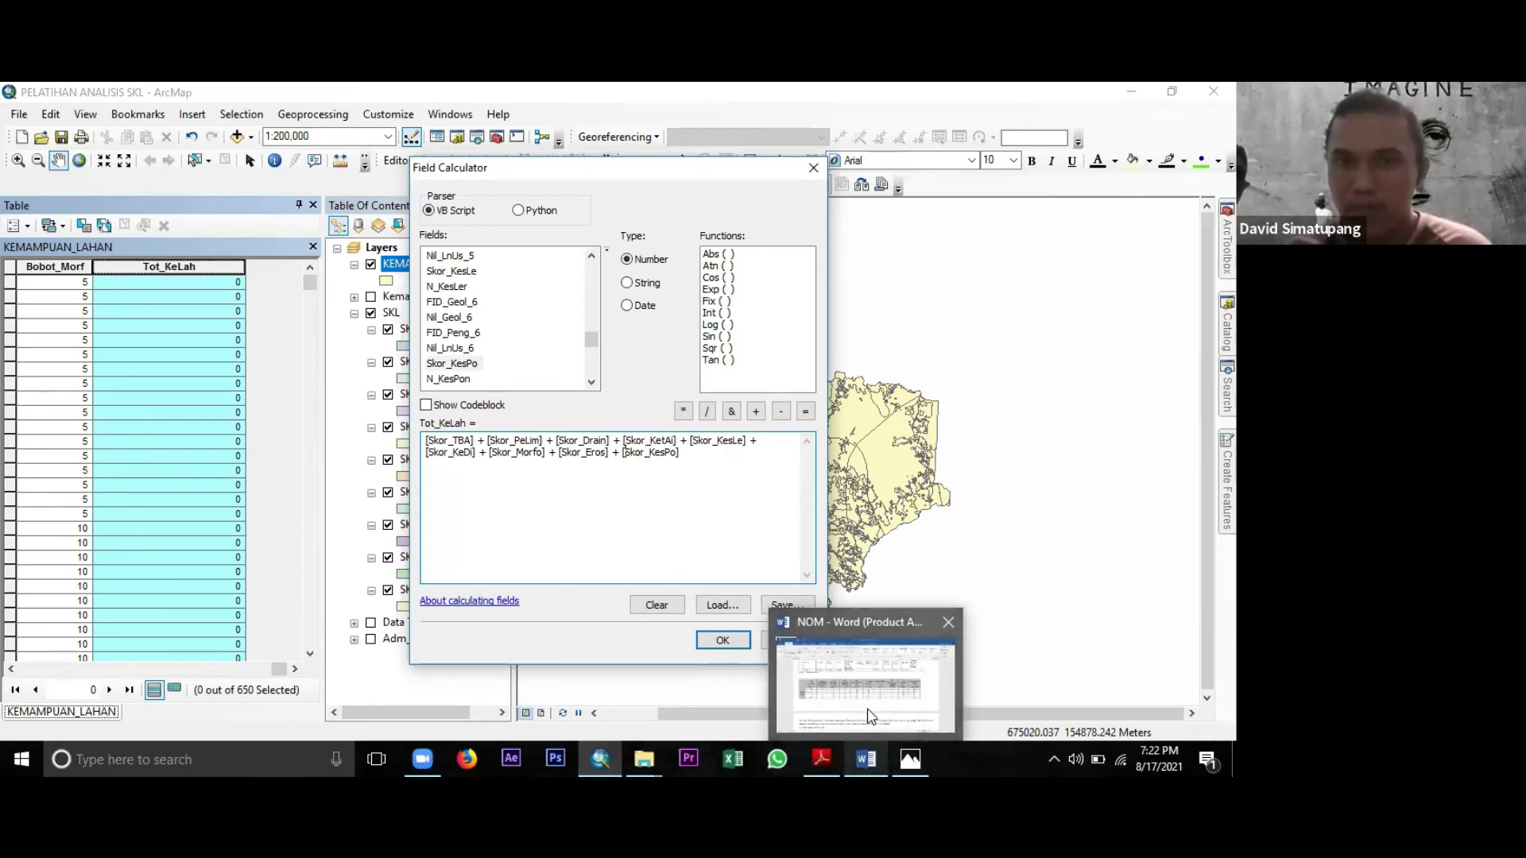
{"action": "left_click", "coordinate": [864, 675]}
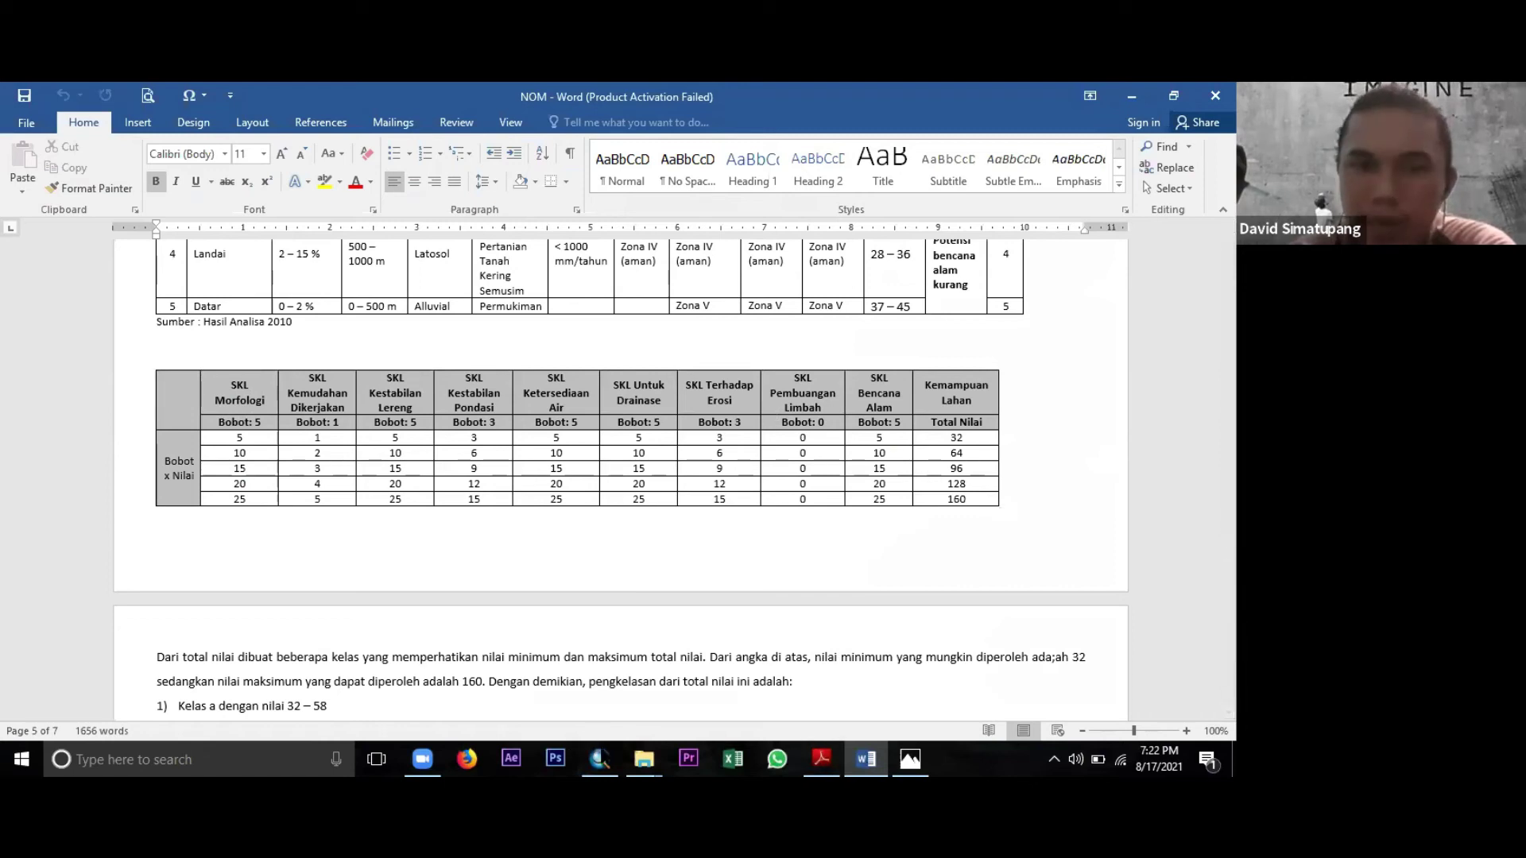
{"action": "key", "text": "alt+Tab"}
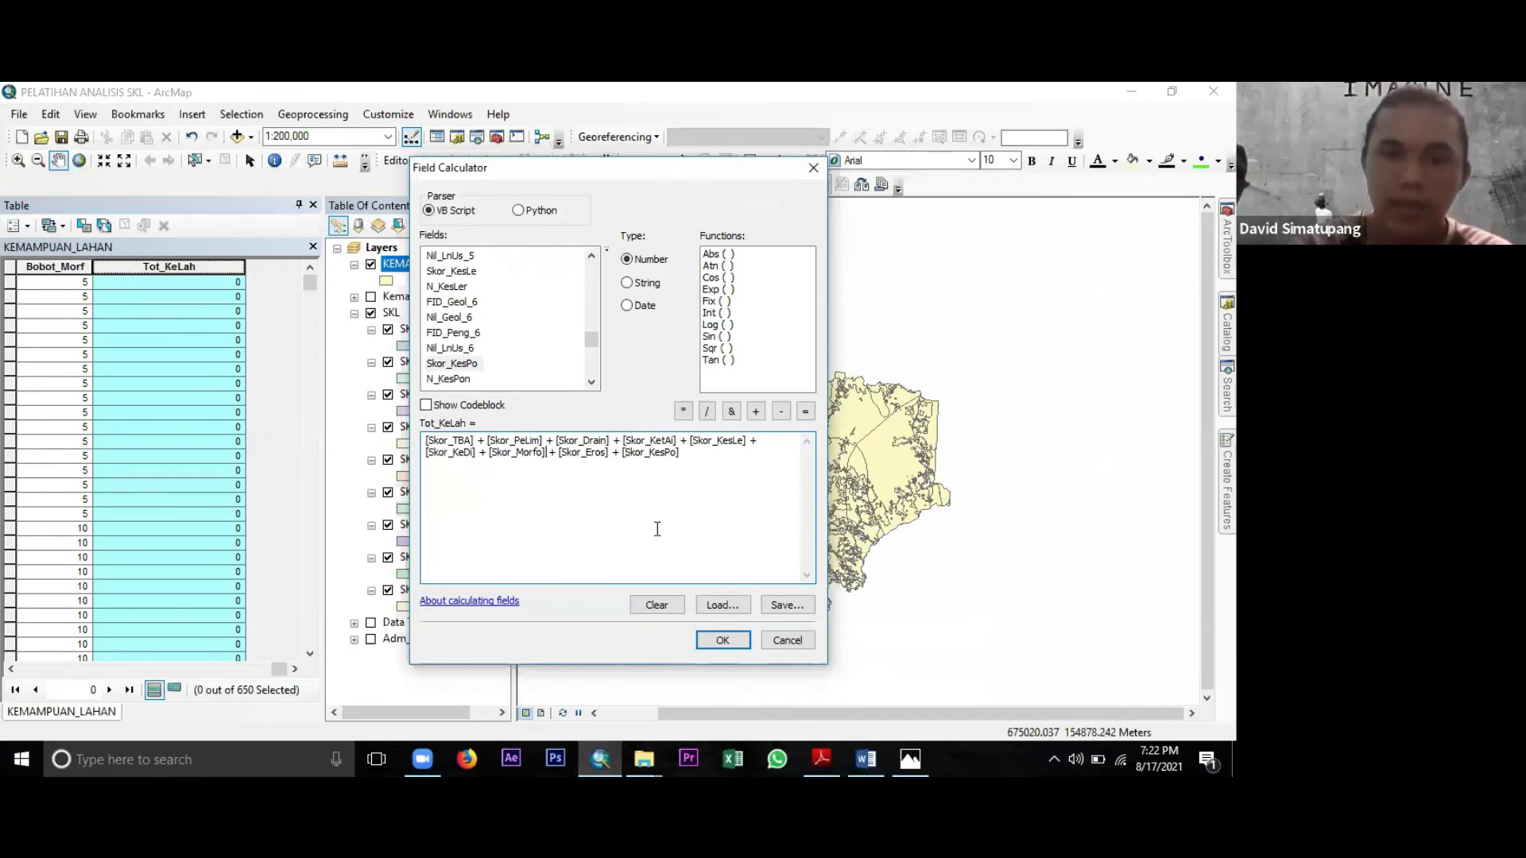
{"action": "left_click", "coordinate": [681, 412]}
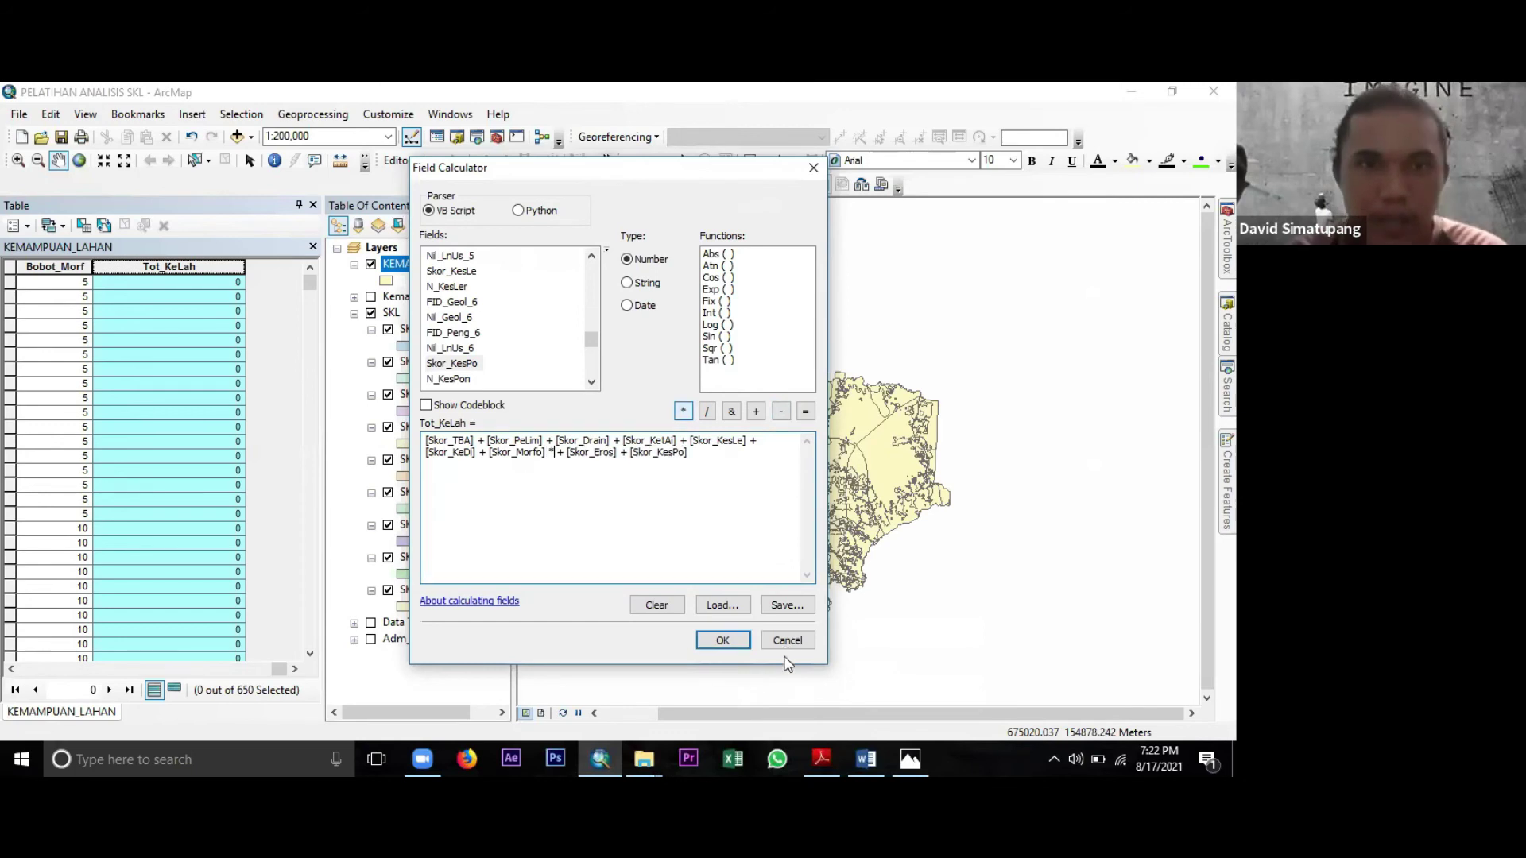
{"action": "type", "text": "5"}
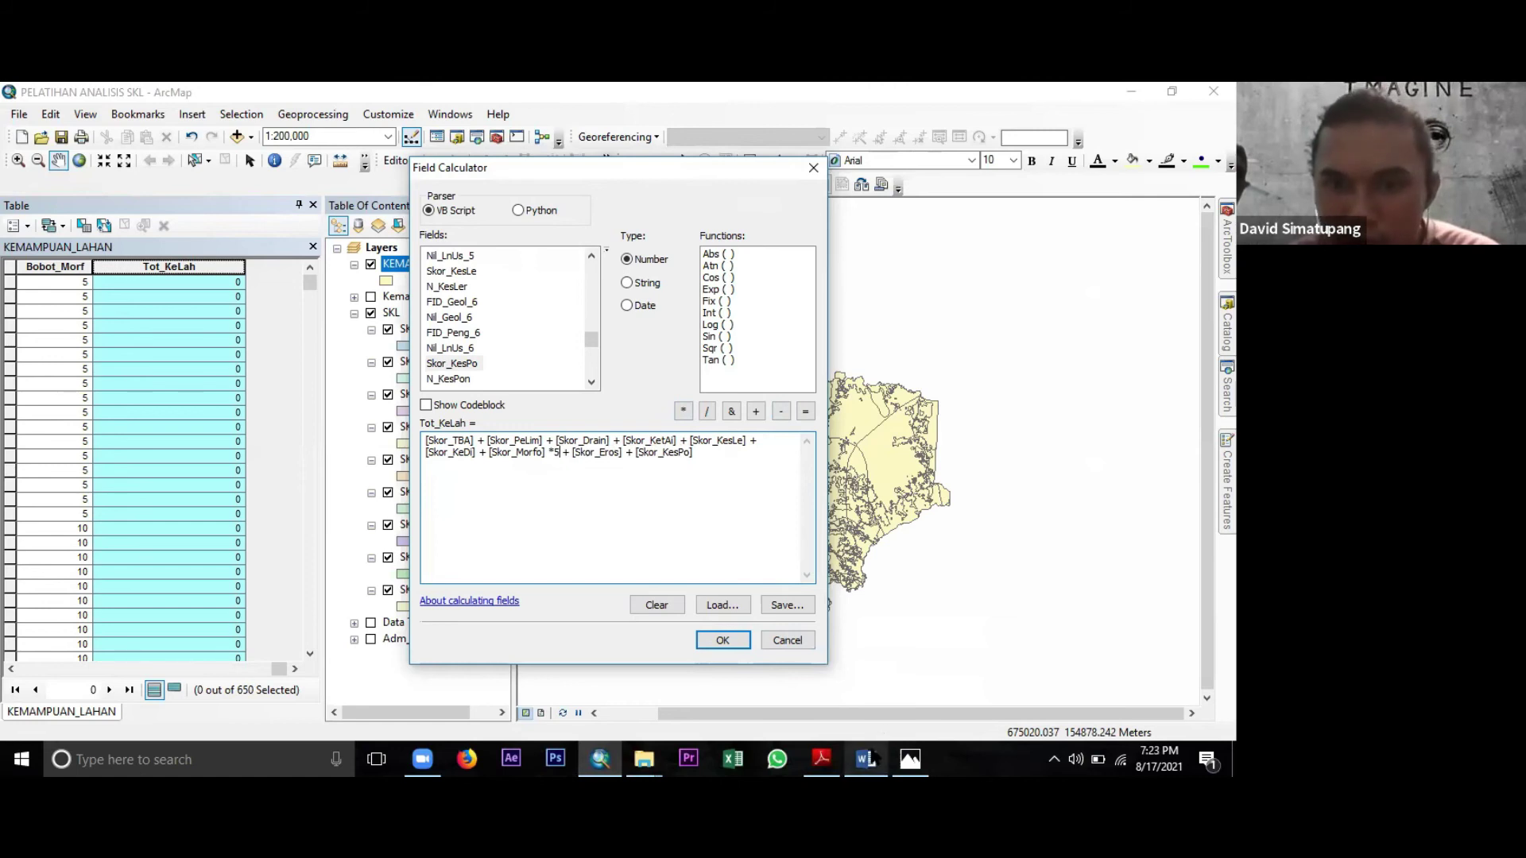
Check the SKL Kemudahan Dikerjakan weight in the Word table and multiply Skor_KeDi by 1 in the Tot_KeLah expression.
{"action": "key", "text": "alt+Tab"}
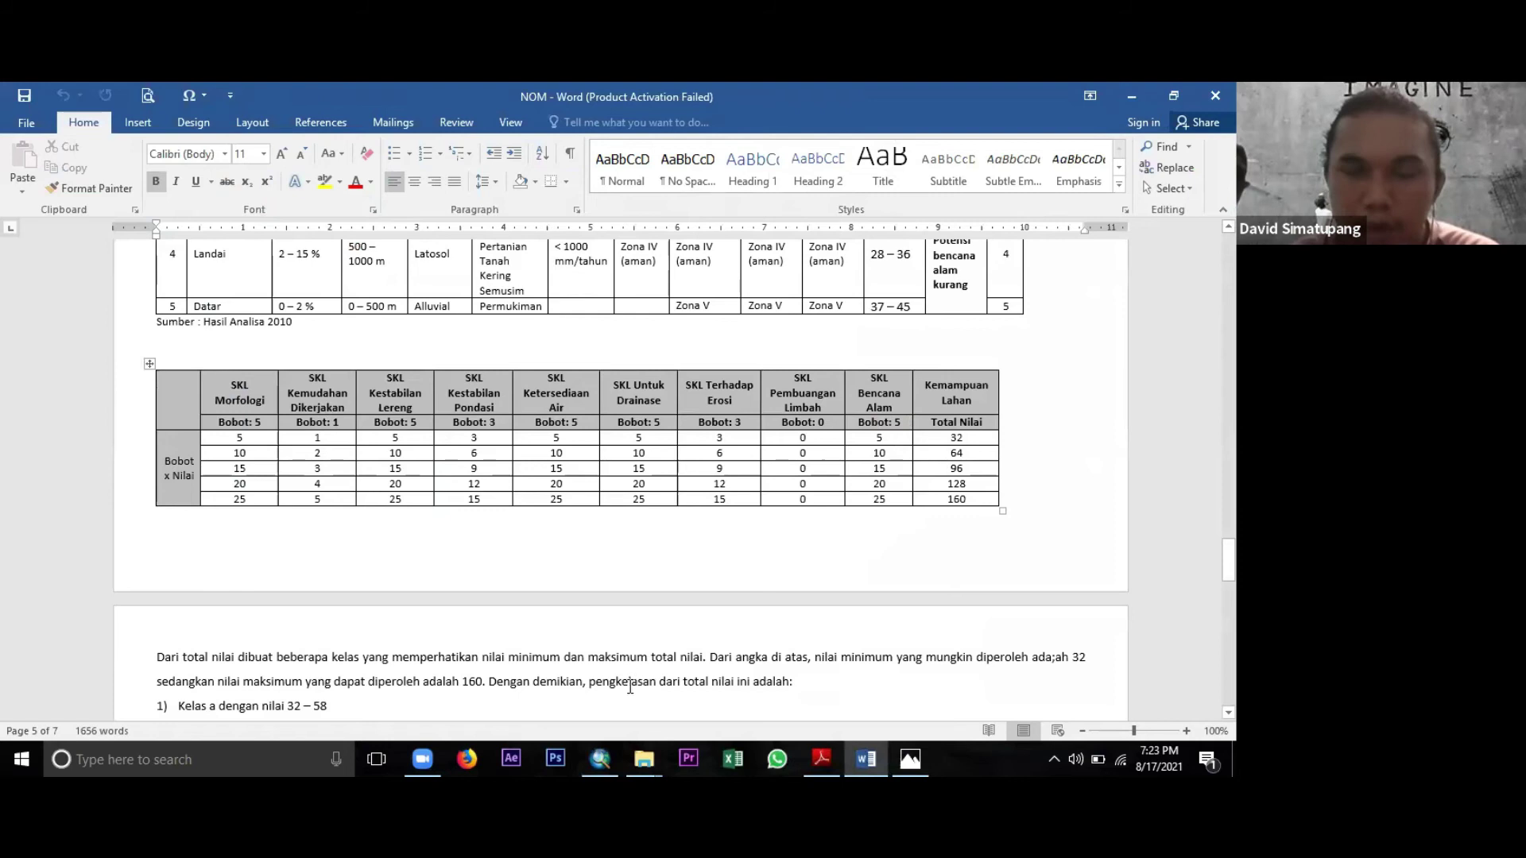
{"action": "left_click", "coordinate": [600, 760]}
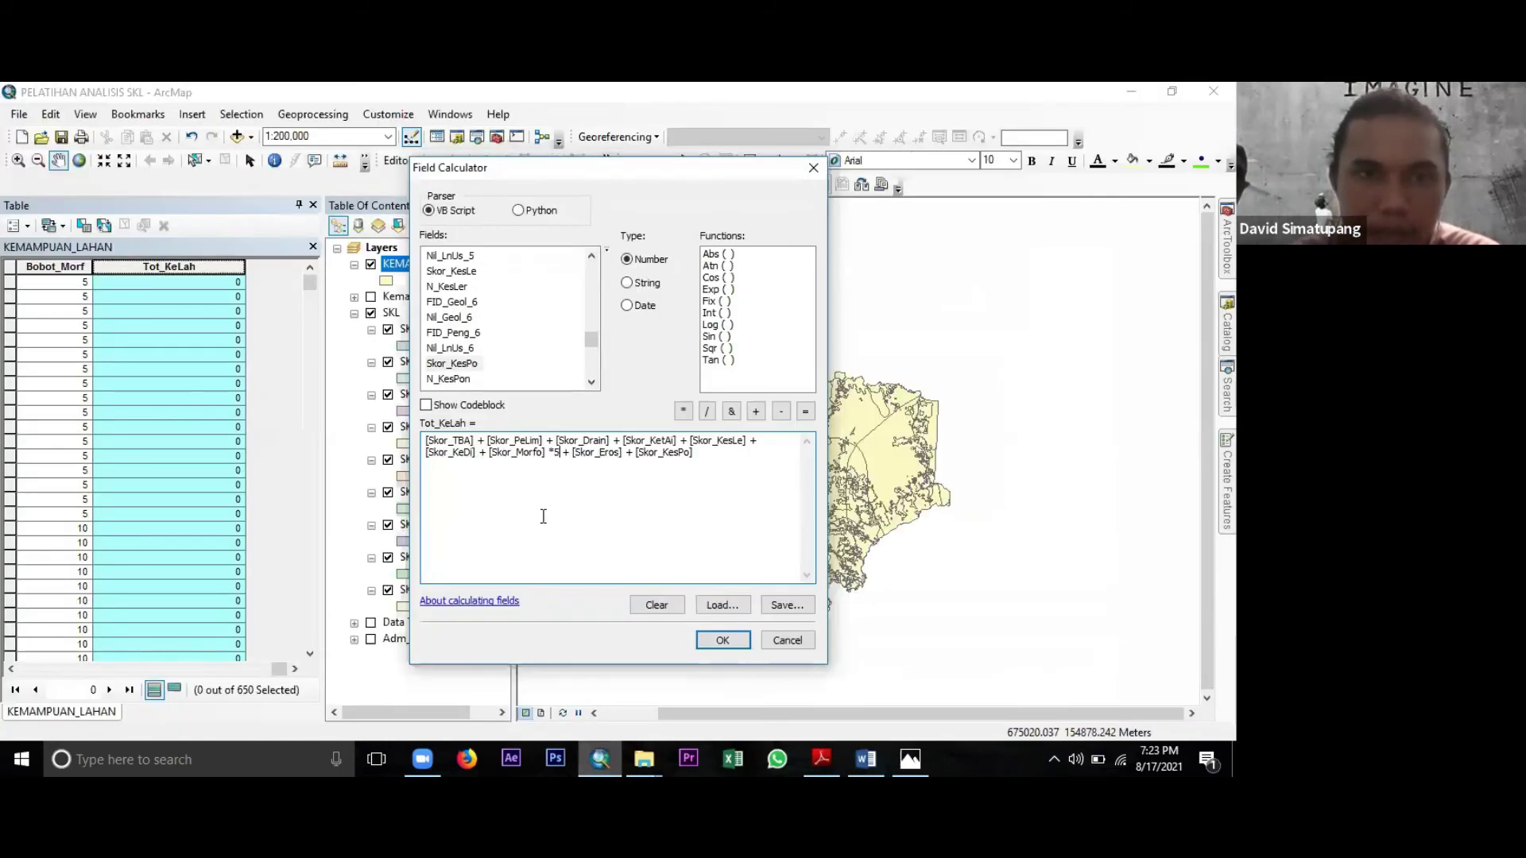
{"action": "left_click", "coordinate": [479, 451]}
{"action": "type", "text": "*"}
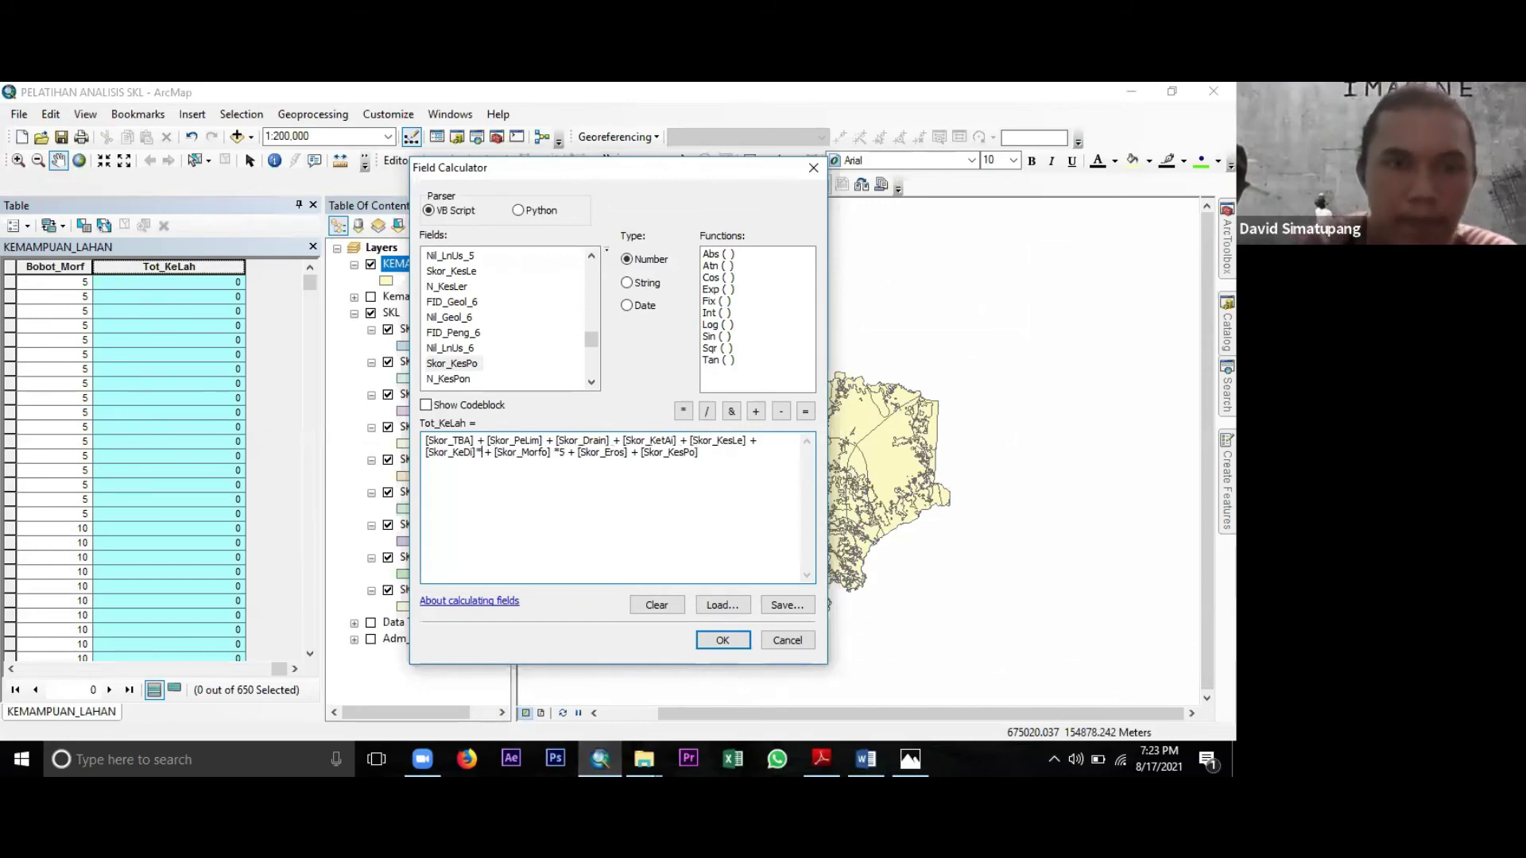
{"action": "type", "text": "1"}
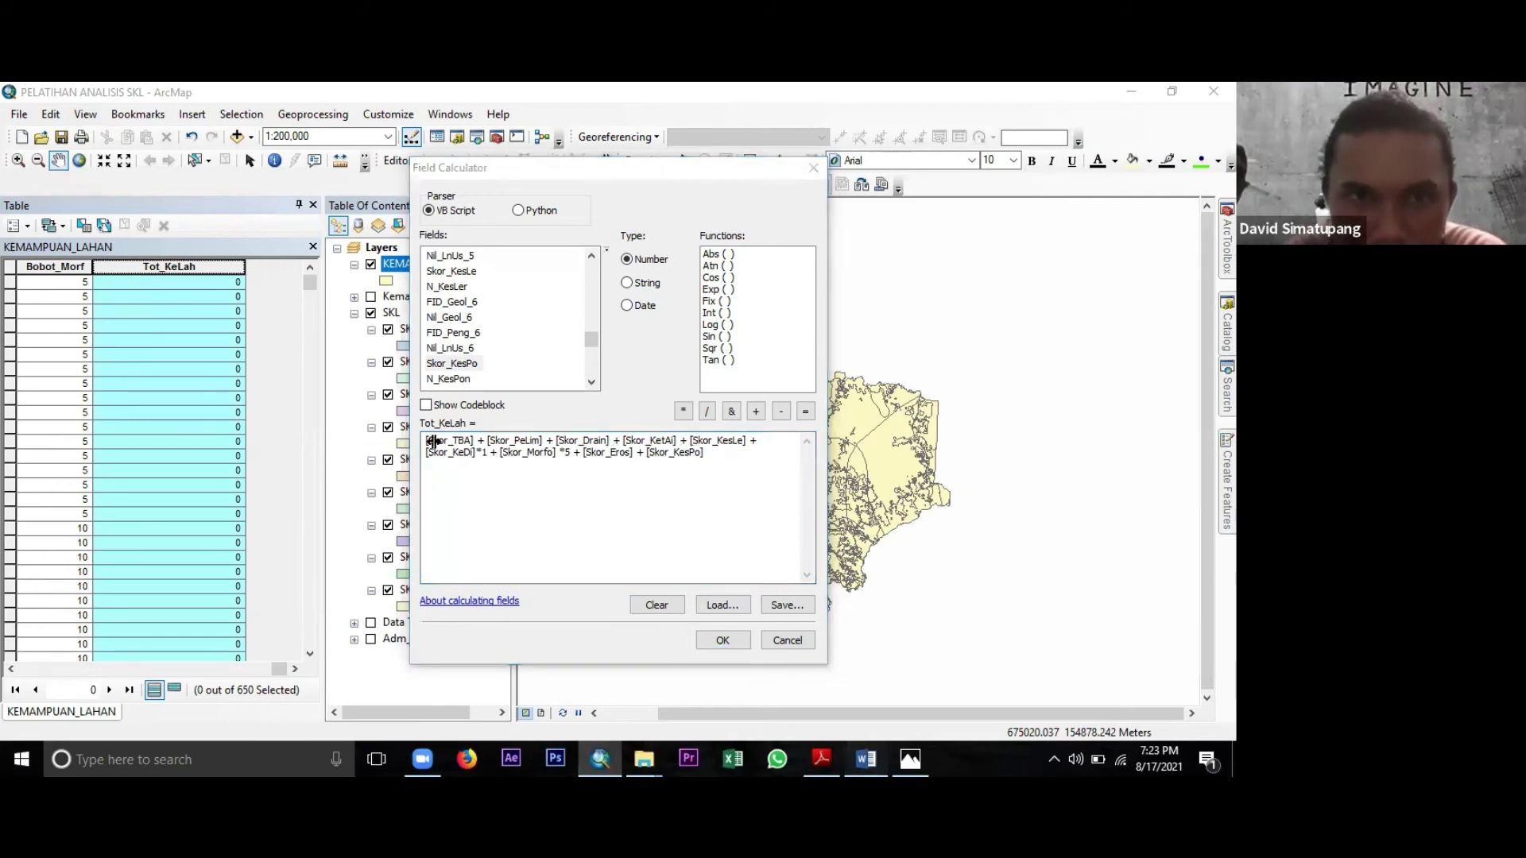
Check the SKL Kestabilan Lereng weight in the Word table and multiply Skor_KesLe by 5 in the Tot_KeLah expression.
{"action": "left_click", "coordinate": [865, 759]}
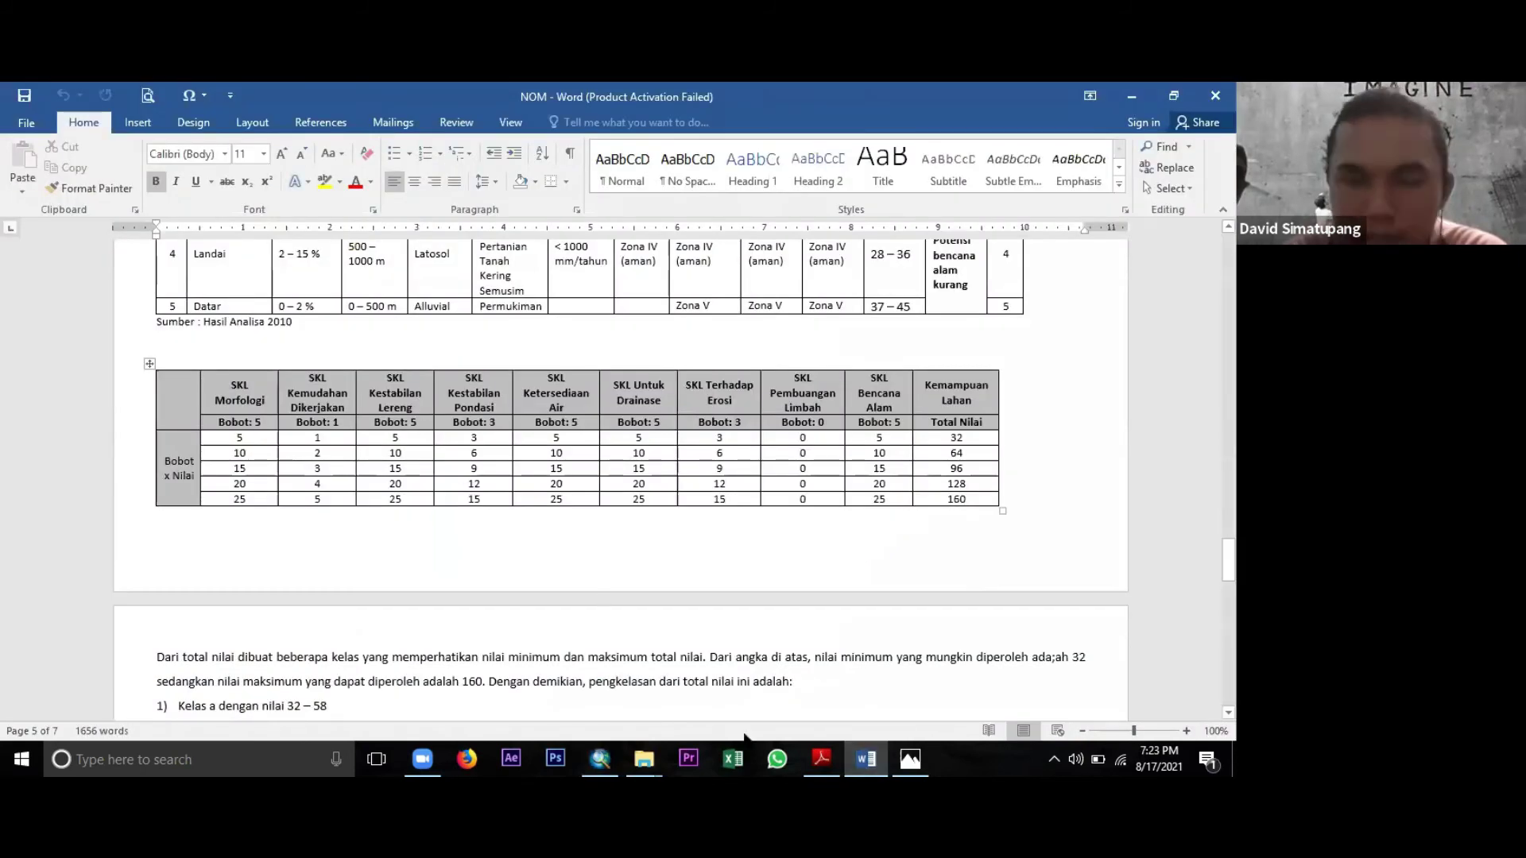
{"action": "left_click_drag", "start_coordinate": [311, 408], "coordinate": [570, 415]}
{"action": "left_click", "coordinate": [660, 458]}
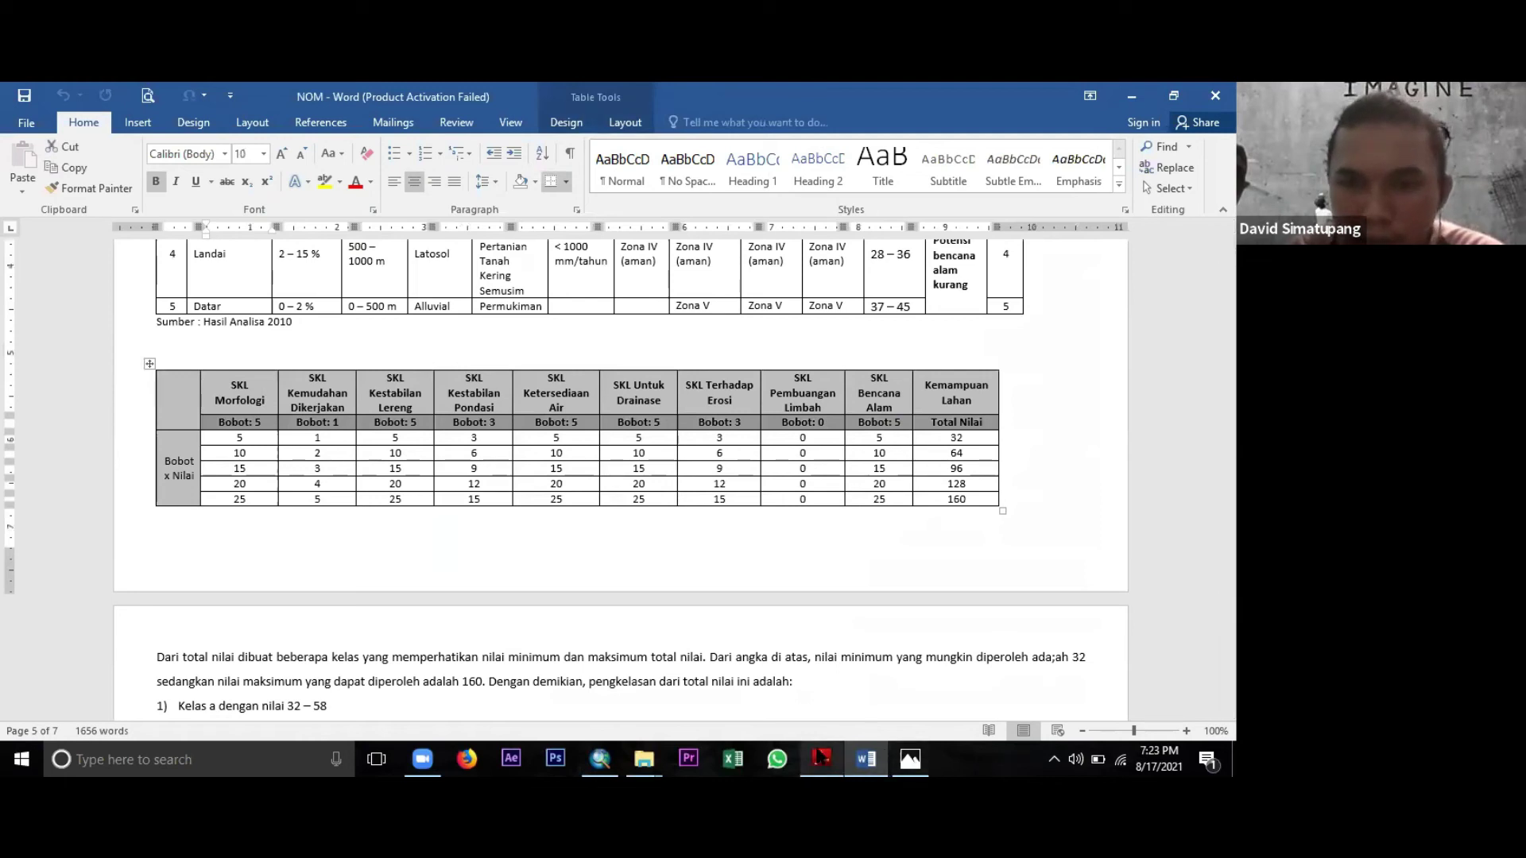
{"action": "mouse_move", "coordinate": [813, 753]}
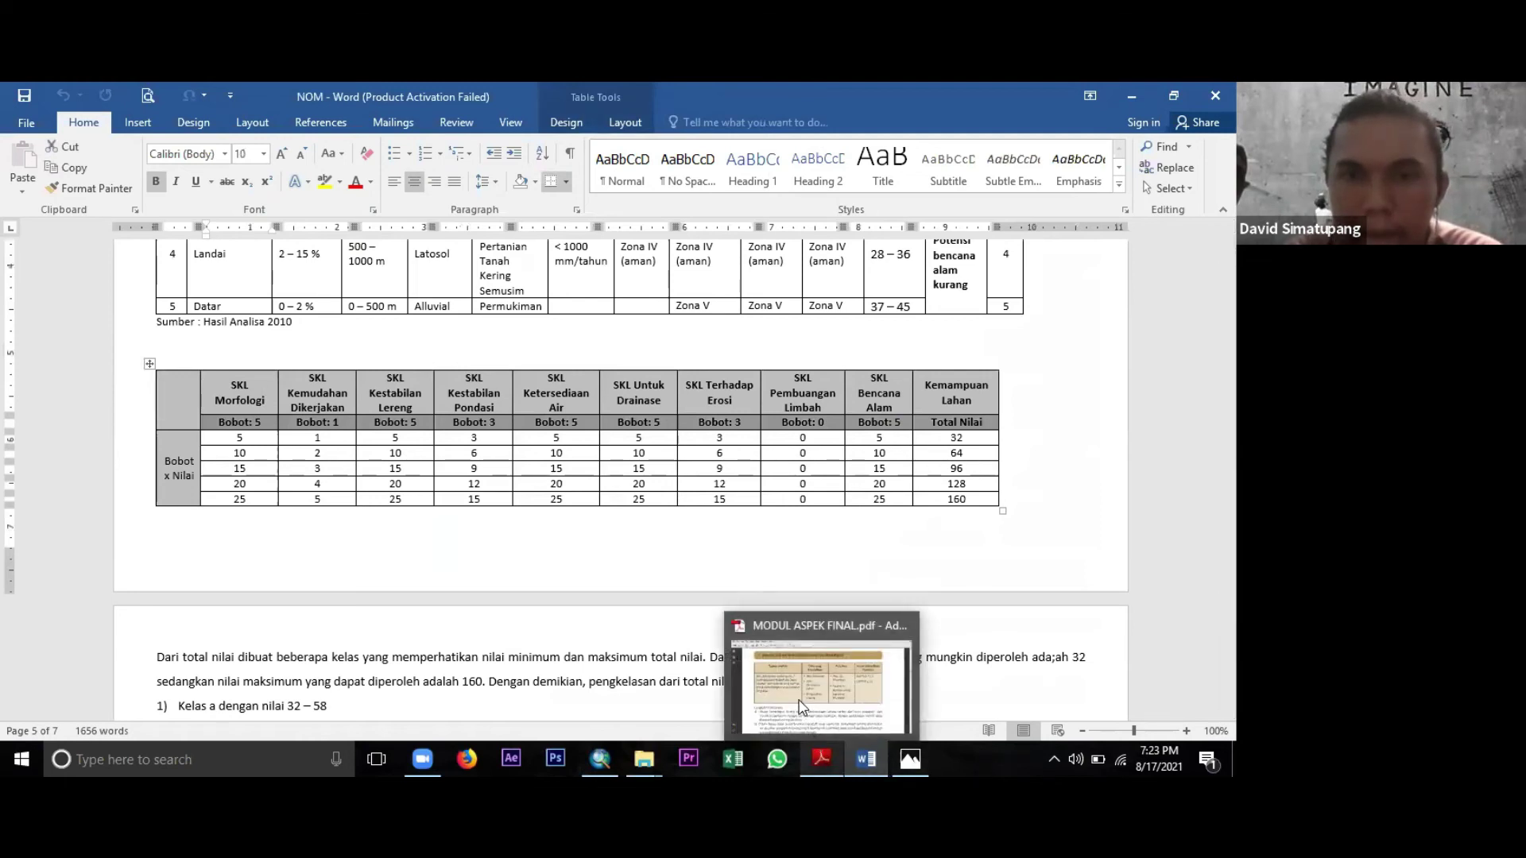
{"action": "mouse_move", "coordinate": [643, 759]}
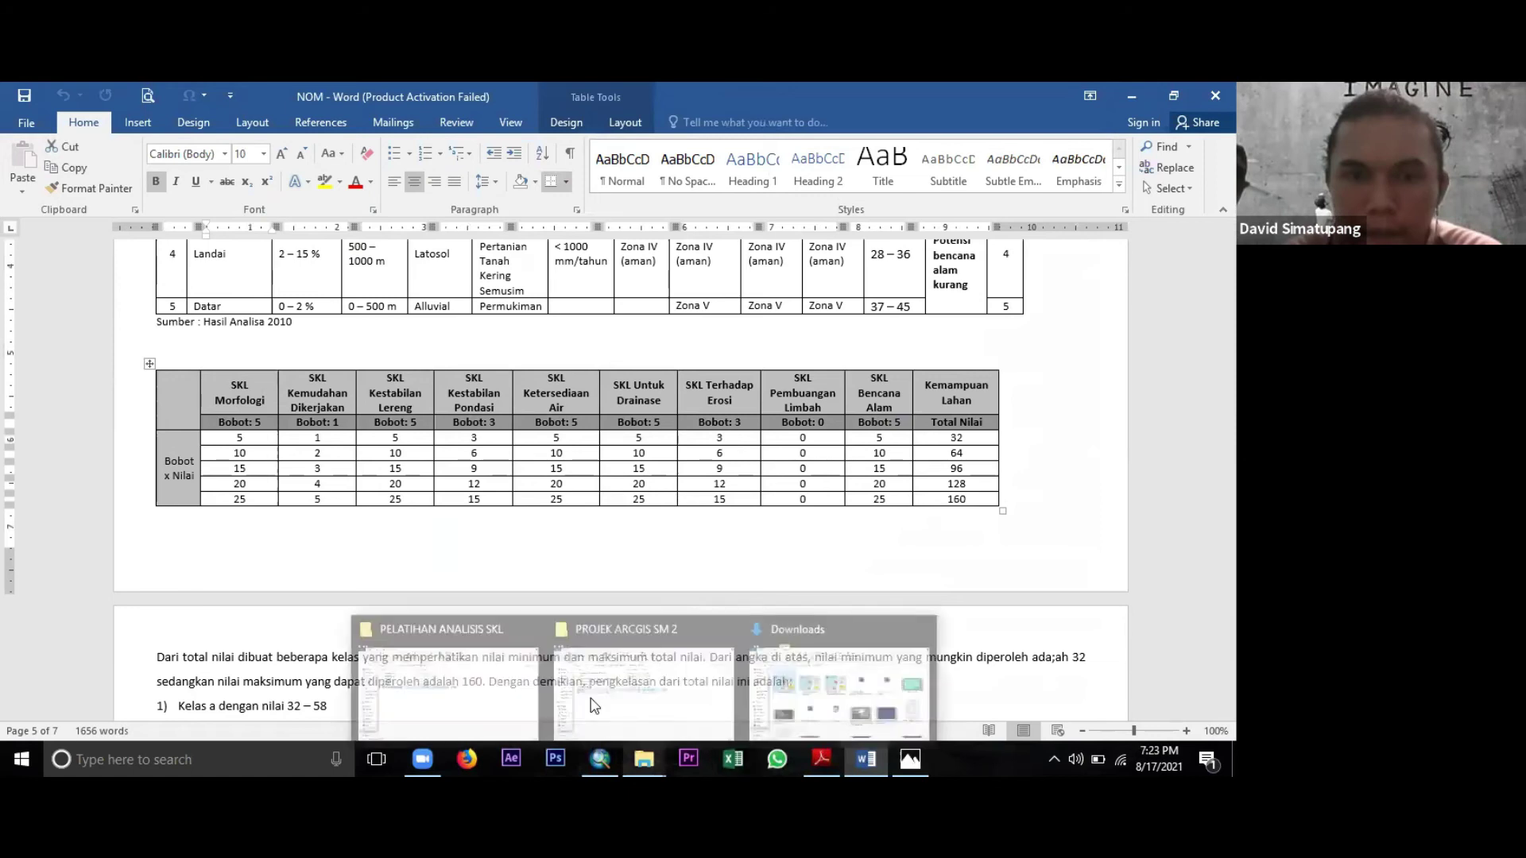
{"action": "left_click", "coordinate": [593, 641]}
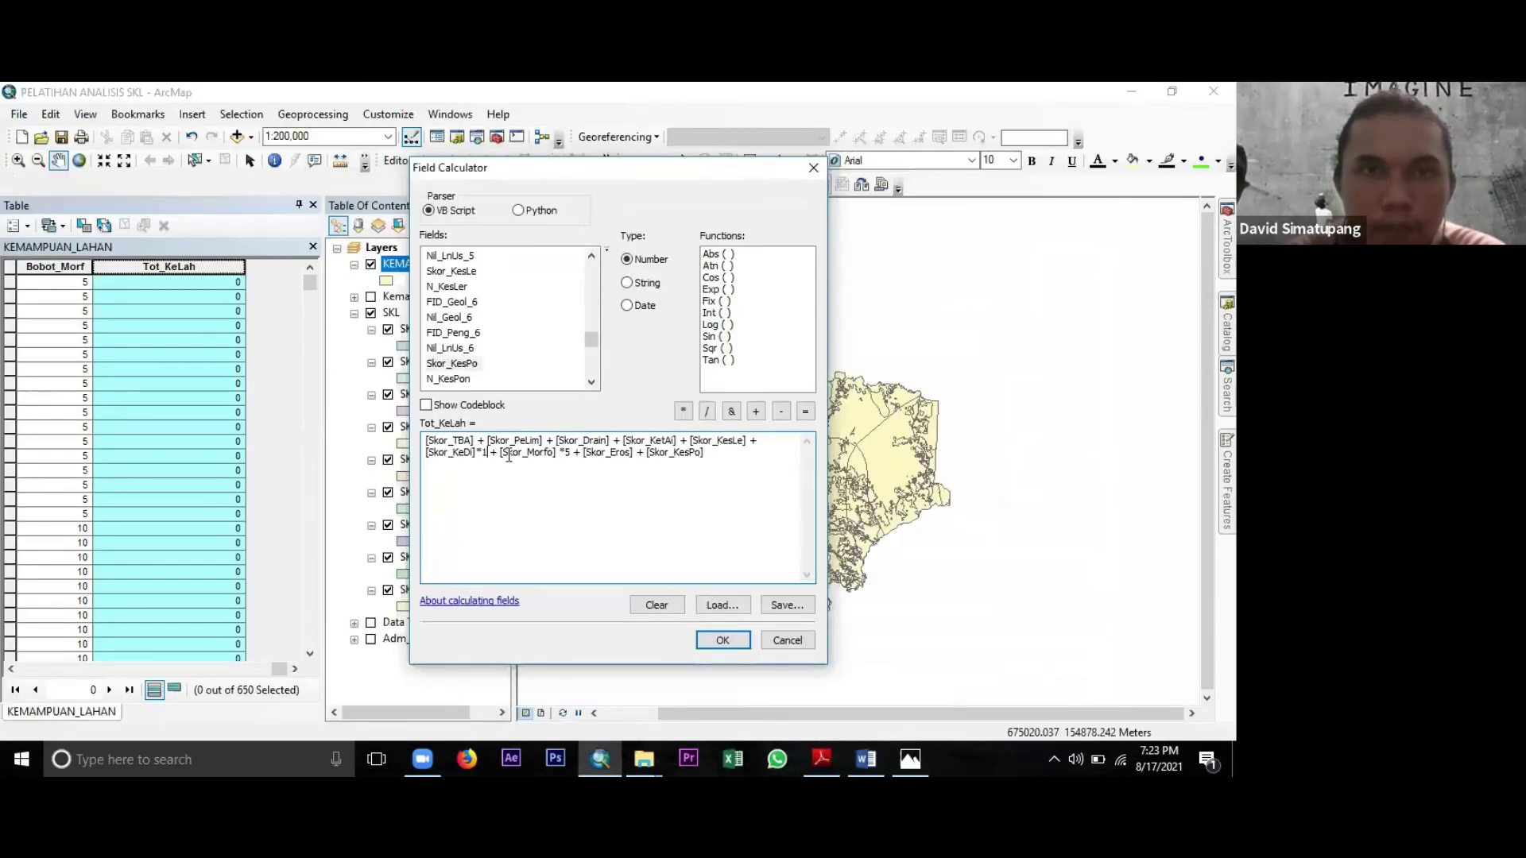
{"action": "left_click", "coordinate": [749, 442]}
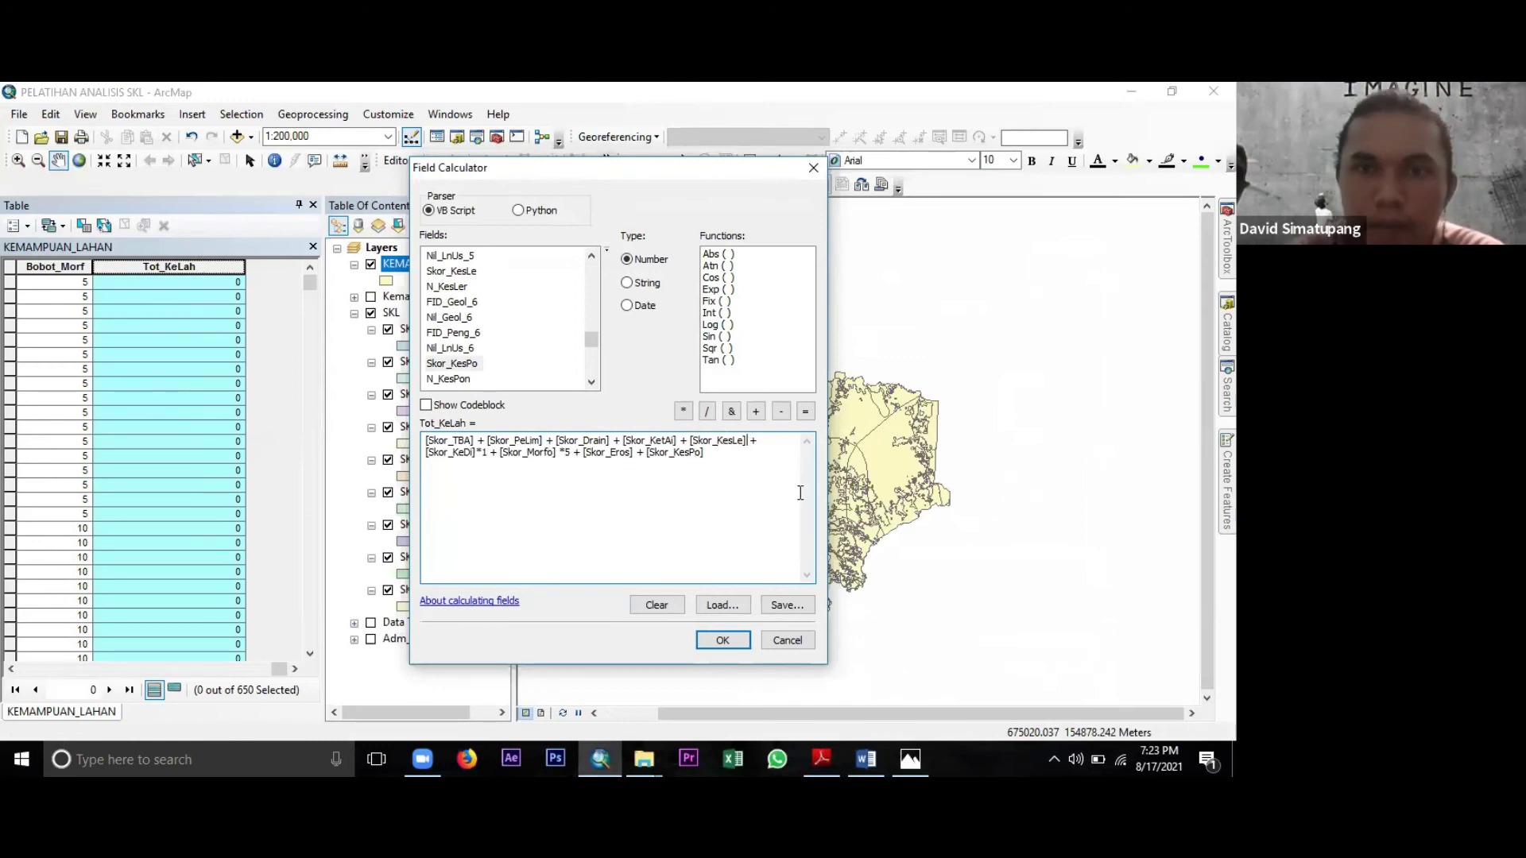
{"action": "type", "text": "*5"}
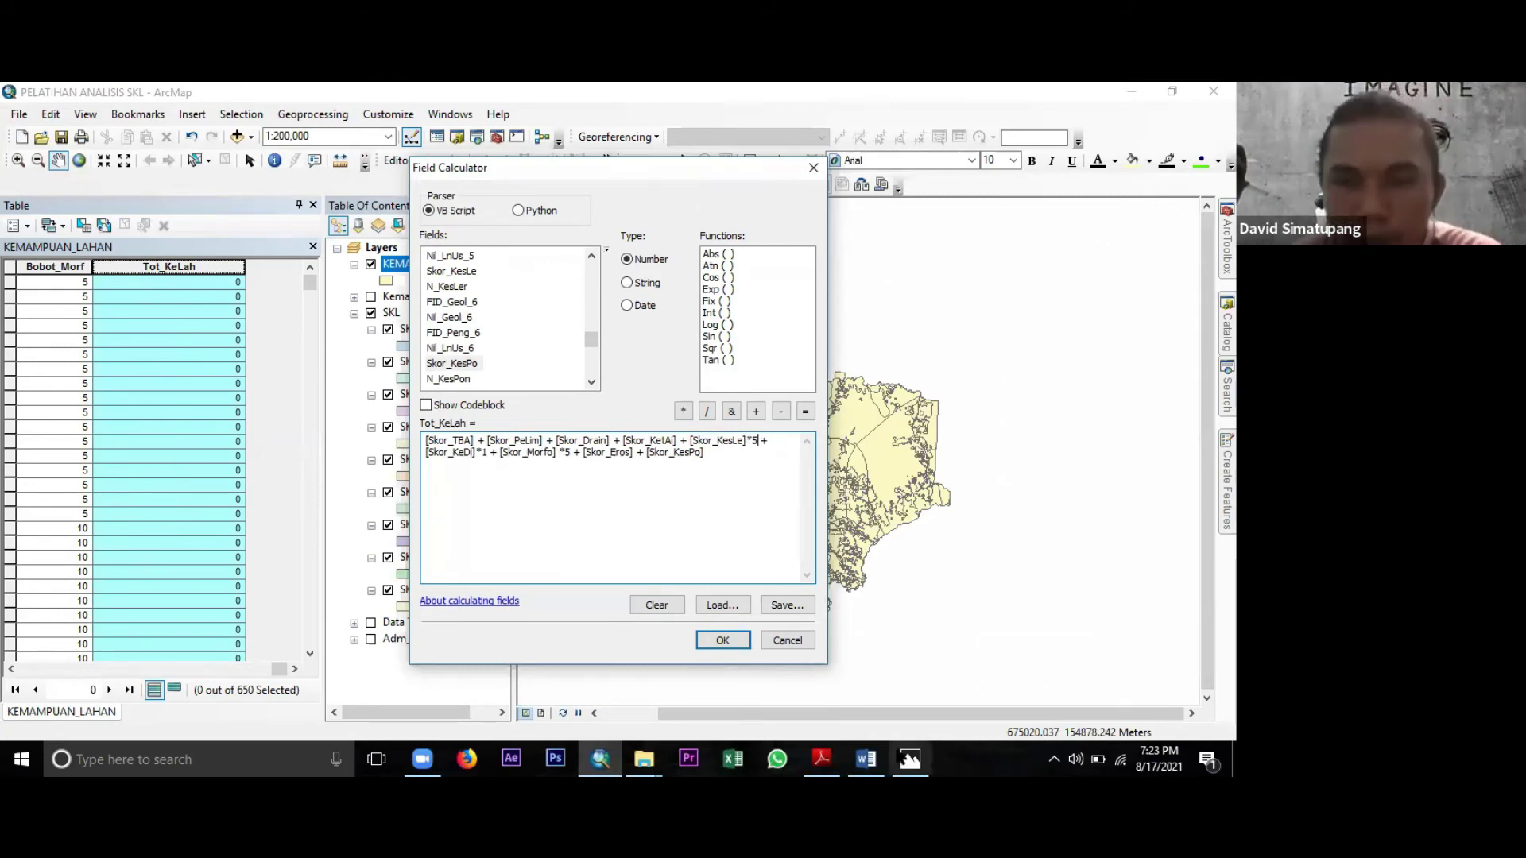
Check the SKL Kestabilan Pondasi weight in the Word table and multiply Skor_KesPo by 3 in the Tot_KeLah expression.
{"action": "left_click", "coordinate": [867, 759]}
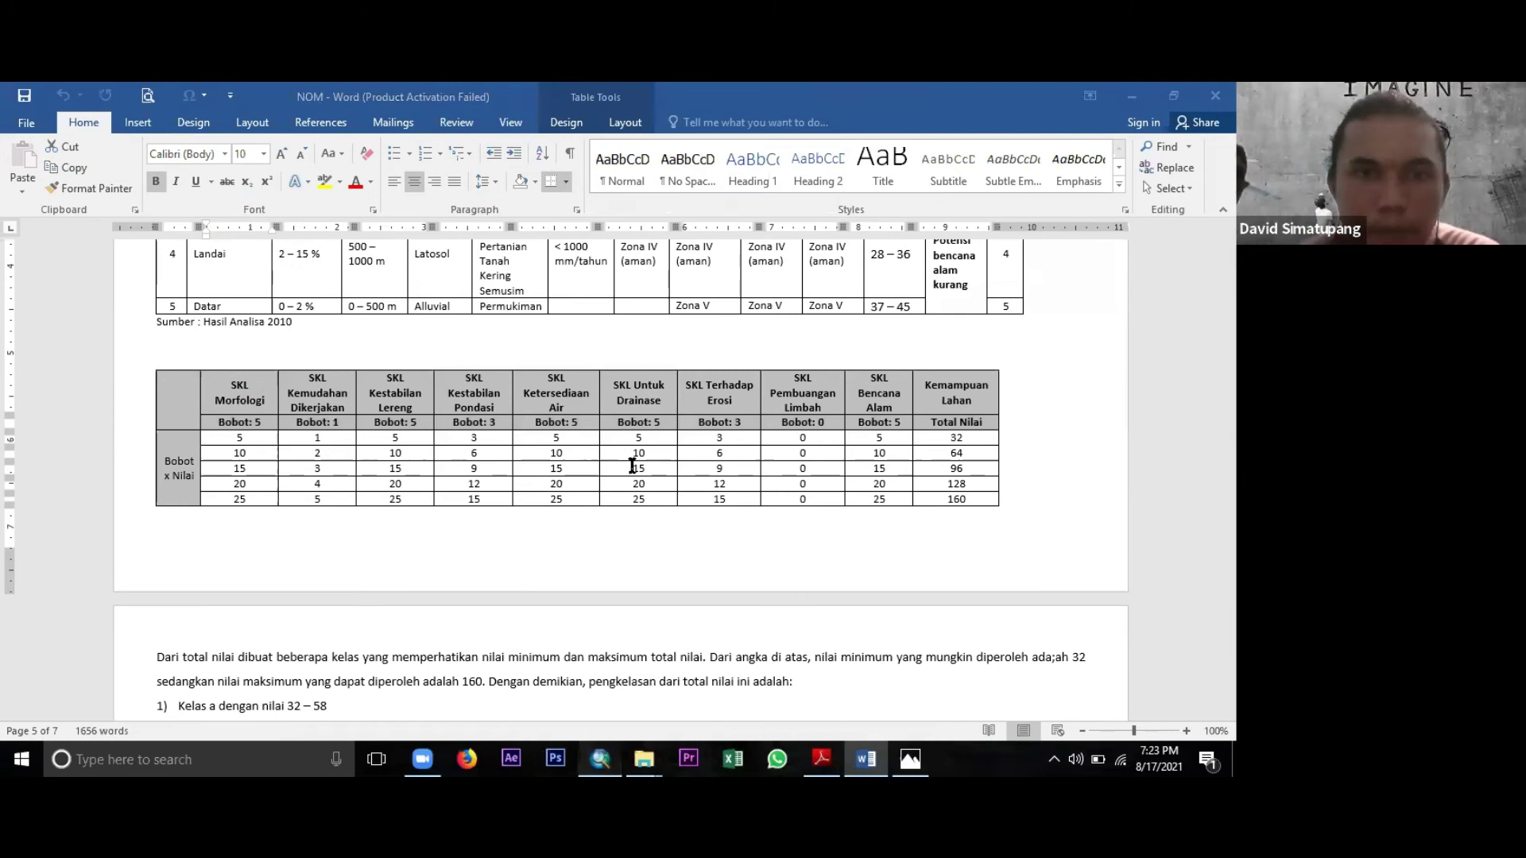
{"action": "key", "text": "alt+Tab"}
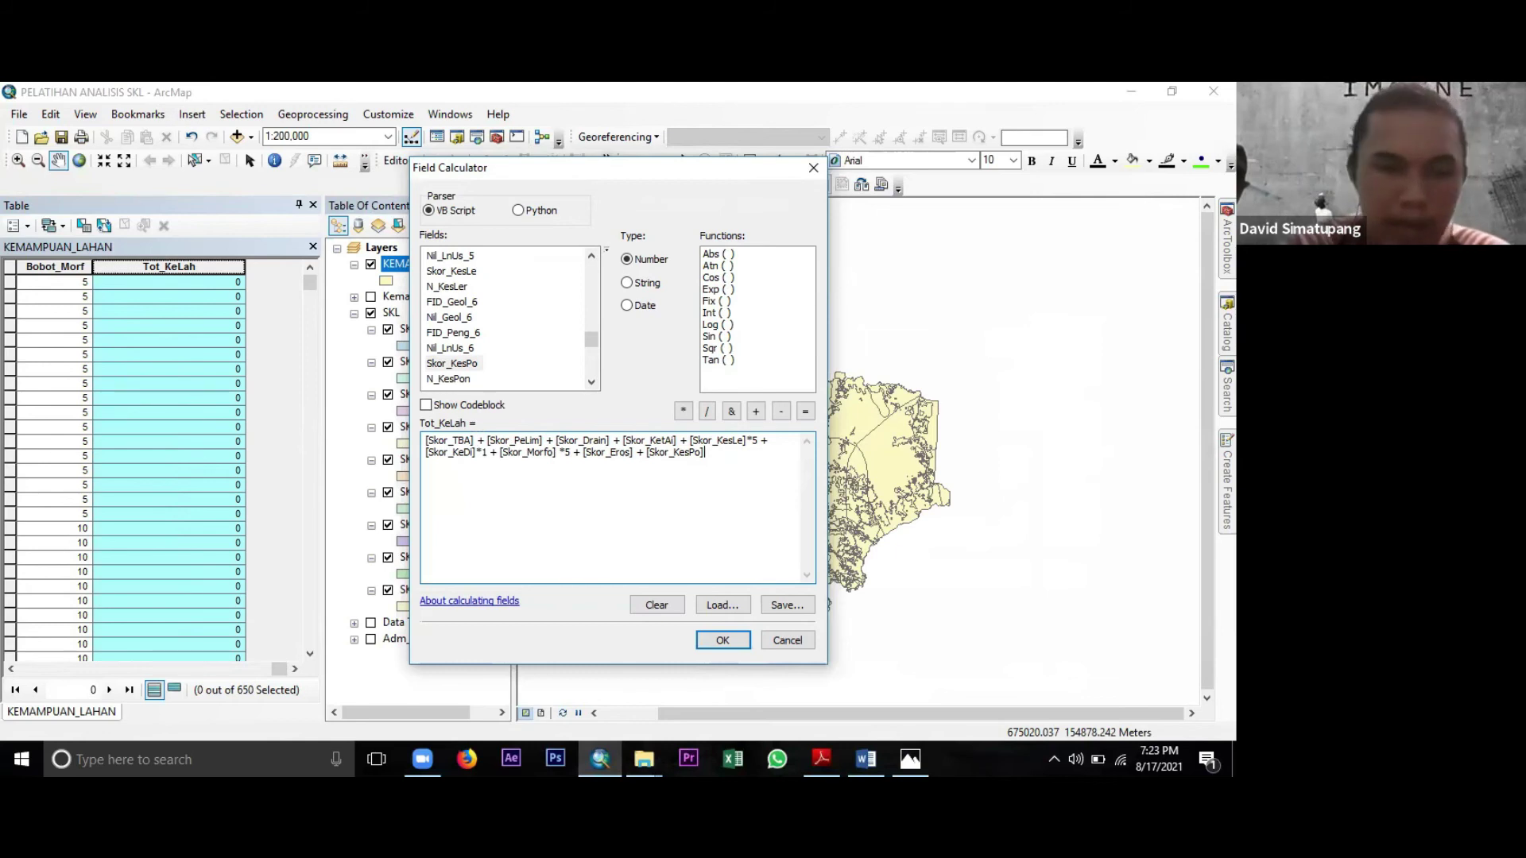
{"action": "type", "text": "*3"}
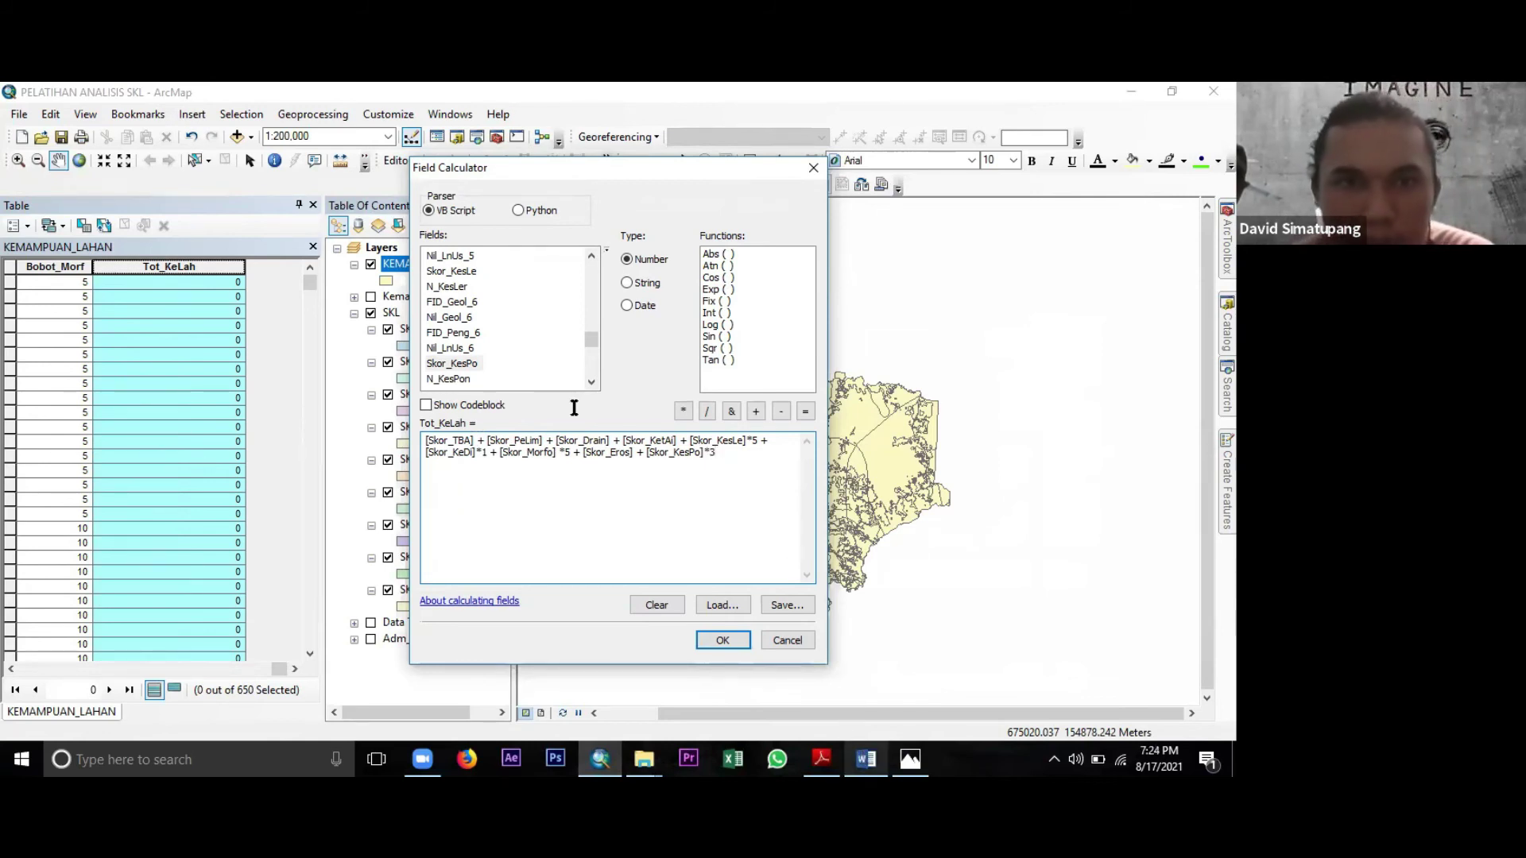
Check the SKL Ketersediaan Air weight in the Word table and multiply Skor_KetAi by 5 in the Tot_KeLah expression.
{"action": "key", "text": "alt+Tab"}
{"action": "left_click", "coordinate": [866, 759]}
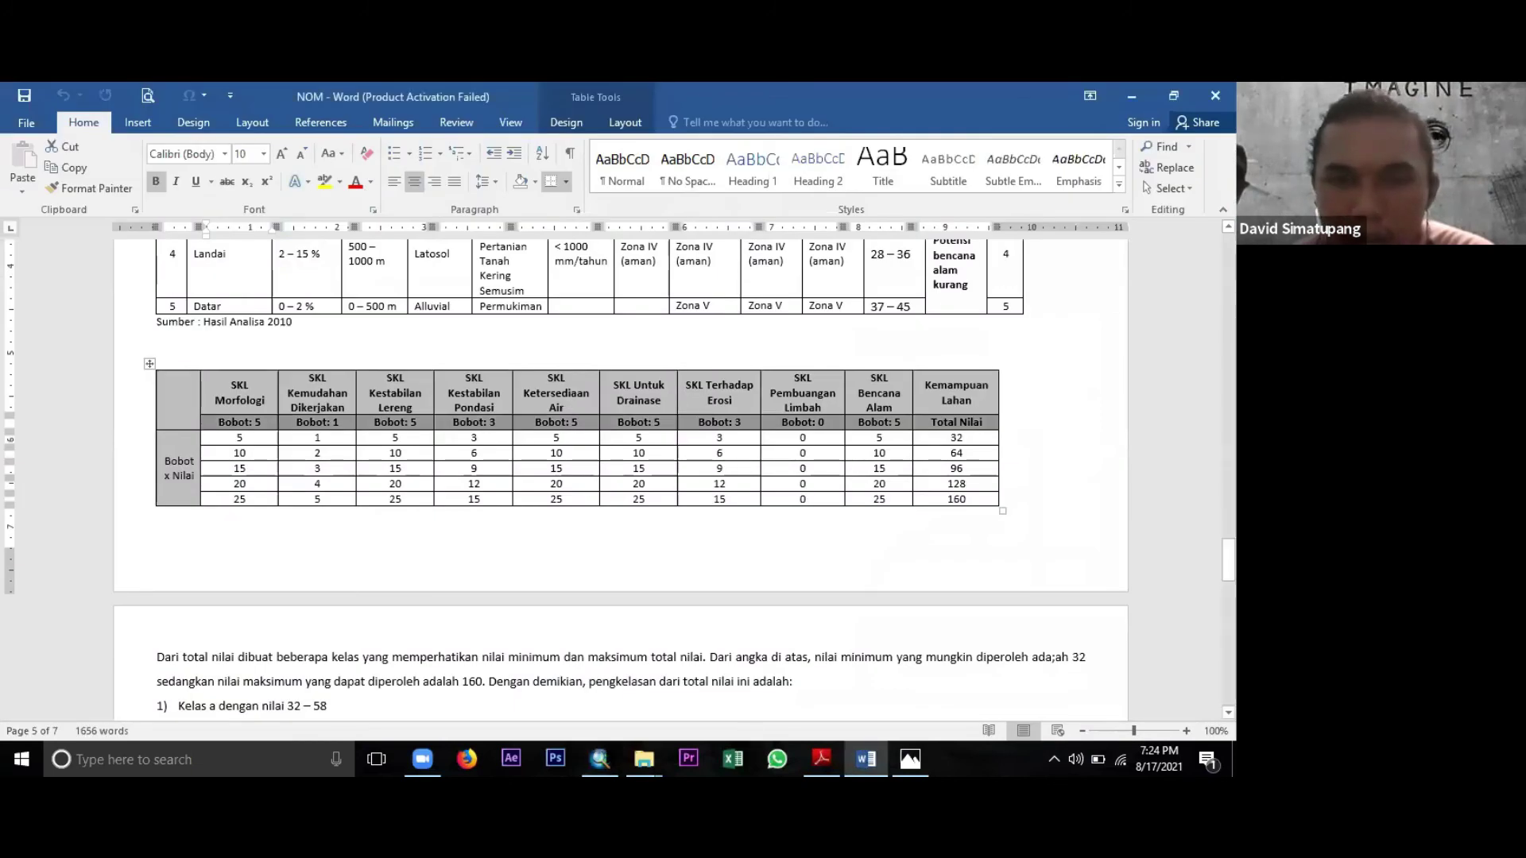
{"action": "key", "text": "alt+Tab"}
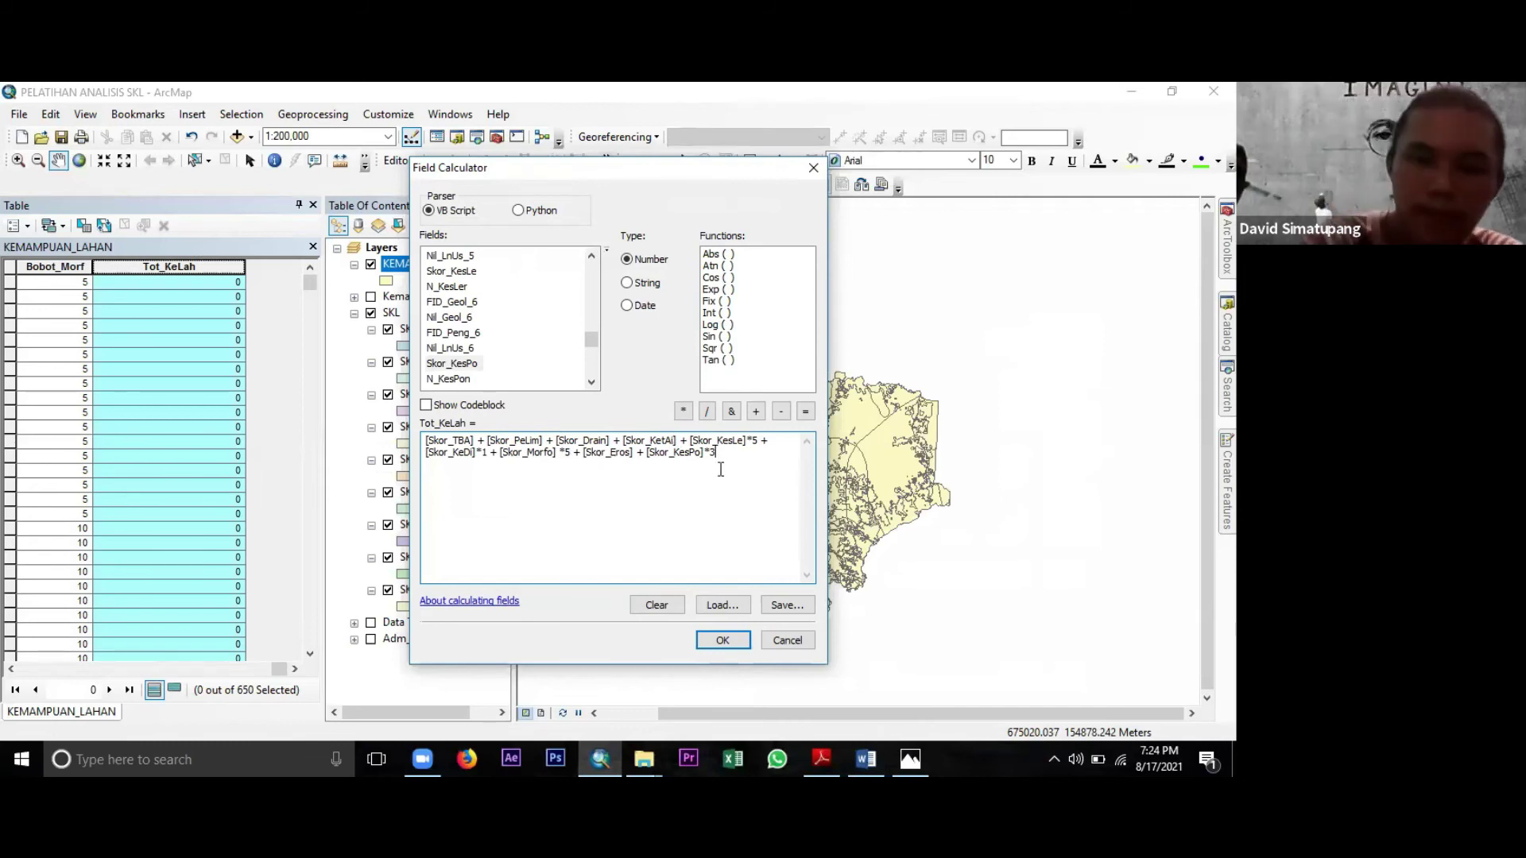
{"action": "left_click", "coordinate": [678, 440]}
{"action": "type", "text": "*"}
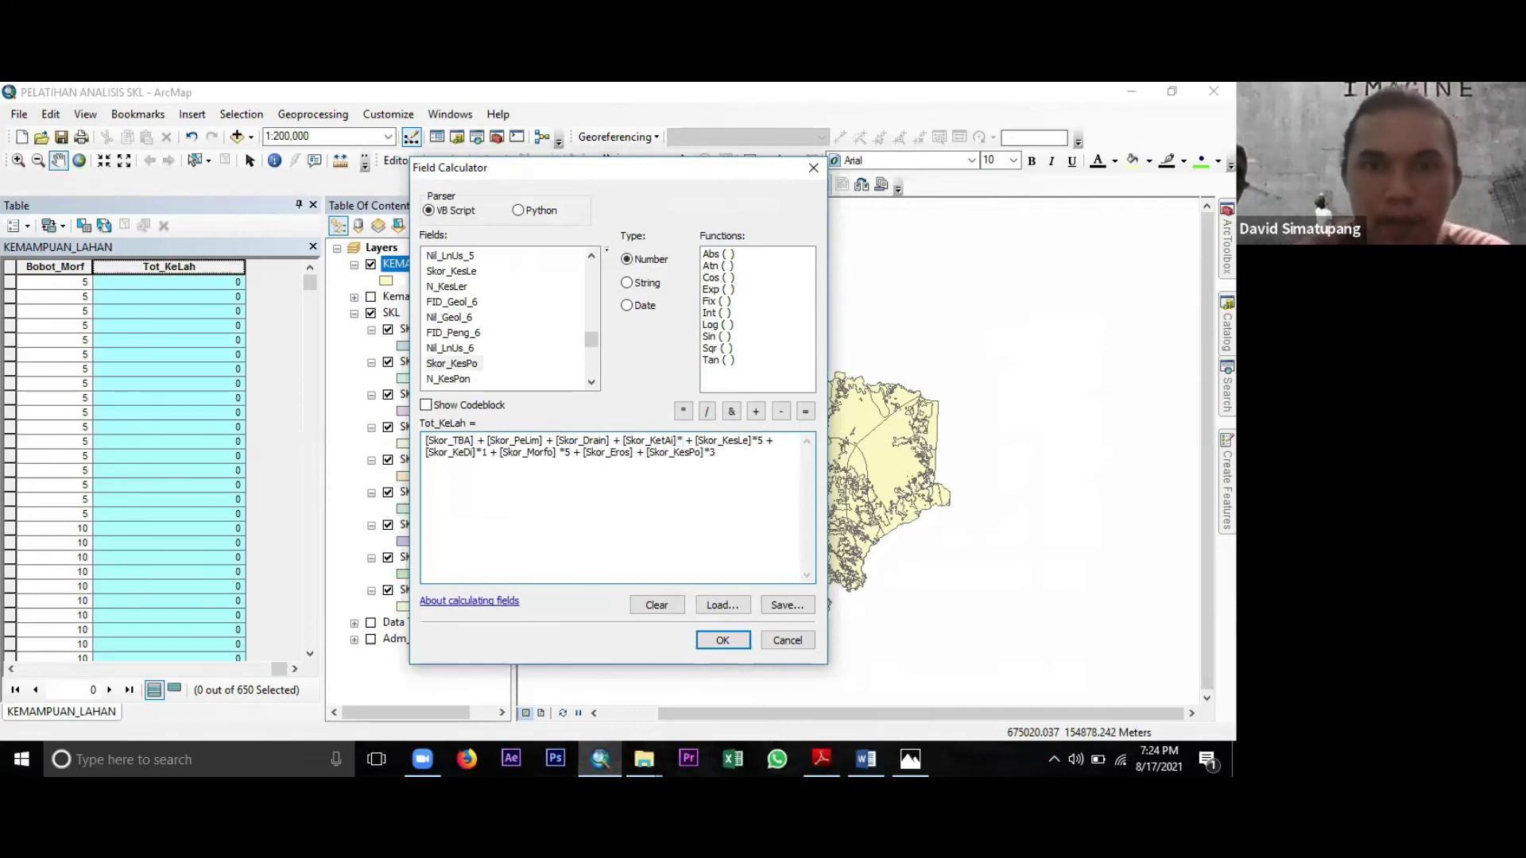
{"action": "type", "text": "5"}
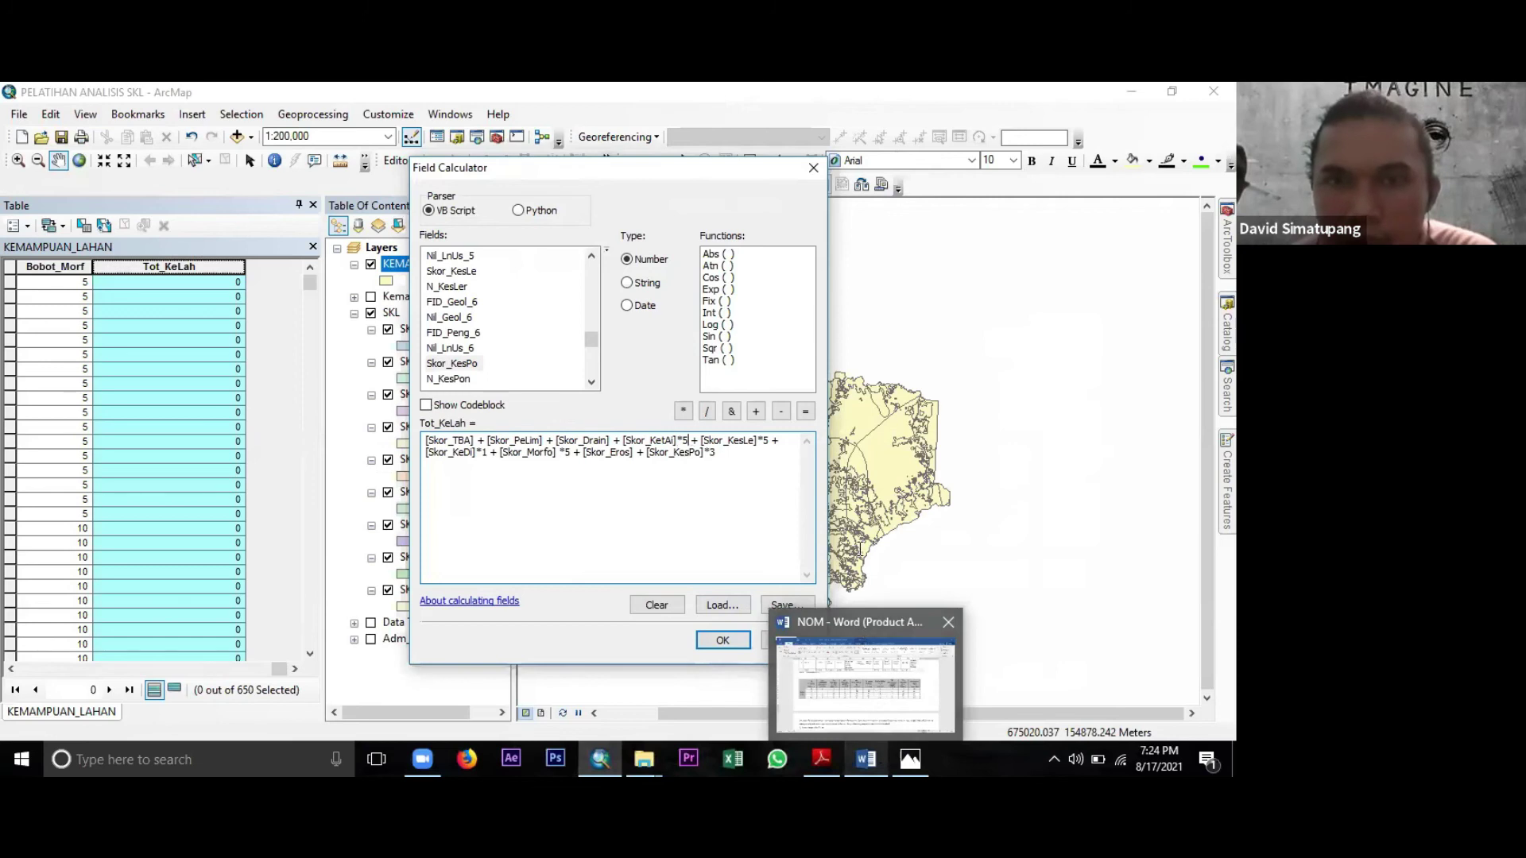
{"action": "key", "text": "alt+Tab"}
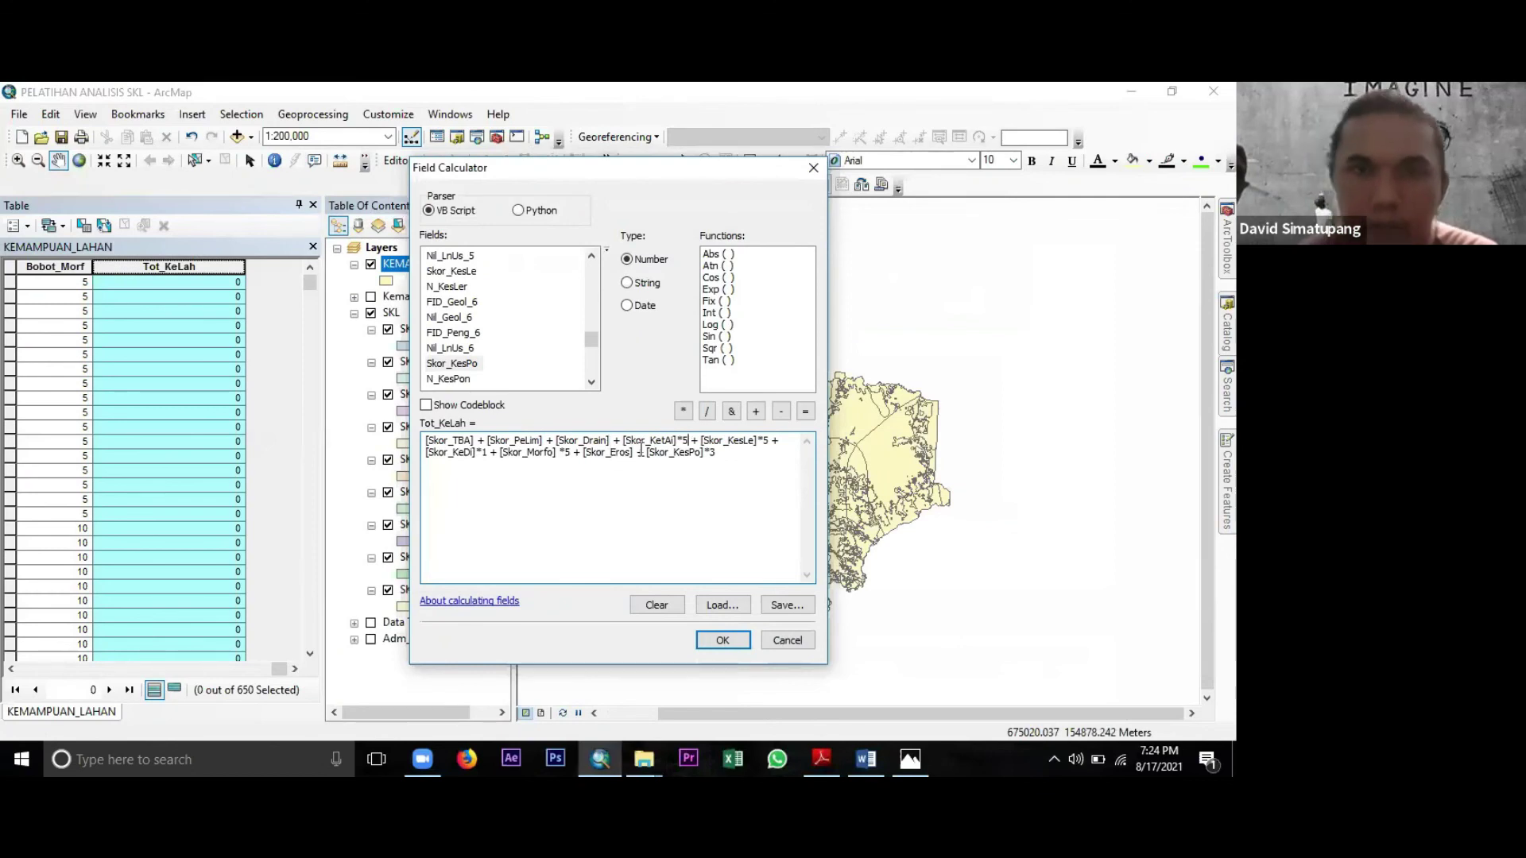
Multiply Skor_Drain by 5 in the Tot_KeLah expression, and multiply Skor_Eros by 3 after checking the SKL Terhadap Erosi weight in Word.
{"action": "type", "text": "*5"}
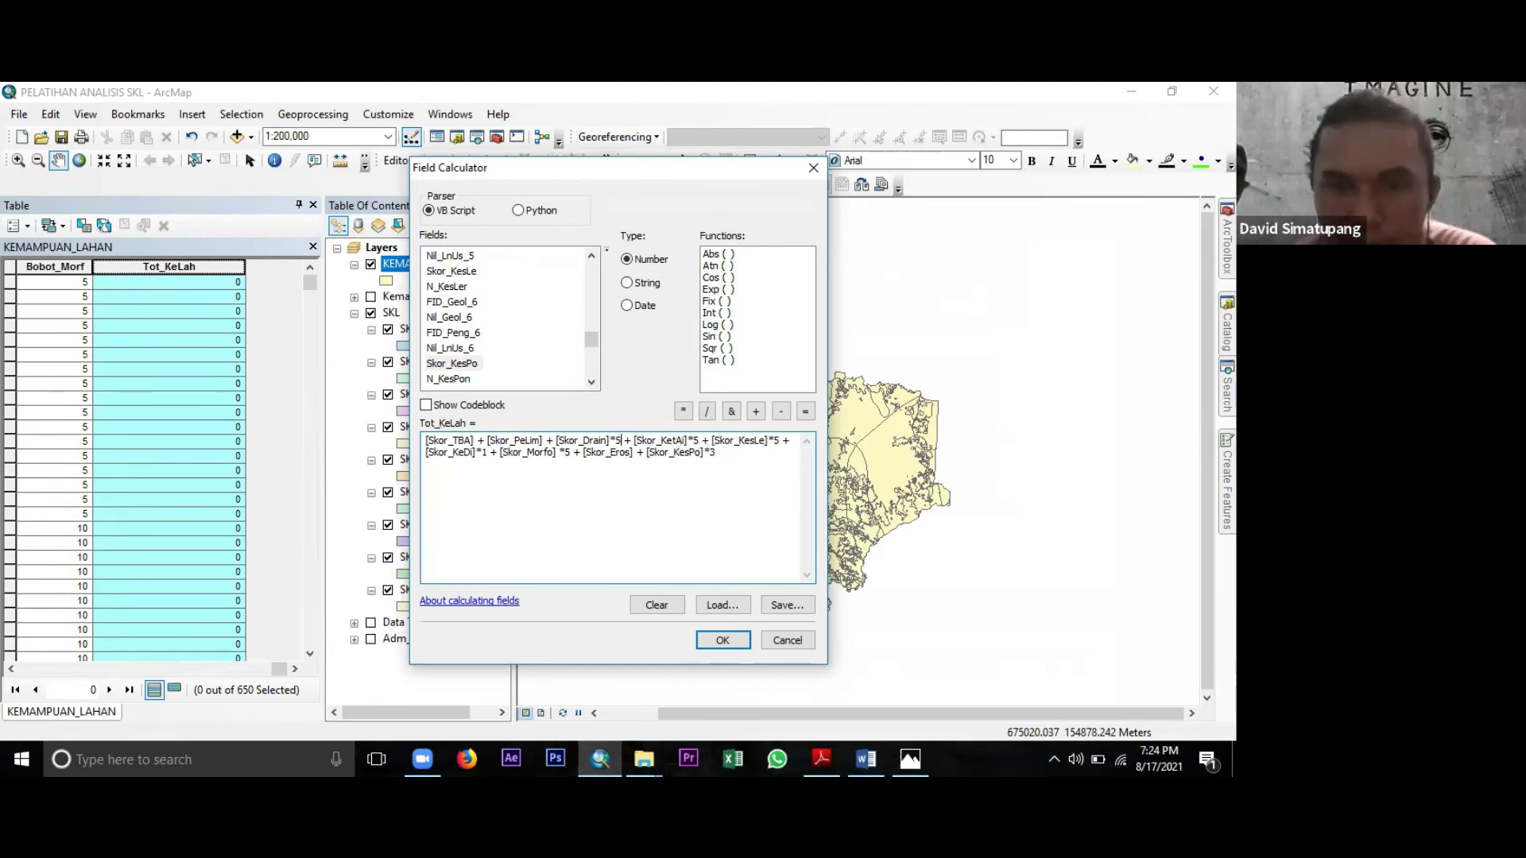
{"action": "mouse_move", "coordinate": [602, 761]}
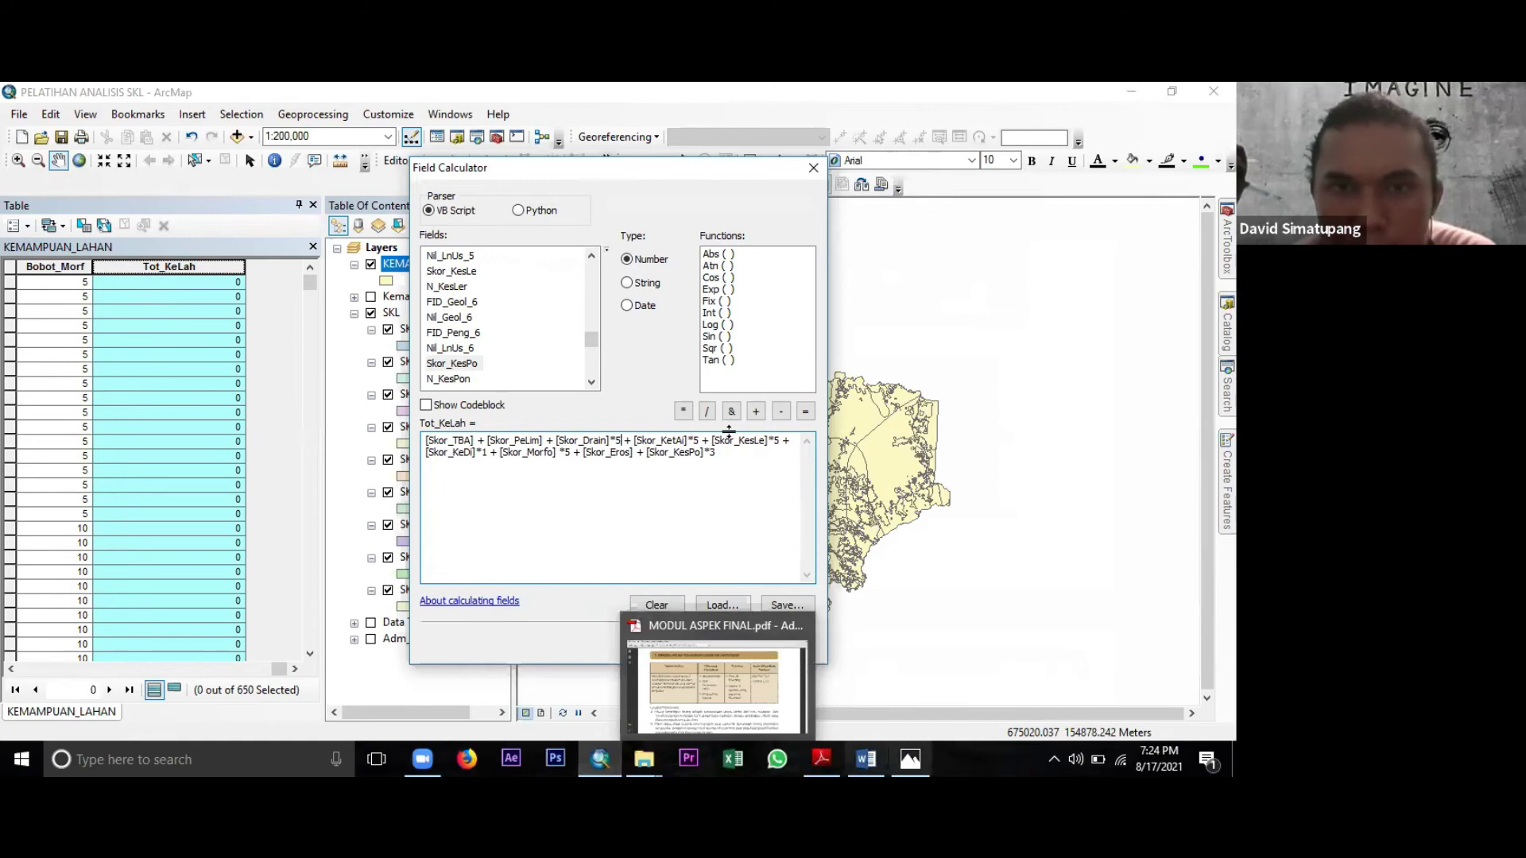
{"action": "key", "text": "alt+Tab"}
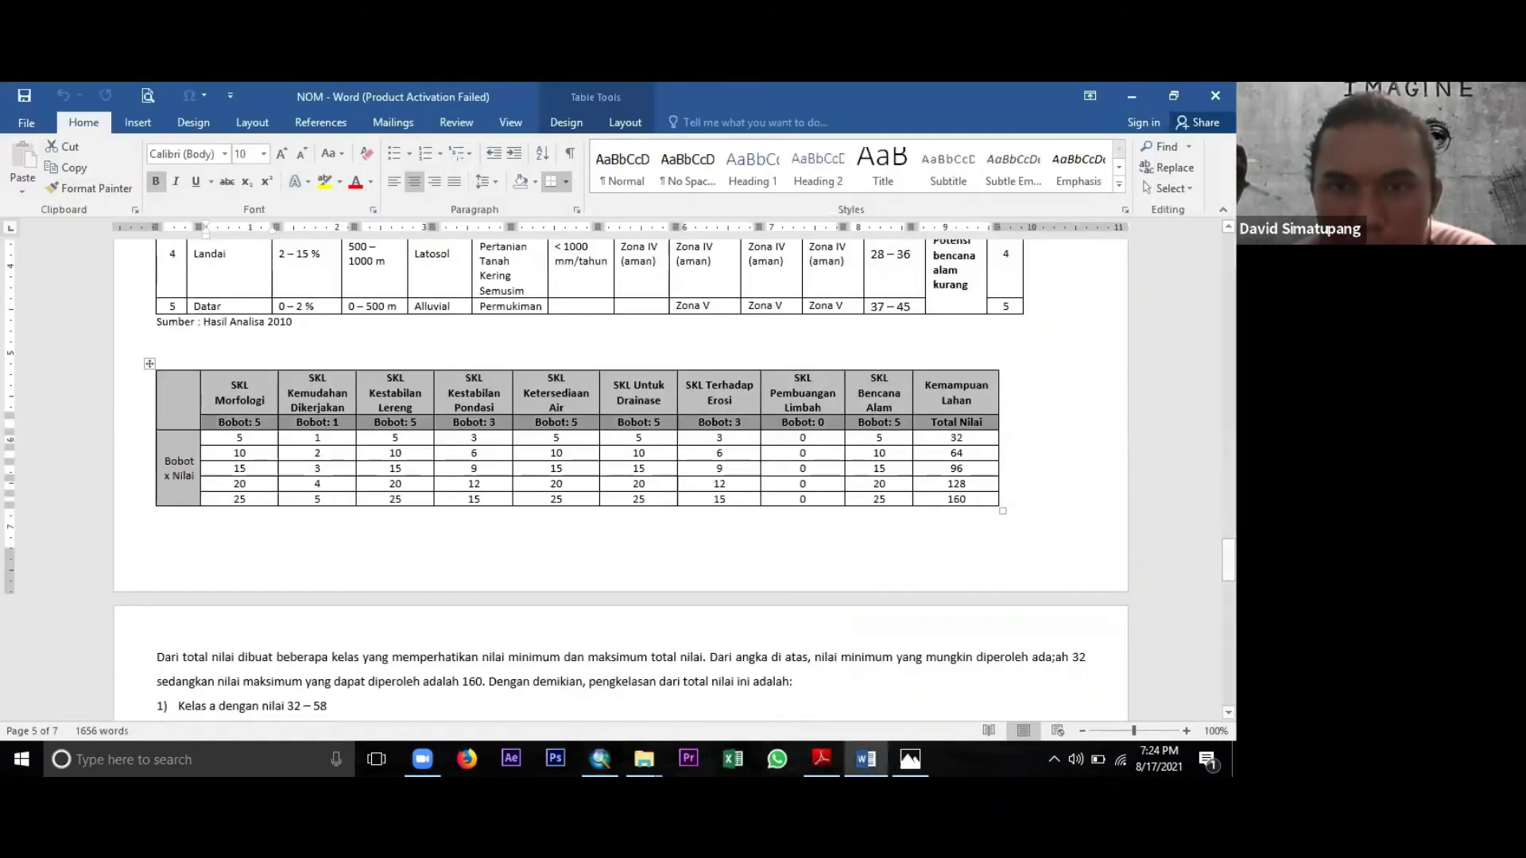
{"action": "key", "text": "alt+Tab"}
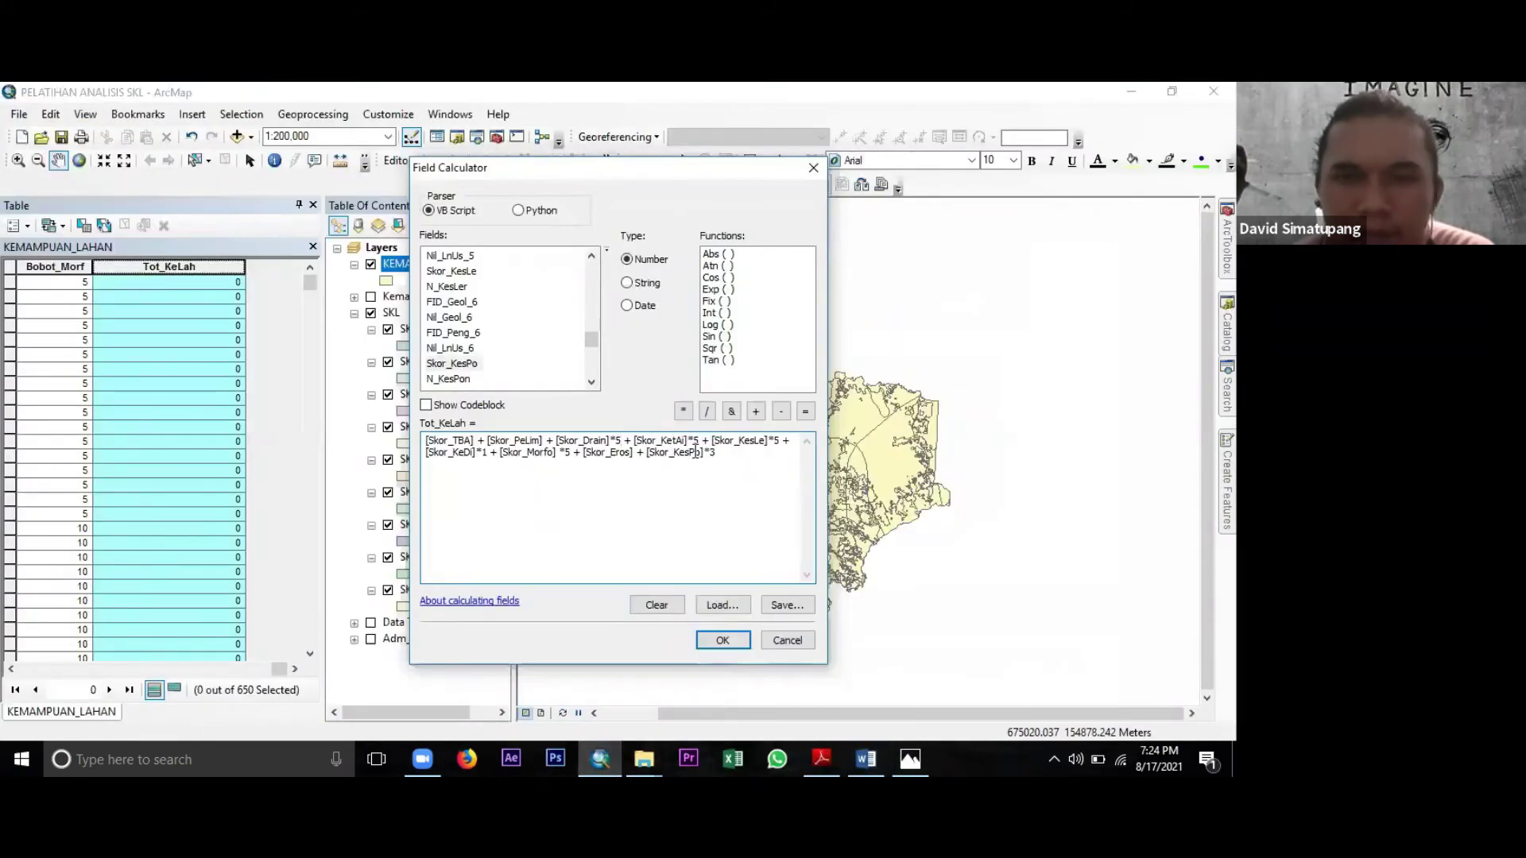
{"action": "left_click", "coordinate": [635, 452]}
{"action": "type", "text": "*3"}
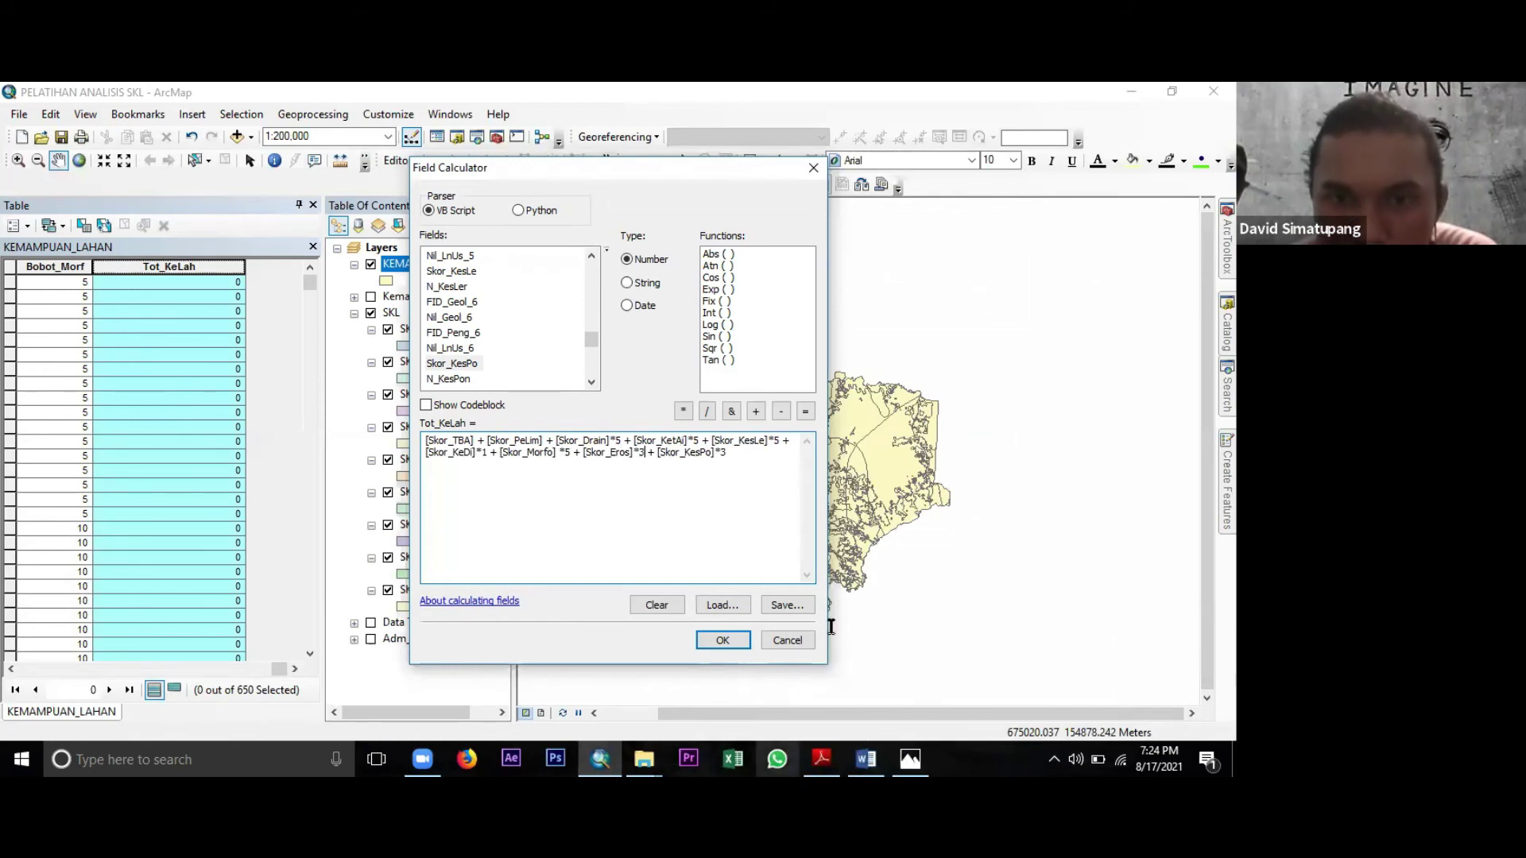
Check the SKL Pembuangan Limbah weight in the Word table and multiply Skor_PeLim by 0 in the Tot_KeLah expression.
{"action": "key", "text": "alt+Tab"}
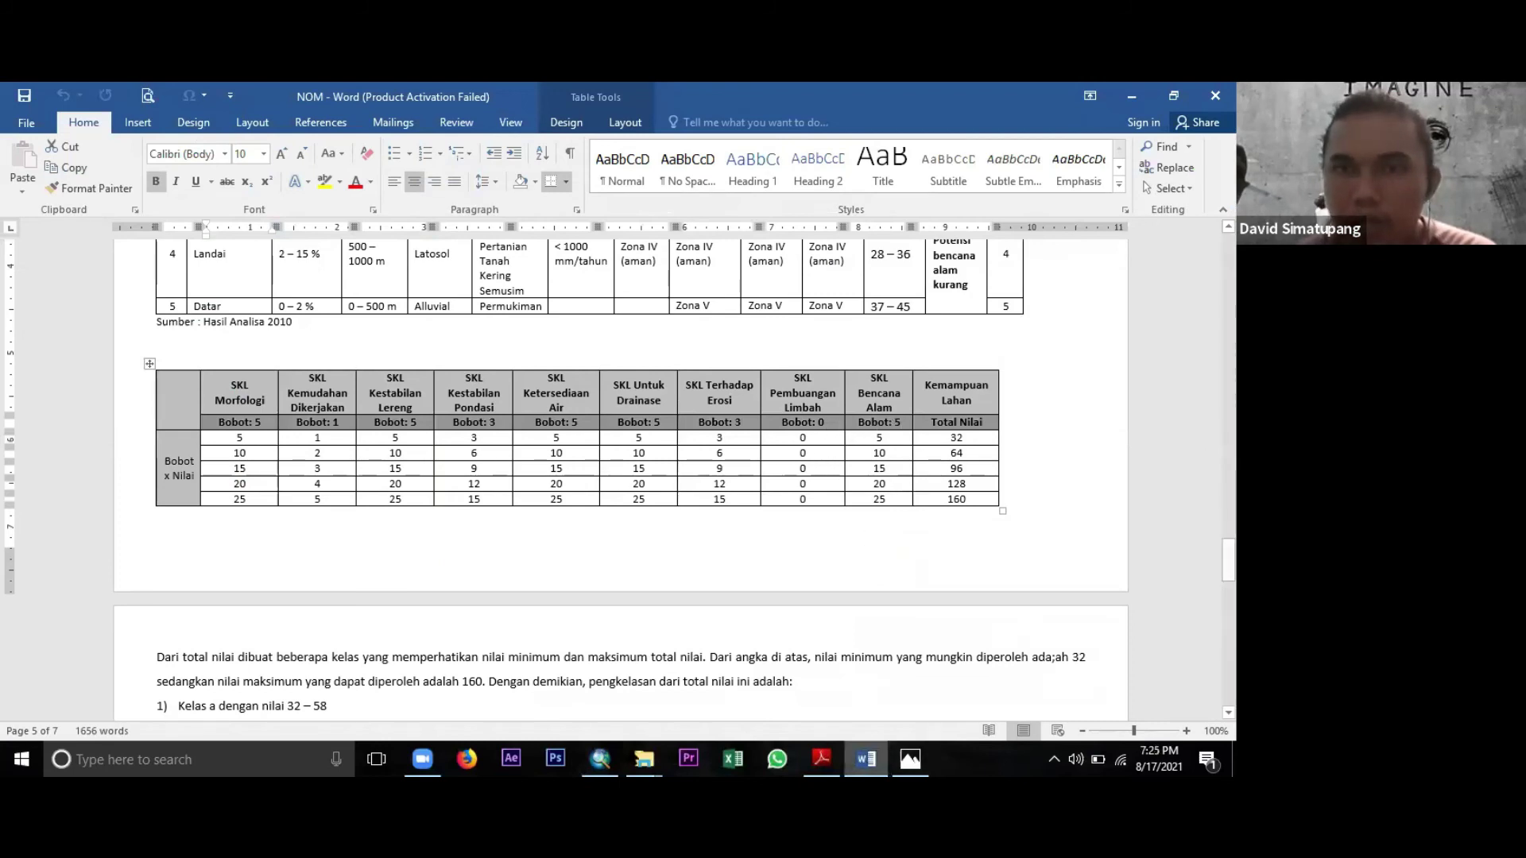
{"action": "left_click", "coordinate": [600, 759]}
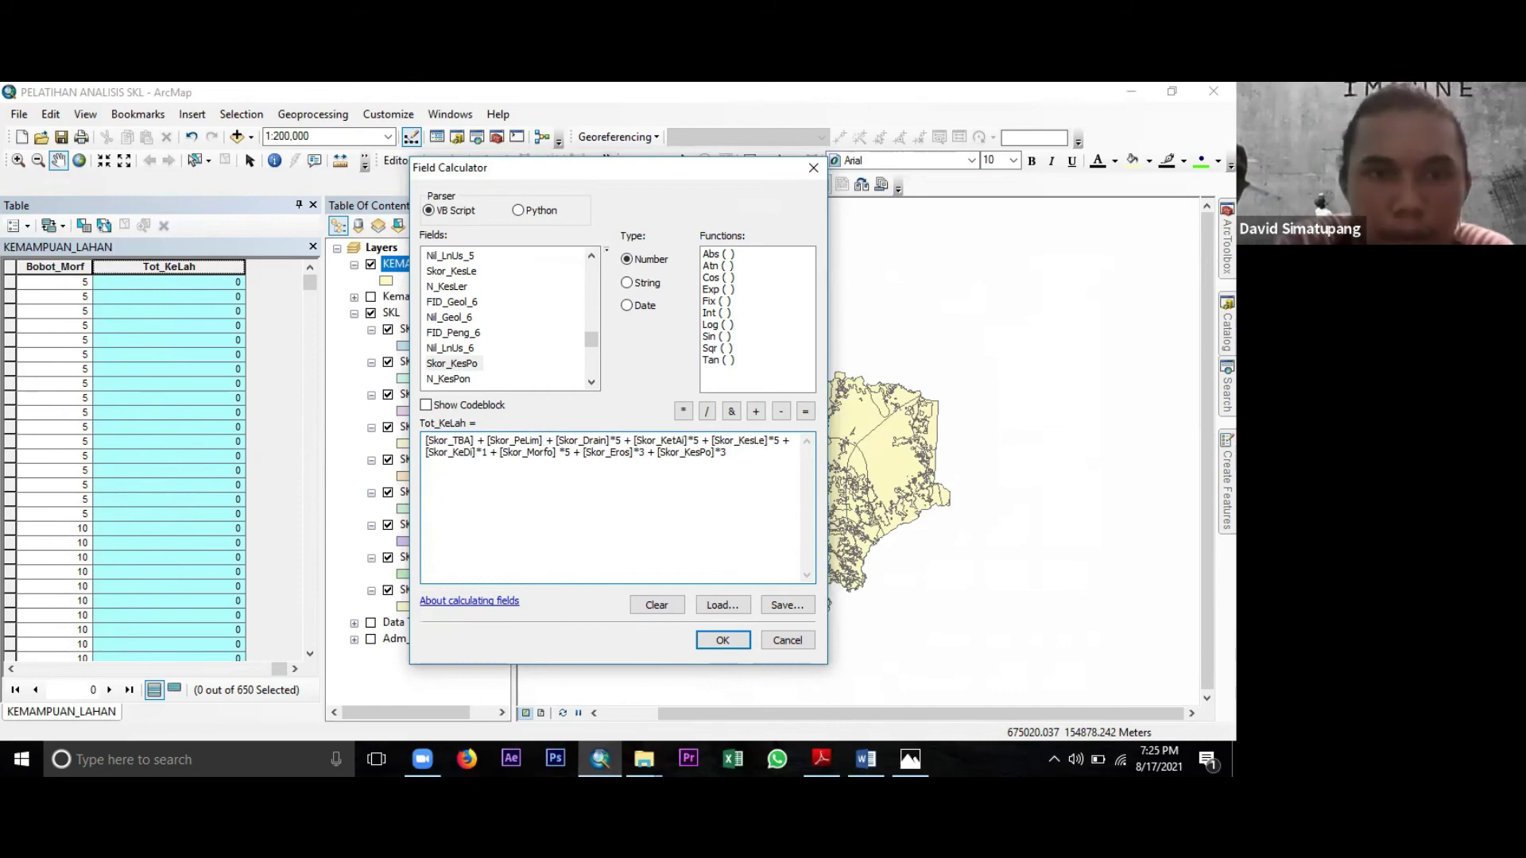
{"action": "type", "text": "*5"}
{"action": "key", "text": "BackSpace"}
{"action": "type", "text": "0"}
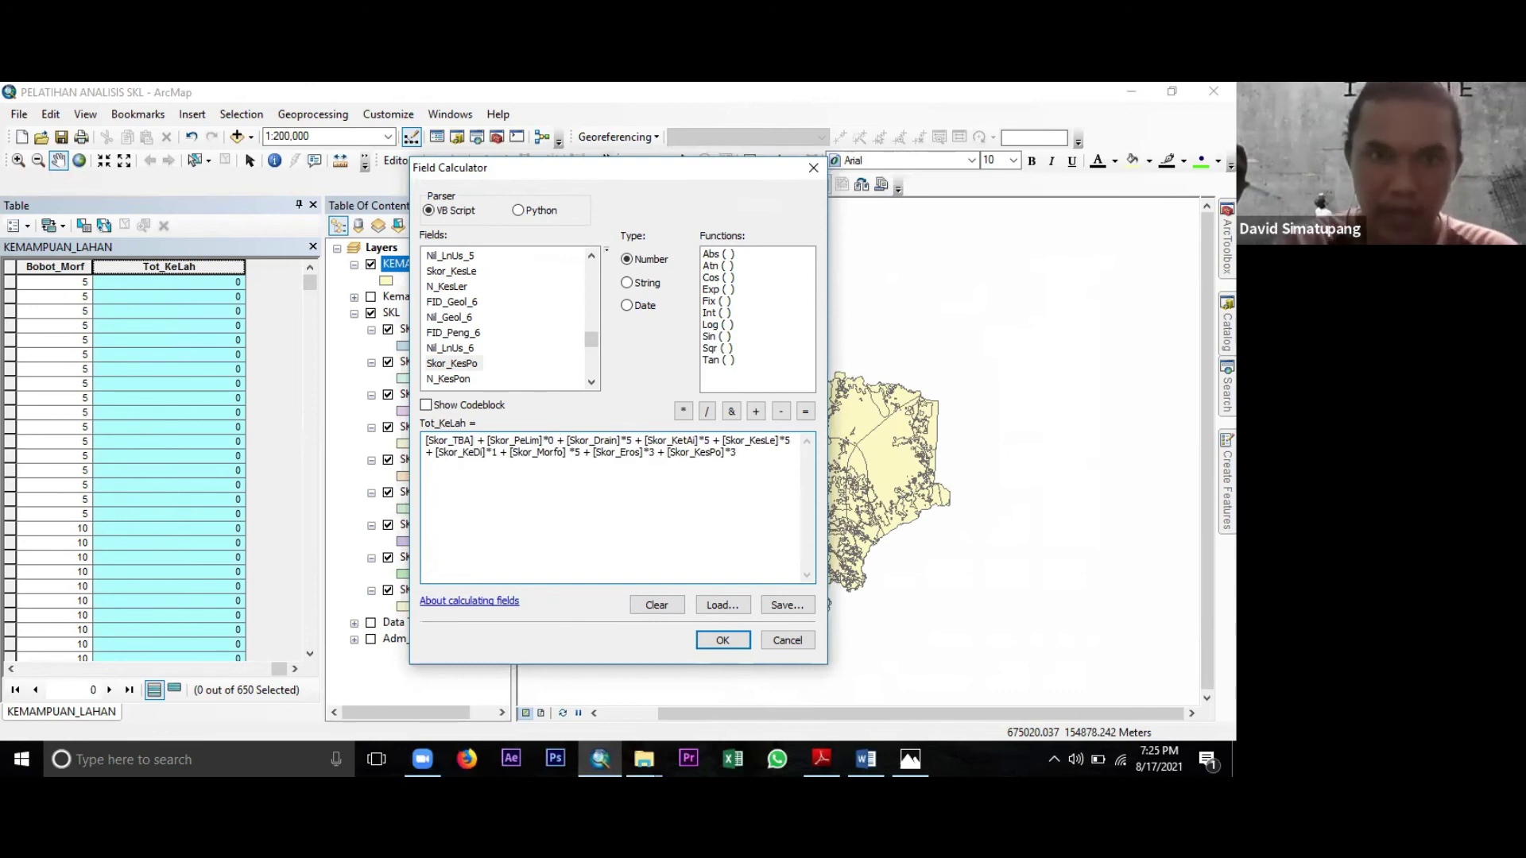
Multiply Skor_TBA by 5 to complete the Tot_KeLah expression, then run the calculation and review the column's values.
{"action": "type", "text": "*5"}
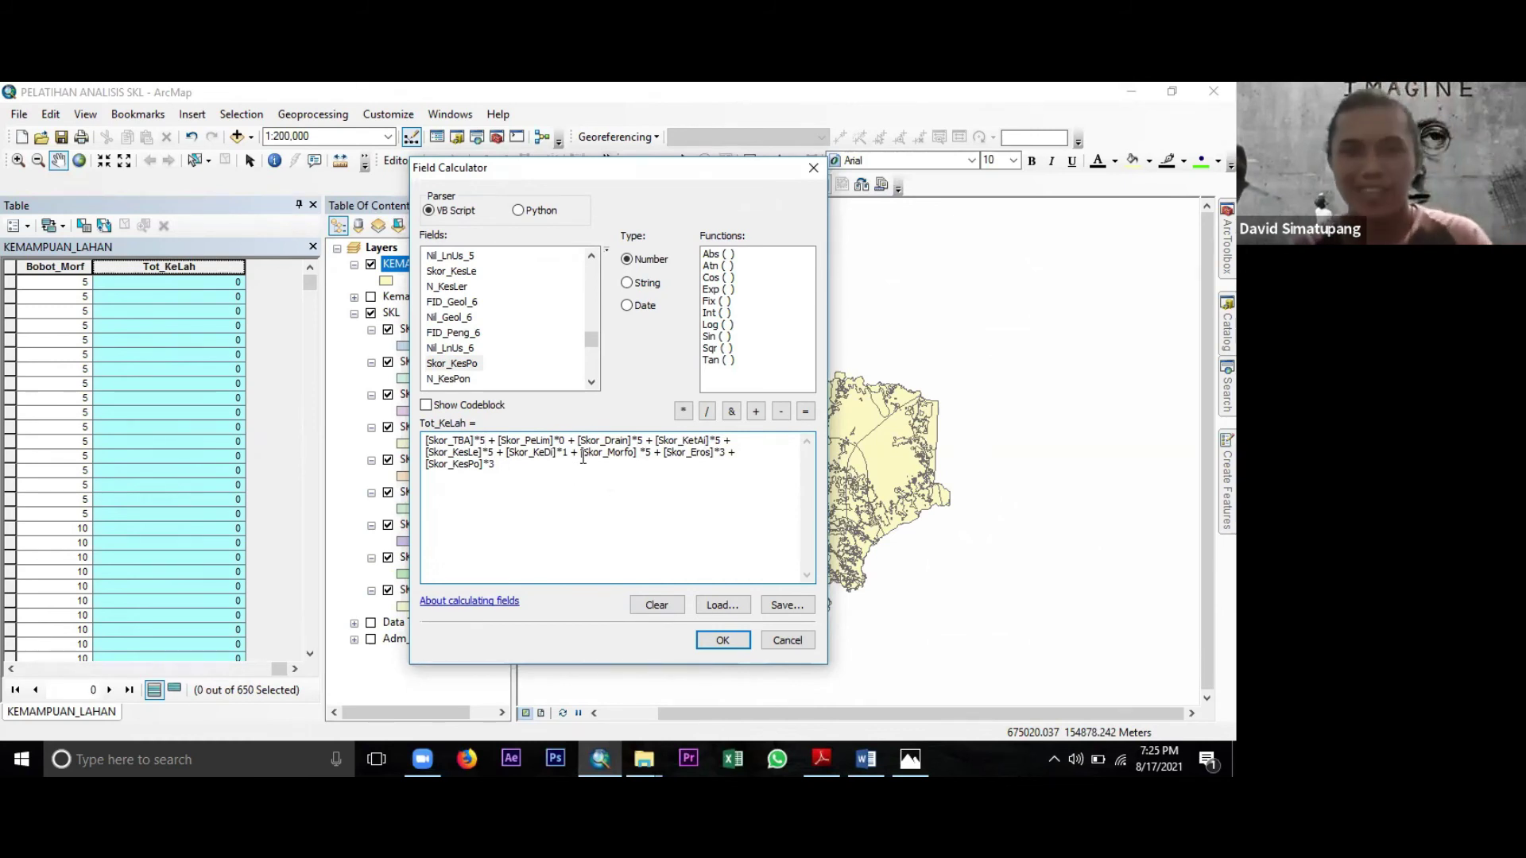
{"action": "left_click", "coordinate": [724, 643]}
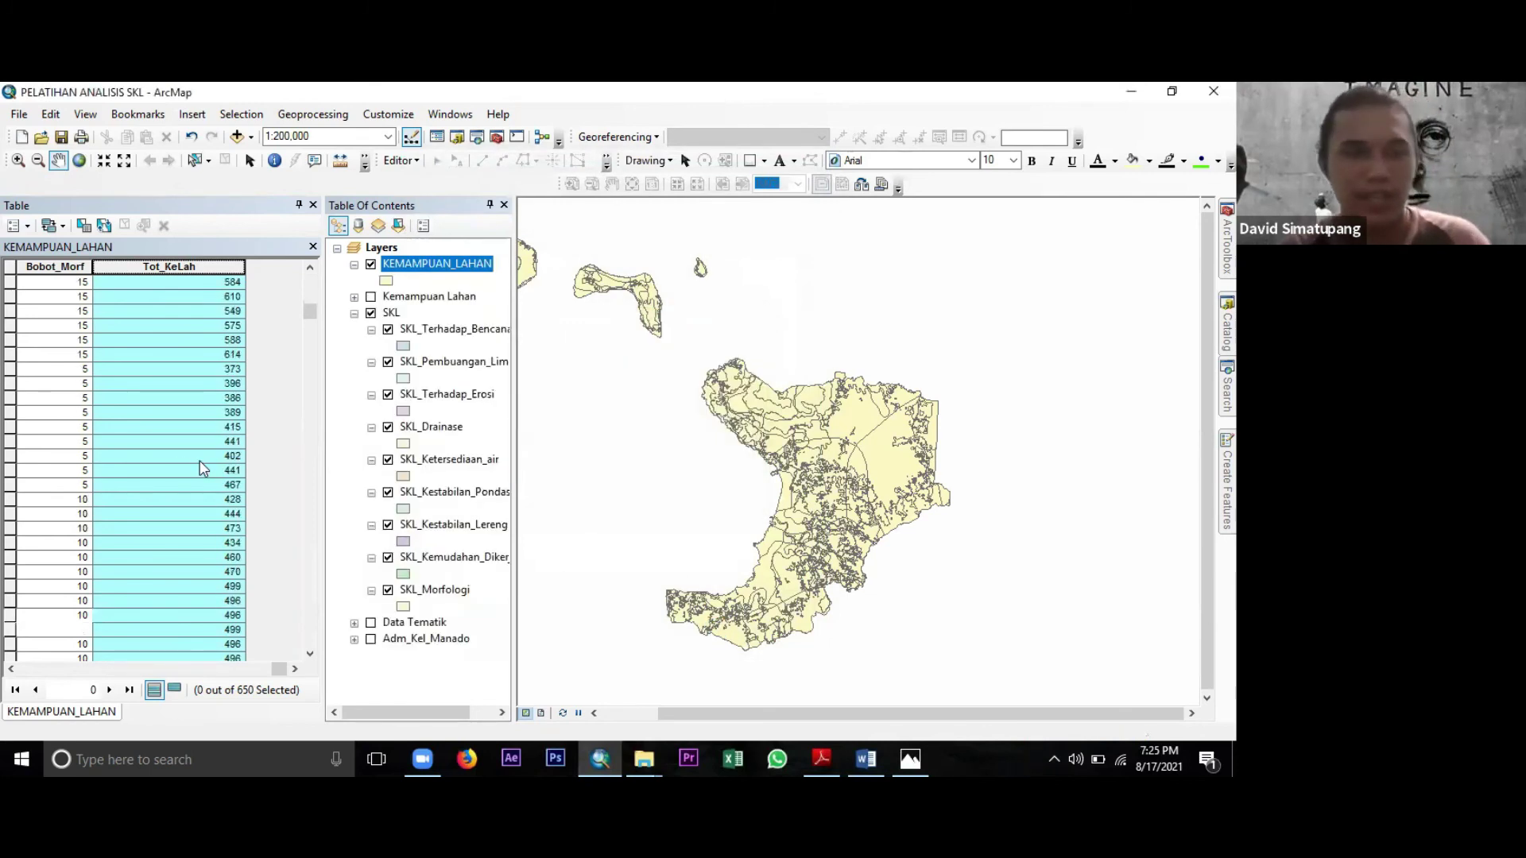
{"action": "scroll", "coordinate": [187, 469], "scroll_direction": "down", "scroll_amount": 10}
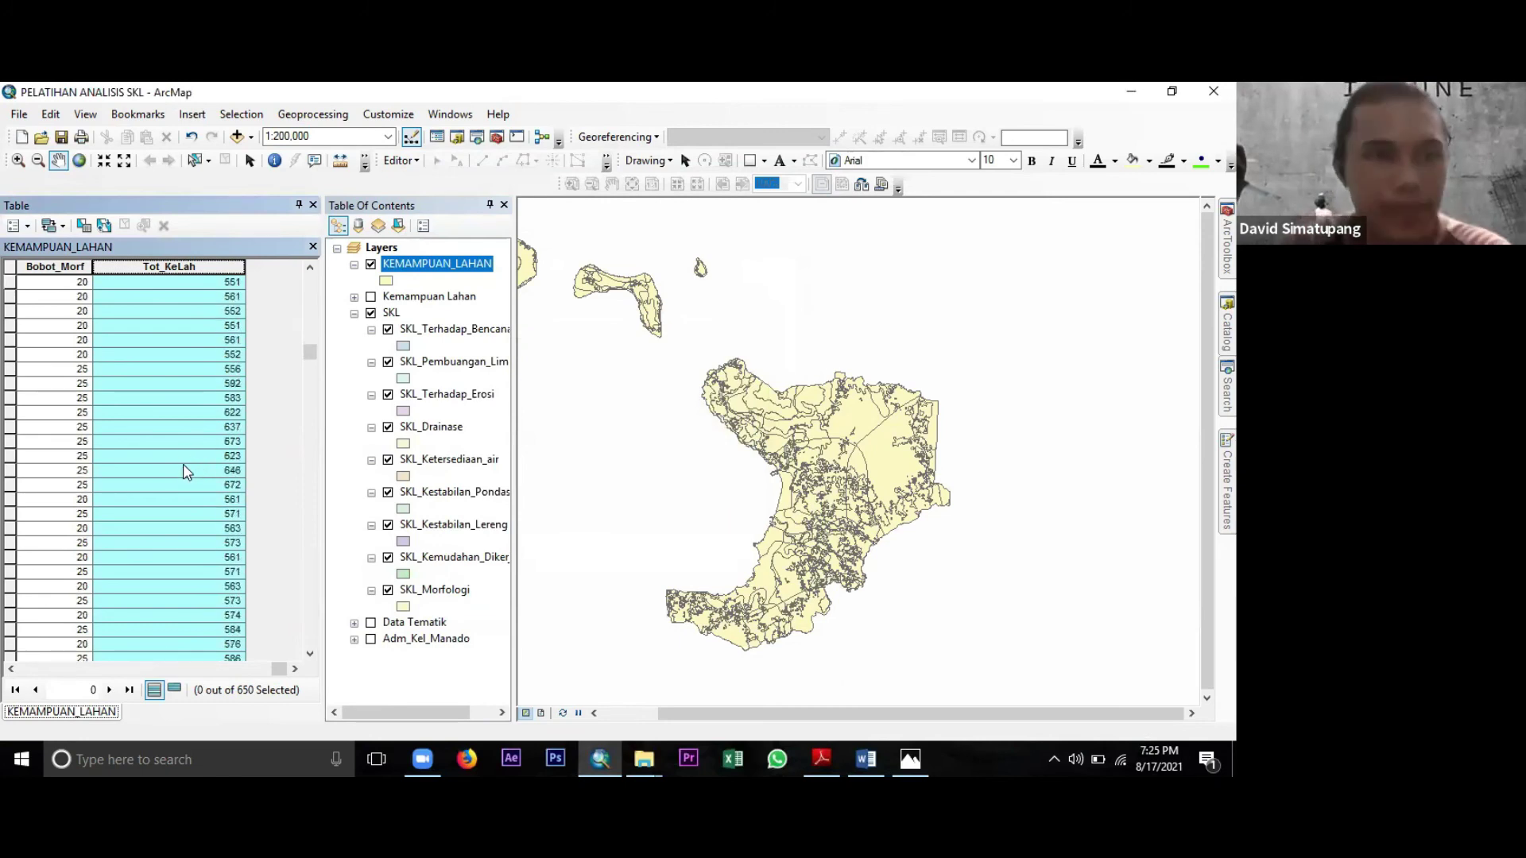
{"action": "scroll", "coordinate": [185, 463], "scroll_direction": "up", "scroll_amount": 5}
{"action": "scroll", "coordinate": [182, 455], "scroll_direction": "up", "scroll_amount": 5}
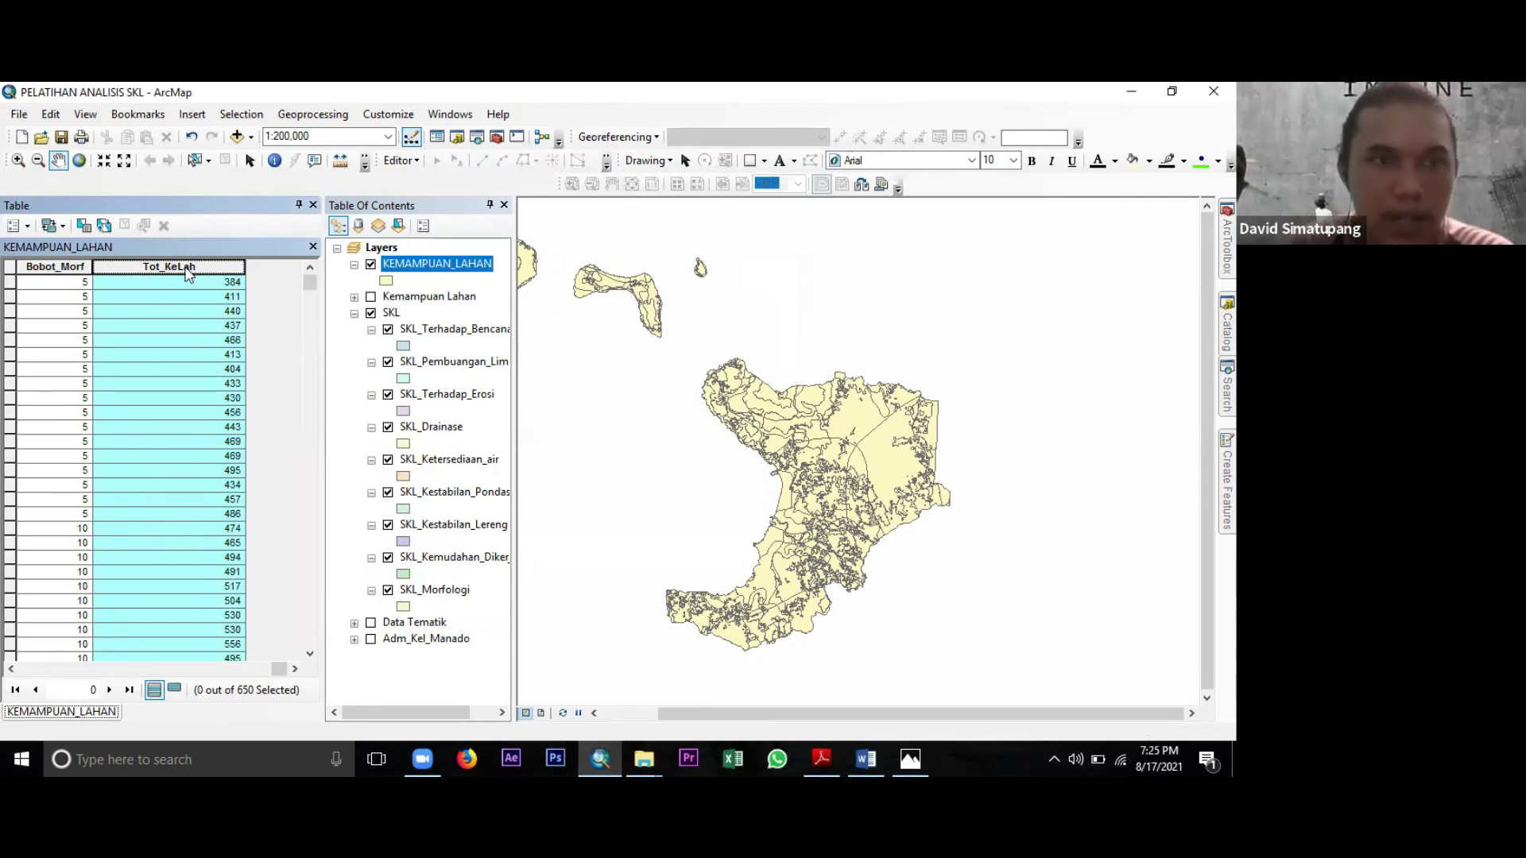
Add a Double field named Hasil_KeLah to the KEMAMPUAN_LAHAN table, accepting the shortened name Hasil_KeLa.
{"action": "left_click", "coordinate": [28, 227]}
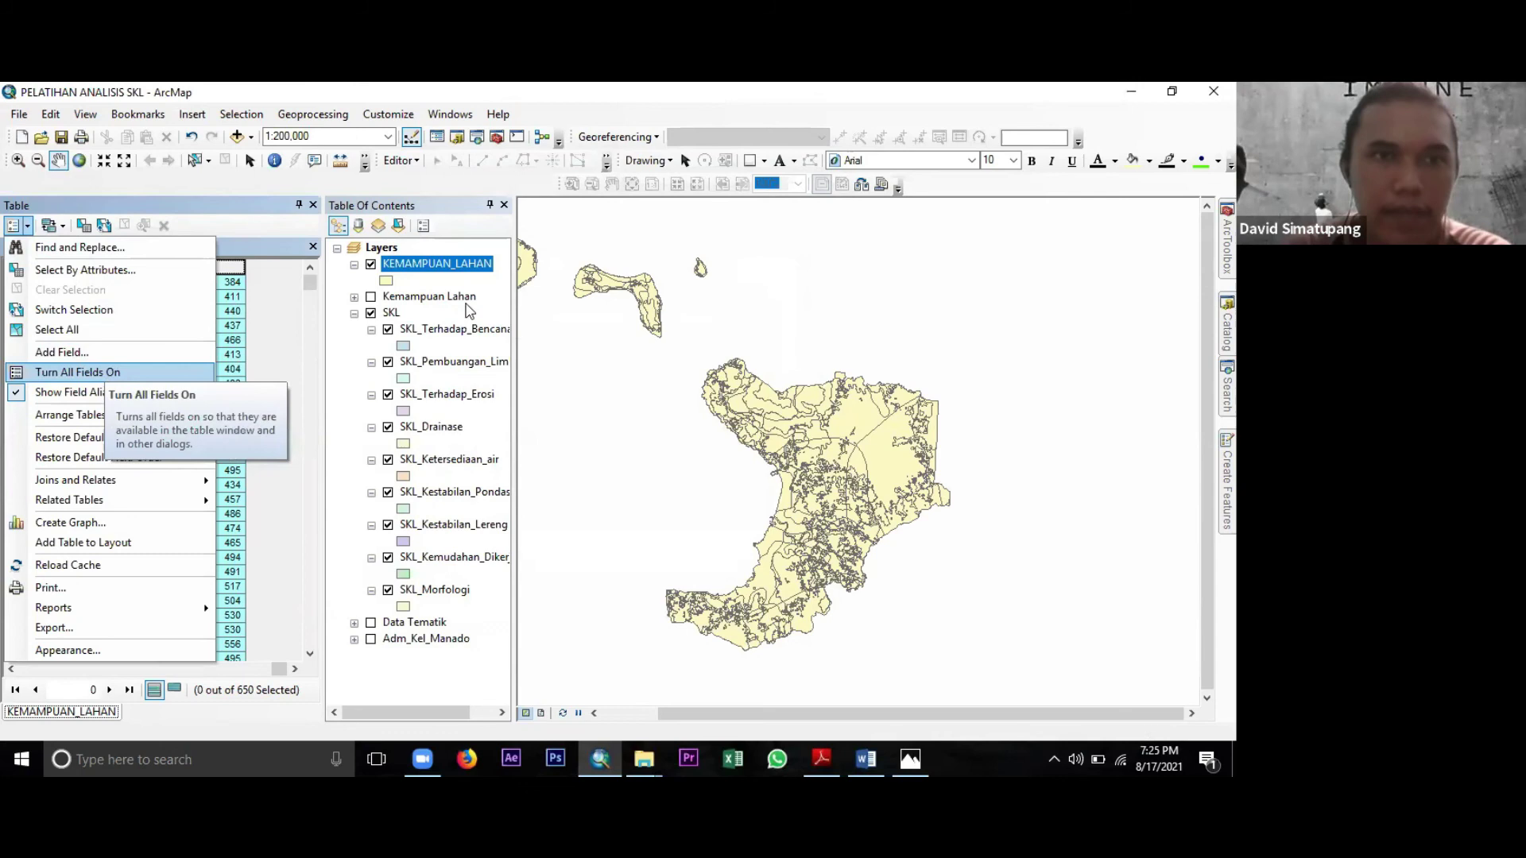
{"action": "left_click", "coordinate": [79, 352]}
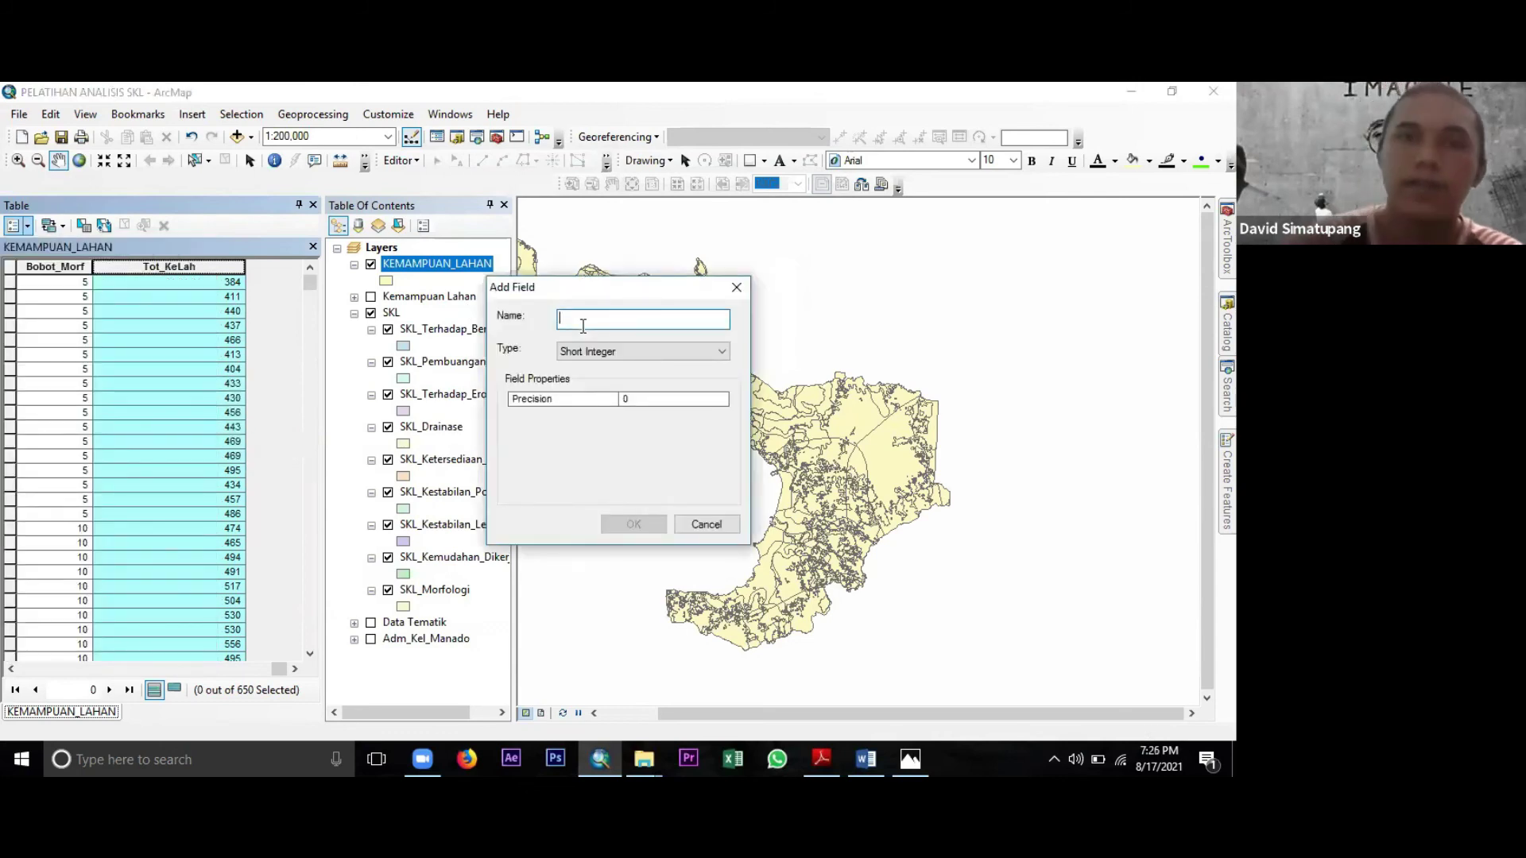
{"action": "type", "text": "Has"}
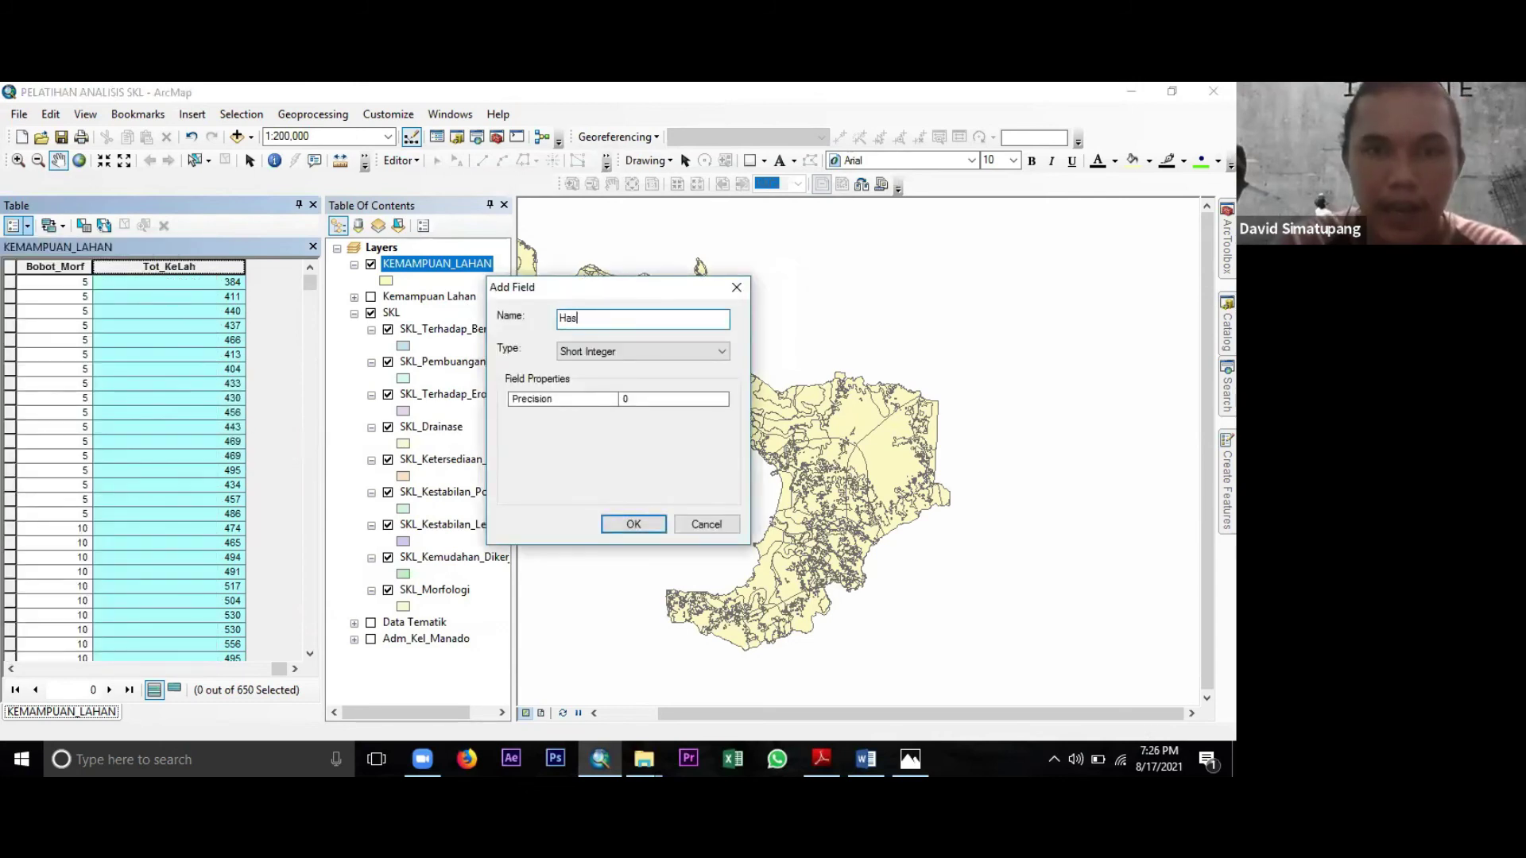
{"action": "type", "text": "il_Kelah"}
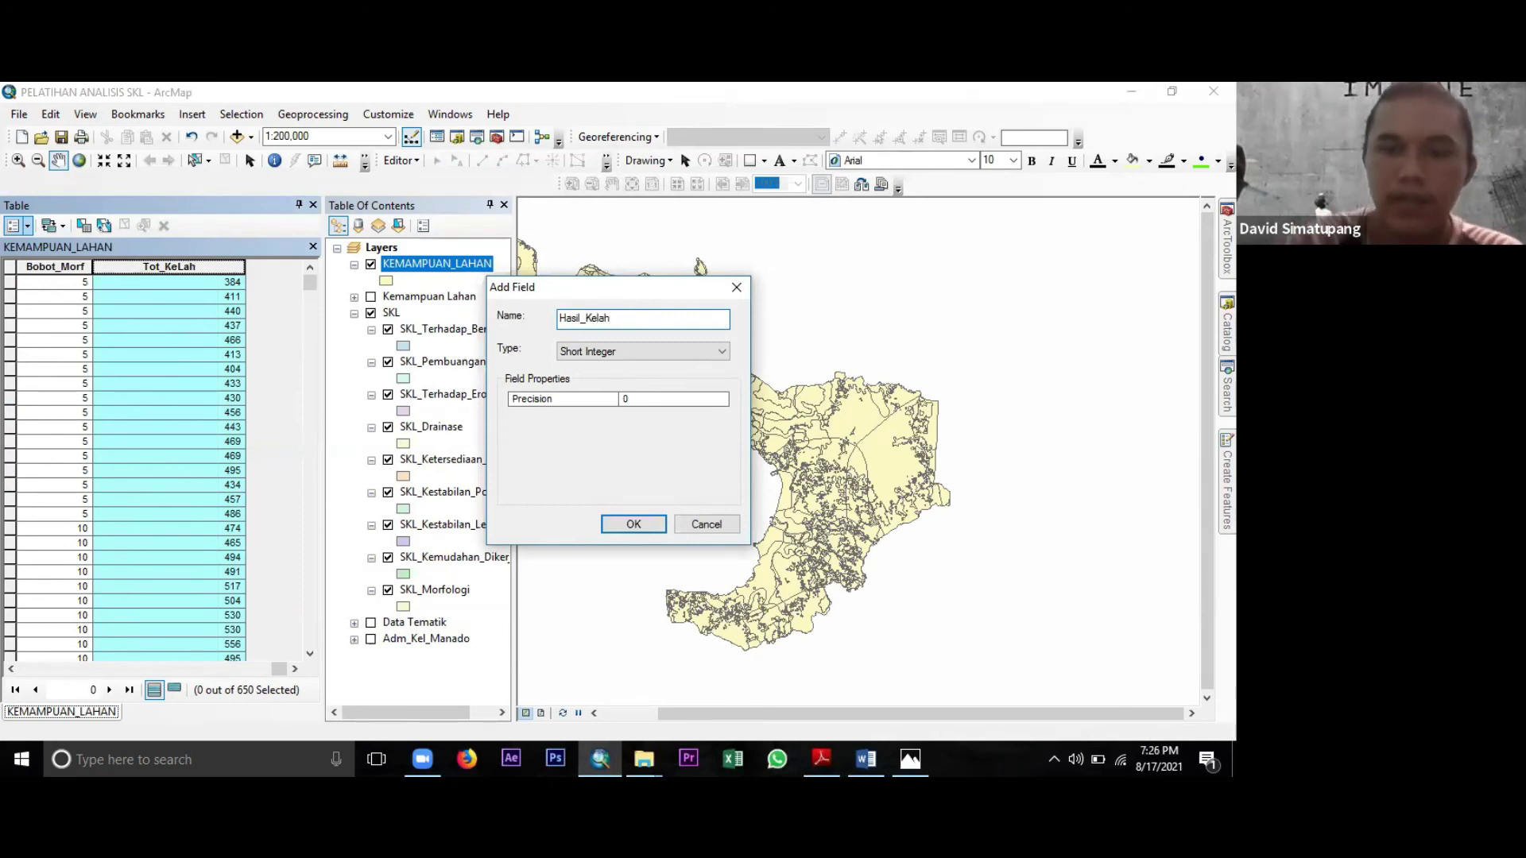
{"action": "key", "text": "BackSpace"}
{"action": "key", "text": "BackSpace"}
{"action": "type", "text": "L"}
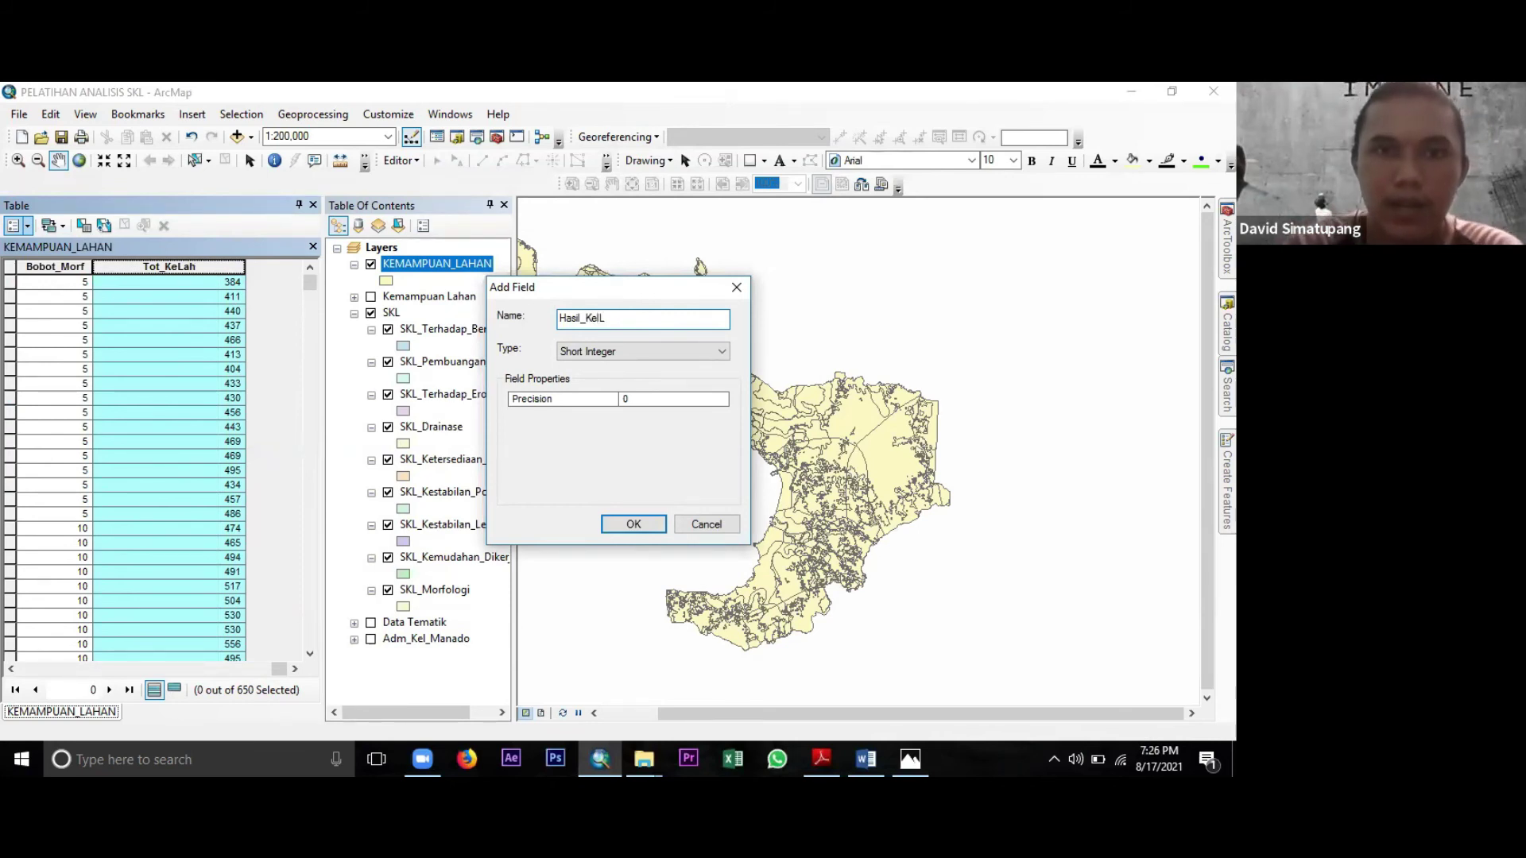
{"action": "type", "text": "ah"}
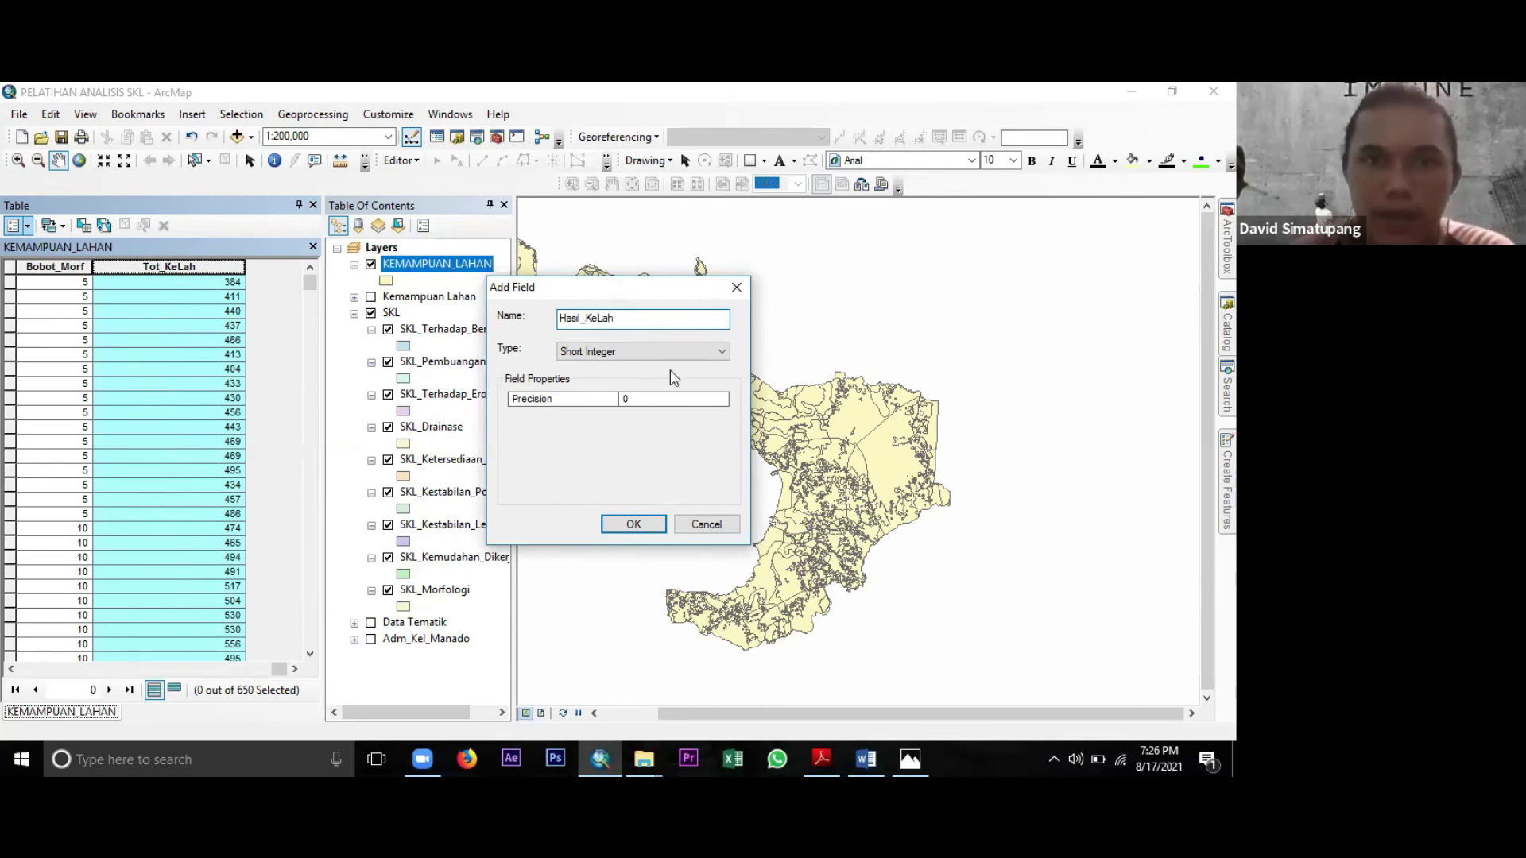
{"action": "left_click", "coordinate": [682, 358]}
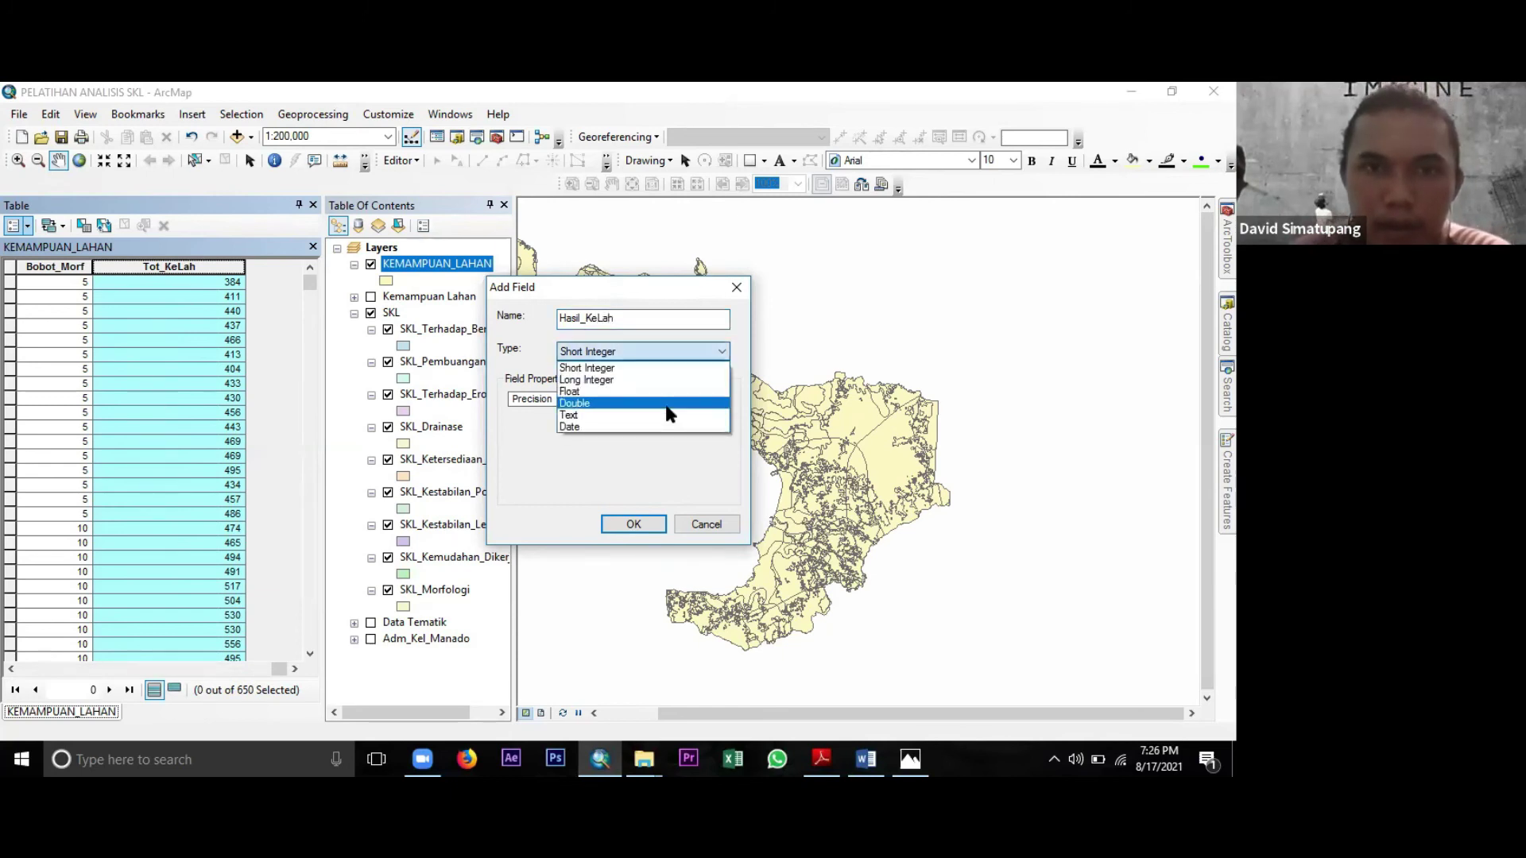
{"action": "left_click", "coordinate": [666, 403]}
{"action": "left_click", "coordinate": [640, 523]}
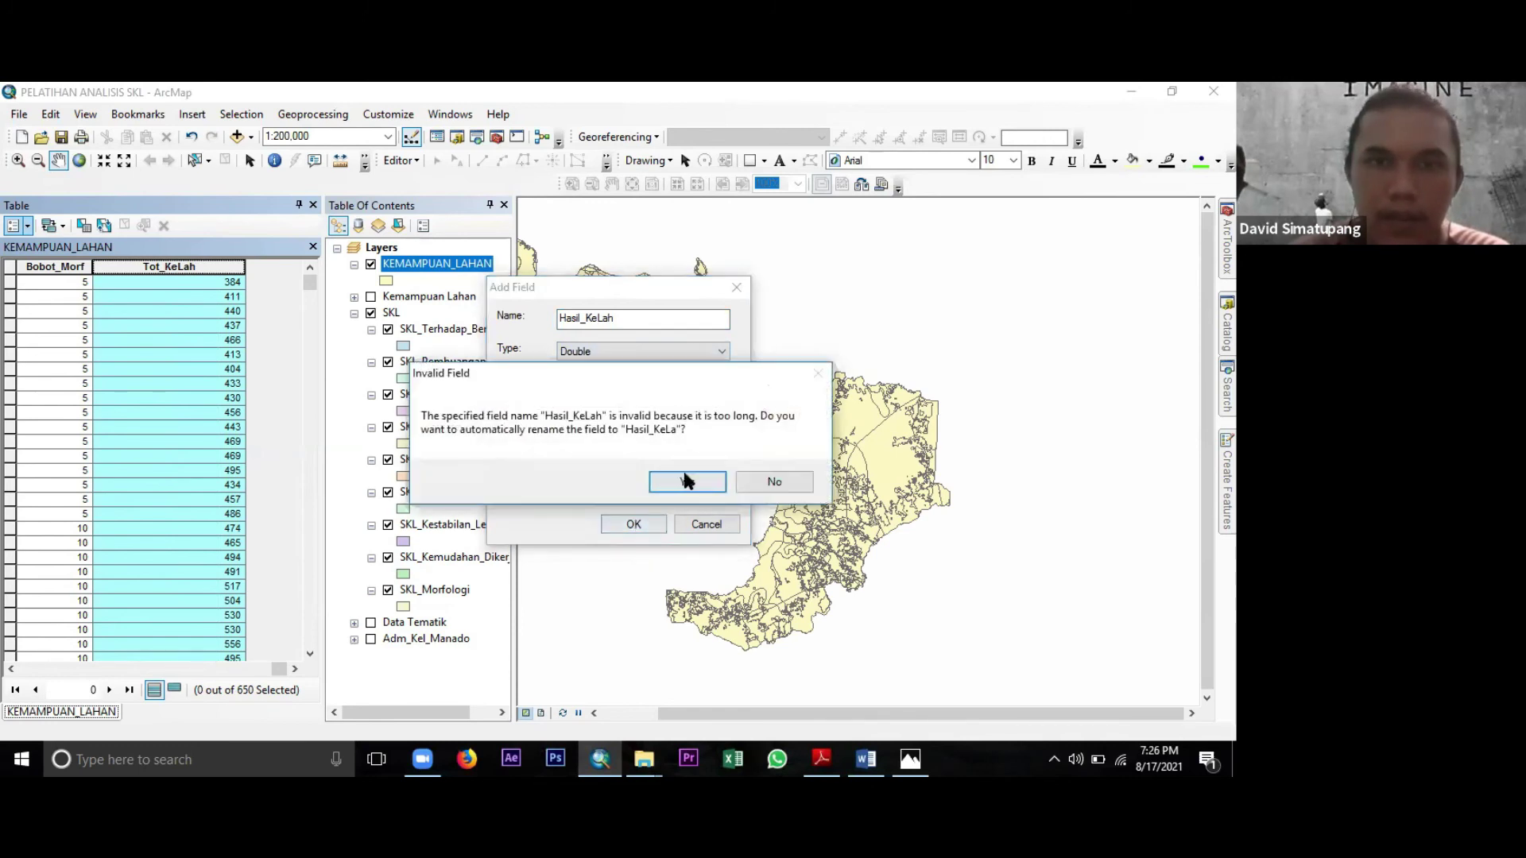
{"action": "left_click", "coordinate": [688, 480]}
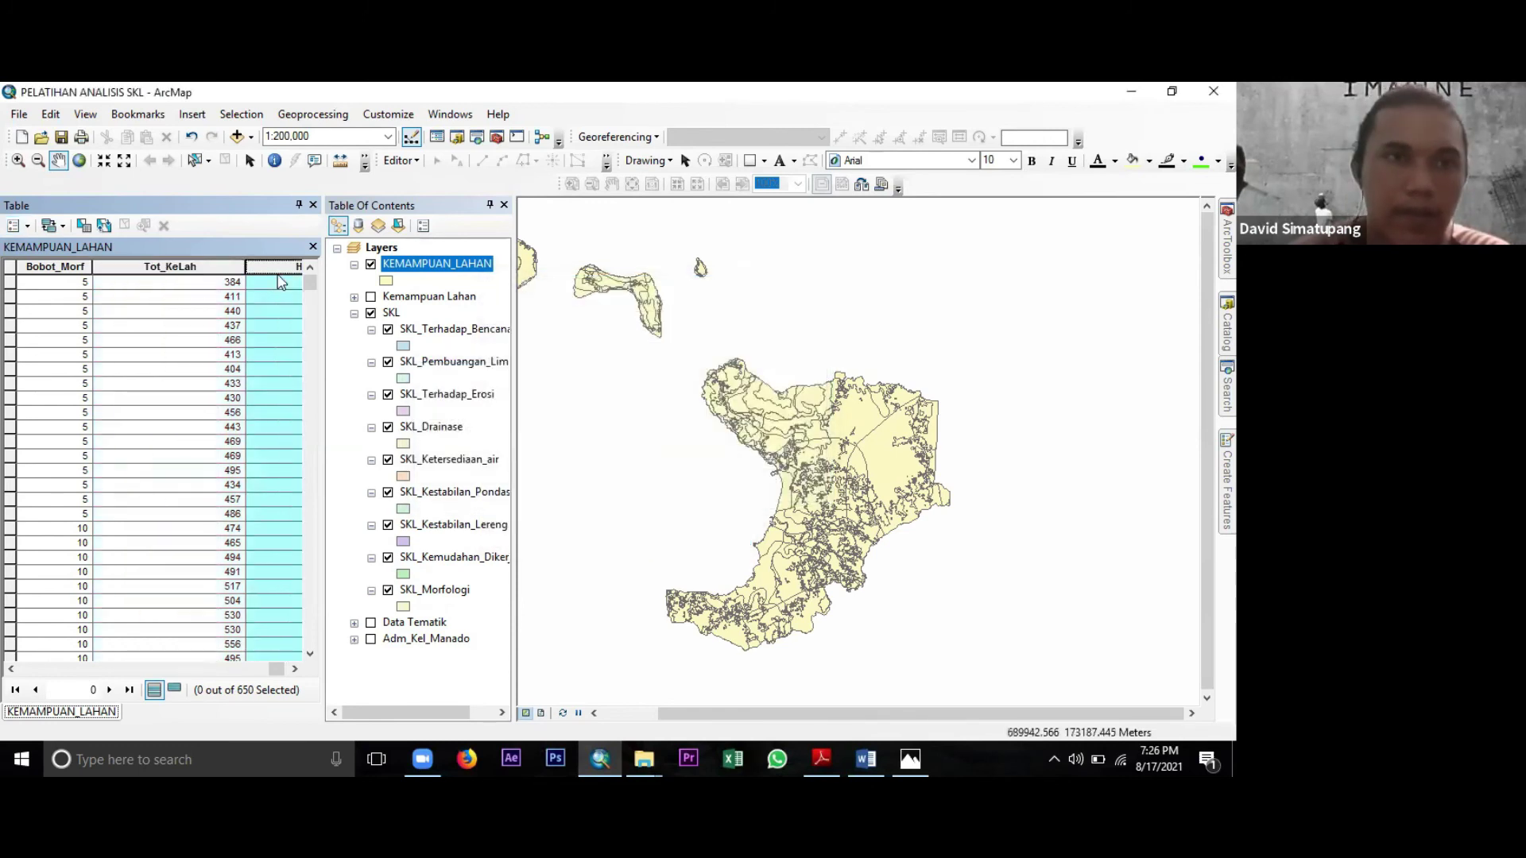
Calculate Hasil_KeLa as [Tot_KeLah]/9 and review its values in ascending order from lowest to highest.
{"action": "right_click", "coordinate": [155, 270]}
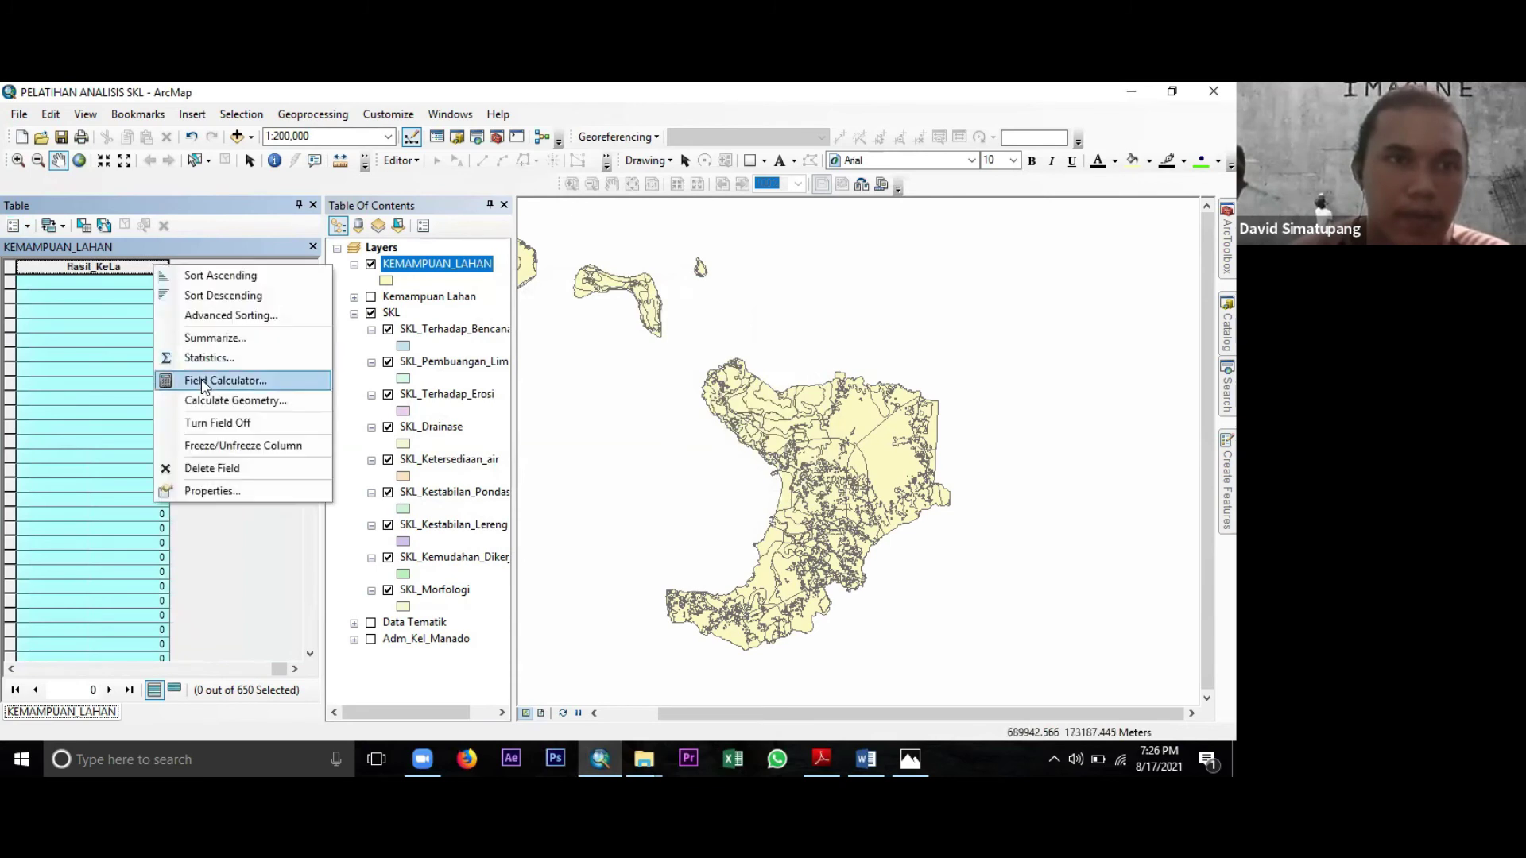
{"action": "left_click", "coordinate": [205, 381]}
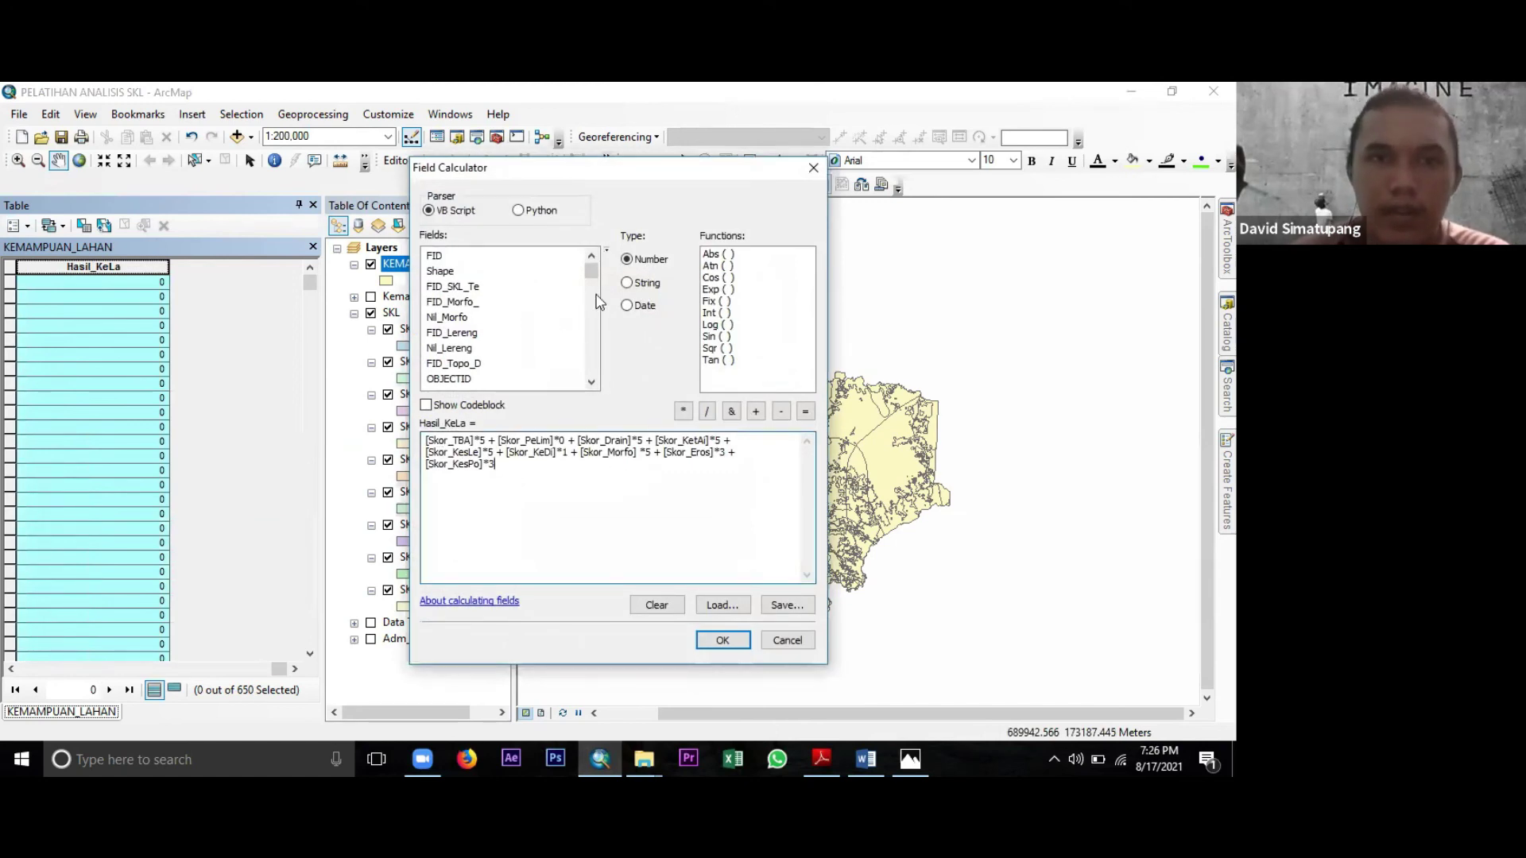
{"action": "key", "text": "ctrl+a"}
{"action": "scroll", "coordinate": [493, 373], "scroll_direction": "down", "scroll_amount": 6}
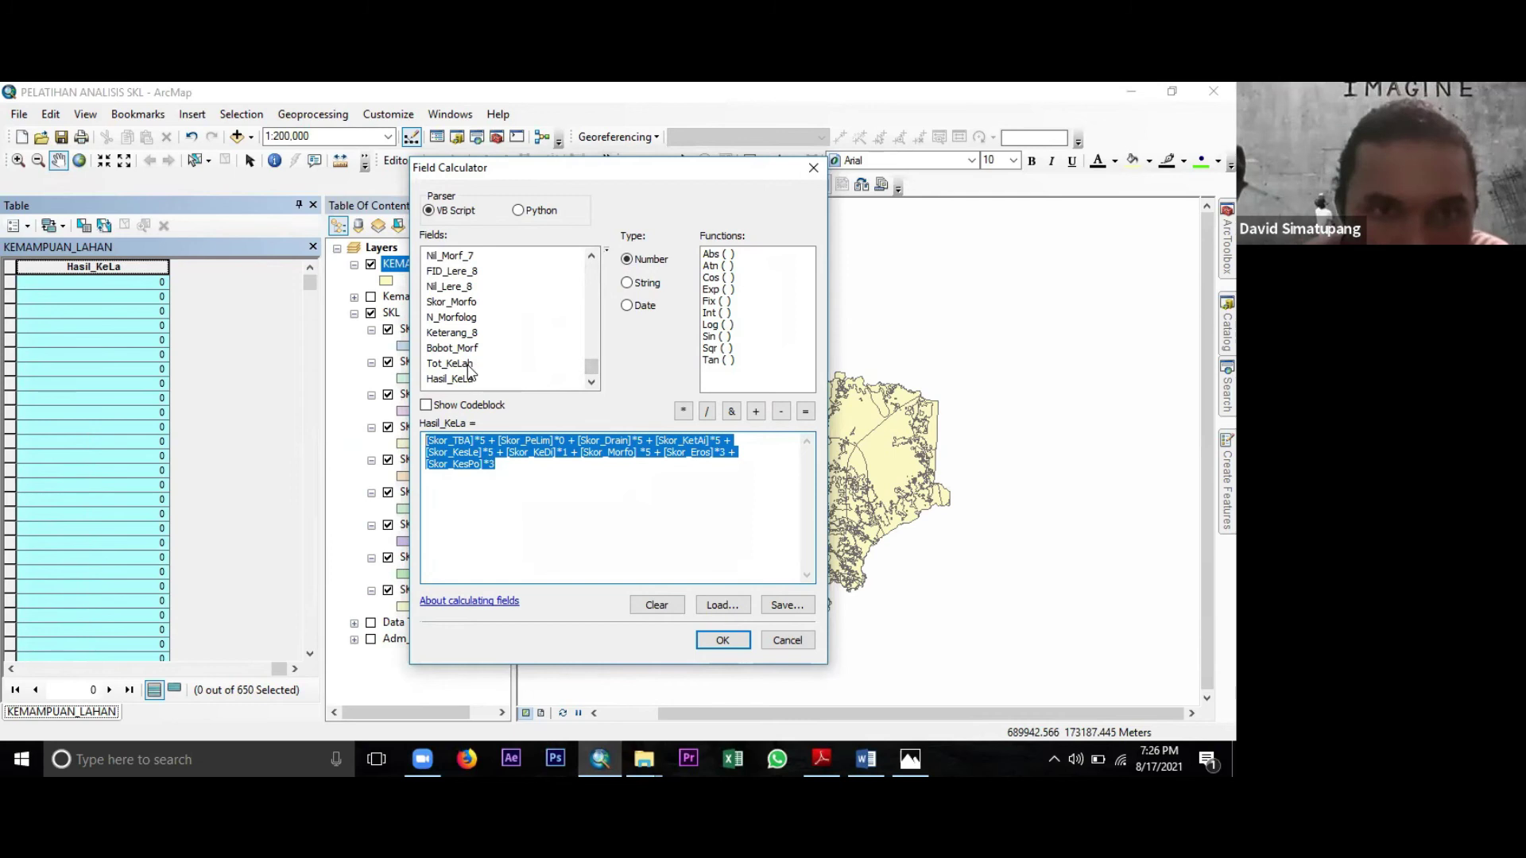
{"action": "double_click", "coordinate": [473, 365]}
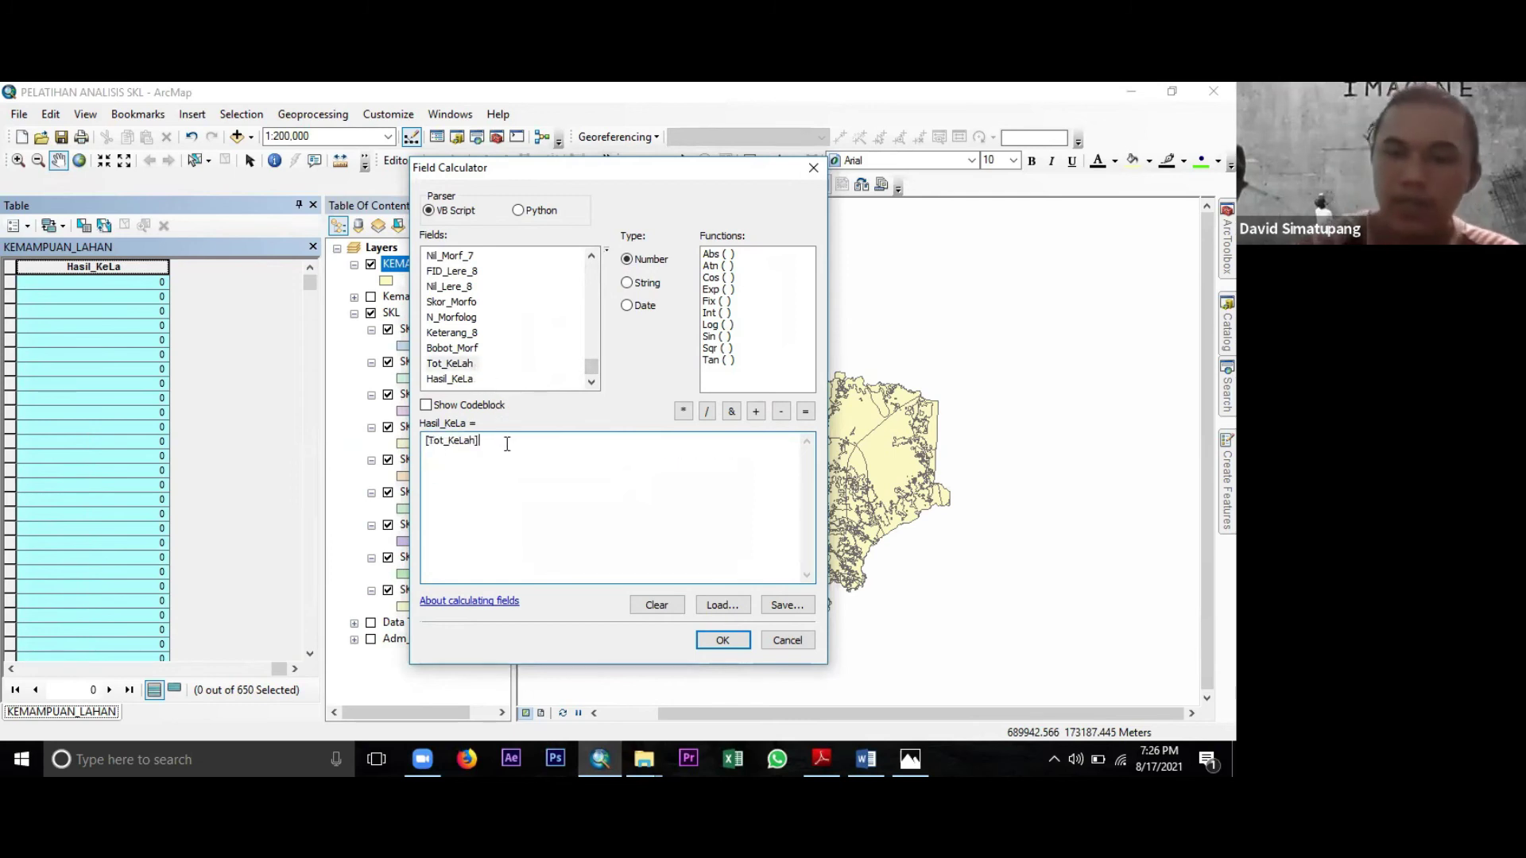
{"action": "type", "text": "/9"}
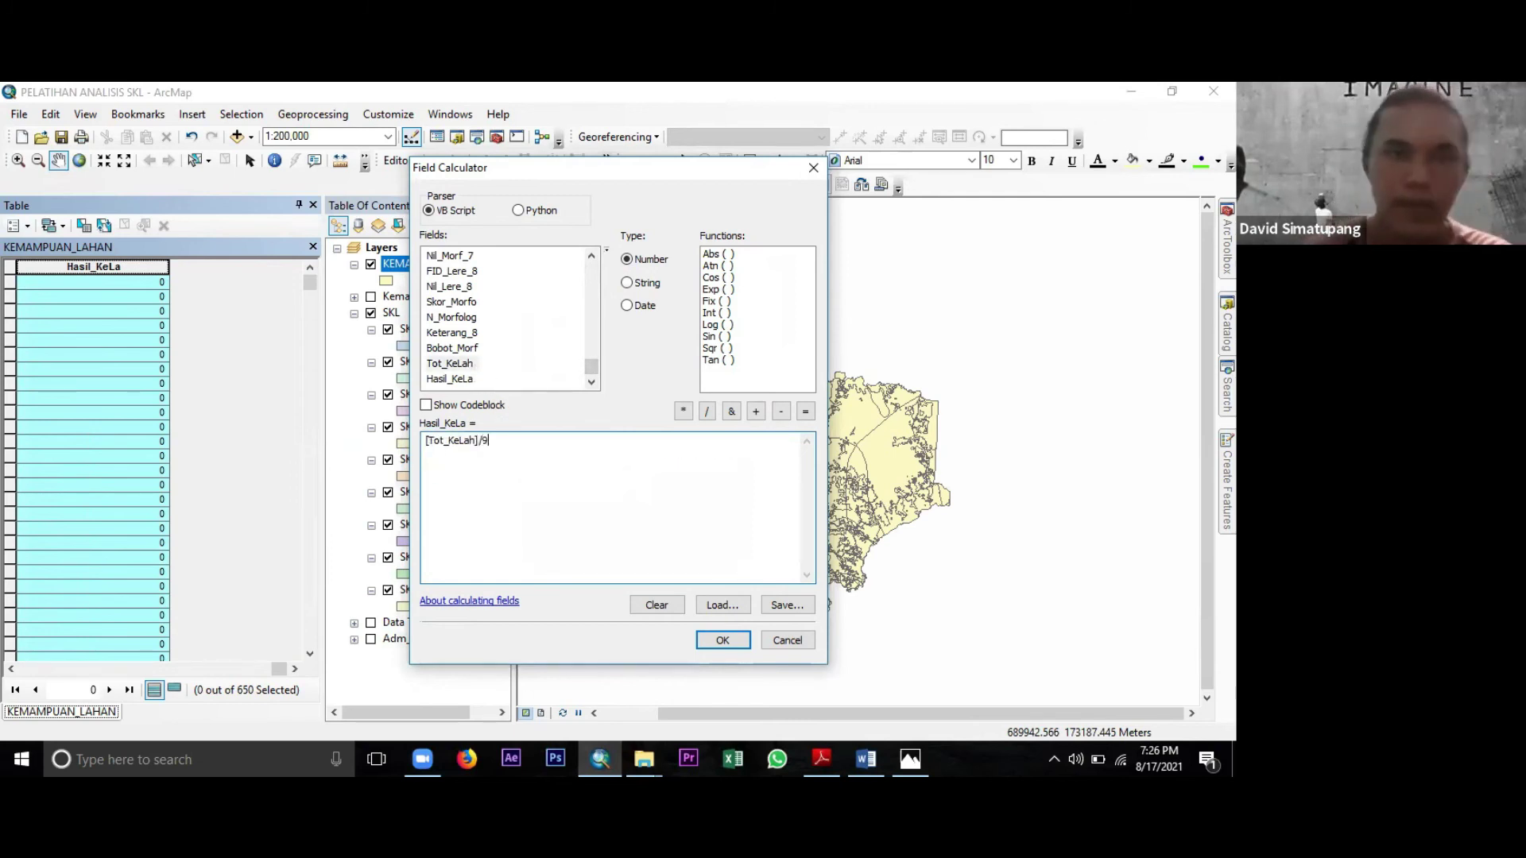
{"action": "left_click", "coordinate": [720, 643]}
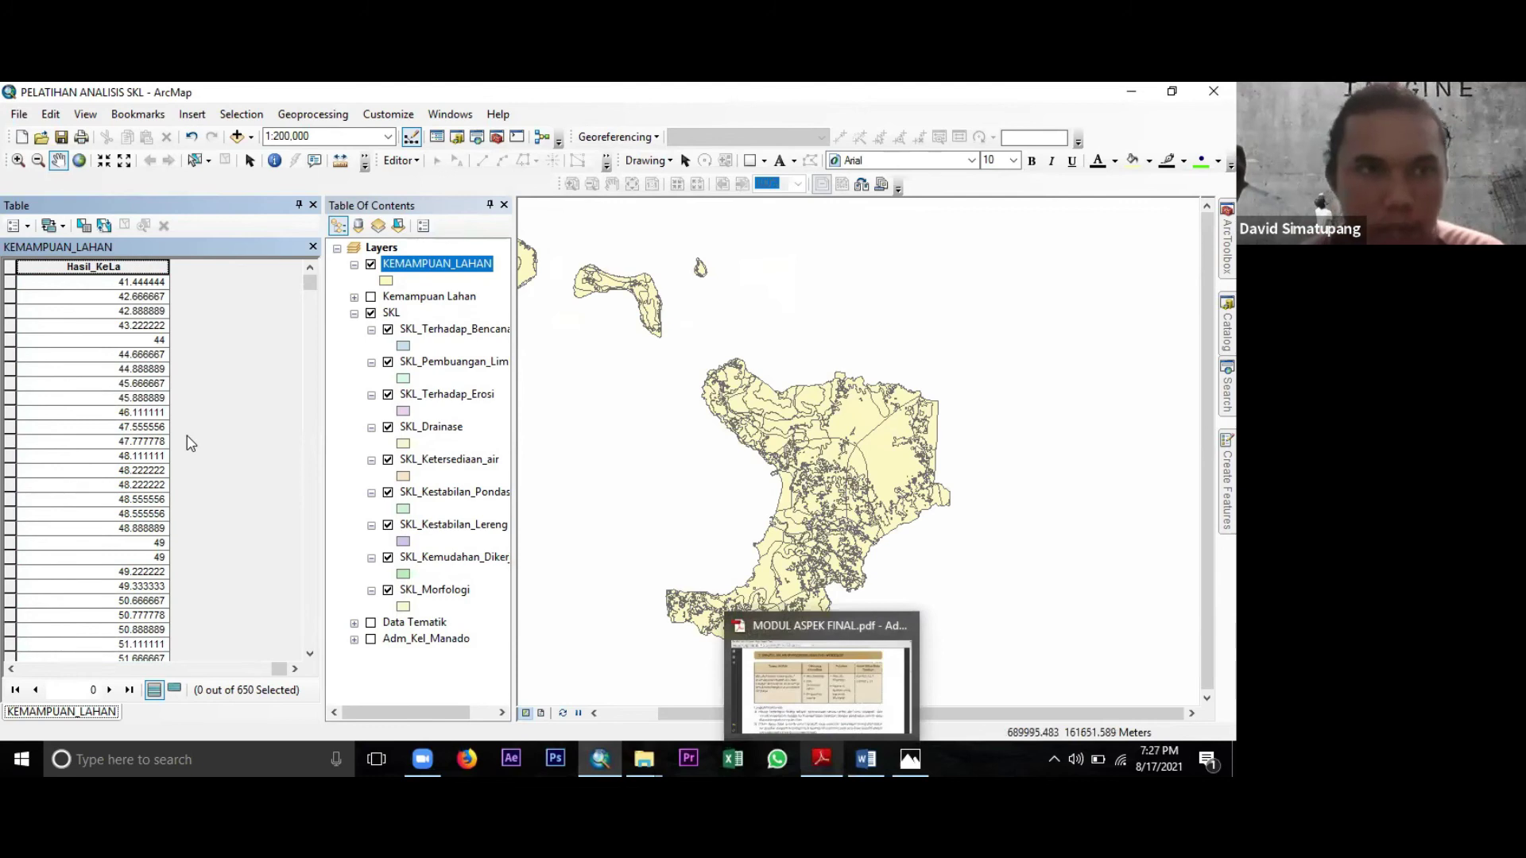
{"action": "scroll", "coordinate": [190, 443], "scroll_direction": "down", "scroll_amount": 10}
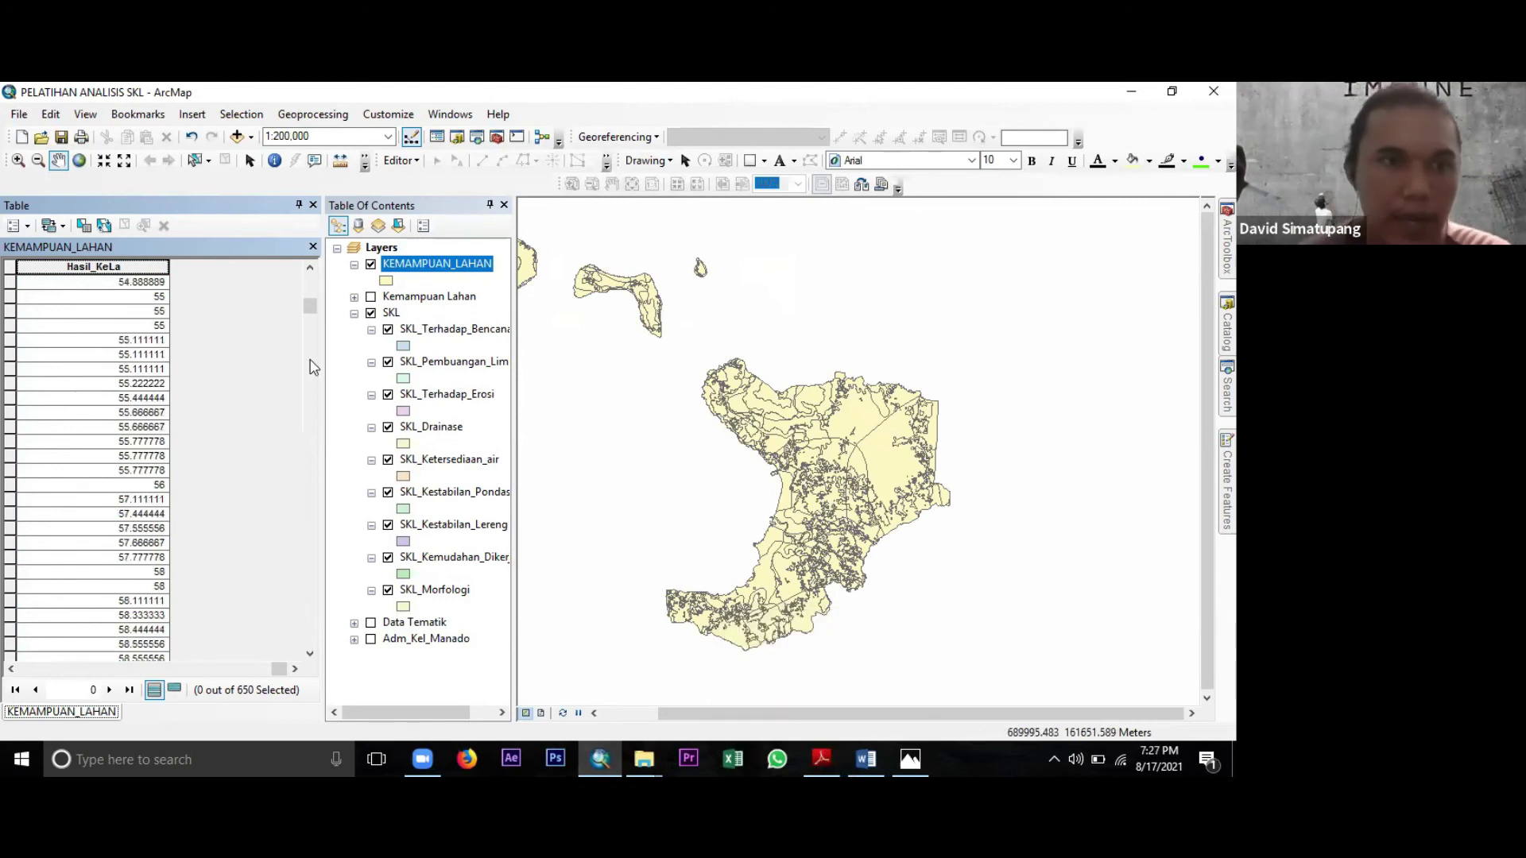
{"action": "scroll", "coordinate": [167, 337], "scroll_direction": "up", "scroll_amount": 10}
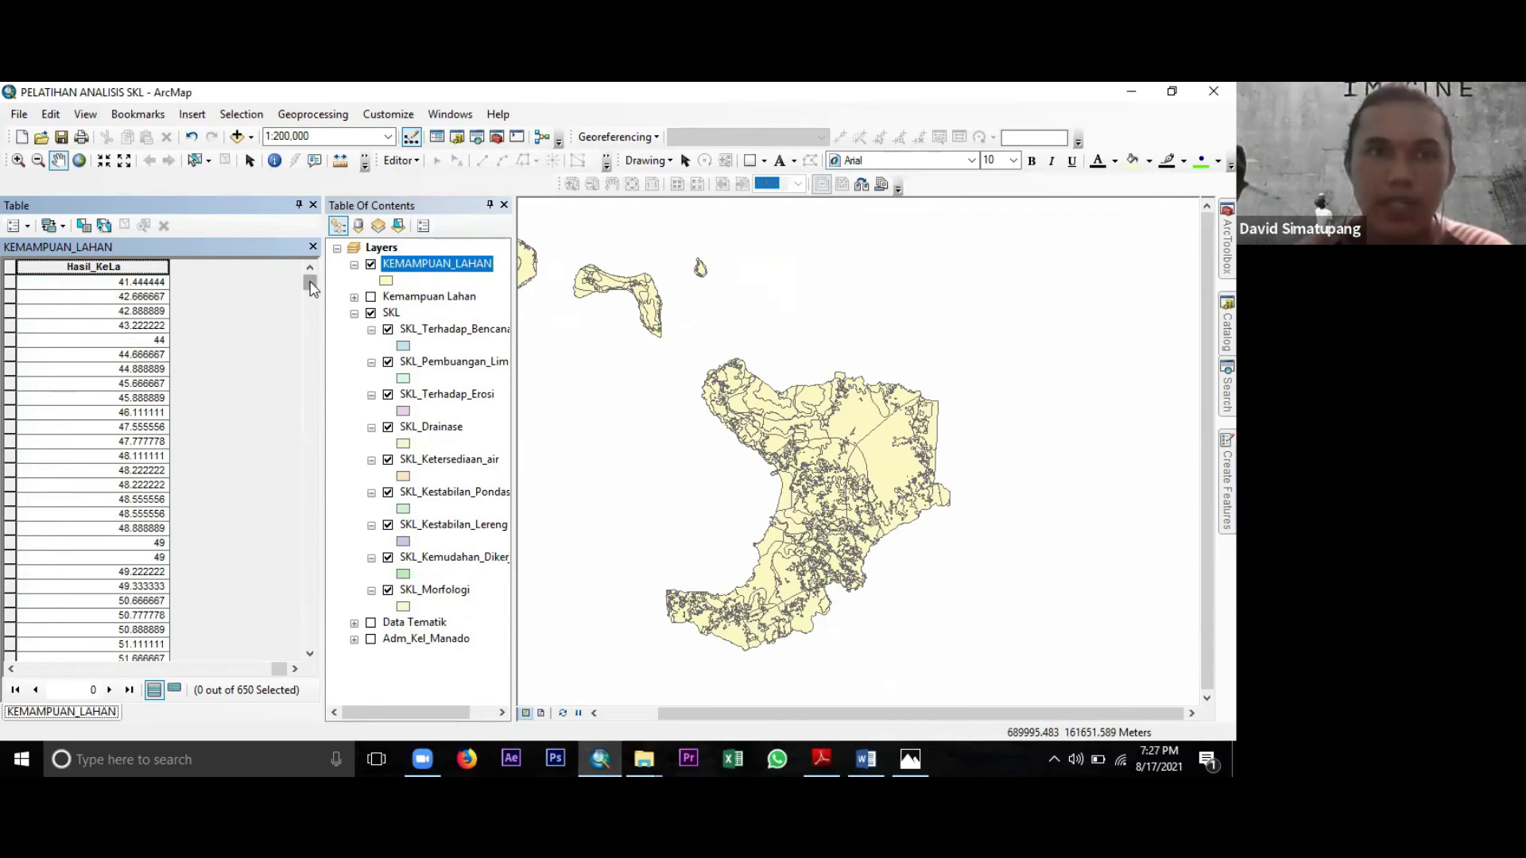
{"action": "left_click_drag", "start_coordinate": [310, 283], "coordinate": [314, 672]}
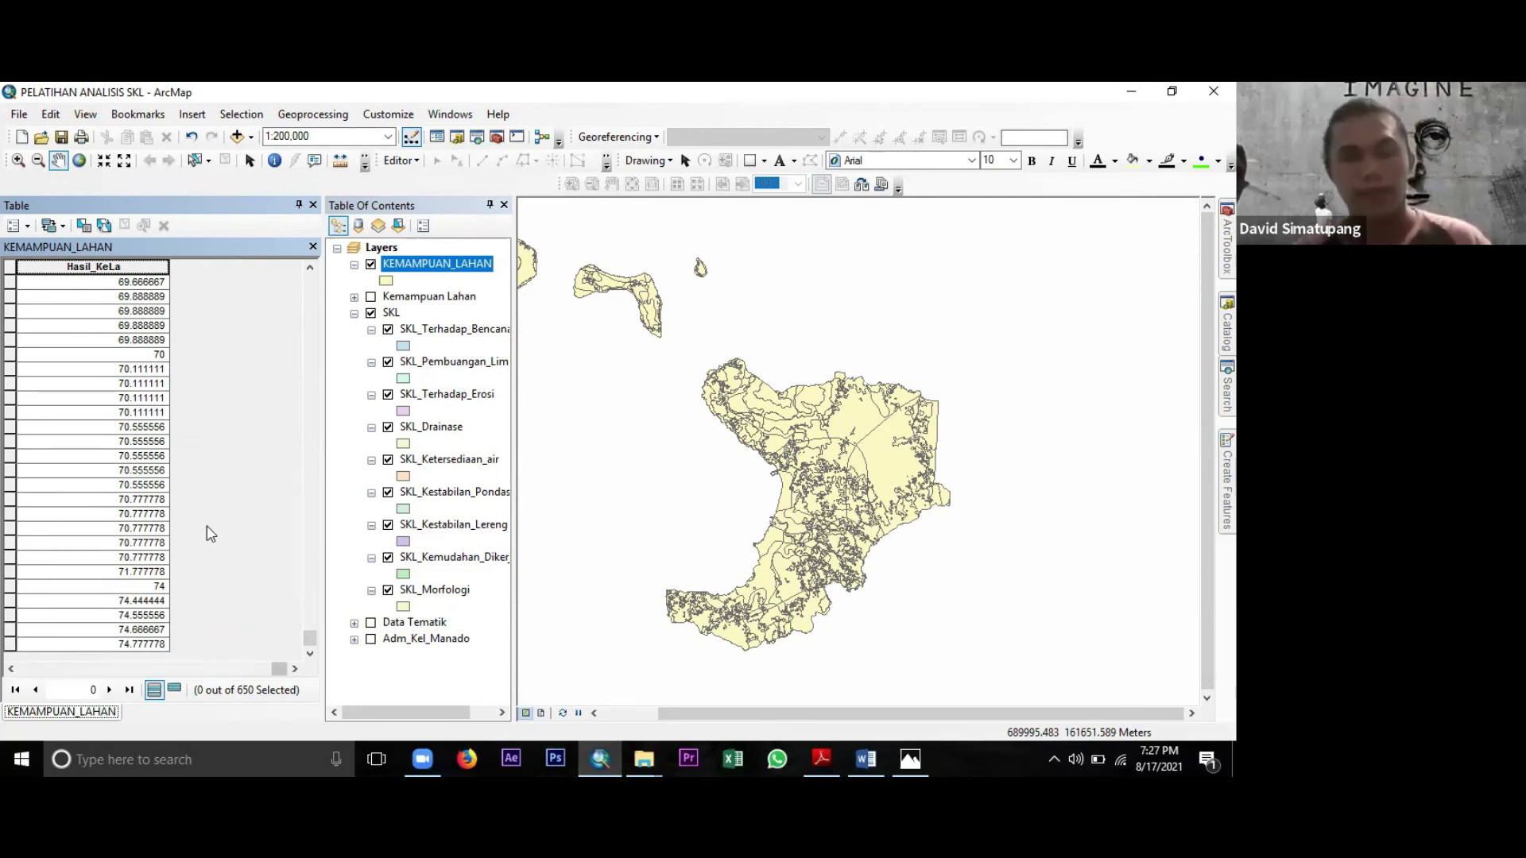
Add a Text field named Keterangan with length 50 to the KEMAMPUAN_LAHAN table, accepting the automatic rename to Keterang_9.
{"action": "left_click", "coordinate": [30, 226]}
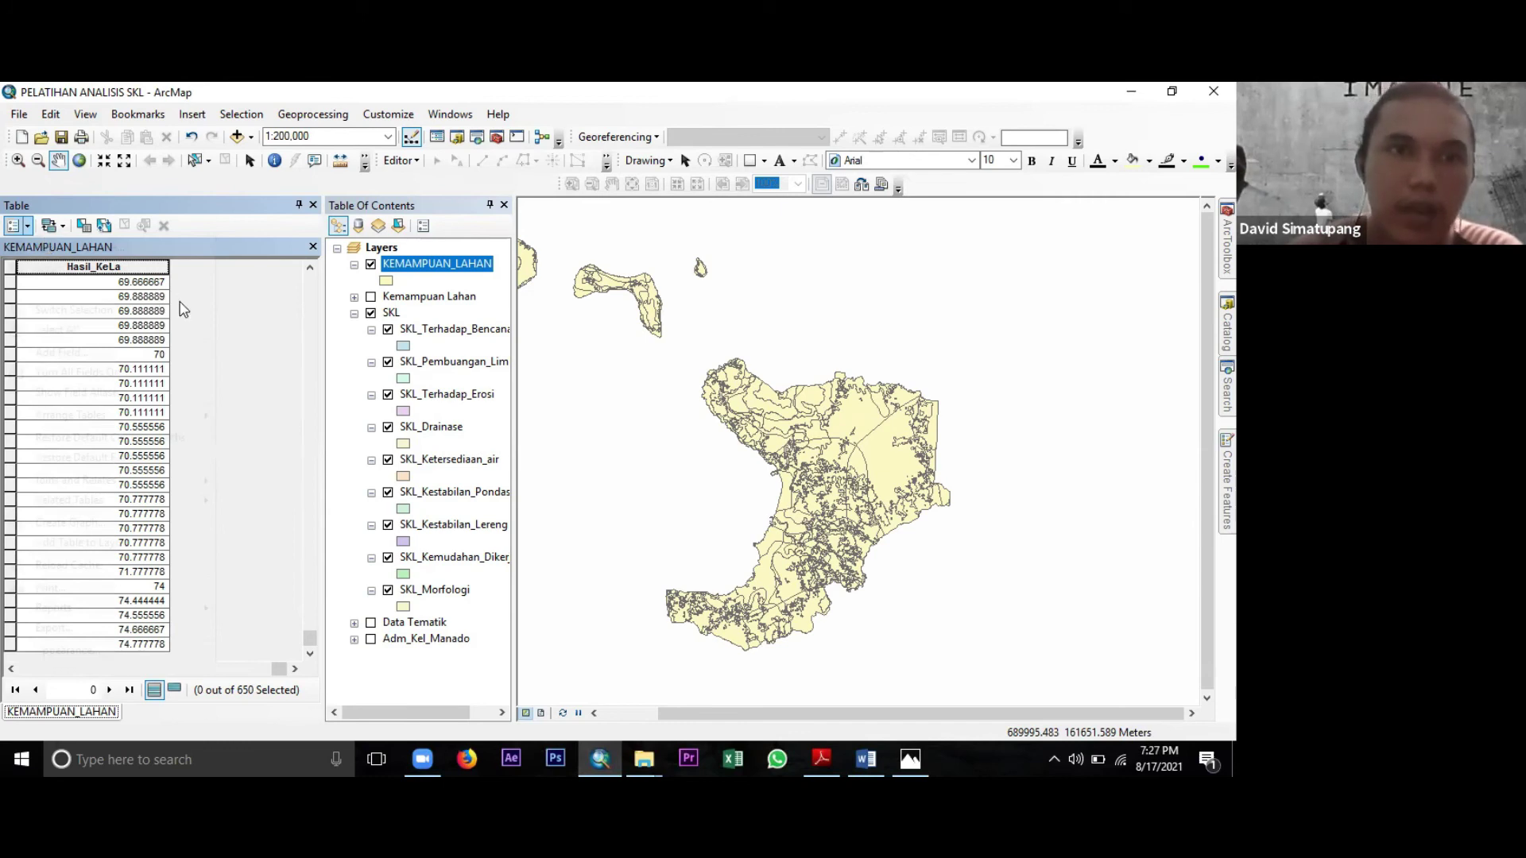
{"action": "left_click", "coordinate": [50, 265]}
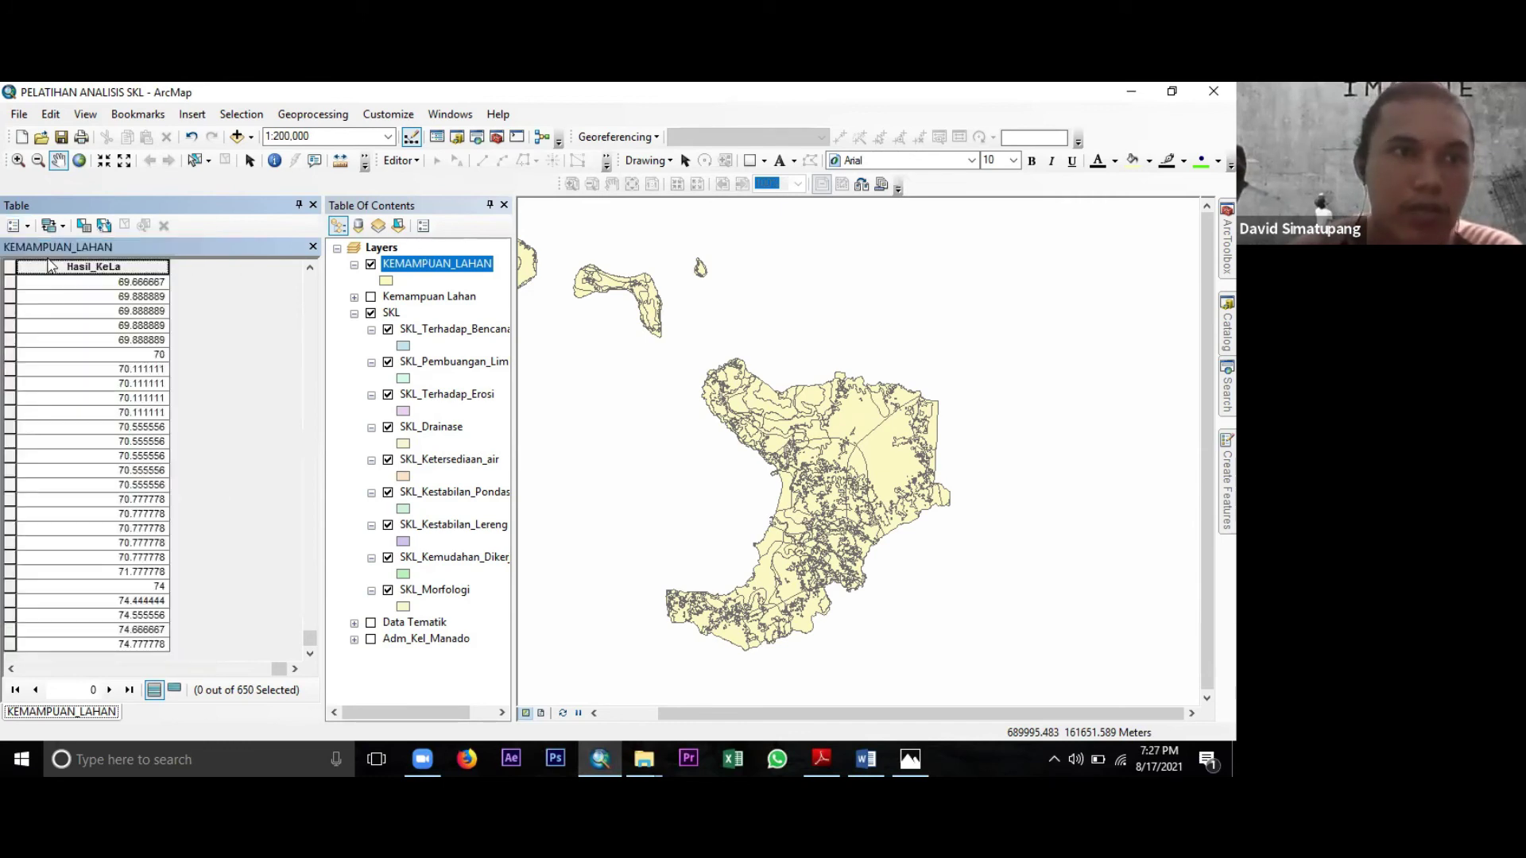
{"action": "left_click", "coordinate": [14, 226]}
{"action": "left_click", "coordinate": [48, 351]}
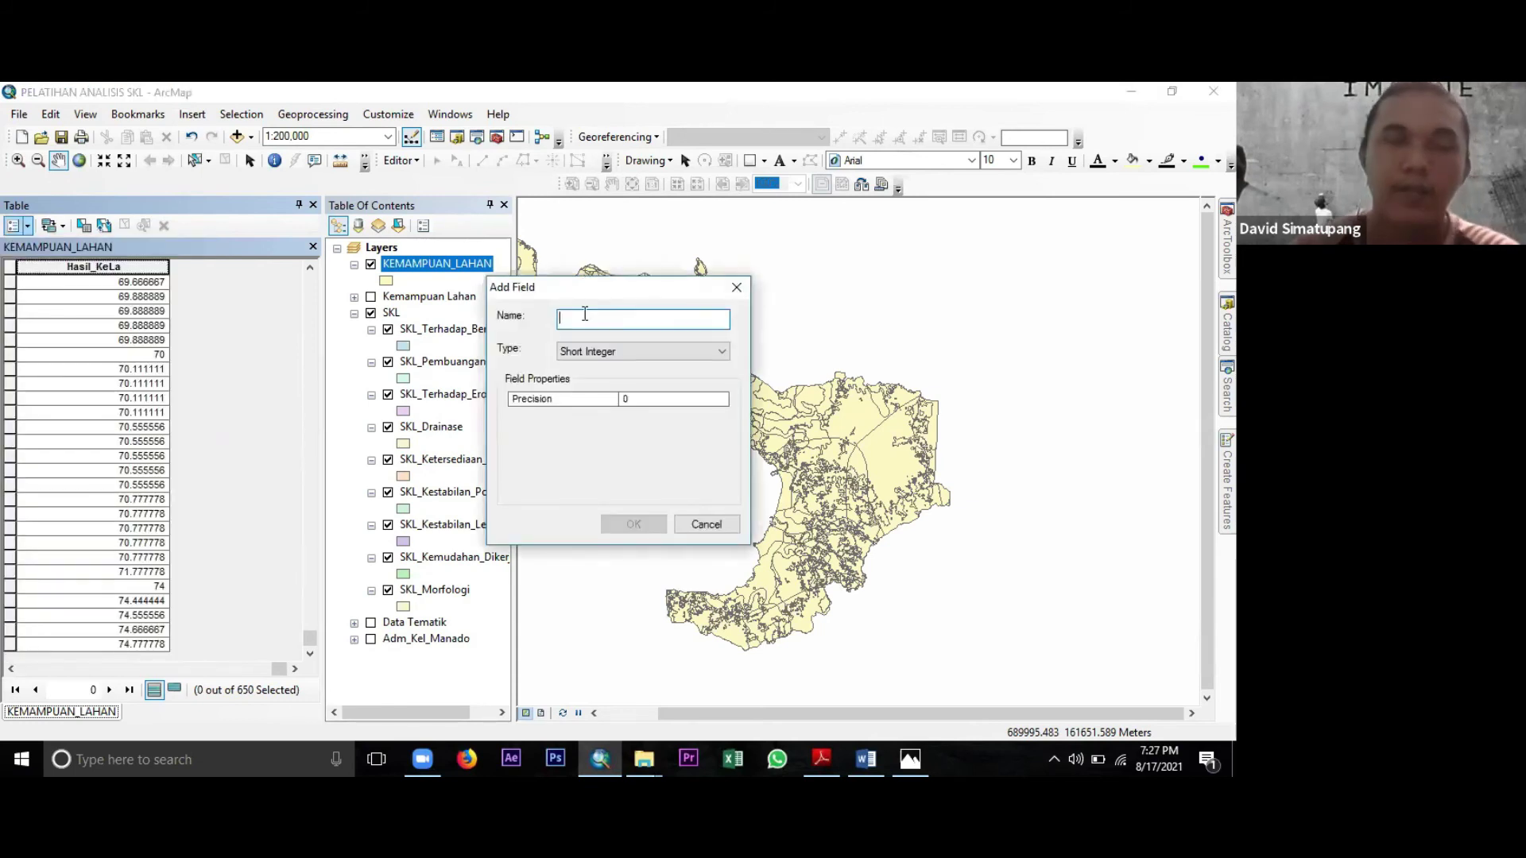
{"action": "type", "text": "Keterangan"}
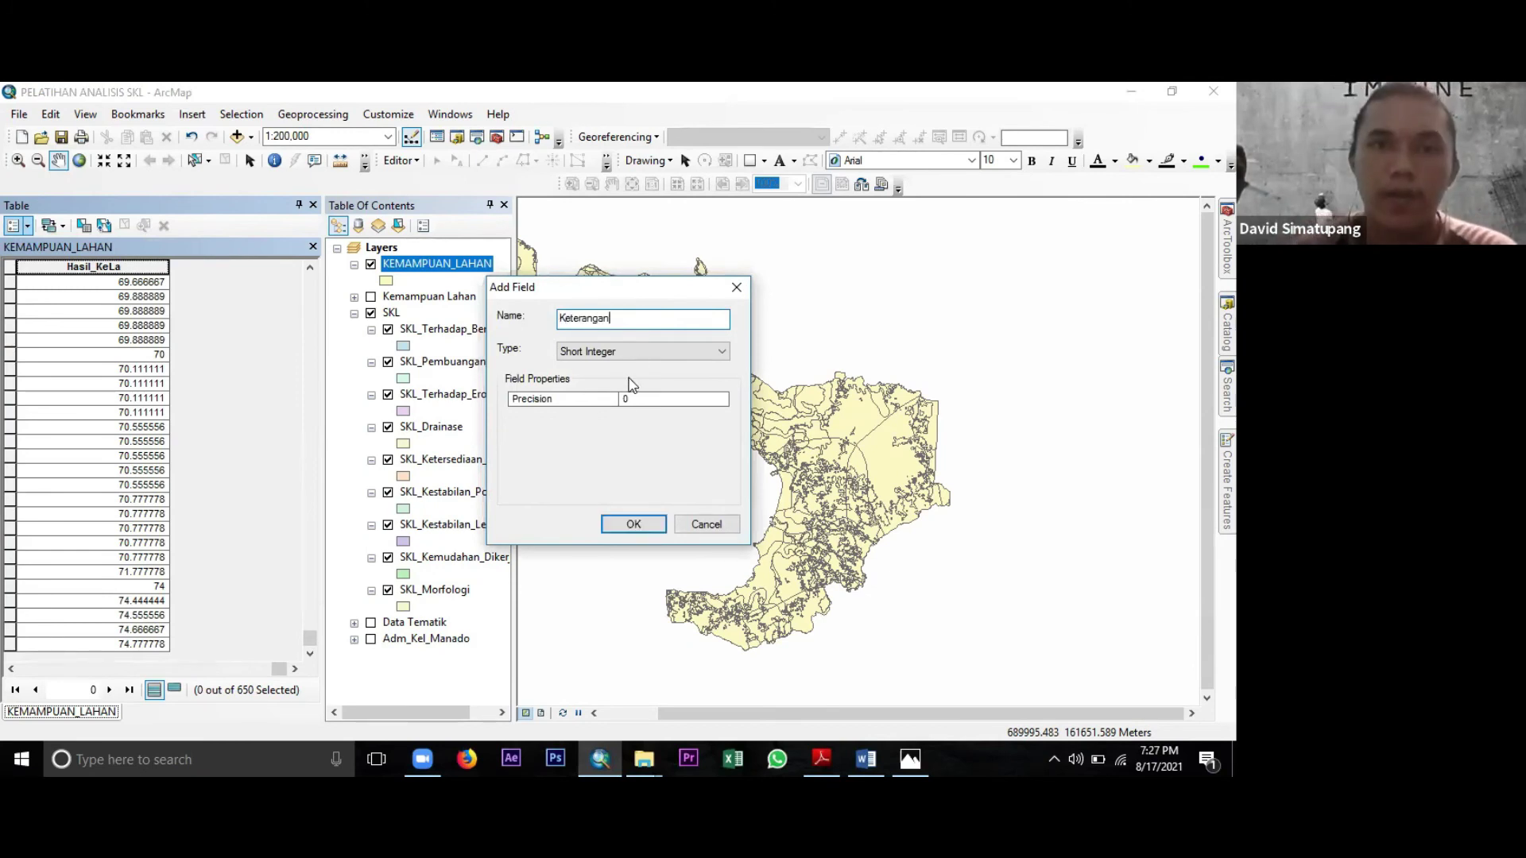
{"action": "left_click", "coordinate": [624, 351]}
{"action": "left_click", "coordinate": [624, 405]}
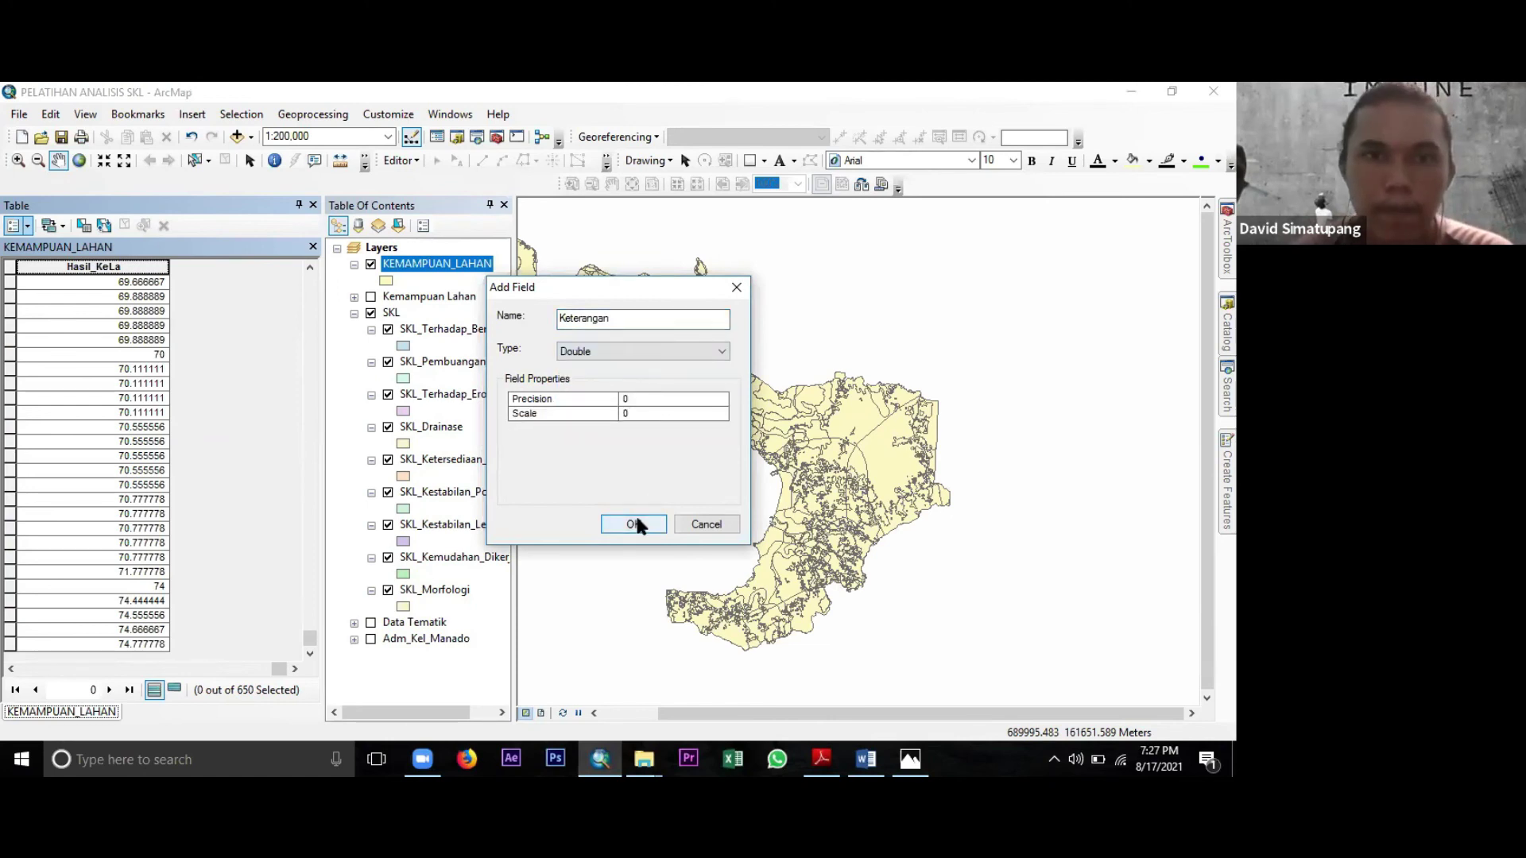
{"action": "left_click", "coordinate": [667, 352]}
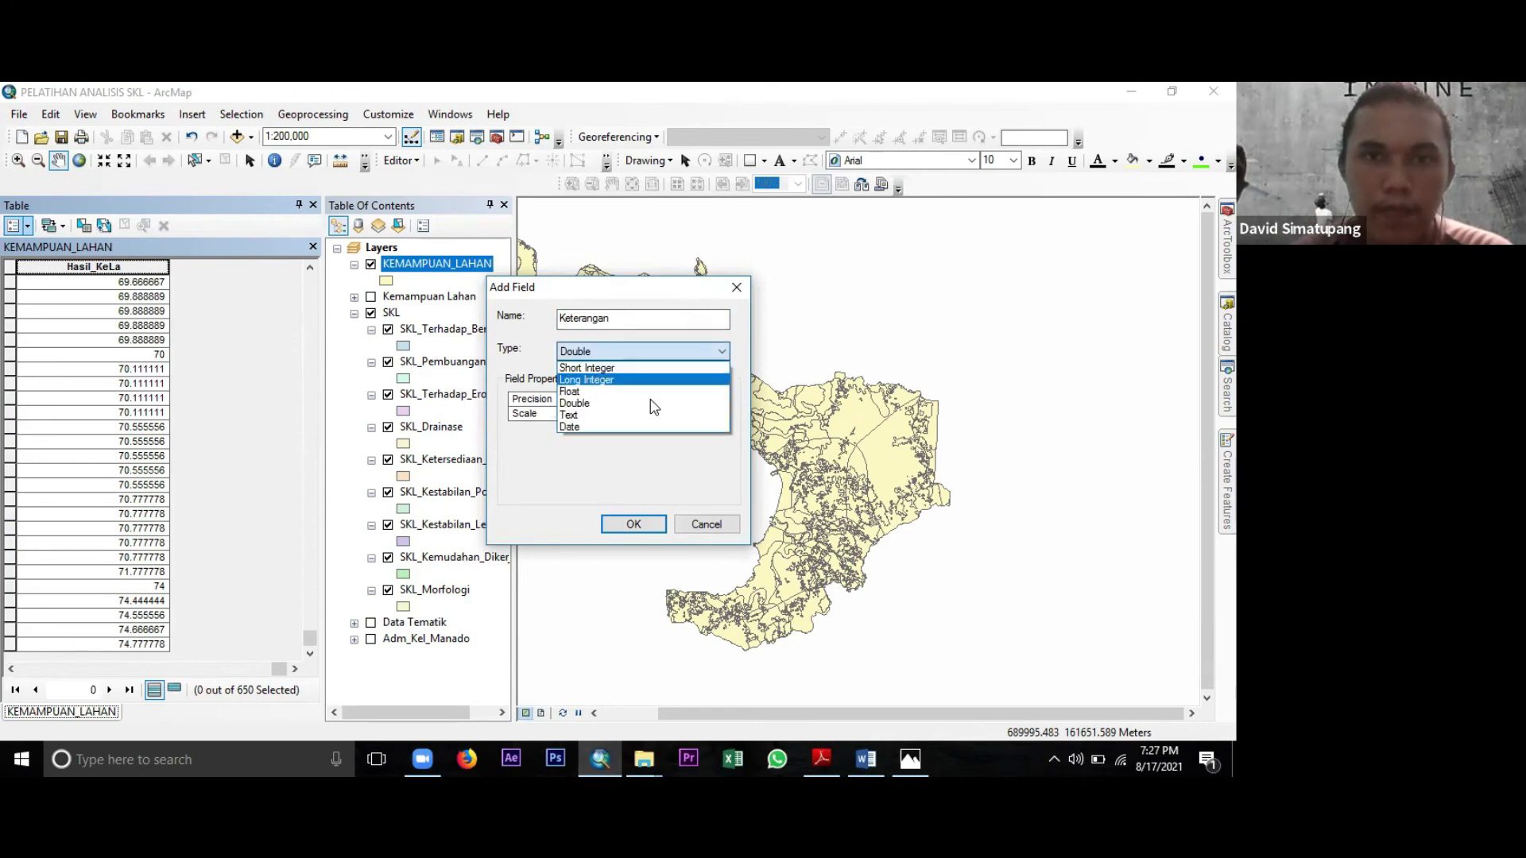
{"action": "left_click", "coordinate": [648, 415]}
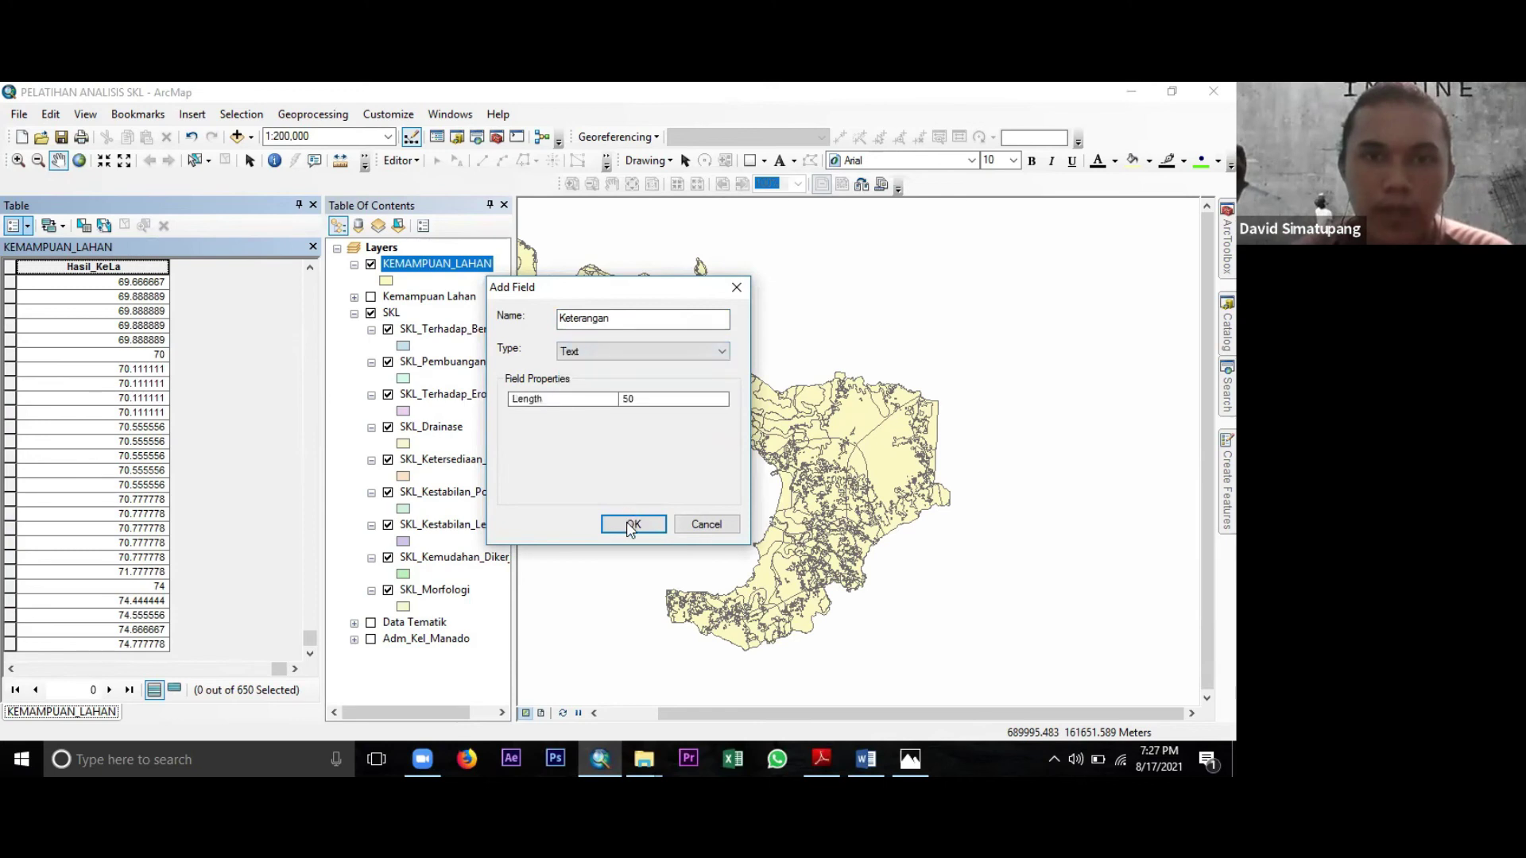
{"action": "key", "text": "Return"}
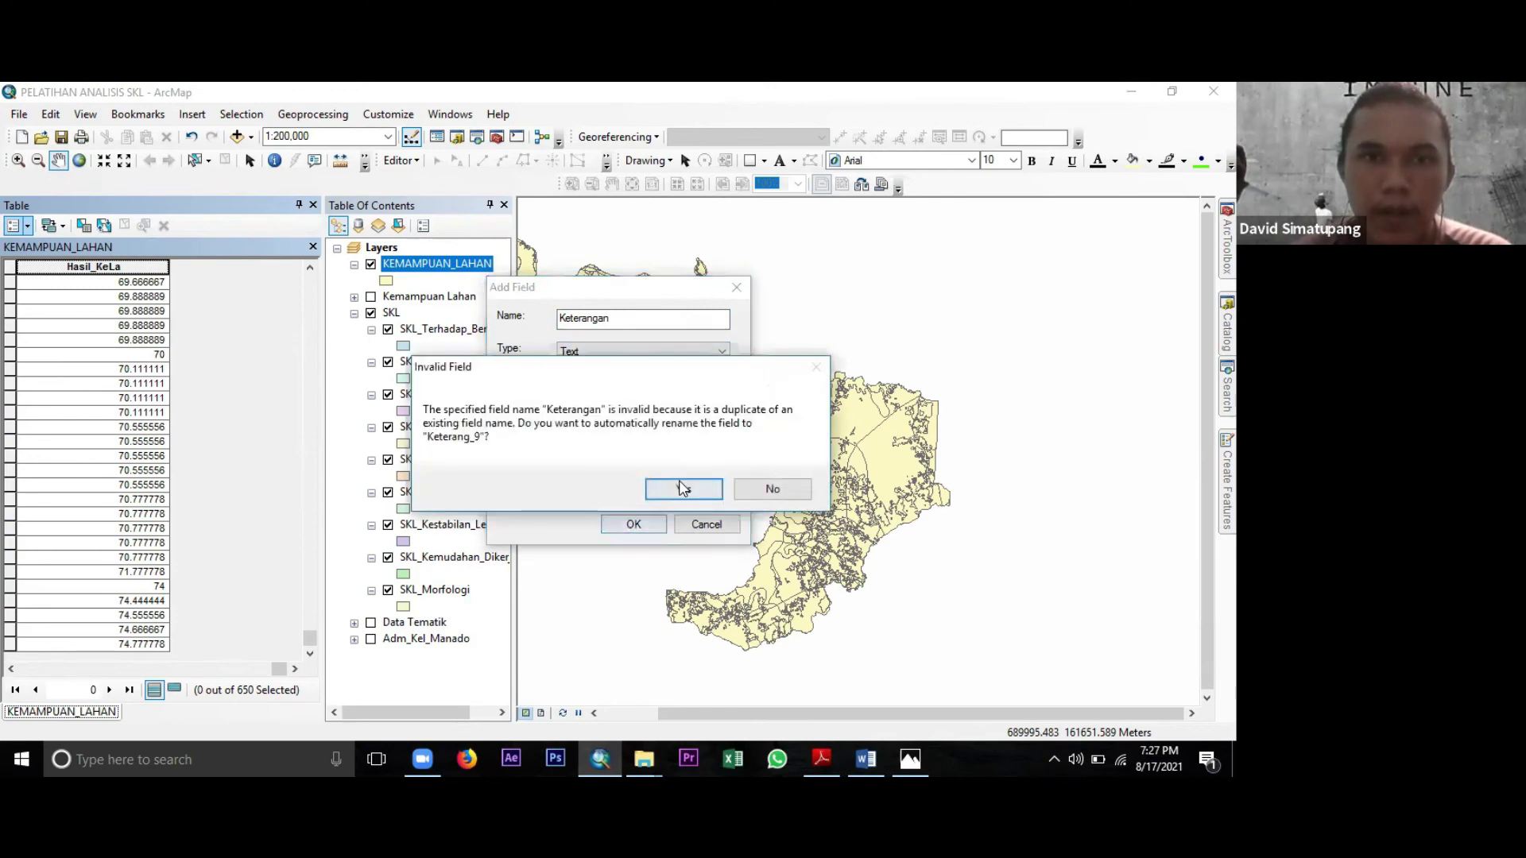
{"action": "left_click", "coordinate": [681, 487]}
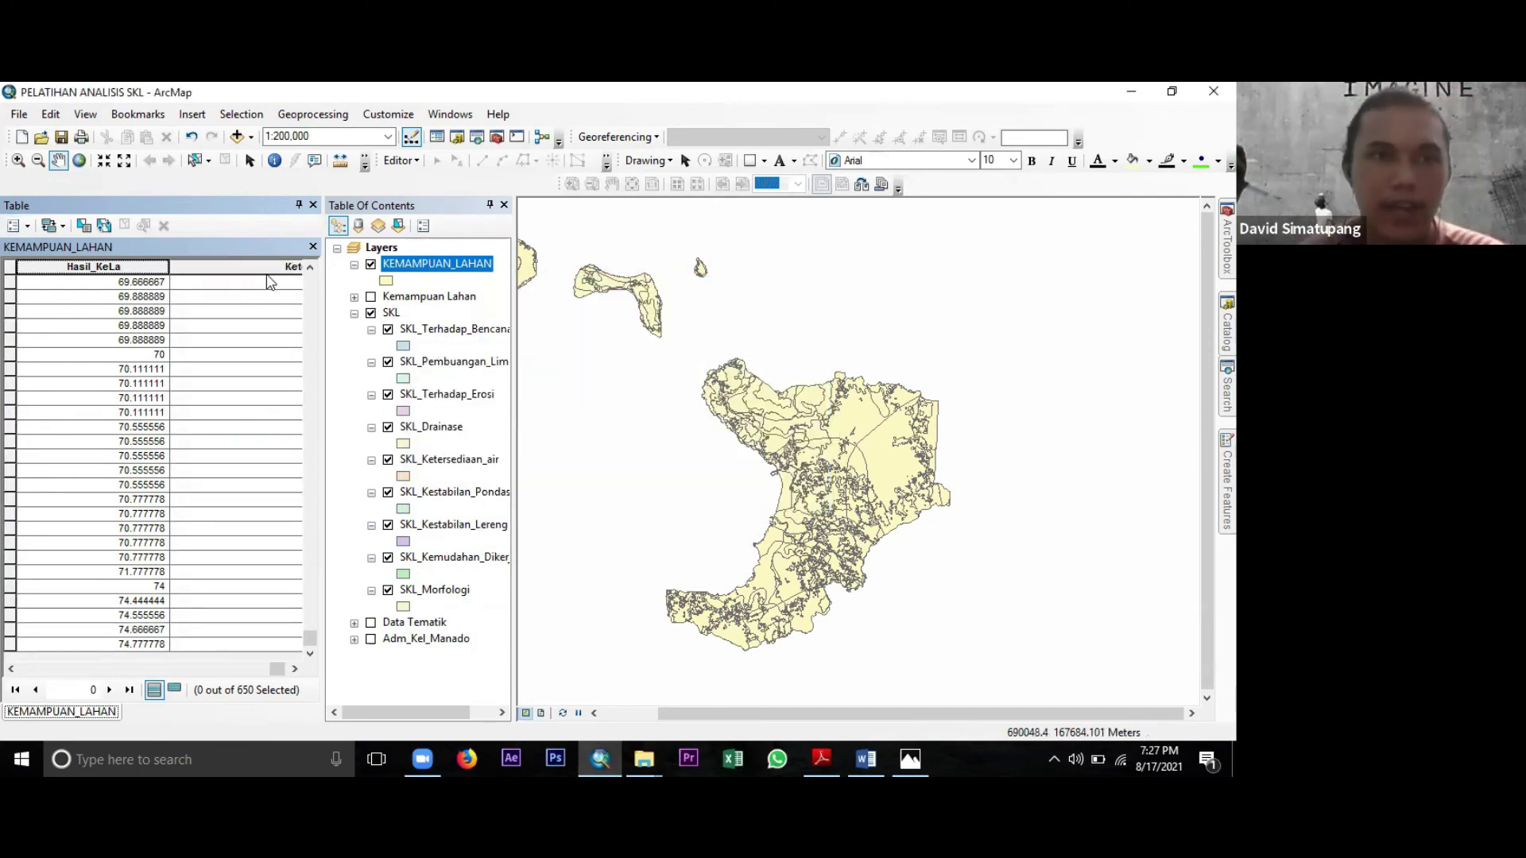
Select the new description column and review the Hasil_KeLa values from the lowest to the highest record.
{"action": "left_click", "coordinate": [270, 270]}
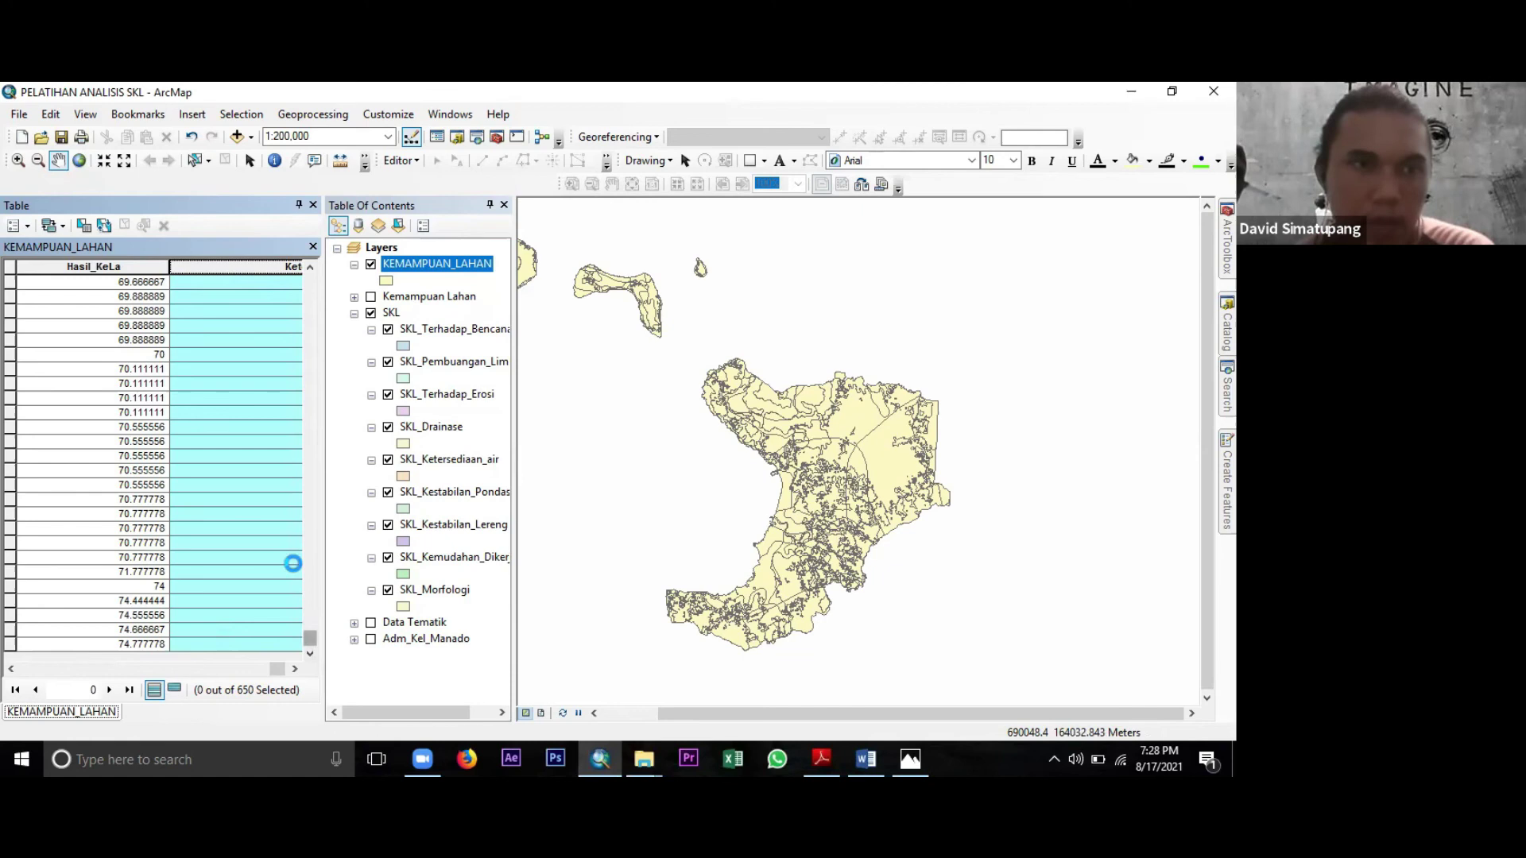
{"action": "scroll", "coordinate": [260, 276], "scroll_direction": "up", "scroll_amount": 20}
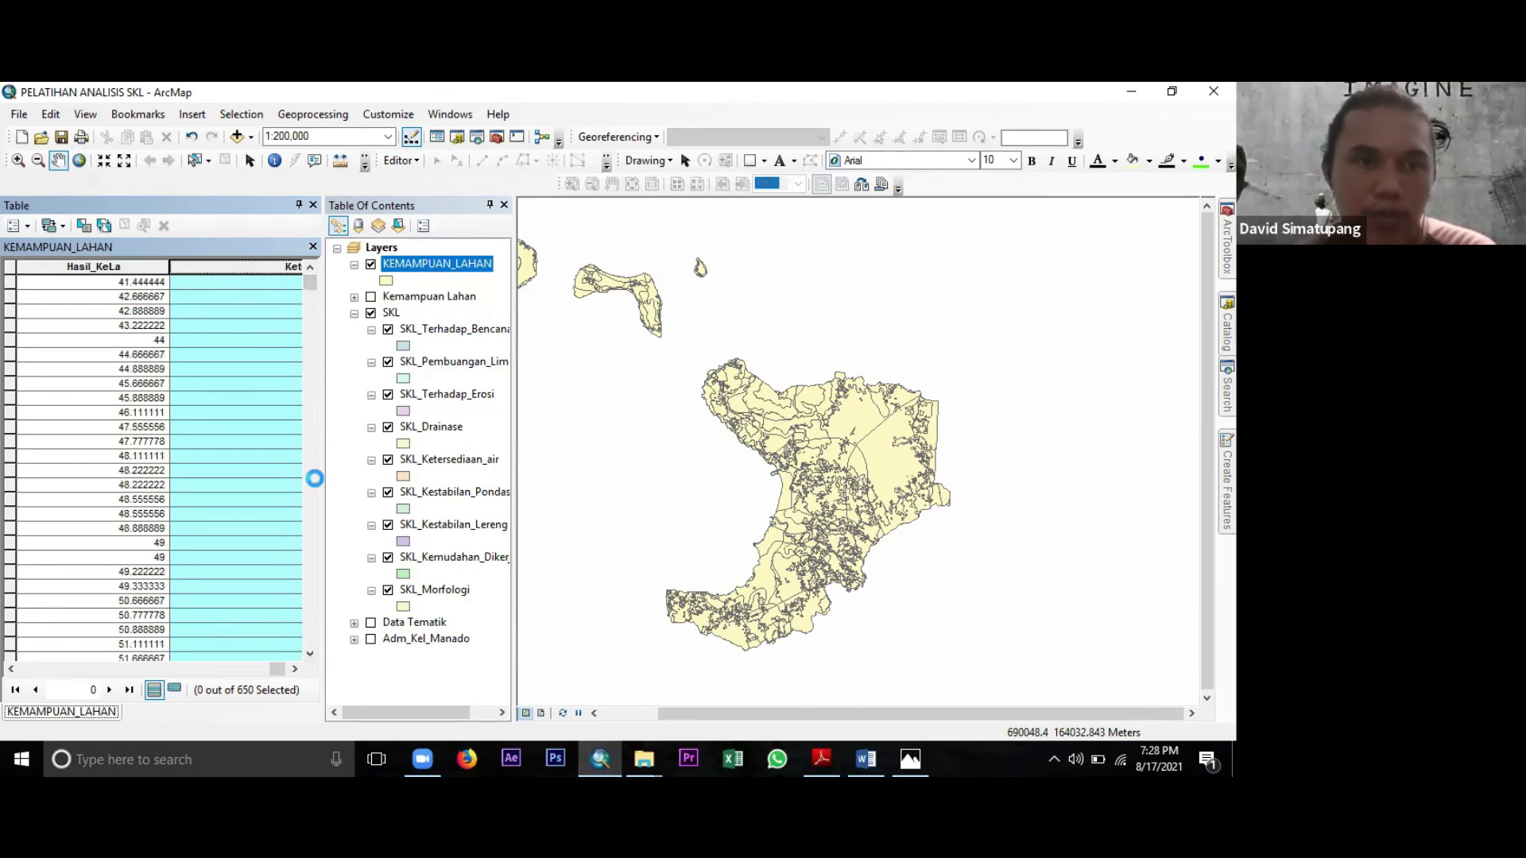
{"action": "left_click_drag", "start_coordinate": [335, 628], "coordinate": [329, 673]}
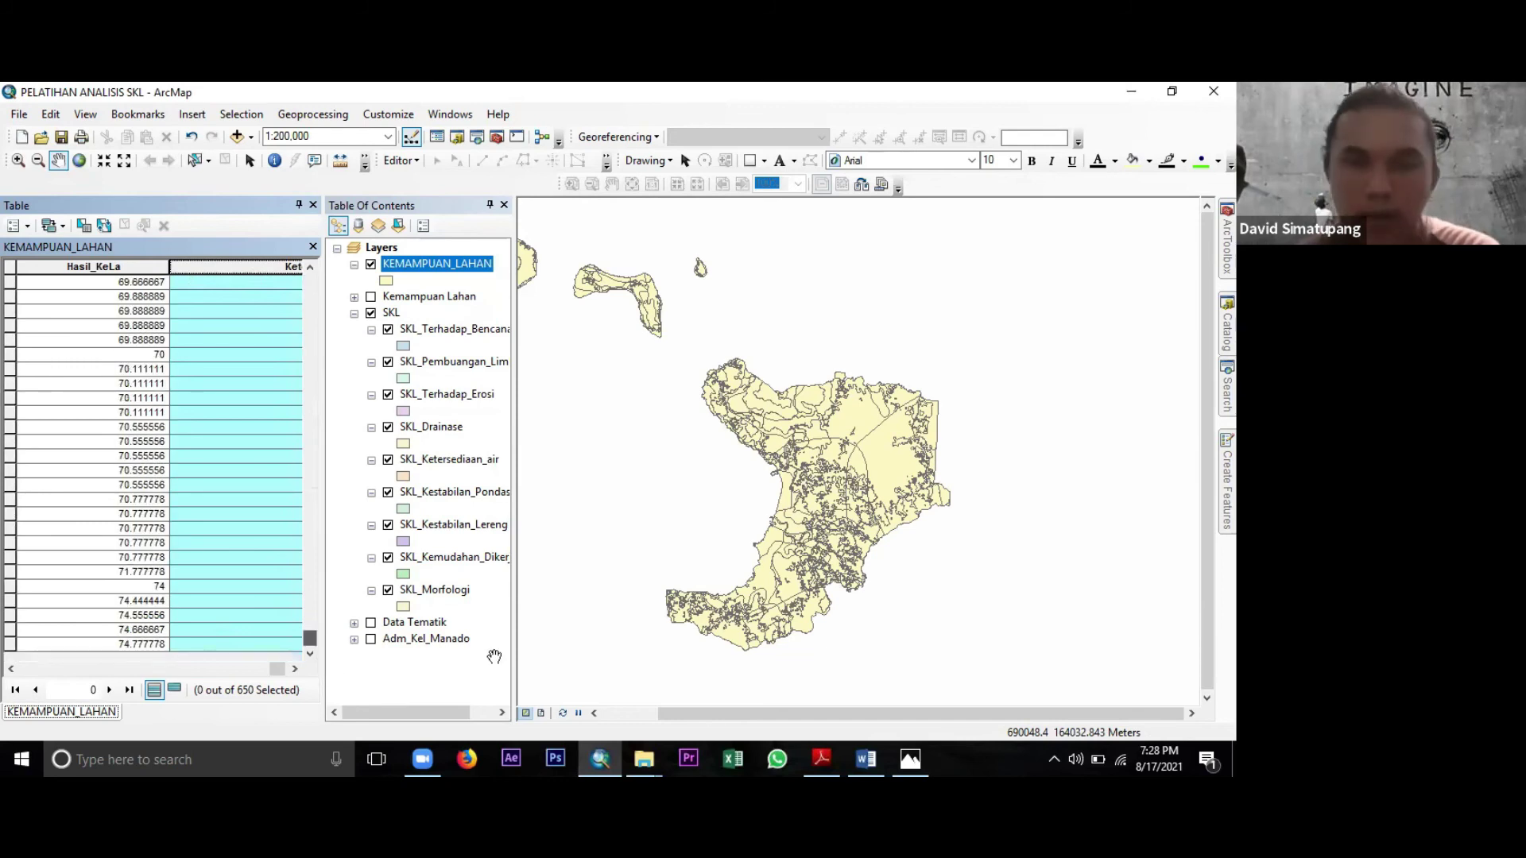
Switch to MODUL ASPEK FINAL.pdf in Adobe Reader and examine the land capability class table and the notes below it on page 91.
{"action": "left_click", "coordinate": [874, 759]}
{"action": "left_click", "coordinate": [249, 750]}
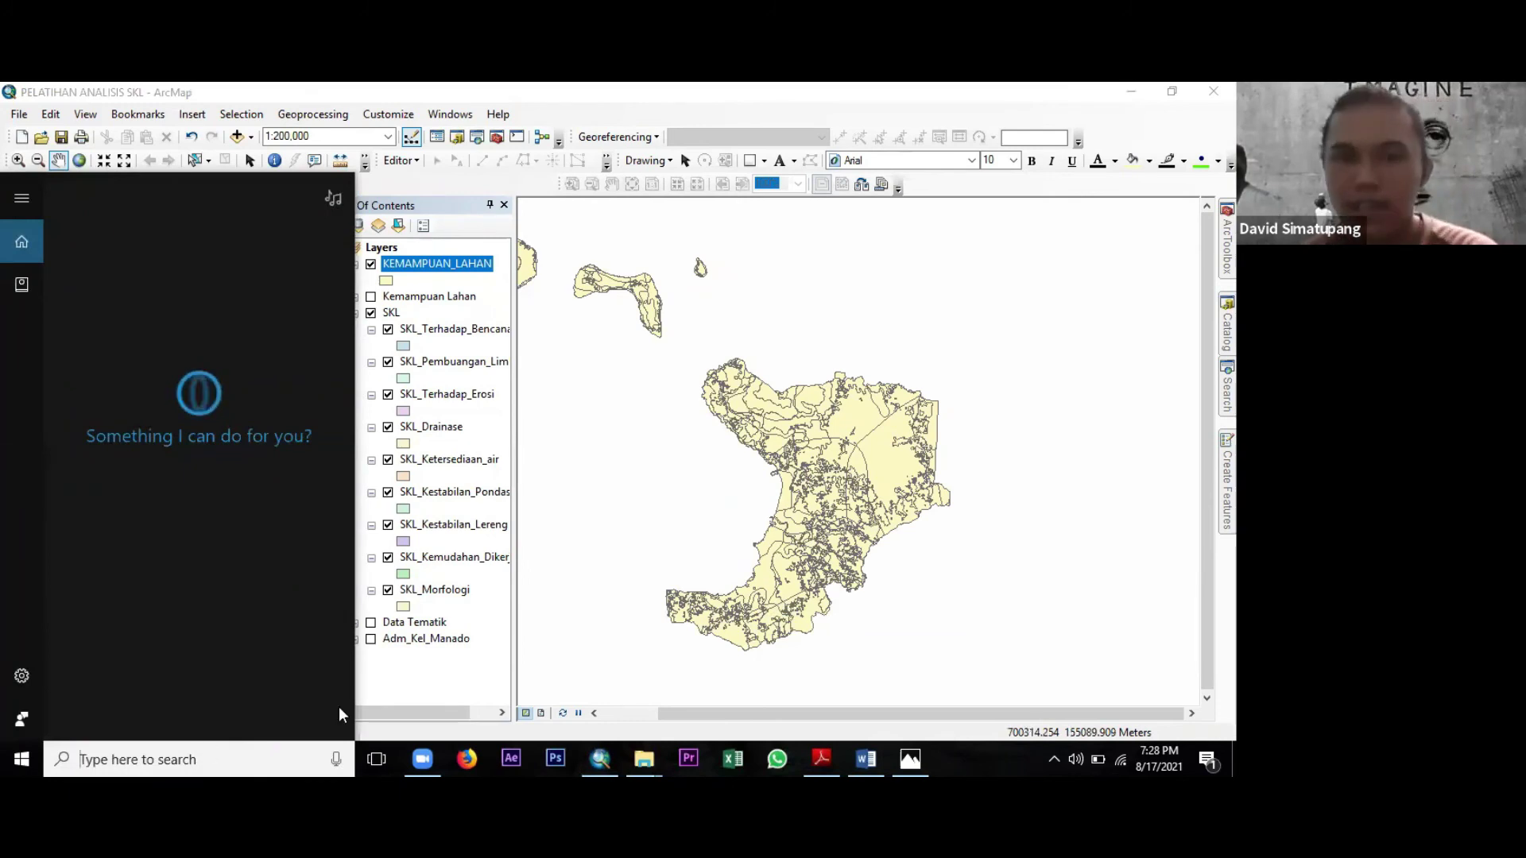
{"action": "left_click", "coordinate": [821, 759]}
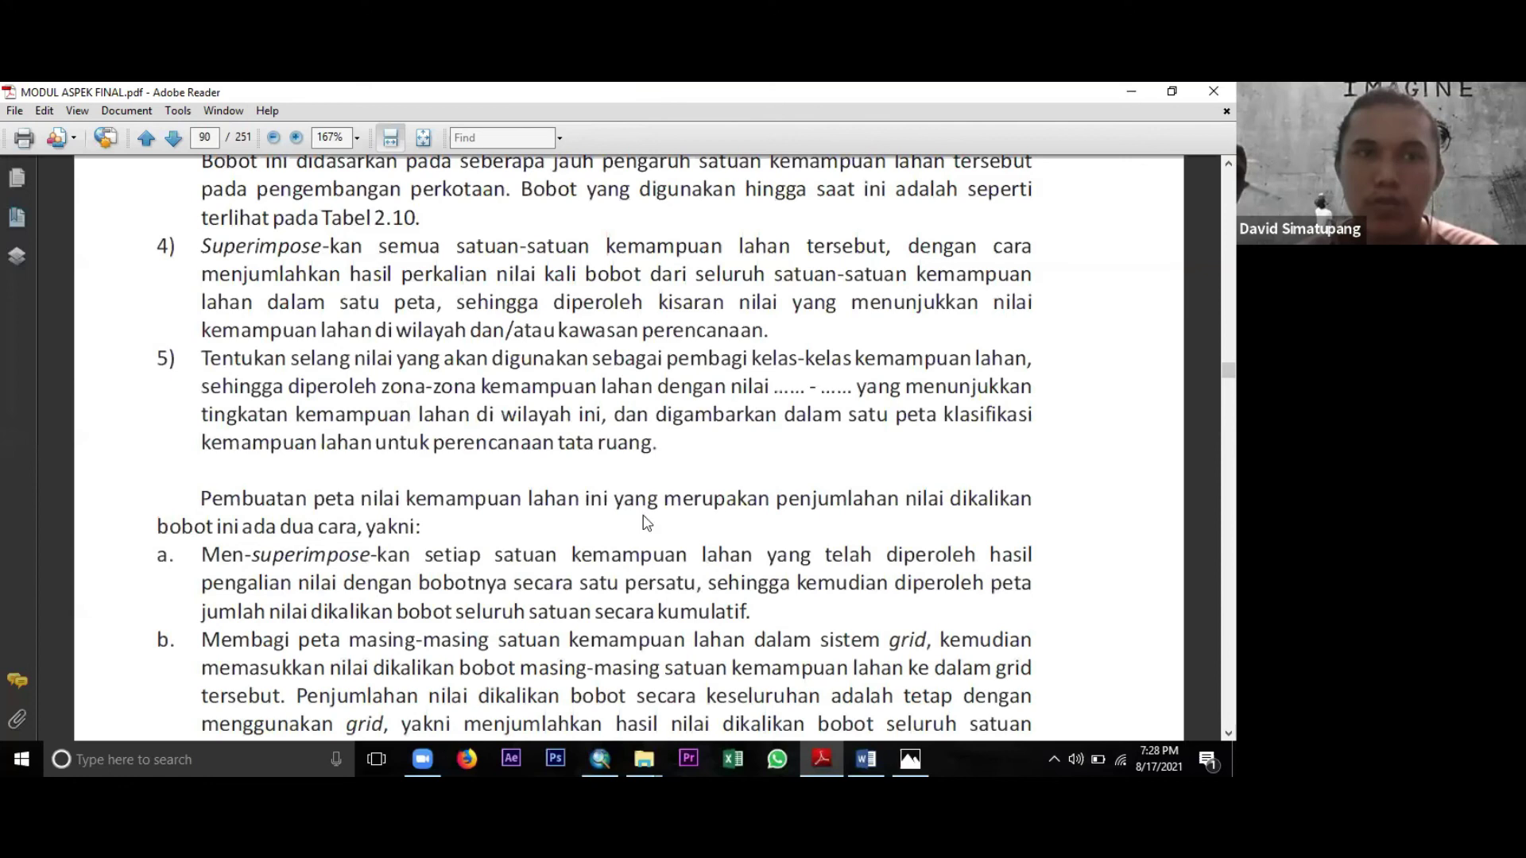
{"action": "scroll", "coordinate": [648, 524], "scroll_direction": "down", "scroll_amount": 15}
{"action": "scroll", "coordinate": [646, 522], "scroll_direction": "up", "scroll_amount": 1}
{"action": "scroll", "coordinate": [644, 521], "scroll_direction": "down", "scroll_amount": 2}
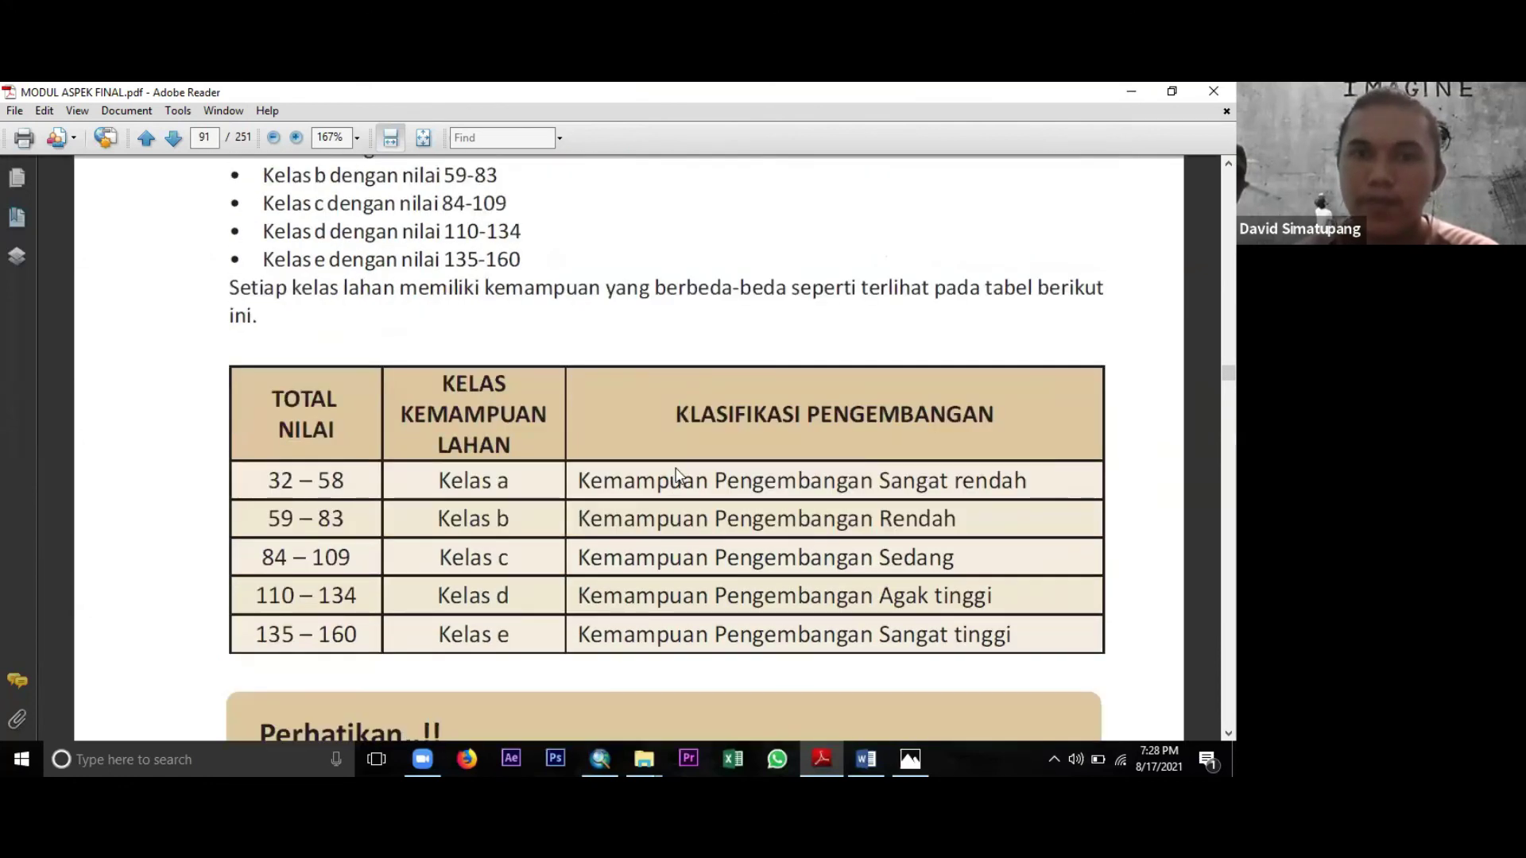
{"action": "scroll", "coordinate": [676, 475], "scroll_direction": "down", "scroll_amount": 3}
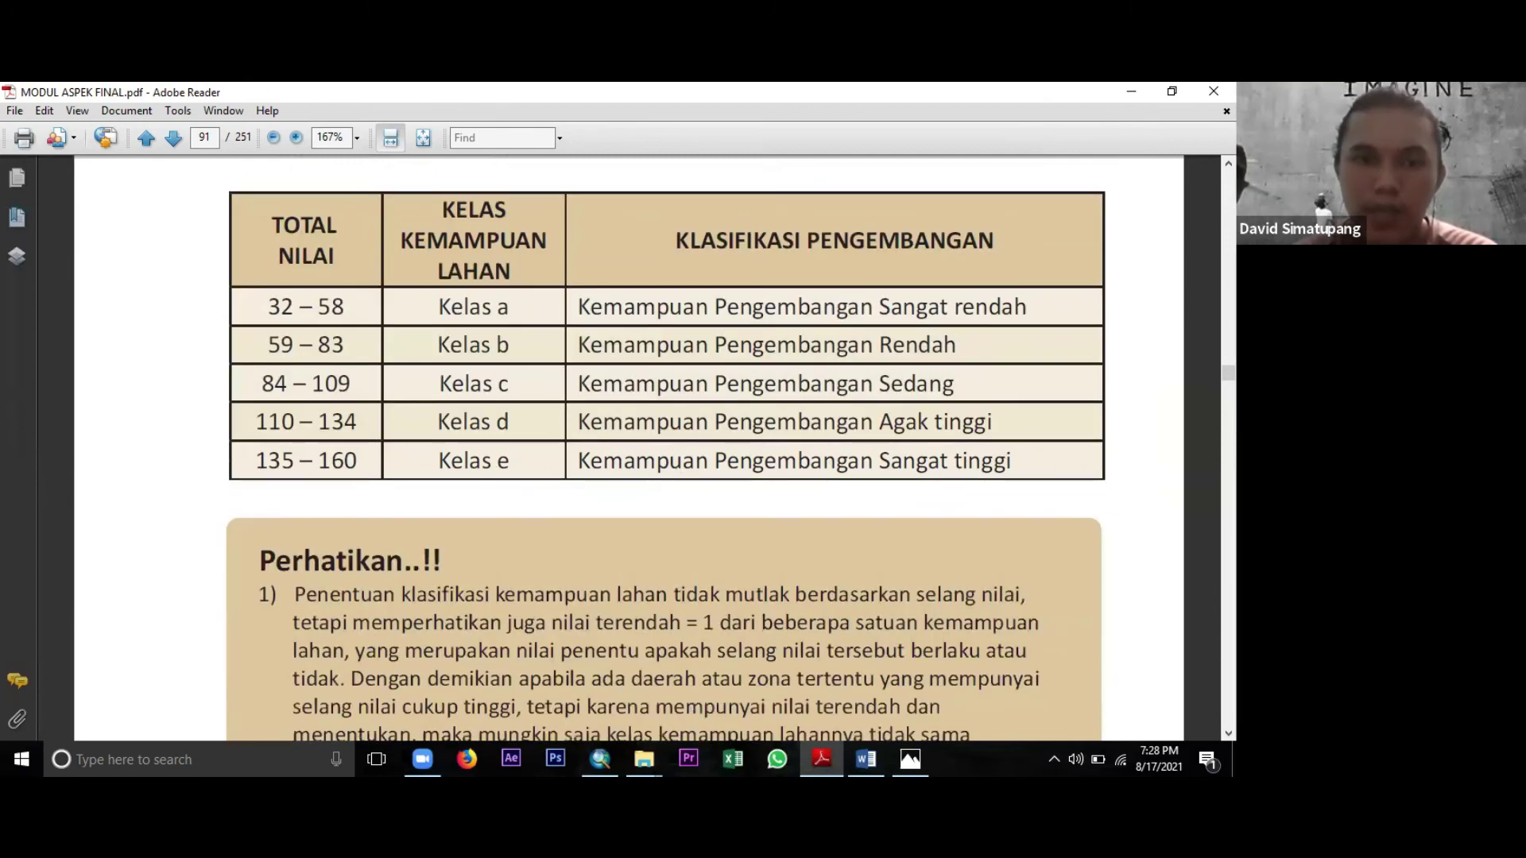
{"action": "scroll", "coordinate": [251, 755], "scroll_direction": "down", "scroll_amount": 3}
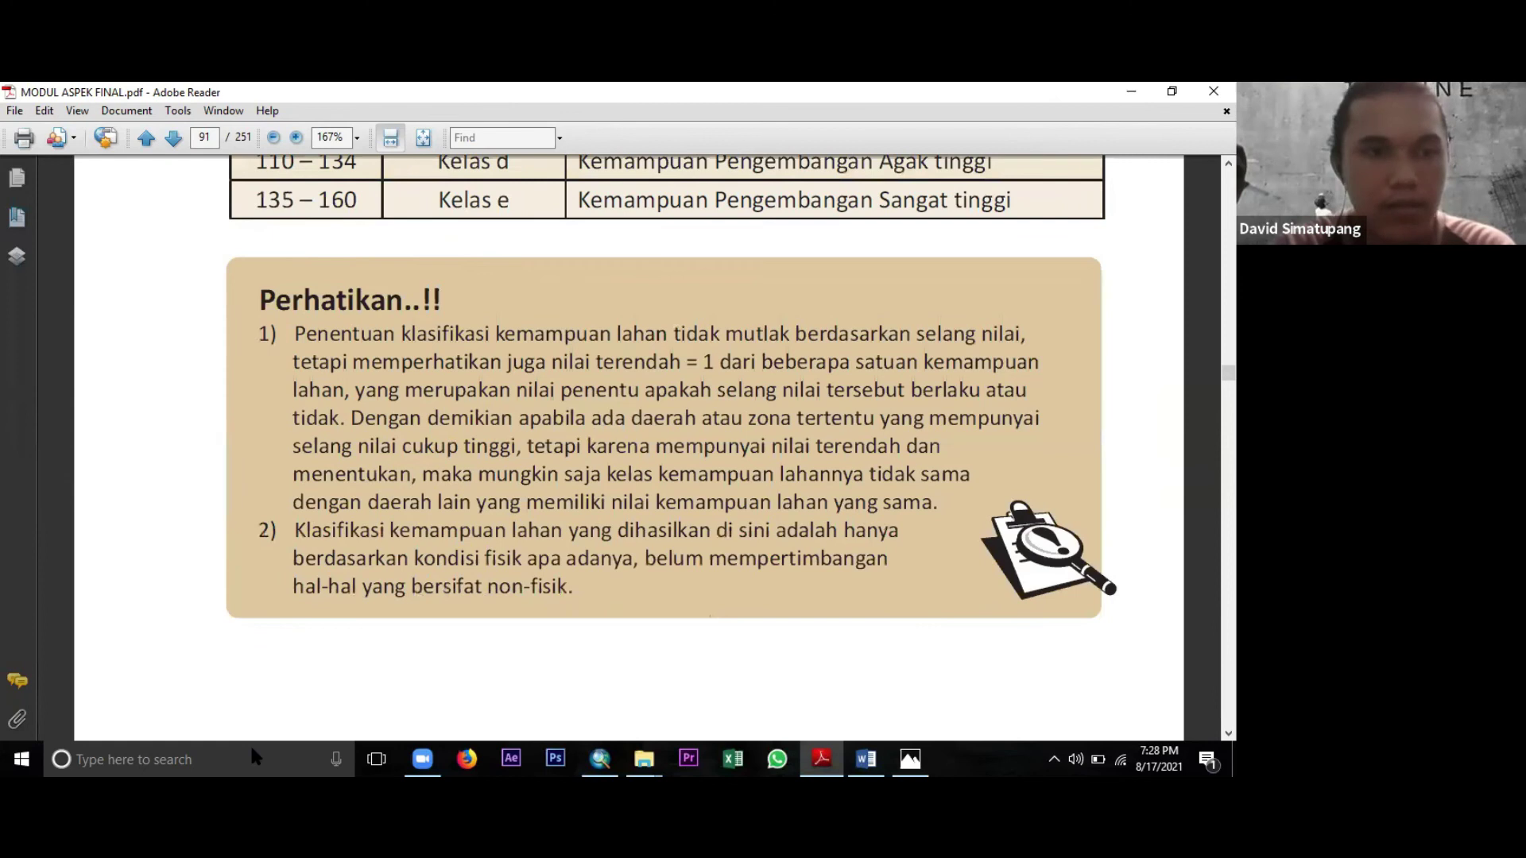
{"action": "scroll", "coordinate": [251, 752], "scroll_direction": "down", "scroll_amount": 2}
Launch the Windows Calculator and bring it up over the KEMAMPUAN_LAHAN table in ArcMap.
{"action": "left_click", "coordinate": [251, 752]}
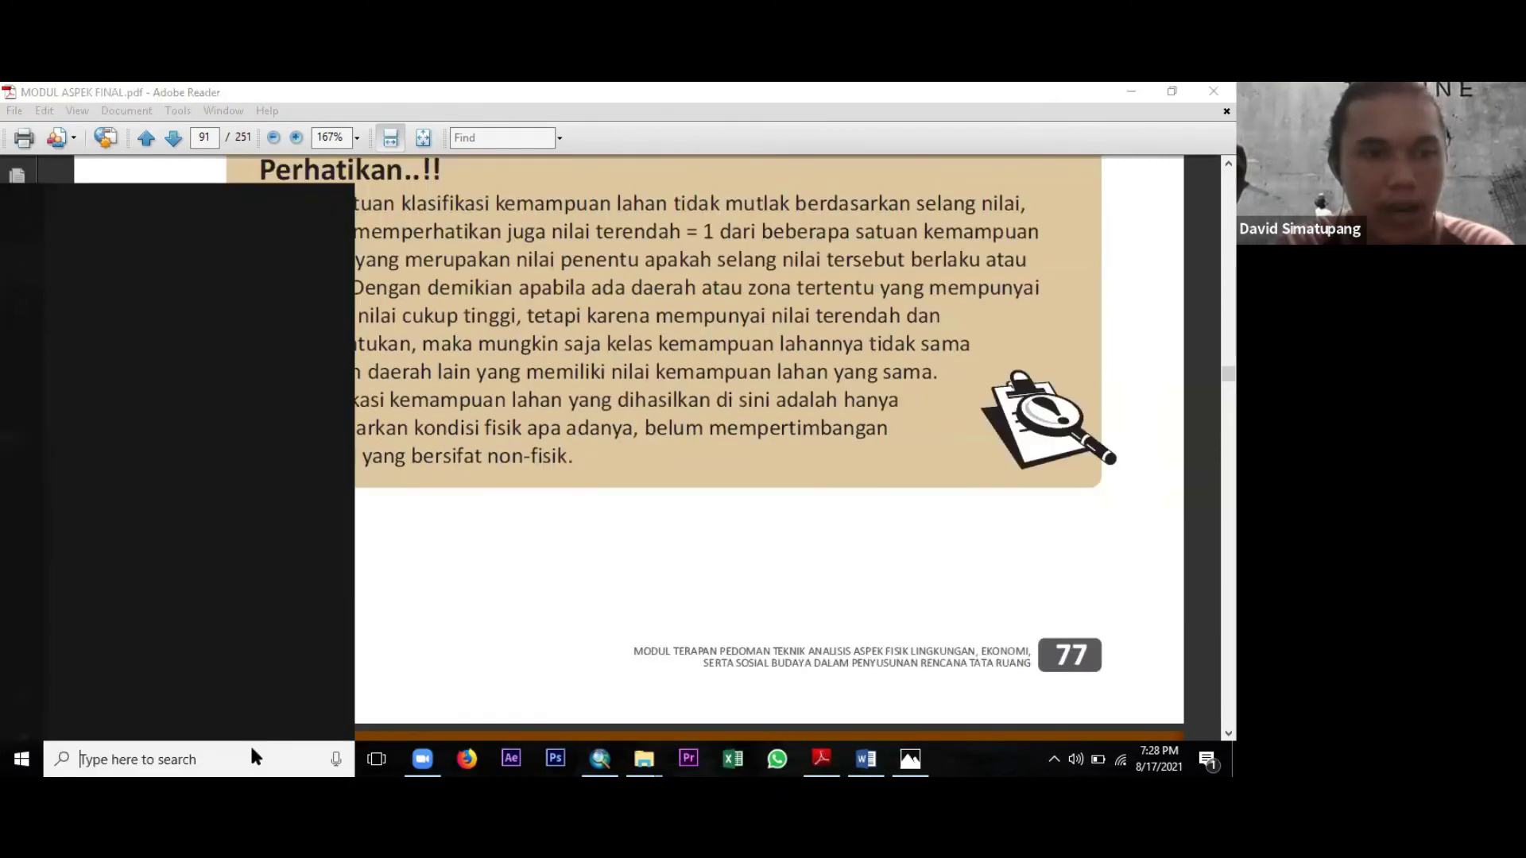
{"action": "type", "text": "calcu"}
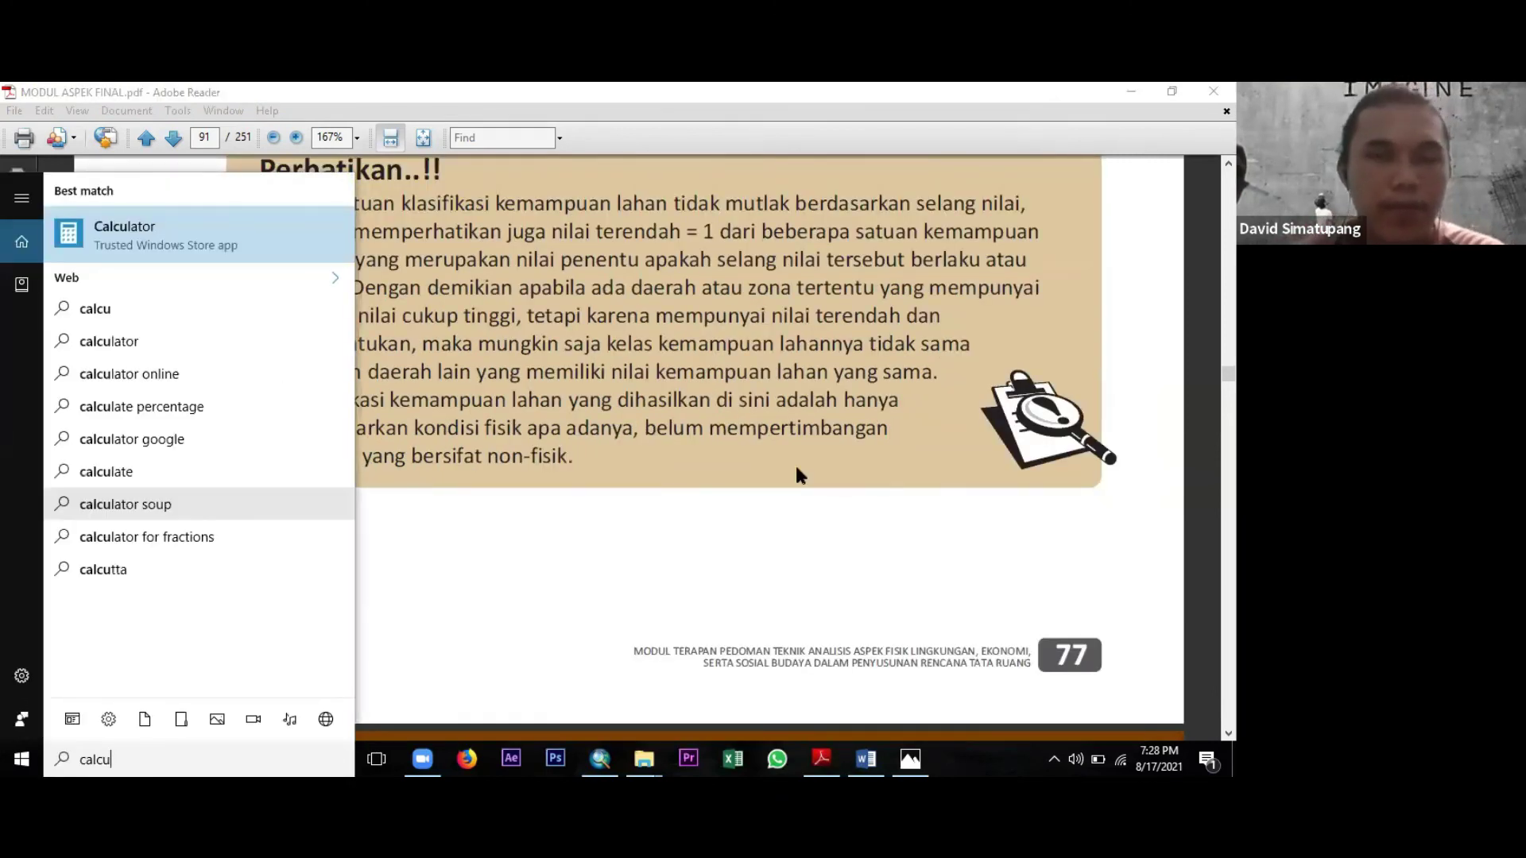
{"action": "key", "text": "Return"}
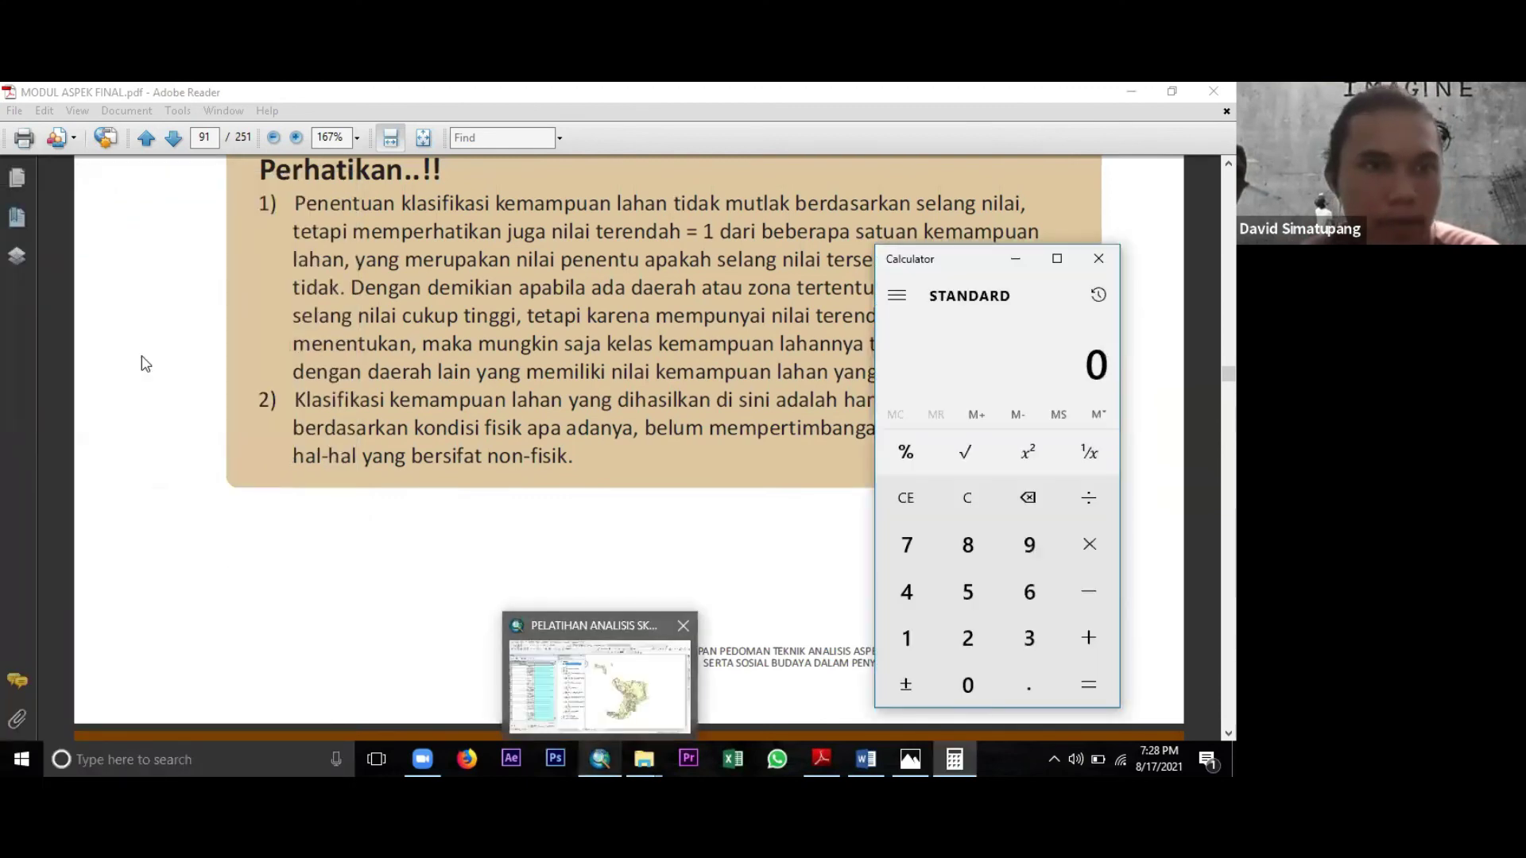
{"action": "key", "text": "alt+Tab"}
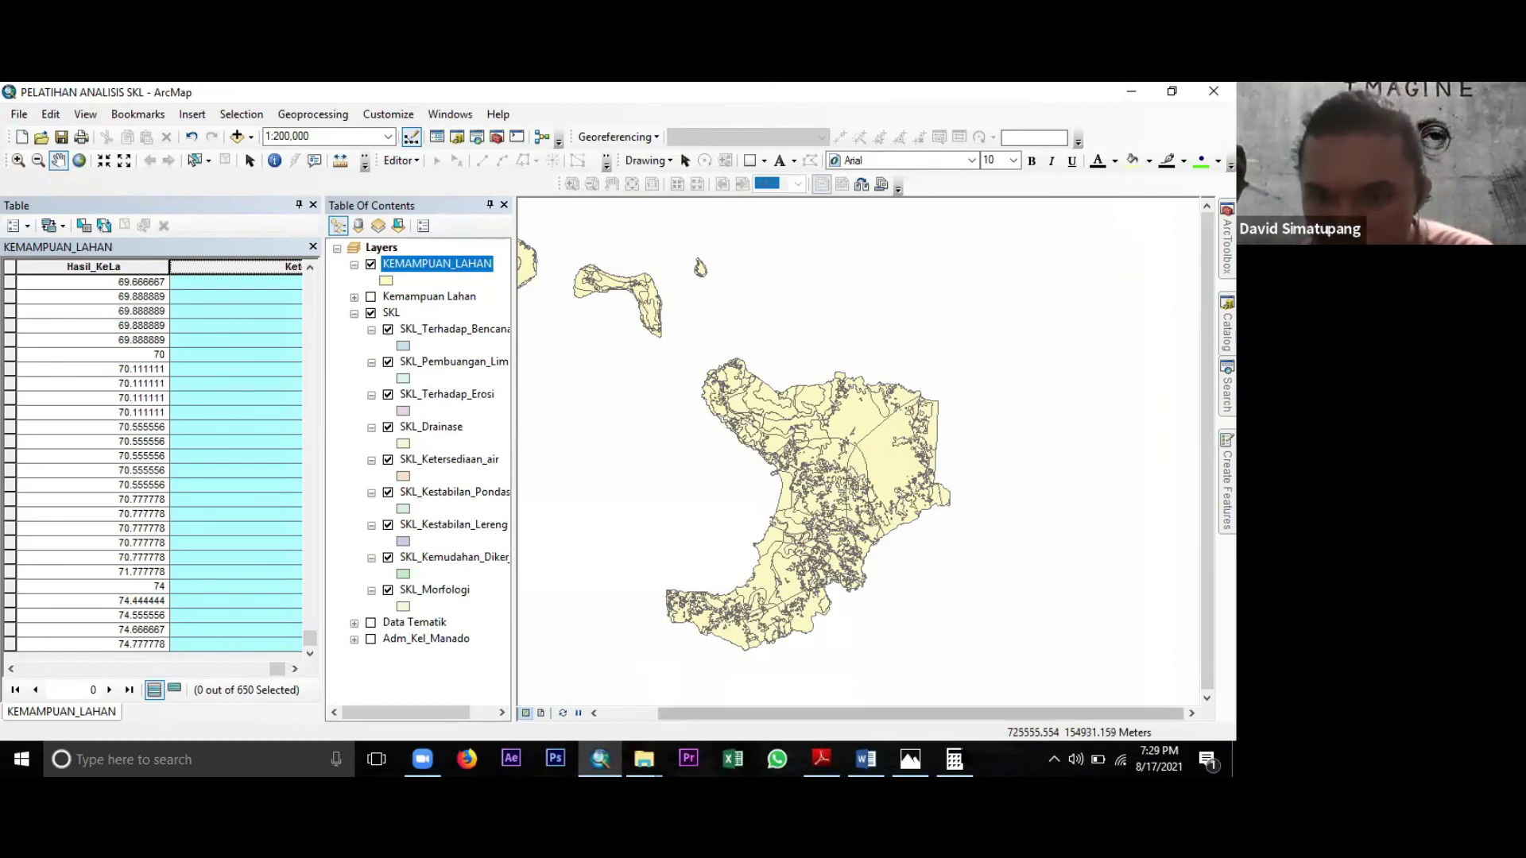
{"action": "left_click", "coordinate": [955, 760]}
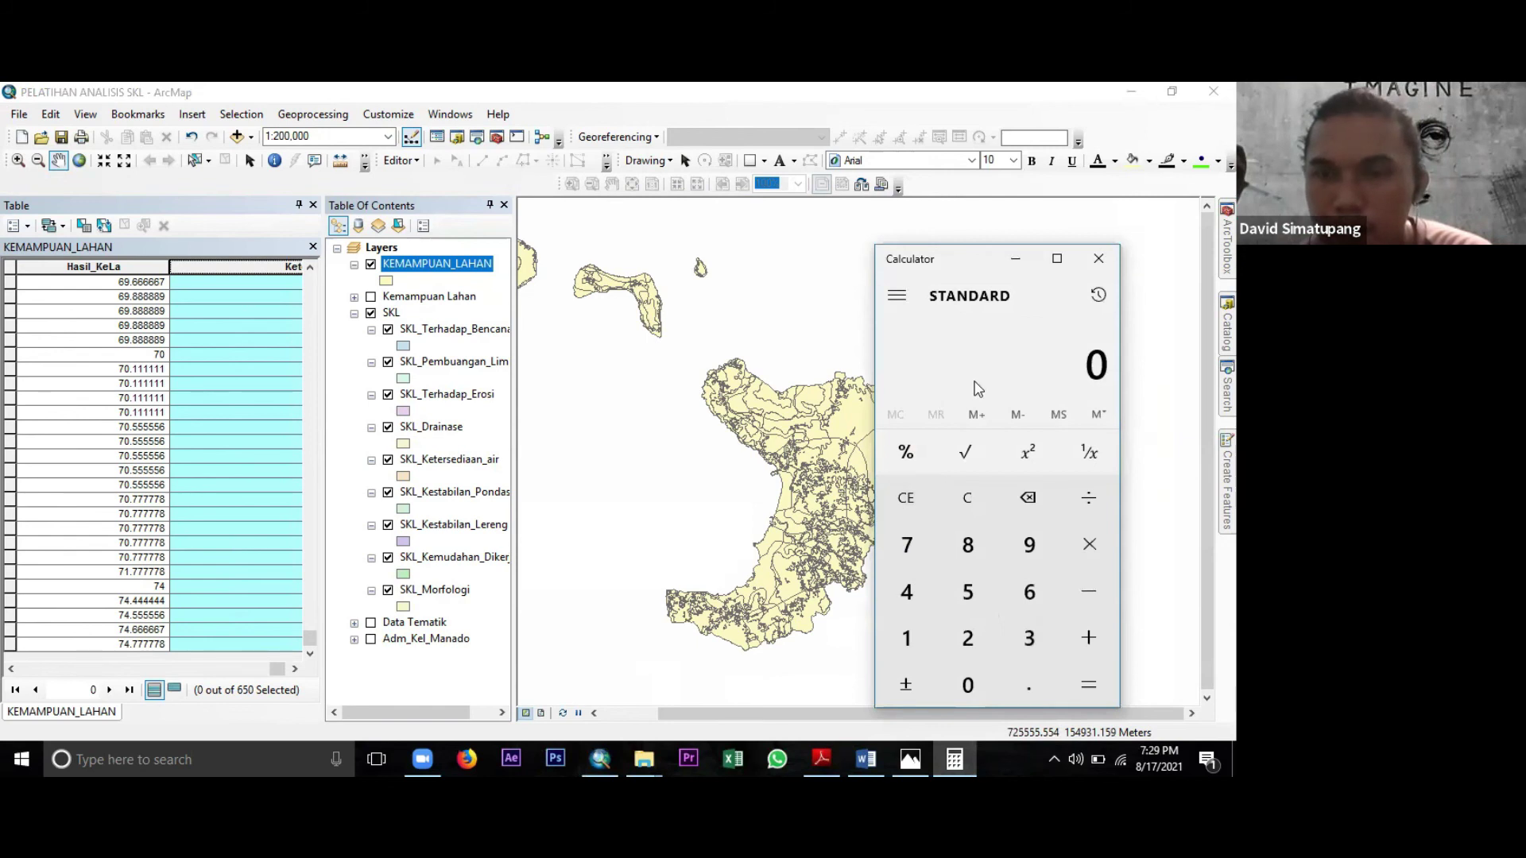
Calculate the class interval by subtracting 41 from 75 and dividing the difference by 5.
{"action": "left_click", "coordinate": [912, 545]}
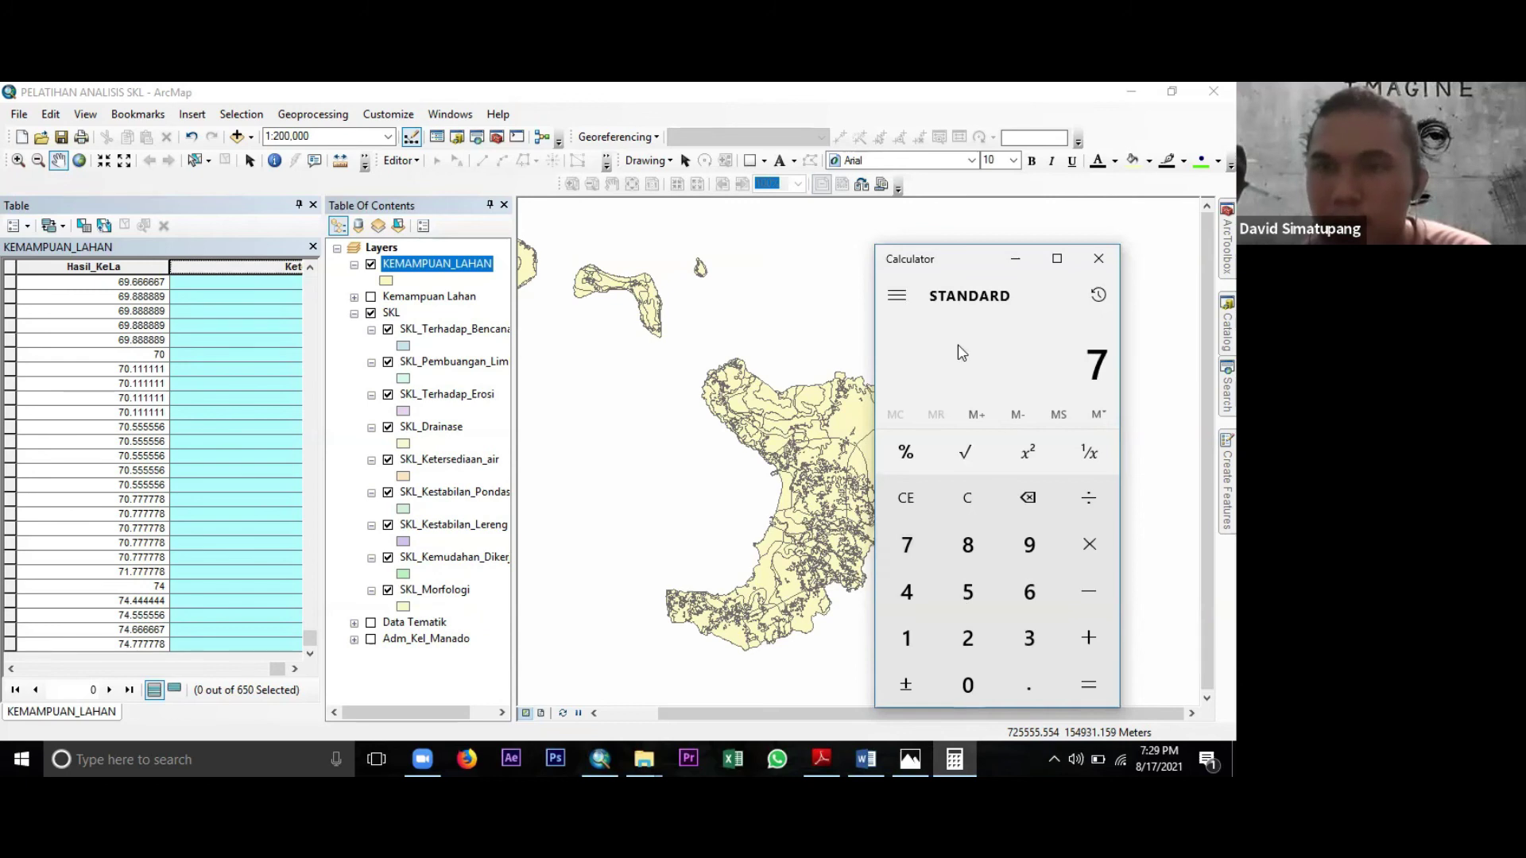
{"action": "type", "text": "5"}
{"action": "left_click", "coordinate": [1095, 599]}
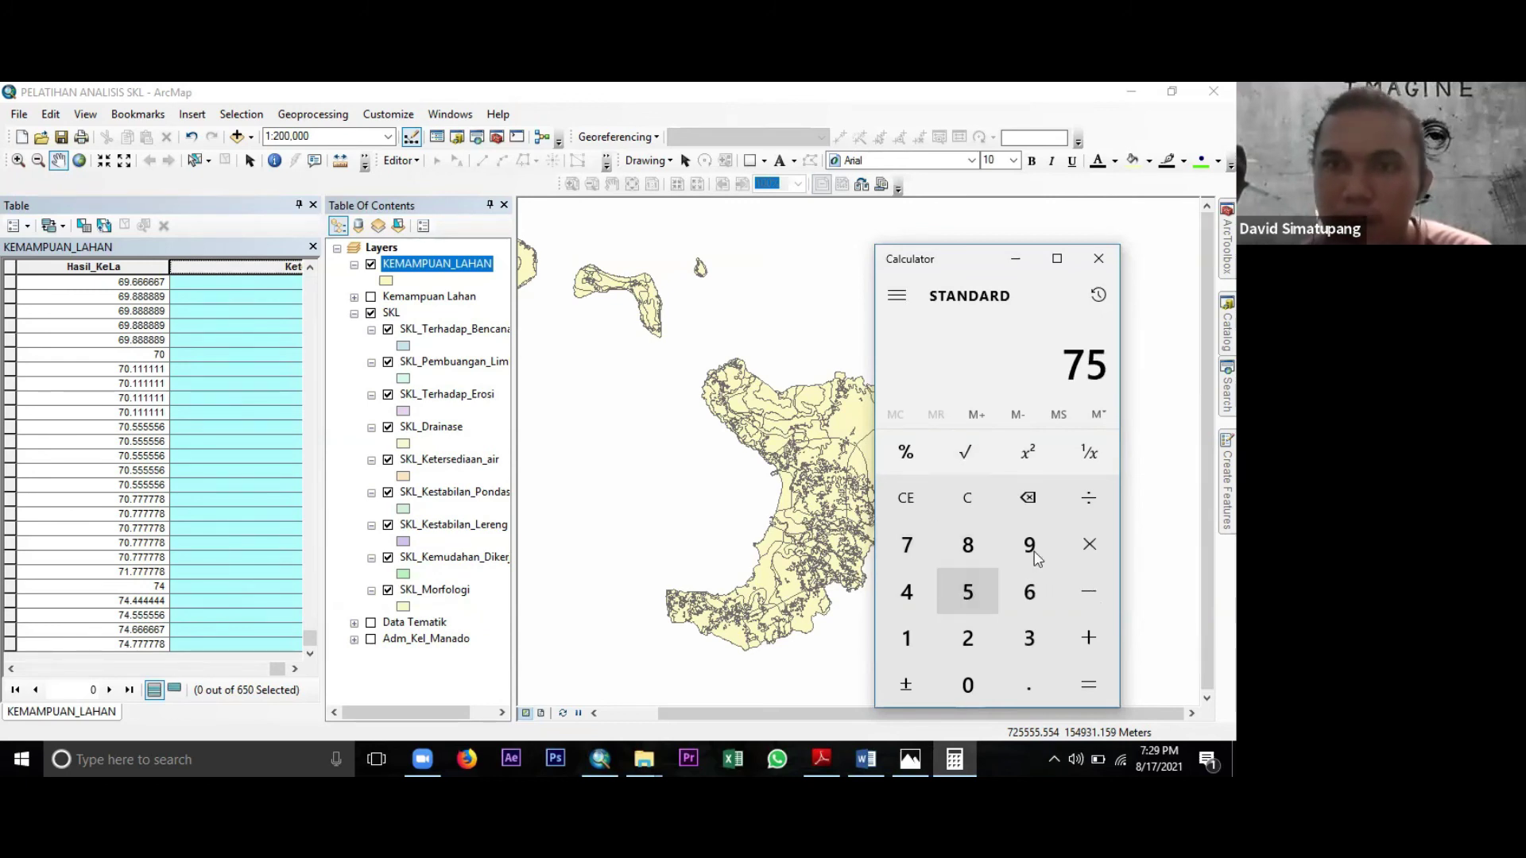
{"action": "left_click", "coordinate": [906, 590]}
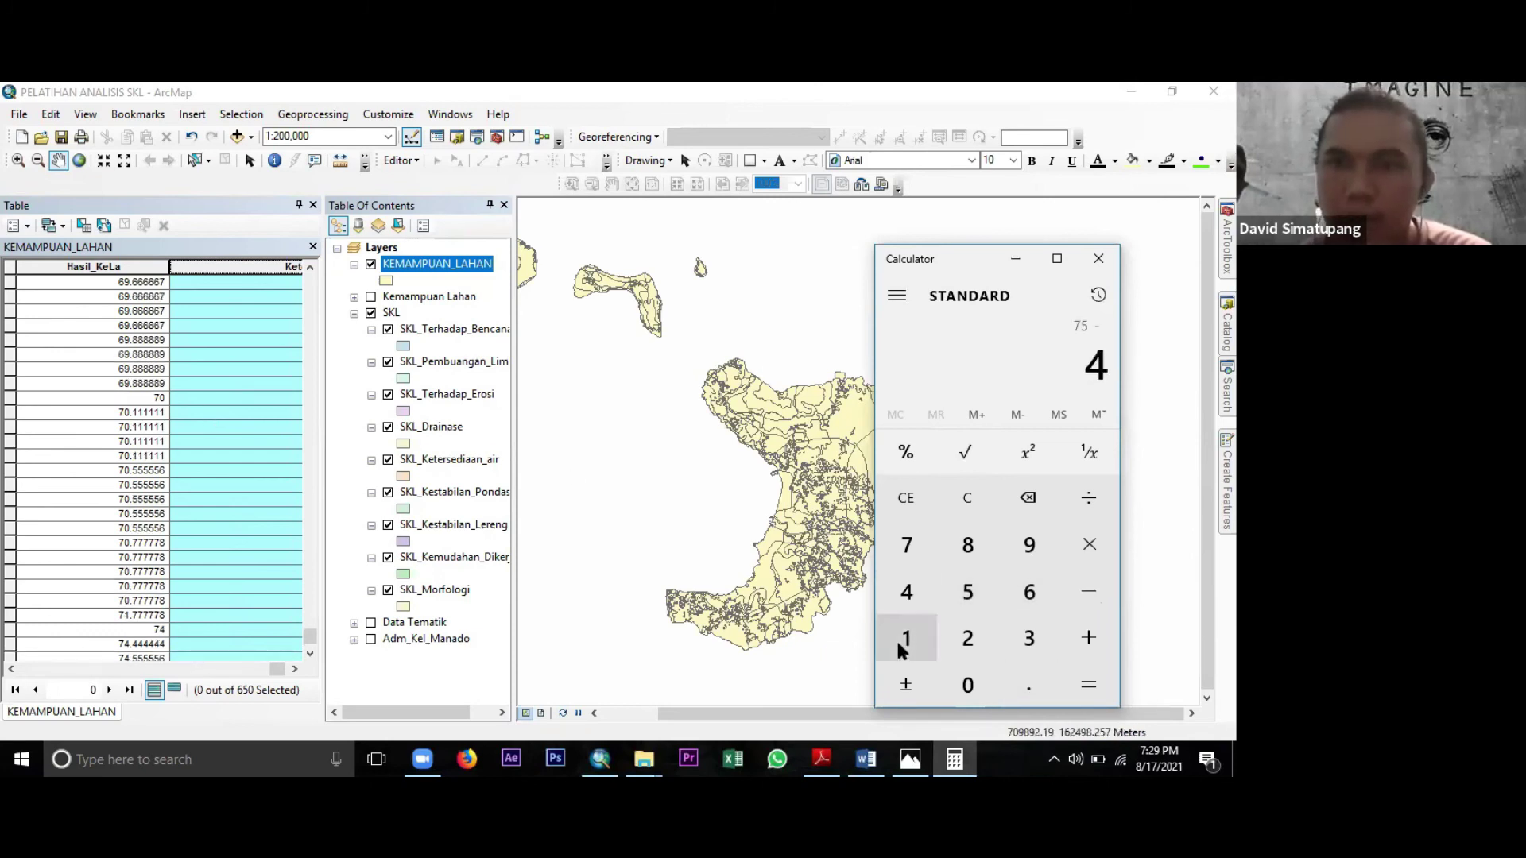
{"action": "left_click", "coordinate": [901, 645]}
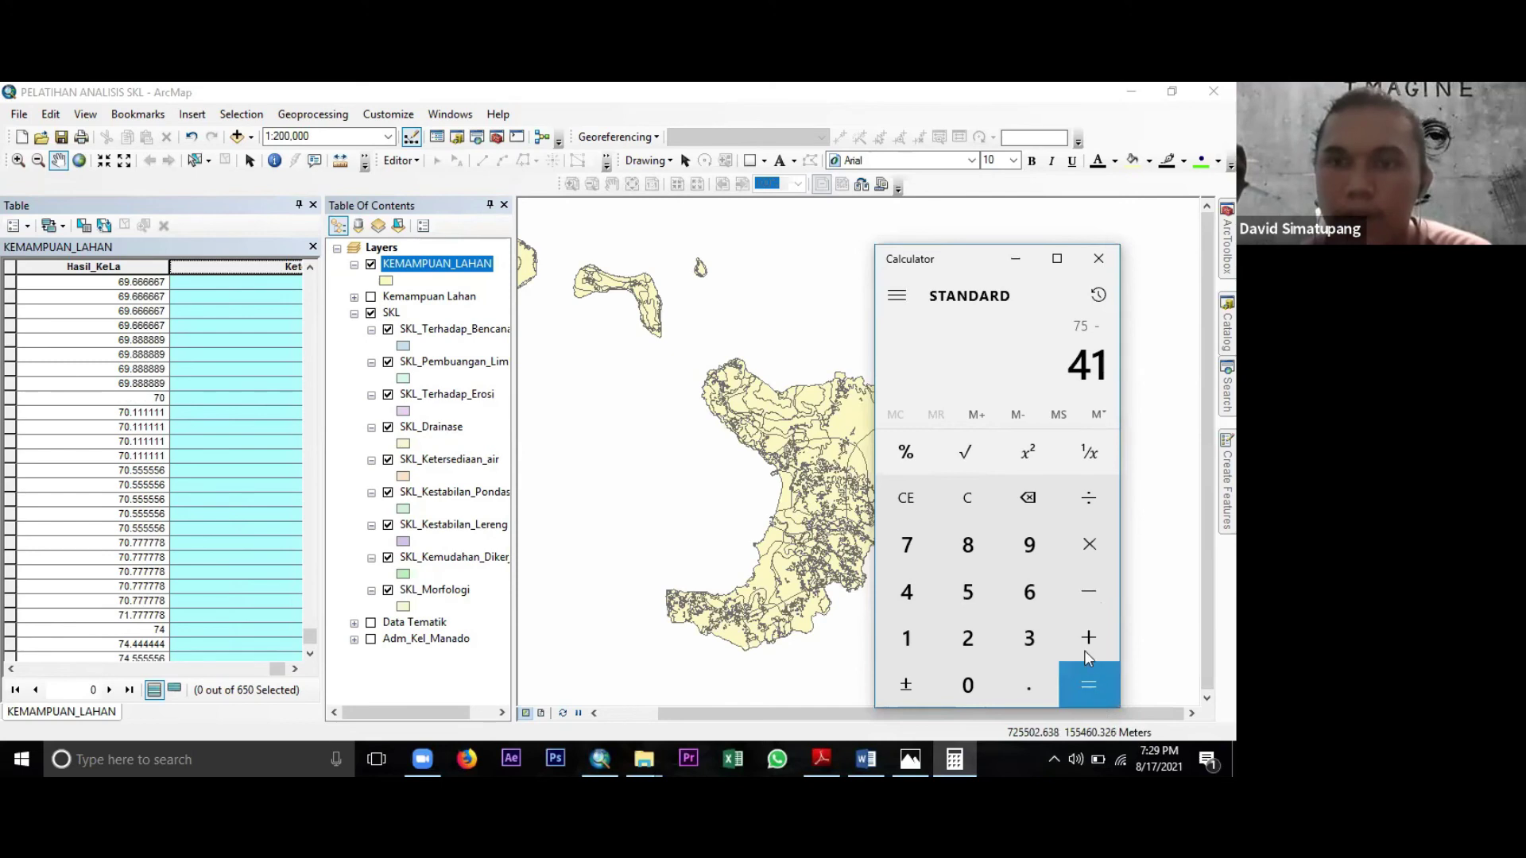
{"action": "left_click", "coordinate": [1087, 683]}
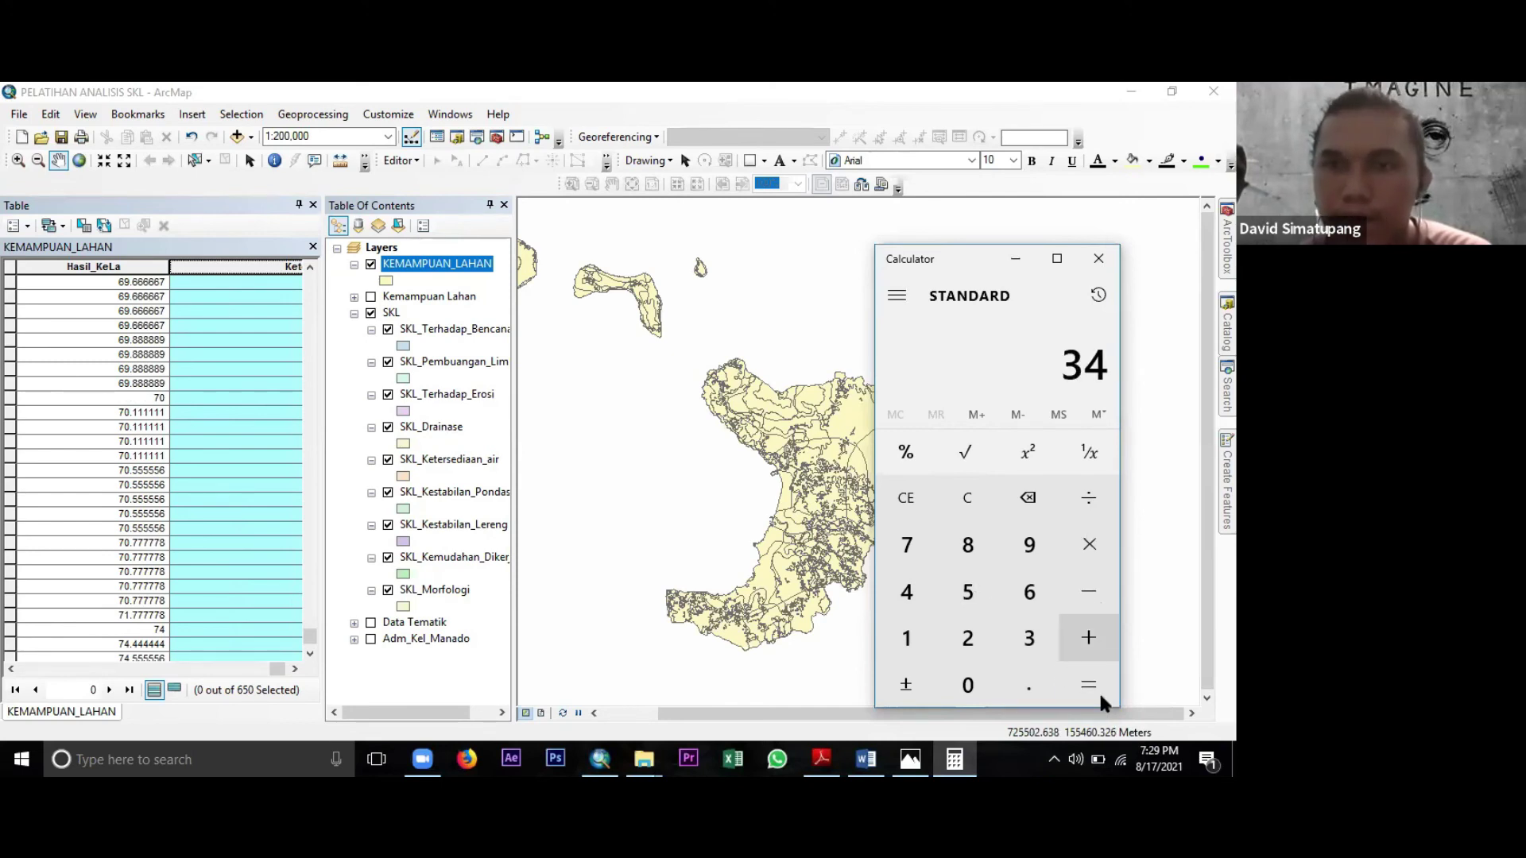
{"action": "left_click", "coordinate": [1089, 497]}
{"action": "key", "text": "5"}
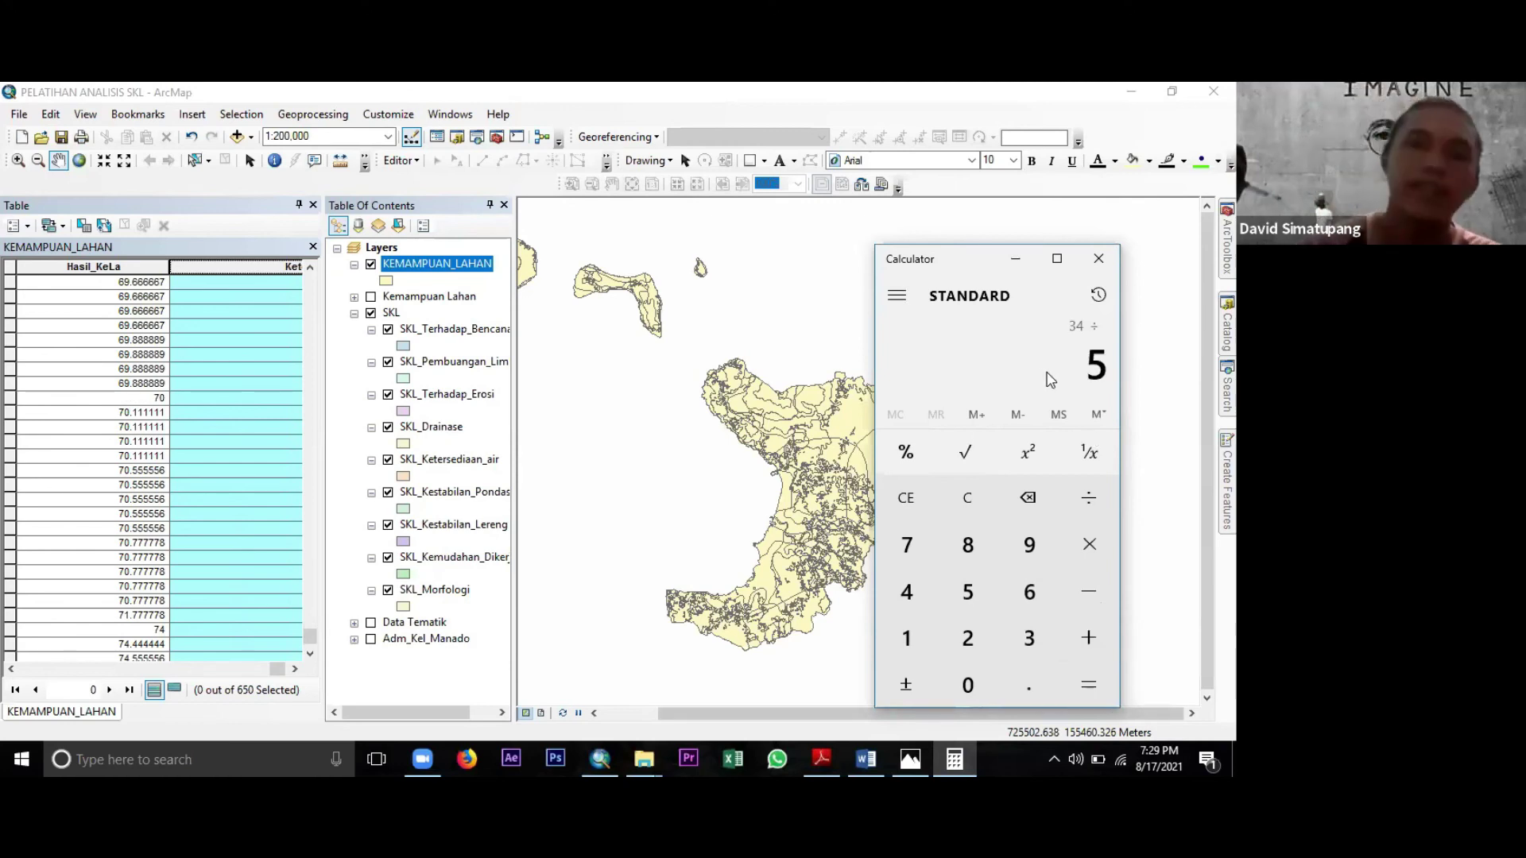
{"action": "key", "text": "Return"}
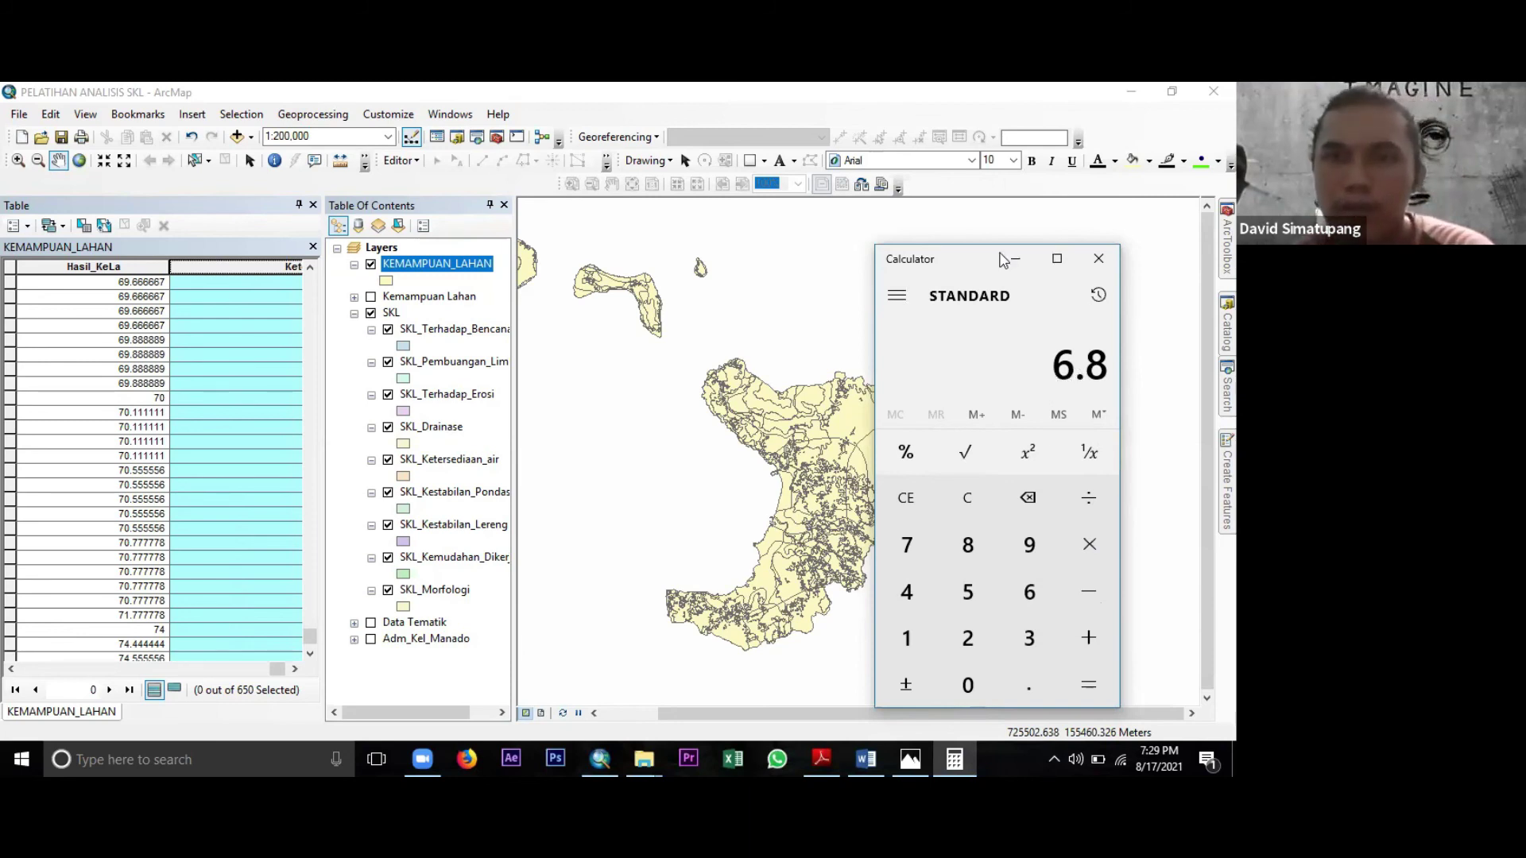
Return to the KEMAMPUAN_LAHAN table and select the ten records with the lowest Hasil_KeLa values, from 41.444444 through 46.111111.
{"action": "left_click", "coordinate": [289, 429]}
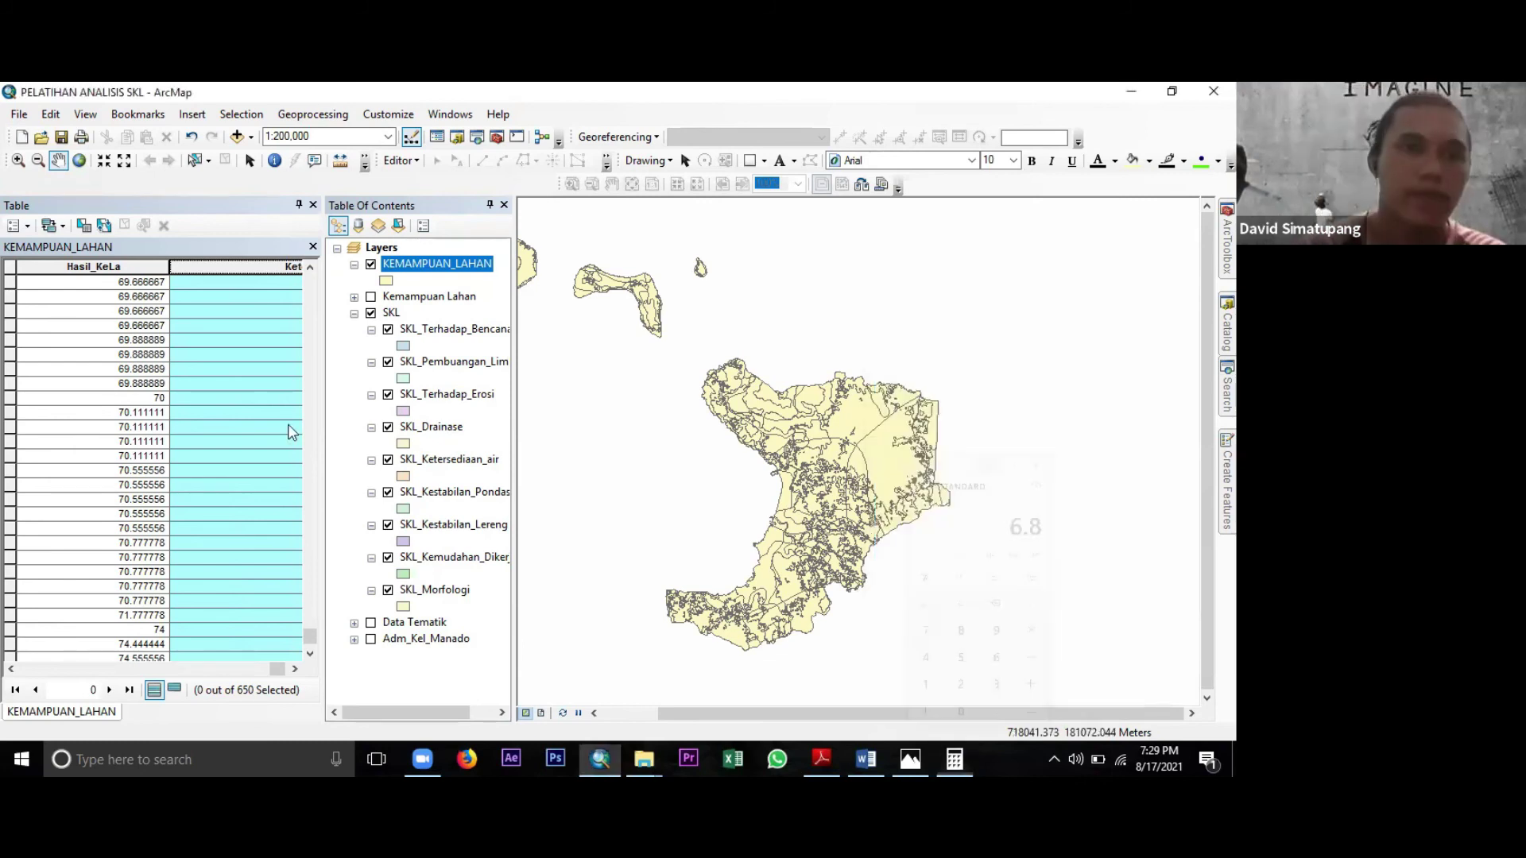
{"action": "scroll", "coordinate": [289, 429], "scroll_direction": "up", "scroll_amount": 2}
{"action": "scroll", "coordinate": [294, 501], "scroll_direction": "up", "scroll_amount": 10}
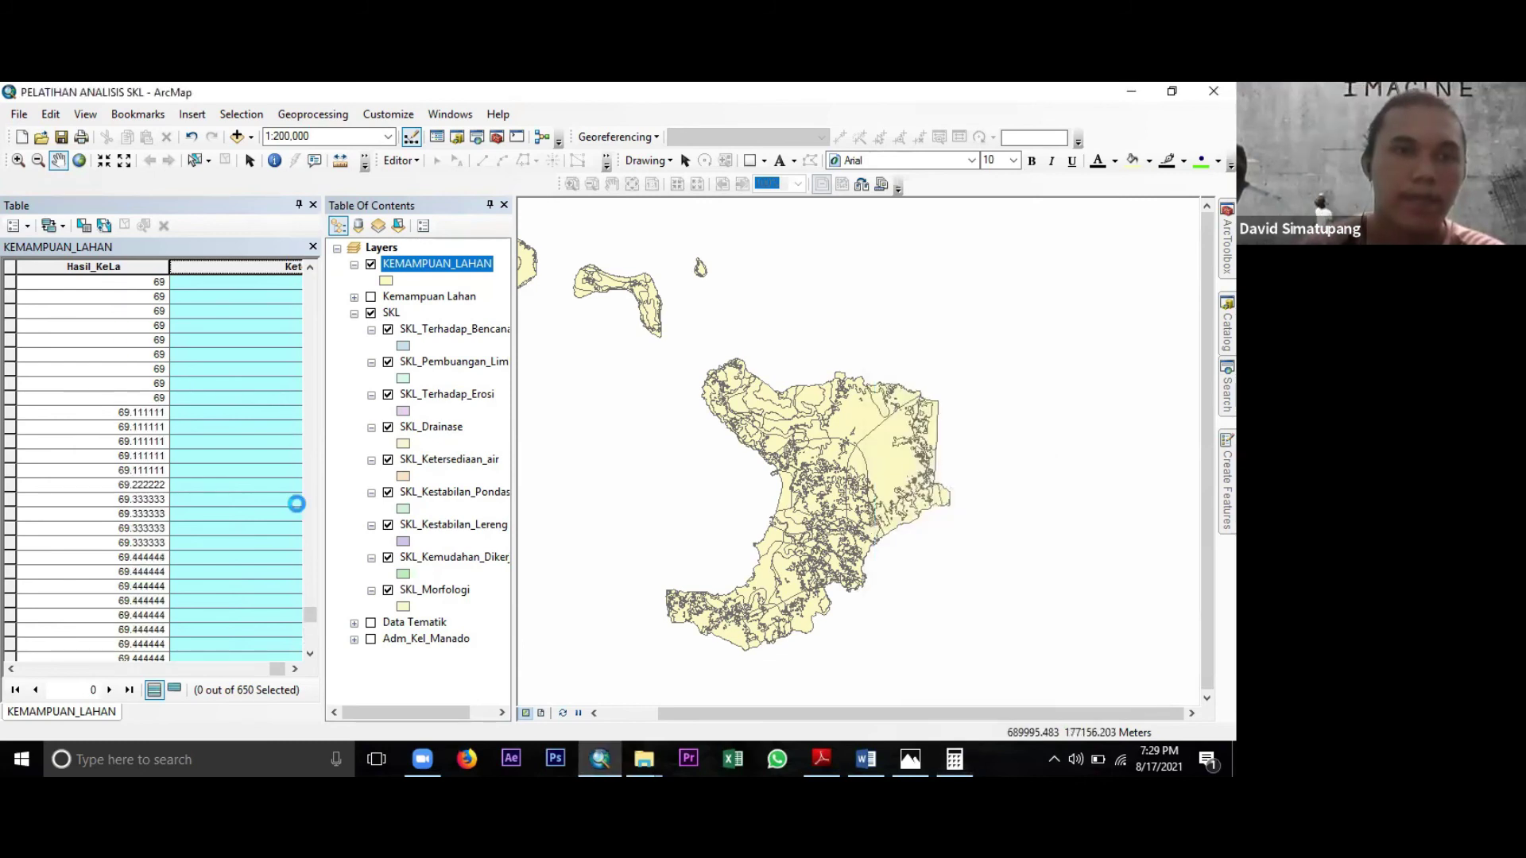
{"action": "scroll", "coordinate": [268, 292], "scroll_direction": "up", "scroll_amount": 15}
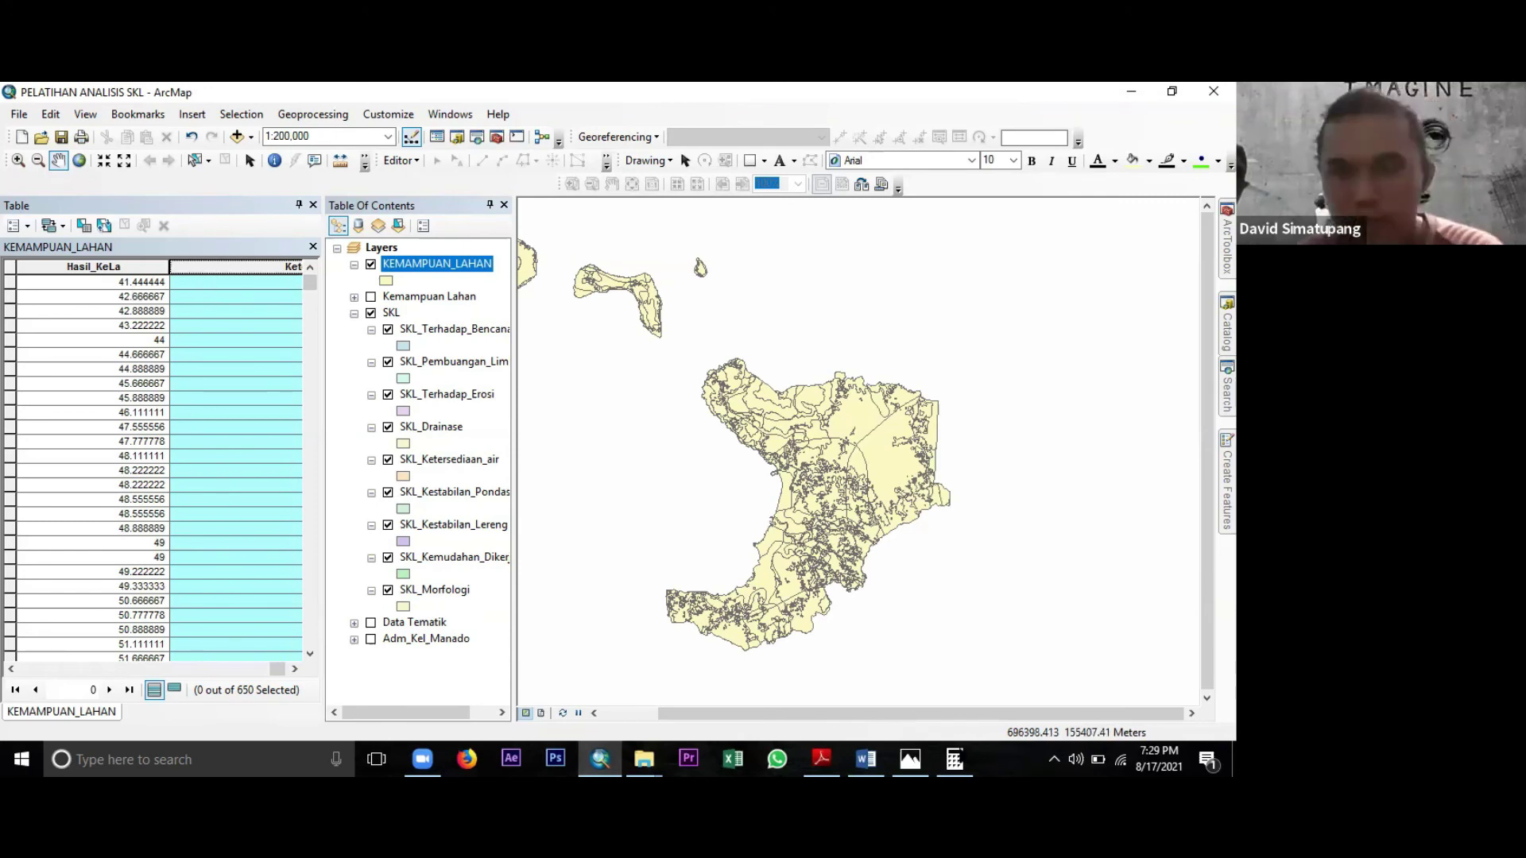
{"action": "mouse_move", "coordinate": [955, 759]}
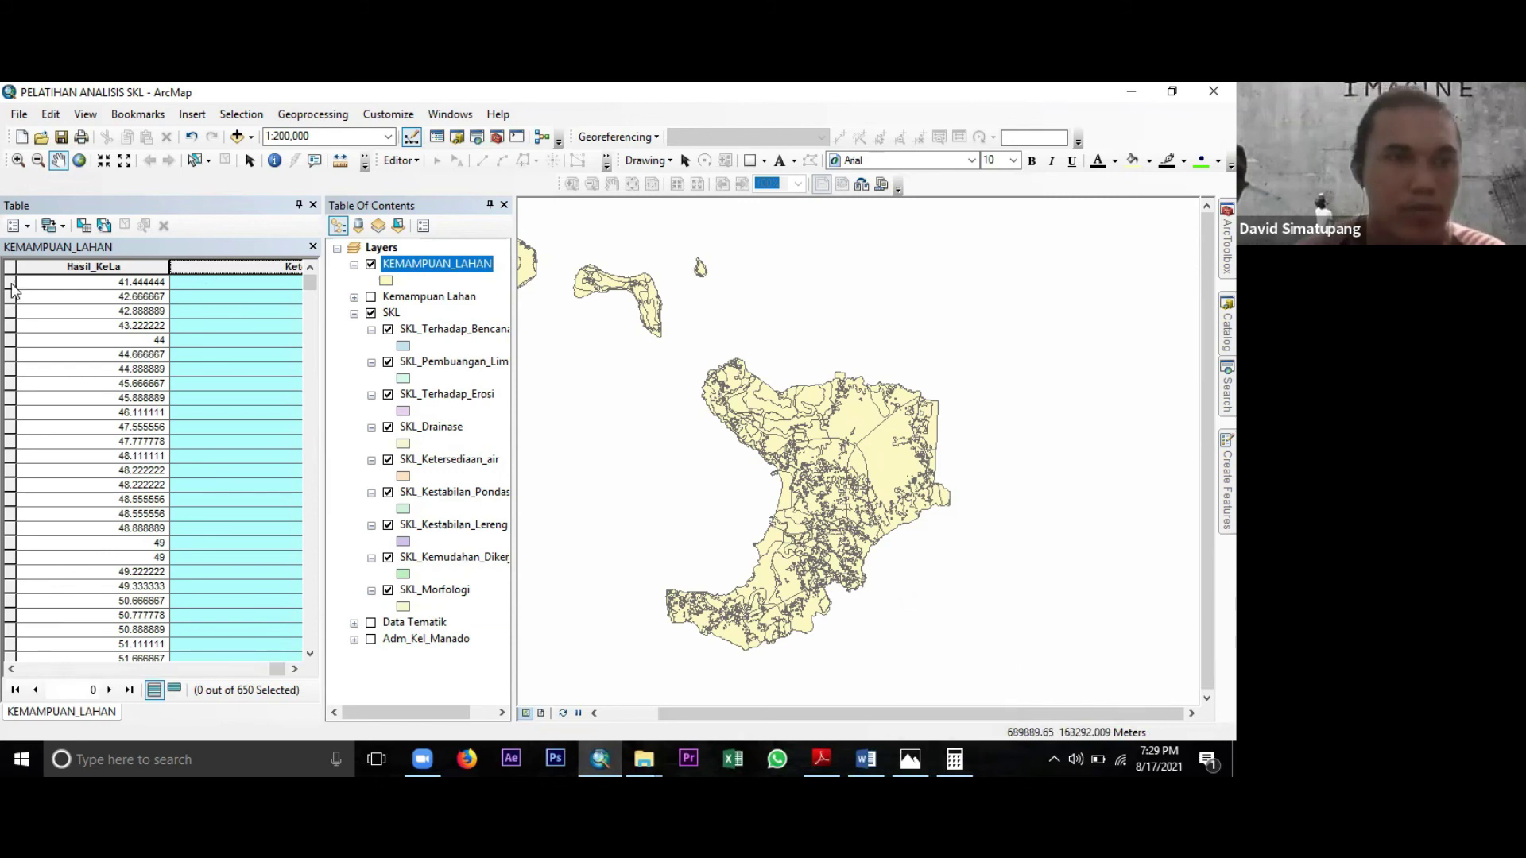
{"action": "left_click_drag", "start_coordinate": [9, 282], "coordinate": [3, 421]}
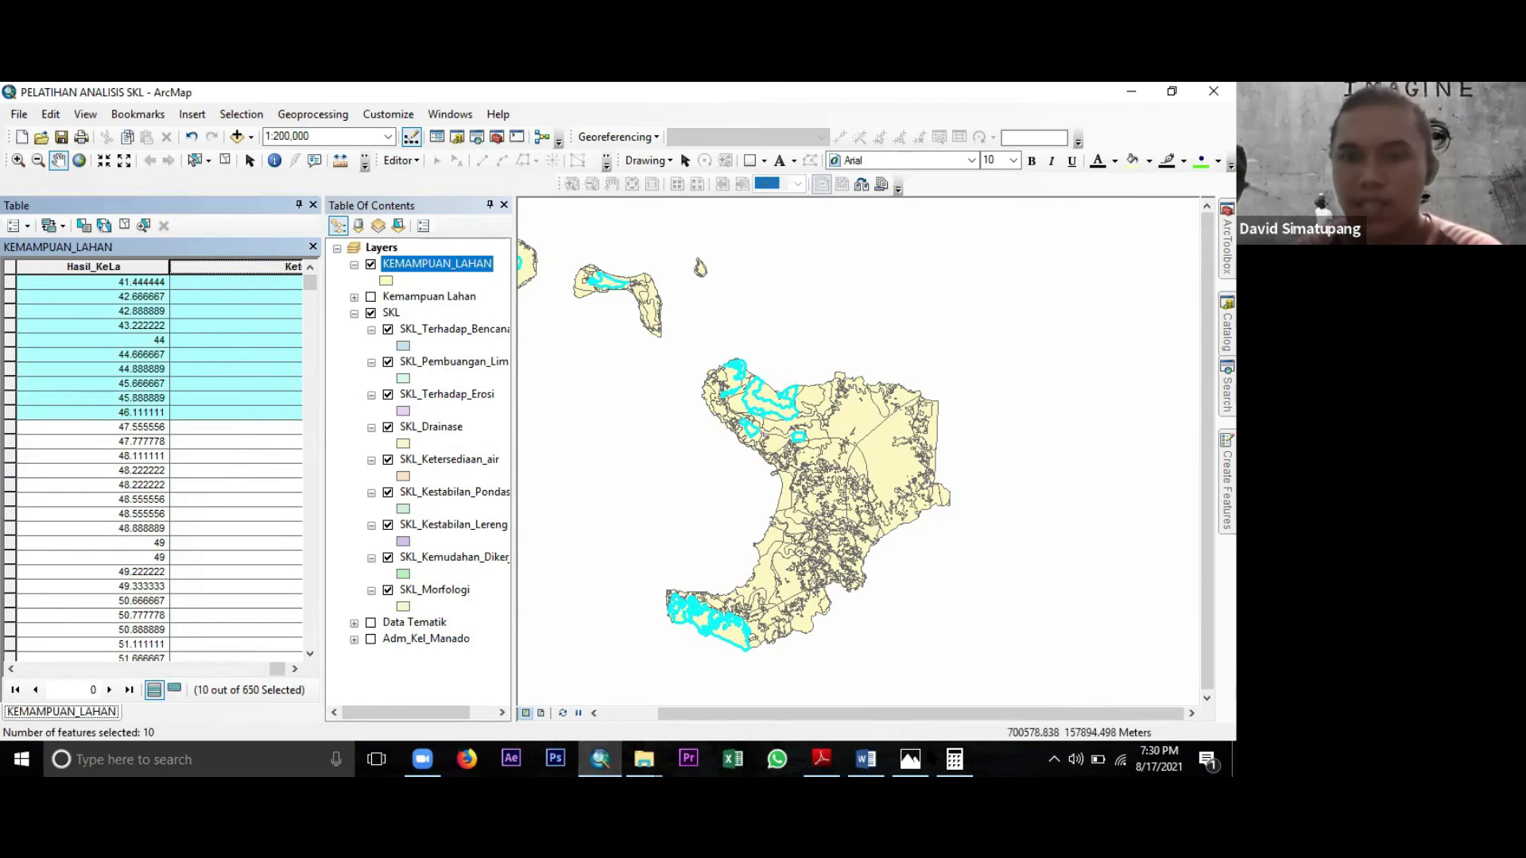
Check the class table in MODUL ASPEK FINAL.pdf, return to ArcMap and fill Keterang_9 for the selected records with "Kemampuan Pengembangan Sangat Rendah" using Field Calculator.
{"action": "left_click", "coordinate": [822, 759]}
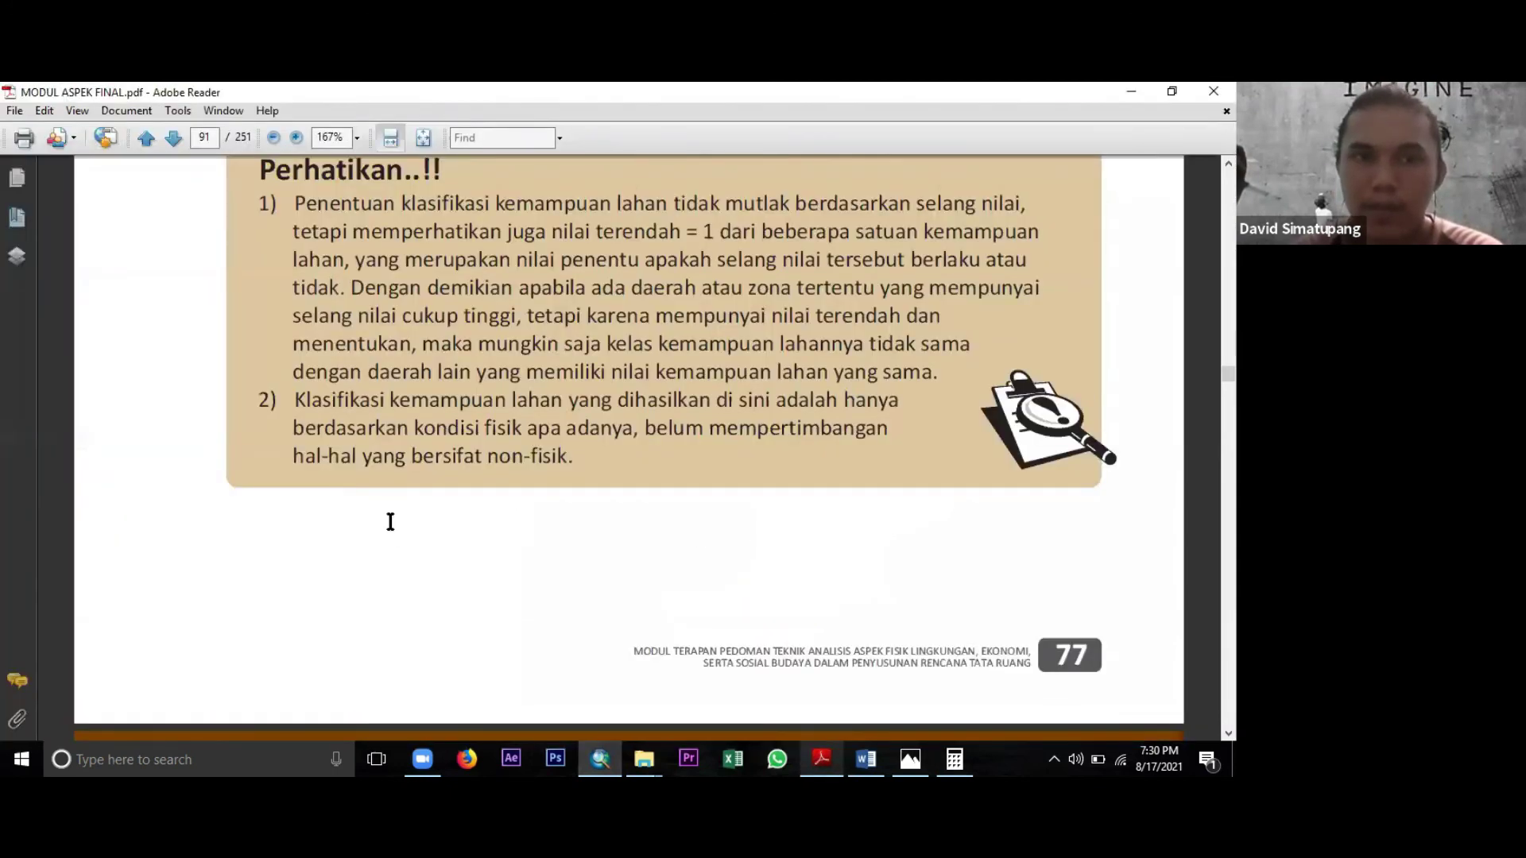
{"action": "scroll", "coordinate": [493, 508], "scroll_direction": "up", "scroll_amount": 5}
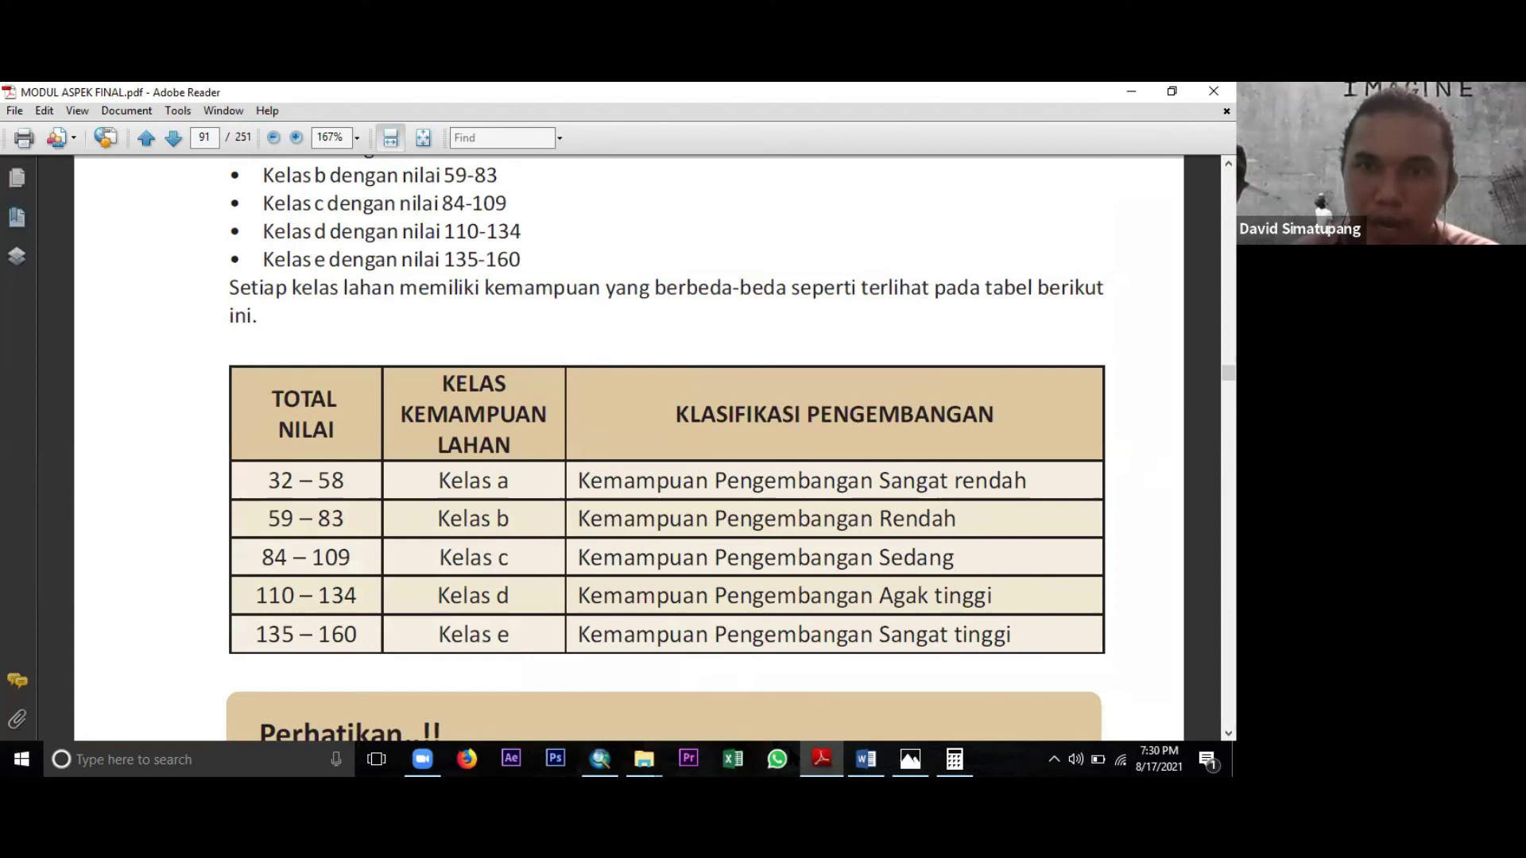
{"action": "left_click", "coordinate": [597, 743]}
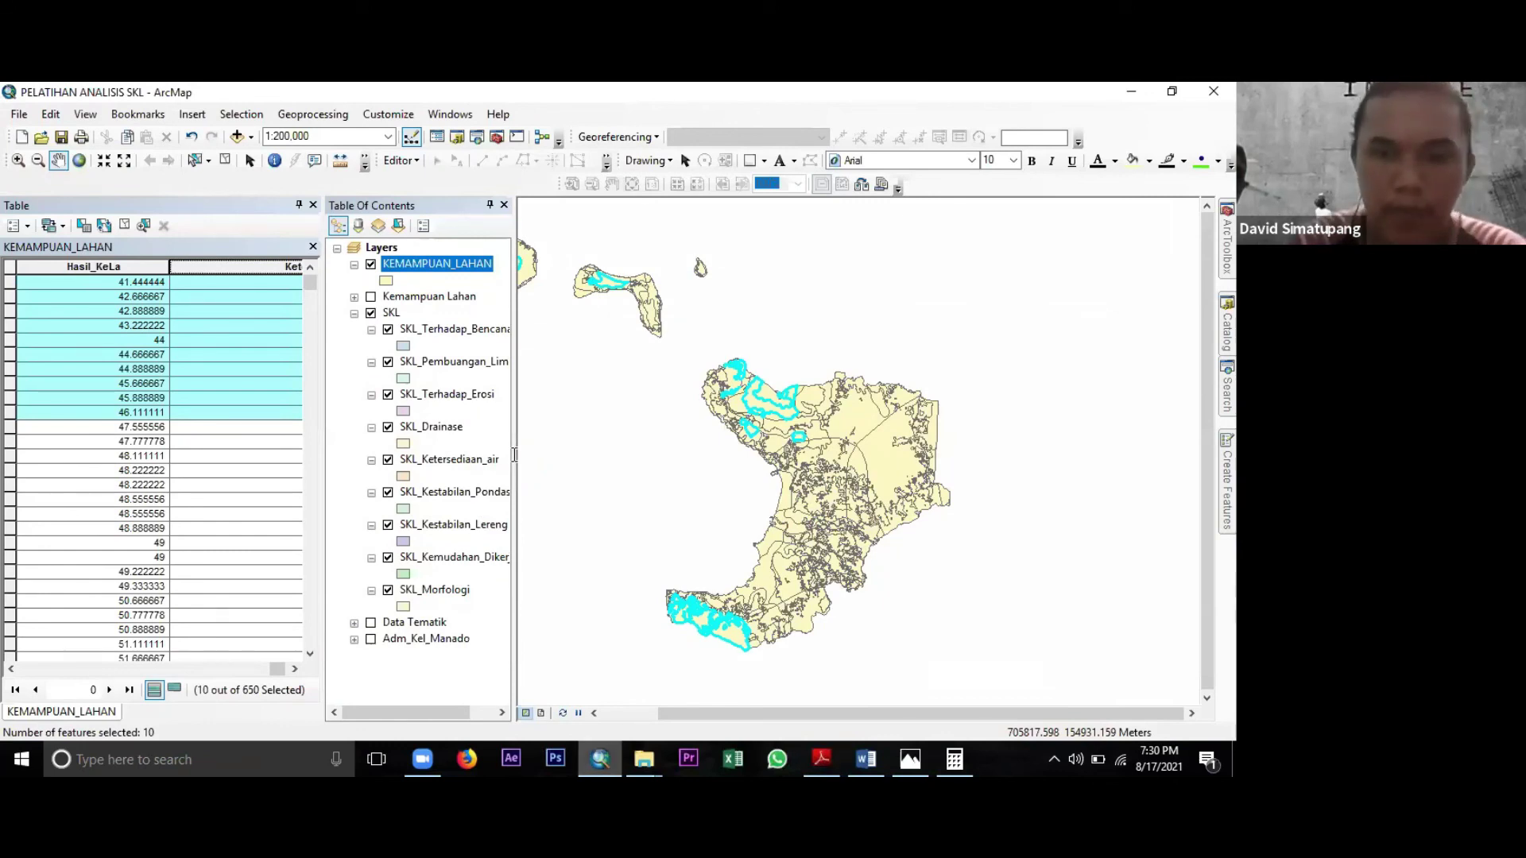
{"action": "key", "text": "ctrl+a"}
{"action": "type", "text": "\"Kemampuan"}
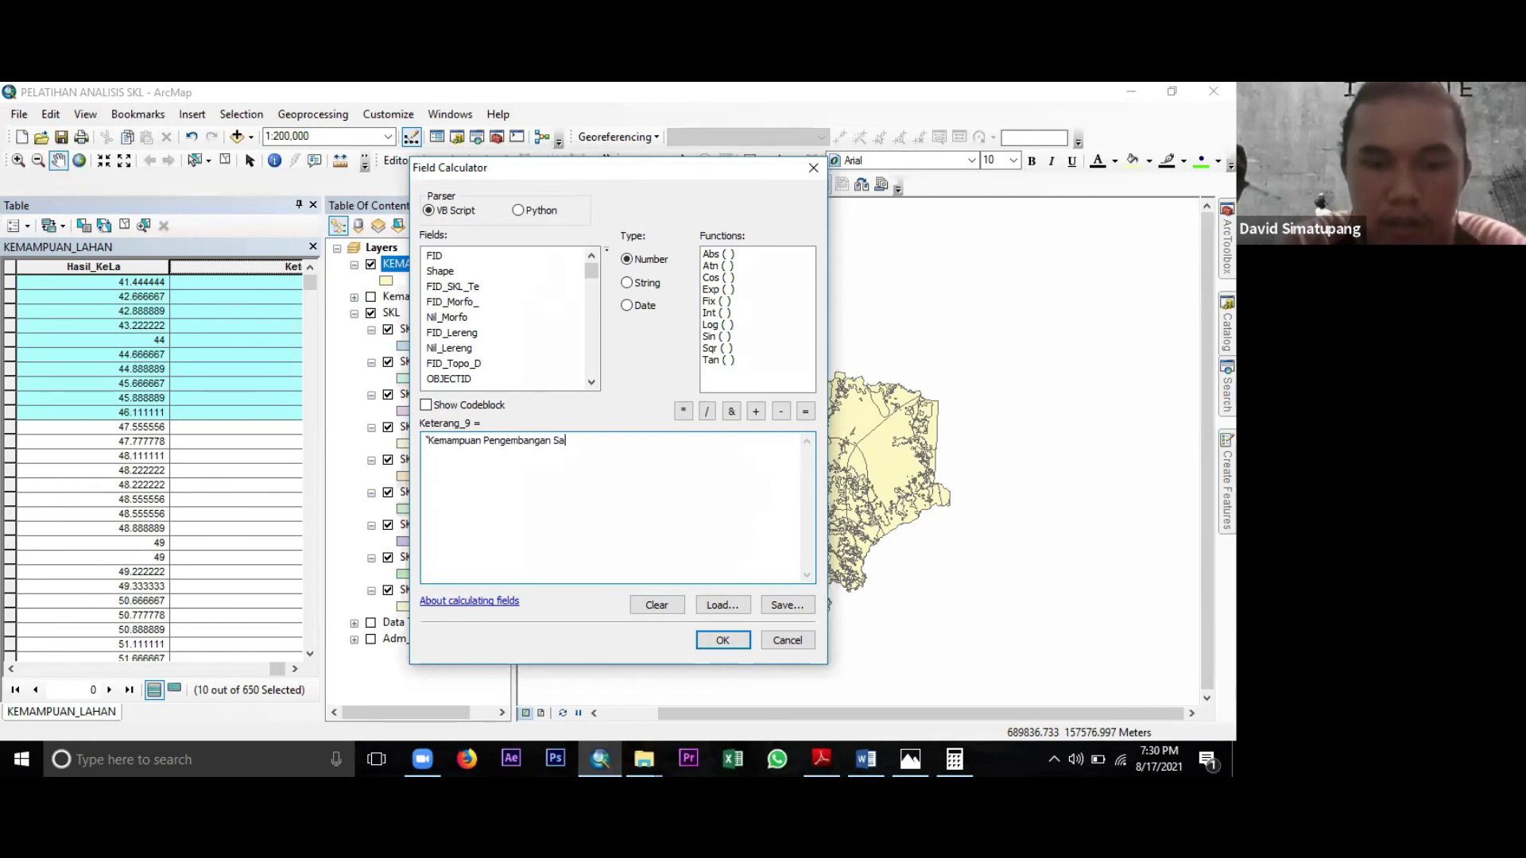
{"action": "type", "text": "dah\""}
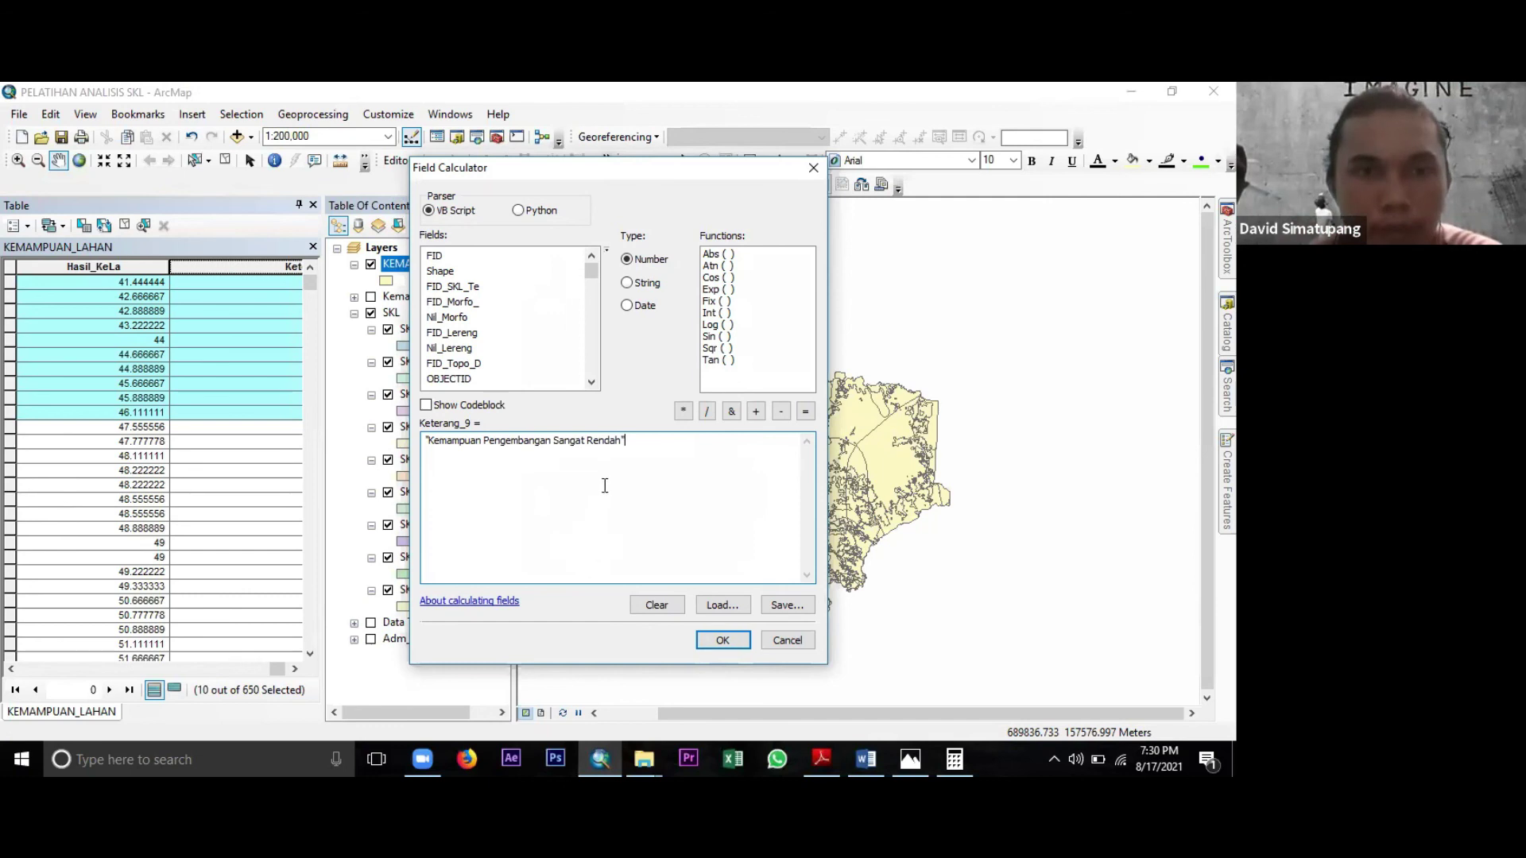
{"action": "left_click", "coordinate": [722, 641]}
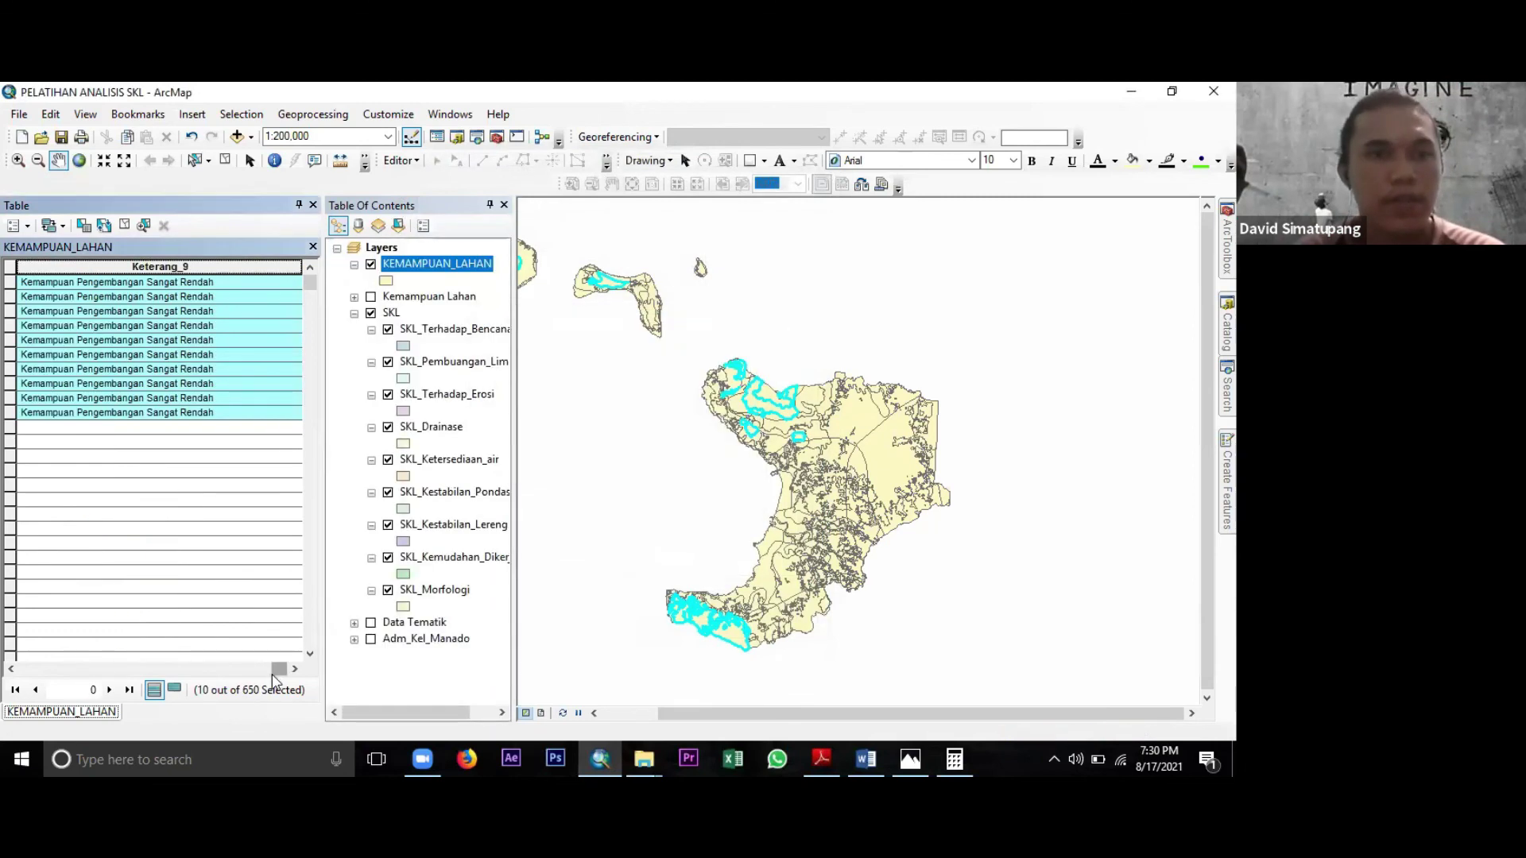
Select the KEMAMPUAN_LAHAN records with Hasil_KeLa values from 47.555556 through 54.222222.
{"action": "left_click_drag", "start_coordinate": [282, 670], "coordinate": [279, 670]}
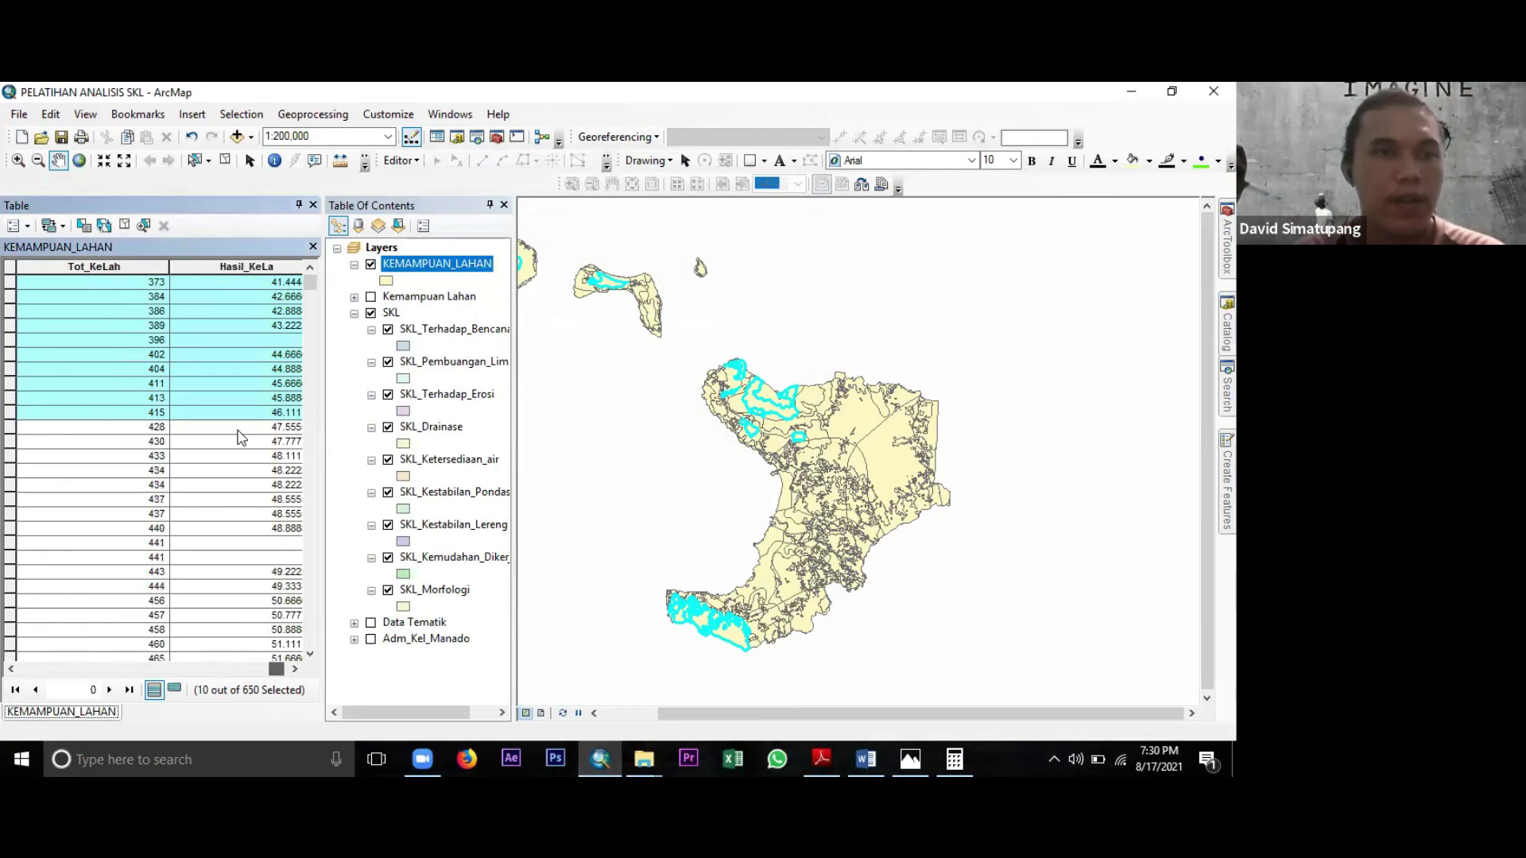
{"action": "left_click_drag", "start_coordinate": [237, 431], "coordinate": [231, 446]}
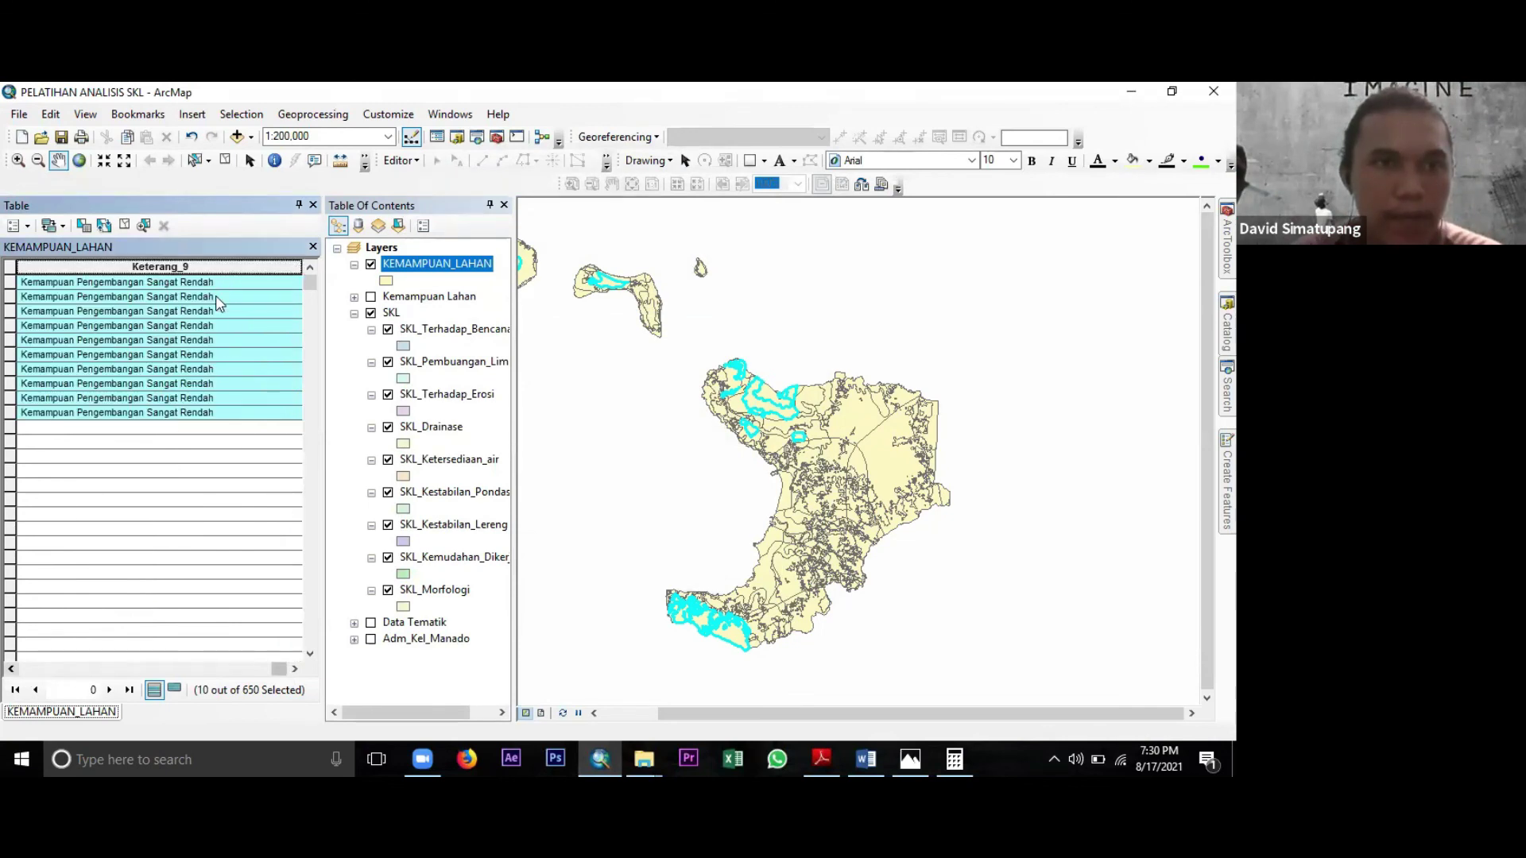
{"action": "left_click_drag", "start_coordinate": [220, 304], "coordinate": [219, 306]}
{"action": "left_click", "coordinate": [11, 670]}
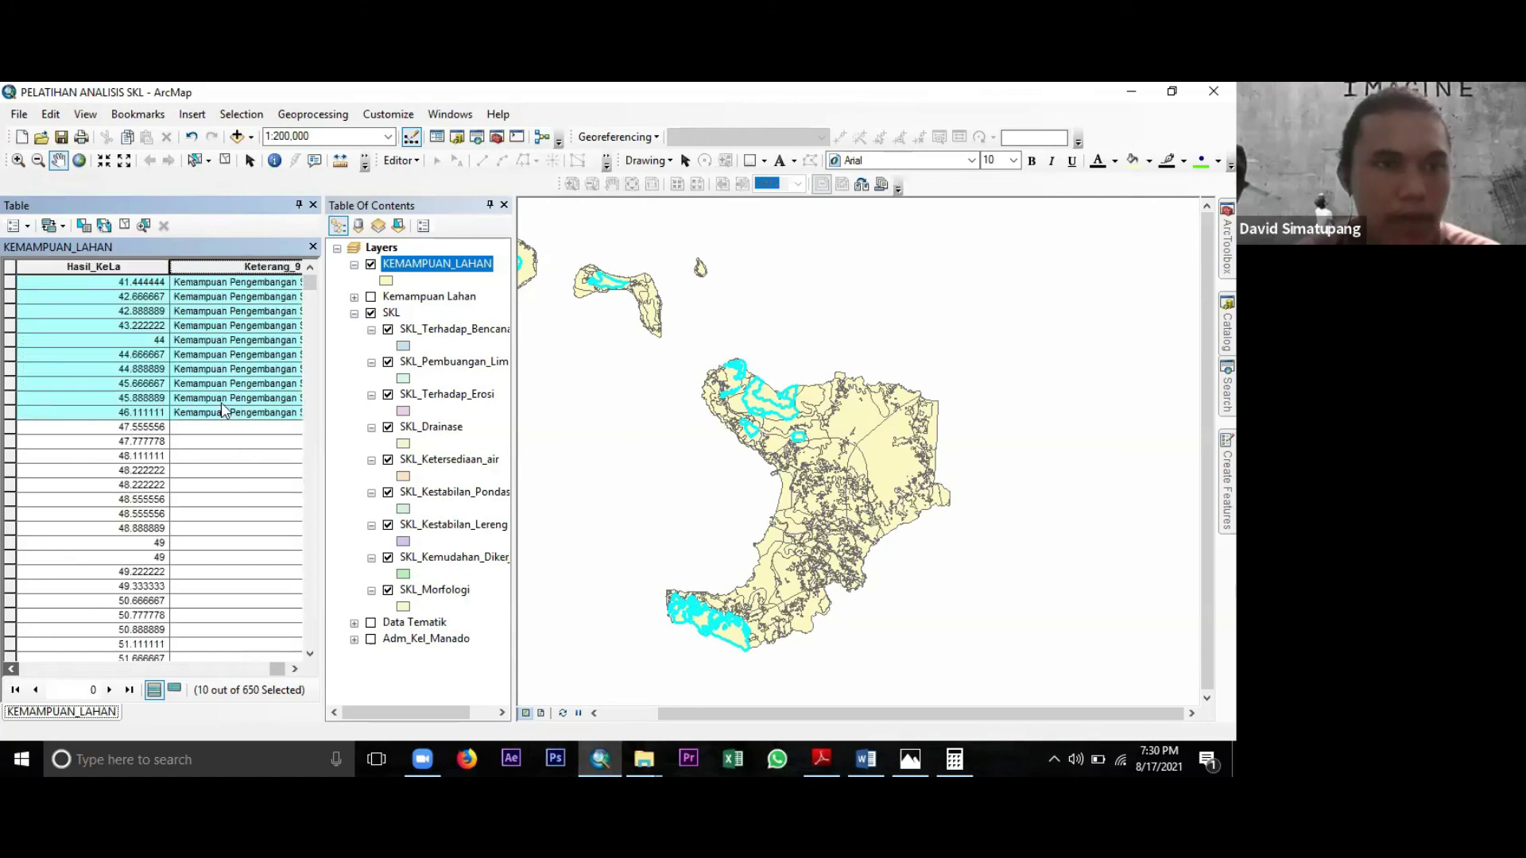
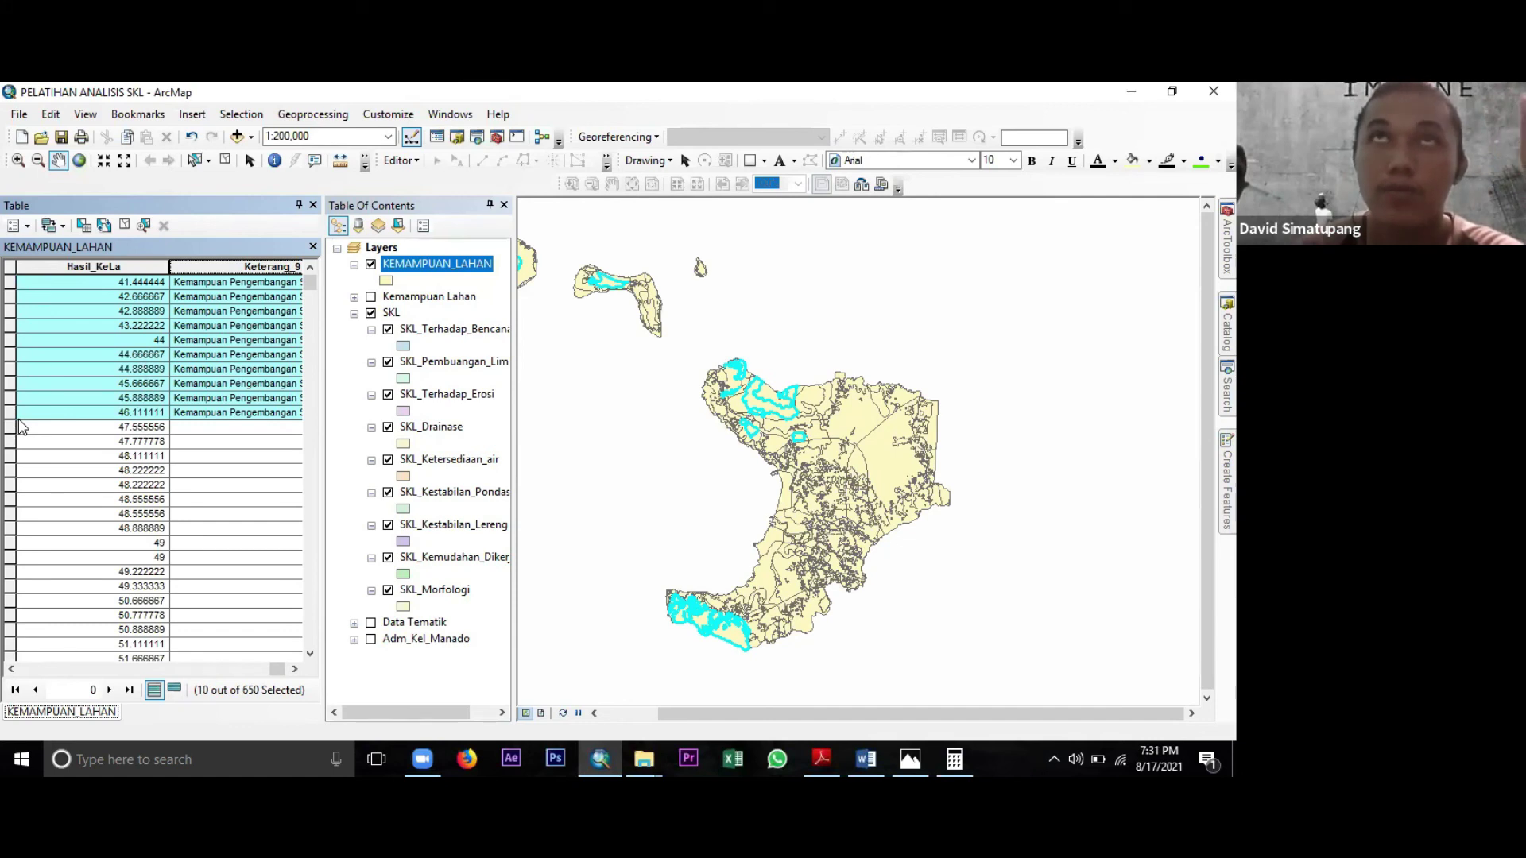
{"action": "left_click_drag", "start_coordinate": [13, 425], "coordinate": [11, 557]}
{"action": "scroll", "coordinate": [92, 515], "scroll_direction": "down", "scroll_amount": 4}
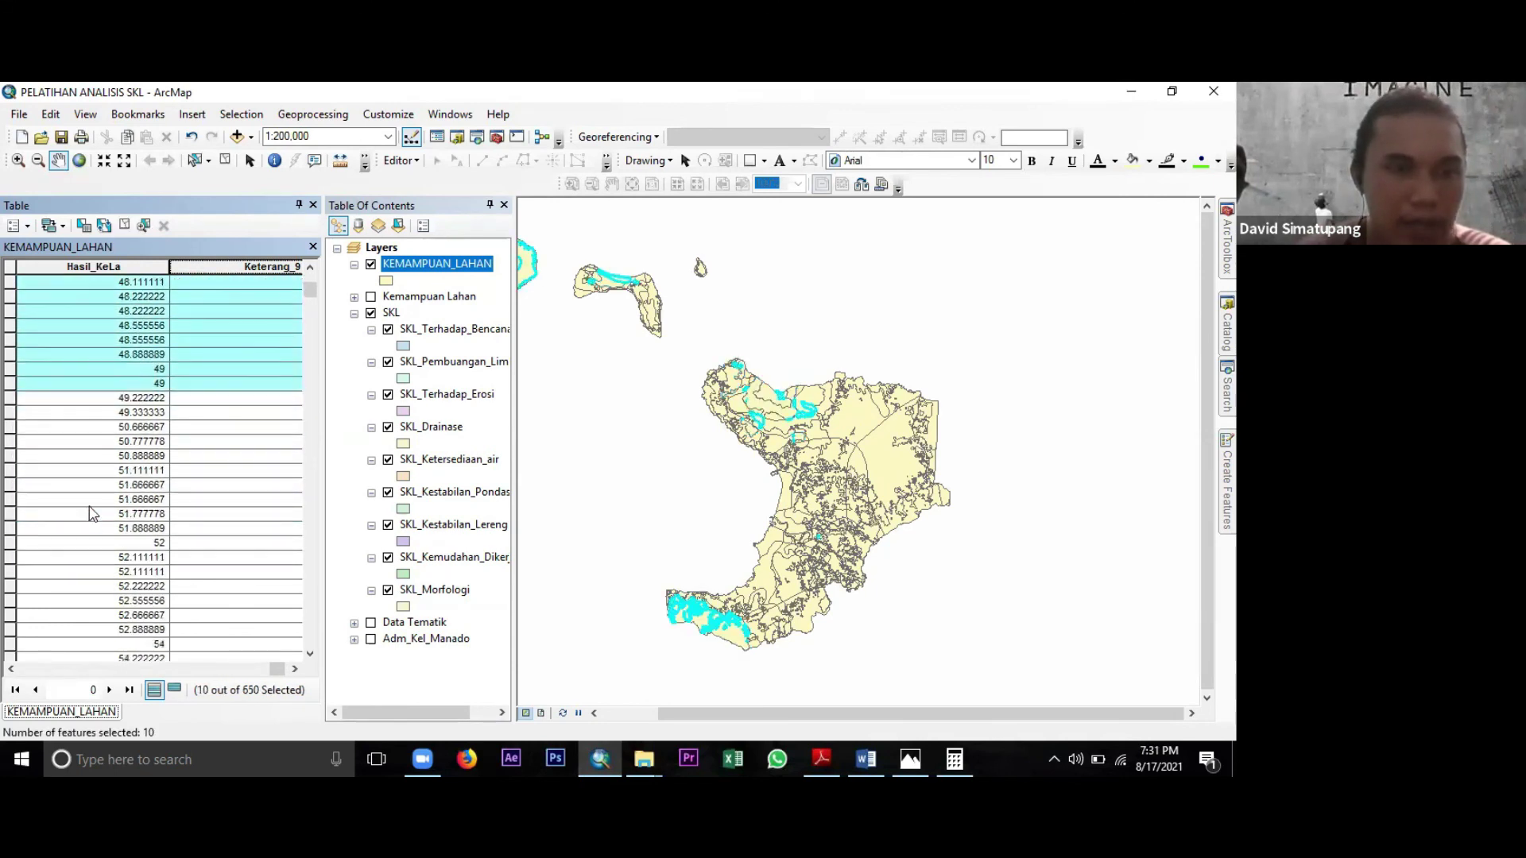
{"action": "scroll", "coordinate": [95, 524], "scroll_direction": "down", "scroll_amount": 1}
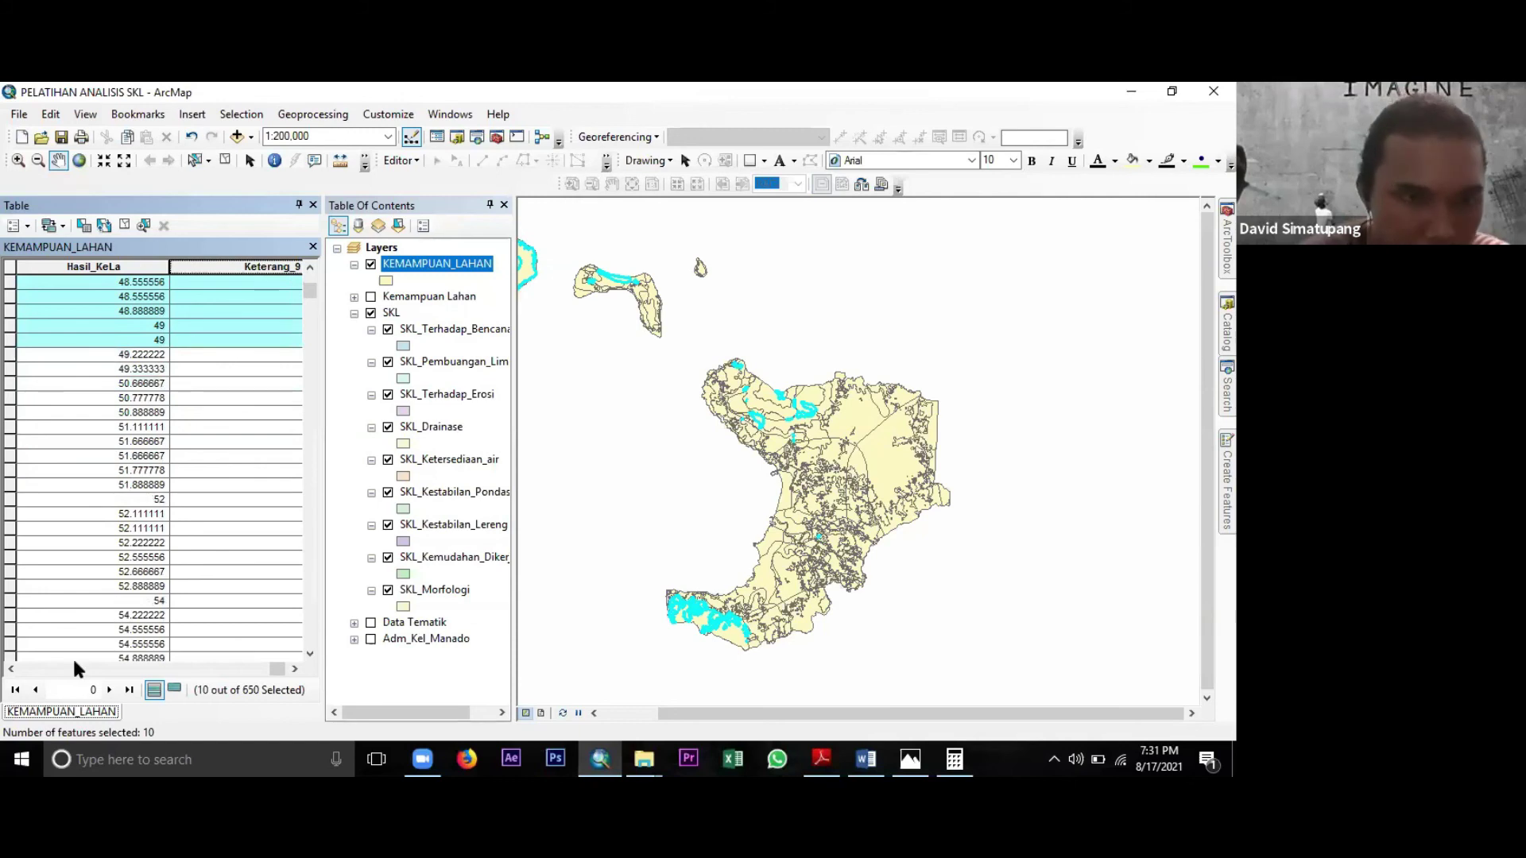
{"action": "scroll", "coordinate": [76, 616], "scroll_direction": "down", "scroll_amount": 2}
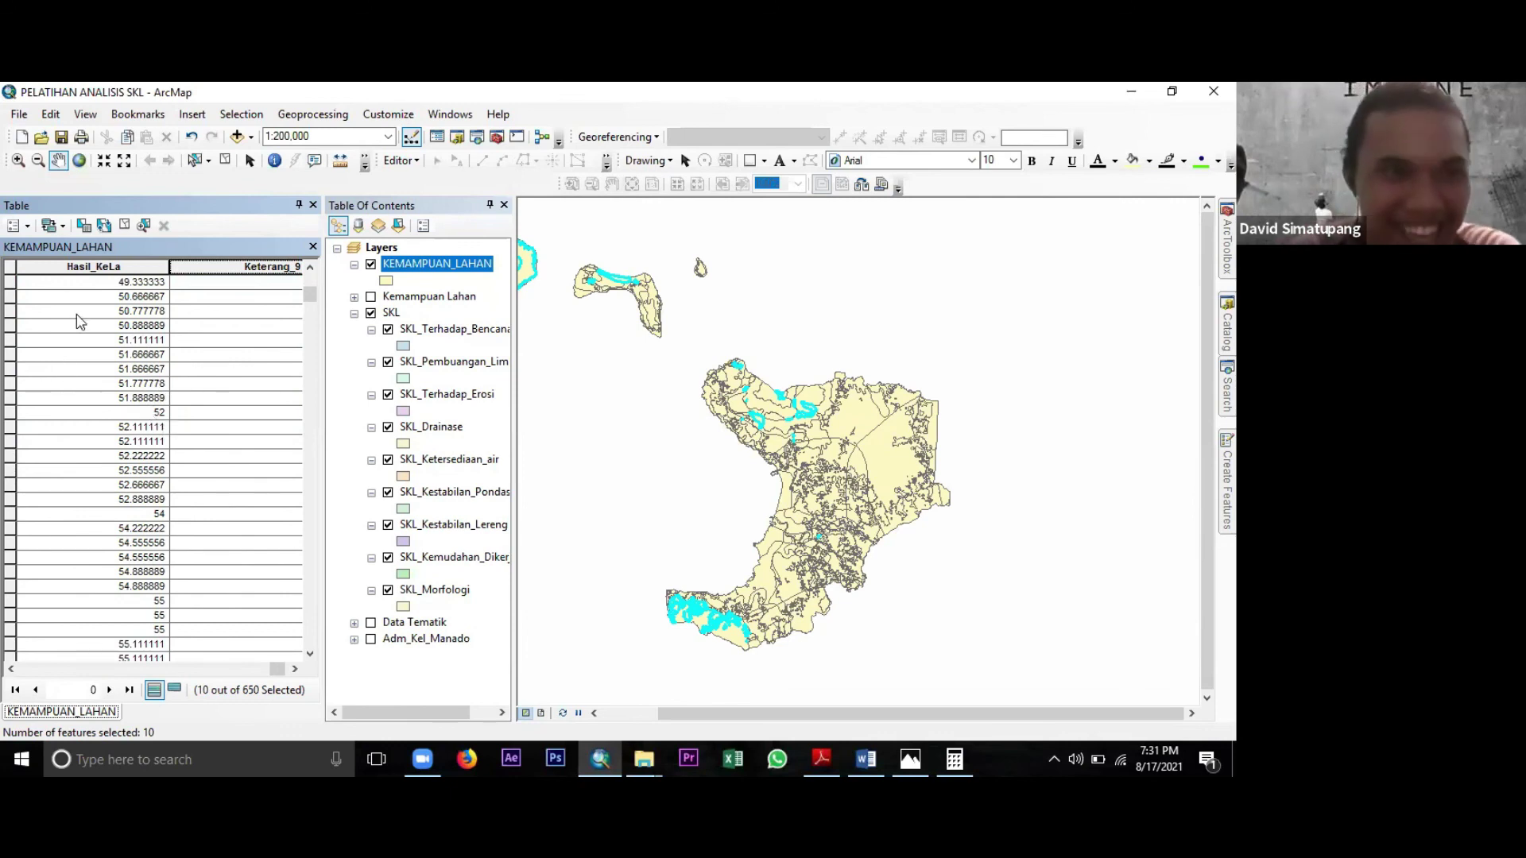
{"action": "scroll", "coordinate": [81, 321], "scroll_direction": "up", "scroll_amount": 3}
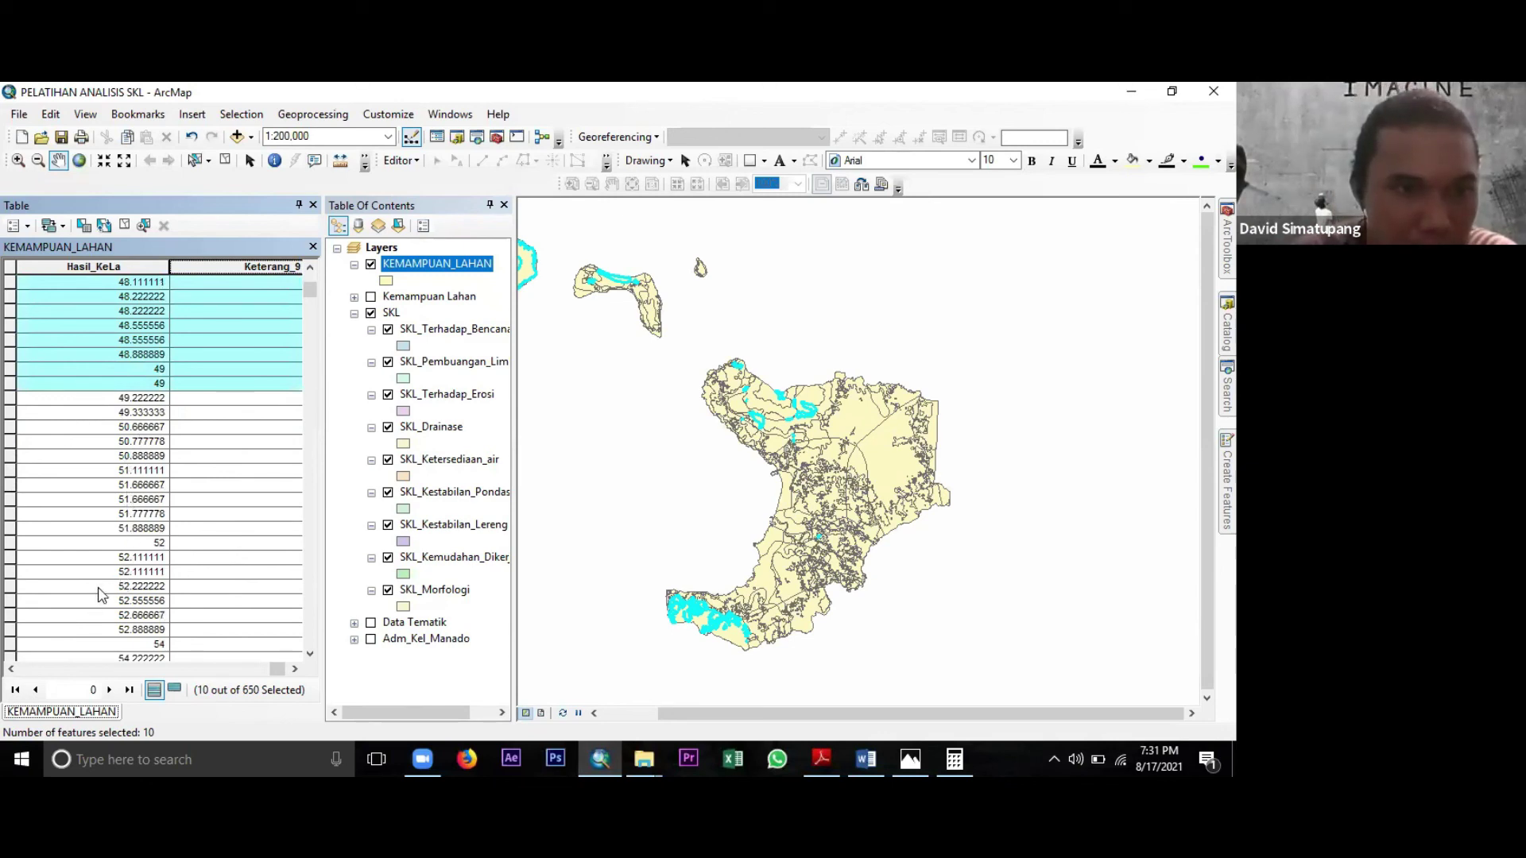
{"action": "scroll", "coordinate": [101, 585], "scroll_direction": "down", "scroll_amount": 2}
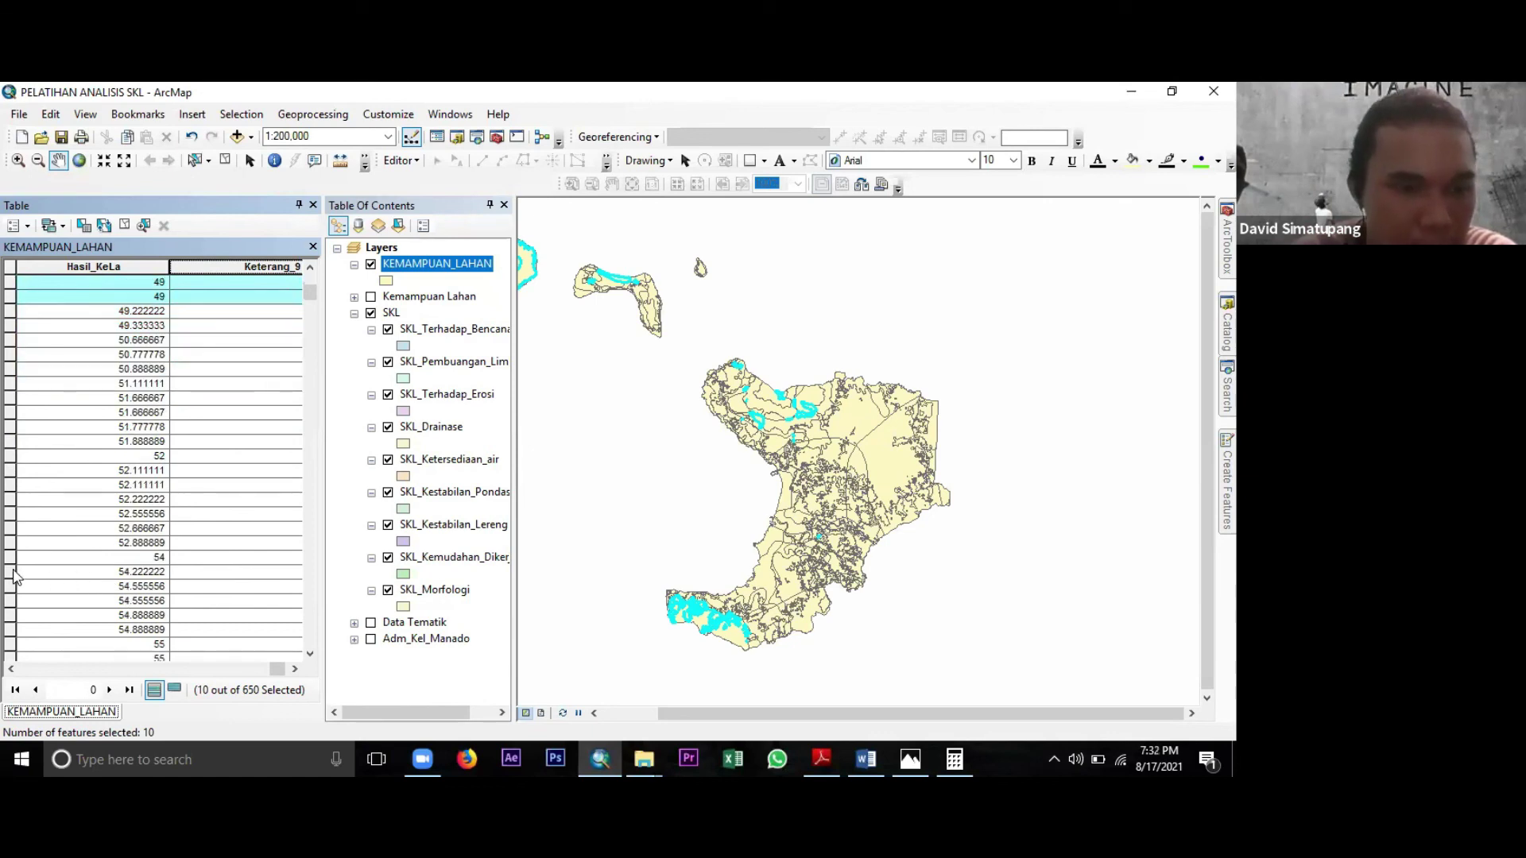
{"action": "left_click", "coordinate": [13, 573], "text": "shift"}
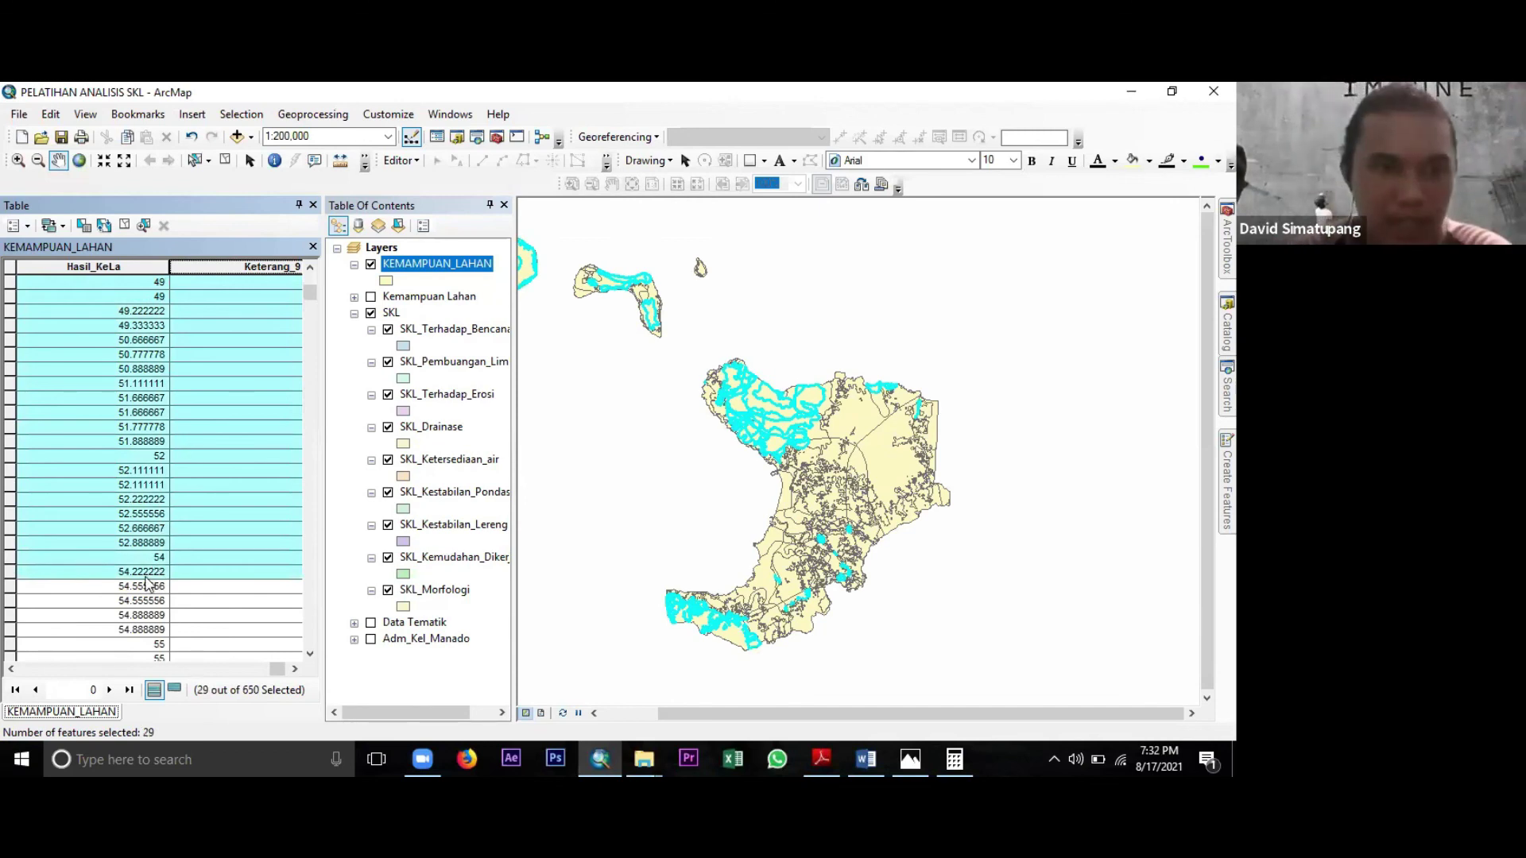
Fill Keterang_9 for the selected records with "Kemampuan Pengembangan Rendah" using Field Calculator, checking the class name in the PDF's class table.
{"action": "scroll", "coordinate": [205, 403], "scroll_direction": "up", "scroll_amount": 6}
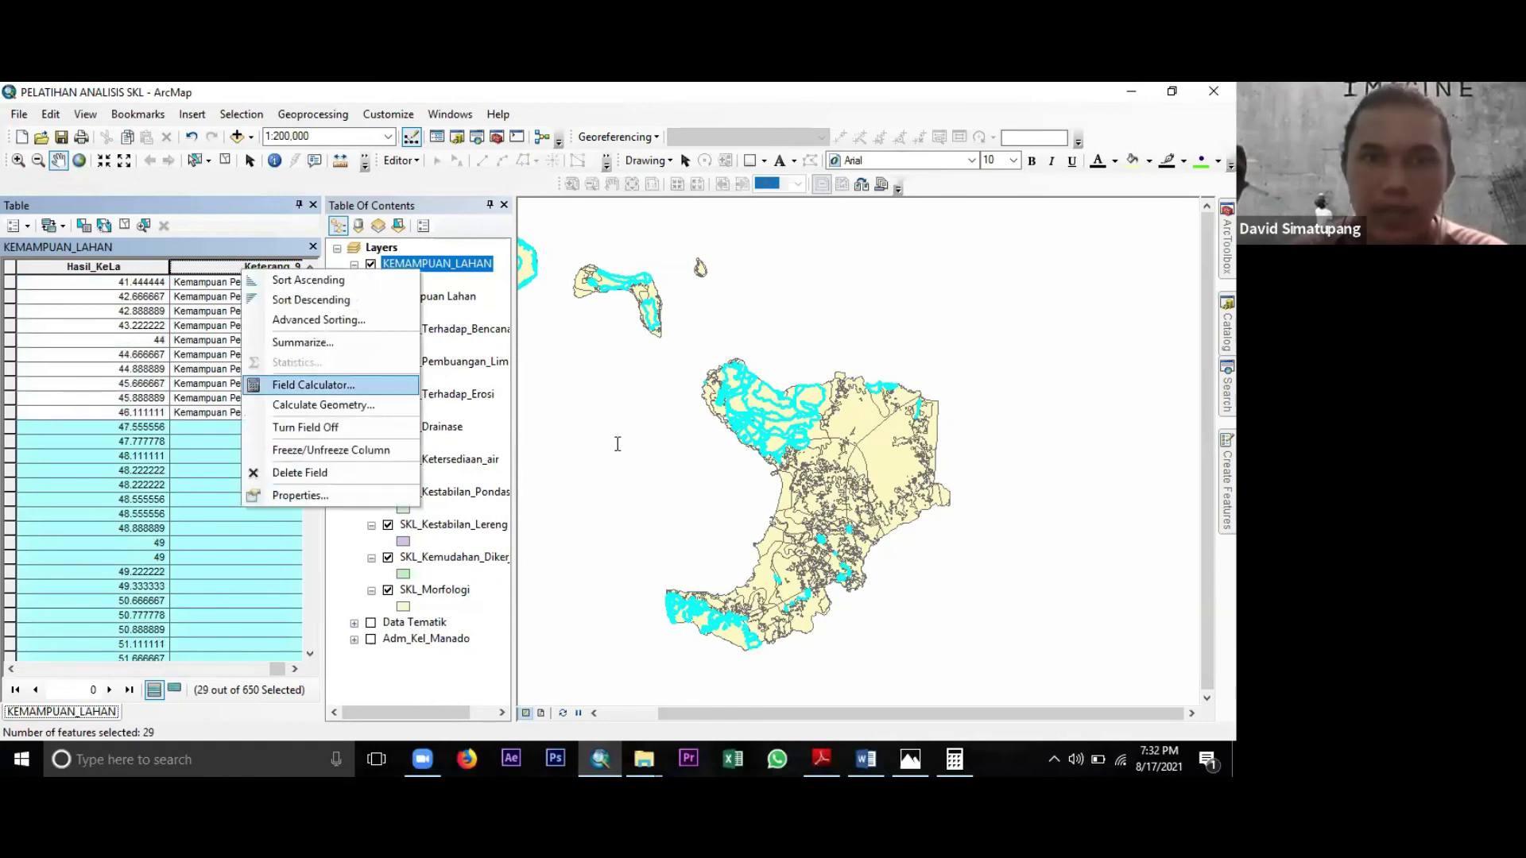
{"action": "left_click", "coordinate": [290, 385]}
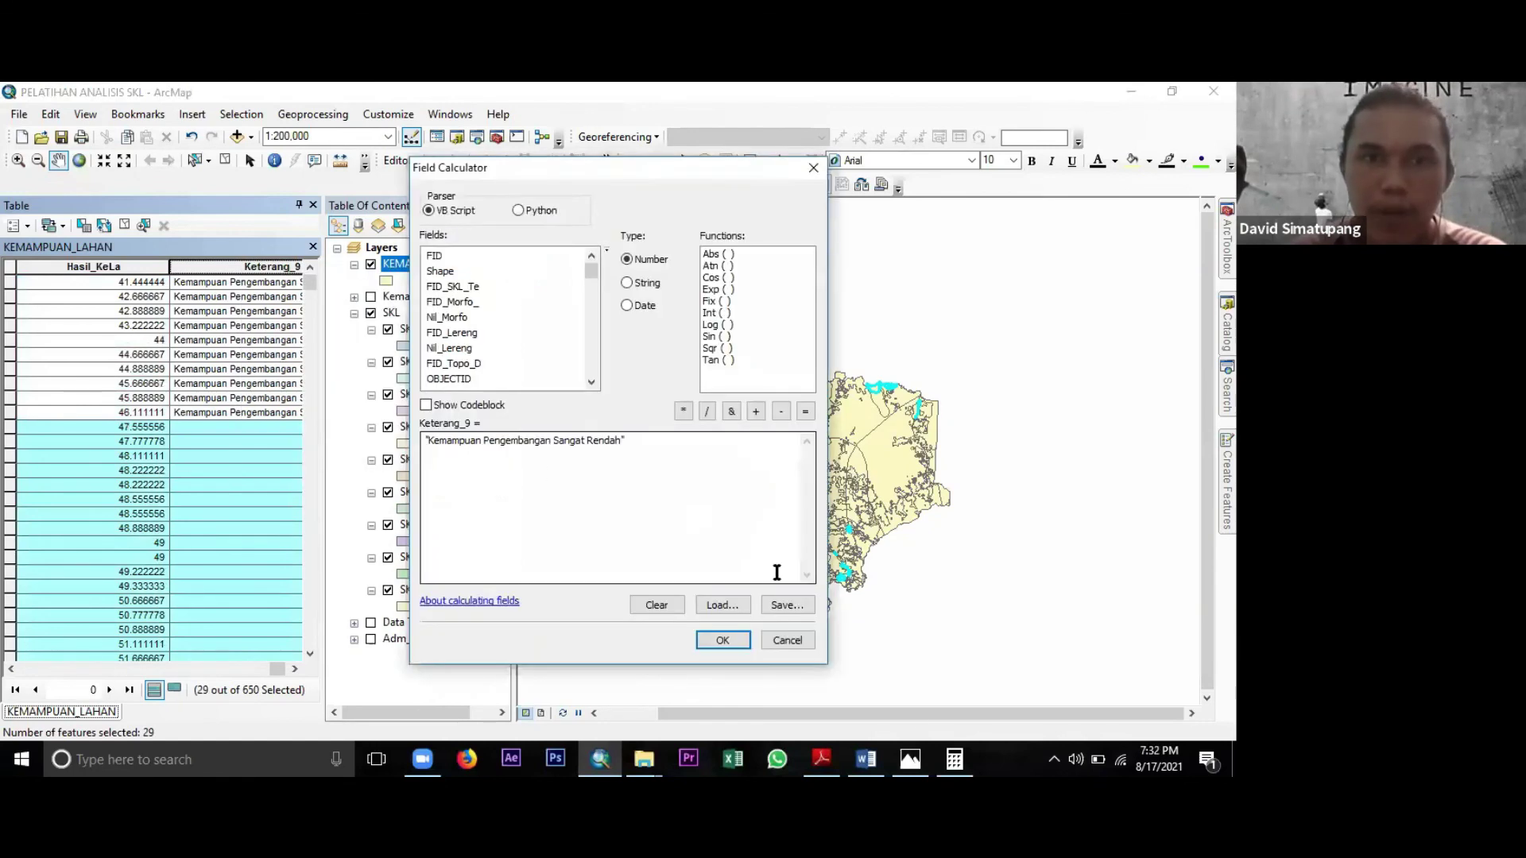
{"action": "left_click", "coordinate": [866, 759]}
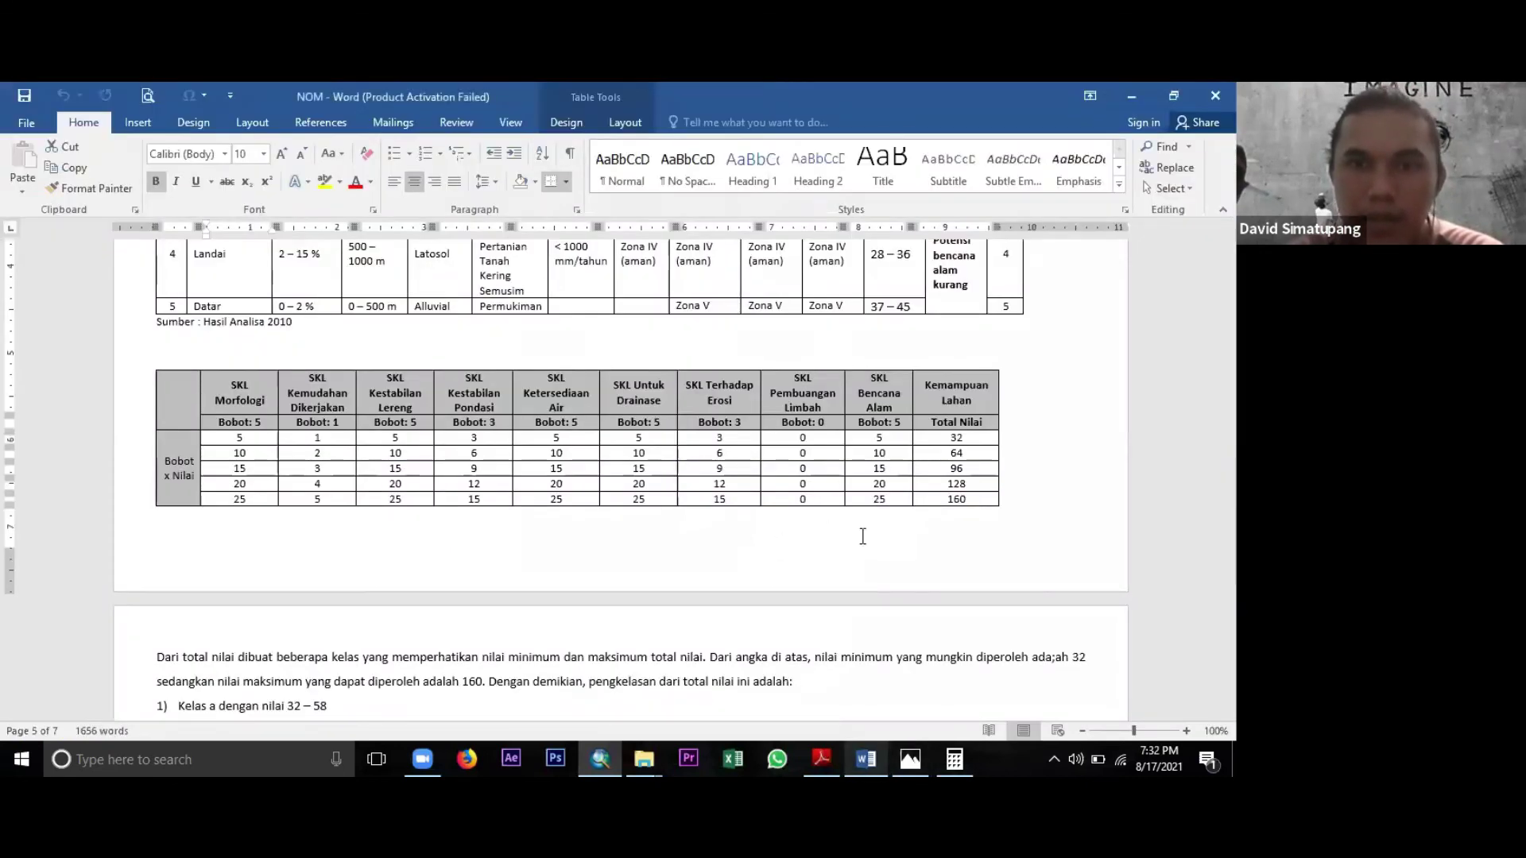
{"action": "left_click", "coordinate": [821, 759]}
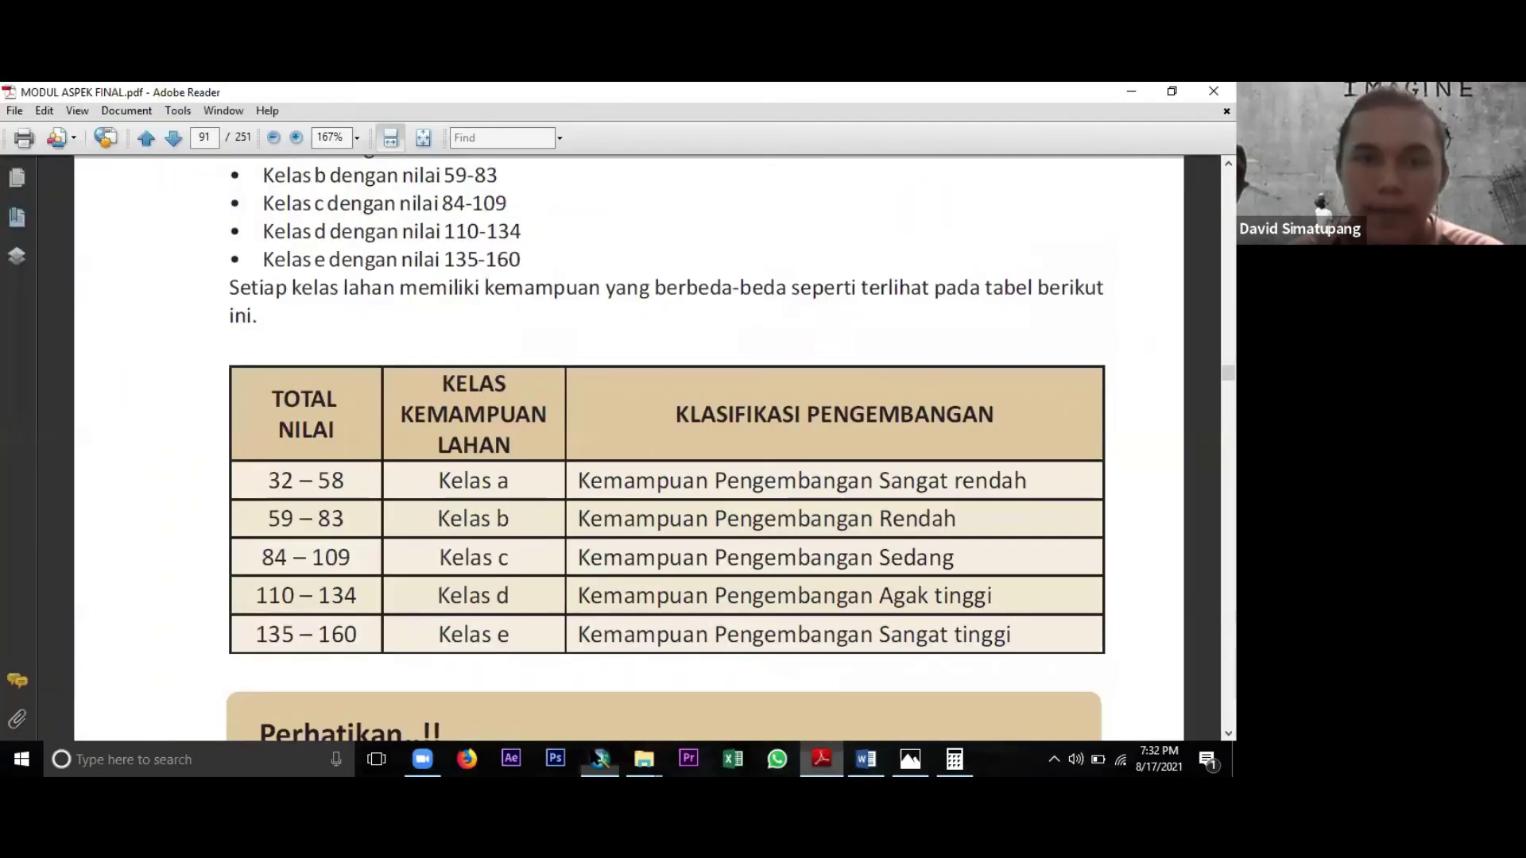
{"action": "left_click", "coordinate": [600, 759]}
{"action": "left_click", "coordinate": [621, 443]}
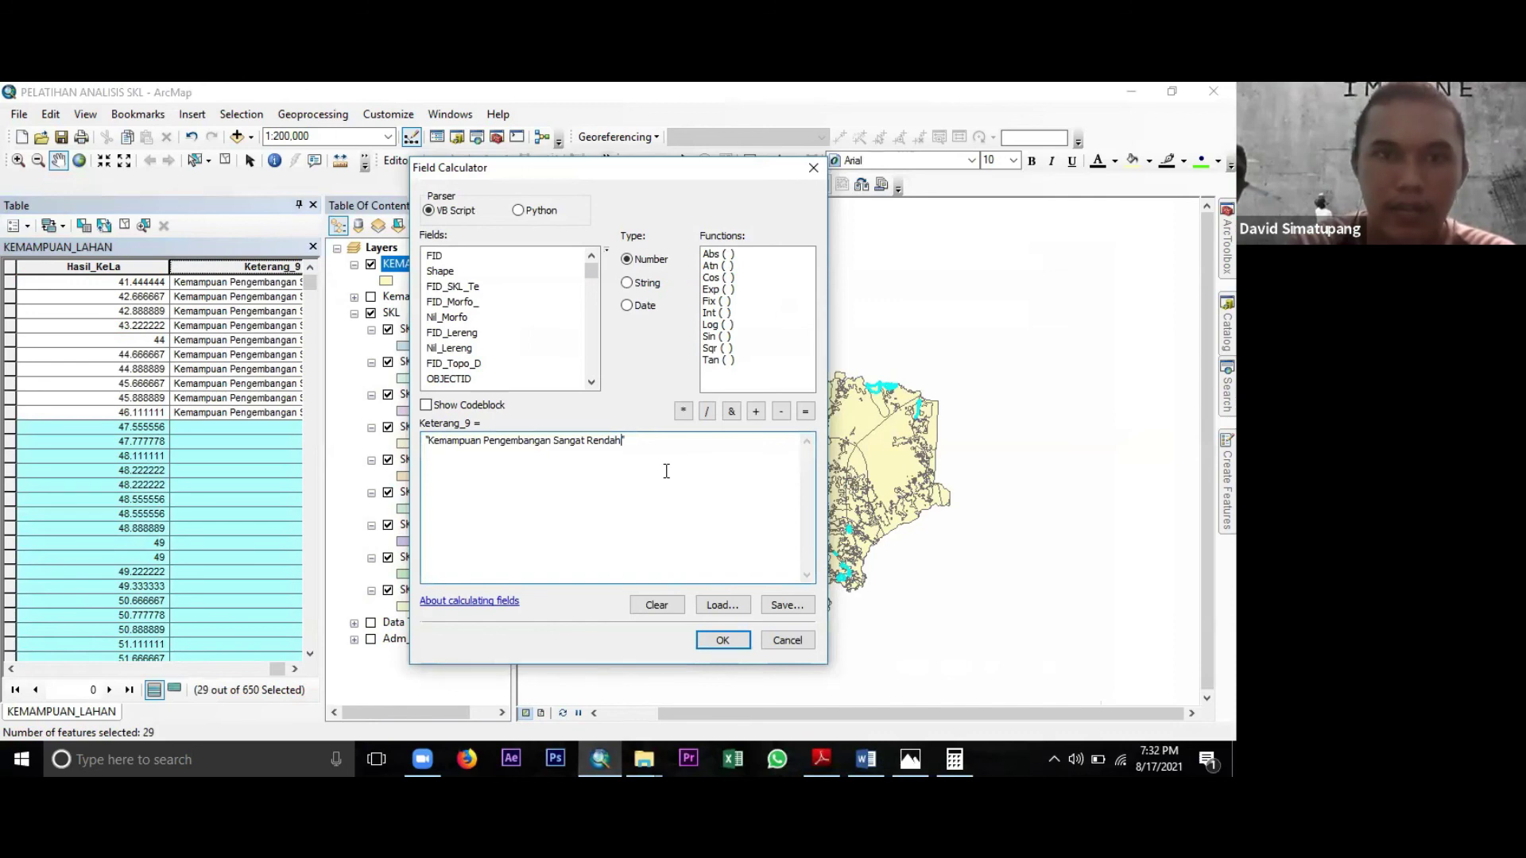
{"action": "key", "text": "BackSpace"}
{"action": "key", "text": "BackSpace"}
{"action": "key", "text": "BackSpace"}
{"action": "key", "text": "BackSpace"}
{"action": "key", "text": "BackSpace"}
{"action": "key", "text": "BackSpace"}
{"action": "key", "text": "BackSpace"}
{"action": "key", "text": "BackSpace"}
{"action": "key", "text": "BackSpace"}
{"action": "key", "text": "BackSpace"}
{"action": "key", "text": "BackSpace"}
{"action": "key", "text": "BackSpace"}
{"action": "key", "text": "BackSpace"}
{"action": "type", "text": "Rendah"}
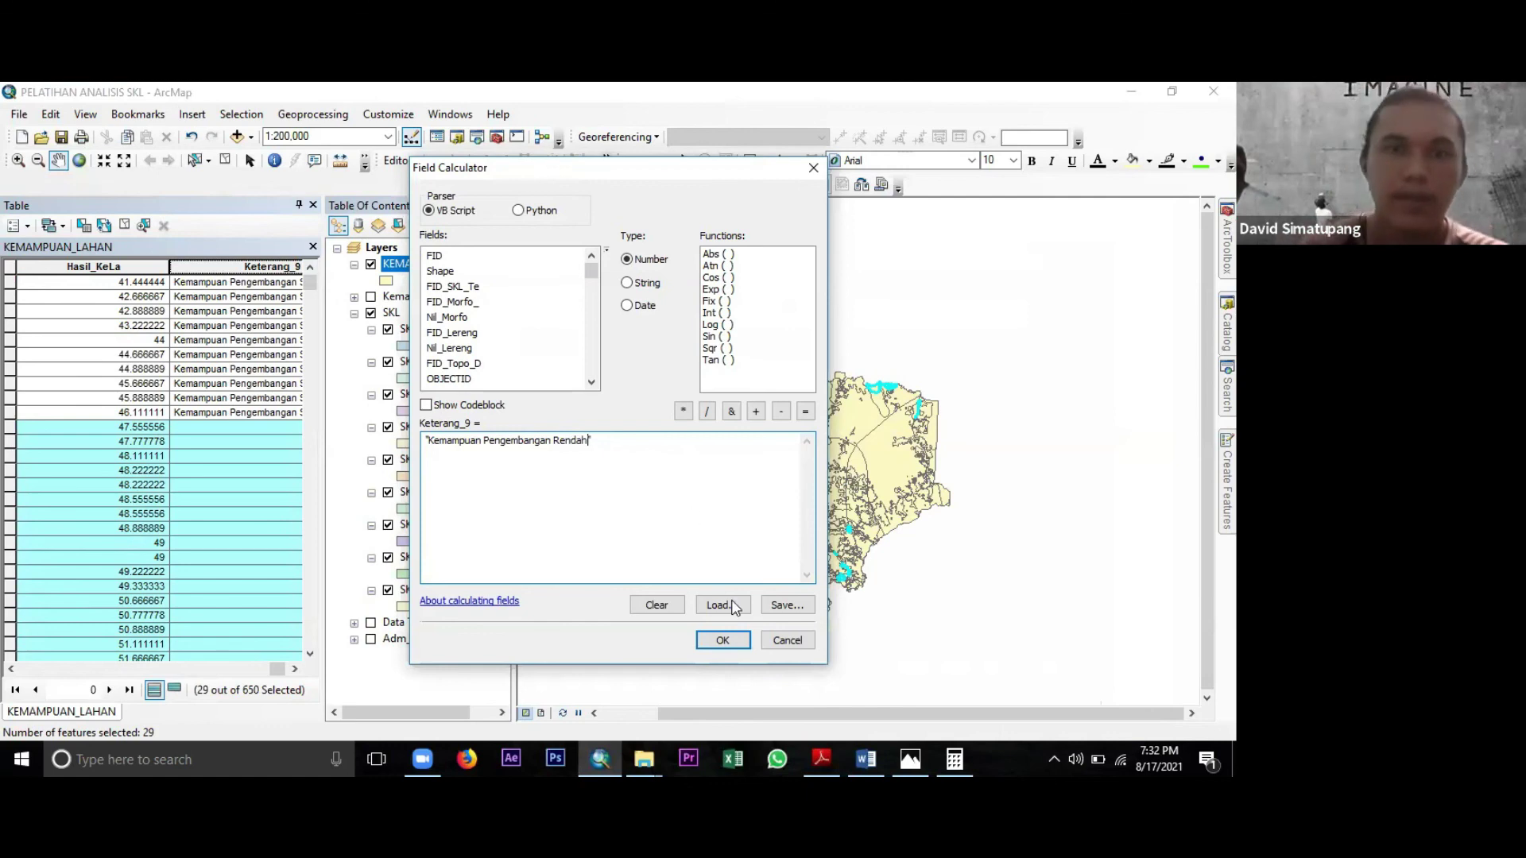
{"action": "left_click", "coordinate": [724, 640]}
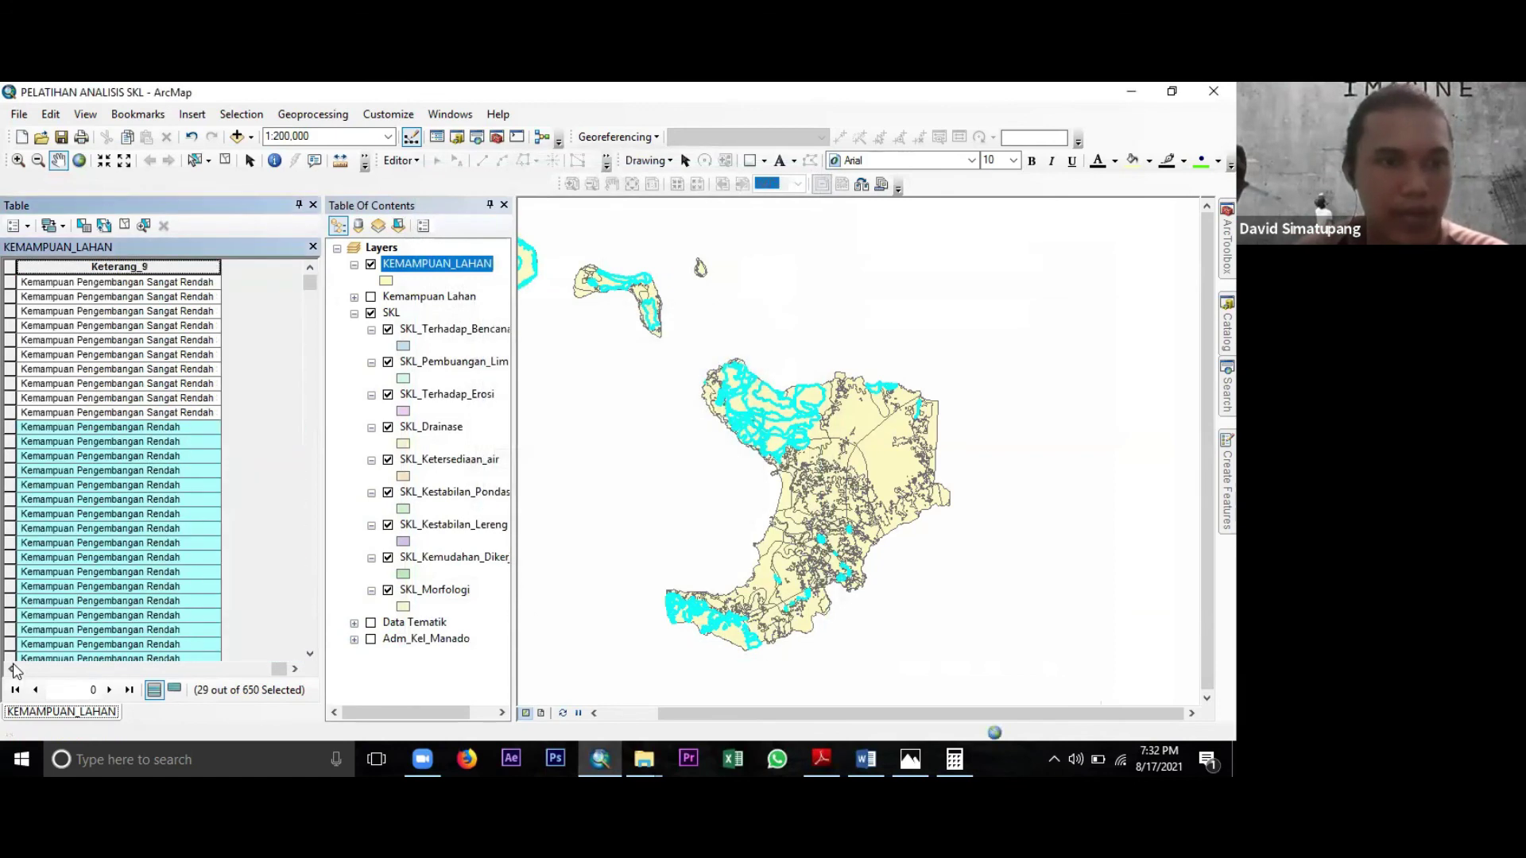
Select the KEMAMPUAN_LAHAN records with Hasil_KeLa values from 54.555556 through 61.444444.
{"action": "scroll", "coordinate": [111, 554], "scroll_direction": "down", "scroll_amount": 3}
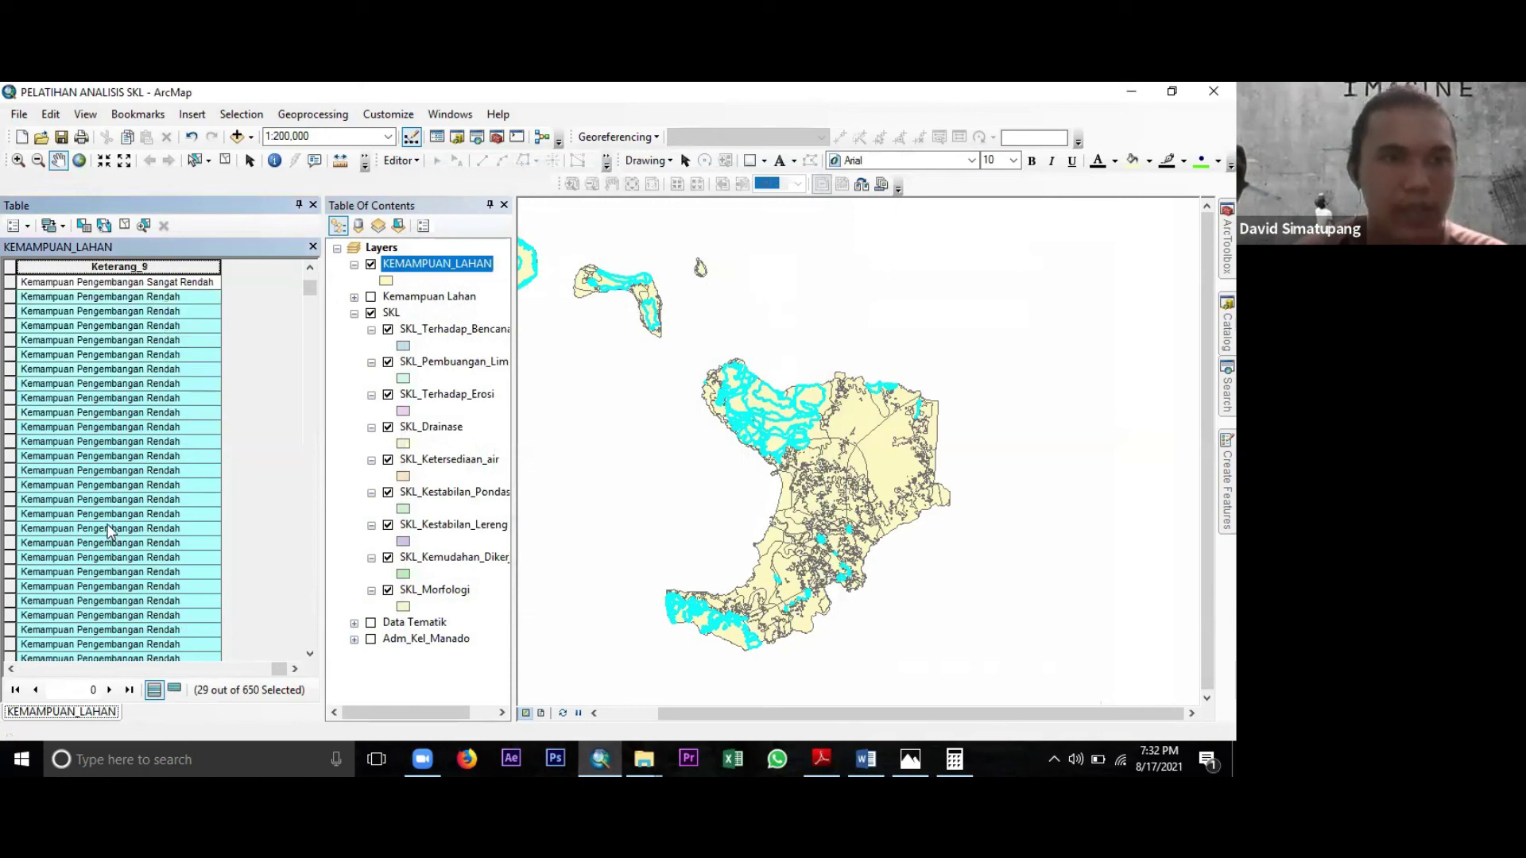
{"action": "scroll", "coordinate": [108, 525], "scroll_direction": "down", "scroll_amount": 3}
{"action": "scroll", "coordinate": [108, 524], "scroll_direction": "left", "scroll_amount": 1}
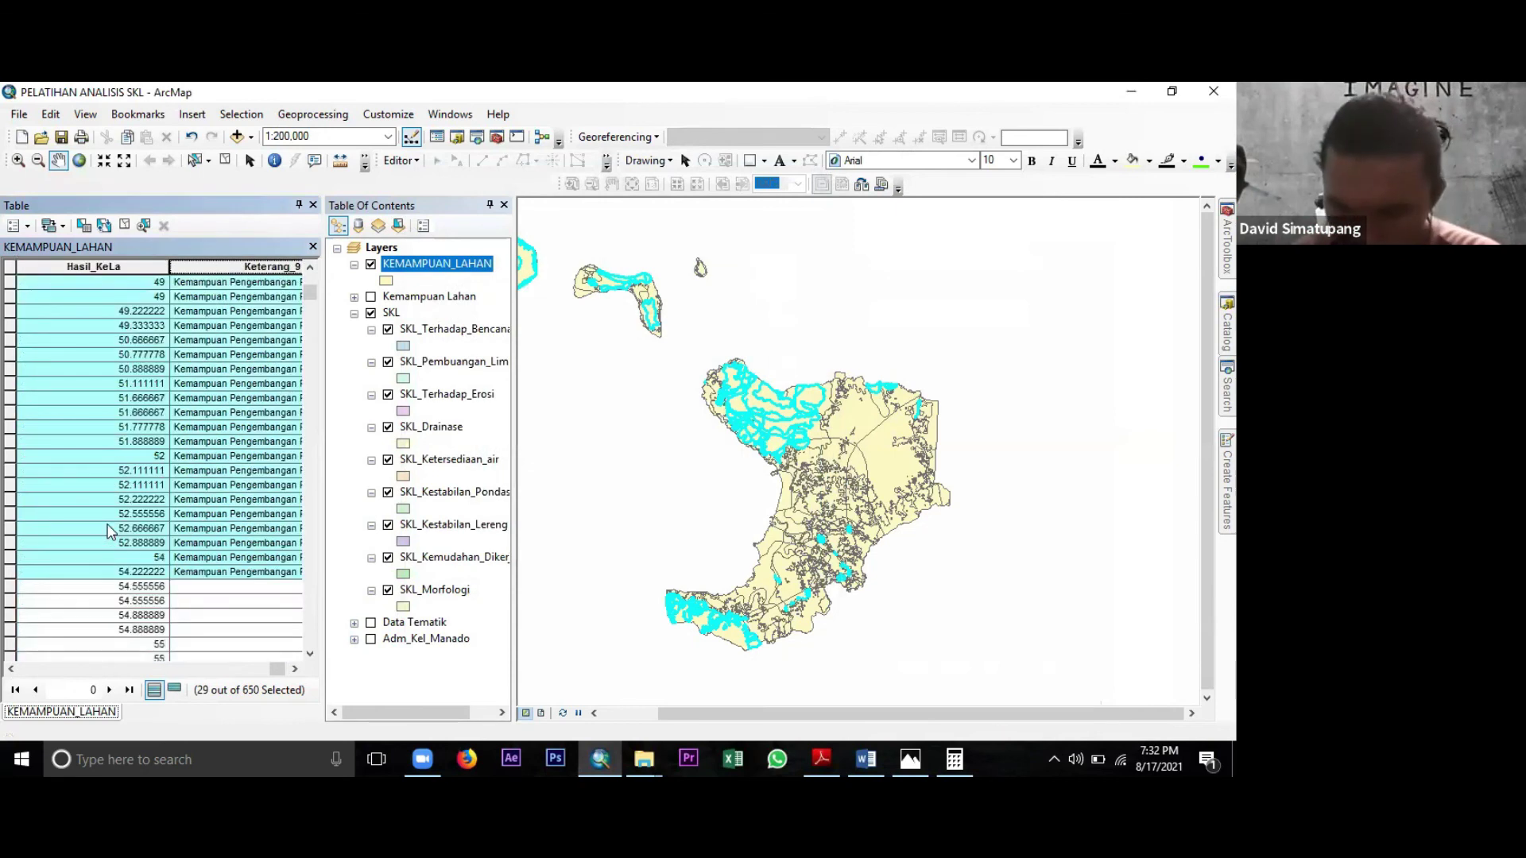
{"action": "scroll", "coordinate": [109, 531], "scroll_direction": "down", "scroll_amount": 6}
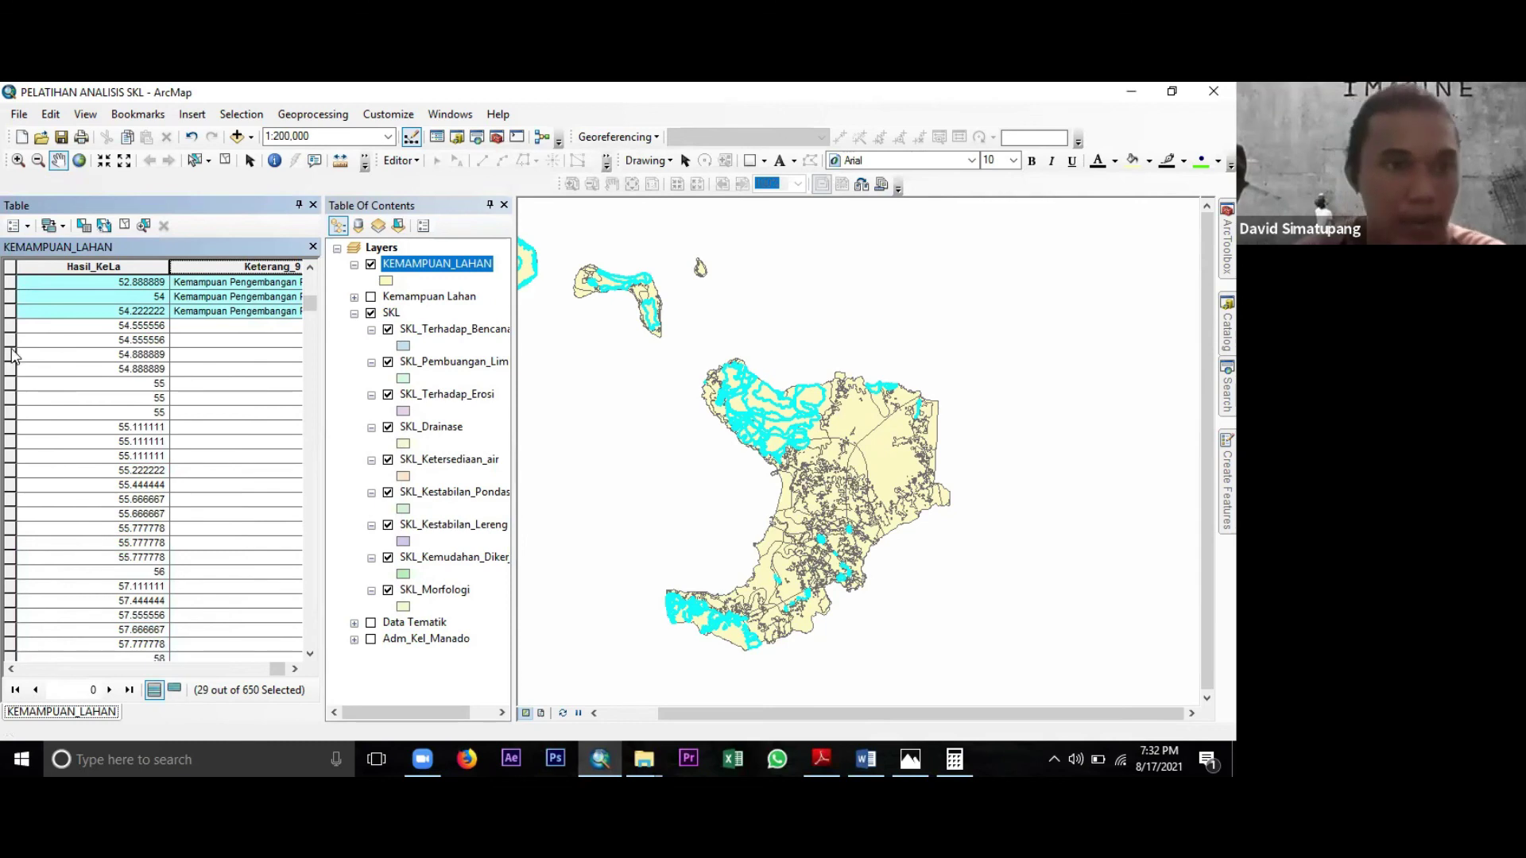
{"action": "left_click_drag", "start_coordinate": [8, 327], "coordinate": [3, 576]}
{"action": "scroll", "coordinate": [75, 497], "scroll_direction": "down", "scroll_amount": 4}
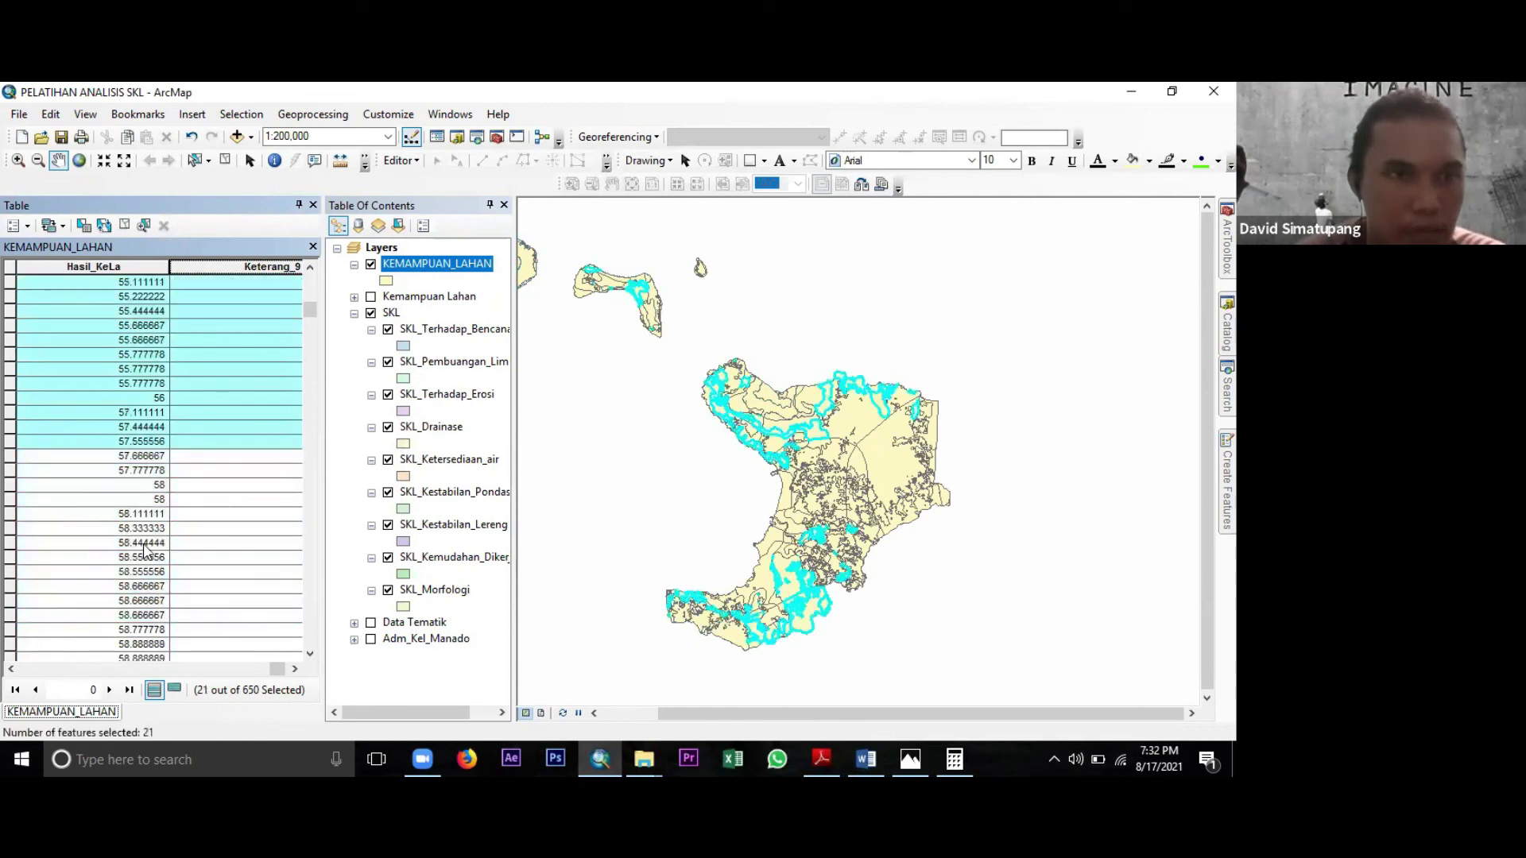
{"action": "scroll", "coordinate": [103, 532], "scroll_direction": "down", "scroll_amount": 8}
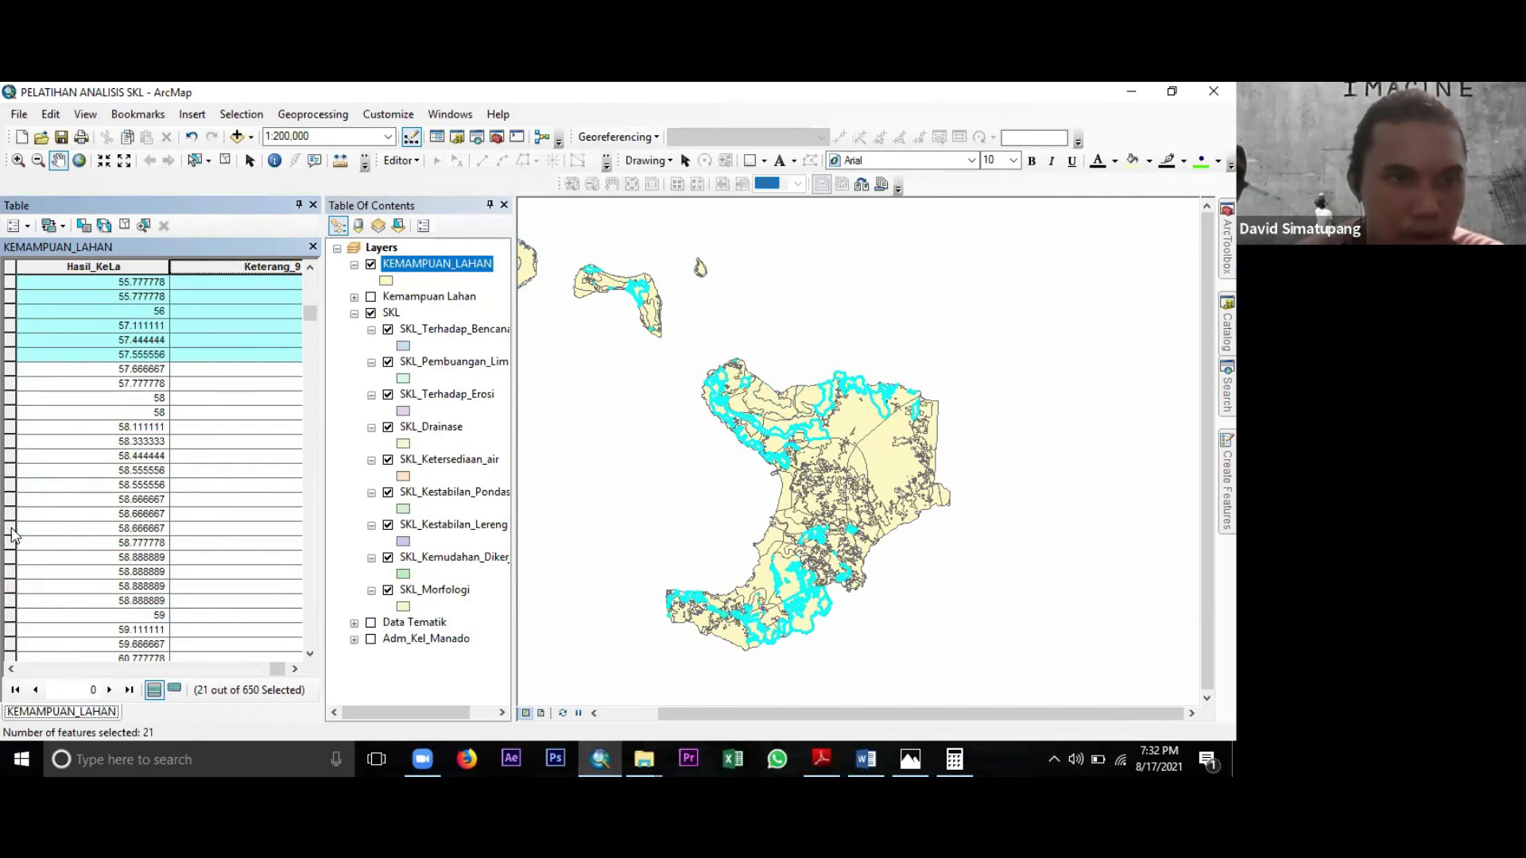
{"action": "left_click", "coordinate": [11, 529], "text": "shift"}
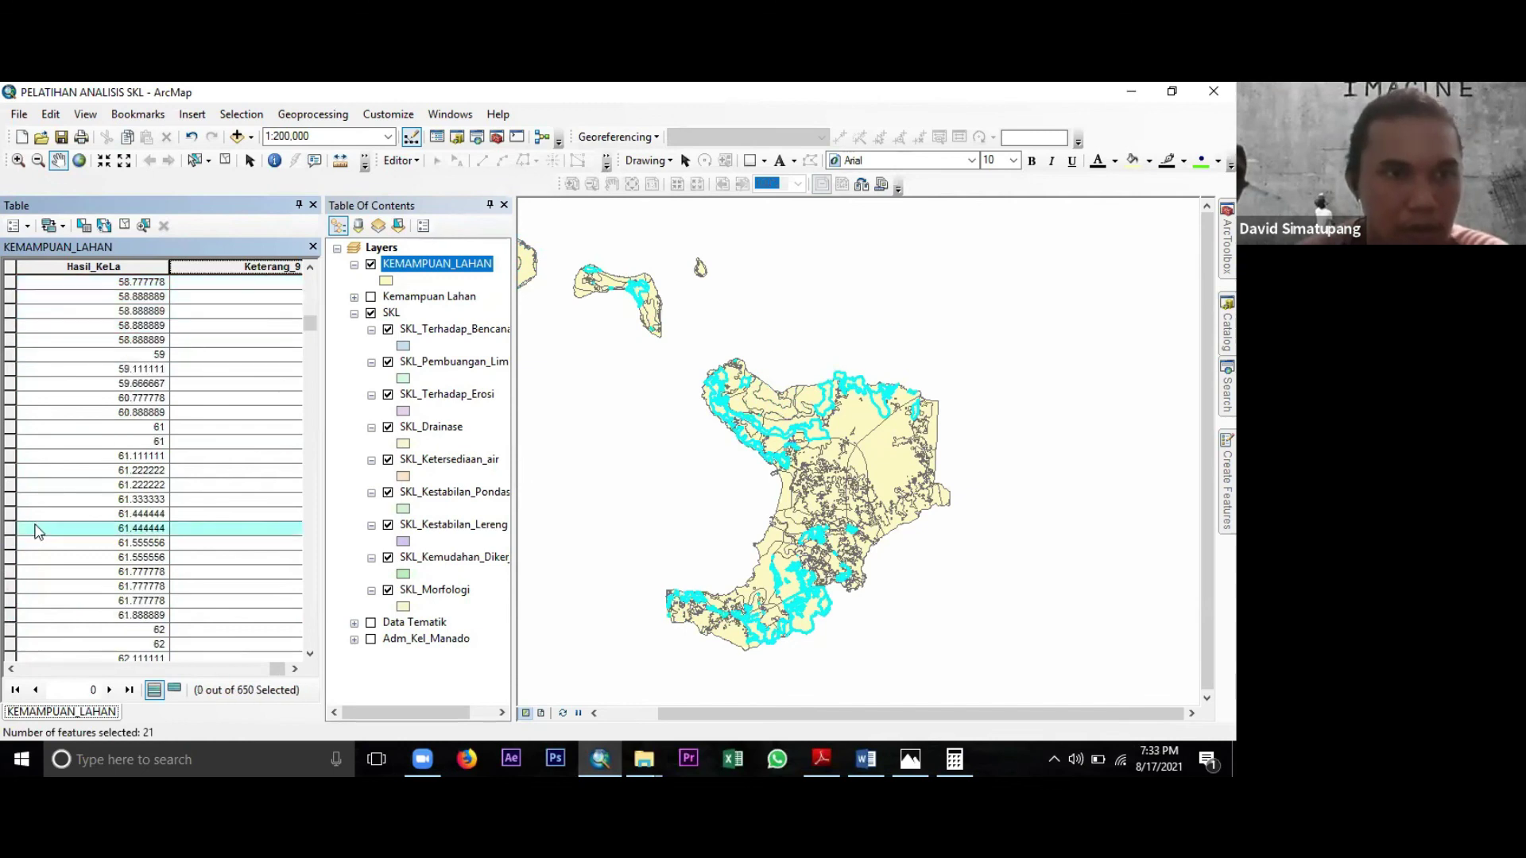
Check the third class name in the PDF and fill Keterang_9 for the selected records with "Kemampuan Pengembangan Sedang" using Field Calculator.
{"action": "right_click", "coordinate": [251, 269]}
{"action": "left_click", "coordinate": [285, 382]}
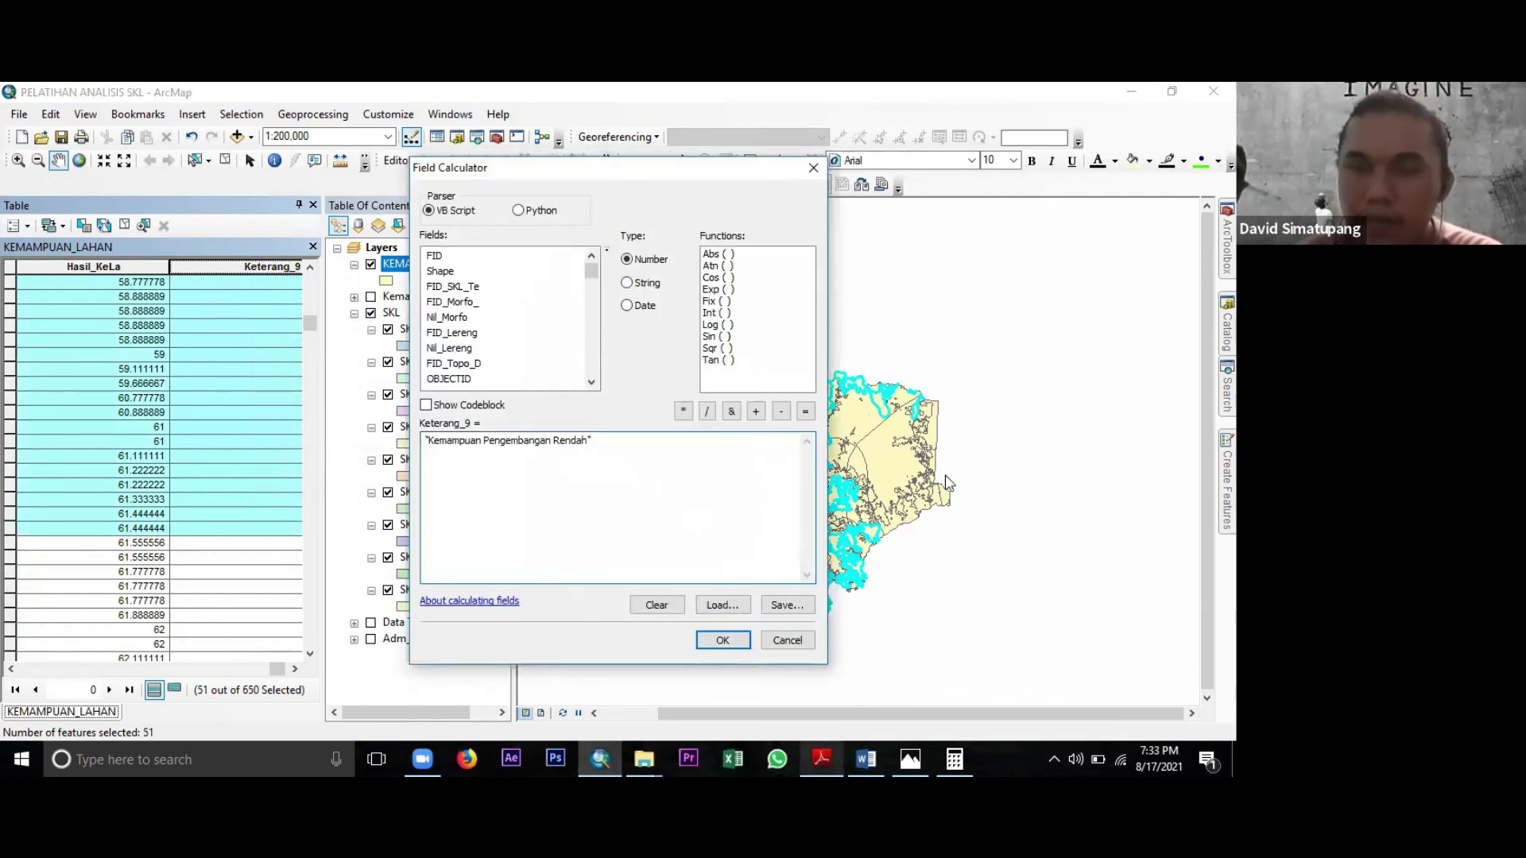
{"action": "key", "text": "alt+Tab"}
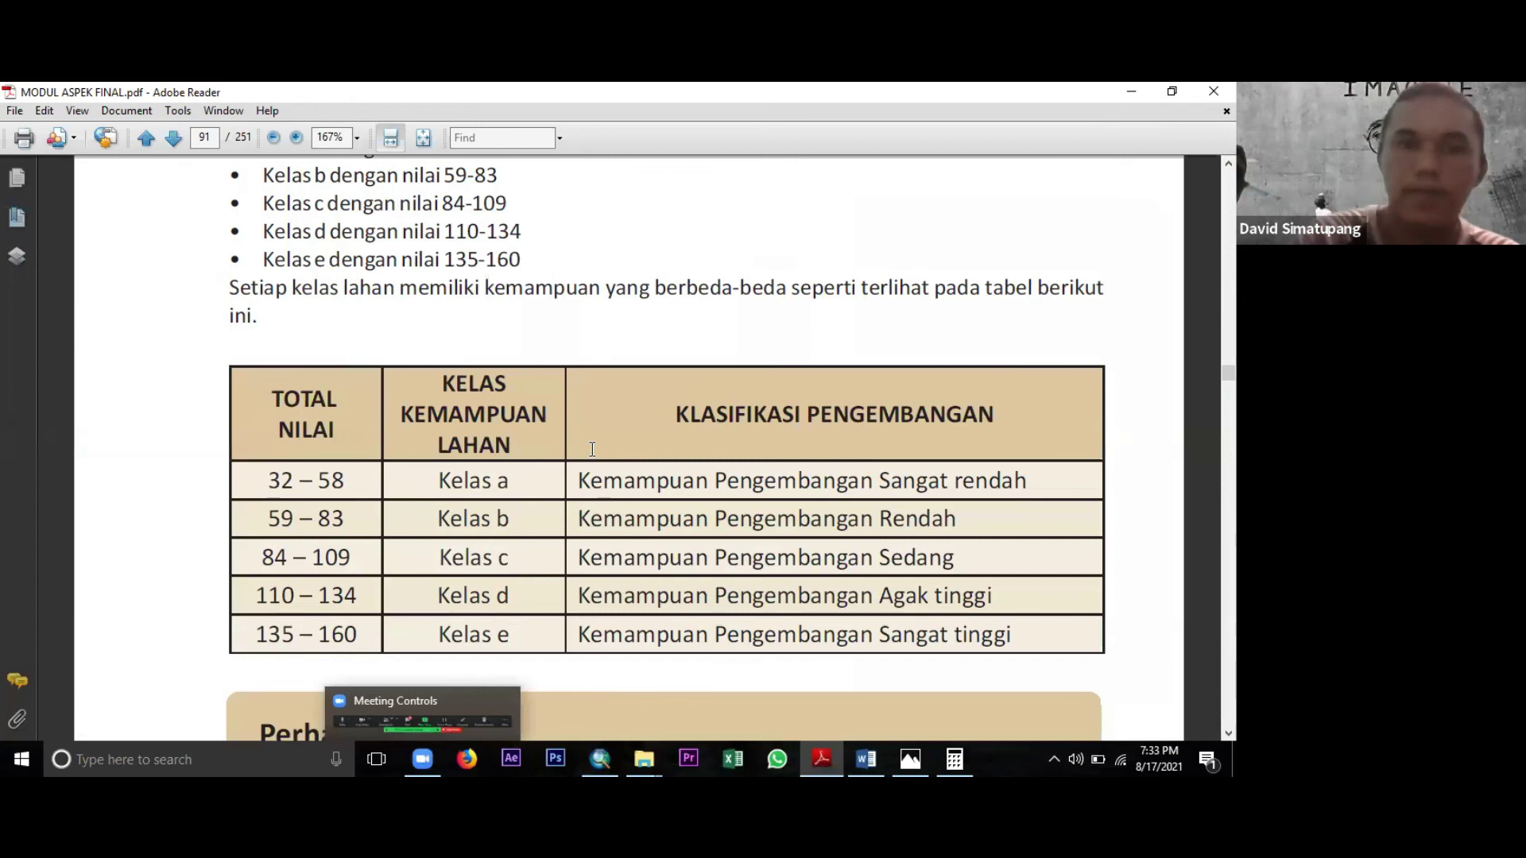
{"action": "key", "text": "alt+Tab"}
{"action": "type", "text": "Sedang"}
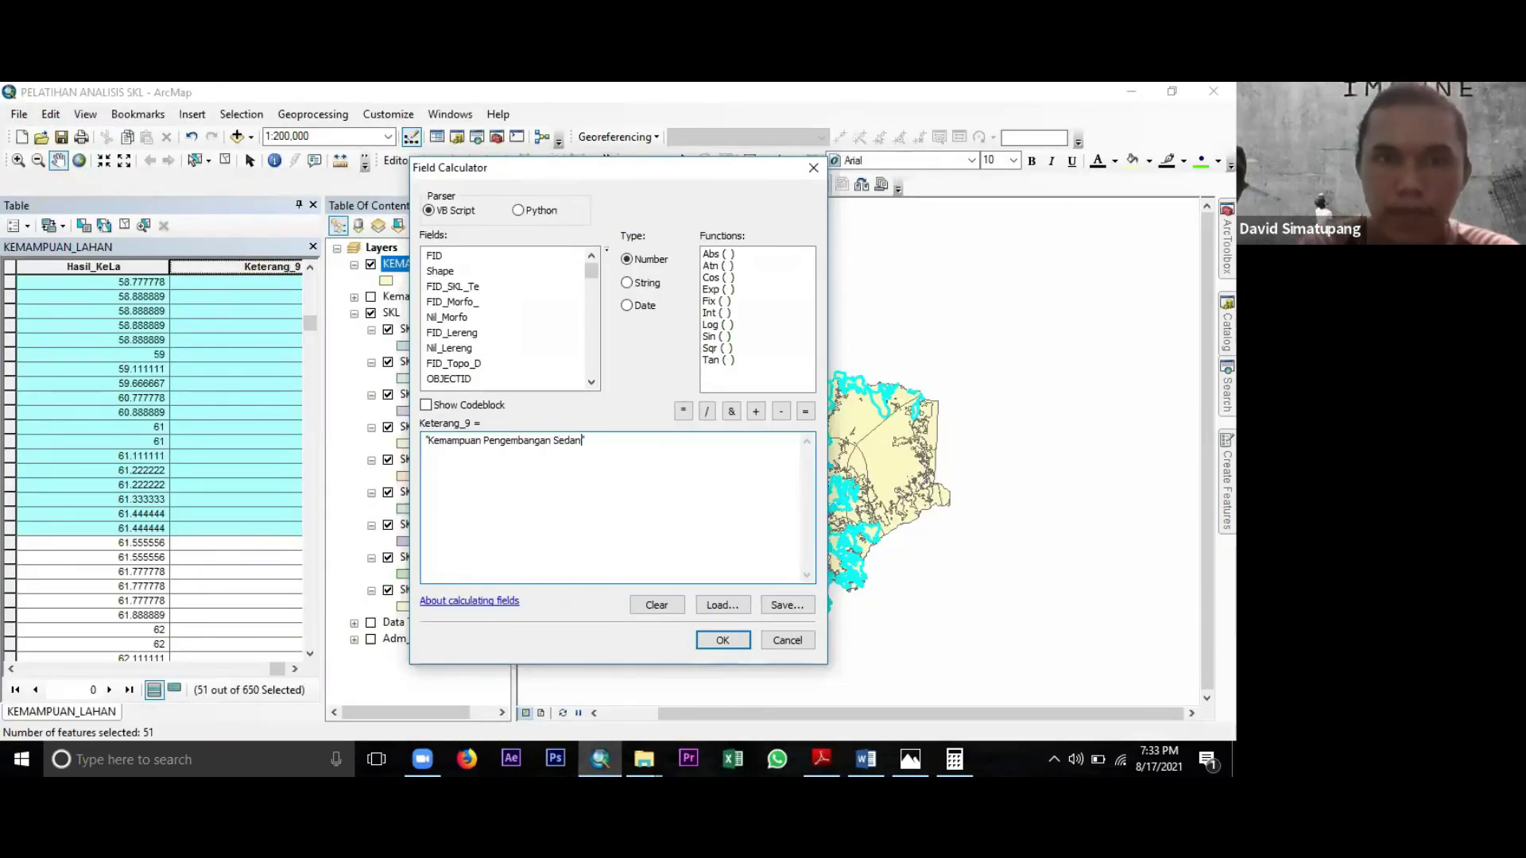
{"action": "left_click", "coordinate": [723, 636]}
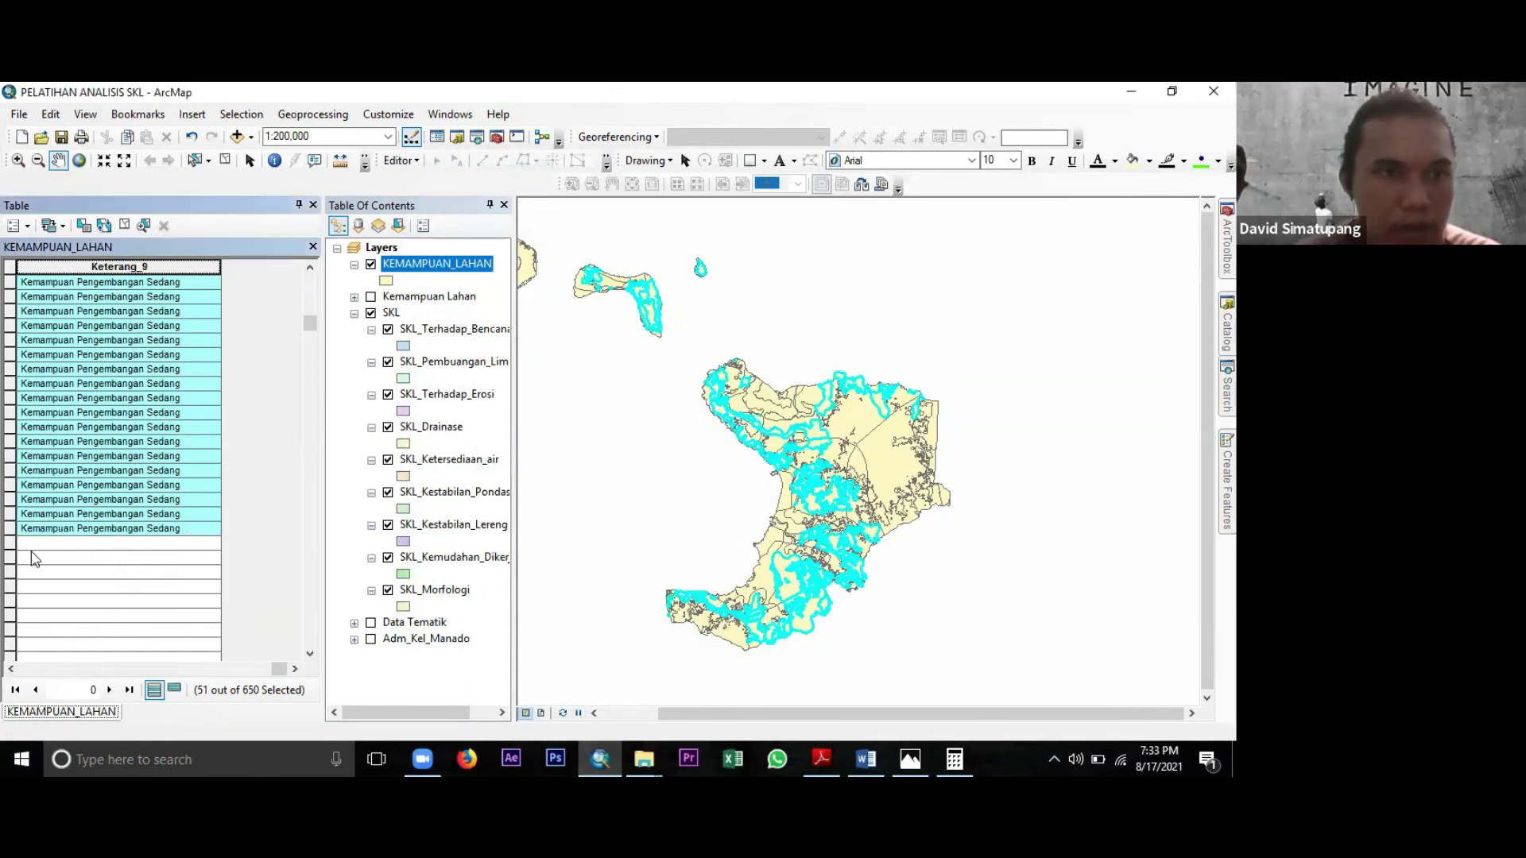
Select the KEMAMPUAN_LAHAN records with Hasil_KeLa values from 61.555556 through 68.444444.
{"action": "scroll", "coordinate": [41, 567], "scroll_direction": "down", "scroll_amount": 3}
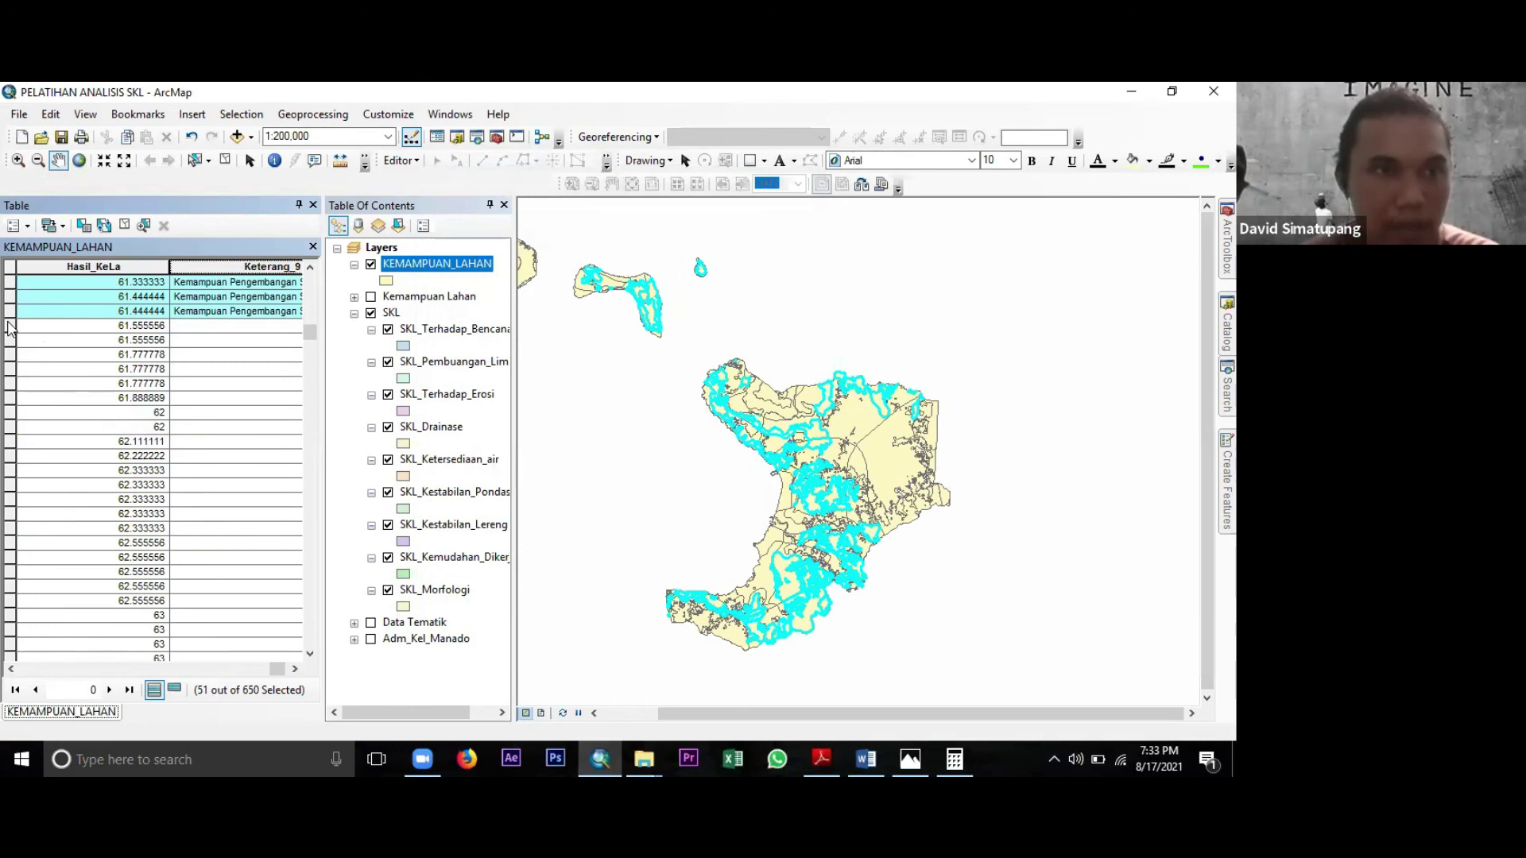
{"action": "left_click_drag", "start_coordinate": [8, 327], "coordinate": [16, 556]}
{"action": "scroll", "coordinate": [14, 554], "scroll_direction": "down", "scroll_amount": 10}
{"action": "scroll", "coordinate": [15, 554], "scroll_direction": "down", "scroll_amount": 6}
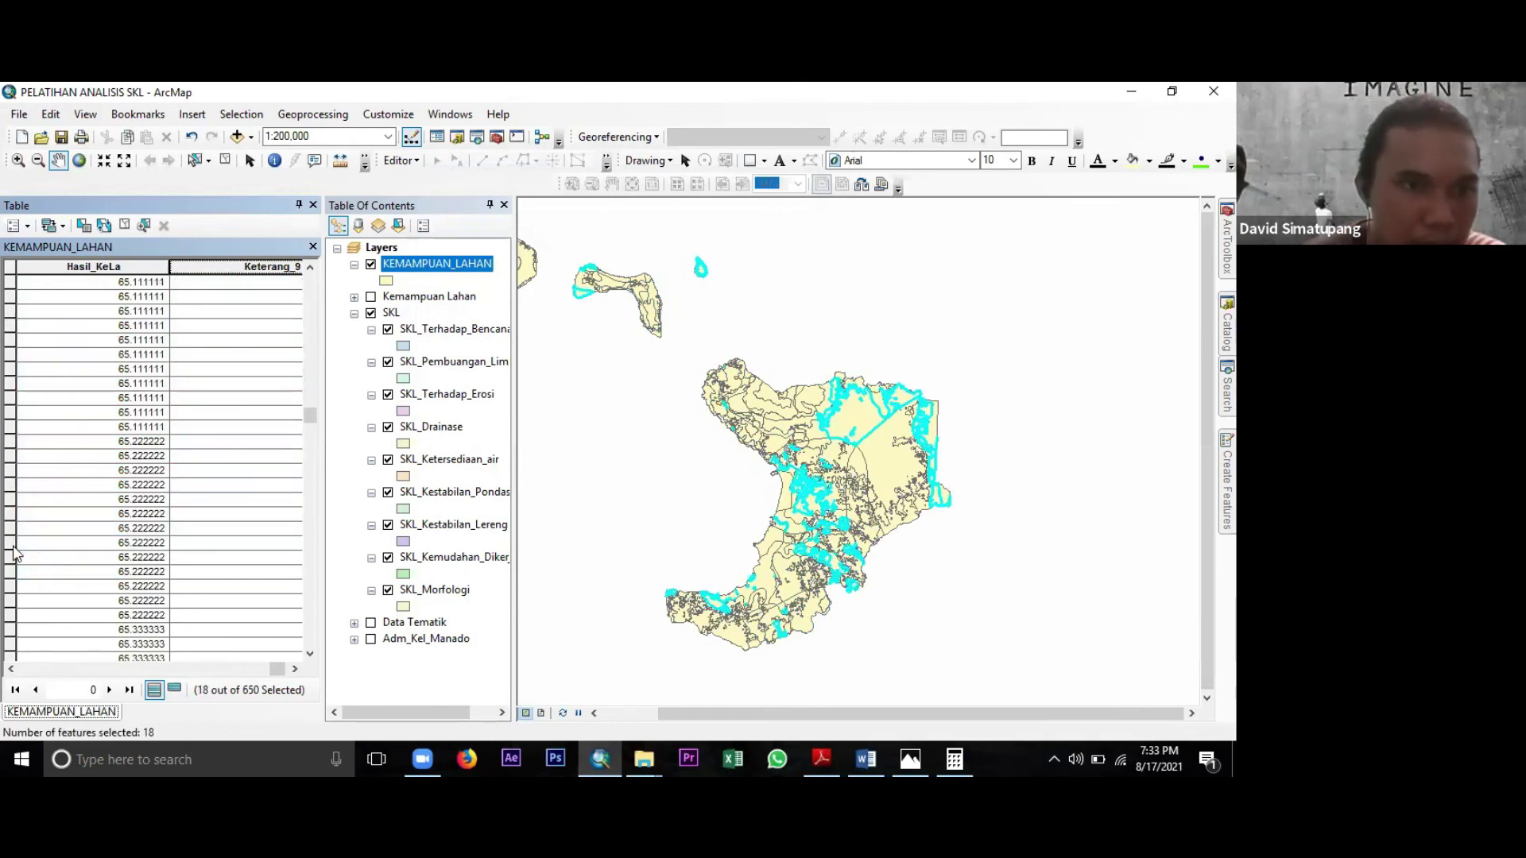
{"action": "scroll", "coordinate": [15, 554], "scroll_direction": "down", "scroll_amount": 8}
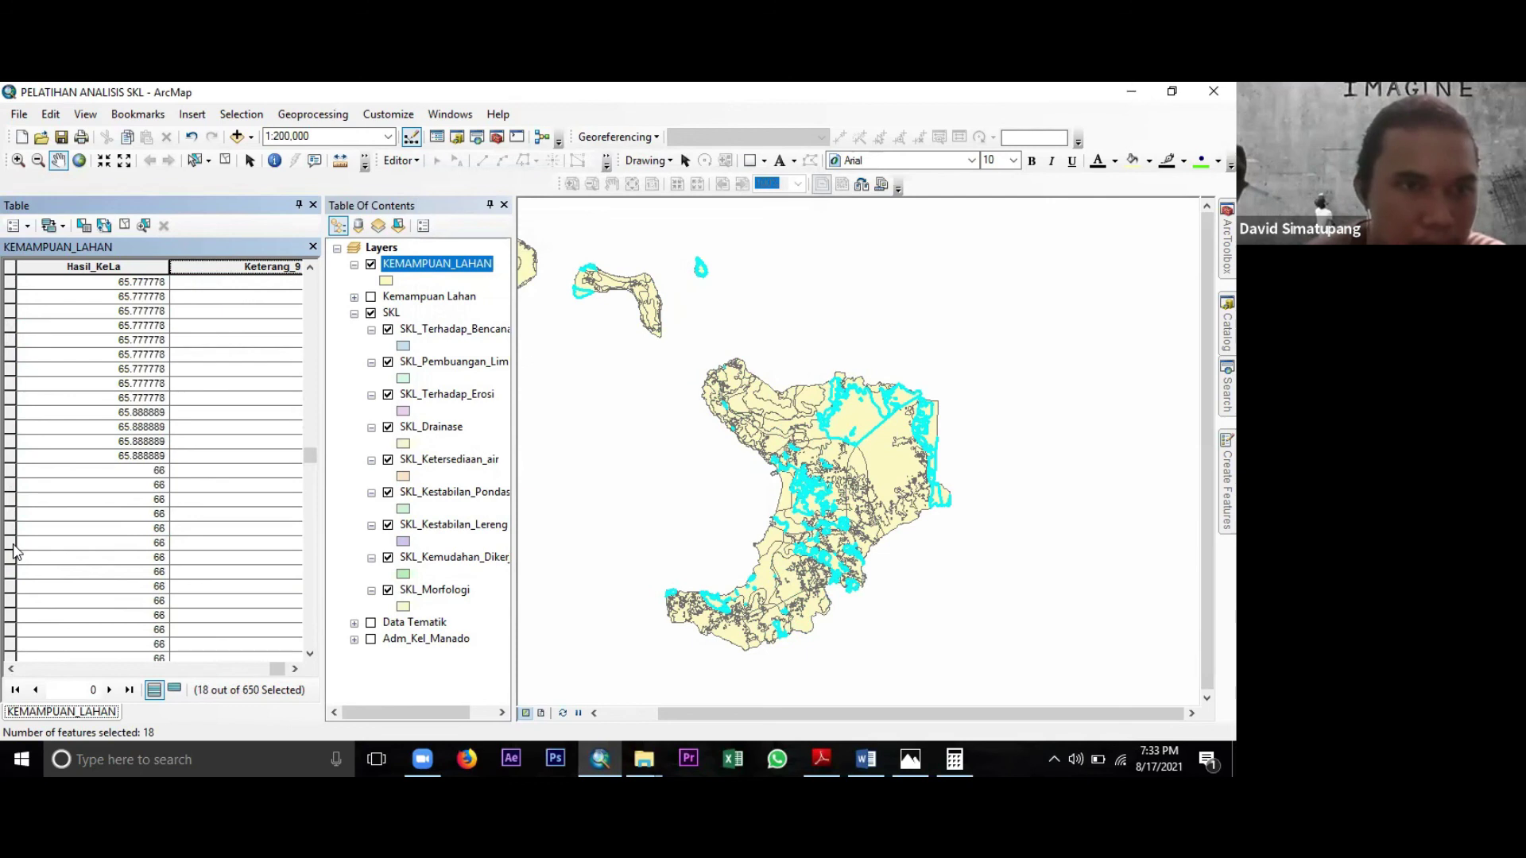
{"action": "scroll", "coordinate": [15, 549], "scroll_direction": "down", "scroll_amount": 5}
{"action": "scroll", "coordinate": [14, 544], "scroll_direction": "down", "scroll_amount": 10}
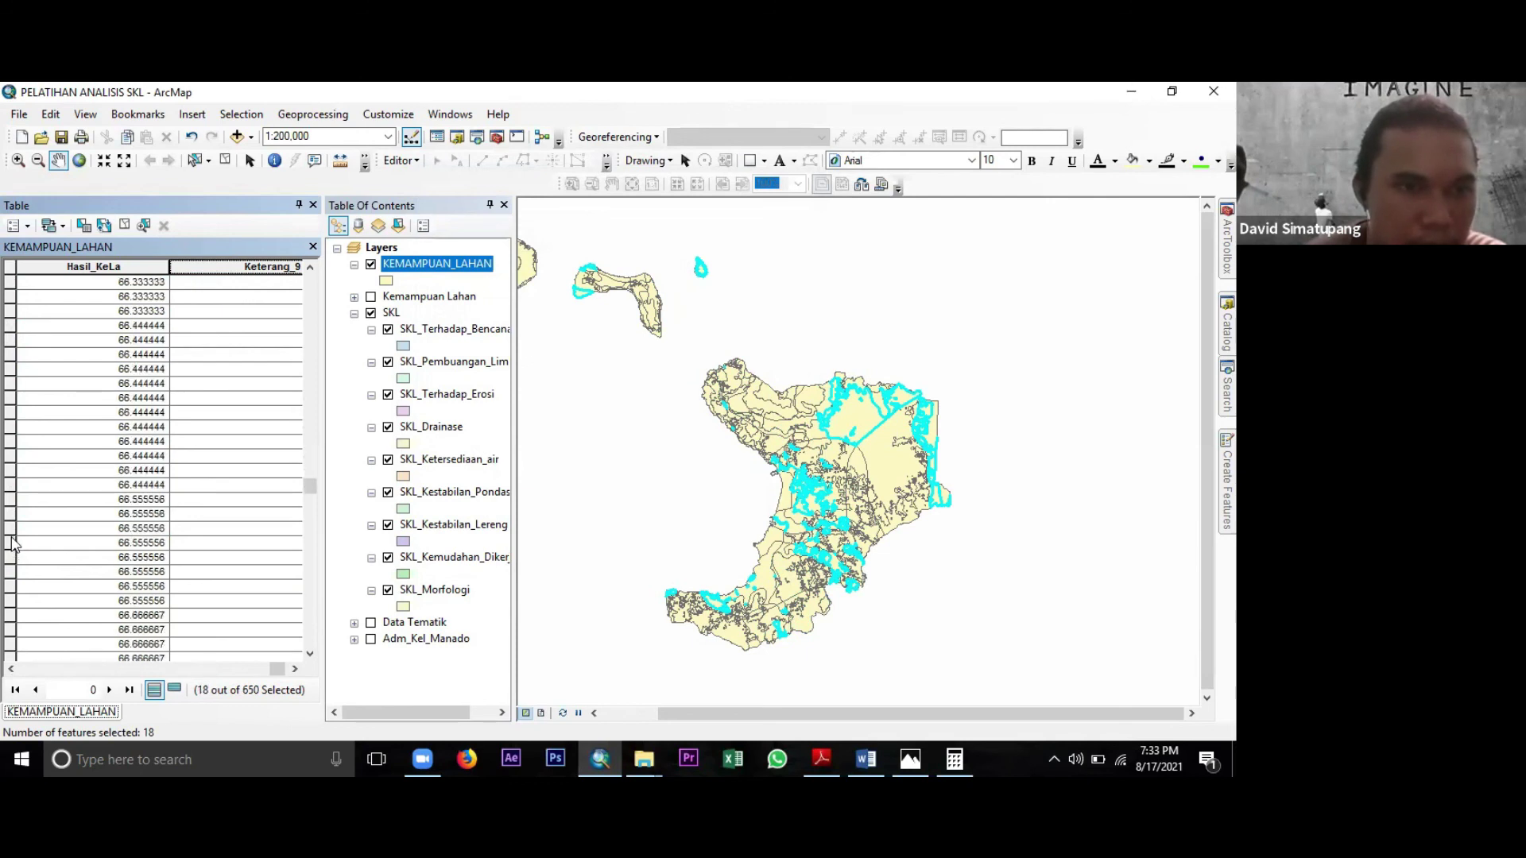
{"action": "scroll", "coordinate": [12, 544], "scroll_direction": "down", "scroll_amount": 15}
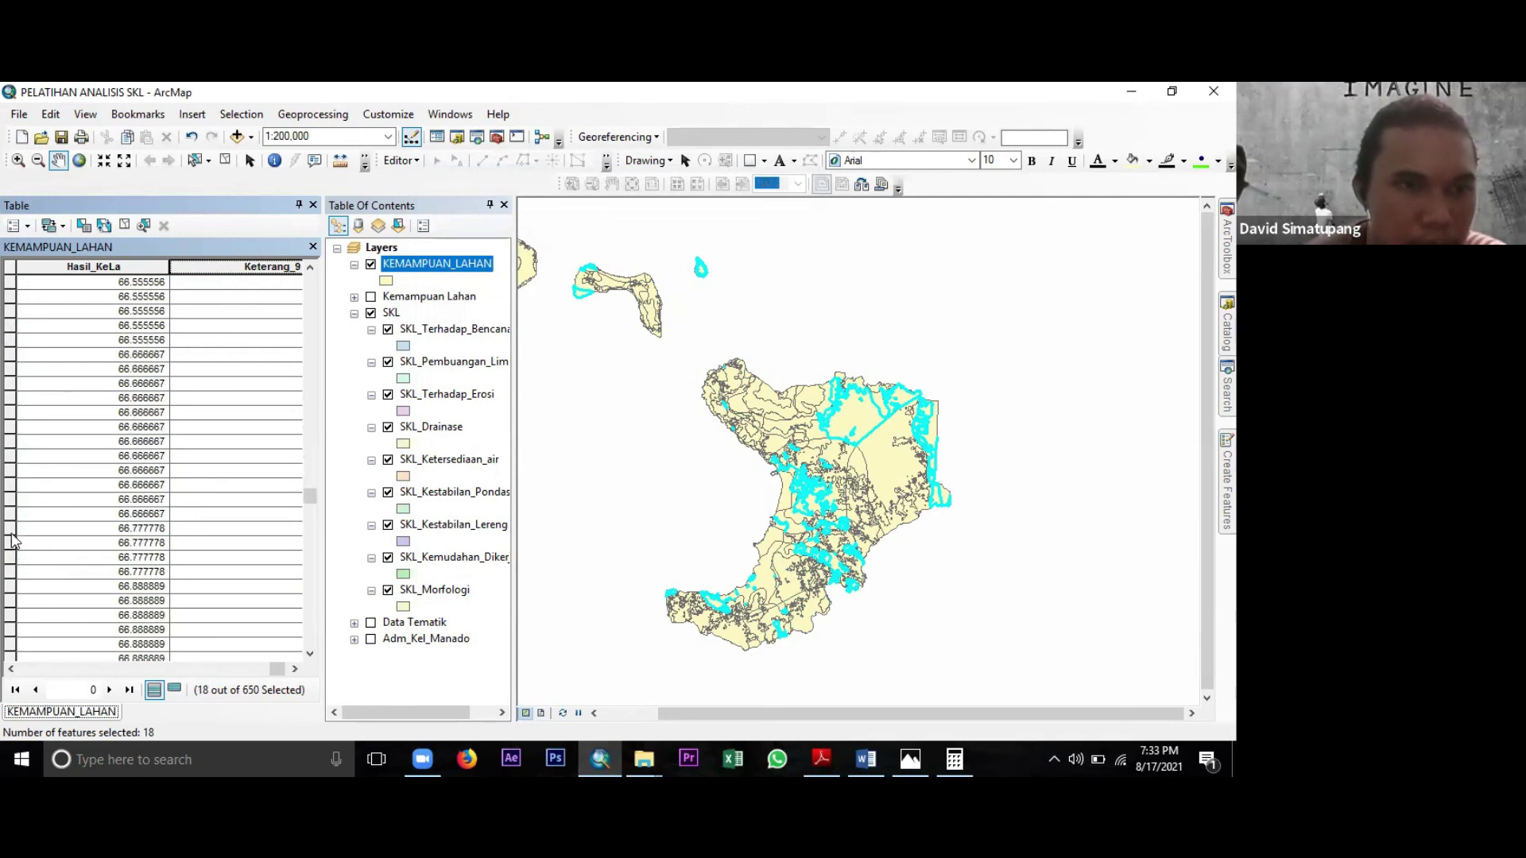
{"action": "scroll", "coordinate": [11, 539], "scroll_direction": "down", "scroll_amount": 10}
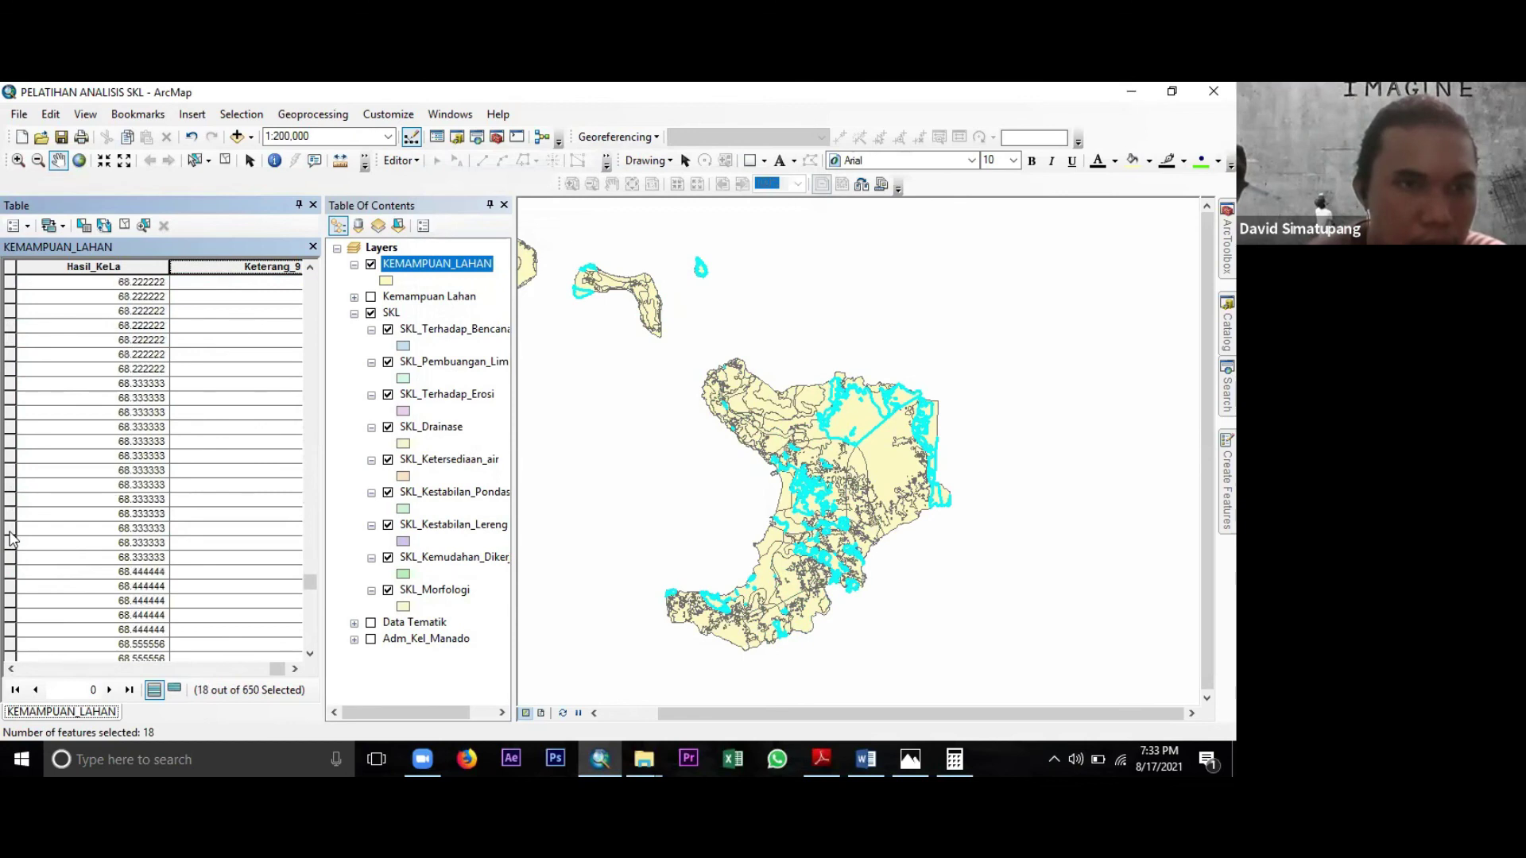
{"action": "scroll", "coordinate": [11, 539], "scroll_direction": "down", "scroll_amount": 3}
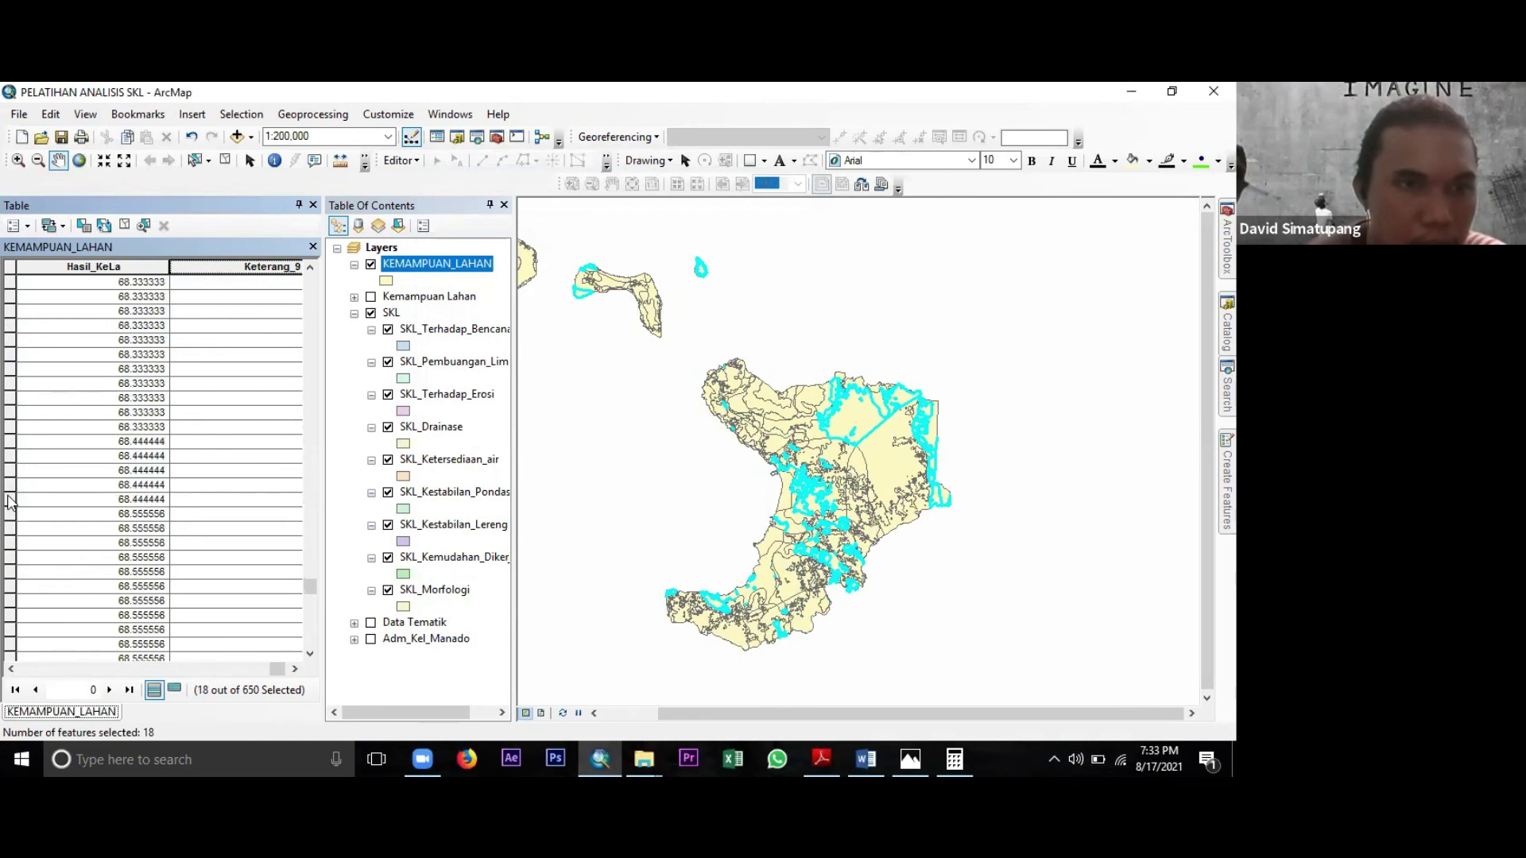
{"action": "left_click", "coordinate": [11, 499], "text": "shift"}
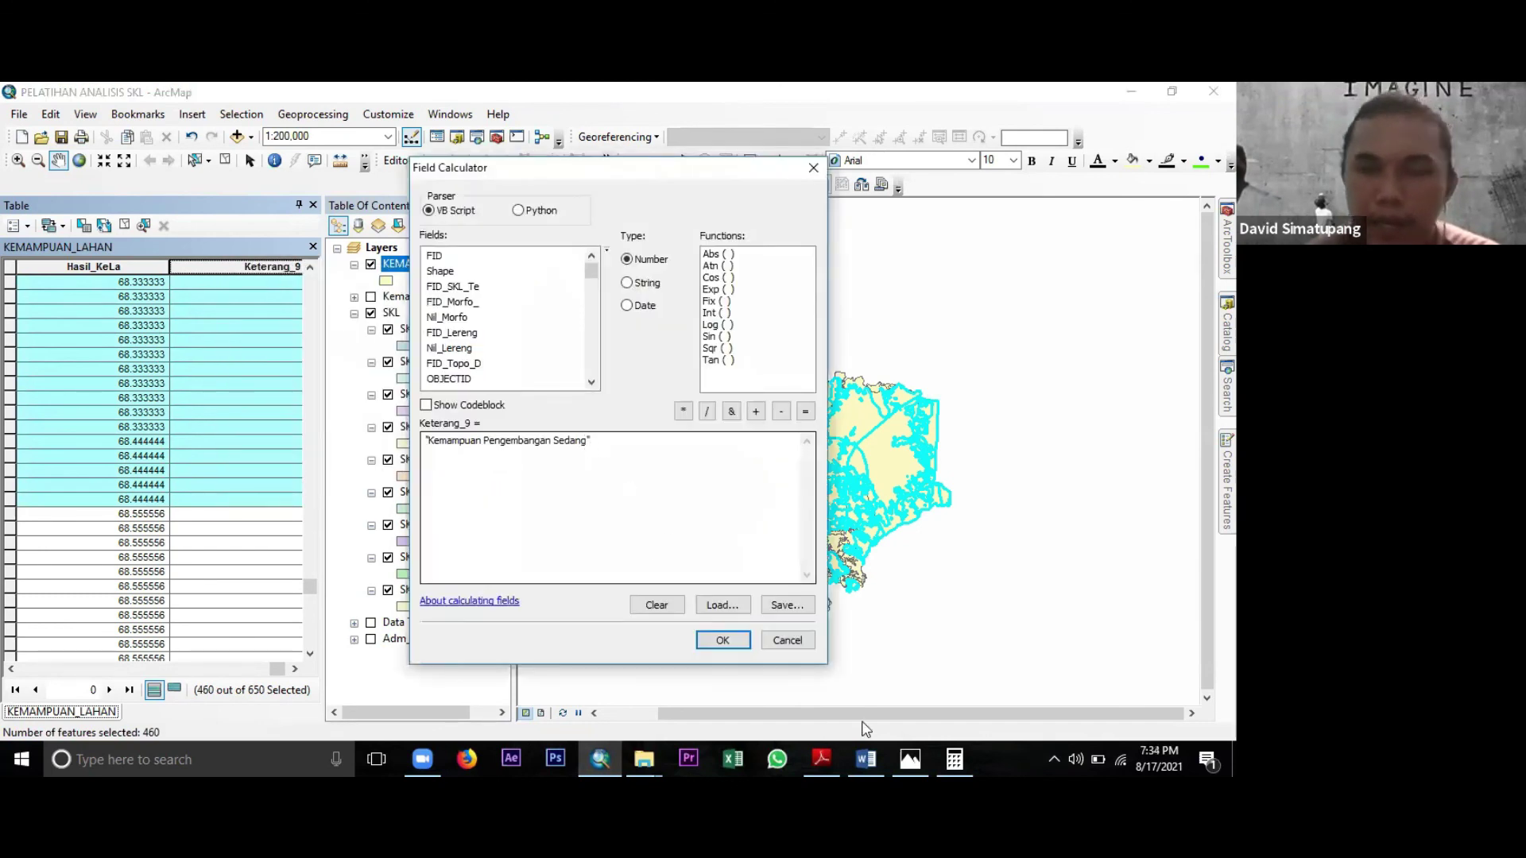
Check the fourth class name in the PDF and fill Keterang_9 for the selected records with "Kemampuan Pengembangan Agak Tinggi" using Field Calculator.
{"action": "left_click", "coordinate": [823, 759]}
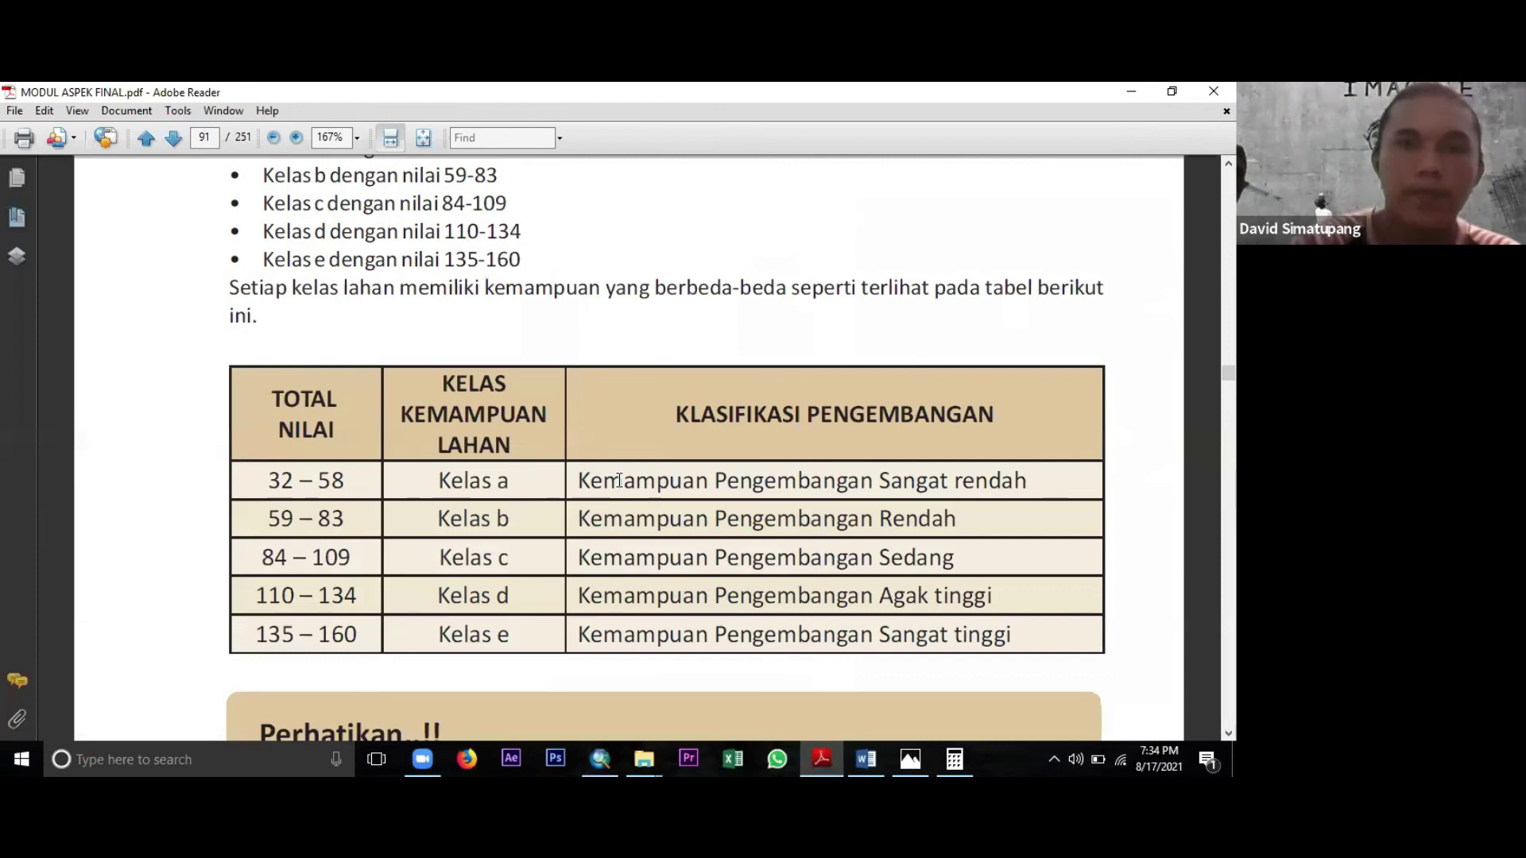
{"action": "left_click", "coordinate": [600, 759]}
{"action": "left_click", "coordinate": [587, 441]}
{"action": "key", "text": "BackSpace"}
{"action": "key", "text": "BackSpace"}
{"action": "key", "text": "BackSpace"}
{"action": "key", "text": "BackSpace"}
{"action": "key", "text": "BackSpace"}
{"action": "key", "text": "BackSpace"}
{"action": "type", "text": "Agak Tinggi"}
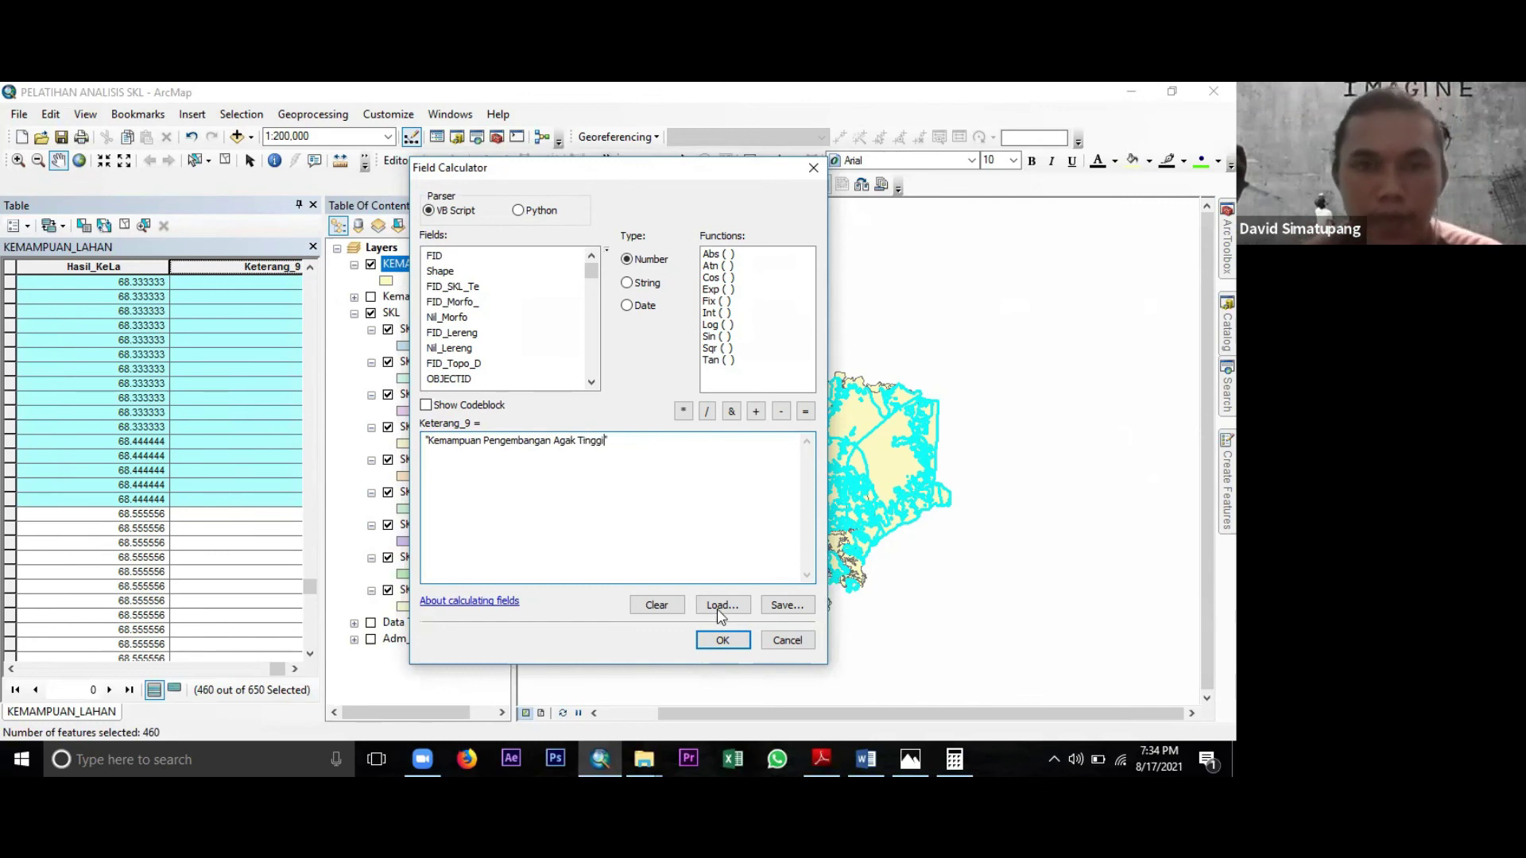
{"action": "left_click", "coordinate": [723, 640]}
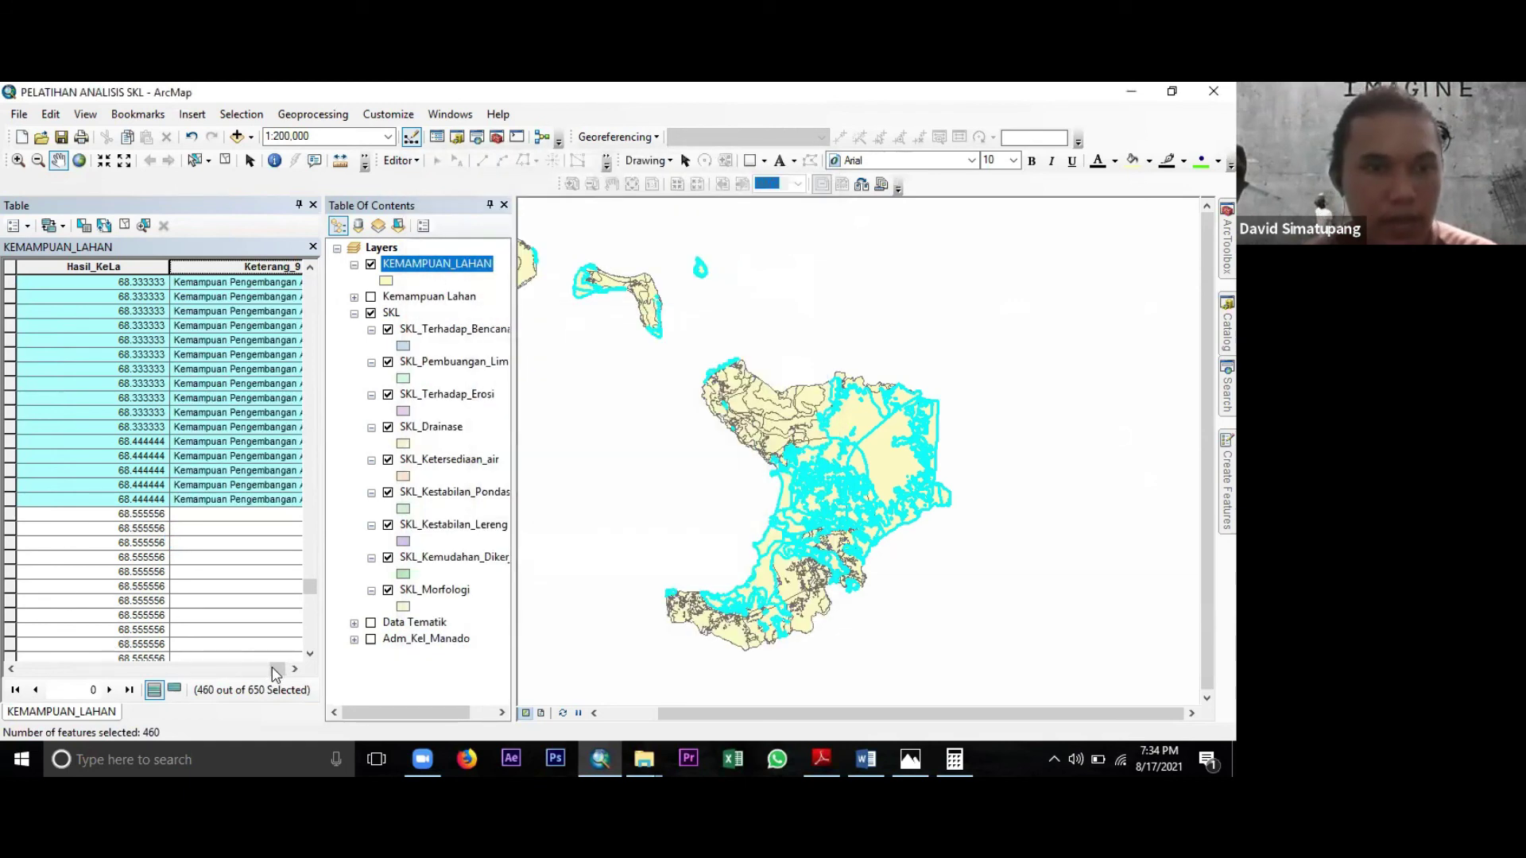
Select the remaining KEMAMPUAN_LAHAN records with Hasil_KeLa values from 68.555556 through 74.777778.
{"action": "left_click_drag", "start_coordinate": [274, 674], "coordinate": [286, 674]}
{"action": "left_click", "coordinate": [10, 670]}
{"action": "left_click_drag", "start_coordinate": [8, 670], "coordinate": [19, 520]}
{"action": "left_click", "coordinate": [13, 670]}
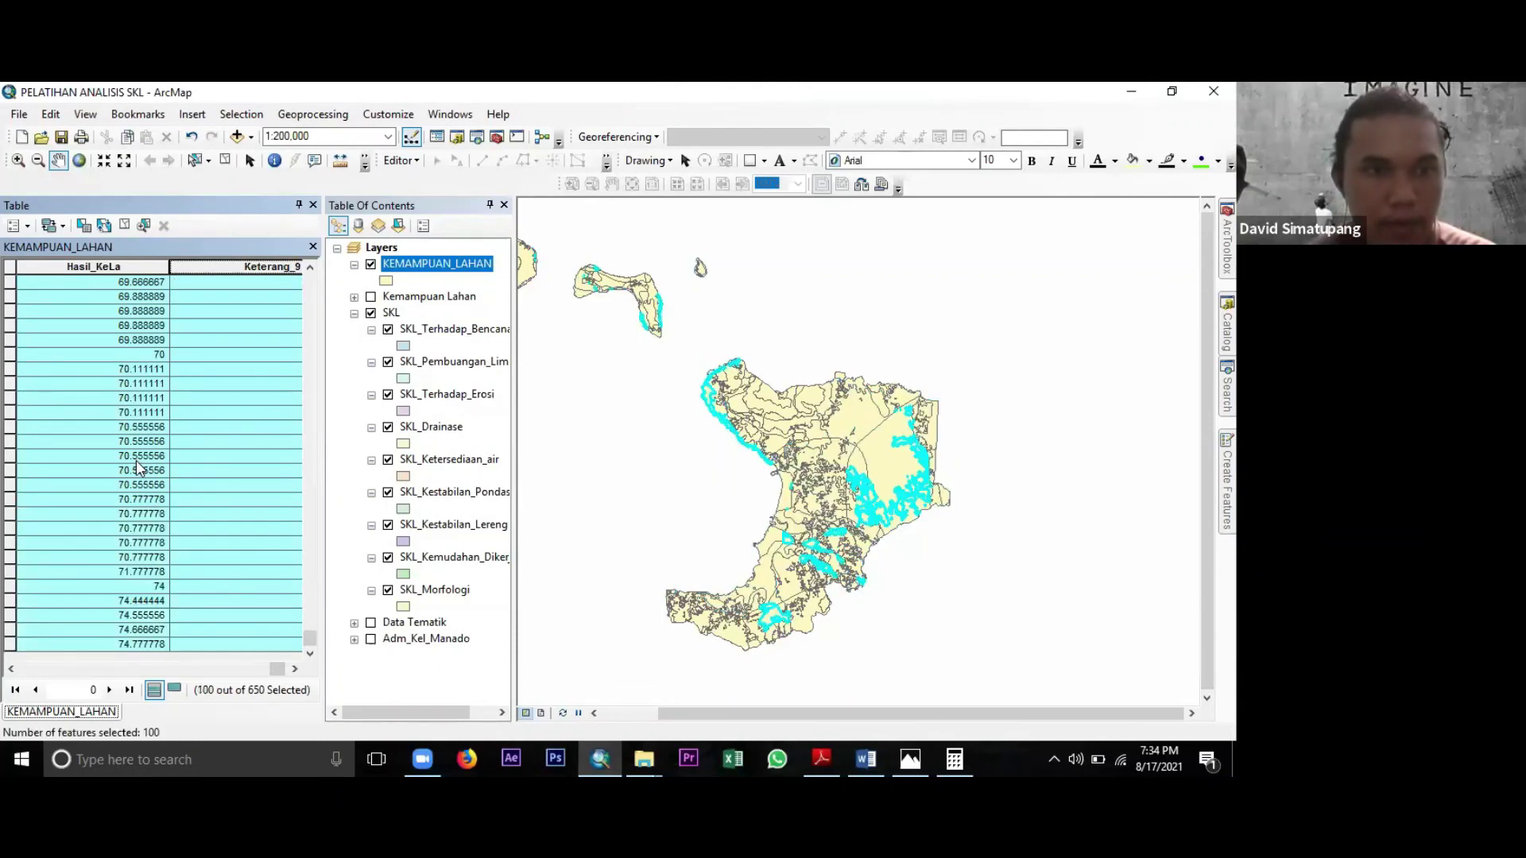
{"action": "scroll", "coordinate": [137, 467], "scroll_direction": "up", "scroll_amount": 6}
{"action": "scroll", "coordinate": [137, 467], "scroll_direction": "down", "scroll_amount": 6}
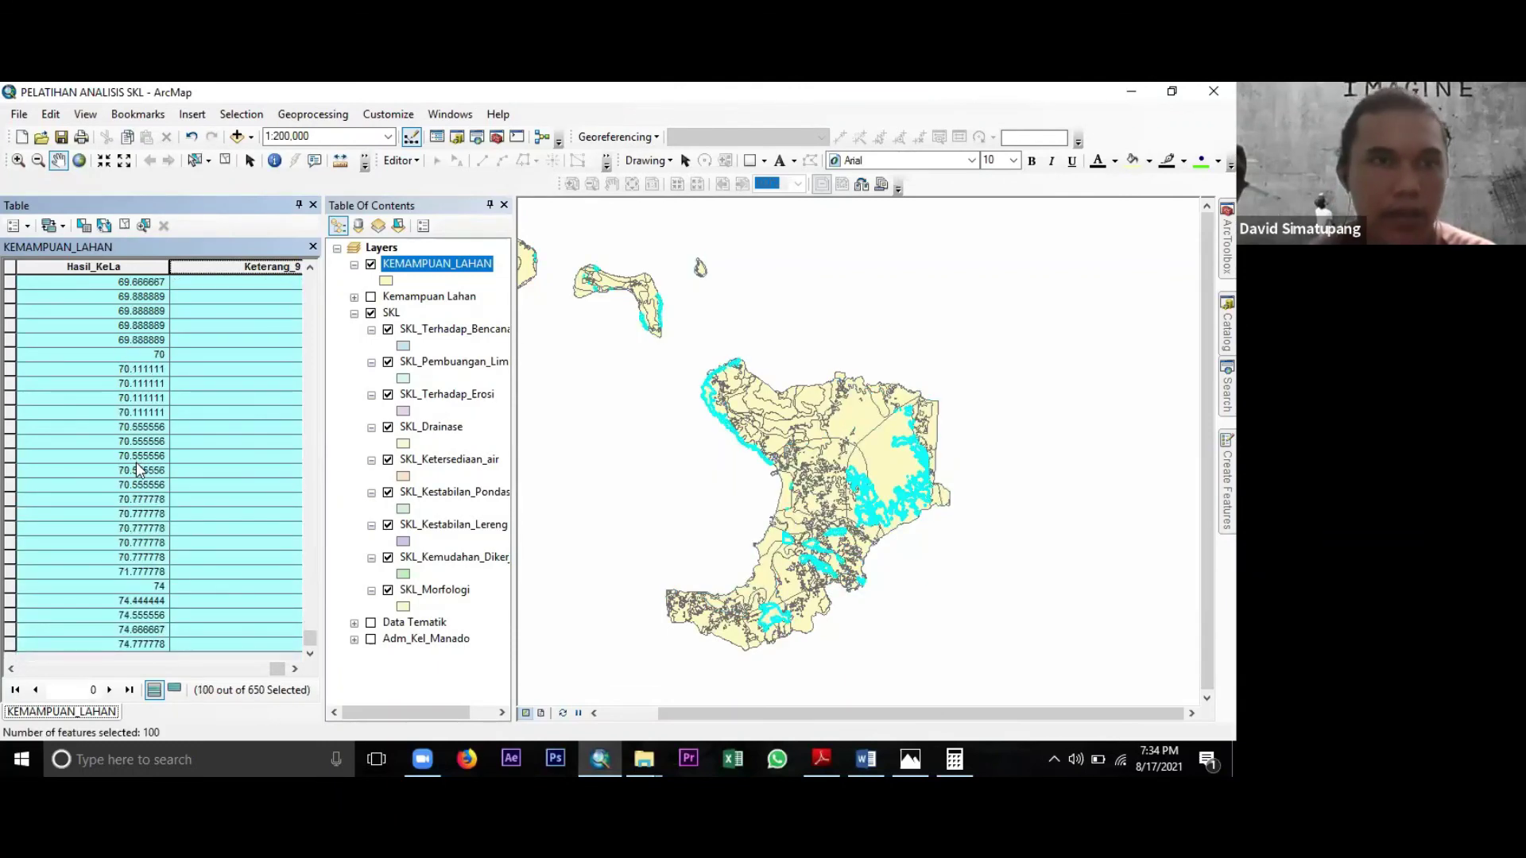
{"action": "scroll", "coordinate": [137, 467], "scroll_direction": "up", "scroll_amount": 15}
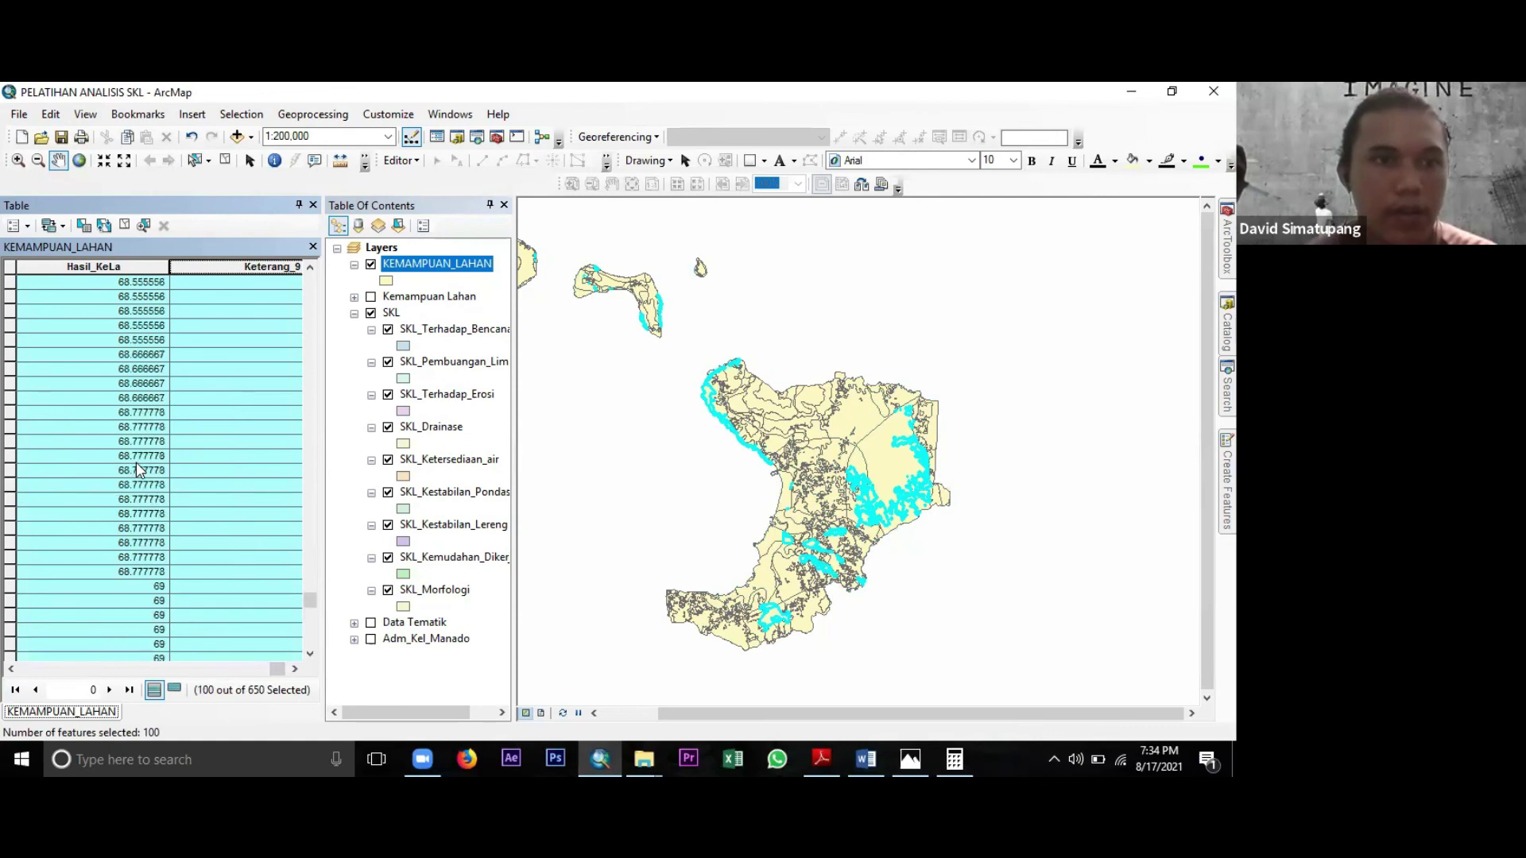
{"action": "scroll", "coordinate": [136, 468], "scroll_direction": "up", "scroll_amount": 7}
Fill Keterang_9 for the selected records with "Kemampuan Pengembangan Sangat Tinggi" using Field Calculator, checking the class name in the PDF's class table.
{"action": "right_click", "coordinate": [252, 271]}
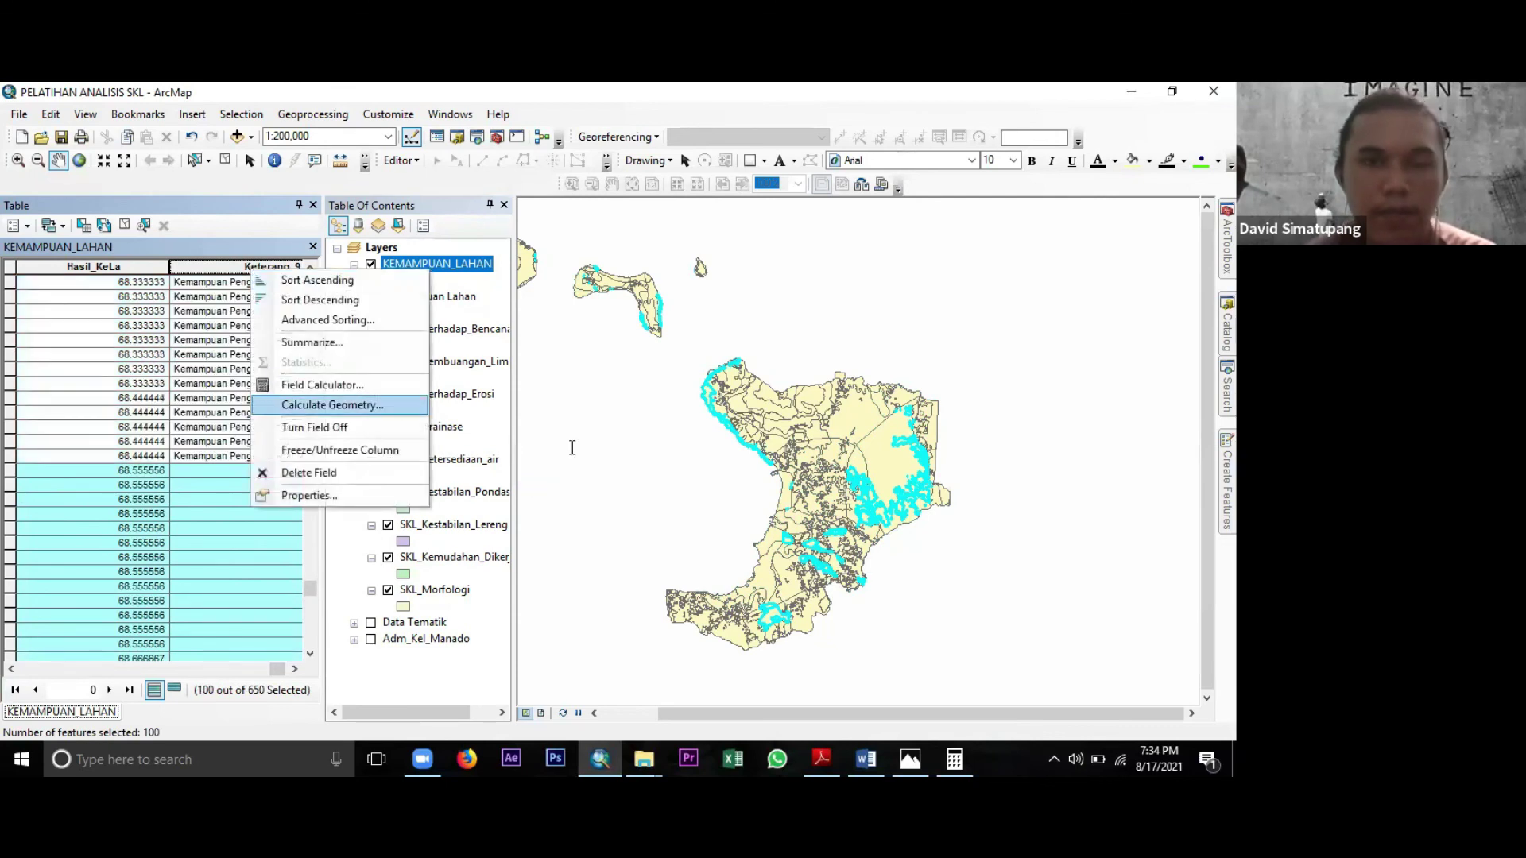
{"action": "key", "text": "Up"}
{"action": "key", "text": "Return"}
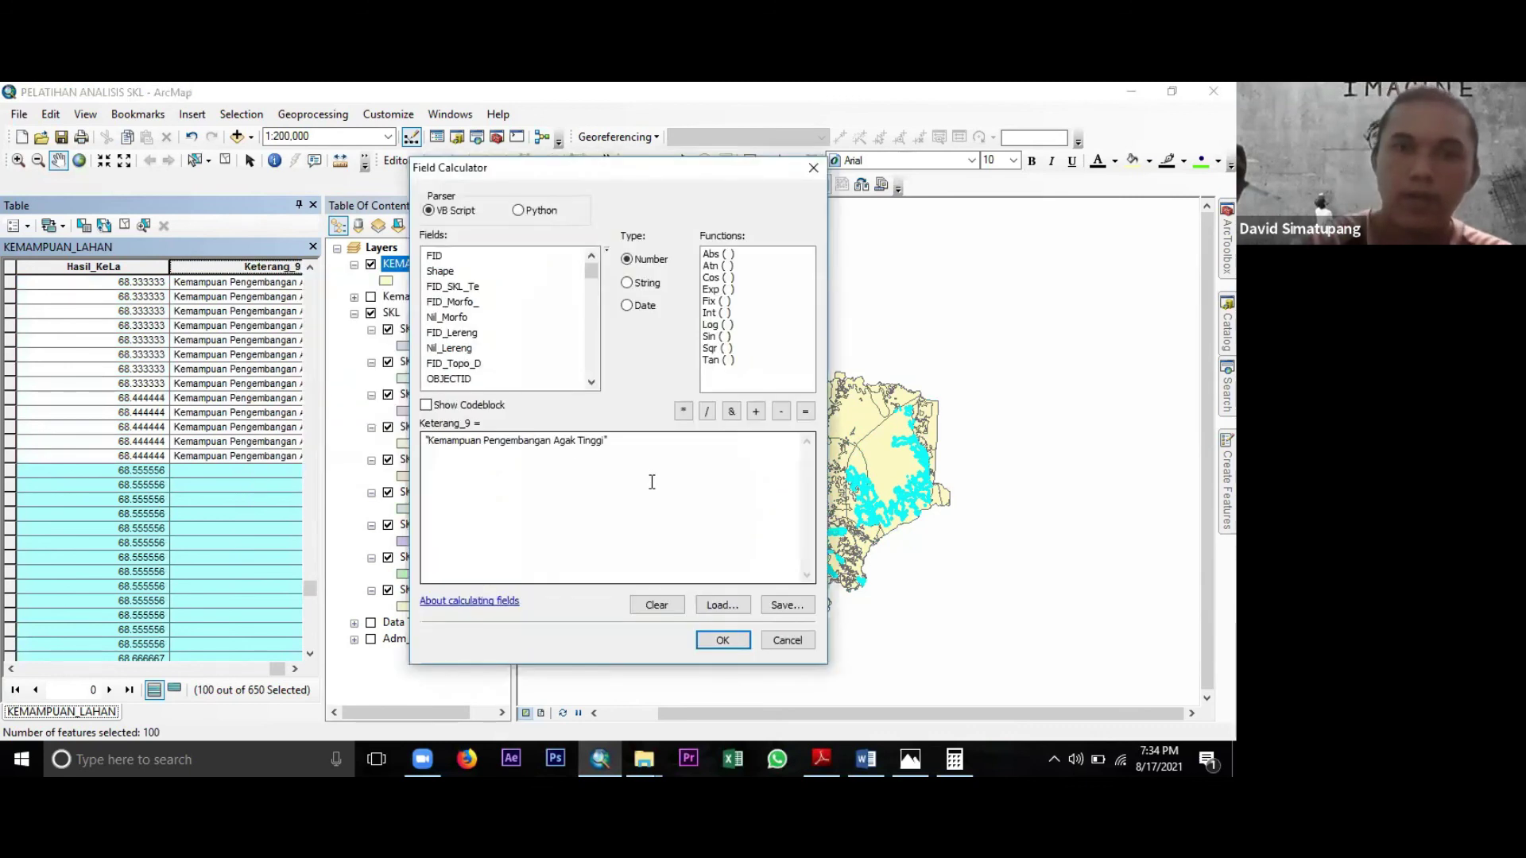
{"action": "key", "text": "BackSpace"}
{"action": "key", "text": "BackSpace"}
{"action": "key", "text": "BackSpace"}
{"action": "key", "text": "BackSpace"}
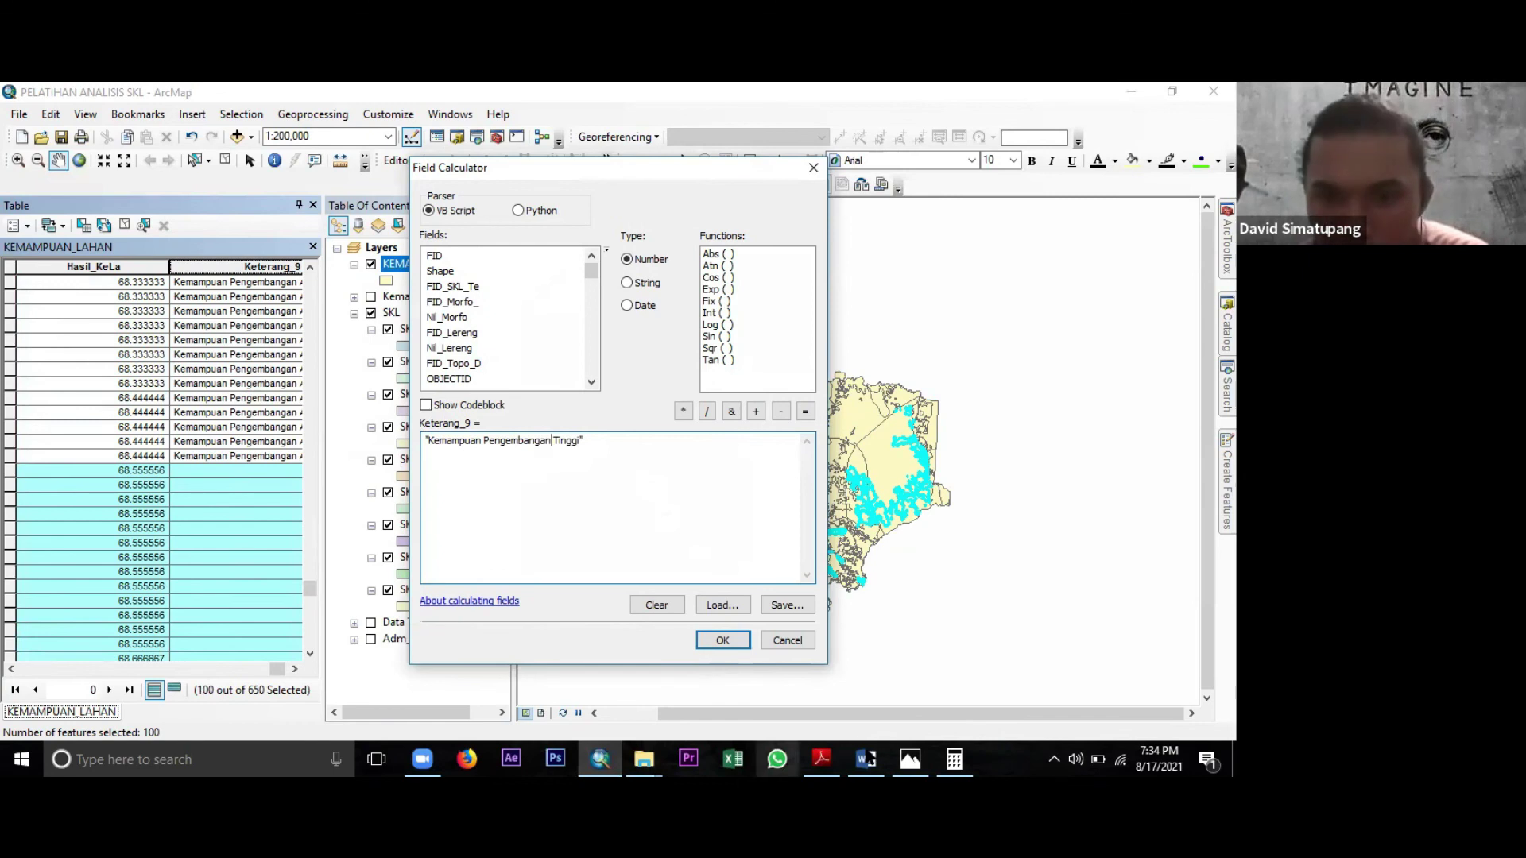
{"action": "left_click", "coordinate": [868, 761]}
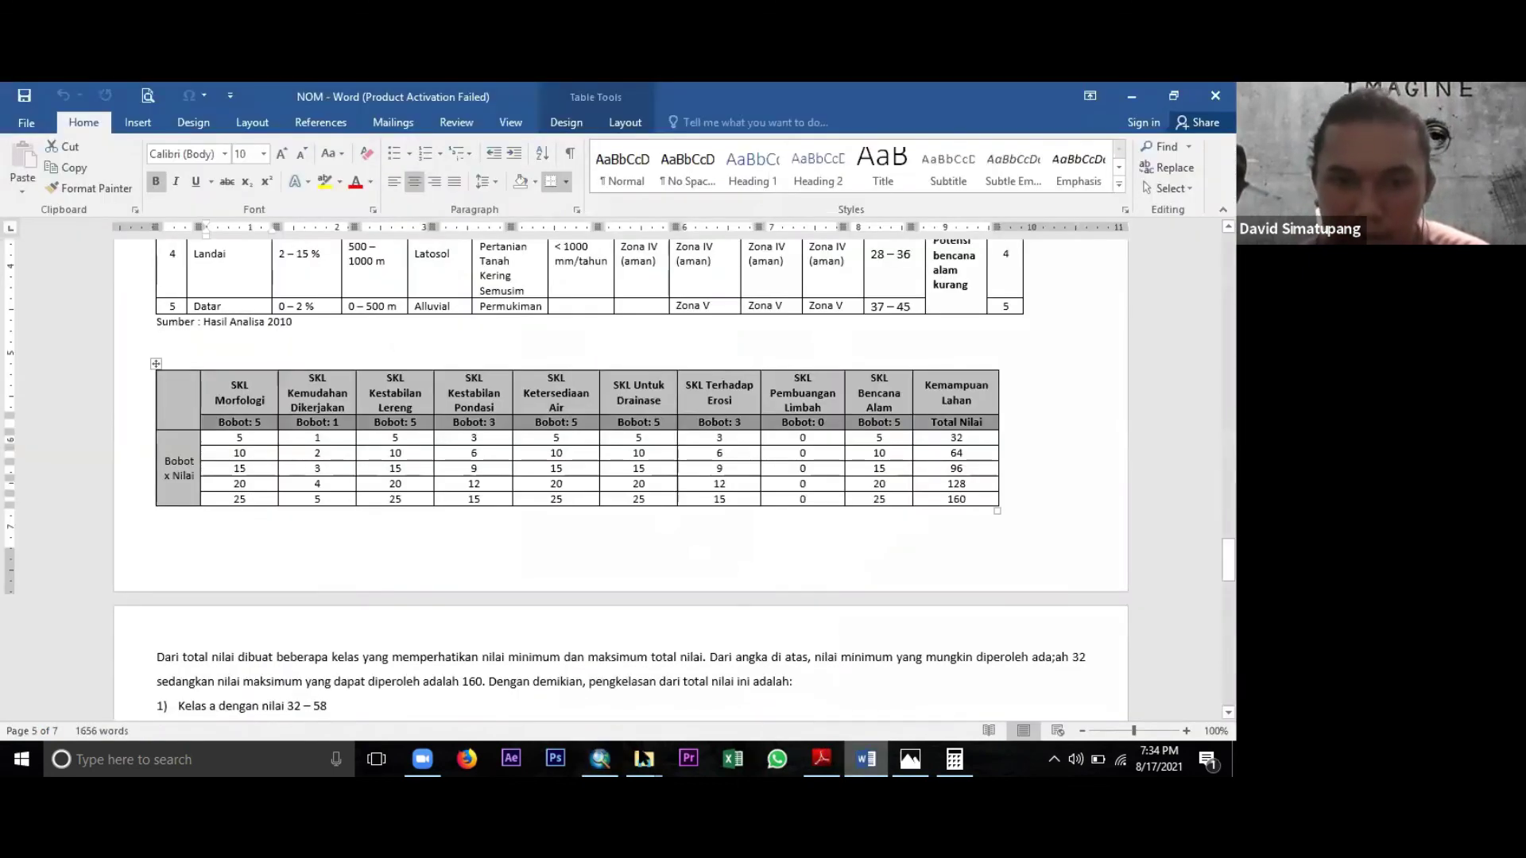
{"action": "left_click", "coordinate": [822, 759]}
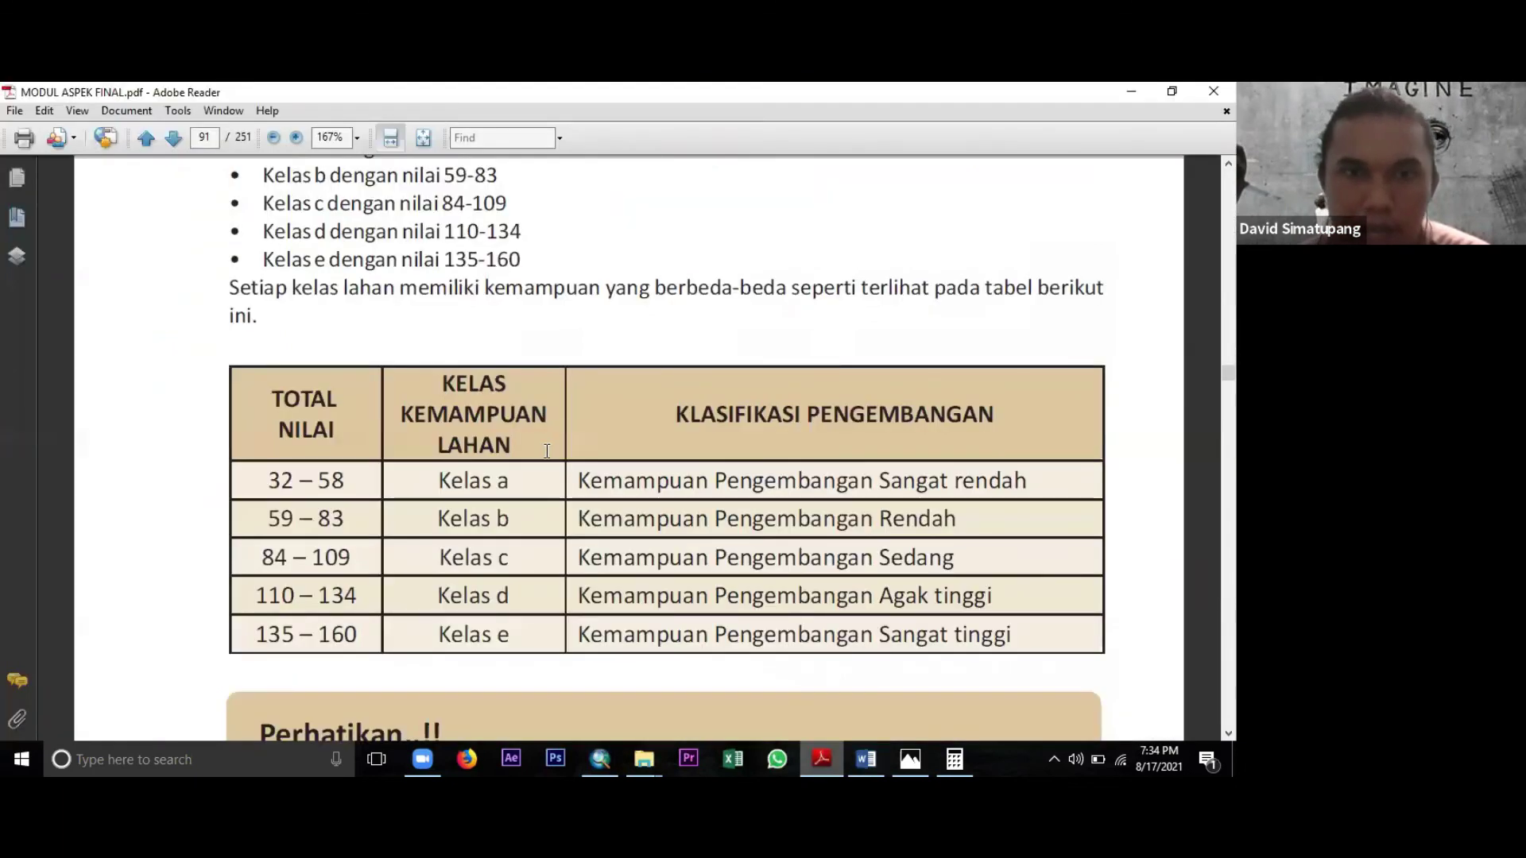
{"action": "left_click", "coordinate": [600, 759]}
{"action": "type", "text": "S"}
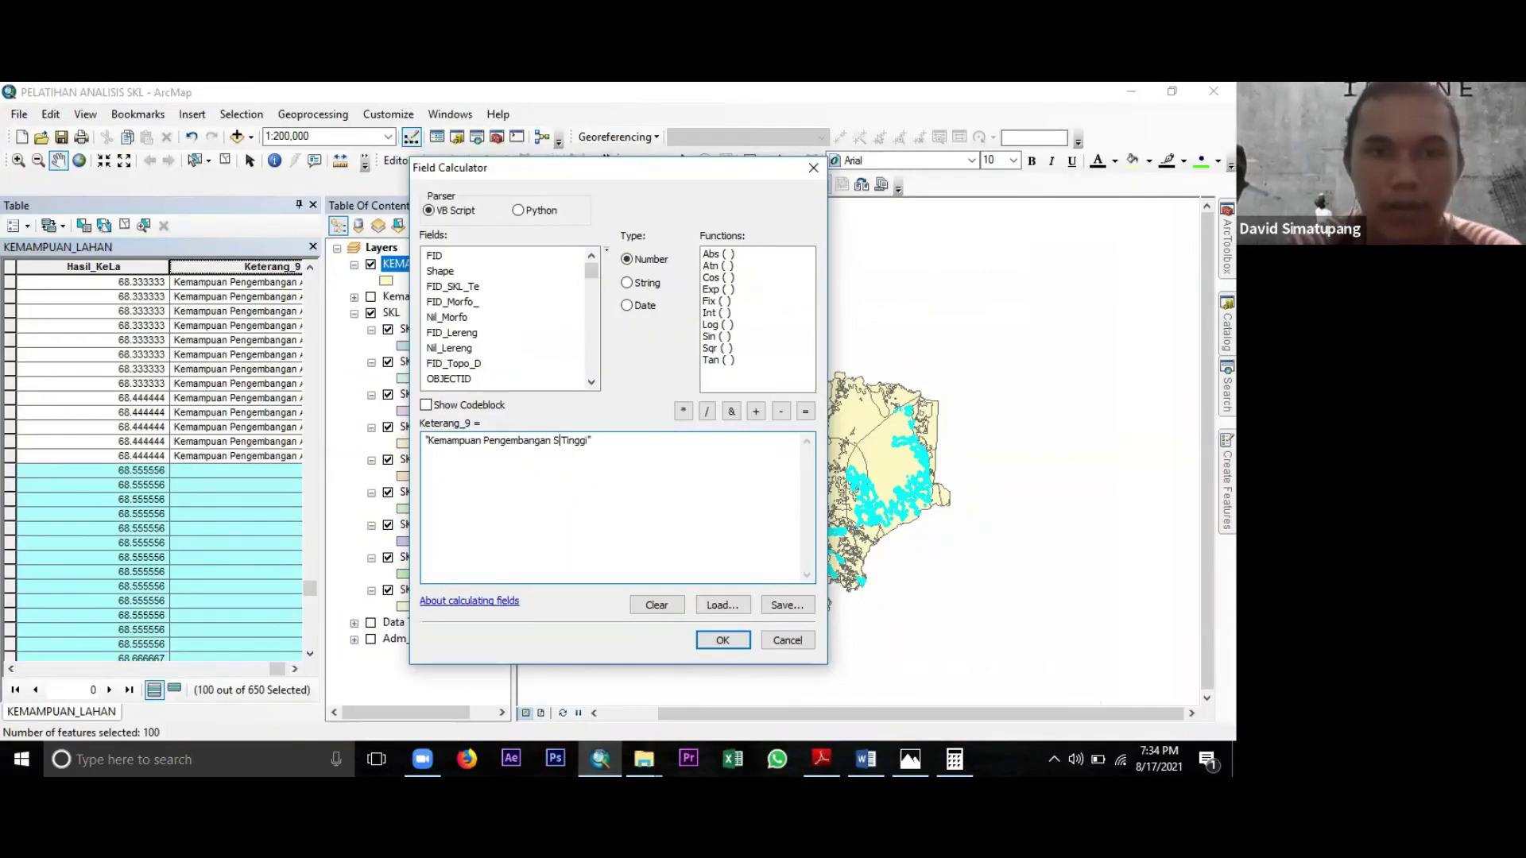
{"action": "type", "text": "anat"}
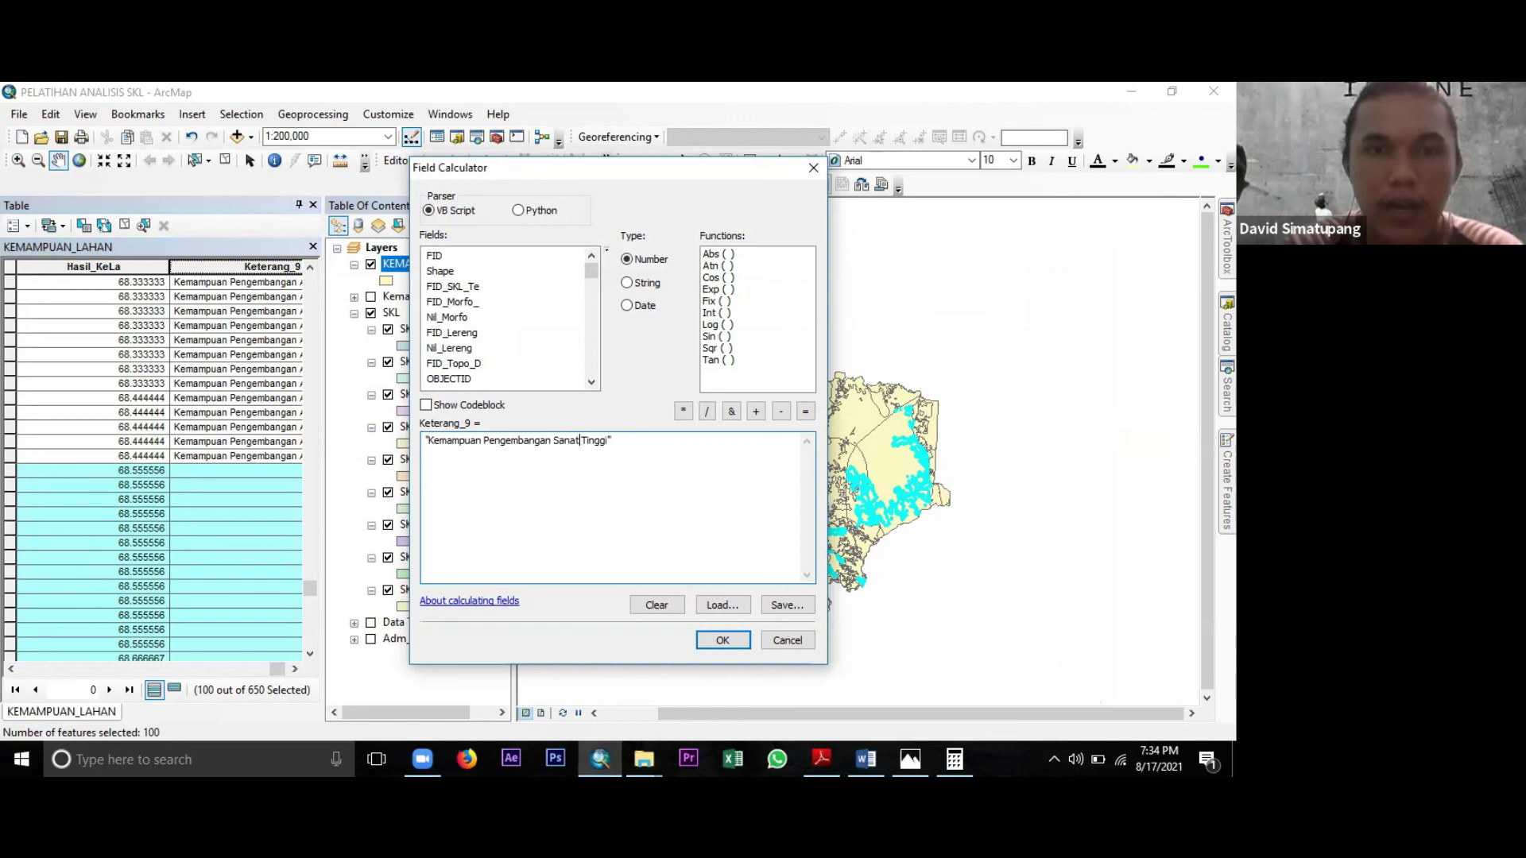
{"action": "key", "text": "BackSpace"}
{"action": "key", "text": "BackSpace"}
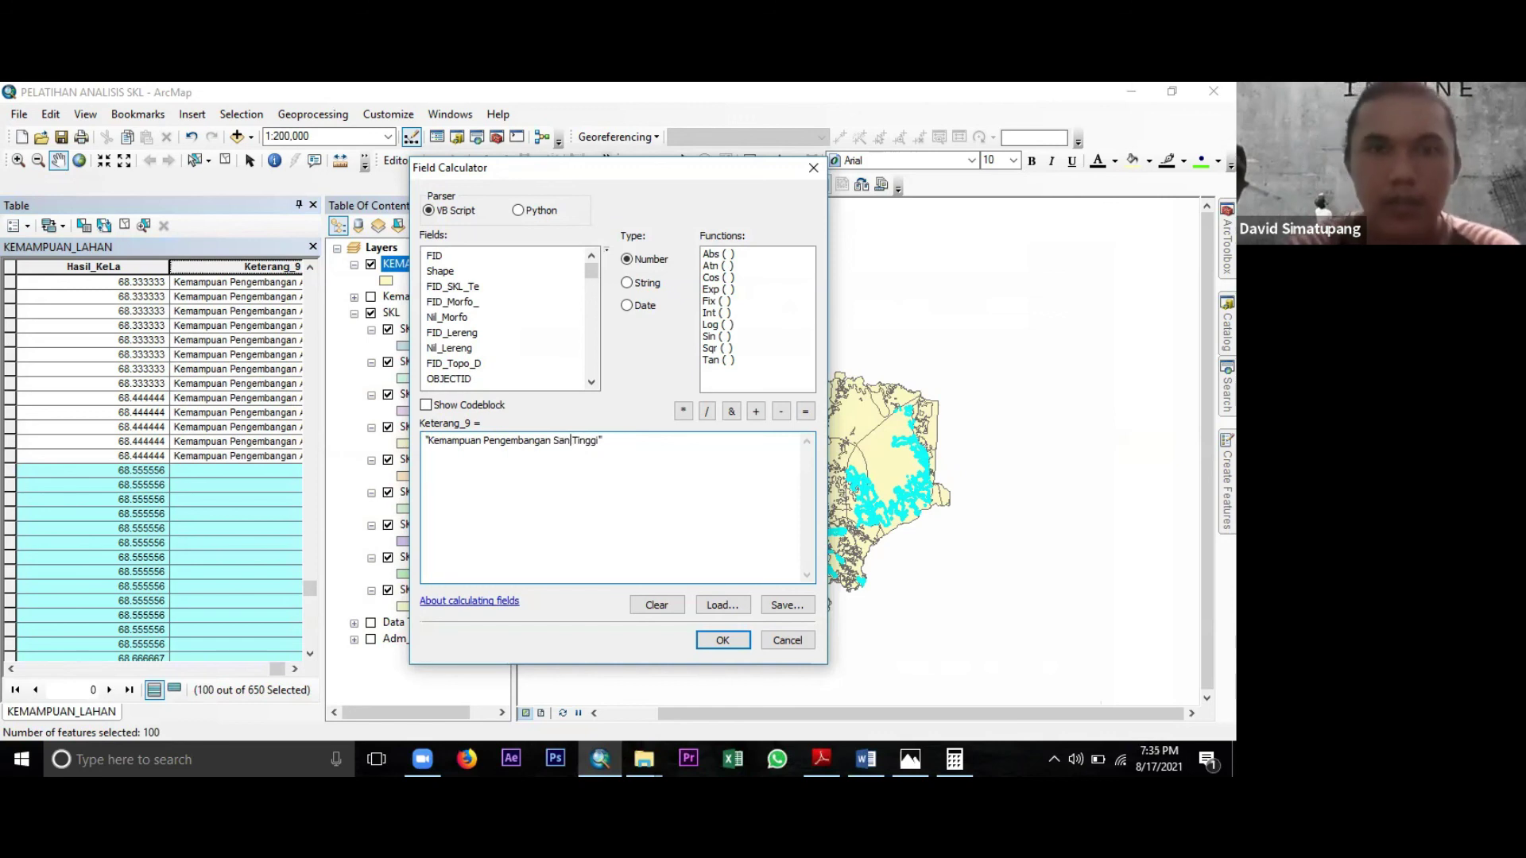
{"action": "type", "text": "gat"}
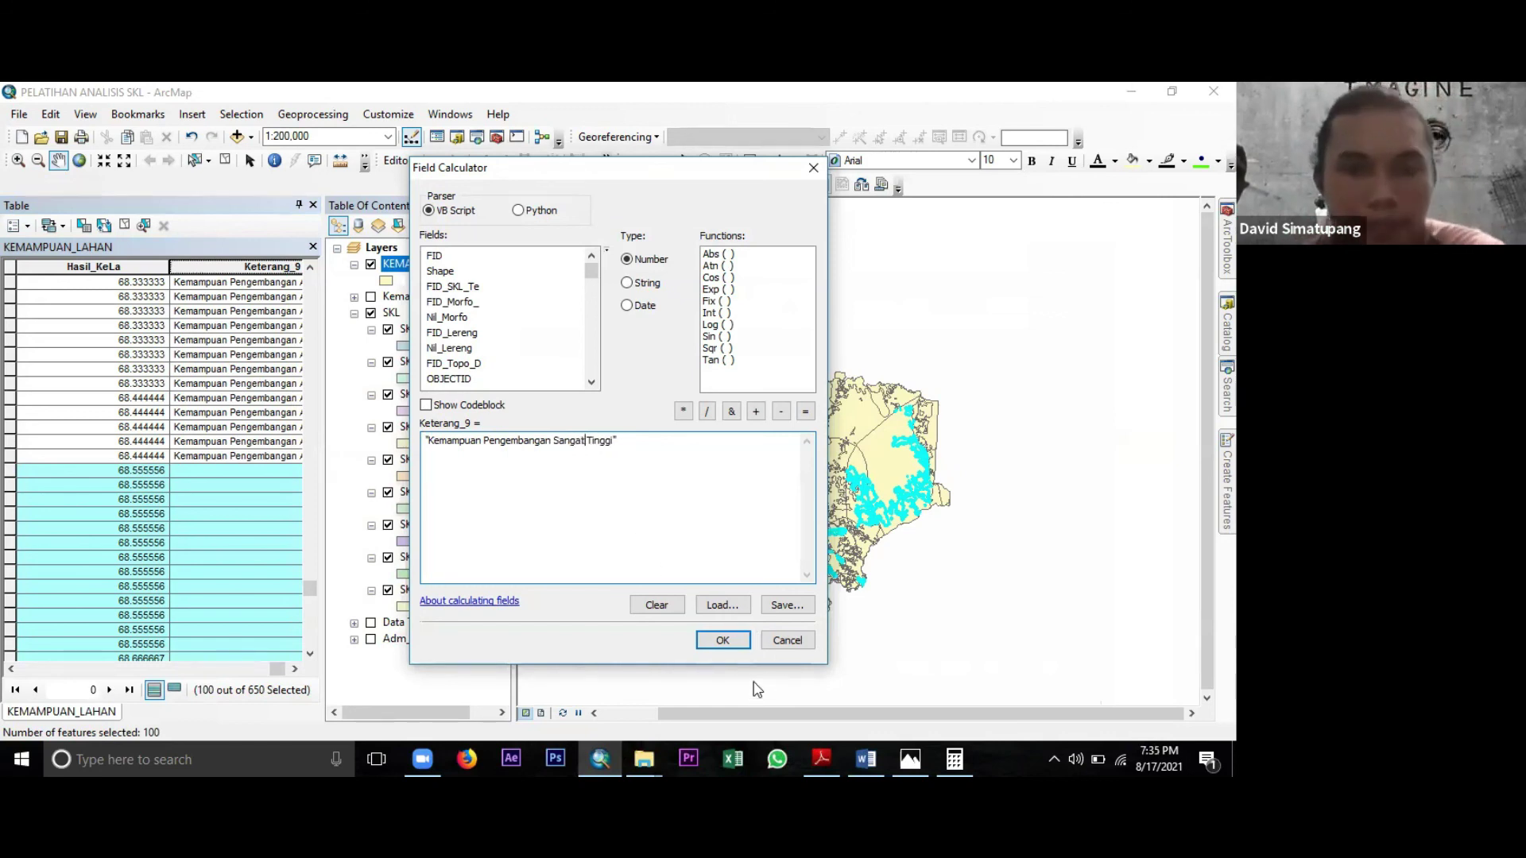
{"action": "left_click", "coordinate": [720, 639]}
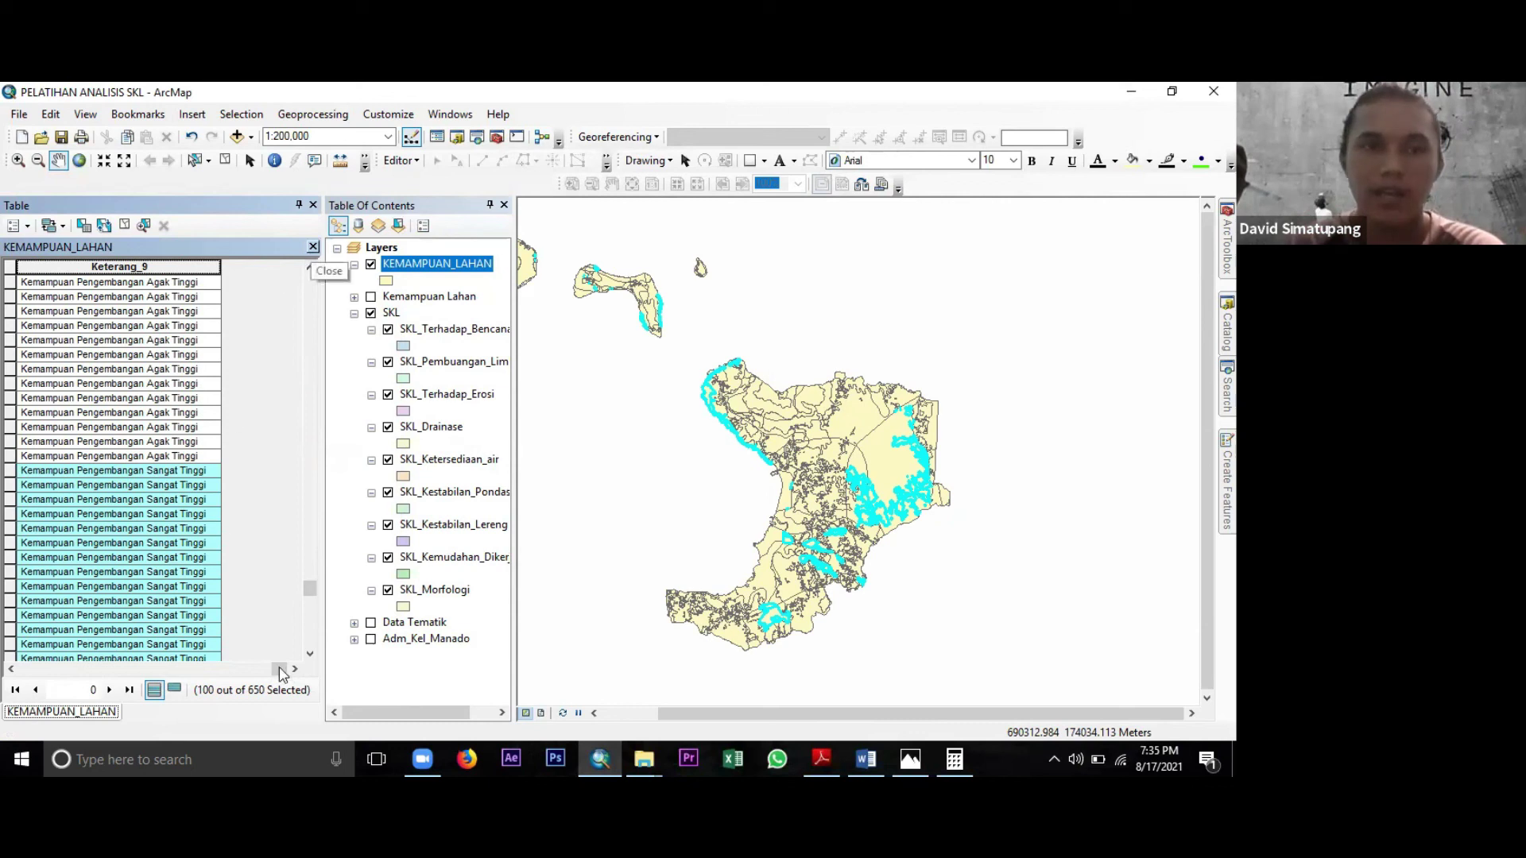
Review the Keterang_9 entries, close the KEMAMPUAN_LAHAN attribute table and clear the feature selection.
{"action": "left_click_drag", "start_coordinate": [279, 670], "coordinate": [205, 374]}
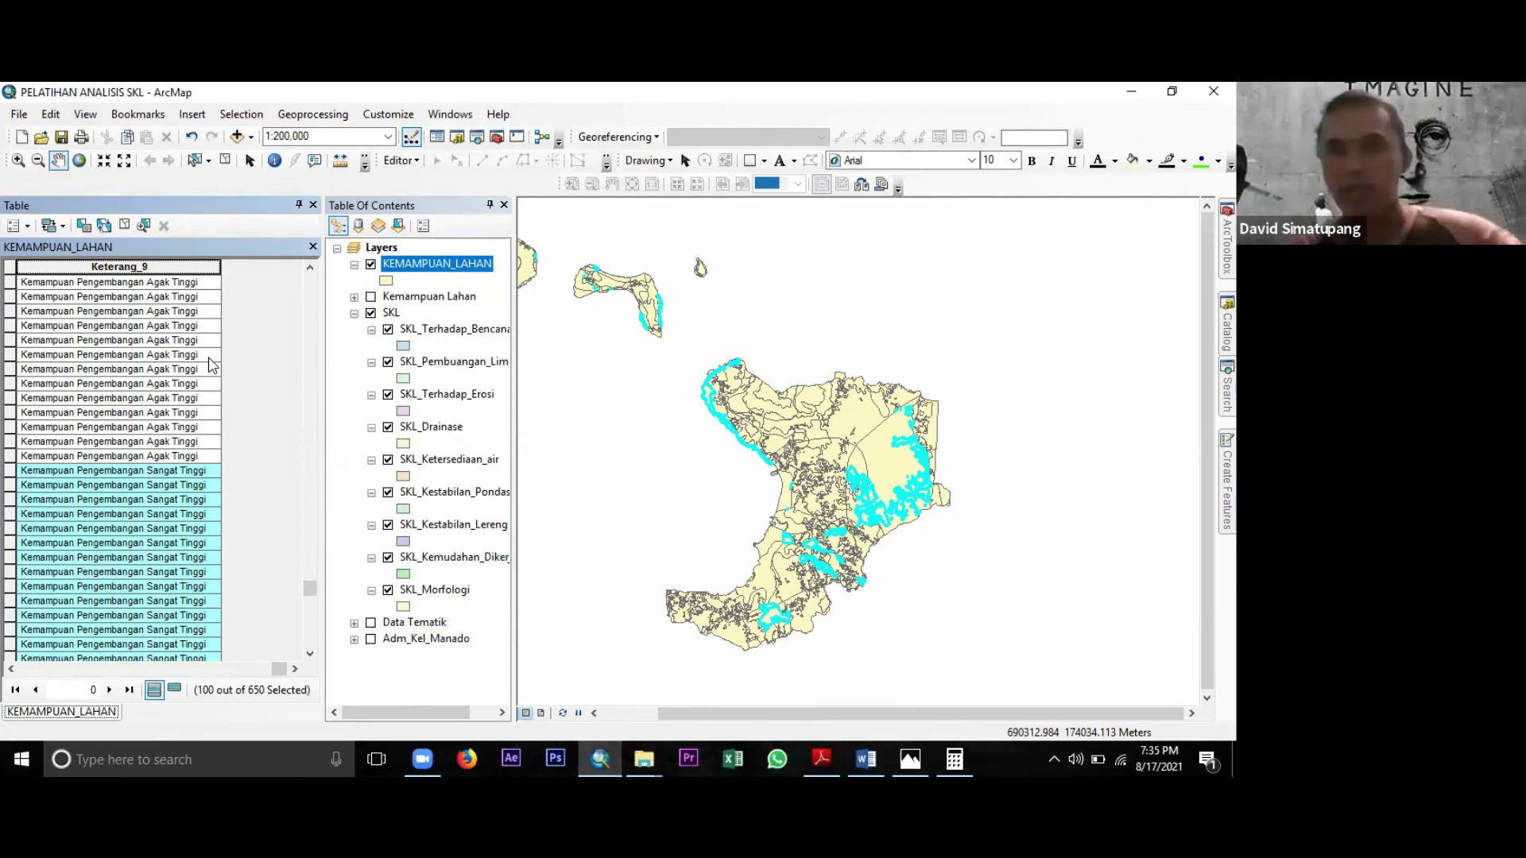
{"action": "left_click", "coordinate": [314, 246]}
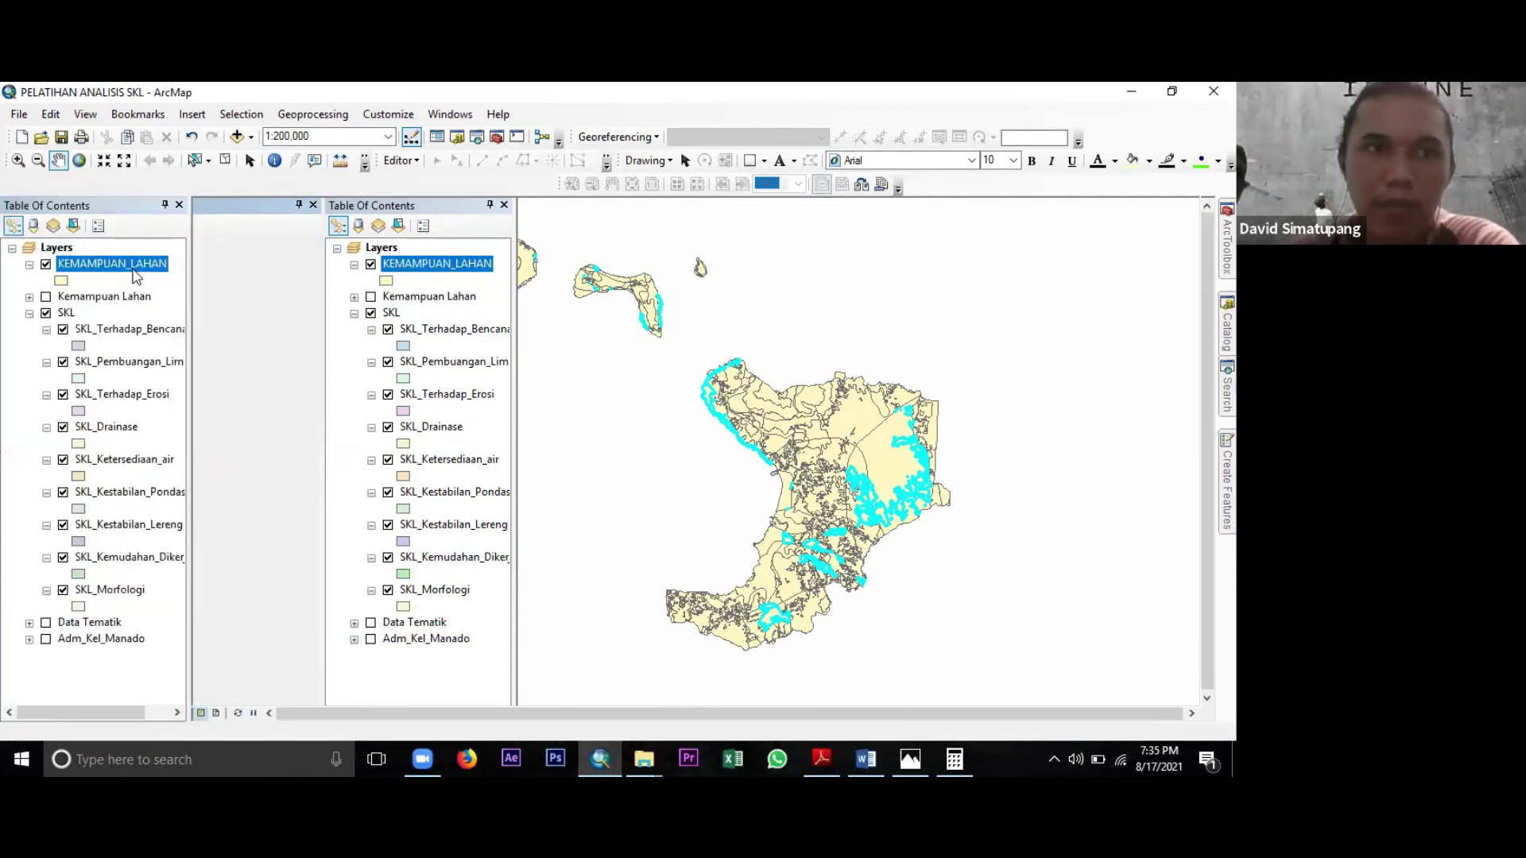
{"action": "left_click", "coordinate": [224, 162]}
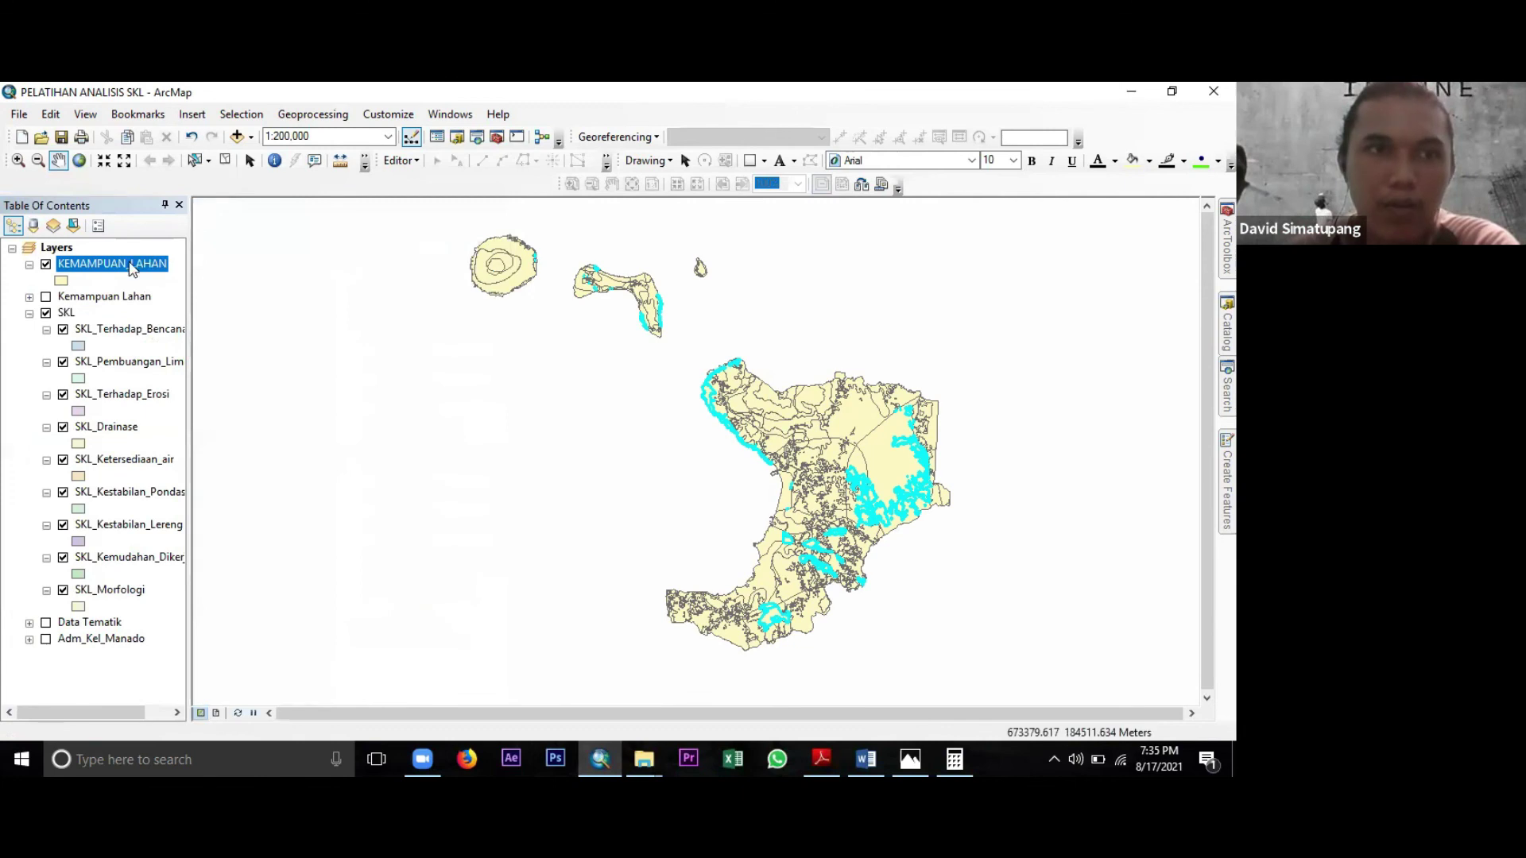
Set the KEMAMPUAN_LAHAN layer's symbology to unique values of the Keterang_9 field and add all its values.
{"action": "right_click", "coordinate": [120, 263]}
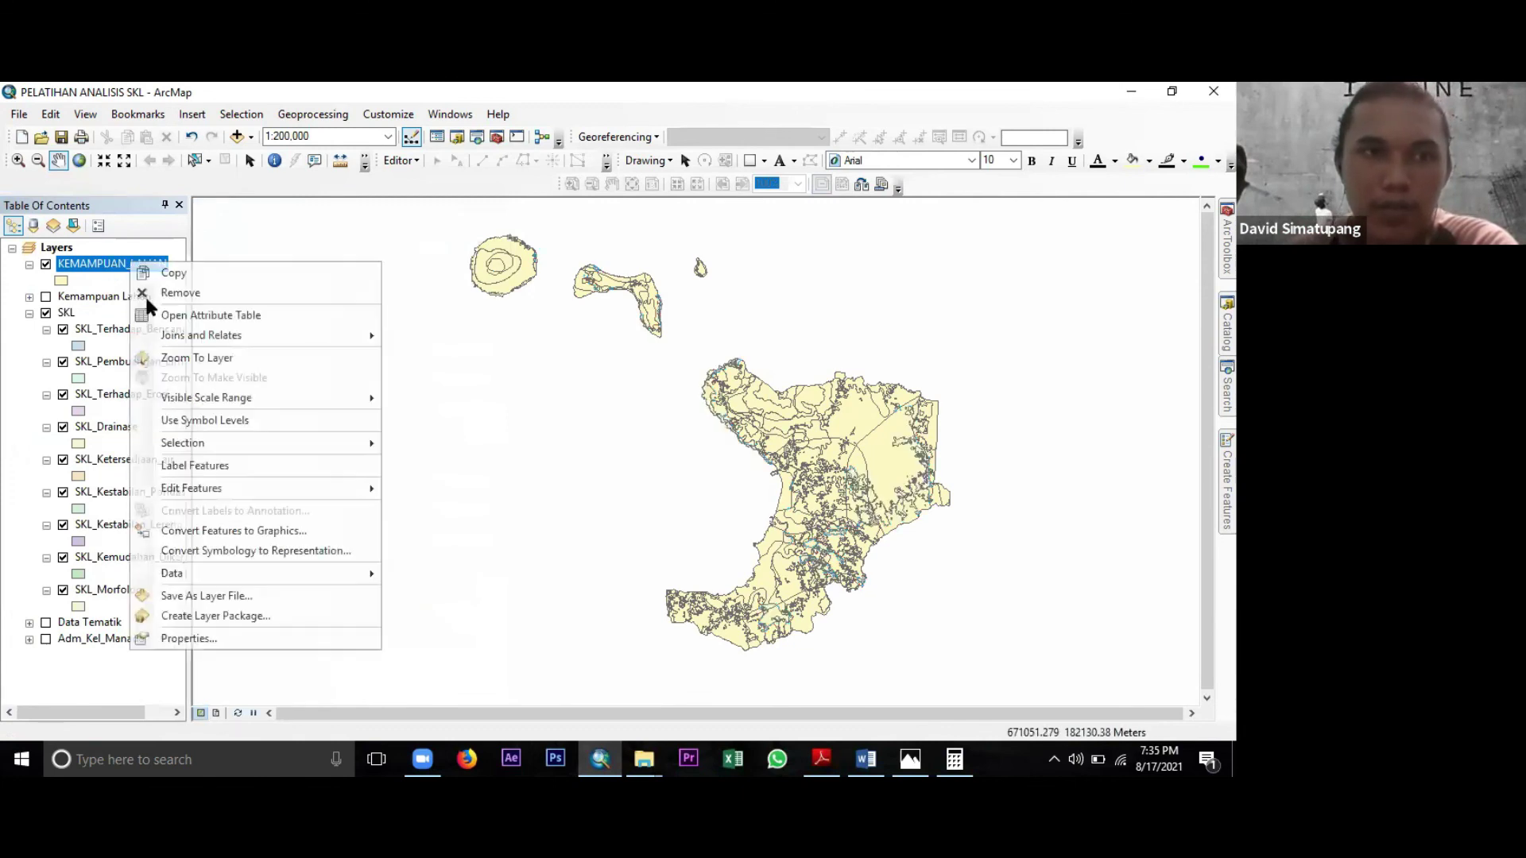
{"action": "left_click", "coordinate": [210, 316]}
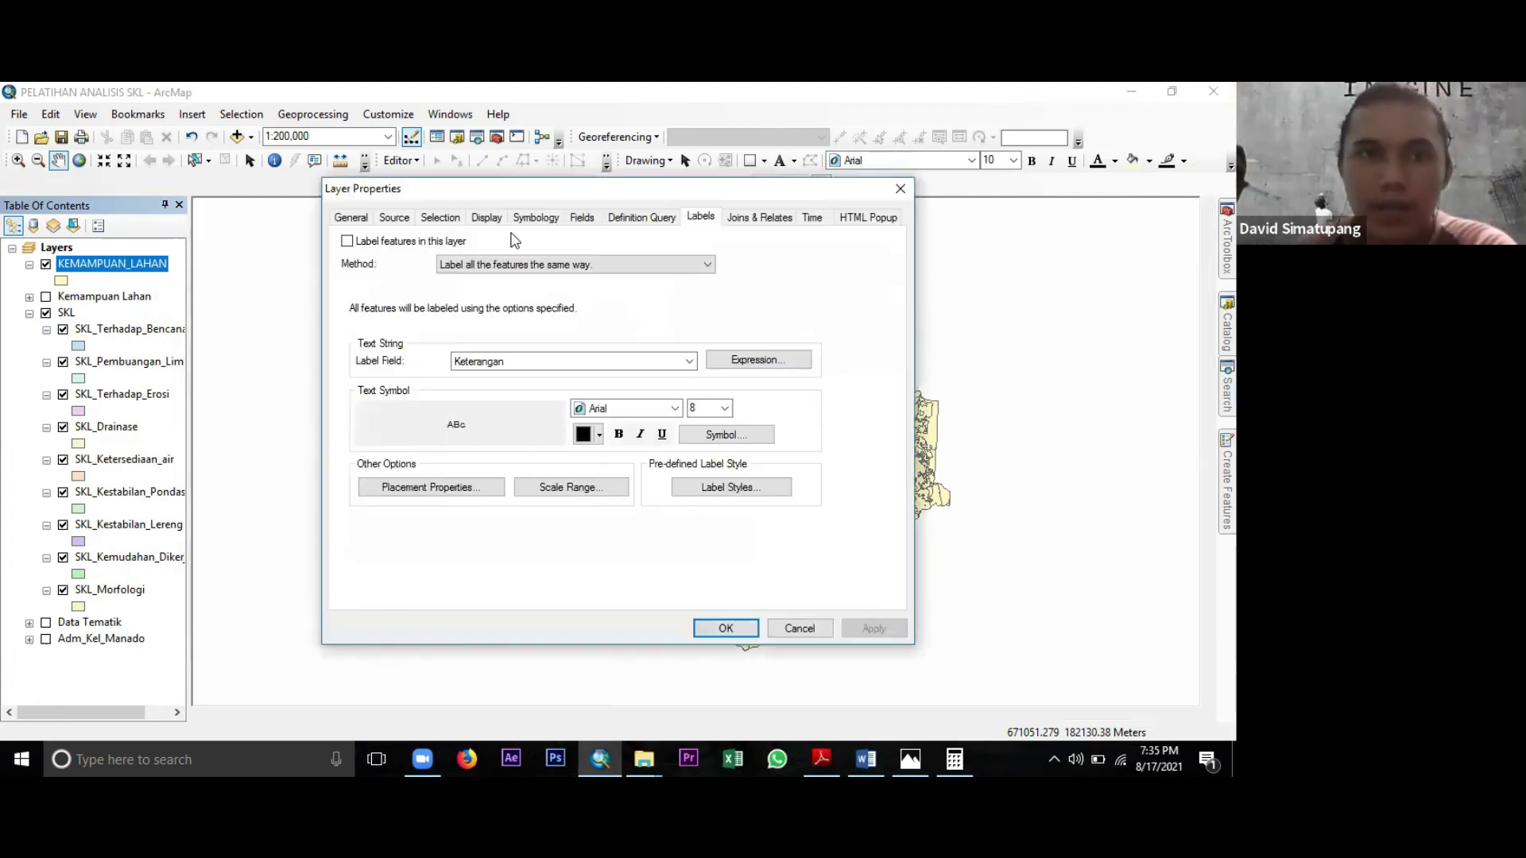
{"action": "left_click", "coordinate": [527, 219]}
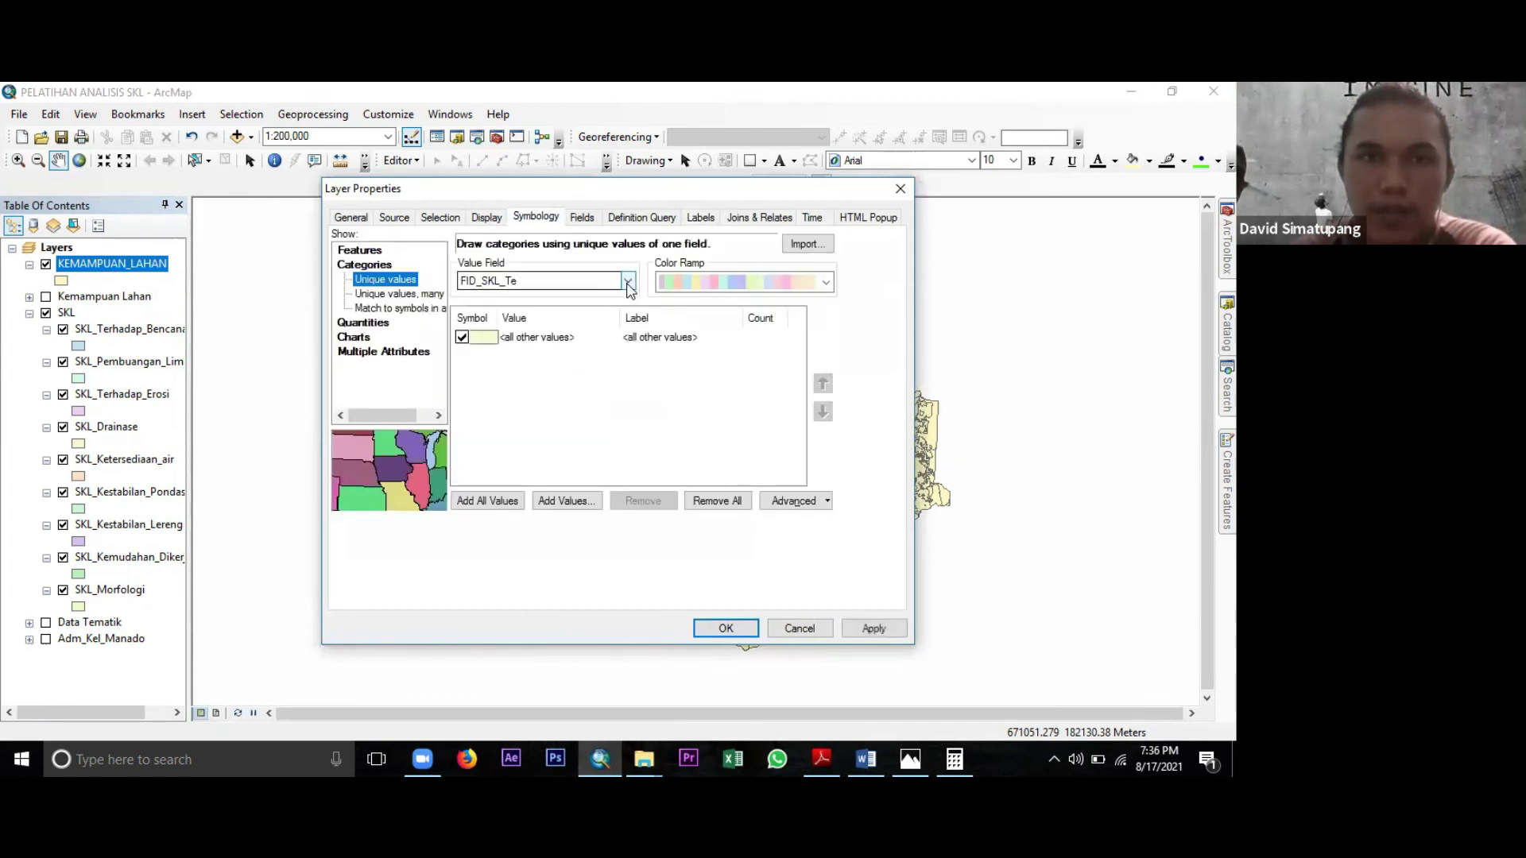
{"action": "left_click", "coordinate": [628, 283]}
{"action": "scroll", "coordinate": [570, 532], "scroll_direction": "down", "scroll_amount": 10}
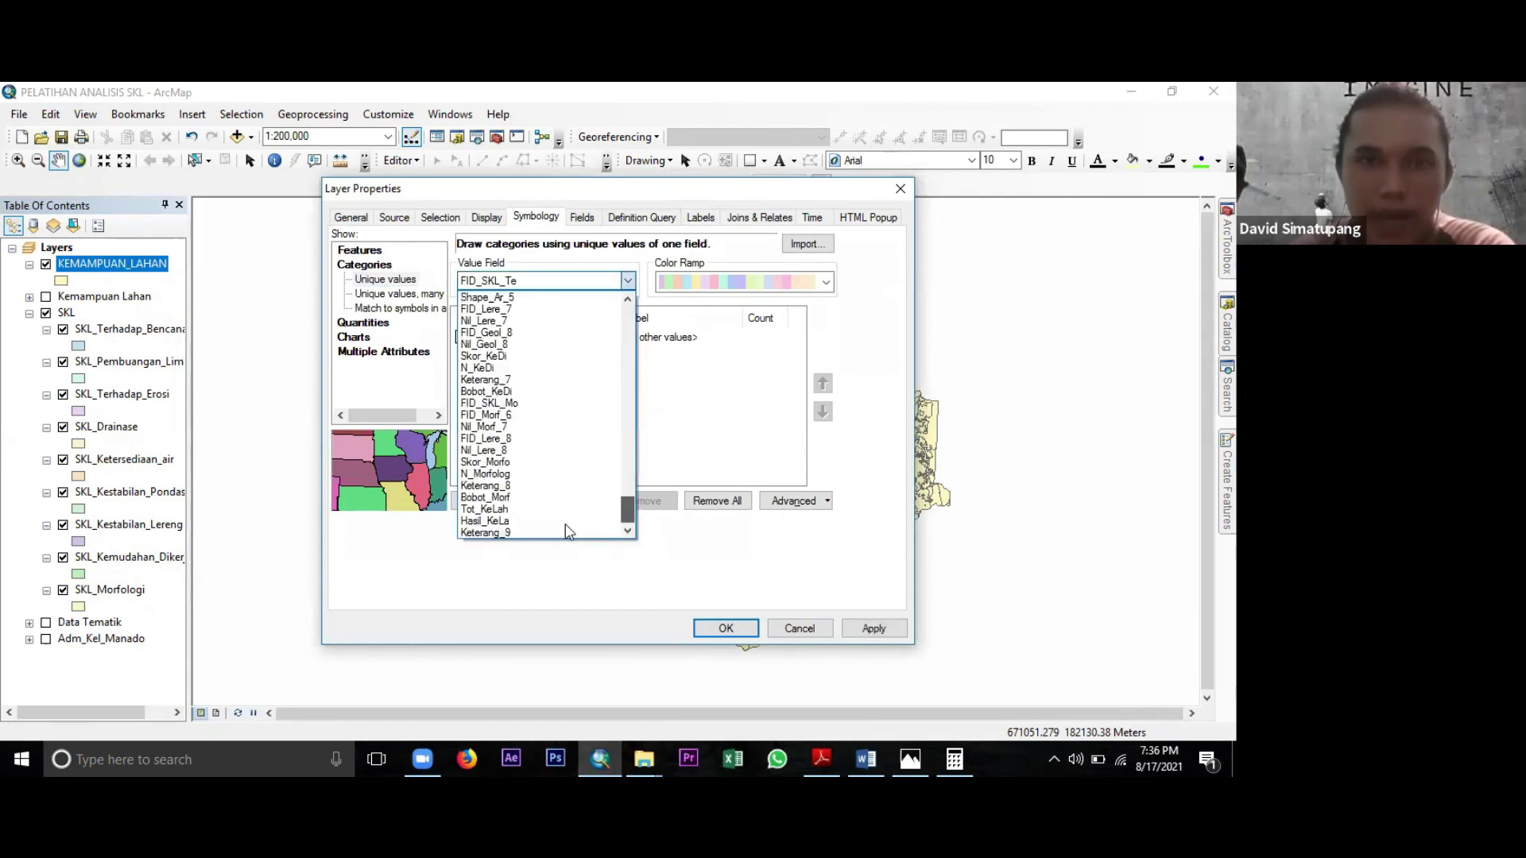
{"action": "left_click", "coordinate": [526, 533]}
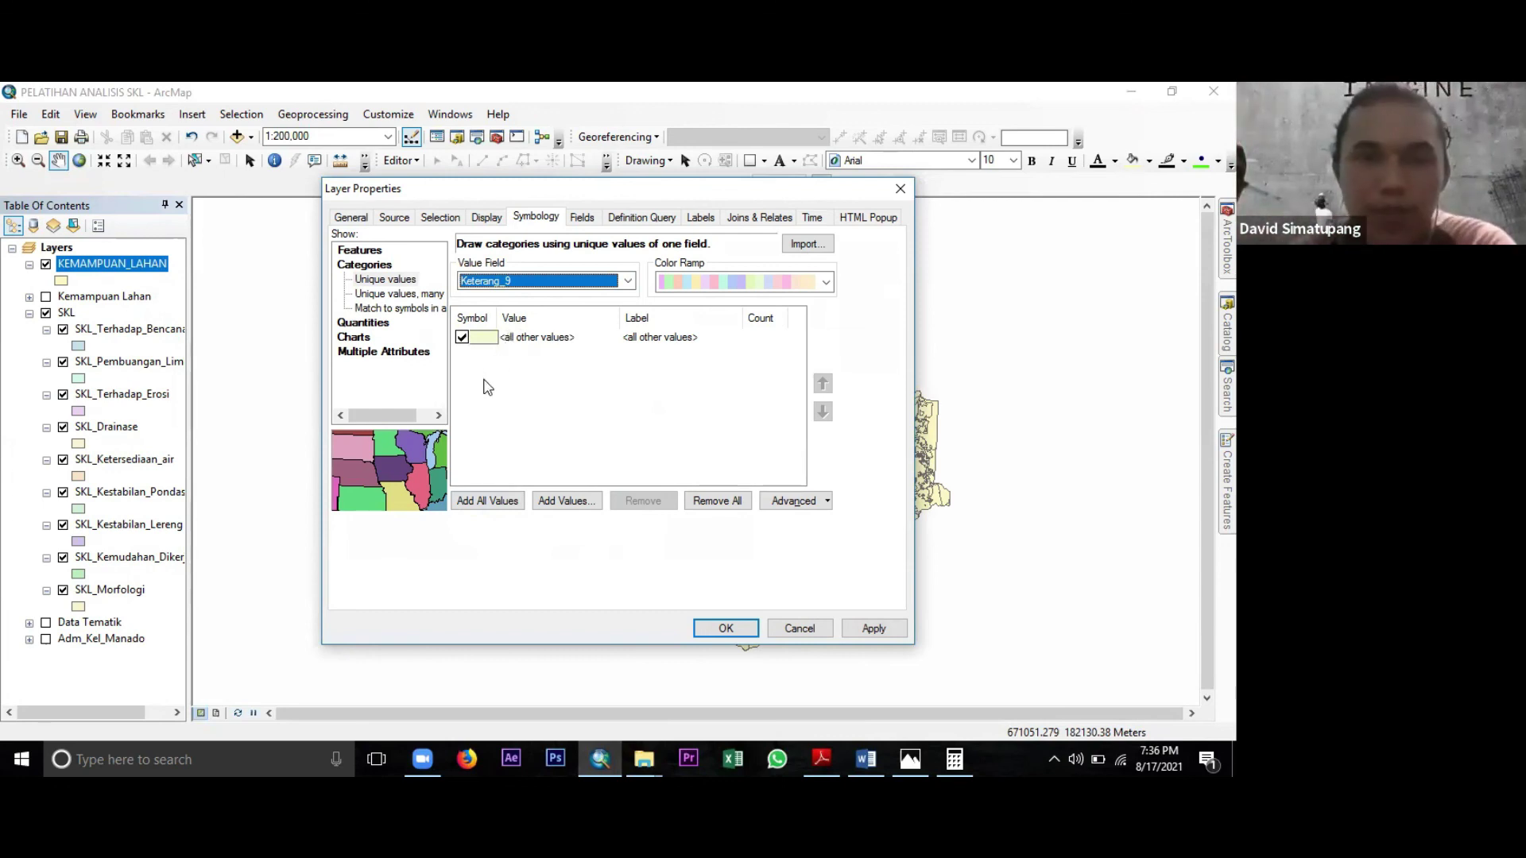
{"action": "left_click", "coordinate": [488, 503]}
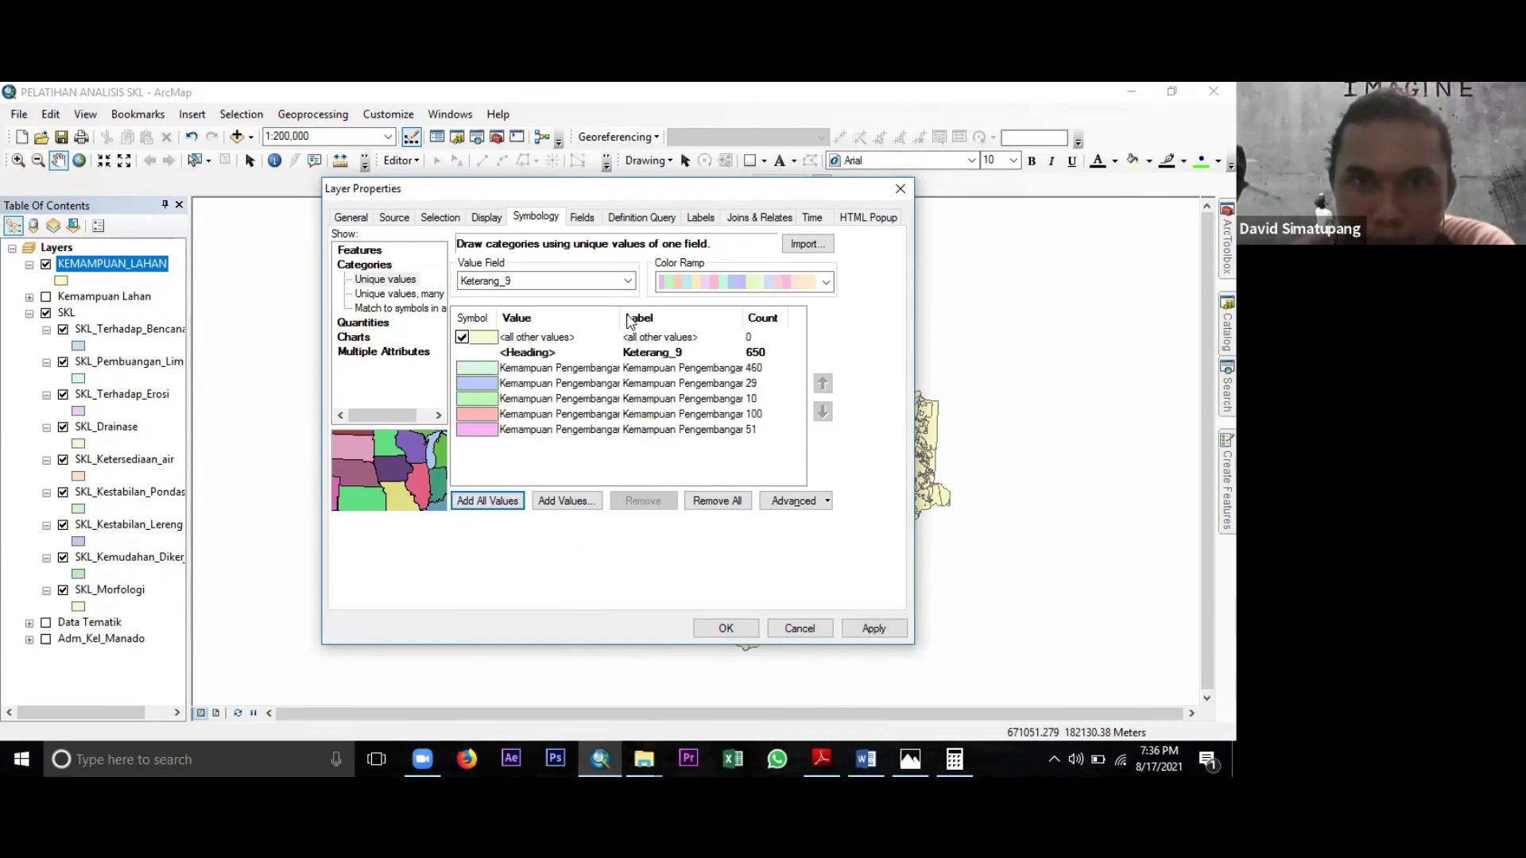
Reorder the Keterang_9 symbology classes as Sangat Rendah, Rendah, Sedang, Agak Tinggi, Sangat Tinggi, widening the value column to read the names.
{"action": "left_click_drag", "start_coordinate": [657, 317], "coordinate": [693, 320]}
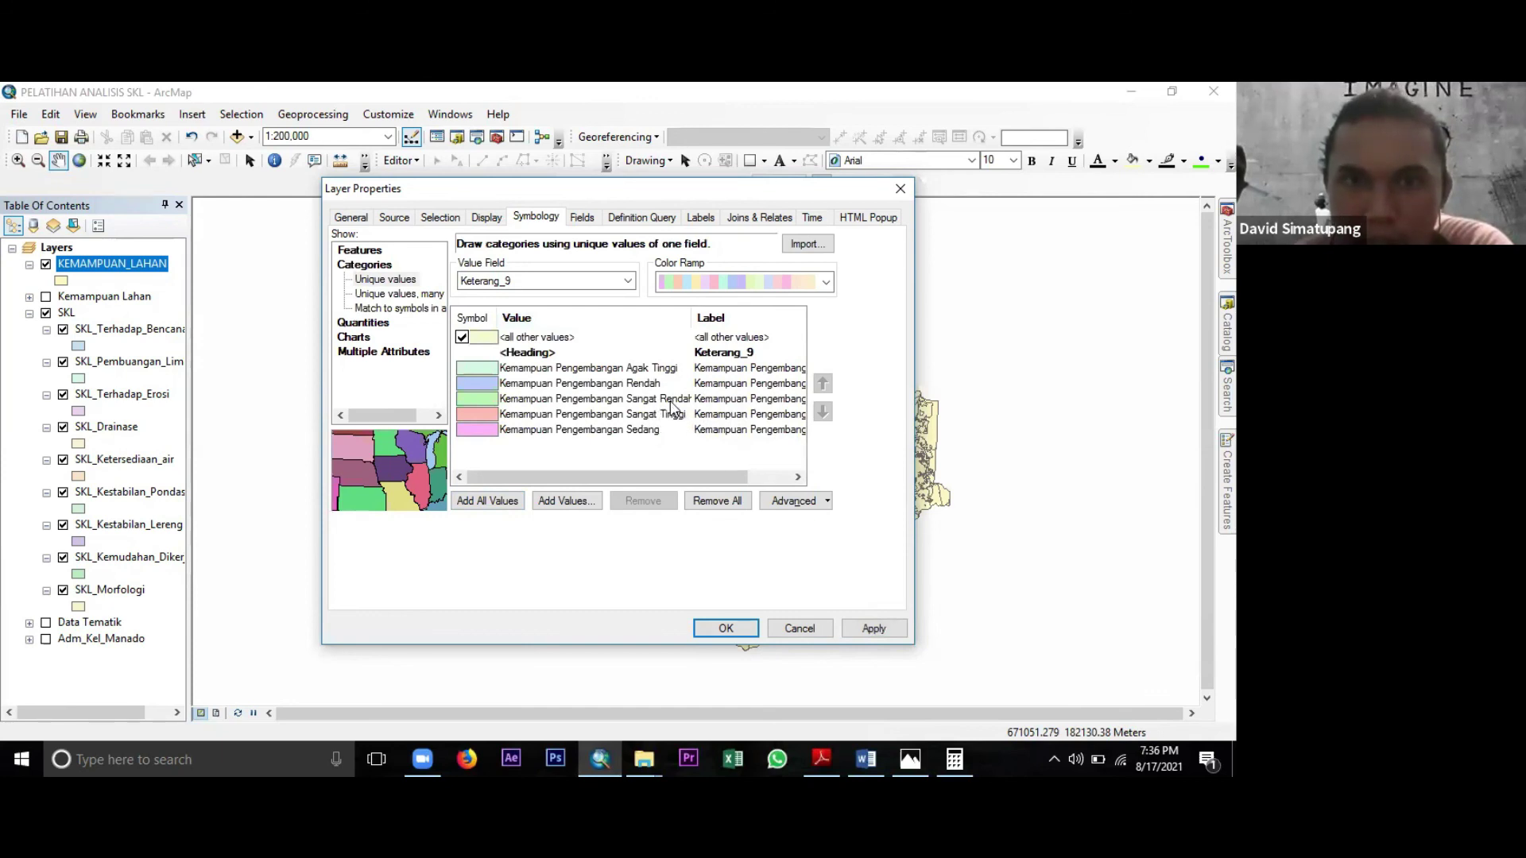
{"action": "mouse_move", "coordinate": [671, 407]}
{"action": "left_mouse_down"}
{"action": "mouse_move", "coordinate": [666, 426]}
{"action": "mouse_move", "coordinate": [658, 362]}
{"action": "mouse_move", "coordinate": [648, 402]}
{"action": "left_mouse_up"}
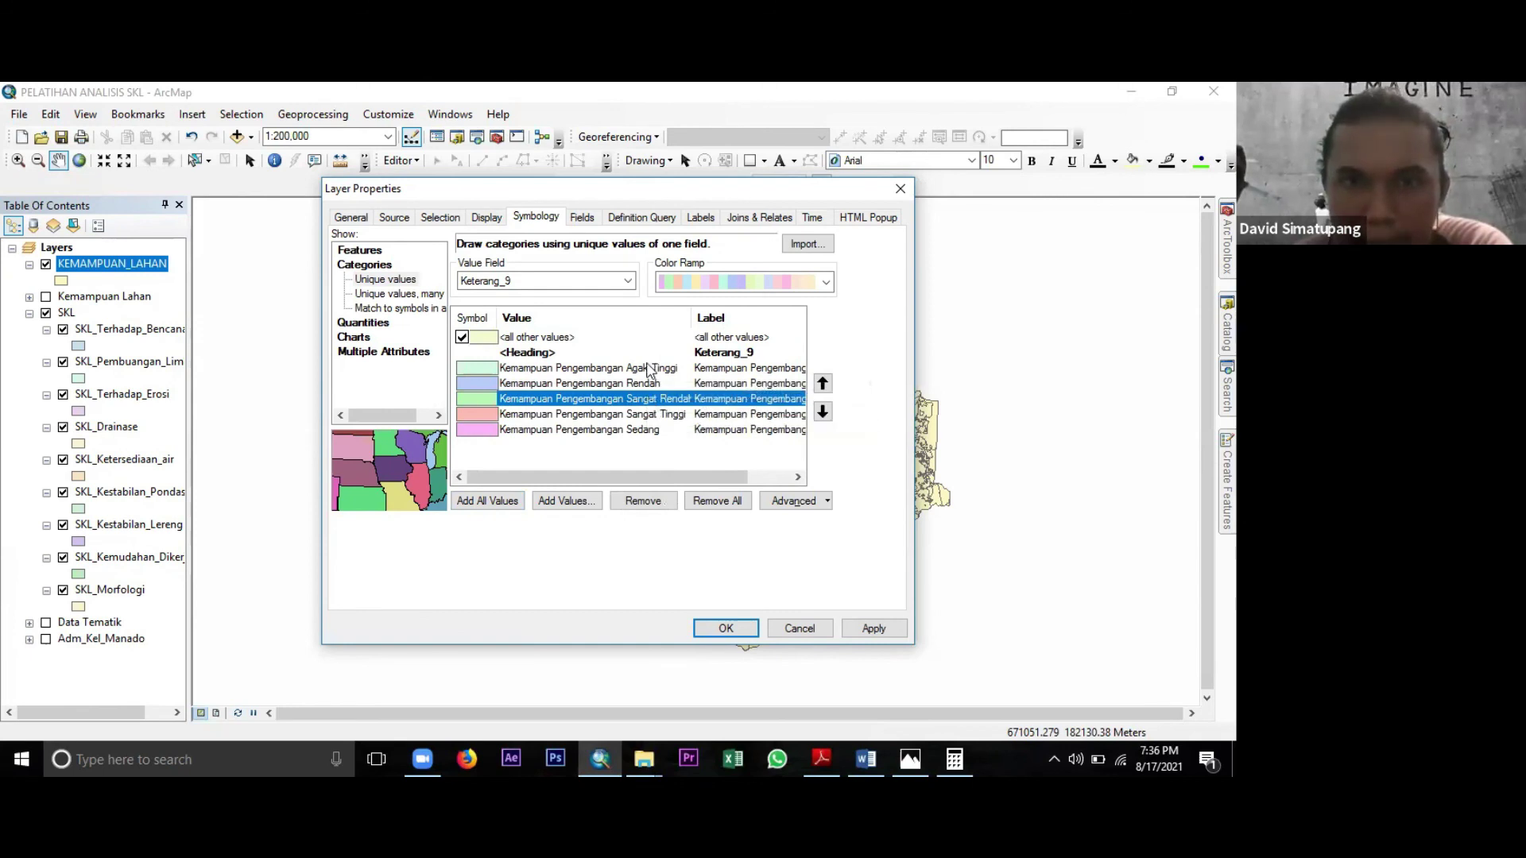
{"action": "left_click", "coordinate": [824, 383]}
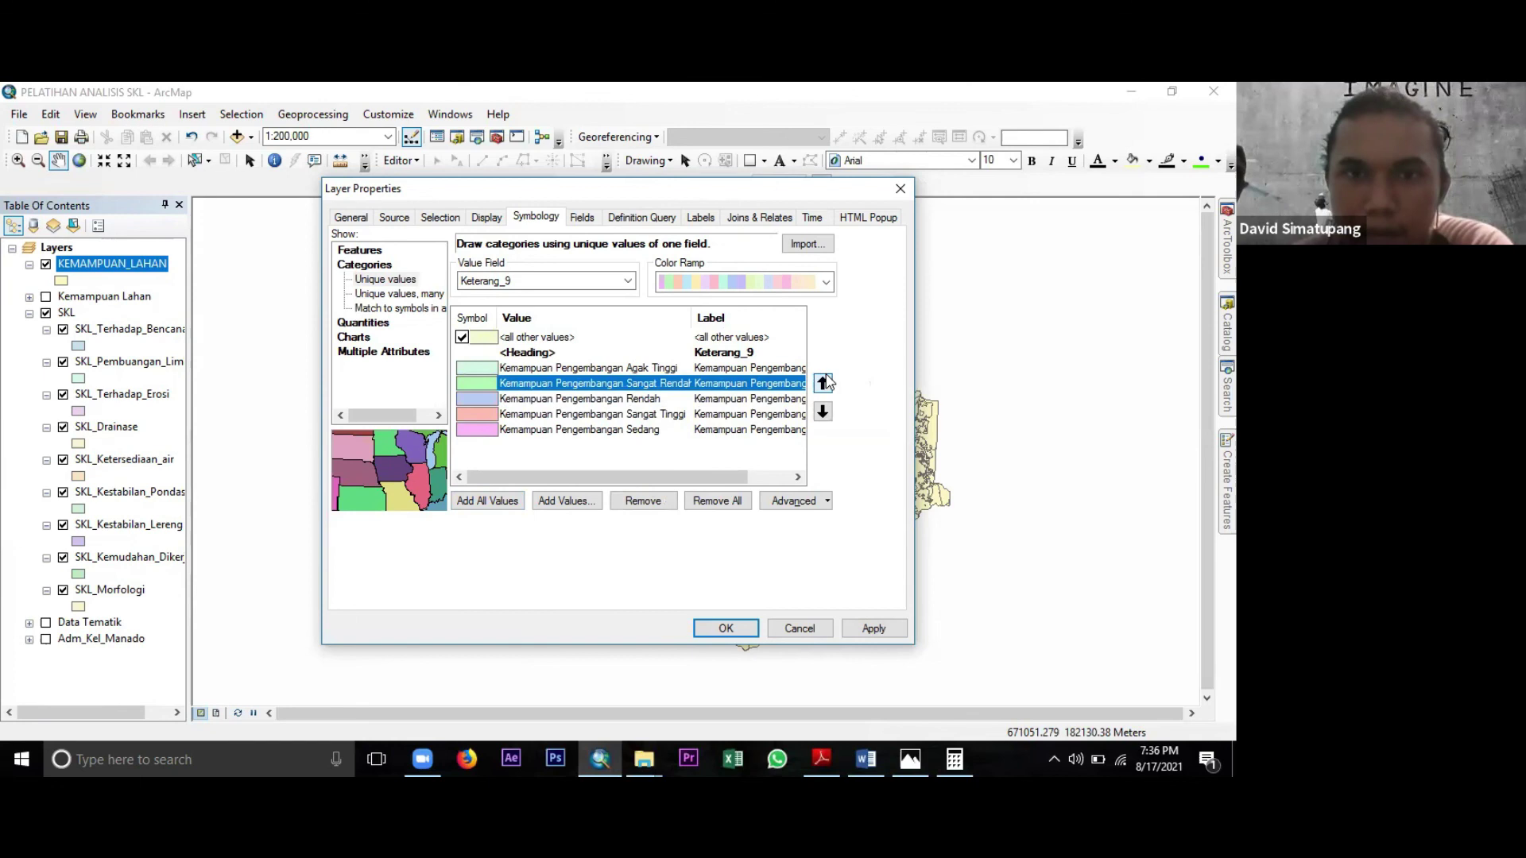
{"action": "left_click", "coordinate": [824, 383]}
{"action": "left_click", "coordinate": [604, 398]}
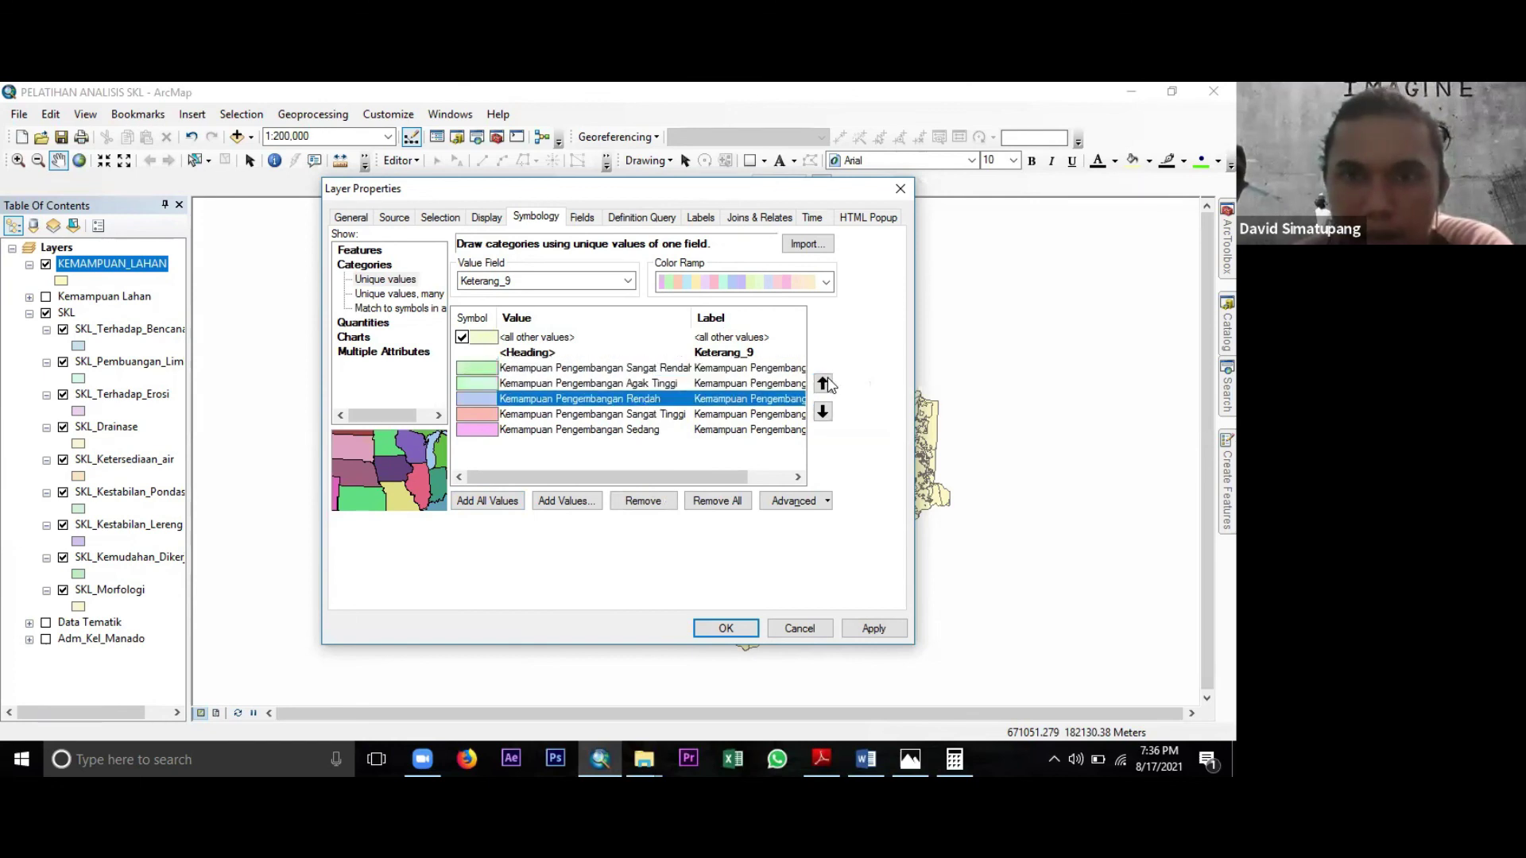
{"action": "left_click", "coordinate": [823, 384]}
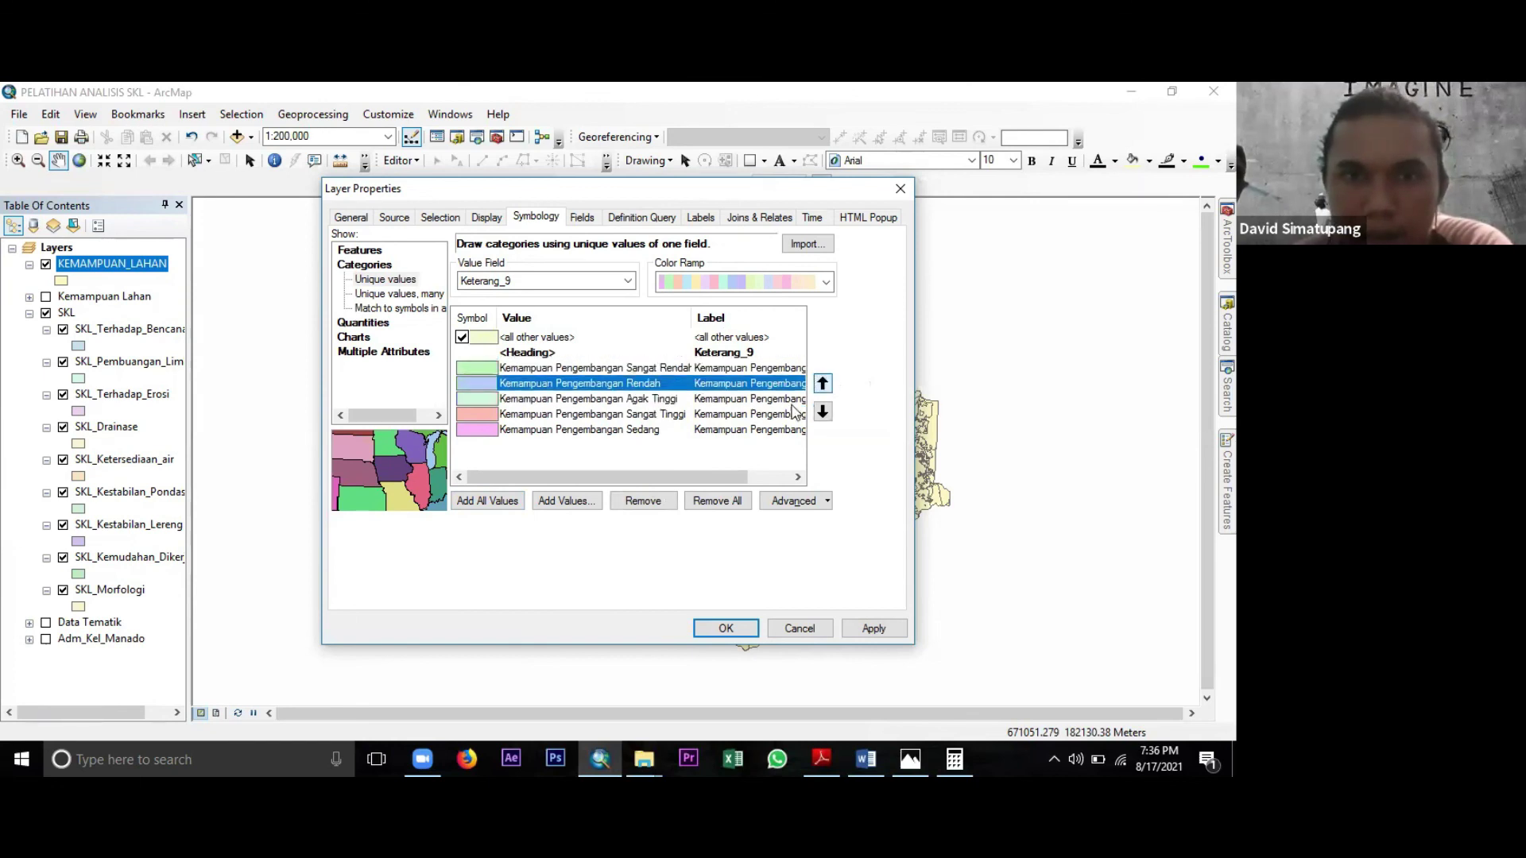
{"action": "left_click", "coordinate": [673, 430]}
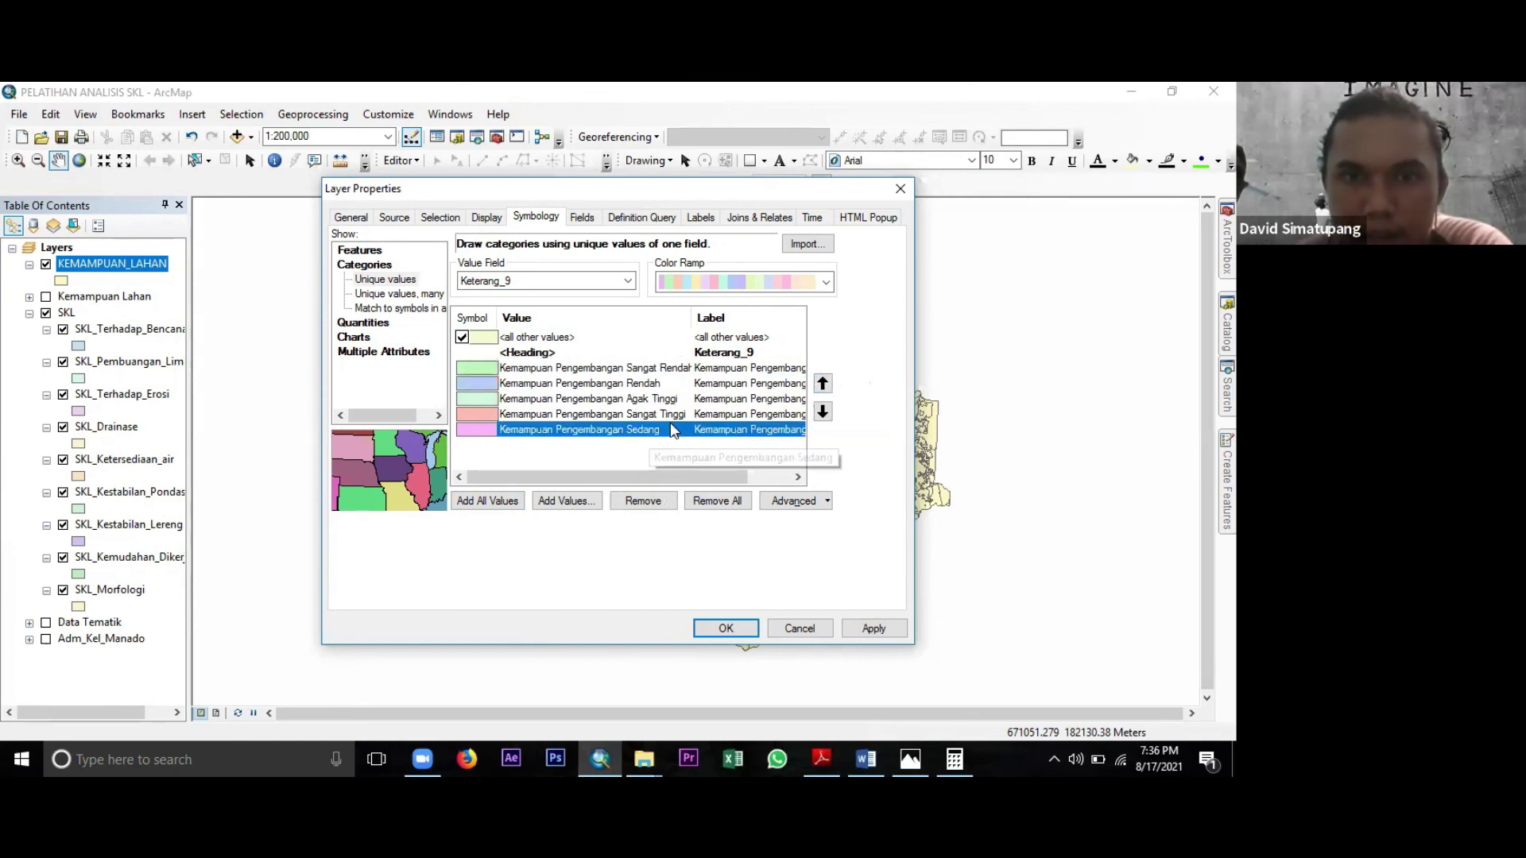
{"action": "left_click", "coordinate": [823, 383]}
{"action": "left_click", "coordinate": [824, 383]}
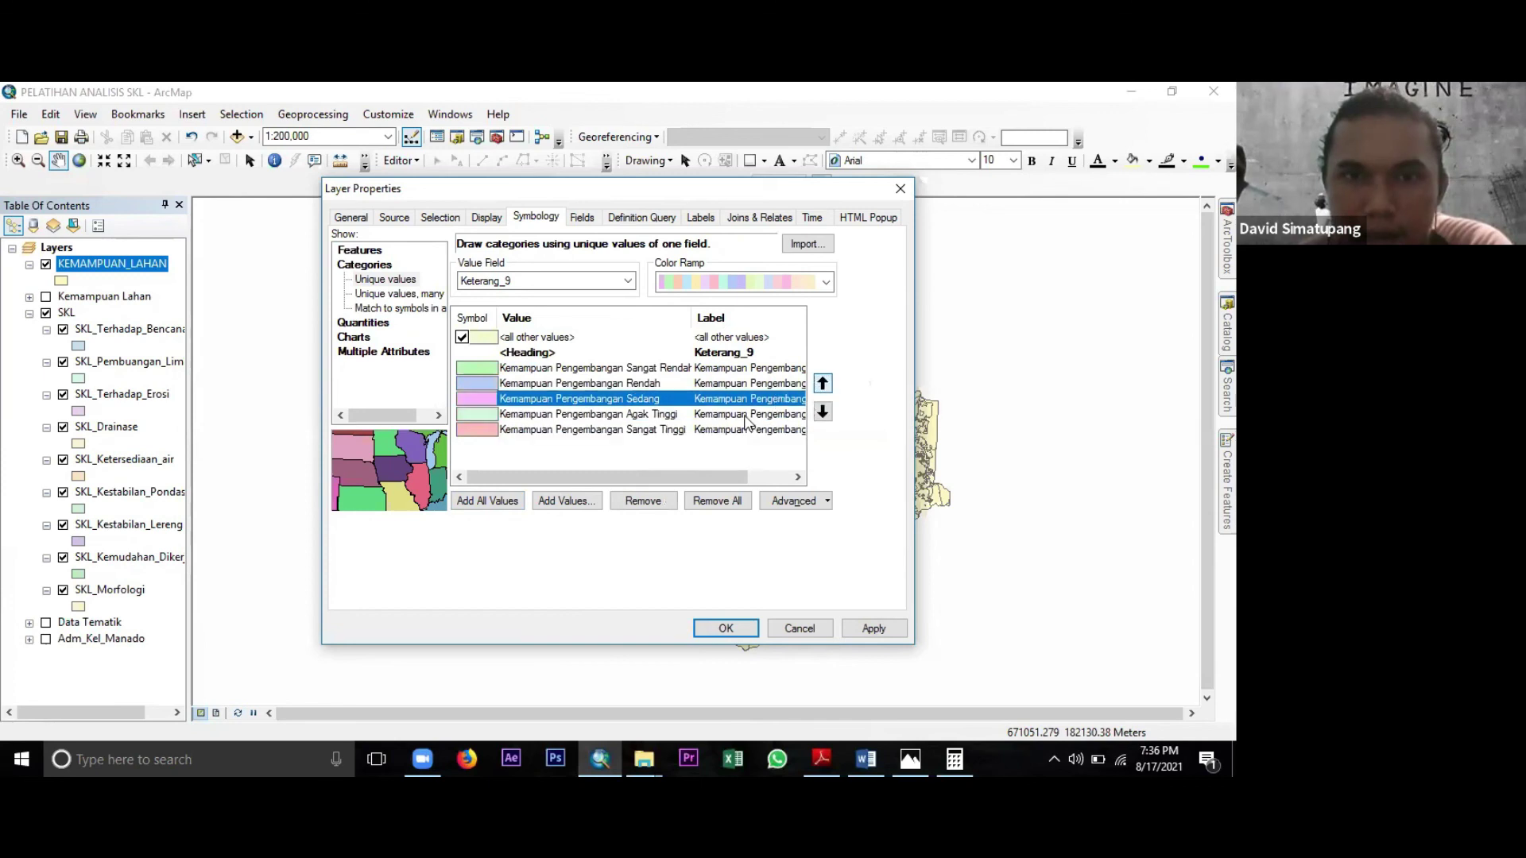
Apply the light-to-dark red color ramp to all five classes, exclude all other values and confirm the layer's symbology.
{"action": "left_click", "coordinate": [826, 283]}
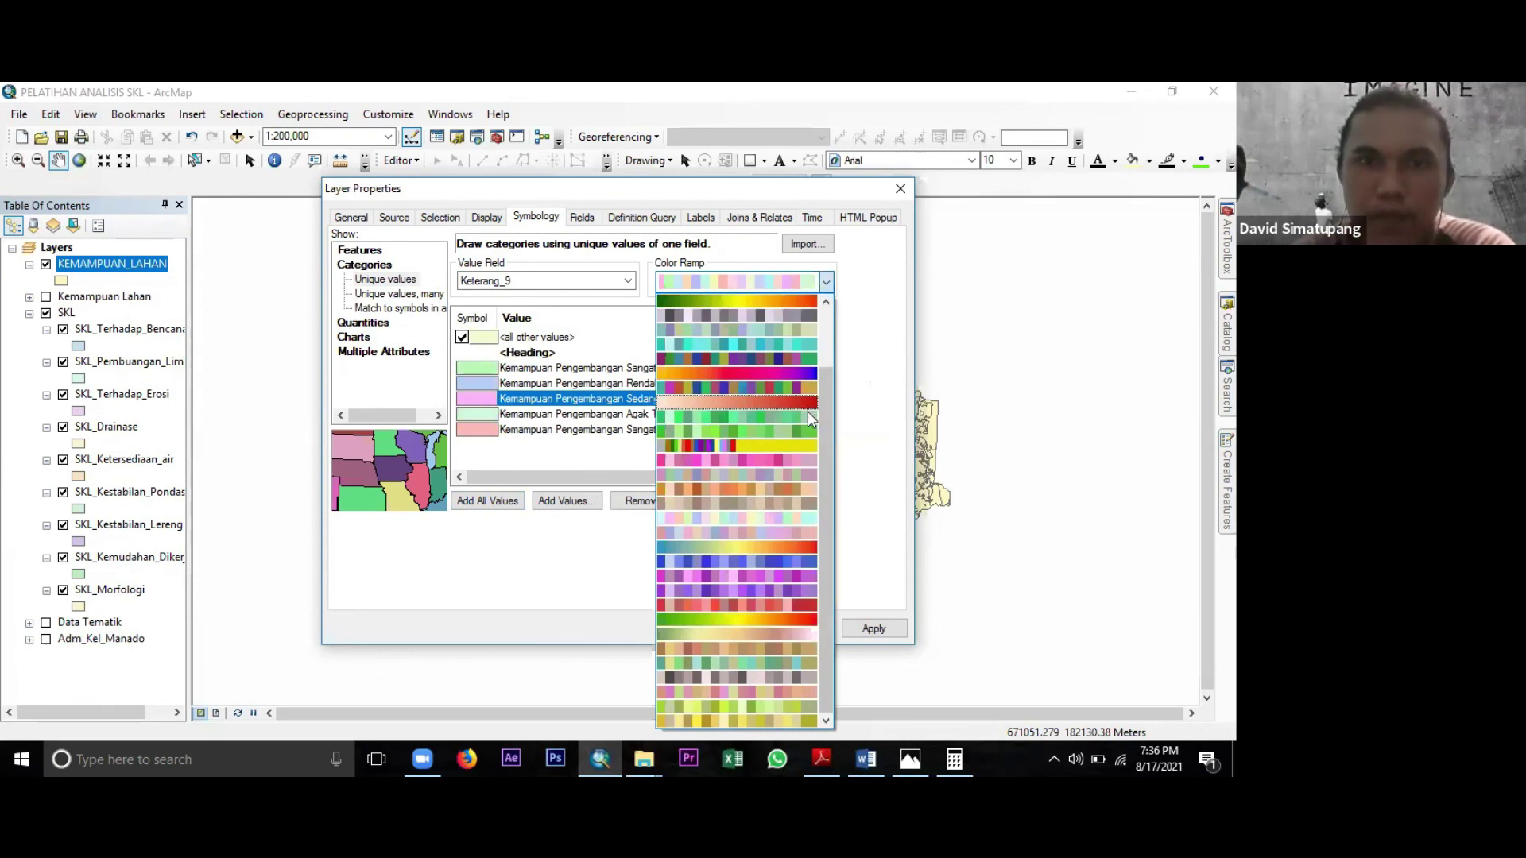
{"action": "left_click", "coordinate": [806, 404]}
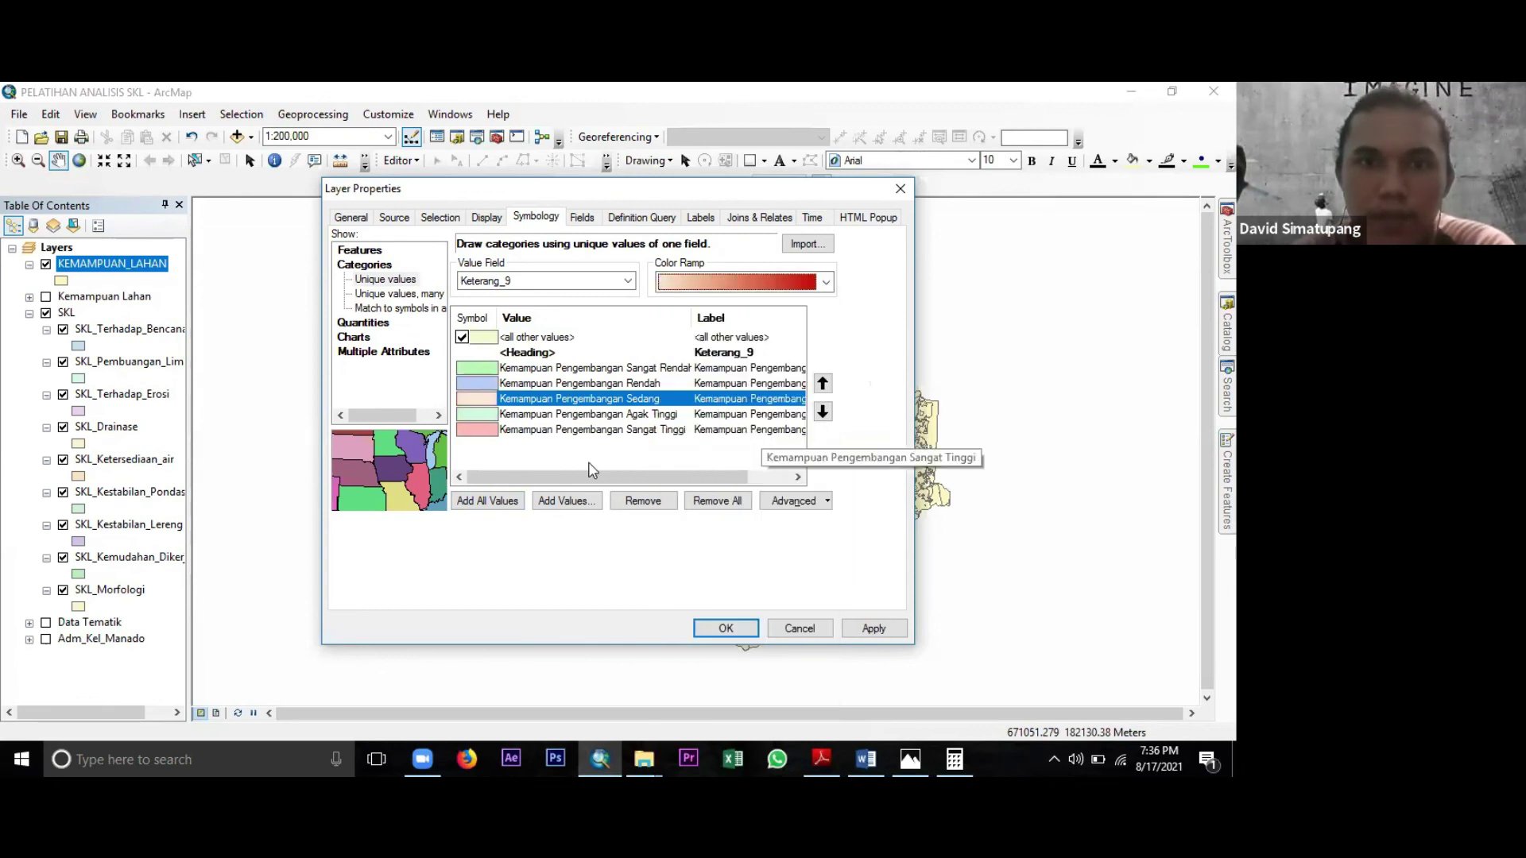
{"action": "left_click", "coordinate": [556, 460]}
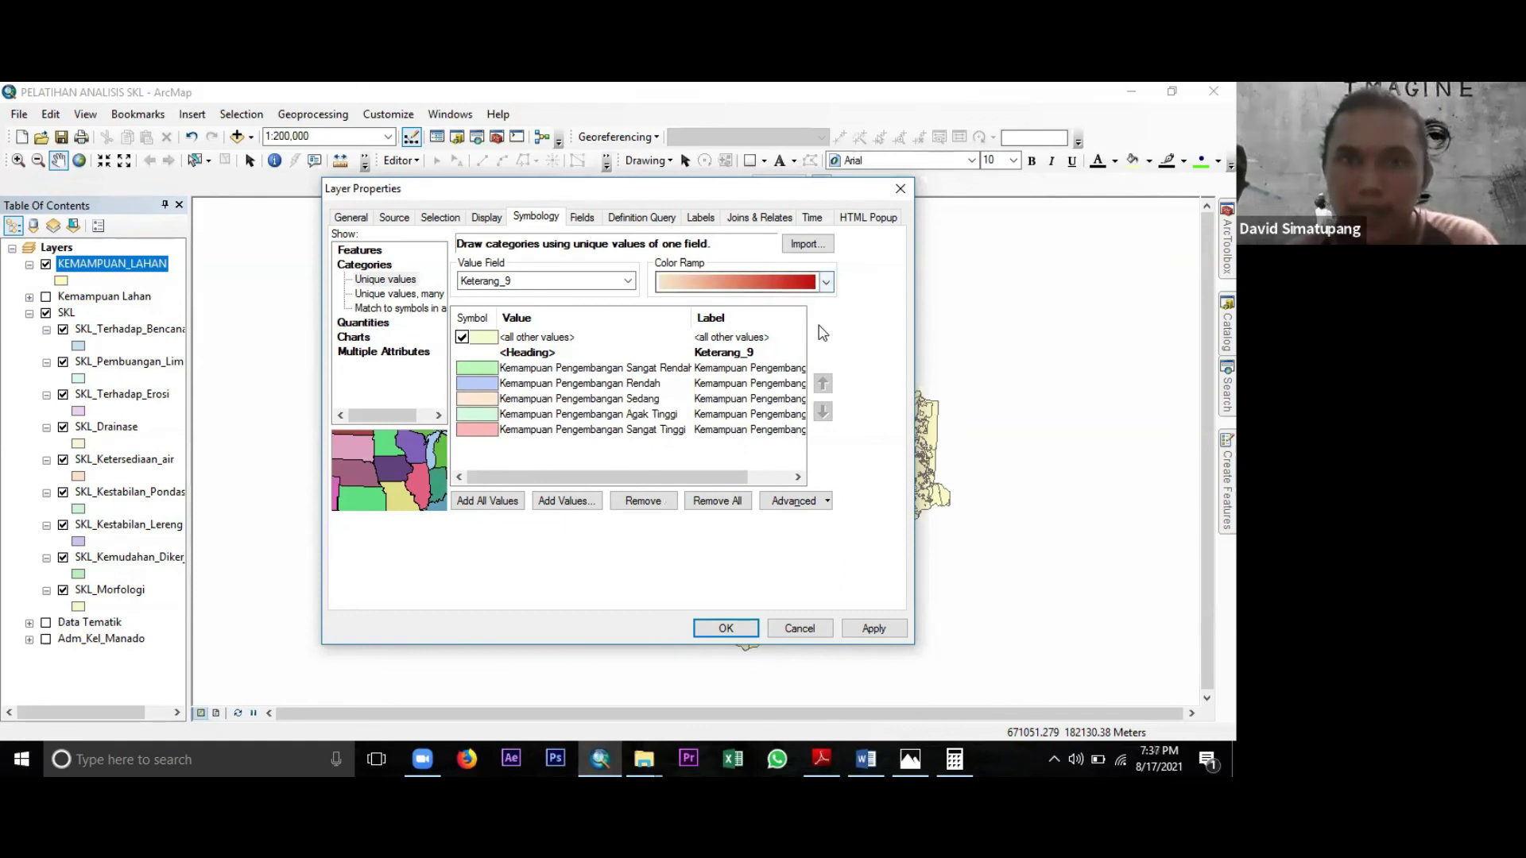
{"action": "left_click", "coordinate": [796, 399]}
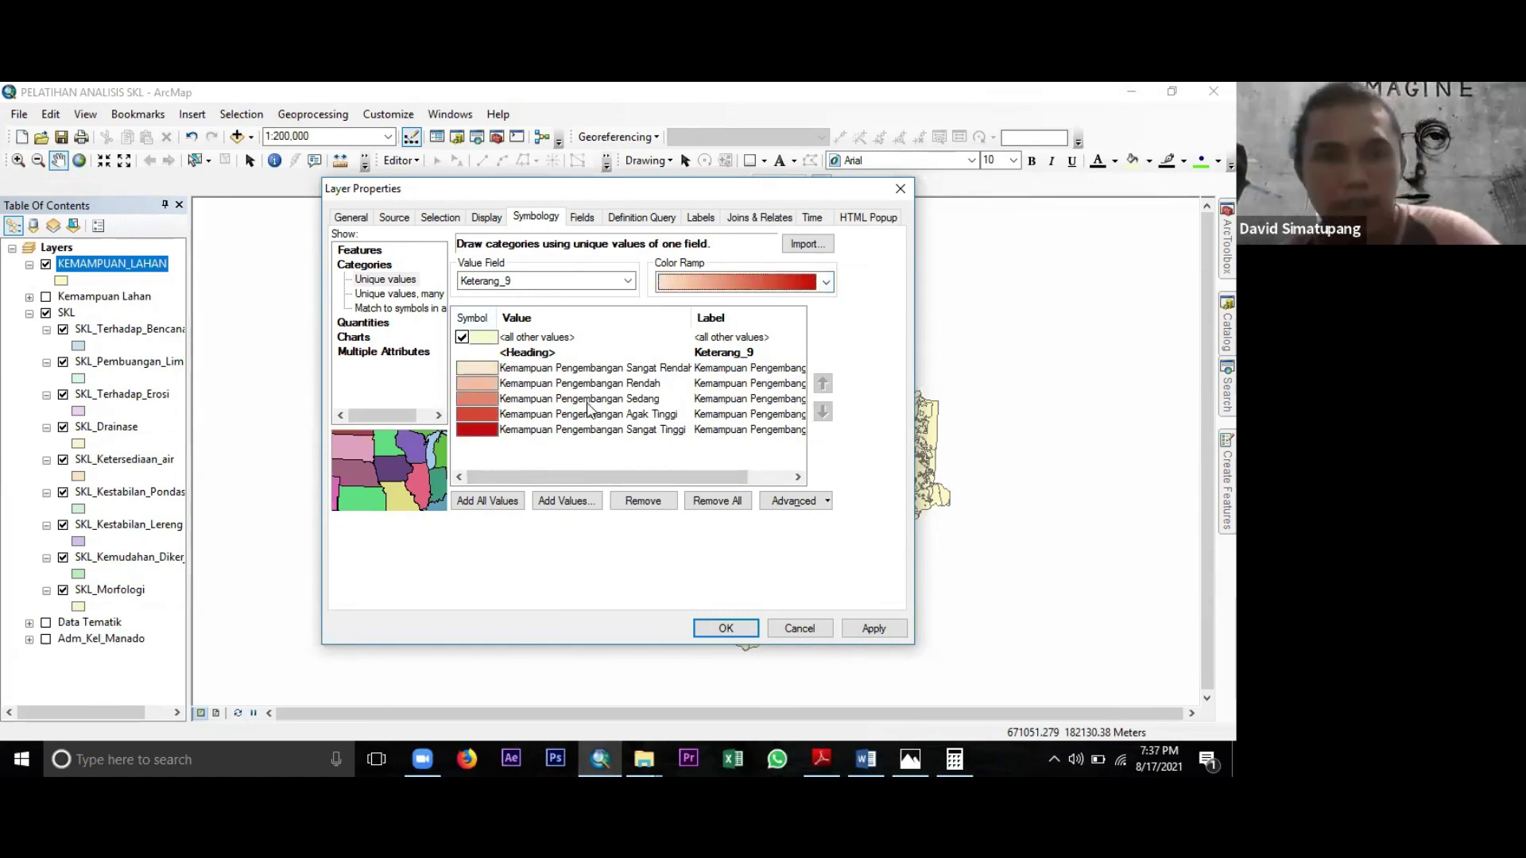
{"action": "left_click", "coordinate": [463, 338]}
{"action": "left_click", "coordinate": [726, 629]}
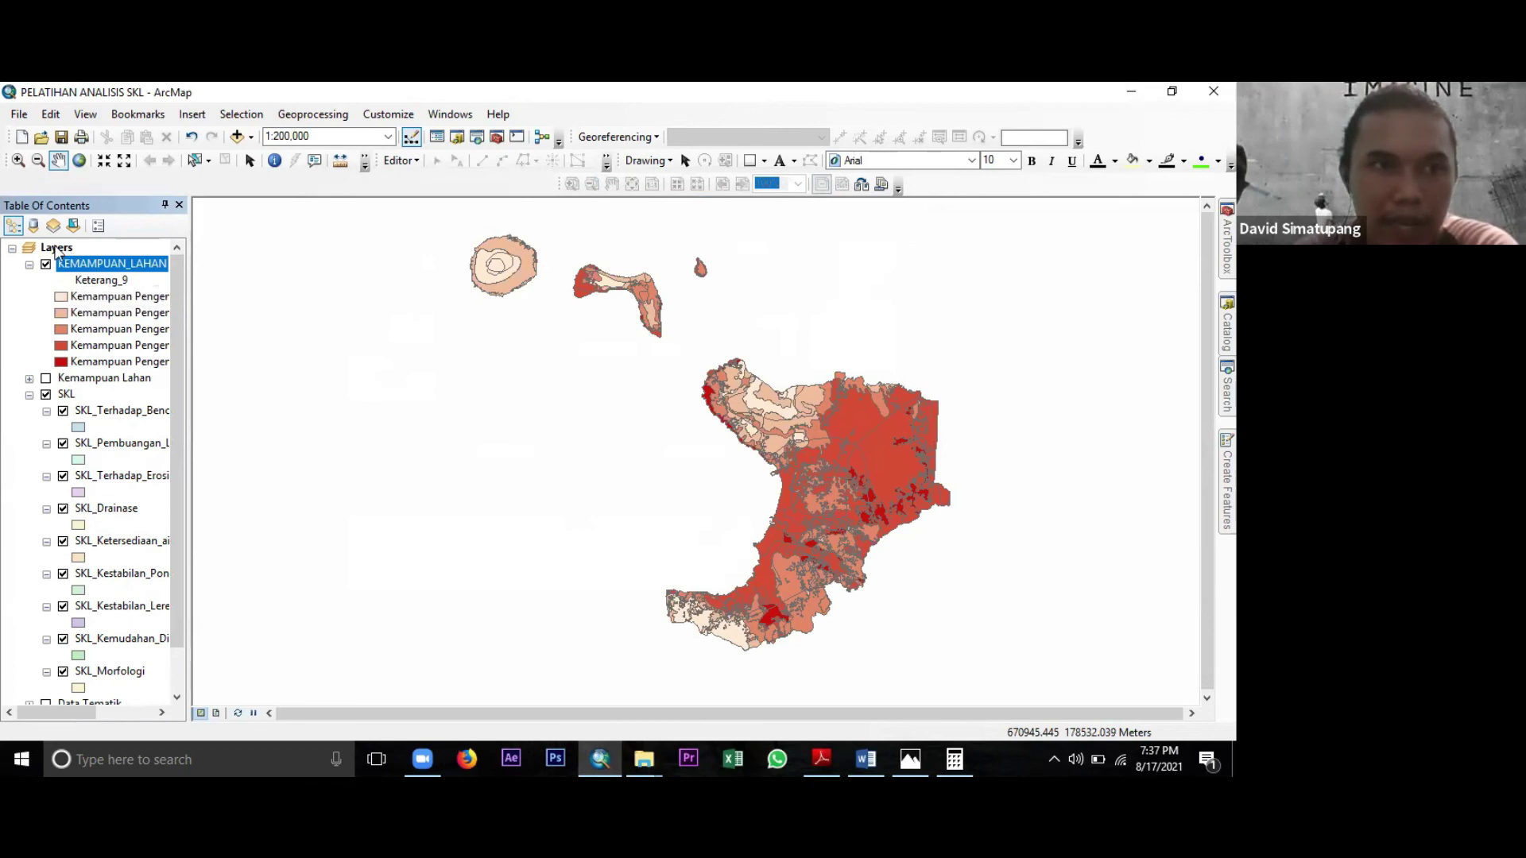
Set the outline color to No Color for the Kemampuan Pengembangan Sangat Rendah and Rendah class symbols.
{"action": "left_click", "coordinate": [61, 297]}
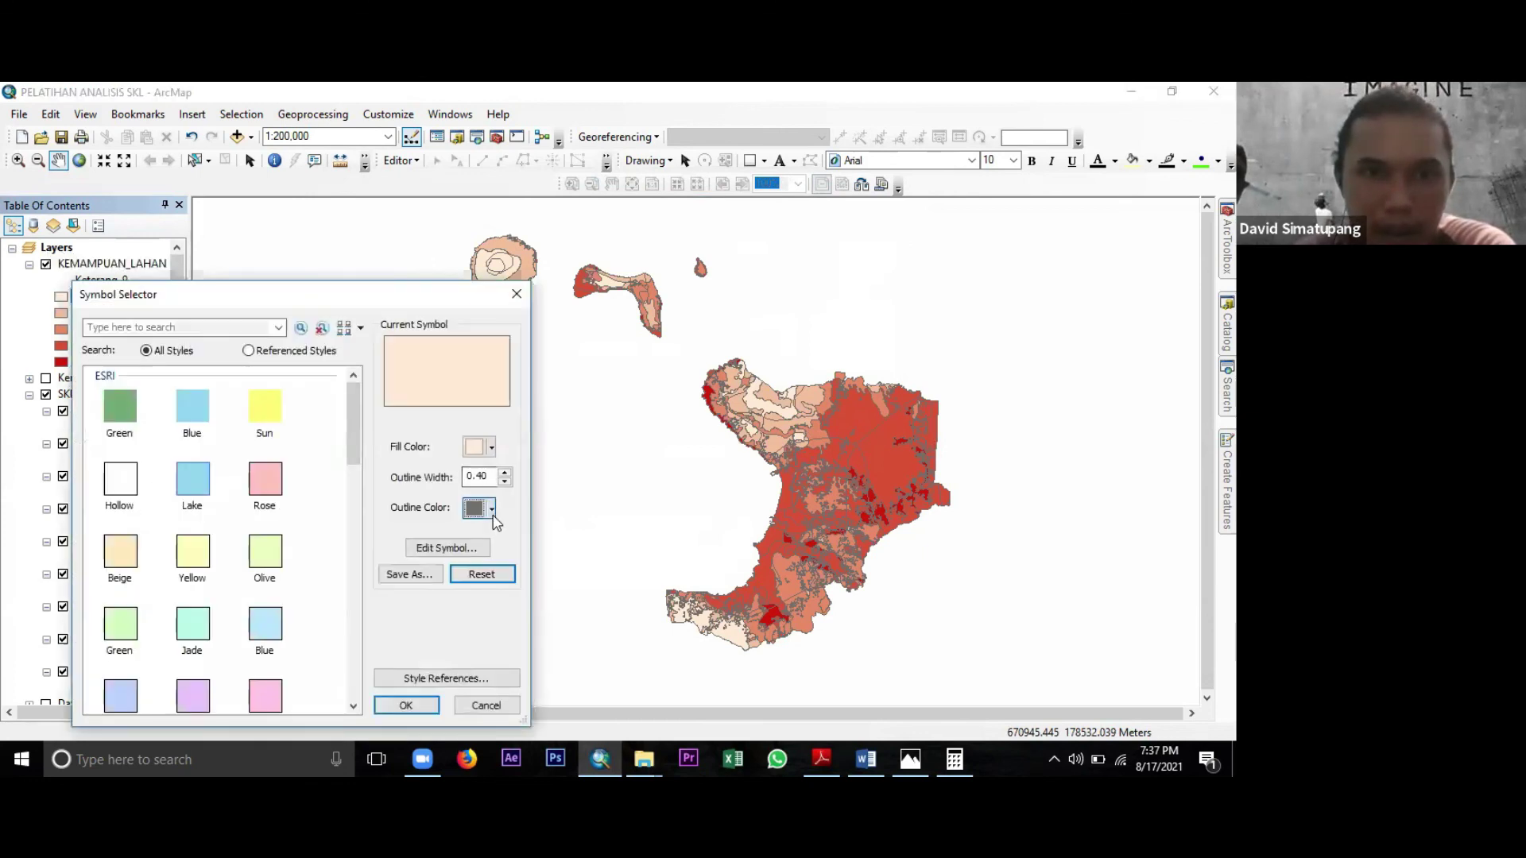
{"action": "left_click", "coordinate": [506, 287]}
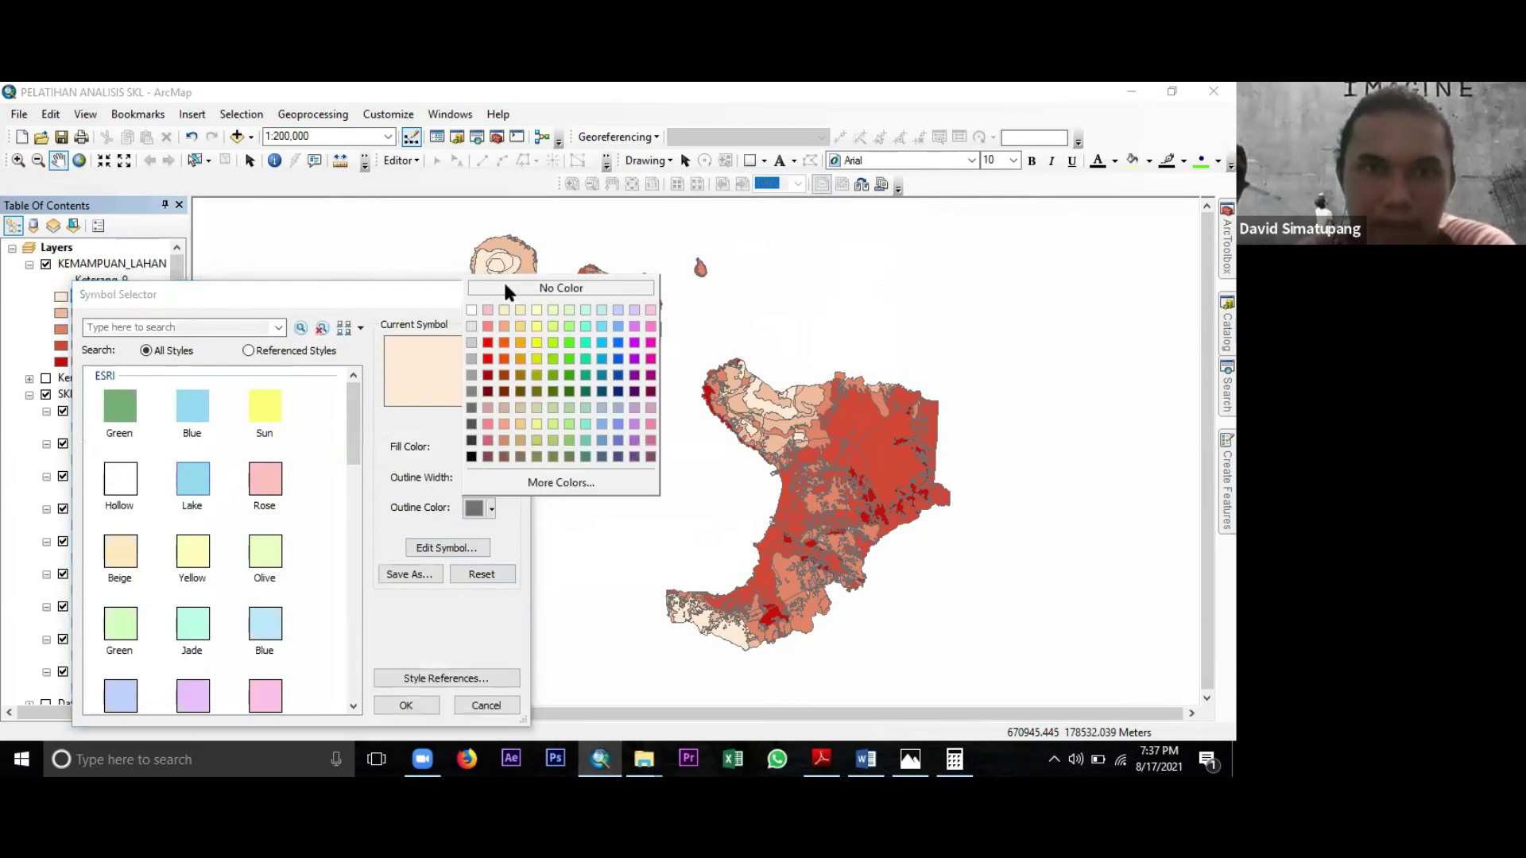
{"action": "left_click", "coordinate": [420, 707]}
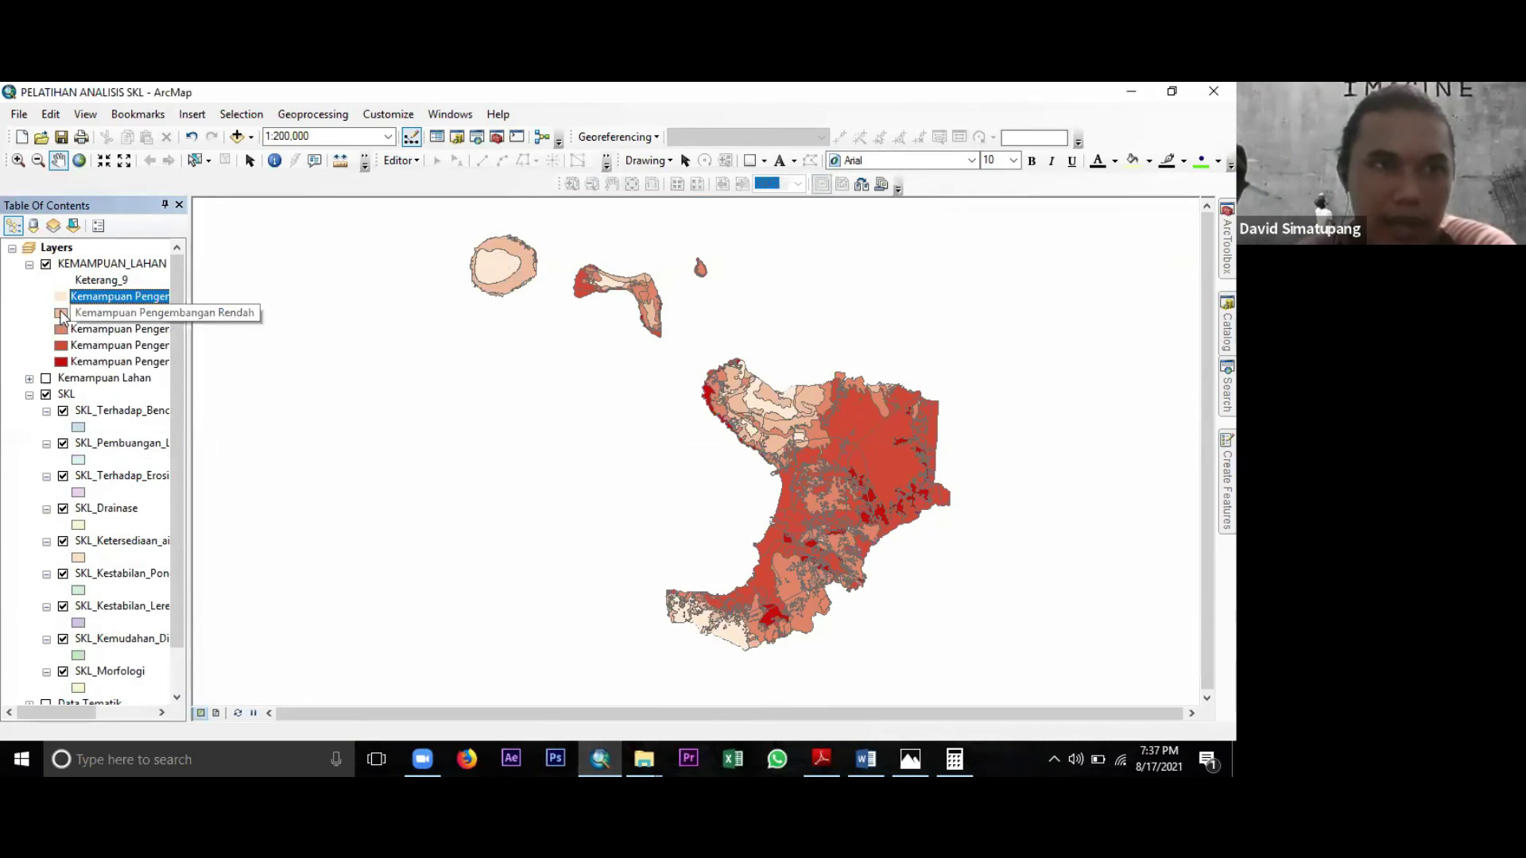
{"action": "left_click", "coordinate": [61, 314]}
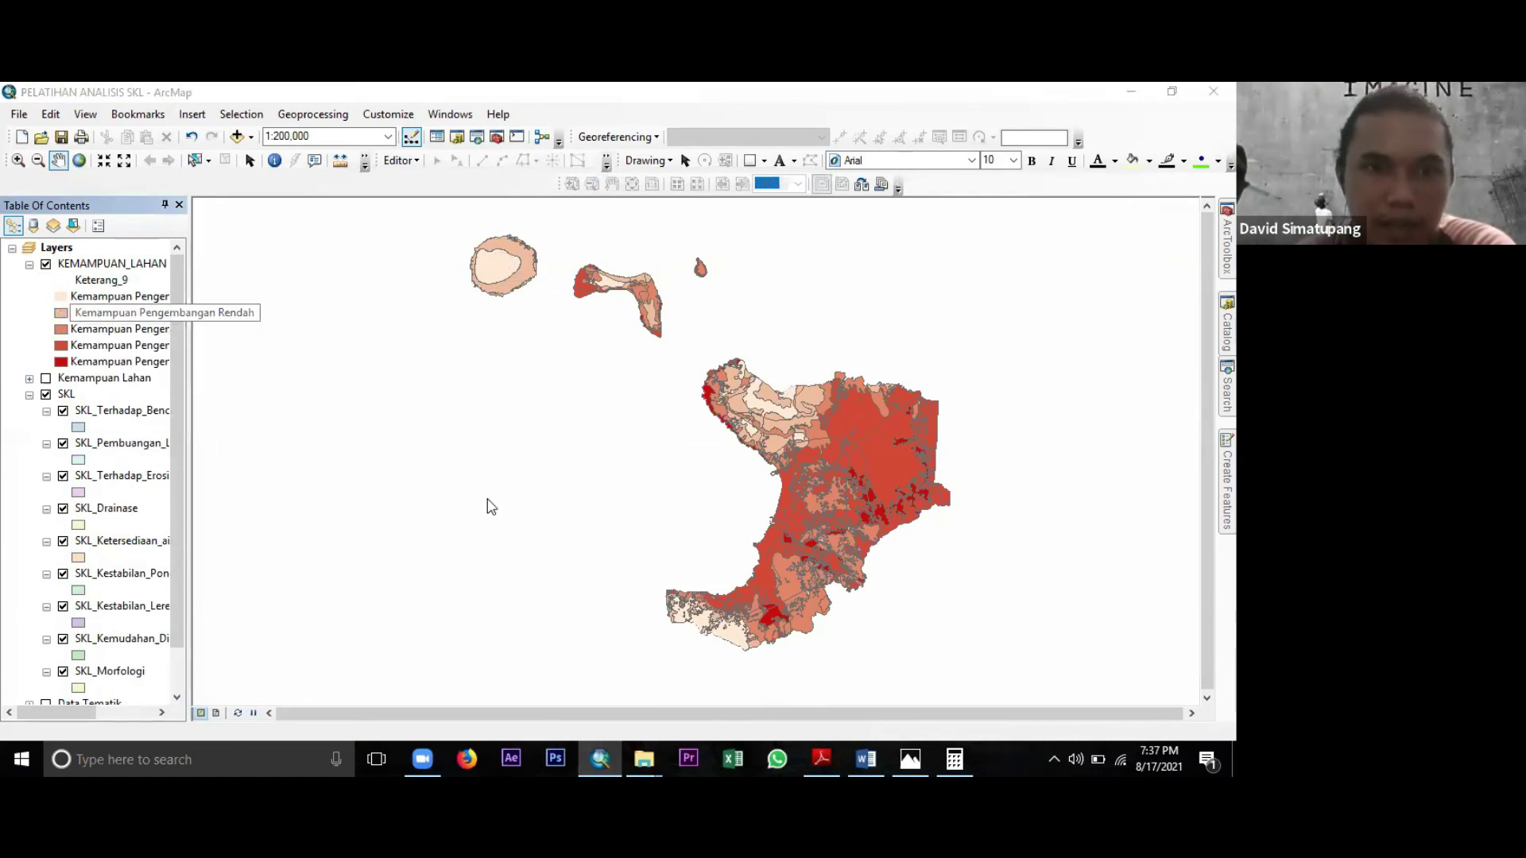
{"action": "left_click", "coordinate": [492, 509]}
{"action": "left_click", "coordinate": [518, 292]}
{"action": "left_click", "coordinate": [403, 702]}
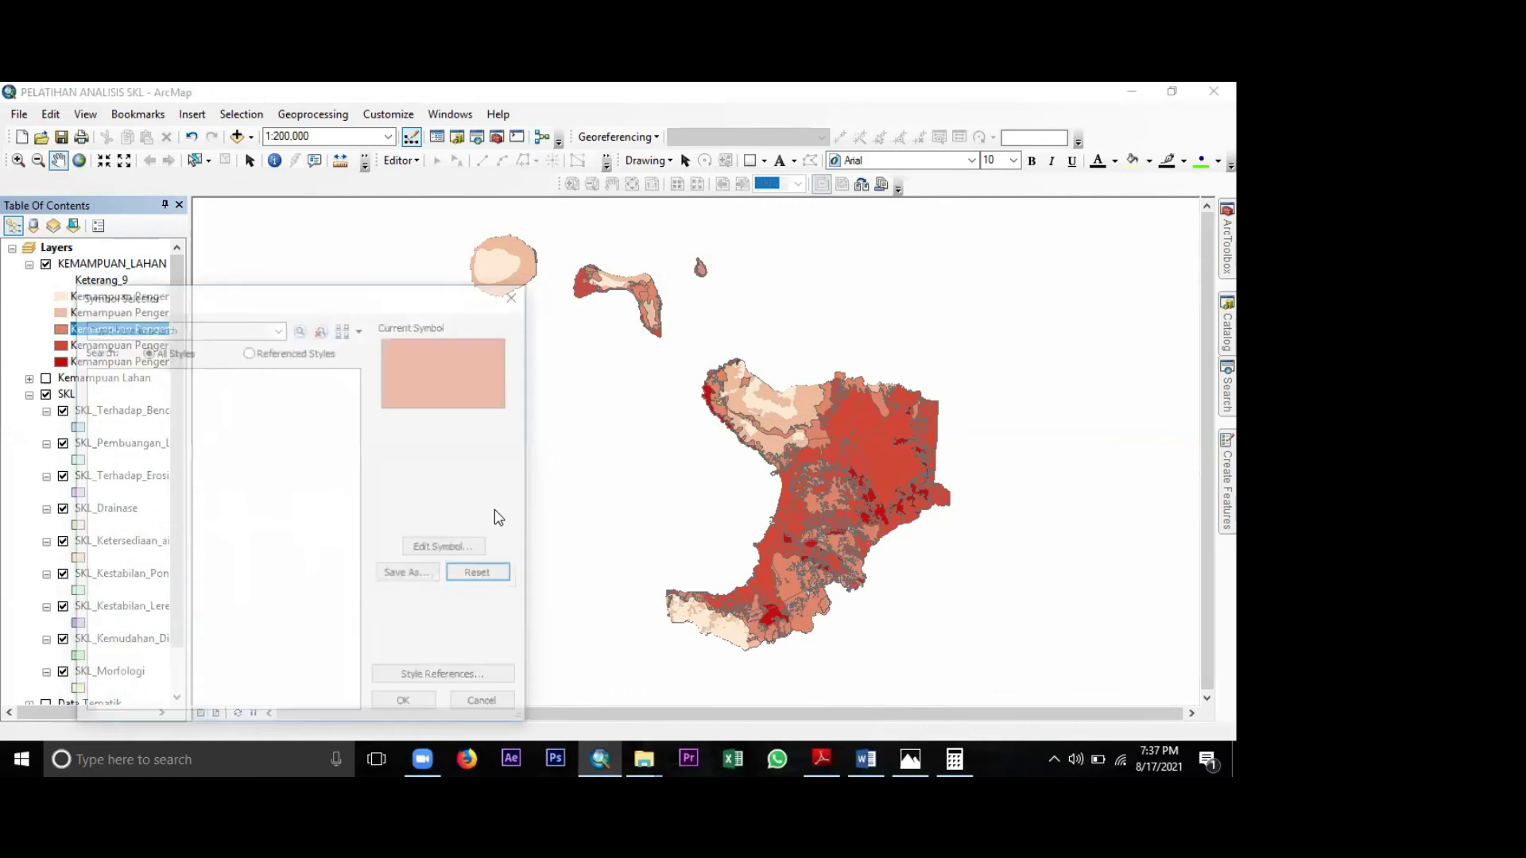
Set the outline color to No Color for the Sedang, Agak Tinggi and Sangat Tinggi class symbols of KEMAMPUAN_LAHAN.
{"action": "left_click", "coordinate": [492, 509]}
{"action": "left_click", "coordinate": [511, 289]}
{"action": "left_click", "coordinate": [423, 701]}
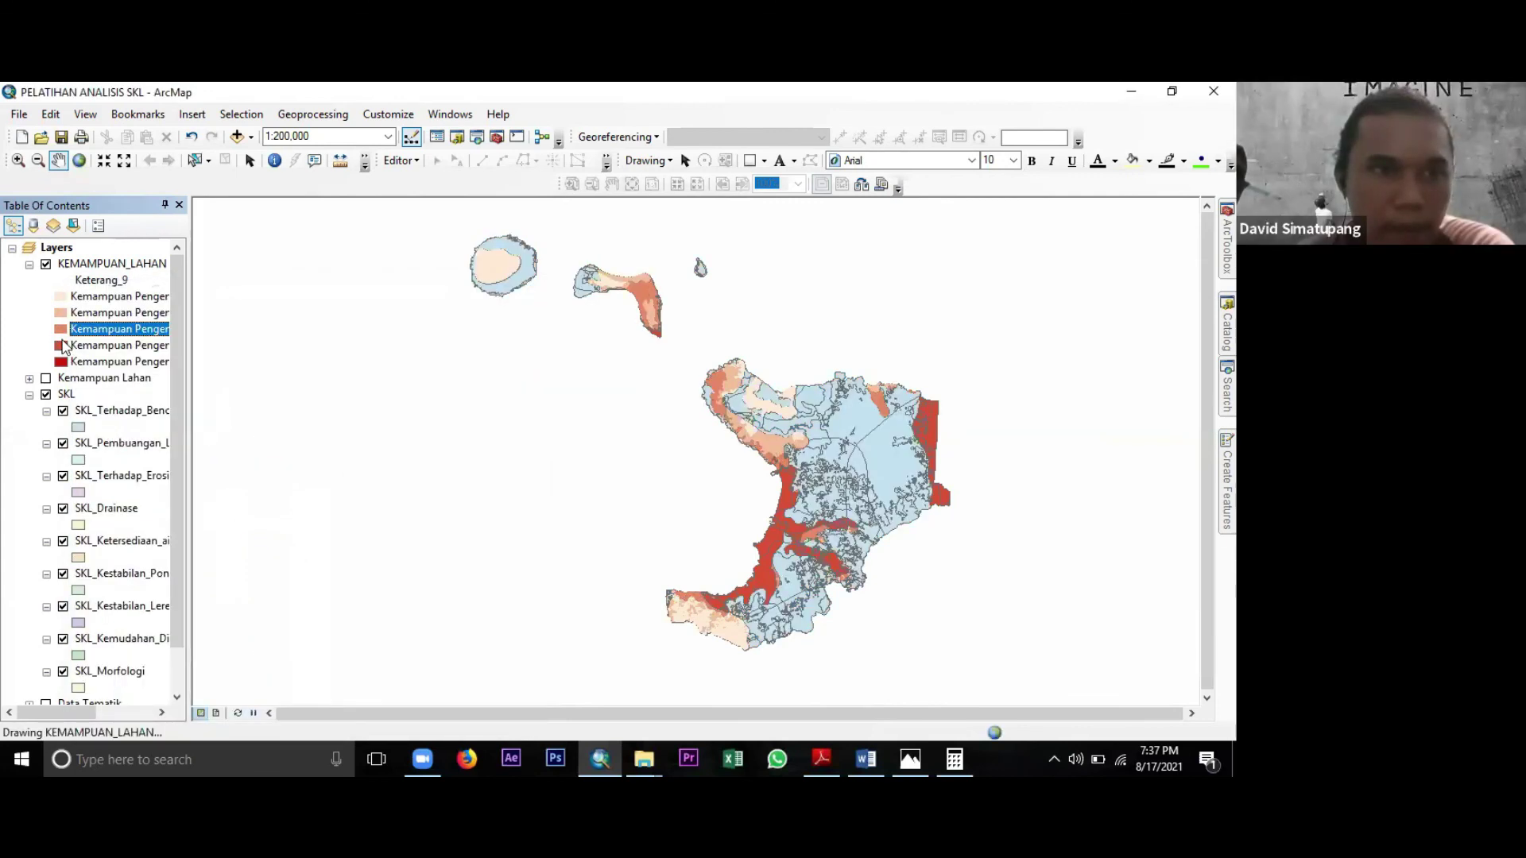
{"action": "left_click", "coordinate": [61, 329]}
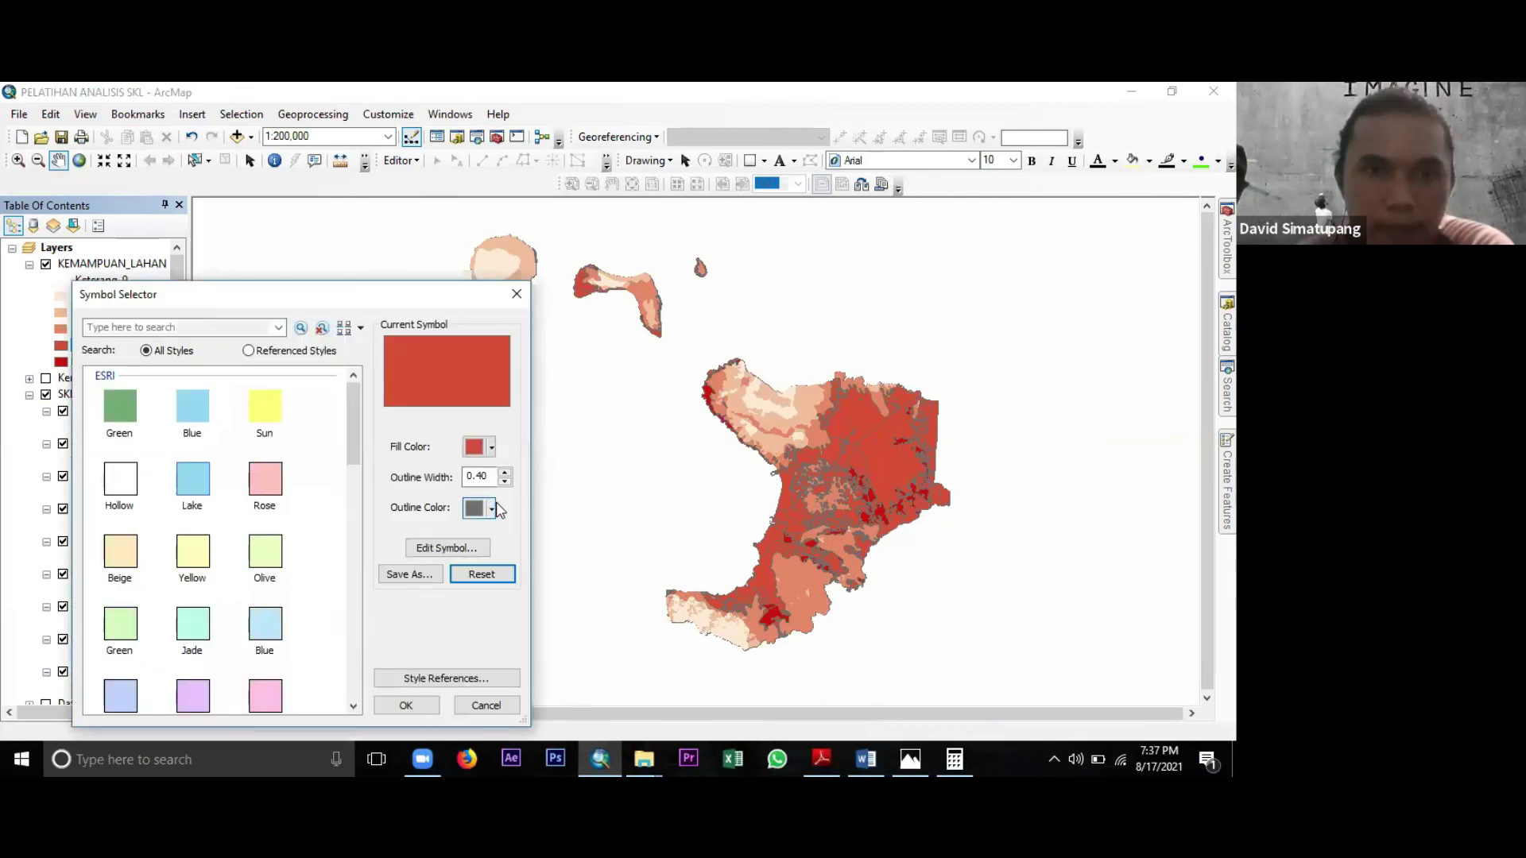
{"action": "left_click", "coordinate": [492, 509]}
{"action": "left_click", "coordinate": [548, 288]}
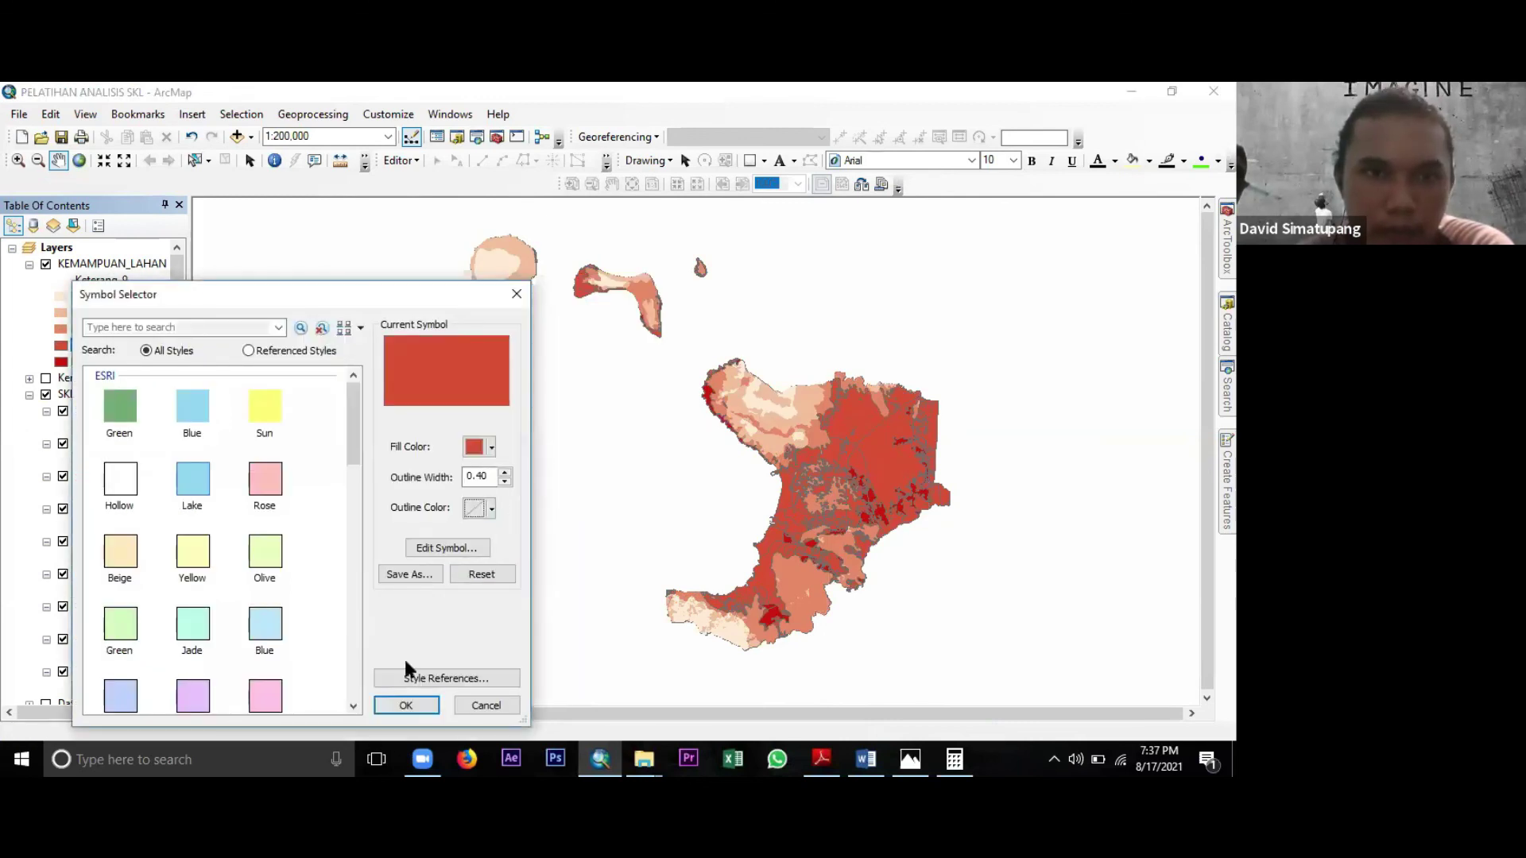
{"action": "left_click", "coordinate": [405, 707]}
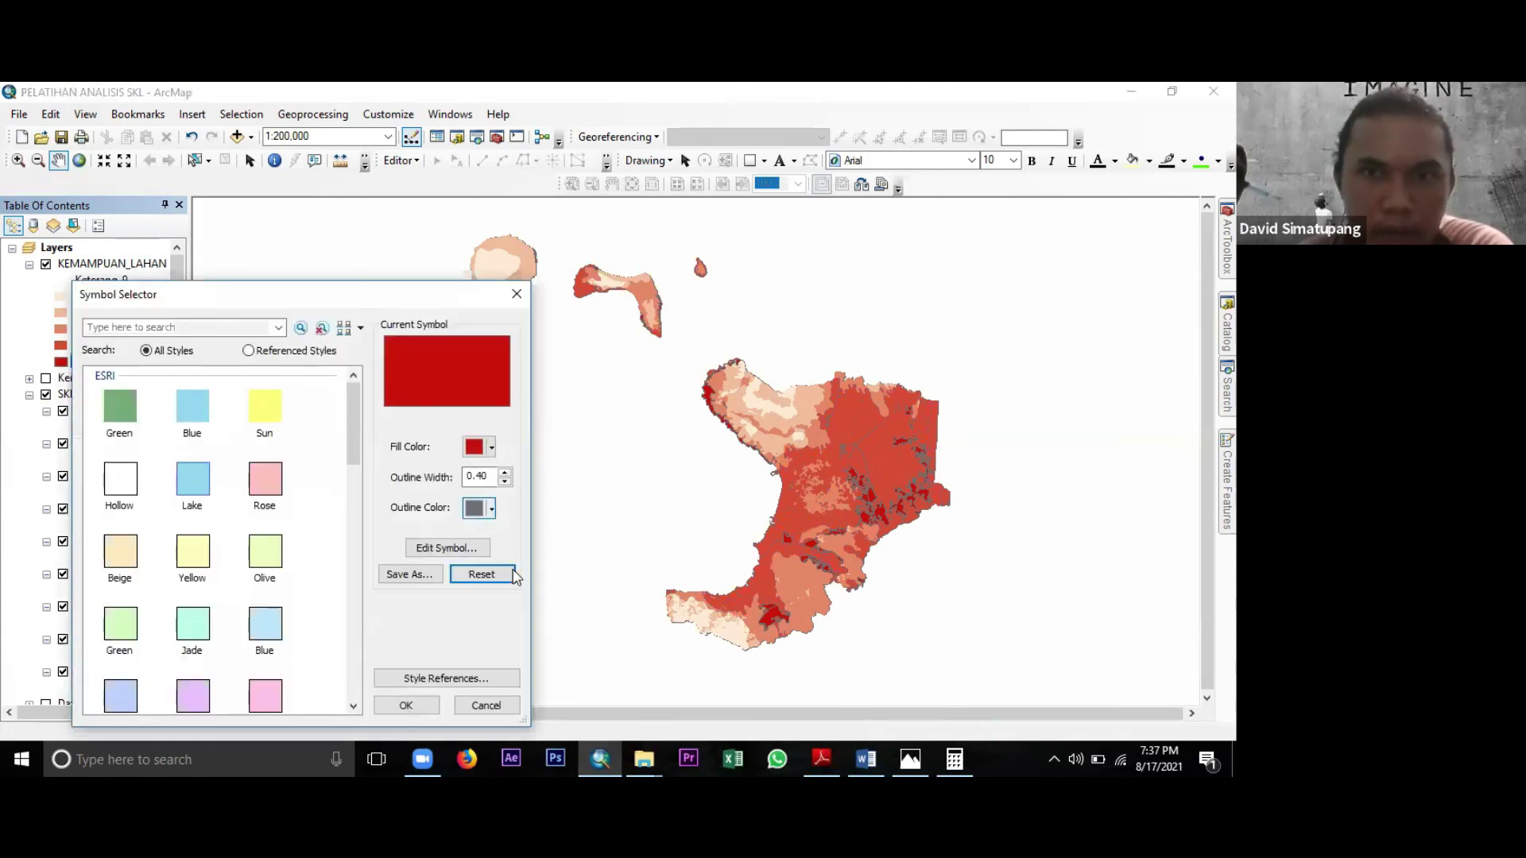
{"action": "left_click", "coordinate": [492, 508]}
{"action": "left_click", "coordinate": [548, 288]}
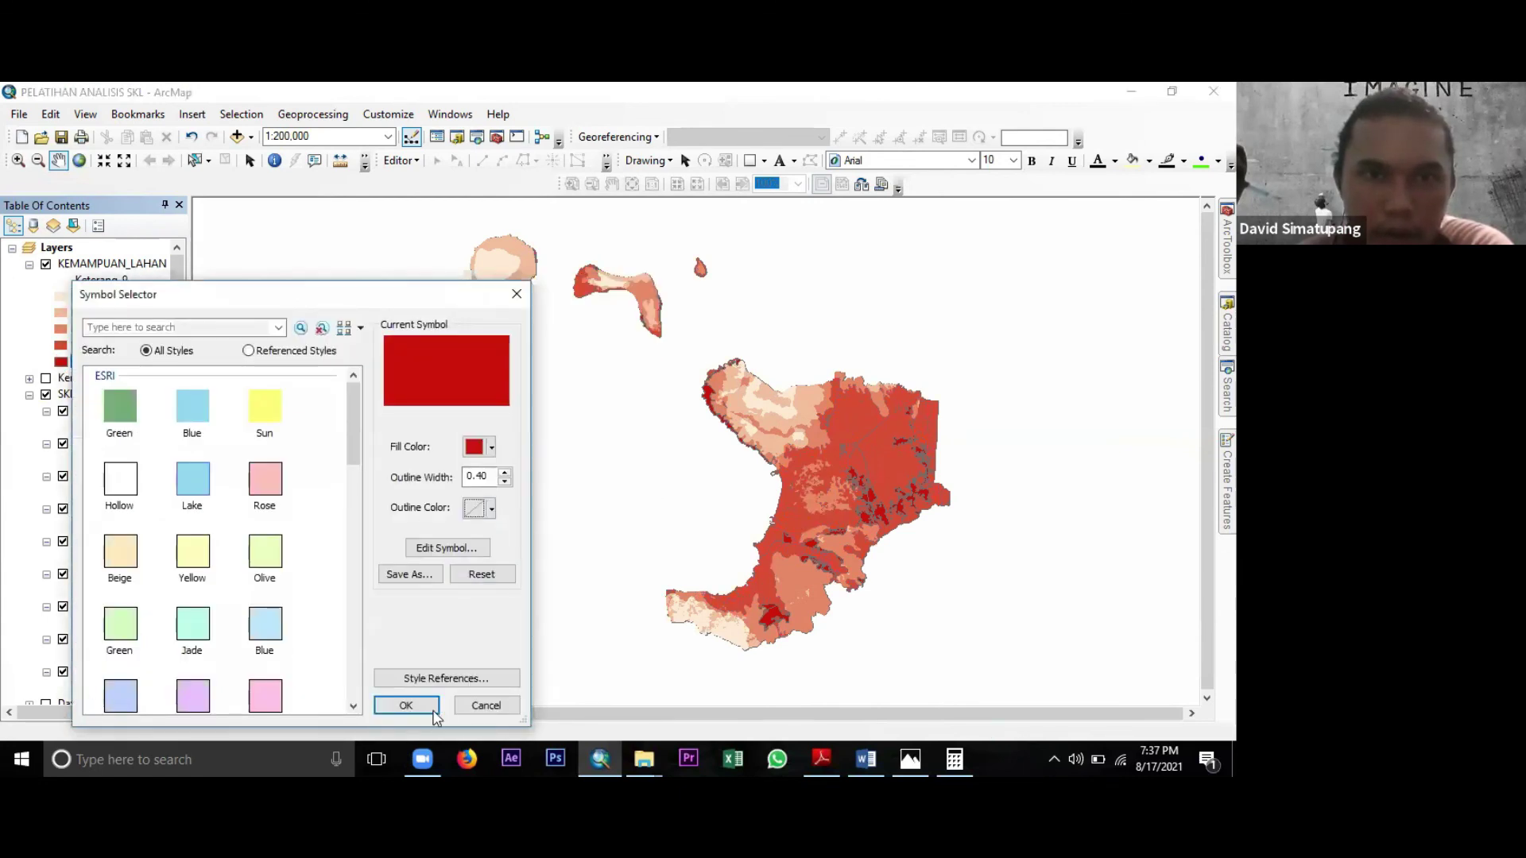
{"action": "left_click", "coordinate": [405, 707]}
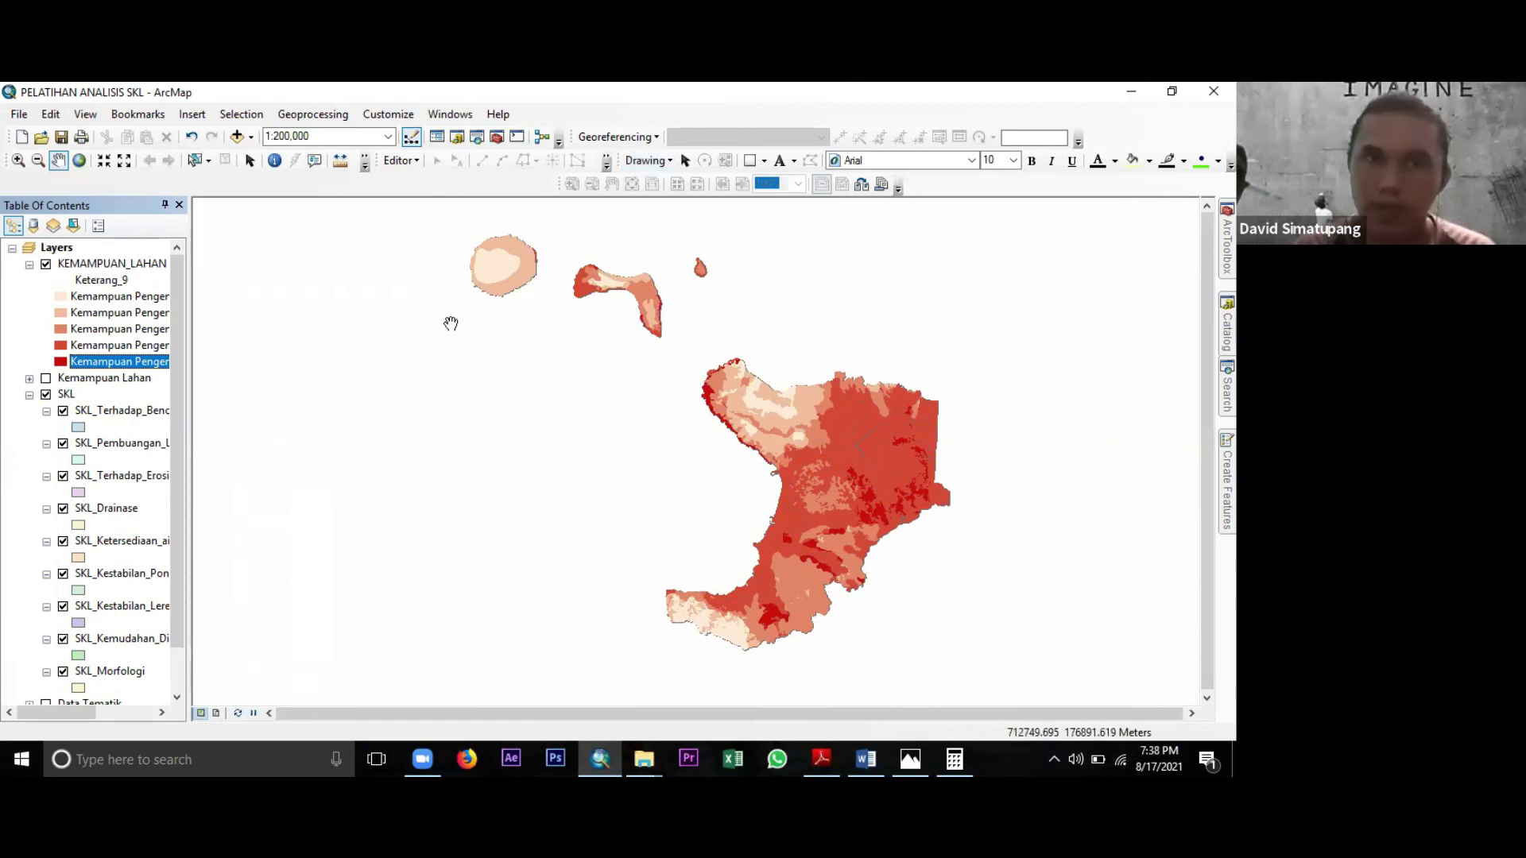
{"action": "left_click_drag", "start_coordinate": [544, 429], "coordinate": [545, 429]}
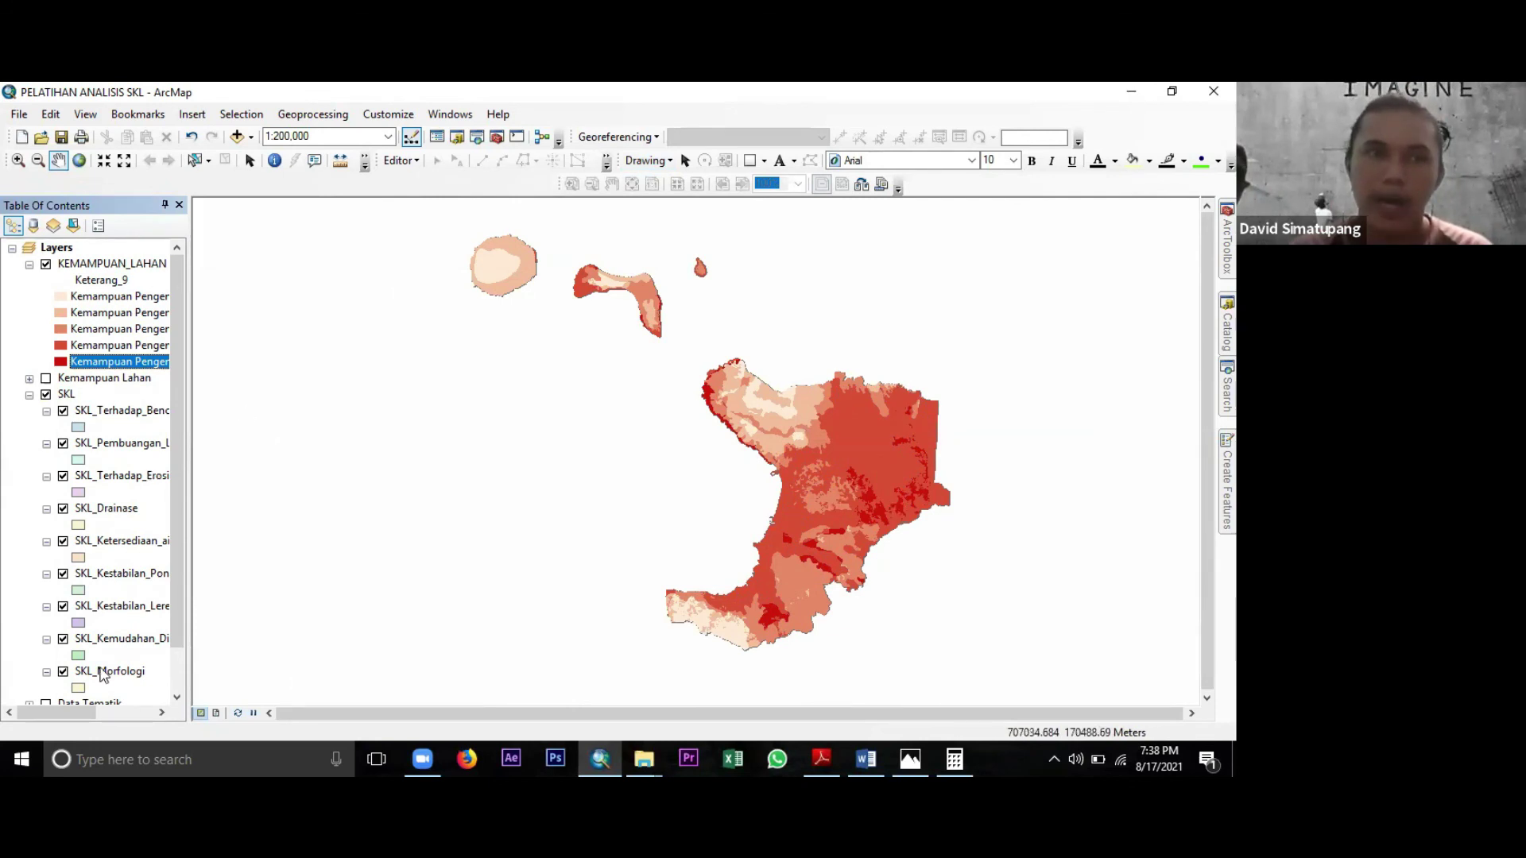
{"action": "left_click_drag", "start_coordinate": [70, 706], "coordinate": [129, 718]}
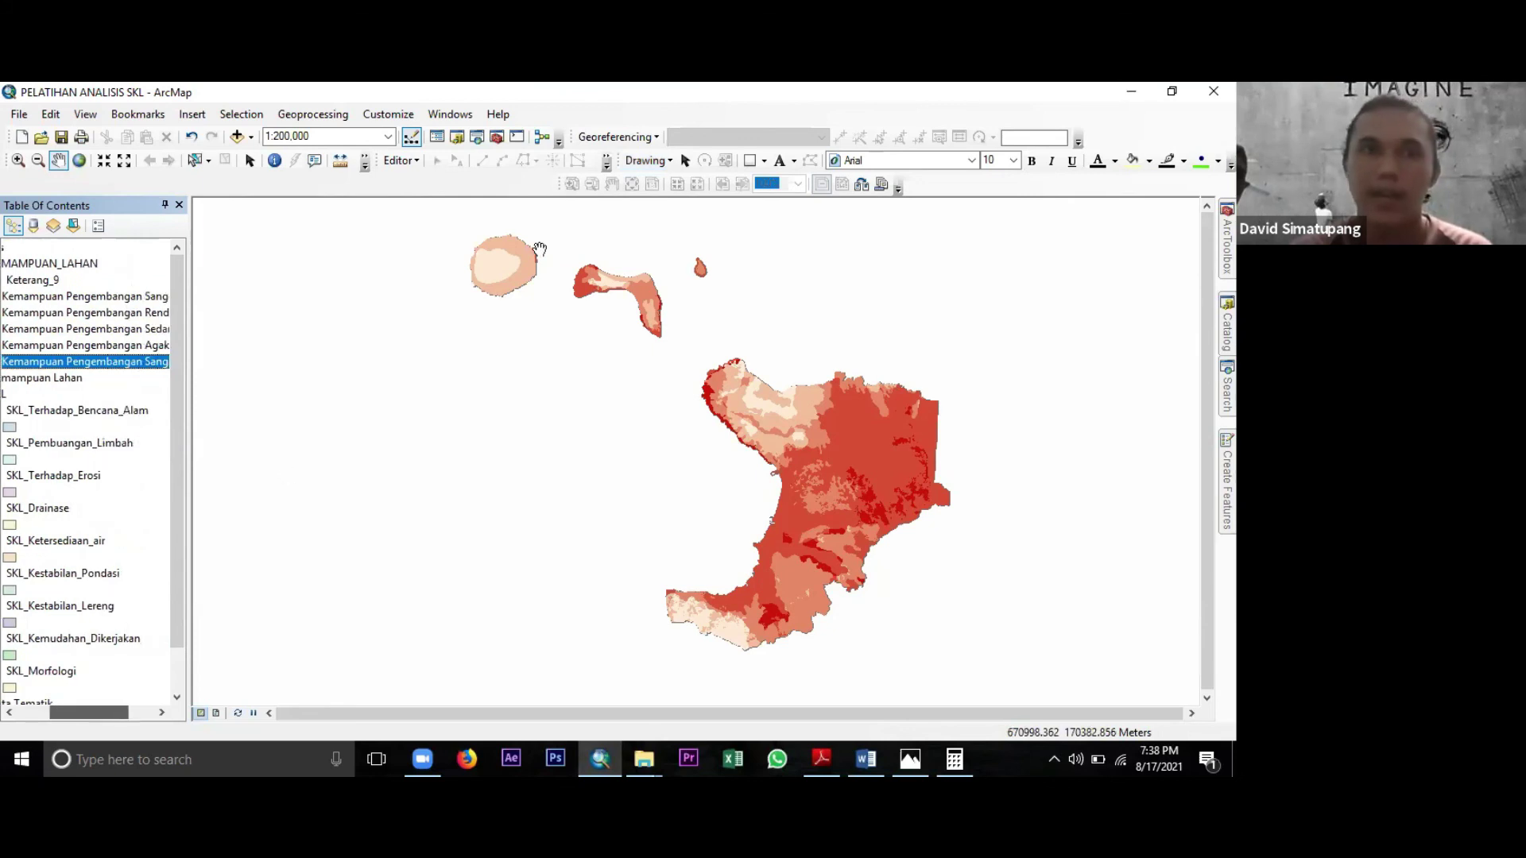